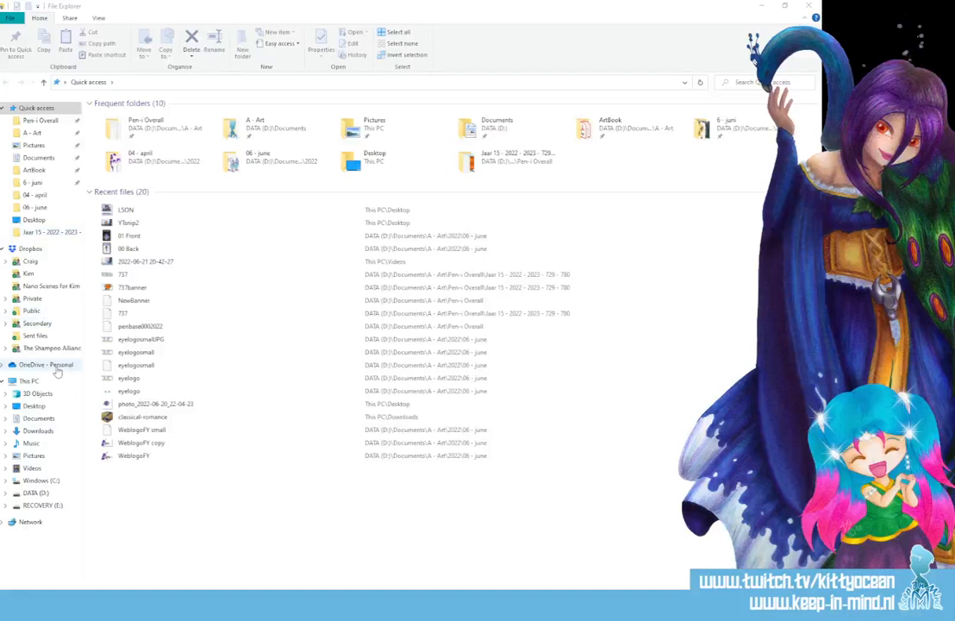
- Open the penbase0002022 Photoshop template from the Pen-i Overall folder in Adobe Photoshop and maximize its document window
double_click(130, 128)
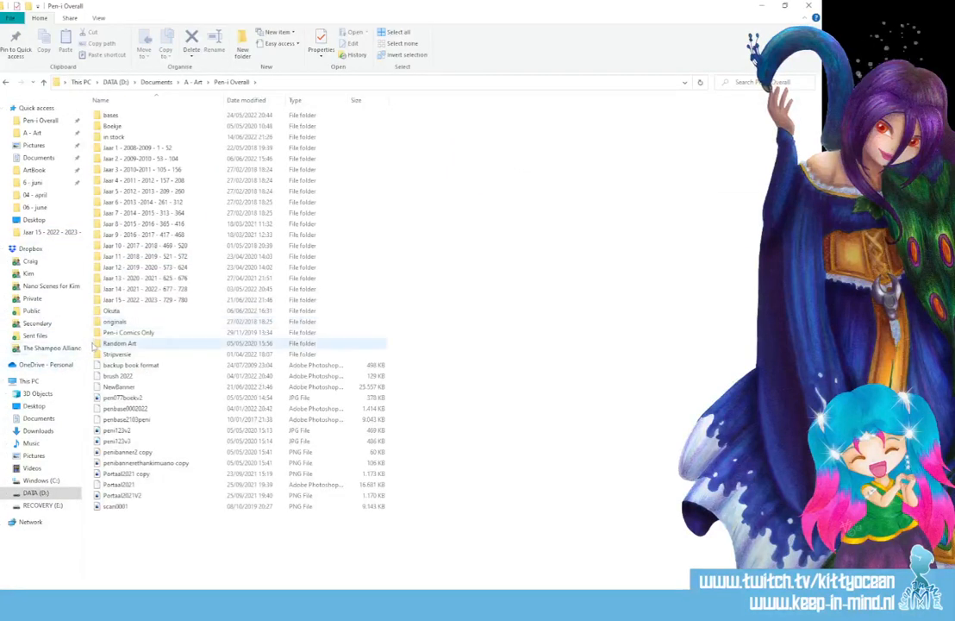
click(159, 411)
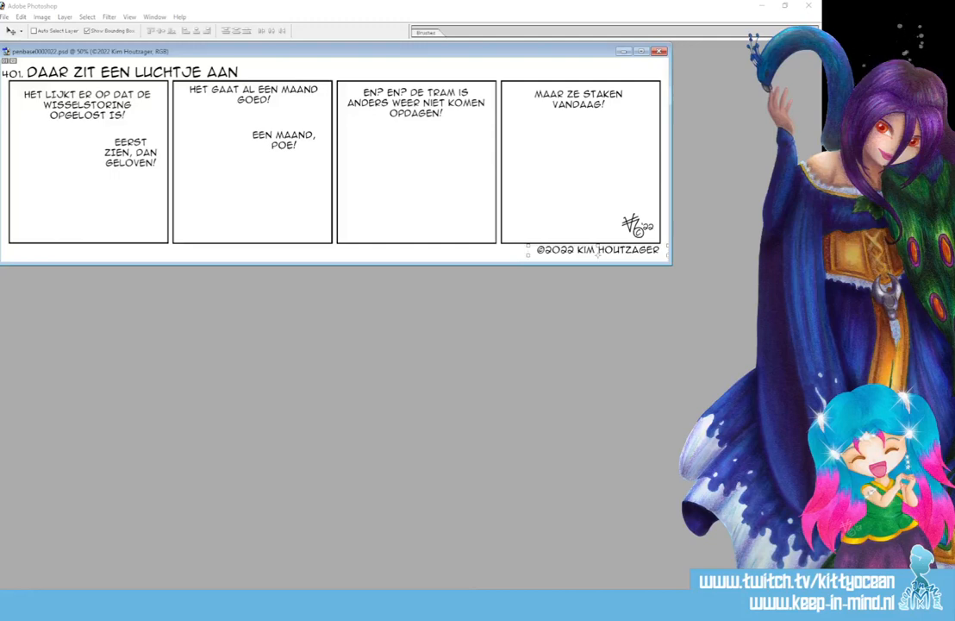
key(alt+Tab)
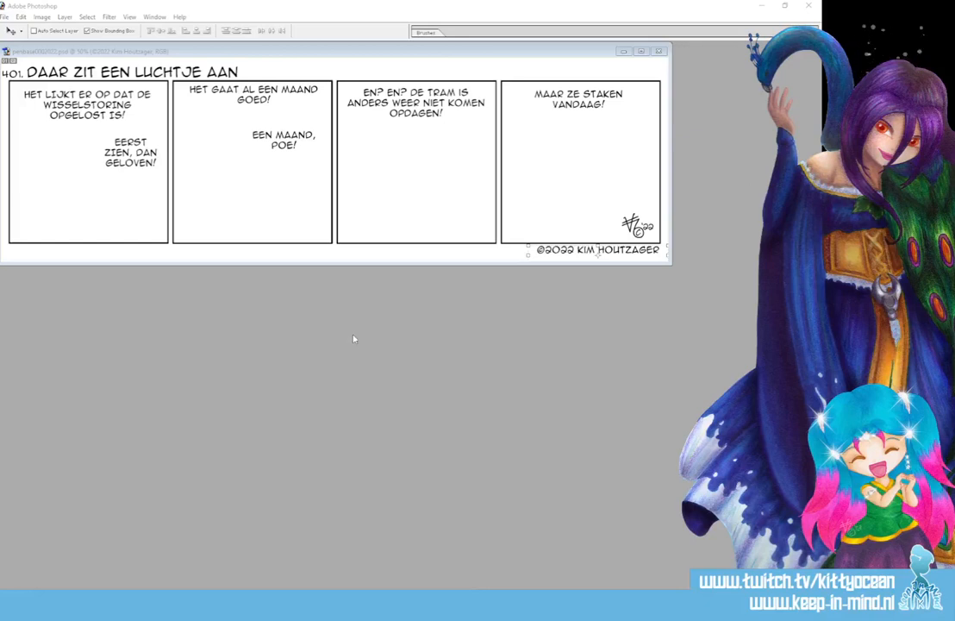
click(640, 51)
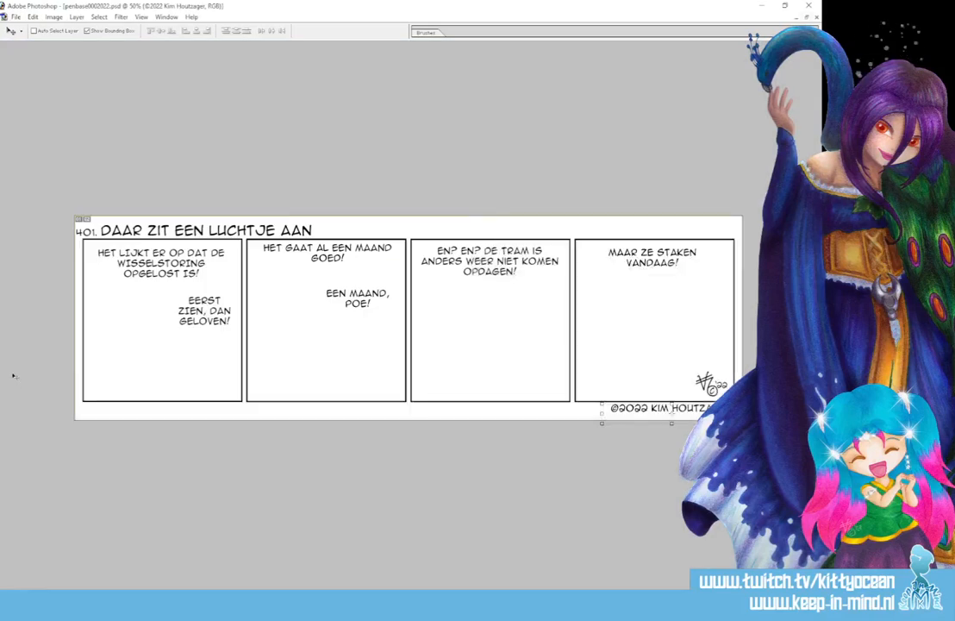
- Save the template as a new Photoshop file named 738 in the folder "Jaar 15 - 2022 - 2023 - 729 - 780"
click(15, 16)
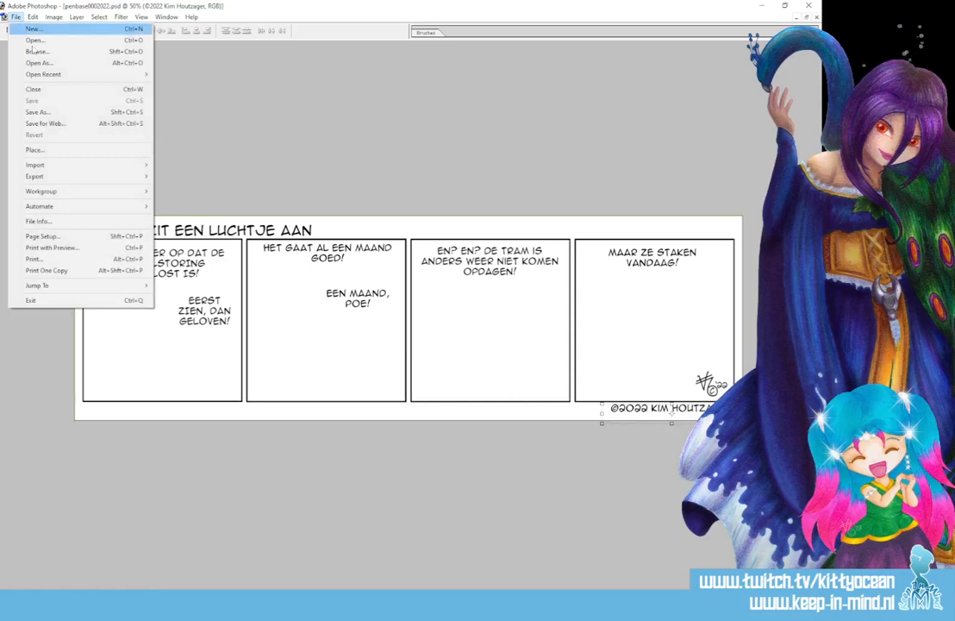
click(70, 114)
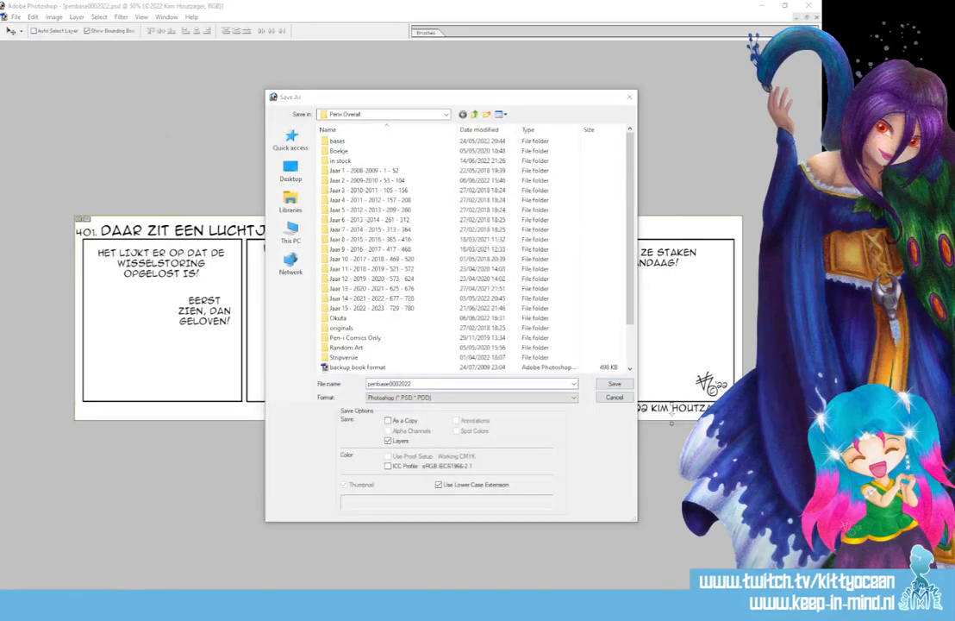
double_click(340, 307)
click(340, 310)
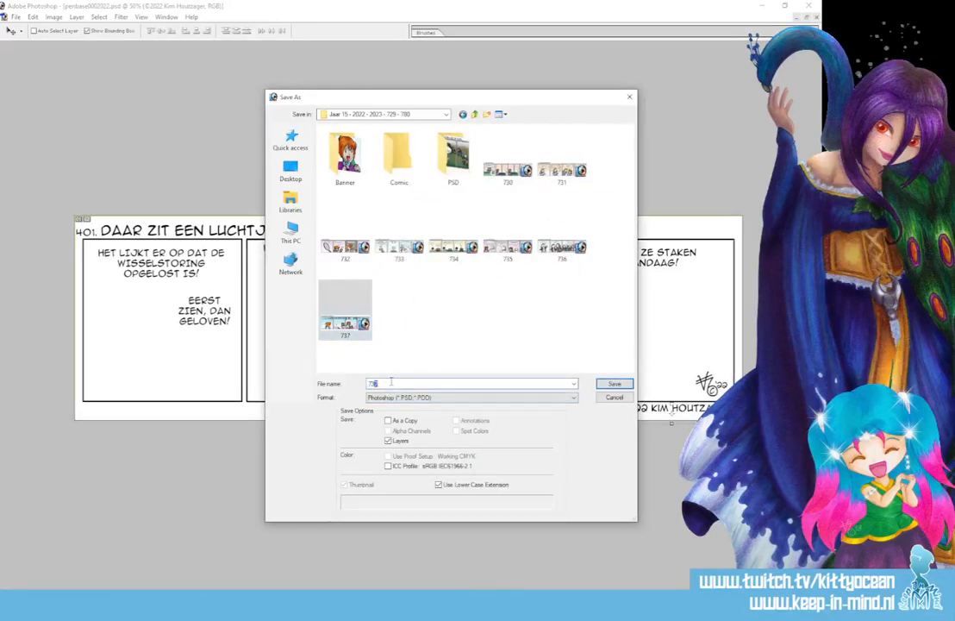
key(Return)
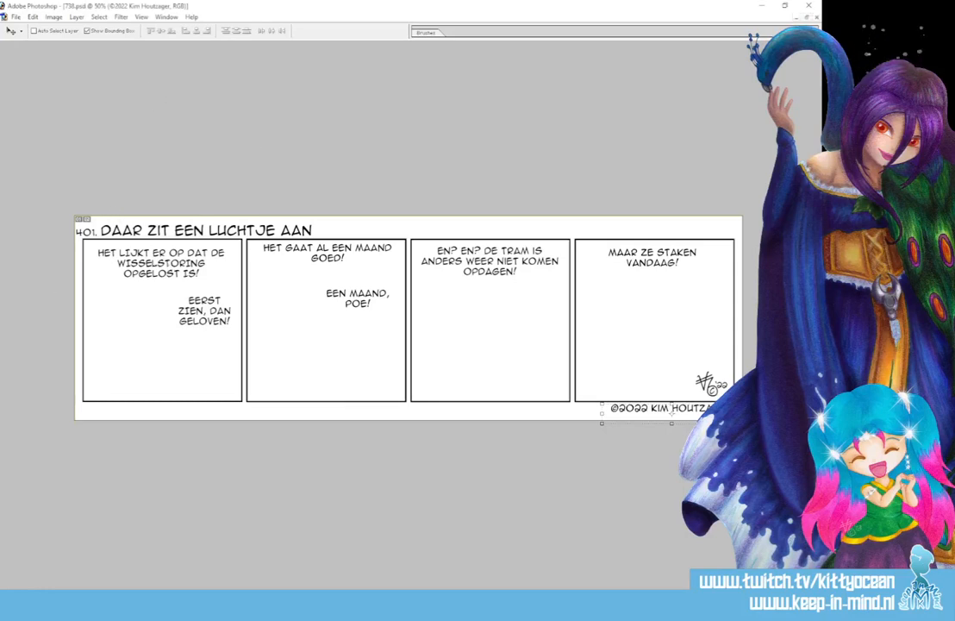
- Replace the upper text in the first comic panel with "Bouw je eigen Pie... pie... piere..."
key(t)
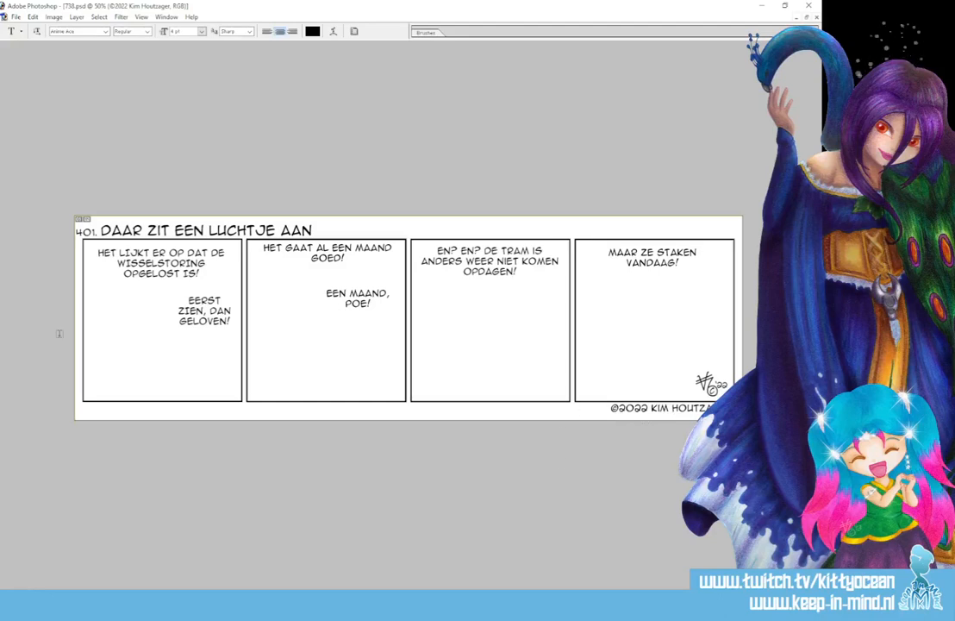
click(166, 261)
key(ctrl+a)
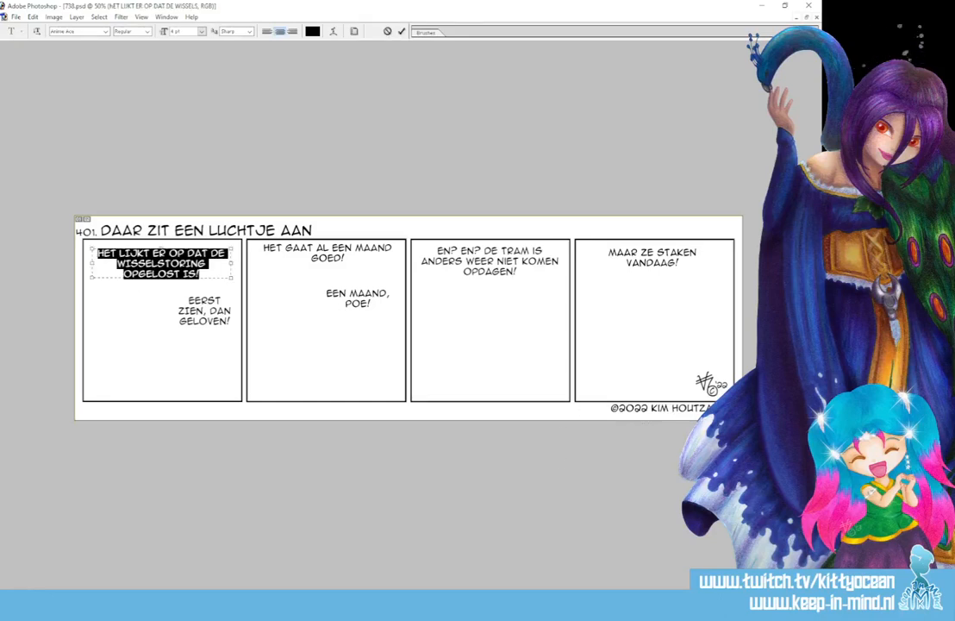
text(BOUW JE EIGEN PIE)
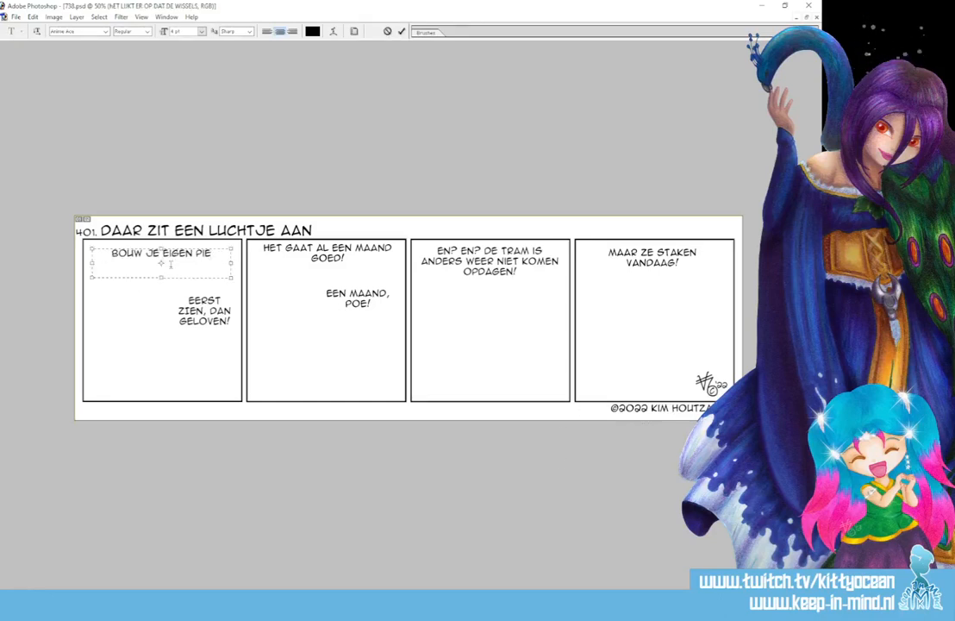
text(... PIE!)
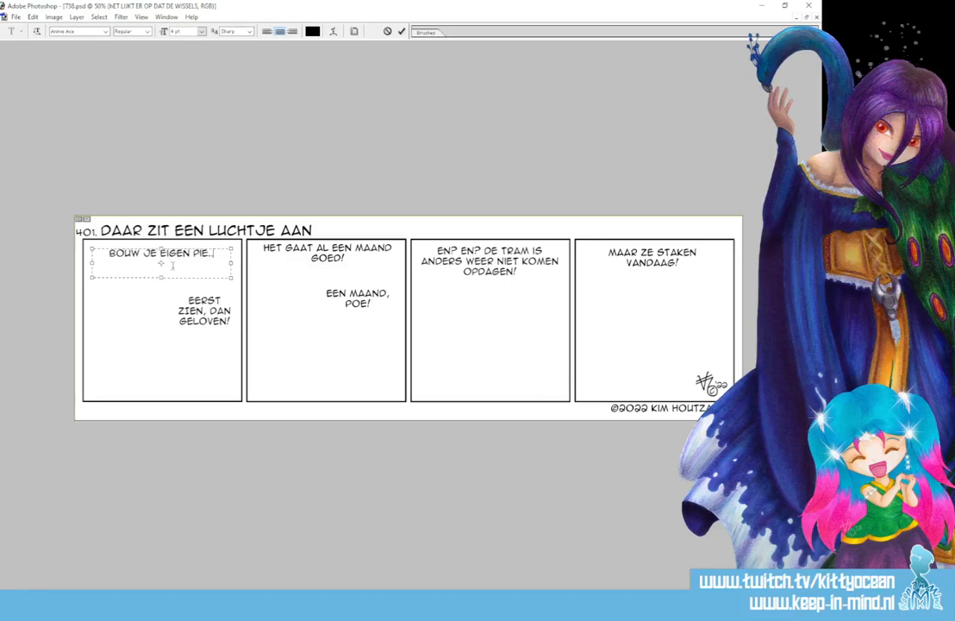
text(... PIE)
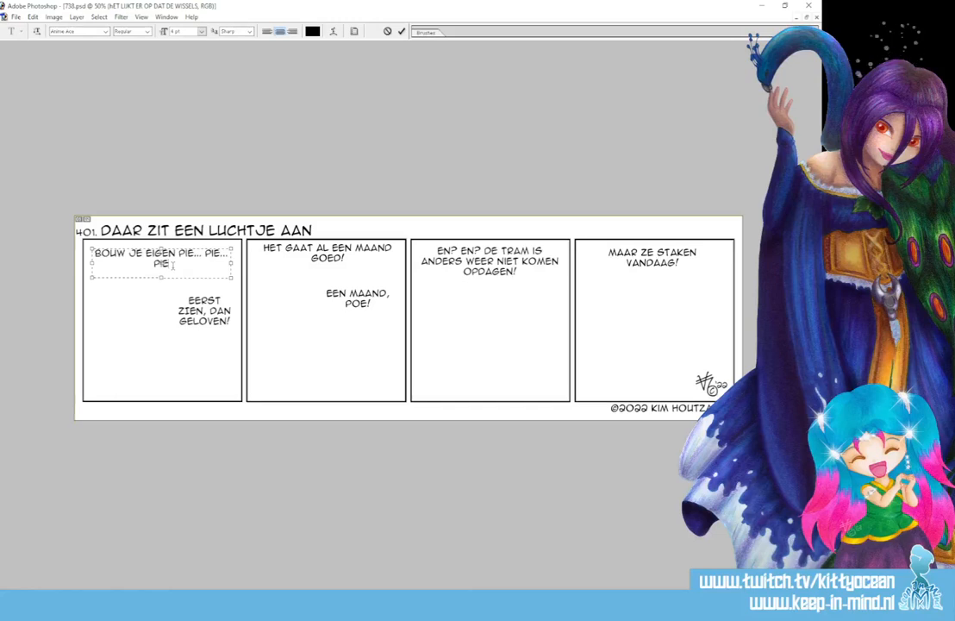
text(RE)
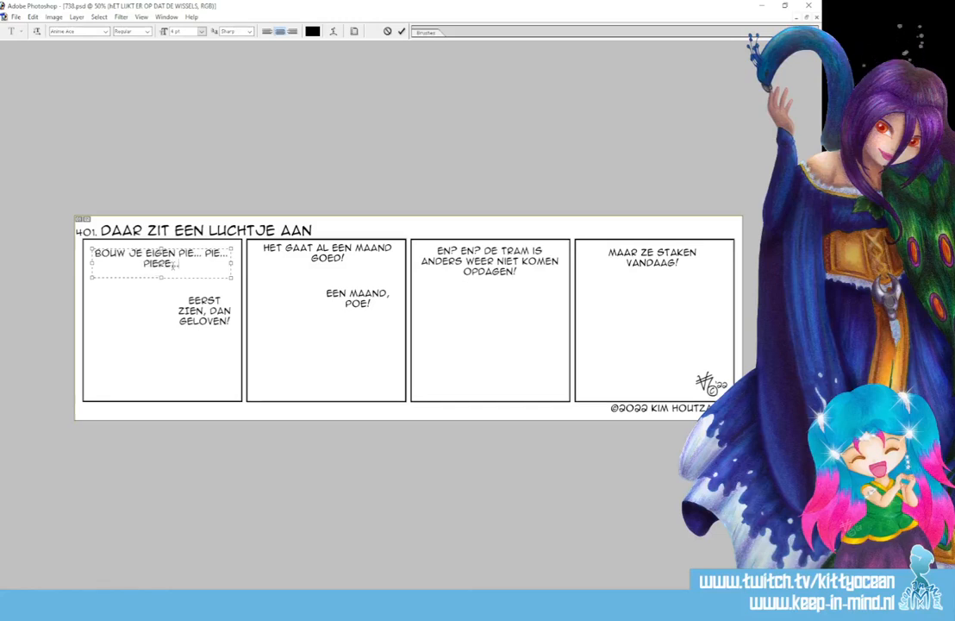
text(...)
click(402, 32)
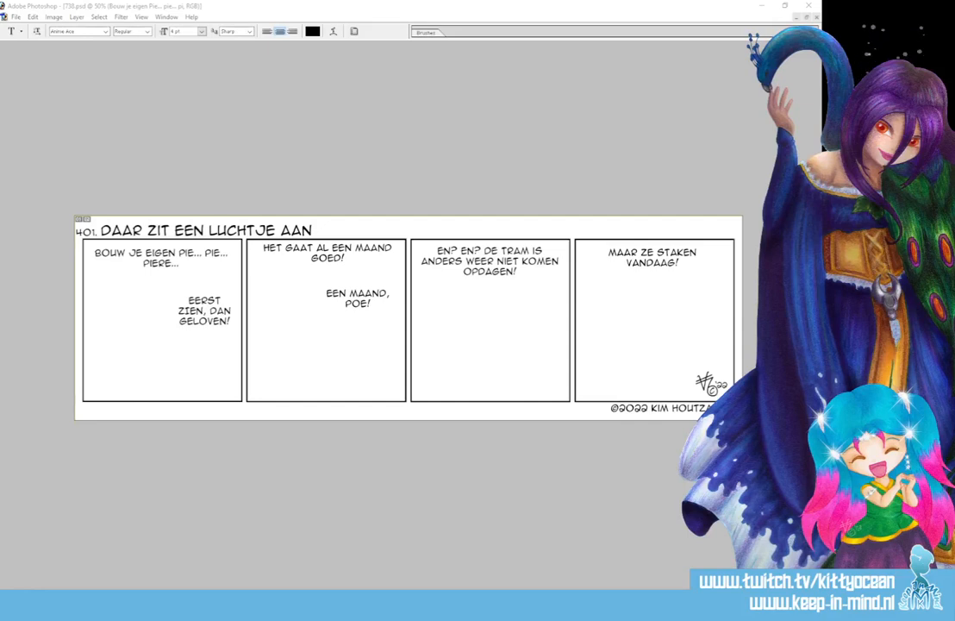
- Replace the upper text in the second comic panel with "Pieremachochel!"
click(328, 250)
key(ctrl+a)
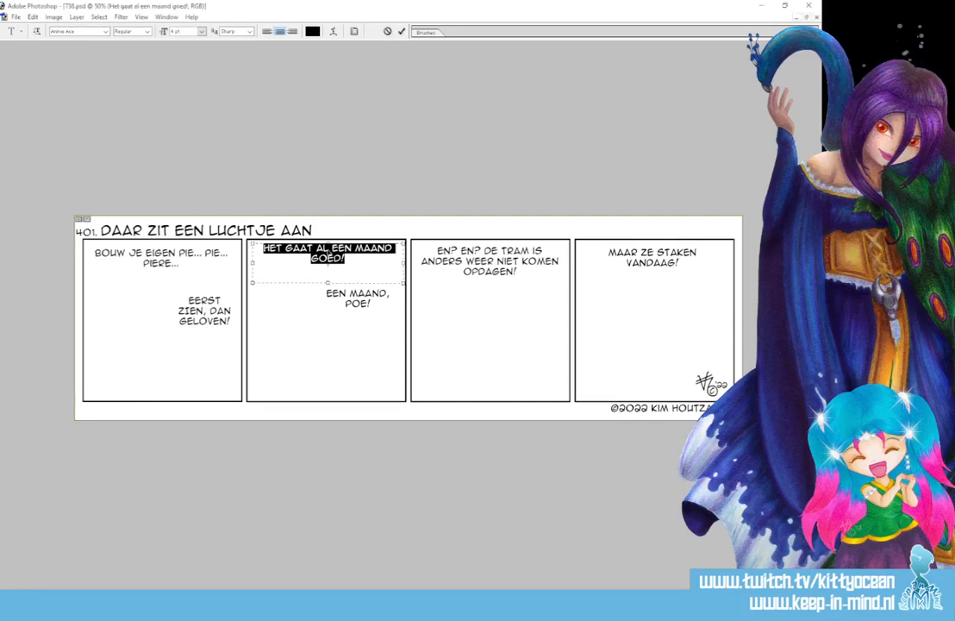
text(PIEREMACHOCHEL)
text(!)
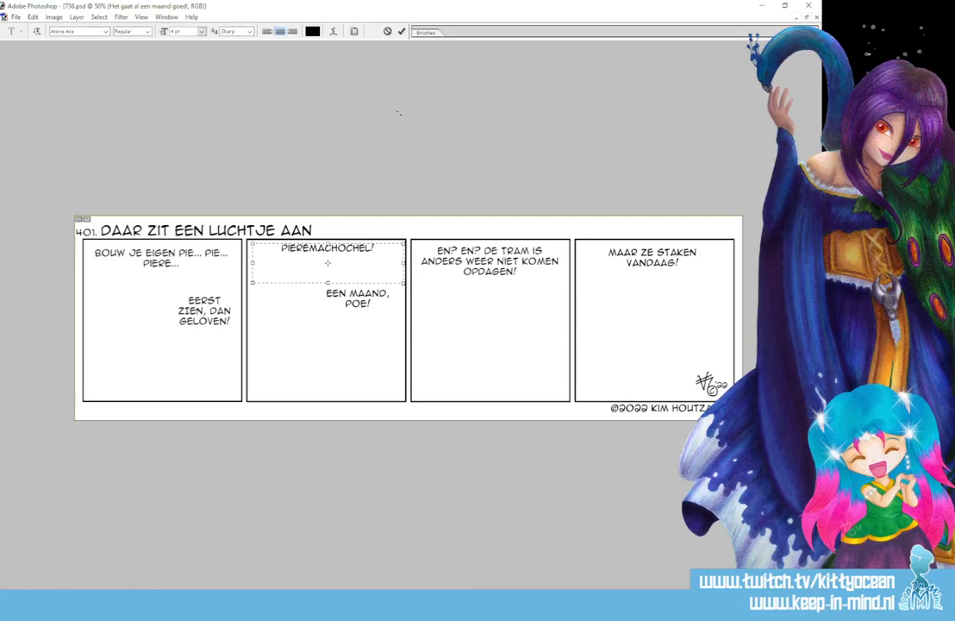
click(402, 31)
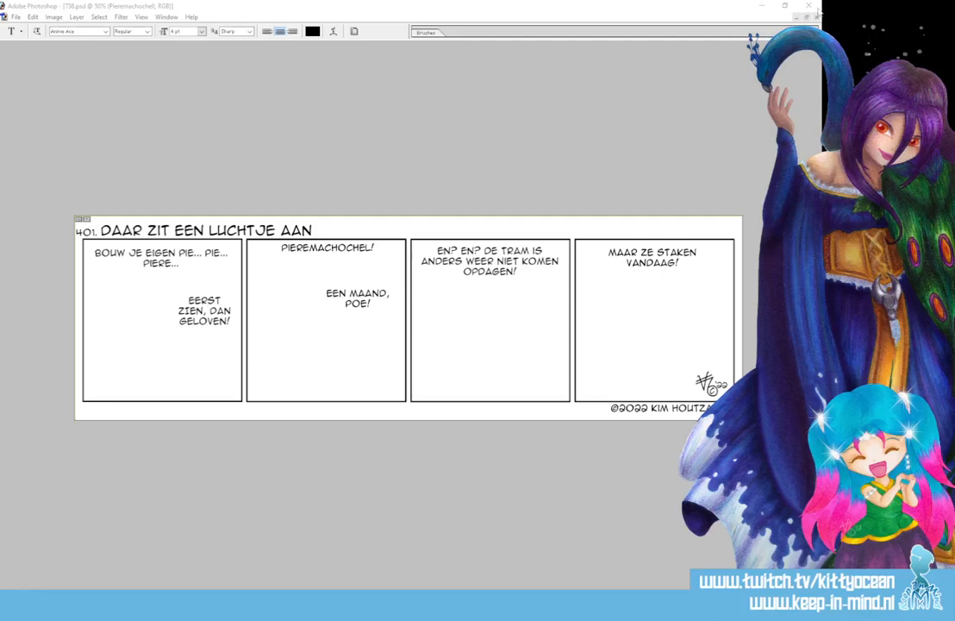
- Replace the third panel's text with "'Een pieremachochel is niets meer dan een zelf-gemaakt bootje.'" and move it to the bottom of the second panel
click(487, 255)
key(ctrl+a)
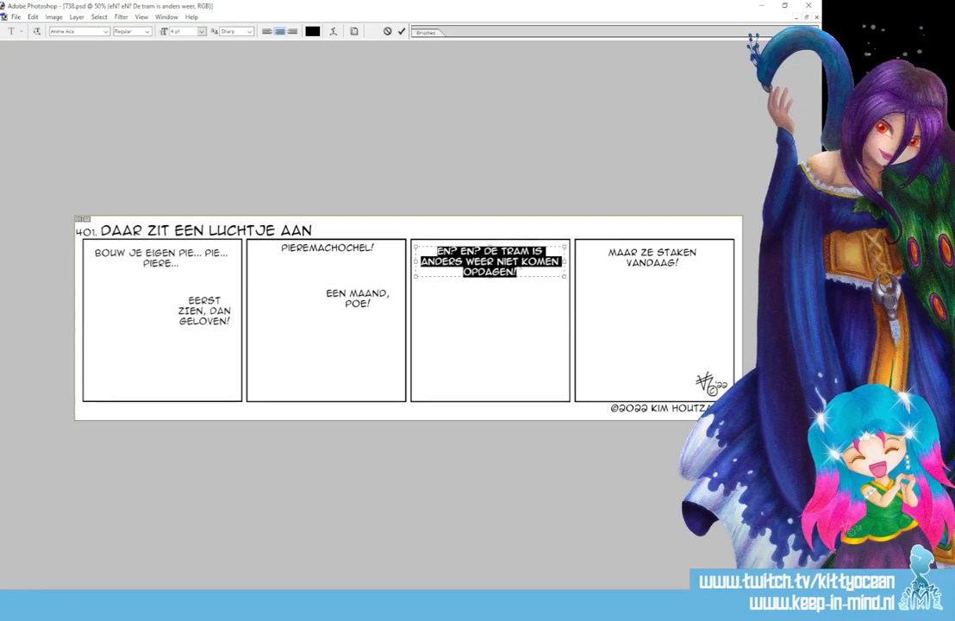
text(EEN PIEREMACHOCHEL IS NIETS MEER DAN EEN ZELF-GEMAAKT BOOTJE.)
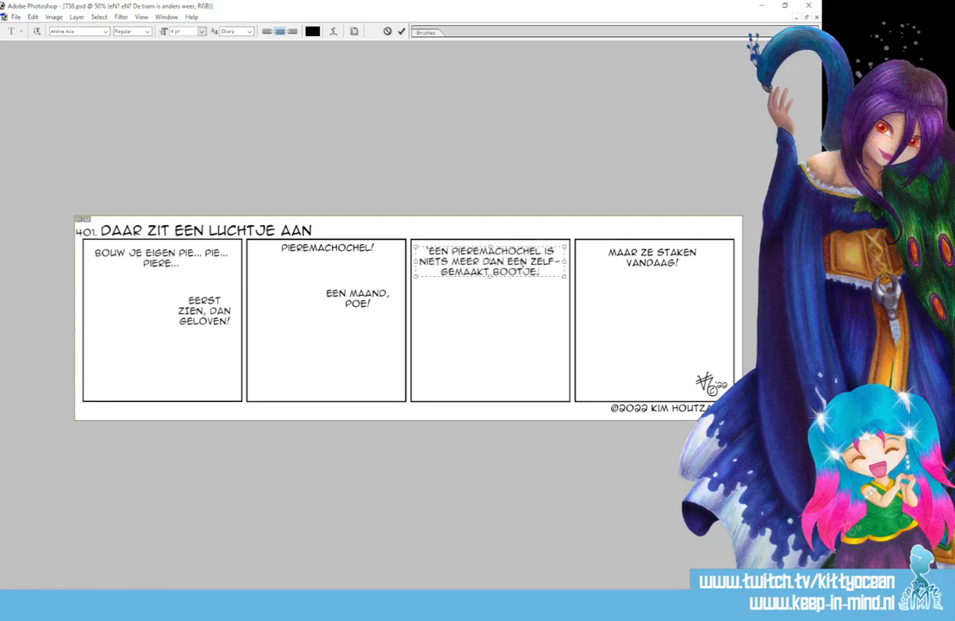
text(')
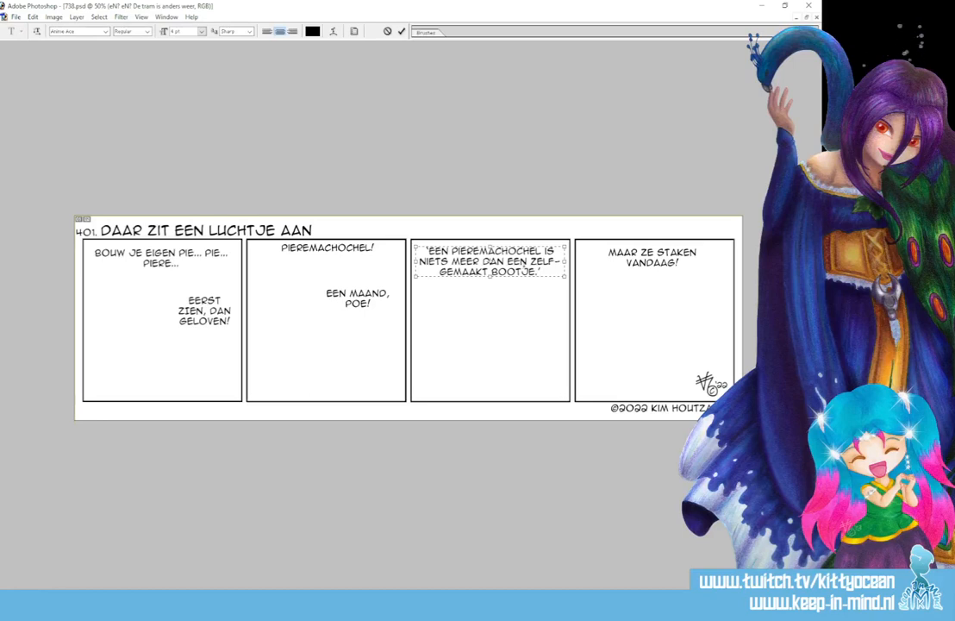
click(402, 32)
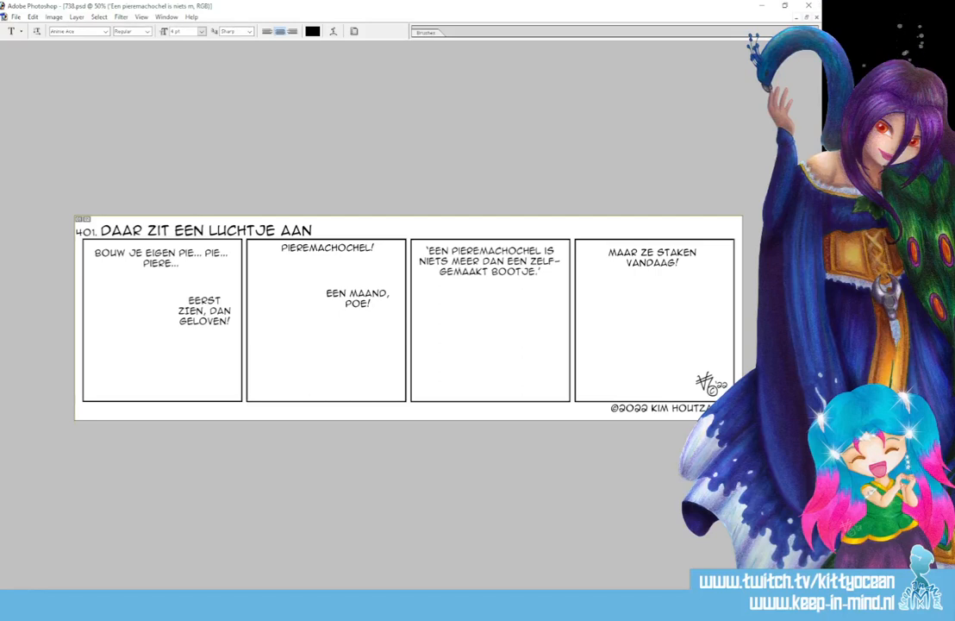
key(v)
drag(510, 261, 344, 377)
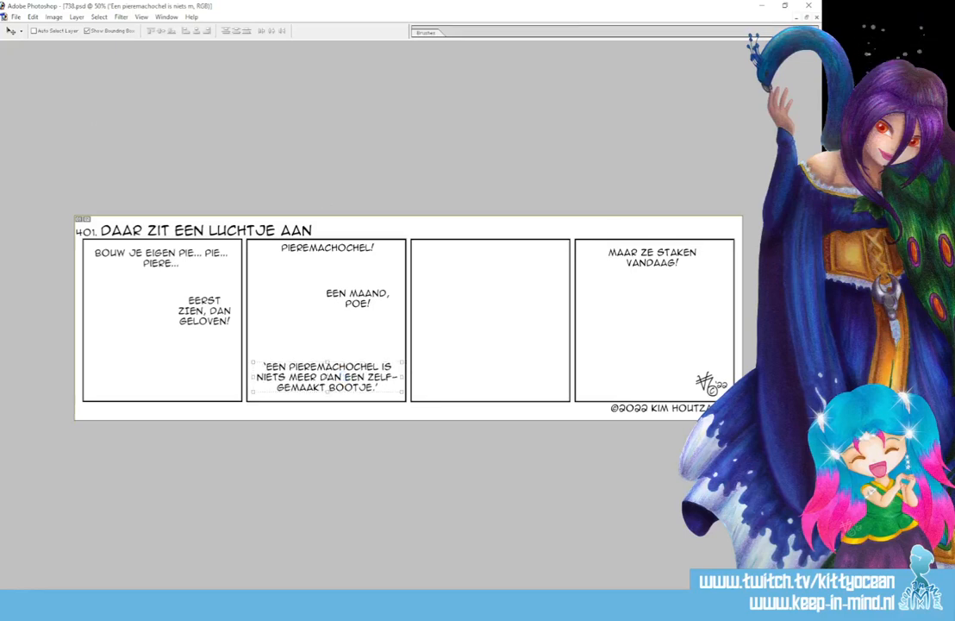
- Delete the leftover template text layers "Een maand, Poe!", "Maar ze staken vandaag!" and "Eerst zien, dan geloven!"
click(358, 298)
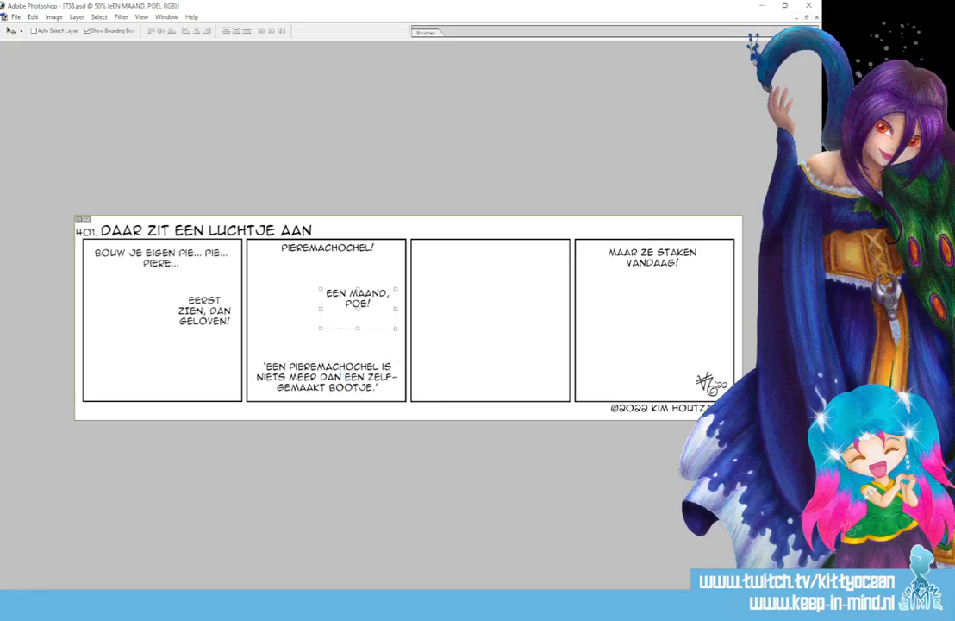
key(Delete)
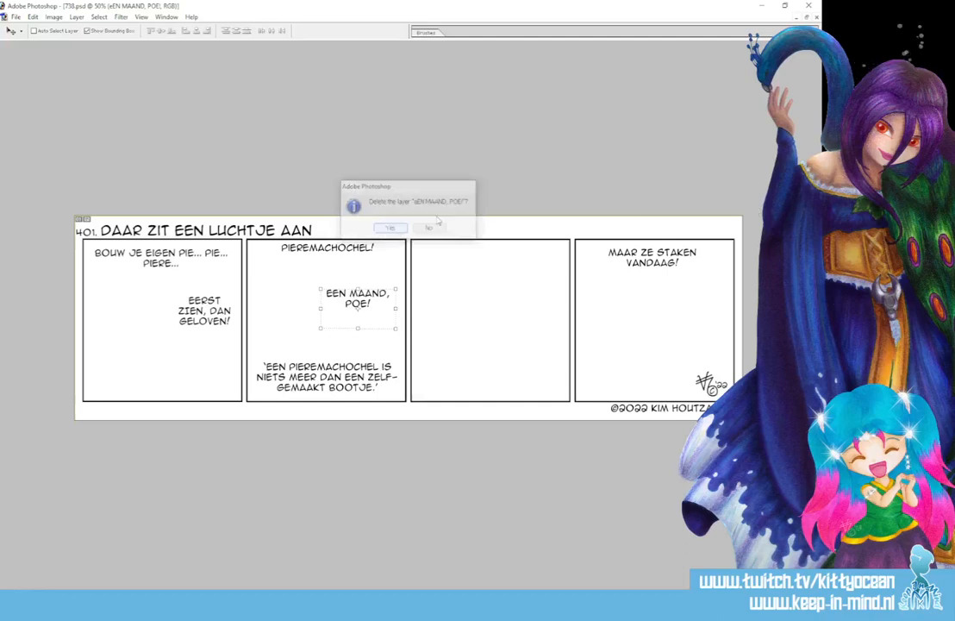
click(390, 227)
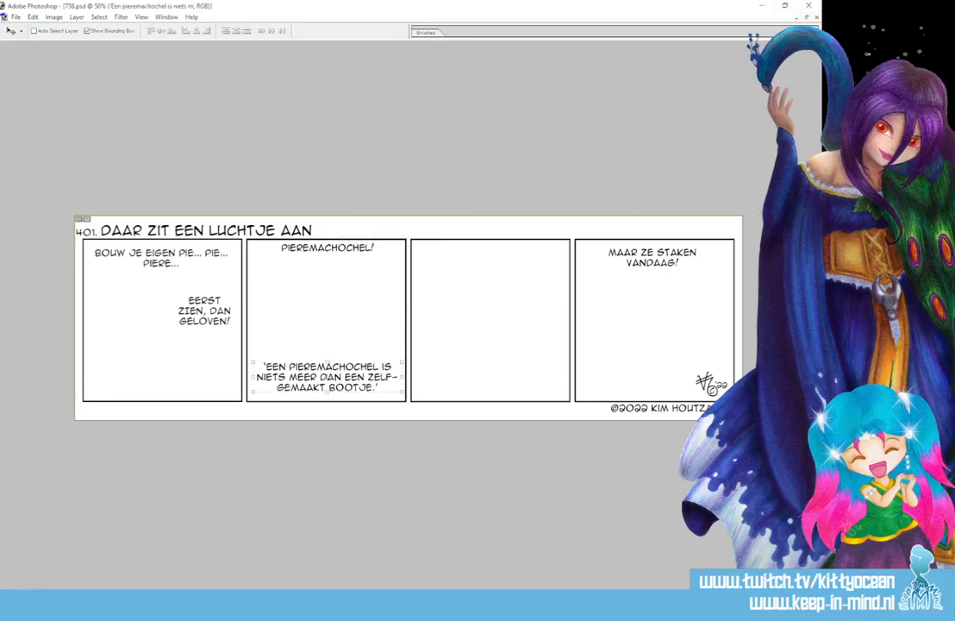
click(652, 258)
key(Delete)
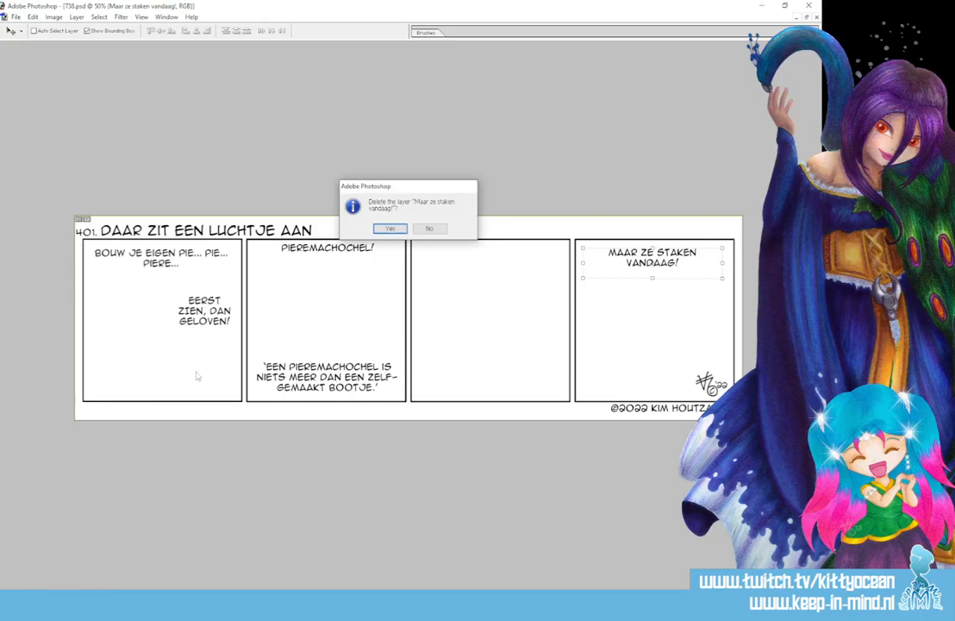
key(Return)
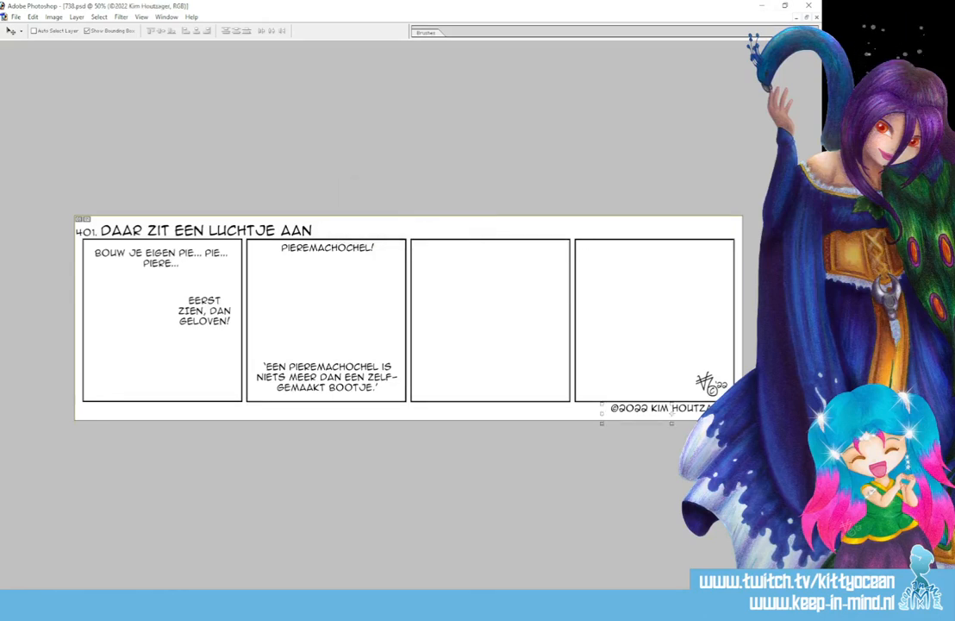
click(204, 311)
key(Delete)
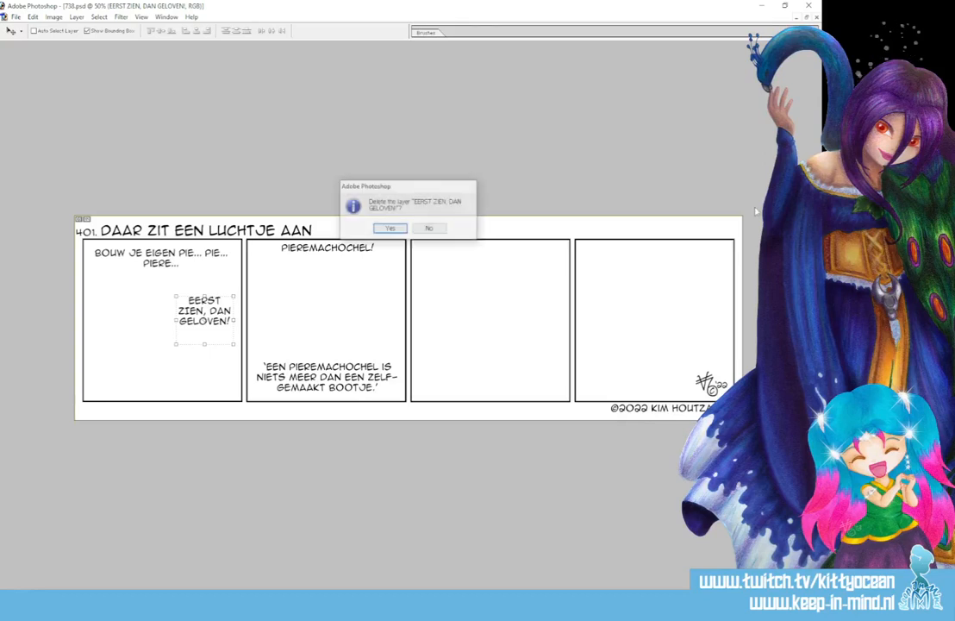
click(390, 229)
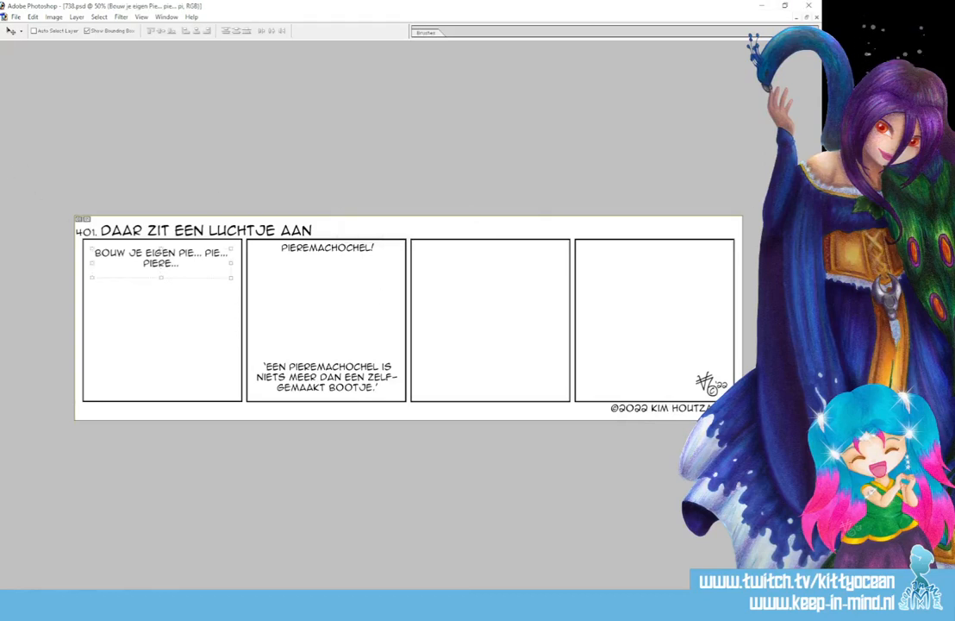
- Change the strip number in front of the comic's title to "738."
key(t)
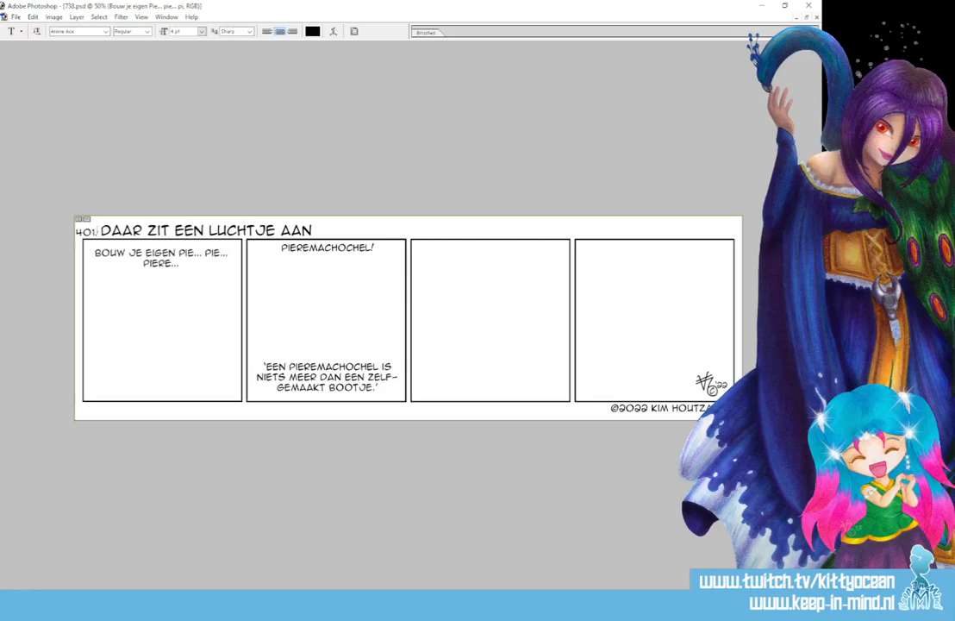
drag(94, 231, 28, 230)
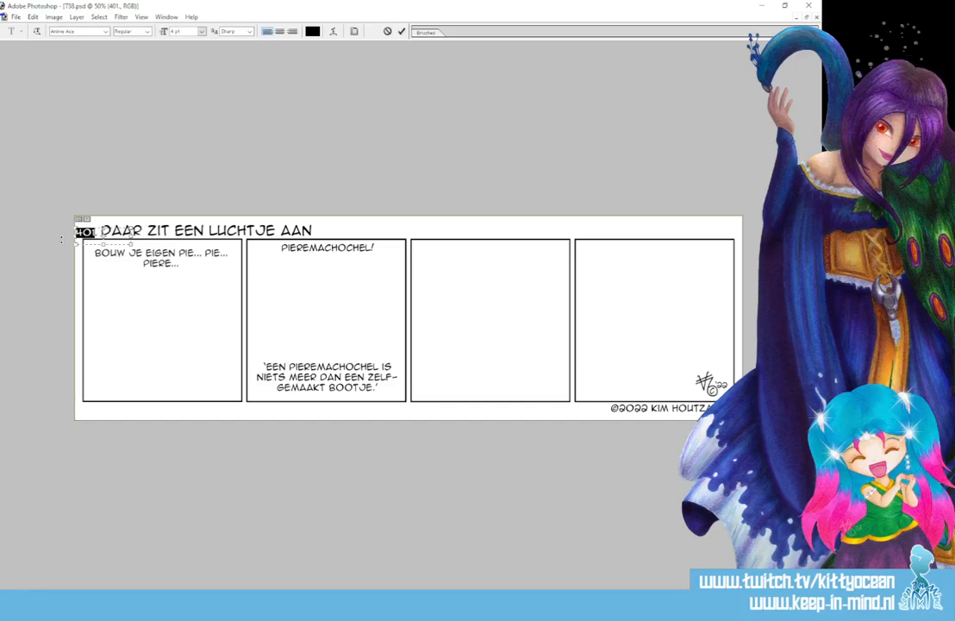
text(738.)
click(401, 31)
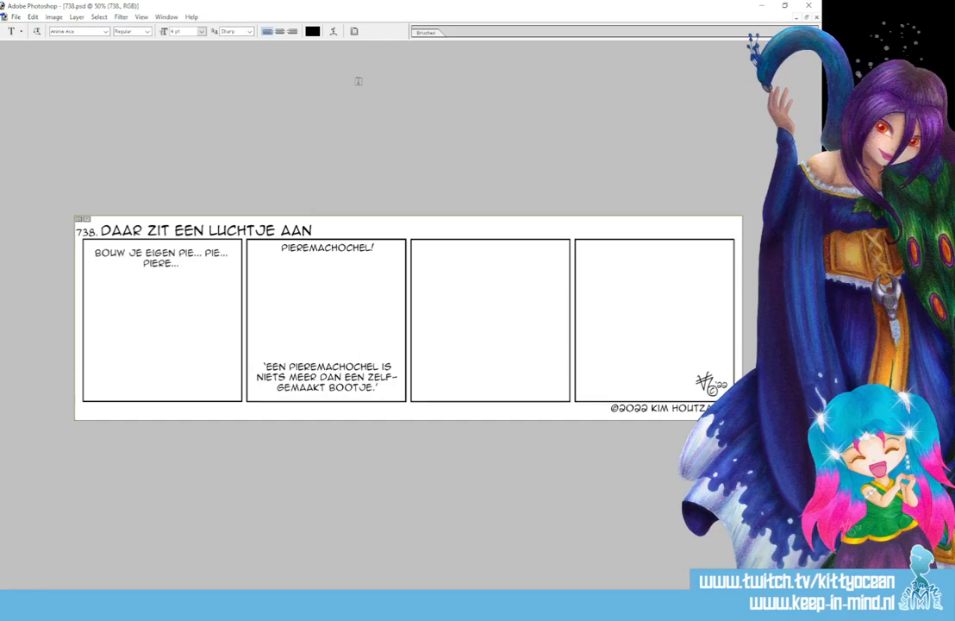
- Replace the comic's title "Daar zit een luchtje aan" with "Pierenbadje"
click(103, 231)
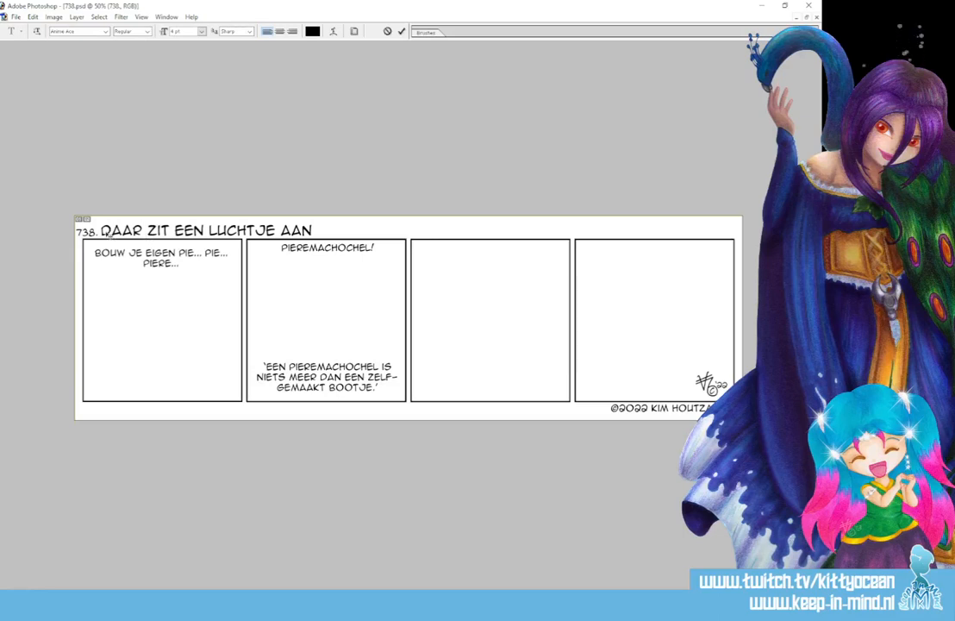
drag(103, 229, 363, 224)
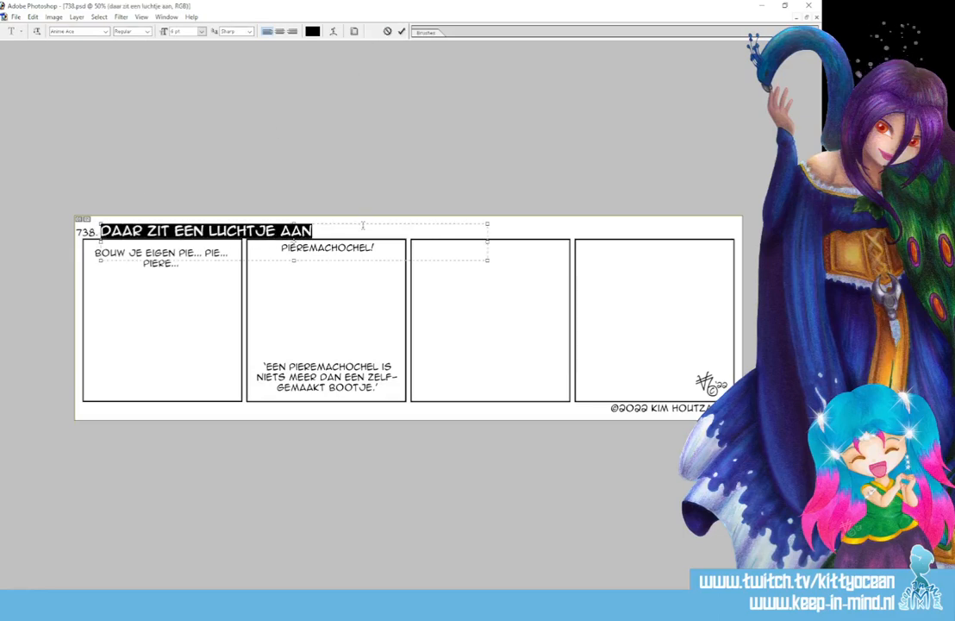
text(PIERENBAD)
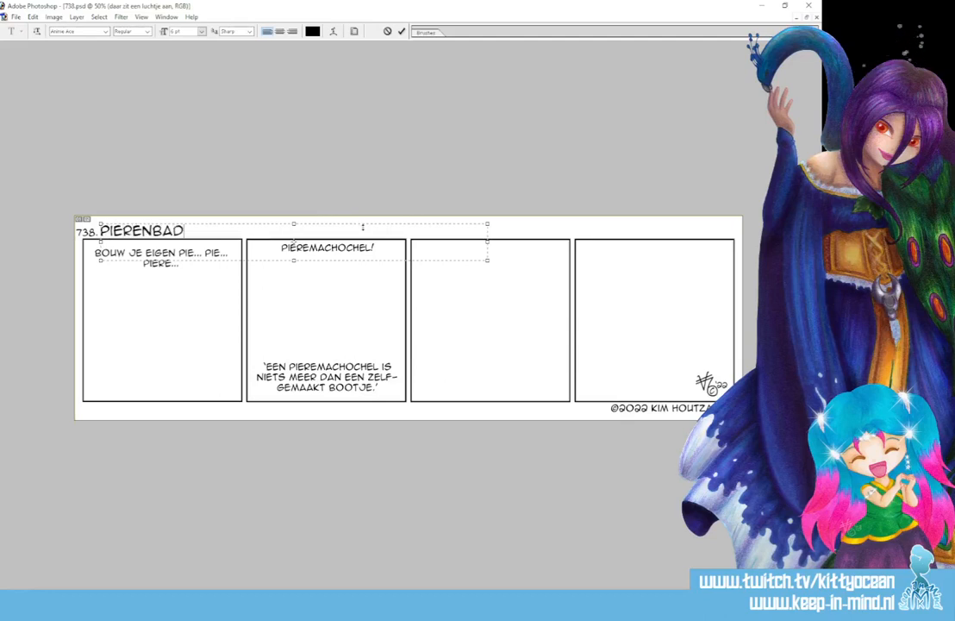
text(JE)
click(402, 31)
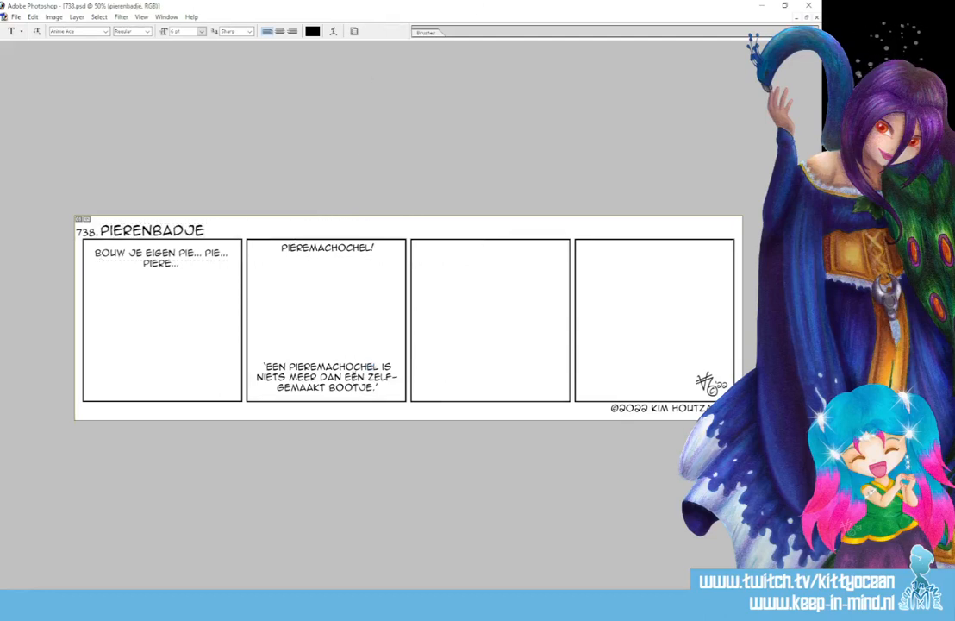
- Shorten the lower text in the second panel to "'Een pieremachochel is een zelfgemaakt bootje.'"
drag(256, 377, 342, 377)
key(BackSpace)
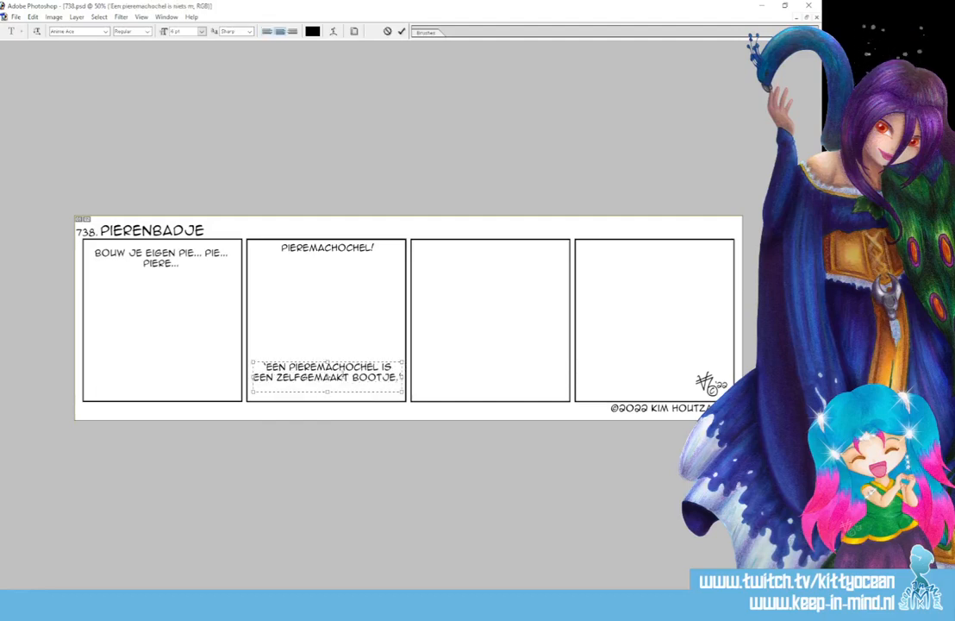
click(401, 31)
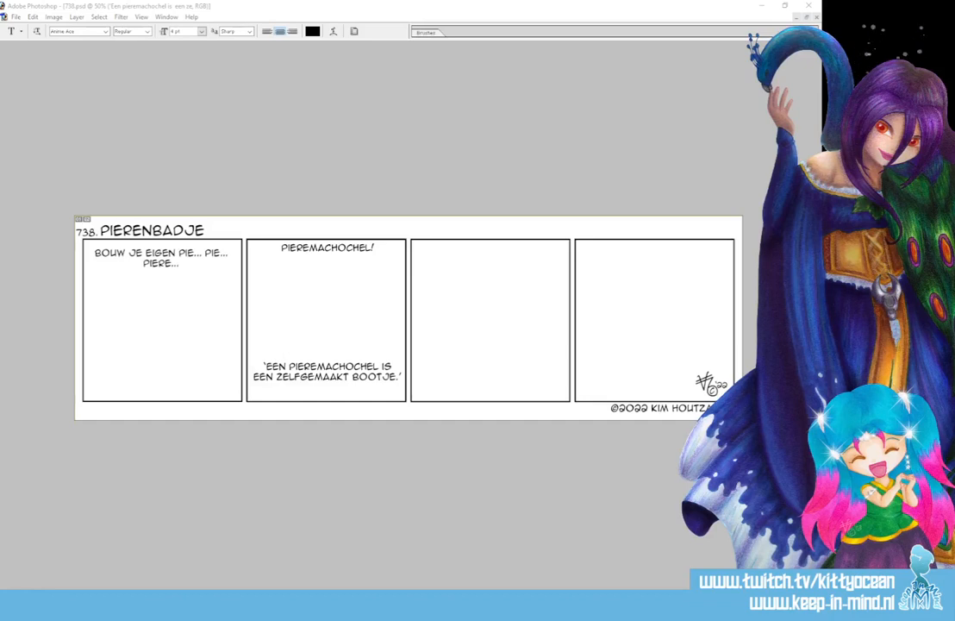
key(b)
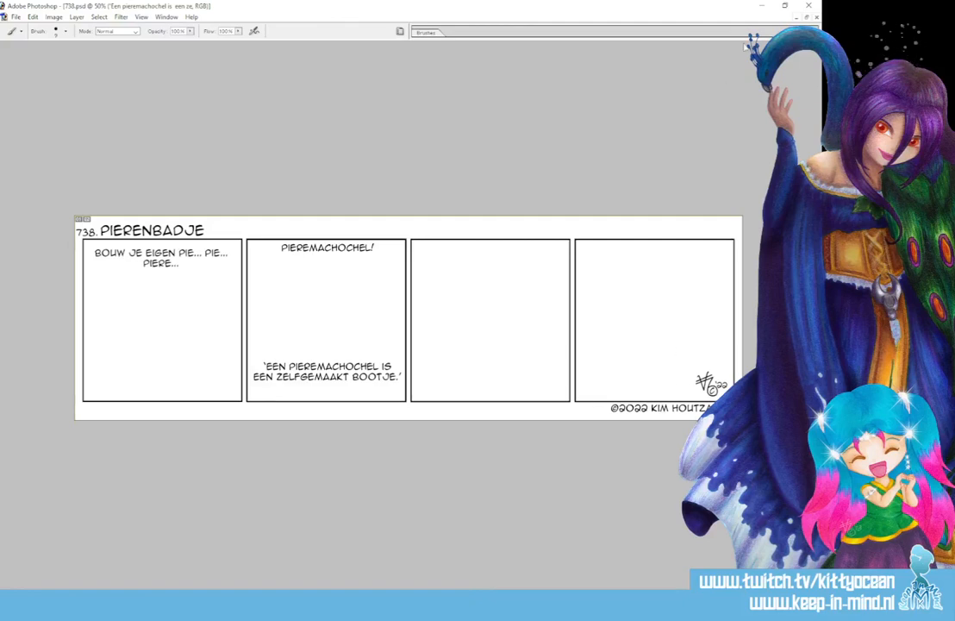
click(788, 62)
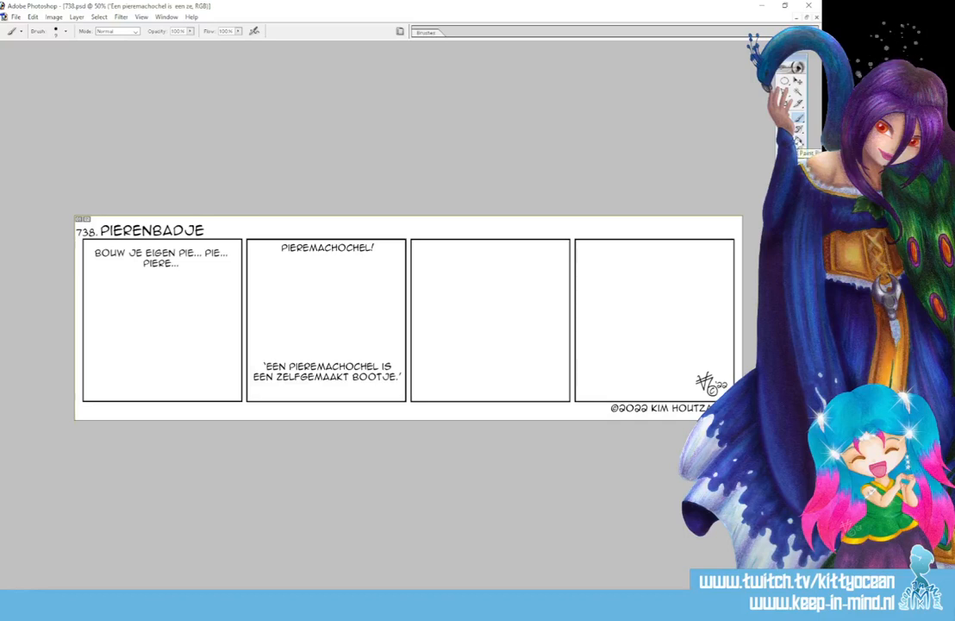
click(800, 143)
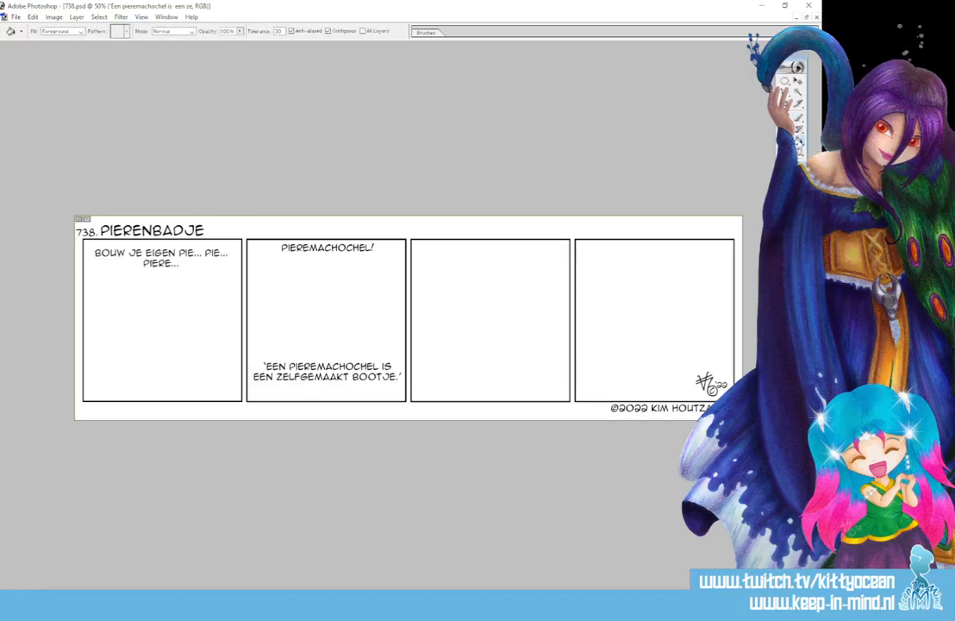
key(b)
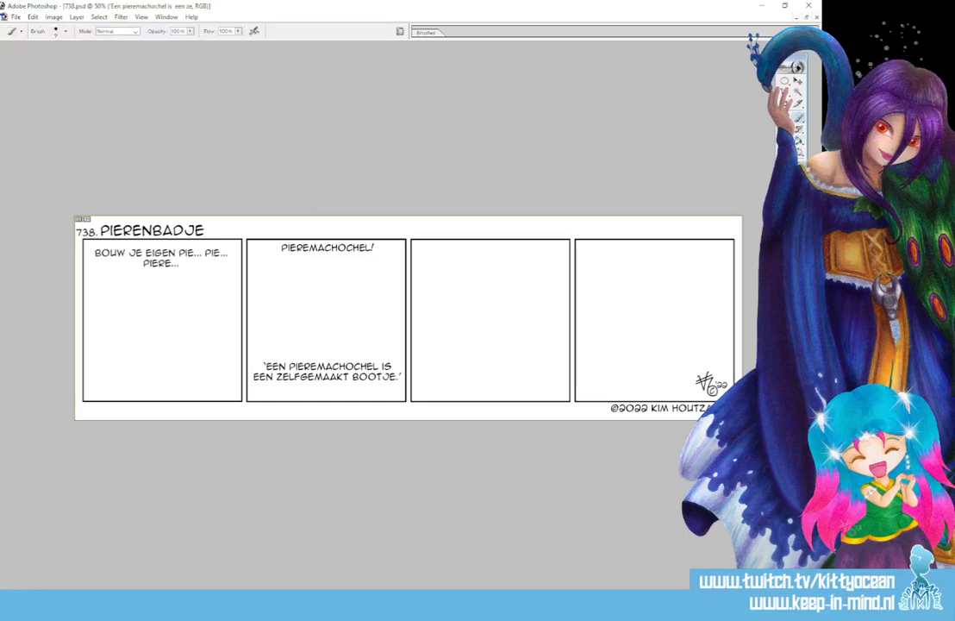
key(Tab)
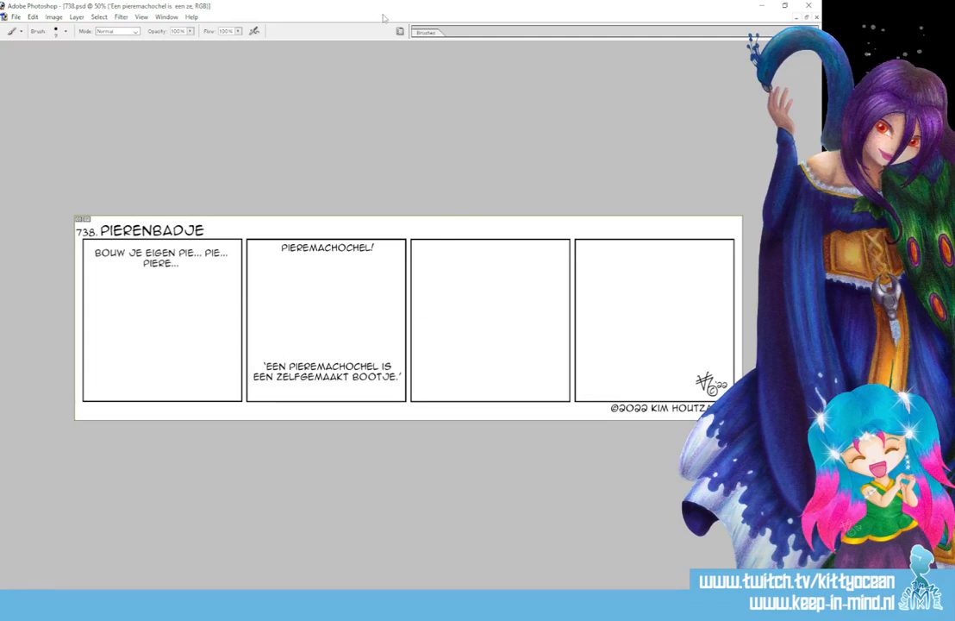
key(g)
key(b)
- Set the foreground colour to a muted red for brush work on the sketch layer
double_click(788, 55)
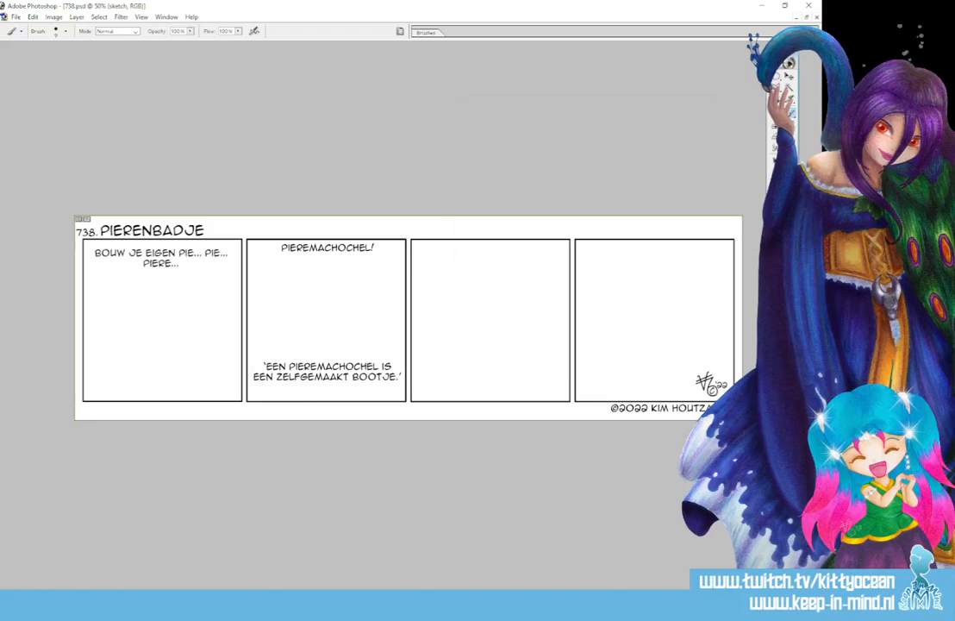
click(777, 215)
click(528, 149)
click(688, 122)
key(b)
- Sketch a round head with facial guide lines and a neck in the lower middle of the first panel
drag(145, 309, 180, 306)
mouse_move(158, 300)
mouse_down()
mouse_move(138, 327)
mouse_move(150, 326)
mouse_move(166, 348)
mouse_move(137, 331)
mouse_move(168, 349)
mouse_up()
mouse_move(179, 308)
mouse_down()
mouse_move(155, 348)
mouse_move(179, 348)
mouse_up()
mouse_move(185, 312)
mouse_down()
mouse_move(179, 347)
mouse_move(163, 347)
mouse_up()
drag(150, 306, 161, 362)
mouse_move(150, 314)
mouse_down()
mouse_move(165, 371)
mouse_move(145, 360)
mouse_move(185, 369)
mouse_move(148, 380)
mouse_up()
- Sketch the first figure's shoulders, torso and arm, with a hand holding an open book, and refine the face guide lines
mouse_move(162, 368)
mouse_down()
mouse_move(194, 356)
mouse_move(200, 362)
mouse_move(156, 385)
mouse_up()
drag(157, 372, 159, 400)
drag(198, 365, 200, 400)
mouse_move(201, 375)
mouse_down()
mouse_move(202, 400)
mouse_move(206, 369)
mouse_move(189, 374)
mouse_move(180, 400)
mouse_up()
mouse_move(202, 389)
mouse_down()
mouse_move(198, 400)
mouse_move(138, 397)
mouse_move(146, 400)
mouse_up()
mouse_move(143, 360)
mouse_down()
mouse_move(107, 378)
mouse_move(105, 350)
mouse_move(114, 375)
mouse_move(125, 373)
mouse_move(106, 384)
mouse_move(115, 402)
mouse_move(125, 379)
mouse_move(104, 389)
mouse_move(107, 350)
mouse_move(156, 382)
mouse_up()
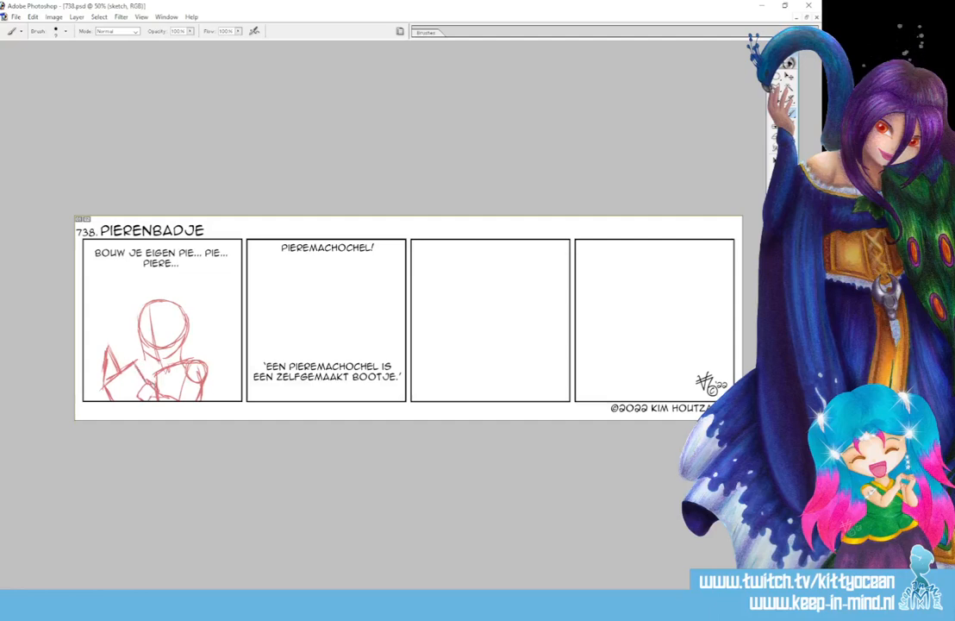
mouse_move(148, 383)
mouse_down()
mouse_move(133, 392)
mouse_move(151, 392)
mouse_up()
mouse_move(105, 367)
mouse_down()
mouse_move(99, 386)
mouse_move(110, 401)
mouse_up()
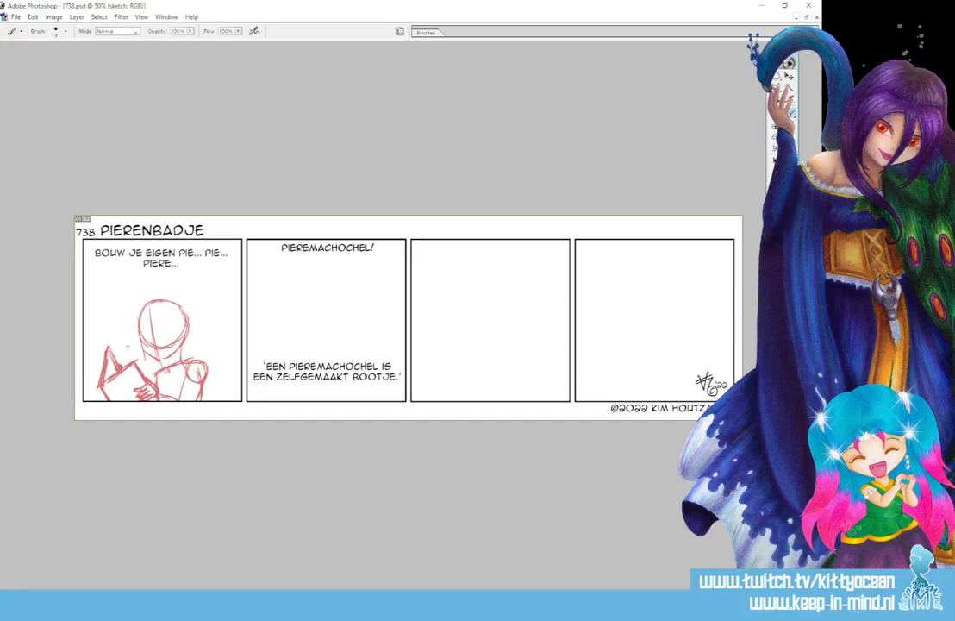
drag(160, 367, 149, 378)
- Show the layer list, shorten it so it clears the comic strip, and bring the sketch layer into view
key(F7)
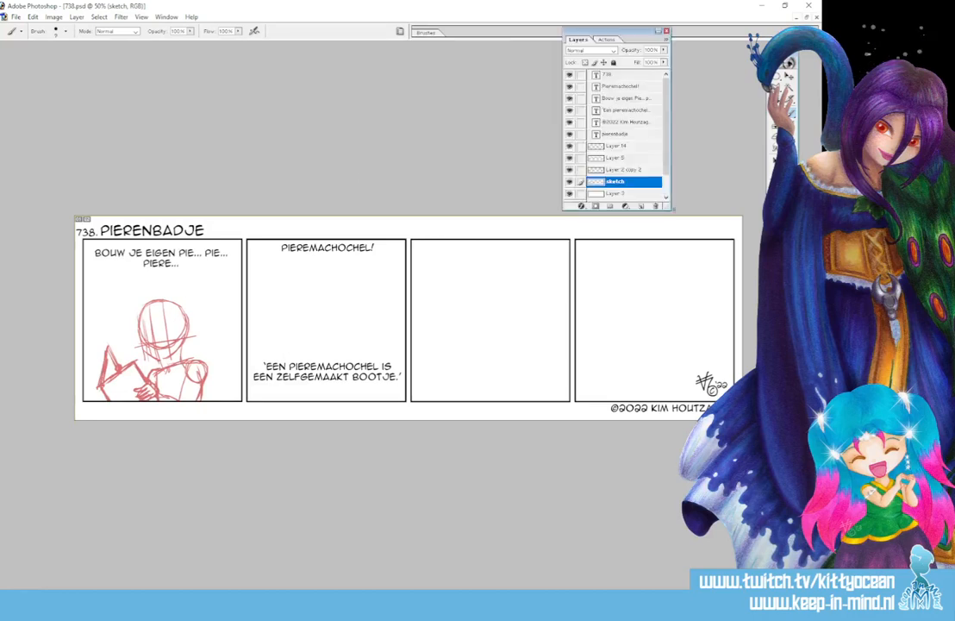
drag(668, 208, 668, 154)
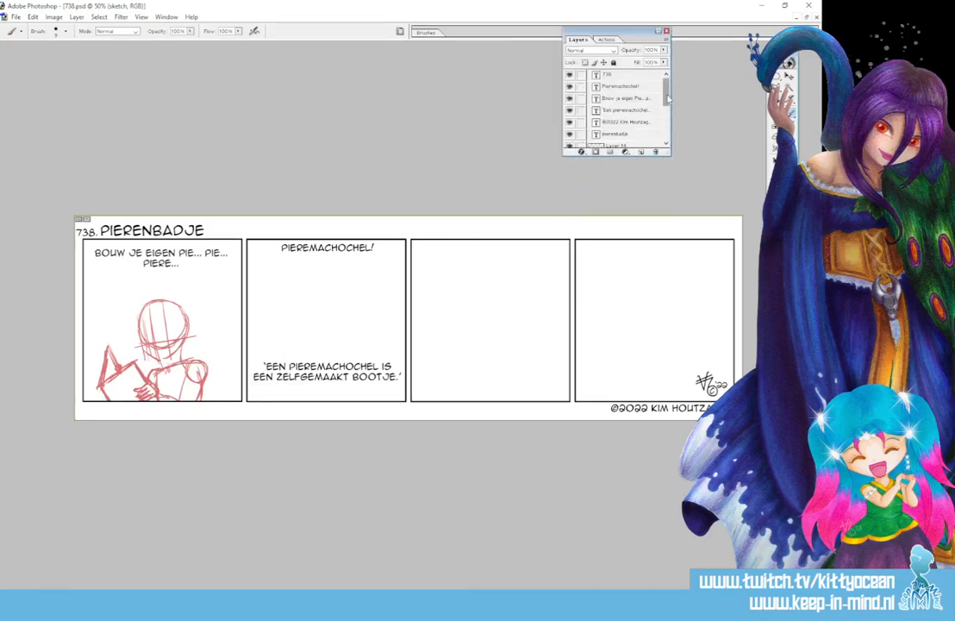
drag(667, 98, 667, 118)
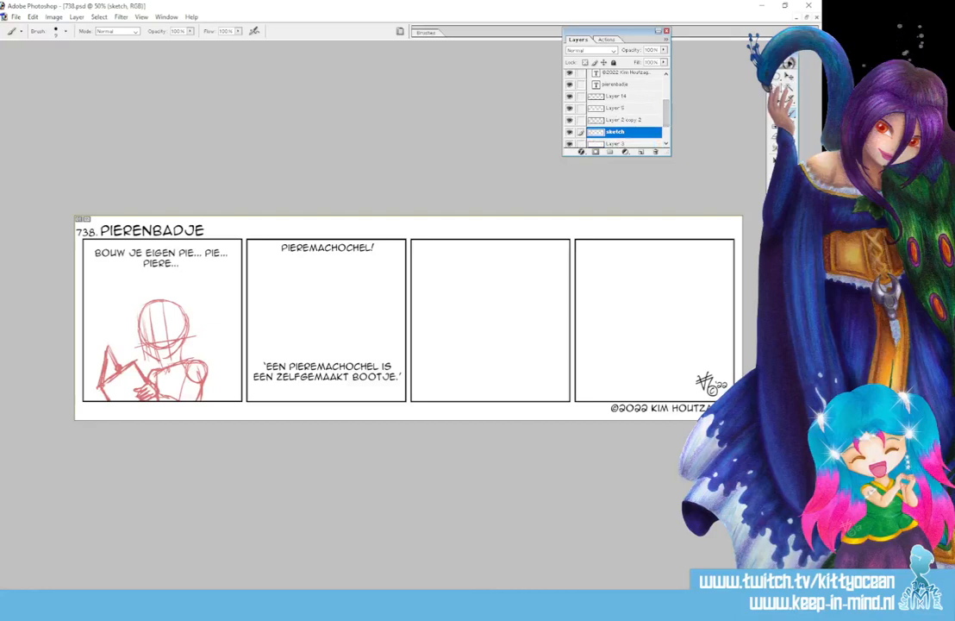
- Select the first figure's head with the freehand Lasso, rotate it -7.5 degrees, nudge it into place and deselect
key(l)
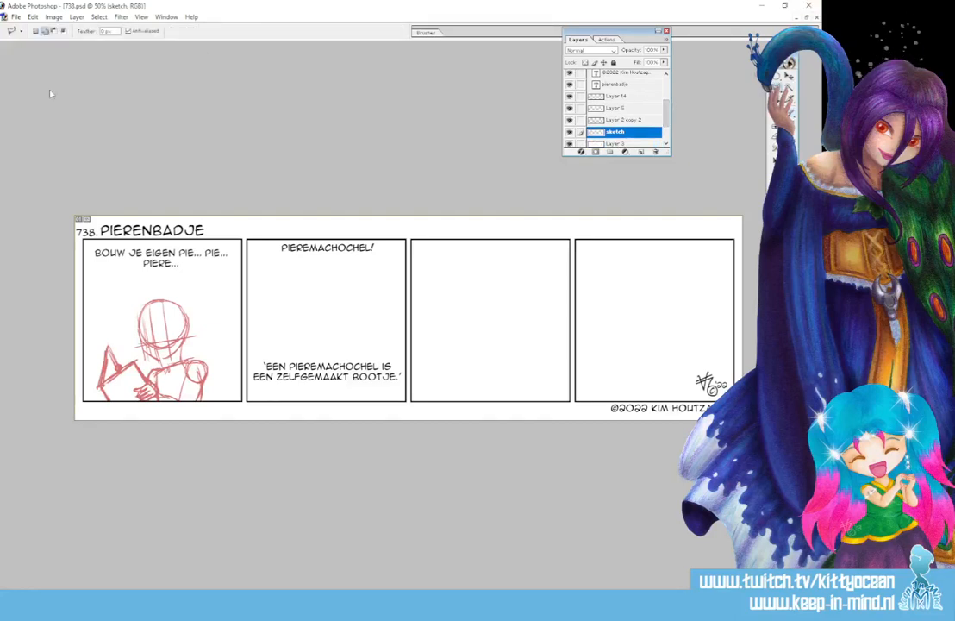
drag(45, 64, 31, 60)
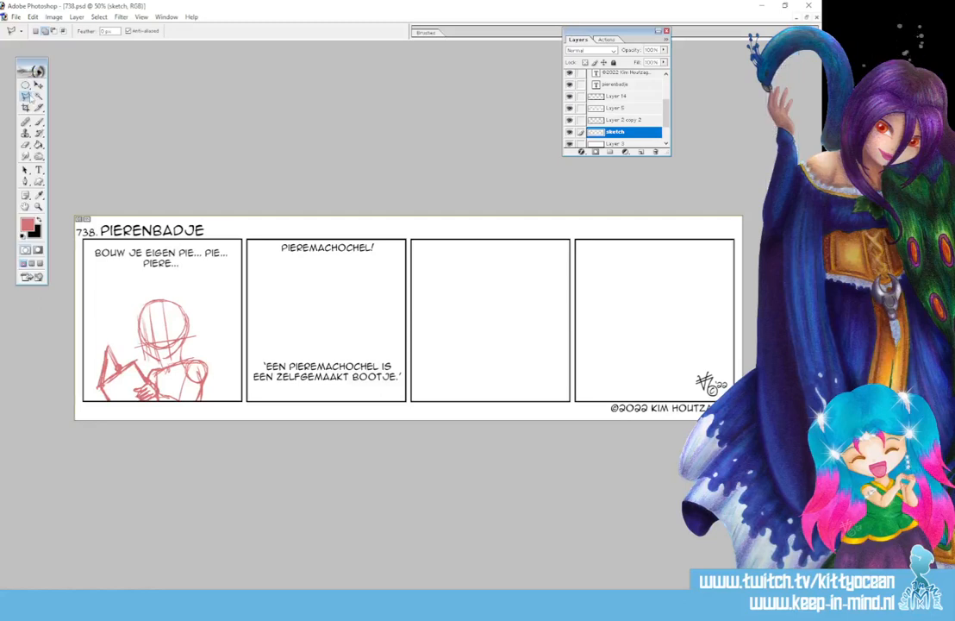
click(27, 97)
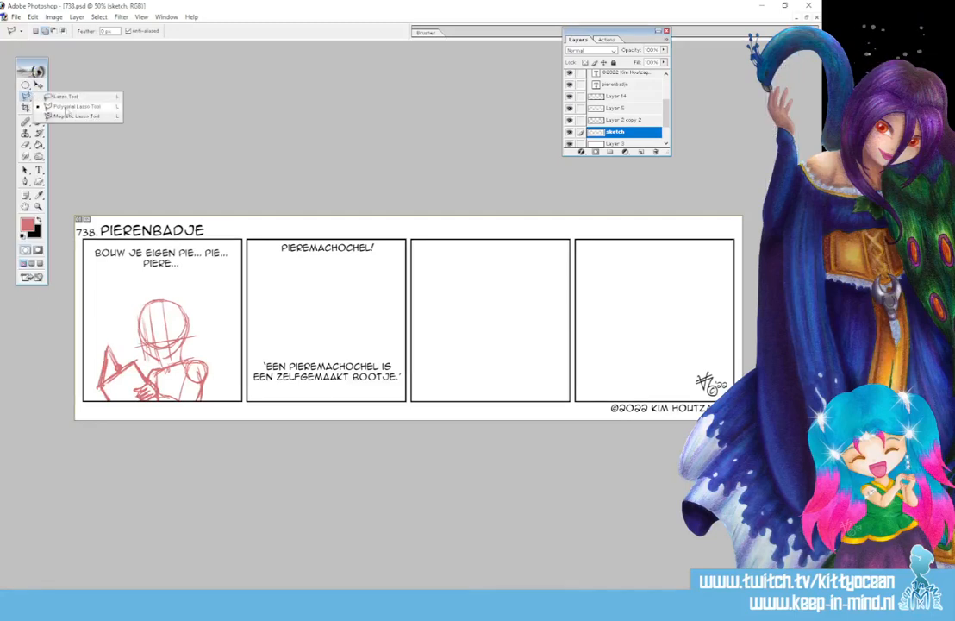
click(65, 97)
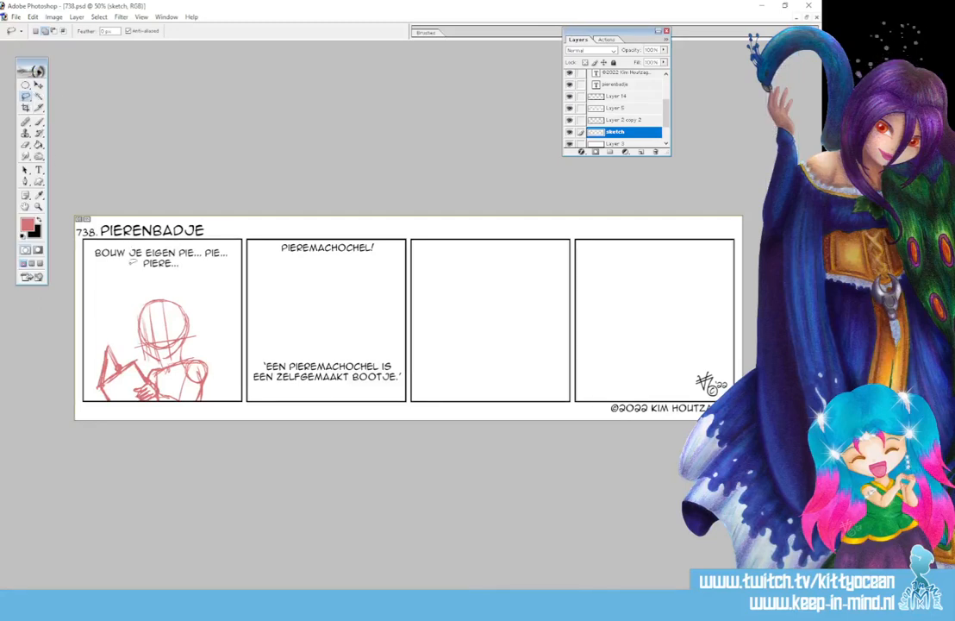
mouse_move(155, 286)
mouse_down()
mouse_move(136, 303)
mouse_move(128, 336)
mouse_move(135, 357)
mouse_move(173, 361)
mouse_move(205, 323)
mouse_move(193, 286)
mouse_move(144, 288)
mouse_up()
click(38, 85)
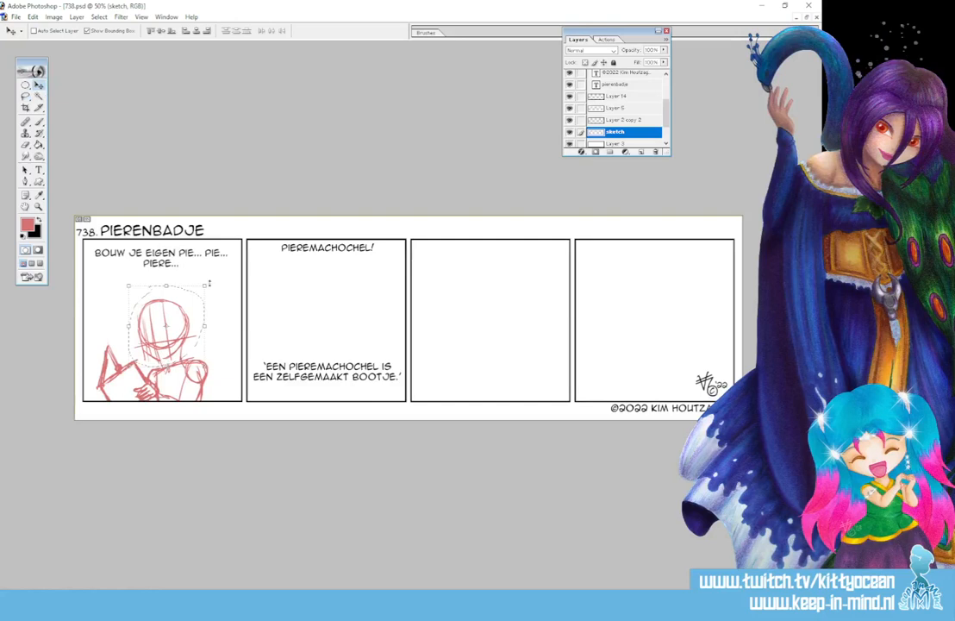
drag(209, 281, 203, 275)
drag(185, 318, 184, 322)
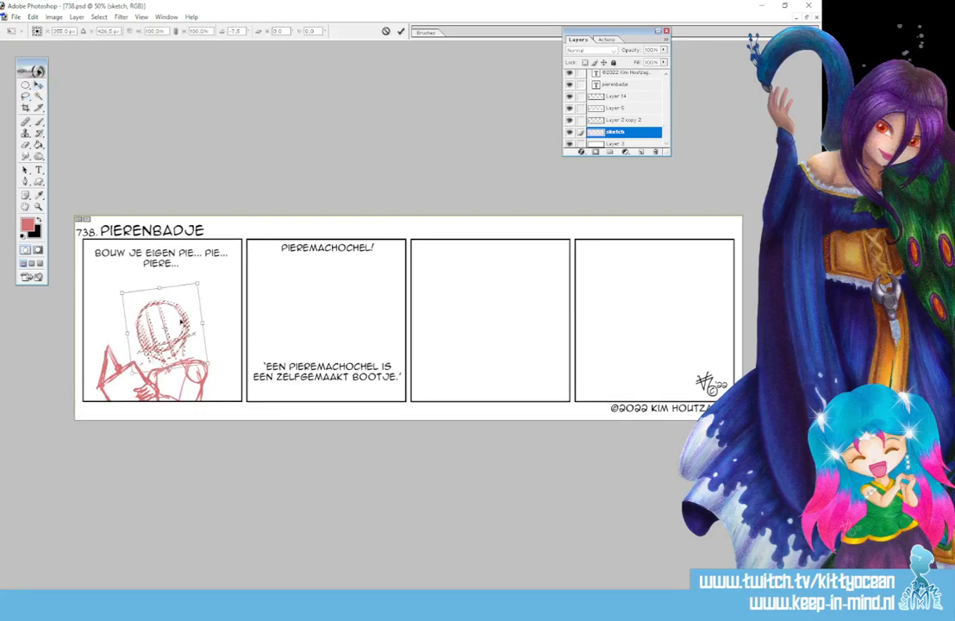
click(401, 31)
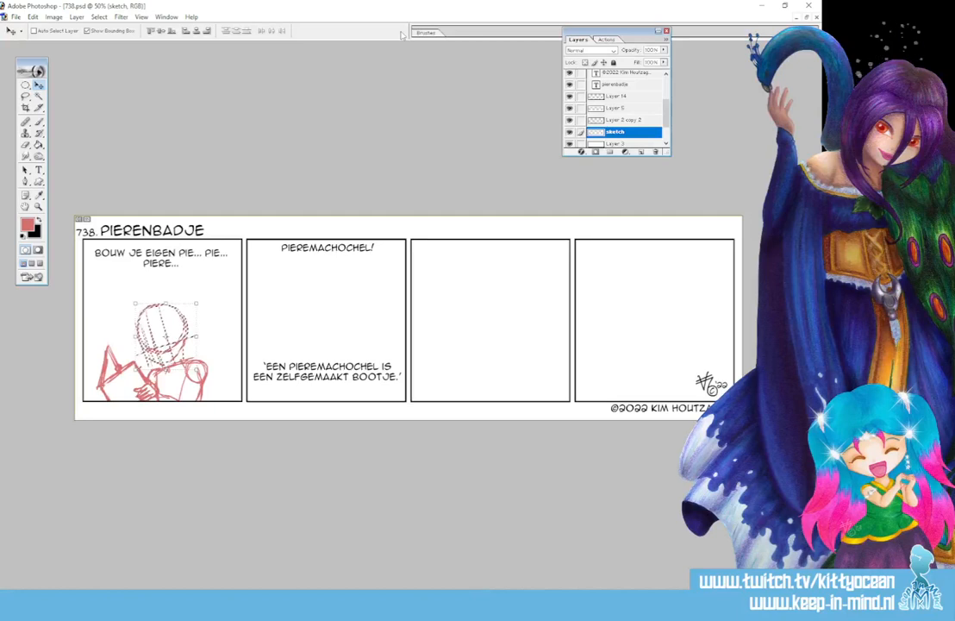
key(ctrl+d)
- Brush a rough round head with guide lines, jaw and neck in the middle of the second panel
key(b)
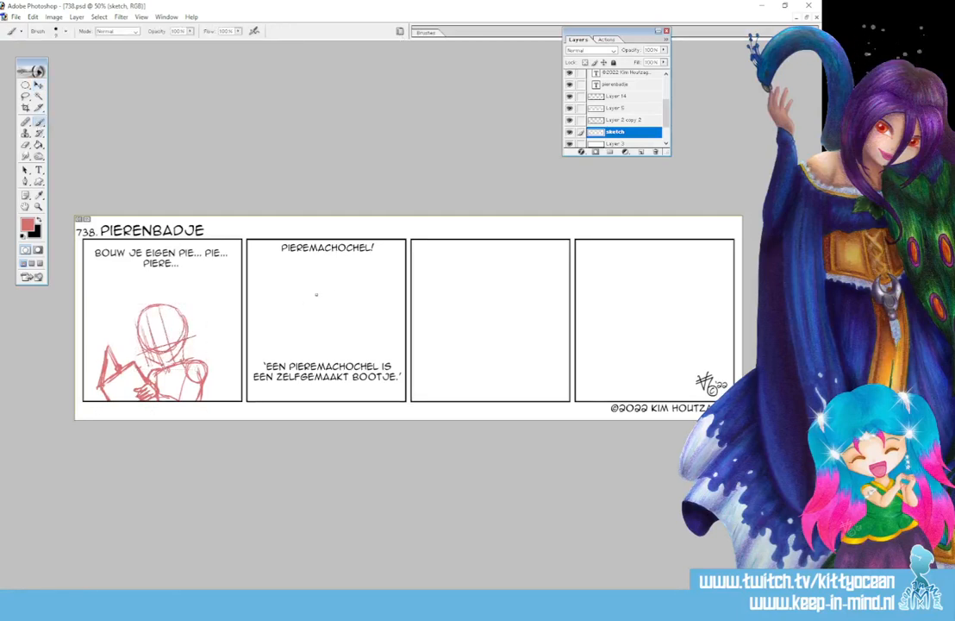
mouse_move(315, 295)
mouse_down()
mouse_move(341, 290)
mouse_move(310, 296)
mouse_move(307, 307)
mouse_move(342, 326)
mouse_move(342, 286)
mouse_up()
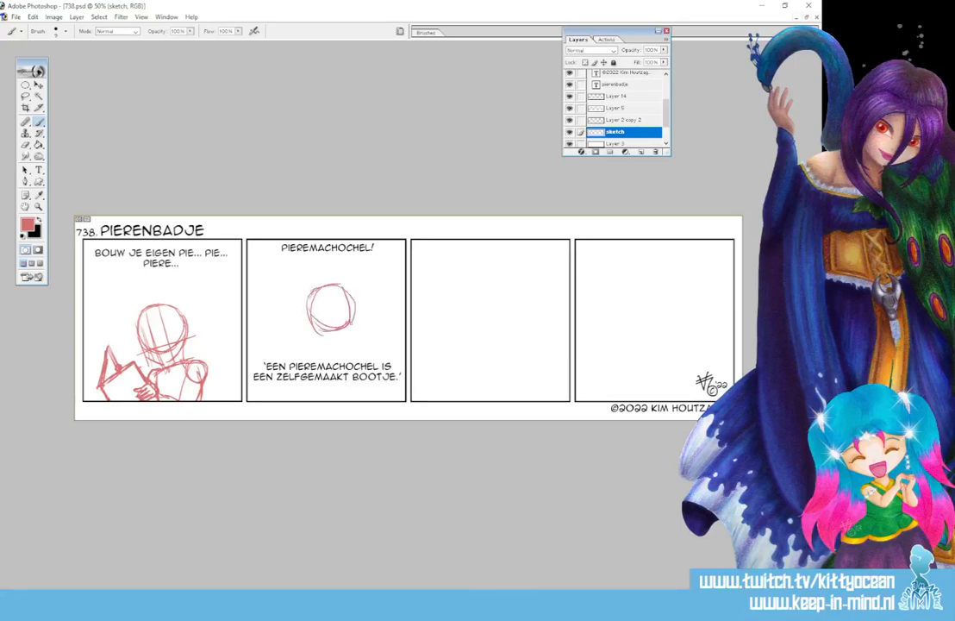
drag(350, 323, 347, 288)
mouse_move(312, 325)
mouse_down()
mouse_move(356, 298)
mouse_move(306, 318)
mouse_move(328, 343)
mouse_up()
drag(314, 298, 334, 359)
mouse_move(312, 328)
mouse_down()
mouse_move(327, 347)
mouse_move(351, 329)
mouse_move(334, 364)
mouse_up()
- Sketch the second figure's shoulders, torso and arms, plus the open book held in front of the body
mouse_move(350, 351)
mouse_down()
mouse_move(336, 363)
mouse_move(363, 349)
mouse_move(322, 358)
mouse_up()
drag(323, 367, 328, 400)
drag(362, 351, 370, 400)
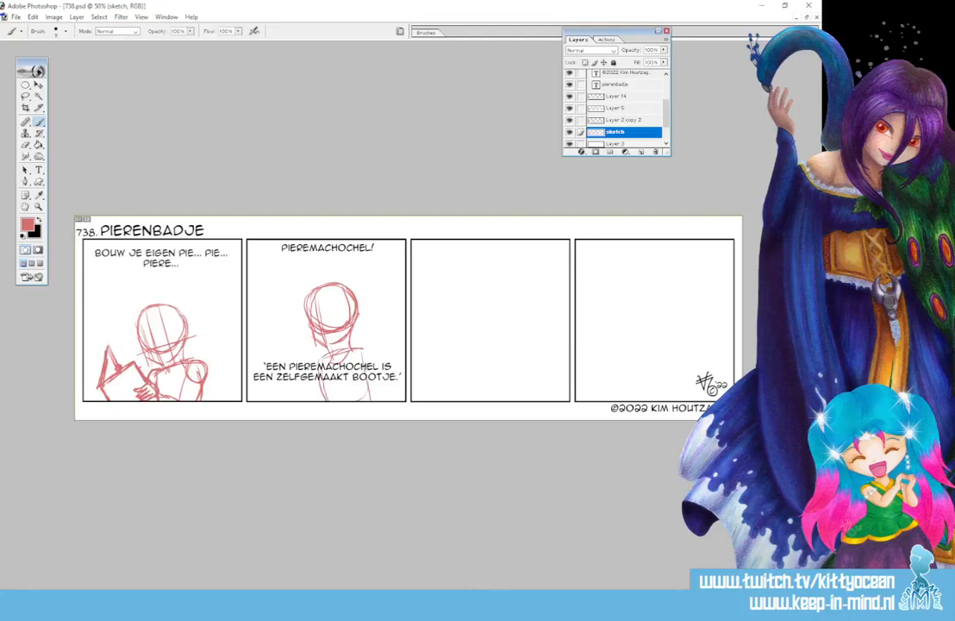
mouse_move(333, 366)
mouse_down()
mouse_move(343, 400)
mouse_move(357, 370)
mouse_up()
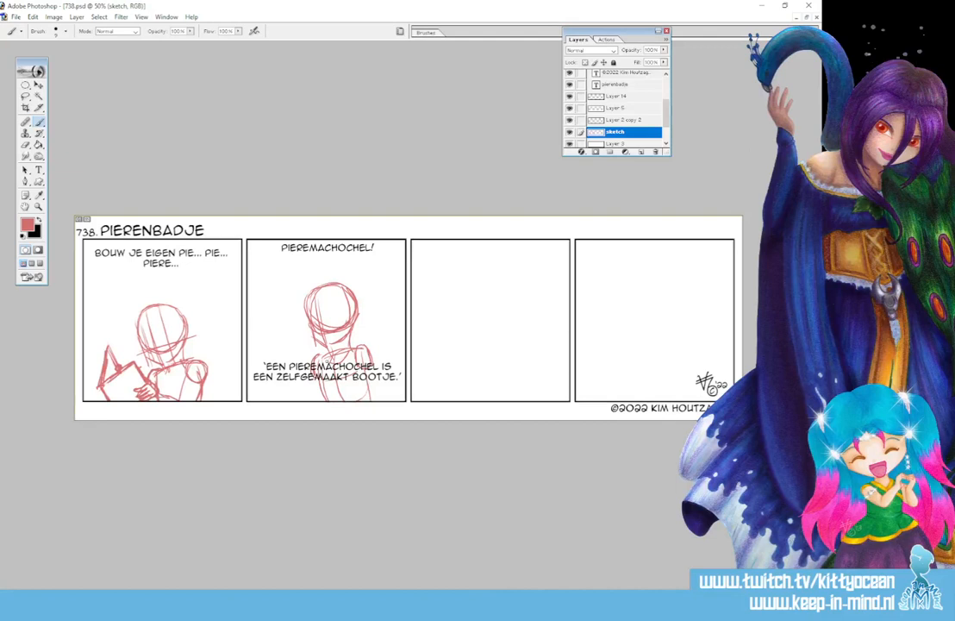
key(ctrl+z)
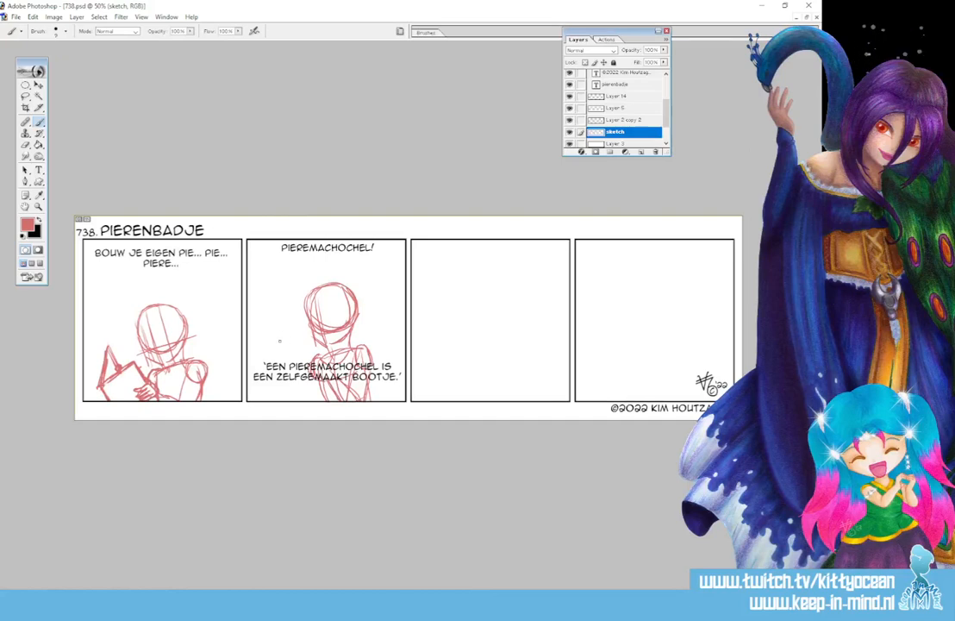
mouse_move(313, 355)
mouse_down()
mouse_move(265, 357)
mouse_move(279, 327)
mouse_move(272, 339)
mouse_move(292, 345)
mouse_move(288, 336)
mouse_move(274, 346)
mouse_move(294, 400)
mouse_up()
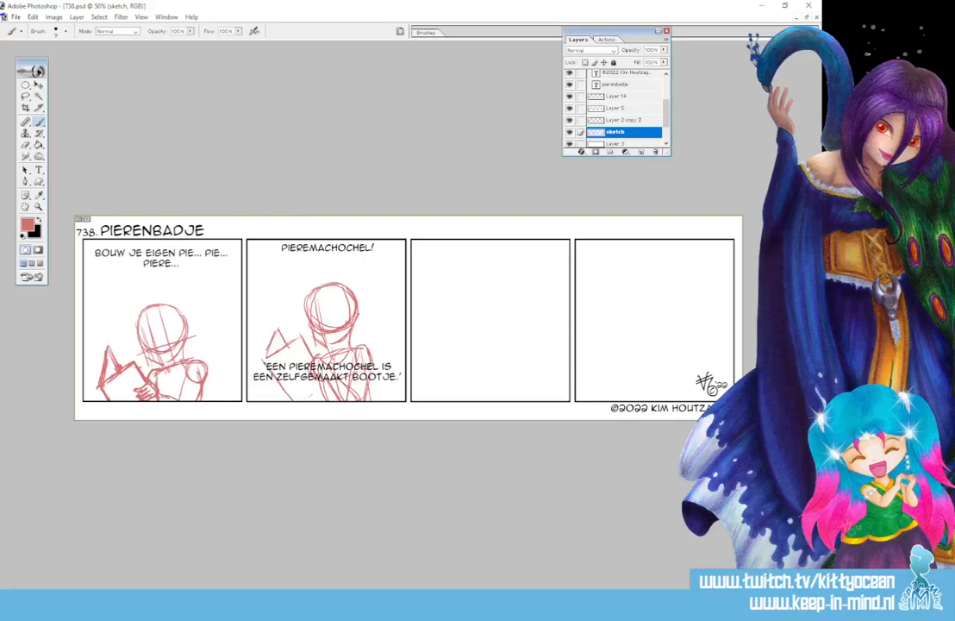
drag(260, 346, 275, 337)
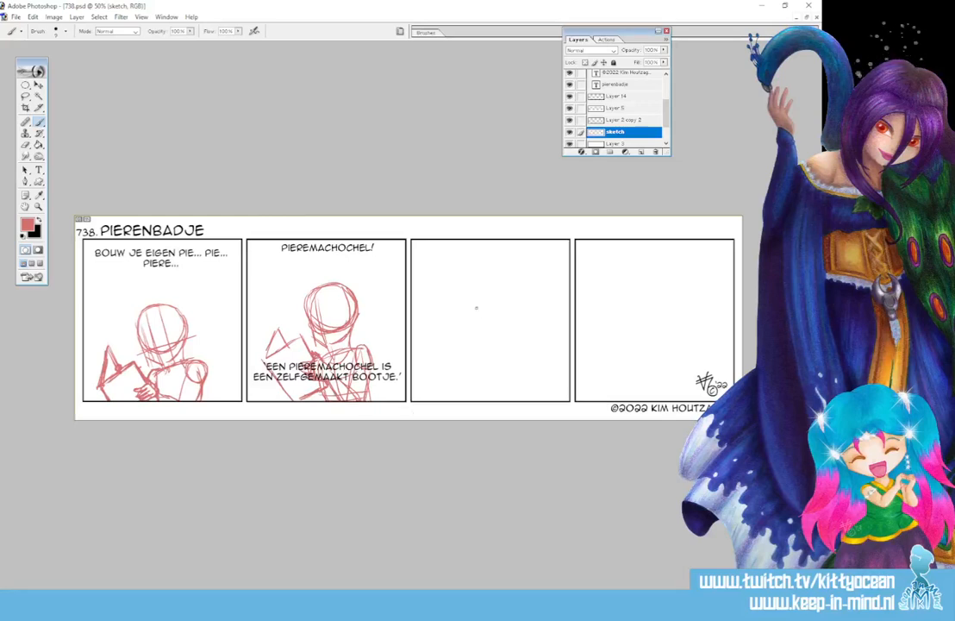
- Brush a rough round head with vertical guide lines and a pointed jaw in the middle of the third panel
mouse_move(473, 304)
mouse_down()
mouse_move(482, 293)
mouse_move(508, 300)
mouse_move(470, 297)
mouse_move(464, 329)
mouse_move(472, 342)
mouse_up()
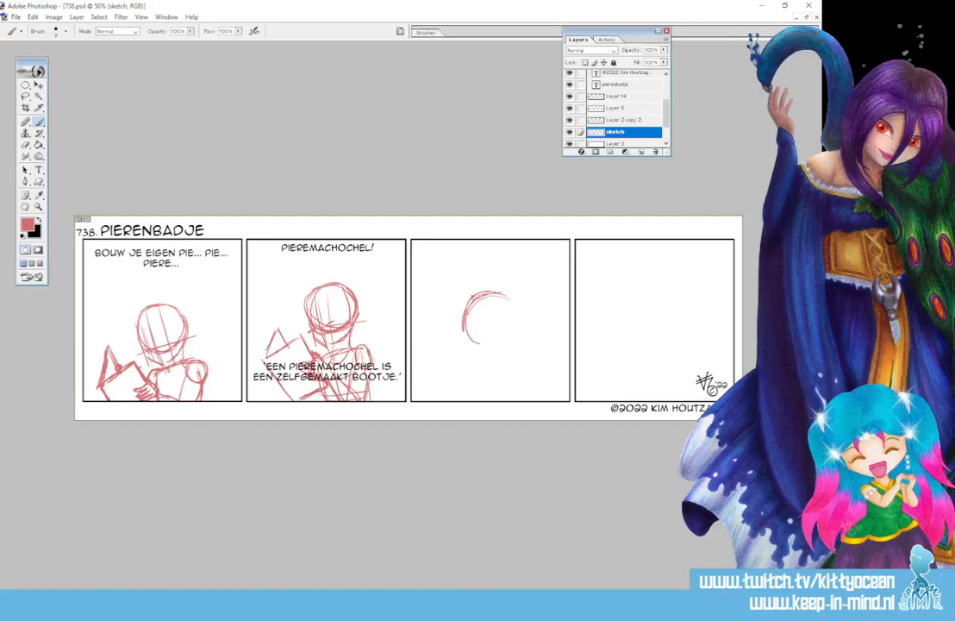
mouse_move(464, 315)
mouse_down()
mouse_move(489, 348)
mouse_move(520, 335)
mouse_move(511, 339)
mouse_up()
drag(507, 295, 511, 339)
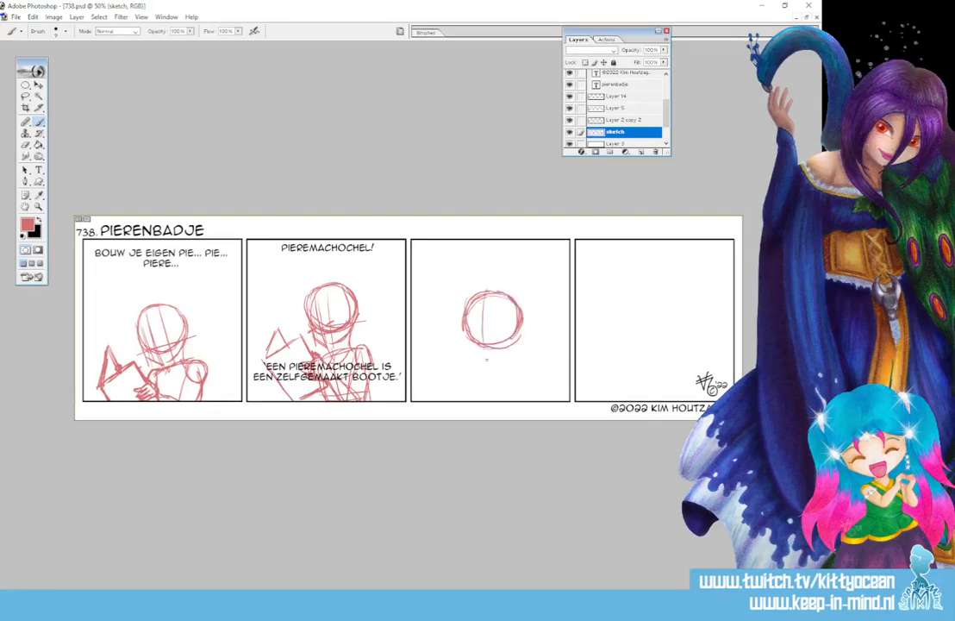
drag(488, 296, 488, 374)
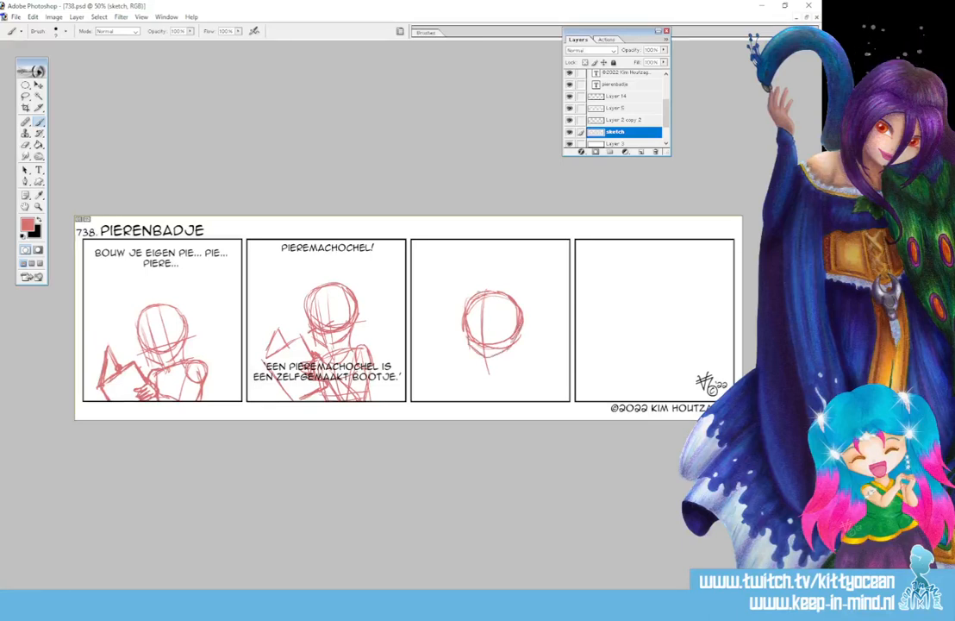
- Sketch the third figure's neck, shoulders, torso and arms down to the panel's lower border
mouse_move(476, 302)
mouse_down()
mouse_move(474, 338)
mouse_move(496, 366)
mouse_move(523, 367)
mouse_move(474, 400)
mouse_up()
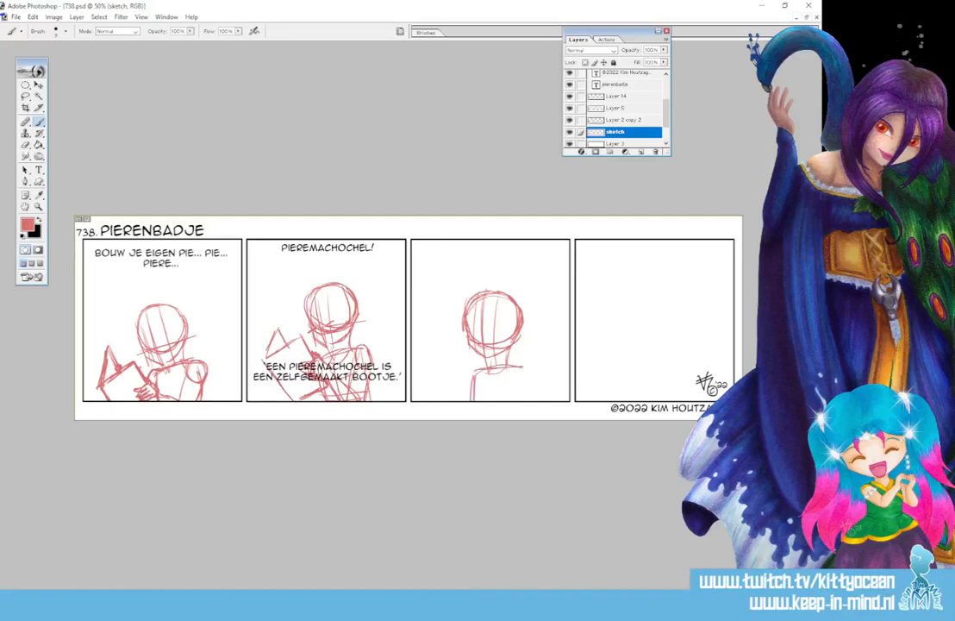
mouse_move(520, 371)
mouse_down()
mouse_move(518, 400)
mouse_move(487, 400)
mouse_move(528, 381)
mouse_move(534, 367)
mouse_move(527, 388)
mouse_up()
mouse_move(519, 381)
mouse_down()
mouse_move(521, 400)
mouse_move(533, 405)
mouse_up()
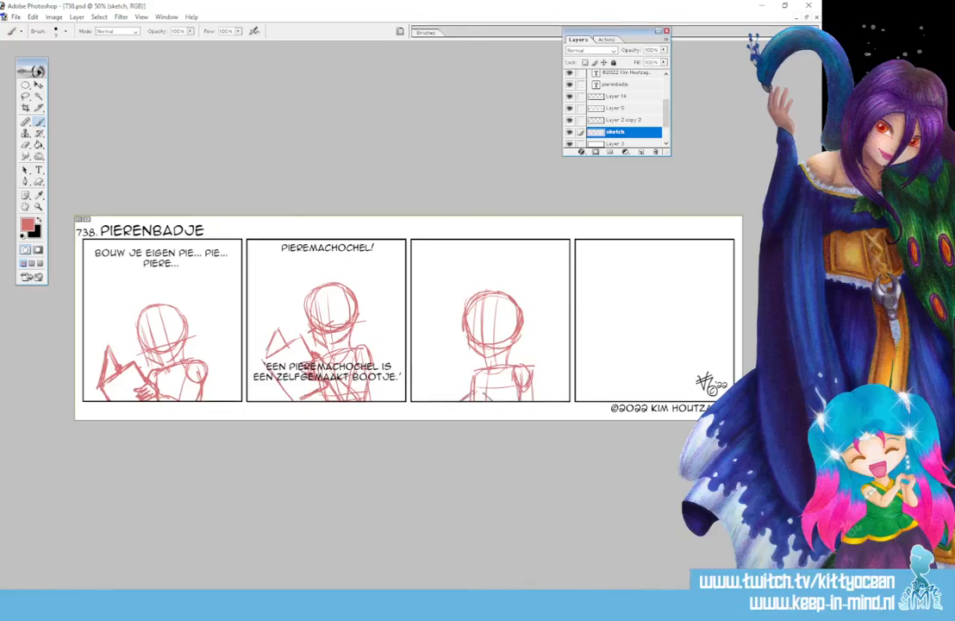
mouse_move(432, 391)
mouse_down()
mouse_move(443, 402)
mouse_move(485, 369)
mouse_up()
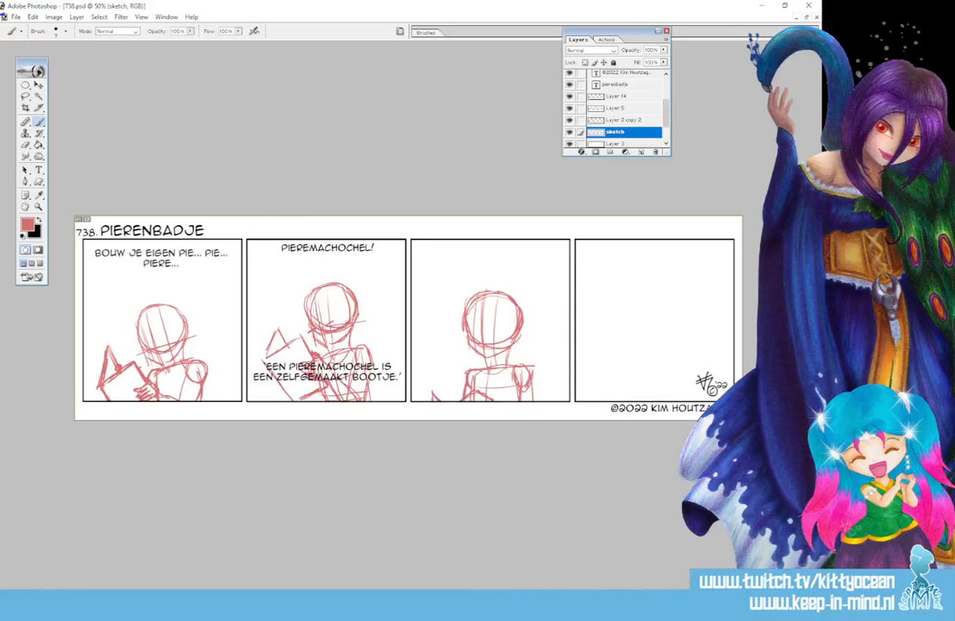
- Brush the wide oval outline of a swim ring with loose, overlapping strokes in the middle of the fourth panel
drag(623, 286, 678, 295)
drag(612, 294, 682, 298)
mouse_move(590, 324)
mouse_down()
mouse_move(657, 285)
mouse_move(620, 349)
mouse_up()
mouse_move(597, 319)
mouse_down()
mouse_move(632, 353)
mouse_move(668, 355)
mouse_up()
drag(606, 339, 679, 353)
drag(701, 318, 670, 355)
drag(677, 298, 701, 323)
mouse_move(598, 315)
mouse_down()
mouse_move(691, 302)
mouse_move(625, 352)
mouse_move(663, 354)
mouse_up()
drag(605, 344, 643, 354)
mouse_move(701, 328)
mouse_down()
mouse_move(681, 349)
mouse_move(649, 354)
mouse_up()
- Add the small inner oval hole to the swim ring and divide its surface with curved segment lines
mouse_move(663, 313)
mouse_down()
mouse_move(623, 321)
mouse_move(648, 334)
mouse_move(677, 323)
mouse_move(633, 321)
mouse_move(676, 322)
mouse_up()
mouse_move(676, 323)
mouse_down()
mouse_move(661, 332)
mouse_move(673, 329)
mouse_up()
drag(665, 312, 630, 314)
drag(662, 310, 628, 325)
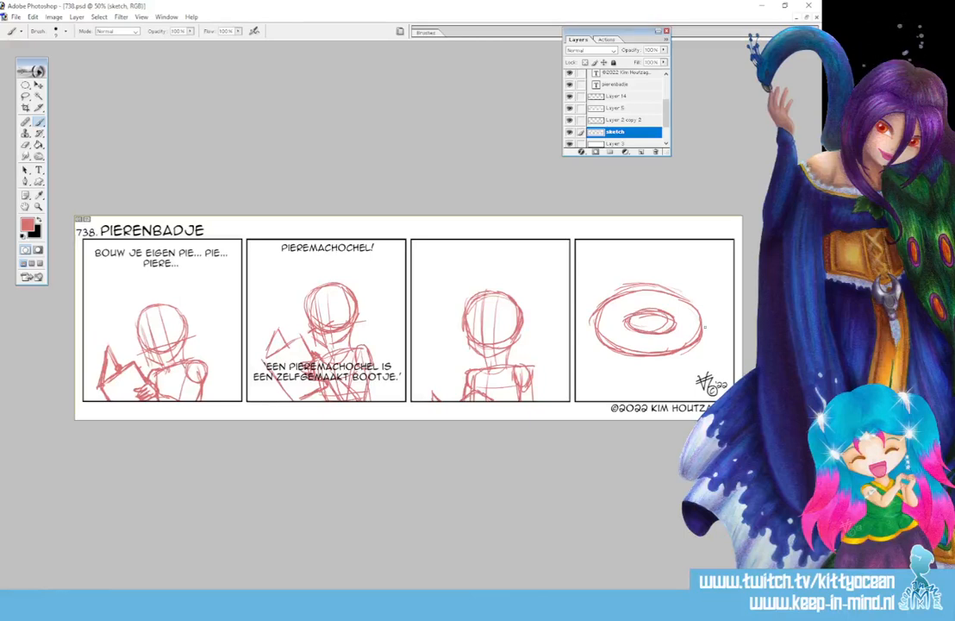
mouse_move(625, 323)
mouse_down()
mouse_move(610, 351)
mouse_move(597, 309)
mouse_move(705, 309)
mouse_move(696, 338)
mouse_up()
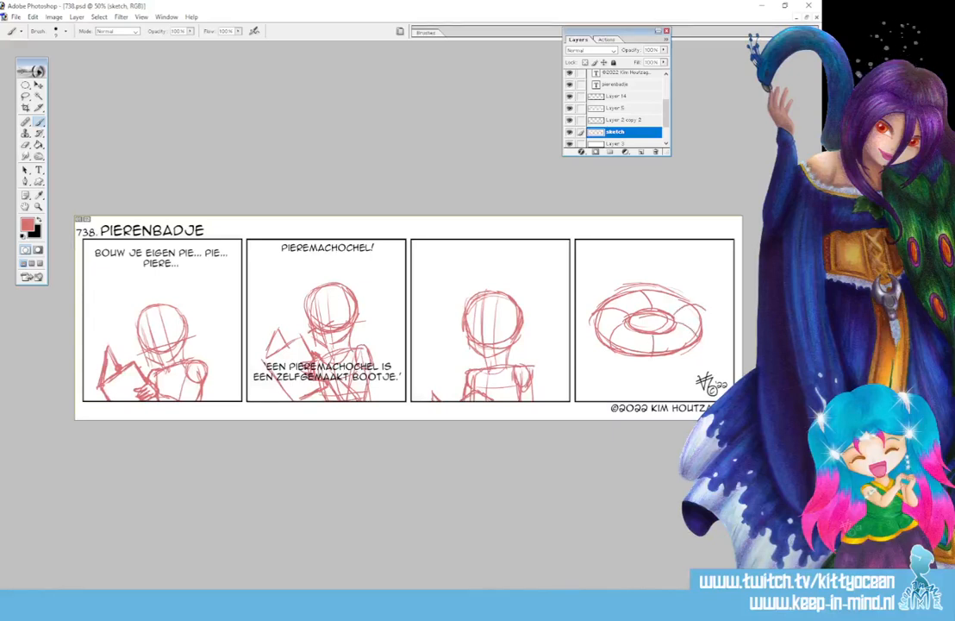
- Lasso the swim ring sketch, move it slightly down and to the right within the fourth panel, and deselect
click(26, 96)
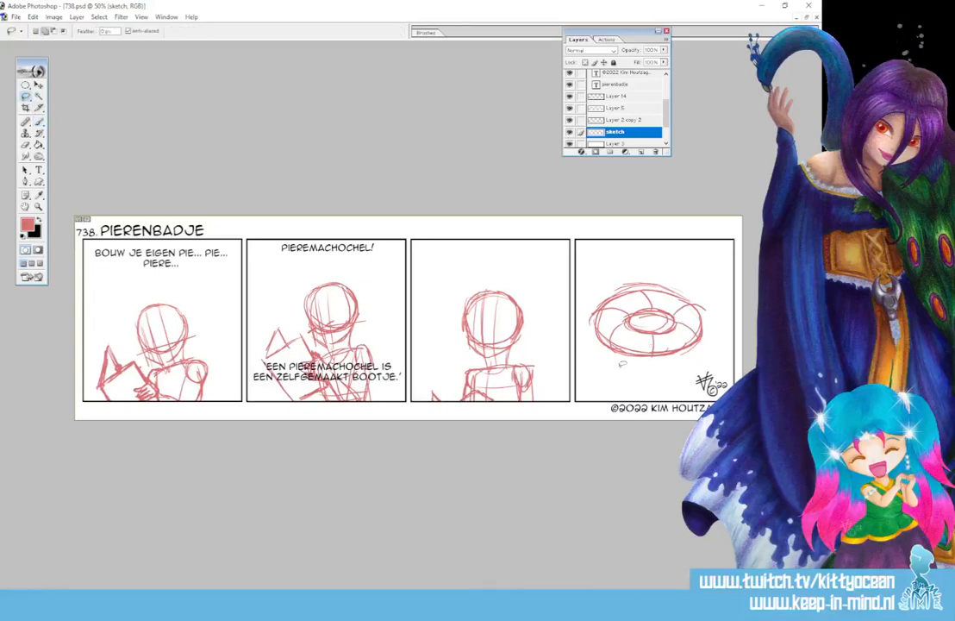
mouse_move(602, 380)
mouse_down()
mouse_move(731, 311)
mouse_move(666, 395)
mouse_up()
click(38, 85)
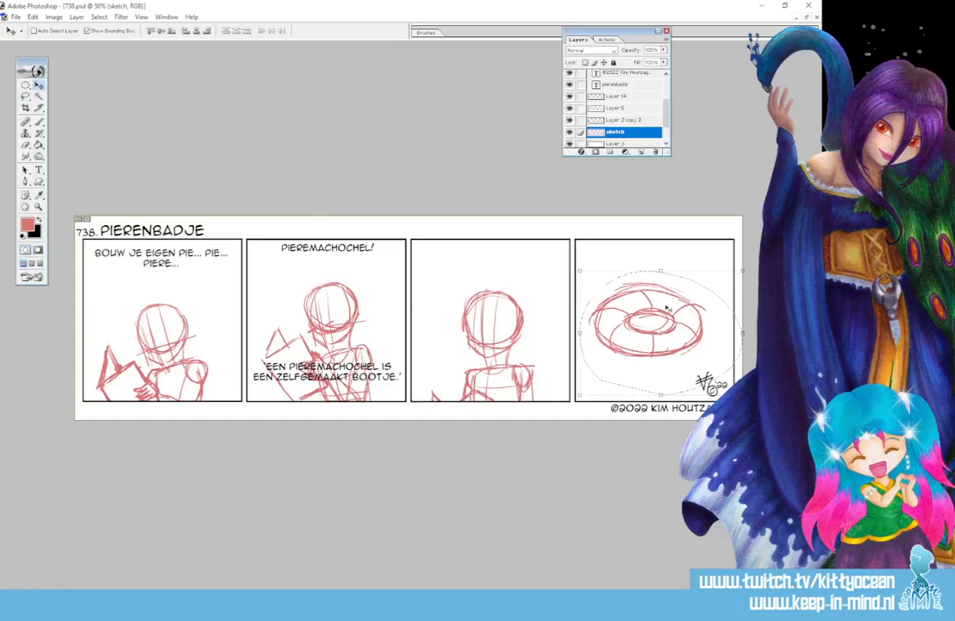
drag(683, 319, 691, 335)
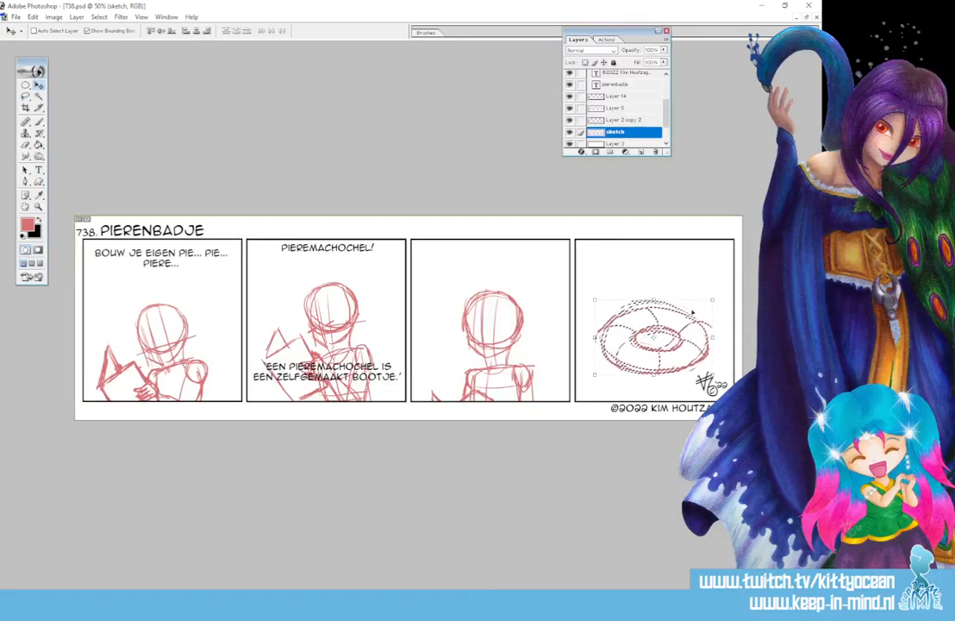
key(ctrl+d)
- Change the foreground colour to a medium blue and return to the Brush tool
click(28, 225)
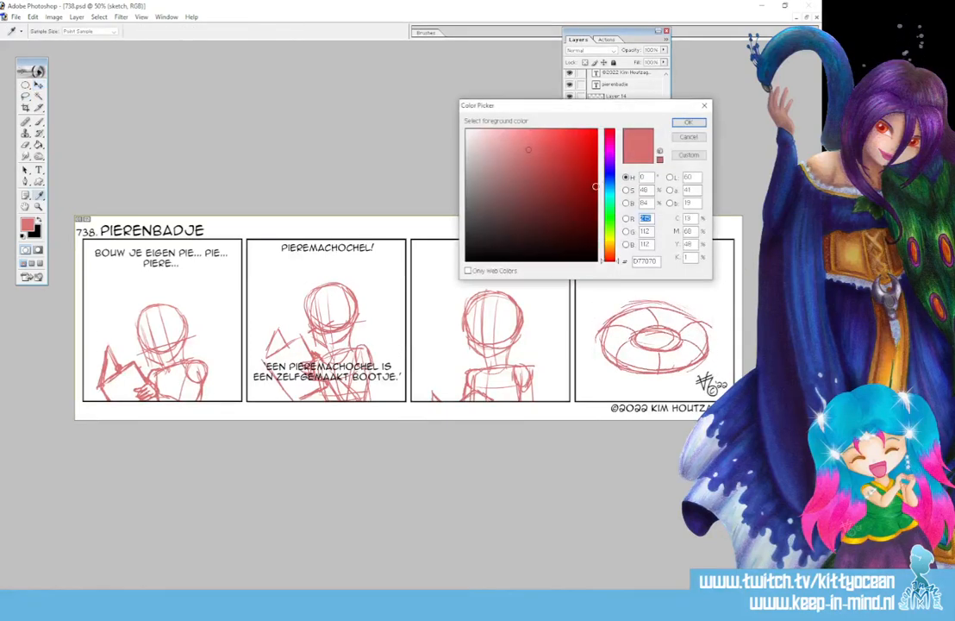
click(612, 175)
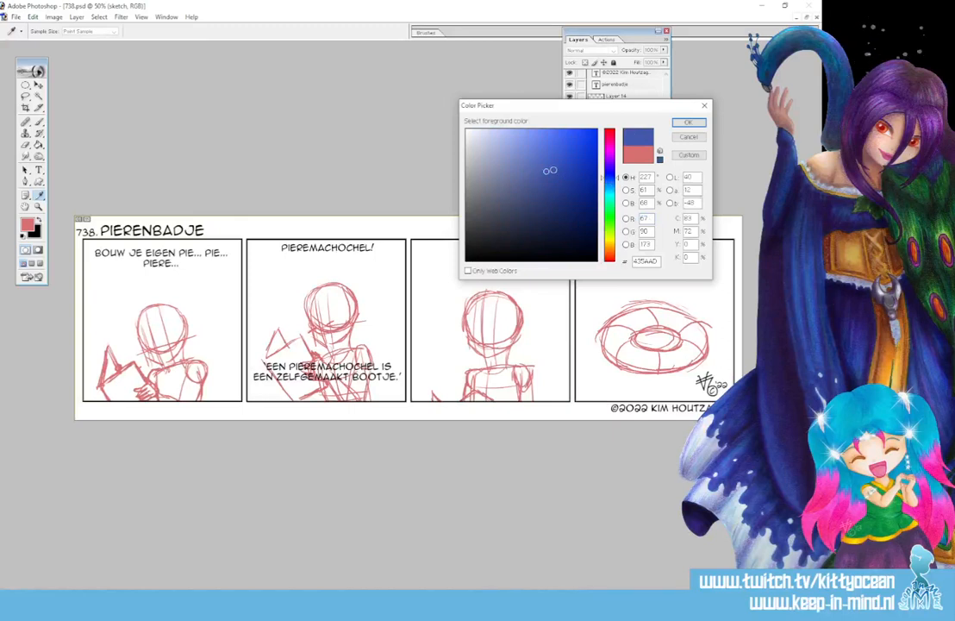
click(555, 167)
click(689, 122)
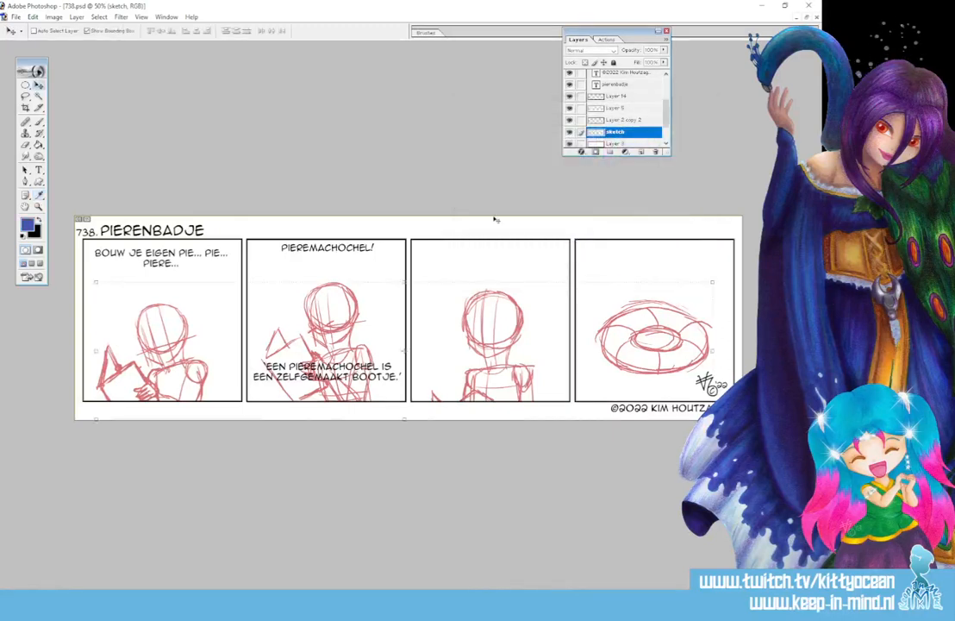
click(39, 123)
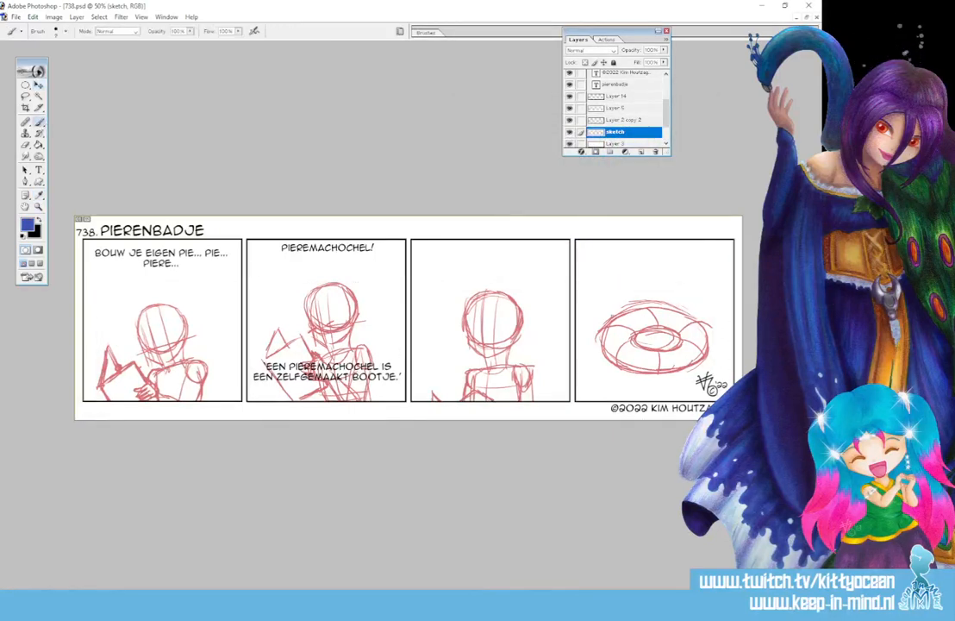
- Sketch the leaning torso of a figure in blue over the back of the swim ring
drag(642, 303, 620, 321)
drag(620, 320, 637, 339)
drag(644, 305, 654, 322)
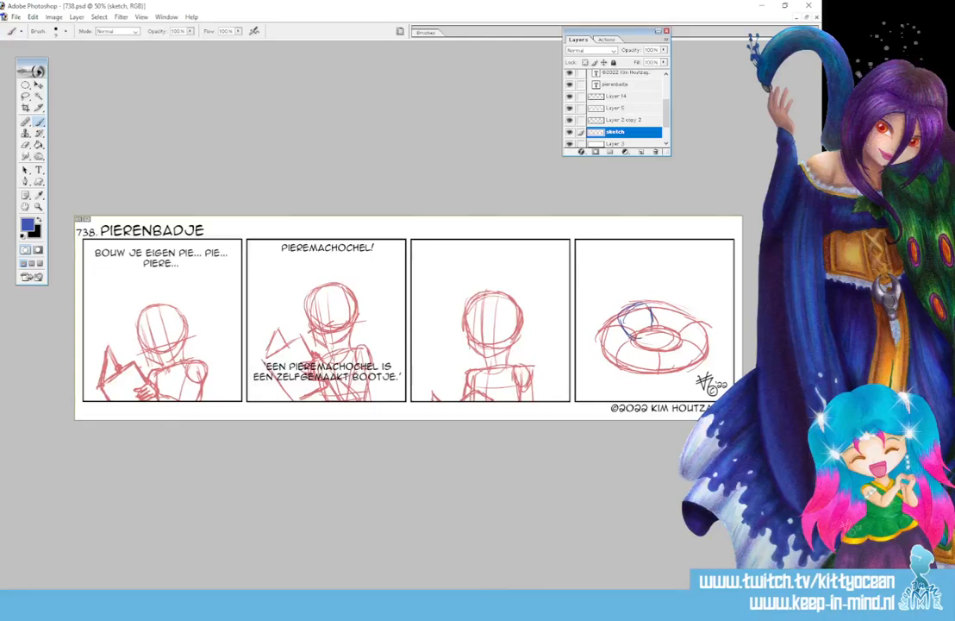
drag(637, 338, 654, 328)
mouse_move(643, 334)
mouse_down()
mouse_move(658, 329)
mouse_move(649, 332)
mouse_up()
drag(624, 322, 651, 316)
- Sketch the figure's hips over the ring's hole and one leg hanging over the front edge, ending in a foot
mouse_move(626, 323)
mouse_down()
mouse_move(673, 324)
mouse_move(644, 343)
mouse_move(681, 326)
mouse_up()
drag(675, 323, 675, 345)
mouse_move(657, 327)
mouse_down()
mouse_move(666, 344)
mouse_move(644, 333)
mouse_up()
mouse_move(645, 332)
mouse_down()
mouse_move(664, 346)
mouse_move(665, 329)
mouse_move(687, 336)
mouse_move(678, 381)
mouse_move(686, 336)
mouse_up()
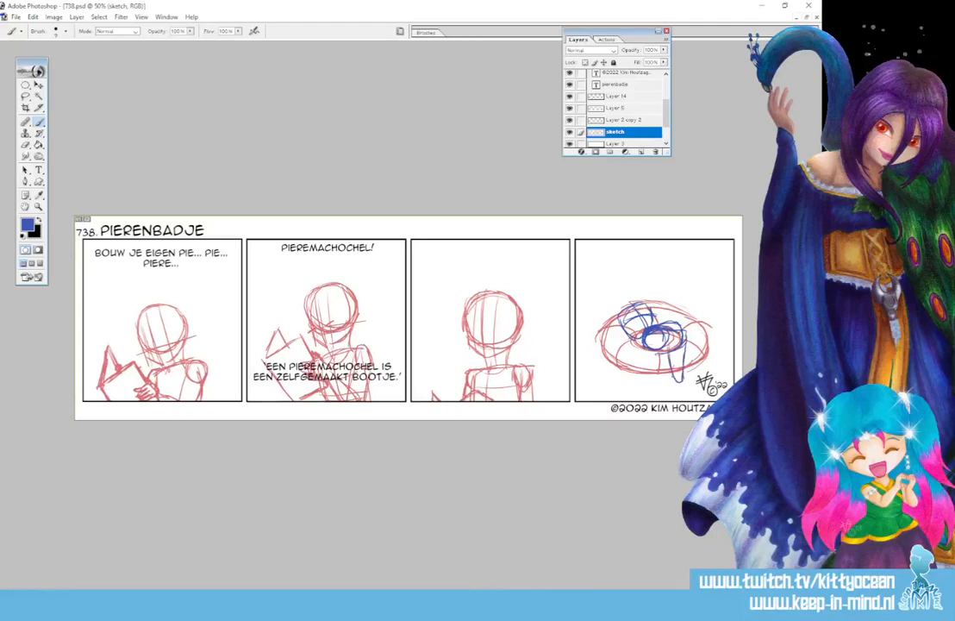
mouse_move(676, 377)
mouse_down()
mouse_move(671, 388)
mouse_move(662, 384)
mouse_up()
mouse_move(668, 384)
mouse_down()
mouse_move(692, 379)
mouse_move(682, 387)
mouse_up()
drag(667, 390, 689, 384)
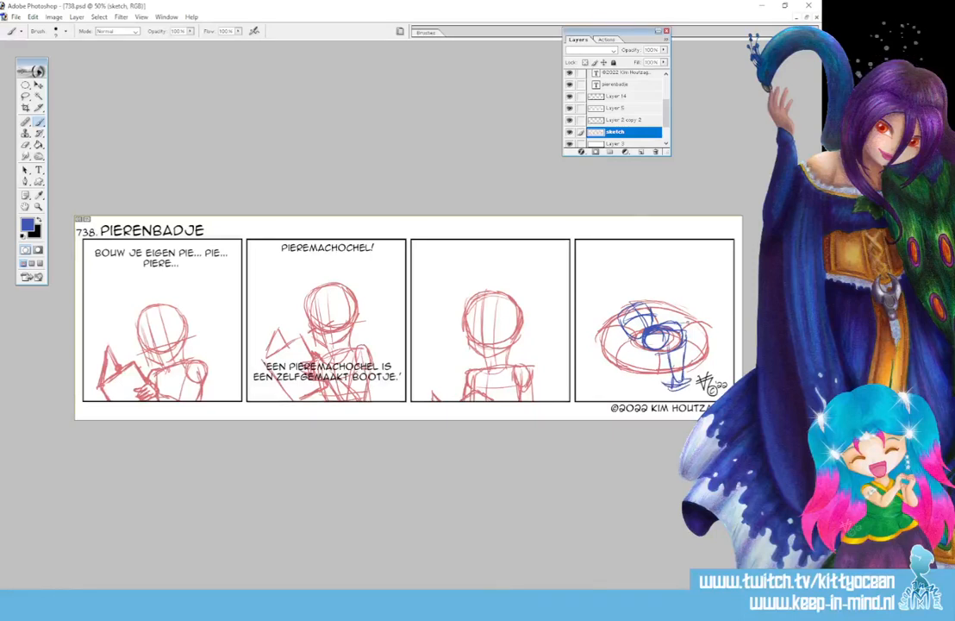
- Sketch the figure's second leg bent over the ring's right edge, with its foot
drag(683, 327, 699, 321)
drag(705, 325, 715, 362)
drag(694, 343, 719, 358)
drag(721, 357, 706, 363)
drag(706, 367, 728, 357)
drag(716, 368, 728, 354)
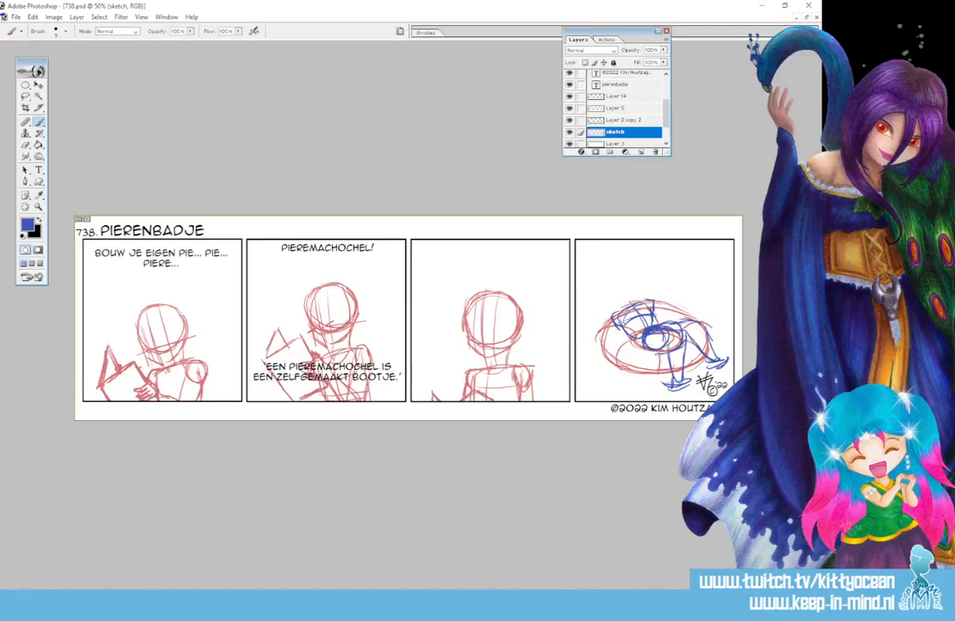
- Sketch the figure's arm reaching down over the ring's left edge with its hand, plus a curved line beneath the ring
drag(608, 317, 596, 337)
drag(620, 328, 590, 354)
drag(599, 337, 594, 356)
mouse_move(590, 352)
mouse_down()
mouse_move(601, 354)
mouse_move(584, 362)
mouse_up()
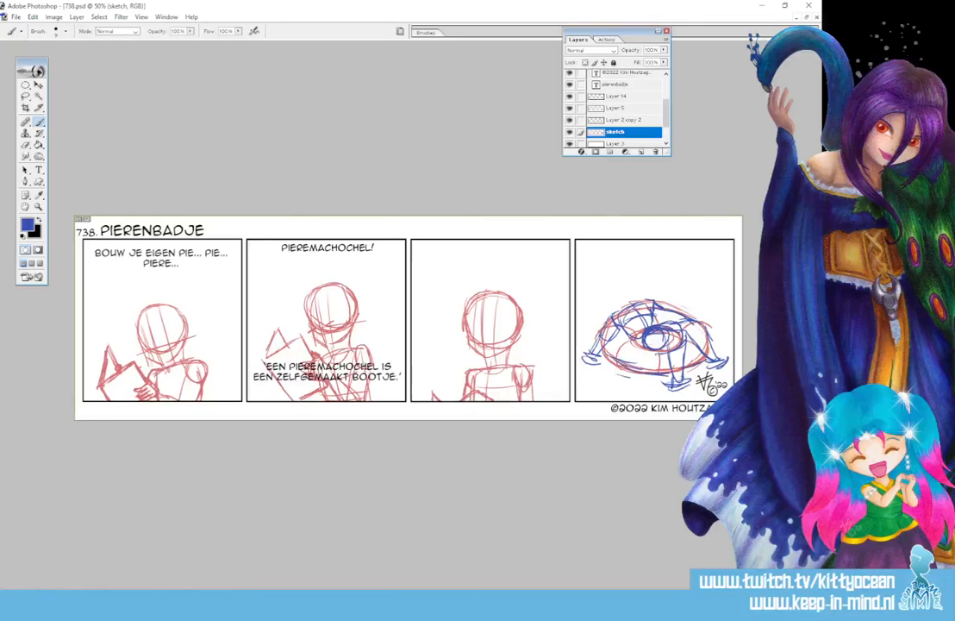
drag(617, 374, 663, 381)
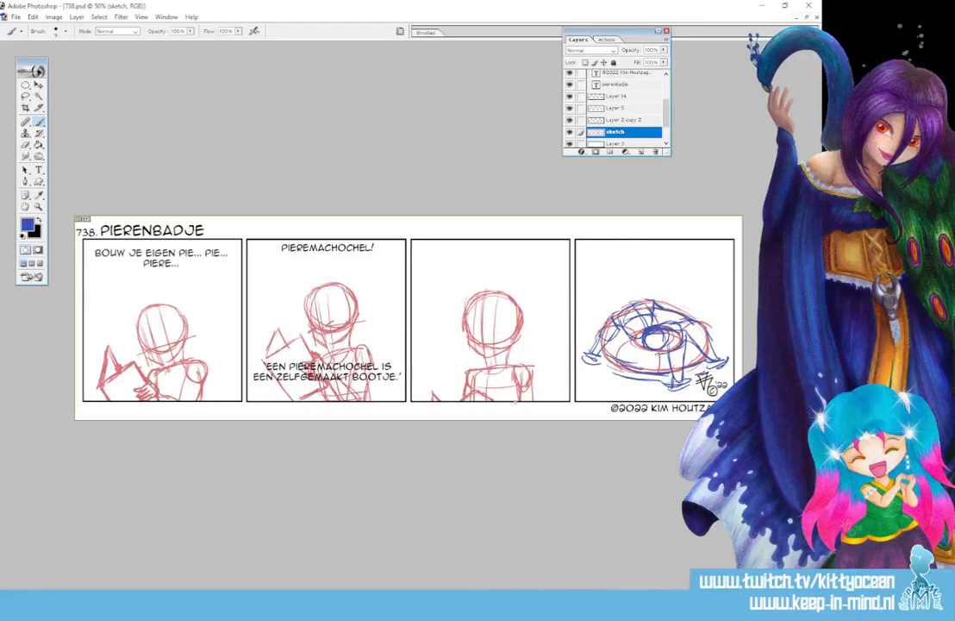
- Sketch the figure's round head with guide lines above the ring's upper left edge
mouse_move(607, 298)
mouse_down()
mouse_move(633, 279)
mouse_move(622, 308)
mouse_move(636, 283)
mouse_move(630, 304)
mouse_up()
mouse_move(635, 275)
mouse_down()
mouse_move(639, 298)
mouse_move(639, 287)
mouse_up()
mouse_move(608, 294)
mouse_down()
mouse_move(642, 289)
mouse_move(635, 300)
mouse_up()
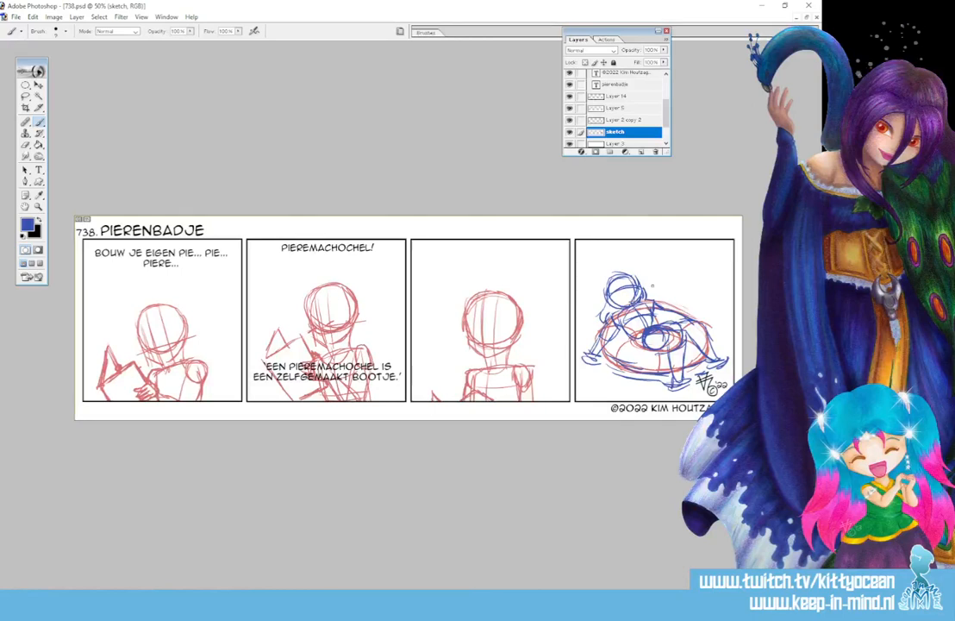
- Lower the sketch layer's opacity to 40% and add a new layer named "lineart" above it
drag(663, 51, 633, 65)
click(640, 152)
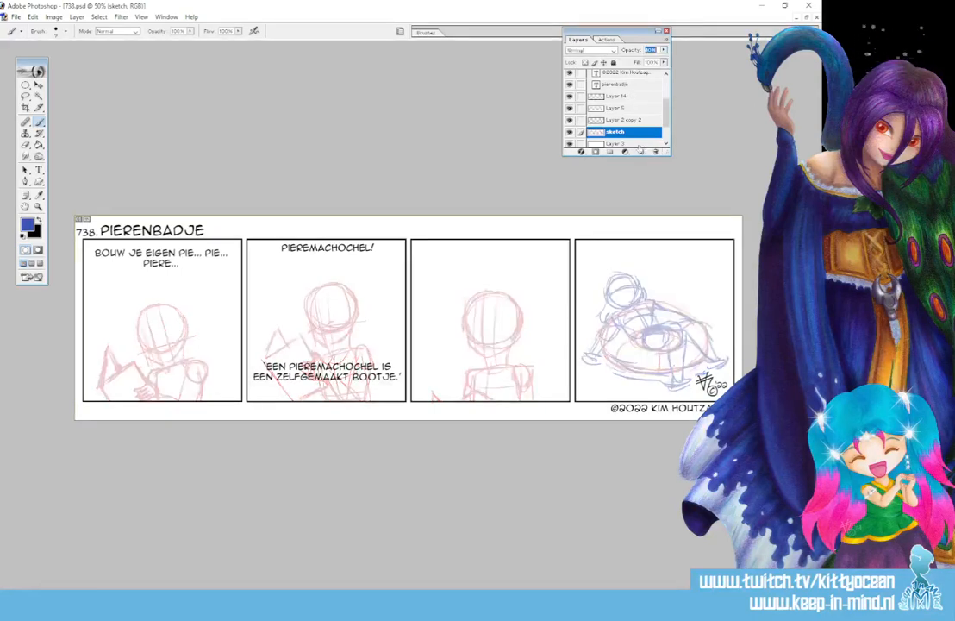
double_click(617, 132)
text(lineart)
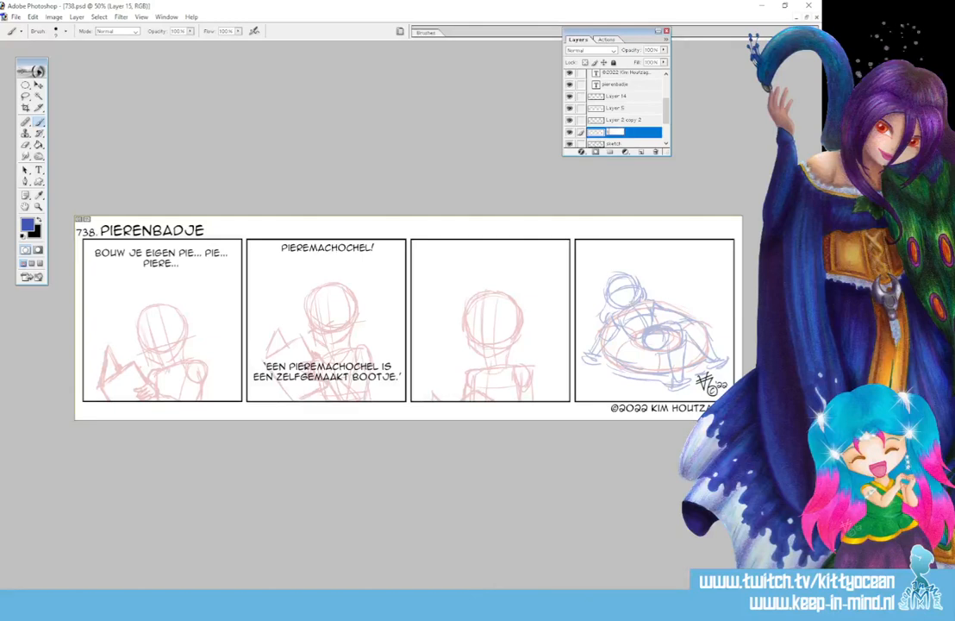
key(Return)
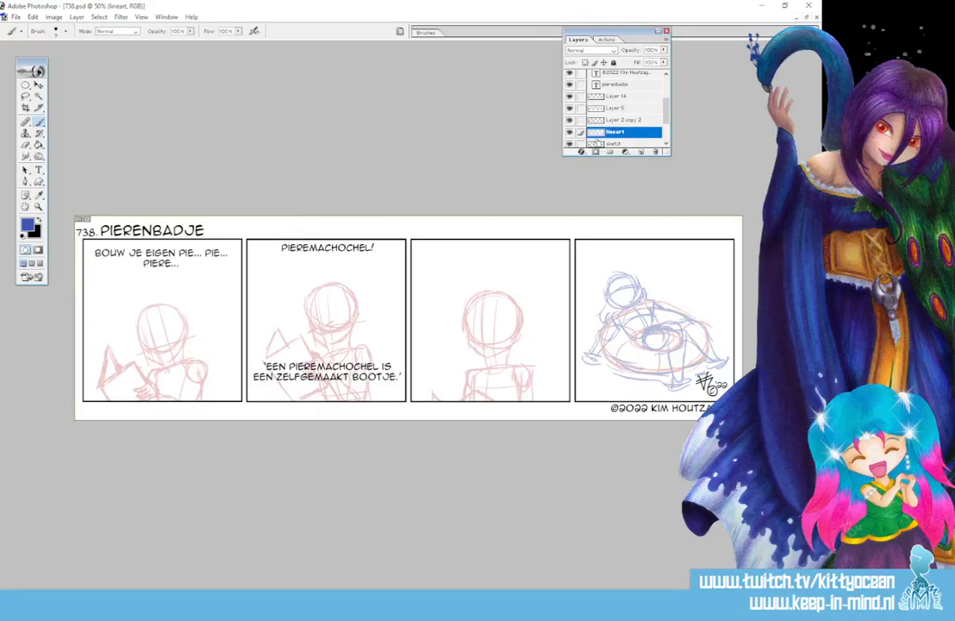
- Hide the dialogue, copyright and title text layers, keeping the 738 number layer on, and bring the first panel into close view
key(ctrl+plus)
key(ctrl+plus)
drag(405, 590, 201, 590)
drag(666, 106, 668, 87)
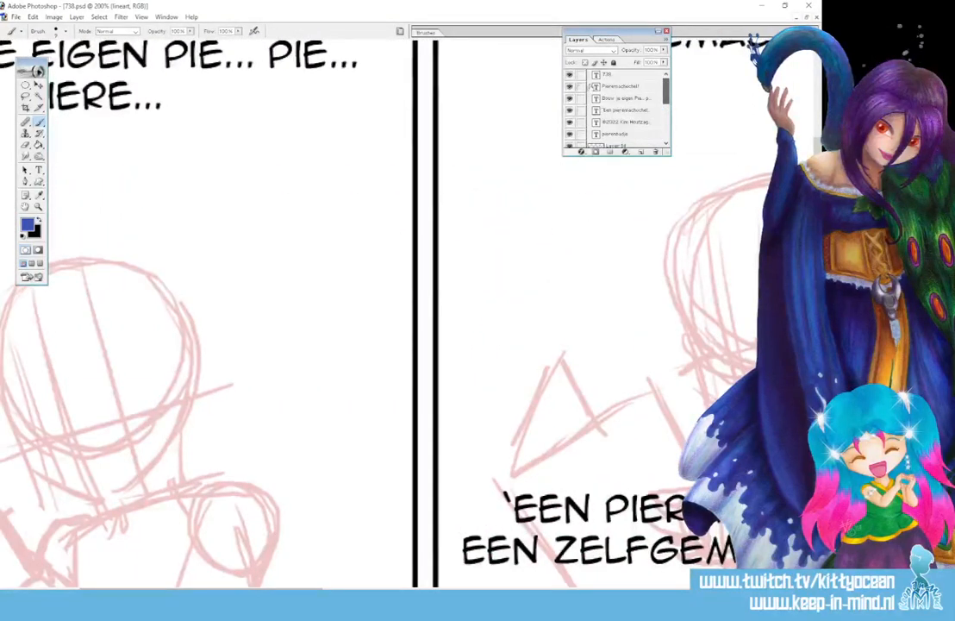
drag(570, 86, 570, 135)
mouse_move(666, 100)
mouse_down()
mouse_move(666, 118)
mouse_move(666, 91)
mouse_up()
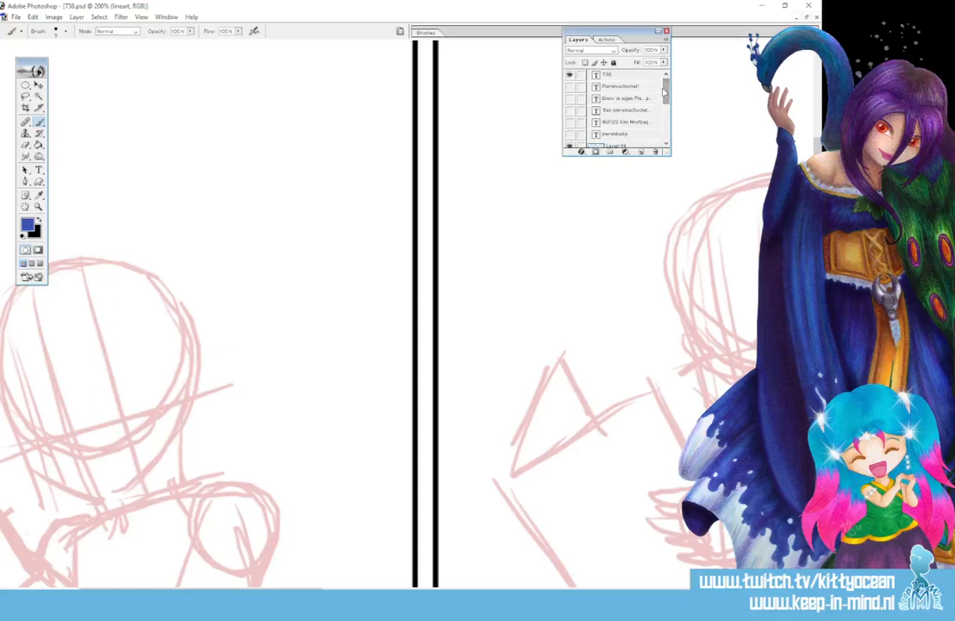
drag(276, 590, 206, 590)
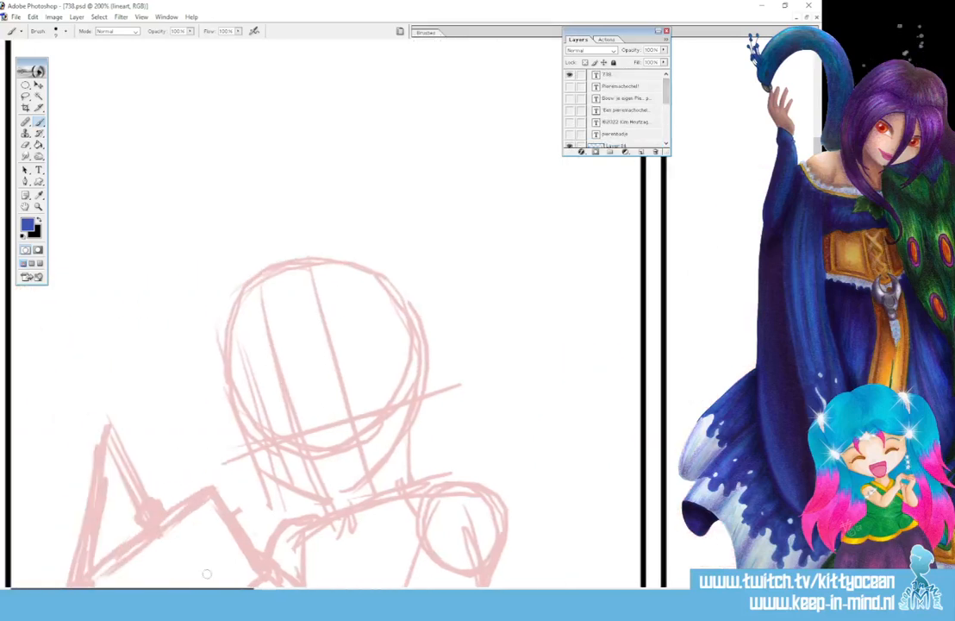
- Make black the foreground colour, choose a thinner brush and ink the first figure's two oval eyes
click(38, 220)
click(429, 31)
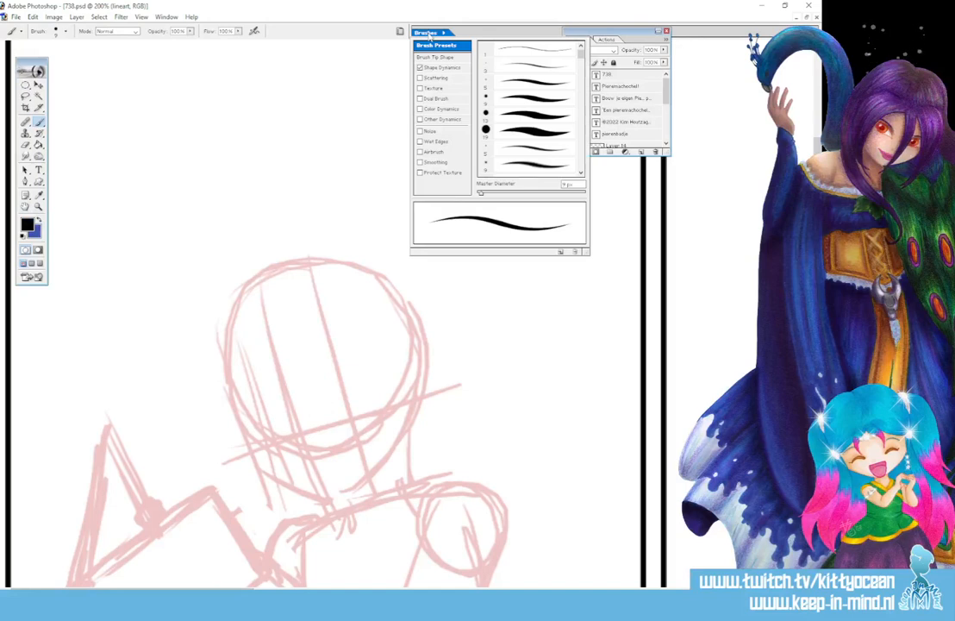
drag(817, 149, 817, 183)
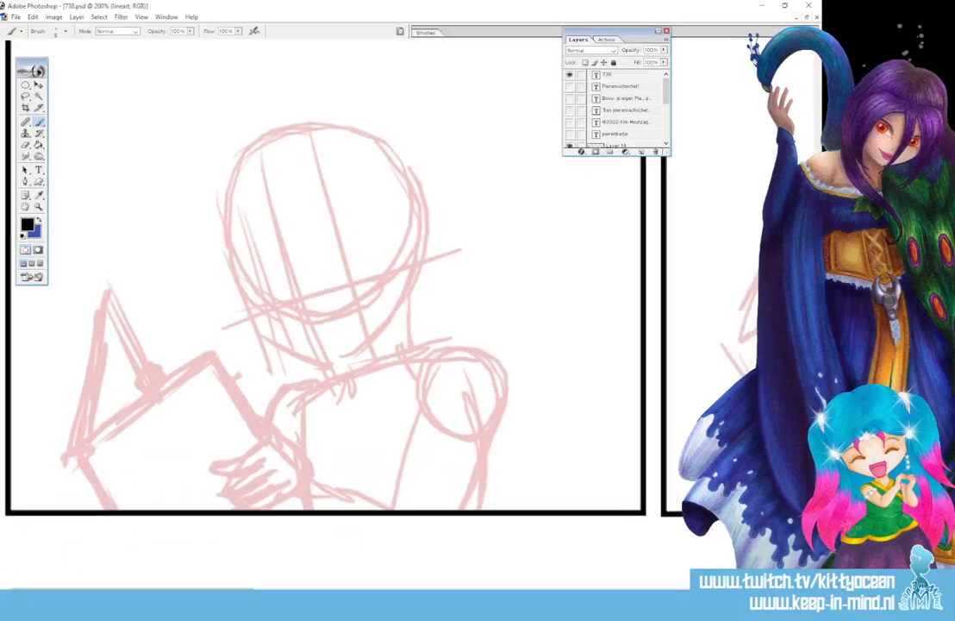
key(ctrl+plus)
scroll(244, 580, left, 3)
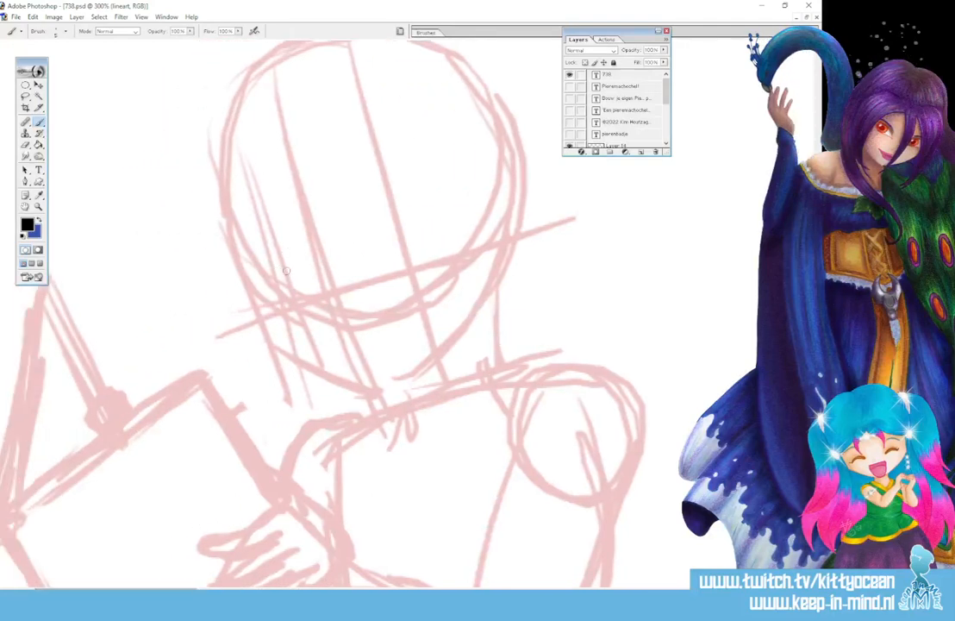
drag(286, 266, 287, 269)
drag(403, 231, 403, 233)
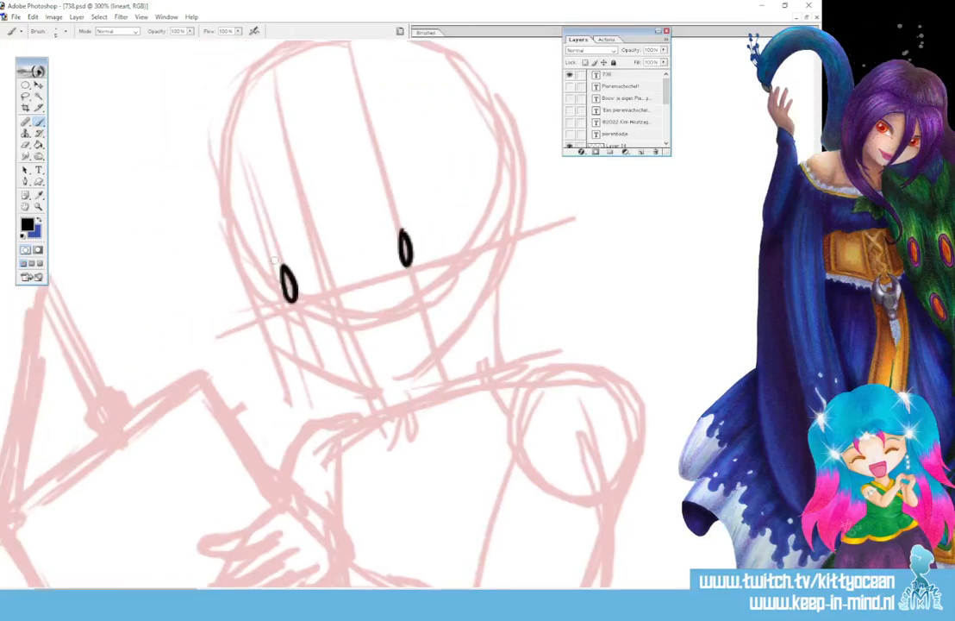
- Ink the first figure's upper eyelids, eyebrows, pupils, small nose and open oval mouth
drag(268, 264, 297, 267)
mouse_move(388, 225)
mouse_down()
mouse_move(417, 226)
mouse_move(406, 200)
mouse_up()
drag(263, 235, 292, 229)
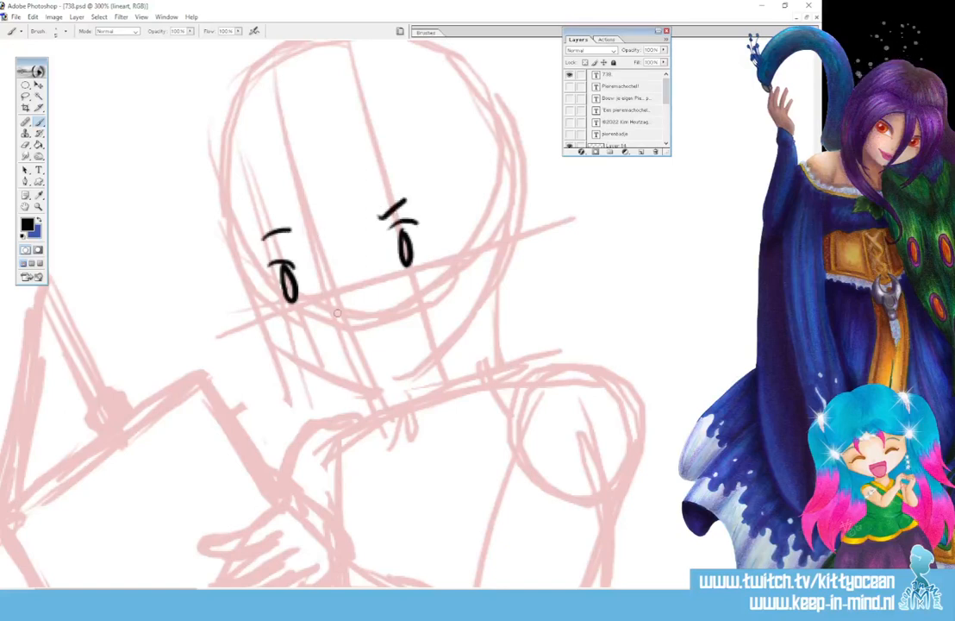
drag(339, 315, 344, 320)
drag(401, 342, 400, 343)
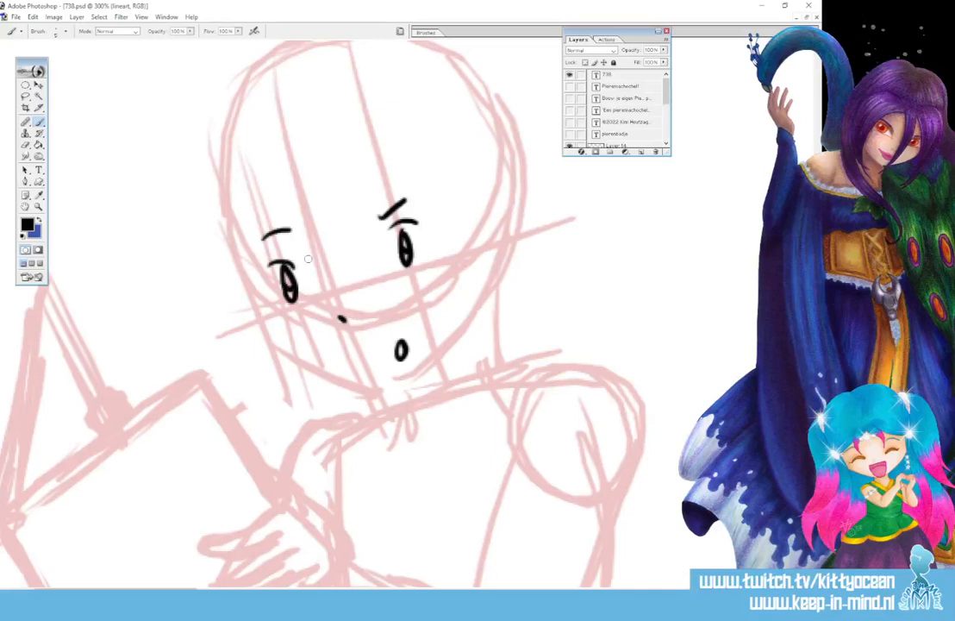
- Ink the first figure's curved bangs over the forehead and the two long pointed side locks framing the face
mouse_move(302, 185)
mouse_down()
mouse_move(298, 252)
mouse_move(342, 248)
mouse_up()
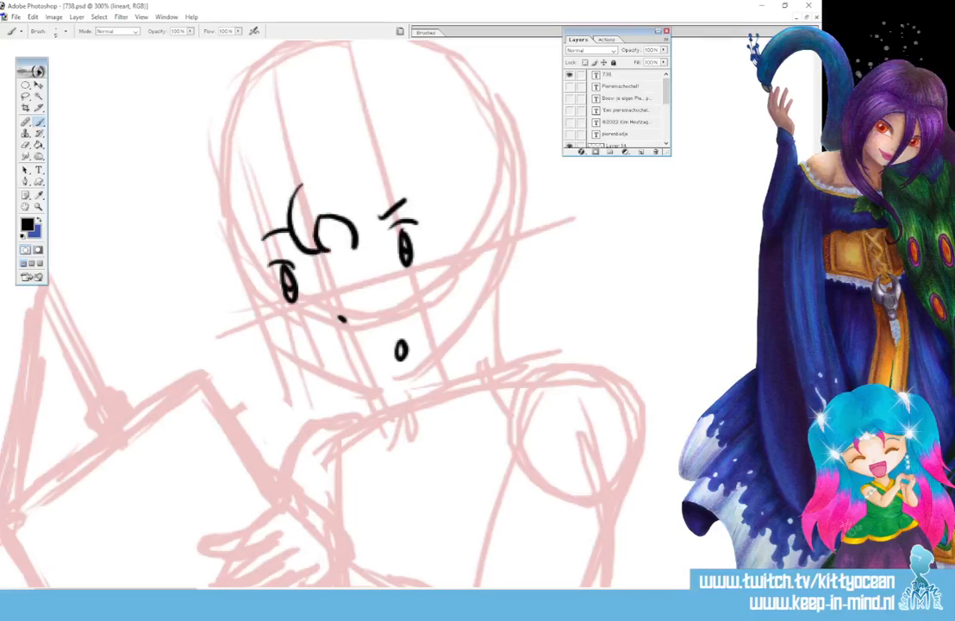
drag(348, 182, 354, 247)
drag(393, 200, 383, 362)
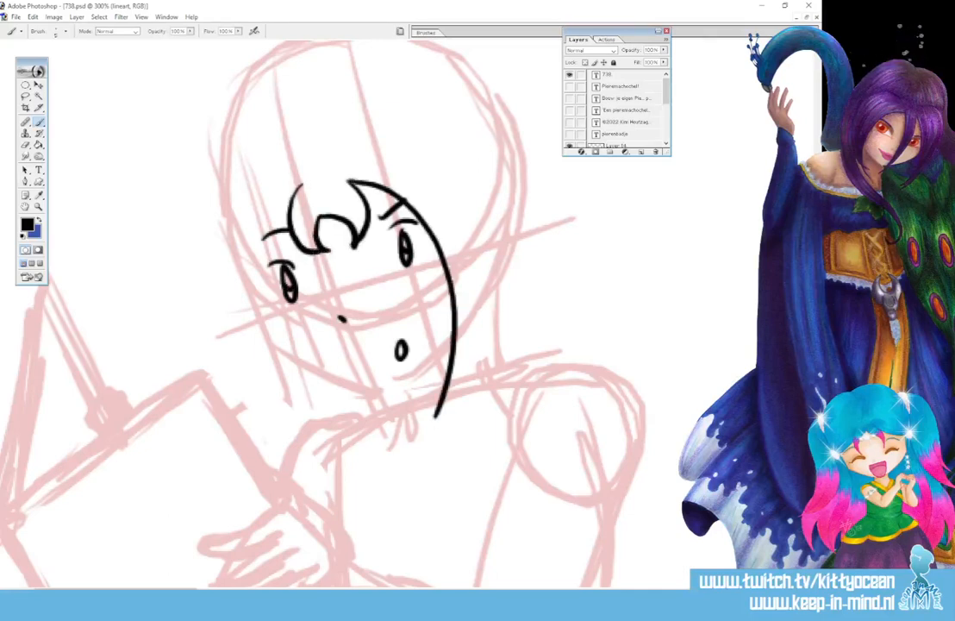
mouse_move(446, 152)
mouse_down()
mouse_move(455, 185)
mouse_move(431, 418)
mouse_up()
mouse_move(298, 190)
mouse_down()
mouse_move(265, 251)
mouse_move(332, 436)
mouse_up()
mouse_move(249, 189)
mouse_down()
mouse_move(234, 304)
mouse_move(331, 436)
mouse_up()
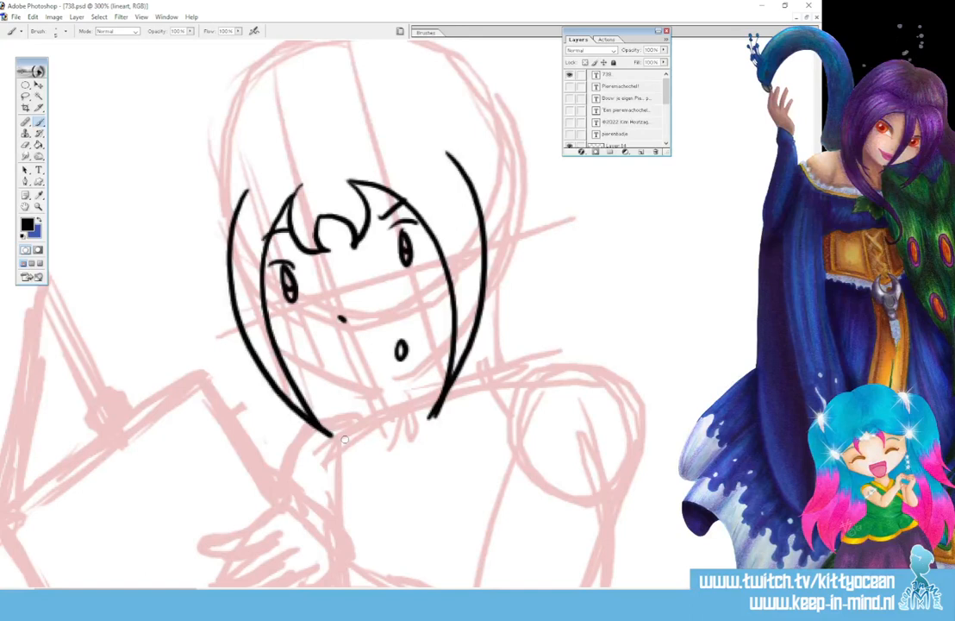
- Ink the rounded hair tufts outside both side locks, redrawing one of them wider, and the jawline with a short neck line
mouse_move(267, 167)
mouse_down()
mouse_move(240, 169)
mouse_move(214, 251)
mouse_move(230, 226)
mouse_up()
mouse_move(399, 143)
mouse_down()
mouse_move(463, 126)
mouse_move(483, 200)
mouse_up()
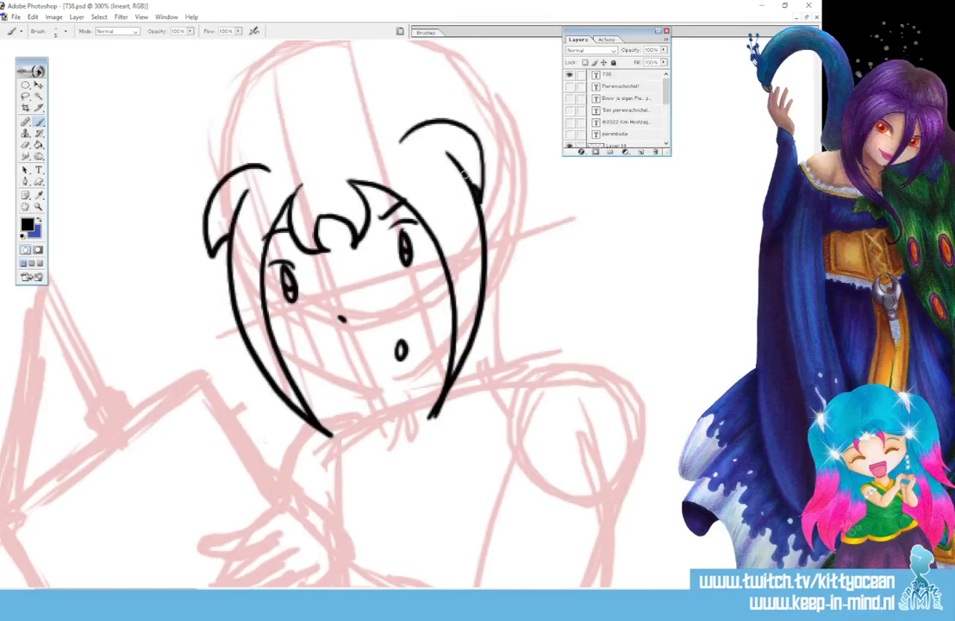
key(ctrl+z)
mouse_move(394, 132)
mouse_down()
mouse_move(502, 178)
mouse_move(481, 188)
mouse_move(501, 179)
mouse_up()
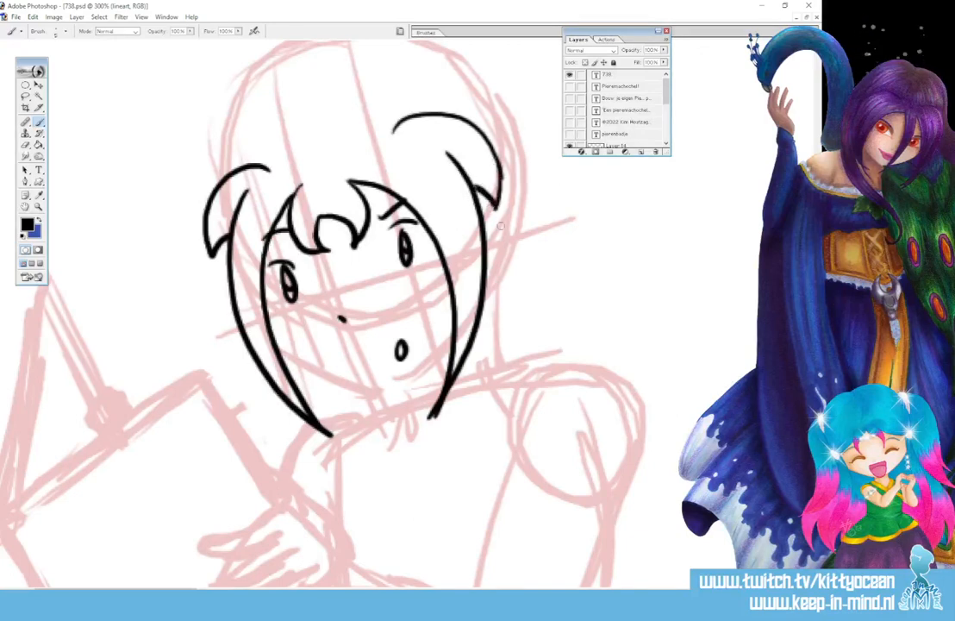
mouse_move(265, 308)
mouse_down()
mouse_move(300, 356)
mouse_move(375, 382)
mouse_move(457, 334)
mouse_up()
drag(388, 385, 390, 401)
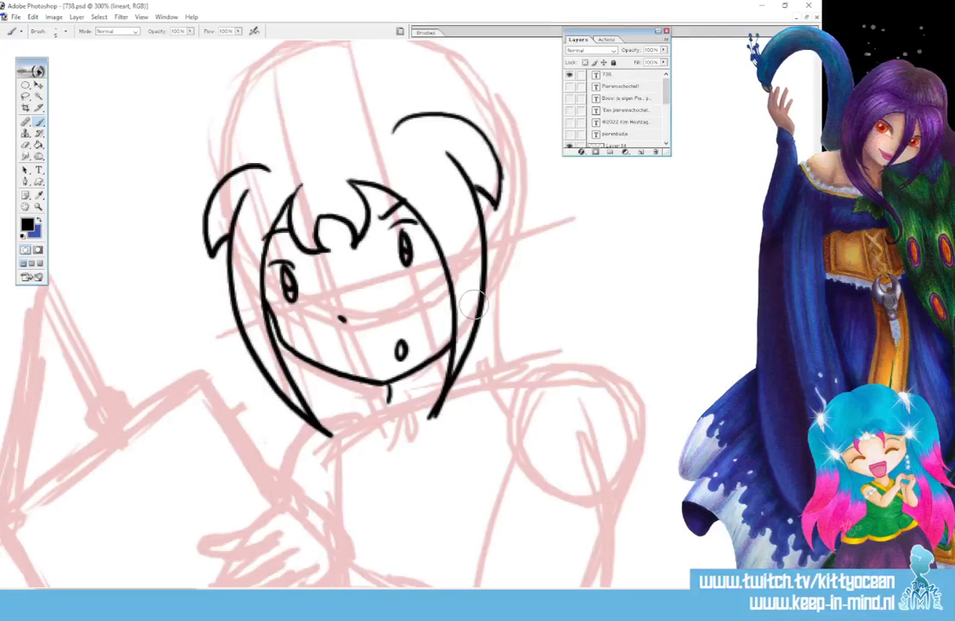
- Ink the two side ponytails with the hair tie and strand details, and the crown outline running between them
scroll(472, 303, up, 3)
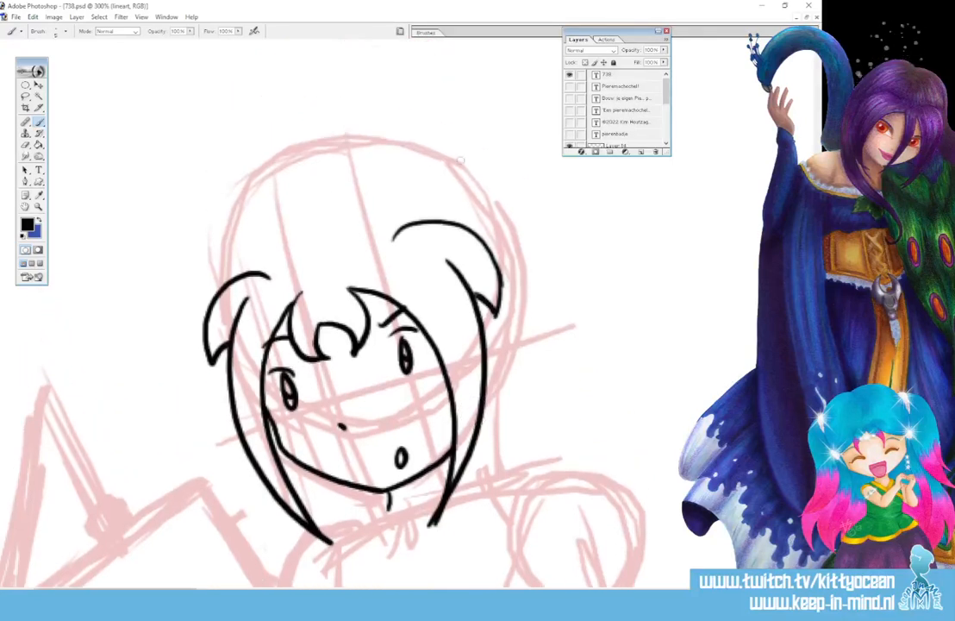
mouse_move(442, 165)
mouse_down()
mouse_move(489, 131)
mouse_move(568, 273)
mouse_move(582, 250)
mouse_up()
drag(459, 167, 448, 205)
drag(552, 217, 572, 282)
mouse_move(454, 203)
mouse_down()
mouse_move(530, 259)
mouse_move(540, 326)
mouse_up()
drag(554, 265, 542, 327)
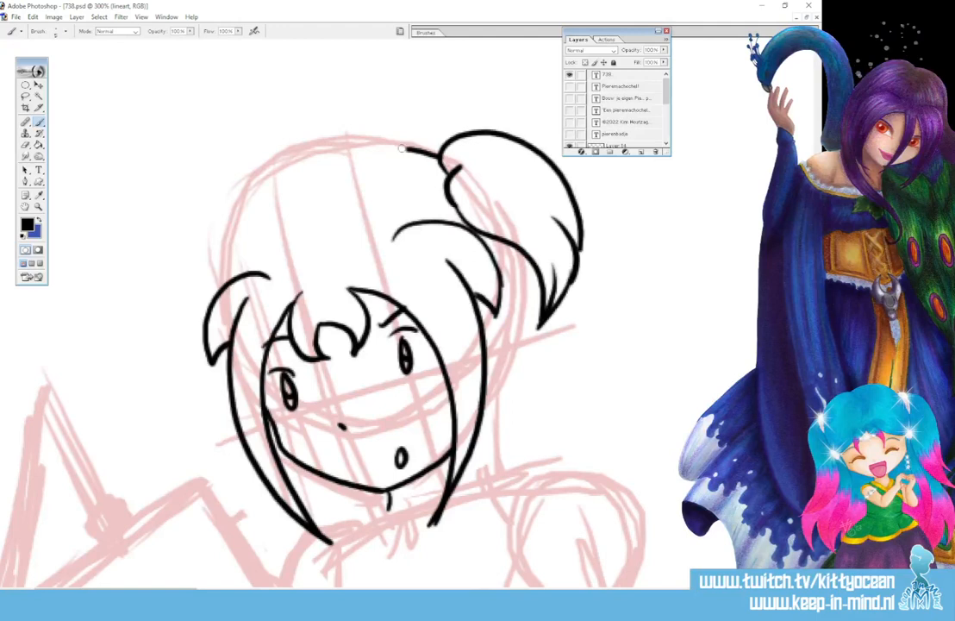
mouse_move(438, 156)
mouse_down()
mouse_move(328, 171)
mouse_move(231, 278)
mouse_up()
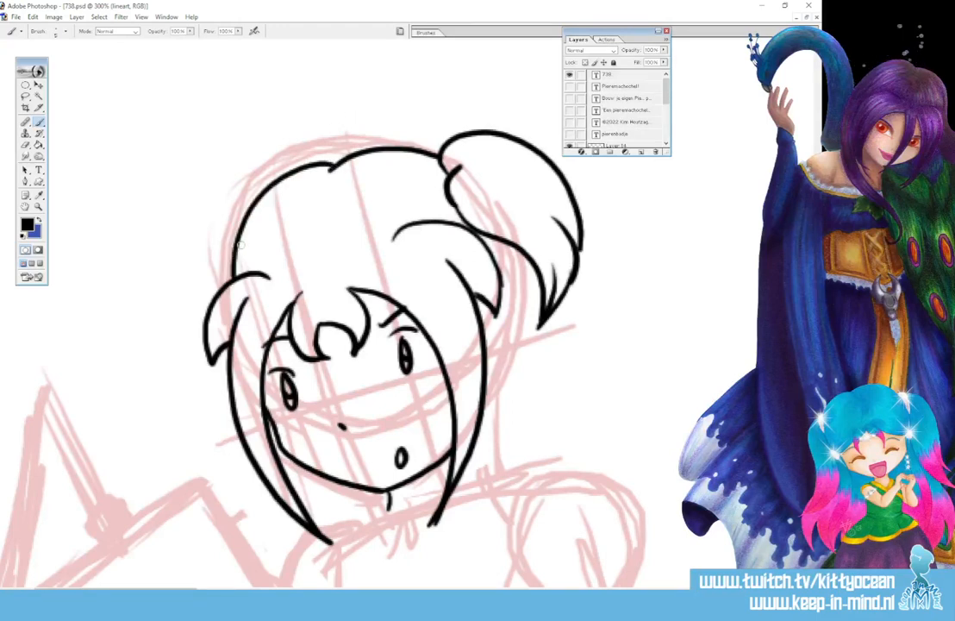
mouse_move(257, 194)
mouse_down()
mouse_move(191, 276)
mouse_move(219, 284)
mouse_up()
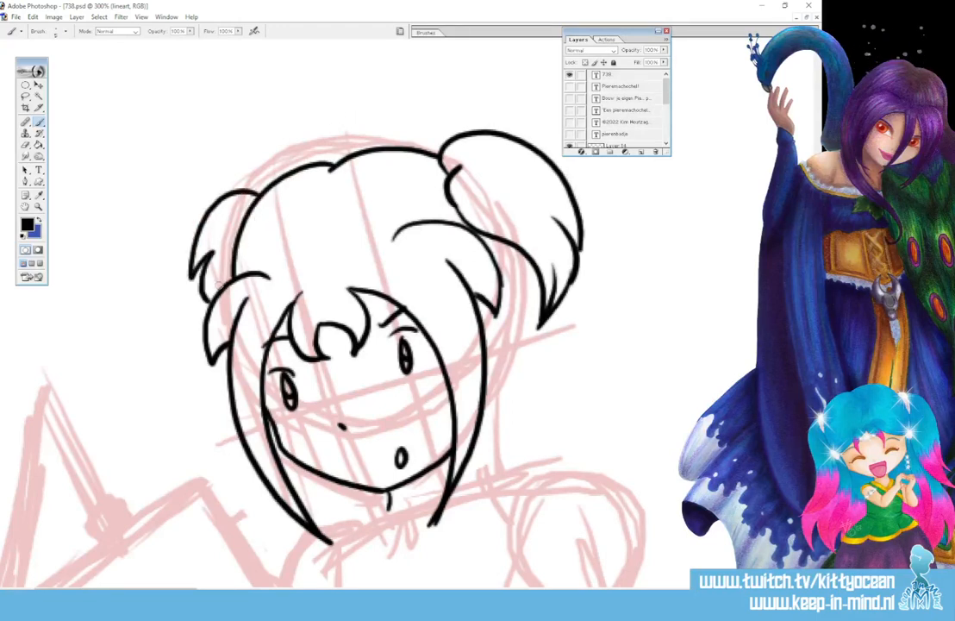
- Ink the long loose hair flowing down behind the neck and over the figure's shoulder, with pointed strand ends
scroll(190, 247, down, 5)
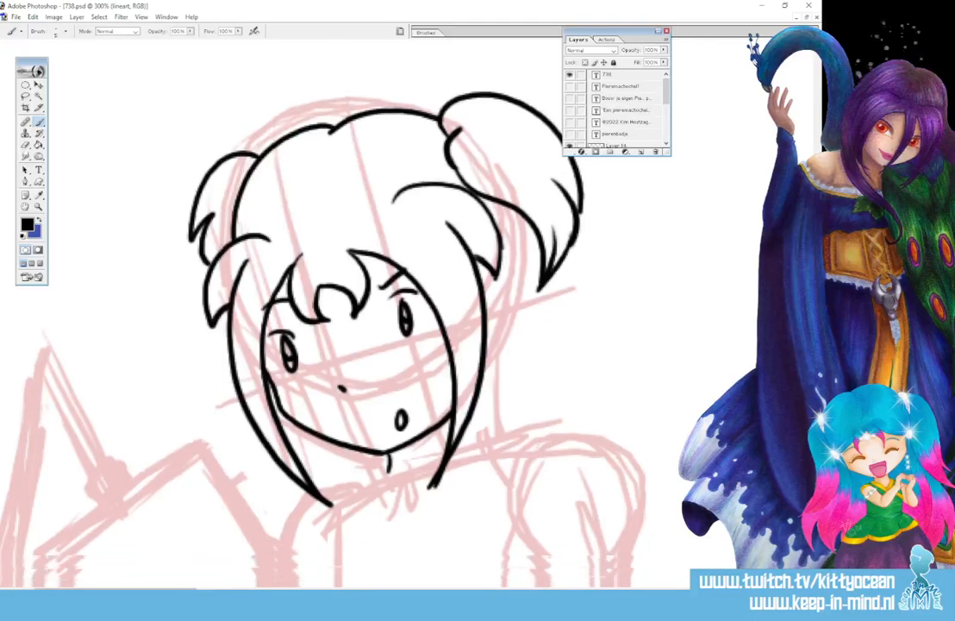
drag(518, 125, 525, 291)
mouse_move(524, 162)
mouse_down()
mouse_move(540, 242)
mouse_move(635, 358)
mouse_up()
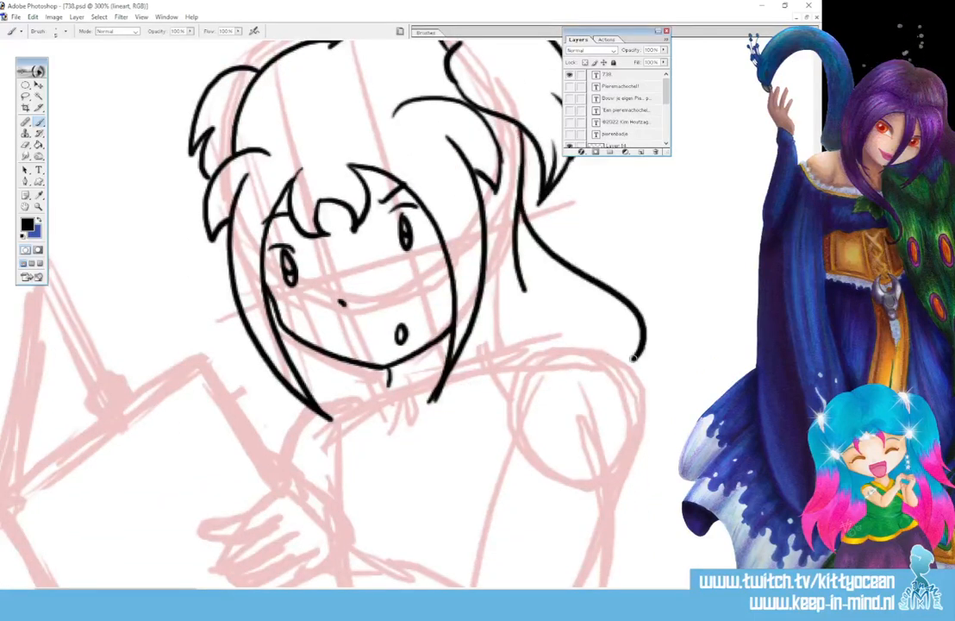
mouse_move(480, 305)
mouse_down()
mouse_move(494, 334)
mouse_move(483, 423)
mouse_up()
drag(483, 422, 531, 318)
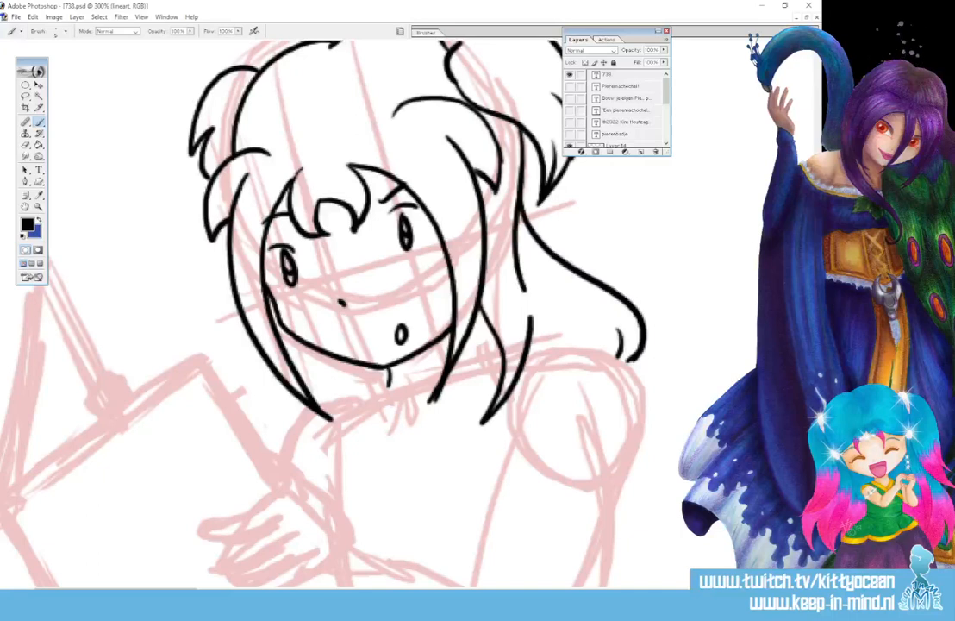
- Redraw the neck line below the chin and ink the shirt's V-shaped collar with its folded edges and small creases
scroll(385, 284, down, 4)
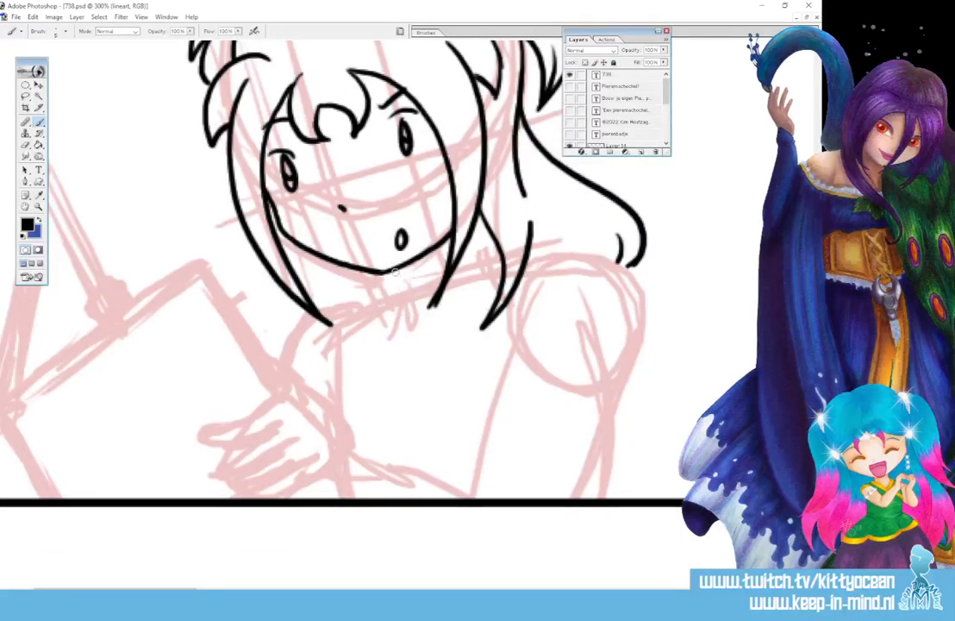
drag(397, 276, 389, 301)
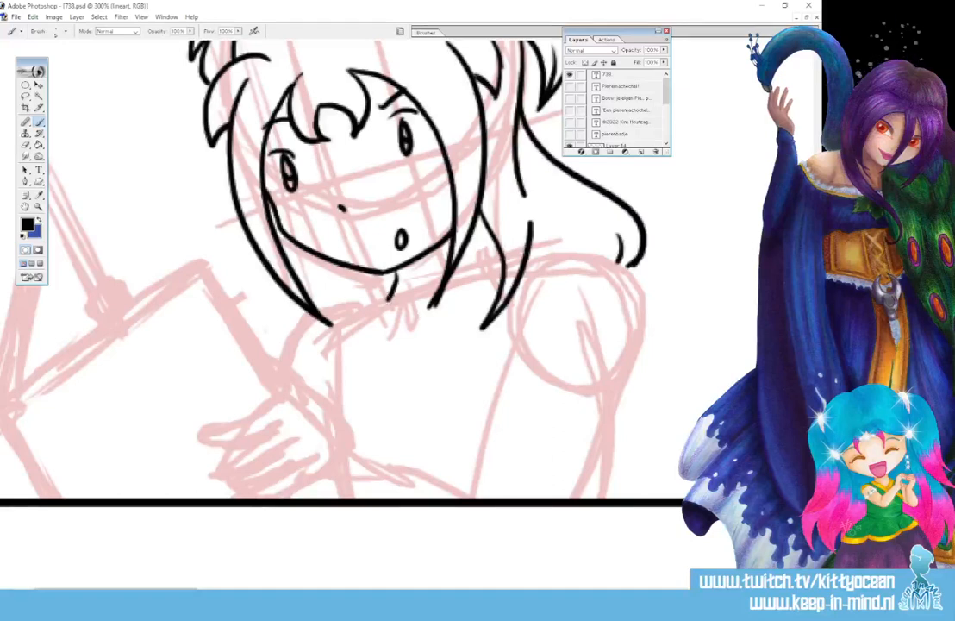
drag(382, 300, 448, 316)
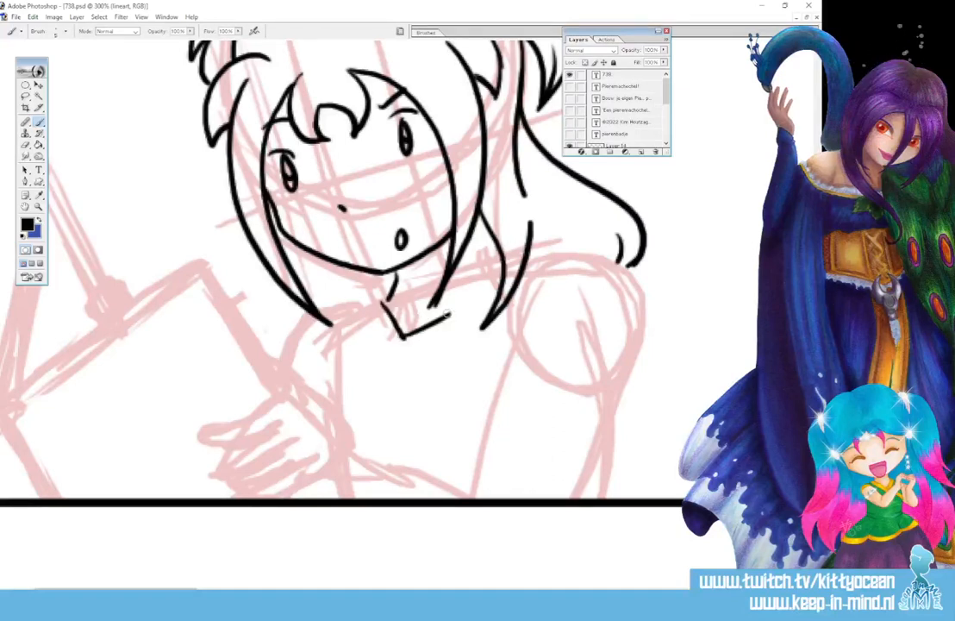
drag(448, 316, 488, 274)
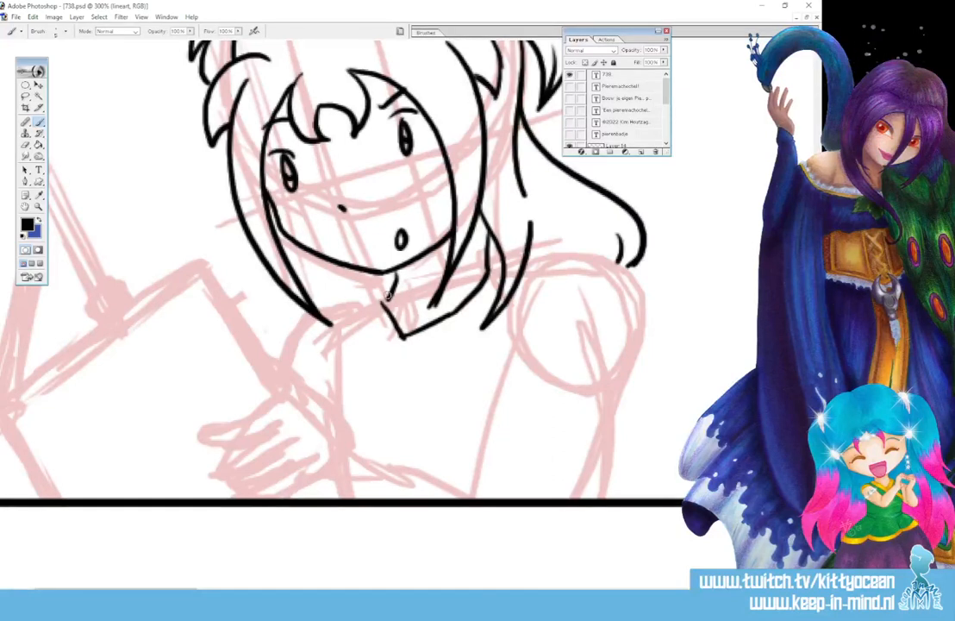
drag(389, 291, 379, 318)
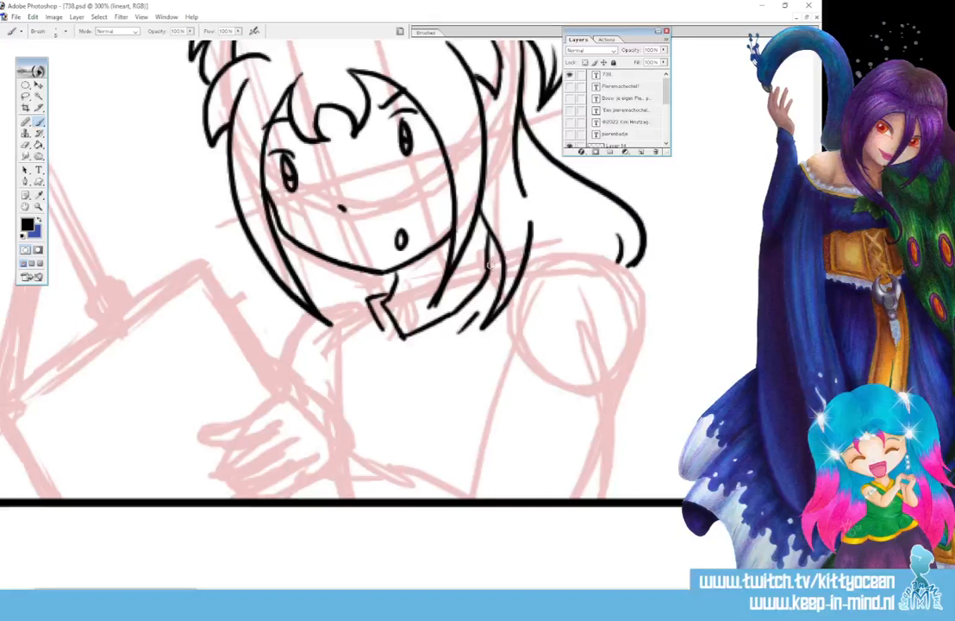
drag(453, 292, 397, 328)
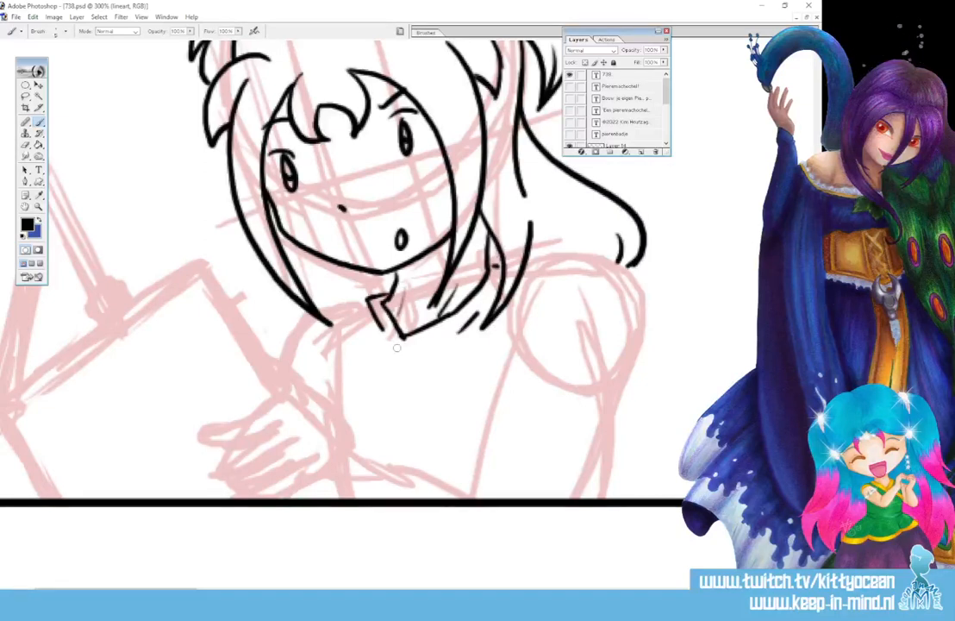
- Ink the near shoulder with its wide short sleeve and seam dashes, and the far shoulder with the side of the torso
drag(495, 261, 640, 317)
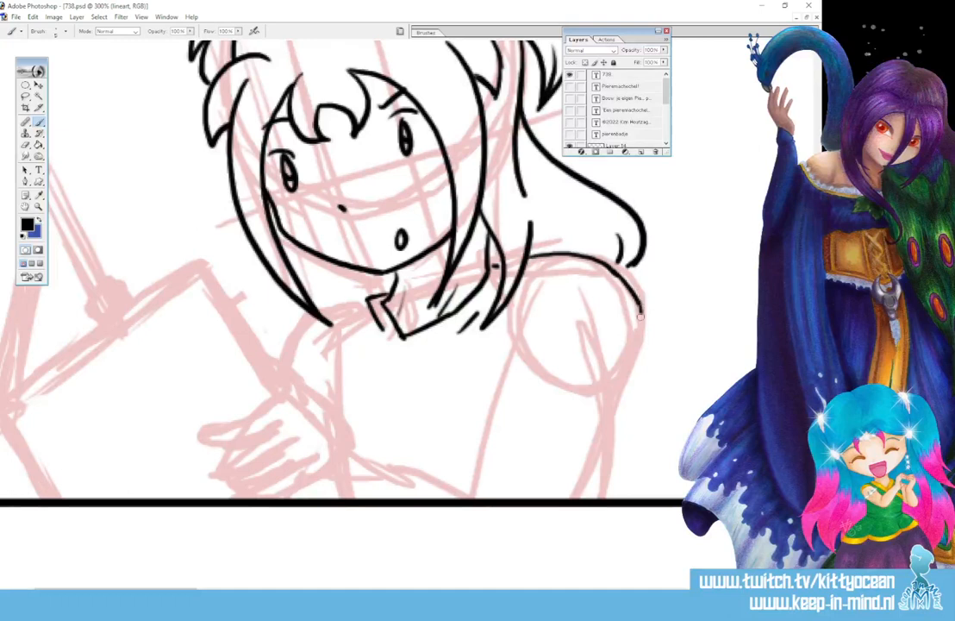
drag(640, 318, 625, 457)
mouse_move(538, 281)
mouse_down()
mouse_move(587, 489)
mouse_move(625, 448)
mouse_up()
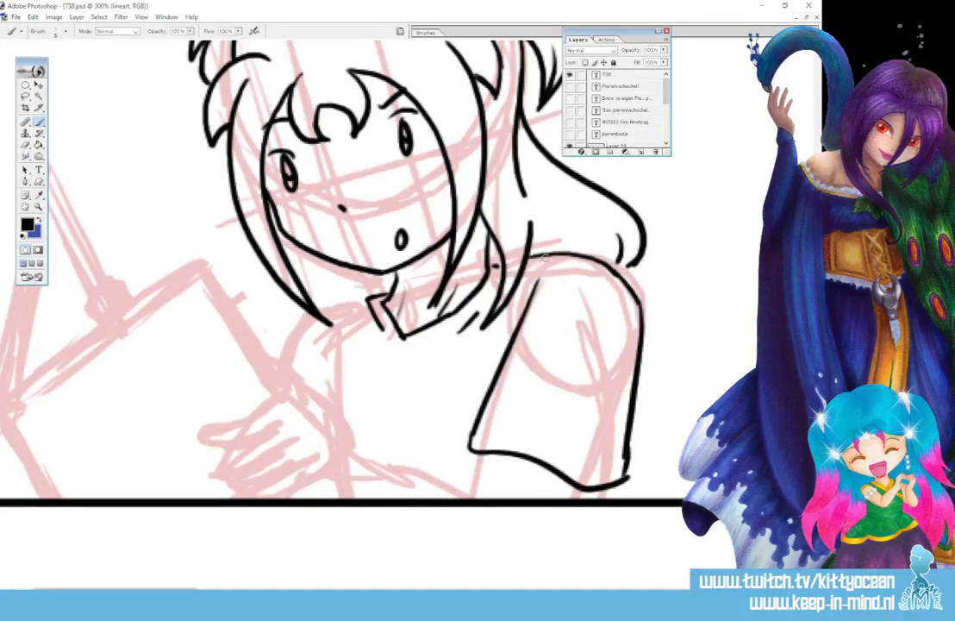
mouse_move(546, 255)
mouse_down()
mouse_move(529, 300)
mouse_move(527, 282)
mouse_move(547, 255)
mouse_move(607, 274)
mouse_up()
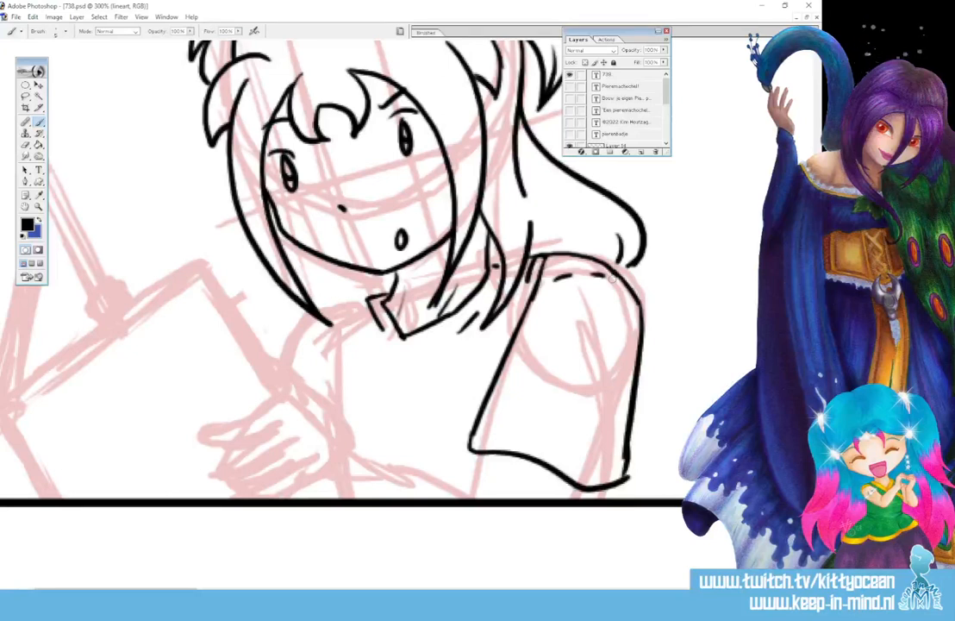
mouse_move(373, 298)
mouse_down()
mouse_move(331, 360)
mouse_move(330, 396)
mouse_up()
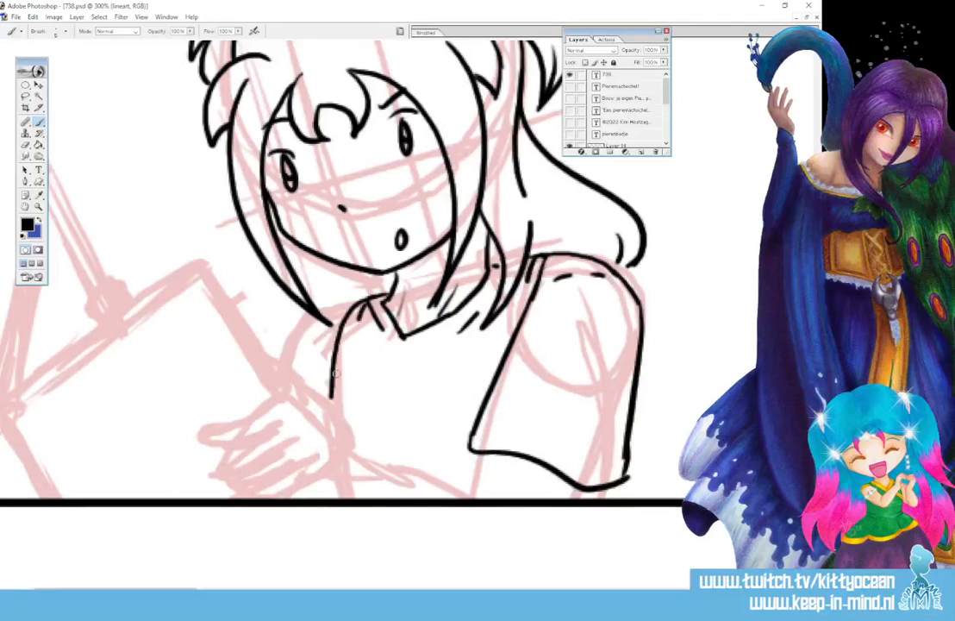
drag(329, 305, 287, 365)
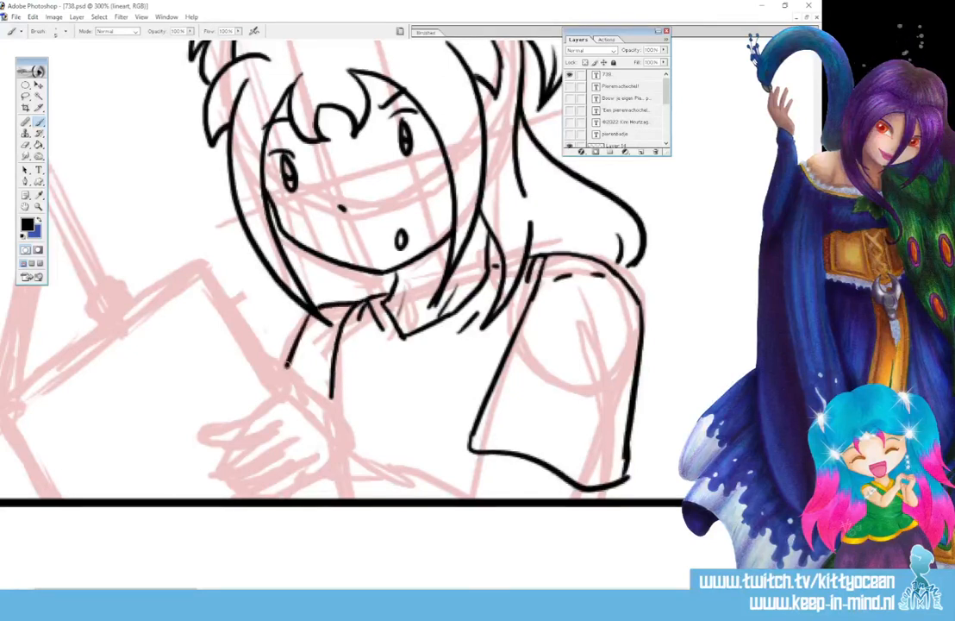
- Add small pointed hair tips around the side lock's end at the far shoulder and where the loose hair meets the near shoulder
drag(280, 275, 331, 332)
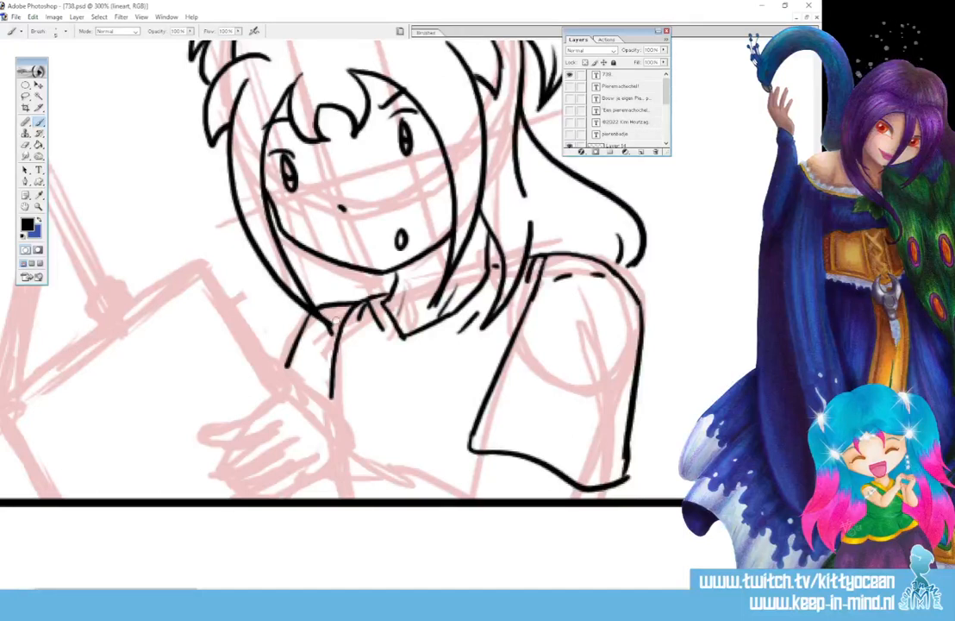
drag(290, 291, 281, 322)
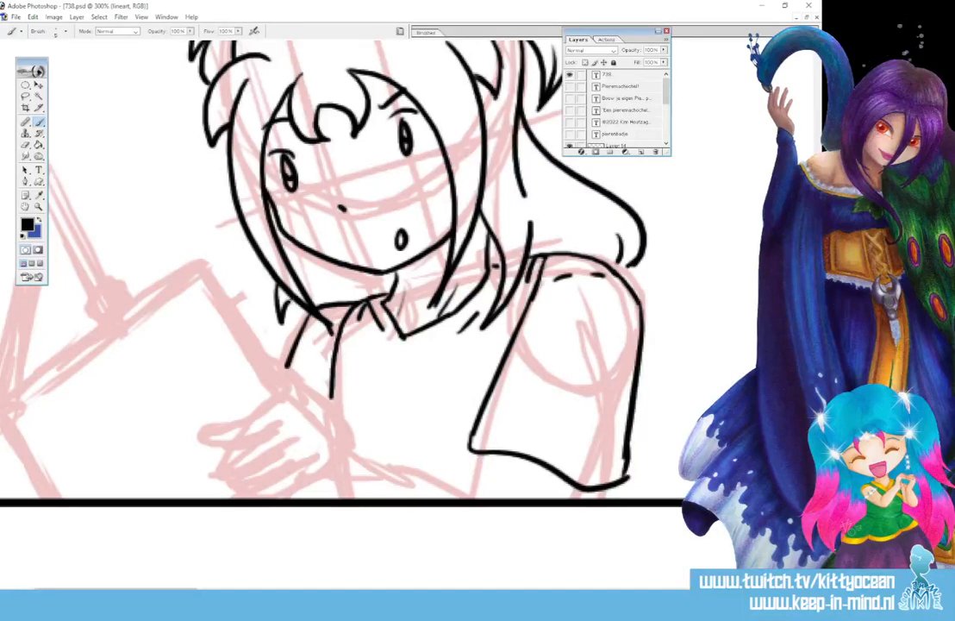
drag(309, 277, 303, 295)
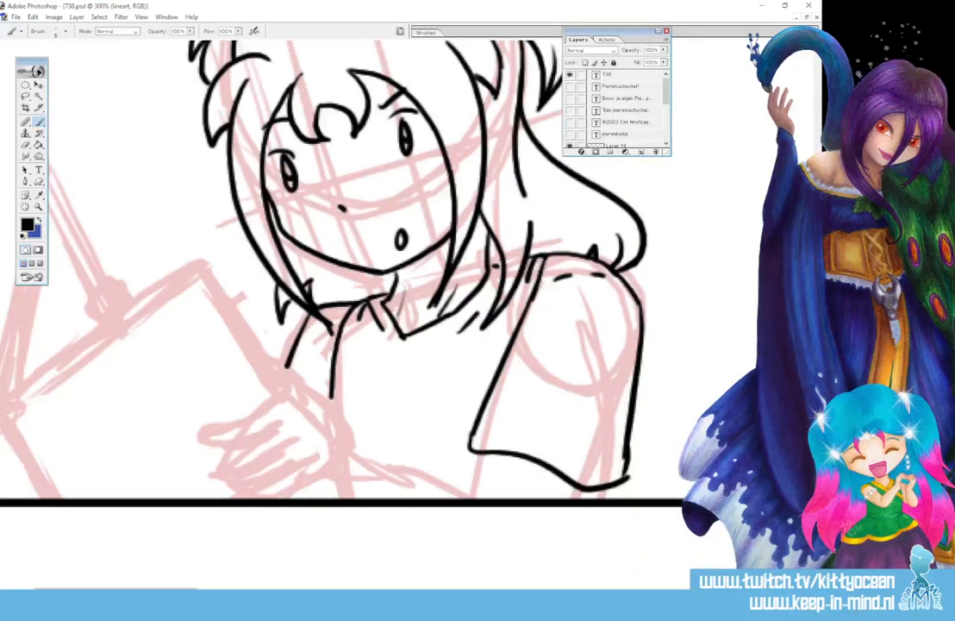
- Ink a round moon emblem with three craters on the shirt's chest, redrawing the circle until it is clean, and the shirt's lower edge
mouse_move(371, 392)
mouse_down()
mouse_move(406, 362)
mouse_move(431, 381)
mouse_up()
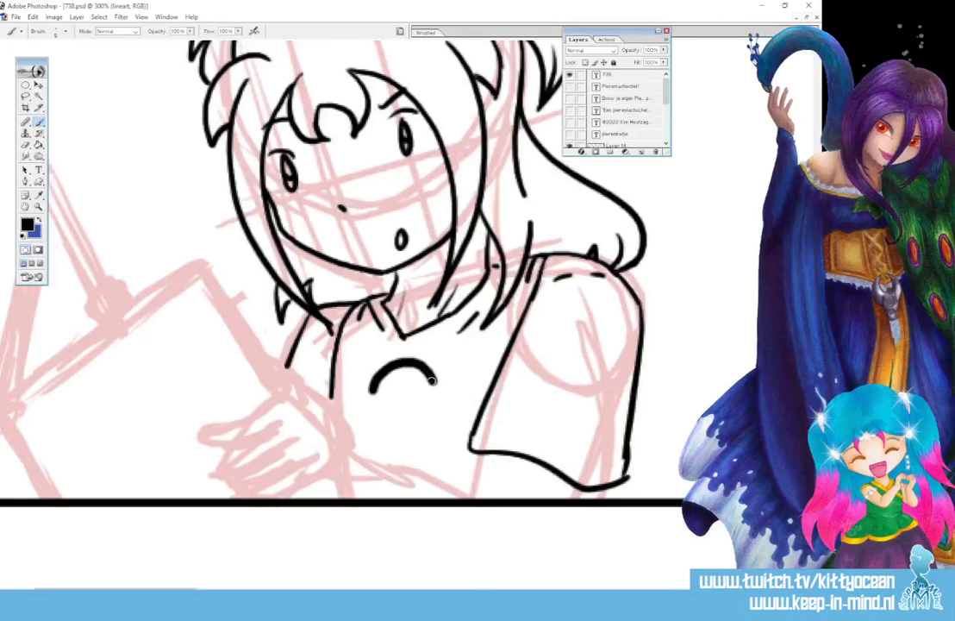
key(ctrl+z)
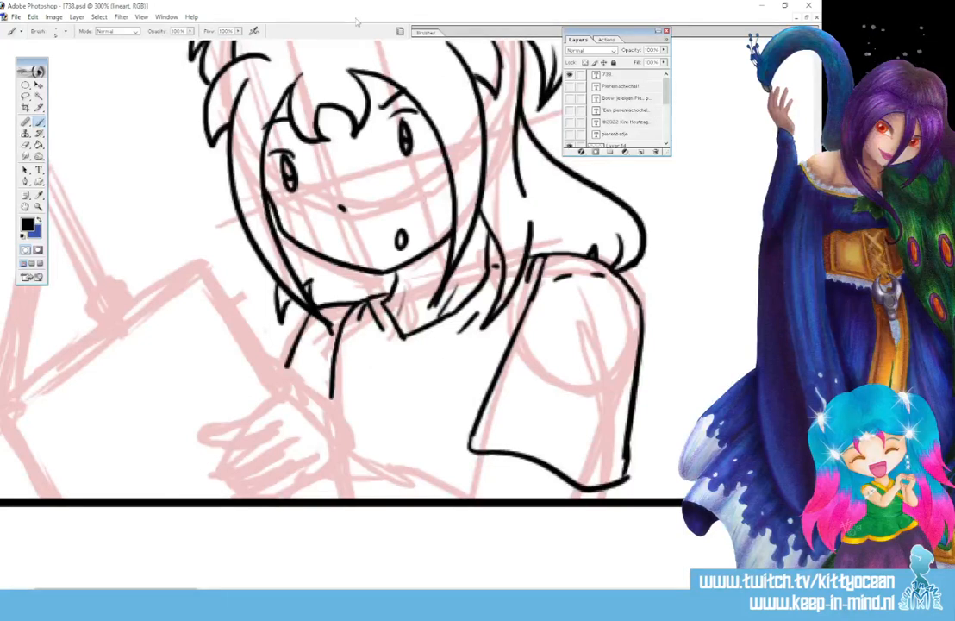
mouse_move(422, 369)
mouse_down()
mouse_move(386, 366)
mouse_move(370, 393)
mouse_move(376, 412)
mouse_move(399, 426)
mouse_move(425, 416)
mouse_move(428, 379)
mouse_up()
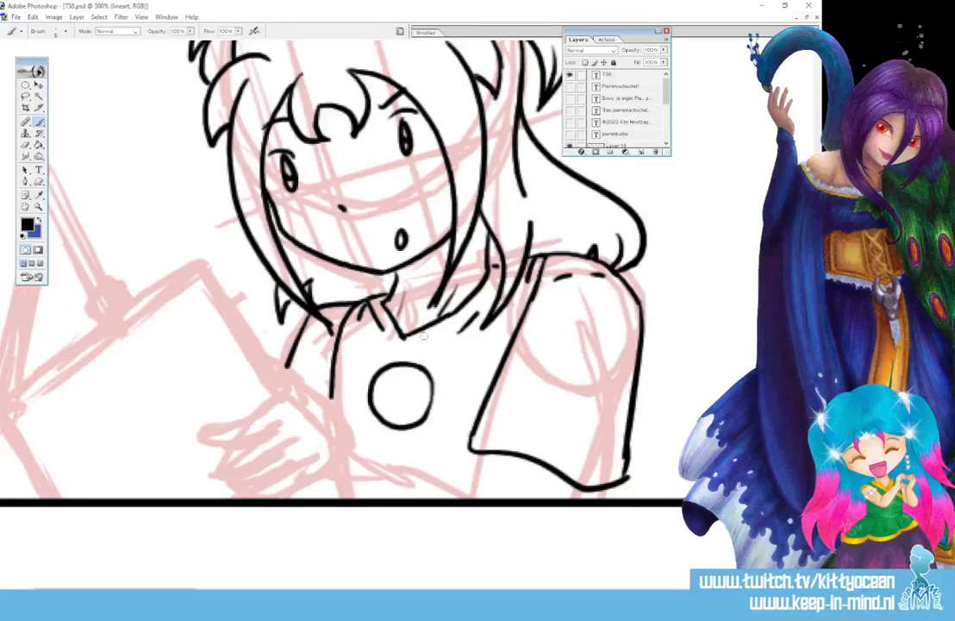
key(ctrl+z)
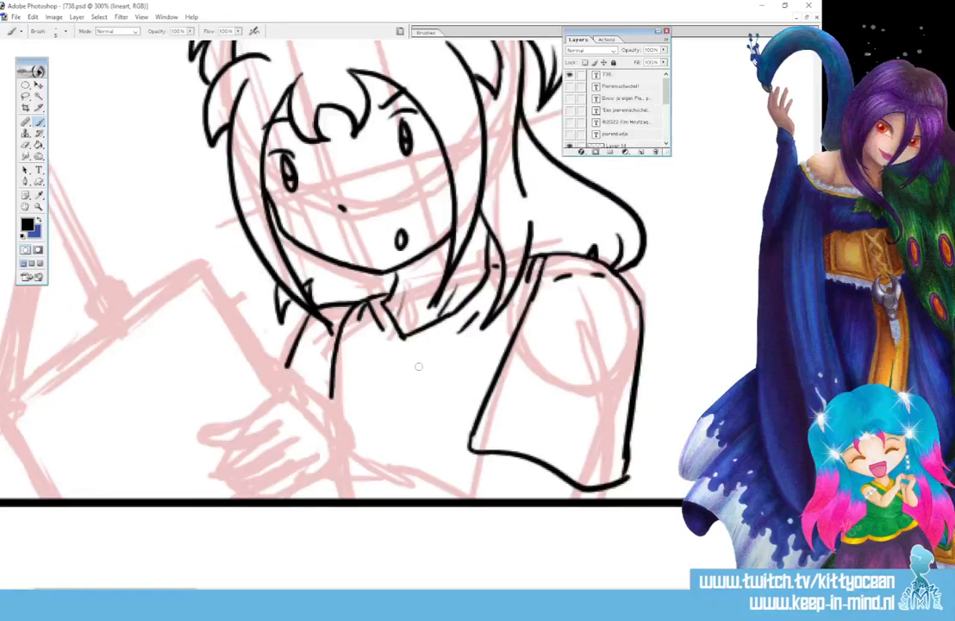
mouse_move(420, 366)
mouse_down()
mouse_move(378, 372)
mouse_move(374, 398)
mouse_move(395, 421)
mouse_move(424, 417)
mouse_move(434, 381)
mouse_move(401, 363)
mouse_move(428, 374)
mouse_up()
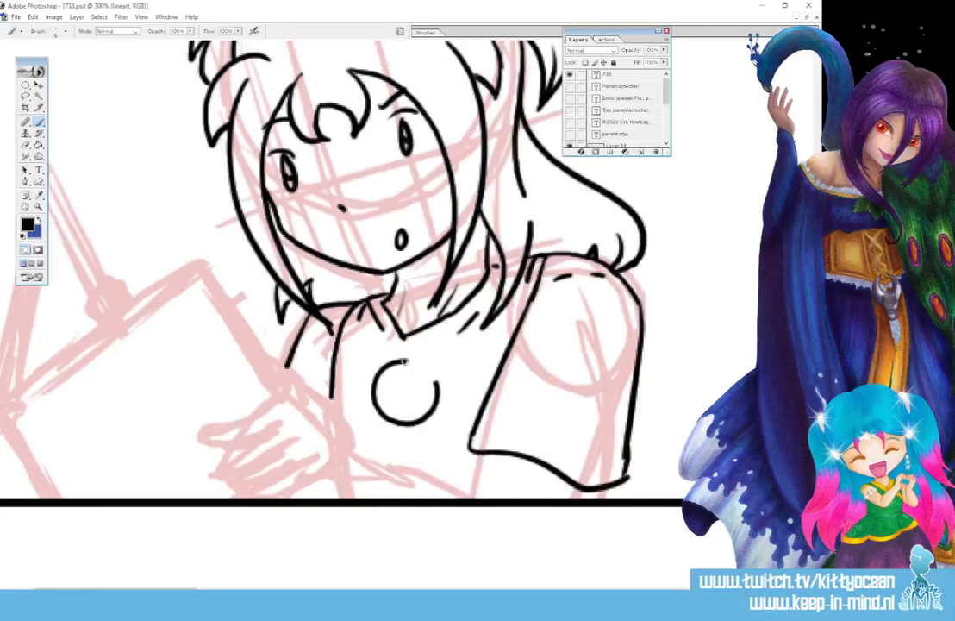
key(ctrl+z)
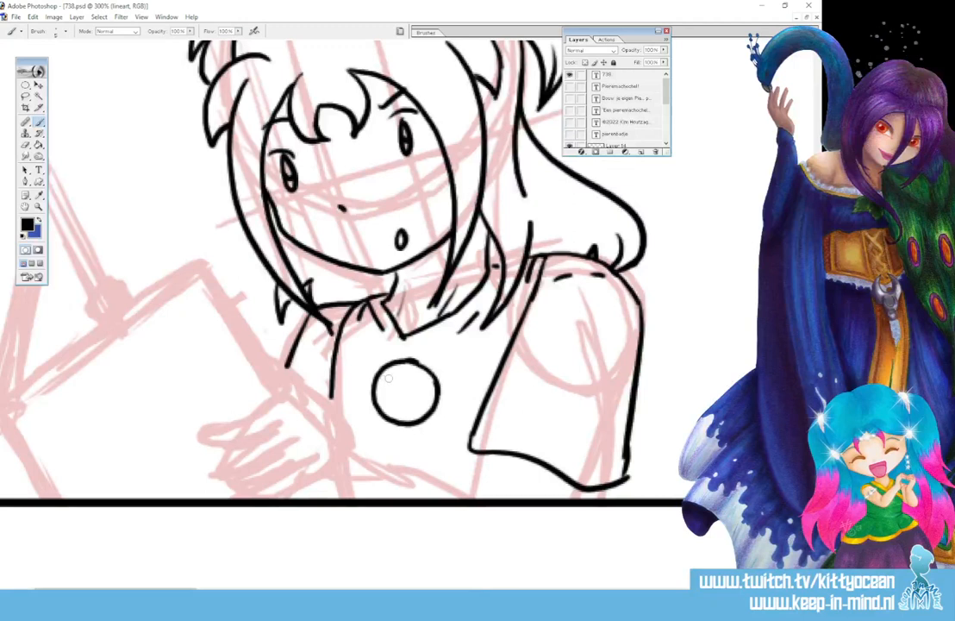
drag(388, 377, 415, 394)
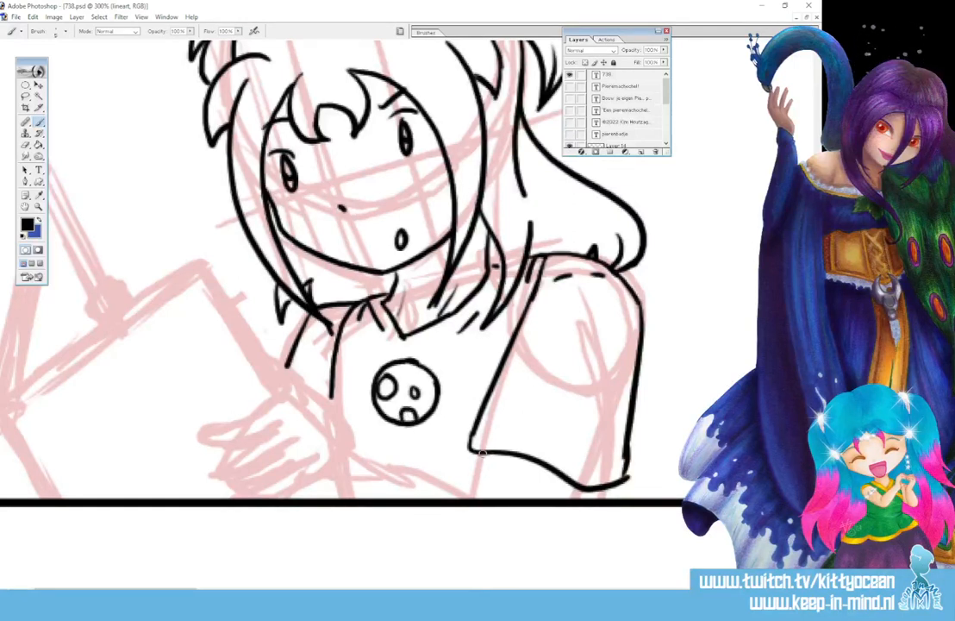
drag(354, 446, 477, 496)
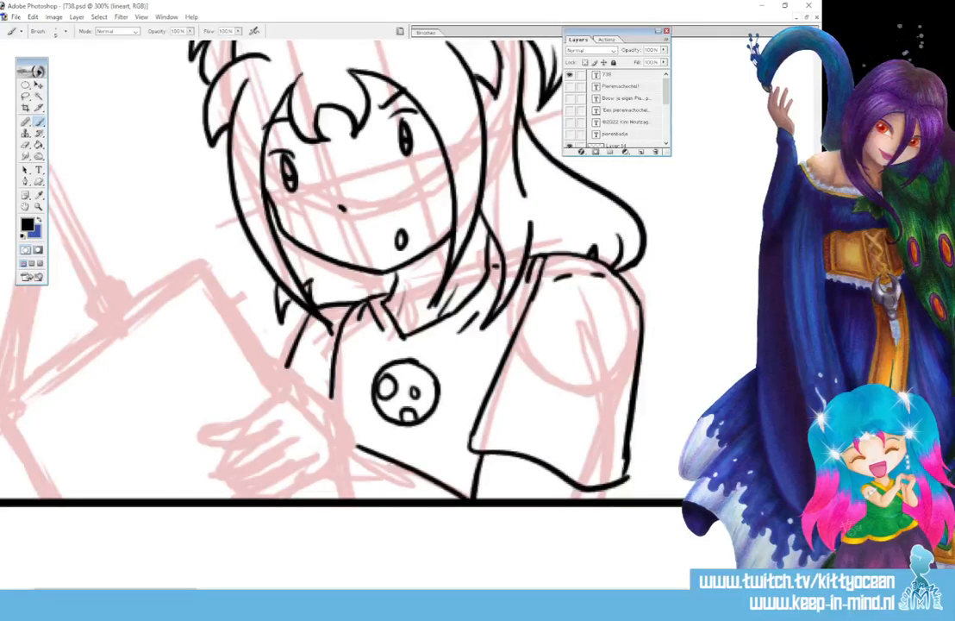
- Ink the line from the shirt's lower edge up to the far sleeve and the open book's near edge, undoing the first finger strokes
drag(354, 440, 277, 377)
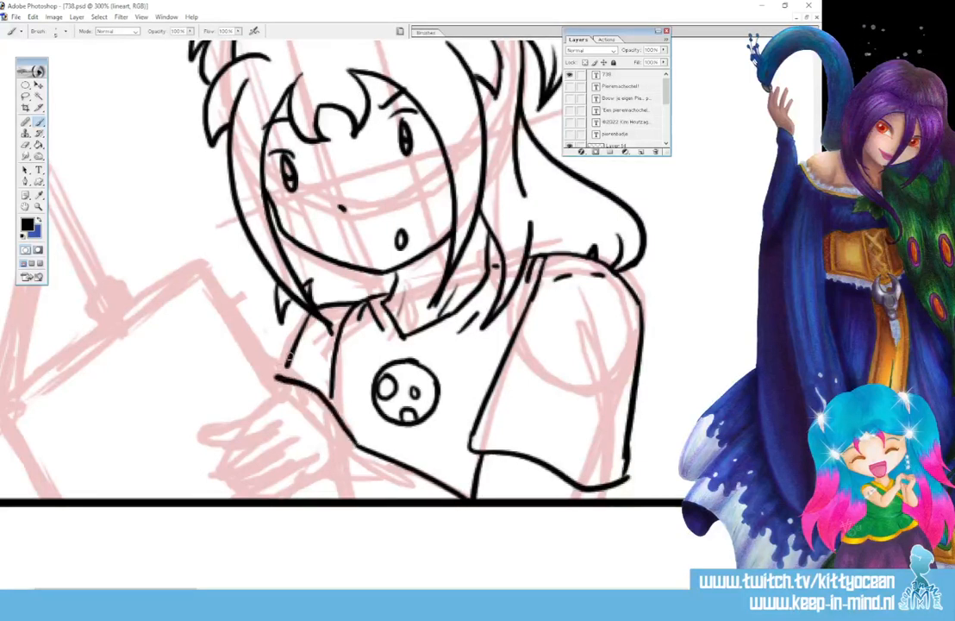
mouse_move(204, 269)
mouse_down()
mouse_move(284, 386)
mouse_move(279, 376)
mouse_move(270, 408)
mouse_move(221, 439)
mouse_move(283, 424)
mouse_move(215, 466)
mouse_move(238, 474)
mouse_move(290, 450)
mouse_up()
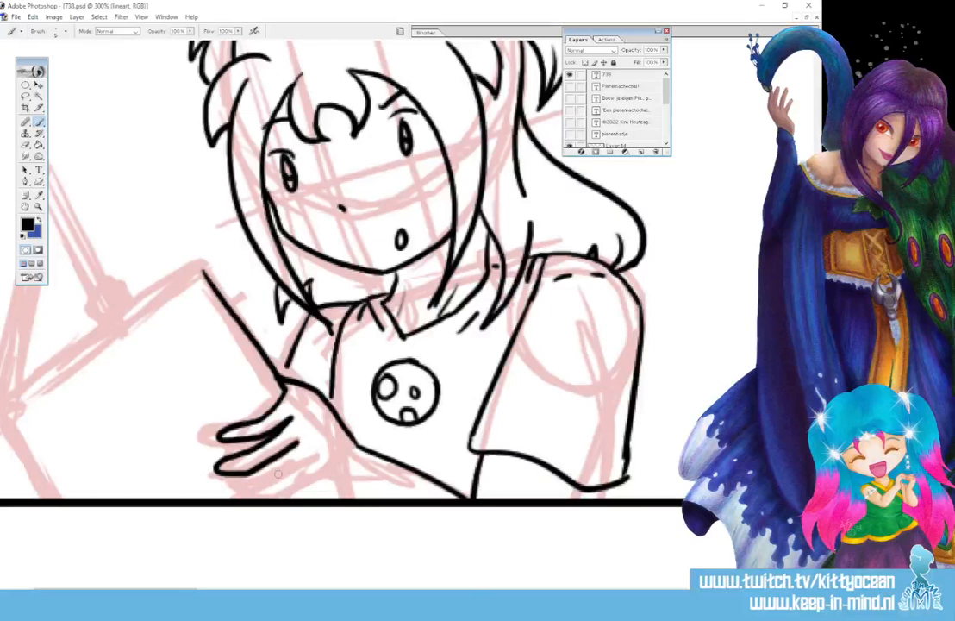
key(ctrl+alt+z)
key(ctrl+alt+z)
key(ctrl+alt+z)
key(ctrl+alt+z)
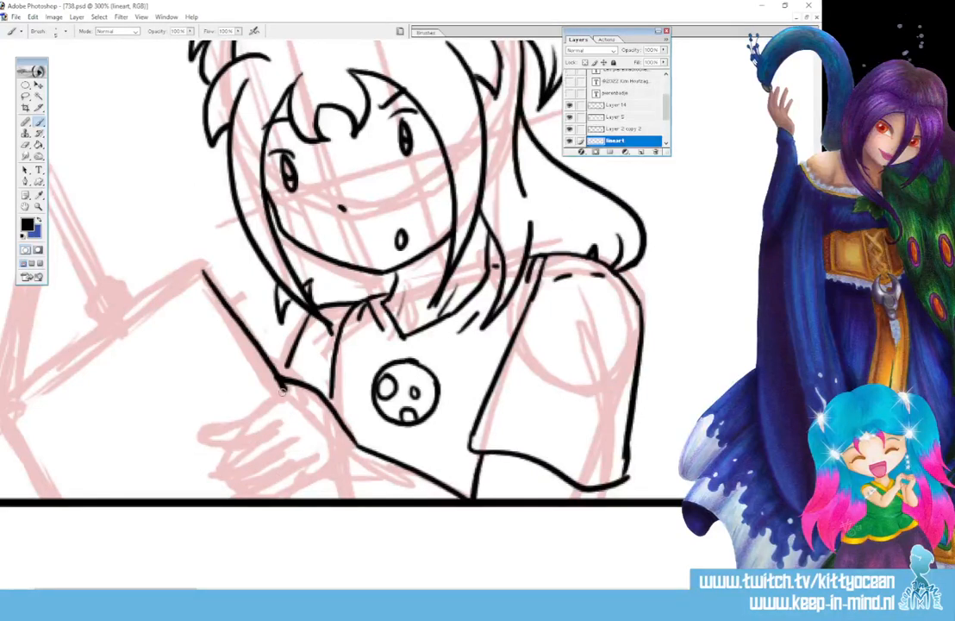
- Ink the hand holding the book with its slender curled fingers, the heel of the hand and the book's edge below it
mouse_move(281, 388)
mouse_down()
mouse_move(257, 418)
mouse_move(210, 440)
mouse_move(252, 443)
mouse_move(288, 436)
mouse_up()
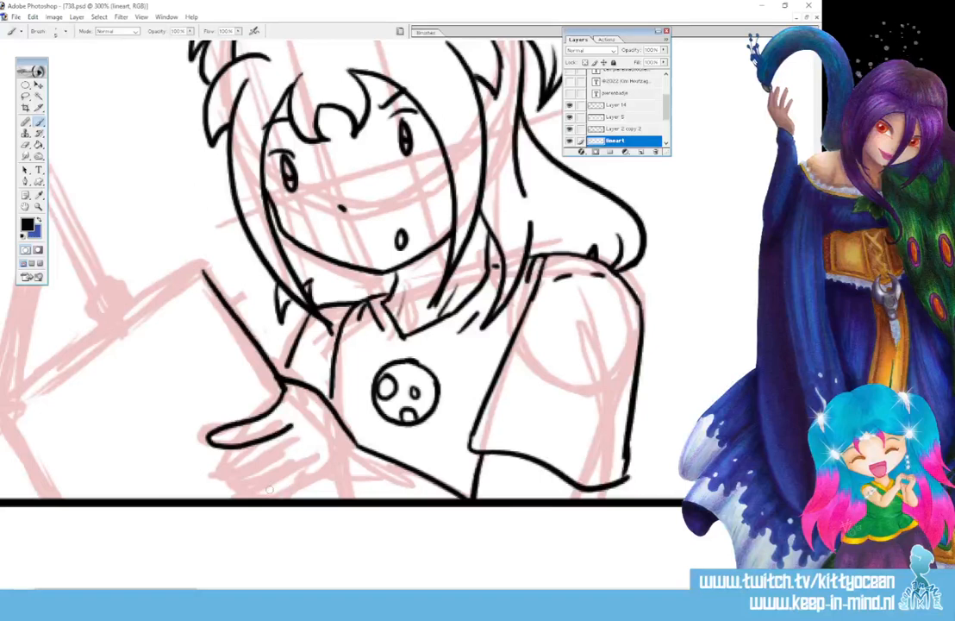
mouse_move(286, 440)
mouse_down()
mouse_move(223, 463)
mouse_move(260, 473)
mouse_move(299, 447)
mouse_move(250, 492)
mouse_move(315, 471)
mouse_move(295, 499)
mouse_up()
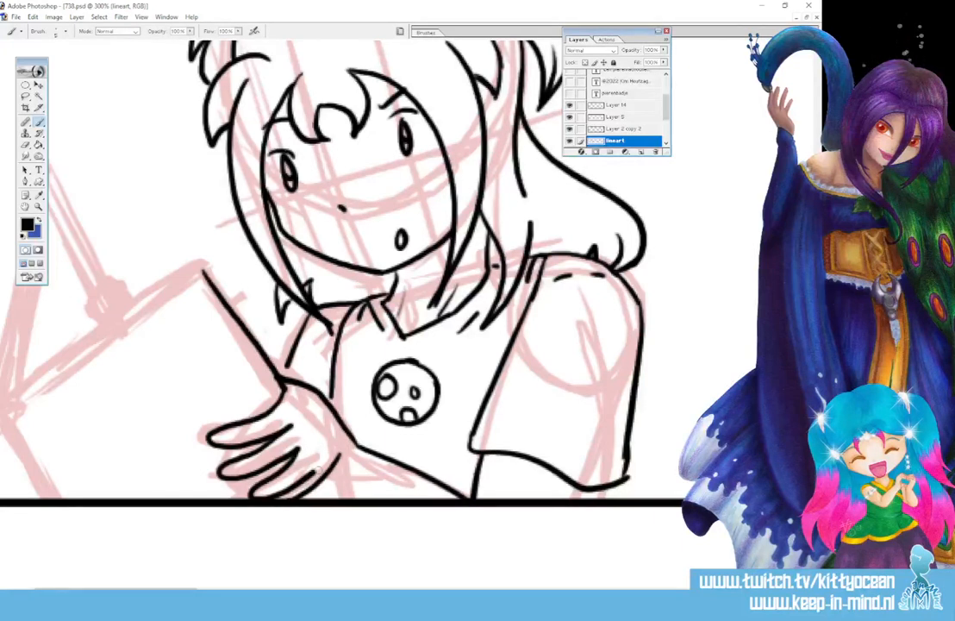
drag(341, 458, 298, 498)
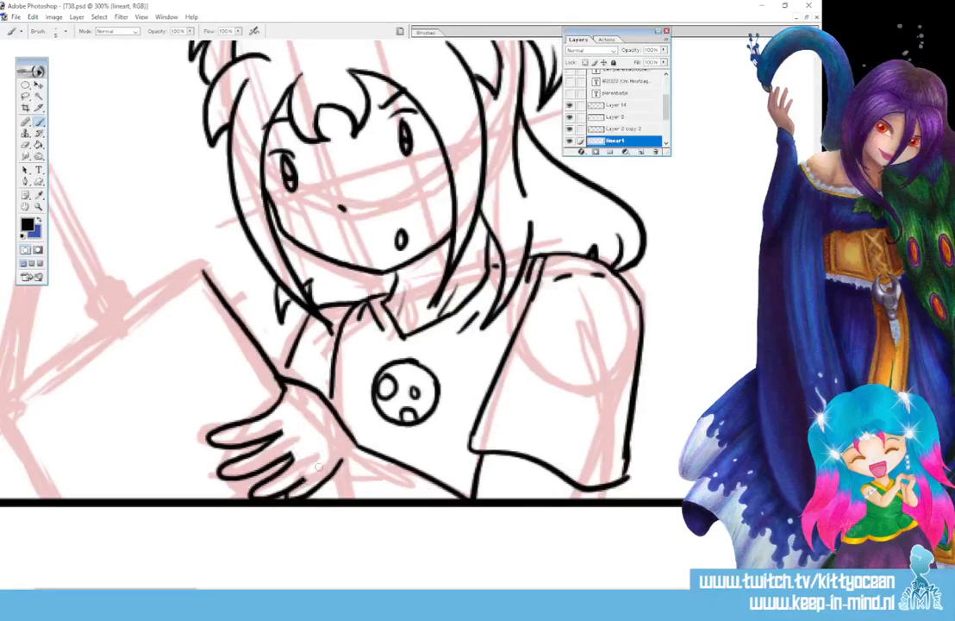
drag(327, 480, 345, 500)
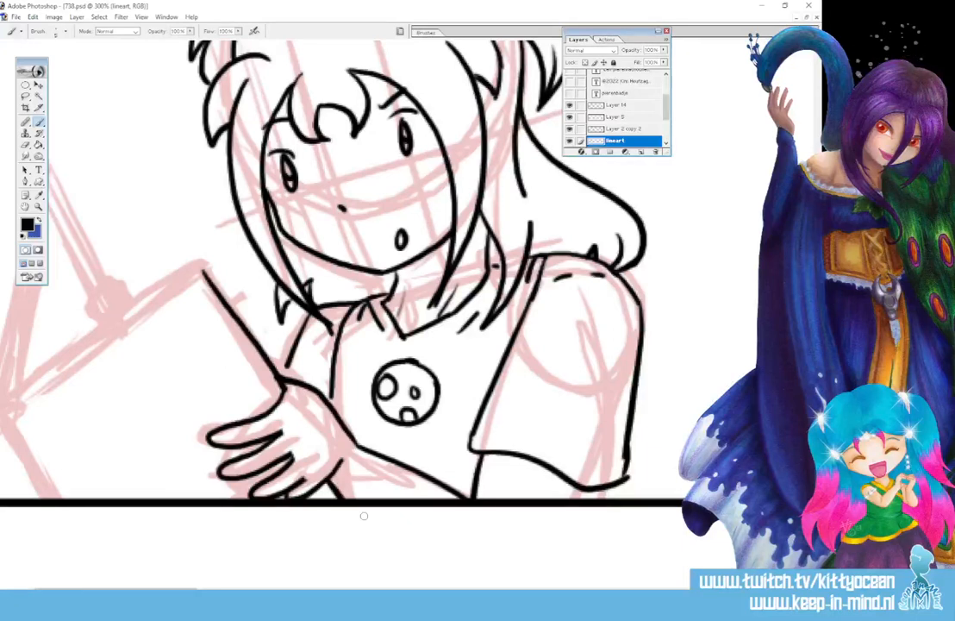
- Ink the front cover's remaining edges, a small hair tip at the far shoulder, and the book's pointed far cover with the thumb on its edge
mouse_move(201, 268)
mouse_down()
mouse_move(75, 298)
mouse_move(2, 349)
mouse_move(43, 491)
mouse_up()
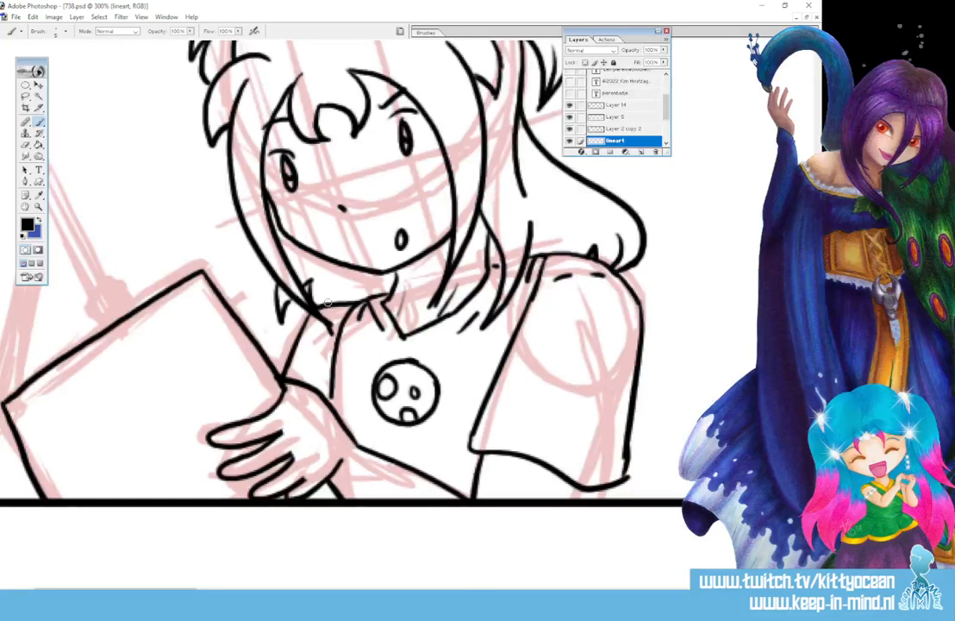
mouse_move(340, 301)
mouse_down()
mouse_move(345, 292)
mouse_move(349, 301)
mouse_up()
drag(172, 591, 142, 590)
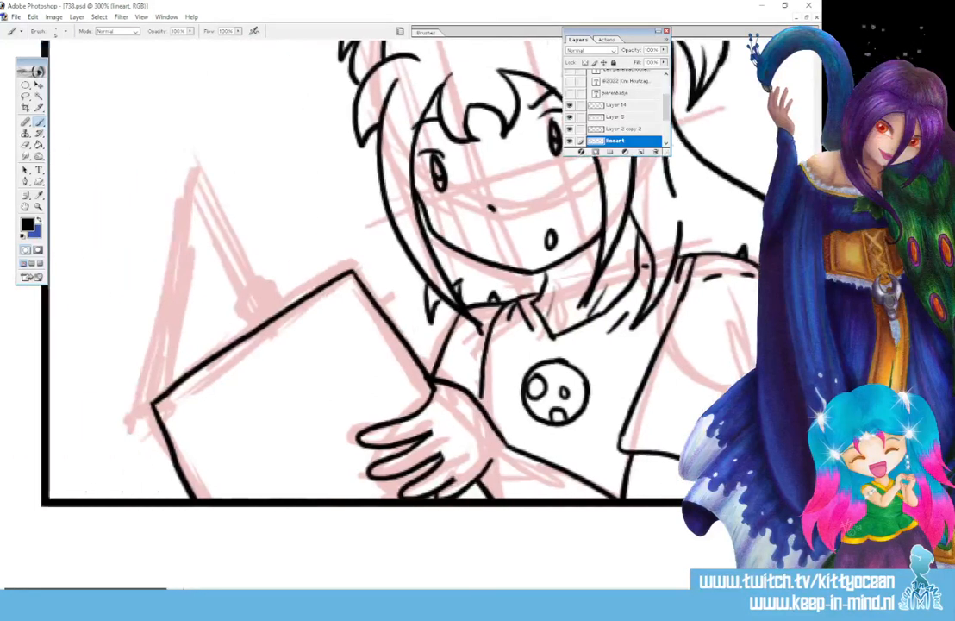
mouse_move(276, 293)
mouse_down()
mouse_move(241, 298)
mouse_move(284, 309)
mouse_move(197, 183)
mouse_move(148, 399)
mouse_move(217, 531)
mouse_up()
drag(135, 404, 202, 524)
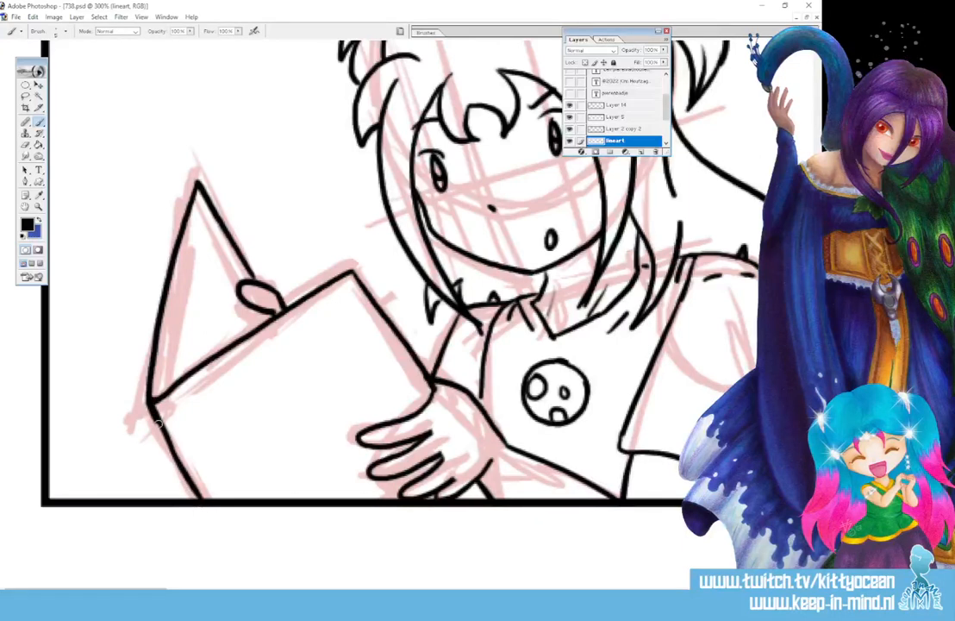
drag(149, 400, 208, 510)
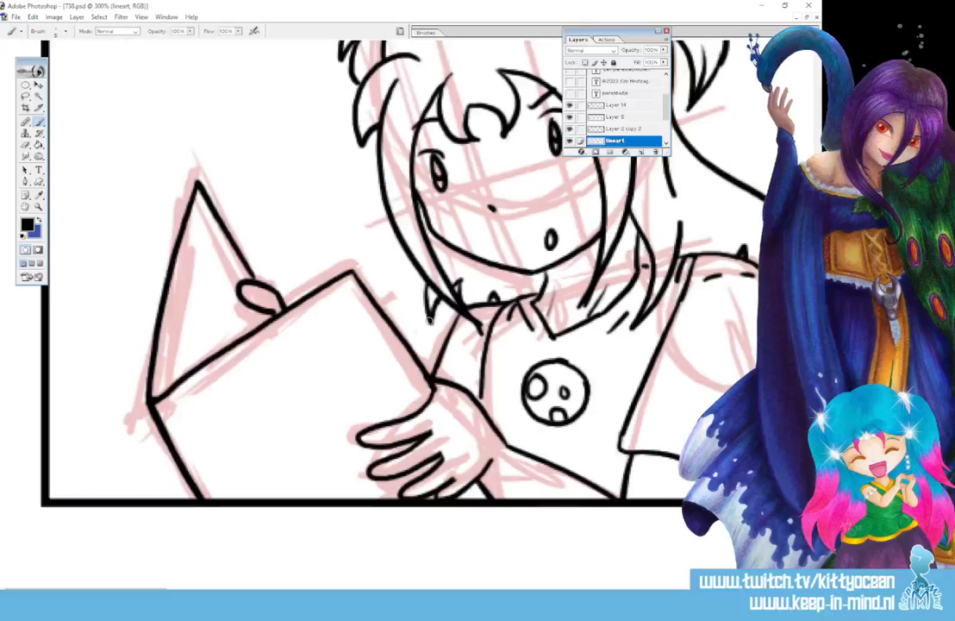
- Ink the next panel's face with one wide oval eye, one squeezed-shut eye, a wavy mouth and a stuck-out tongue
drag(87, 590, 304, 590)
drag(381, 589, 385, 590)
scroll(345, 314, up, 5)
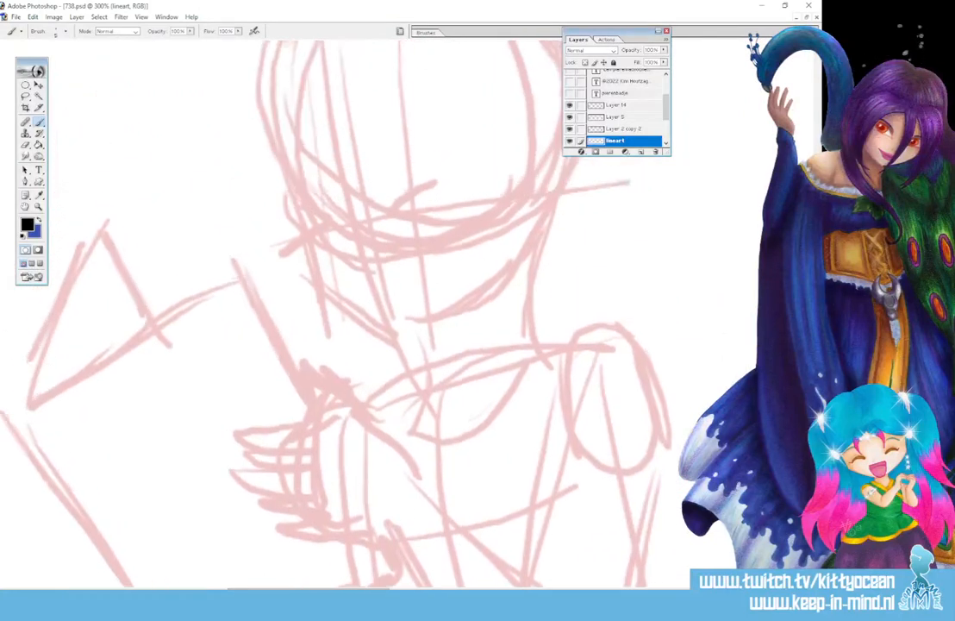
drag(325, 232, 324, 232)
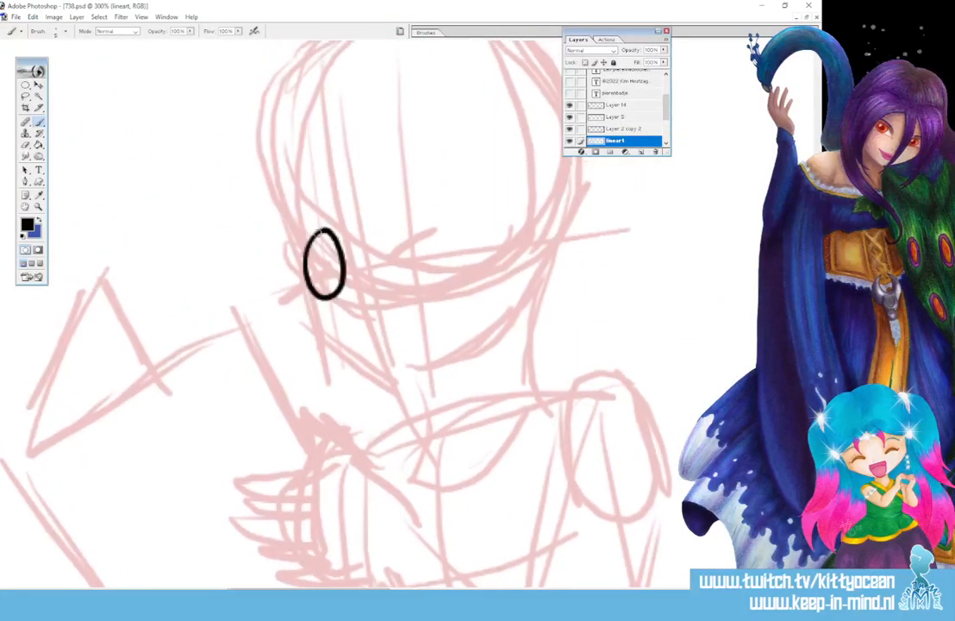
mouse_move(432, 232)
mouse_down()
mouse_move(409, 259)
mouse_move(451, 276)
mouse_up()
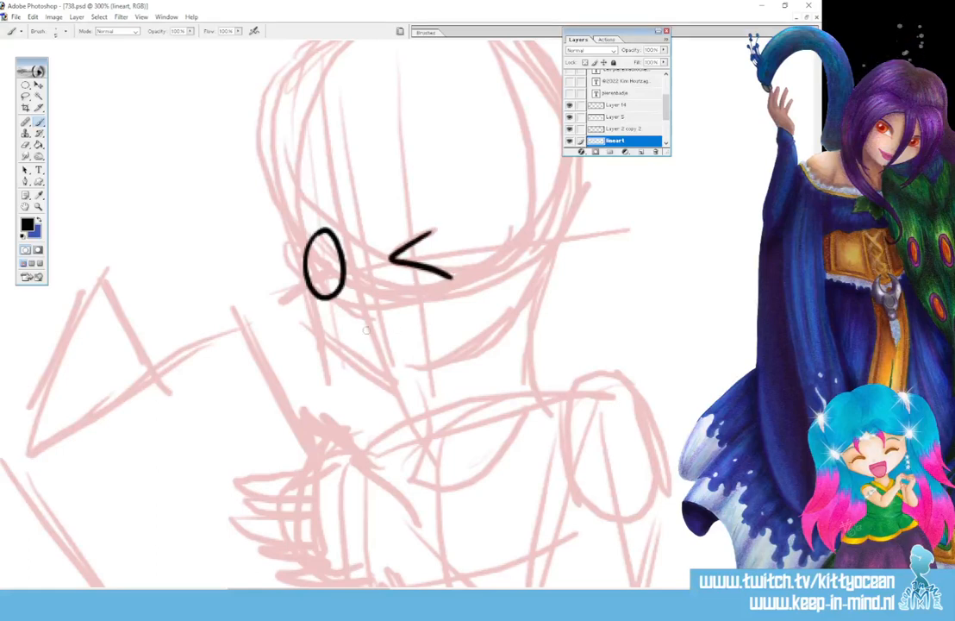
drag(361, 327, 455, 333)
mouse_move(399, 342)
mouse_down()
mouse_move(415, 346)
mouse_move(398, 360)
mouse_up()
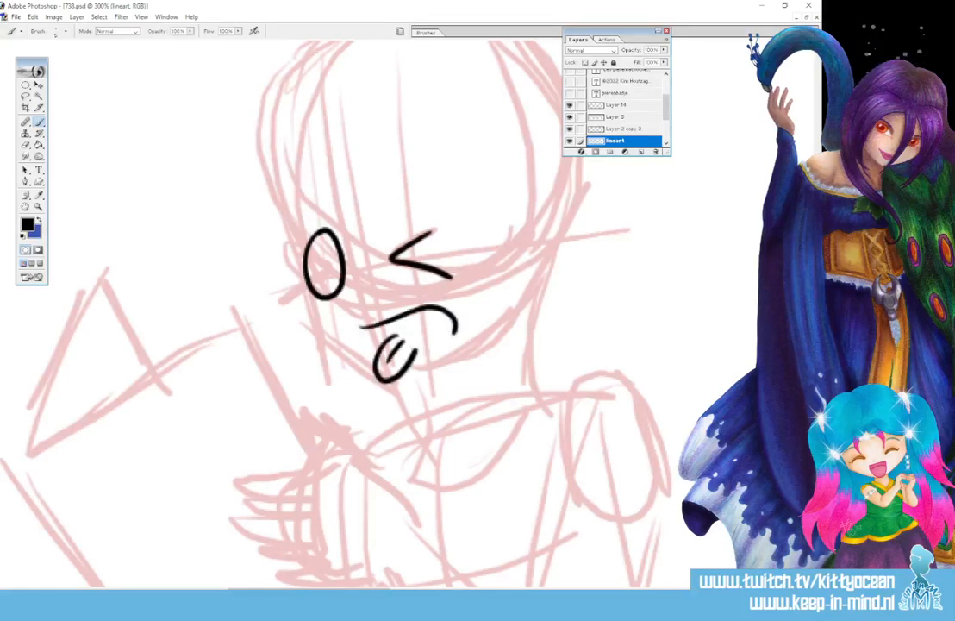
- Ink both eyebrows and the curved, pointed bangs above the eyes
scroll(399, 301, up, 2)
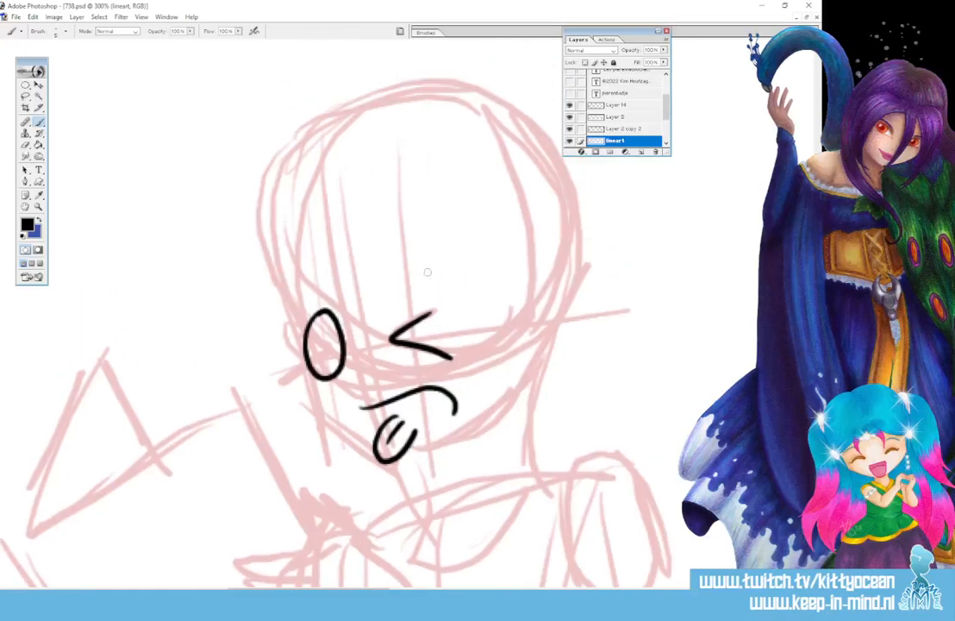
drag(399, 302, 438, 283)
drag(306, 303, 338, 293)
mouse_move(343, 241)
mouse_down()
mouse_move(352, 314)
mouse_move(375, 310)
mouse_move(378, 329)
mouse_up()
drag(383, 247, 377, 326)
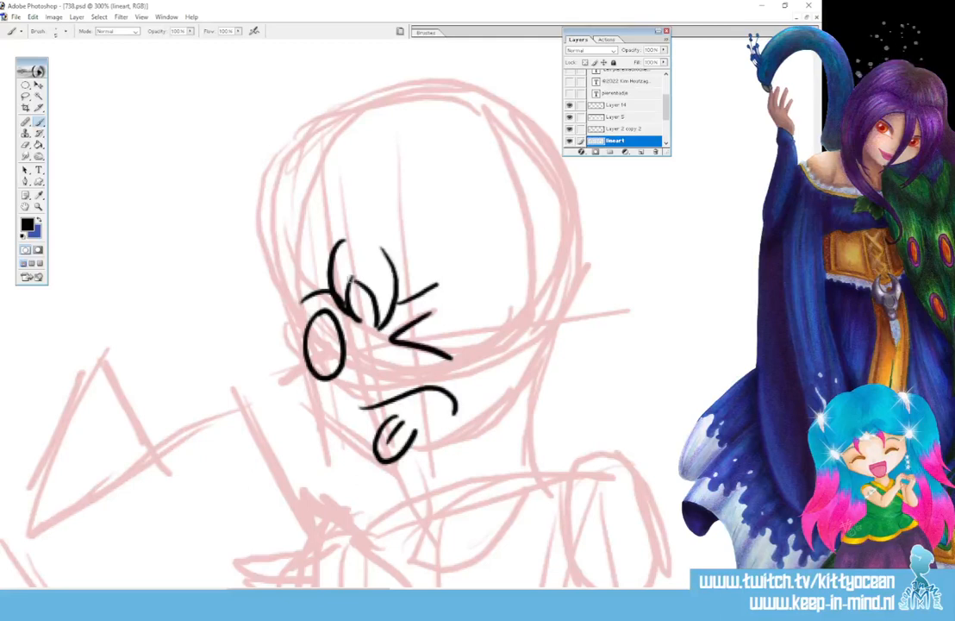
- Ink the long pointed side locks framing both sides of the face and a short rounded tuft above each one
drag(382, 250, 470, 507)
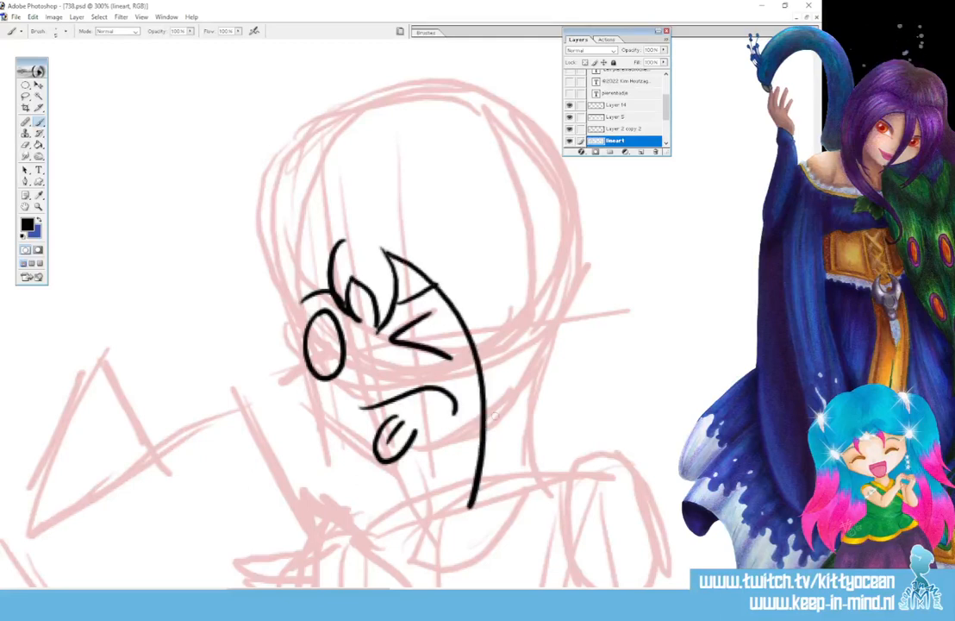
drag(503, 247, 469, 507)
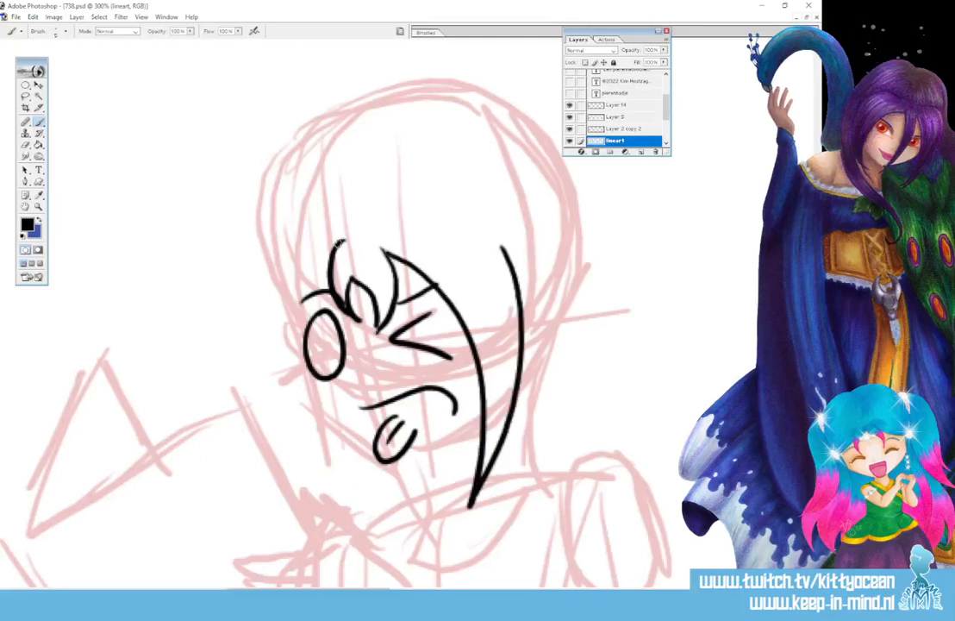
mouse_move(338, 243)
mouse_down()
mouse_move(319, 271)
mouse_move(332, 493)
mouse_up()
mouse_move(288, 243)
mouse_down()
mouse_move(270, 374)
mouse_move(332, 498)
mouse_up()
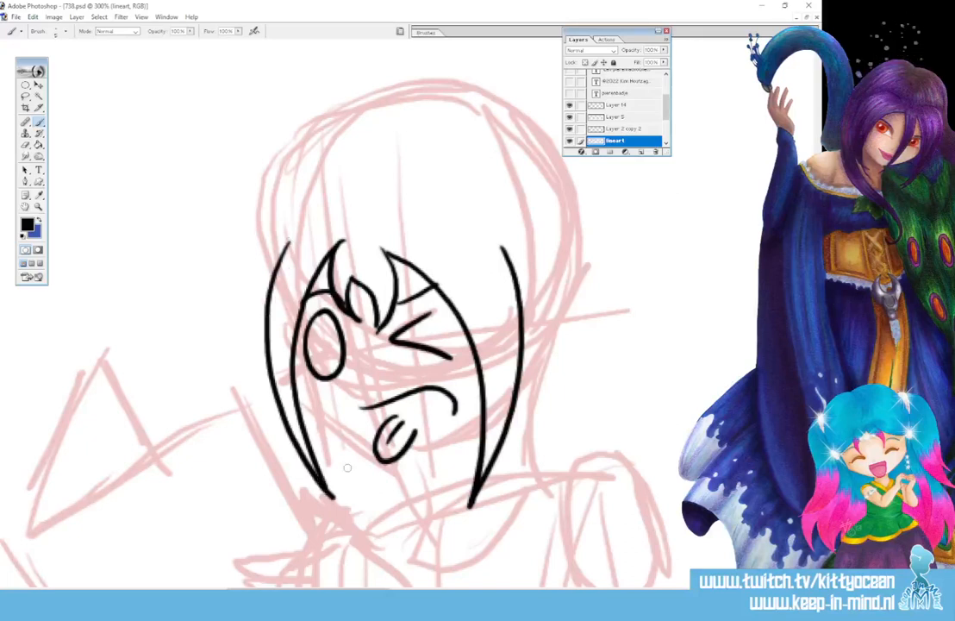
drag(471, 220, 541, 303)
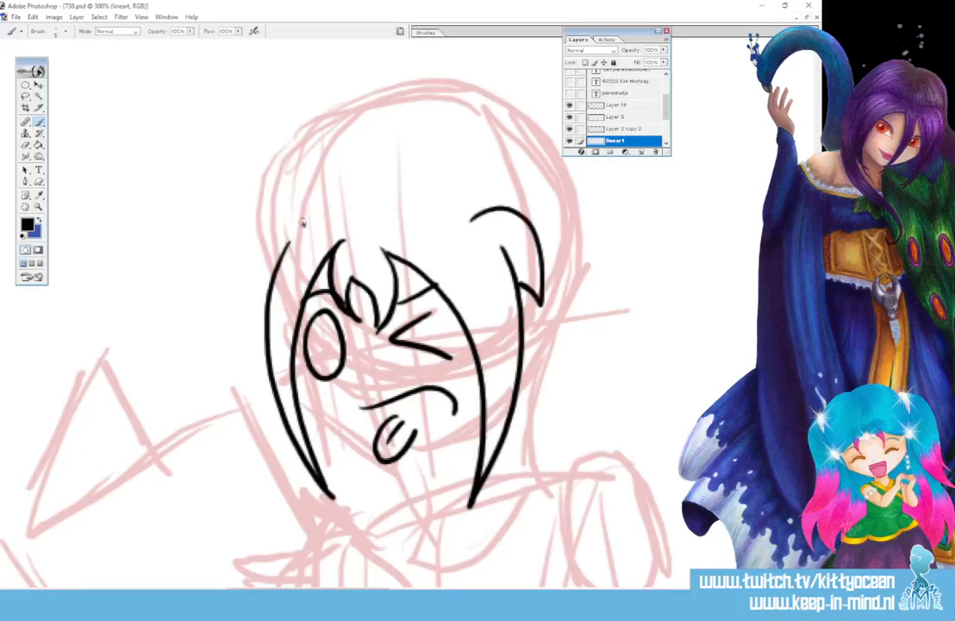
drag(303, 224, 252, 298)
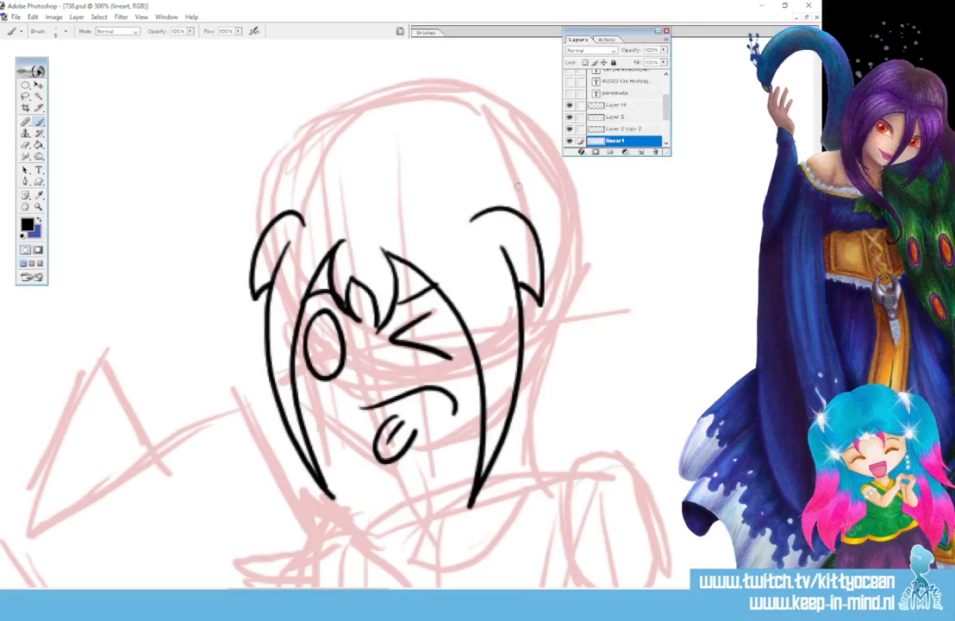
- Ink the looped ponytail beside the head with its pointed, overlapping strands and the loose hair falling to the near shoulder
mouse_move(533, 200)
mouse_down()
mouse_move(558, 173)
mouse_move(615, 164)
mouse_move(615, 274)
mouse_move(578, 367)
mouse_up()
drag(603, 269, 578, 366)
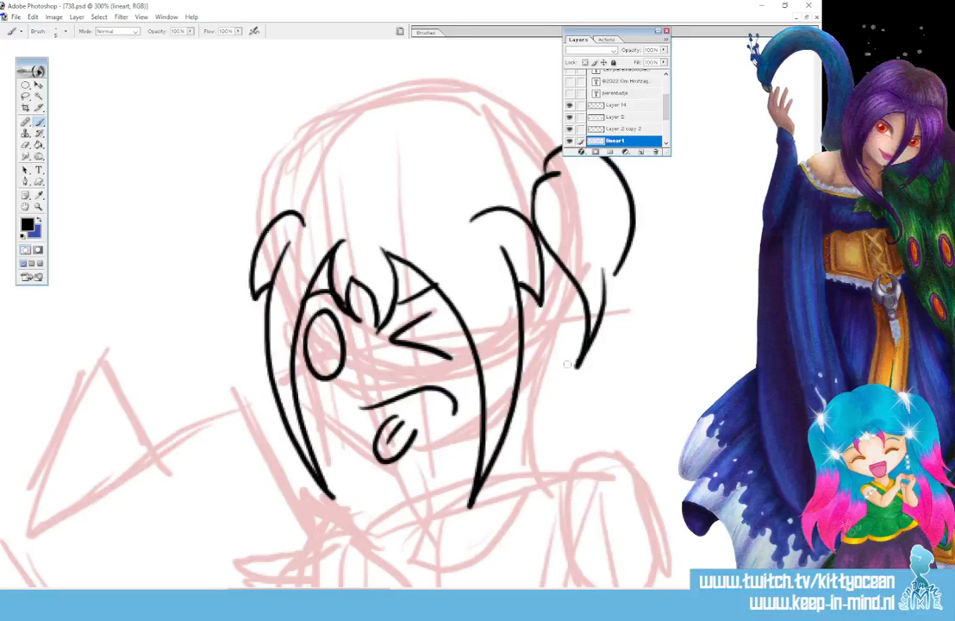
mouse_move(636, 215)
mouse_down()
mouse_move(624, 316)
mouse_move(588, 352)
mouse_up()
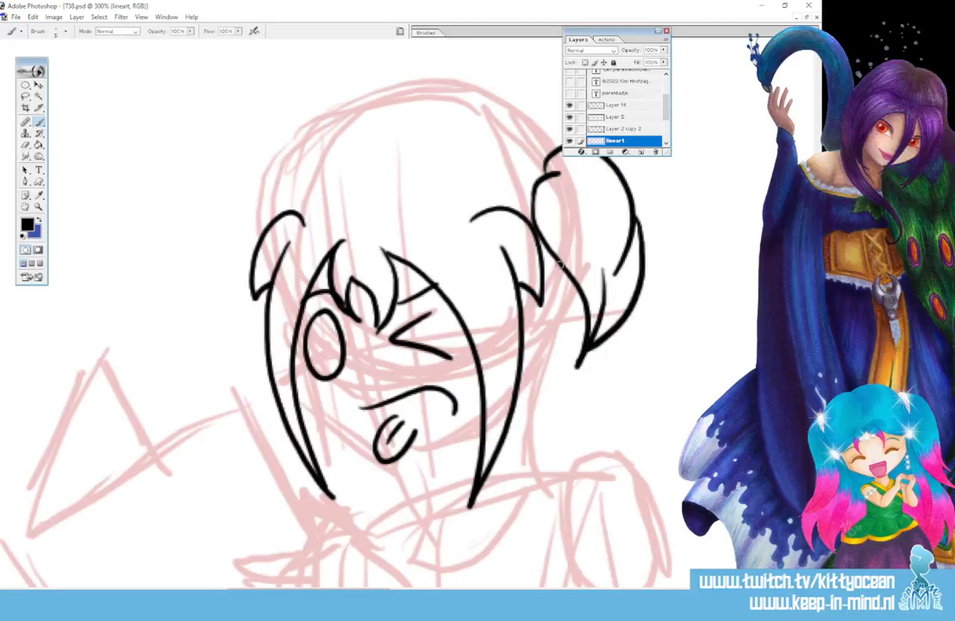
mouse_move(571, 285)
mouse_down()
mouse_move(550, 365)
mouse_move(562, 403)
mouse_up()
mouse_move(561, 316)
mouse_down()
mouse_move(617, 418)
mouse_move(622, 459)
mouse_up()
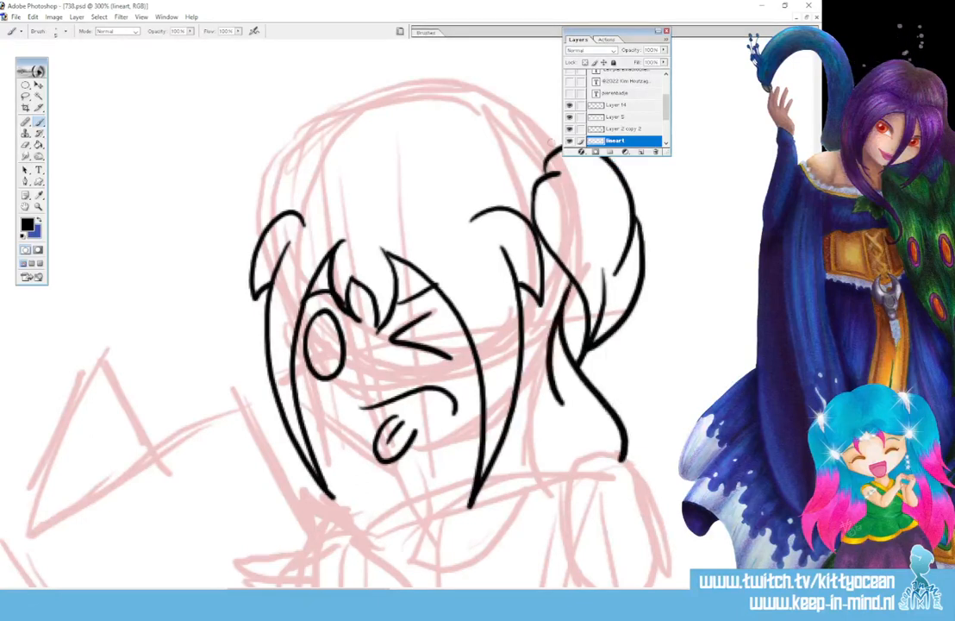
mouse_move(551, 145)
mouse_down()
mouse_move(529, 127)
mouse_move(435, 114)
mouse_move(401, 135)
mouse_up()
mouse_move(445, 110)
mouse_down()
mouse_move(387, 108)
mouse_move(321, 160)
mouse_move(293, 198)
mouse_up()
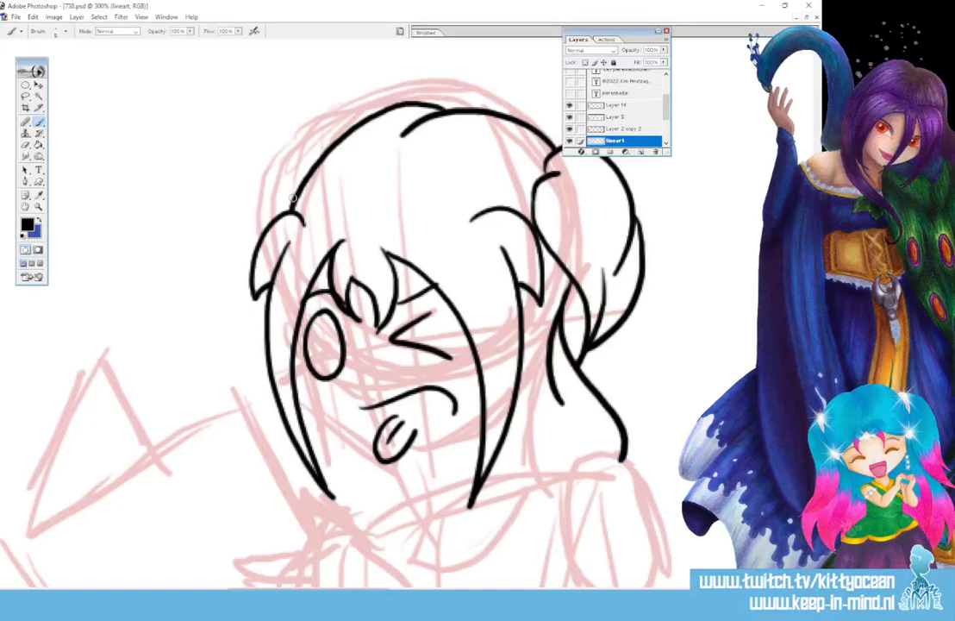
key(ctrl+z)
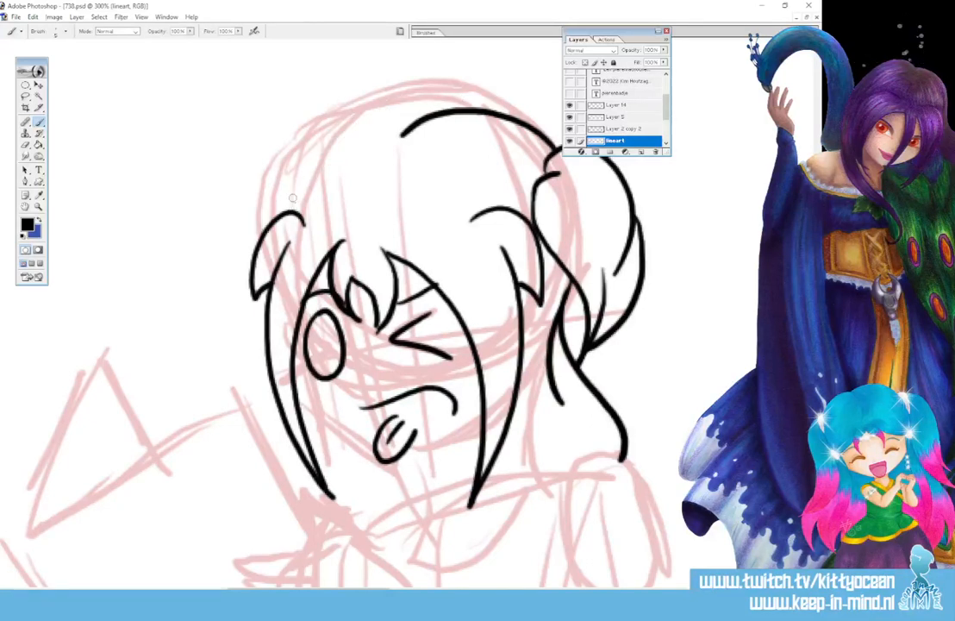
key(ctrl+z)
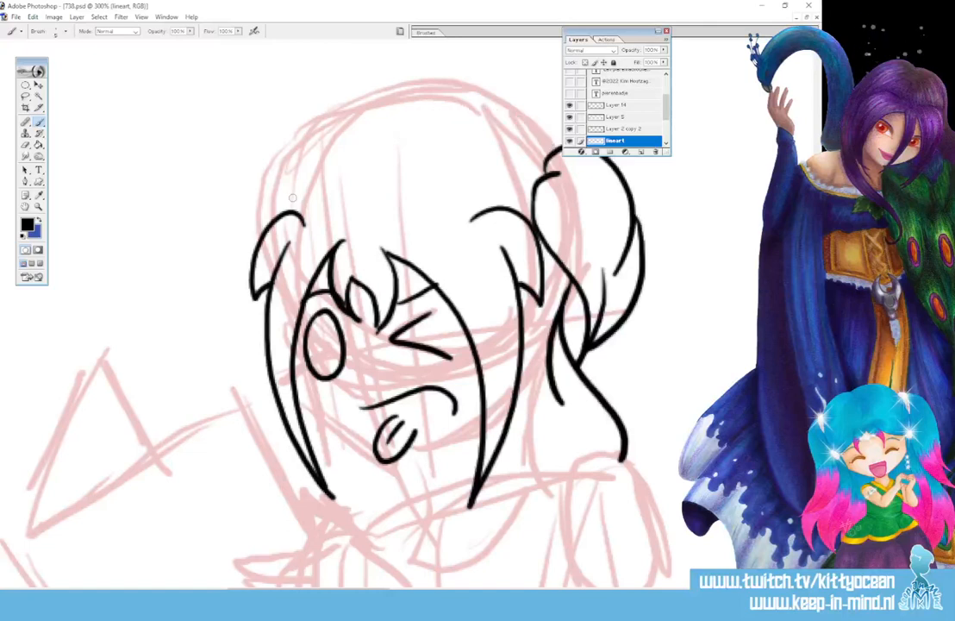
- Ink the top of the head as two overlapping arcs with a shortened parting, and the far ponytail's curved outline with jagged tips
mouse_move(546, 157)
mouse_down()
mouse_move(508, 129)
mouse_move(436, 126)
mouse_move(385, 155)
mouse_move(402, 126)
mouse_move(348, 135)
mouse_move(306, 170)
mouse_move(288, 203)
mouse_up()
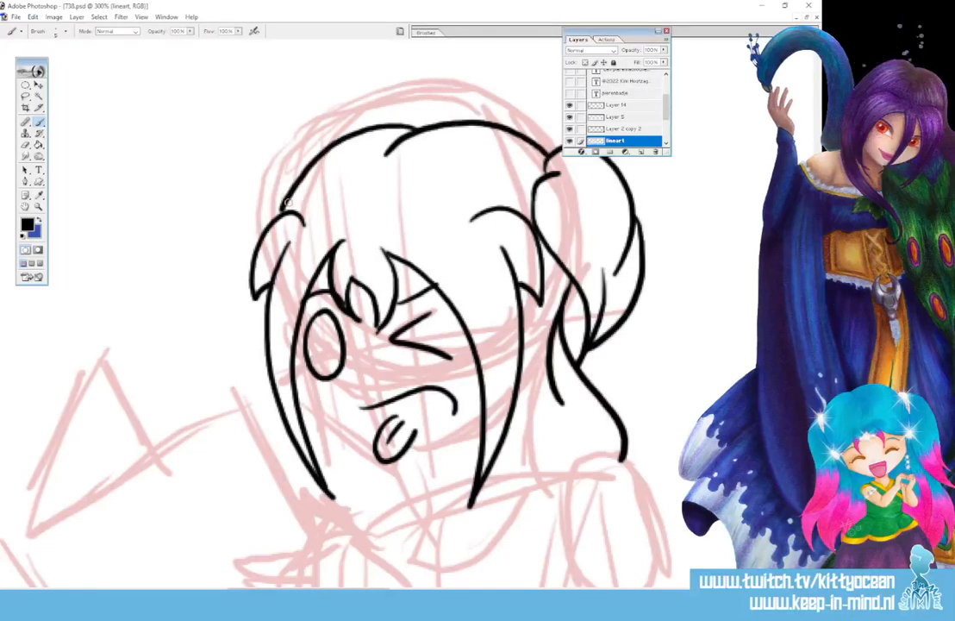
drag(384, 153, 386, 156)
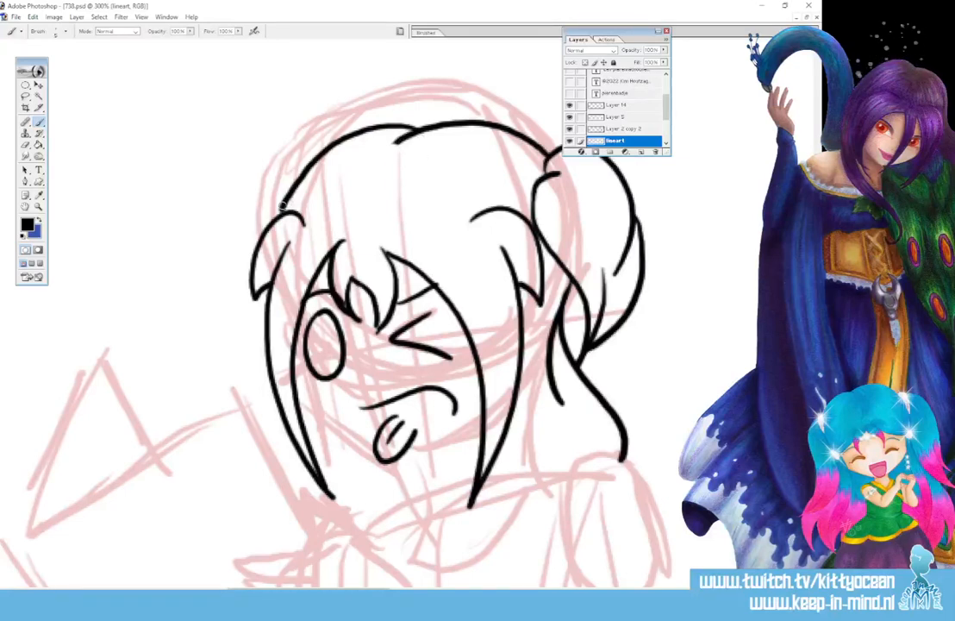
mouse_move(330, 142)
mouse_down()
mouse_move(280, 121)
mouse_move(211, 203)
mouse_move(223, 235)
mouse_up()
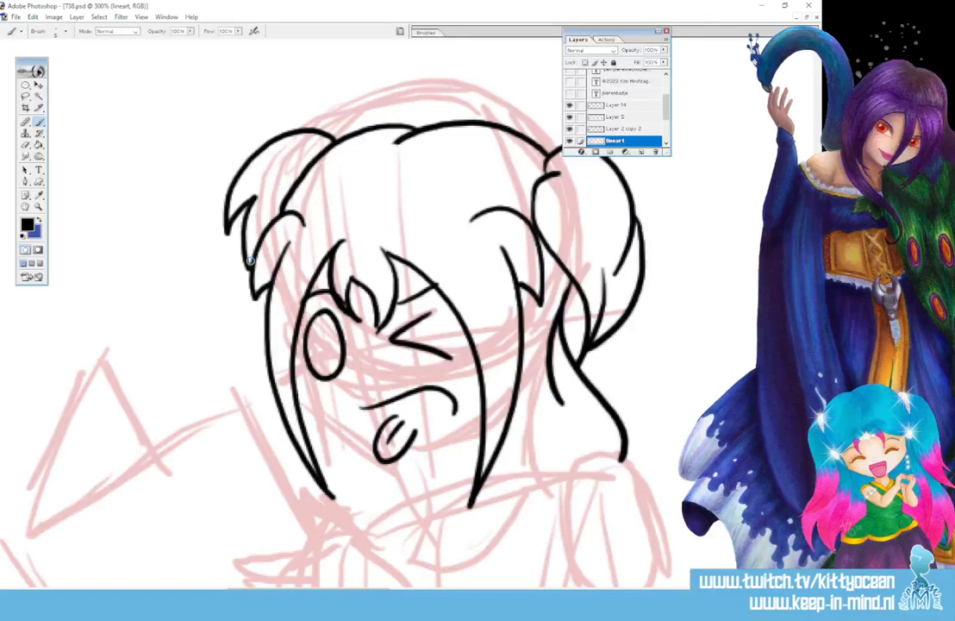
- Ink a pointed hair strand behind the near side lock, the jawline on both sides of the tongue and the front of the neck
scroll(504, 318, down, 5)
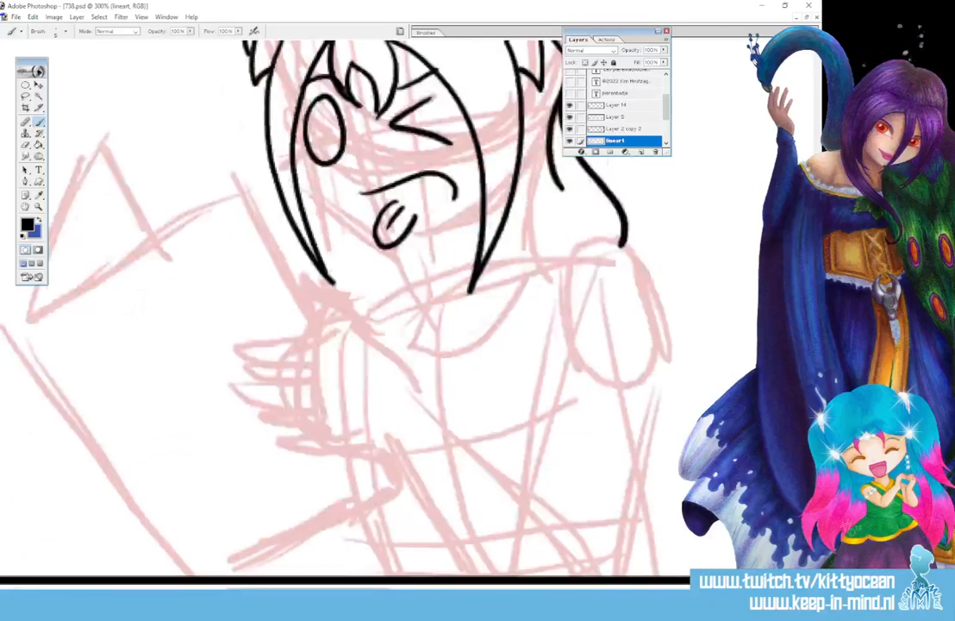
drag(505, 317, 546, 225)
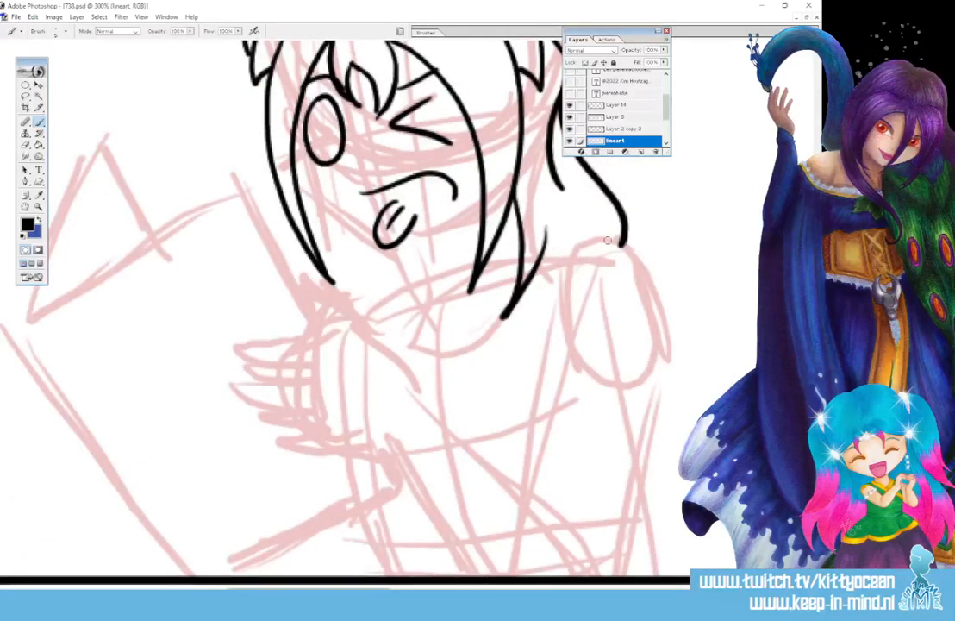
mouse_move(298, 112)
mouse_down()
mouse_move(308, 191)
mouse_move(341, 224)
mouse_move(368, 239)
mouse_move(406, 238)
mouse_move(400, 244)
mouse_move(479, 218)
mouse_up()
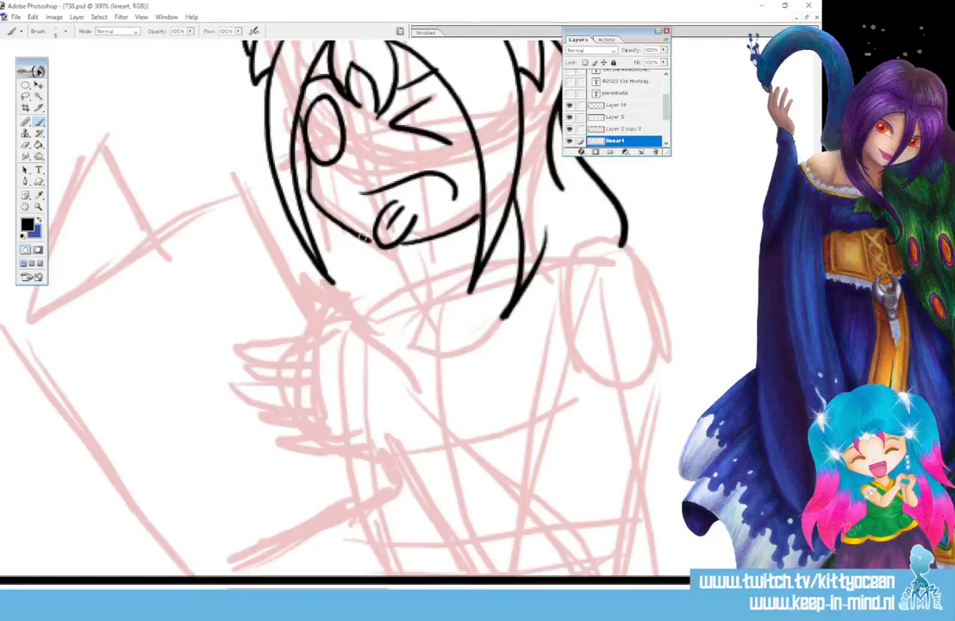
drag(429, 243, 419, 312)
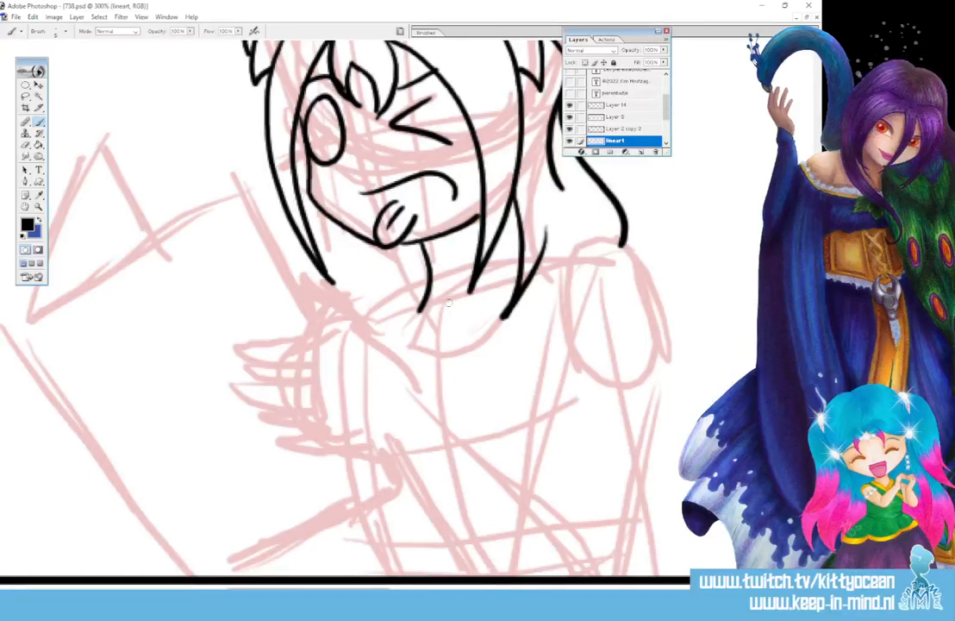
- Ink the near shoulder and the short sleeve with its curved hem, adding two short crease marks at the top of the arm
mouse_move(548, 255)
mouse_down()
mouse_move(608, 256)
mouse_move(642, 286)
mouse_move(675, 360)
mouse_up()
scroll(675, 361, down, 1)
scroll(603, 259, down, 2)
mouse_move(579, 186)
mouse_down()
mouse_move(516, 345)
mouse_move(538, 338)
mouse_move(622, 398)
mouse_move(648, 404)
mouse_up()
drag(674, 259, 642, 404)
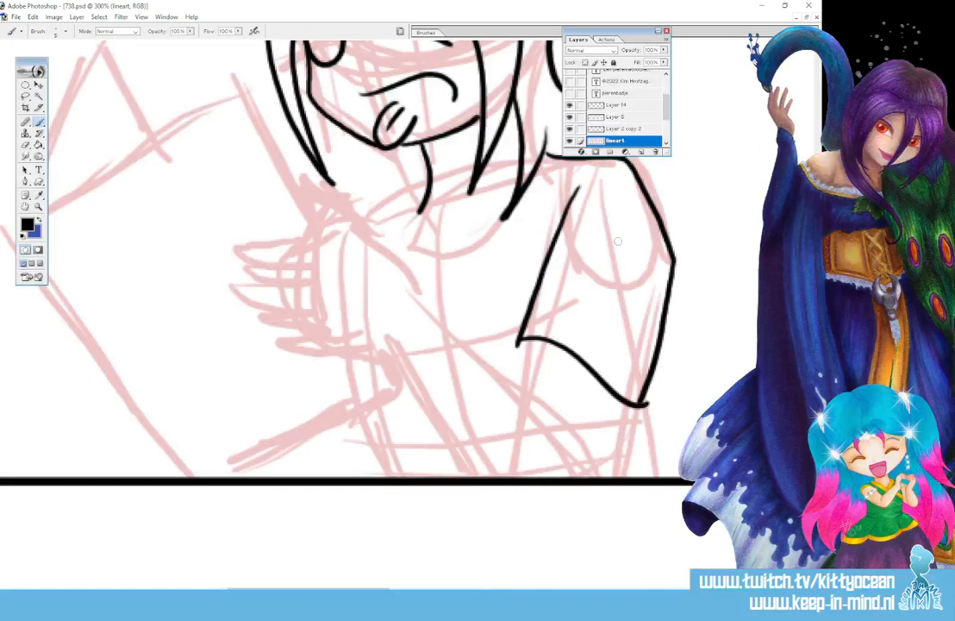
drag(596, 196, 648, 217)
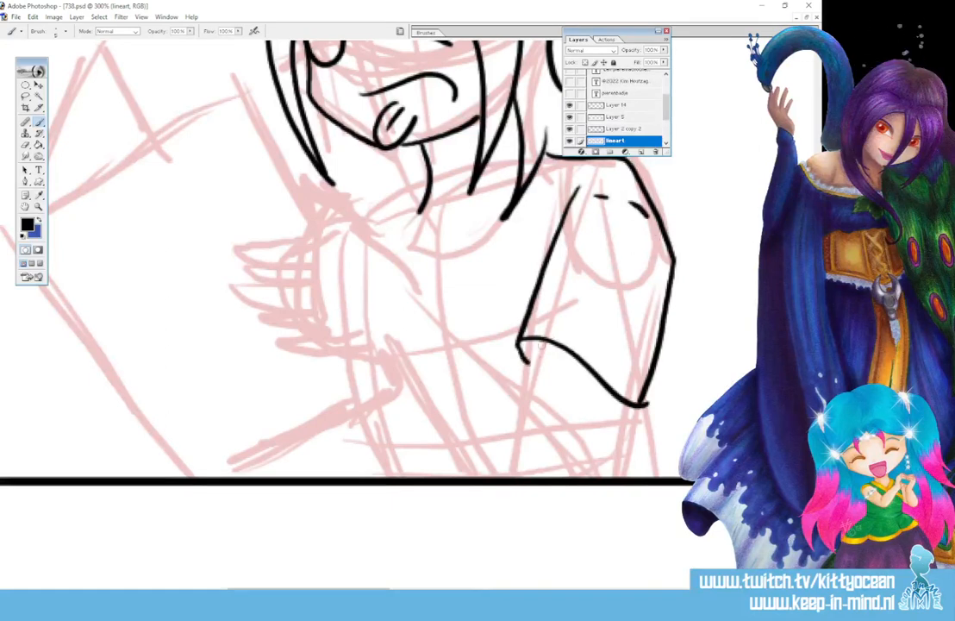
- Ink the sleeve's inner fold and both sides of the arm below it, plus the shirt's rounded neckline with small neck marks
drag(517, 339, 521, 398)
drag(638, 406, 584, 509)
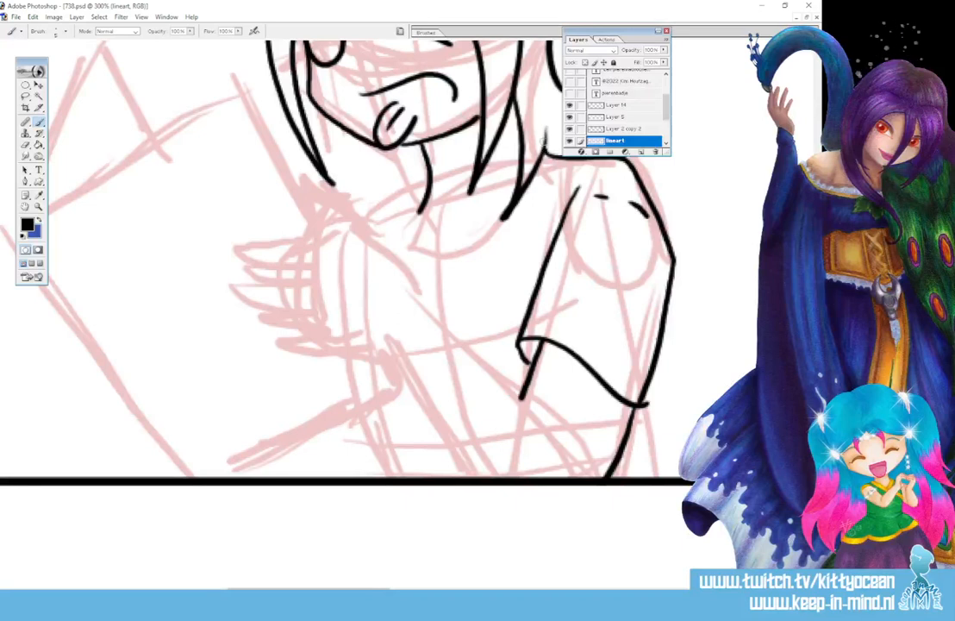
mouse_move(514, 209)
mouse_down()
mouse_move(419, 209)
mouse_move(444, 214)
mouse_up()
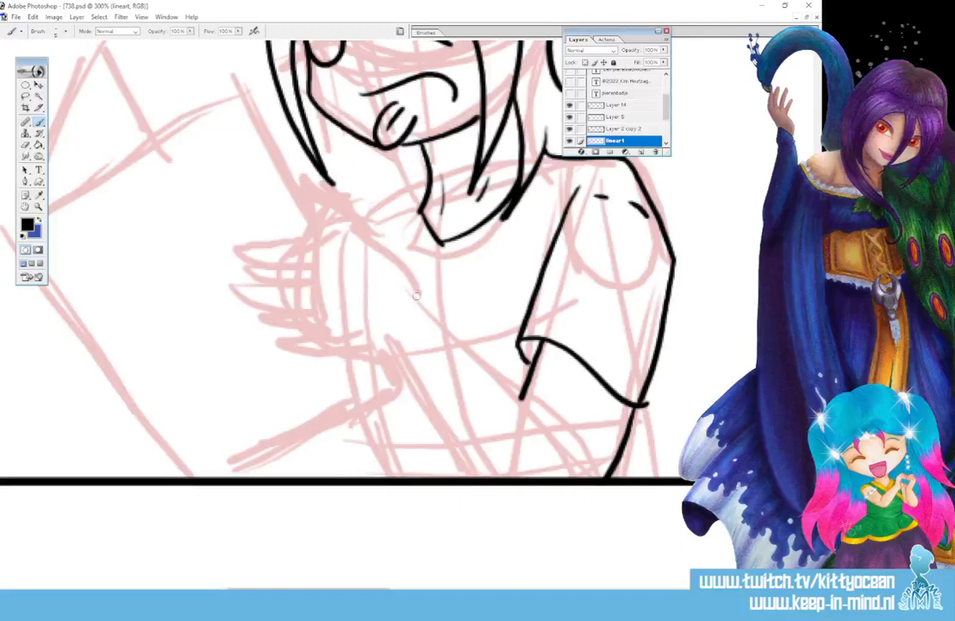
- Ink the hand with four pointed fingers against the paper's upper side edge, and the forearm running down to the panel border
mouse_move(417, 296)
mouse_down()
mouse_move(389, 258)
mouse_move(315, 216)
mouse_up()
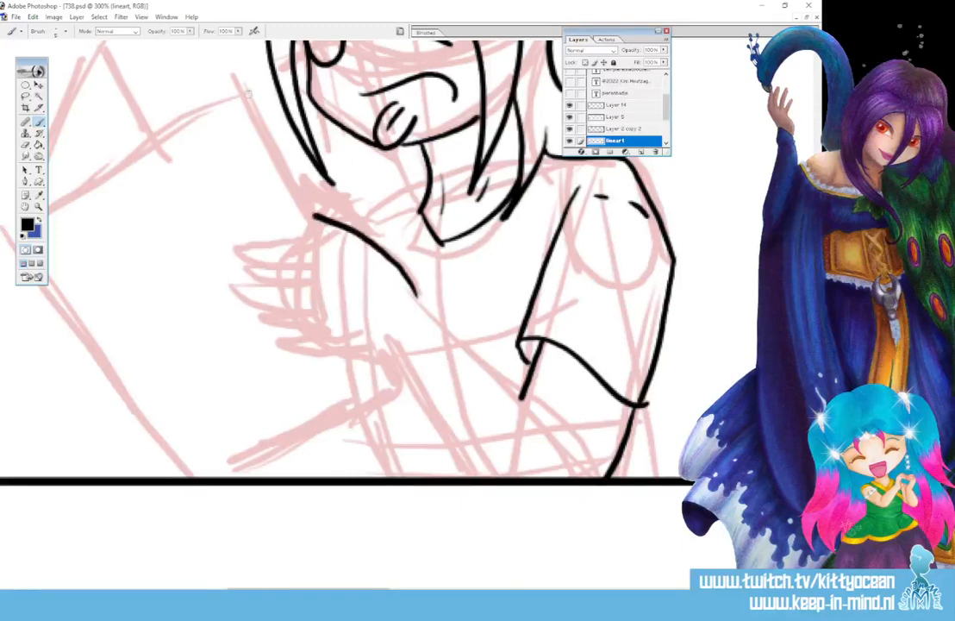
mouse_move(248, 92)
mouse_down()
mouse_move(324, 238)
mouse_move(234, 239)
mouse_move(240, 255)
mouse_move(312, 271)
mouse_up()
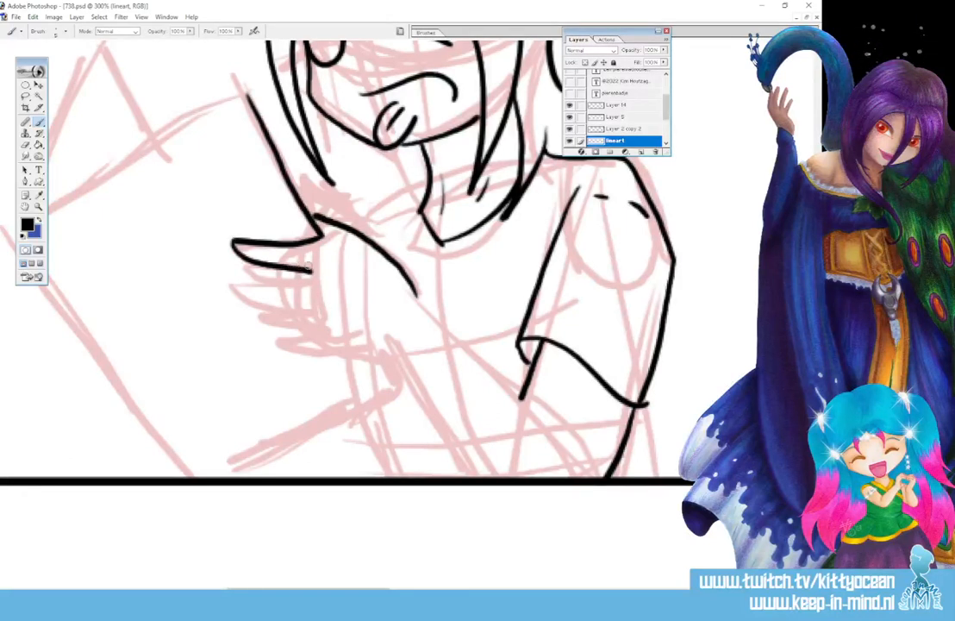
mouse_move(310, 271)
mouse_down()
mouse_move(229, 277)
mouse_move(228, 287)
mouse_move(310, 304)
mouse_move(246, 313)
mouse_move(311, 333)
mouse_up()
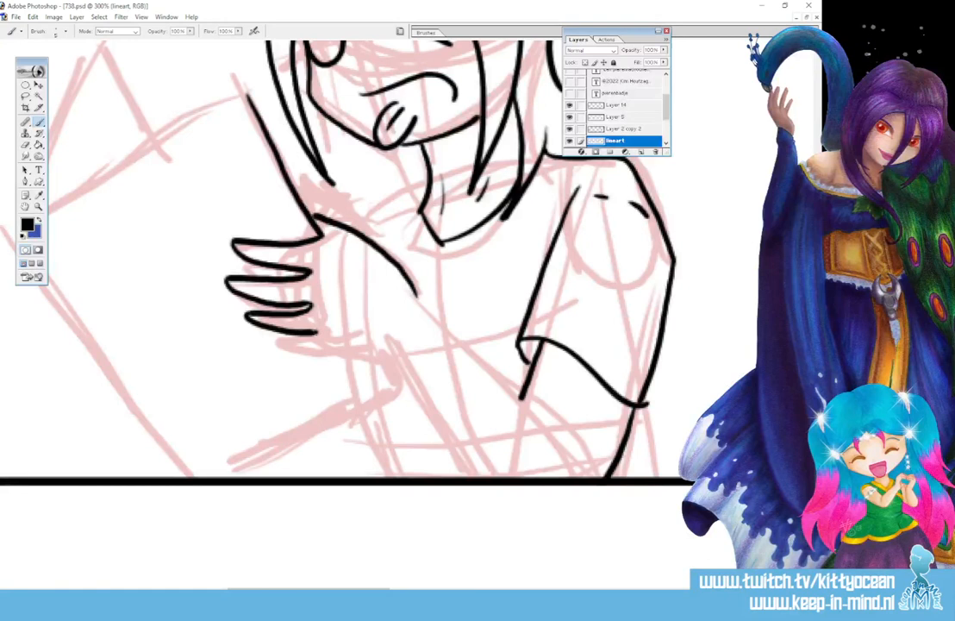
drag(317, 333, 280, 348)
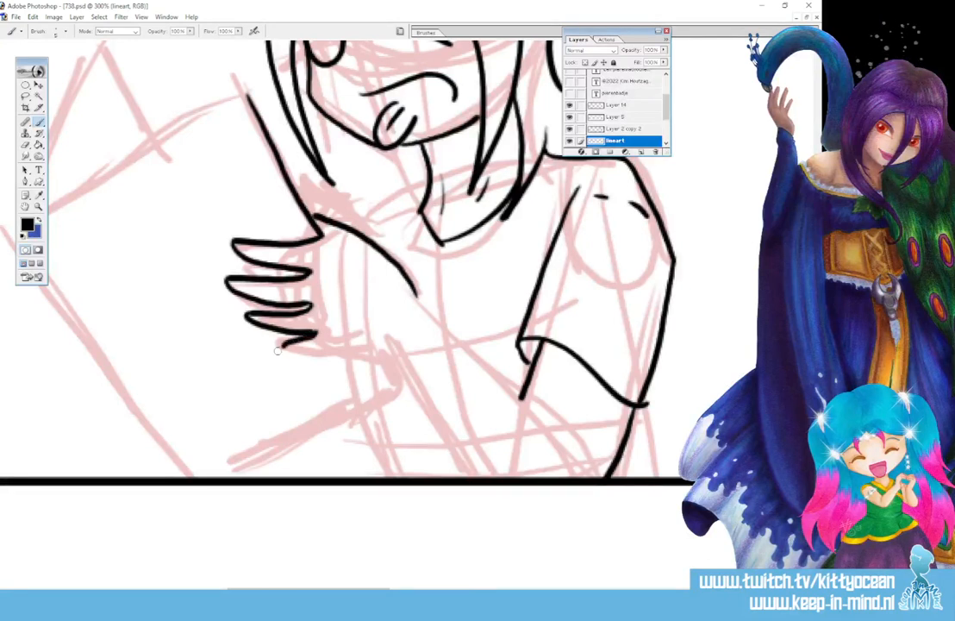
key(ctrl+z)
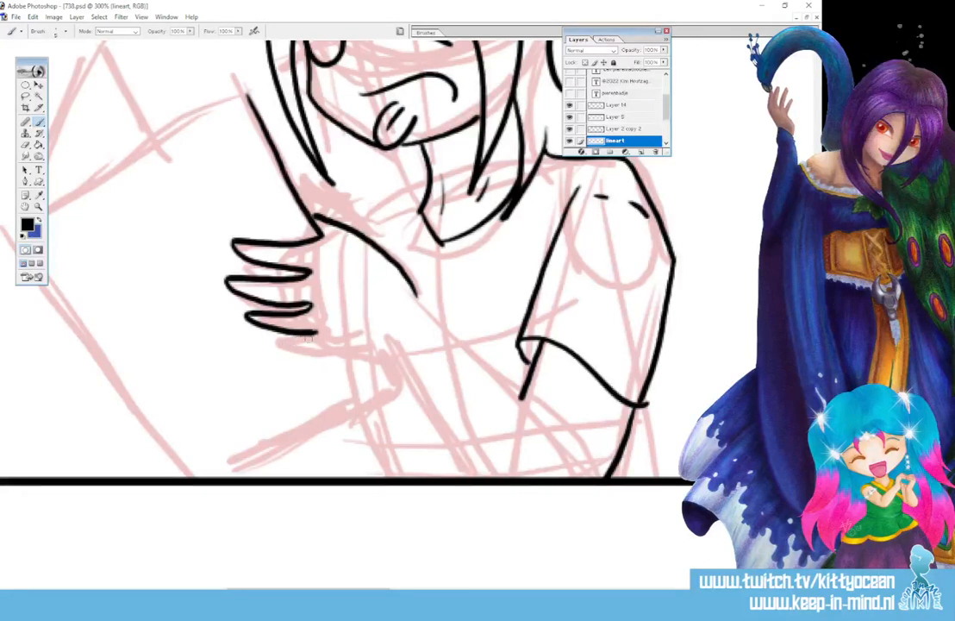
mouse_move(315, 332)
mouse_down()
mouse_move(269, 349)
mouse_move(329, 356)
mouse_move(383, 325)
mouse_move(372, 338)
mouse_move(502, 533)
mouse_up()
mouse_move(355, 249)
mouse_down()
mouse_move(454, 354)
mouse_move(546, 480)
mouse_up()
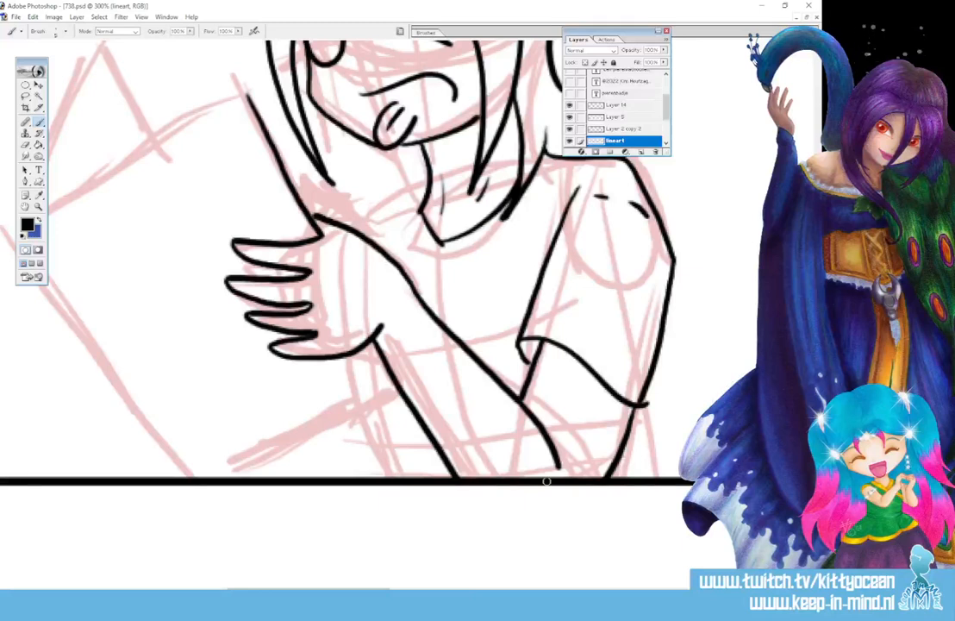
- Select the inked hand, squash it to about 92.7% height, and reconnect its outline to the wrist and paper edge
click(25, 97)
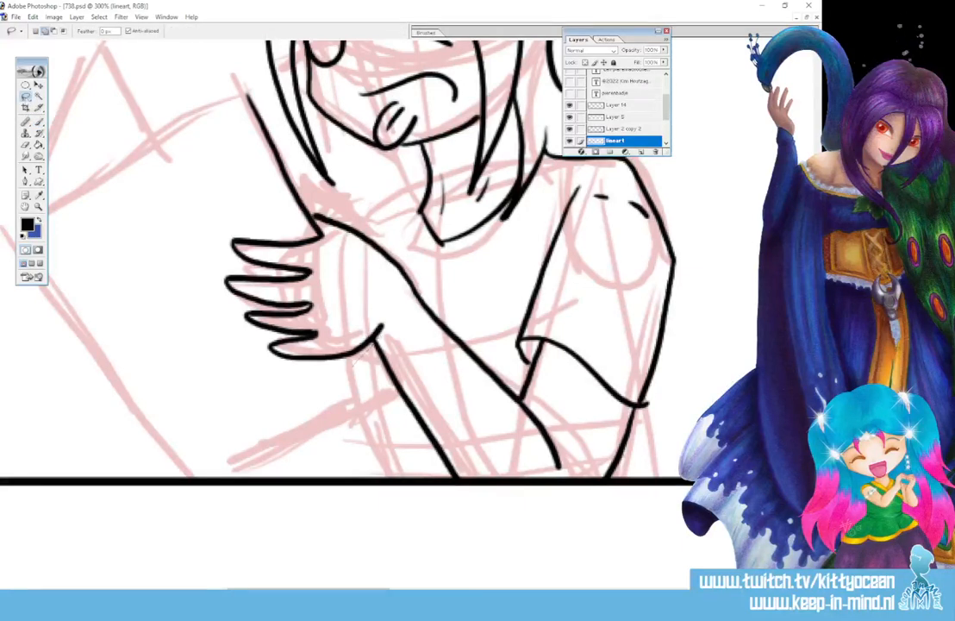
mouse_move(380, 336)
mouse_down()
mouse_move(407, 274)
mouse_move(332, 209)
mouse_move(293, 223)
mouse_move(235, 221)
mouse_move(308, 329)
mouse_up()
click(38, 84)
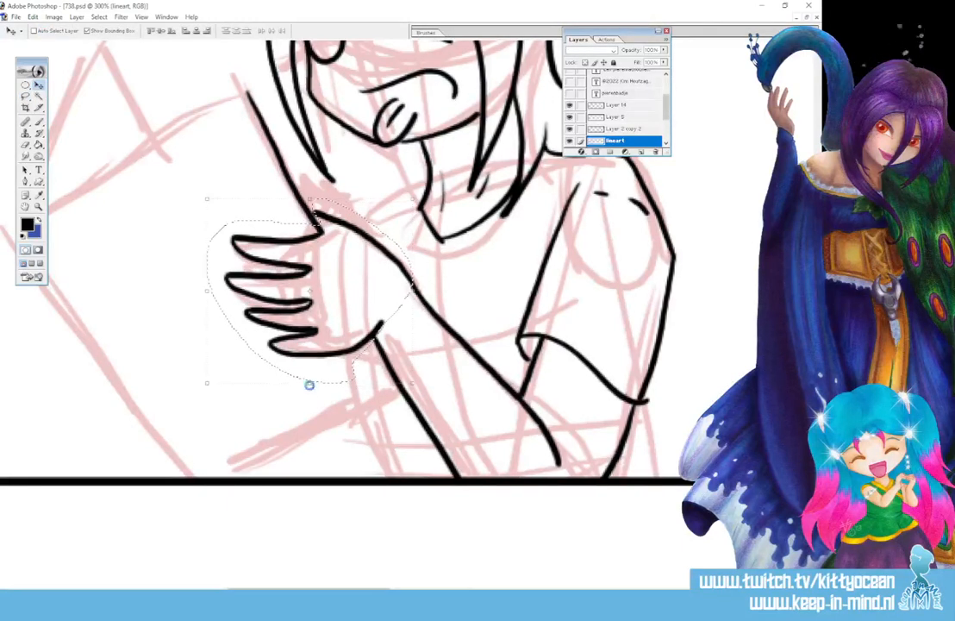
key(ctrl+z)
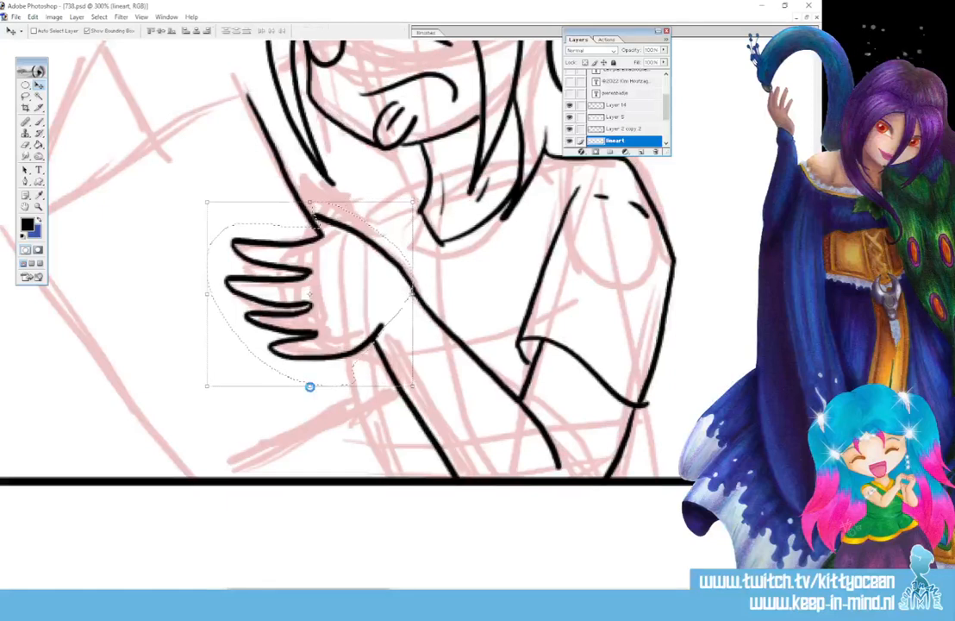
drag(310, 386, 310, 373)
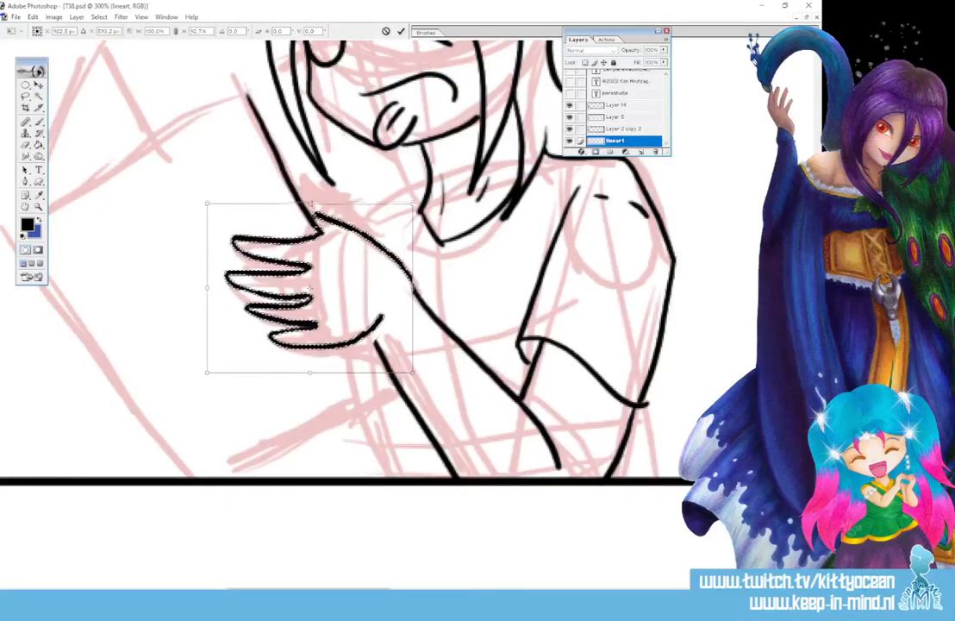
click(401, 31)
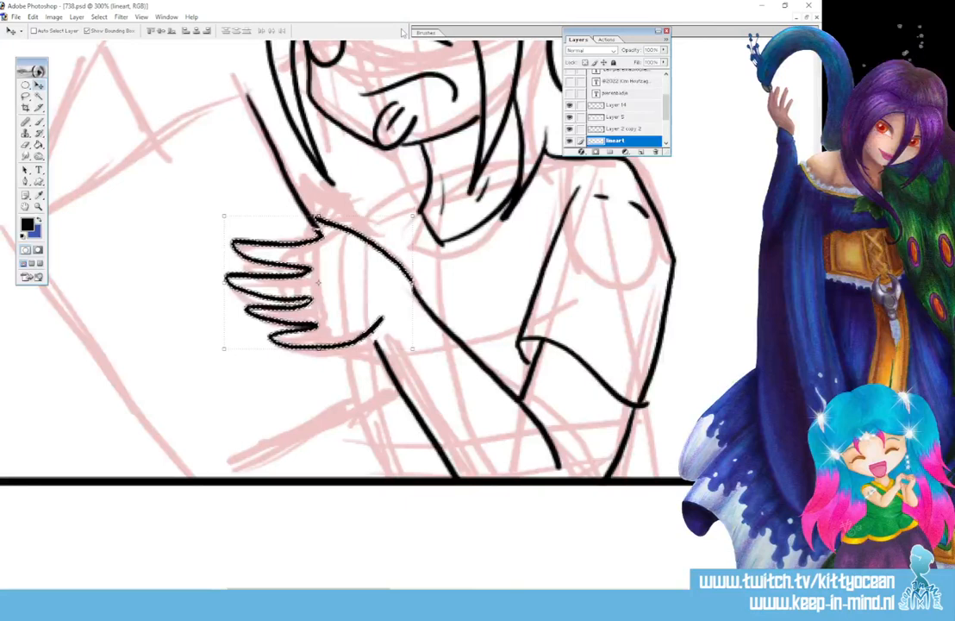
key(ctrl+d)
key(b)
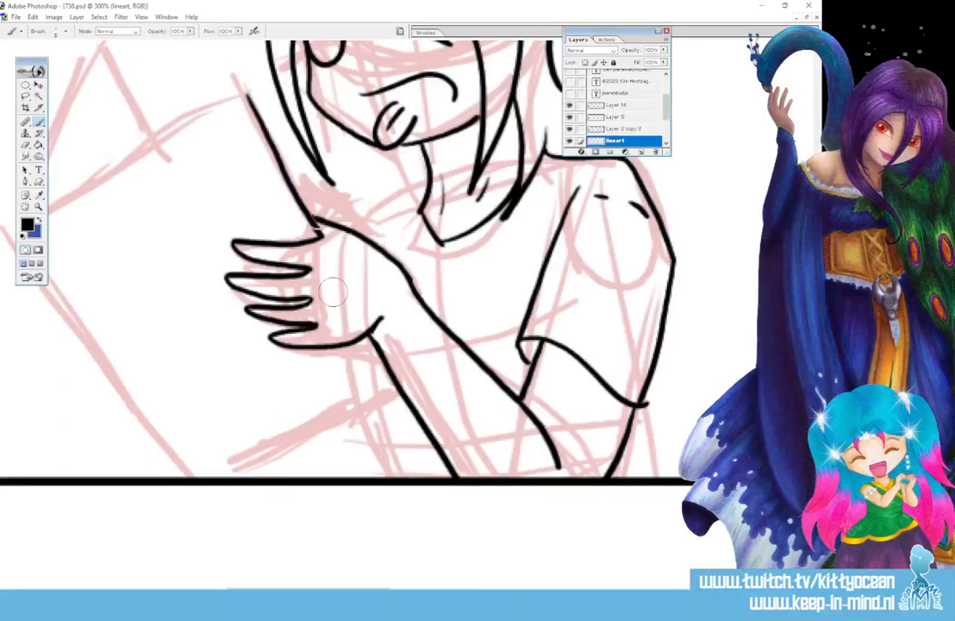
drag(313, 223, 320, 235)
- Ink the remaining edges of the tilted paper and the triangular corner of the second sheet behind its upper edge
drag(394, 388, 198, 495)
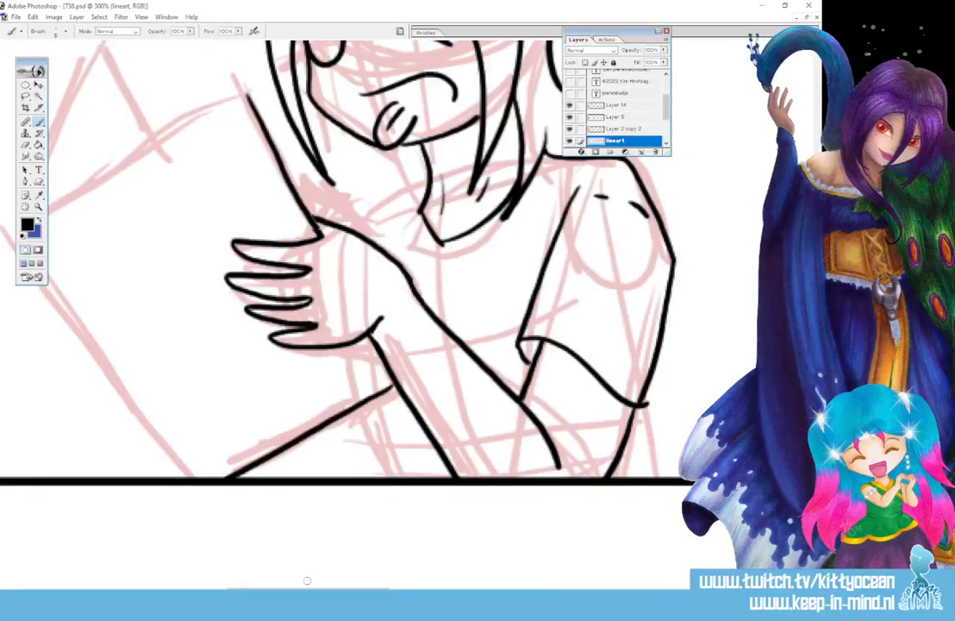
drag(308, 589, 271, 590)
mouse_move(432, 95)
mouse_down()
mouse_move(219, 223)
mouse_move(315, 394)
mouse_move(379, 477)
mouse_up()
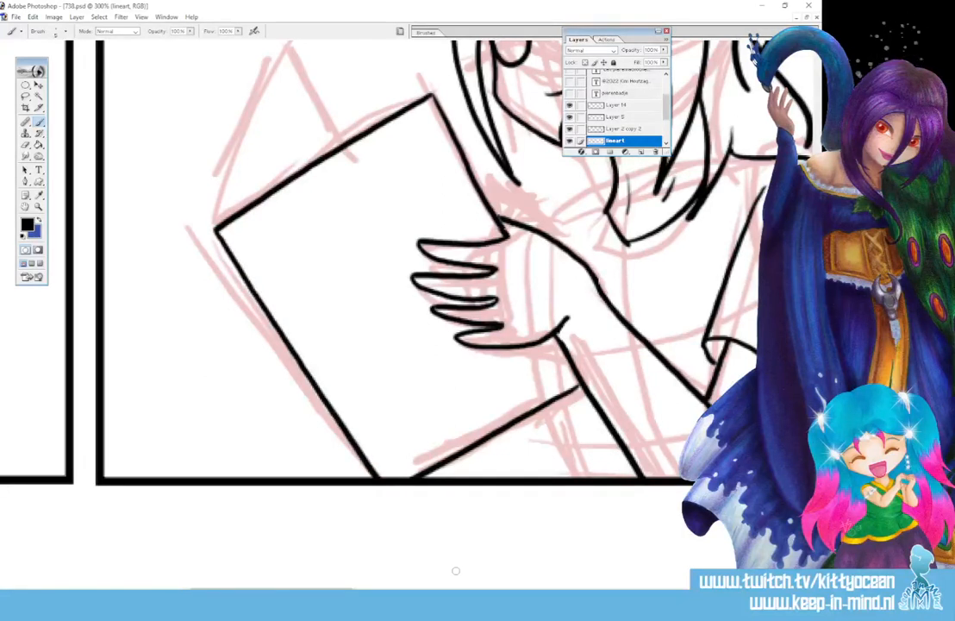
mouse_move(216, 227)
mouse_down()
mouse_move(295, 73)
mouse_move(344, 131)
mouse_up()
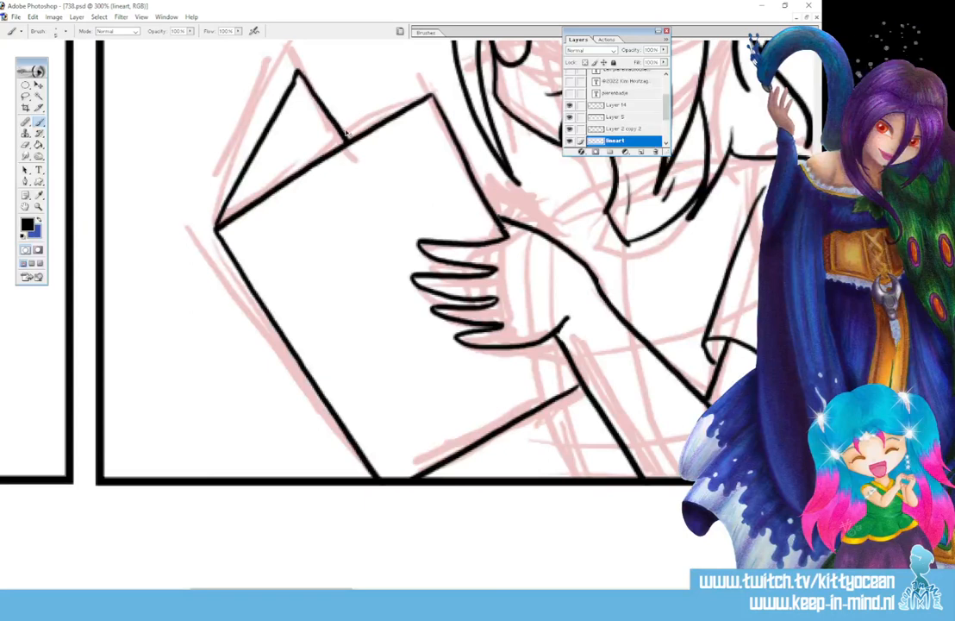
- Ink short fold lines at the near sleeve's shoulder seam and the curved far shoulder with its seam and folds above the hand
scroll(345, 131, right, 5)
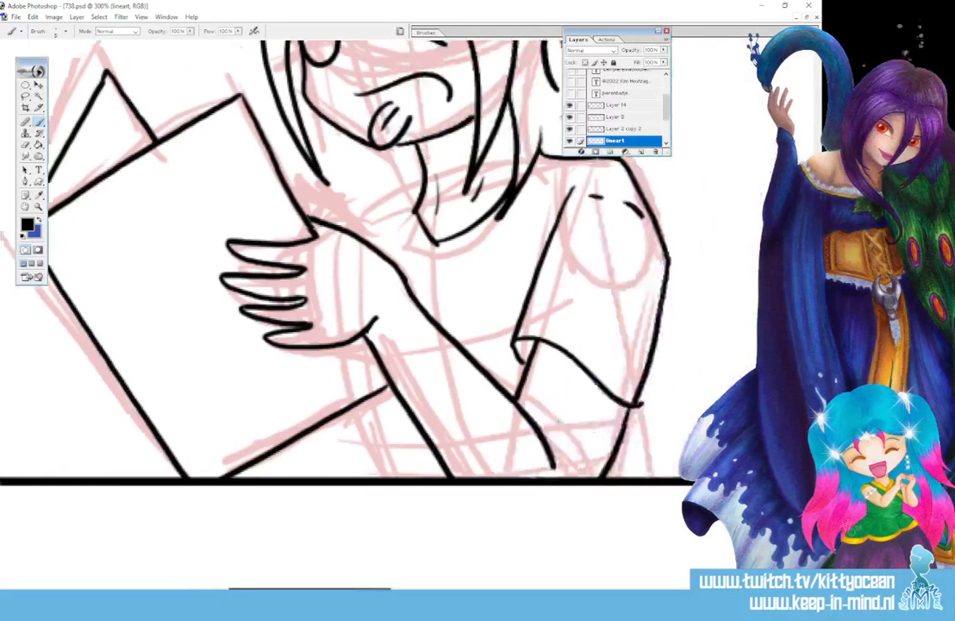
drag(331, 182, 288, 235)
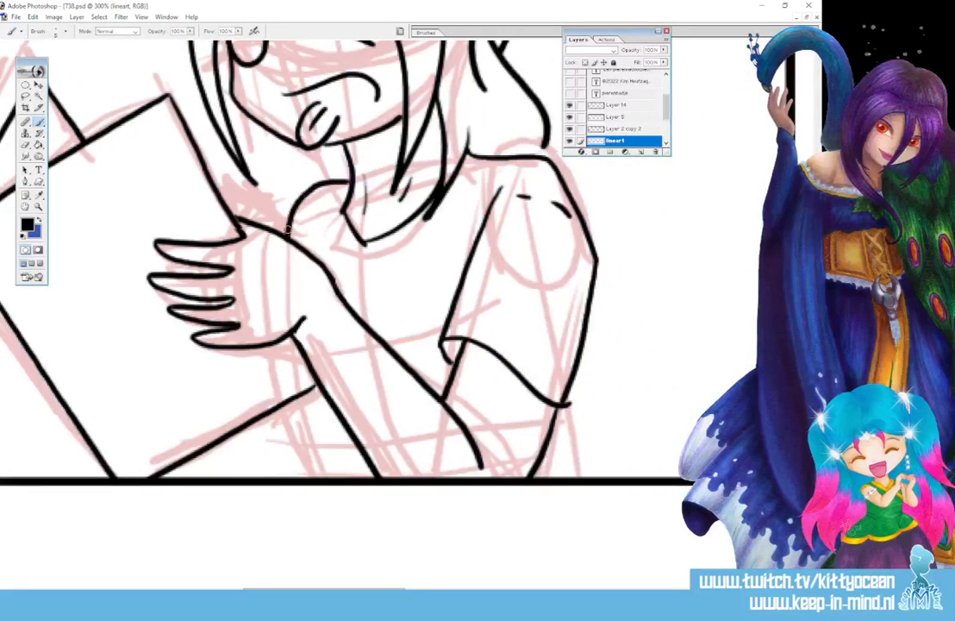
key(ctrl+z)
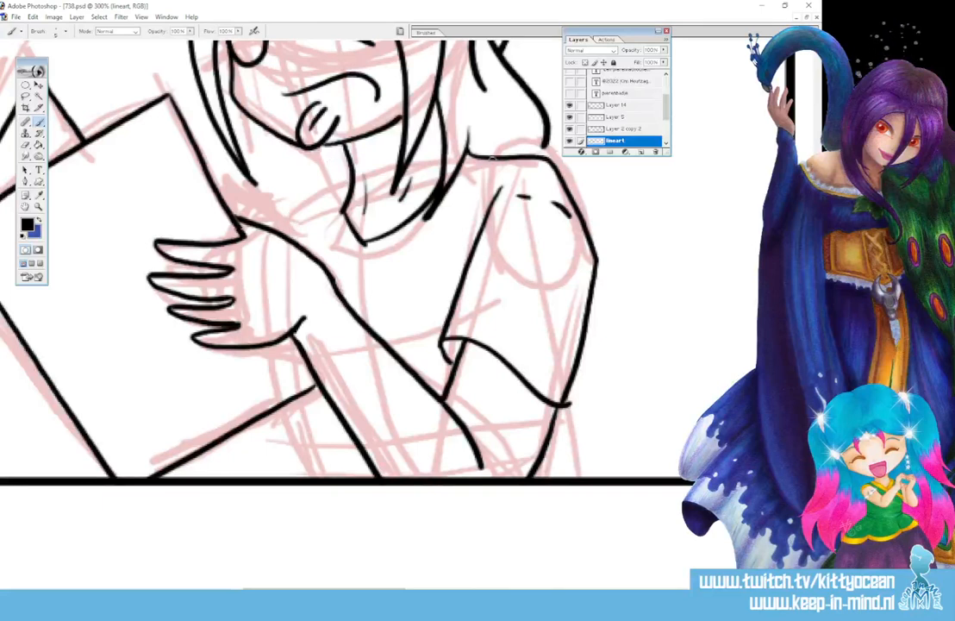
mouse_move(488, 205)
mouse_down()
mouse_move(500, 156)
mouse_move(476, 181)
mouse_up()
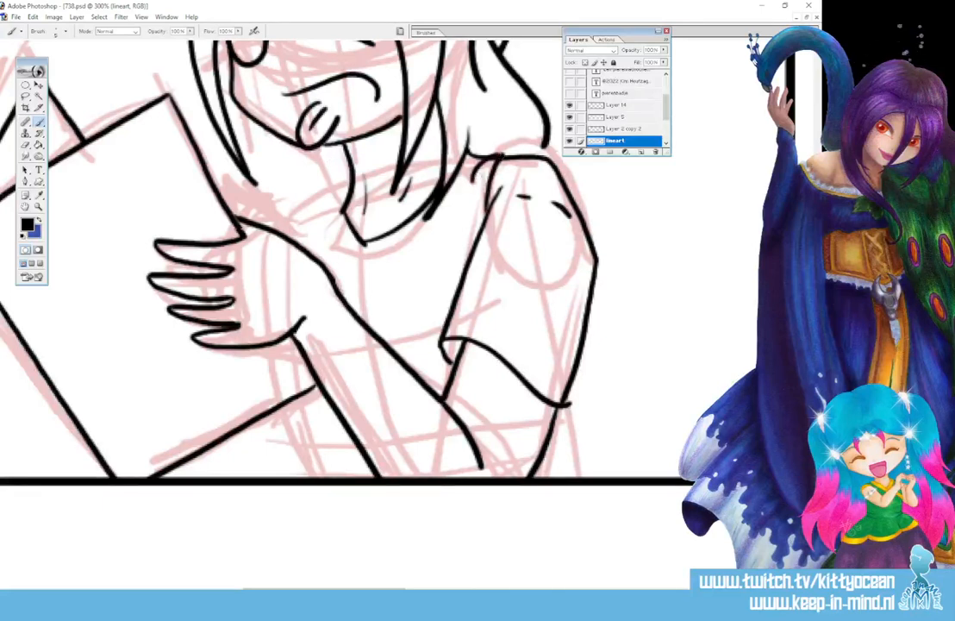
drag(501, 145, 504, 150)
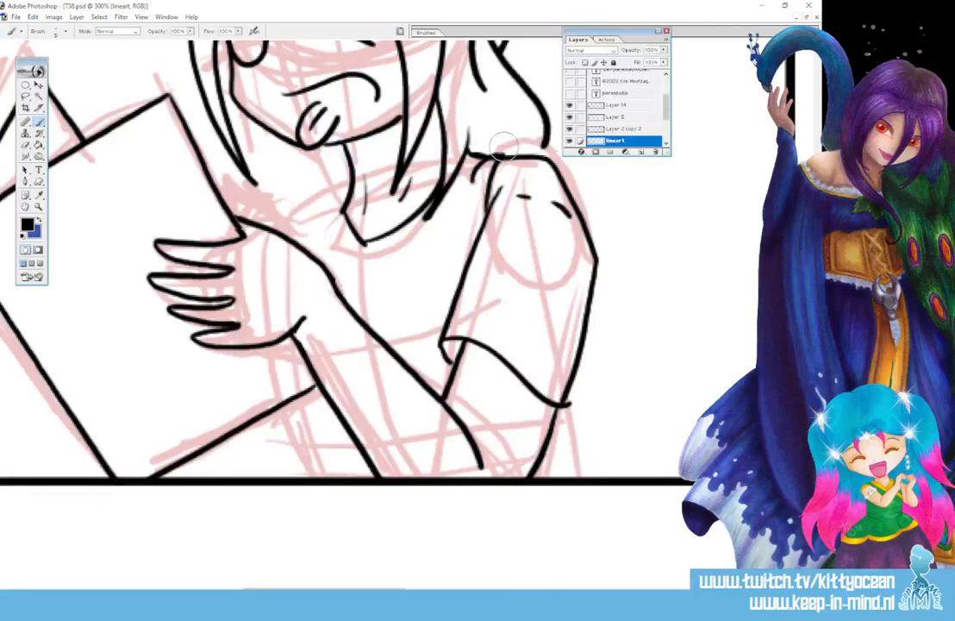
mouse_move(347, 187)
mouse_down()
mouse_move(318, 214)
mouse_move(298, 209)
mouse_move(288, 231)
mouse_up()
drag(304, 191, 263, 219)
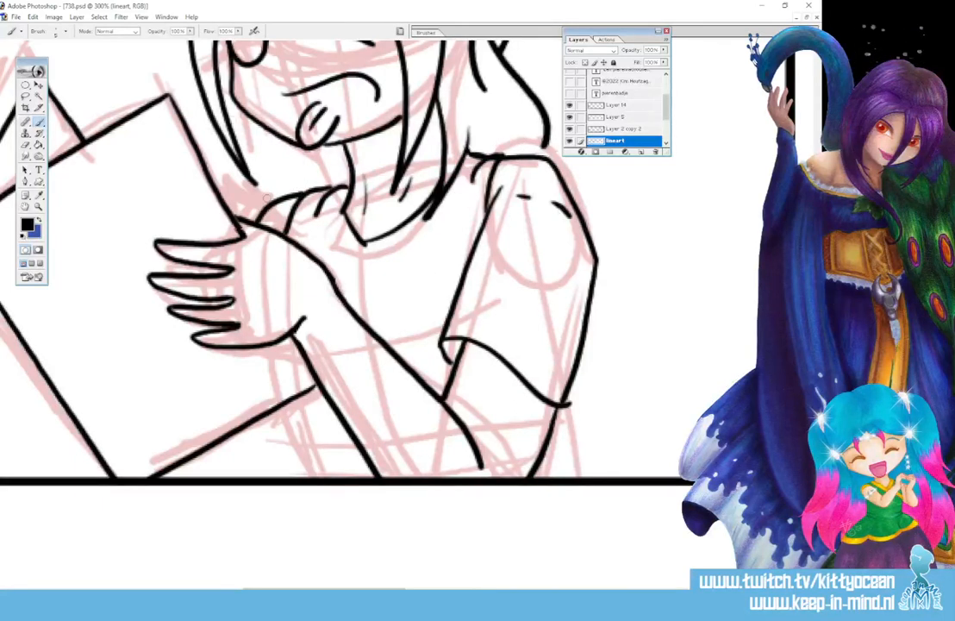
- Ink the pointed hair strands behind the far side lock and a round badge with a spiral on the chest above the forearm
mouse_move(199, 81)
mouse_down()
mouse_move(263, 193)
mouse_move(261, 158)
mouse_up()
drag(262, 158, 293, 195)
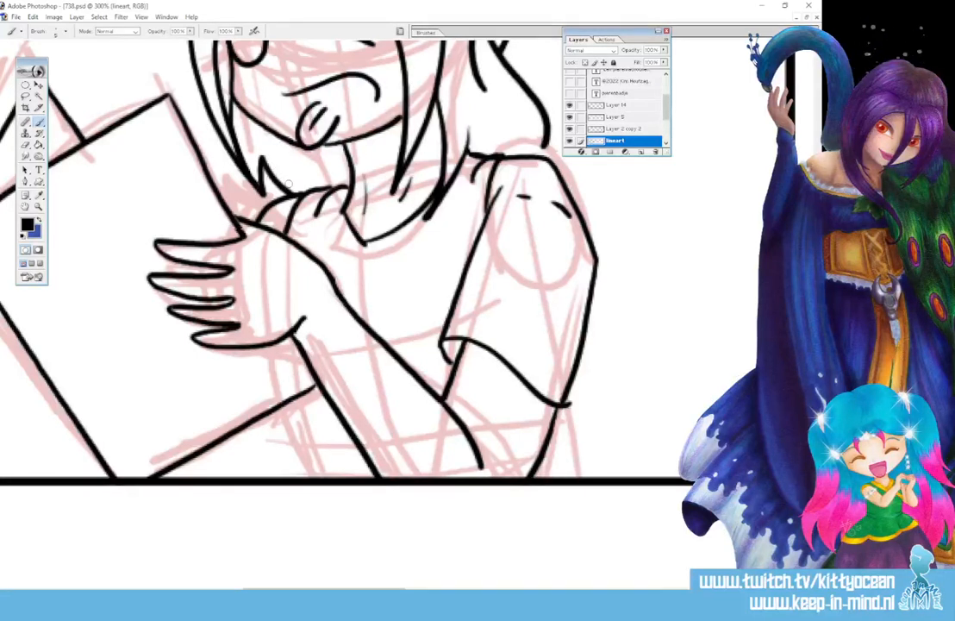
mouse_move(343, 300)
mouse_down()
mouse_move(388, 320)
mouse_move(385, 332)
mouse_up()
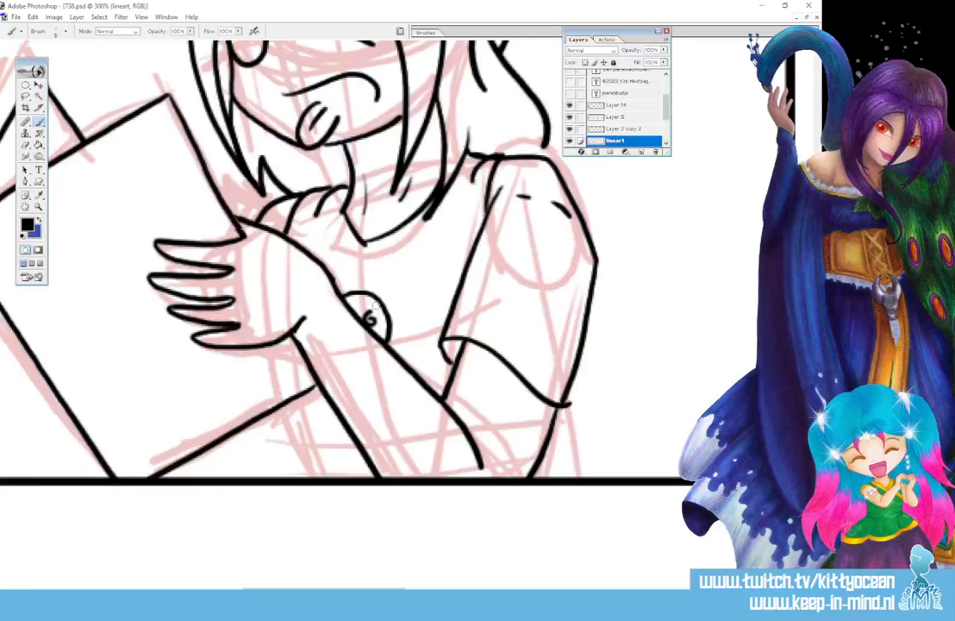
- Ink the far side of the torso with fold lines below the paper, and a curved outline protruding under the paper's lower edge
scroll(345, 259, down, 1)
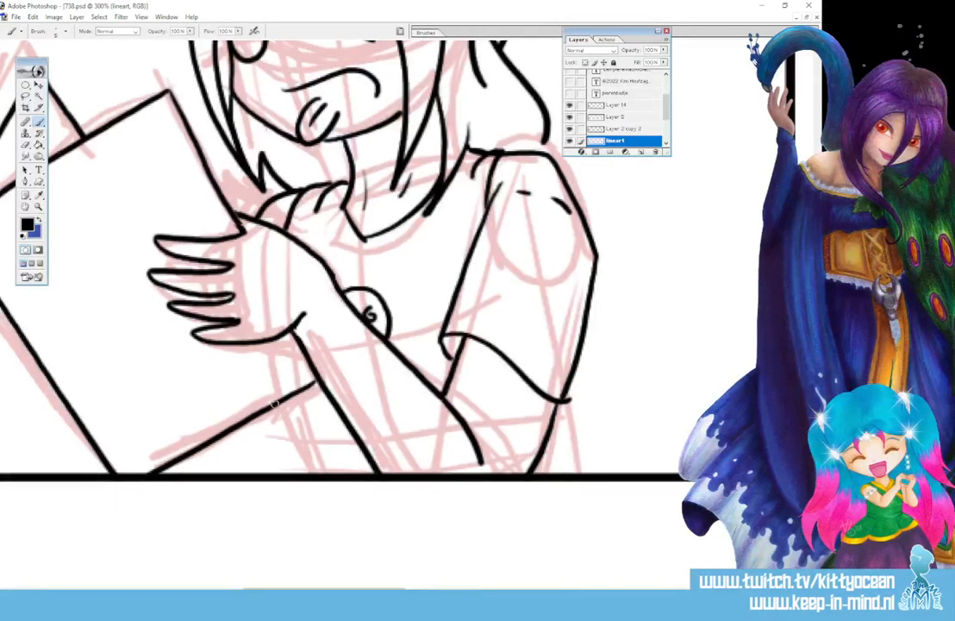
mouse_move(275, 407)
mouse_down()
mouse_move(274, 443)
mouse_move(325, 476)
mouse_move(321, 449)
mouse_move(370, 473)
mouse_up()
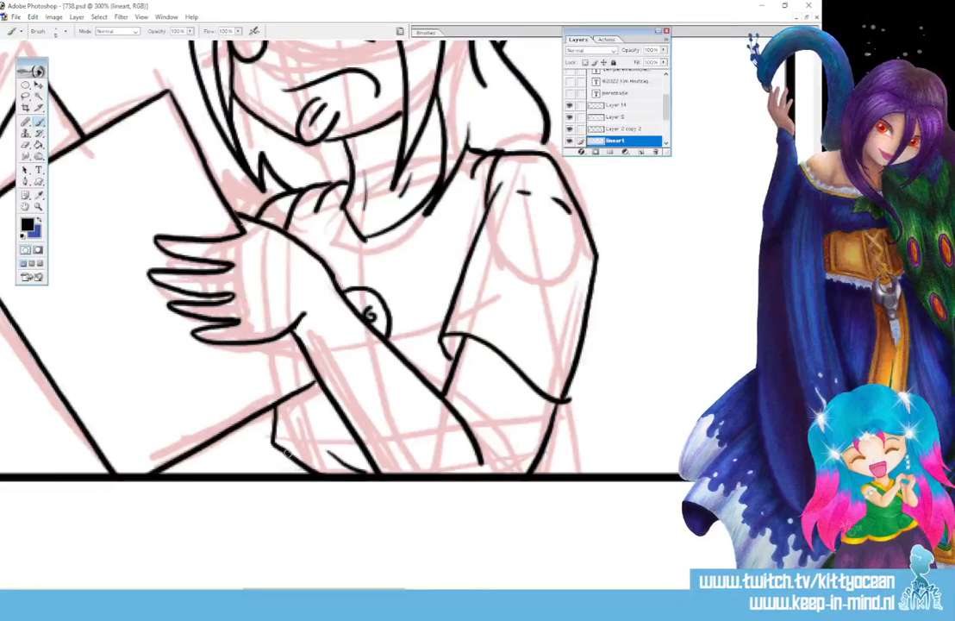
drag(286, 454, 294, 474)
mouse_move(258, 420)
mouse_down()
mouse_move(229, 461)
mouse_move(191, 458)
mouse_move(234, 460)
mouse_up()
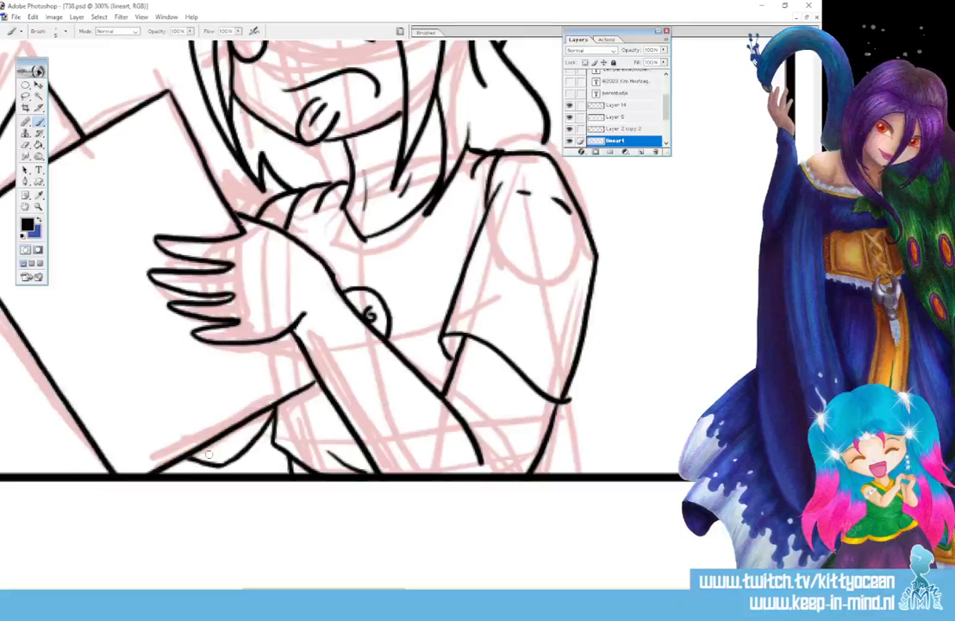
- Ink two narrow oval eyes, short arched eyebrows and small dots on the lower face of the next sketched figure to the right
drag(324, 593, 501, 593)
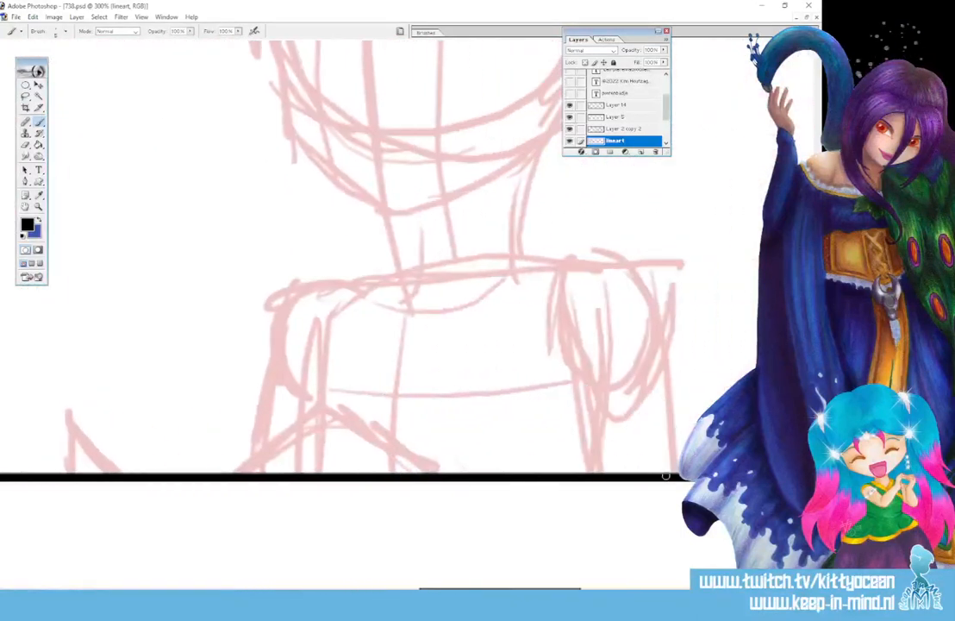
scroll(577, 412, up, 5)
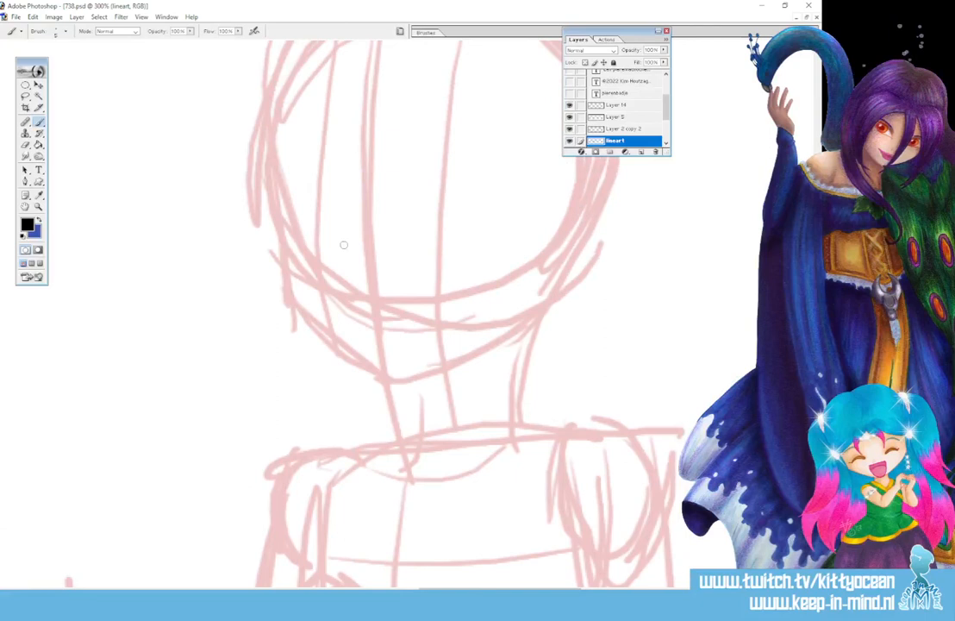
mouse_move(323, 235)
mouse_down()
mouse_move(318, 263)
mouse_move(317, 218)
mouse_up()
key(ctrl+z)
drag(438, 225, 439, 228)
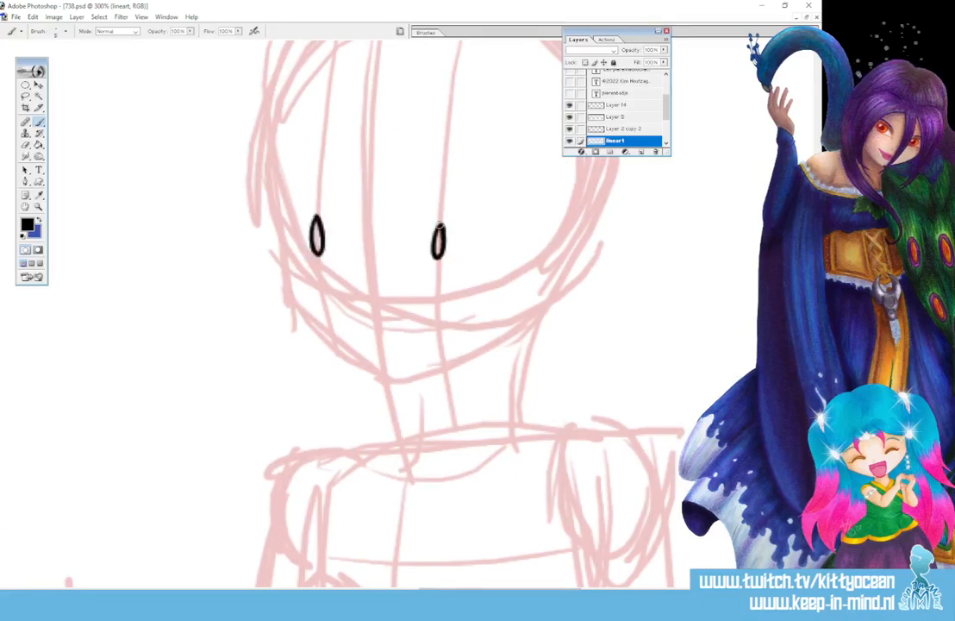
drag(430, 174, 468, 173)
drag(303, 179, 331, 176)
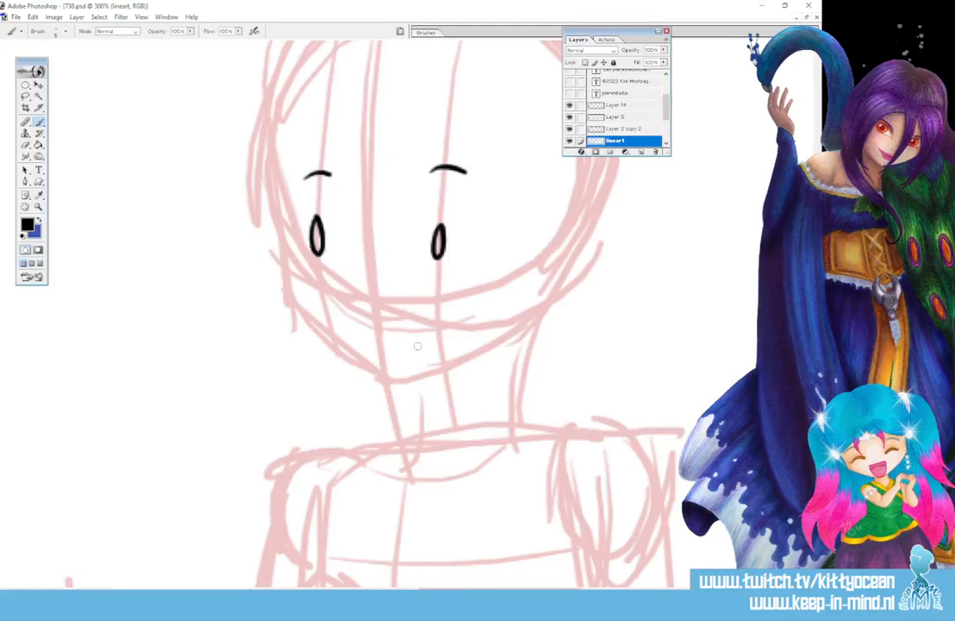
drag(371, 305, 377, 314)
- Ink the forked fringe tuft in the middle of the forehead as two curved locks ending in points between the eyes
drag(363, 119, 370, 211)
mouse_move(367, 211)
mouse_down()
mouse_move(379, 158)
mouse_move(396, 222)
mouse_up()
drag(403, 122, 398, 220)
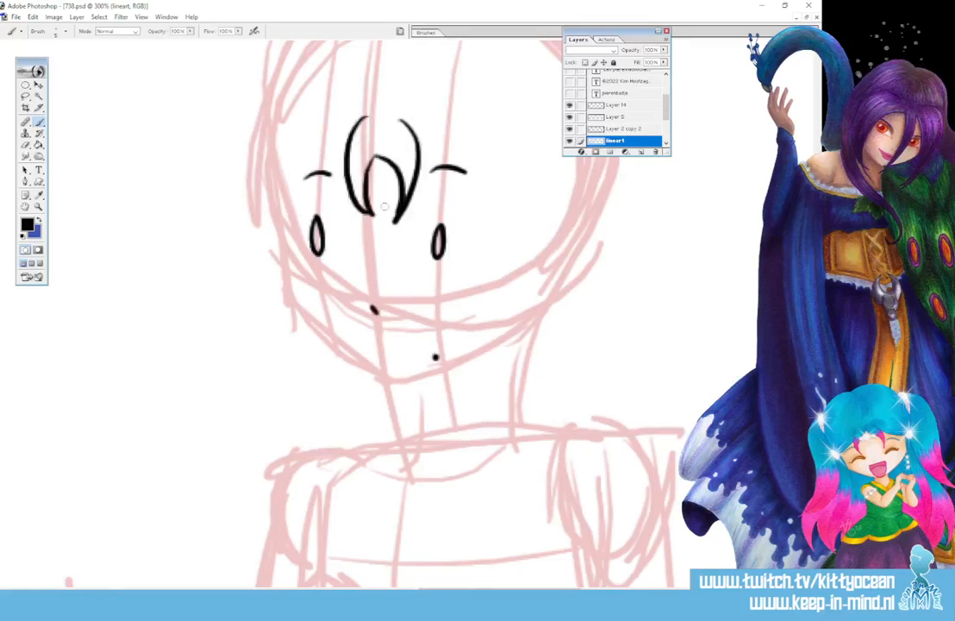
- Ink two long tapering side locks curving down from the fringe tuft on either side of the face to pointed ends near the shoulders
drag(400, 122, 457, 467)
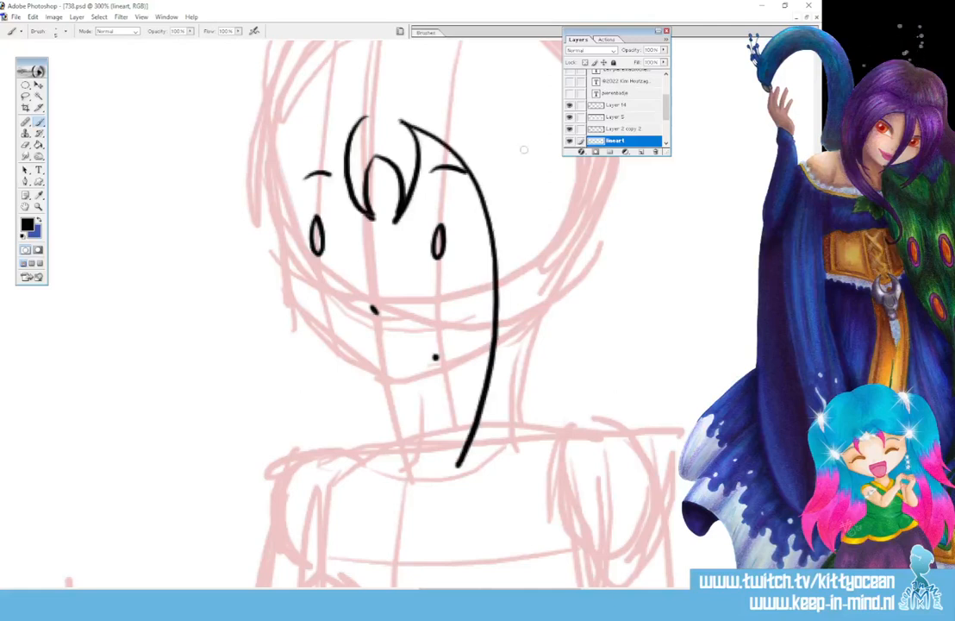
mouse_move(512, 95)
mouse_down()
mouse_move(542, 155)
mouse_move(503, 390)
mouse_move(456, 466)
mouse_up()
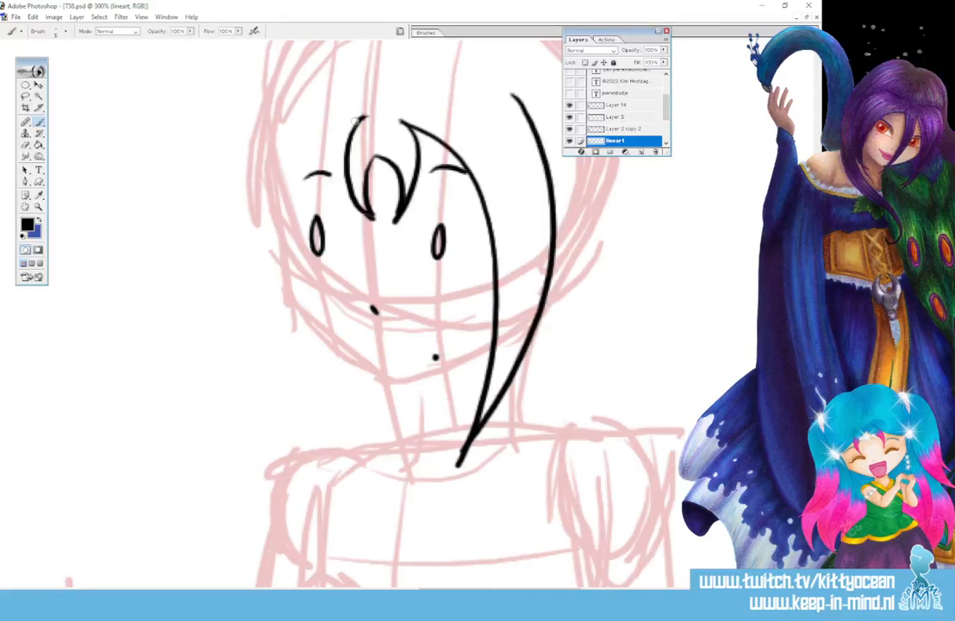
mouse_move(367, 115)
mouse_down()
mouse_move(264, 328)
mouse_move(290, 431)
mouse_up()
mouse_move(323, 87)
mouse_down()
mouse_move(237, 258)
mouse_move(290, 436)
mouse_up()
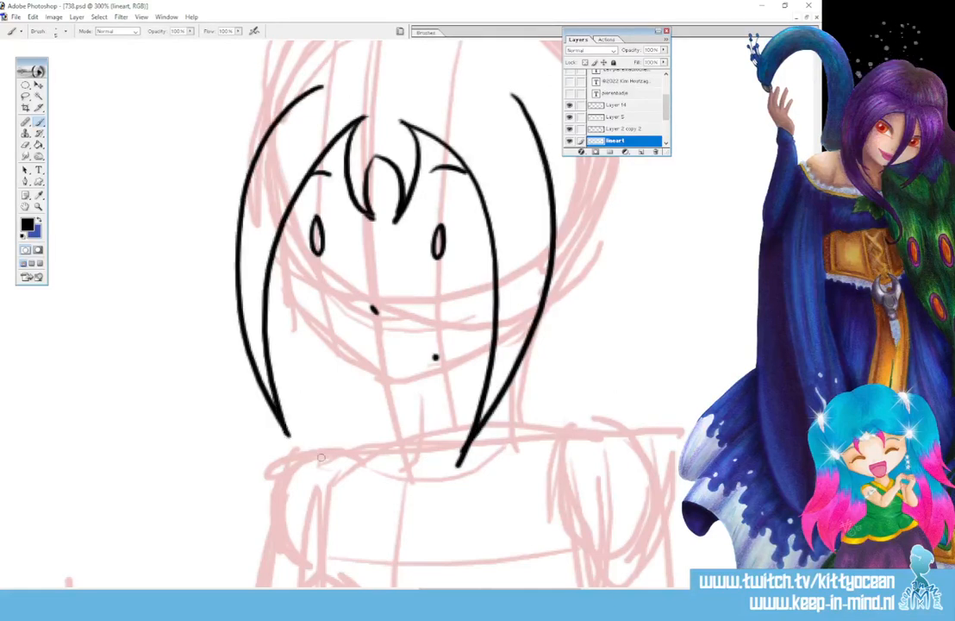
- Ink a short curved tuft with a pointed tip over the top of each side lock and erase the overlapping lock ends
scroll(396, 301, up, 3)
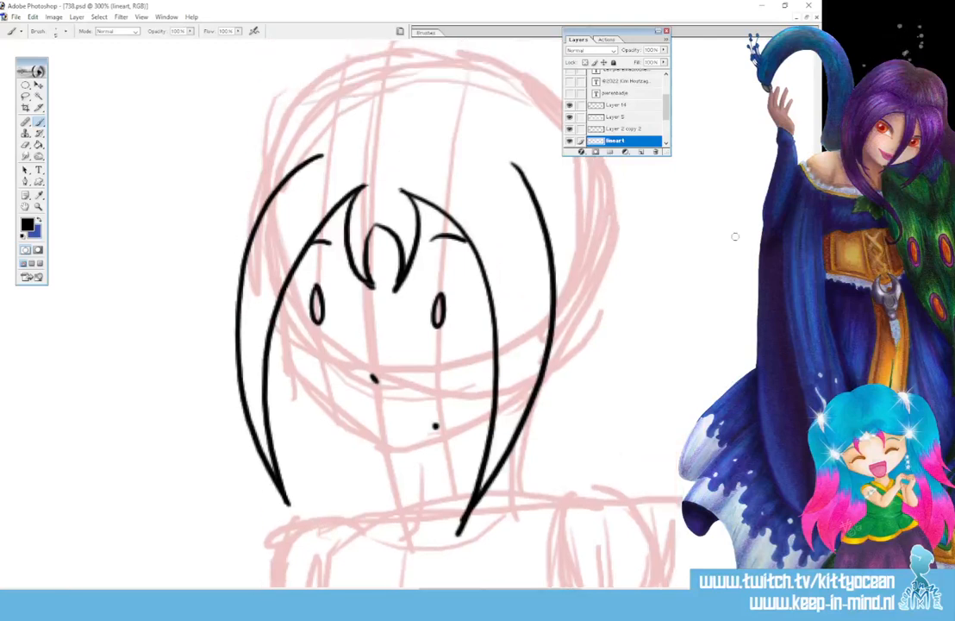
mouse_move(333, 154)
mouse_down()
mouse_move(309, 138)
mouse_move(259, 217)
mouse_up()
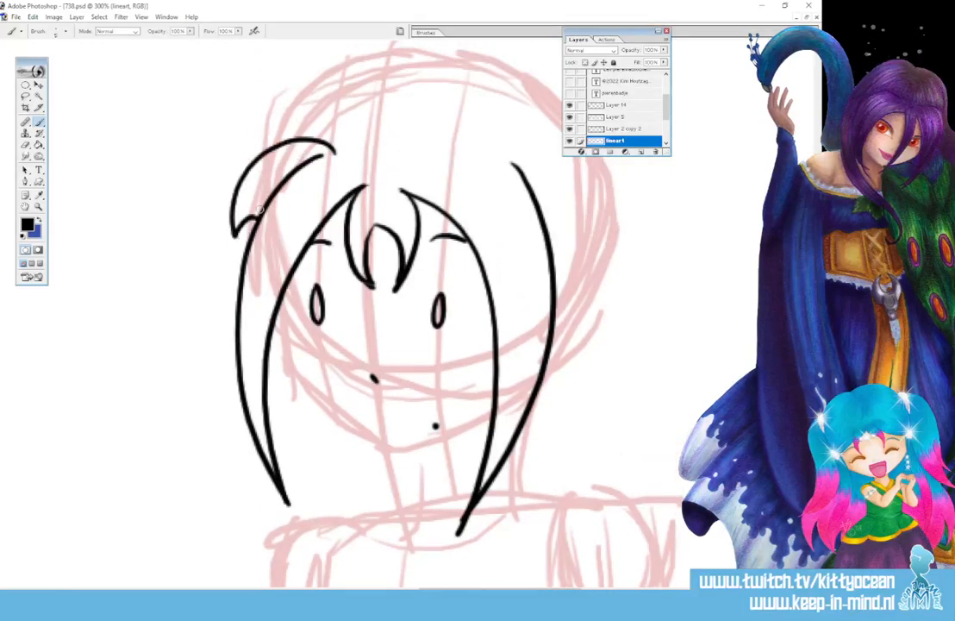
drag(302, 169, 318, 161)
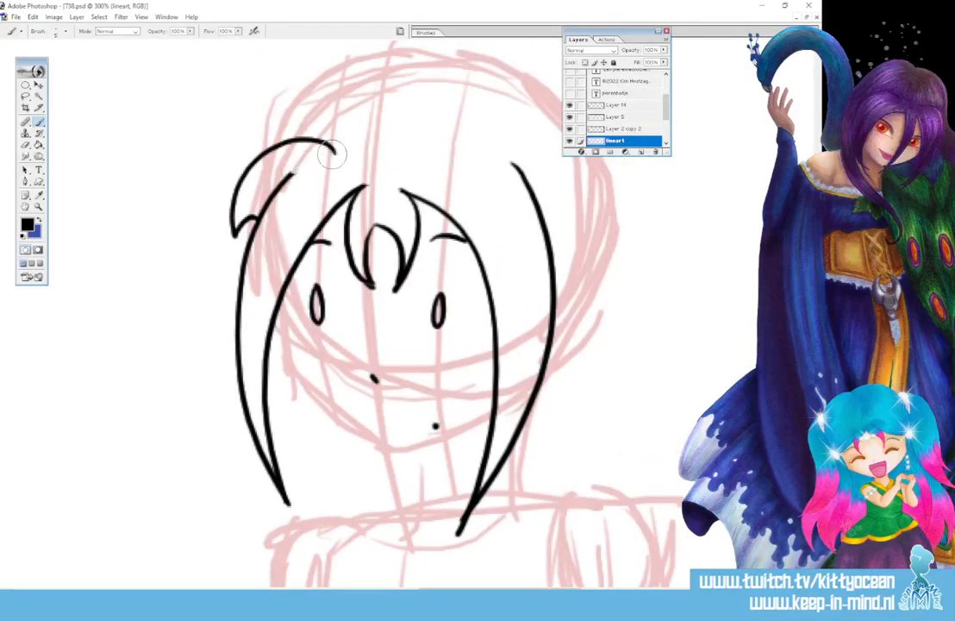
mouse_move(489, 171)
mouse_down()
mouse_move(528, 148)
mouse_move(562, 274)
mouse_up()
drag(573, 229, 551, 265)
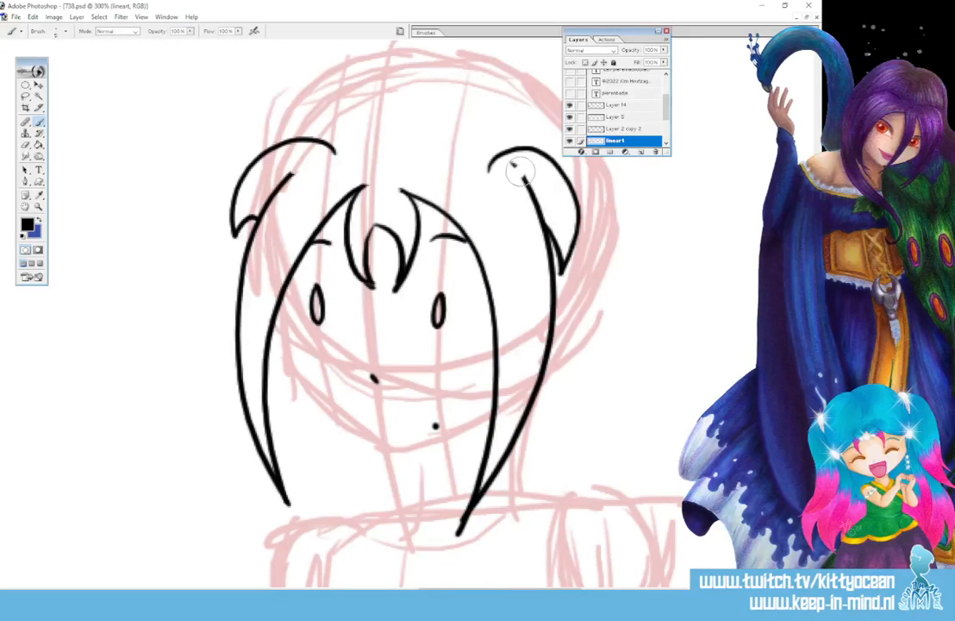
drag(511, 163, 517, 178)
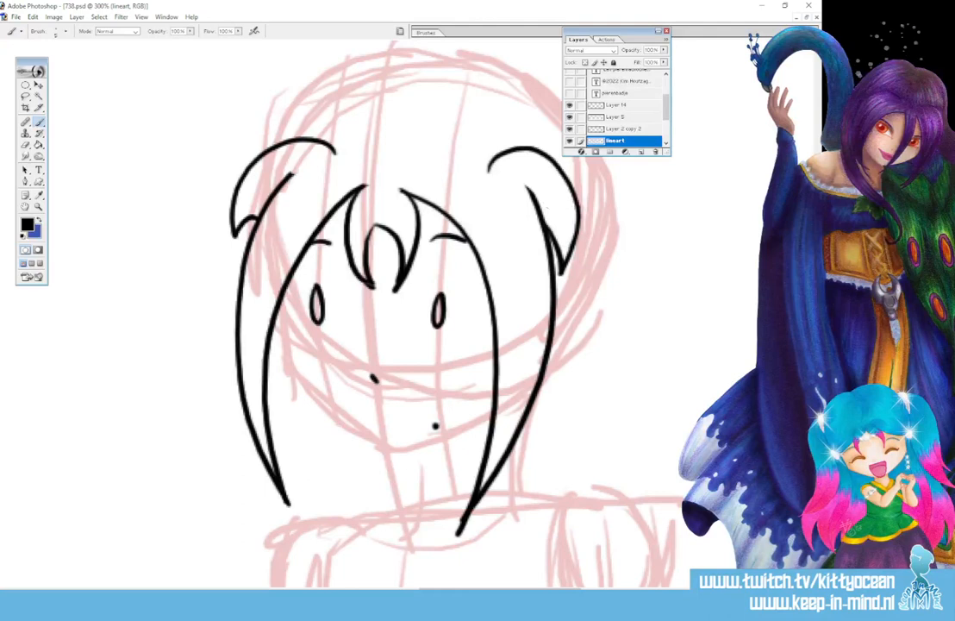
drag(337, 156, 326, 148)
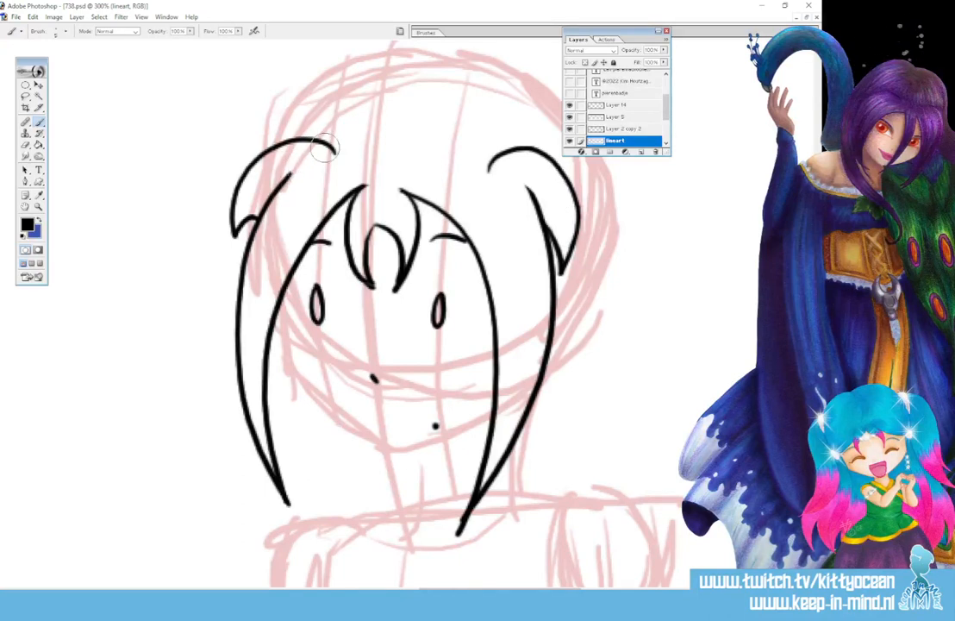
- Ink the rounded, pointed hair mass beside the near side lock and the overlapping arcs forming the crown of the head
drag(594, 31, 695, 33)
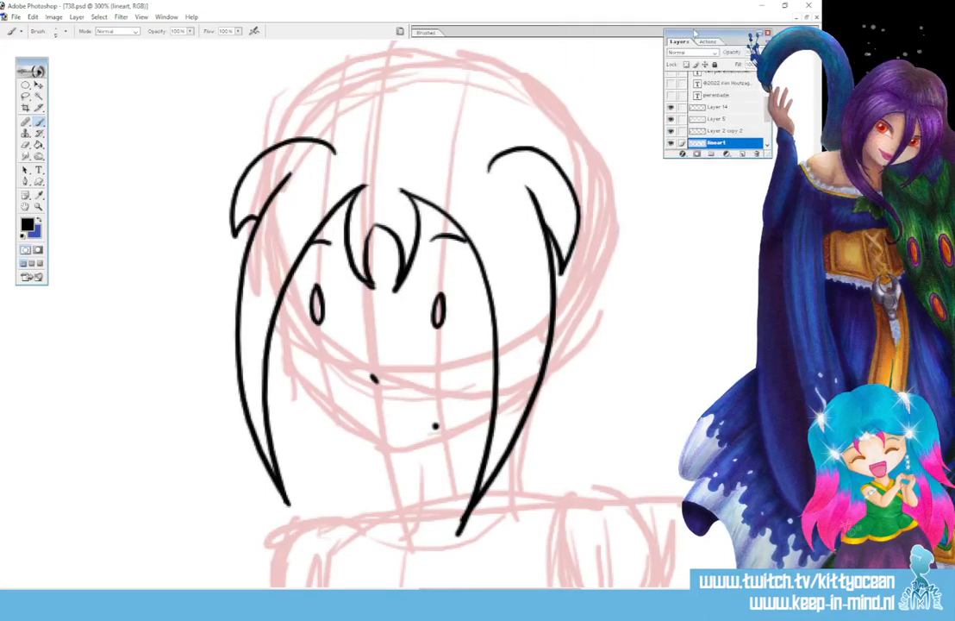
mouse_move(530, 134)
mouse_down()
mouse_move(552, 104)
mouse_move(640, 202)
mouse_move(535, 149)
mouse_up()
mouse_move(580, 212)
mouse_down()
mouse_move(614, 262)
mouse_move(612, 292)
mouse_up()
mouse_move(624, 207)
mouse_down()
mouse_move(611, 291)
mouse_move(619, 267)
mouse_up()
mouse_move(551, 100)
mouse_down()
mouse_move(507, 80)
mouse_move(411, 102)
mouse_up()
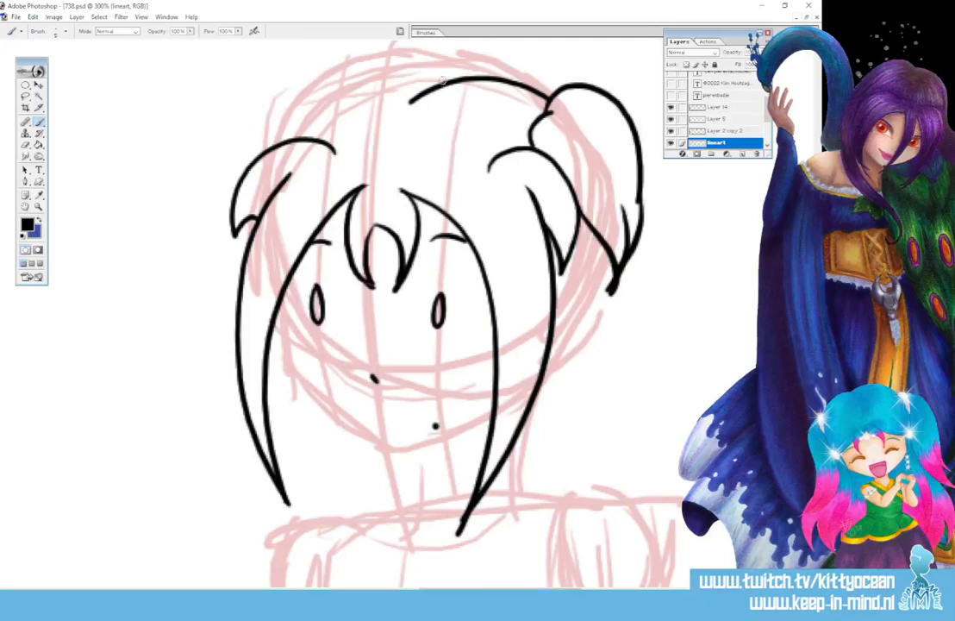
mouse_move(399, 69)
mouse_down()
mouse_move(327, 102)
mouse_move(302, 134)
mouse_up()
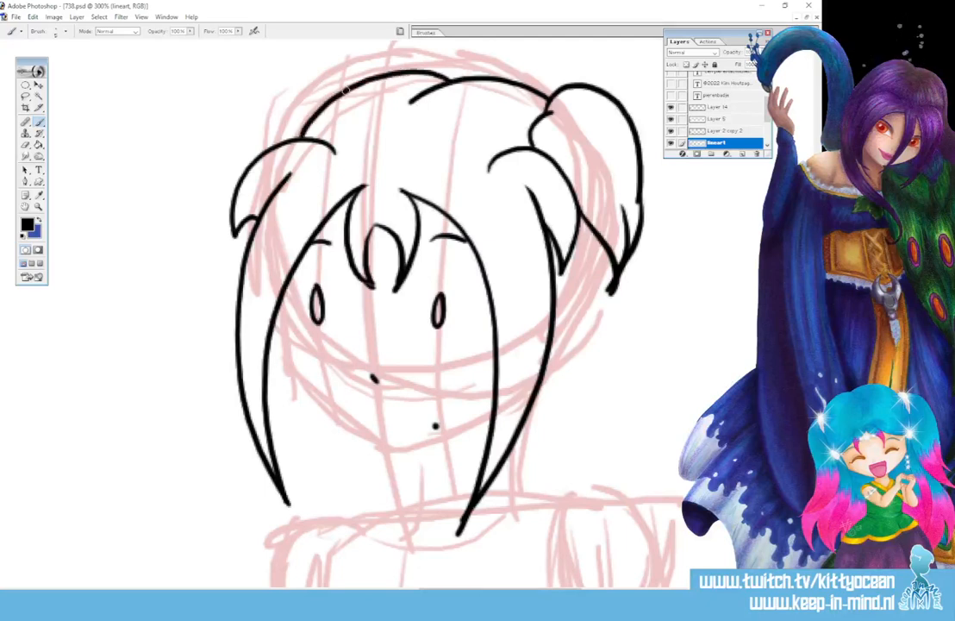
mouse_move(345, 89)
mouse_down()
mouse_move(293, 83)
mouse_move(250, 138)
mouse_move(266, 148)
mouse_up()
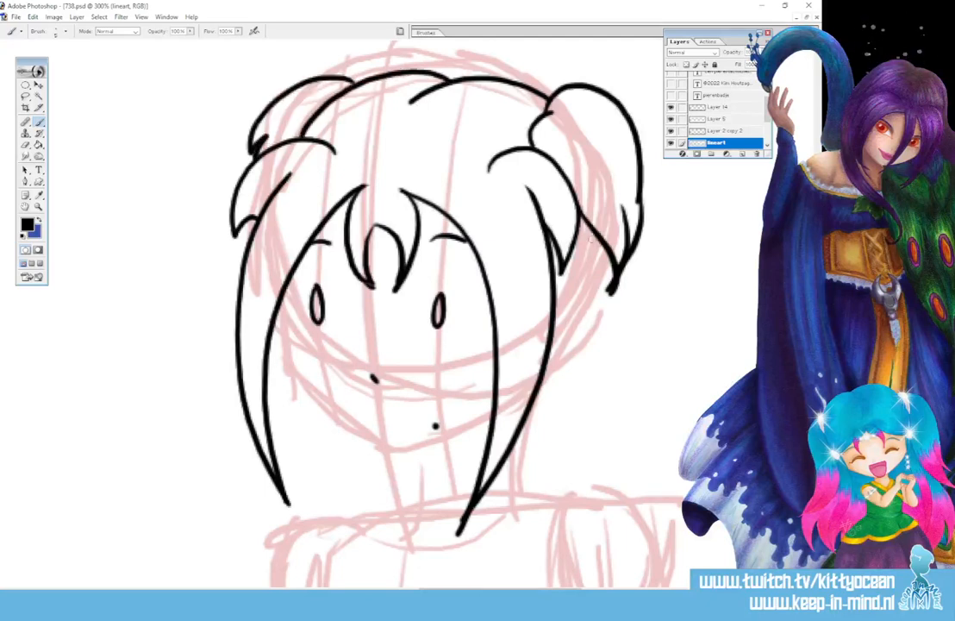
- Ink the long loose hair falling behind the near side lock to the shoulder, with pointed strand ends above the shoulder
drag(598, 237, 577, 370)
mouse_move(594, 262)
mouse_down()
mouse_move(604, 299)
mouse_move(598, 466)
mouse_up()
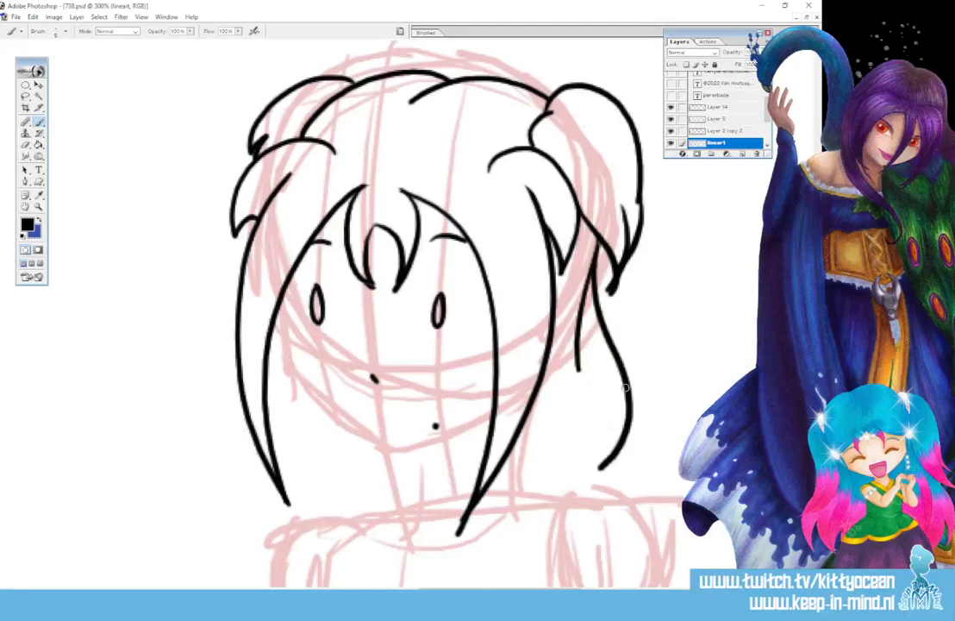
key(ctrl+z)
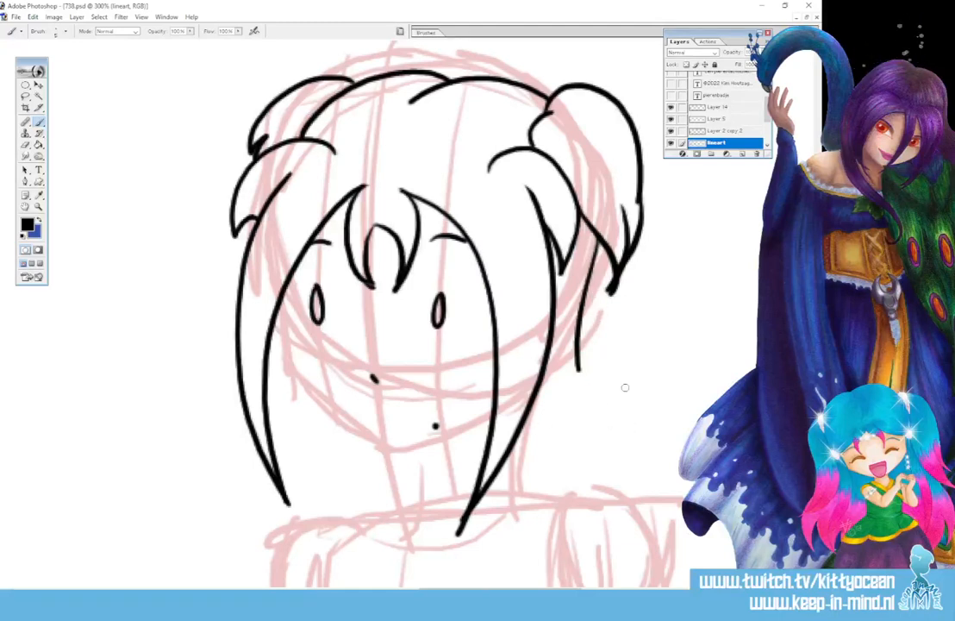
mouse_move(595, 250)
mouse_down()
mouse_move(589, 324)
mouse_move(661, 442)
mouse_move(662, 498)
mouse_up()
drag(571, 438, 496, 540)
drag(608, 467, 595, 497)
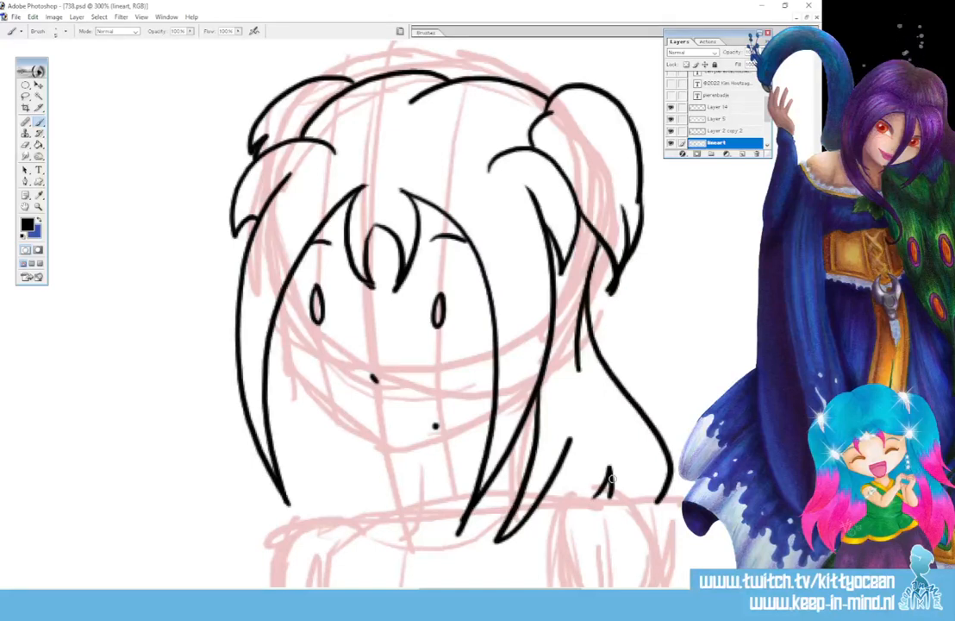
- Ink the jawline between the side locks, the front of the neck and a V-shaped neckline below it
mouse_move(287, 300)
mouse_down()
mouse_move(293, 367)
mouse_move(390, 446)
mouse_move(494, 411)
mouse_up()
scroll(493, 396, down, 4)
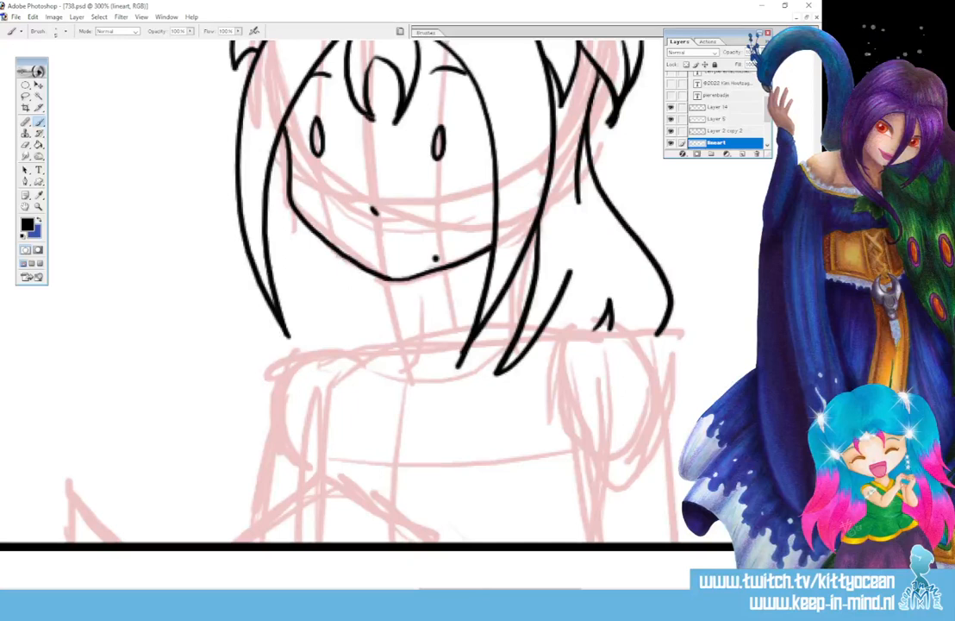
mouse_move(415, 275)
mouse_down()
mouse_move(403, 339)
mouse_move(421, 363)
mouse_move(457, 360)
mouse_up()
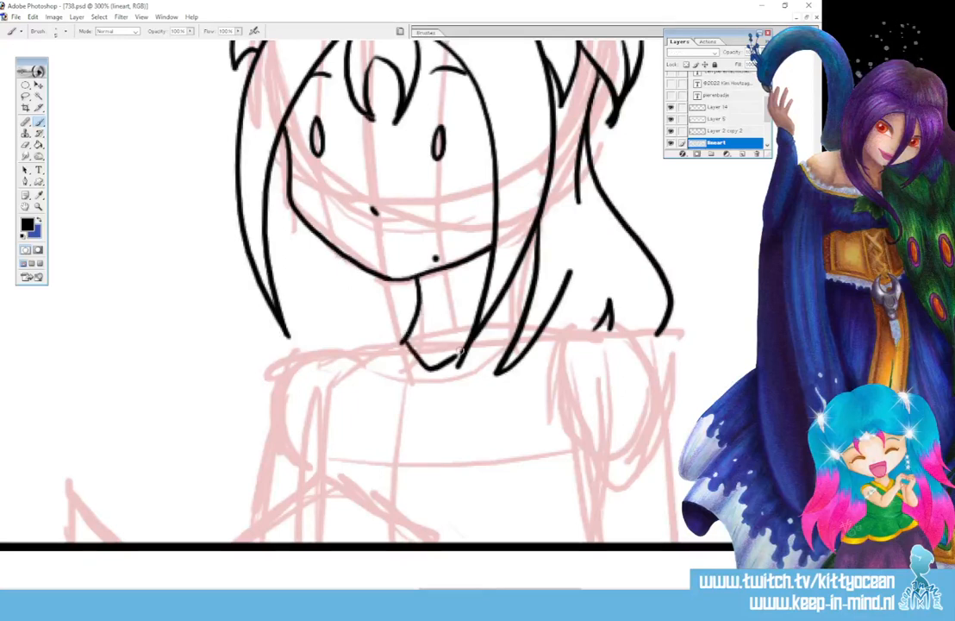
key(ctrl+z)
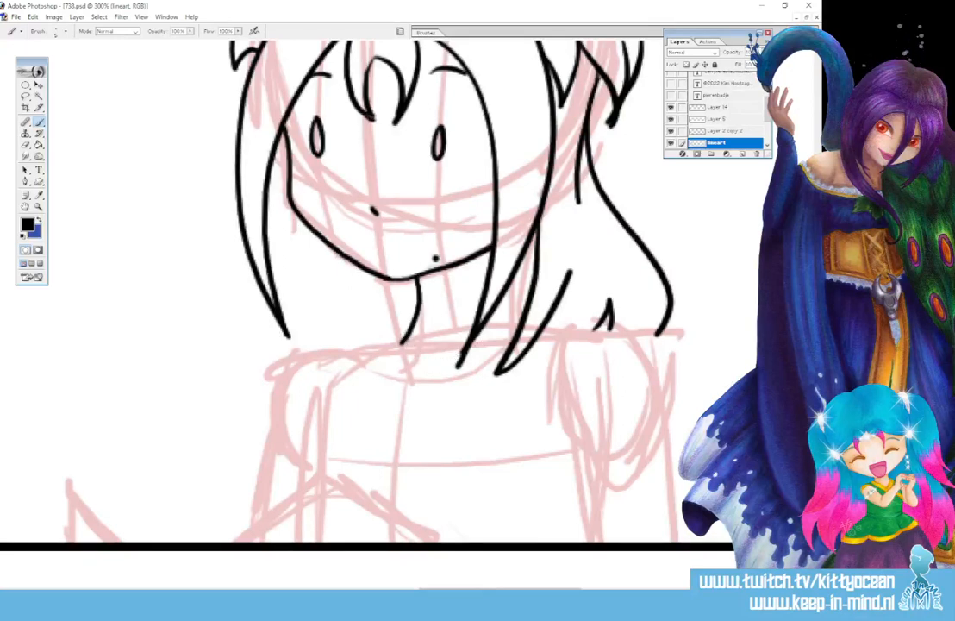
mouse_move(401, 342)
mouse_down()
mouse_move(451, 385)
mouse_move(507, 352)
mouse_up()
- Ink a thin tendon line on the neck and fine strand lines between the near side lock and the hair behind it
drag(438, 316, 430, 358)
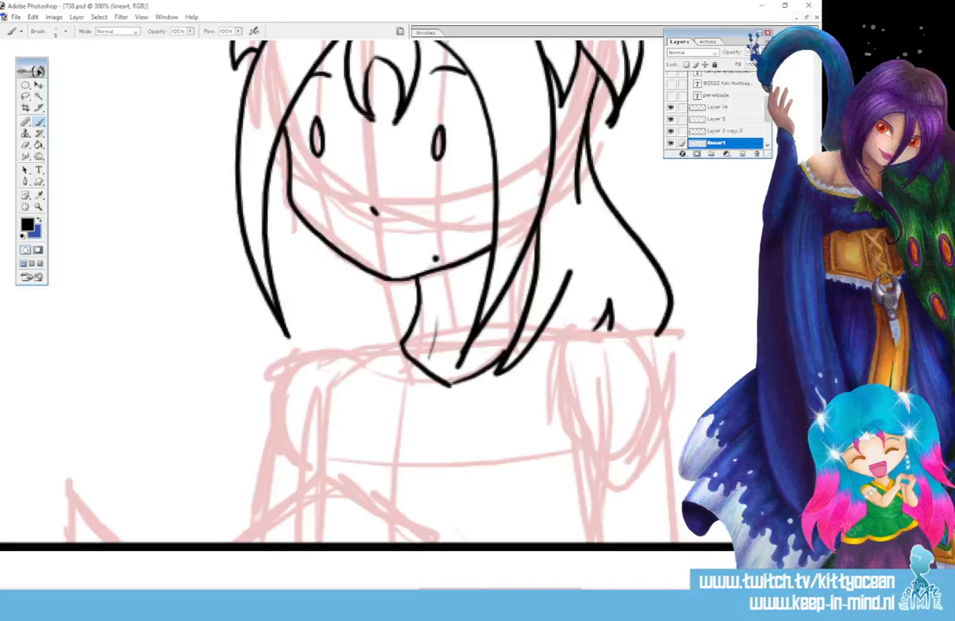
drag(501, 323, 471, 369)
mouse_move(538, 229)
mouse_down()
mouse_move(514, 319)
mouse_move(460, 370)
mouse_up()
drag(437, 315, 431, 362)
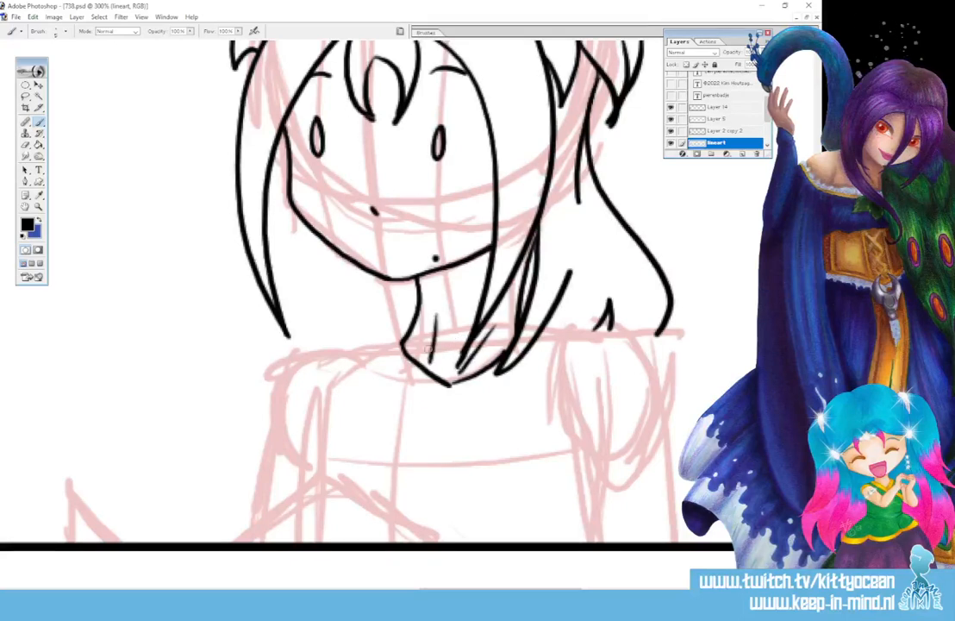
- Ink the near shoulder and sleeve down to its hem, with short fold lines and an armhole seam beneath the hair
mouse_move(548, 321)
mouse_down()
mouse_move(552, 346)
mouse_move(566, 341)
mouse_up()
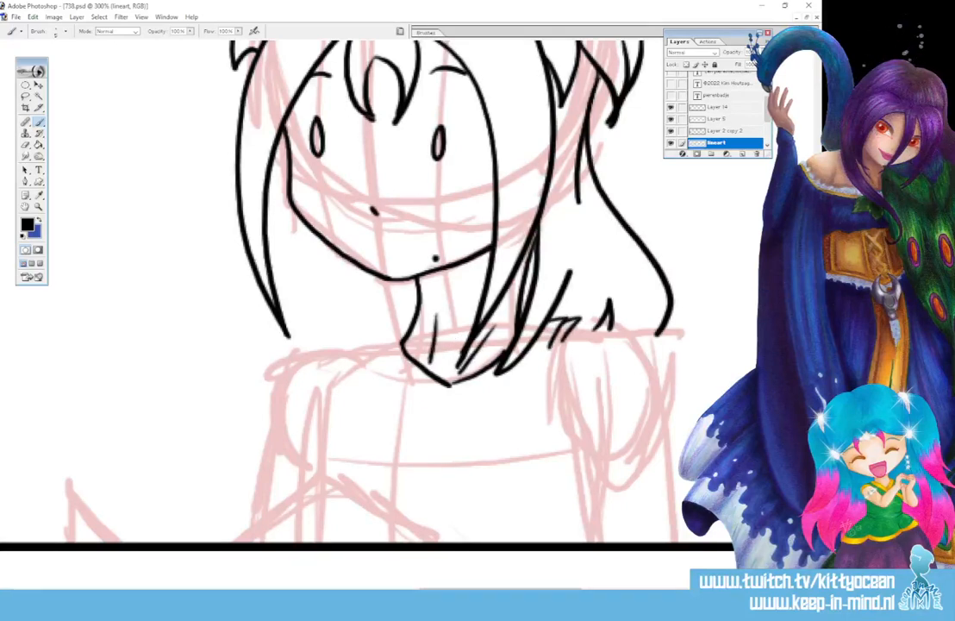
scroll(561, 336, down, 3)
mouse_move(569, 251)
mouse_down()
mouse_move(623, 262)
mouse_move(662, 329)
mouse_move(690, 431)
mouse_up()
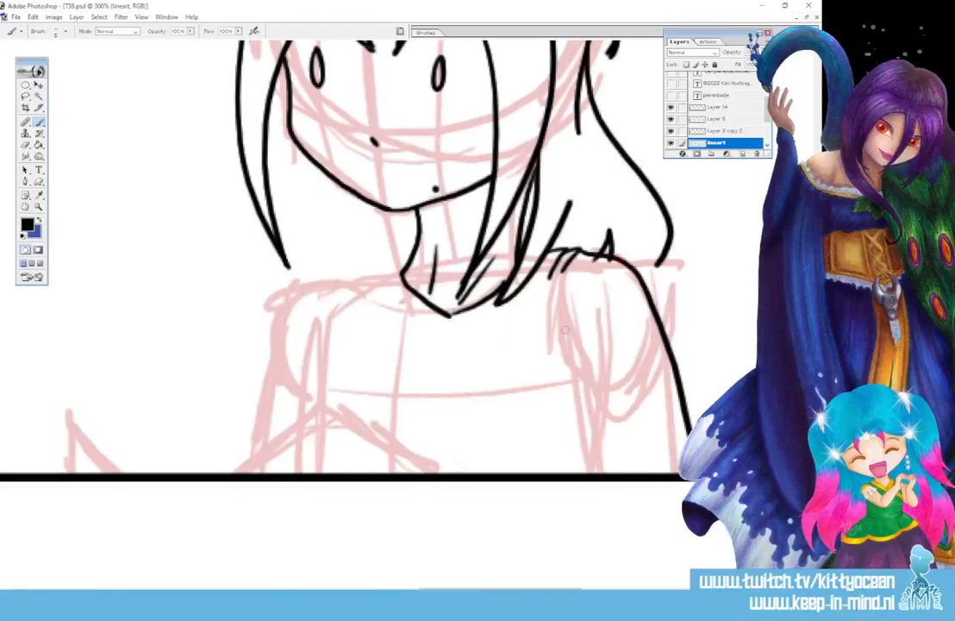
mouse_move(557, 300)
mouse_down()
mouse_move(561, 468)
mouse_move(608, 470)
mouse_up()
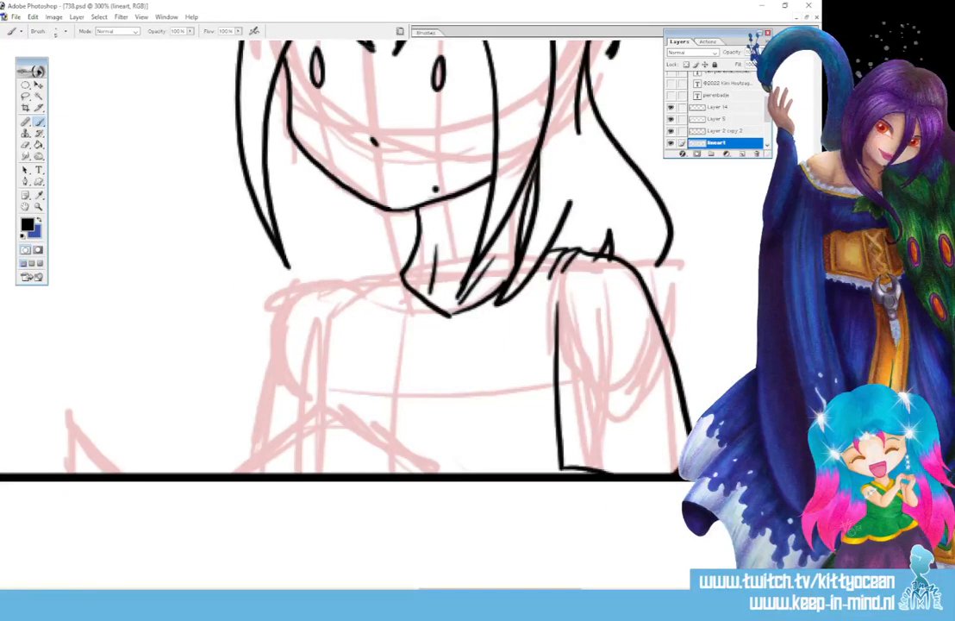
drag(670, 447, 655, 463)
drag(573, 291, 589, 284)
drag(613, 276, 621, 275)
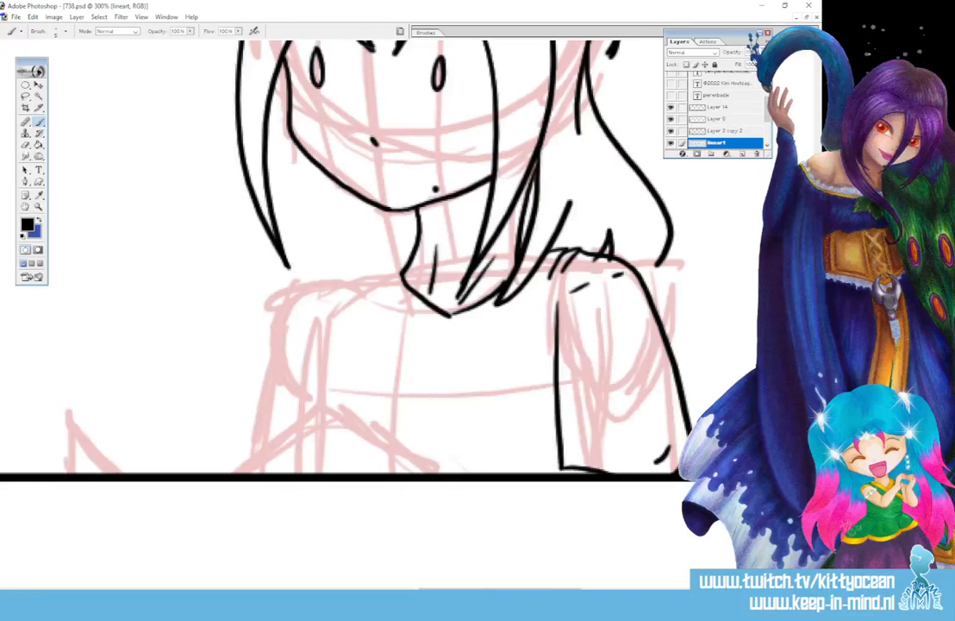
drag(567, 256, 550, 317)
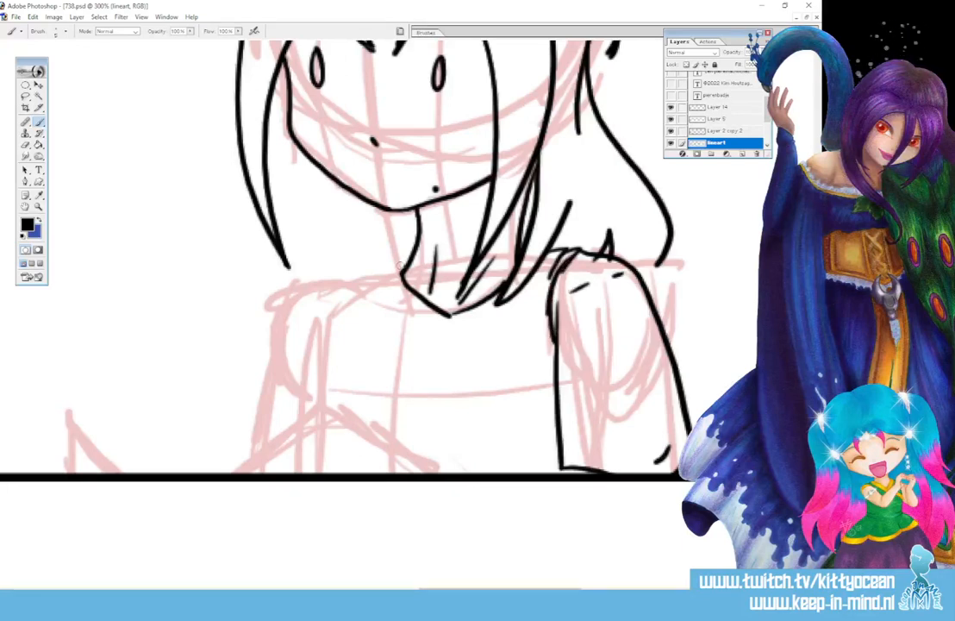
- Ink the far shoulder and sleeve, the peaked shape in front of the torso and the small pointed shape at the panel's lower edge
mouse_move(372, 266)
mouse_down()
mouse_move(353, 280)
mouse_move(318, 399)
mouse_move(293, 281)
mouse_move(262, 410)
mouse_up()
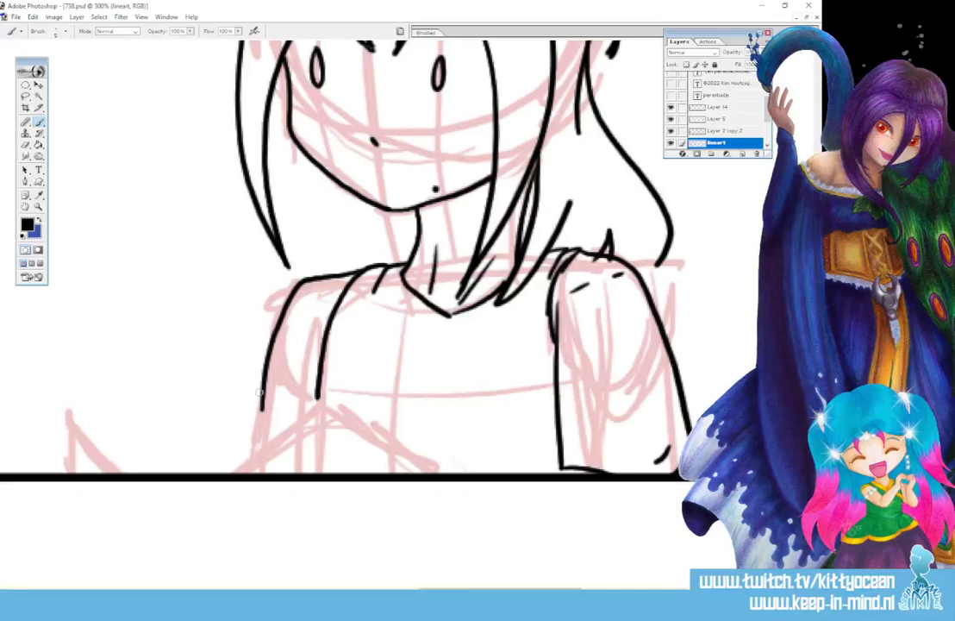
mouse_move(262, 409)
mouse_down()
mouse_move(246, 438)
mouse_move(253, 452)
mouse_up()
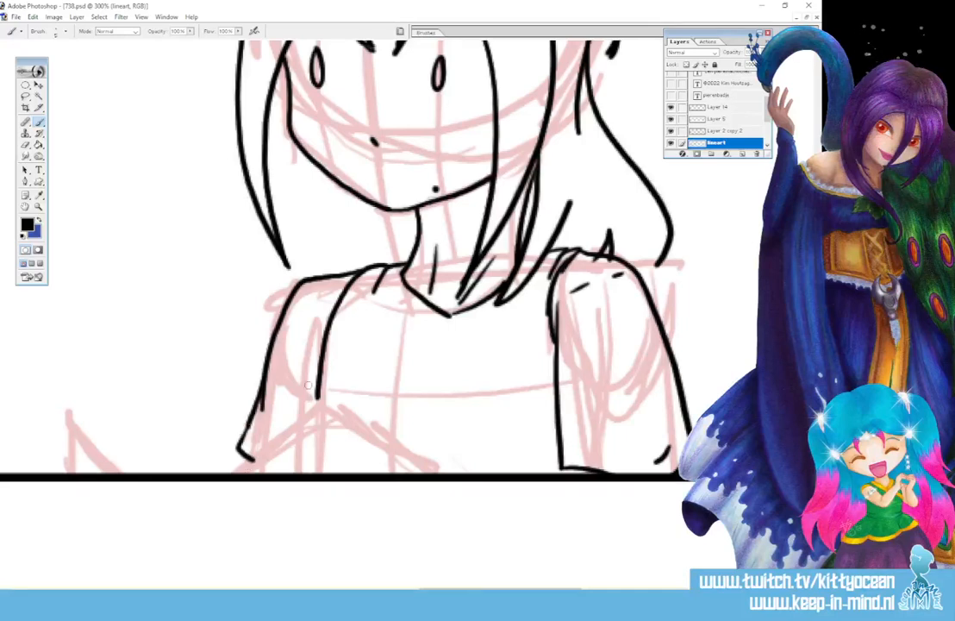
mouse_move(441, 478)
mouse_down()
mouse_move(326, 409)
mouse_move(232, 475)
mouse_up()
mouse_move(63, 417)
mouse_down()
mouse_move(121, 473)
mouse_move(61, 474)
mouse_up()
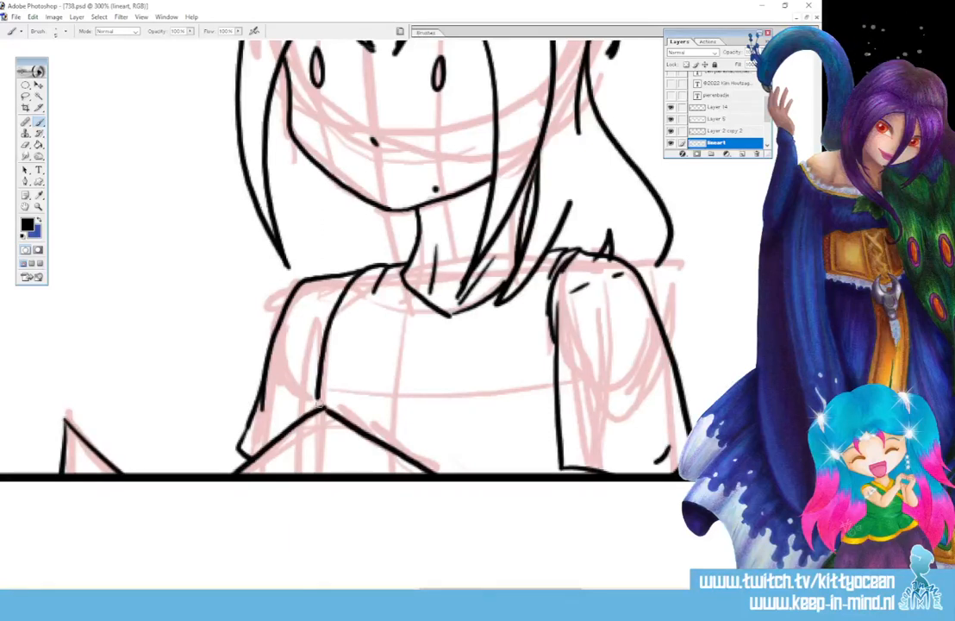
- Ink a round badge on the chest containing a simple face with two short eyes and a dot mouth
mouse_move(386, 375)
mouse_down()
mouse_move(406, 360)
mouse_move(452, 379)
mouse_up()
mouse_move(388, 372)
mouse_down()
mouse_move(386, 412)
mouse_move(446, 412)
mouse_move(454, 378)
mouse_up()
key(ctrl+alt+z)
key(ctrl+alt+z)
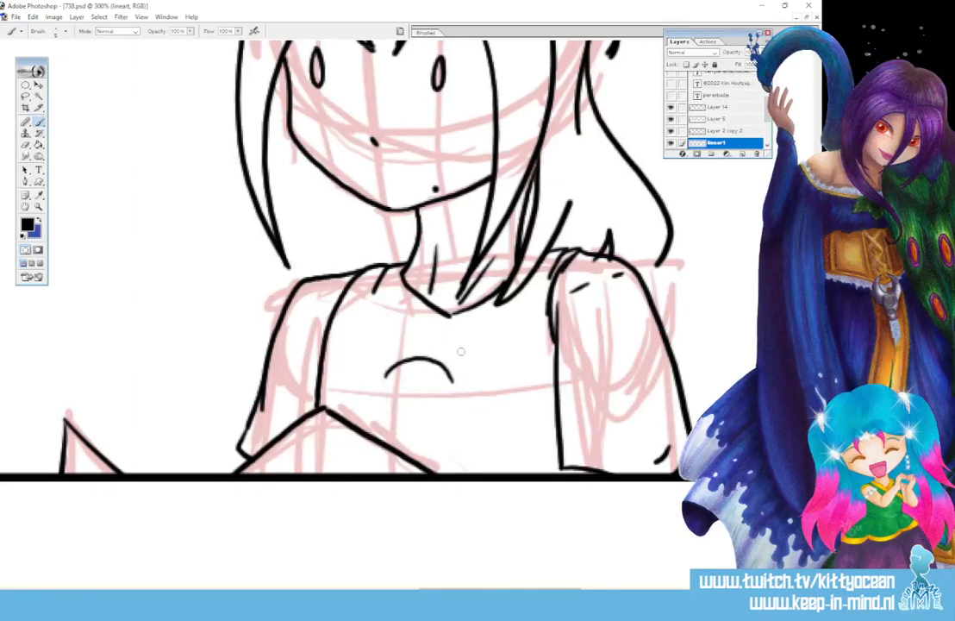
mouse_move(384, 376)
mouse_down()
mouse_move(382, 399)
mouse_move(408, 431)
mouse_move(452, 375)
mouse_up()
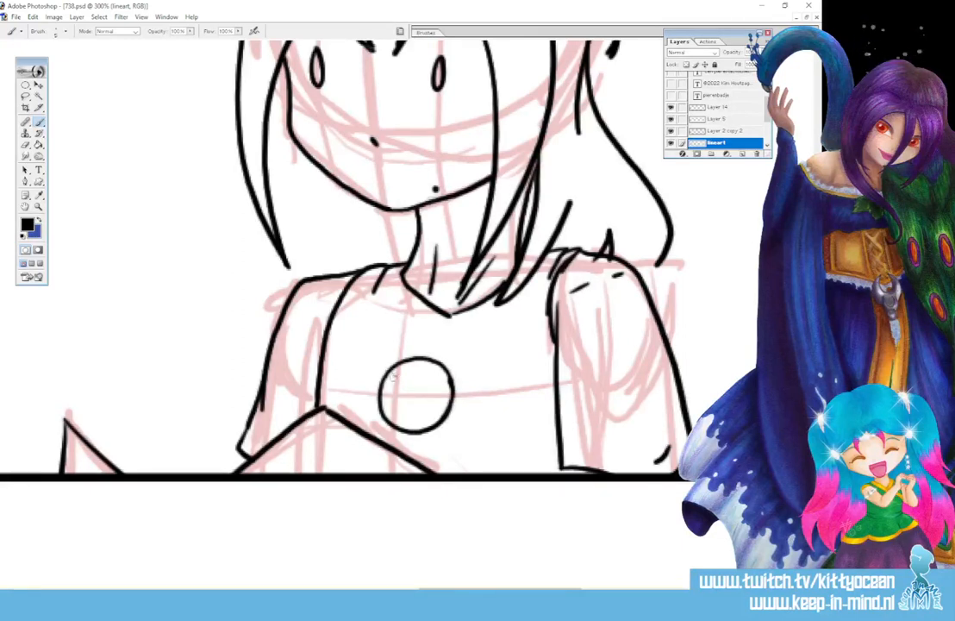
mouse_move(417, 374)
mouse_down()
mouse_move(415, 385)
mouse_move(394, 385)
mouse_up()
- Redraw the neckline as a wider, deeper collar, erase the old neck and collar lines, and ink a new neck tendon line
mouse_move(404, 267)
mouse_down()
mouse_move(431, 331)
mouse_move(501, 295)
mouse_up()
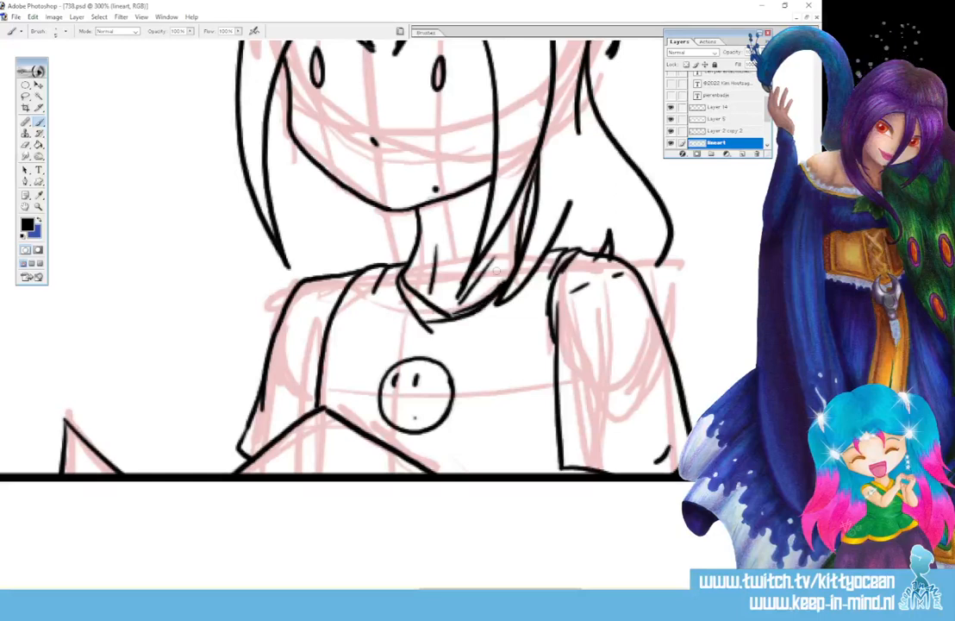
mouse_move(435, 252)
mouse_down()
mouse_move(431, 268)
mouse_move(455, 293)
mouse_move(496, 257)
mouse_up()
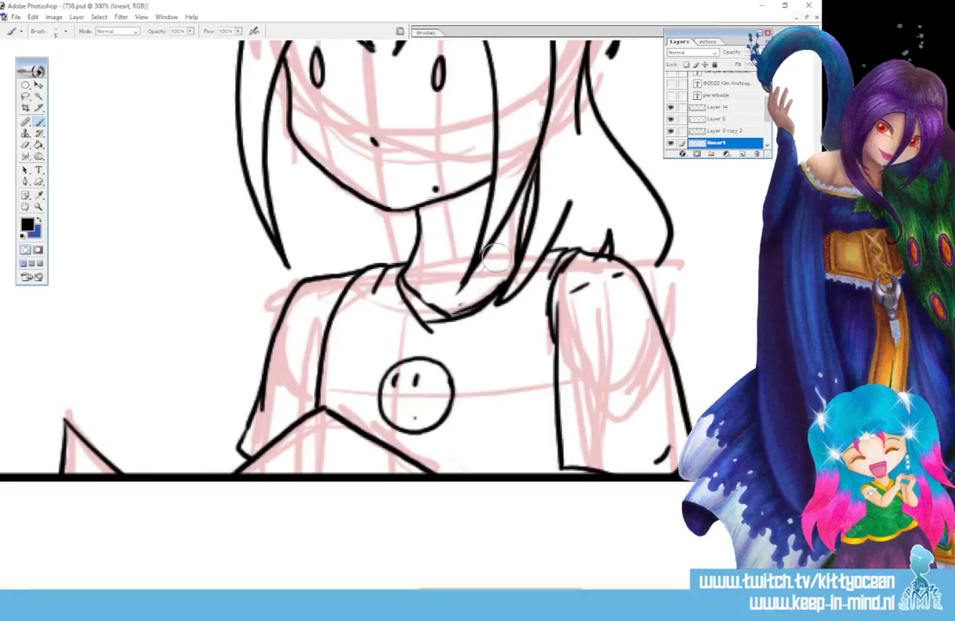
mouse_move(439, 311)
mouse_down()
mouse_move(441, 300)
mouse_move(414, 287)
mouse_move(489, 294)
mouse_up()
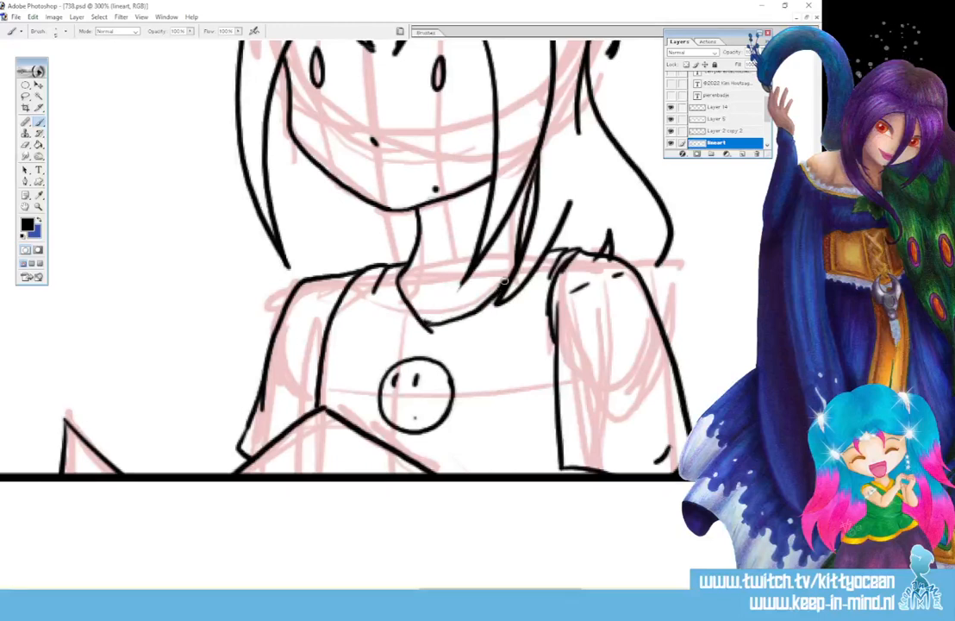
drag(428, 239, 431, 269)
drag(400, 276, 512, 298)
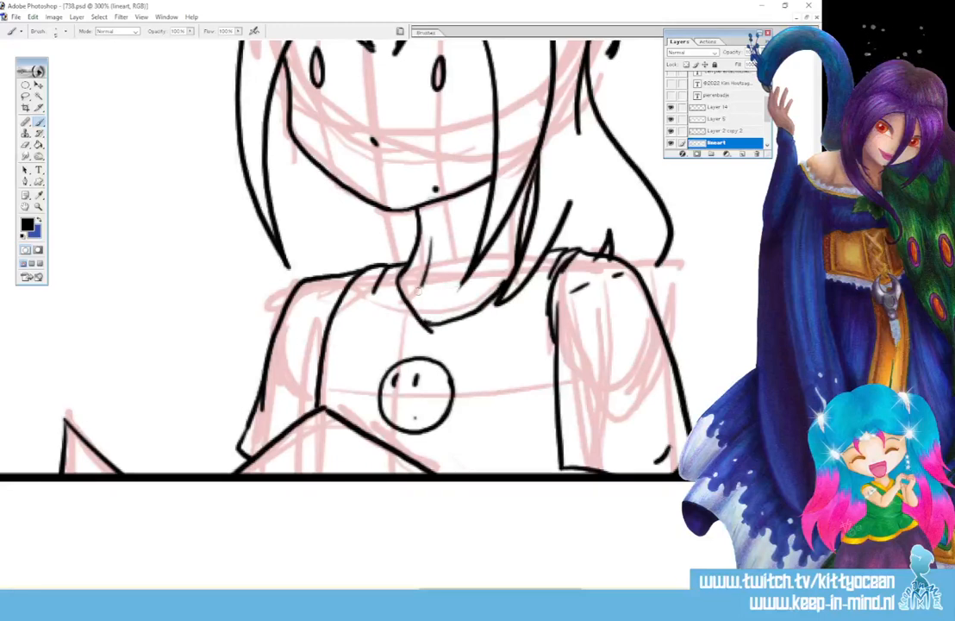
- Ink the hair strand behind the near face lock, close the far hair end onto the shoulder, and add a short shoulder fold mark
drag(429, 211, 399, 256)
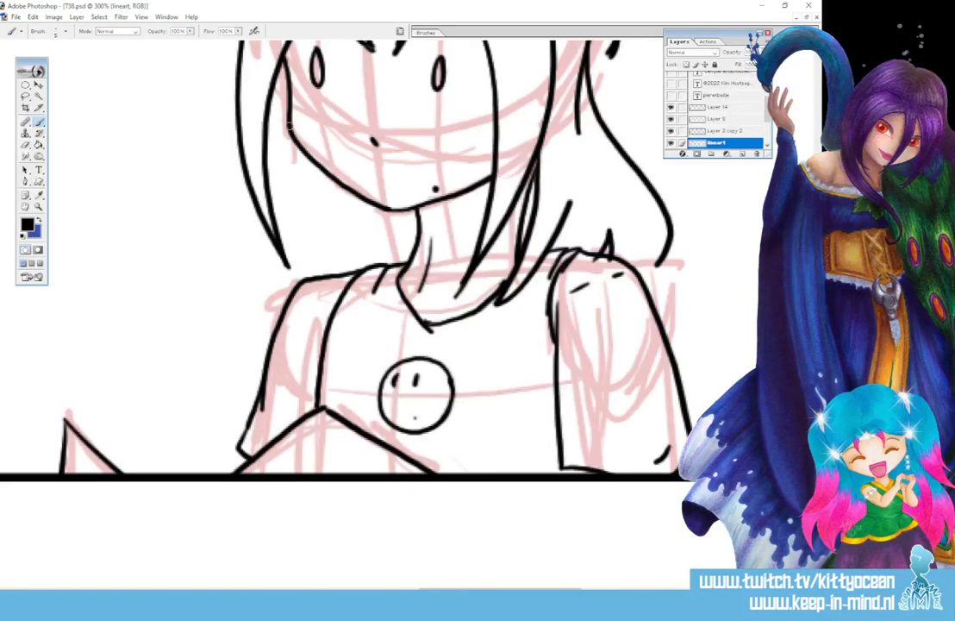
drag(250, 104, 311, 240)
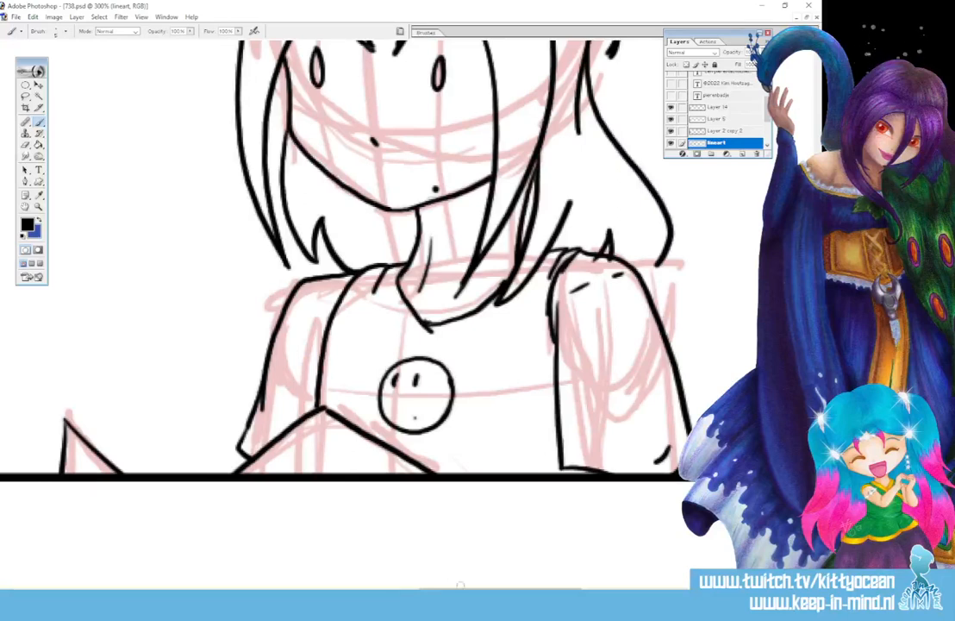
drag(639, 278, 660, 253)
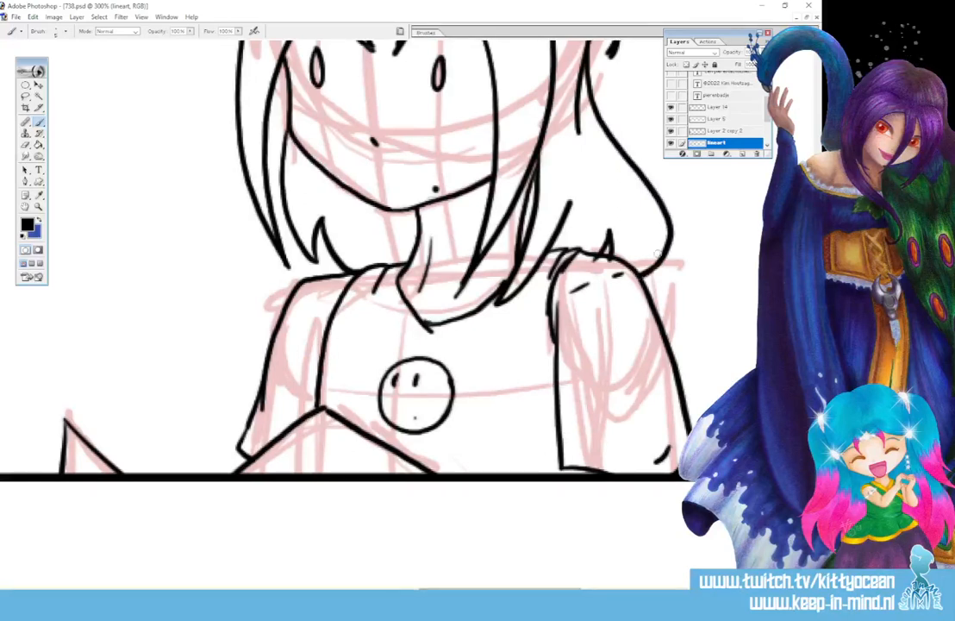
drag(576, 263, 614, 248)
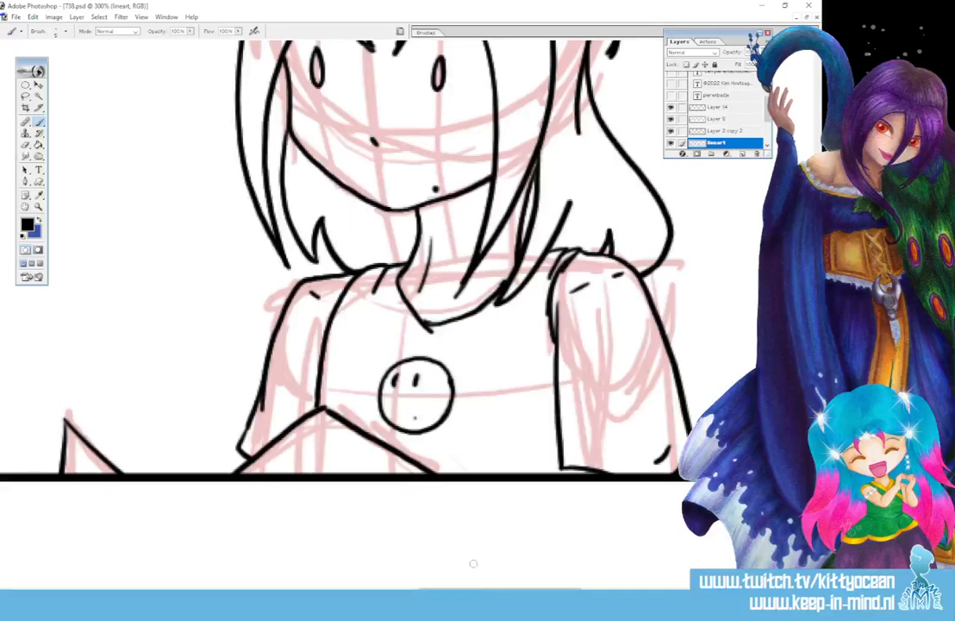
drag(308, 290, 317, 299)
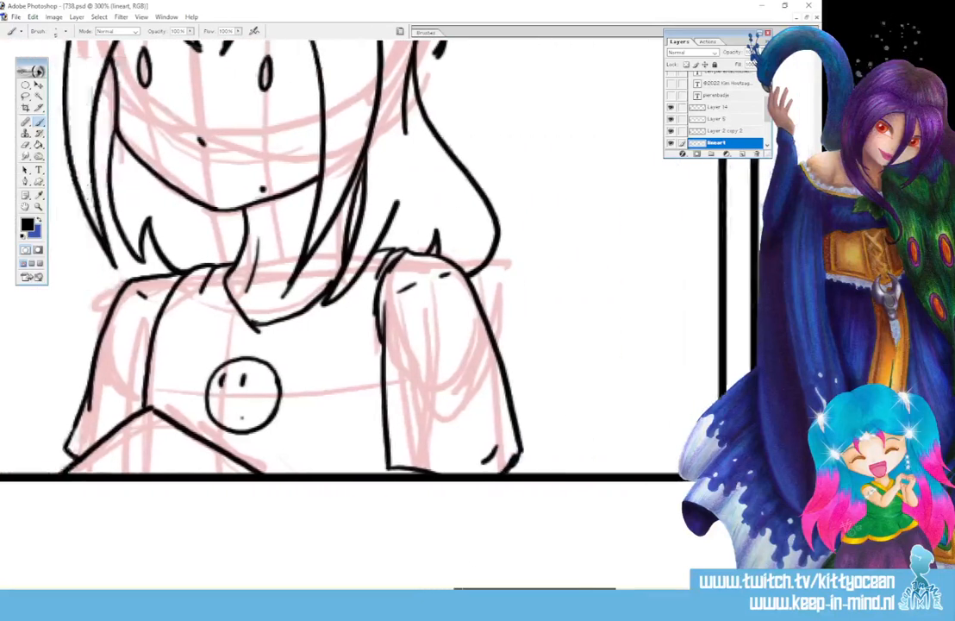
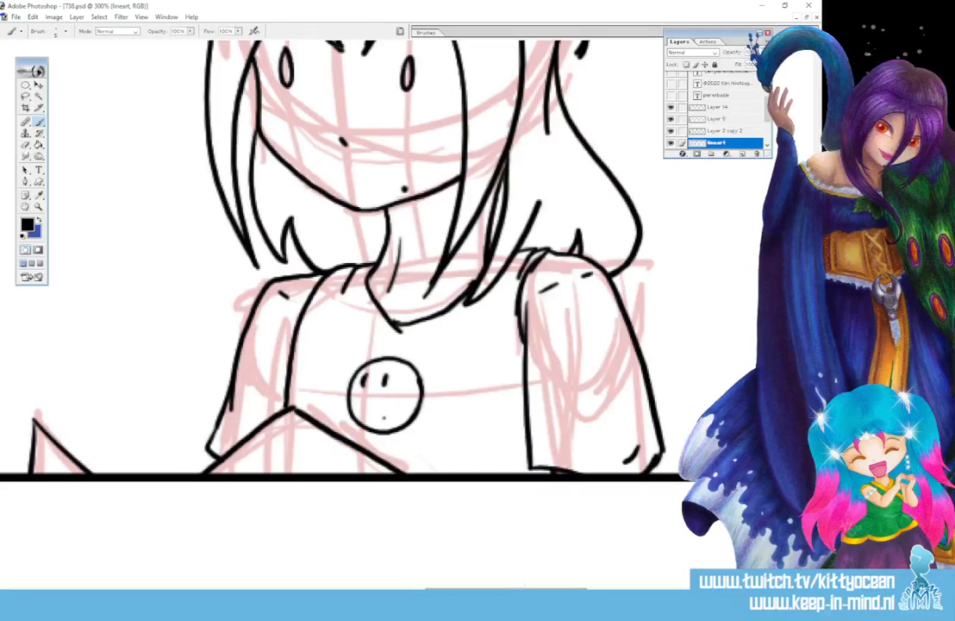
- Ink the face of the reclining figure in the neighbouring panel with closed eyes, a dot nose and a wide laughing mouth with a tongue
drag(525, 593, 713, 593)
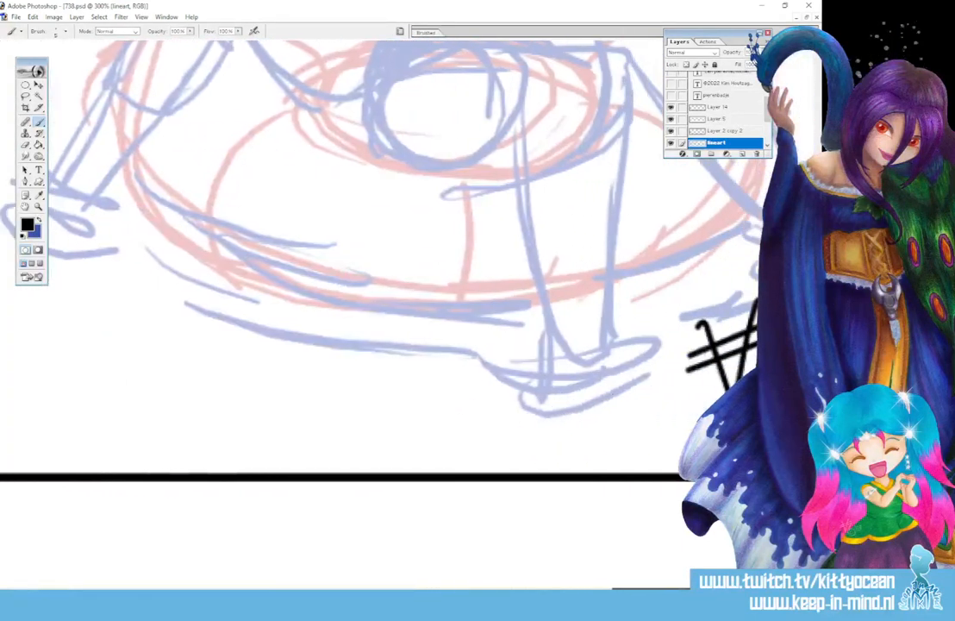
scroll(388, 301, up, 3)
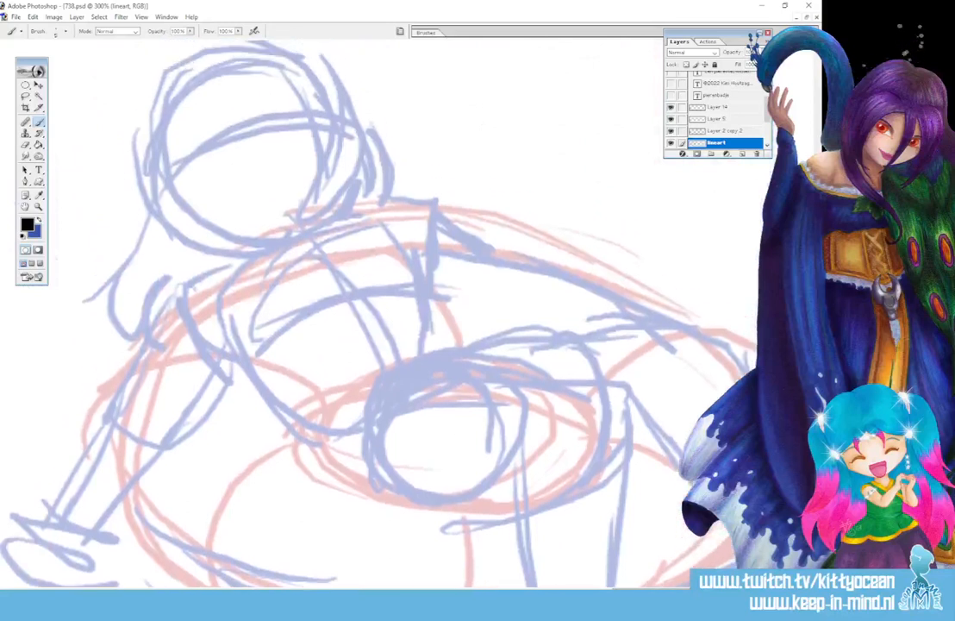
scroll(328, 310, up, 3)
drag(233, 178, 269, 168)
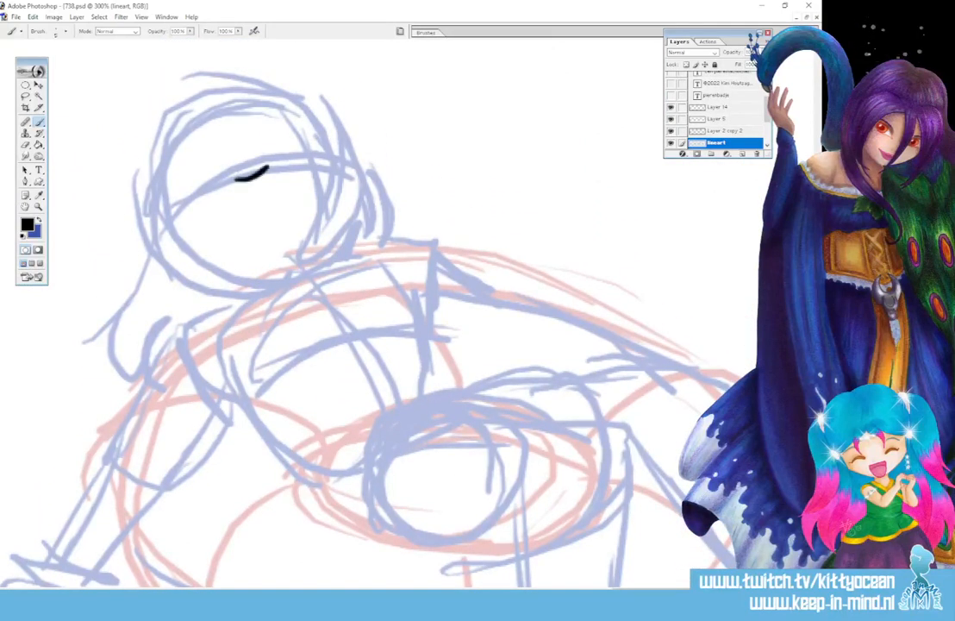
drag(325, 161, 340, 156)
drag(270, 215, 333, 197)
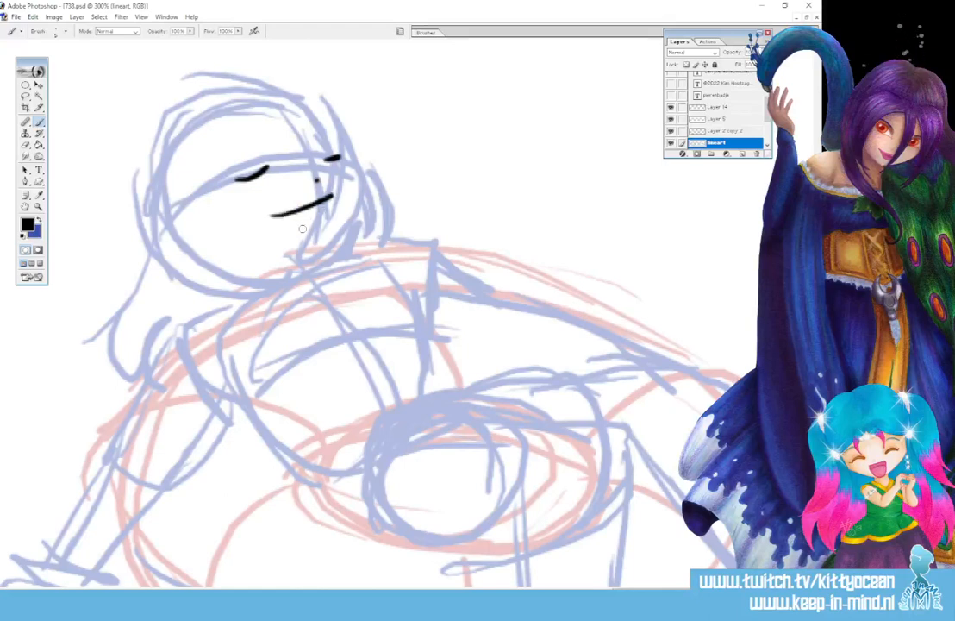
key(ctrl+z)
mouse_move(272, 215)
mouse_down()
mouse_move(333, 196)
mouse_move(291, 255)
mouse_move(309, 225)
mouse_up()
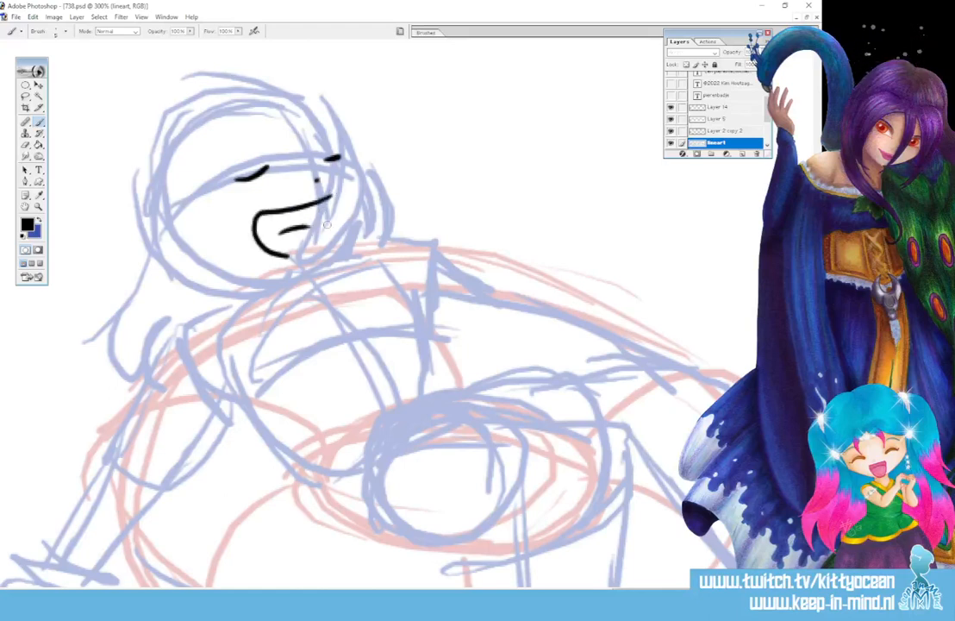
- Ink the reclining figure's curled fringe and the long pointed hair lock framing the near side of the face
mouse_move(272, 123)
mouse_down()
mouse_move(287, 158)
mouse_move(302, 155)
mouse_up()
mouse_move(299, 118)
mouse_down()
mouse_move(300, 155)
mouse_move(258, 288)
mouse_up()
mouse_move(215, 138)
mouse_down()
mouse_move(205, 227)
mouse_move(288, 309)
mouse_up()
drag(240, 246, 289, 316)
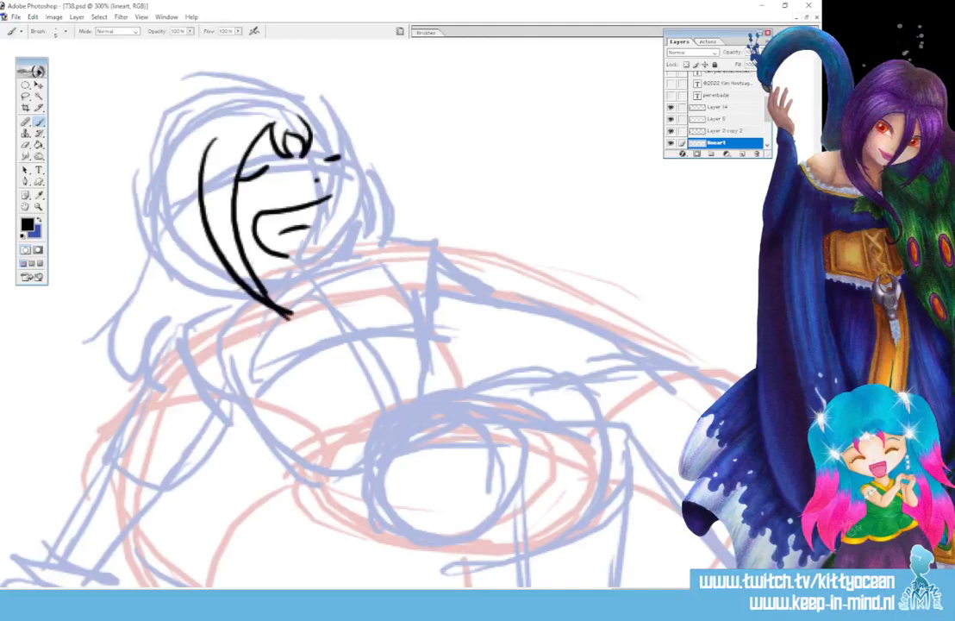
- Ink the pointed hair lock along the far side of the face, redrawing it narrower
mouse_move(300, 117)
mouse_down()
mouse_move(359, 256)
mouse_move(353, 285)
mouse_up()
mouse_move(318, 110)
mouse_down()
mouse_move(363, 245)
mouse_move(343, 297)
mouse_up()
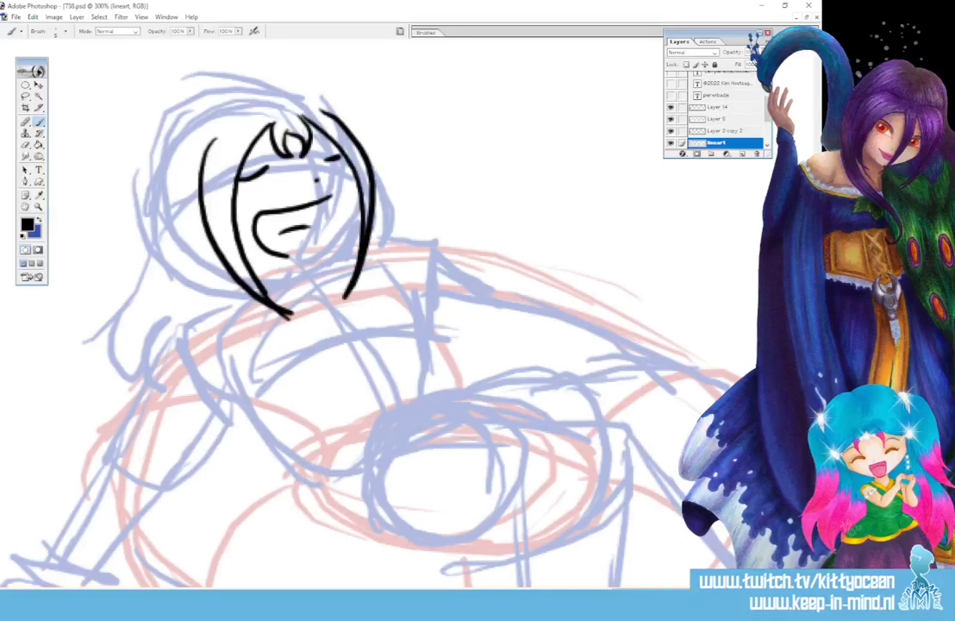
key(ctrl+z)
mouse_move(300, 117)
mouse_down()
mouse_move(348, 196)
mouse_move(345, 297)
mouse_up()
mouse_move(325, 104)
mouse_down()
mouse_move(347, 127)
mouse_move(364, 214)
mouse_move(347, 295)
mouse_up()
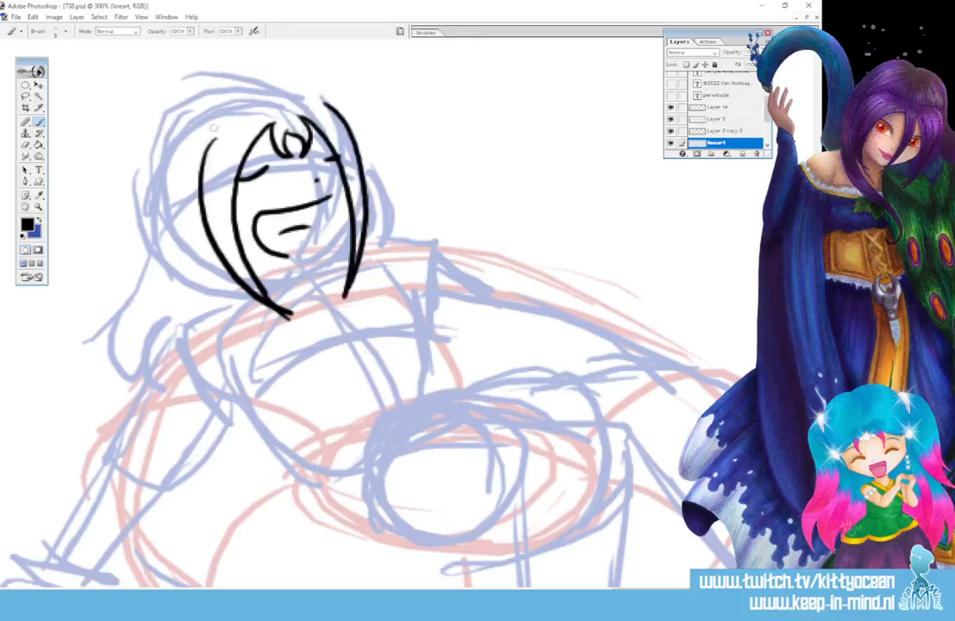
- Ink rounded hair tufts above both face locks and the jaw line curving down to the chin
drag(213, 129, 181, 197)
mouse_move(311, 113)
mouse_down()
mouse_move(351, 128)
mouse_move(351, 137)
mouse_up()
mouse_move(339, 174)
mouse_down()
mouse_move(339, 224)
mouse_move(314, 253)
mouse_move(252, 270)
mouse_move(317, 249)
mouse_move(324, 226)
mouse_move(316, 272)
mouse_up()
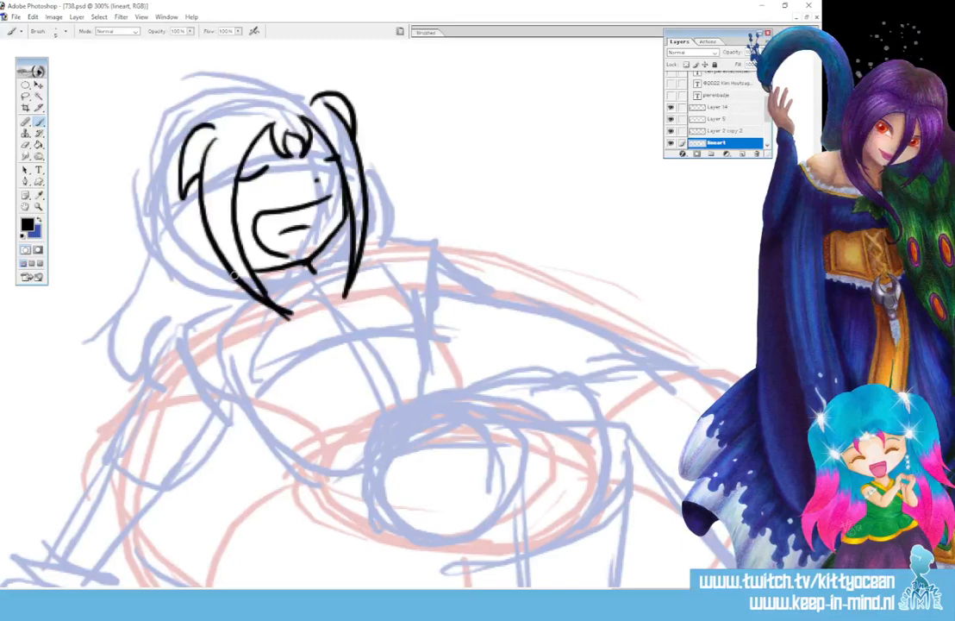
- Ink the armhole seam, the neckline with neck lines, and the far shoulder running down the side of the torso
mouse_move(250, 407)
mouse_down()
mouse_move(221, 308)
mouse_move(231, 297)
mouse_move(342, 321)
mouse_up()
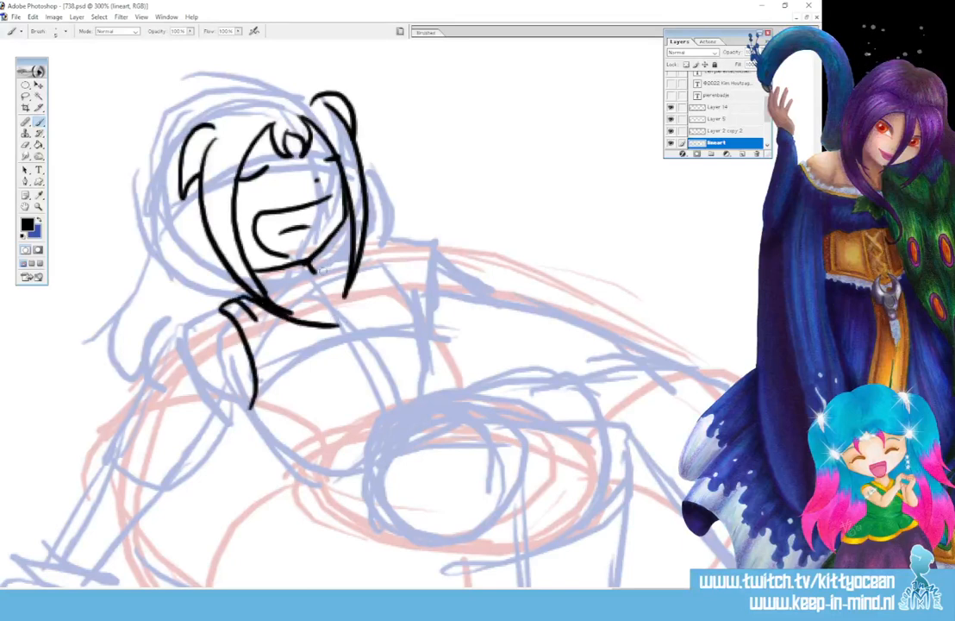
drag(276, 307, 340, 282)
mouse_move(278, 285)
mouse_down()
mouse_move(301, 299)
mouse_move(320, 293)
mouse_move(337, 283)
mouse_move(333, 259)
mouse_up()
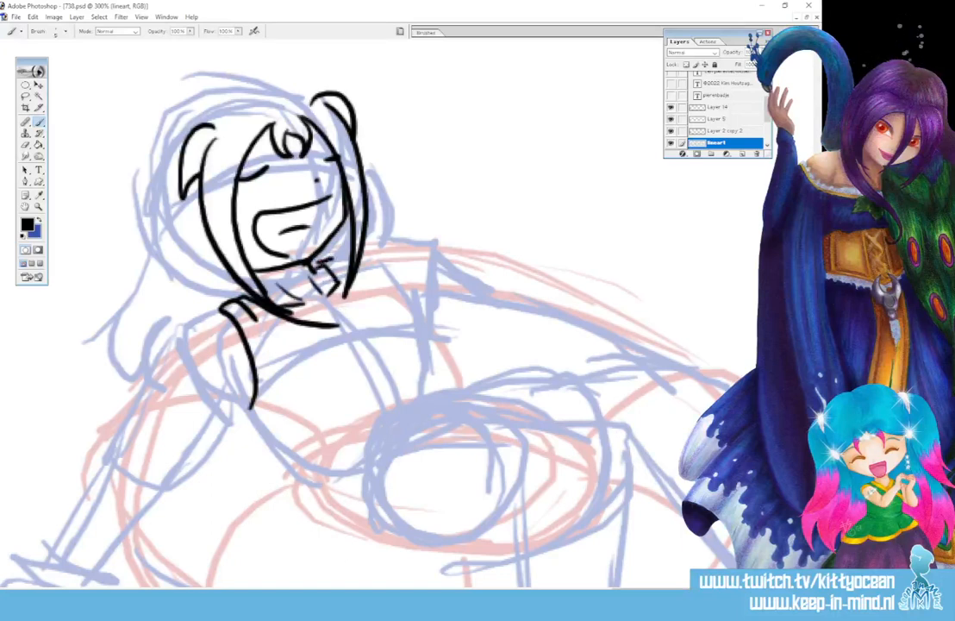
mouse_move(336, 325)
mouse_down()
mouse_move(340, 258)
mouse_move(349, 257)
mouse_move(378, 272)
mouse_move(419, 320)
mouse_move(416, 313)
mouse_move(451, 388)
mouse_up()
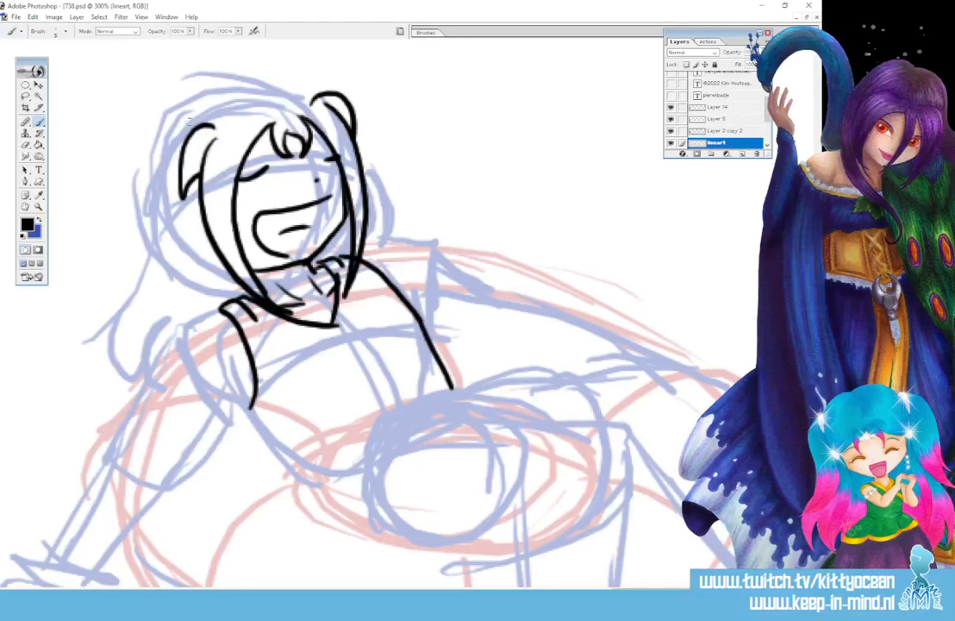
- Ink the bulging back hair with wavy strands behind the near tuft and the outline over the top of the head
mouse_move(176, 136)
mouse_down()
mouse_move(142, 125)
mouse_move(135, 206)
mouse_up()
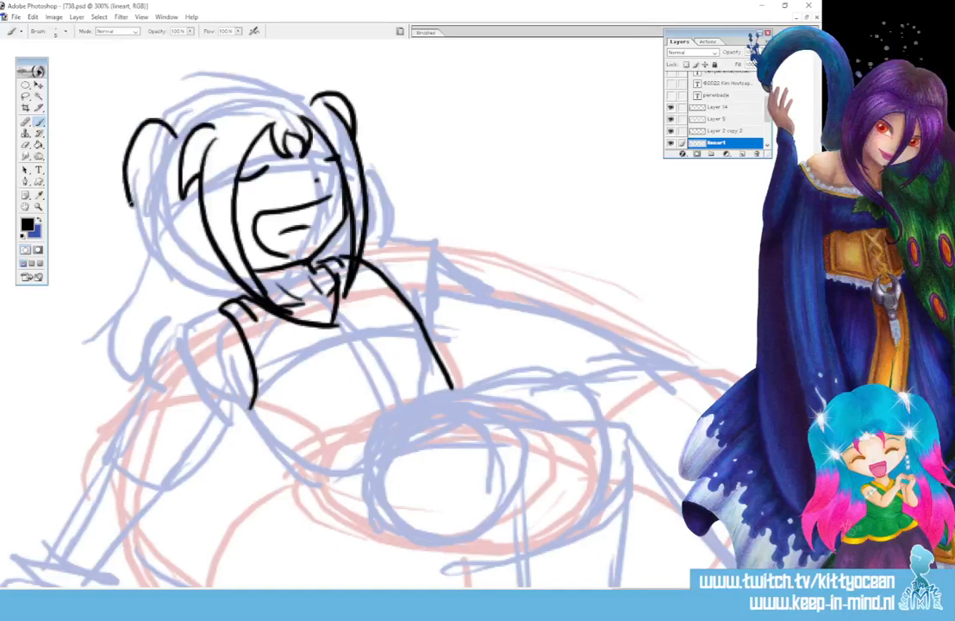
mouse_move(148, 169)
mouse_down()
mouse_move(131, 196)
mouse_move(143, 257)
mouse_up()
drag(189, 205, 156, 278)
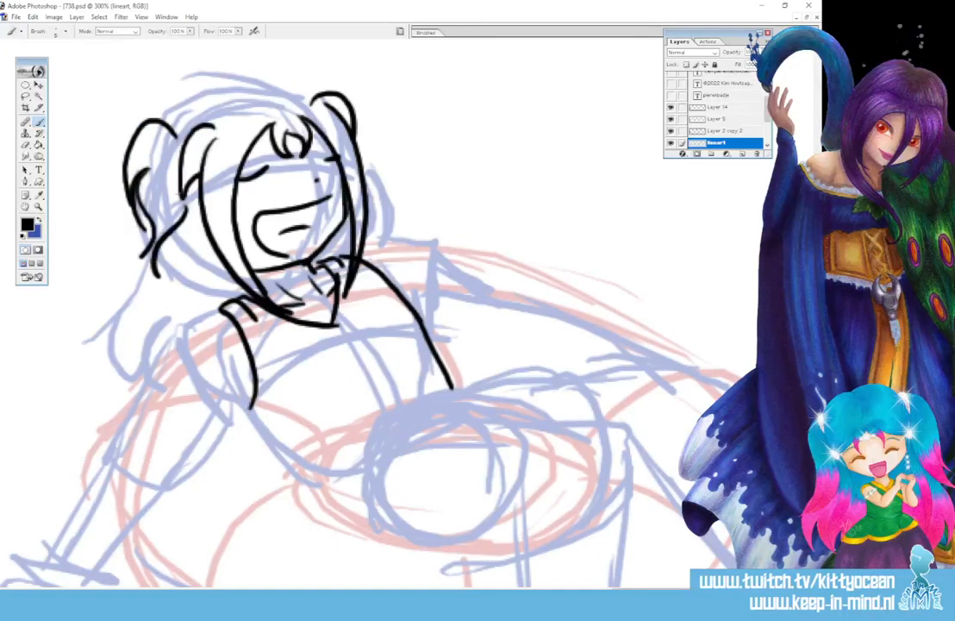
mouse_move(147, 110)
mouse_down()
mouse_move(211, 97)
mouse_move(244, 101)
mouse_move(269, 80)
mouse_move(311, 90)
mouse_move(330, 76)
mouse_move(355, 105)
mouse_up()
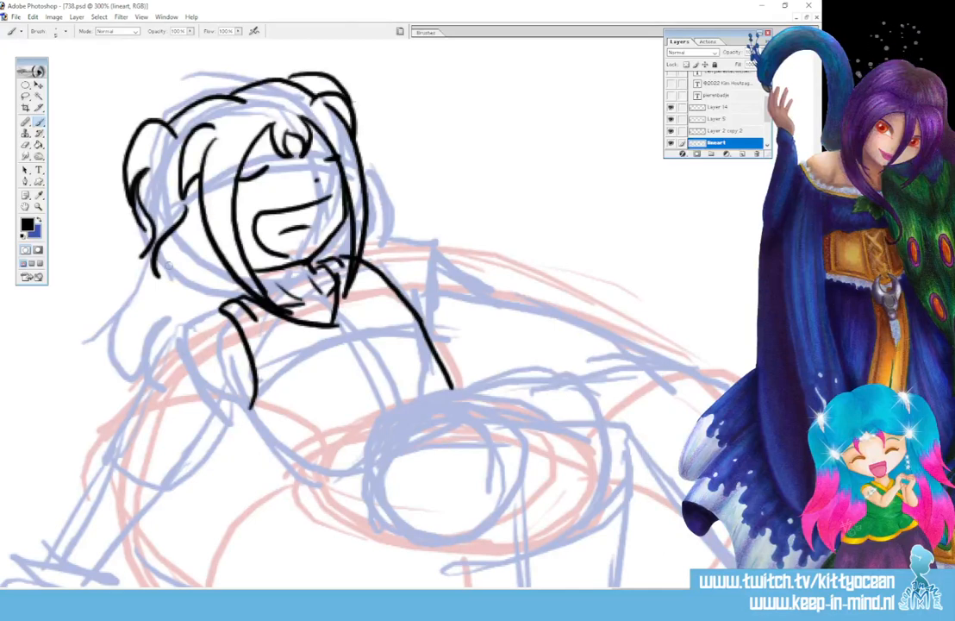
- Ink the flowing back hair down to its jagged ends, with motion lines around the tips and strands above the near shoulder
mouse_move(158, 275)
mouse_down()
mouse_move(85, 351)
mouse_move(65, 357)
mouse_move(121, 371)
mouse_move(141, 365)
mouse_move(169, 325)
mouse_move(157, 355)
mouse_move(143, 362)
mouse_up()
mouse_move(73, 338)
mouse_down()
mouse_move(88, 322)
mouse_move(60, 384)
mouse_move(75, 387)
mouse_up()
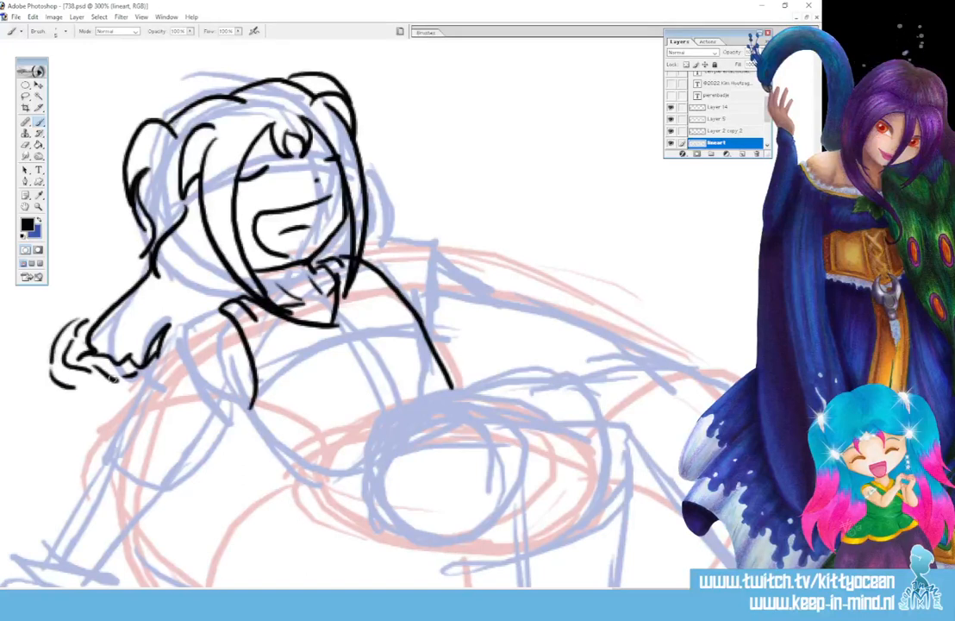
drag(229, 276, 177, 330)
drag(216, 275, 177, 331)
drag(162, 336, 148, 345)
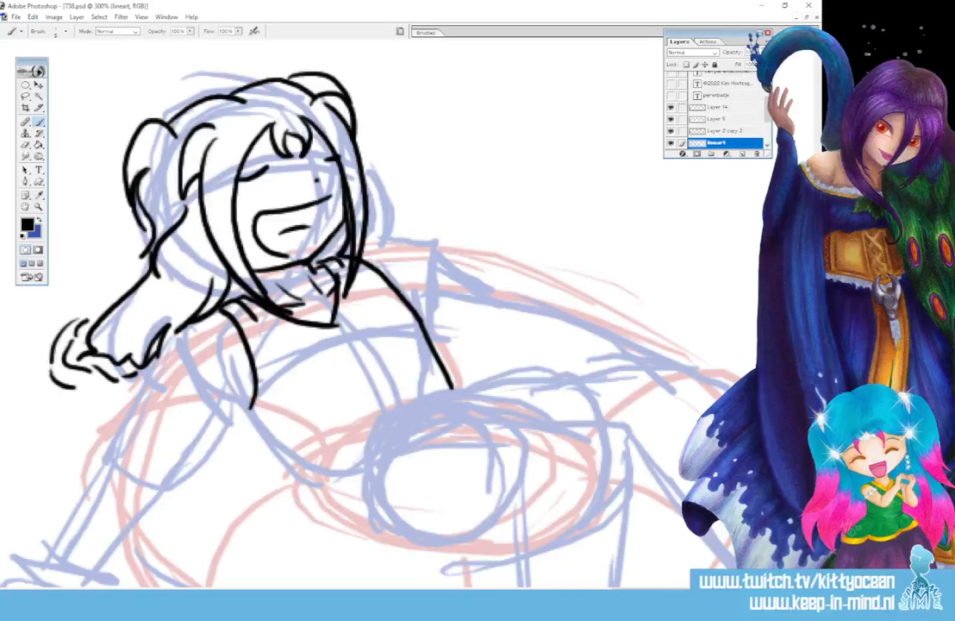
- Ink a round badge on the chest containing a smiling face with sunglasses
scroll(323, 284, down, 3)
mouse_move(365, 207)
mouse_down()
mouse_move(336, 226)
mouse_move(338, 249)
mouse_move(373, 257)
mouse_move(386, 240)
mouse_move(363, 207)
mouse_up()
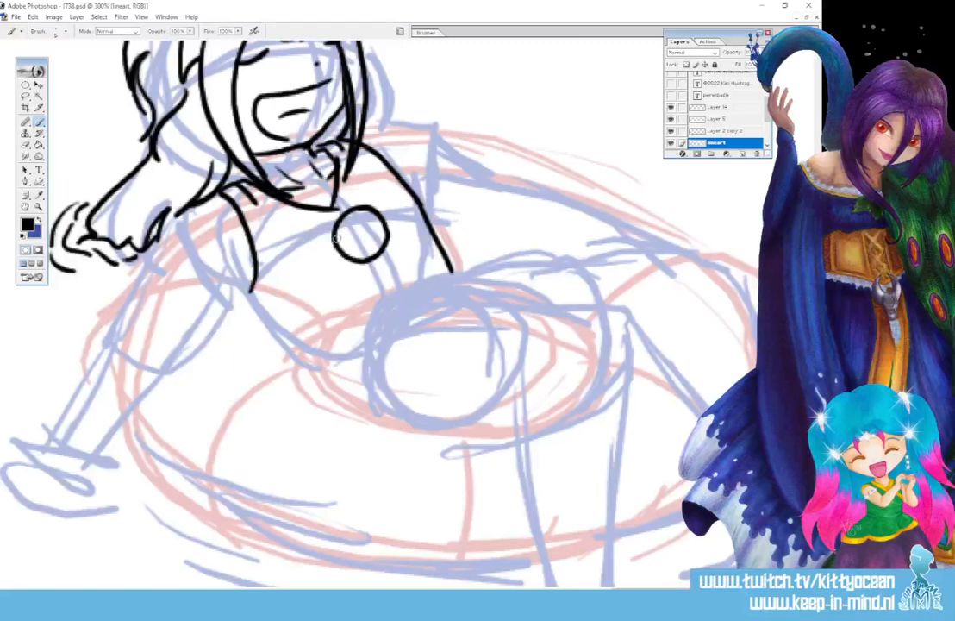
mouse_move(338, 237)
mouse_down()
mouse_move(376, 213)
mouse_move(354, 233)
mouse_move(366, 218)
mouse_move(376, 222)
mouse_move(356, 226)
mouse_move(367, 223)
mouse_move(366, 245)
mouse_up()
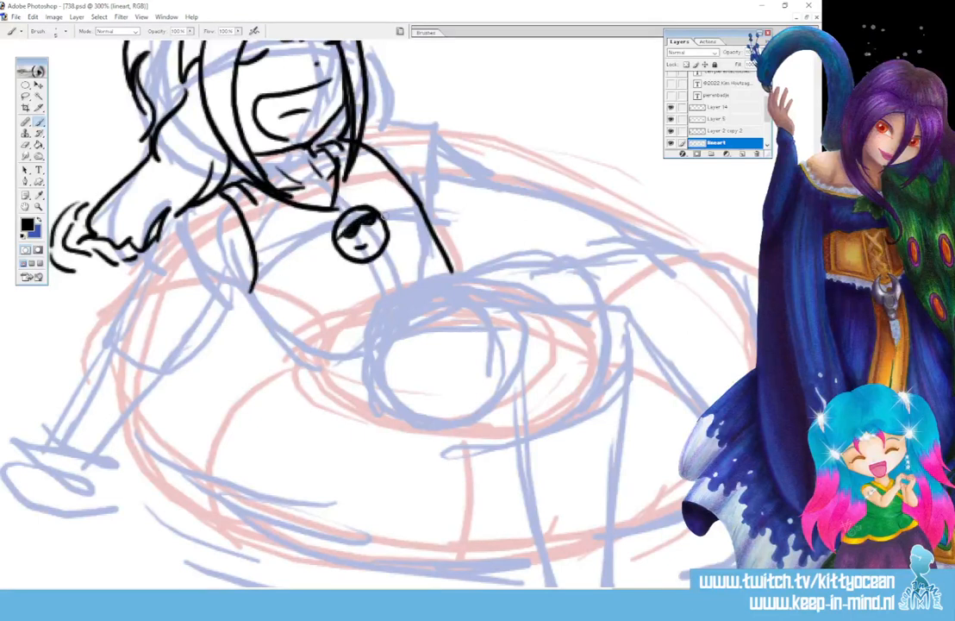
- Redraw the armhole seam longer, ink both edges of the near sleeve, and continue the torso's side down to the waist
scroll(380, 311, down, 3)
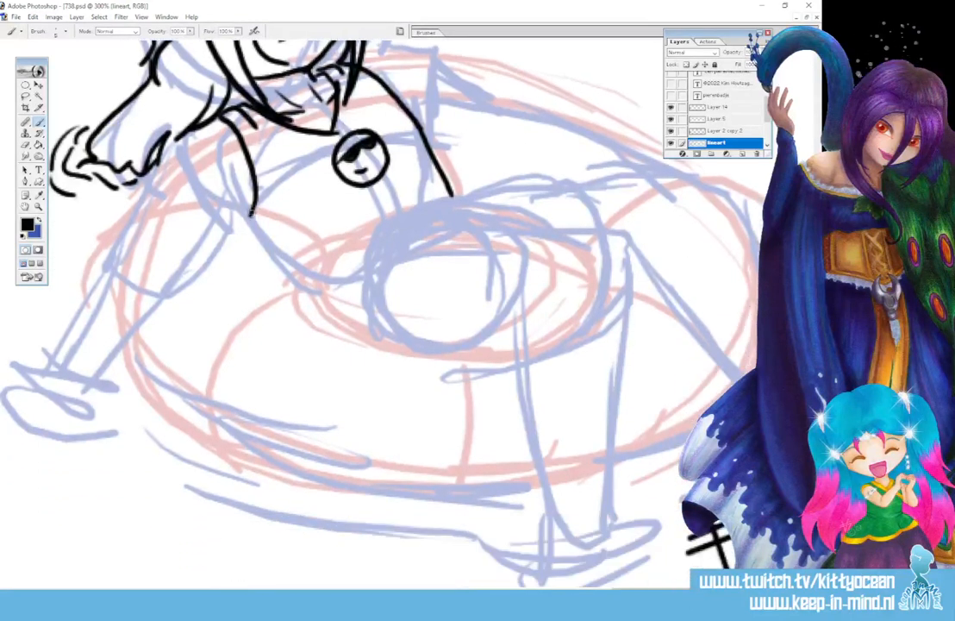
mouse_move(253, 213)
mouse_down()
mouse_move(295, 262)
mouse_move(321, 275)
mouse_up()
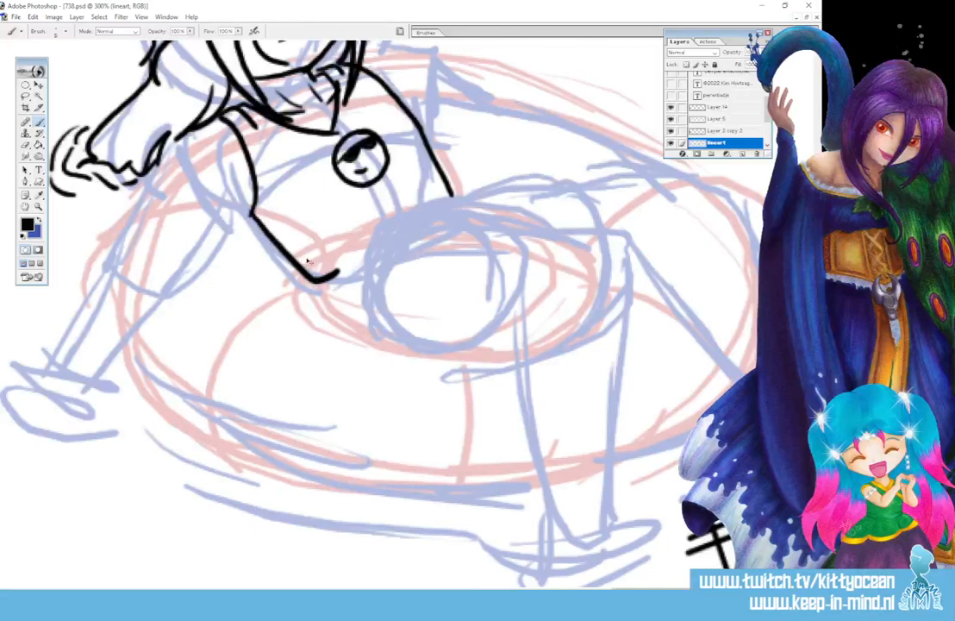
key(ctrl+z)
mouse_move(224, 118)
mouse_down()
mouse_move(253, 161)
mouse_move(276, 220)
mouse_move(274, 244)
mouse_move(239, 144)
mouse_up()
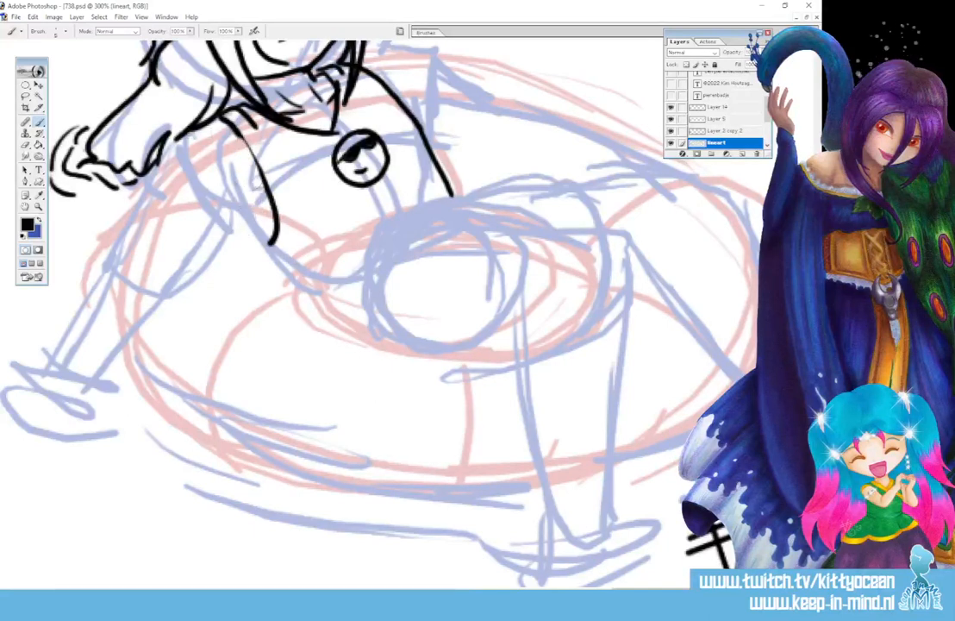
drag(167, 289, 253, 173)
drag(178, 135, 113, 261)
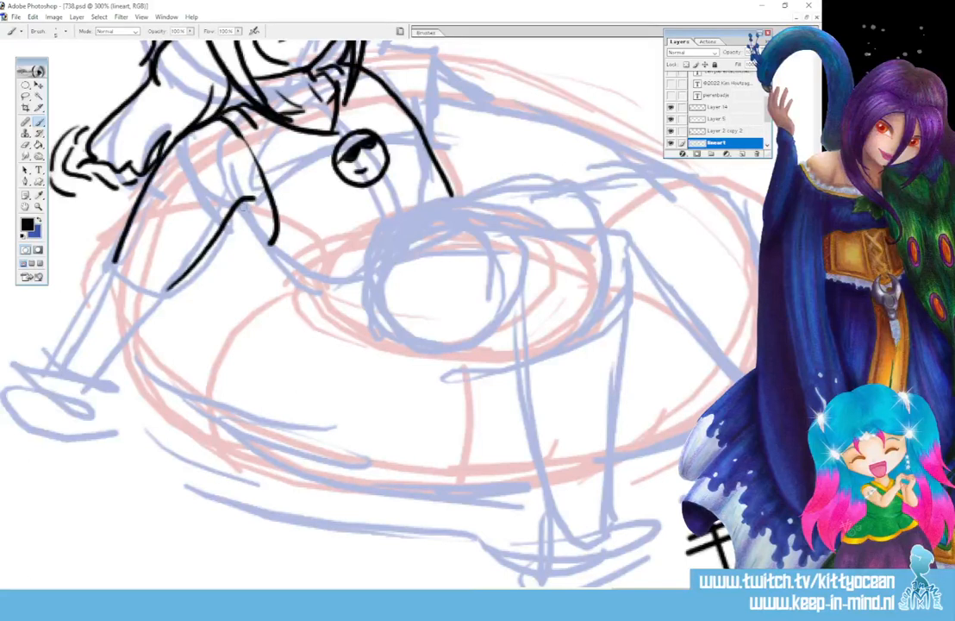
mouse_move(233, 205)
mouse_down()
mouse_move(299, 274)
mouse_move(345, 294)
mouse_up()
- Ink the bent near leg with both lower leg edges, a short knee mark and the rounded thigh outline
scroll(354, 287, down, 3)
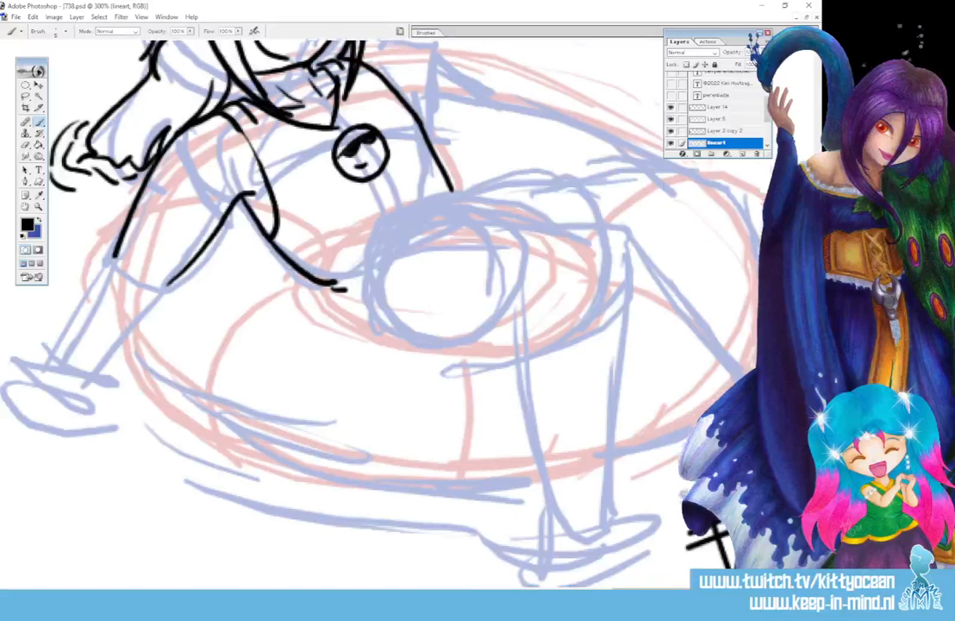
mouse_move(511, 188)
mouse_down()
mouse_move(508, 273)
mouse_move(556, 452)
mouse_up()
mouse_move(542, 156)
mouse_down()
mouse_move(587, 195)
mouse_move(605, 275)
mouse_move(601, 450)
mouse_up()
key(ctrl+z)
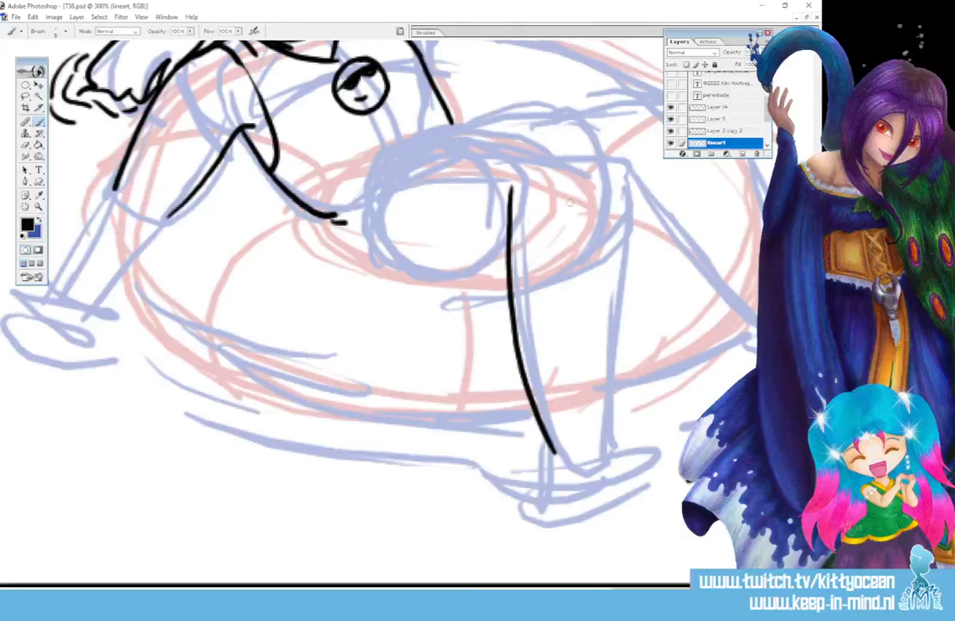
mouse_move(543, 158)
mouse_down()
mouse_move(588, 170)
mouse_move(602, 205)
mouse_move(603, 450)
mouse_up()
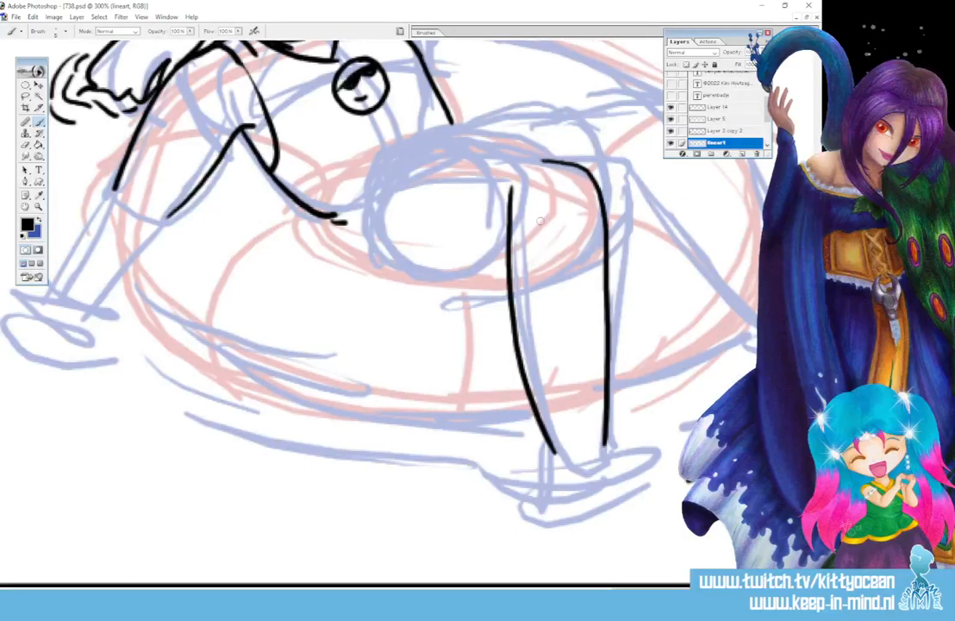
drag(539, 207, 545, 231)
mouse_move(543, 158)
mouse_down()
mouse_move(469, 157)
mouse_move(405, 226)
mouse_move(409, 237)
mouse_move(498, 252)
mouse_move(509, 238)
mouse_up()
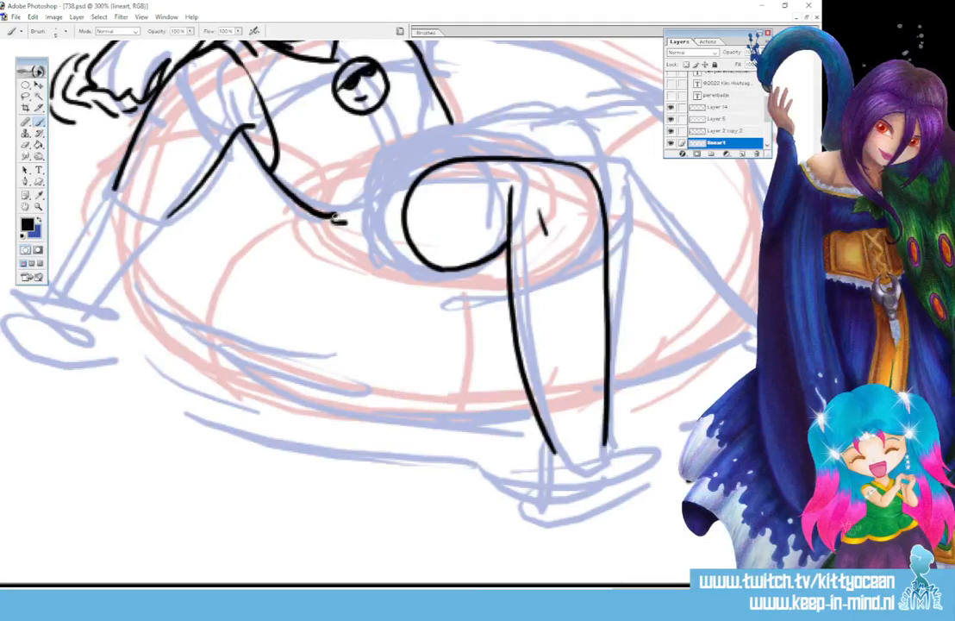
drag(337, 220, 407, 266)
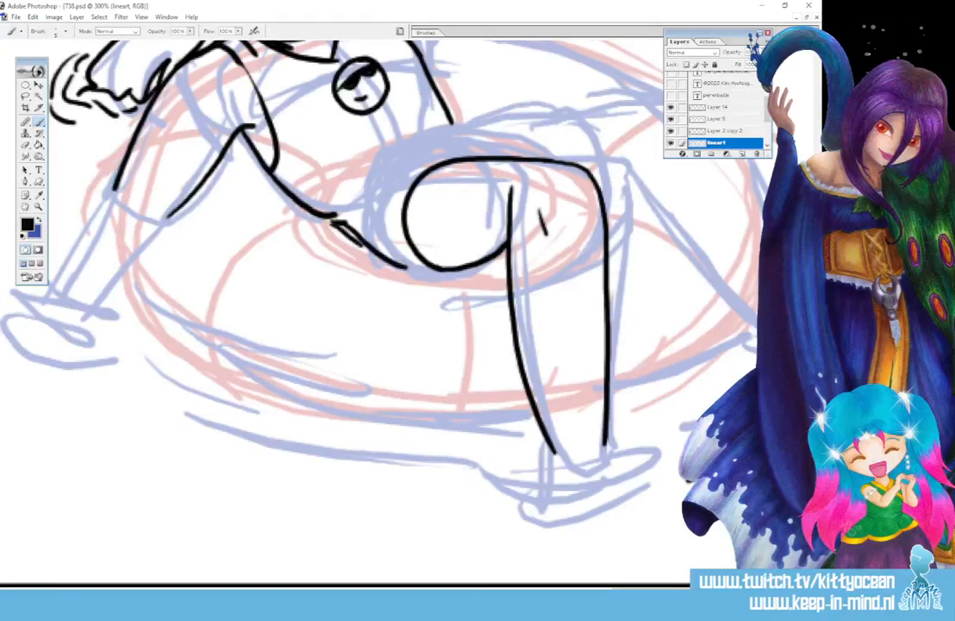
drag(337, 225, 392, 259)
key(ctrl+alt+z)
key(ctrl+alt+z)
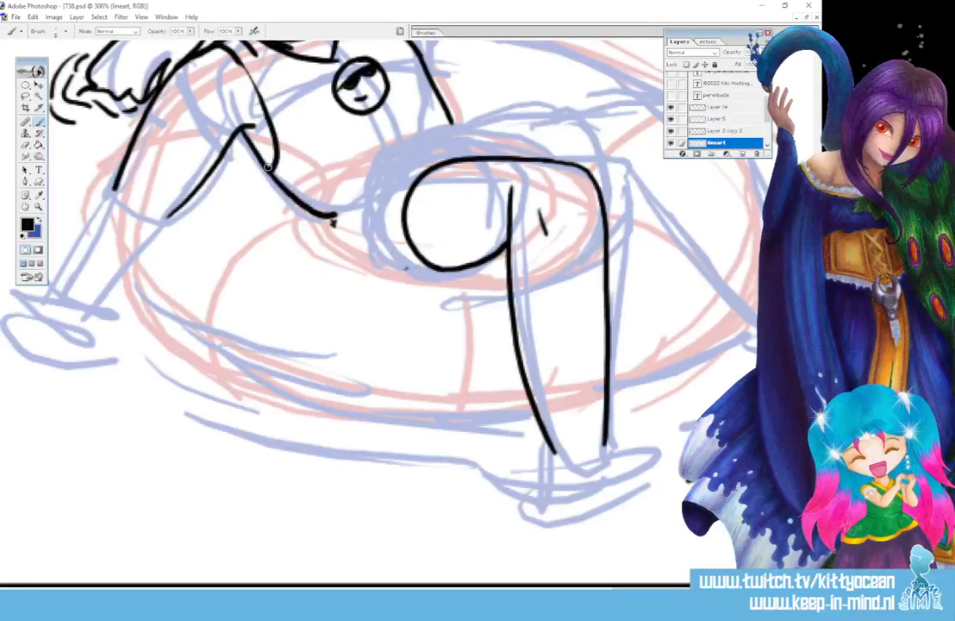
- Ink the underside of the torso into the seat below the near thigh, and add water ripples around the near ankle
mouse_move(233, 143)
mouse_down()
mouse_move(292, 206)
mouse_move(371, 237)
mouse_move(507, 264)
mouse_up()
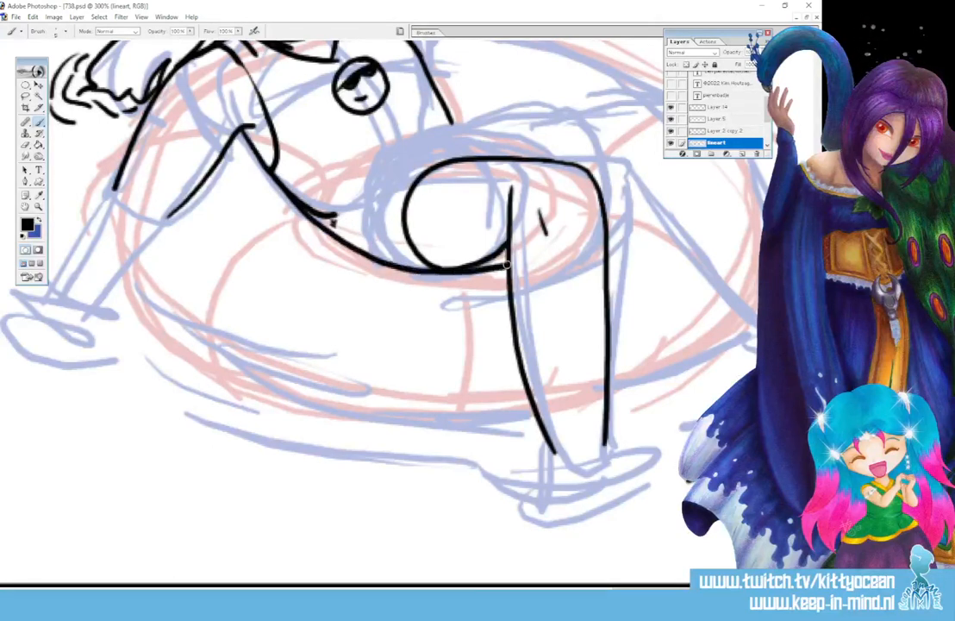
drag(272, 181, 400, 266)
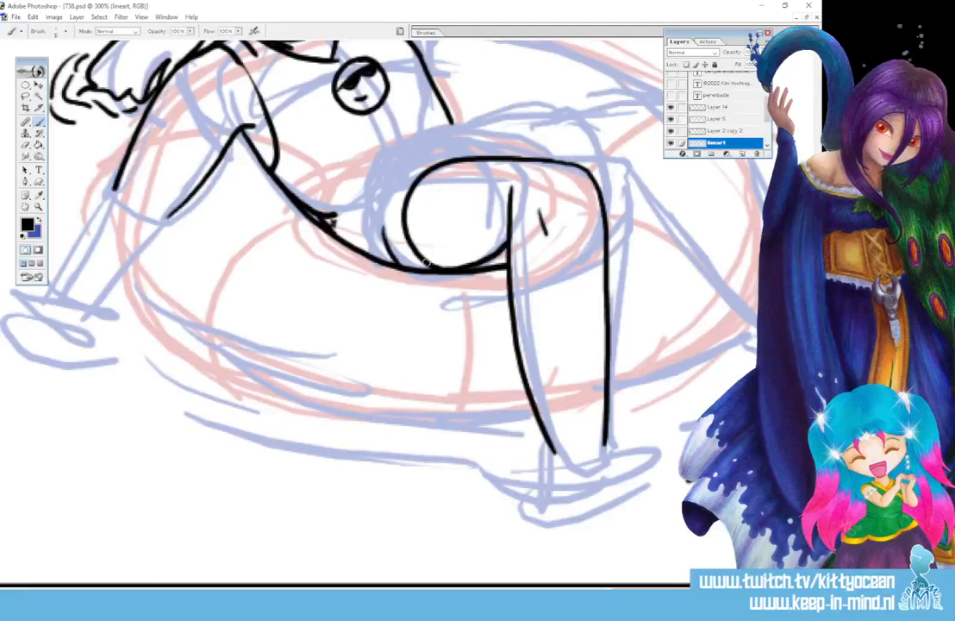
mouse_move(542, 447)
mouse_down()
mouse_move(616, 450)
mouse_move(548, 462)
mouse_move(633, 446)
mouse_up()
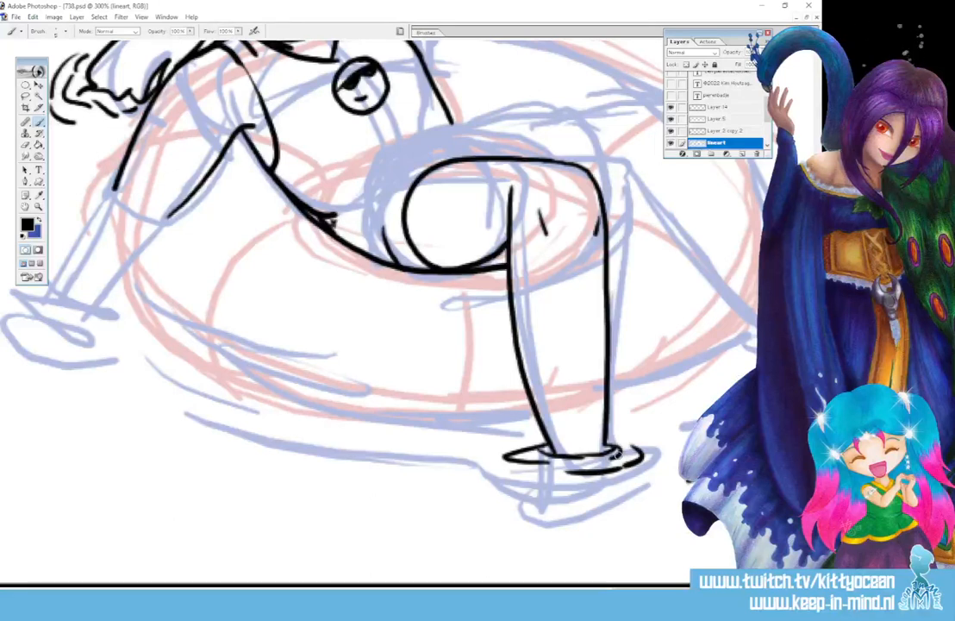
- Ink the far leg's bent upper contour and its underside, with a thickened curve joining it to the near knee
drag(604, 589, 661, 589)
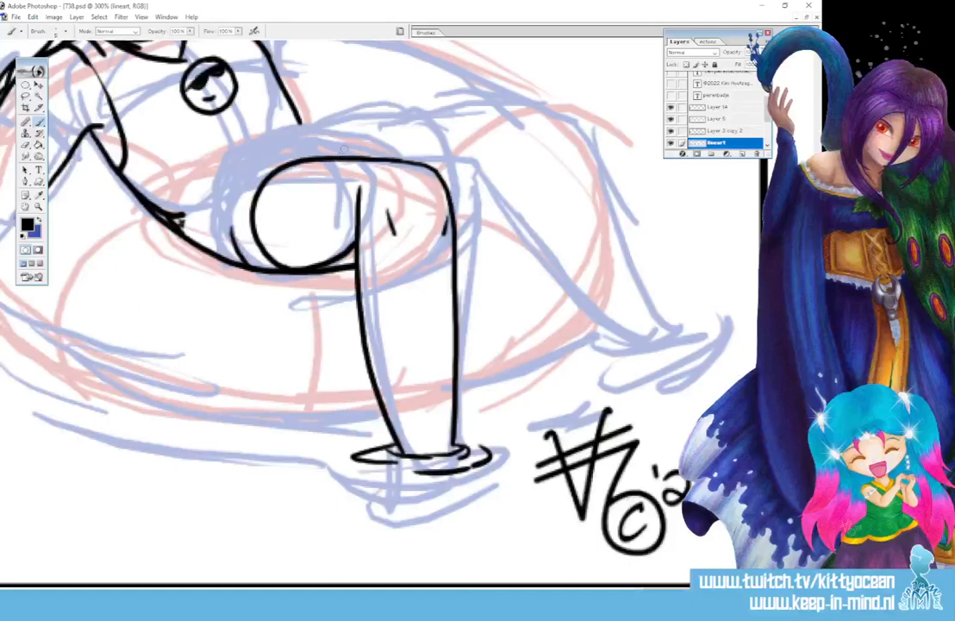
mouse_move(342, 150)
mouse_down()
mouse_move(518, 98)
mouse_move(595, 164)
mouse_move(653, 280)
mouse_up()
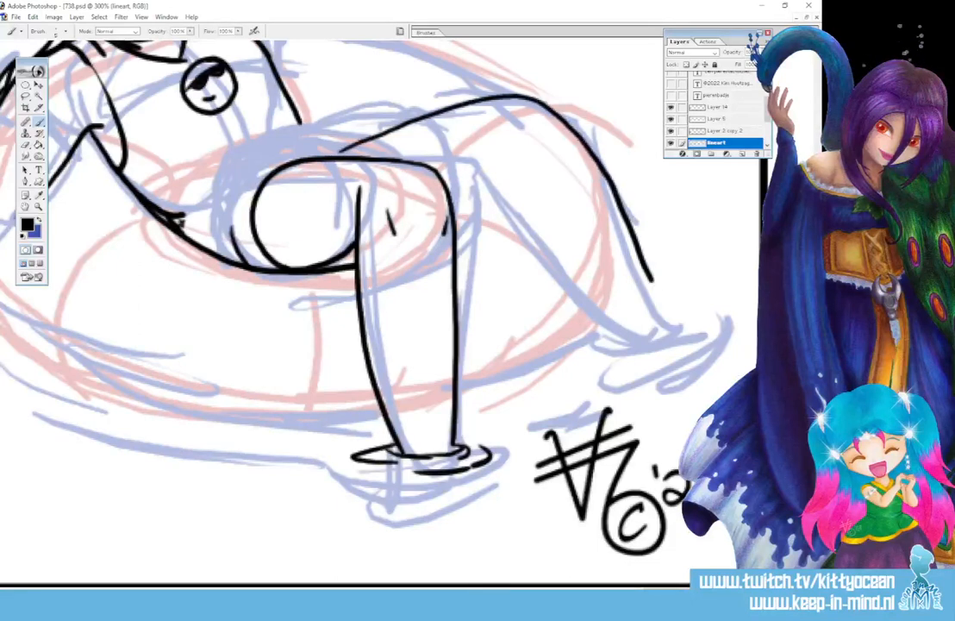
mouse_move(484, 154)
mouse_down()
mouse_move(619, 308)
mouse_move(639, 315)
mouse_up()
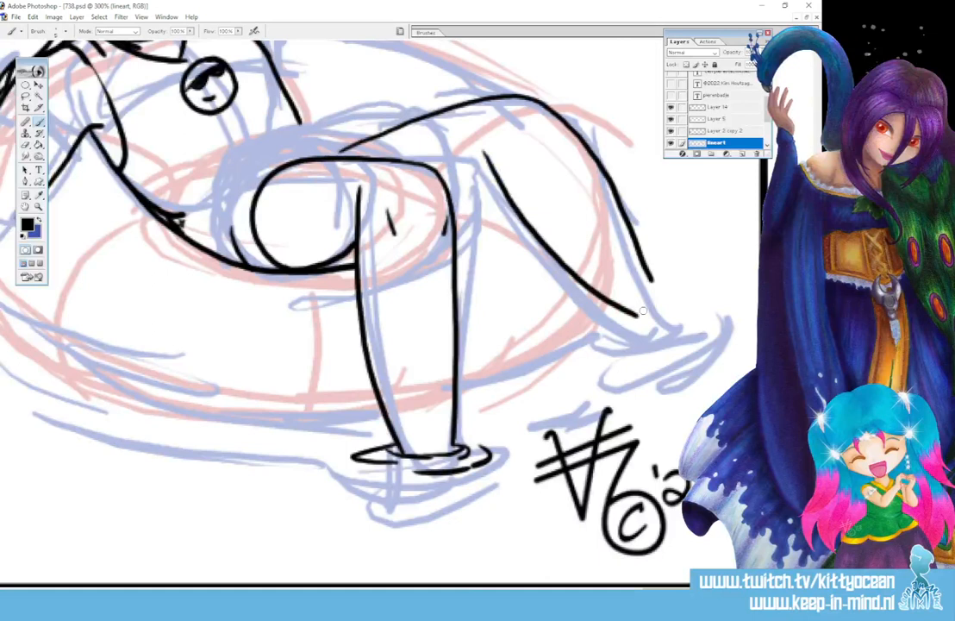
drag(492, 169, 454, 210)
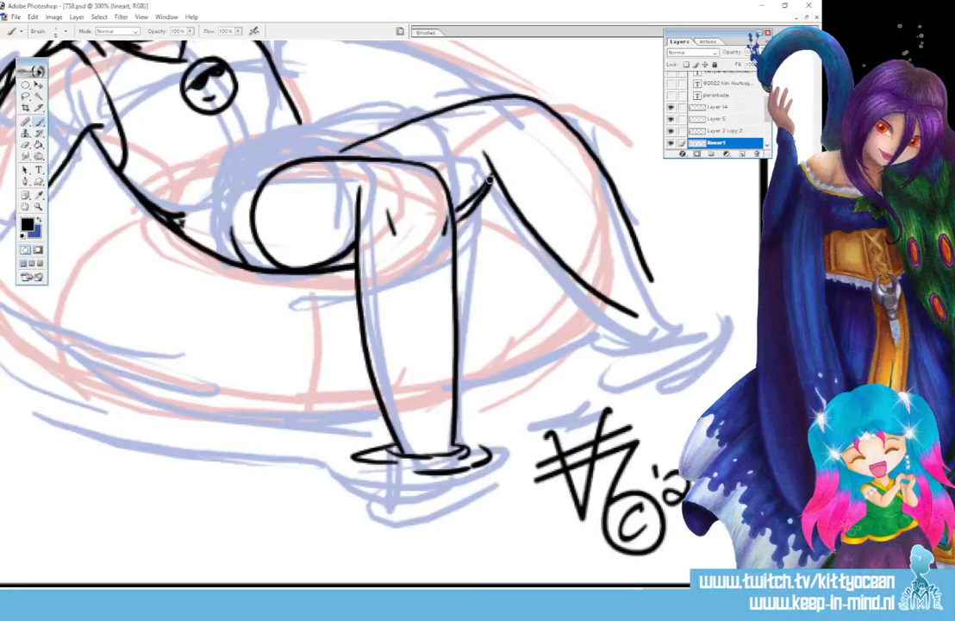
drag(492, 172, 456, 206)
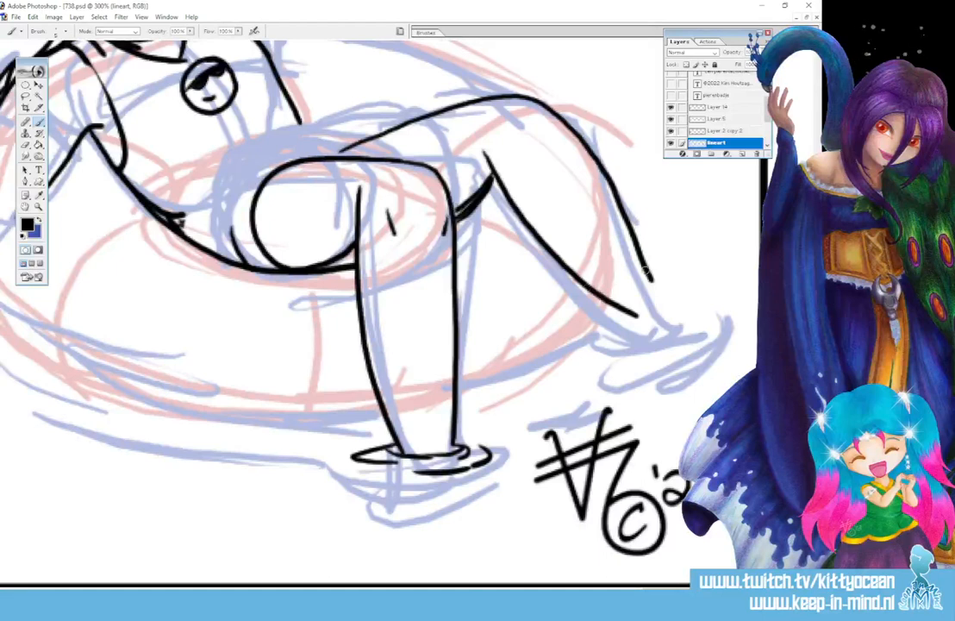
- Ink the far foot sloping into the water from both sides of the ankle, with a waterline and small ripples around it
drag(651, 278, 712, 298)
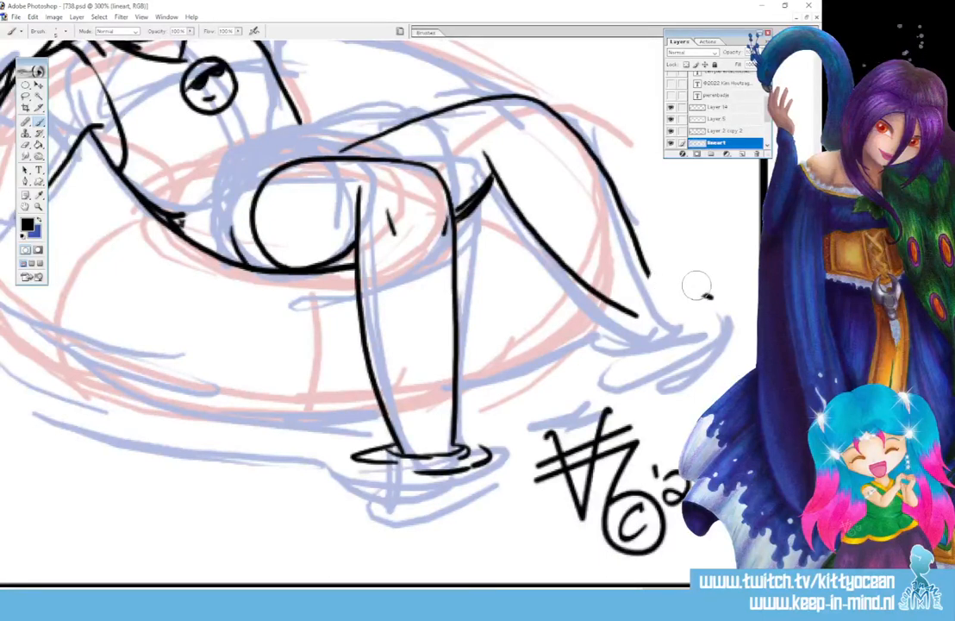
key(ctrl+z)
drag(651, 277, 727, 337)
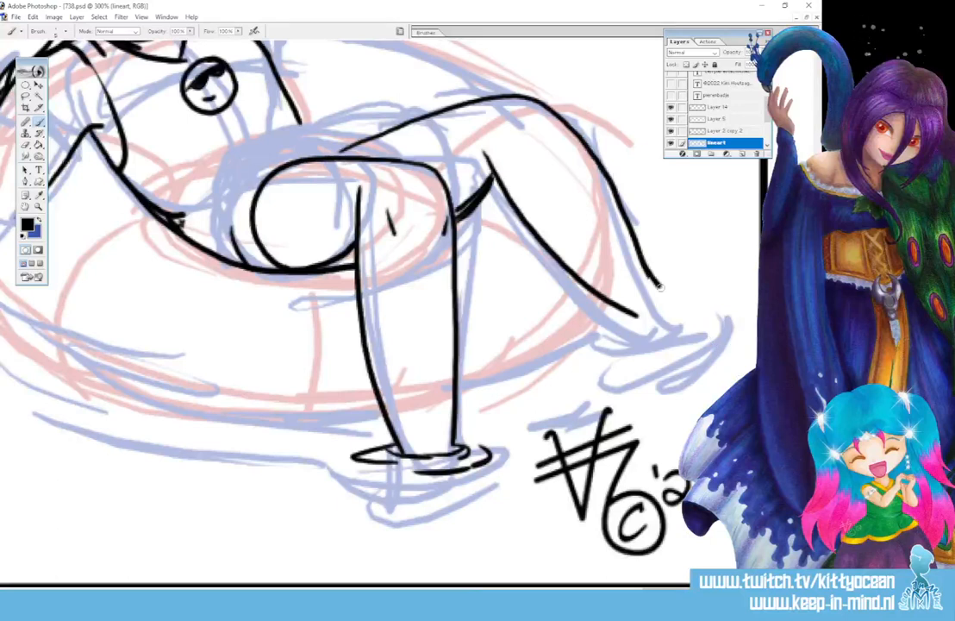
drag(621, 314, 643, 349)
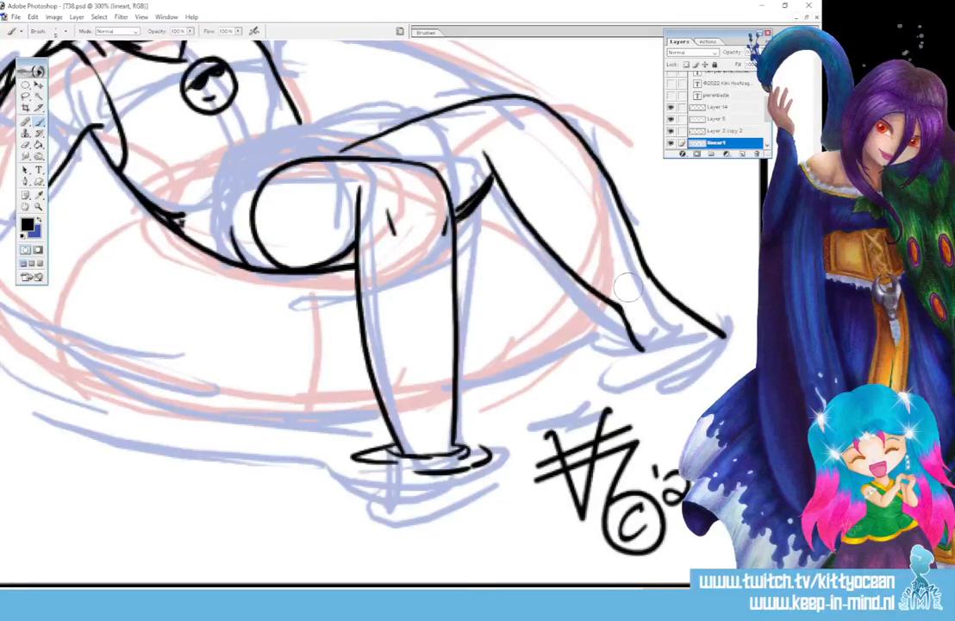
drag(641, 349, 731, 338)
drag(719, 318, 745, 338)
drag(617, 348, 649, 355)
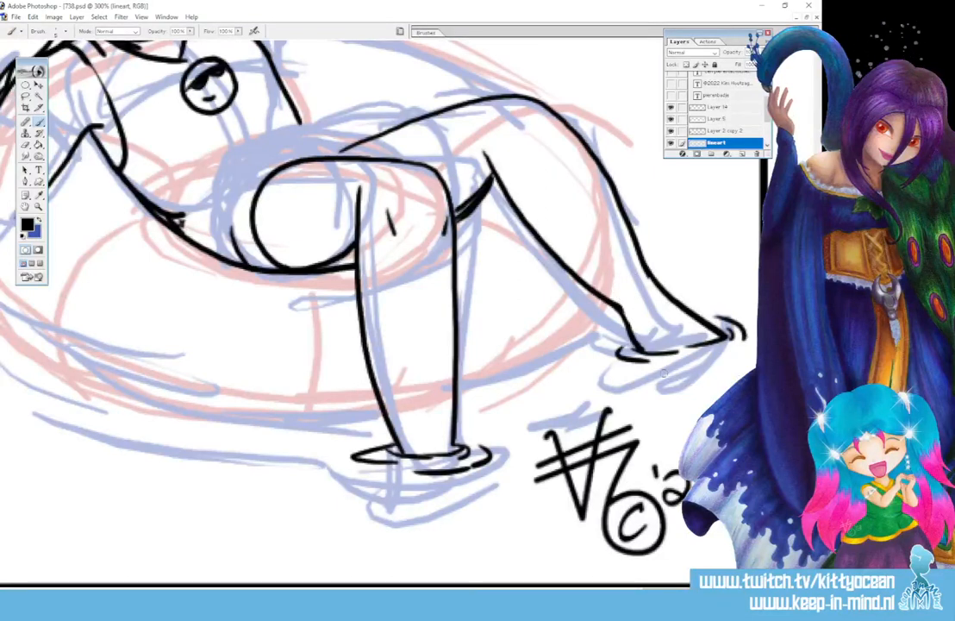
- Ink the two long curves running from behind the far shoulder toward the far knee
scroll(421, 79, up, 2)
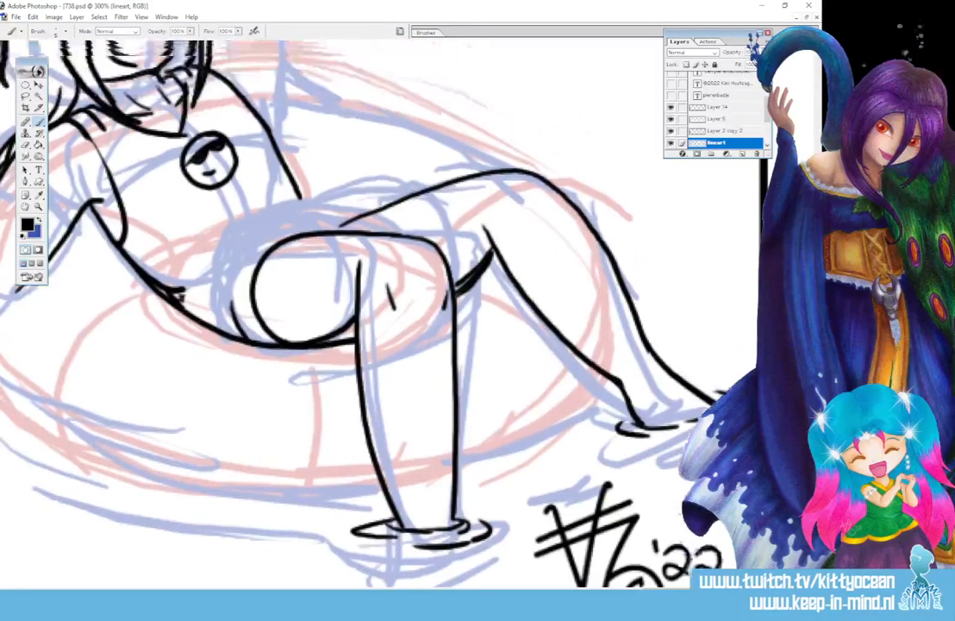
drag(209, 127, 341, 175)
mouse_move(254, 173)
mouse_down()
mouse_move(420, 199)
mouse_move(505, 235)
mouse_up()
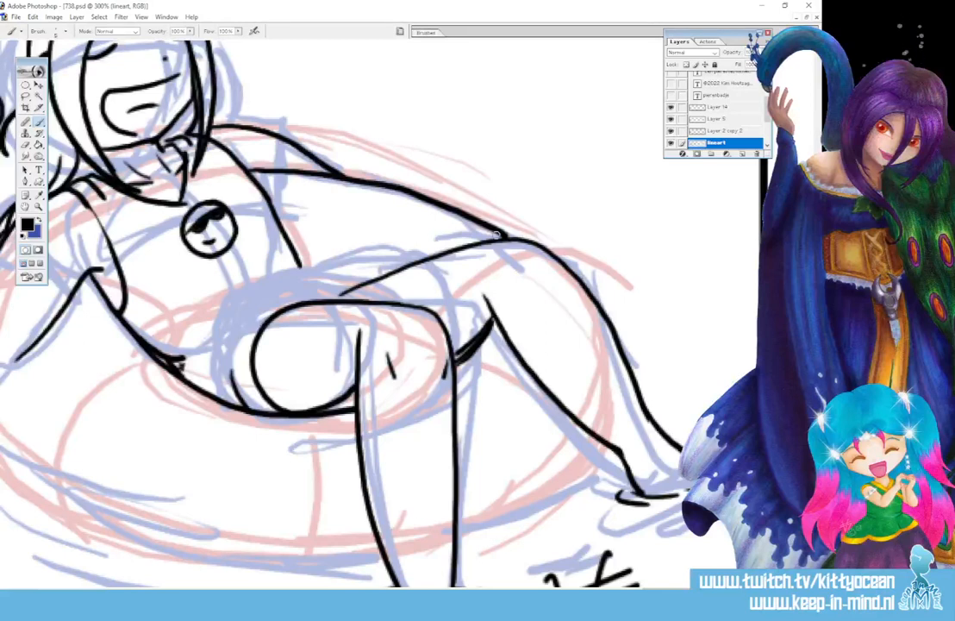
- Extend the far side of the waist into a line reaching the far thigh, and reshape the start of that thigh's contour
mouse_move(240, 190)
mouse_down()
mouse_move(266, 224)
mouse_move(326, 260)
mouse_up()
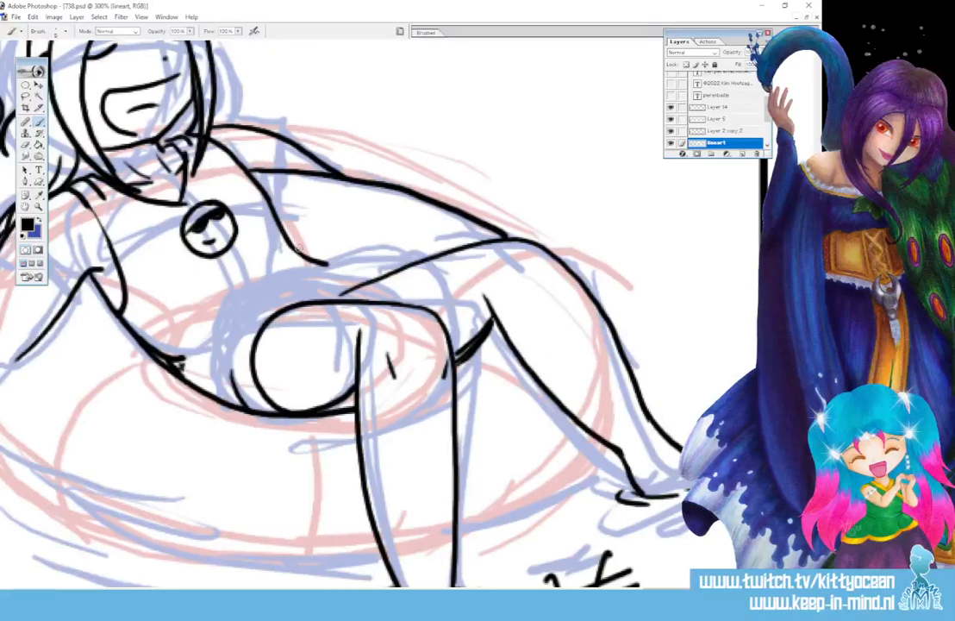
mouse_move(289, 243)
mouse_down()
mouse_move(298, 264)
mouse_move(398, 271)
mouse_up()
mouse_move(343, 290)
mouse_down()
mouse_move(401, 269)
mouse_move(365, 264)
mouse_up()
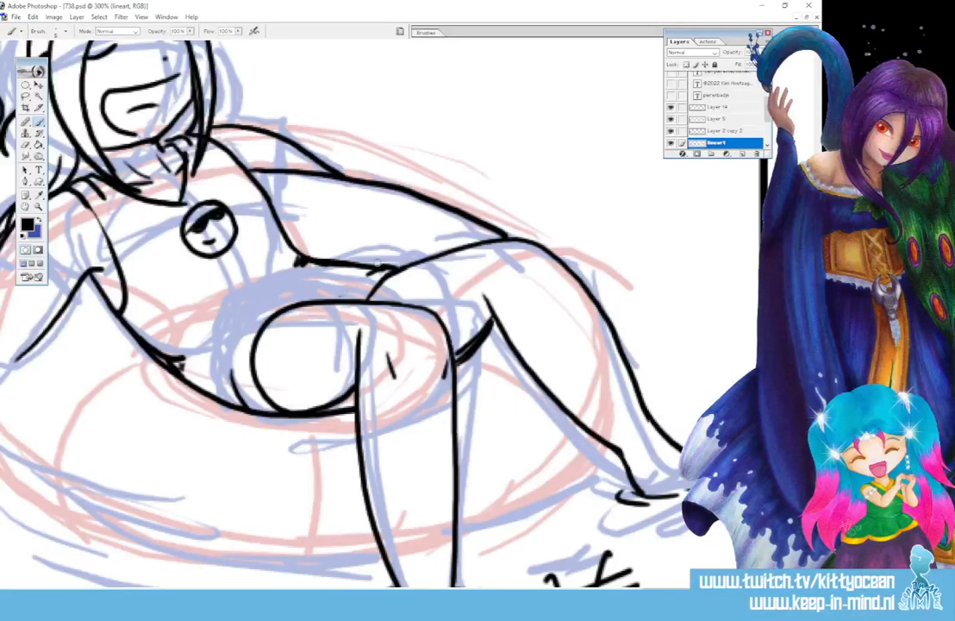
- Ink the swim ring's wavy waterline between the near leg and the far foot
scroll(377, 263, down, 9)
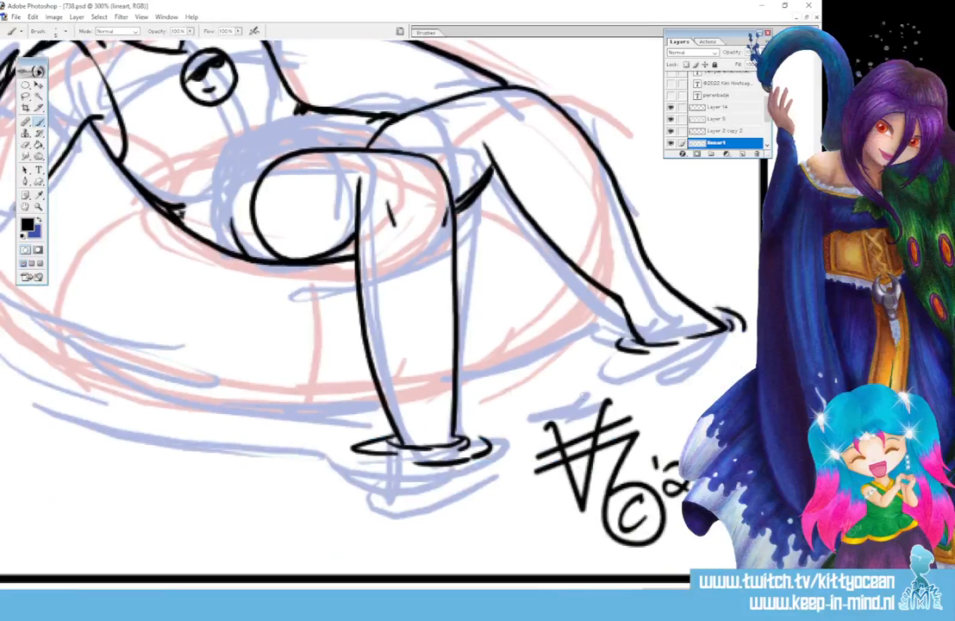
mouse_move(459, 380)
mouse_down()
mouse_move(533, 367)
mouse_move(574, 343)
mouse_move(610, 302)
mouse_move(601, 319)
mouse_up()
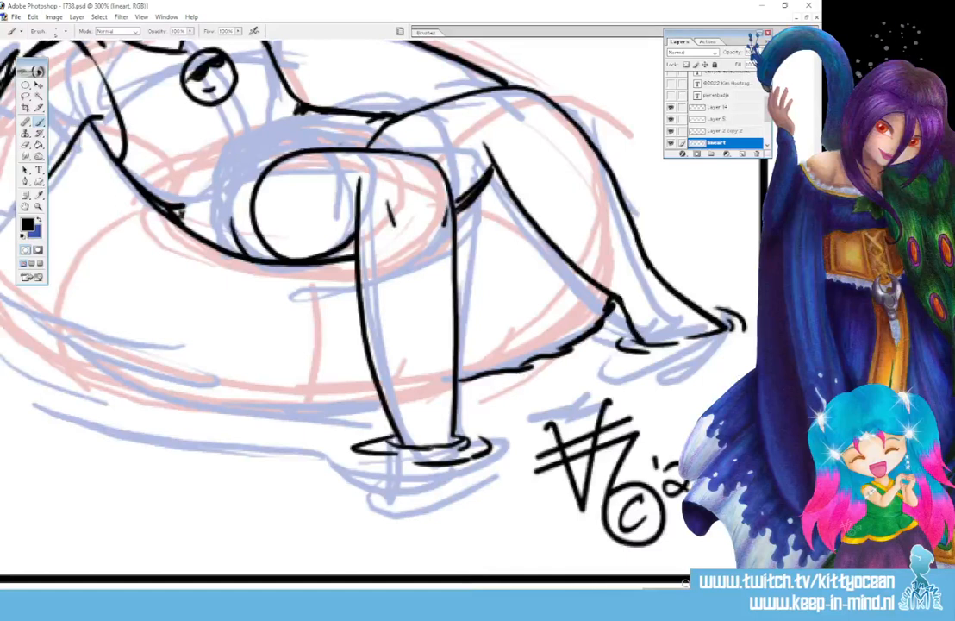
- Ink both edges of the near forearm down to the wrist, close it at the water surface, and add ripples around it
drag(667, 592, 613, 593)
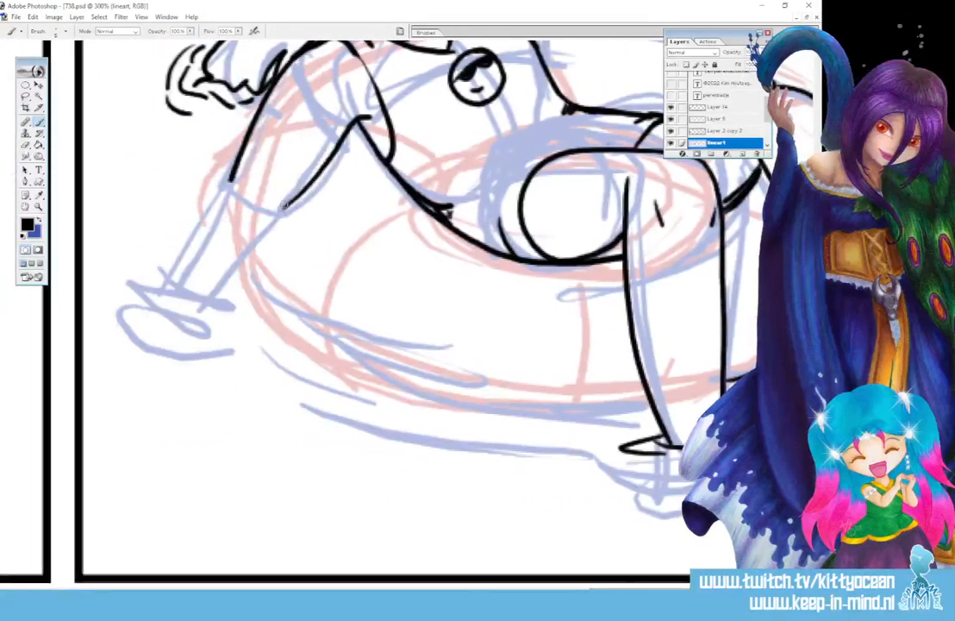
drag(285, 206, 213, 312)
drag(226, 171, 216, 205)
drag(179, 300, 223, 312)
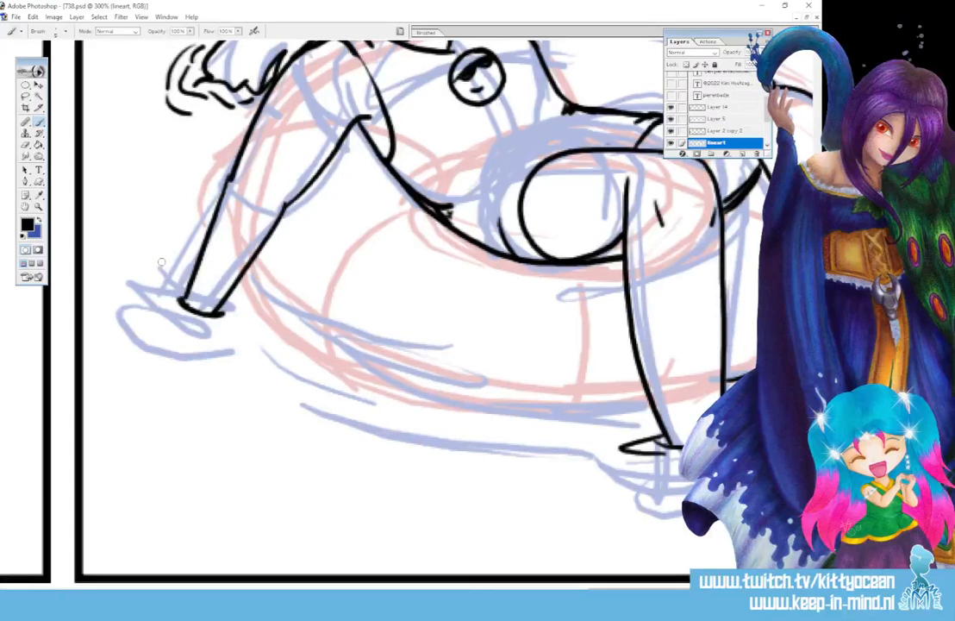
mouse_move(177, 293)
mouse_down()
mouse_move(168, 317)
mouse_move(203, 337)
mouse_up()
drag(225, 331, 241, 326)
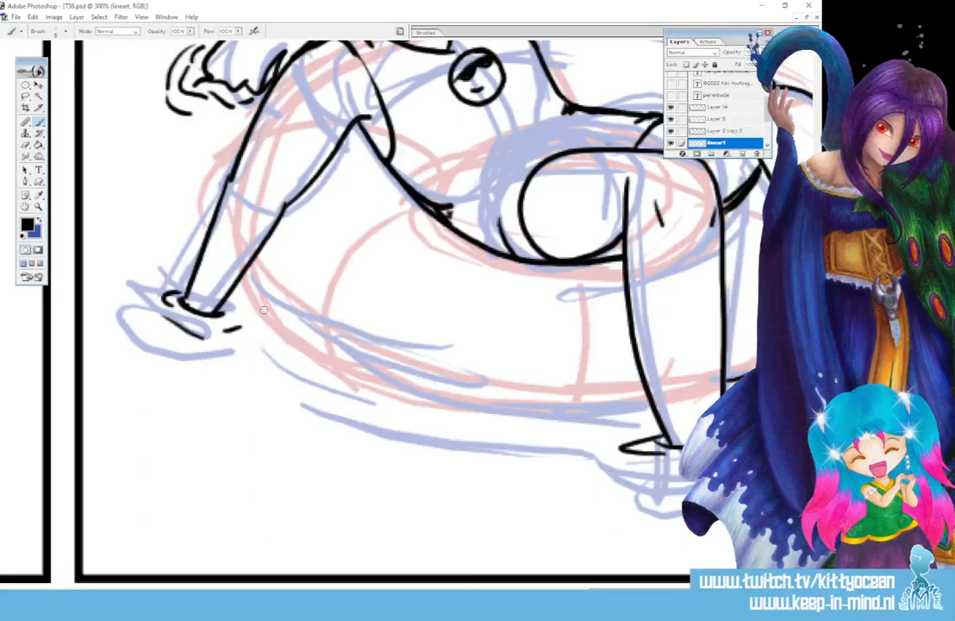
- Ink the ring's wavy lower edge from the near arm to the near leg, with short ripple dashes below it and the wrist
mouse_move(244, 274)
mouse_down()
mouse_move(320, 332)
mouse_move(408, 373)
mouse_move(533, 395)
mouse_move(641, 398)
mouse_move(553, 416)
mouse_up()
drag(508, 415, 460, 405)
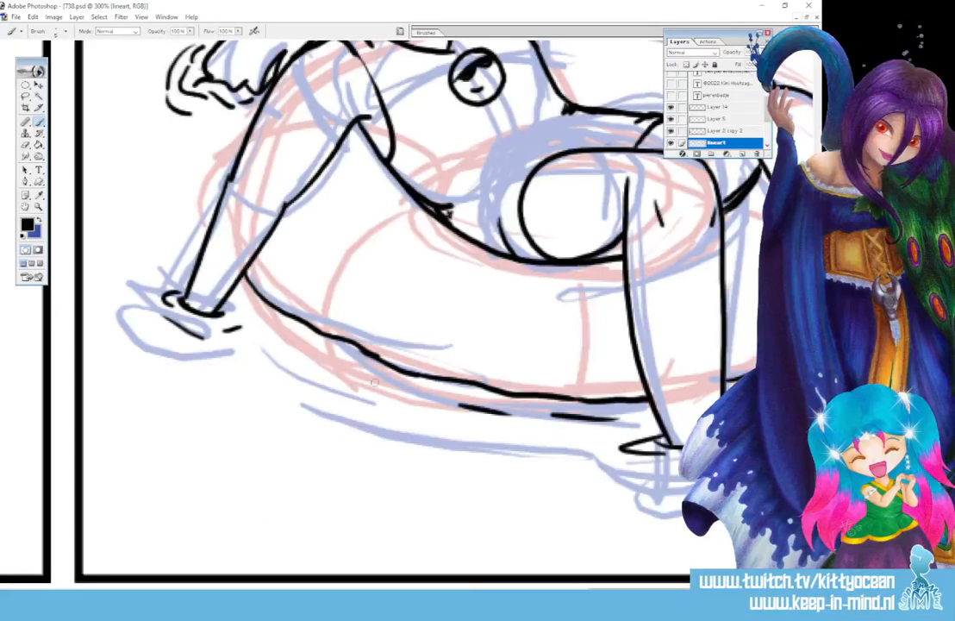
drag(276, 327, 337, 355)
drag(261, 341, 274, 345)
drag(190, 341, 234, 348)
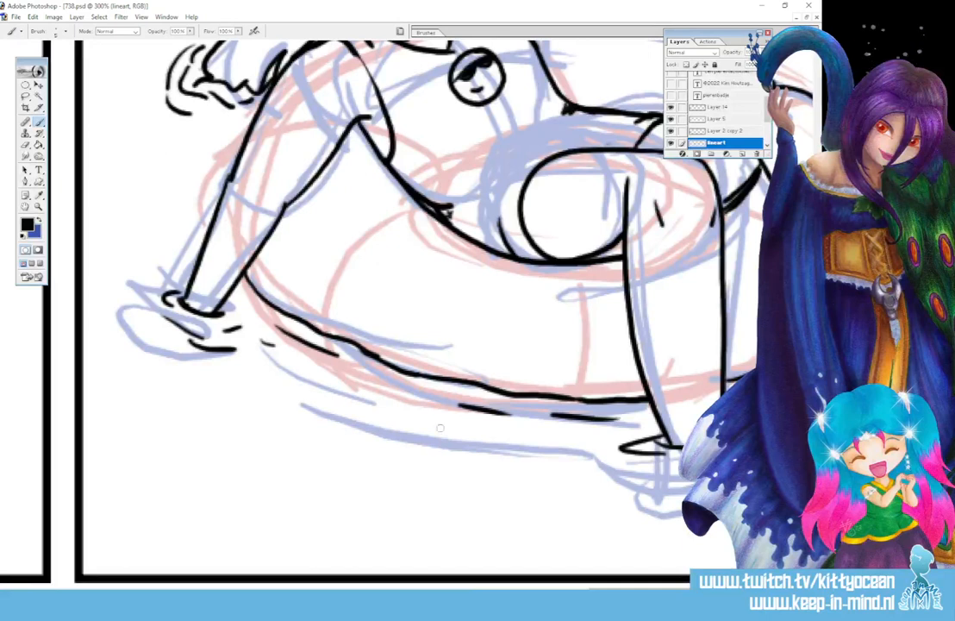
- Add a ripple beside the near foot, a small curve outside the near arm, and short ripple lines above the signature
drag(592, 440, 615, 456)
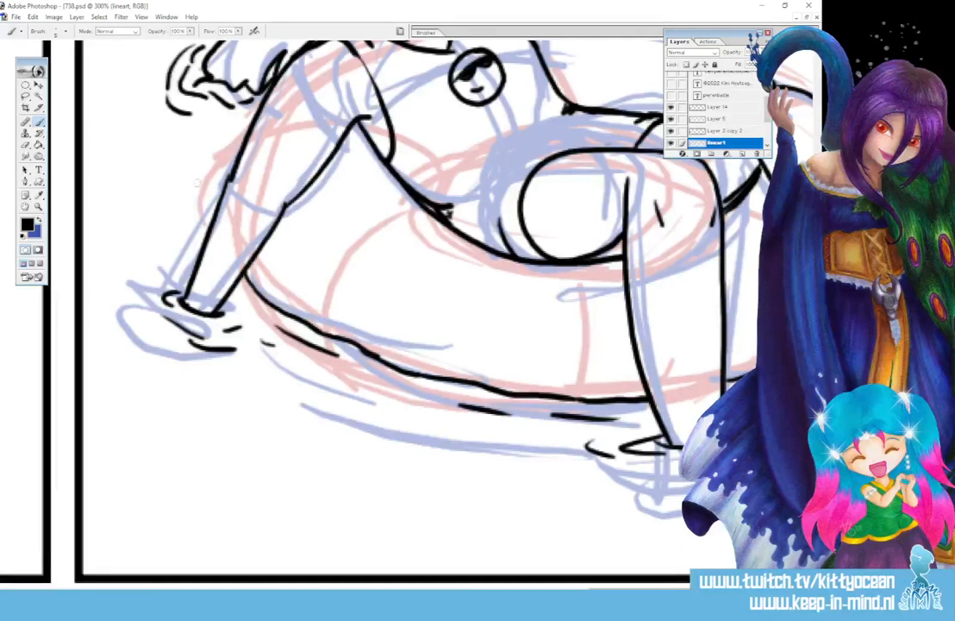
drag(199, 192, 188, 216)
scroll(432, 123, up, 8)
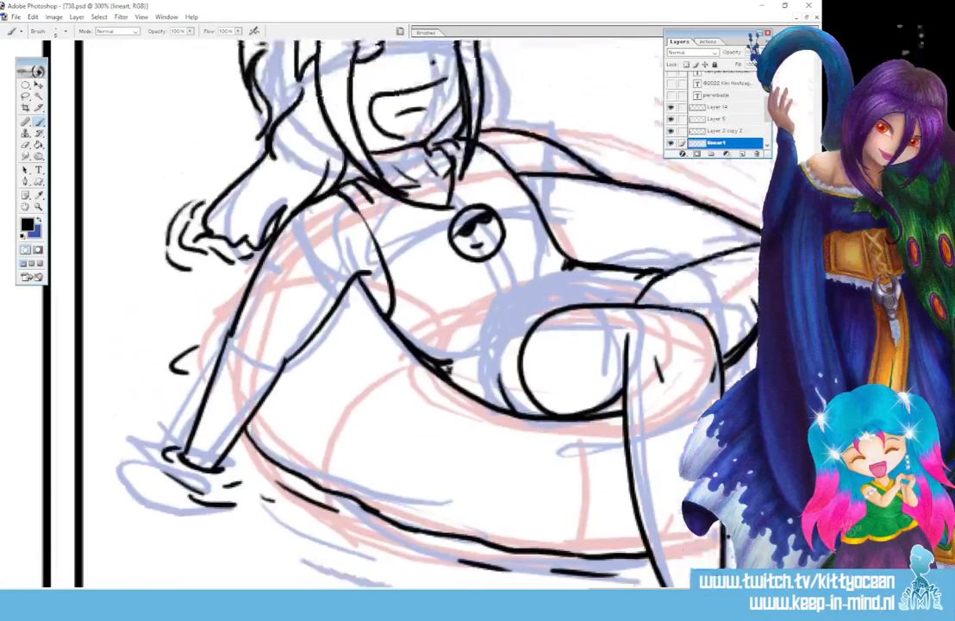
scroll(433, 123, down, 1)
scroll(385, 318, down, 1)
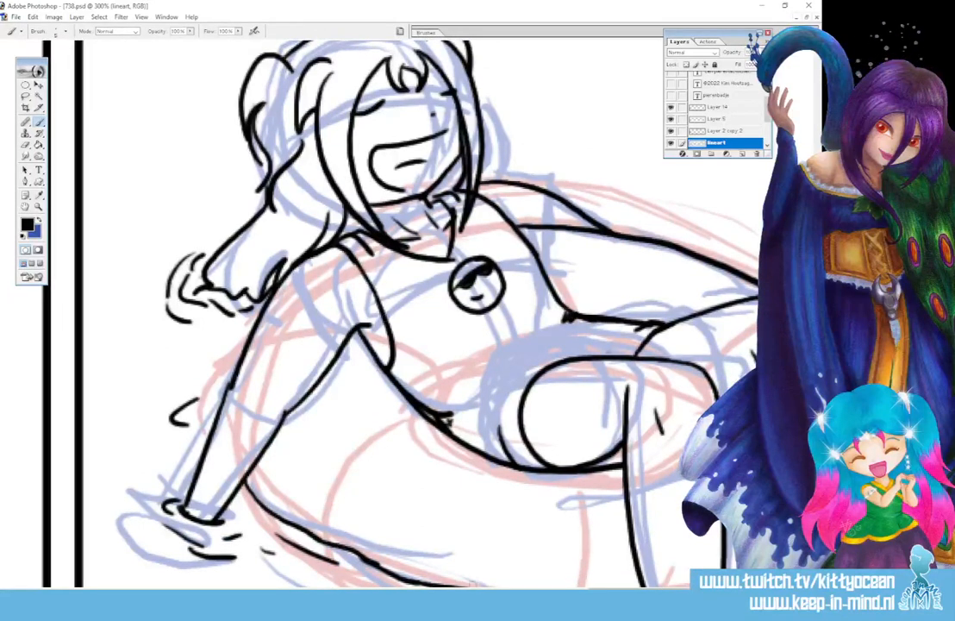
scroll(379, 311, right, 3)
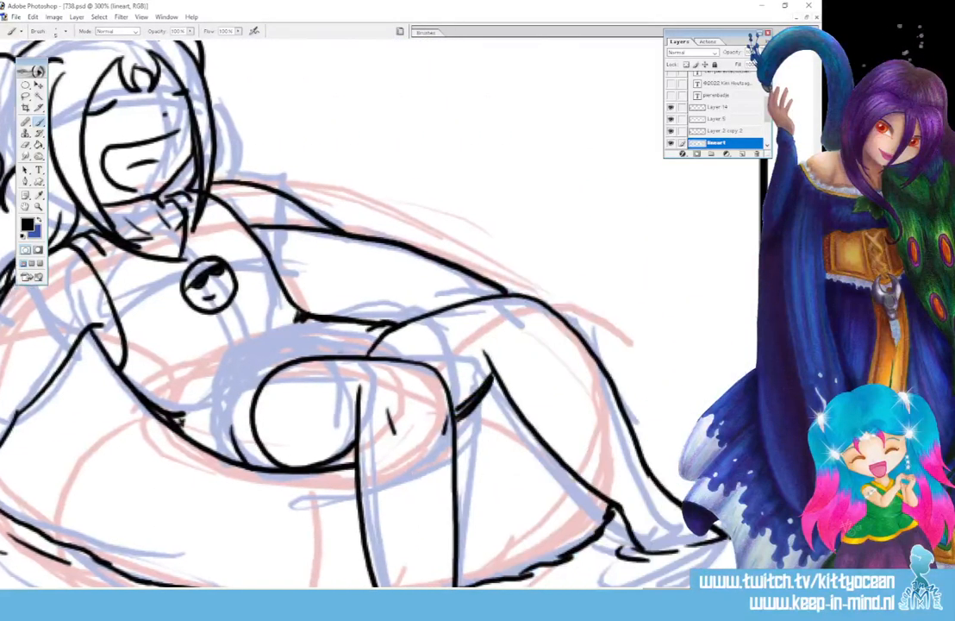
scroll(409, 492, down, 5)
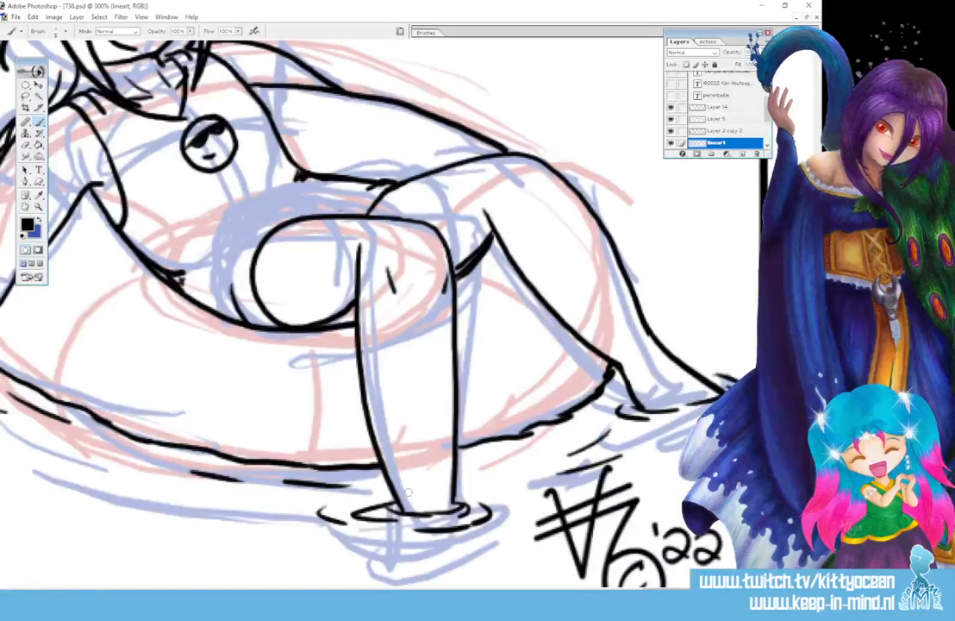
- Hand-letter "~aaaah" rising beside the reclining figure's head in the fourth panel
scroll(409, 492, down, 4)
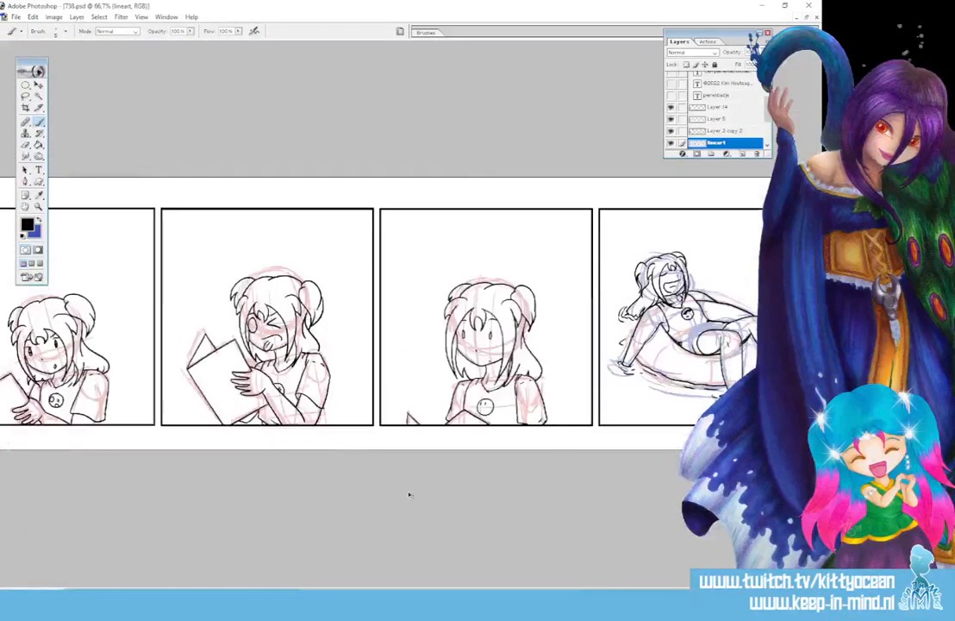
scroll(409, 494, up, 4)
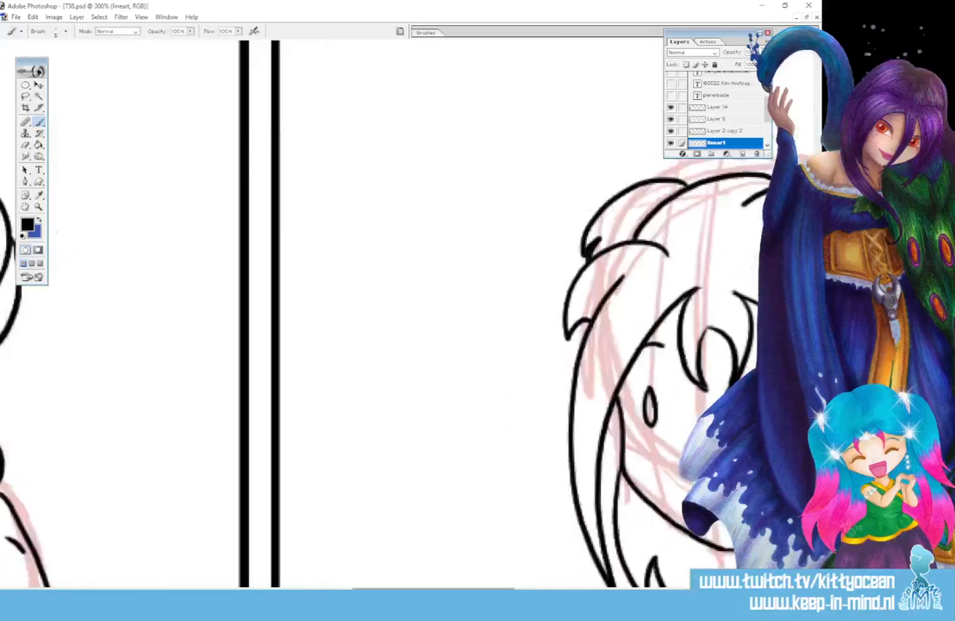
drag(433, 592, 676, 591)
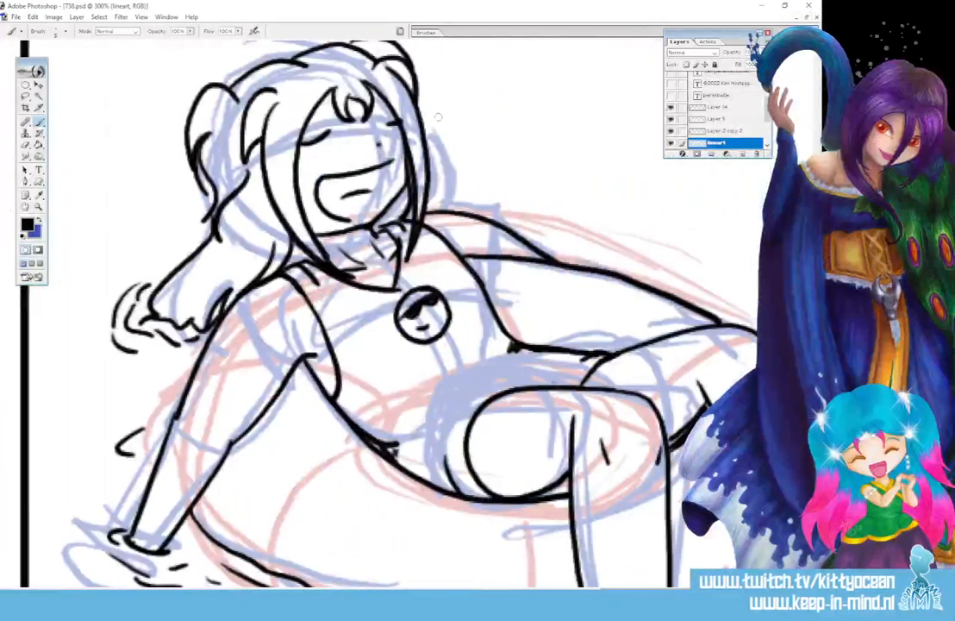
drag(438, 115, 474, 101)
scroll(483, 156, up, 2)
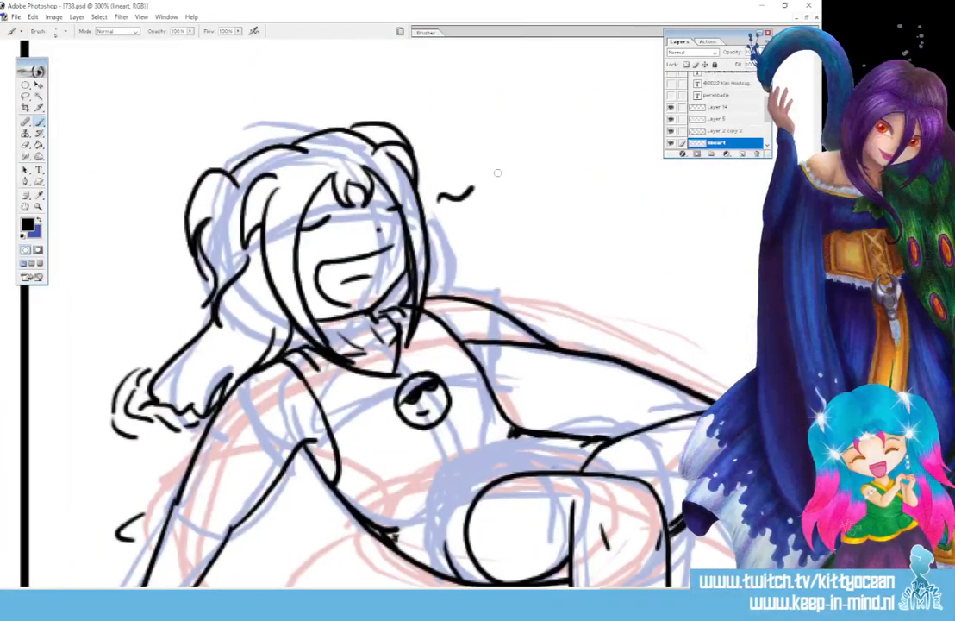
mouse_move(501, 171)
mouse_down()
mouse_move(505, 186)
mouse_move(584, 160)
mouse_move(596, 169)
mouse_move(625, 160)
mouse_up()
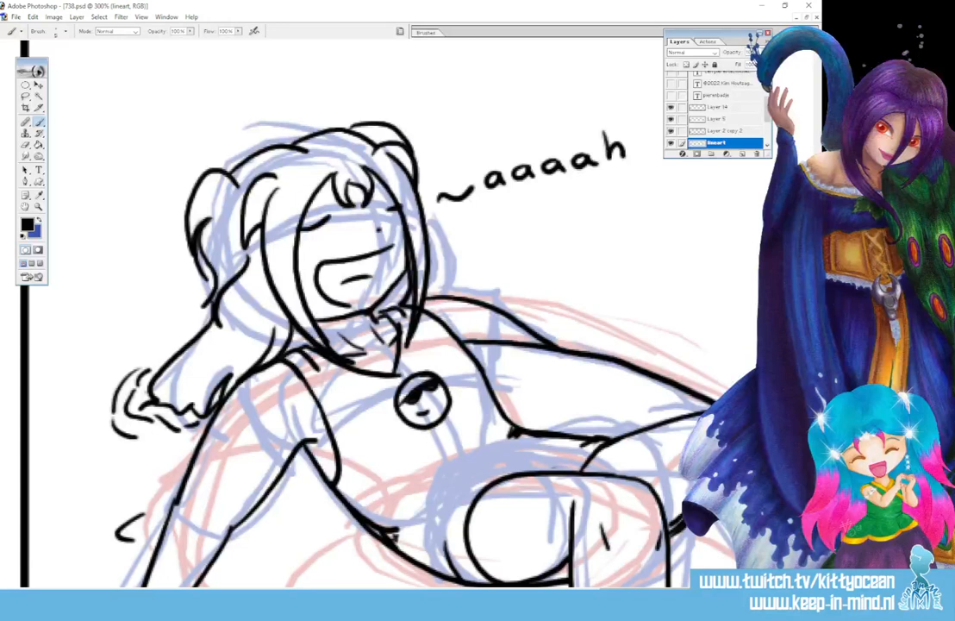
- Draw a small flower-like symbol after the "aaaah" lettering and bring the whole strip into view
drag(619, 593, 647, 593)
mouse_move(510, 143)
mouse_down()
mouse_move(494, 144)
mouse_move(501, 159)
mouse_move(526, 137)
mouse_move(509, 155)
mouse_move(521, 159)
mouse_move(504, 129)
mouse_move(517, 125)
mouse_up()
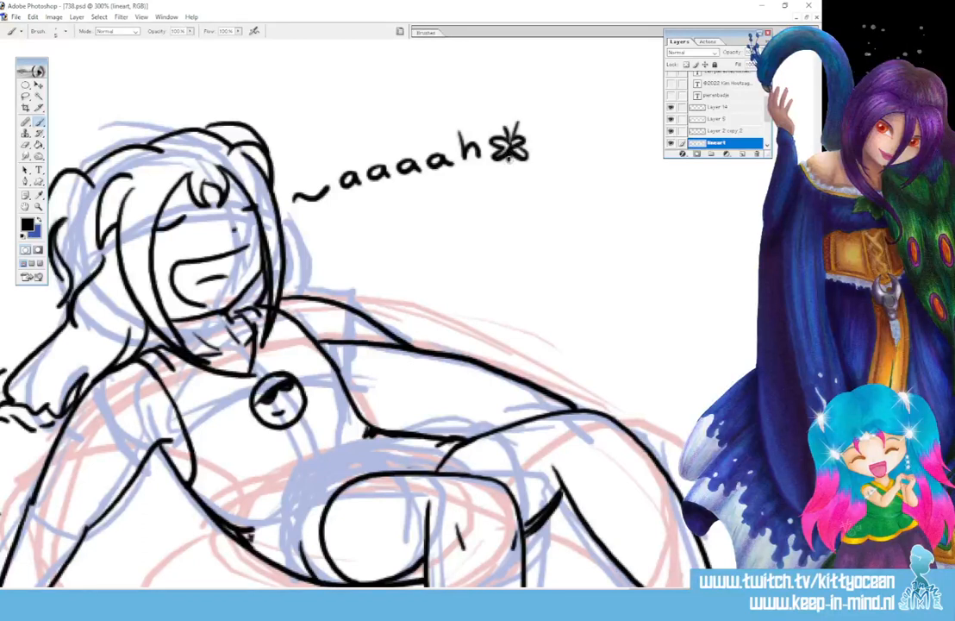
key(ctrl+minus)
key(ctrl+minus)
key(ctrl+minus)
key(ctrl+minus)
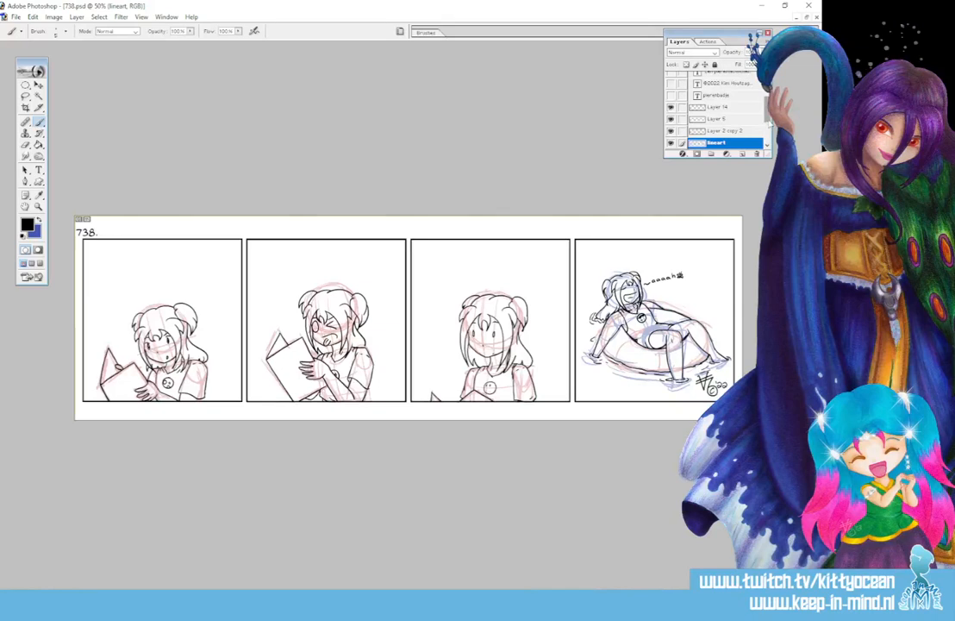
- Hide the sketch layer and add two new empty layers directly above the lineart layer
scroll(669, 104, down, 2)
click(670, 126)
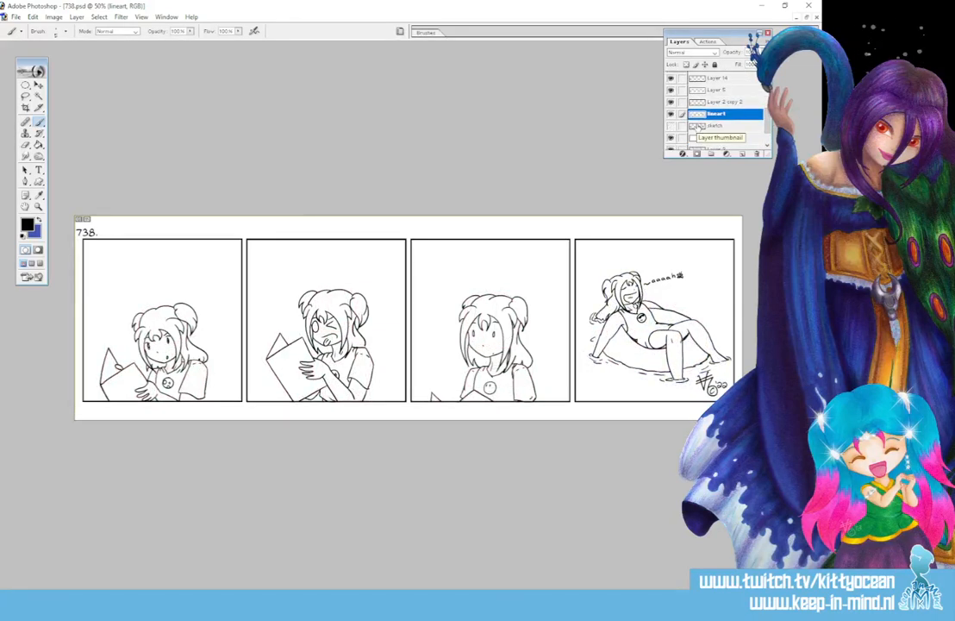
key(ctrl+shift+alt+n)
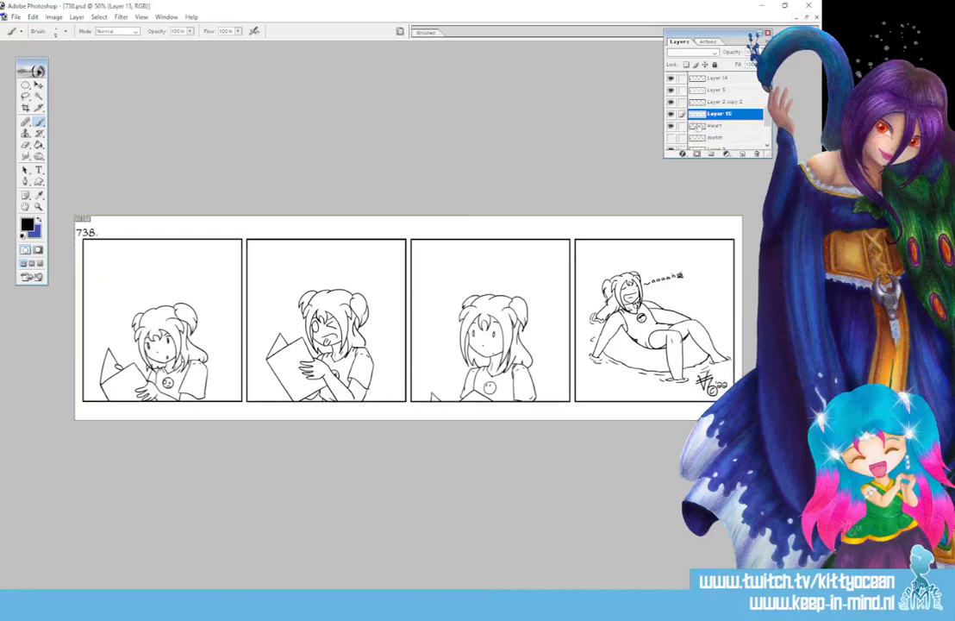
key(ctrl+shift+alt+n)
- Change the blend mode of the upper new layer and make the lower new layer active
click(693, 52)
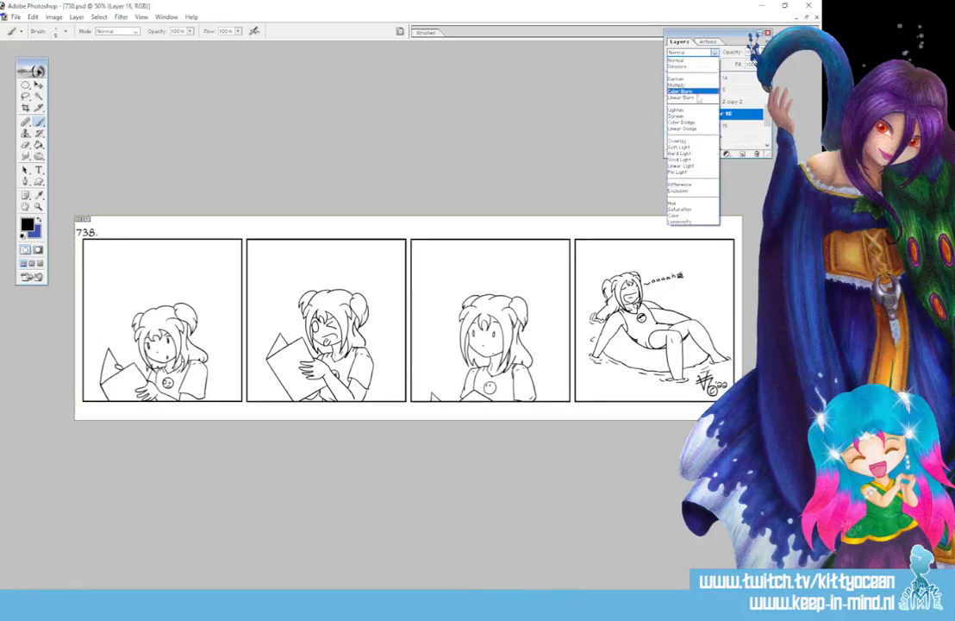
click(690, 104)
click(692, 53)
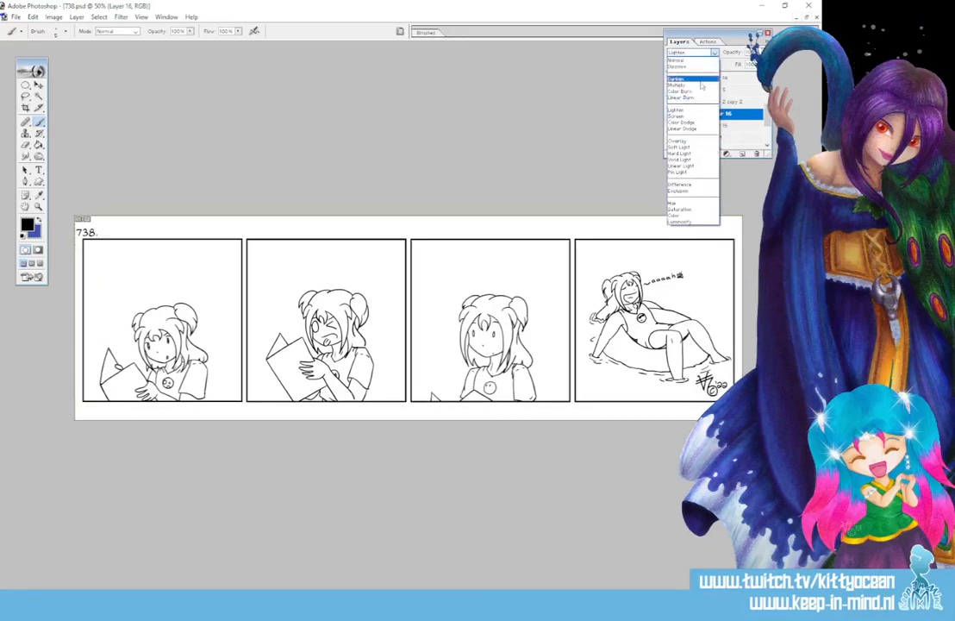
click(689, 72)
click(721, 126)
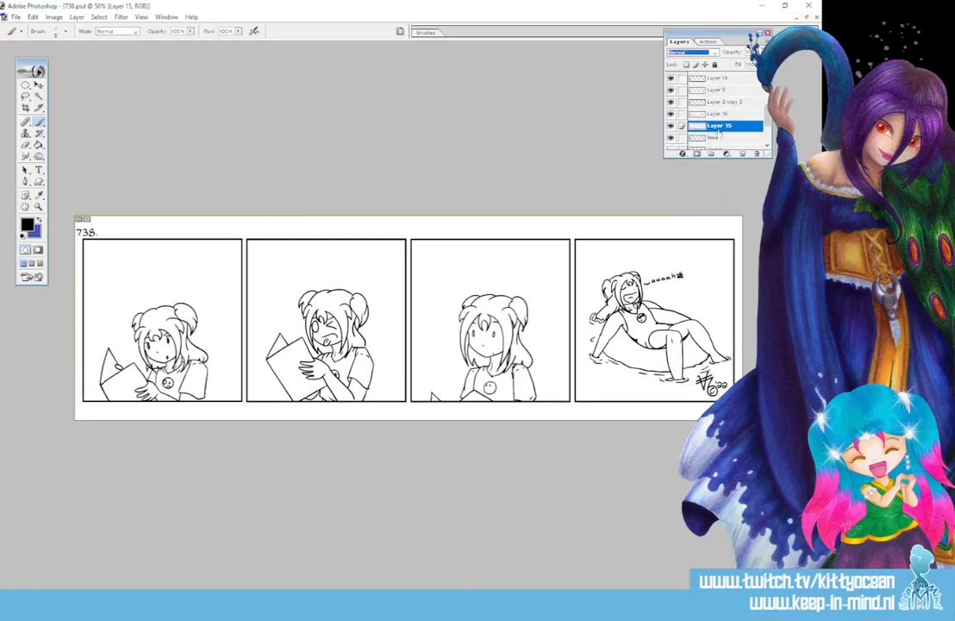
- Fill the girl's hair in the first panel, including the bun and loose strands, with an orange-brown foreground colour
click(39, 220)
click(28, 225)
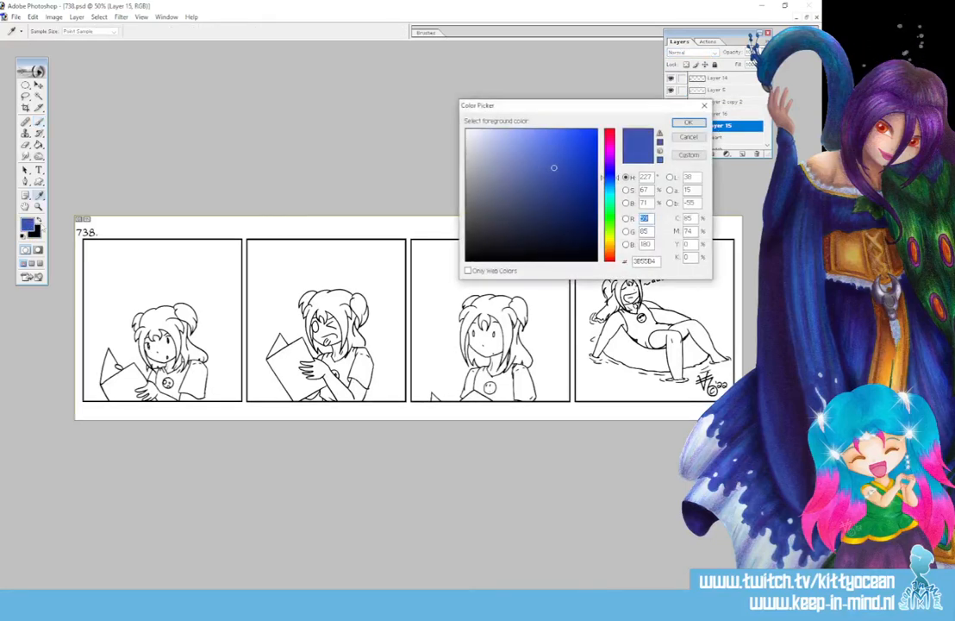
drag(609, 242, 609, 247)
click(545, 147)
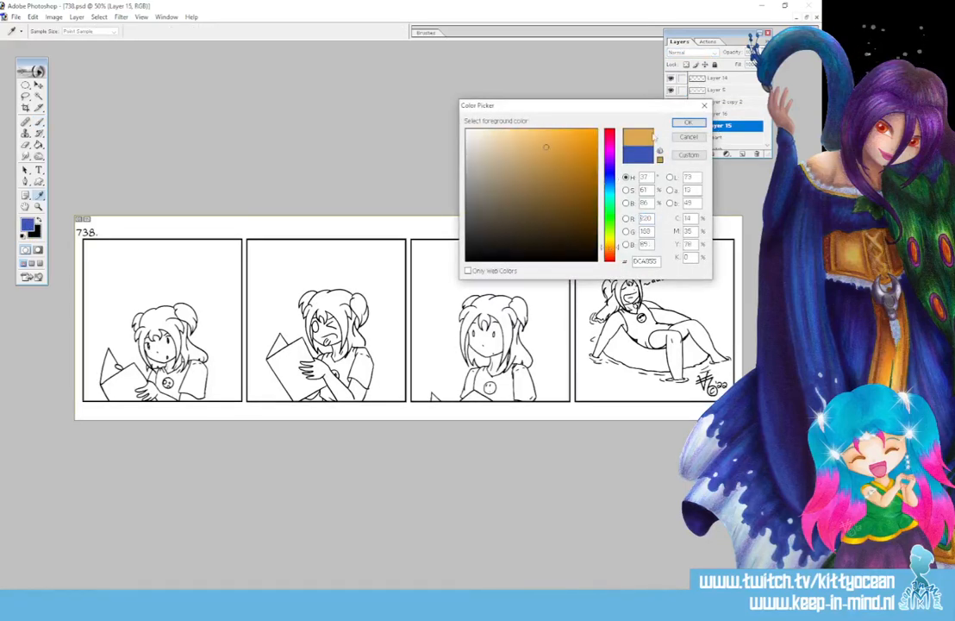
click(688, 122)
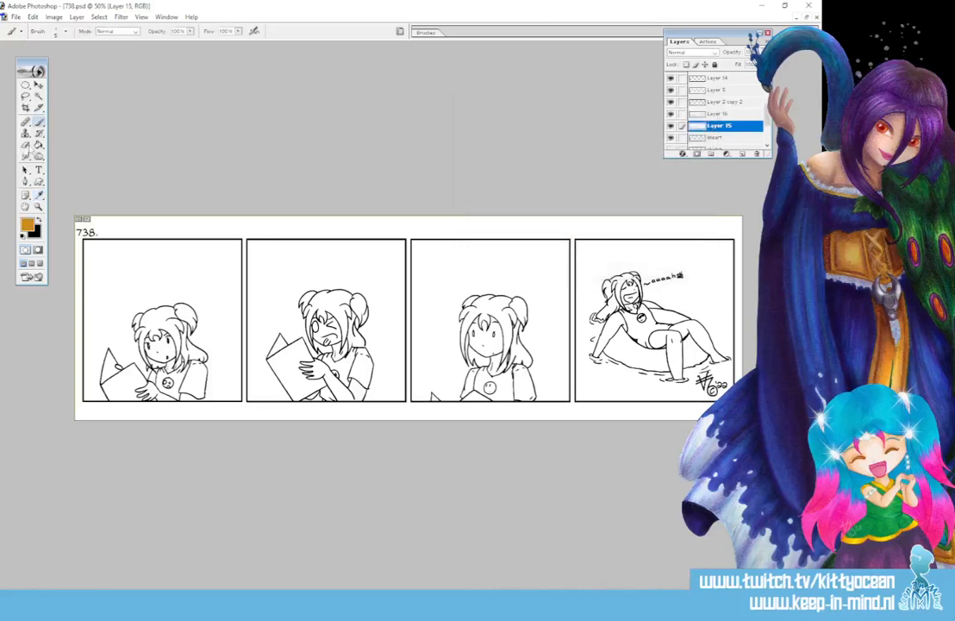
key(g)
click(159, 327)
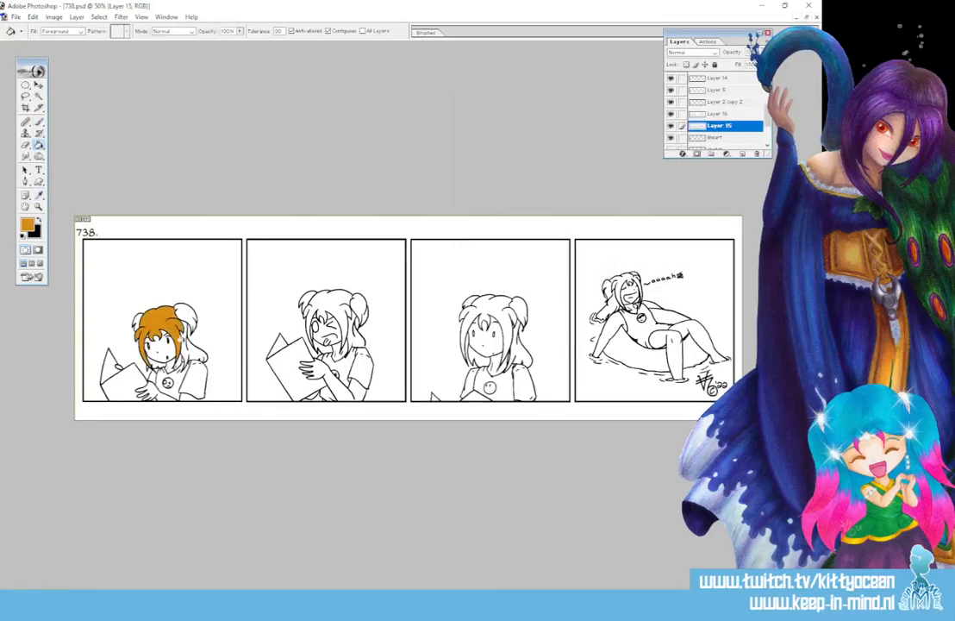
click(184, 340)
click(182, 308)
click(153, 359)
click(137, 316)
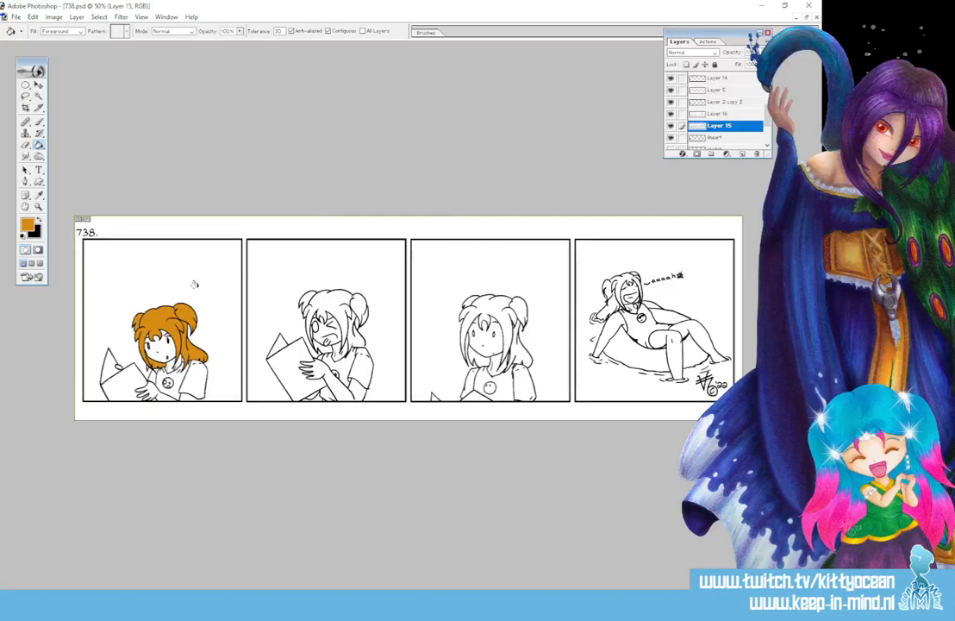
- Fill the hair and both buns in the second panel with the same orange-brown, undoing the fill that spills over the background
click(332, 299)
click(320, 344)
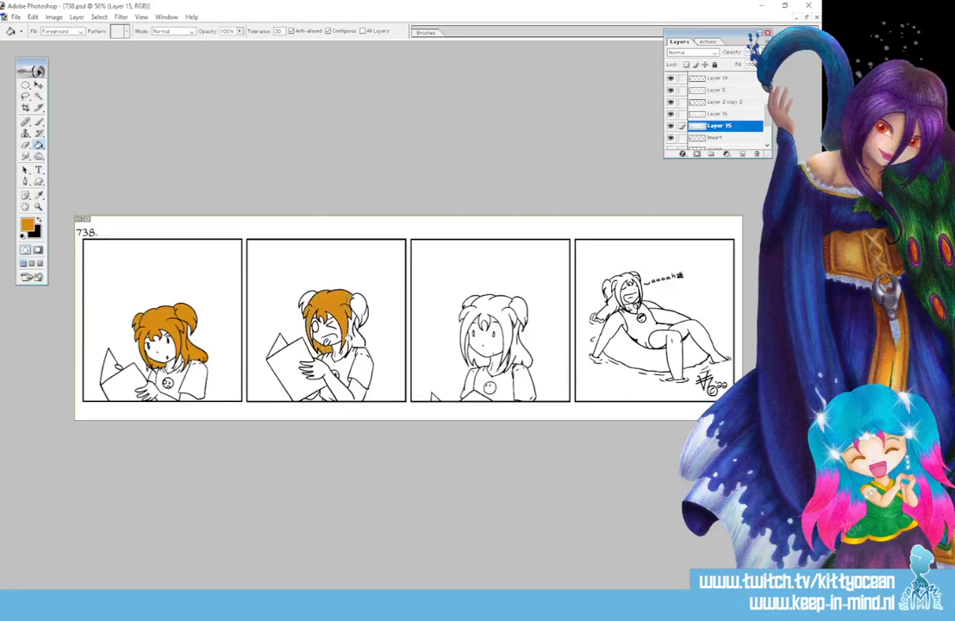
click(310, 261)
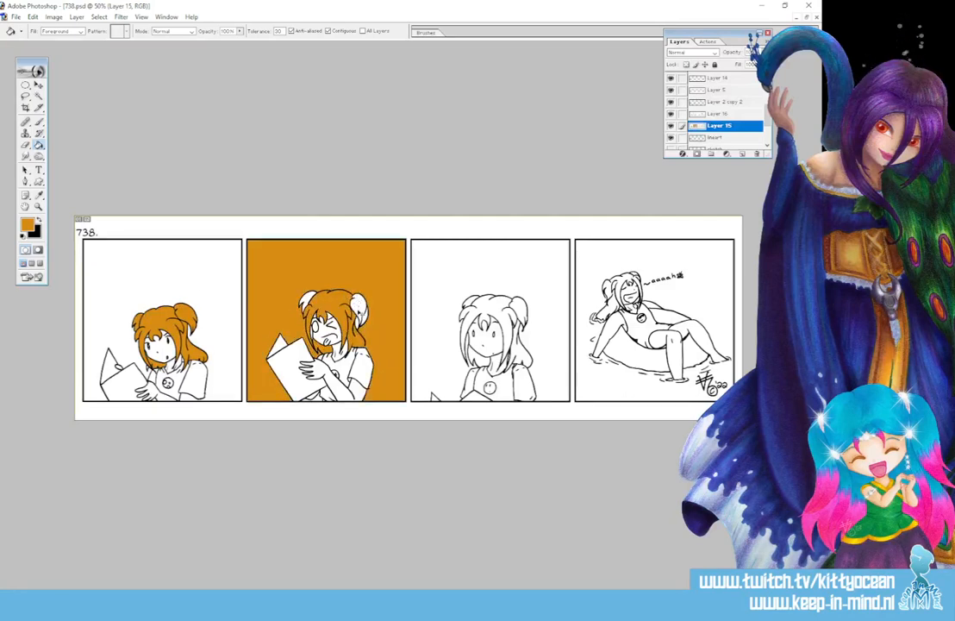
key(x)
click(39, 122)
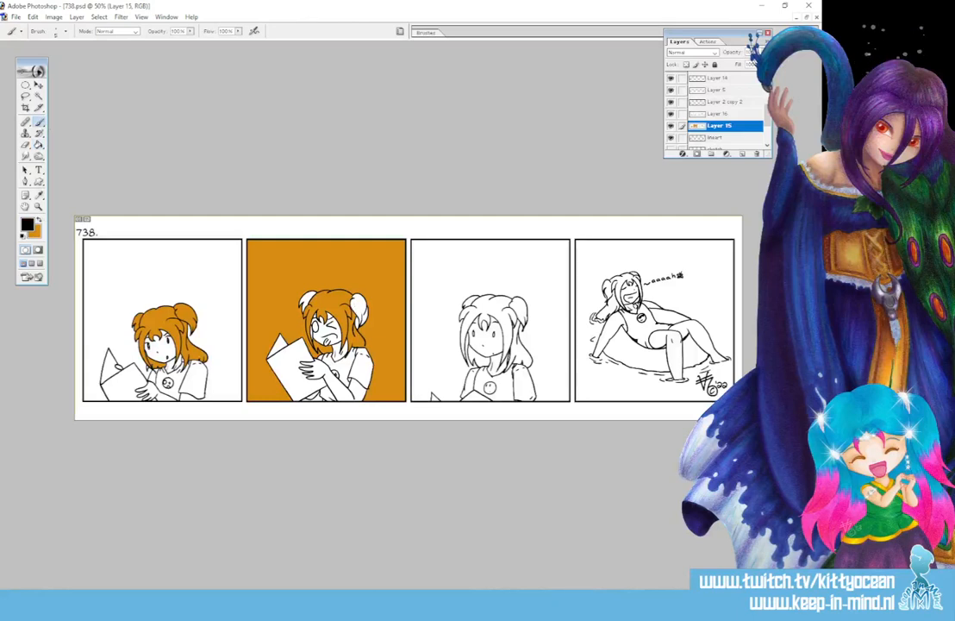
key(ctrl+z)
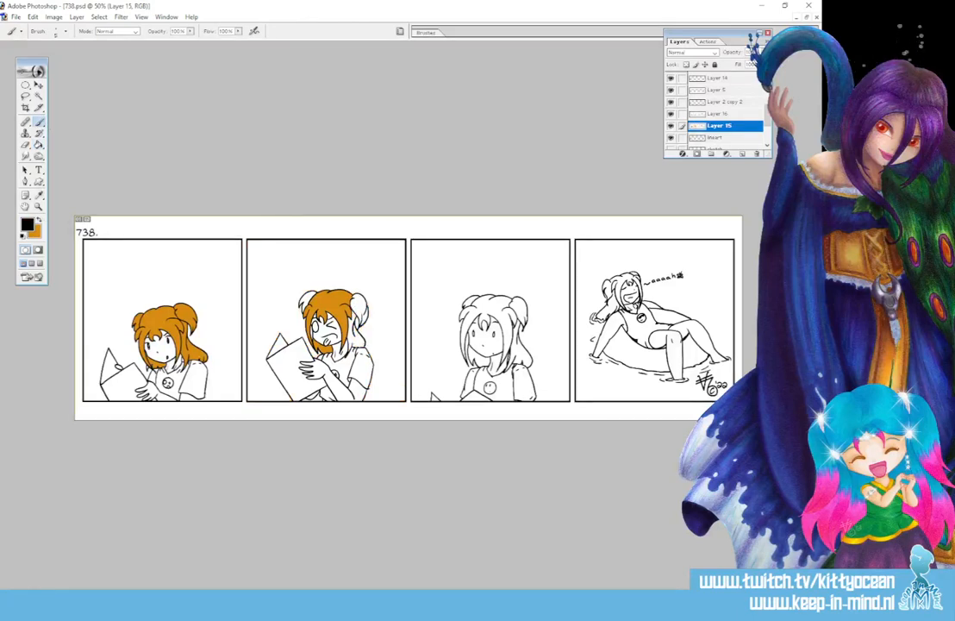
key(x)
click(39, 145)
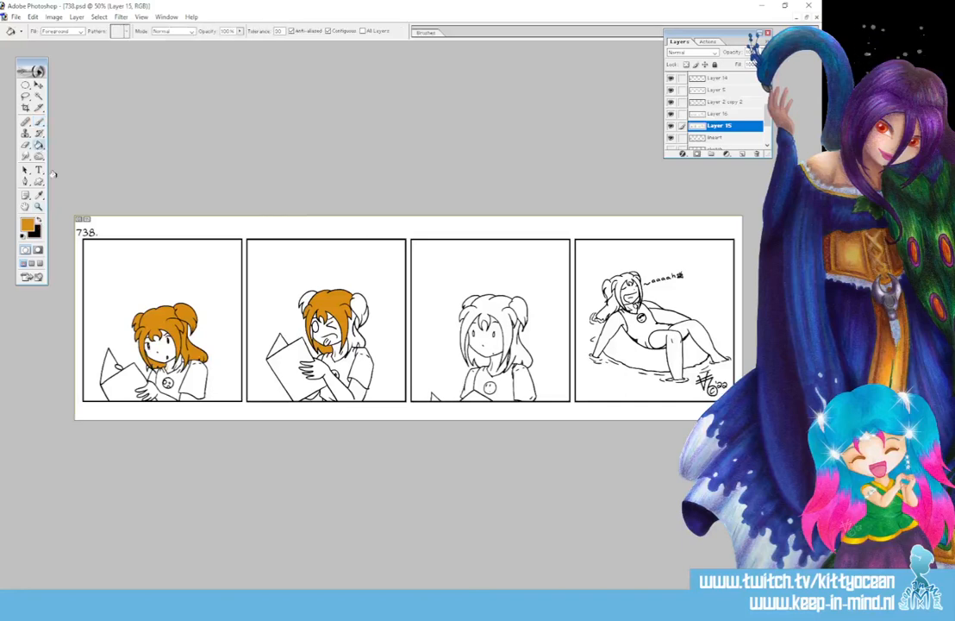
click(358, 304)
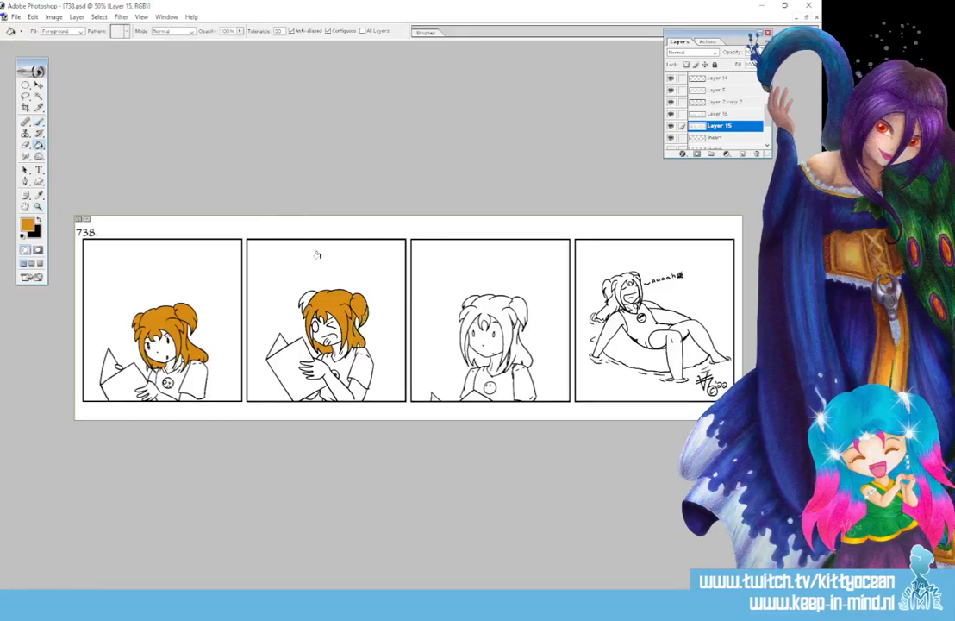
click(312, 295)
- Fill the hair of the reclining figure in the fourth panel and the girl in the third panel with orange-brown
click(612, 289)
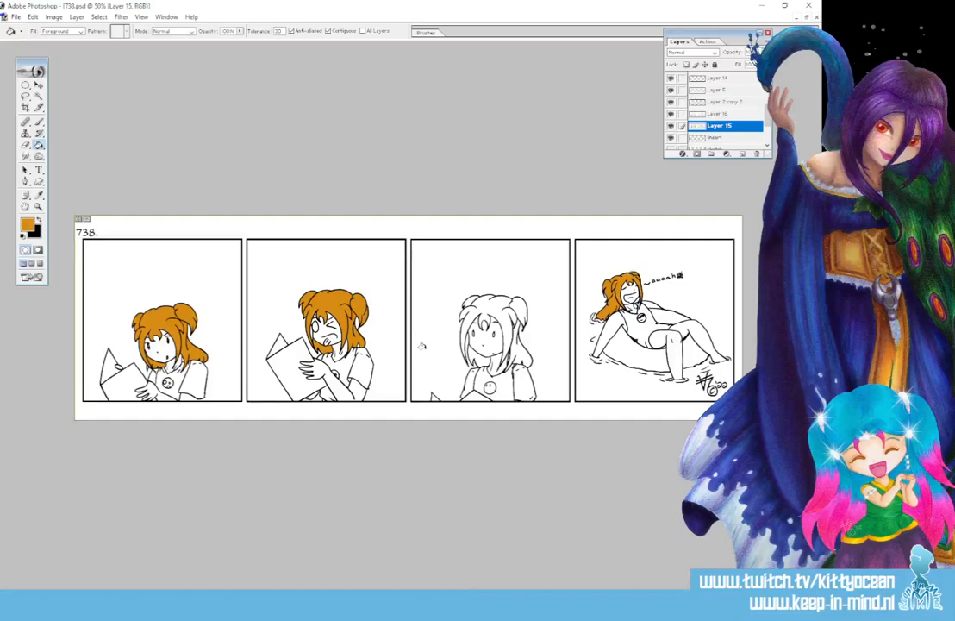
click(474, 311)
click(513, 343)
click(521, 346)
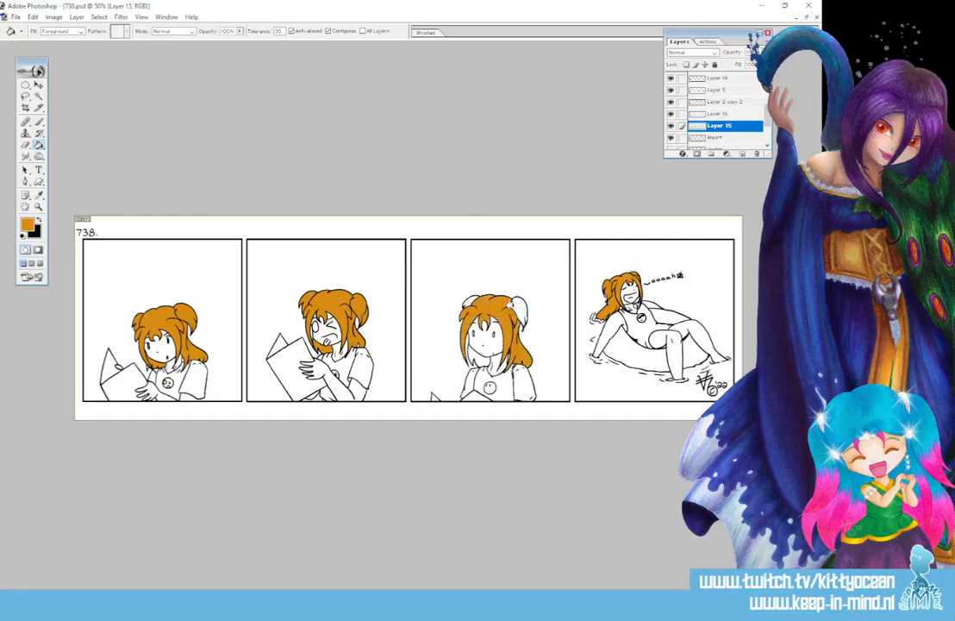
click(517, 305)
click(470, 300)
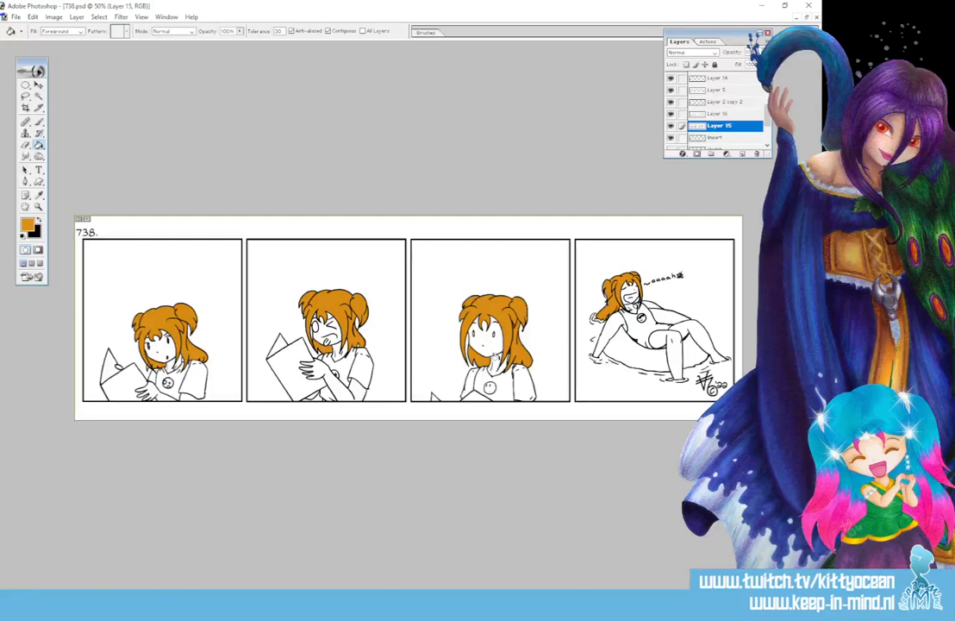
- Set a light beige foreground colour and fill the girl's face in the first panel with it
click(28, 225)
click(490, 157)
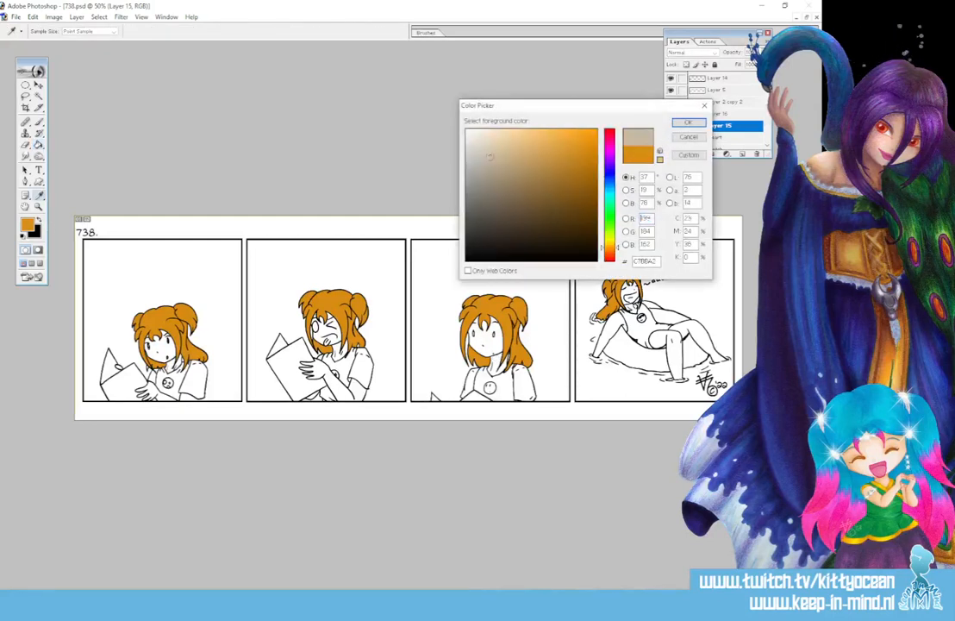
click(488, 150)
click(689, 122)
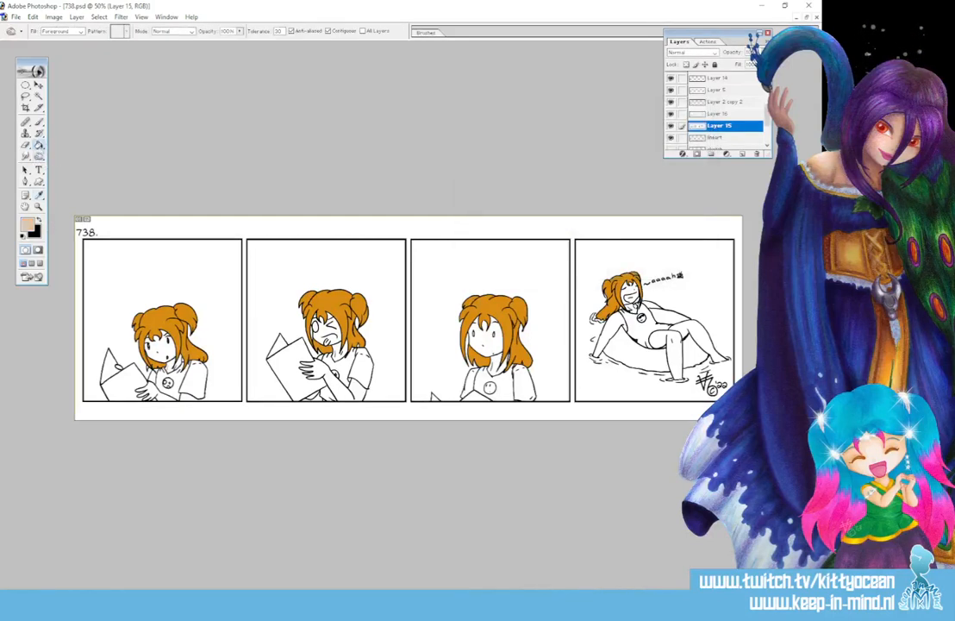
click(151, 343)
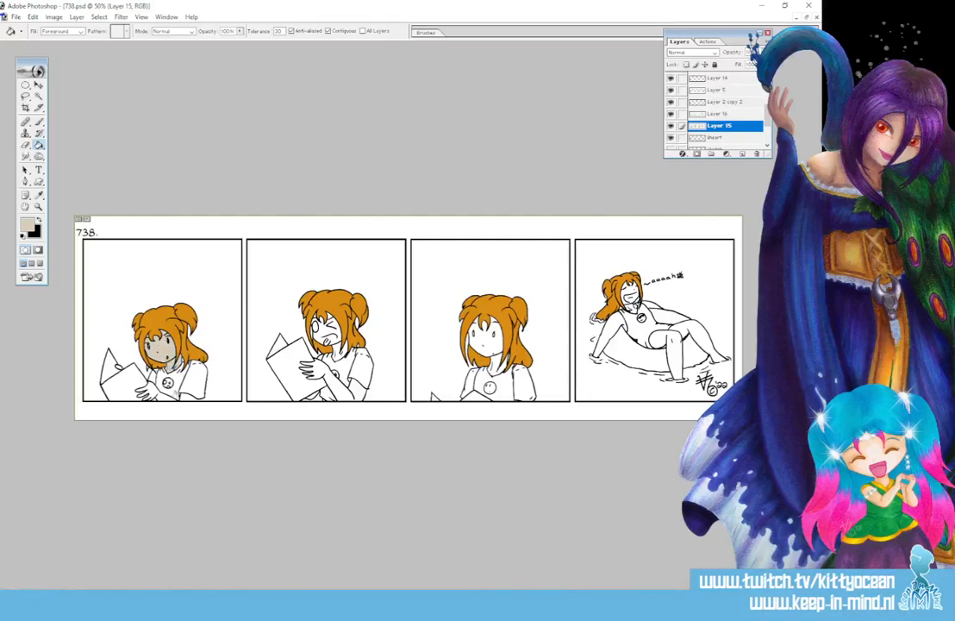
- Fill the hand and forearm in the first panel with beige, undoing the fill that floods the panel background
click(169, 396)
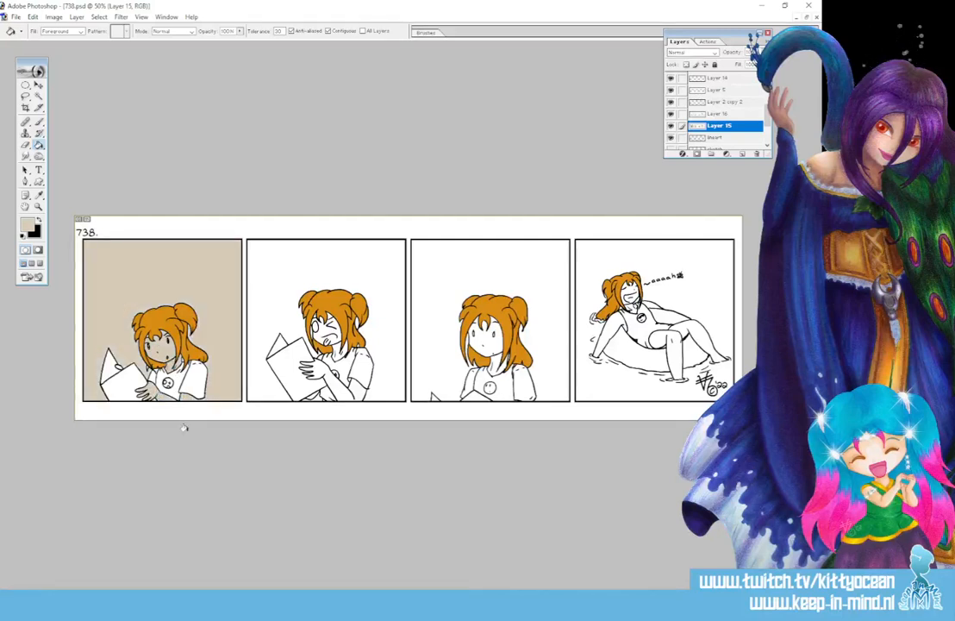
key(ctrl+z)
key(x)
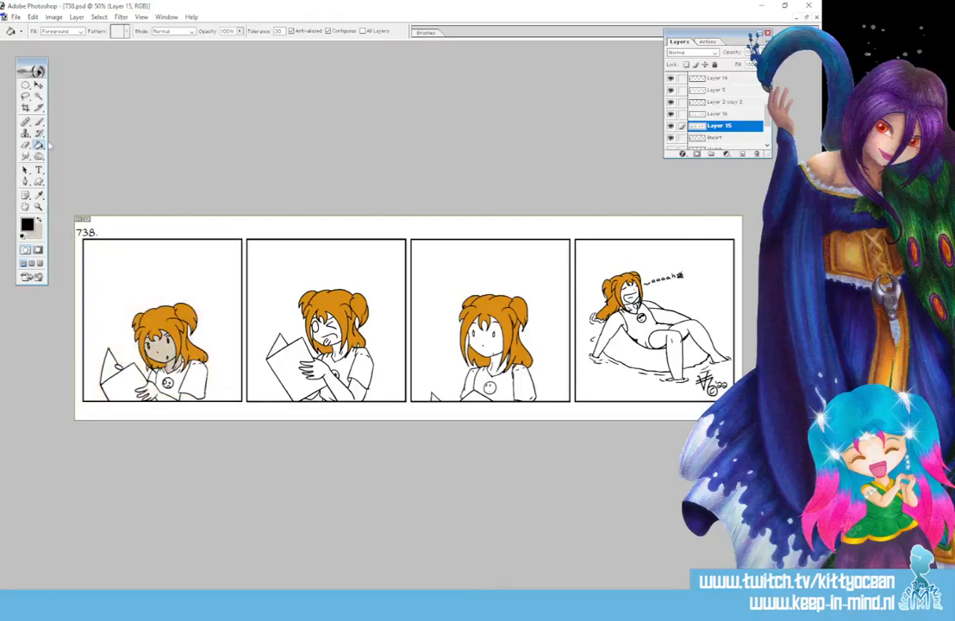
click(39, 121)
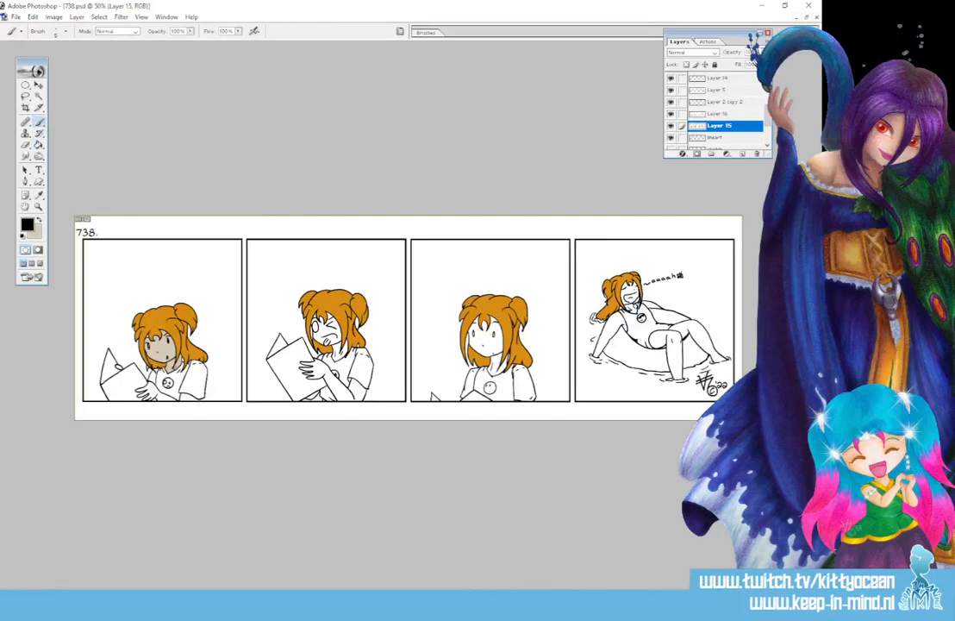
click(39, 145)
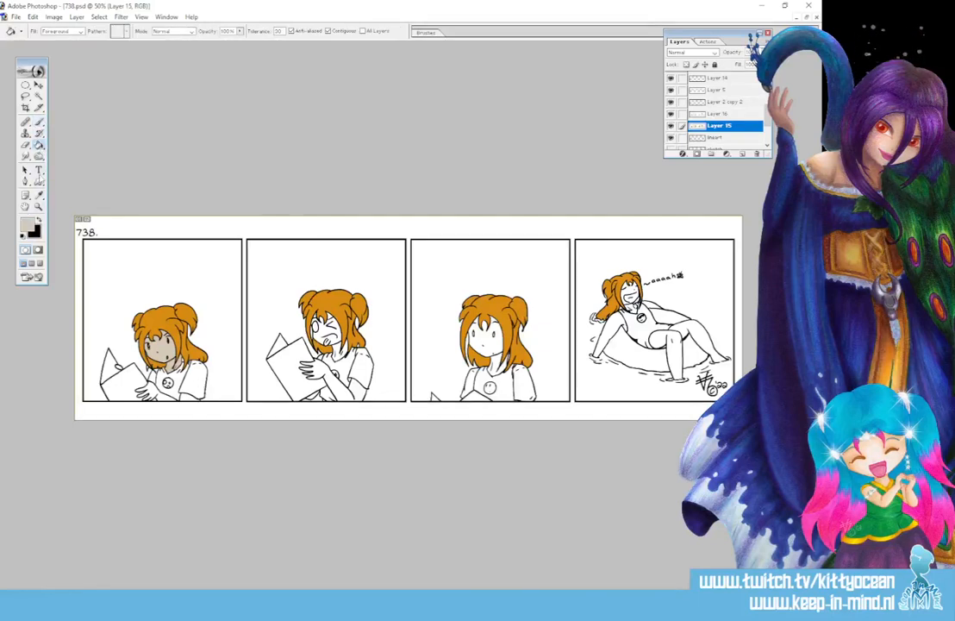
key(x)
click(151, 393)
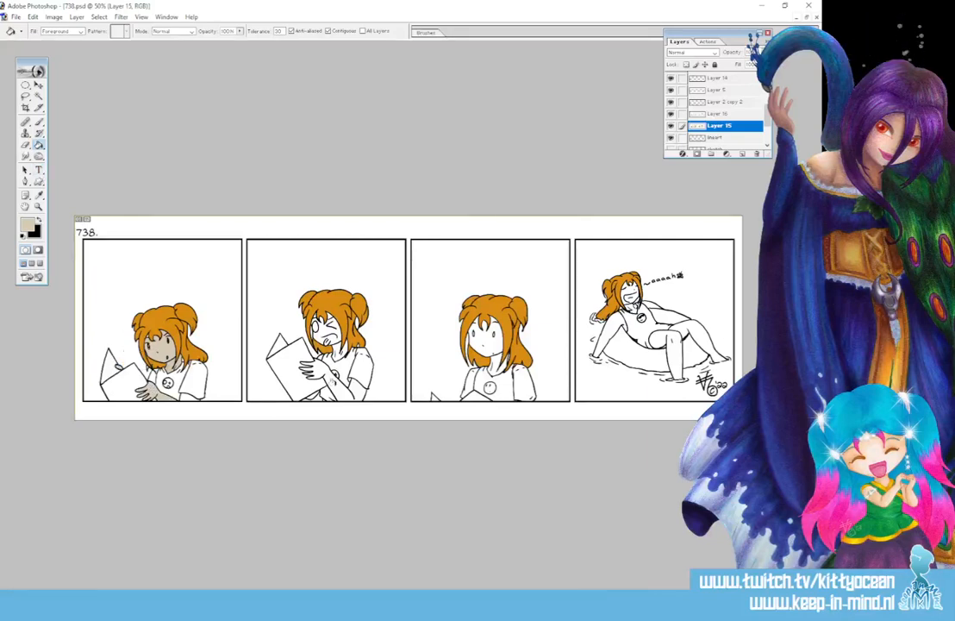
- Fill the girl's bare skin in the second and third panels with the beige skin colour
click(288, 333)
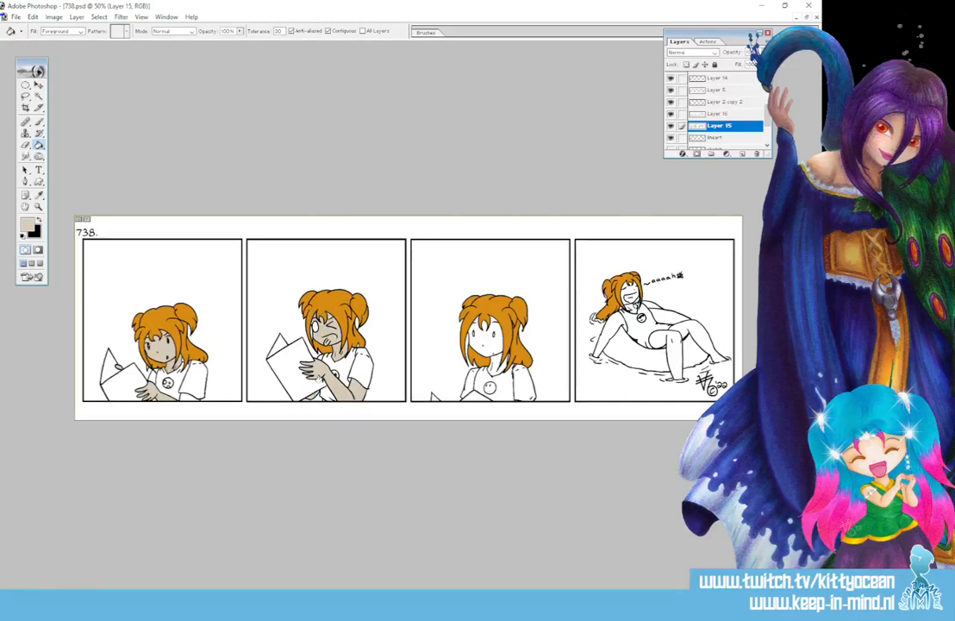
click(481, 338)
click(496, 362)
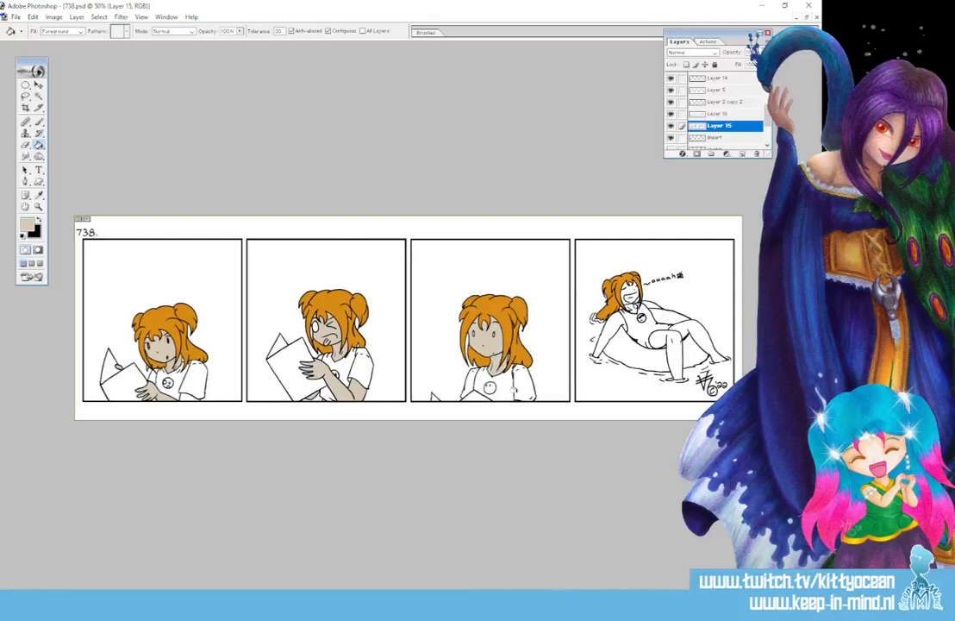
- Fill the reclining figure's face, arm and legs in the fourth panel with beige, undoing the fill that floods the background
click(631, 293)
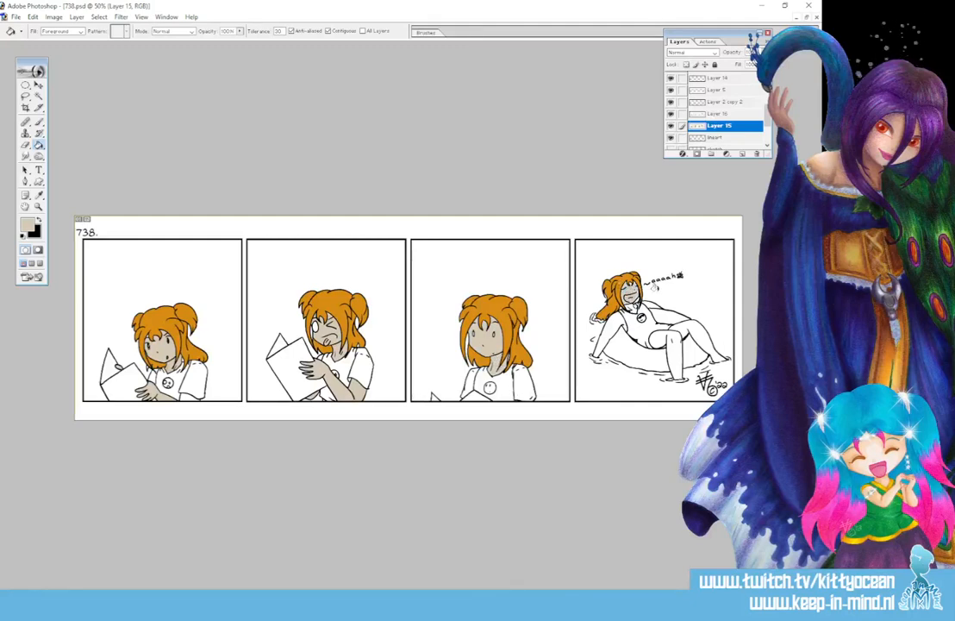
click(686, 307)
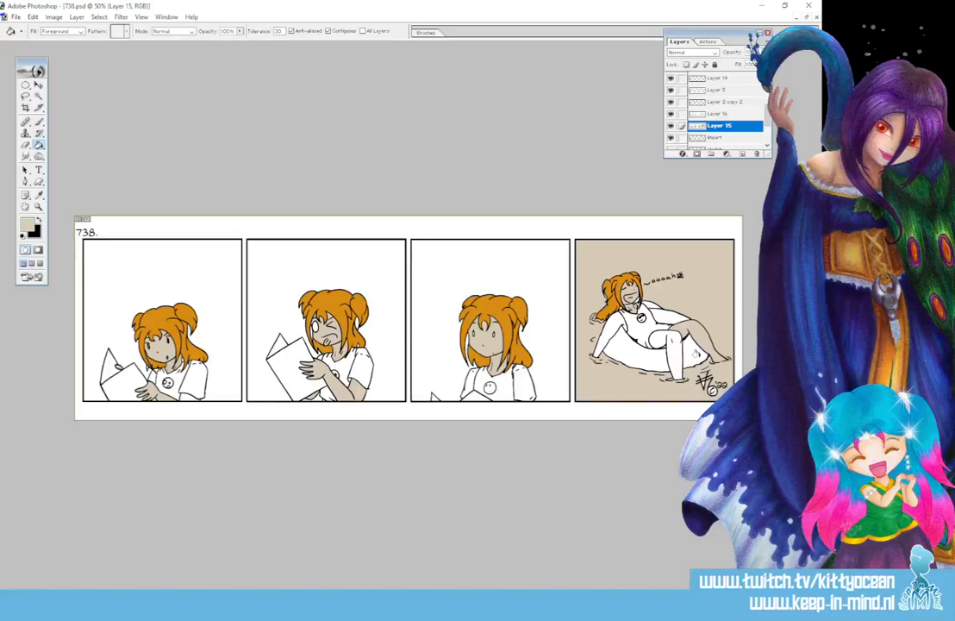
key(ctrl+z)
click(39, 221)
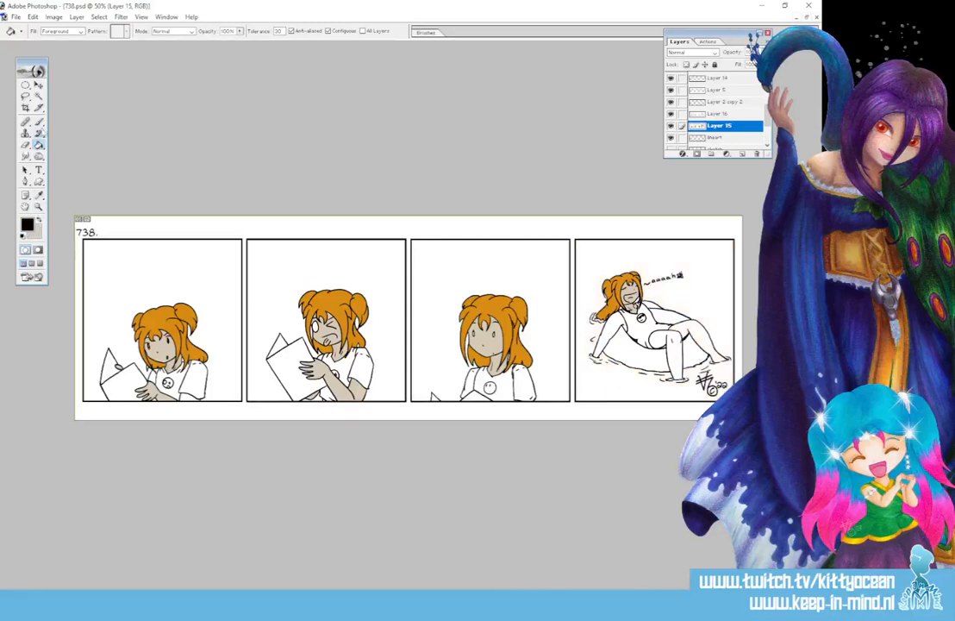
click(40, 124)
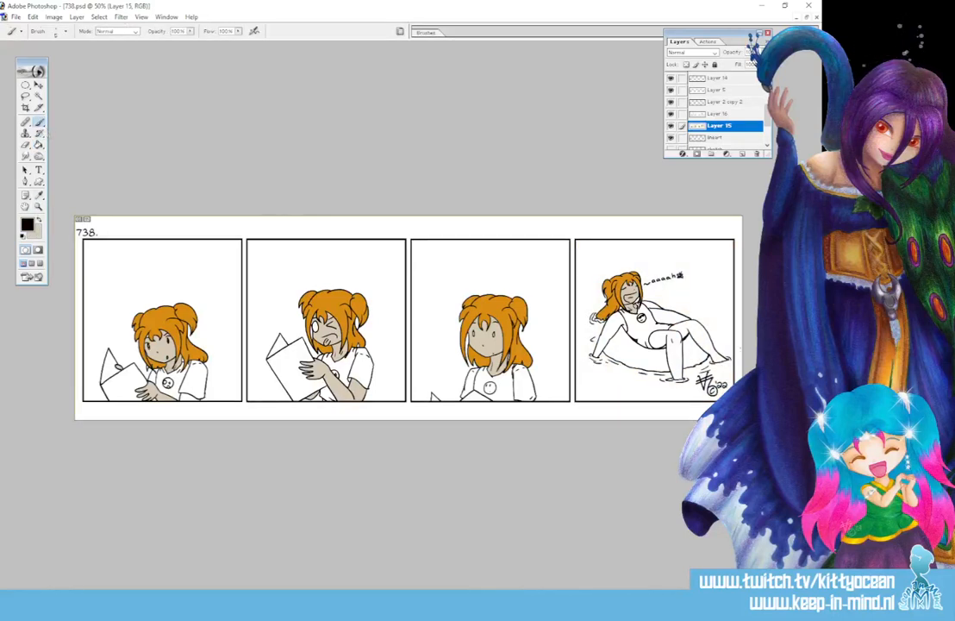
click(39, 221)
click(39, 145)
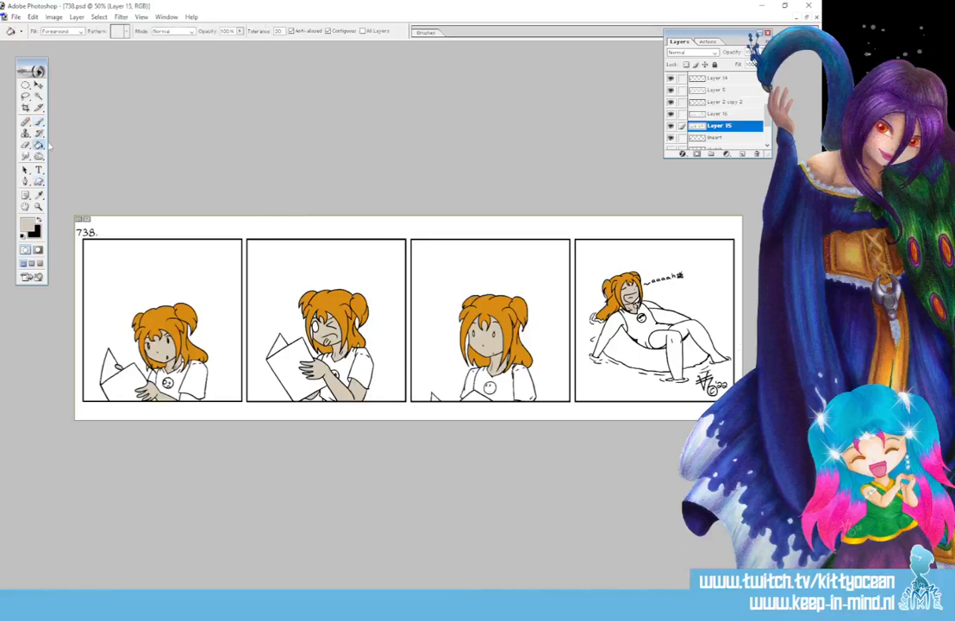
click(695, 329)
click(672, 349)
click(616, 322)
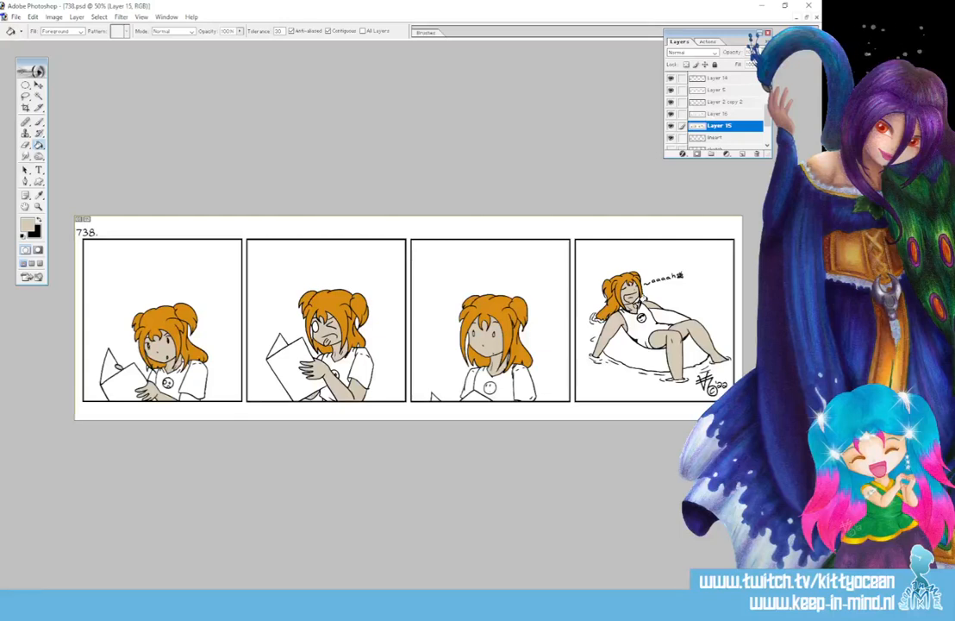
- Set a light purple foreground colour and fill the girl's shirt sleeves in the first three panels with it
click(28, 225)
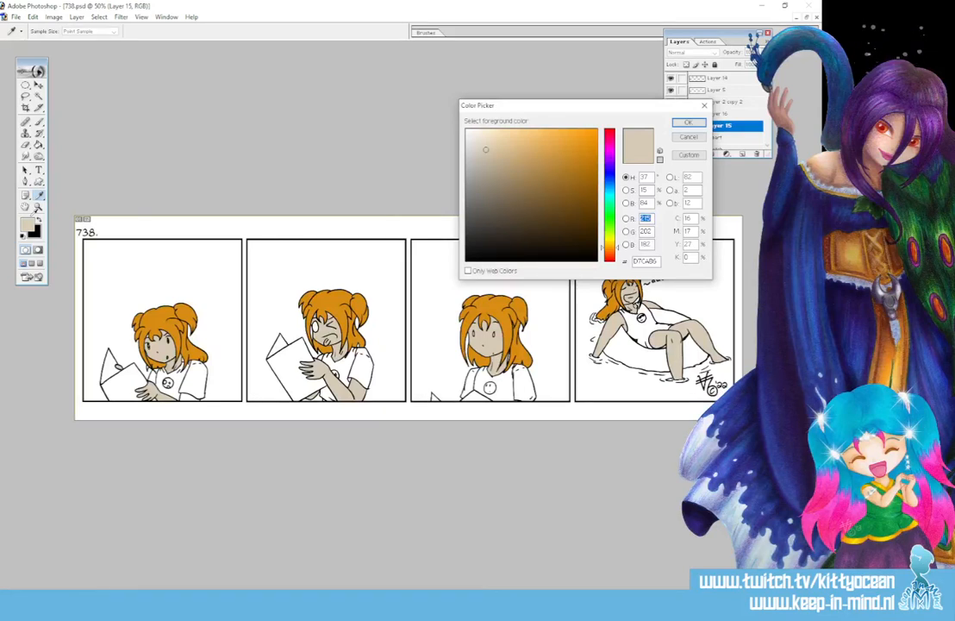
click(609, 158)
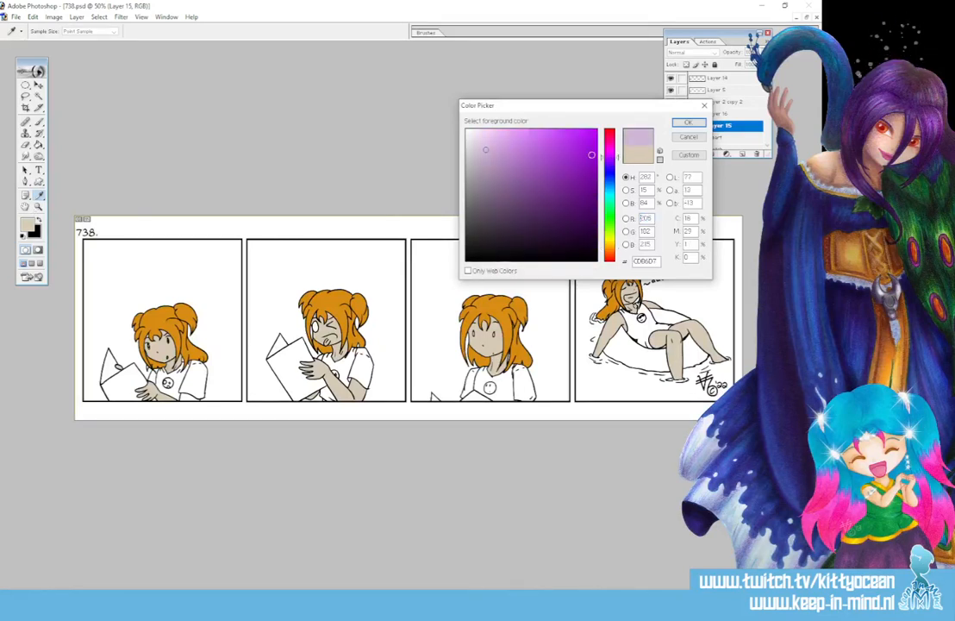
click(514, 153)
click(687, 123)
key(g)
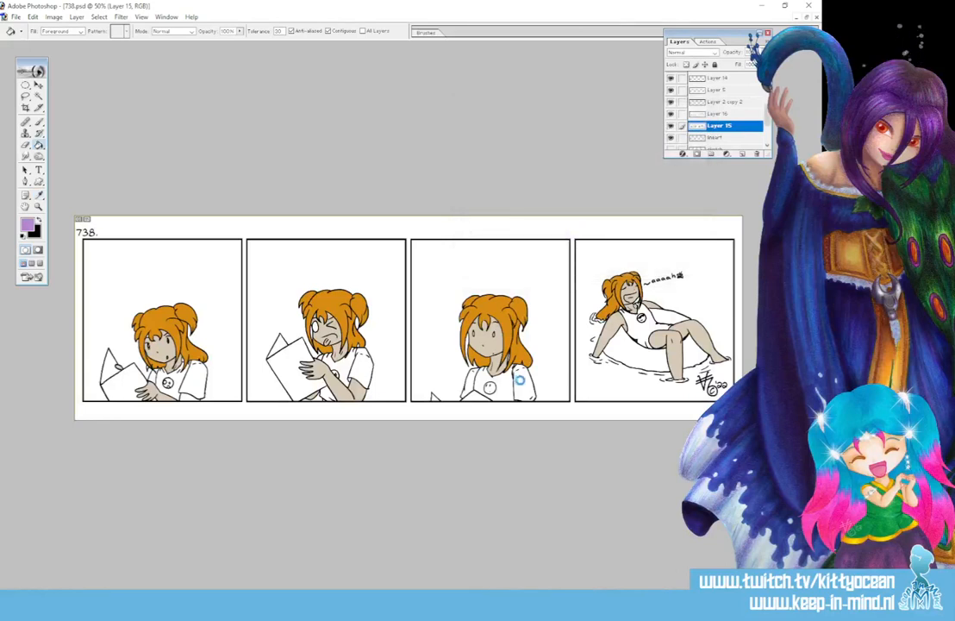
click(470, 387)
click(360, 366)
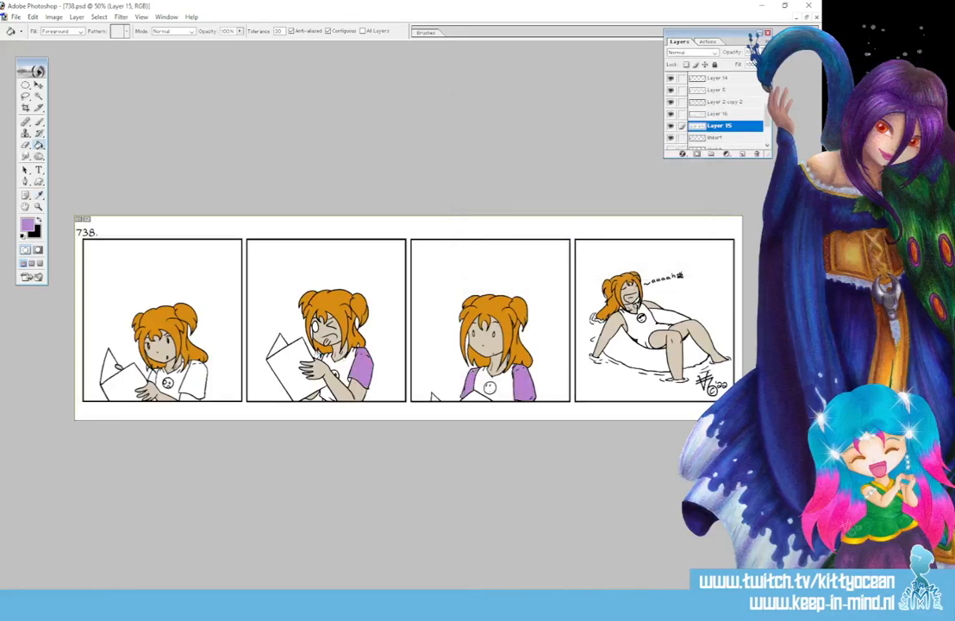
click(190, 379)
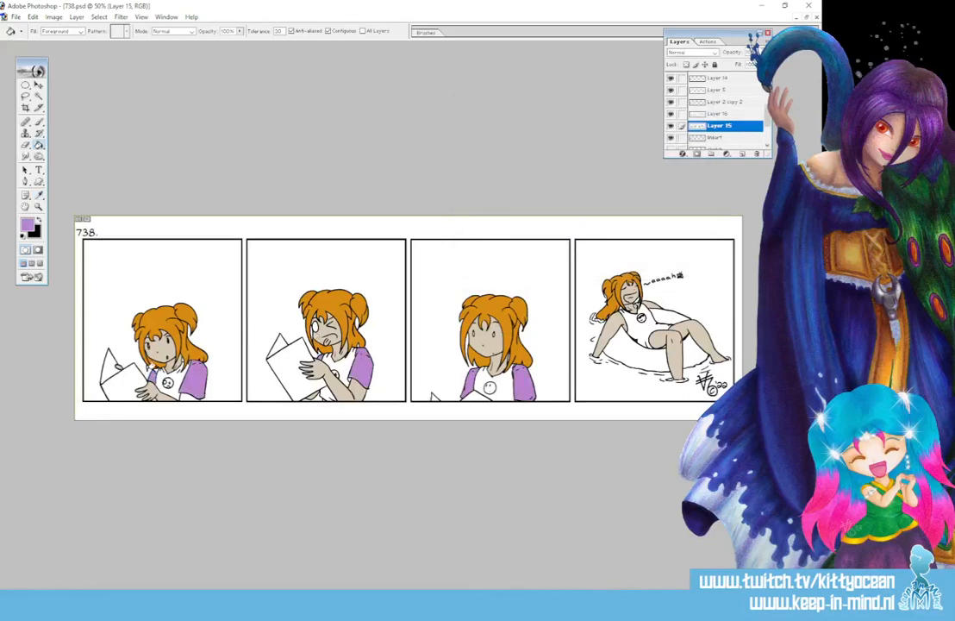
- Set a light blue foreground colour and fill the body of the girl's shirt in the first three panels with it
click(41, 195)
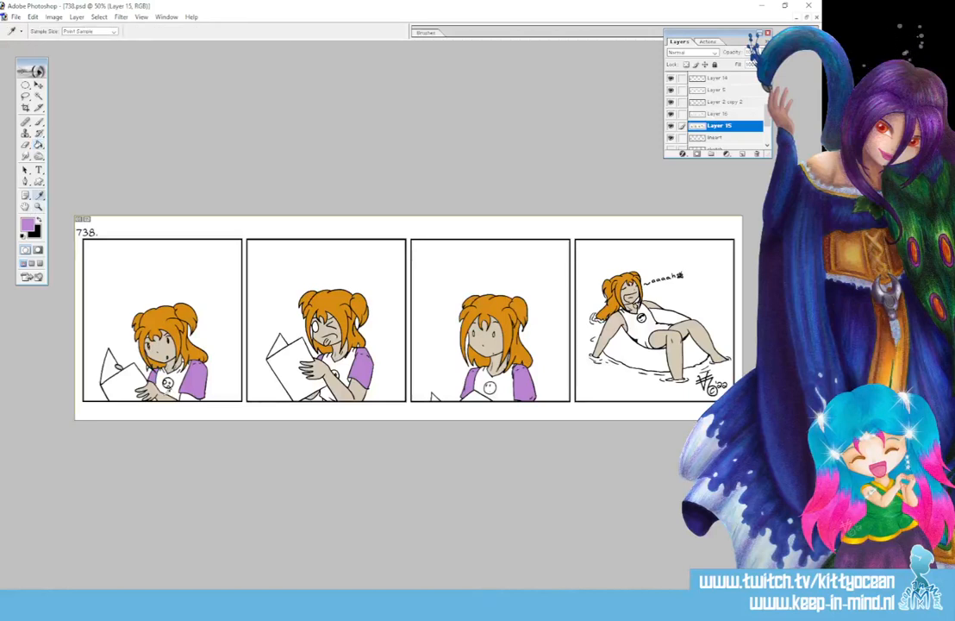
click(159, 394)
click(40, 146)
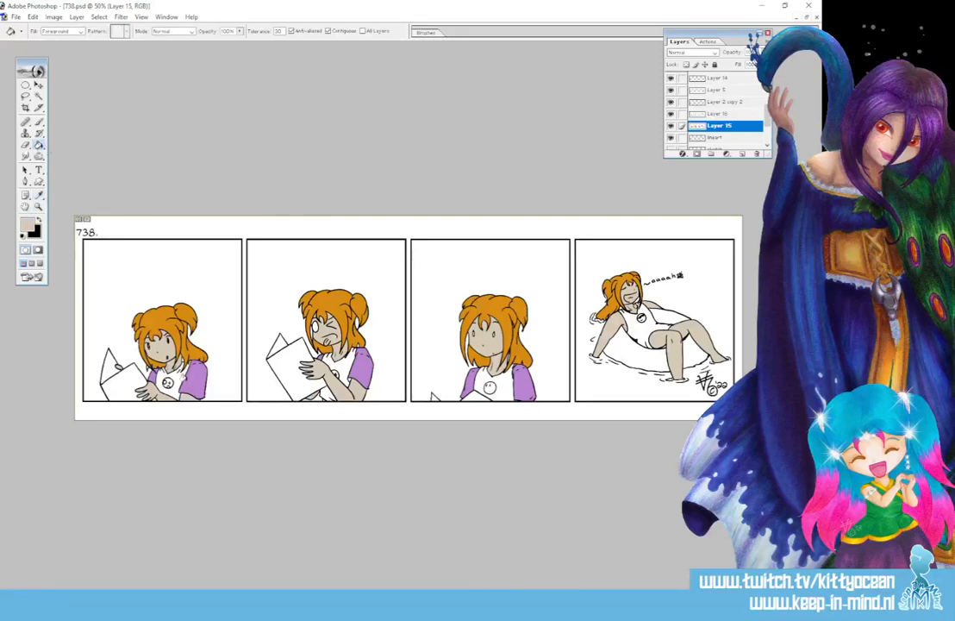
click(32, 224)
click(611, 191)
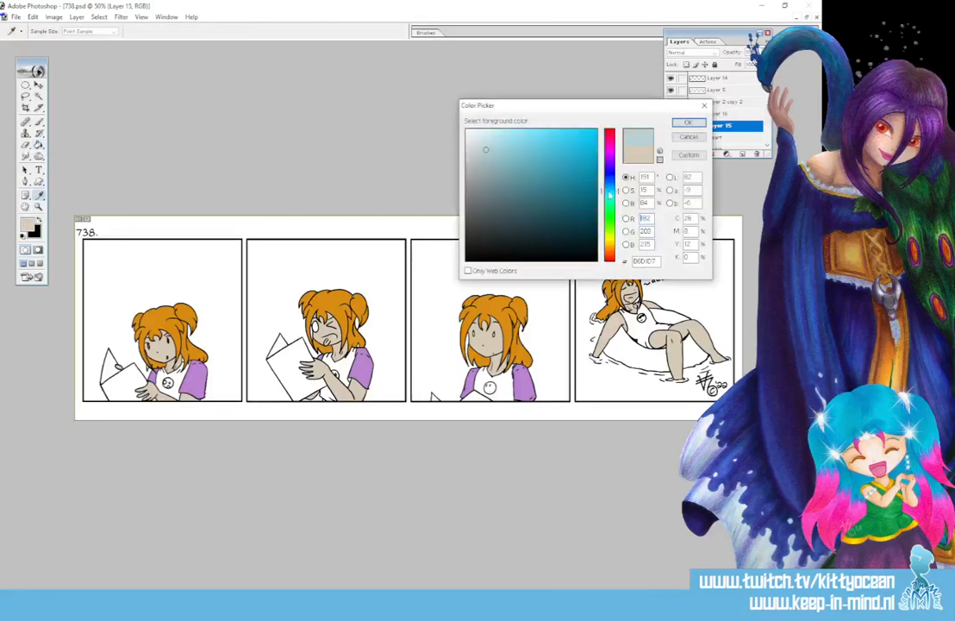
click(498, 139)
click(687, 122)
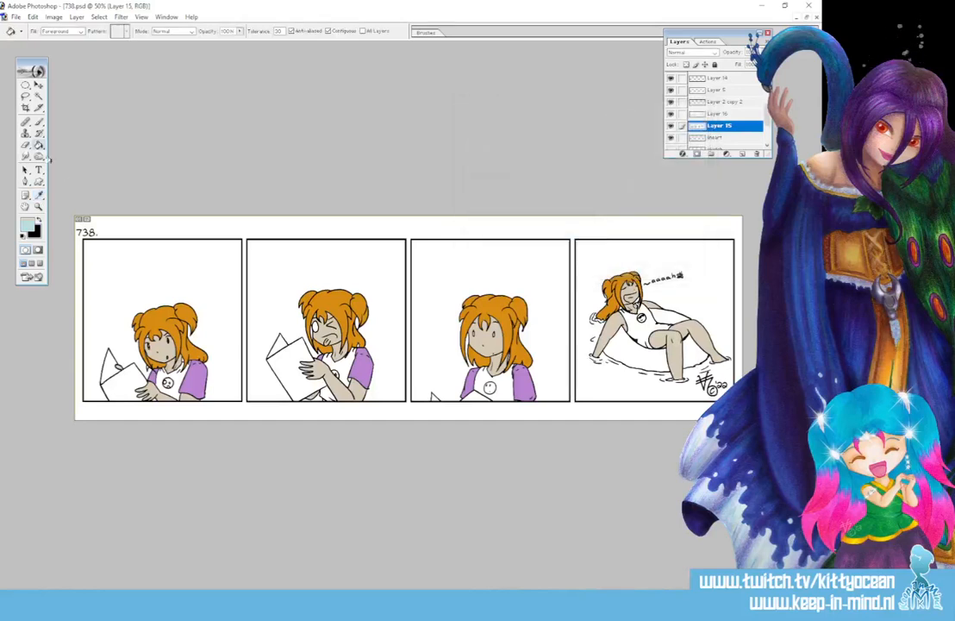
click(39, 145)
click(175, 376)
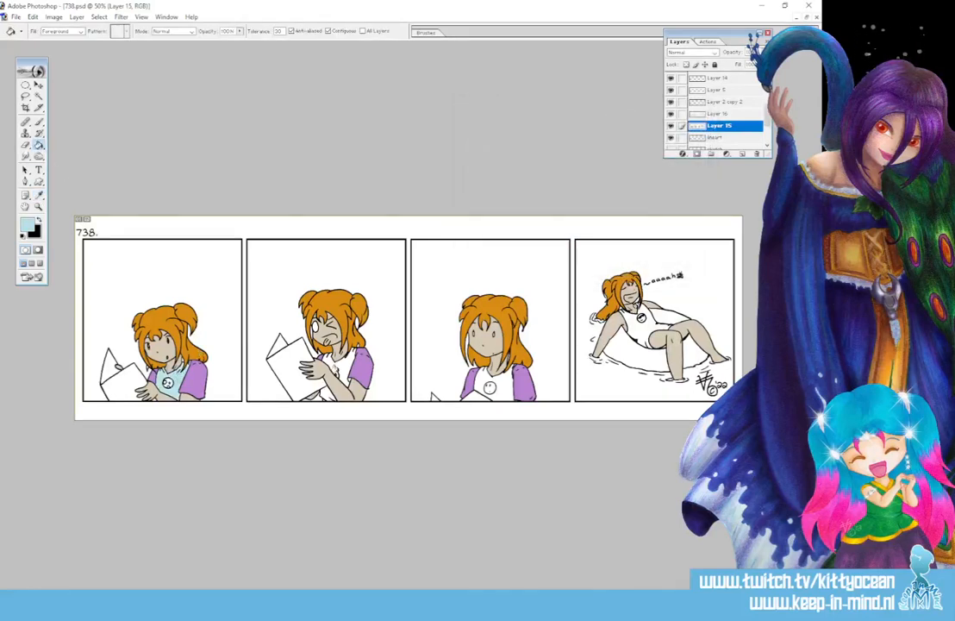
click(340, 369)
click(325, 395)
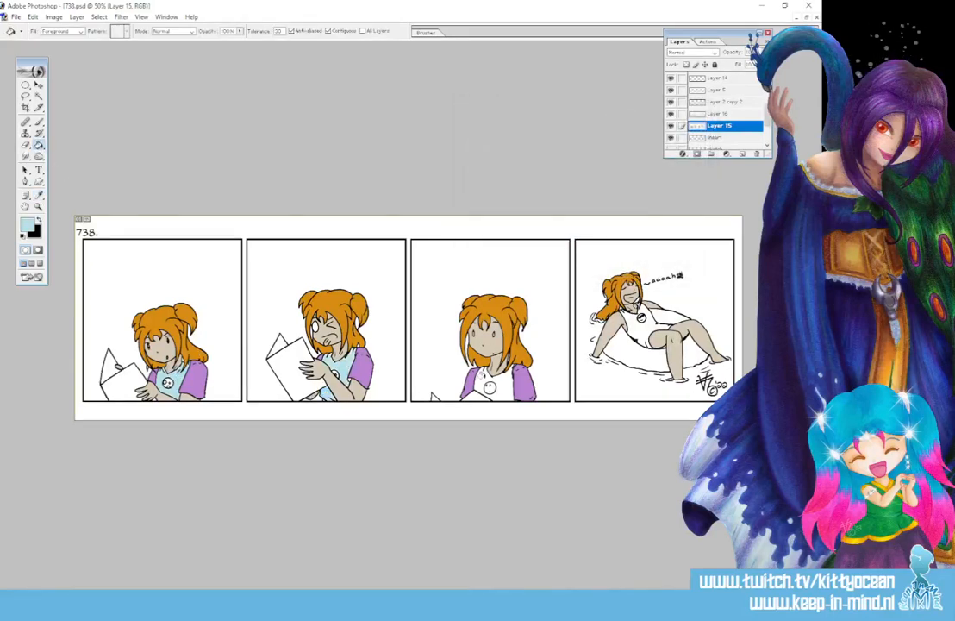
click(518, 390)
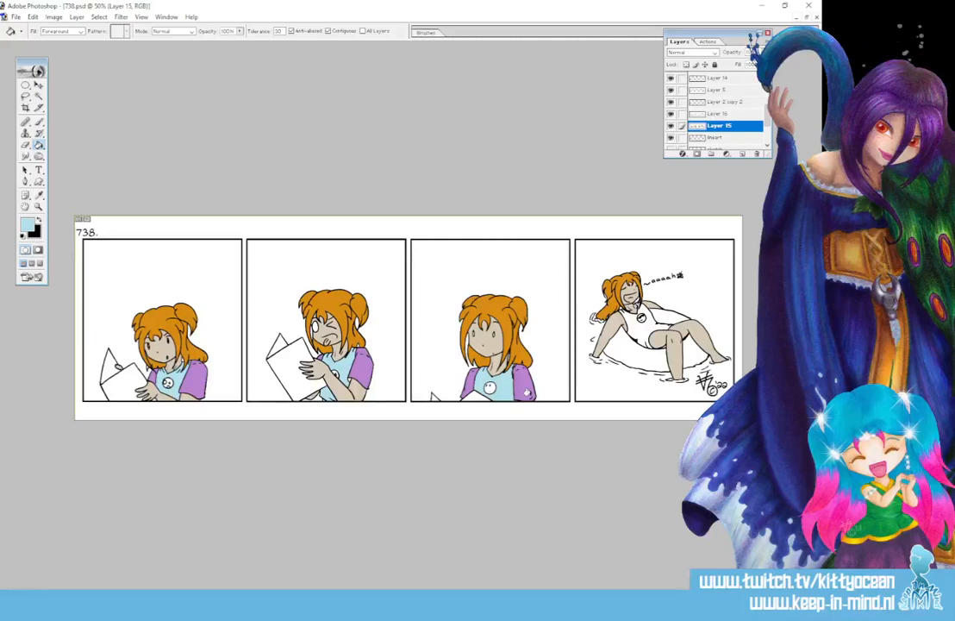
- Sample the purple from the shirt sleeve in the third panel as the colour for the Paint Bucket
key(i)
click(527, 392)
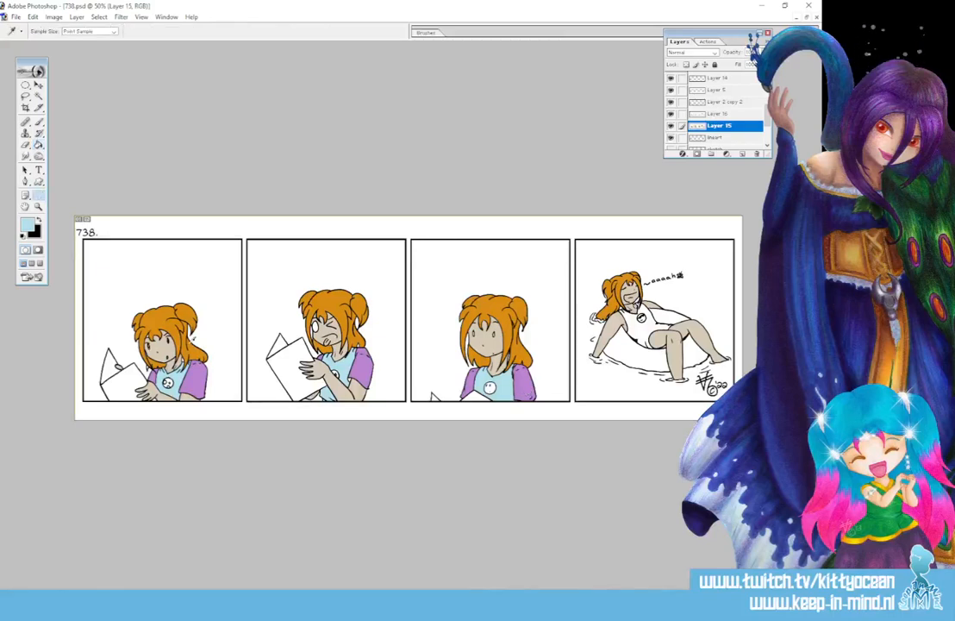
click(38, 145)
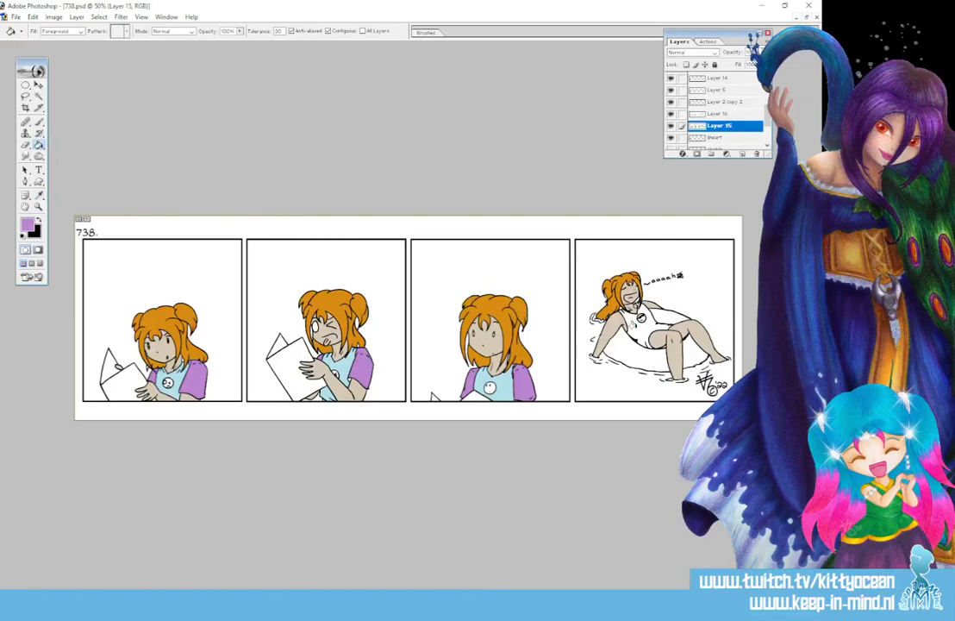
- Fill the swimsuit in the fourth panel with purple and the smiley badges on the girl's clothes with pale yellow
click(642, 329)
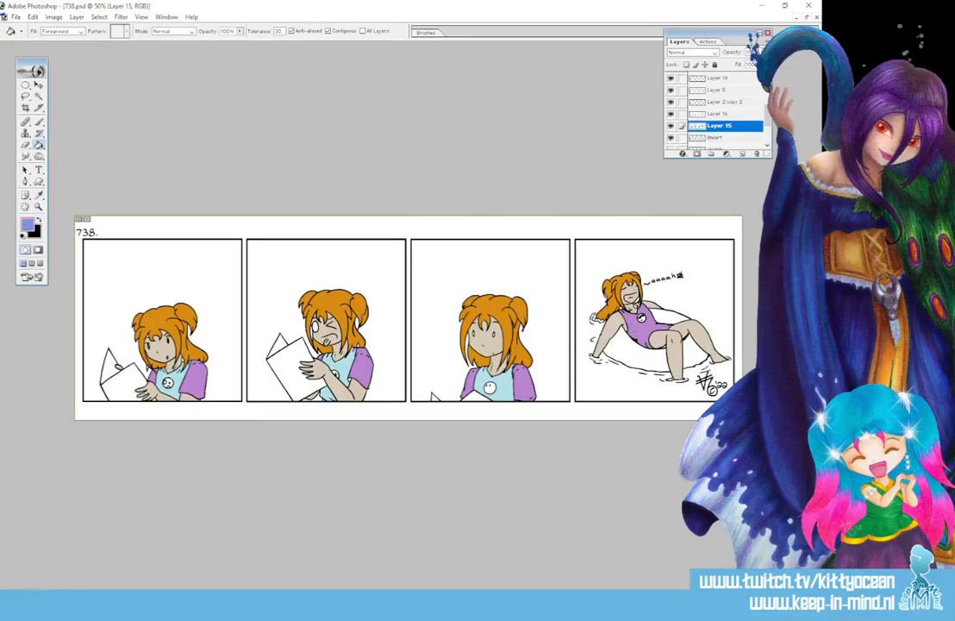
click(27, 225)
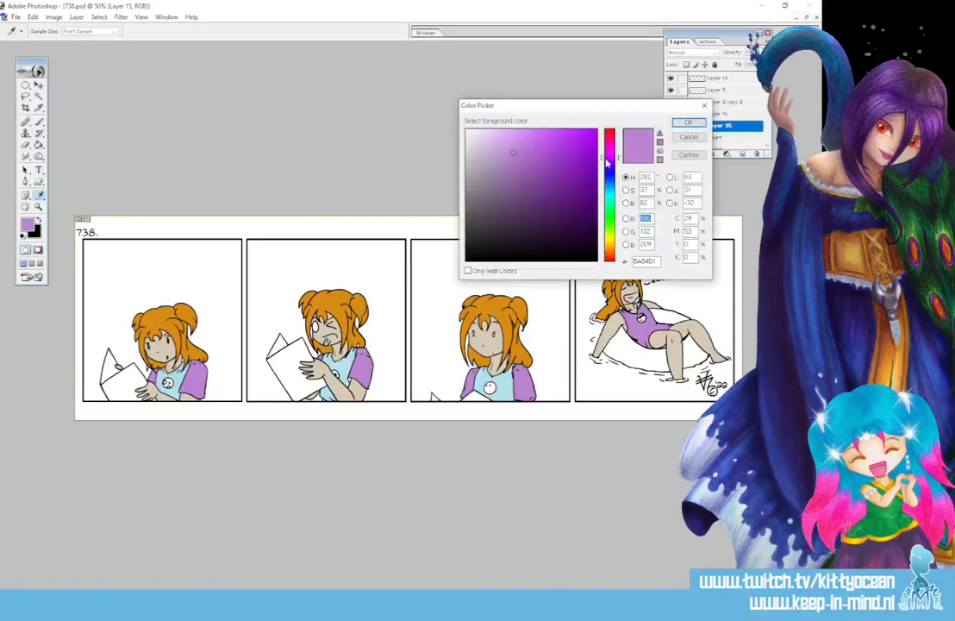
click(606, 231)
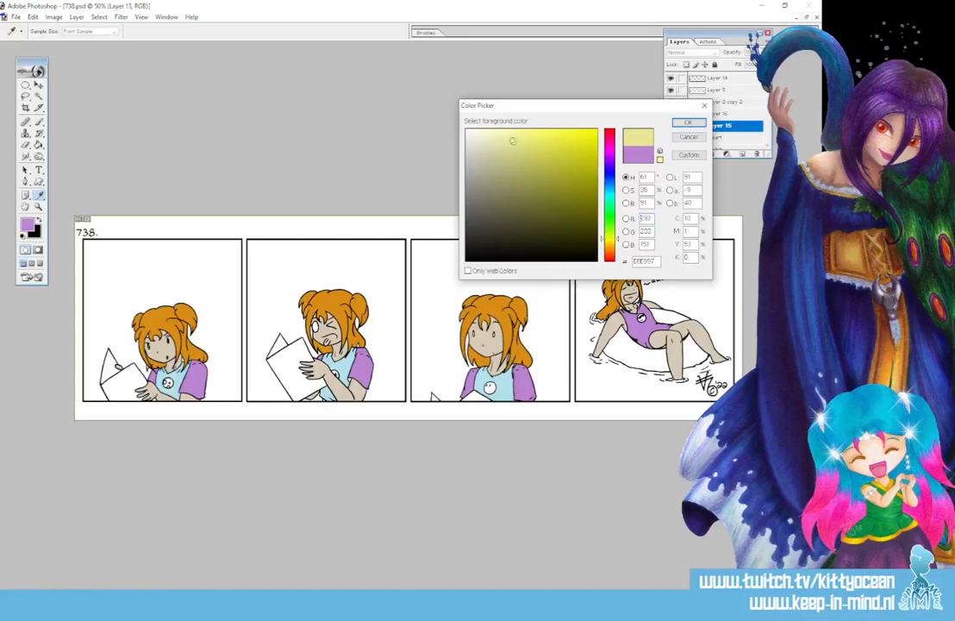
click(688, 122)
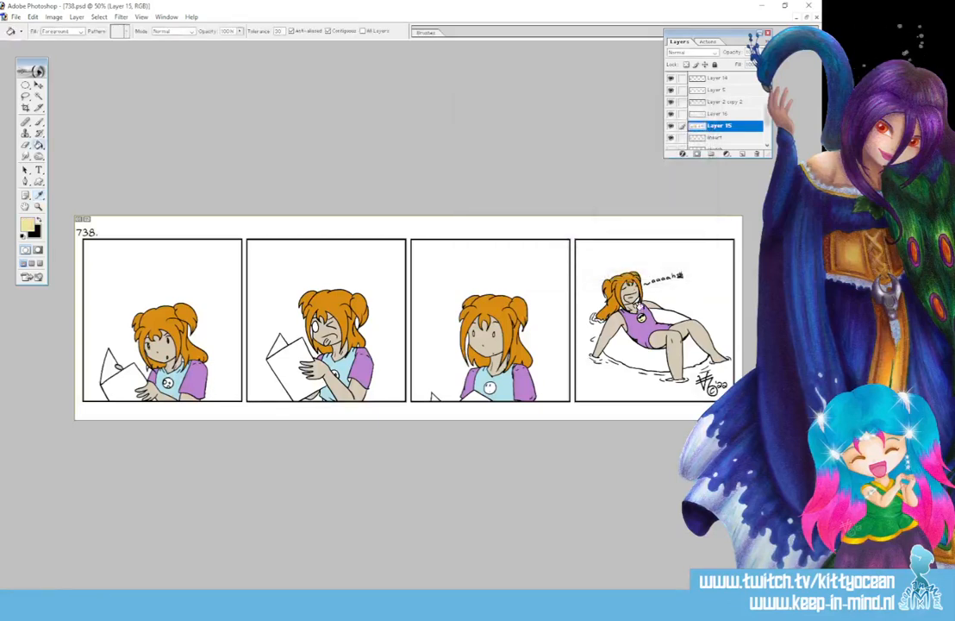
click(490, 388)
- Choose a light grey foreground colour and fill the booklet with it in the first three panels
click(39, 195)
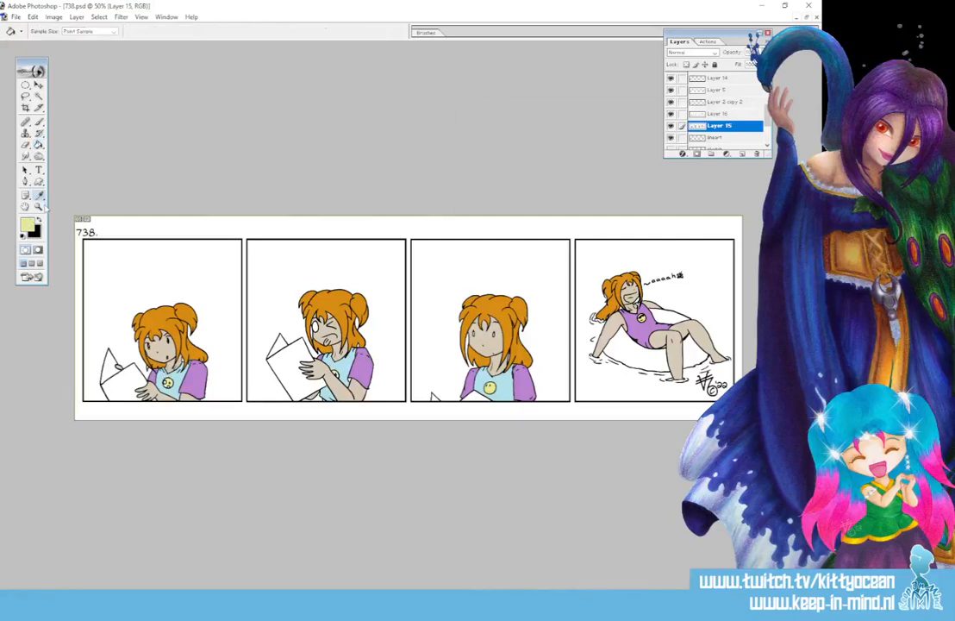
click(27, 225)
click(686, 124)
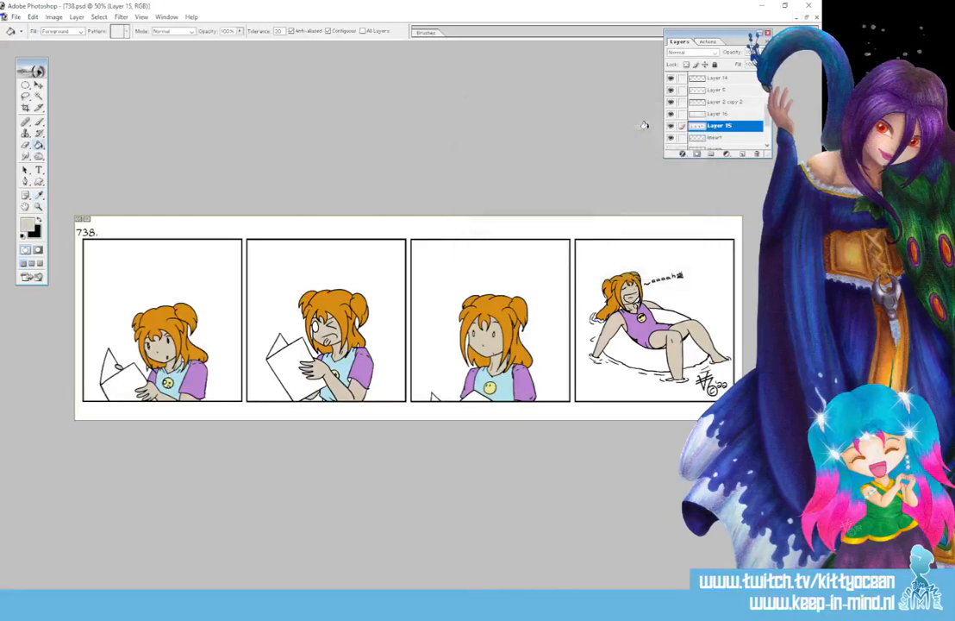
key(g)
click(274, 341)
click(114, 369)
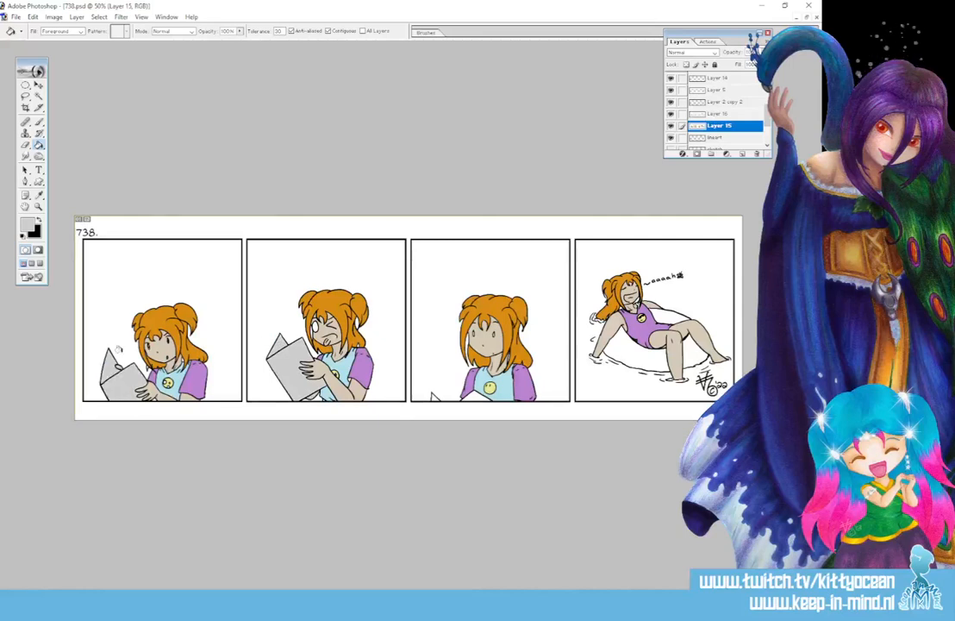
click(433, 397)
click(477, 396)
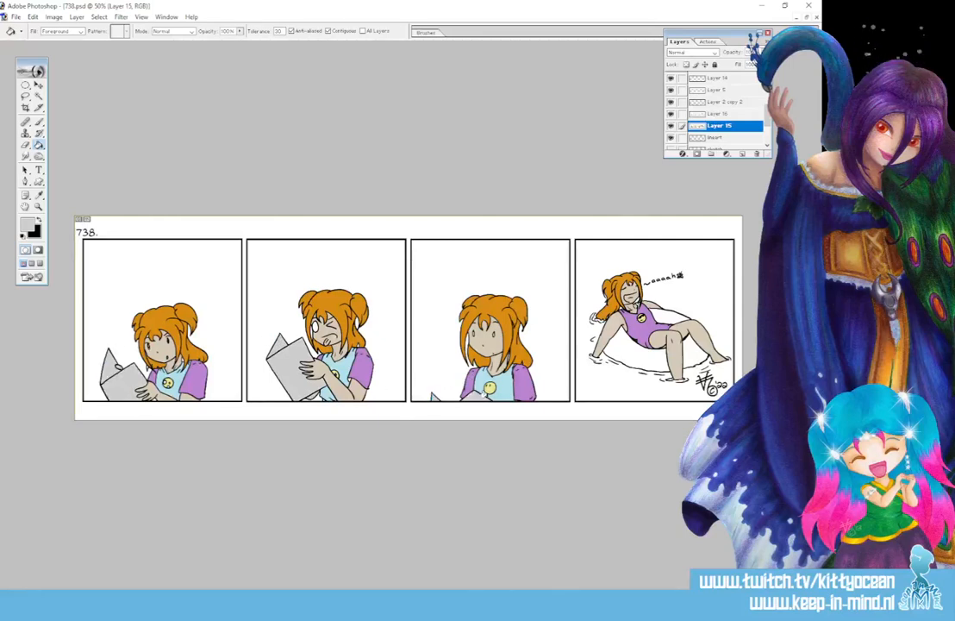
- Sample the shirt's light blue as the foreground colour and fill the swim ring in the fourth panel
click(29, 225)
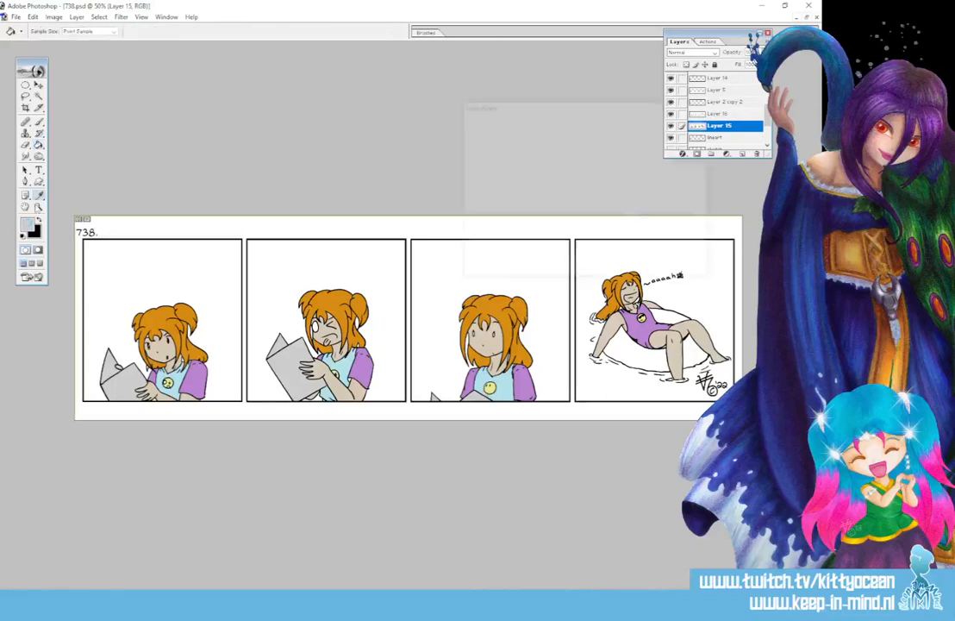
click(179, 378)
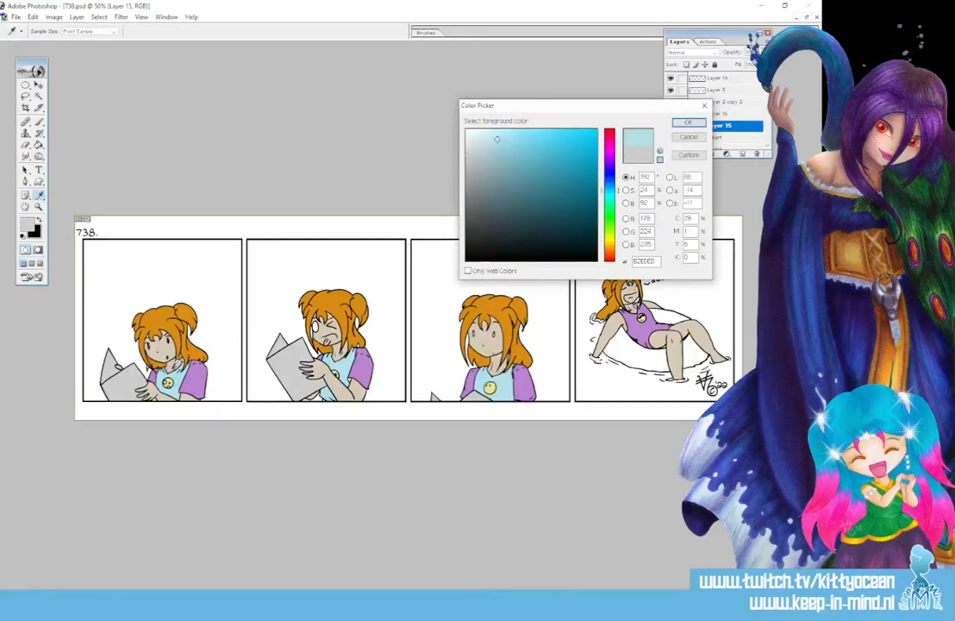
click(687, 123)
click(628, 350)
click(673, 316)
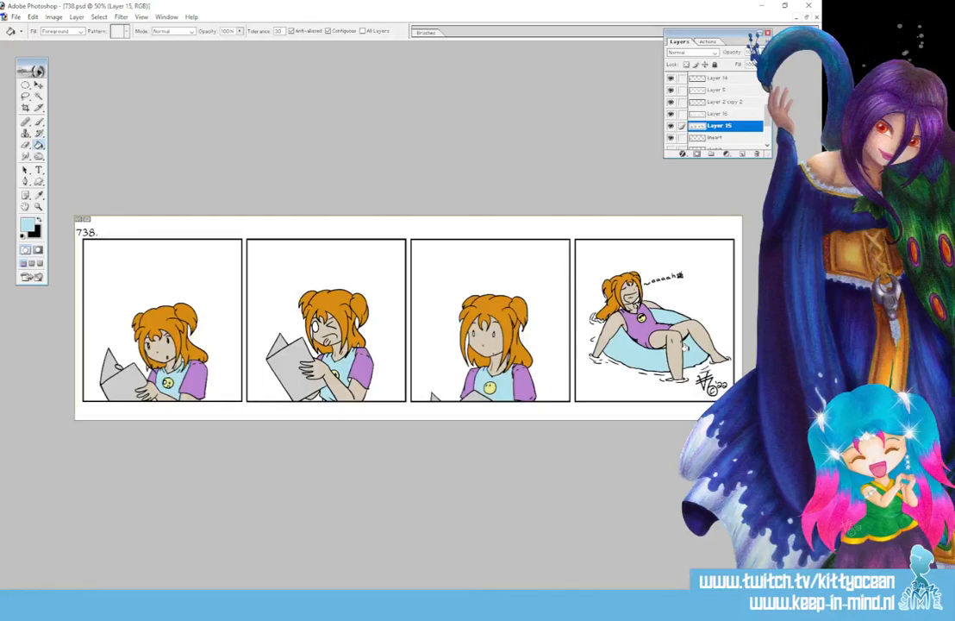
- Choose a darker, greyer shade of the same blue and fill the water background of the fourth panel
click(29, 224)
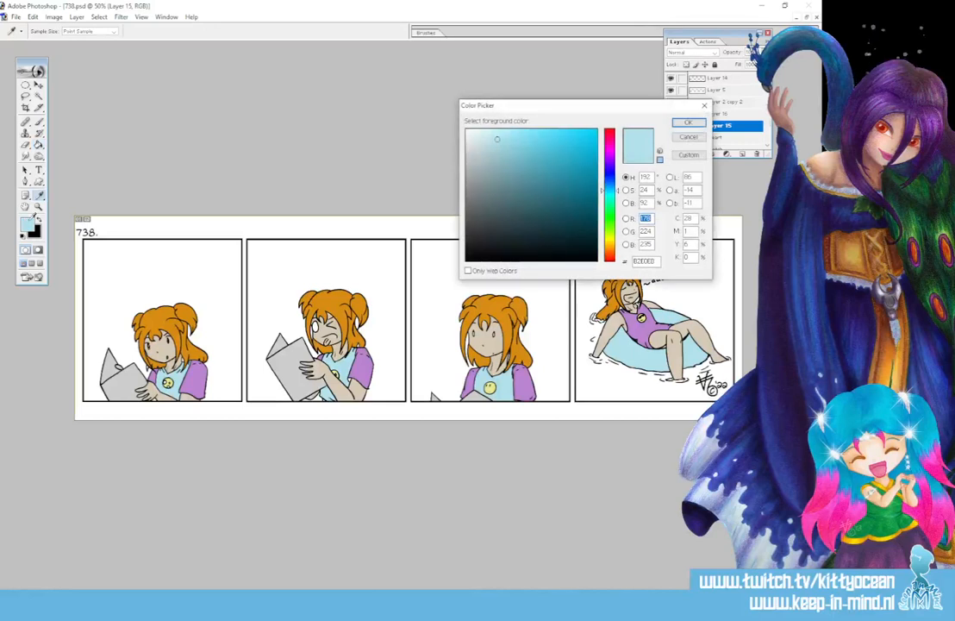
click(501, 163)
click(689, 122)
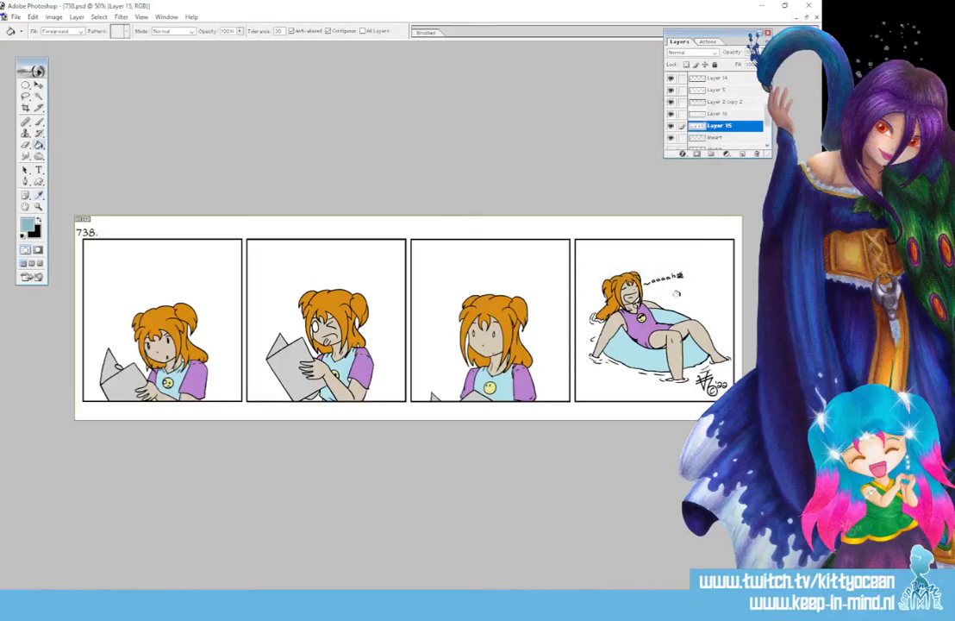
click(676, 293)
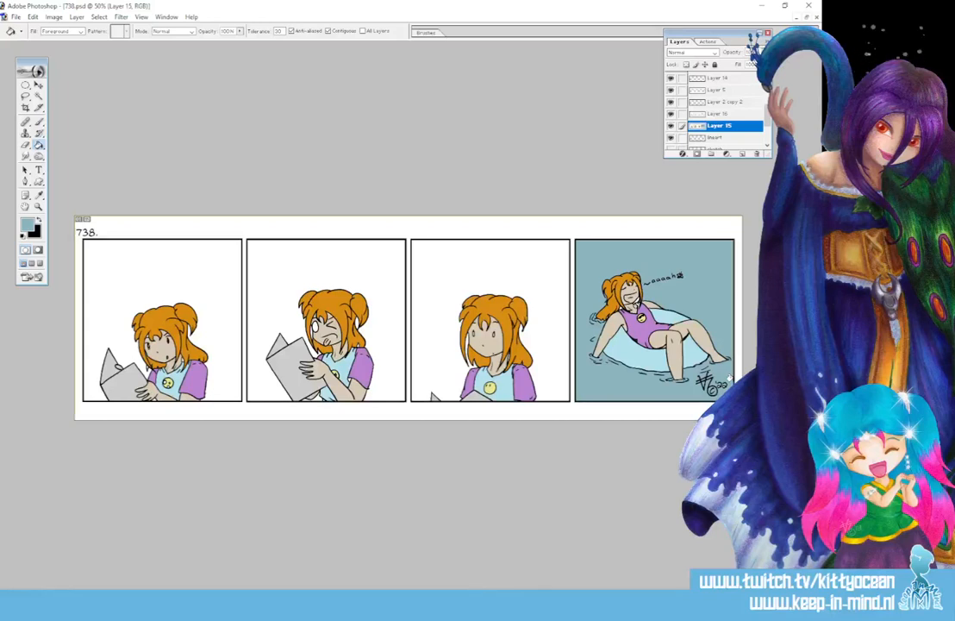
- Touch up the unfilled hair edges in the first two panels with the sampled hair orange and a 9 px brush
key(ctrl+plus)
key(ctrl+plus)
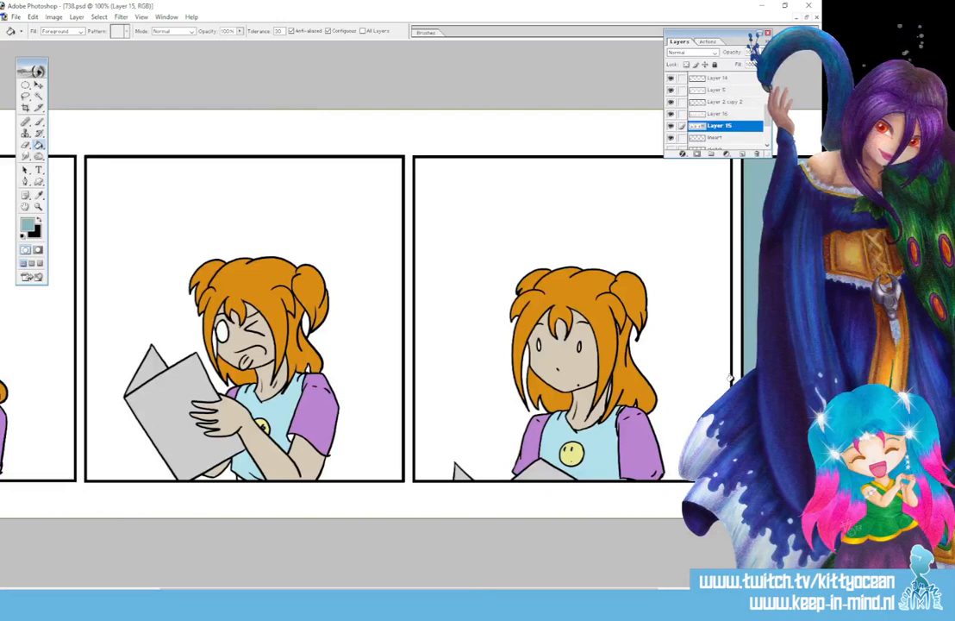
scroll(179, 560, left, 3)
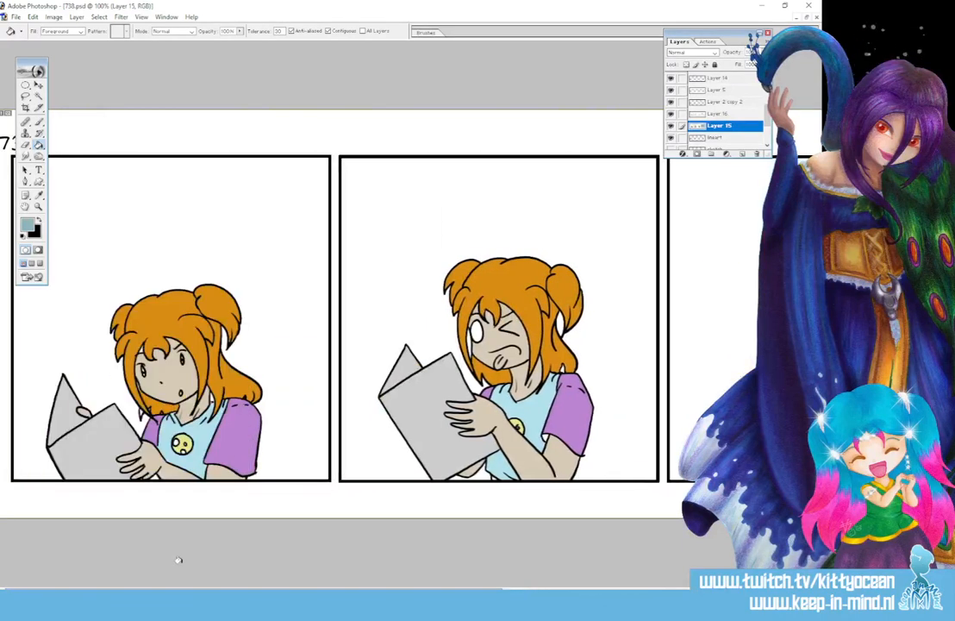
key(b)
click(39, 195)
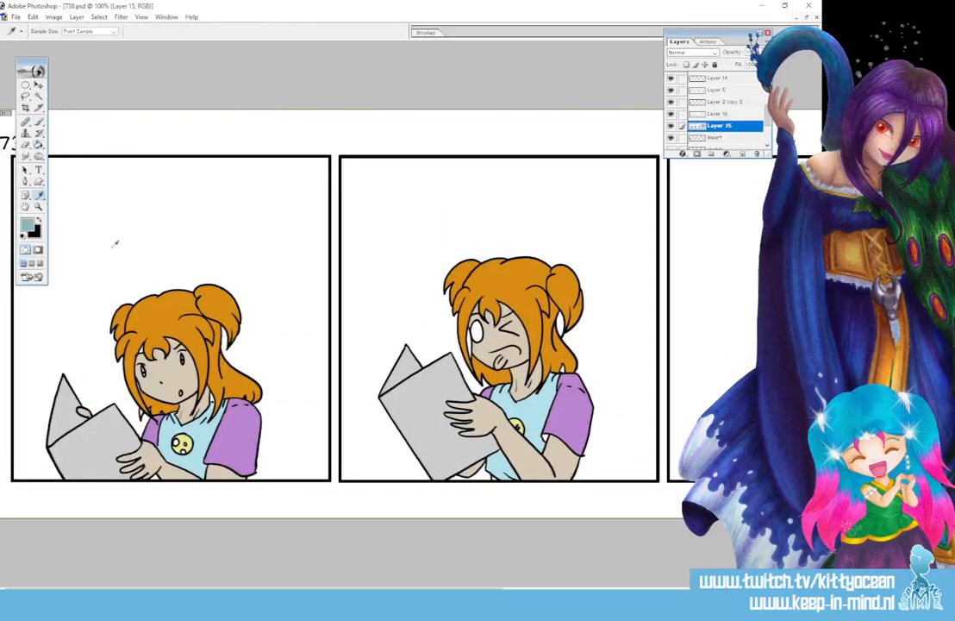
click(163, 314)
click(40, 121)
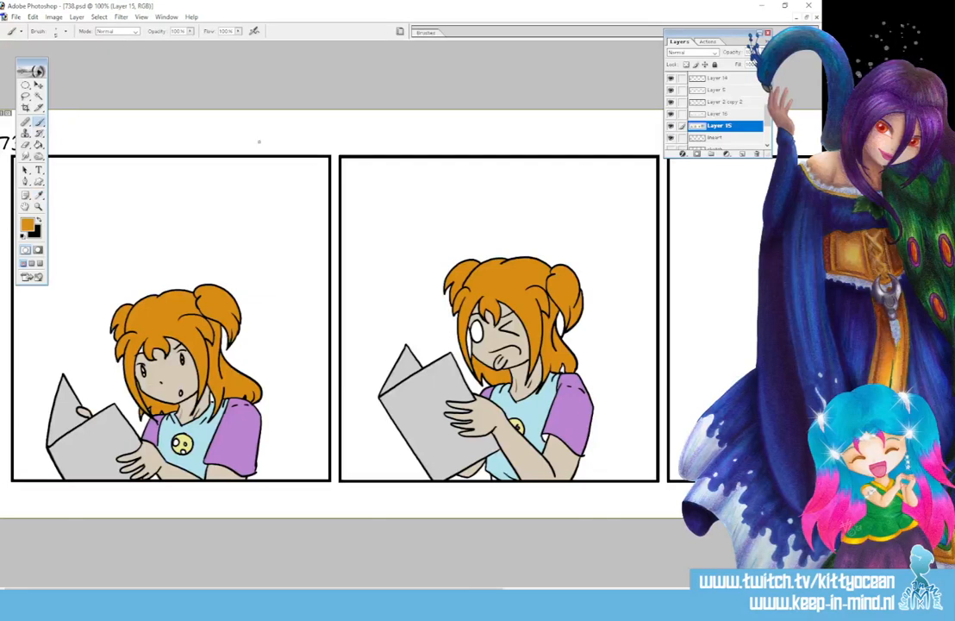
click(426, 32)
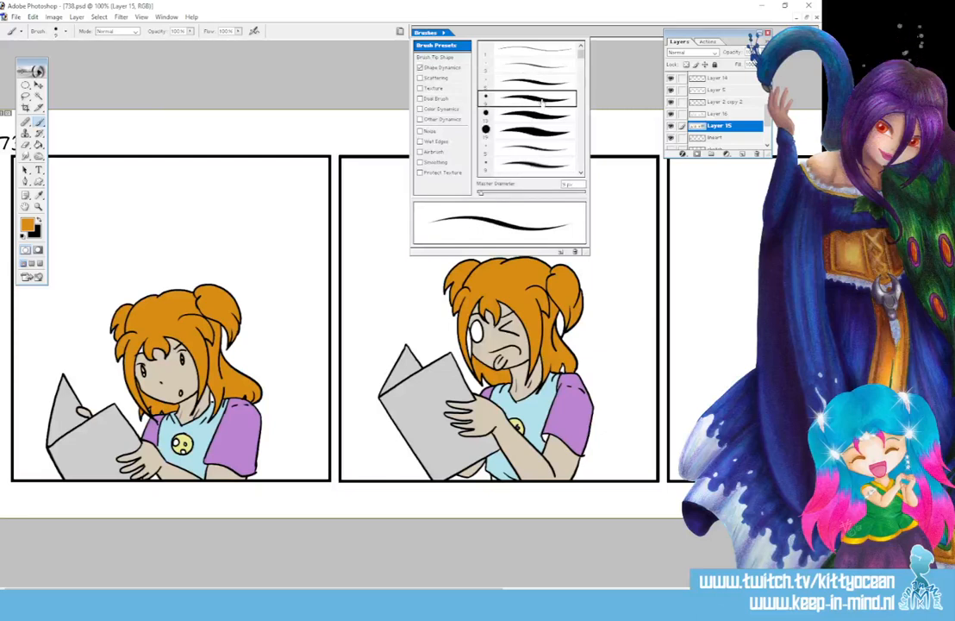
click(213, 415)
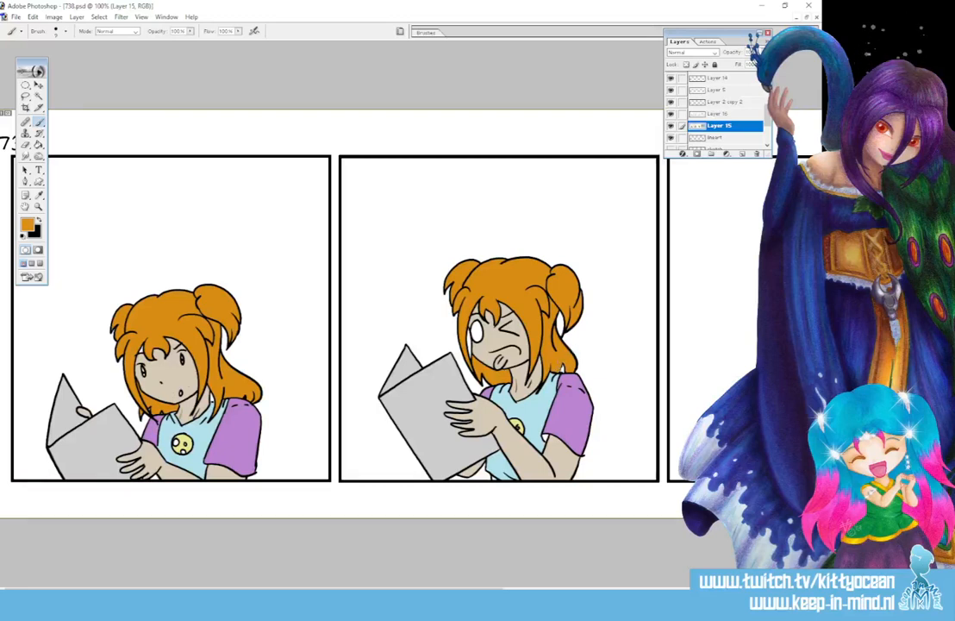
key(x)
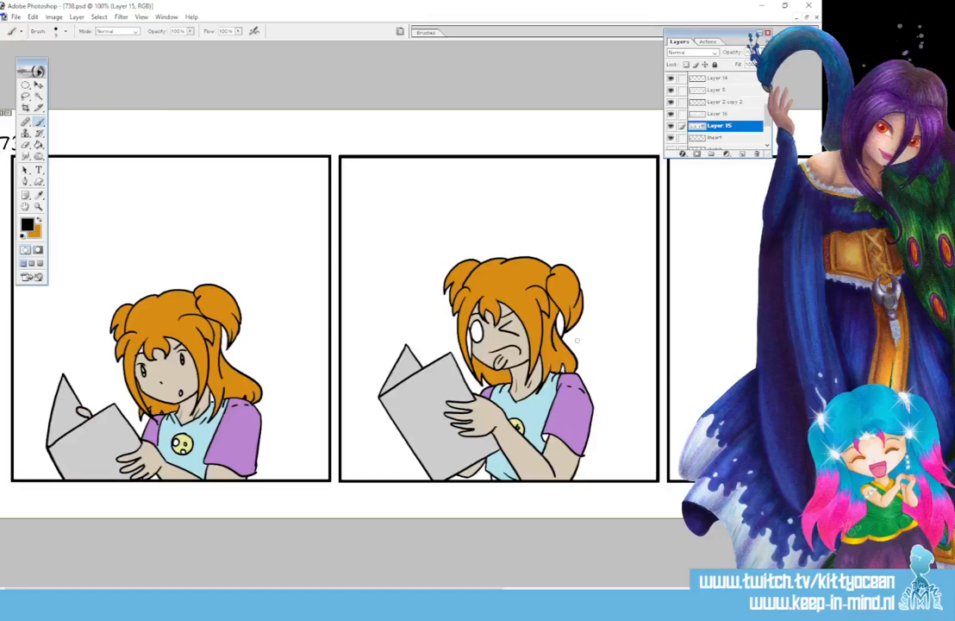
click(42, 220)
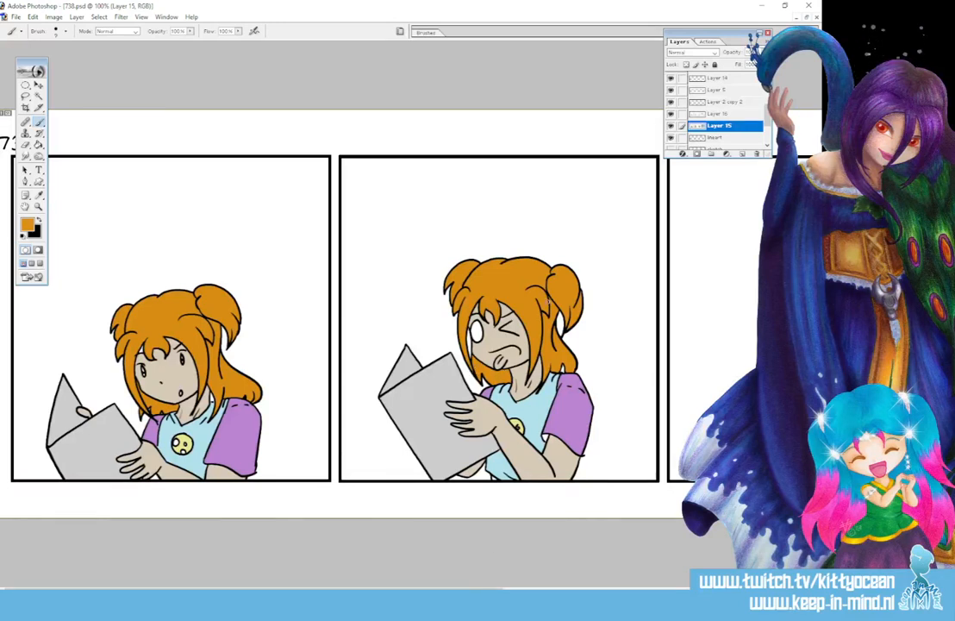
drag(464, 590, 662, 590)
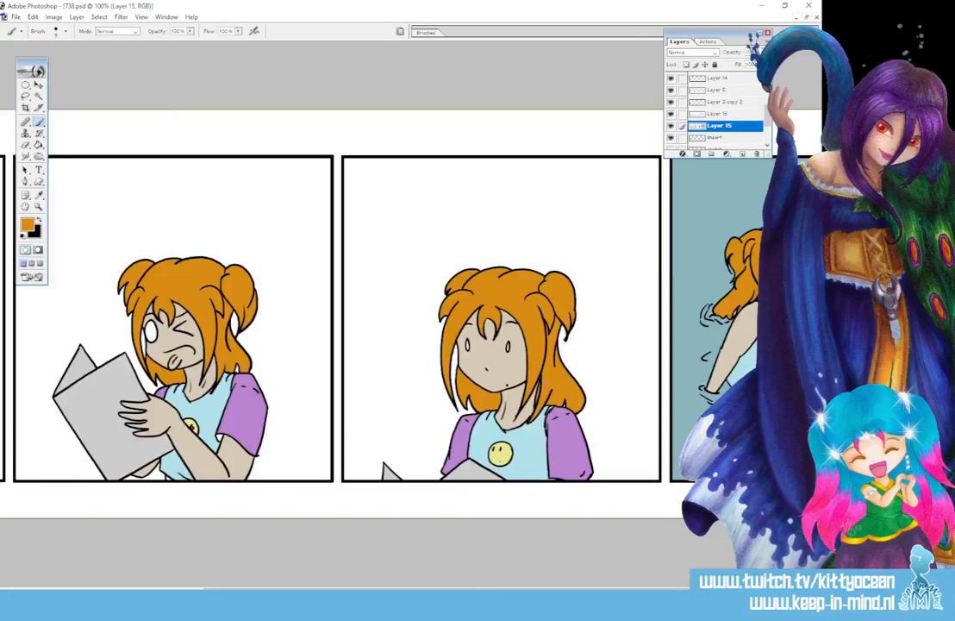
- Touch up gaps in the fourth panel's water with the Brush in the sampled blue-grey
drag(562, 593, 641, 593)
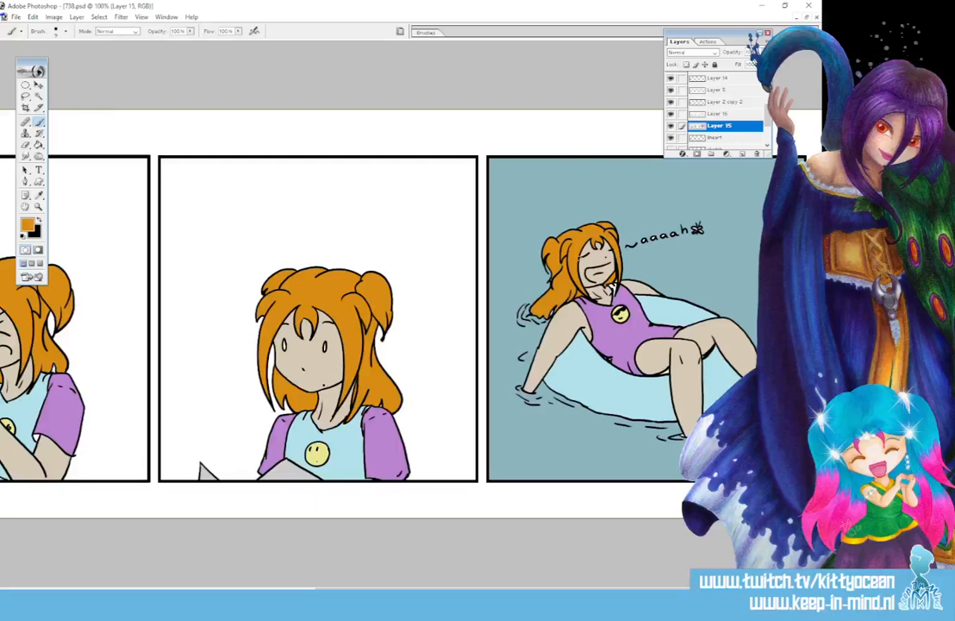
key(i)
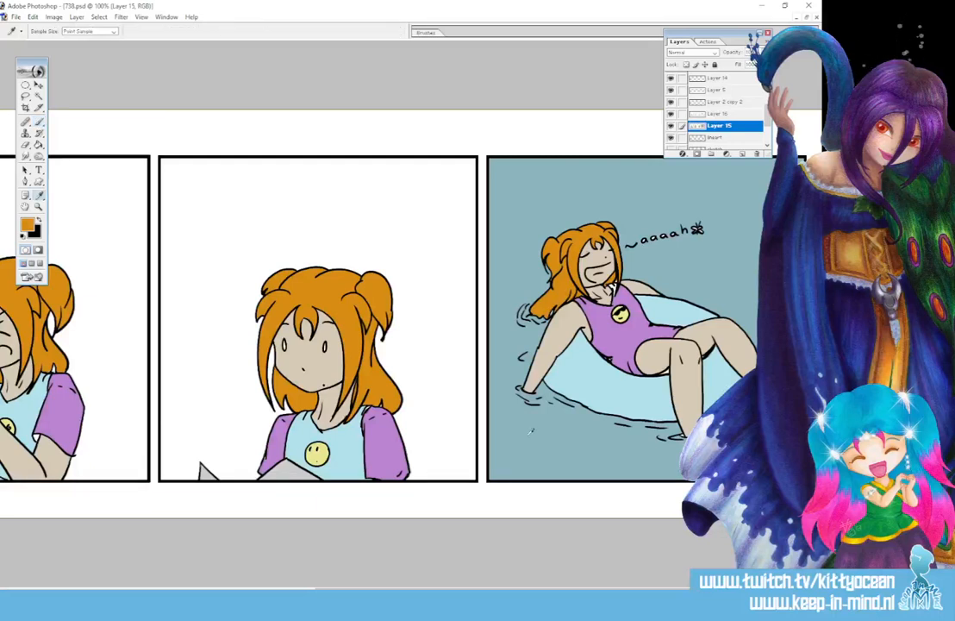
click(534, 419)
key(b)
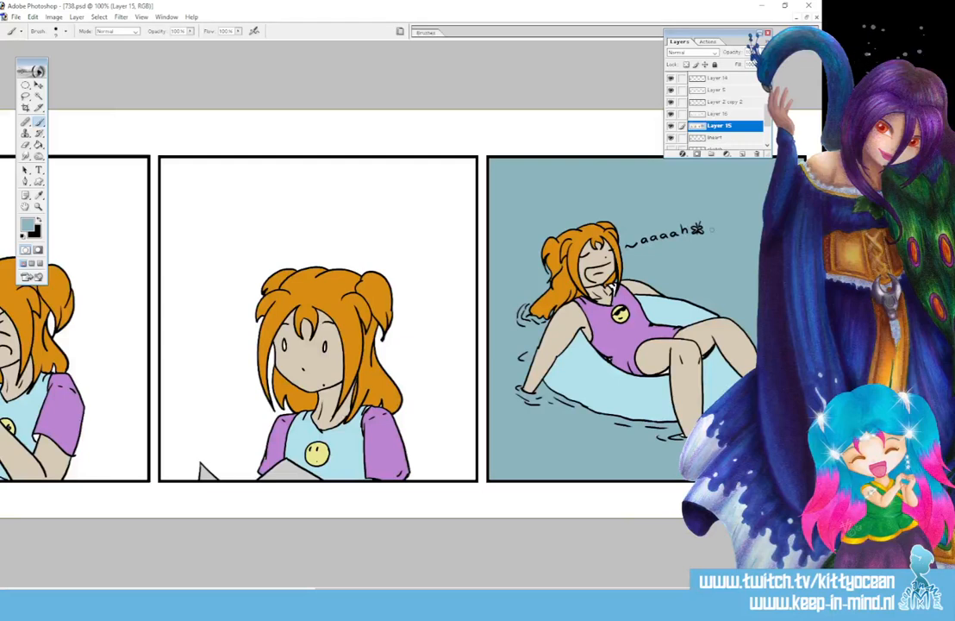
- Paint the small flower after "aaaah" with the swimsuit's sampled purple, and resample the water's blue-grey for retouching
key(i)
click(624, 300)
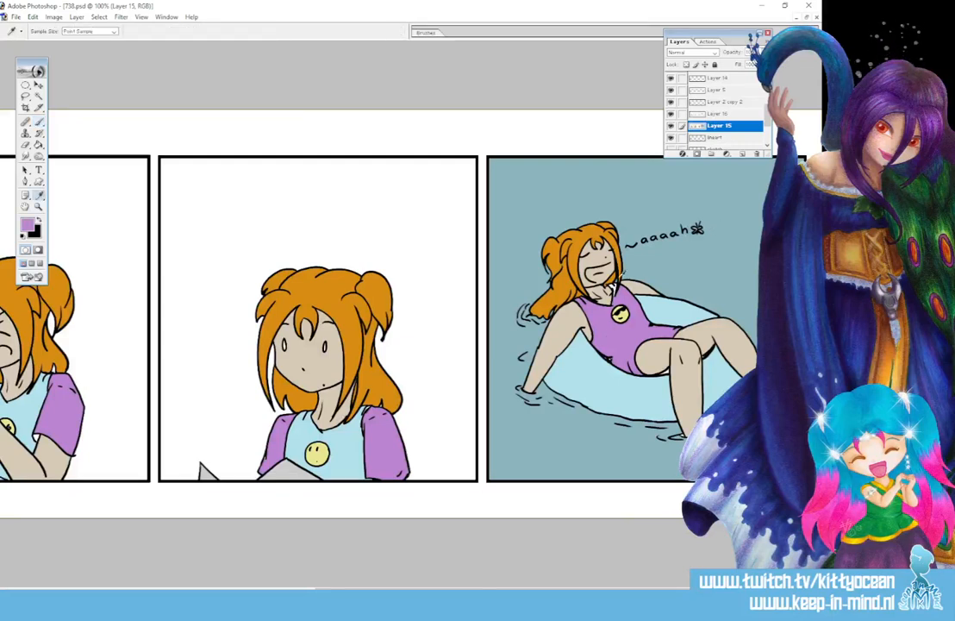
key(b)
alt+click(542, 391)
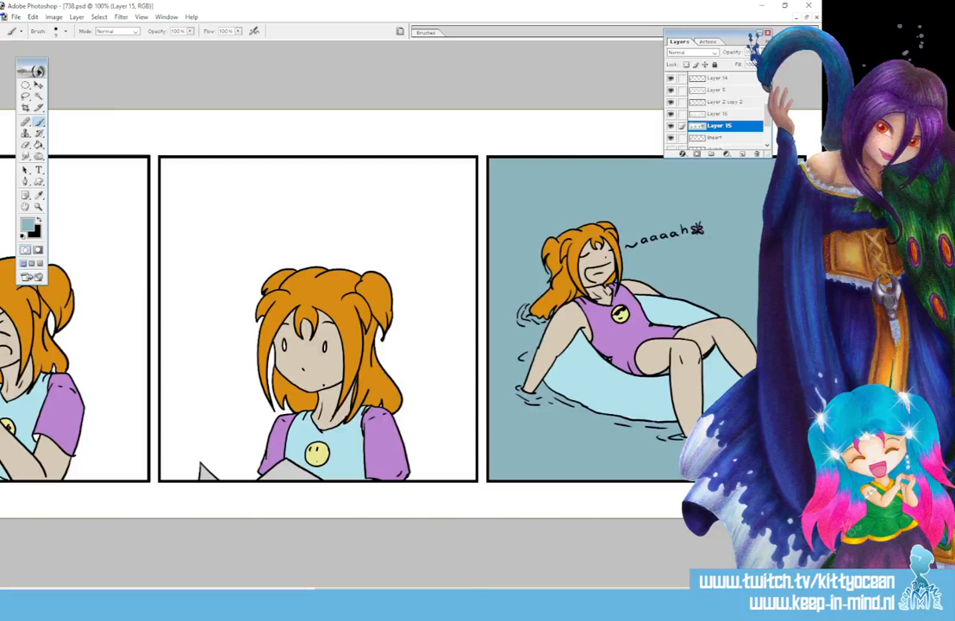
- Touch up the swimsuit's edges with its sampled purple and the swim ring's surroundings with sampled blue
key(i)
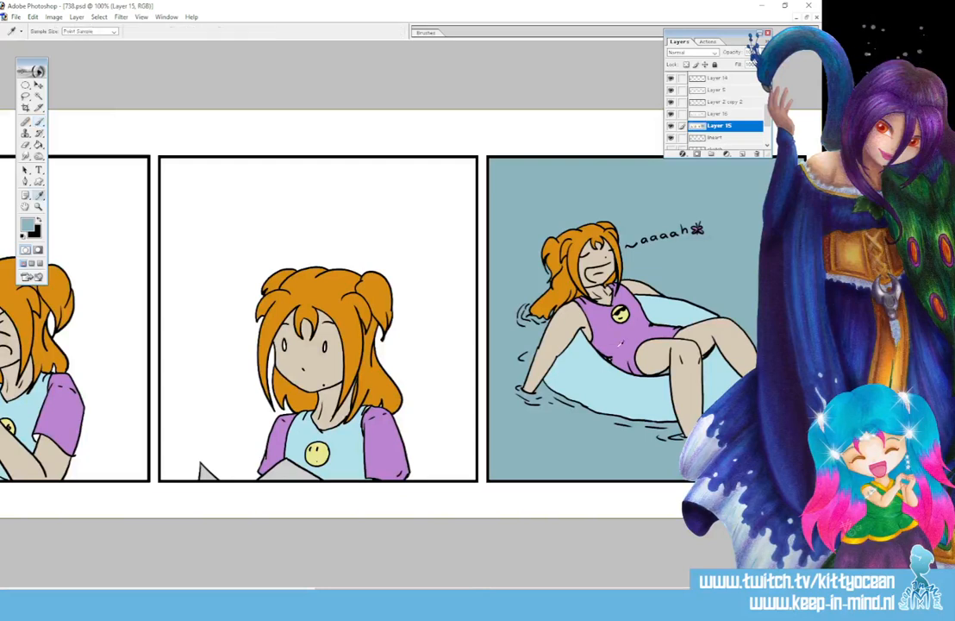
click(621, 342)
key(b)
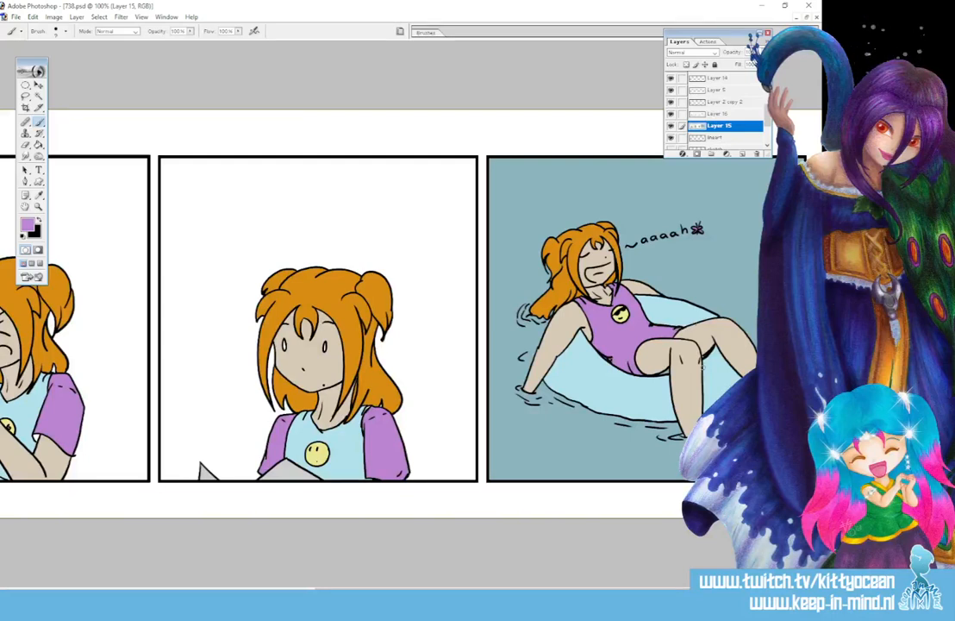
key(i)
click(715, 362)
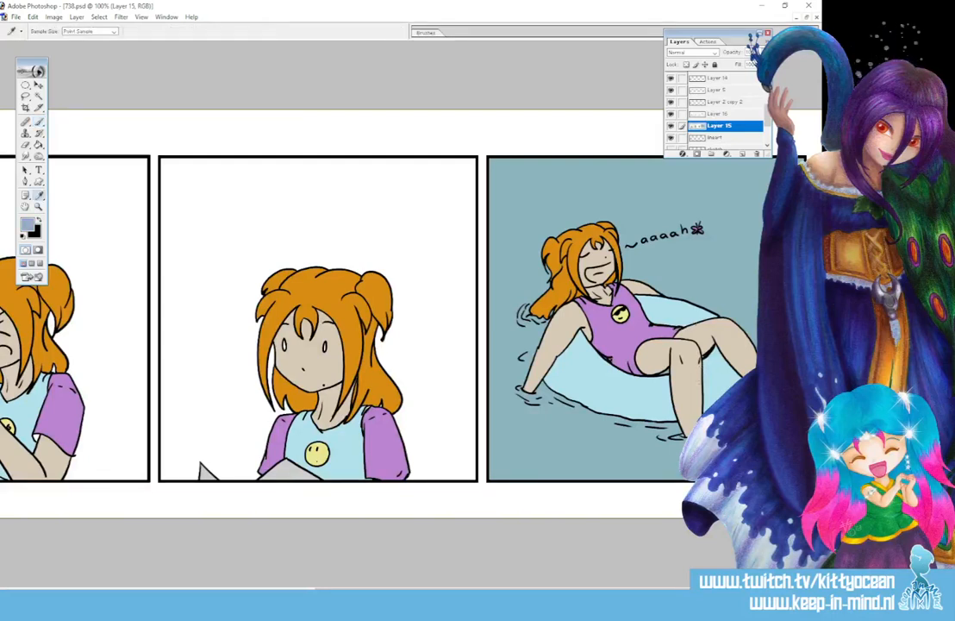
key(b)
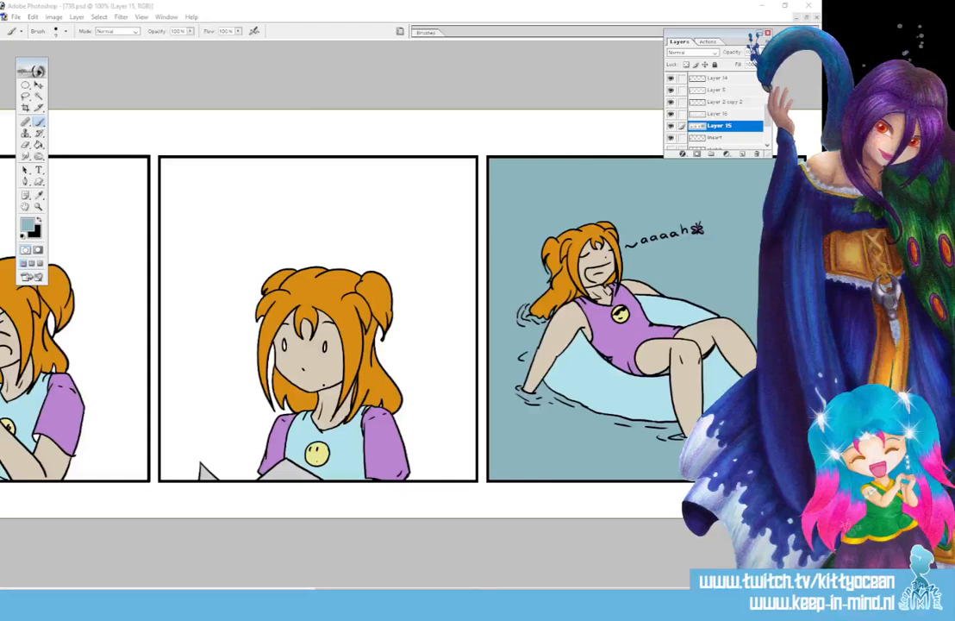
- Touch up the sleeve edges in the third panel with the Brush in the sleeve's sampled purple
key(i)
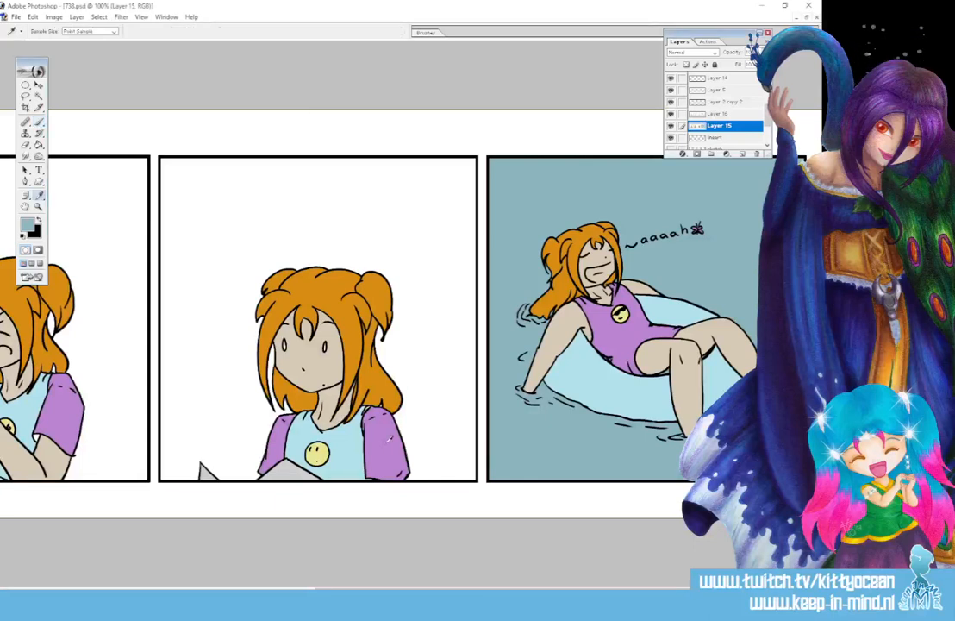
click(384, 449)
key(b)
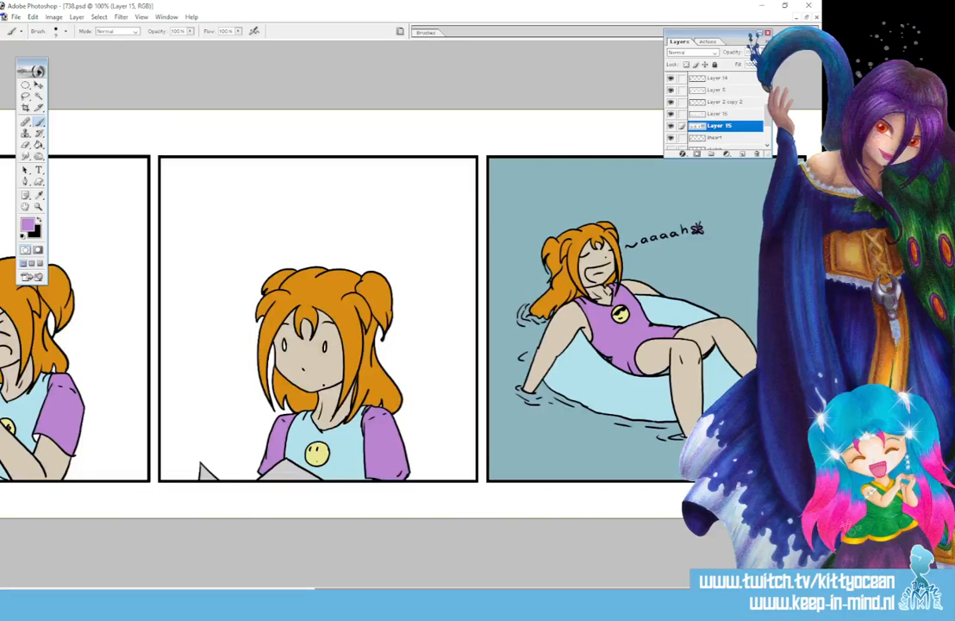
drag(395, 590, 216, 590)
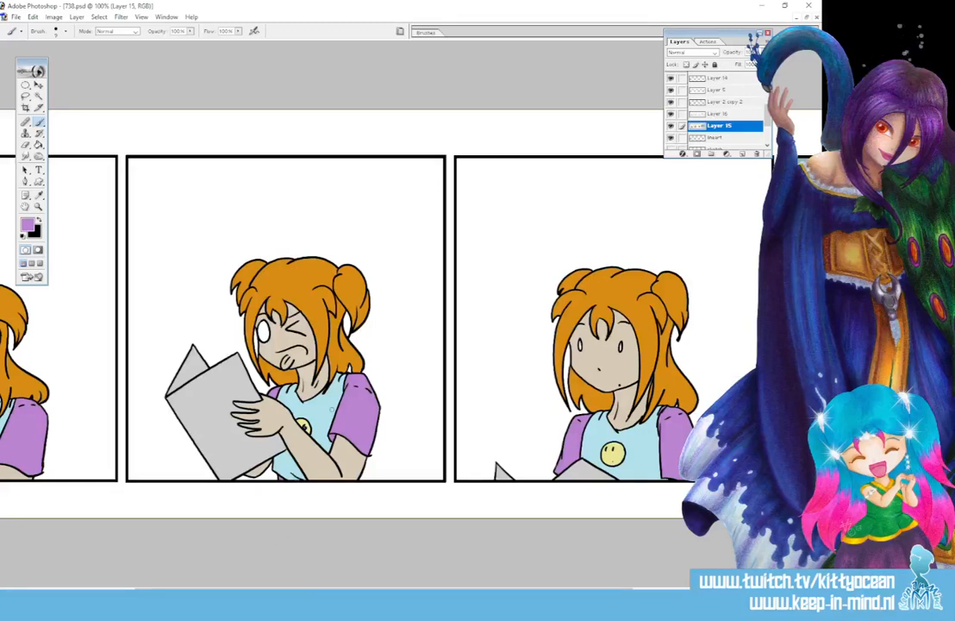
- Touch up the first panel's skin and hair with the Brush in their sampled beige and orange
drag(332, 410, 545, 410)
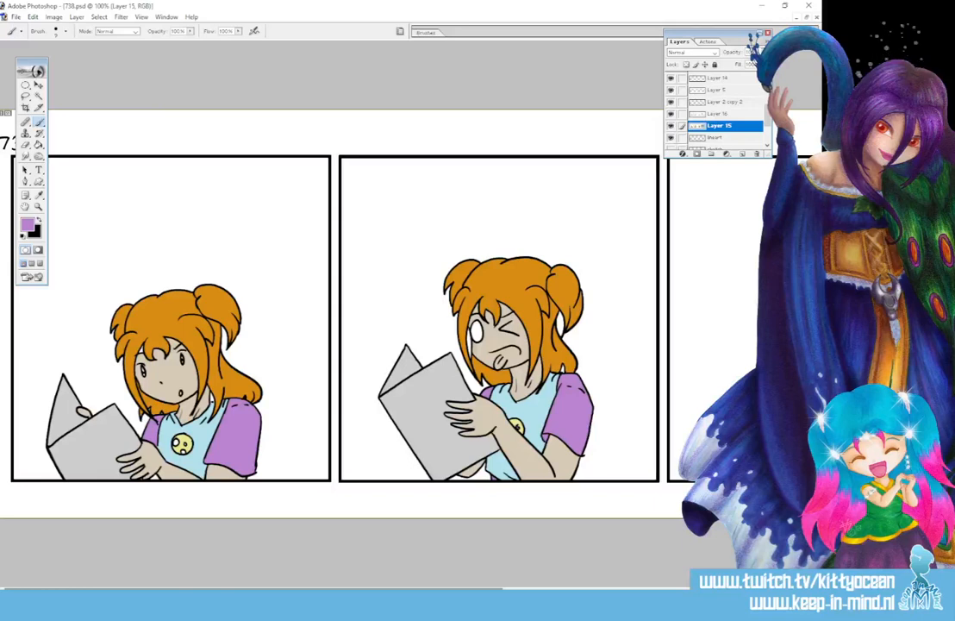
key(i)
click(151, 407)
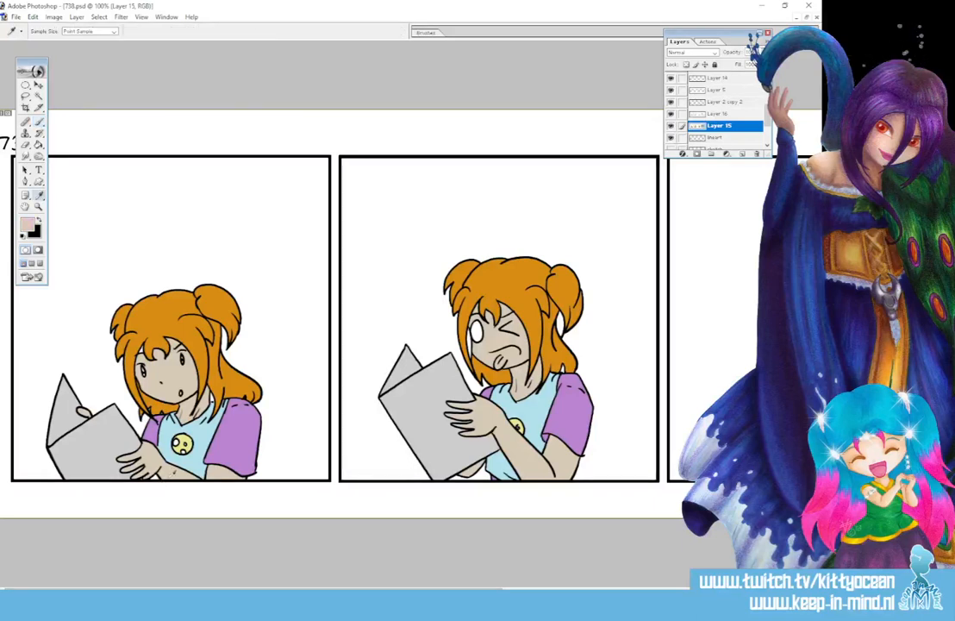
key(b)
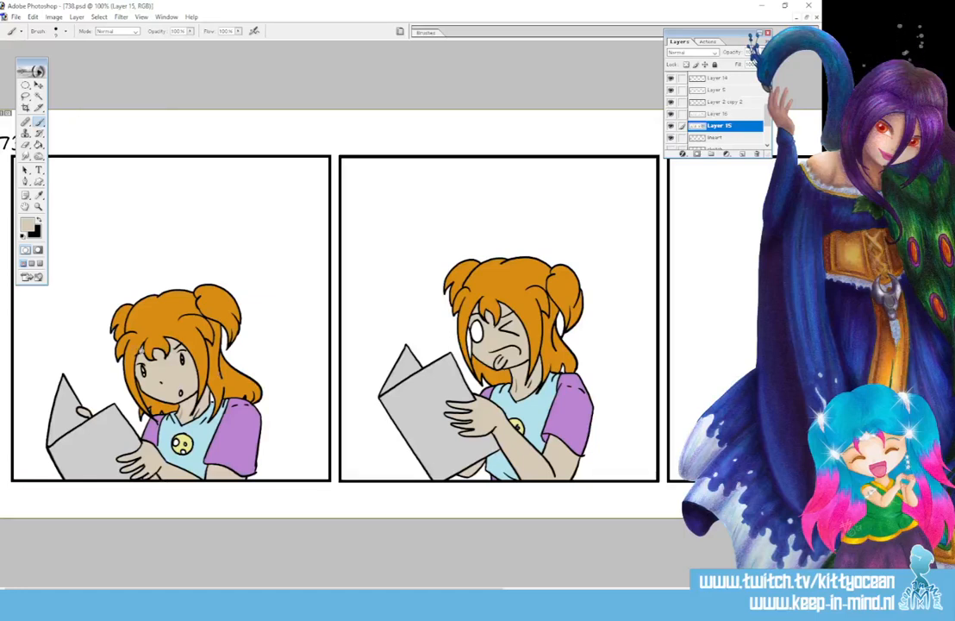
key(i)
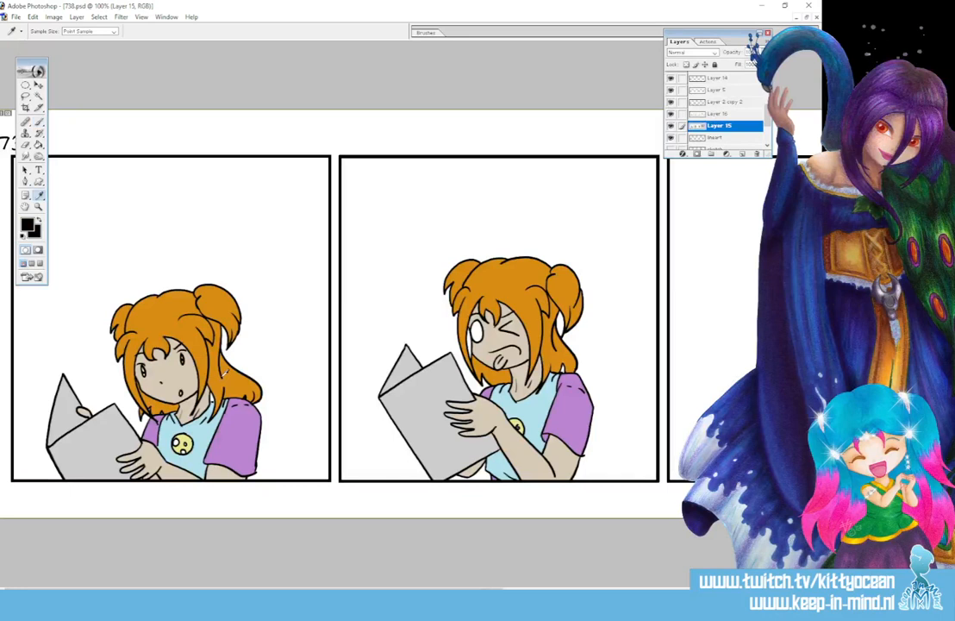
click(194, 323)
key(b)
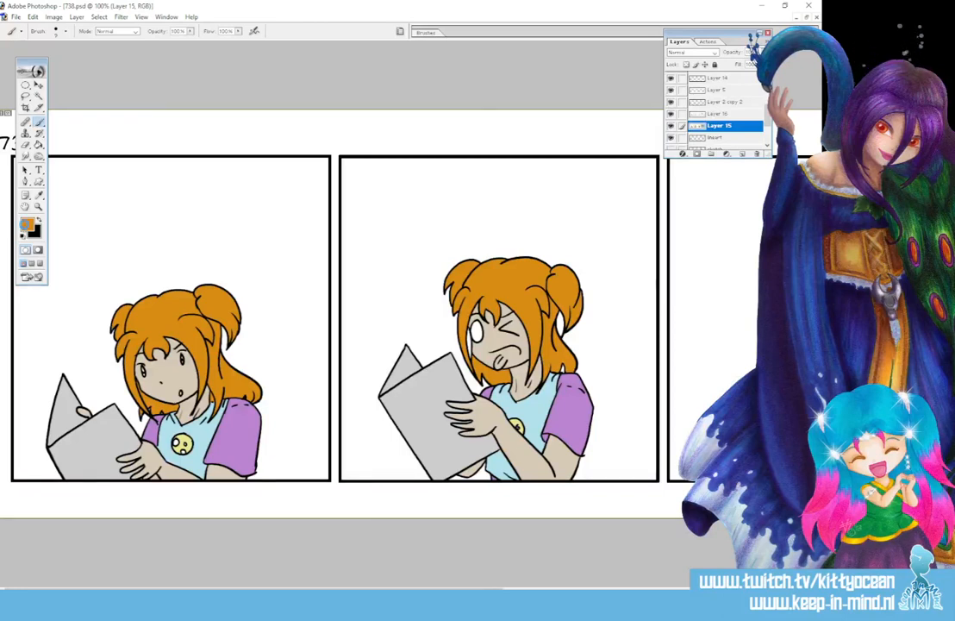
- Choose a medium pink and paint the girl's open mouth in the second and fourth panels with the Brush
click(27, 225)
click(609, 147)
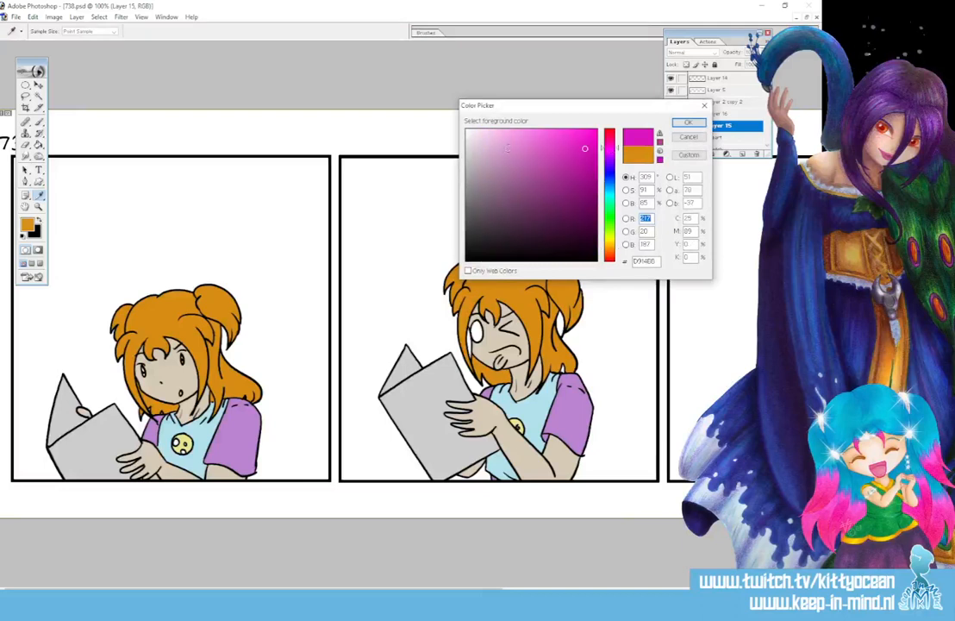
click(538, 154)
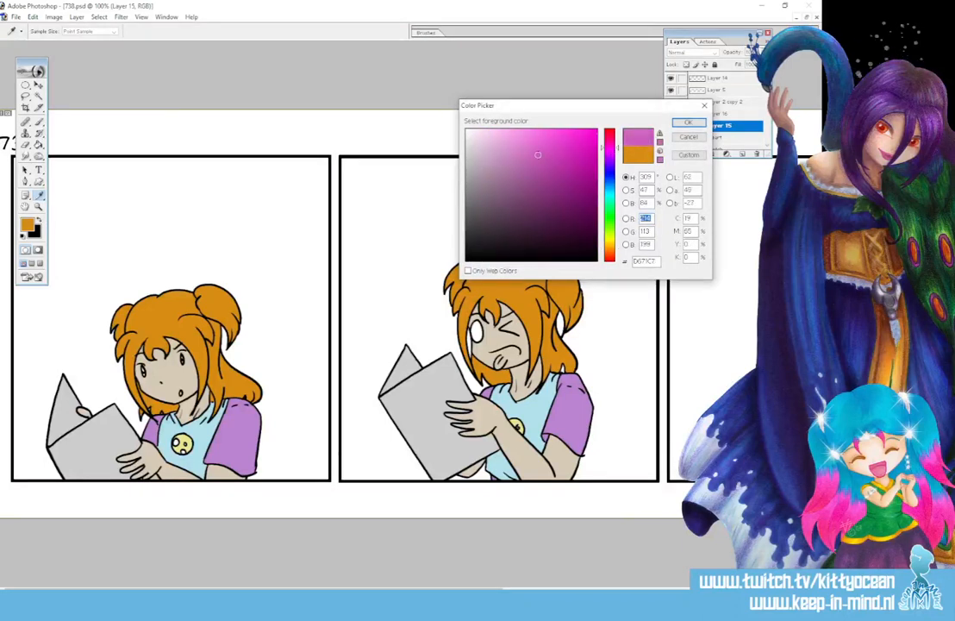
key(Return)
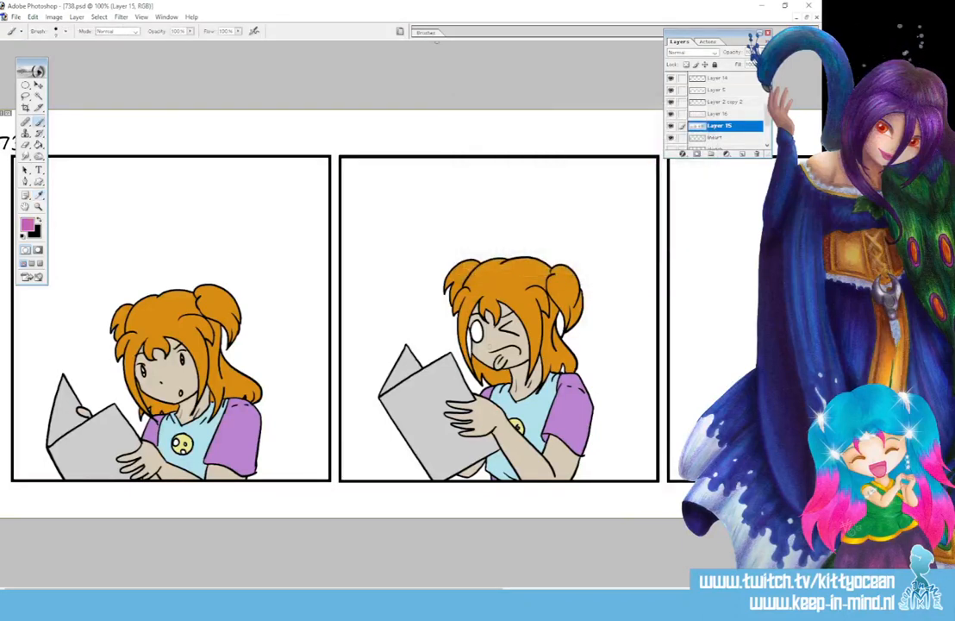
mouse_move(491, 355)
mouse_down()
mouse_move(507, 361)
mouse_move(519, 349)
mouse_move(493, 354)
mouse_move(506, 355)
mouse_up()
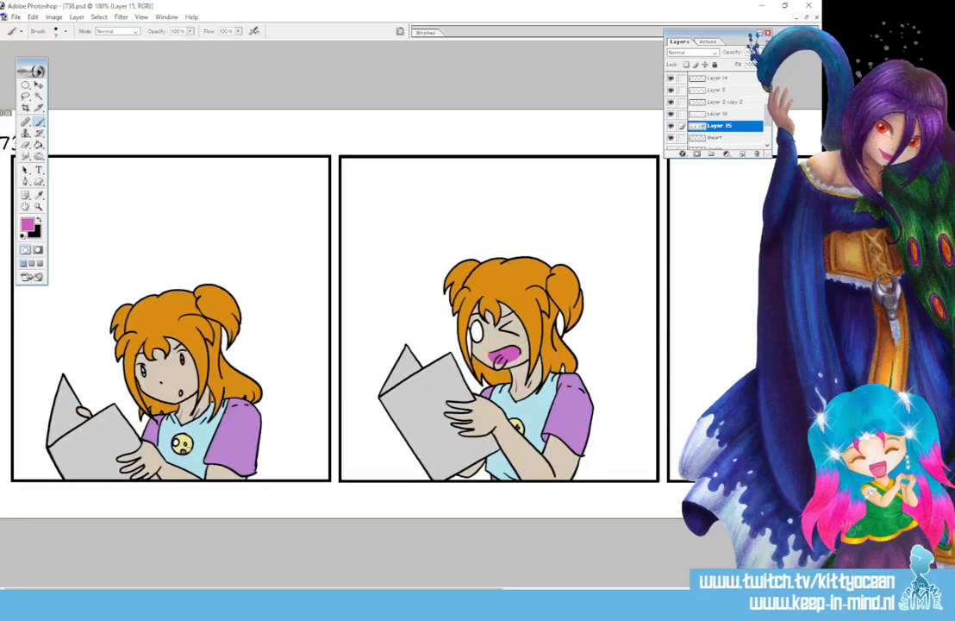
scroll(160, 390, right, 5)
scroll(379, 319, right, 3)
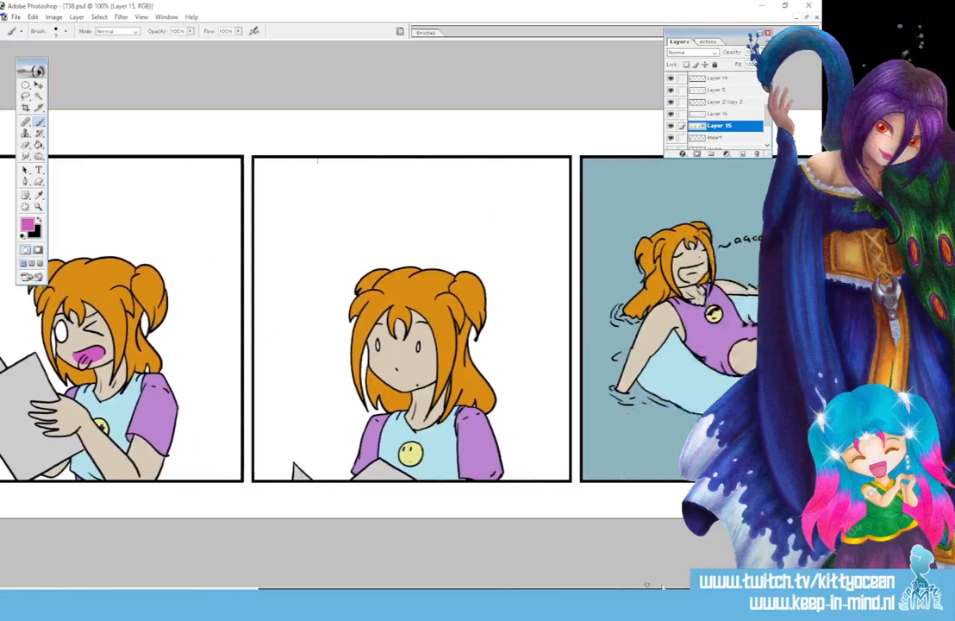
mouse_move(611, 267)
mouse_down()
mouse_move(591, 276)
mouse_move(605, 279)
mouse_move(611, 268)
mouse_up()
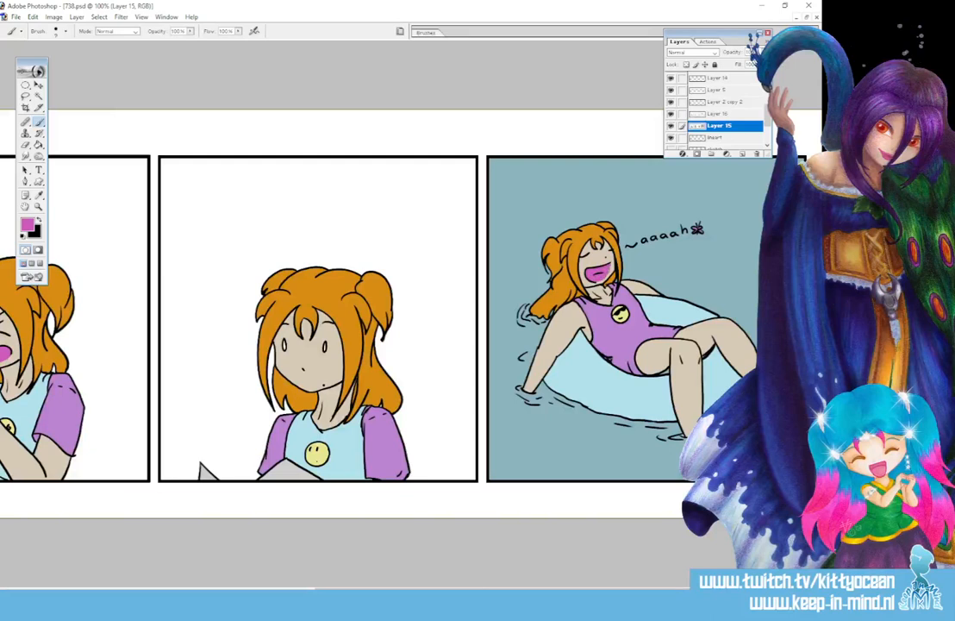
- Choose a lighter pink and paint the tongue in the fourth and second panels
click(28, 225)
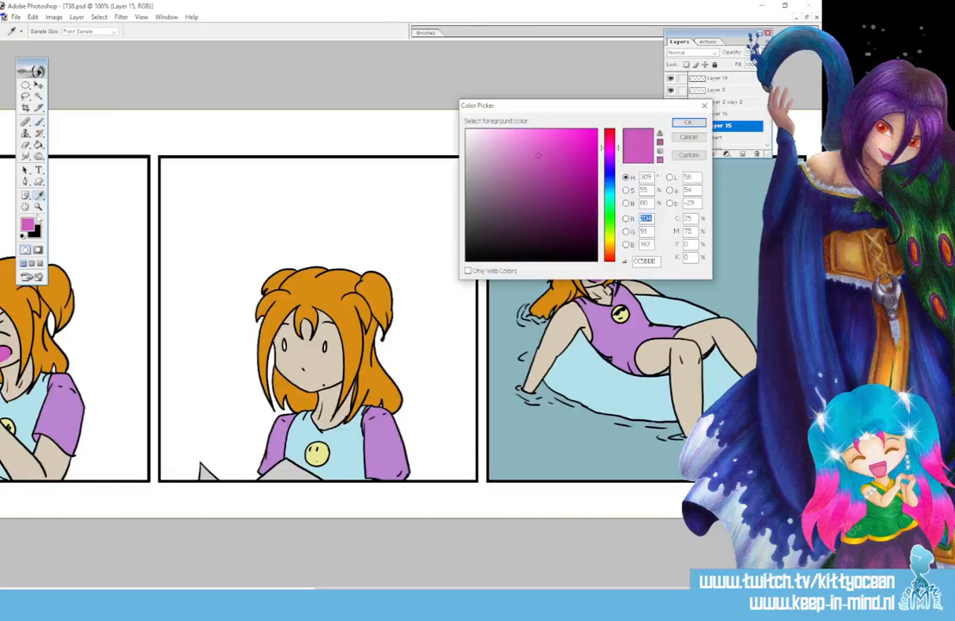
click(530, 150)
click(685, 126)
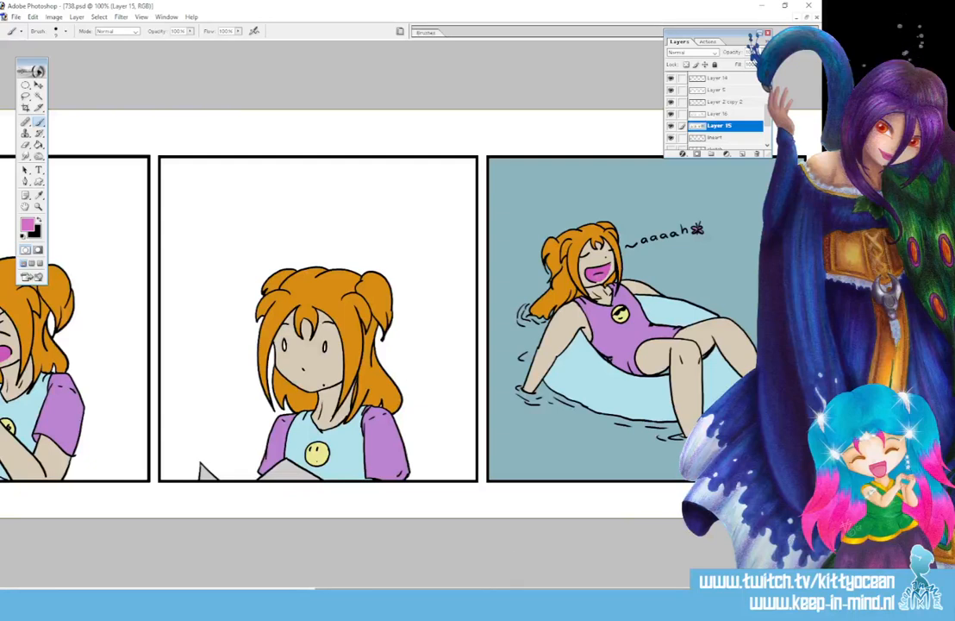
drag(532, 591, 307, 590)
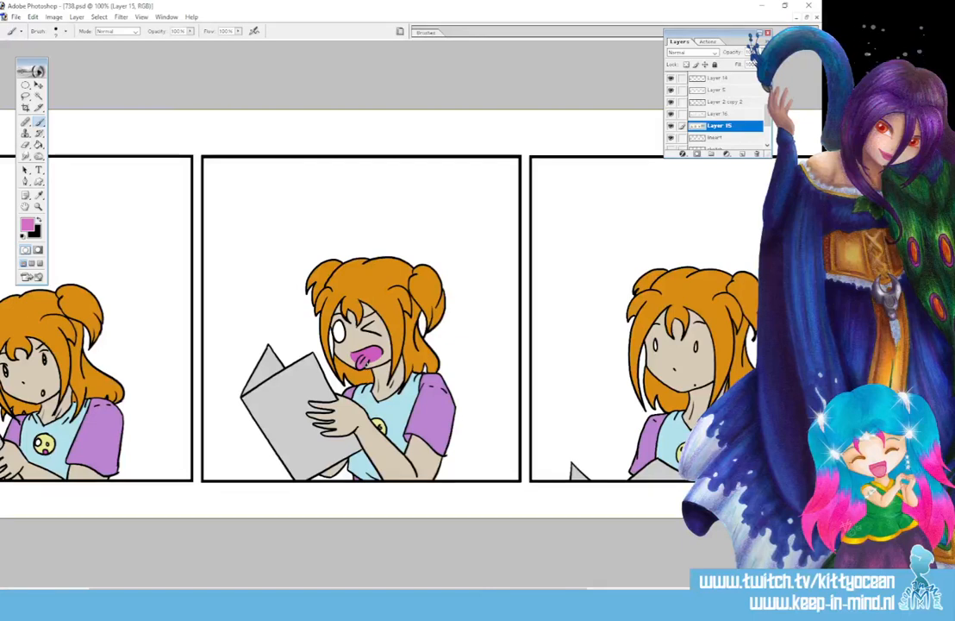
- Touch up the first panel's shirt around the collar with its sampled light blue
click(39, 195)
click(56, 417)
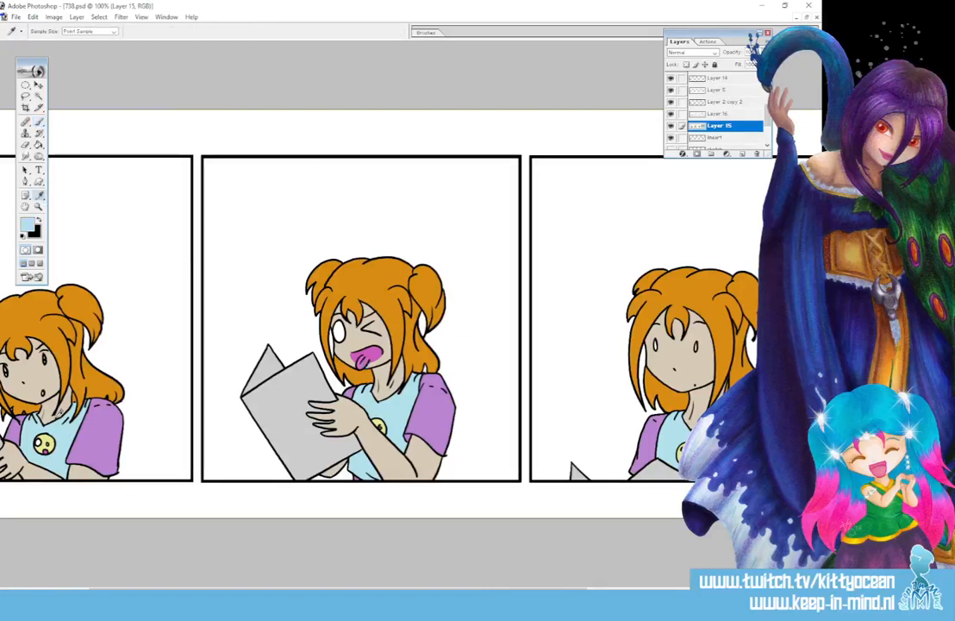
key(b)
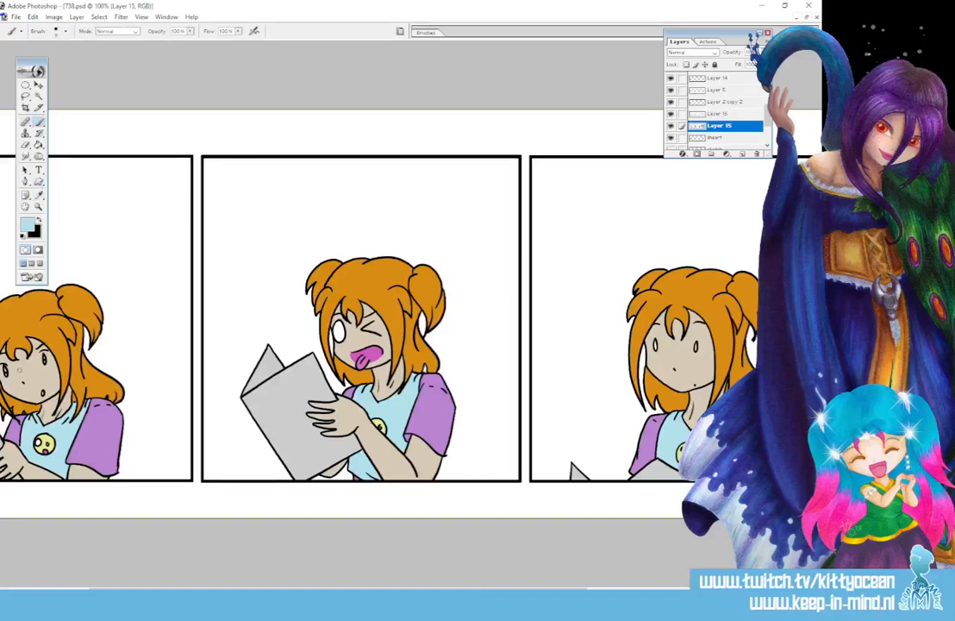
- Reset the colours, make white the foreground, and brush in the whites of the girl's eyes
click(23, 236)
click(38, 220)
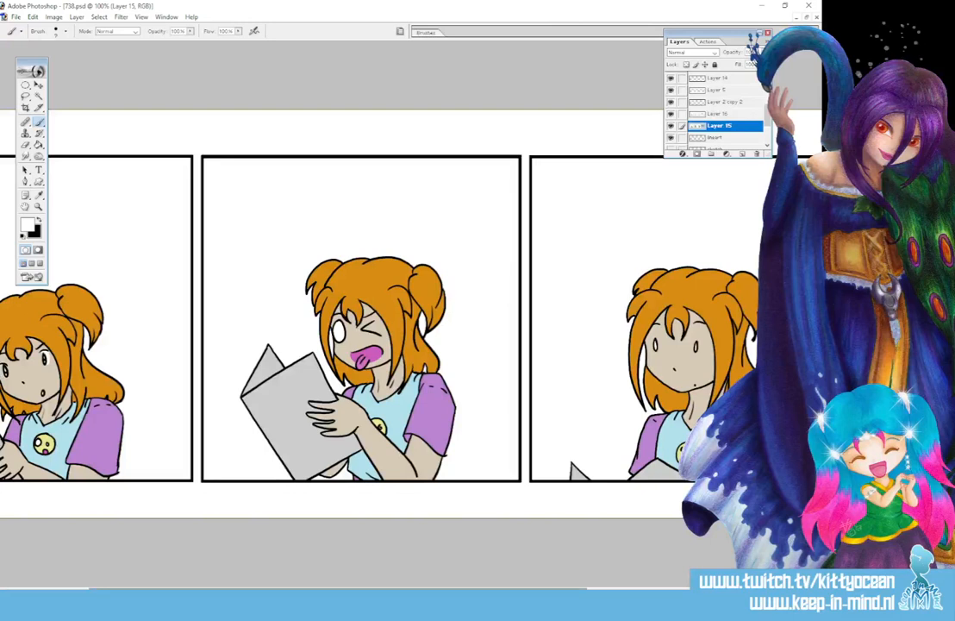
drag(336, 590, 253, 590)
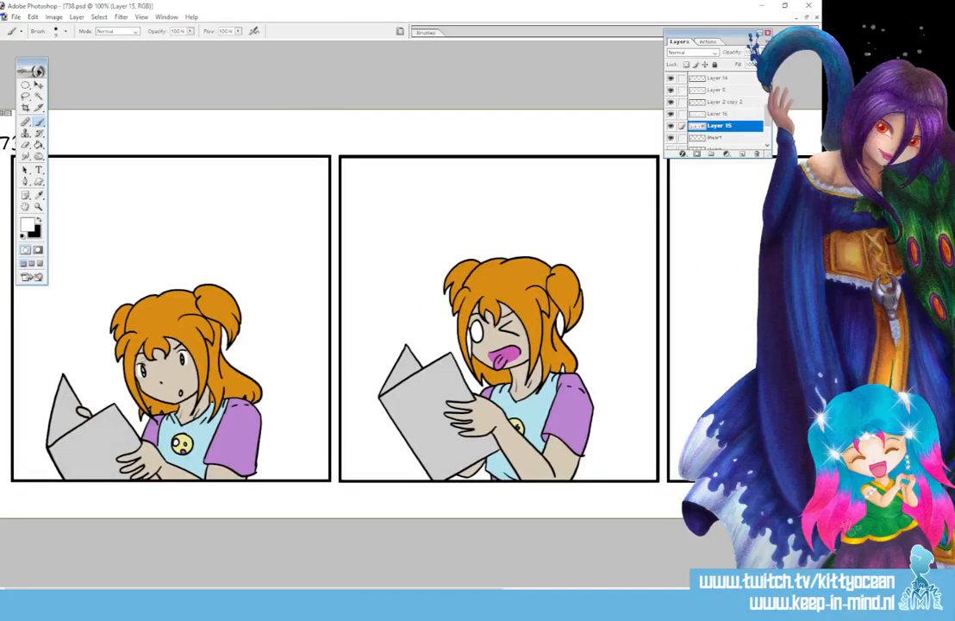
drag(253, 590, 562, 590)
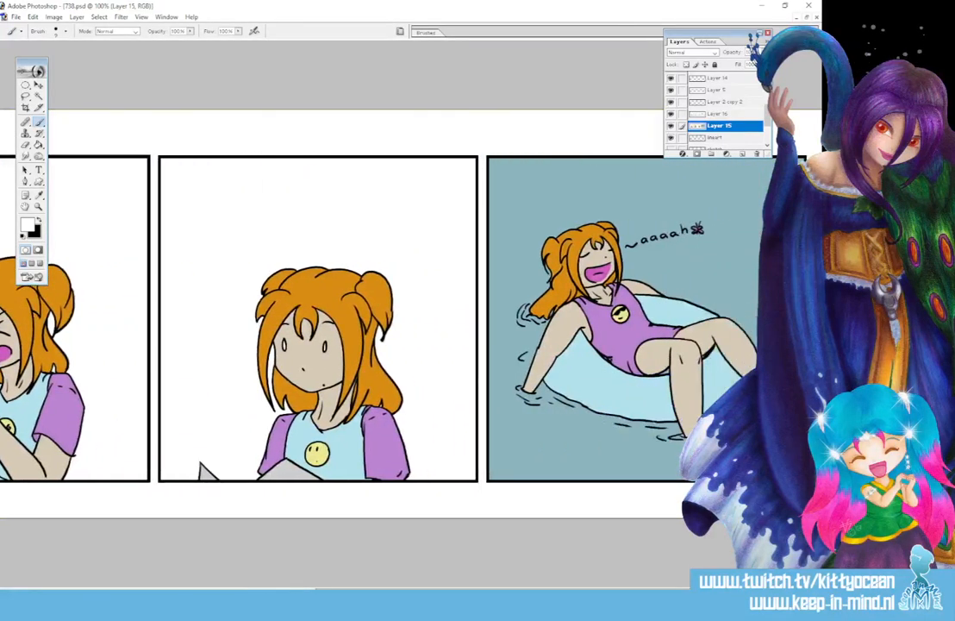
- Duplicate Layer 15 within 738.psd, keeping the suggested name Layer 15 copy
key(ctrl+minus)
key(ctrl+minus)
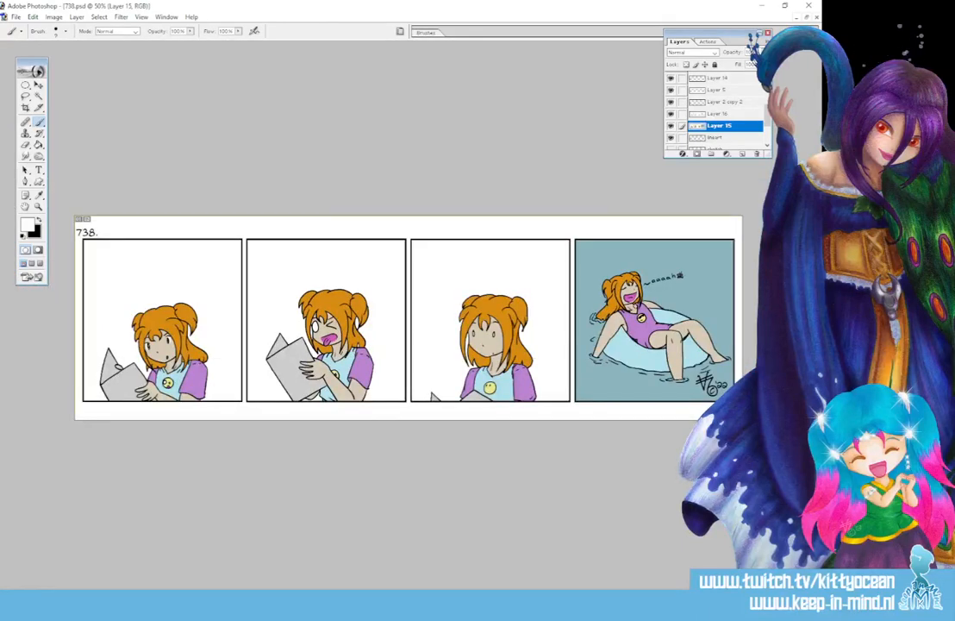
right_click(720, 126)
click(750, 158)
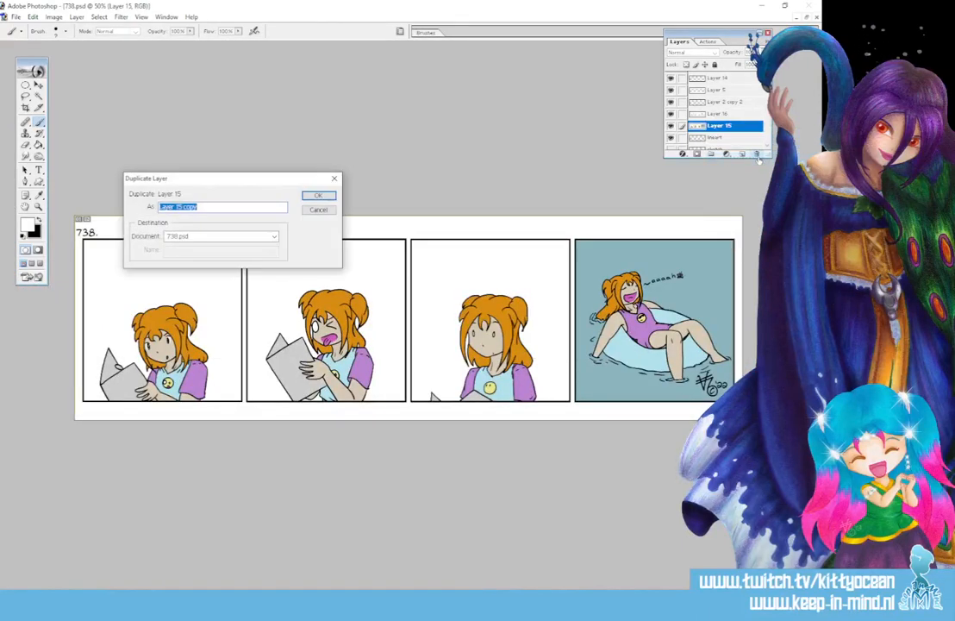
click(315, 195)
- Shade all four panels' coloured areas with the Burn tool on midtones at 6%, and add highlights with the Dodge tool at 31%
click(39, 156)
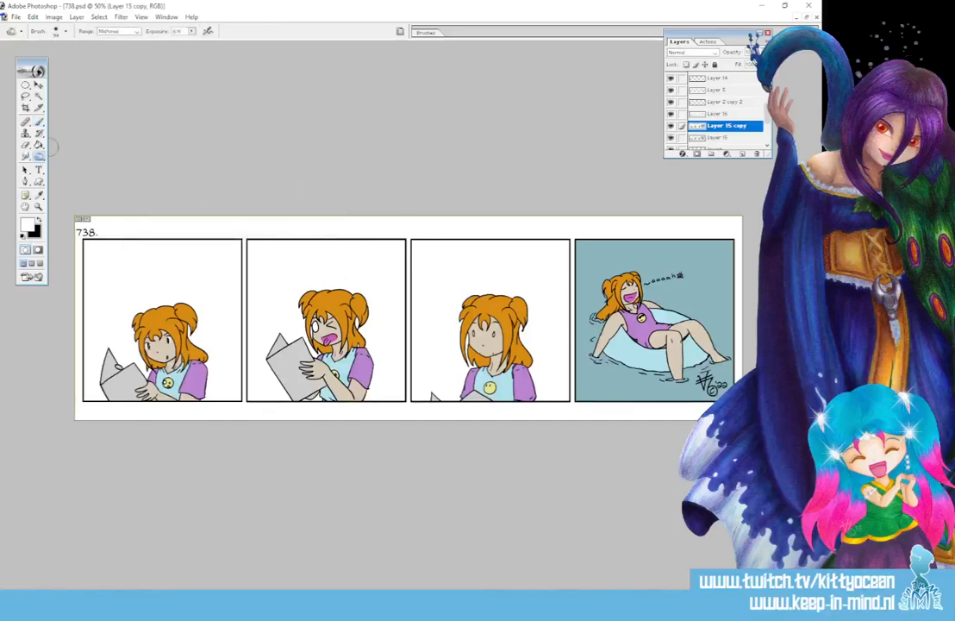
mouse_move(139, 321)
mouse_down()
mouse_move(202, 302)
mouse_move(169, 279)
mouse_move(157, 346)
mouse_move(161, 327)
mouse_move(184, 319)
mouse_move(145, 333)
mouse_up()
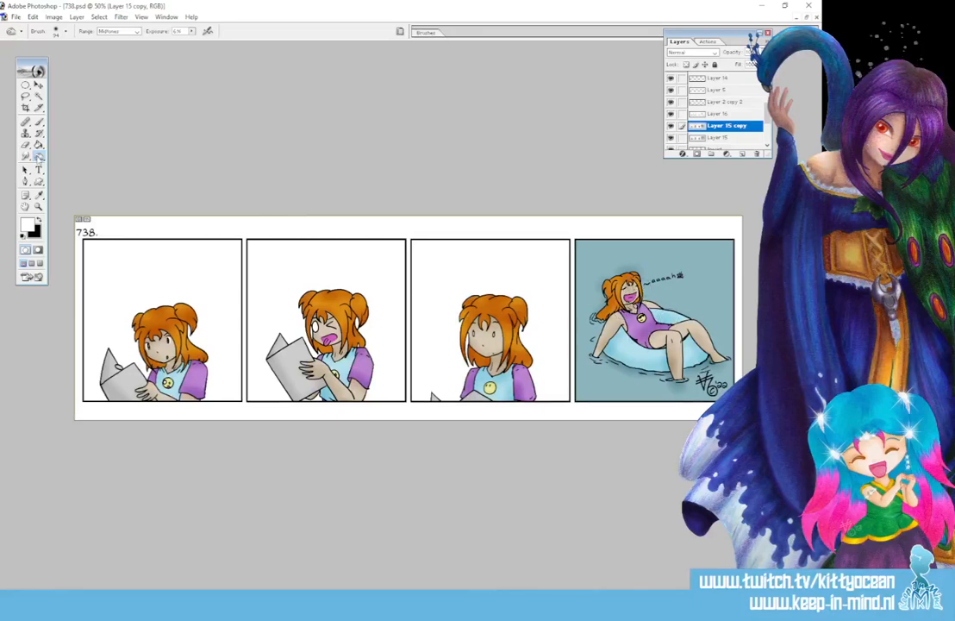
drag(38, 155, 59, 136)
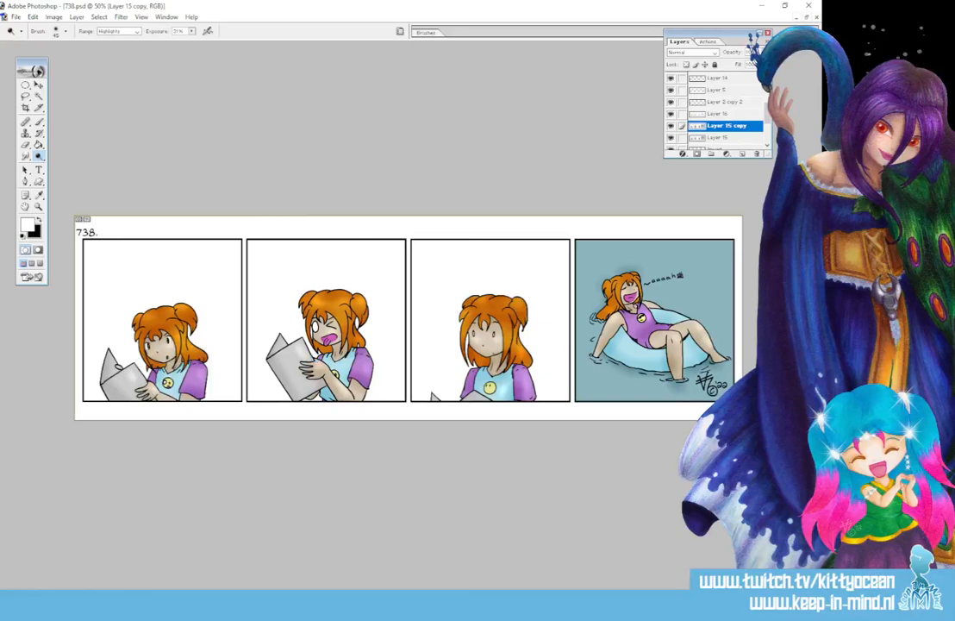
- Select the fourth panel's water with the Magic Wand and fill it with white on a new layer
key(w)
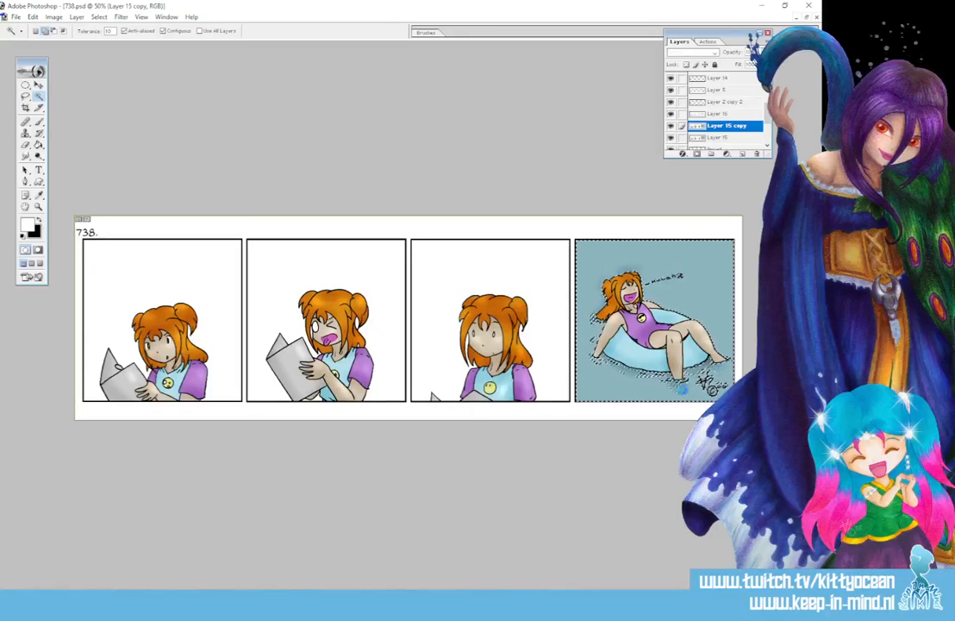
click(724, 156)
key(g)
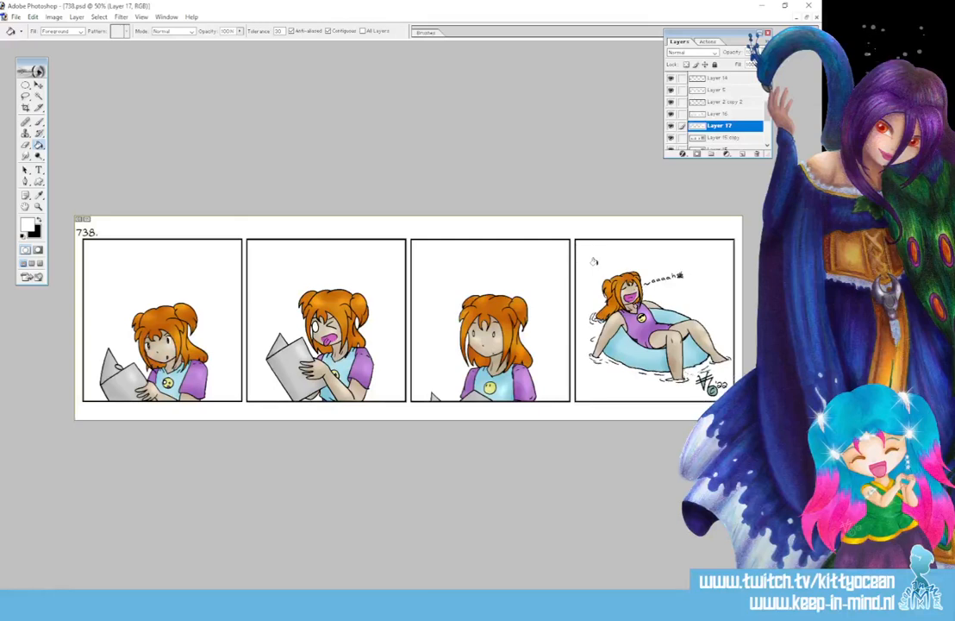
- Brush white over the remaining blue gaps around the fourth panel's swim ring, ripples and signature
key(ctrl+plus)
key(ctrl+plus)
key(ctrl+plus)
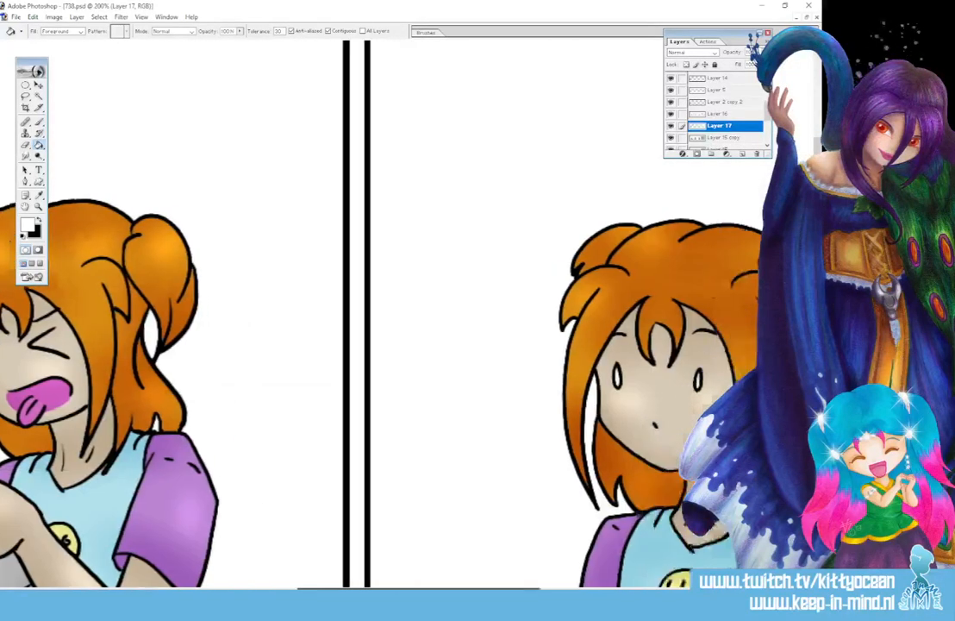
drag(419, 592, 639, 591)
key(b)
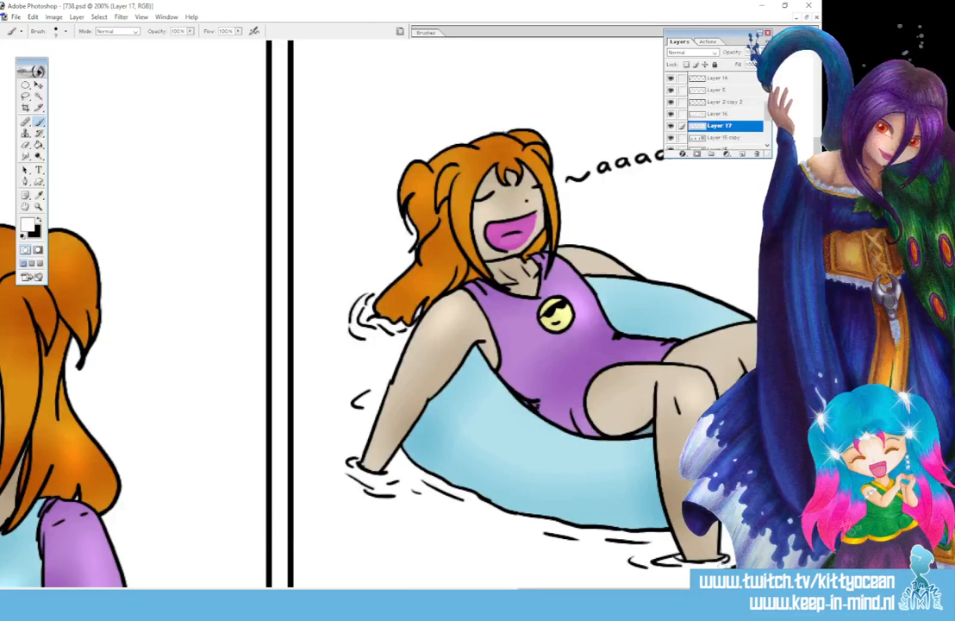
drag(638, 590, 683, 589)
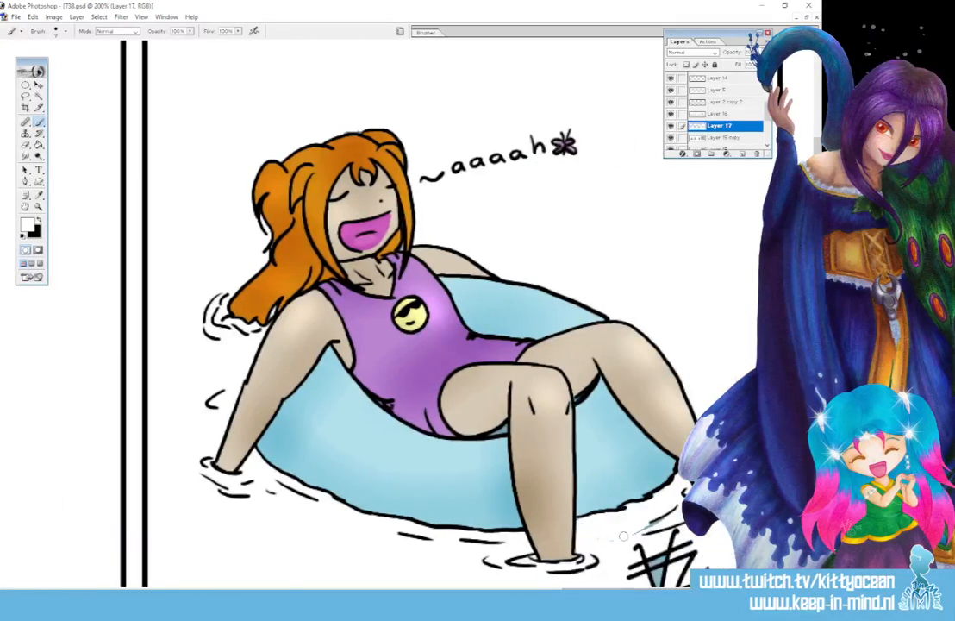
drag(817, 148, 817, 169)
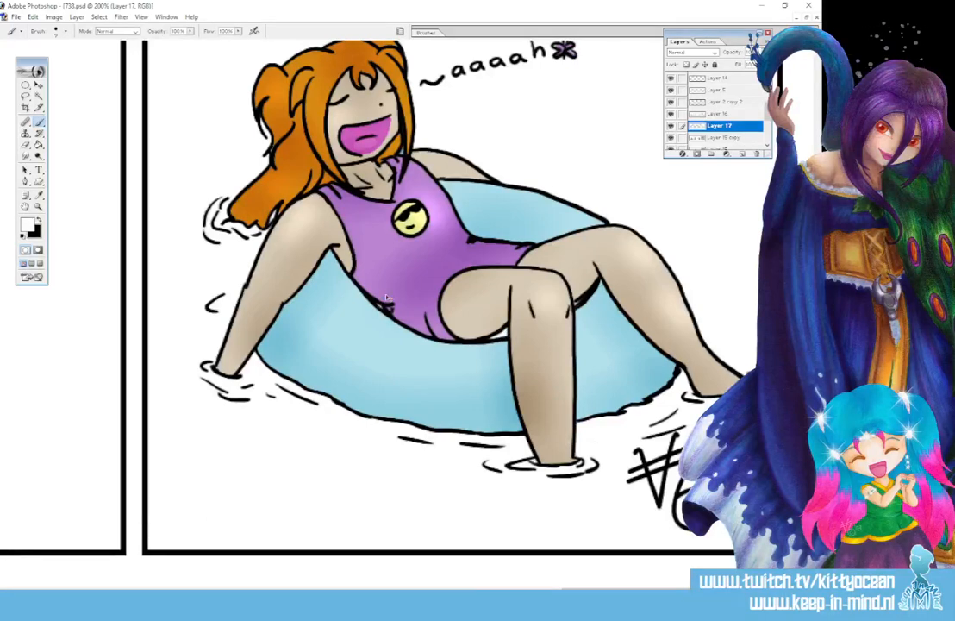
key(ctrl+minus)
key(ctrl+minus)
key(ctrl+minus)
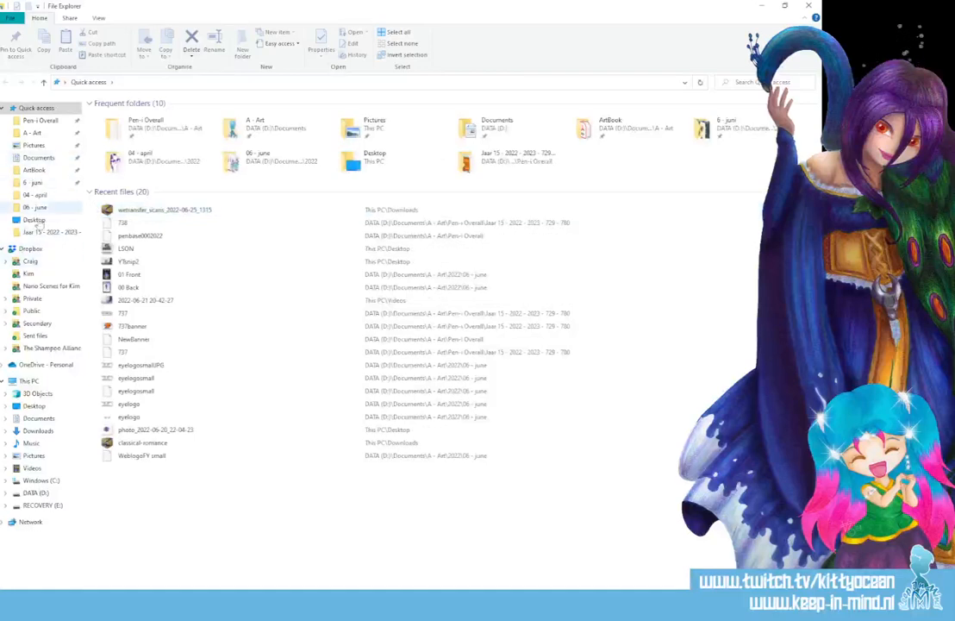
- Open the downloaded wetransfer_scans_2022-06-25_1315 archive in Express Zip and extract all its files to D:\Documents\A - Art\presets\scans
click(43, 430)
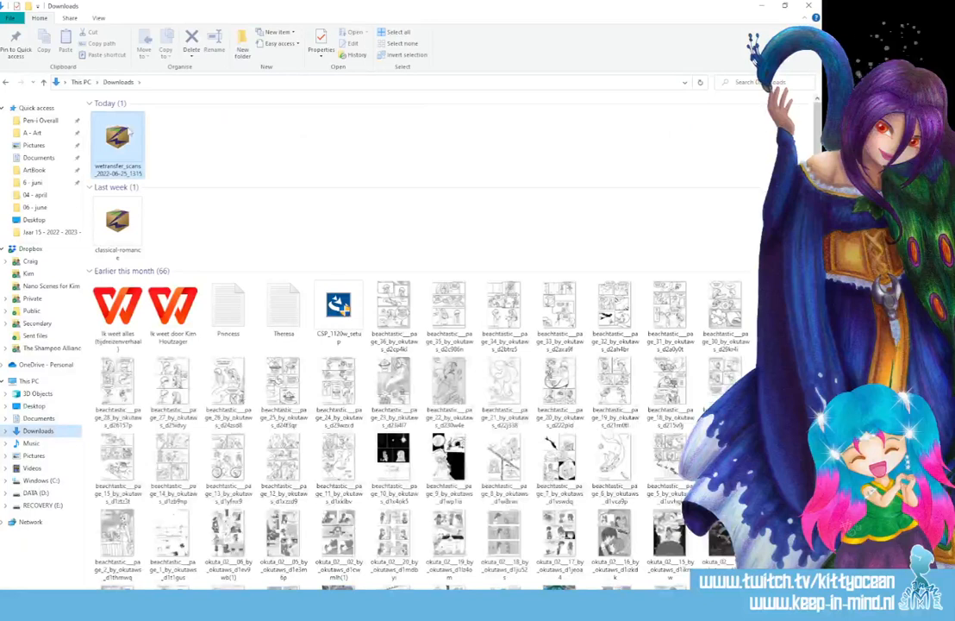
right_click(130, 131)
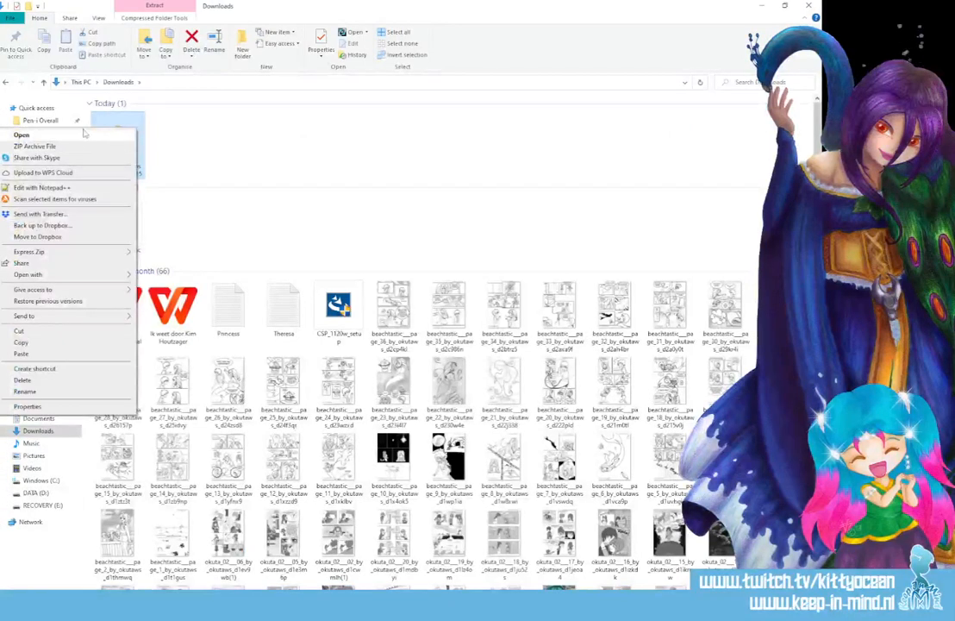
click(84, 134)
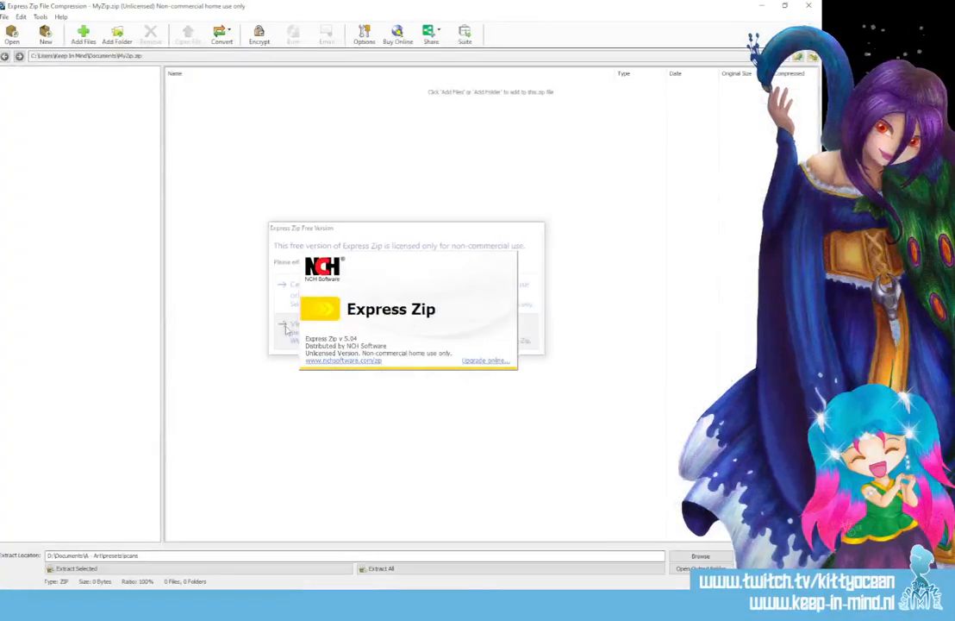
click(285, 329)
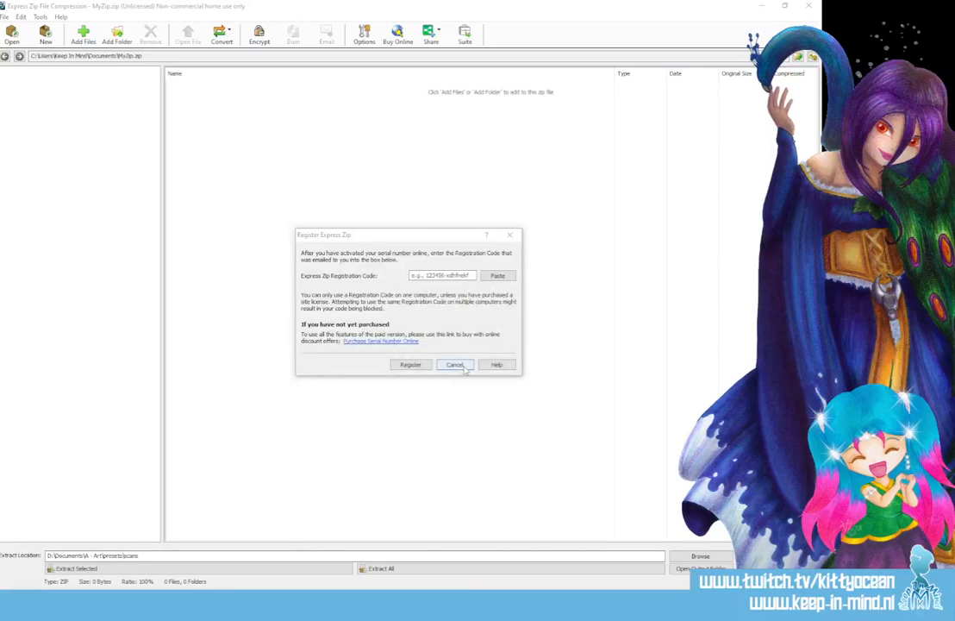
click(463, 366)
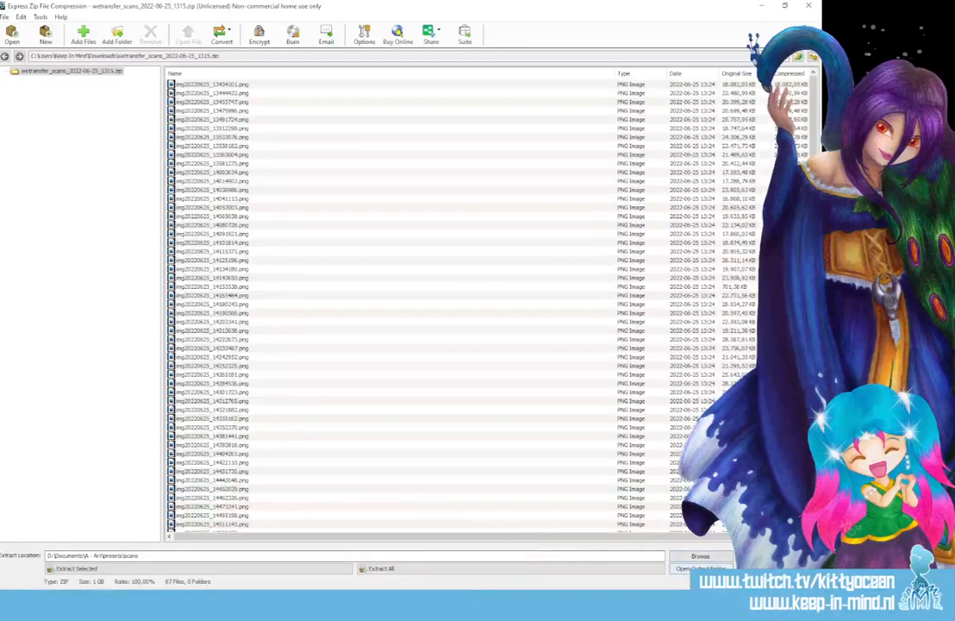
click(515, 569)
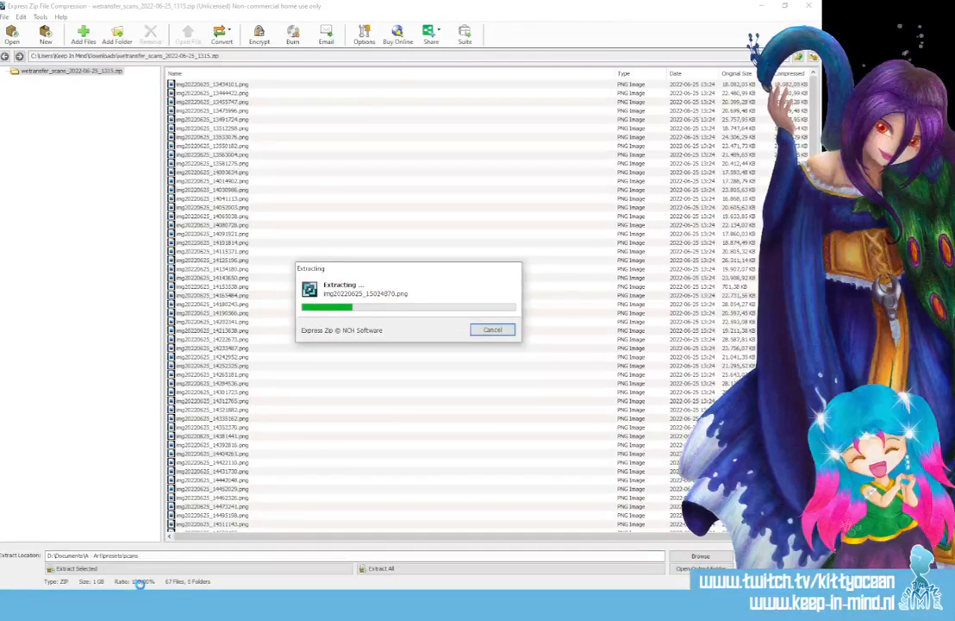
- Open the scans folder inside A - Art's presets folder, check the extracted images, and close Express Zip
click(144, 594)
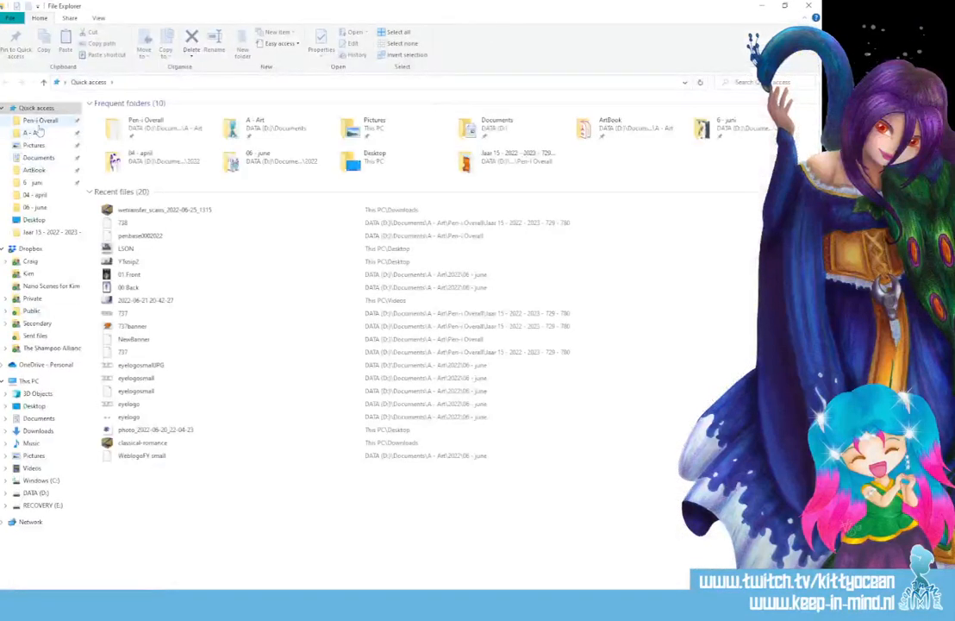
click(38, 132)
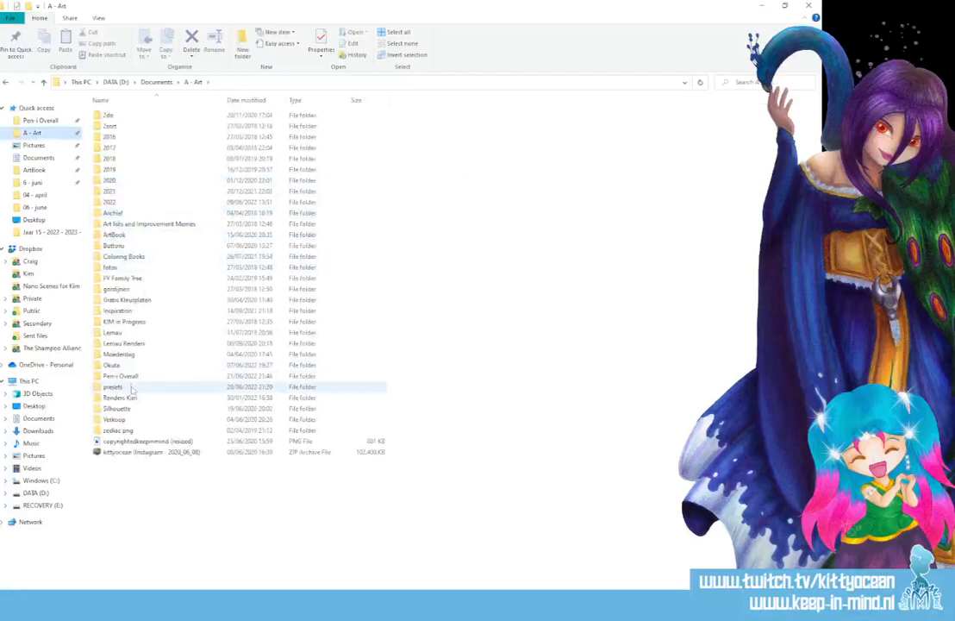
double_click(131, 388)
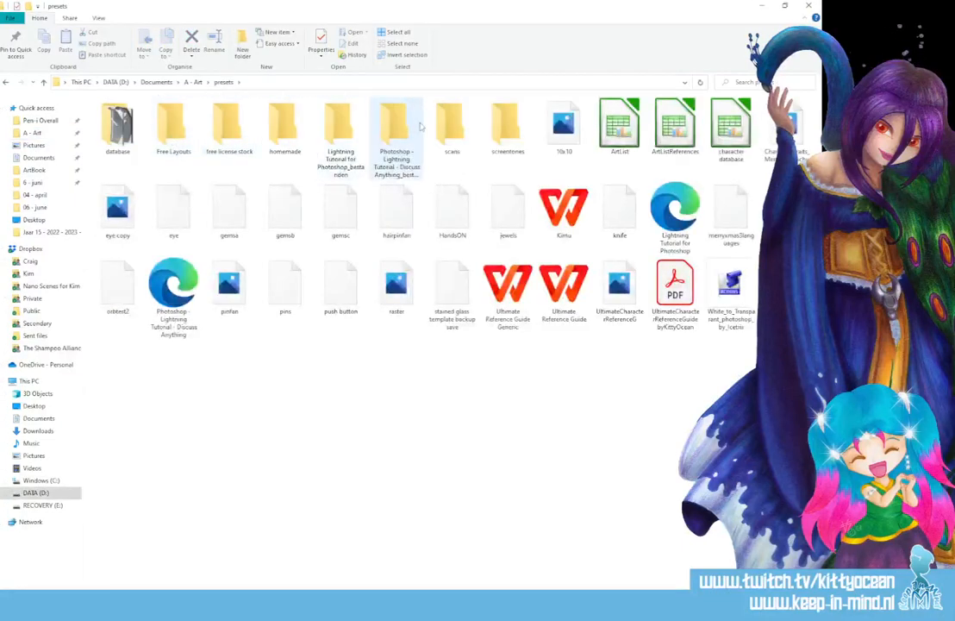
double_click(452, 125)
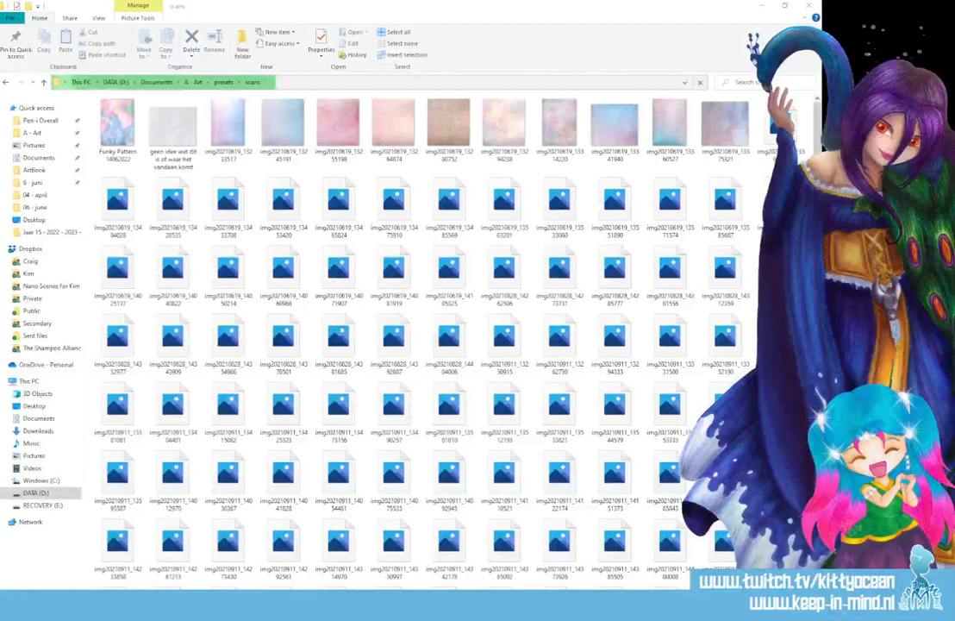
scroll(414, 345, down, 1)
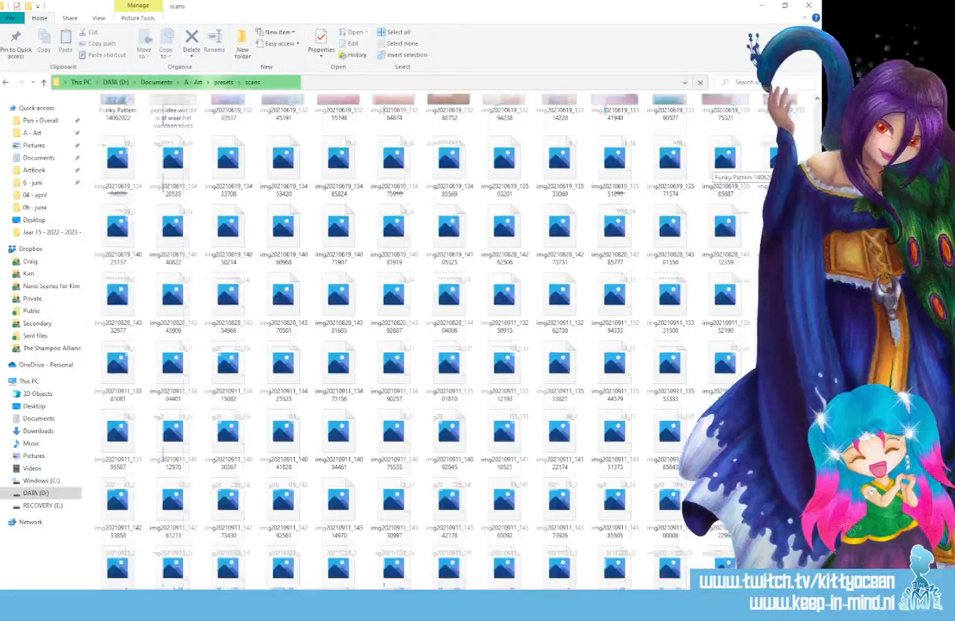
scroll(629, 572, down, 10)
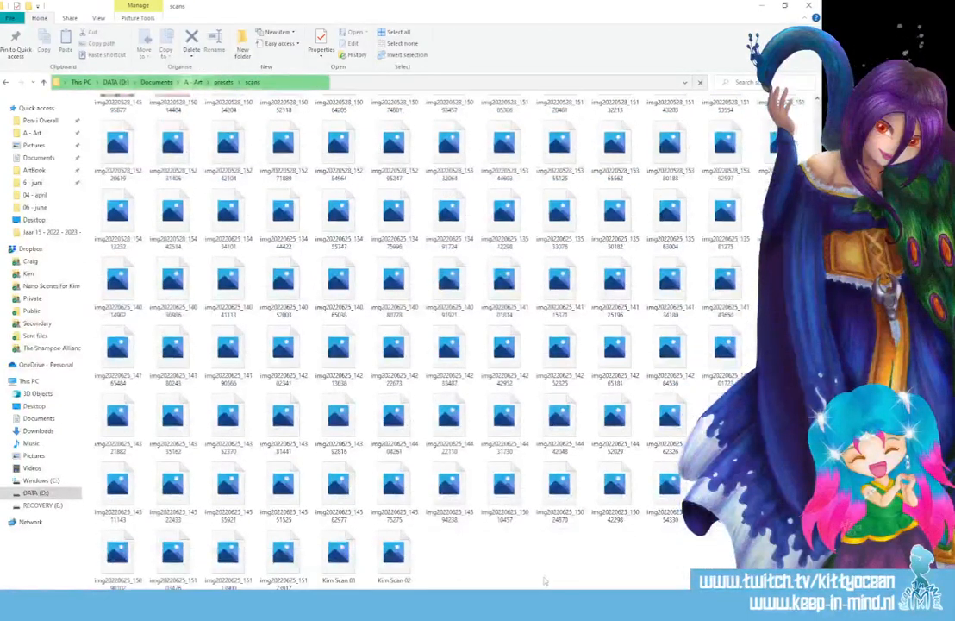
click(379, 604)
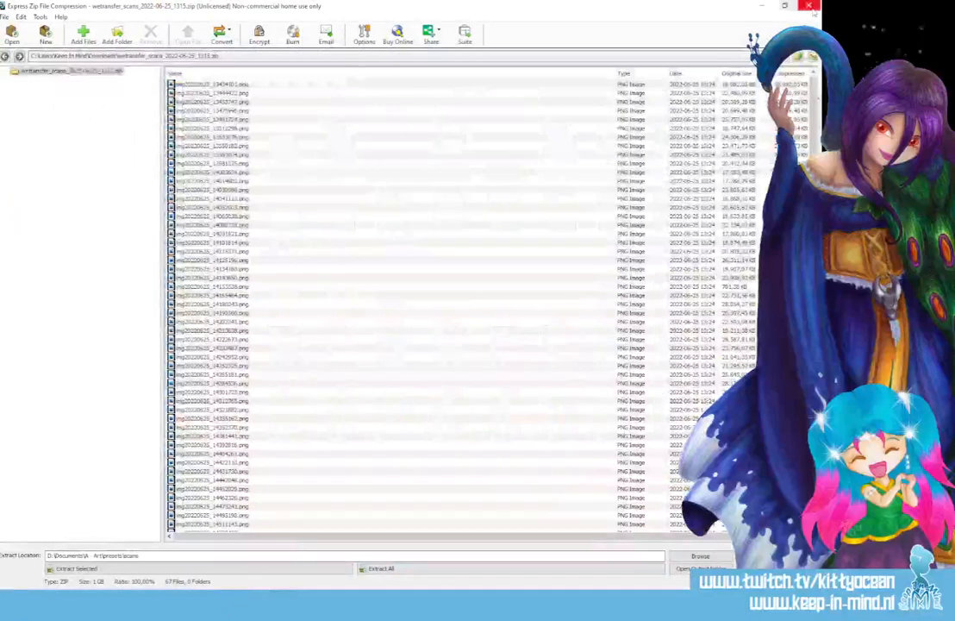
click(809, 5)
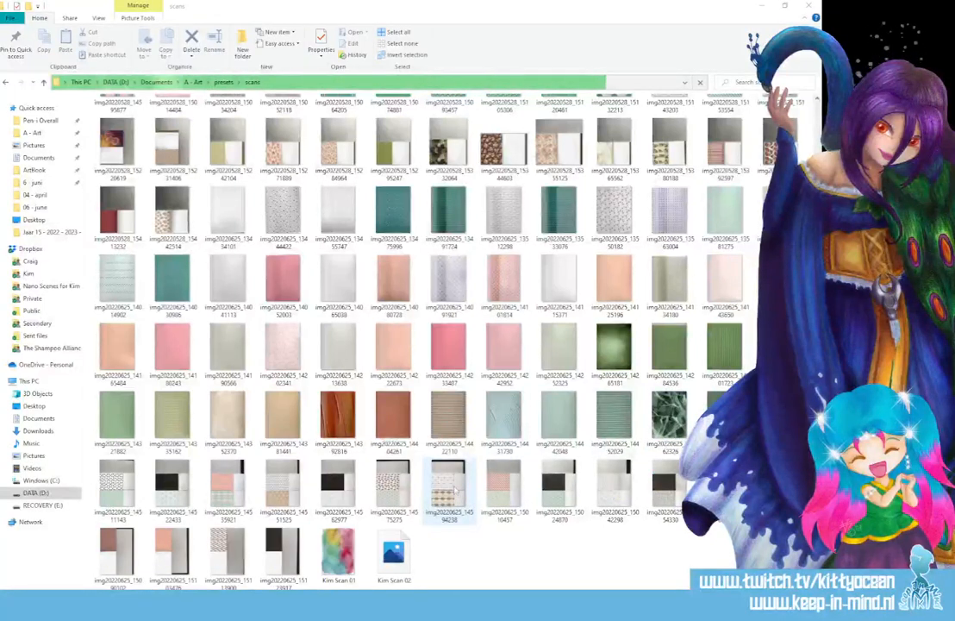
- Open the teal marble scan img20220507_14511544 from the scans folder in Photoshop and copy it into 738.psd as a new layer
scroll(466, 487, up, 5)
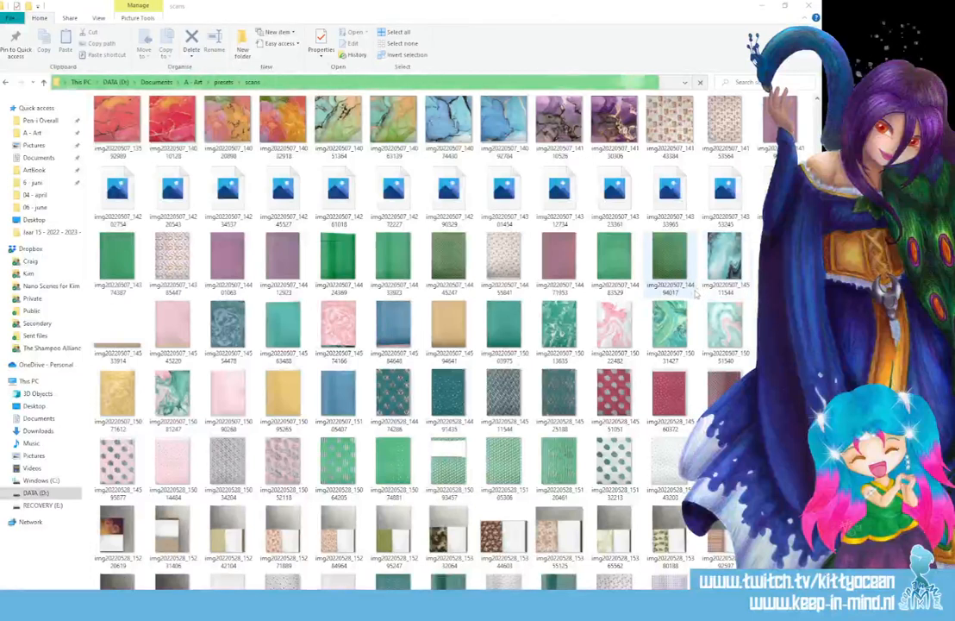
drag(709, 264, 320, 427)
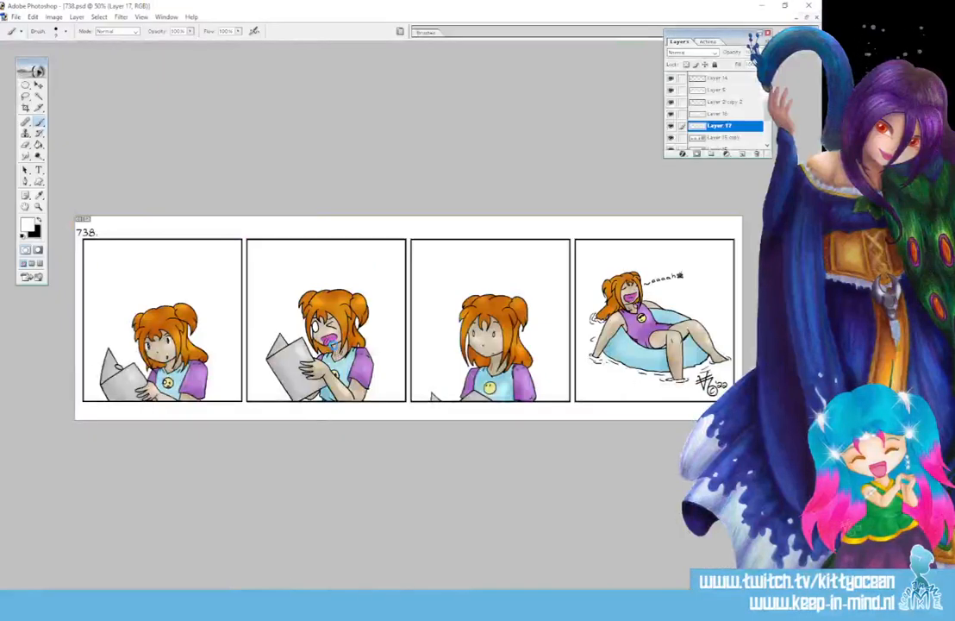
drag(295, 317, 293, 314)
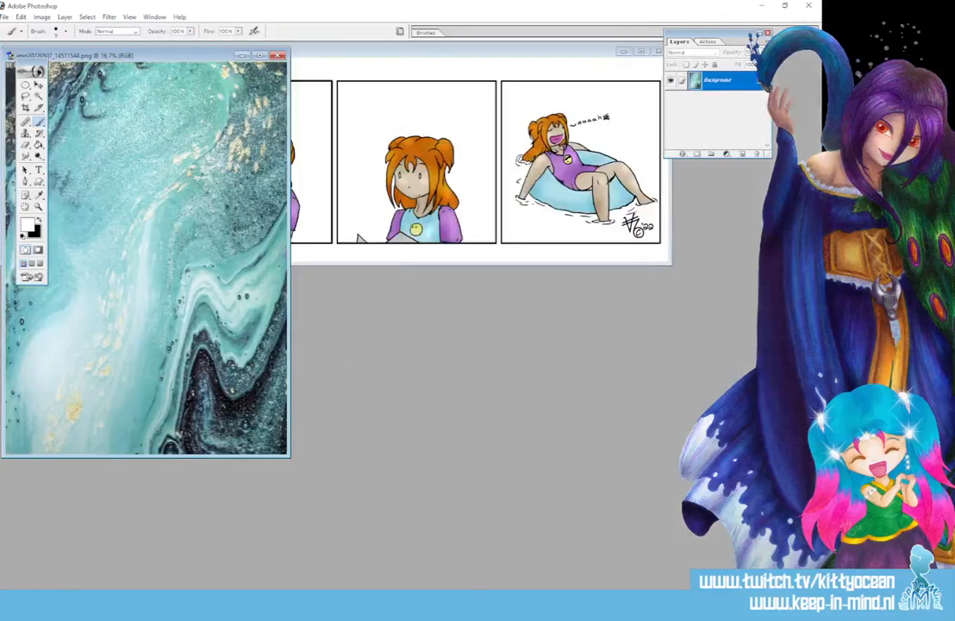
click(38, 84)
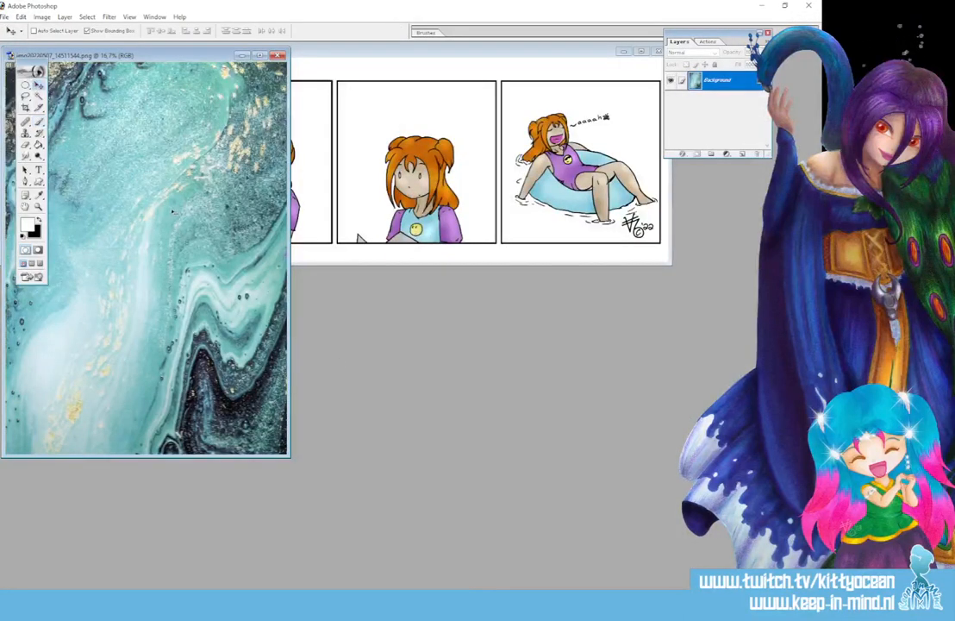
drag(173, 211, 439, 168)
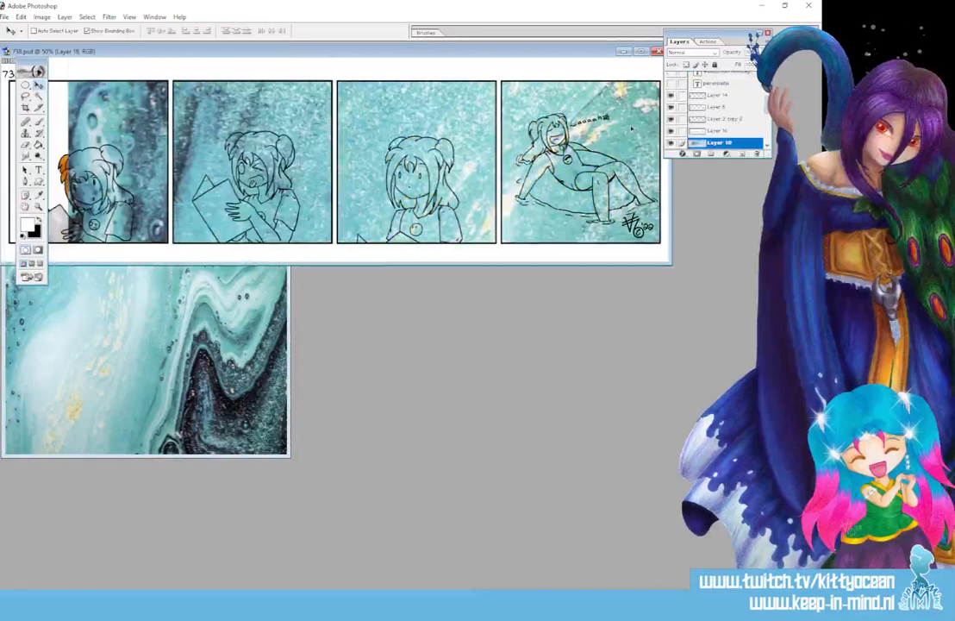
- Clip the marble layer to the fourth panel's white water layer, close the scan file, and maximize the comic document
key(ctrl+alt+g)
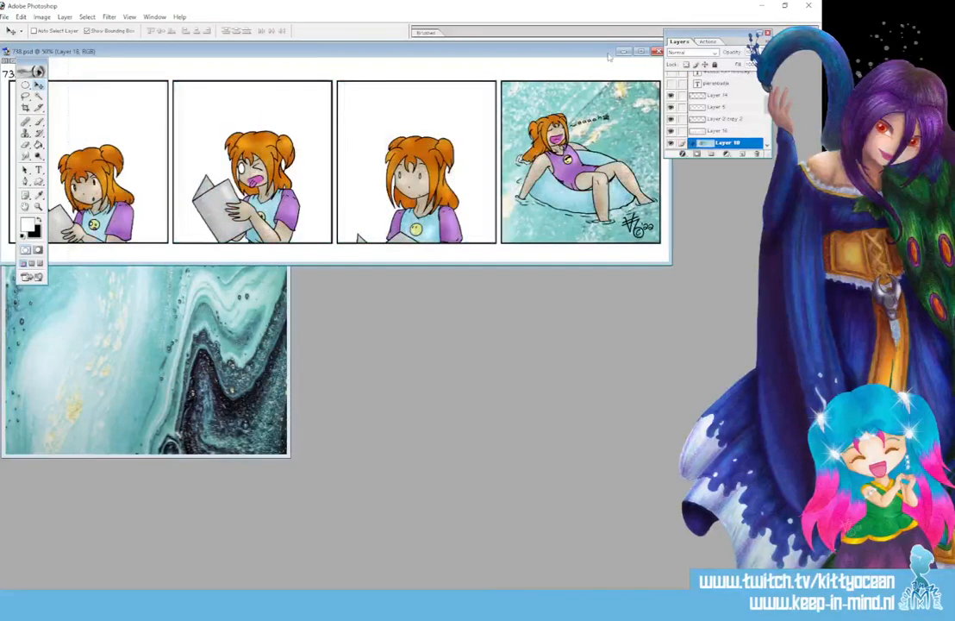
click(280, 277)
click(280, 55)
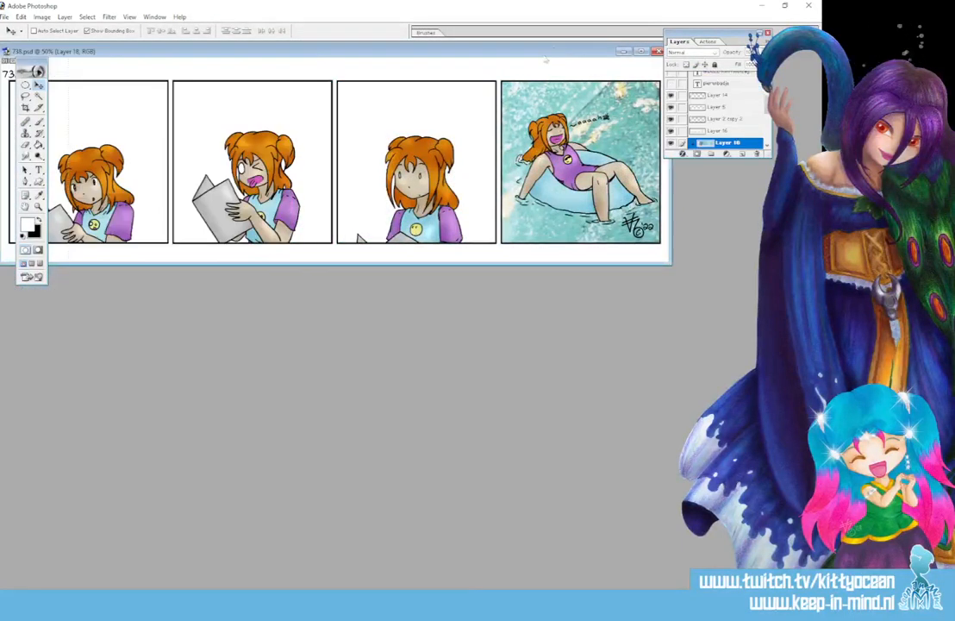
double_click(535, 53)
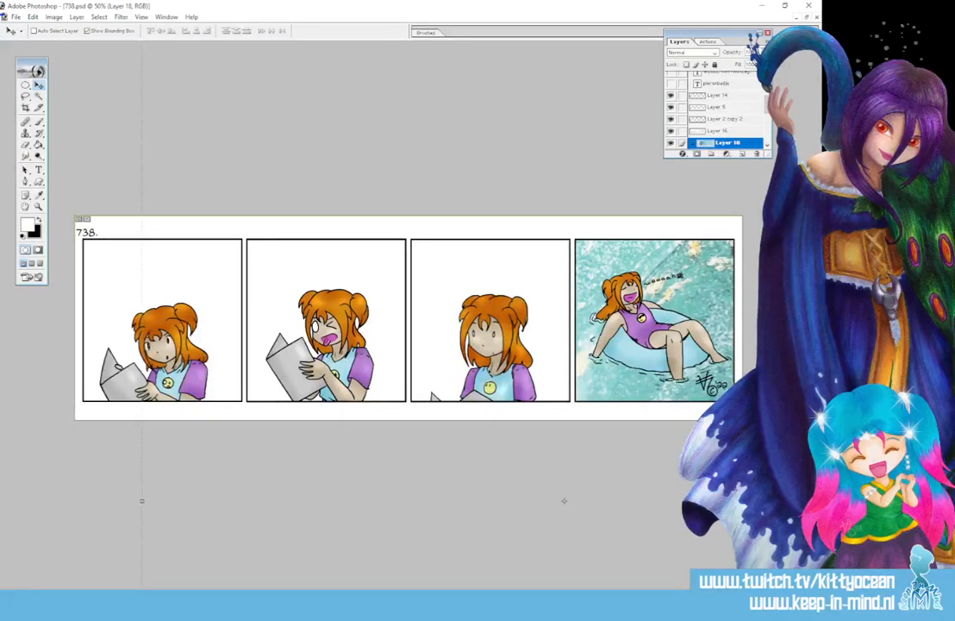
- Scale the marble layer proportionally to about 17.9% and place it over the fourth panel
key(ctrl+minus)
key(ctrl+minus)
key(ctrl+minus)
drag(320, 182, 550, 427)
drag(572, 471, 484, 267)
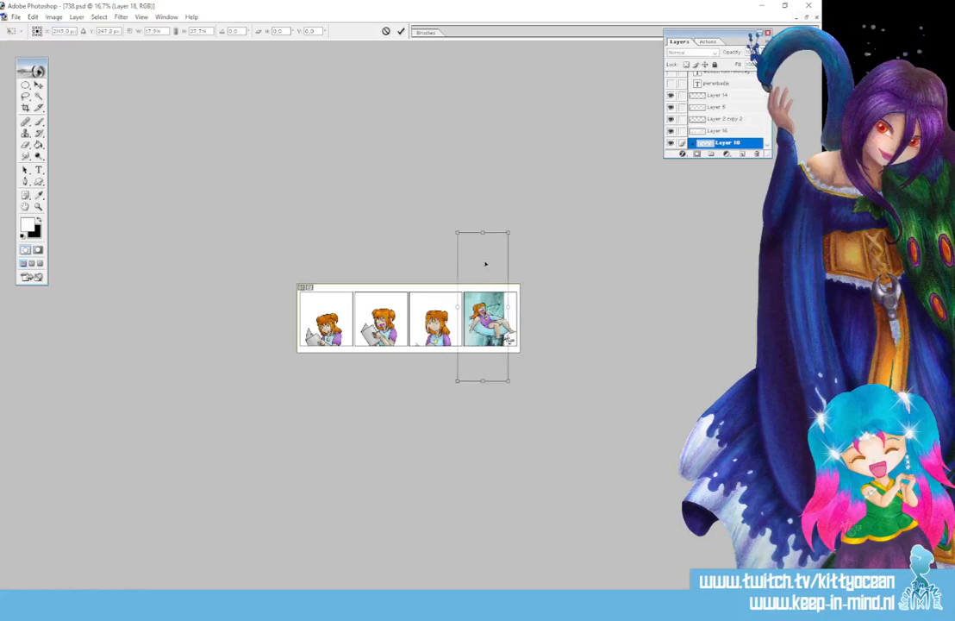
click(175, 33)
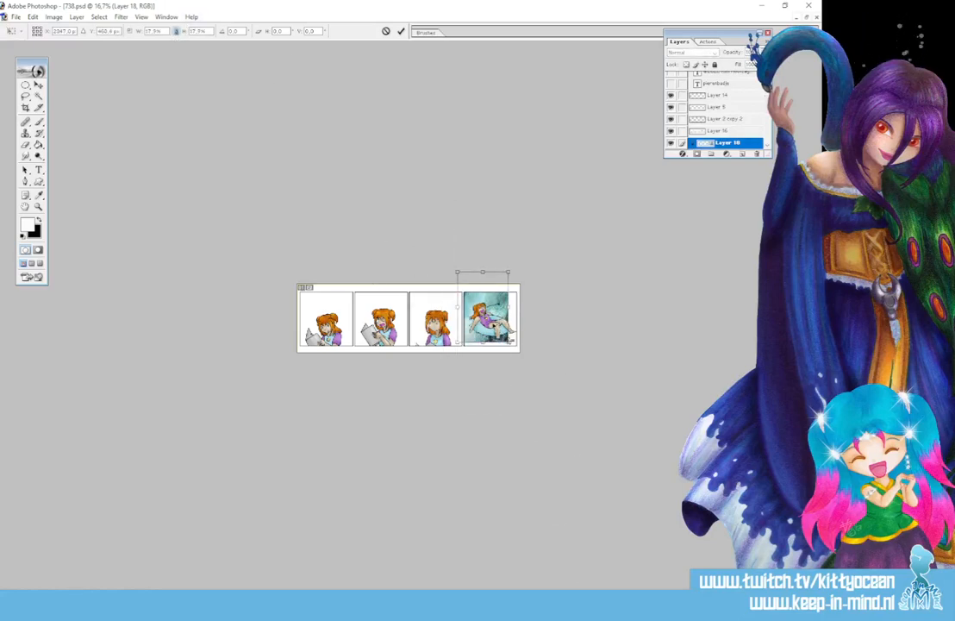
drag(484, 290, 491, 298)
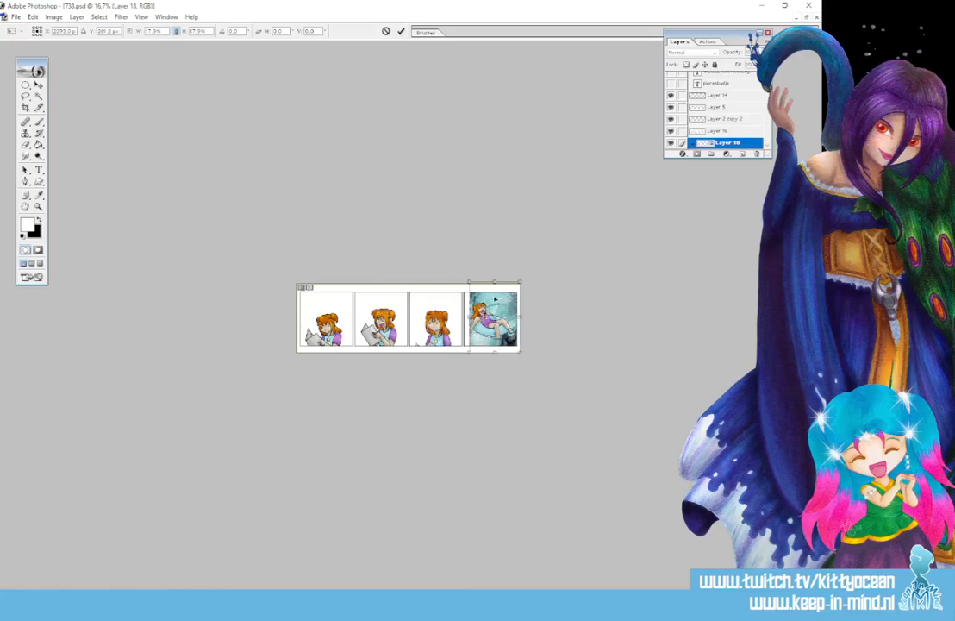
- Rotate the marble layer about 90° counterclockwise, then stretch its height to about 109.7% to cover the fourth panel
key(ctrl+plus)
key(ctrl+plus)
key(ctrl+plus)
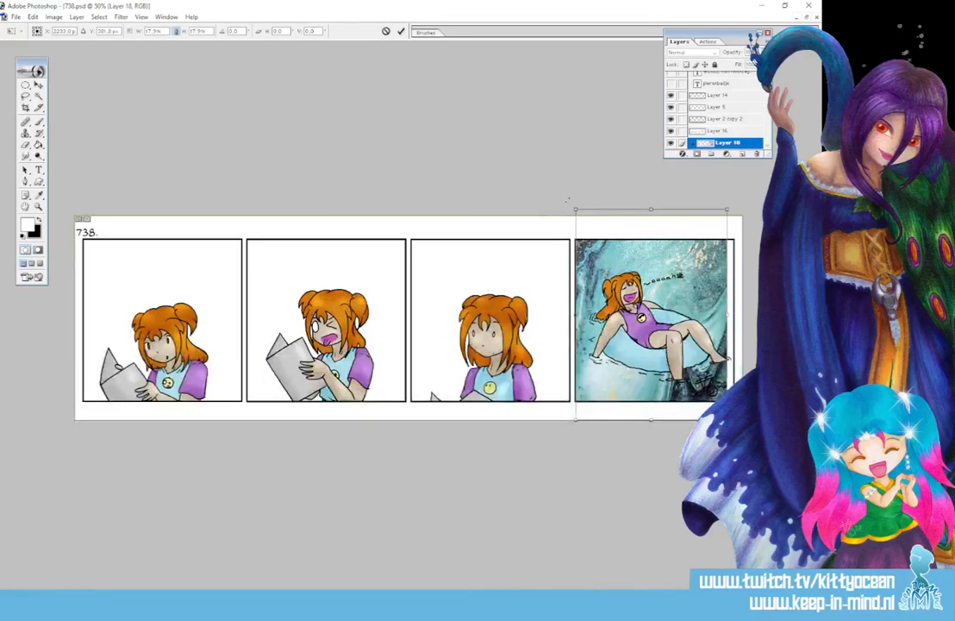
mouse_move(567, 199)
mouse_down()
mouse_move(508, 231)
mouse_move(544, 341)
mouse_move(540, 401)
mouse_up()
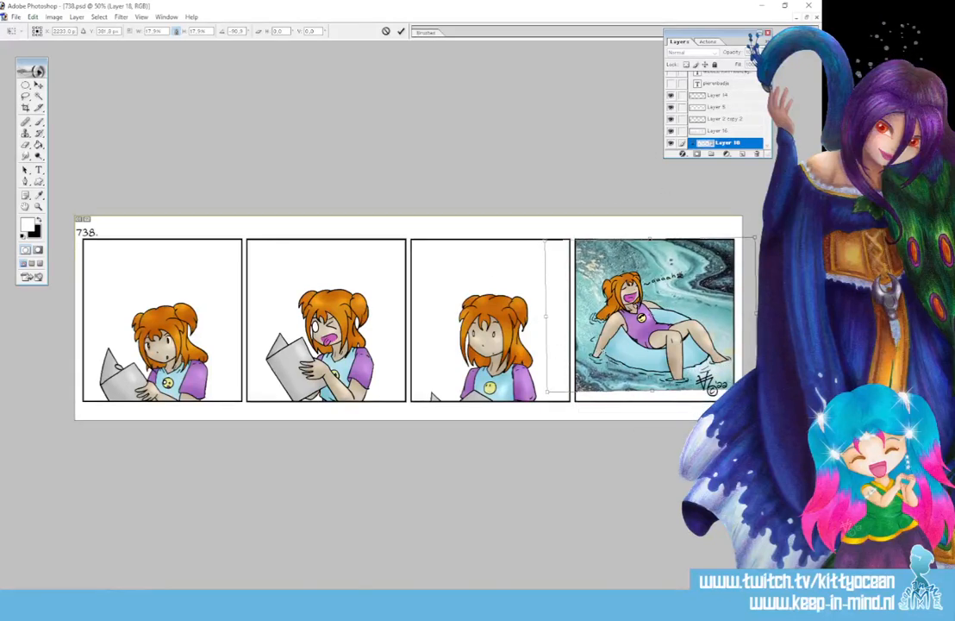
key(Return)
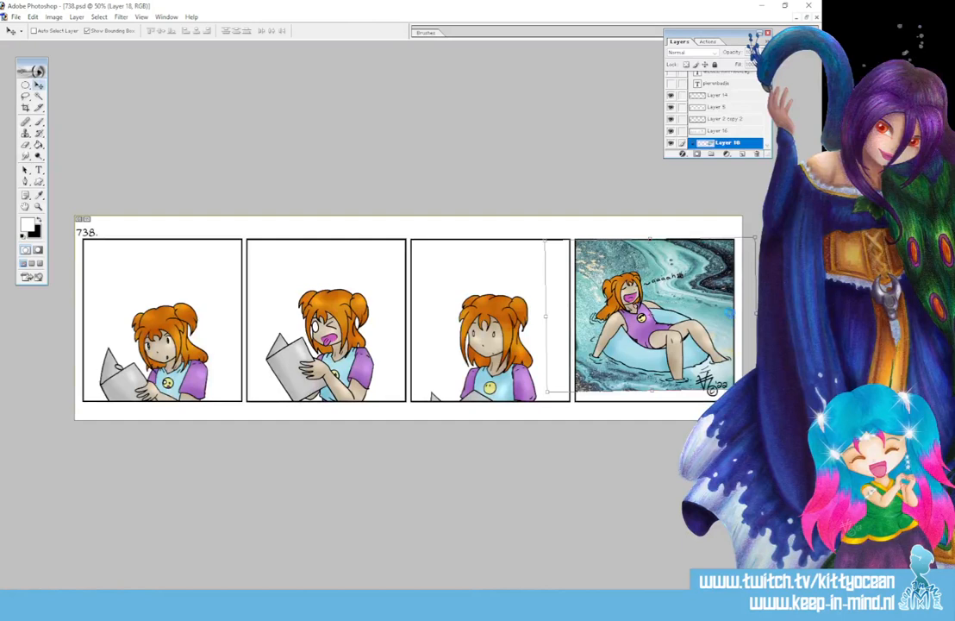
drag(653, 394, 653, 409)
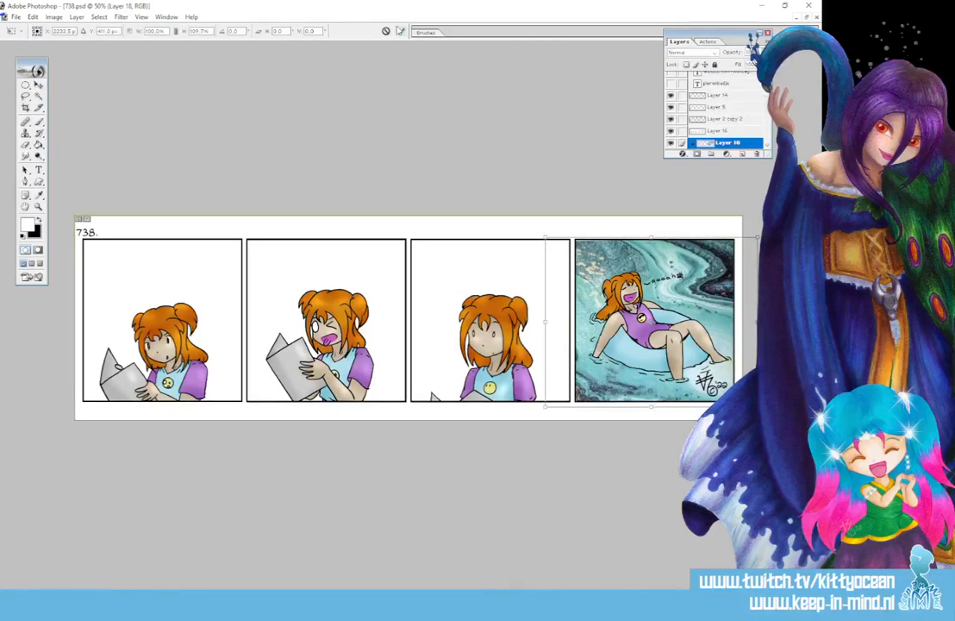
key(Return)
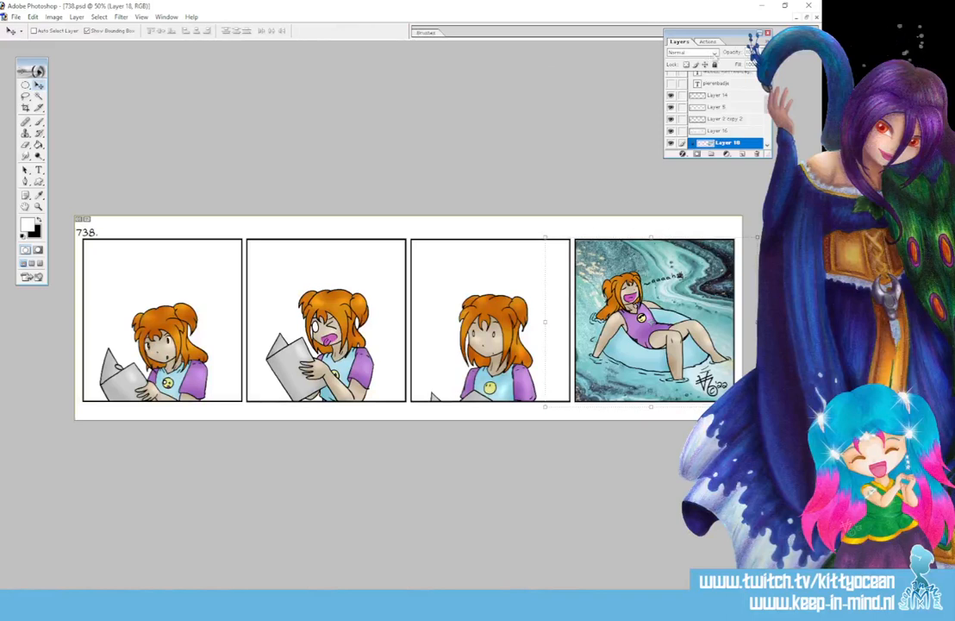
- Try the Screen blend mode on the fourth panel's marble layer, lengthen the layer list, and return the mode to Normal
click(715, 53)
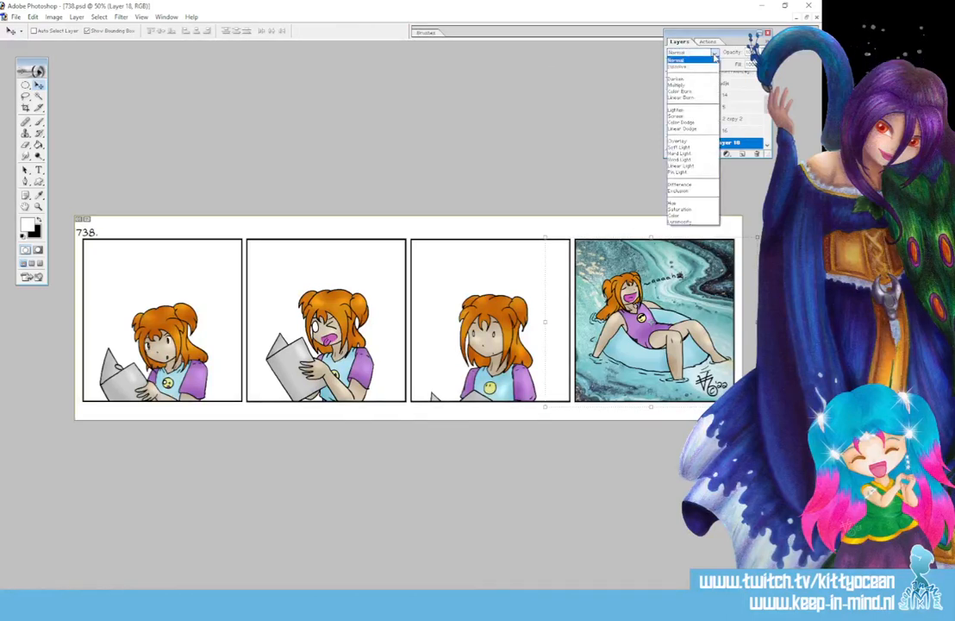
click(681, 115)
click(715, 54)
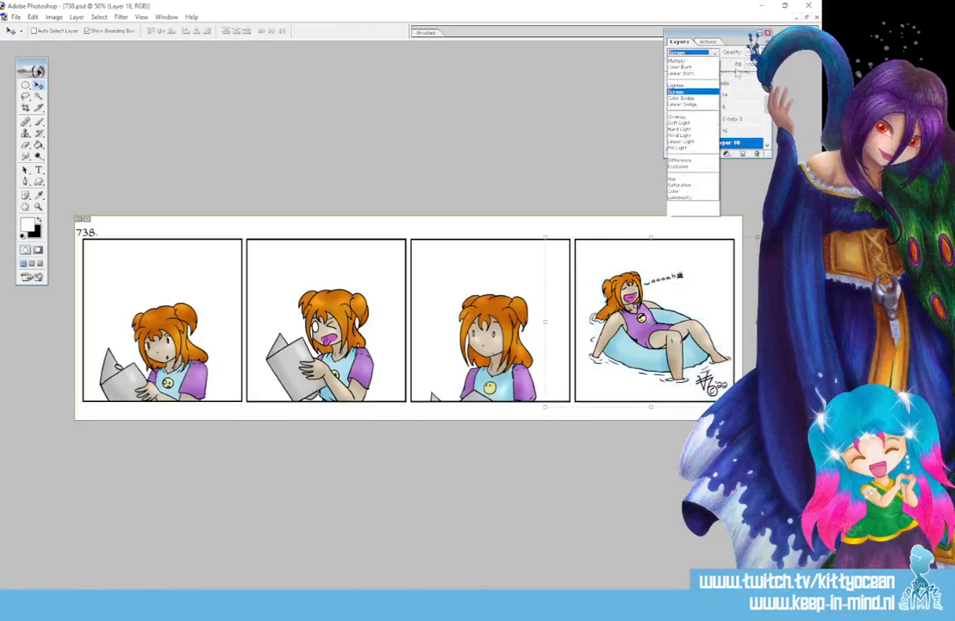
click(729, 44)
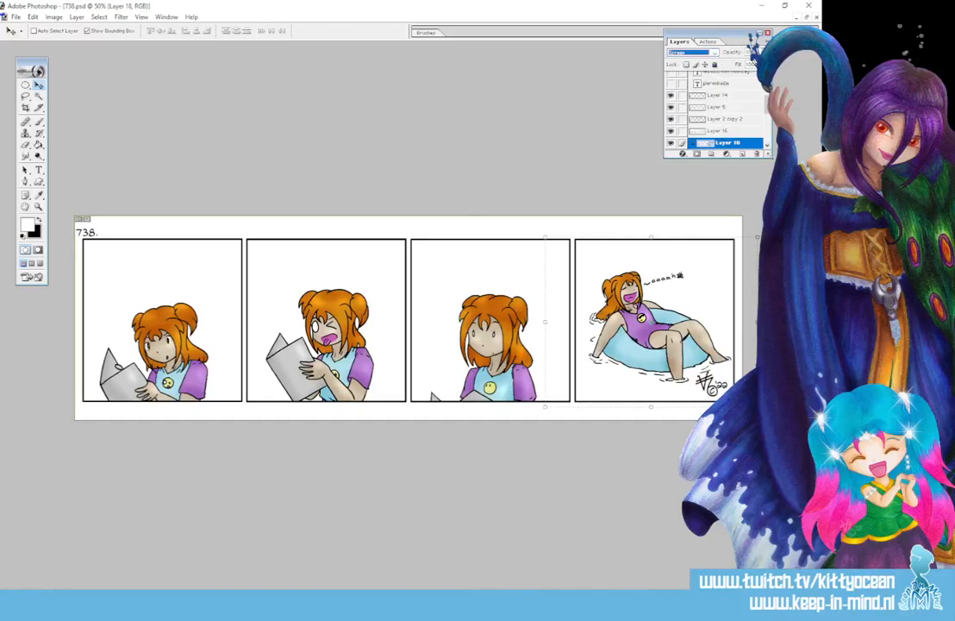
drag(726, 158, 726, 250)
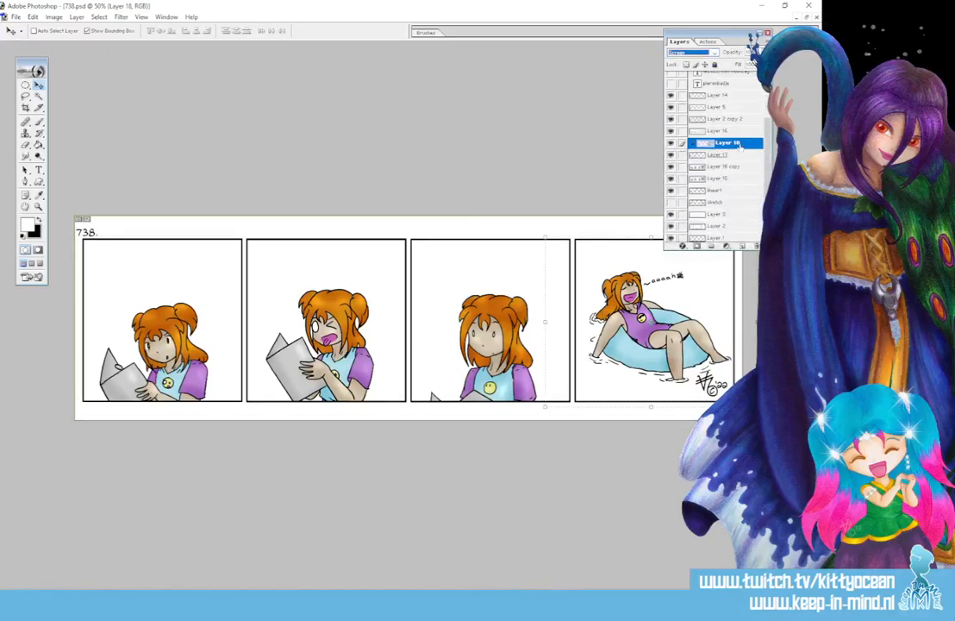
click(703, 53)
click(693, 56)
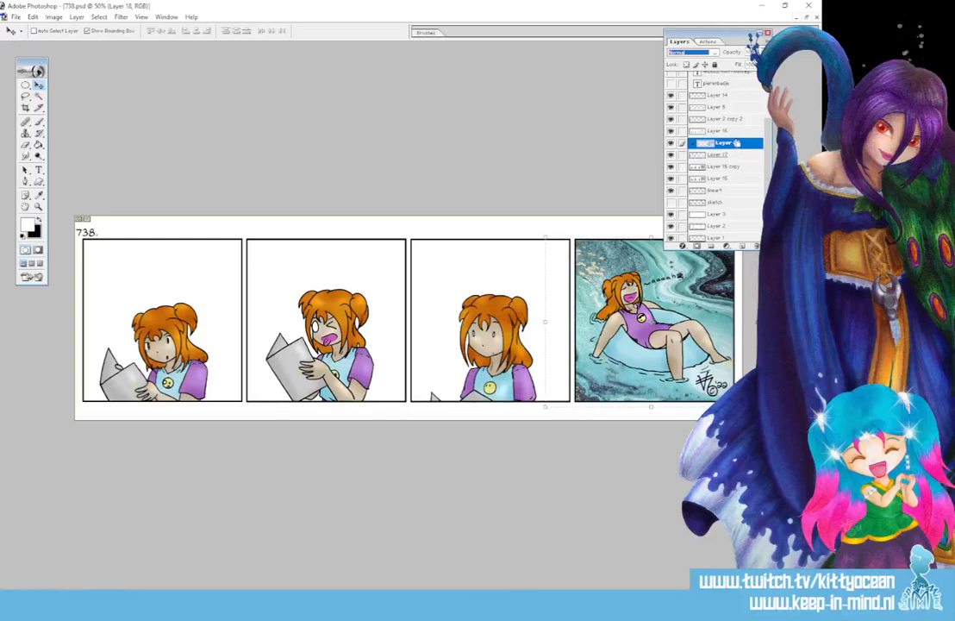
- Merge the marble layer into the fourth panel's water layer and try its blend modes from Lighten through Luminosity
key(Delete)
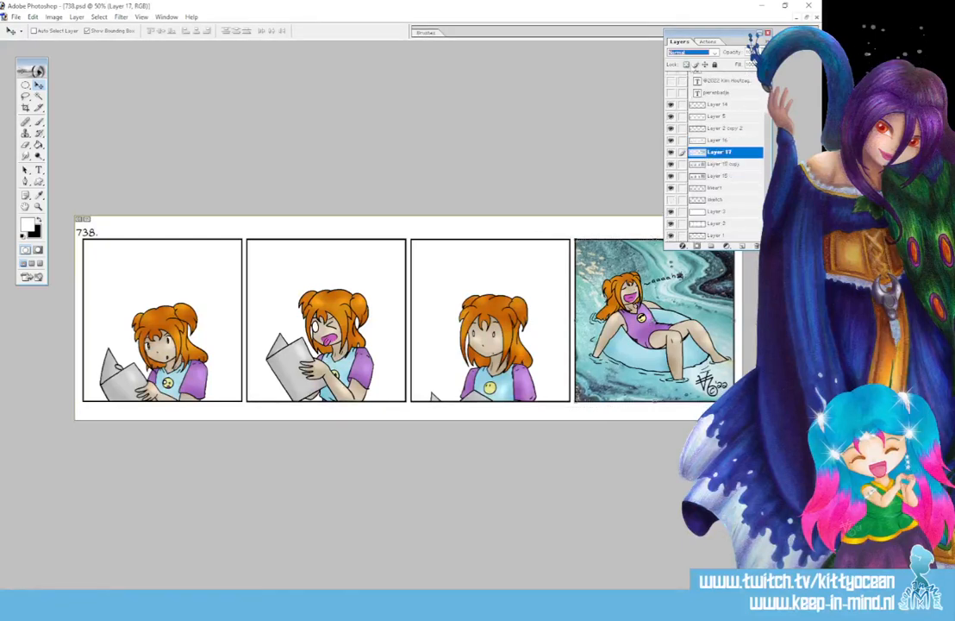
click(697, 54)
click(681, 109)
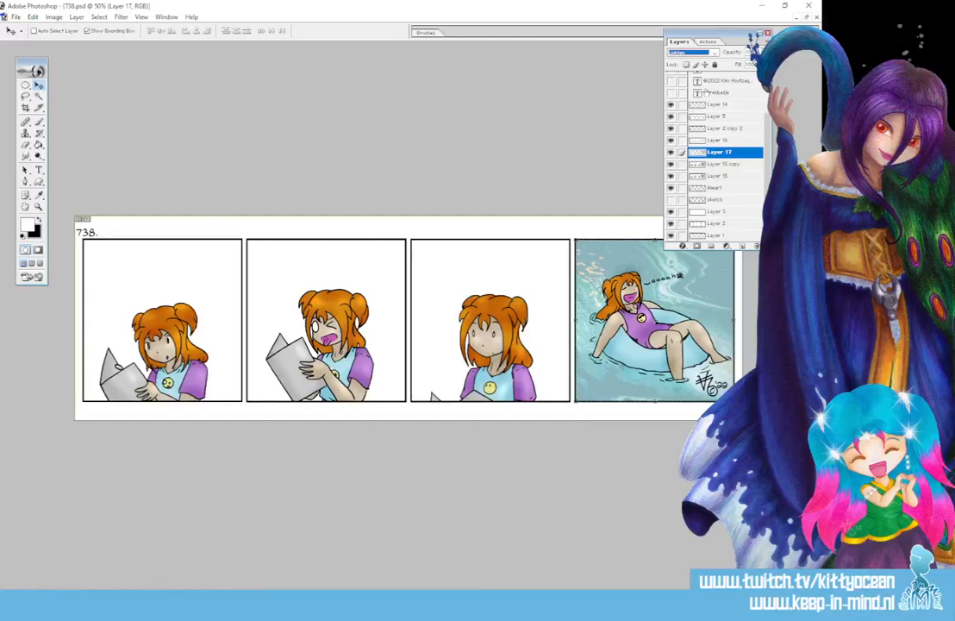
key(Down)
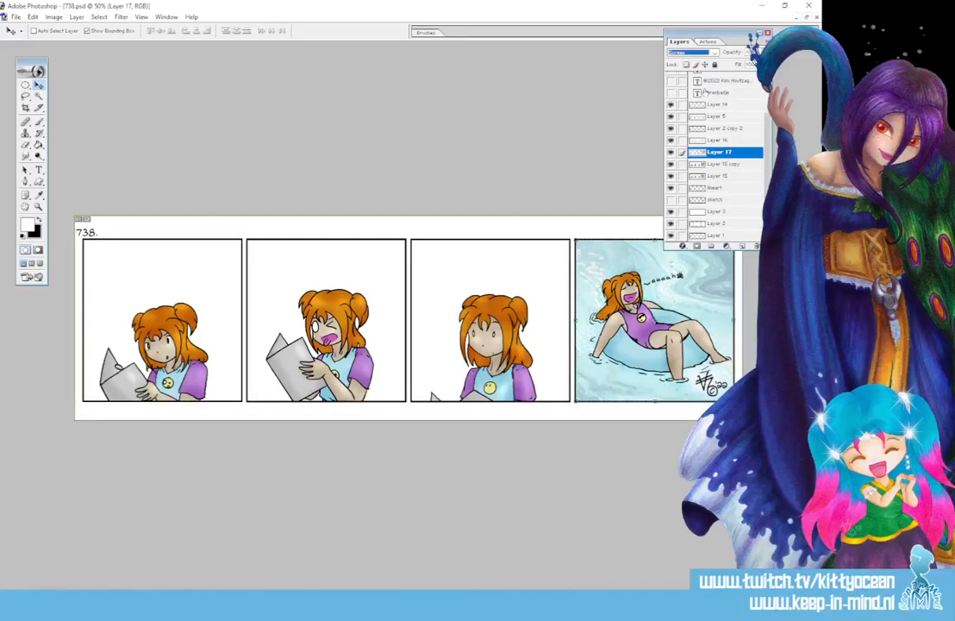
key(Down)
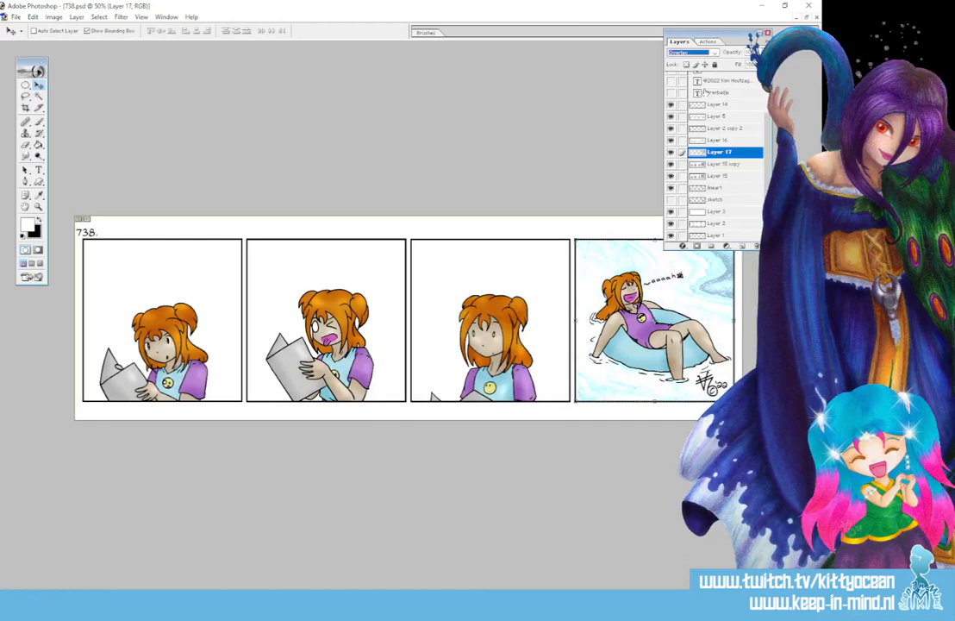
key(Down)
key(Down)
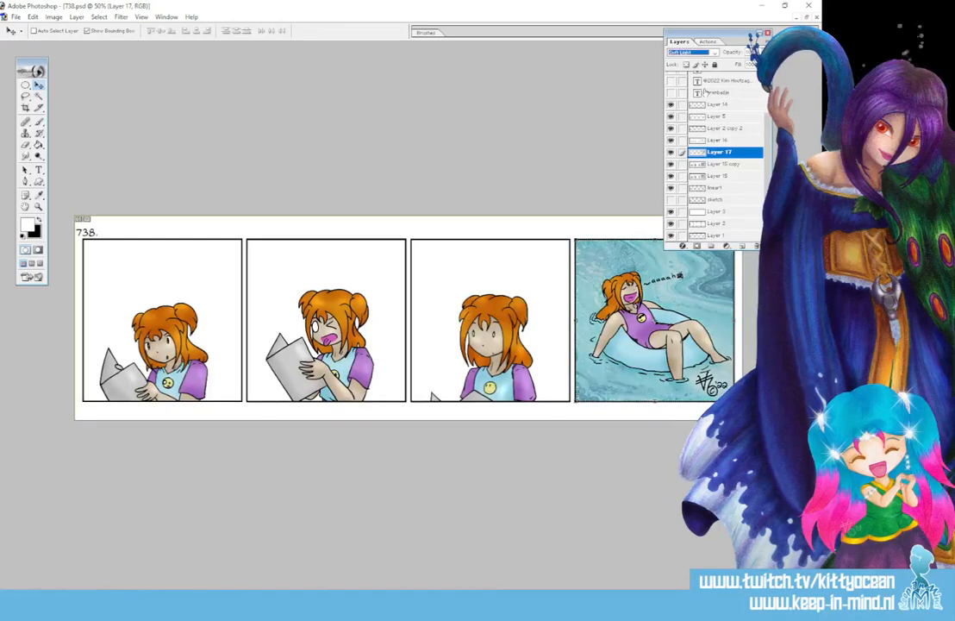
key(Down)
key(Down)
key(Down)
key(Down)
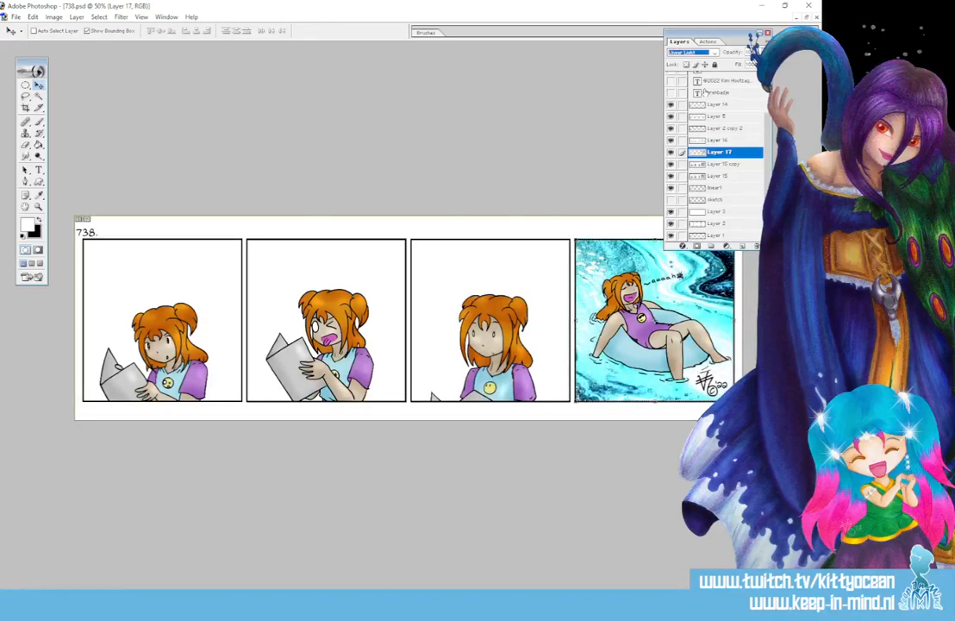
key(Down)
key(Down)
key(Down)
key(Down)
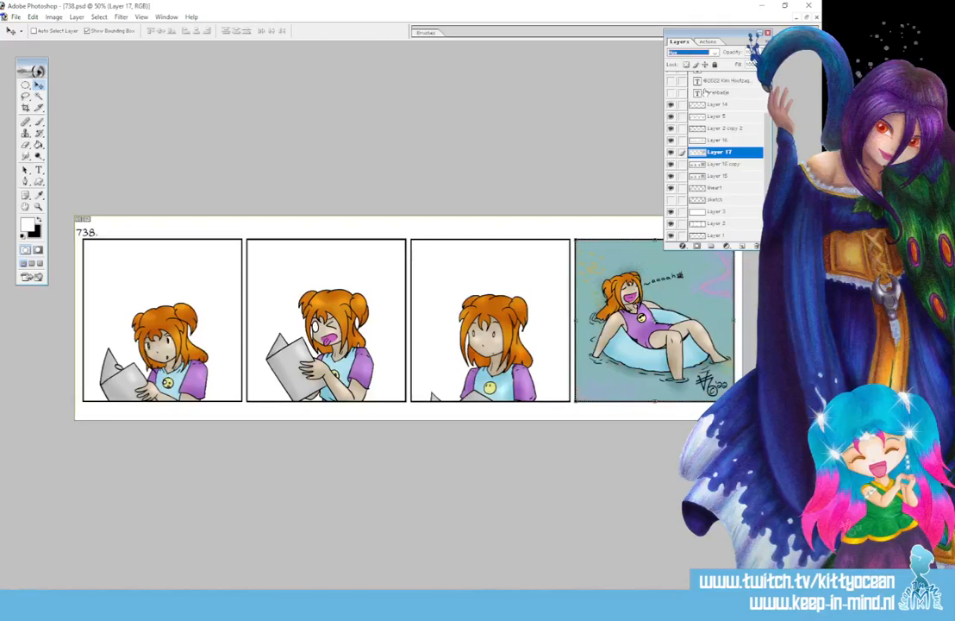
key(Down)
key(Down)
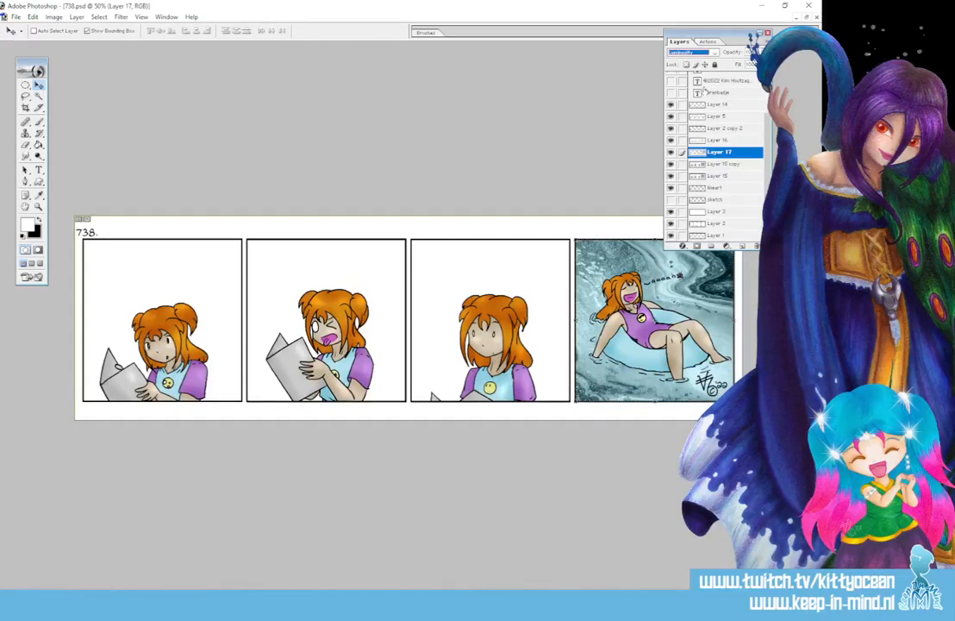
- Set the merged water layer to the Overlay blend mode and lower its opacity
click(714, 53)
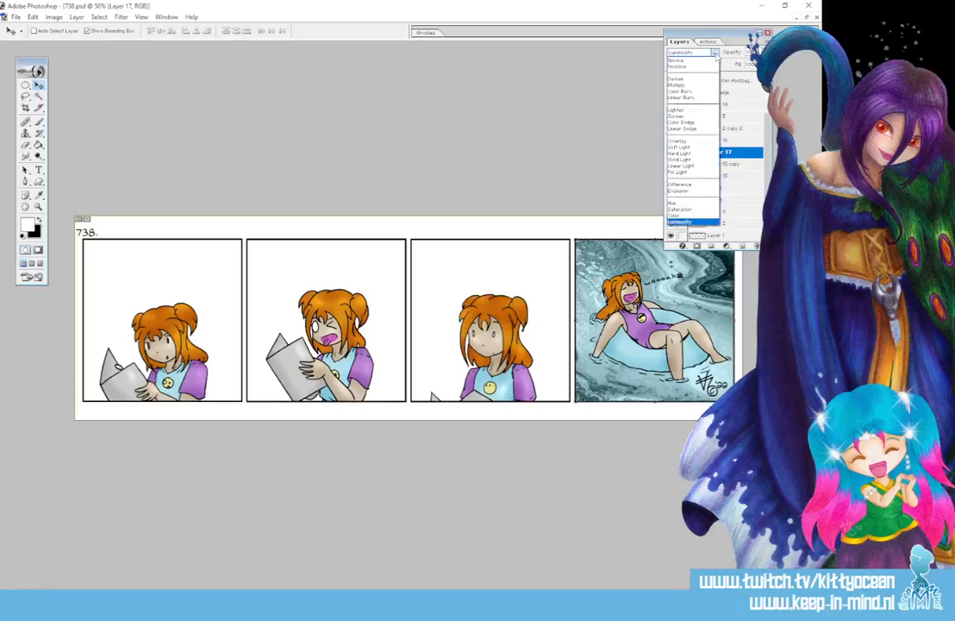
click(695, 139)
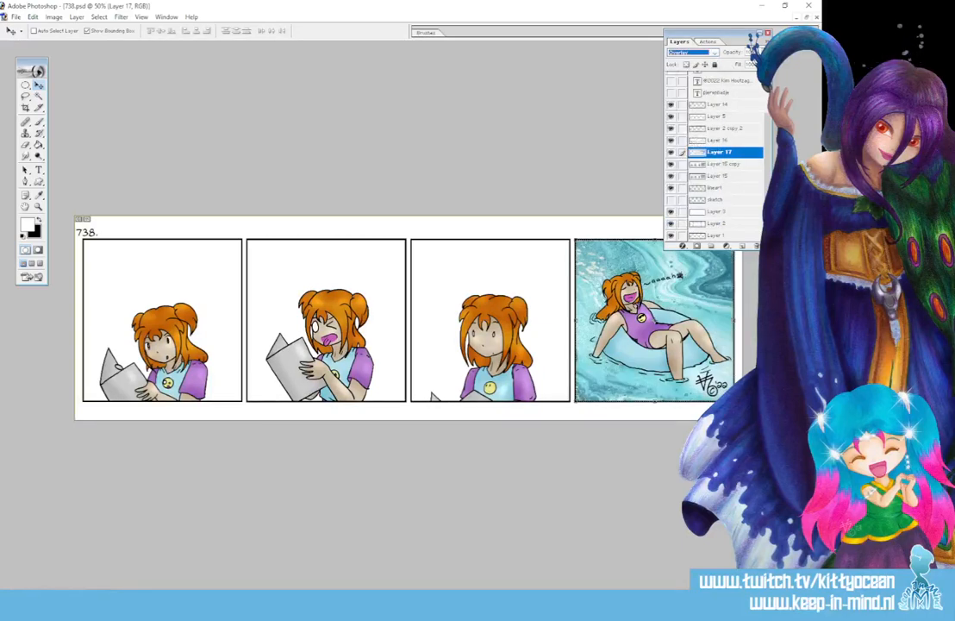
drag(758, 53, 744, 66)
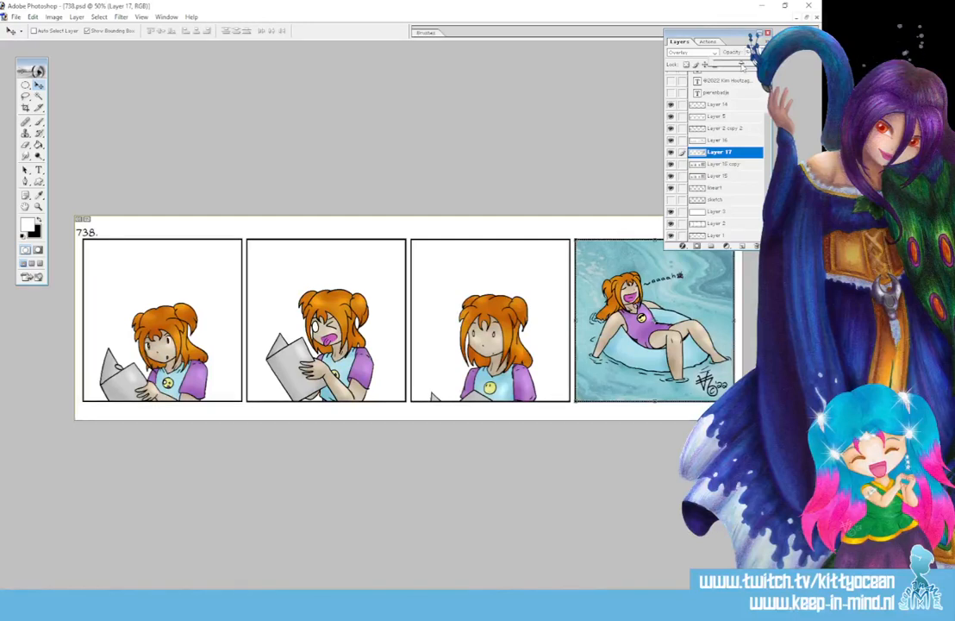
- Paint a black shadow under the swim ring with an enlarged soft brush on a new layer, and lower that layer's opacity
click(742, 245)
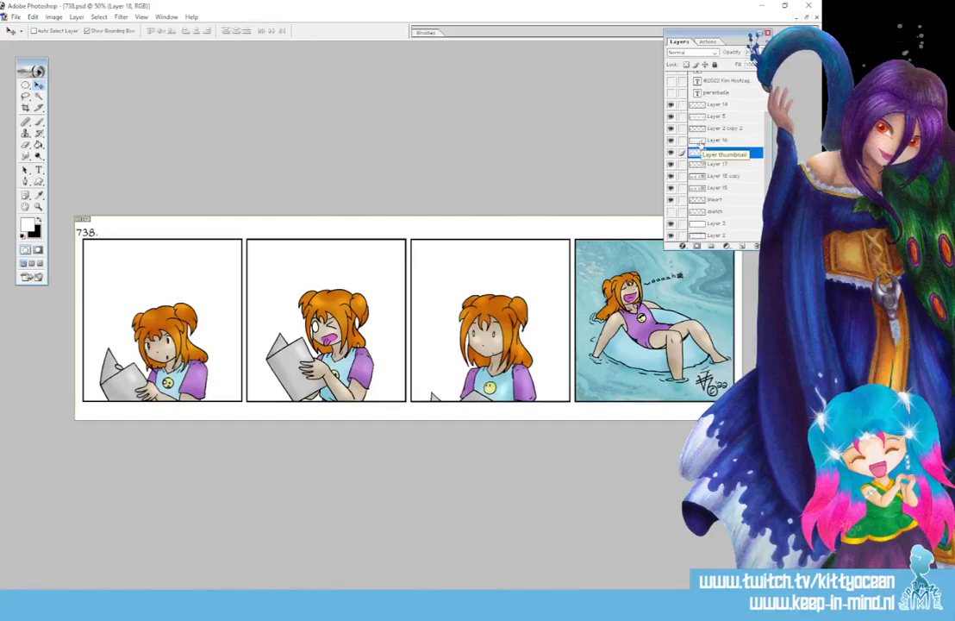
key(x)
click(39, 121)
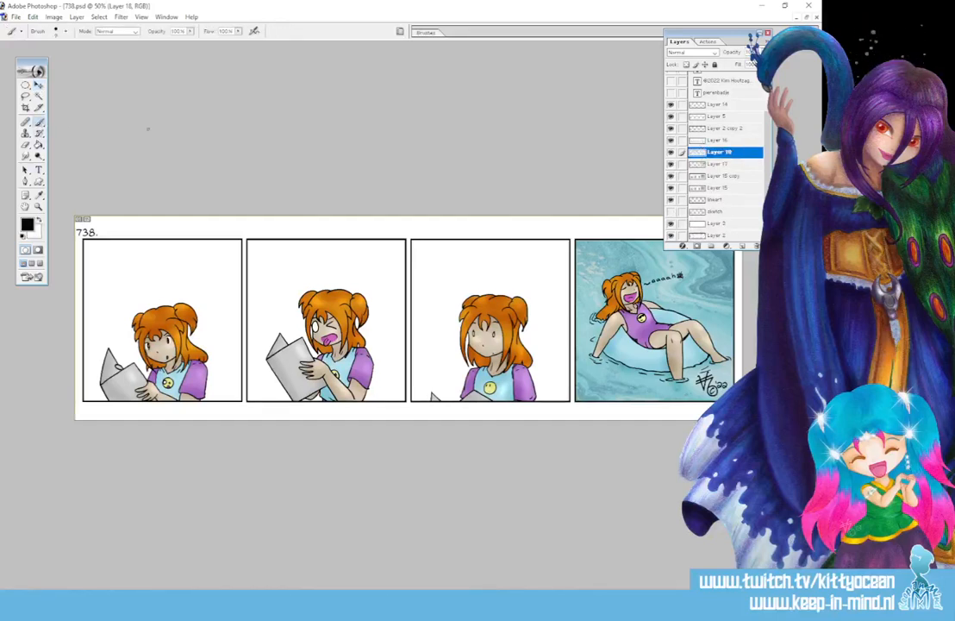
click(429, 34)
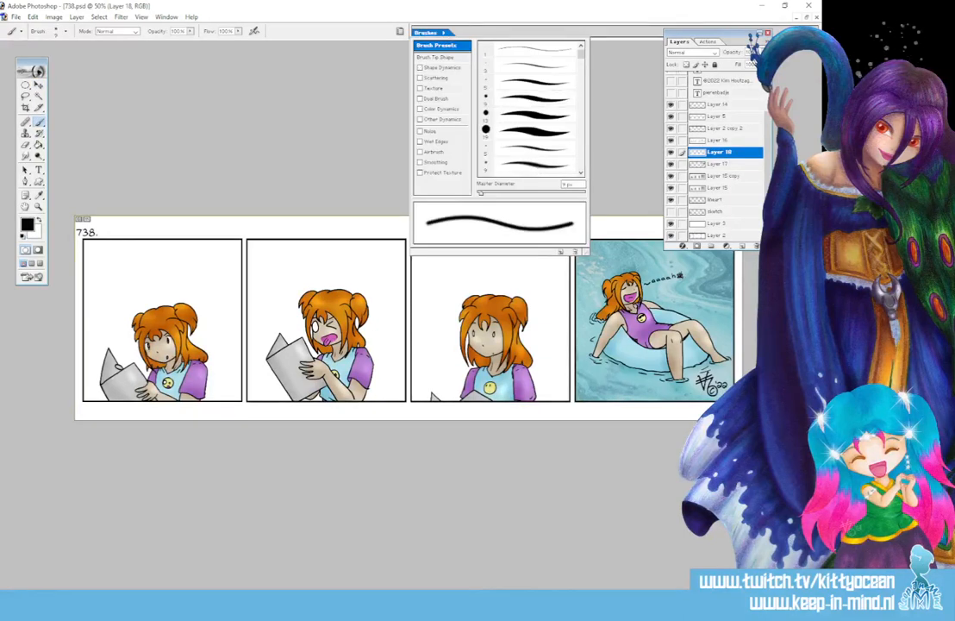
drag(480, 193, 512, 194)
mouse_move(604, 353)
mouse_down()
mouse_move(669, 378)
mouse_move(726, 365)
mouse_up()
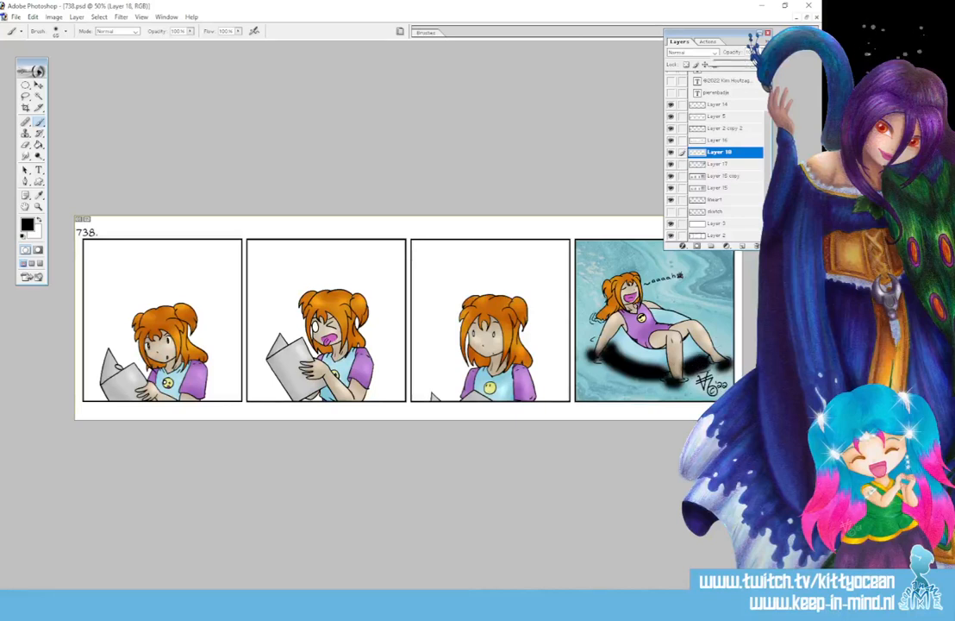
key(ctrl+z)
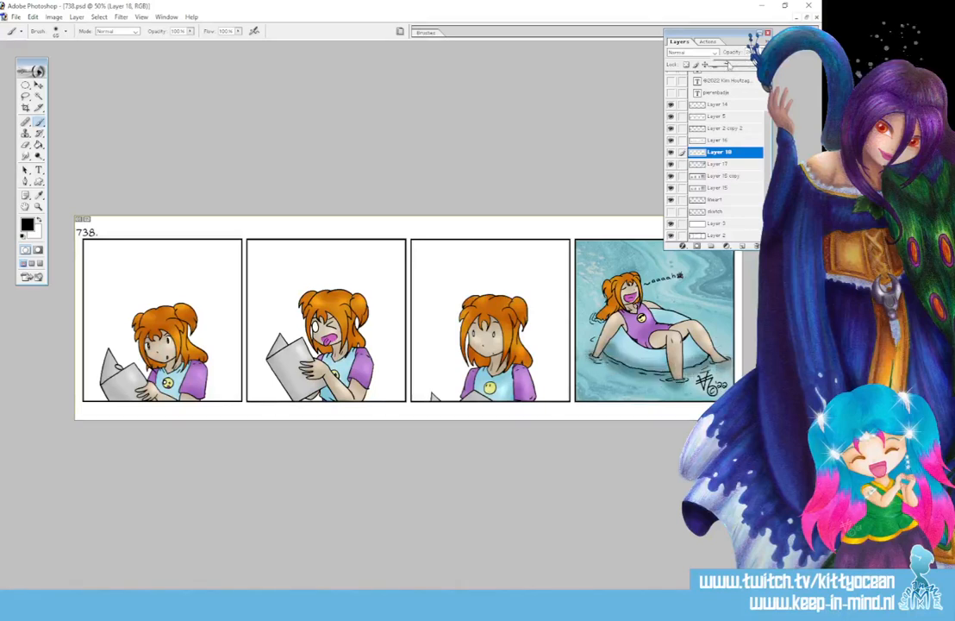
- Soften the swim ring's shadow layer with a Gaussian Blur
click(122, 17)
mouse_move(155, 93)
click(275, 115)
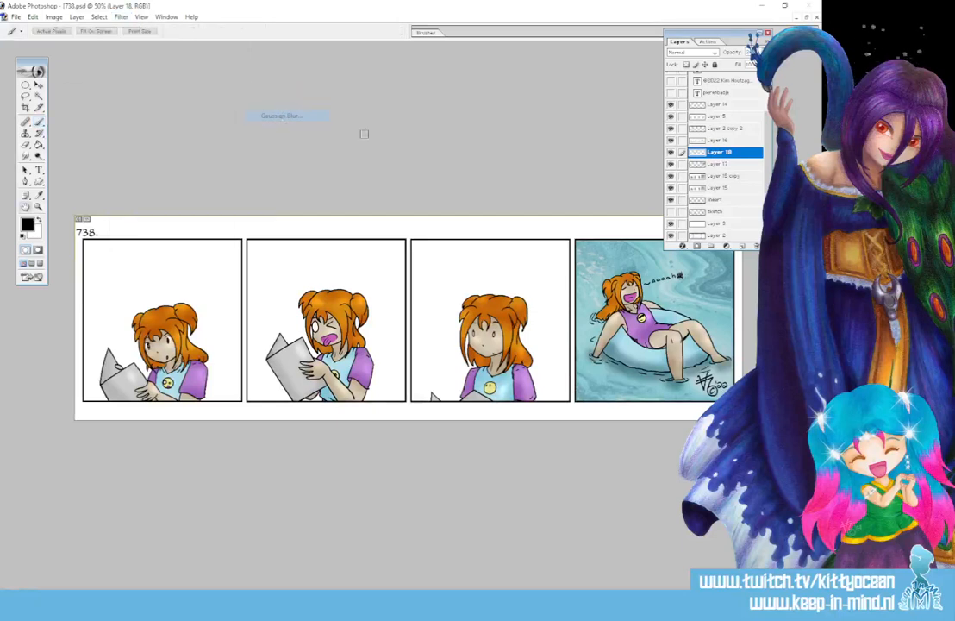
click(115, 248)
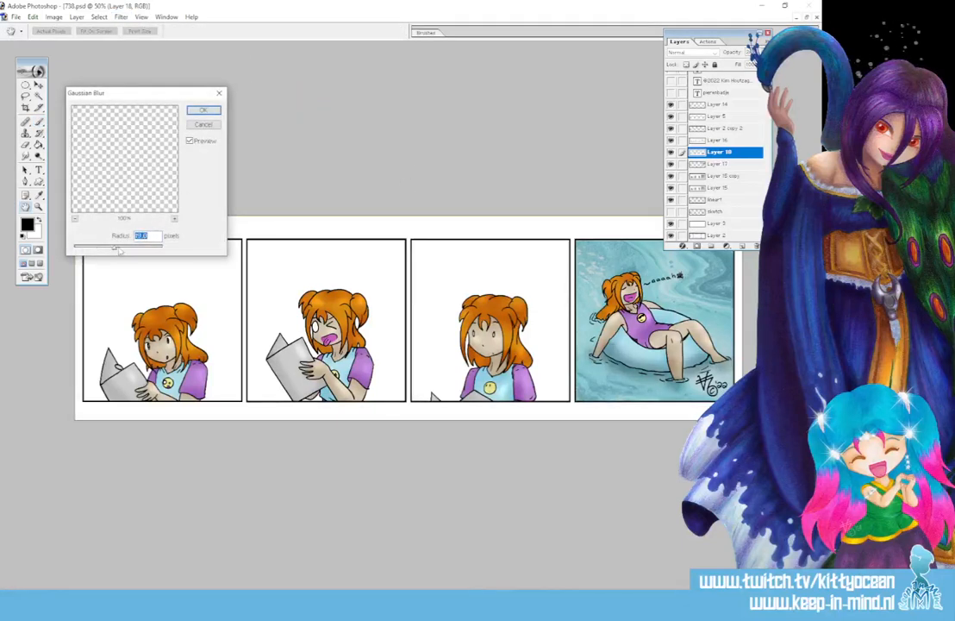
click(203, 110)
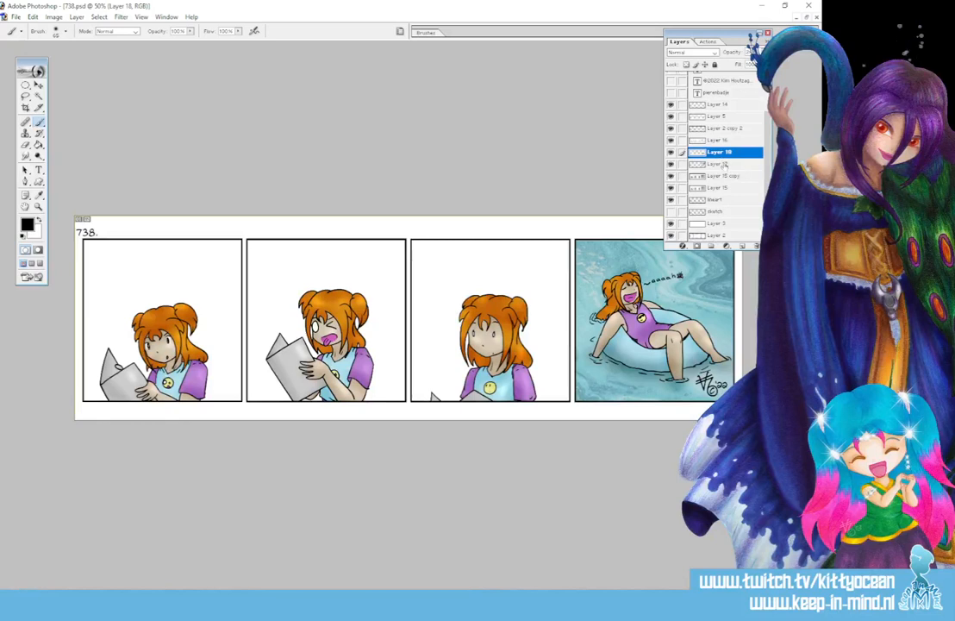
- Add a new layer above the shadow and paint thin white water ripples around the swim ring, using a small brush with Shape Dynamics
click(743, 245)
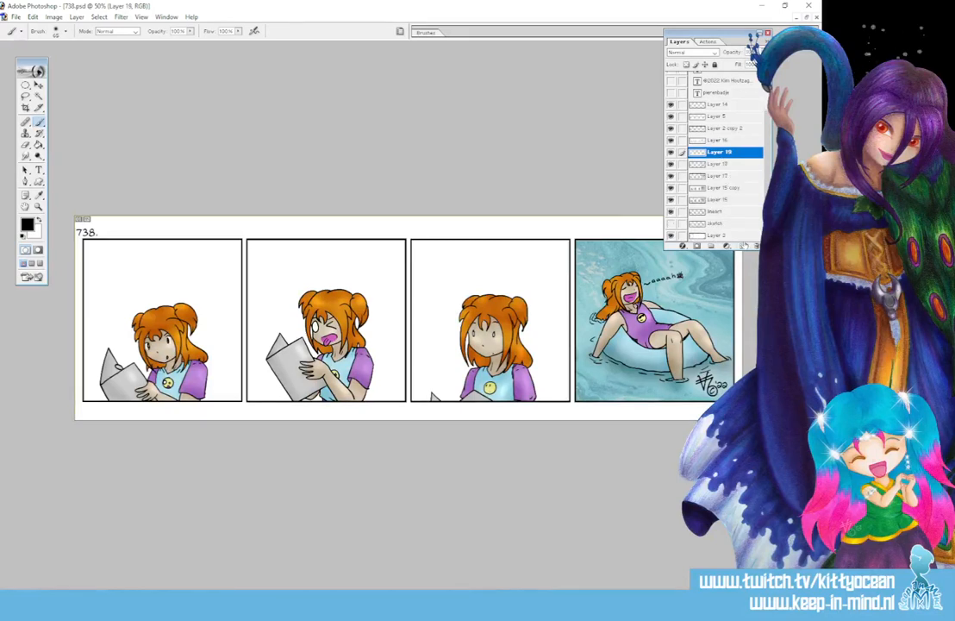
click(39, 220)
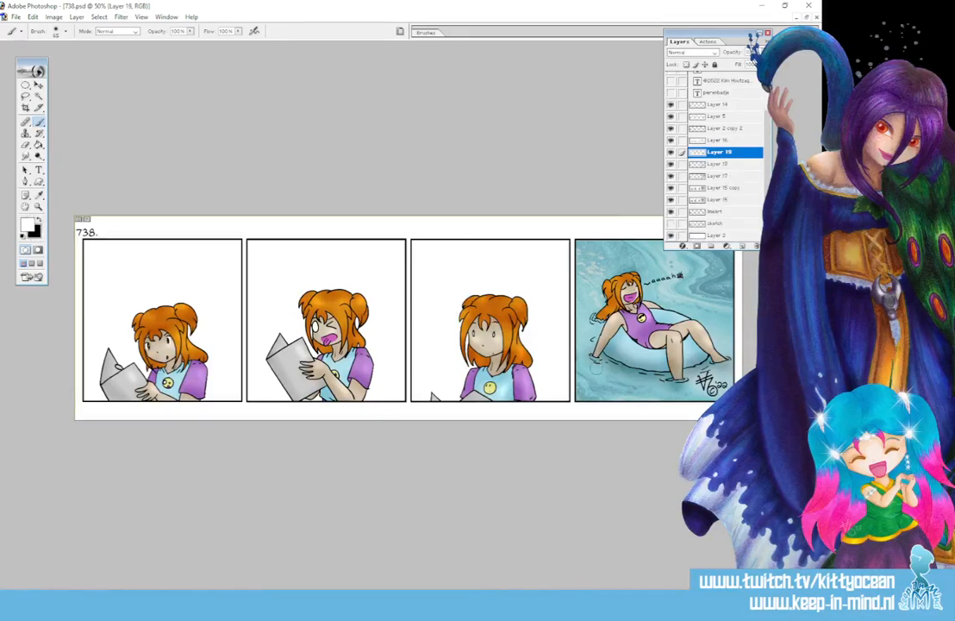
click(425, 32)
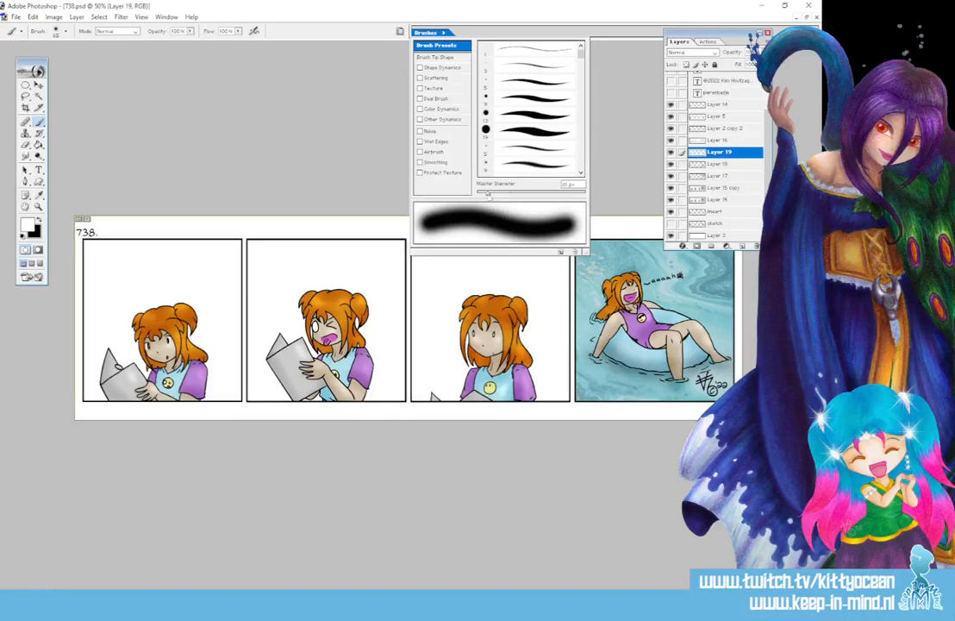
drag(489, 194, 487, 194)
drag(593, 356, 601, 360)
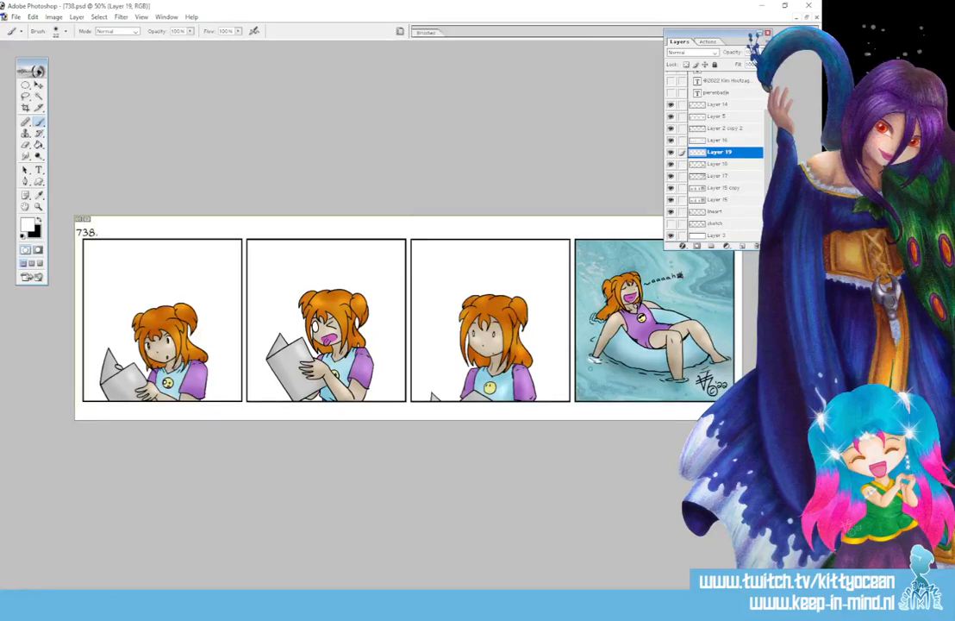
click(425, 31)
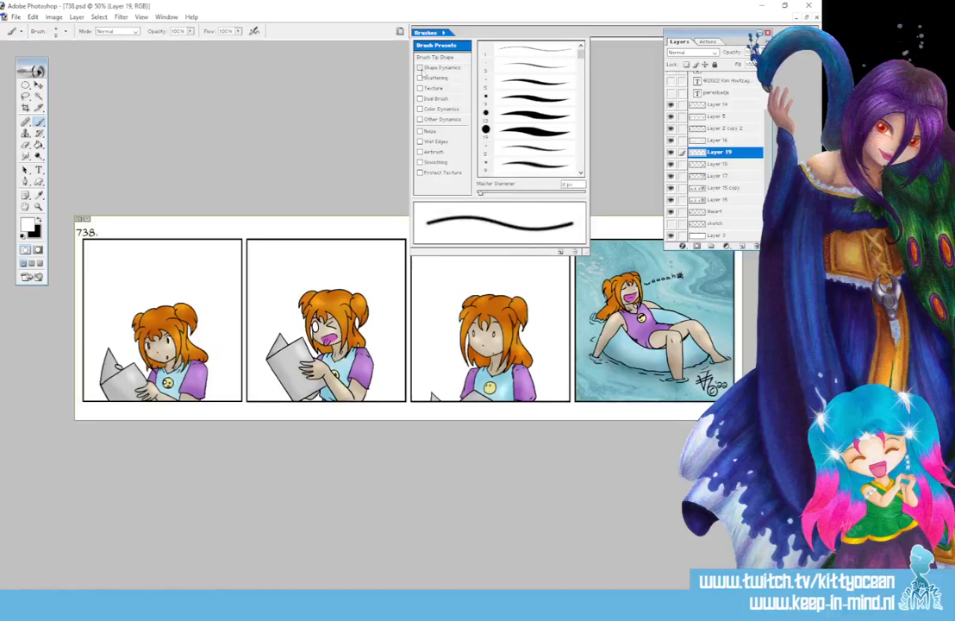
click(420, 67)
click(425, 32)
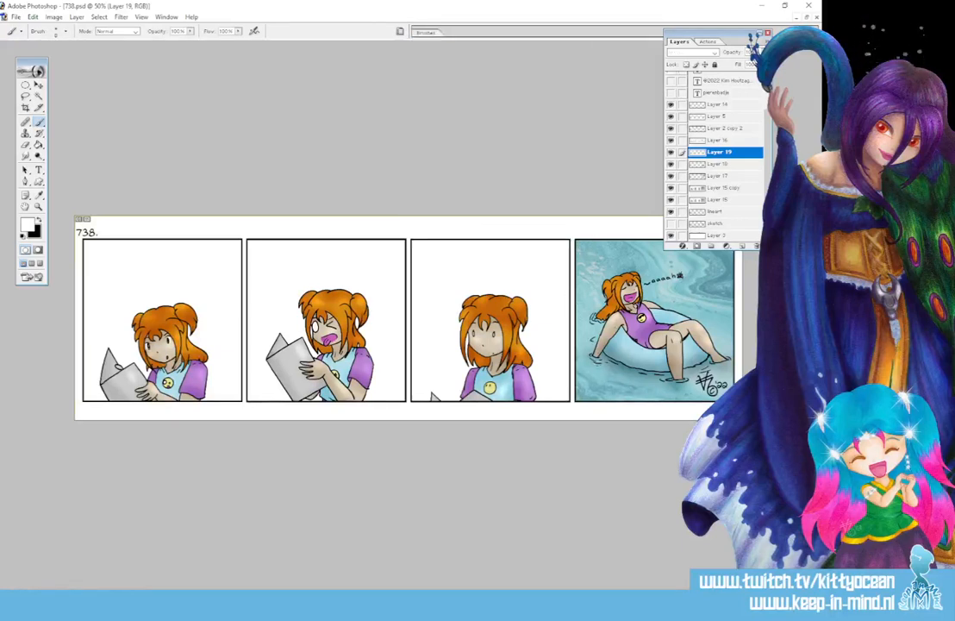
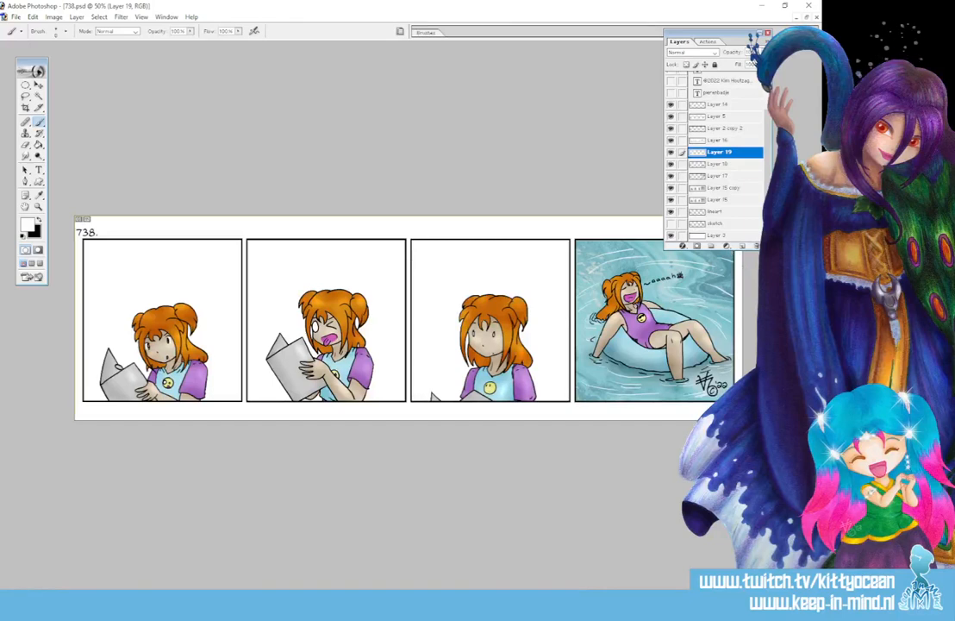
- Try a Spin Radial Blur with amount 30 and Good quality on the white ripple layer
click(121, 17)
mouse_move(164, 92)
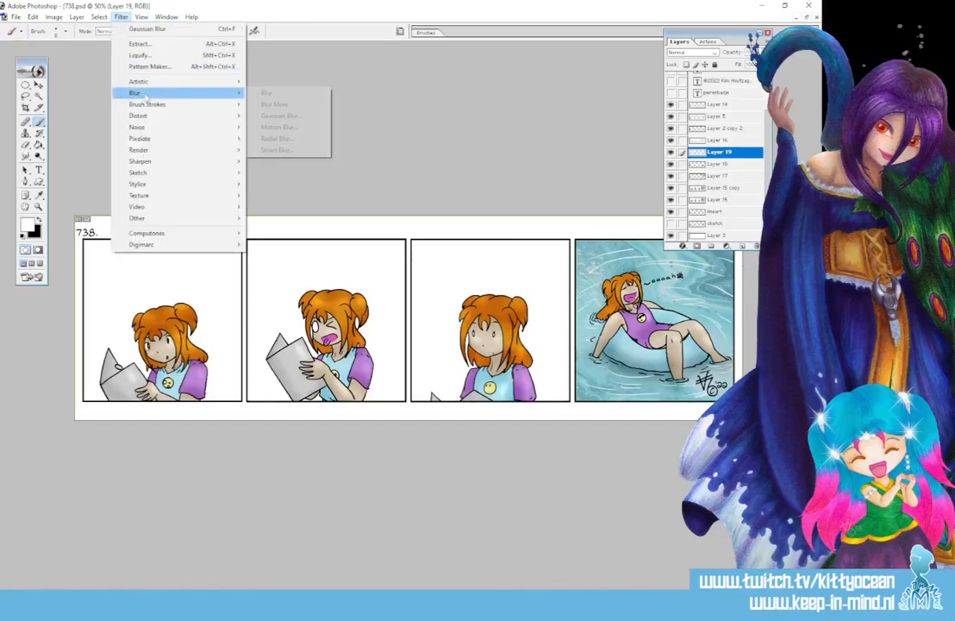
click(276, 138)
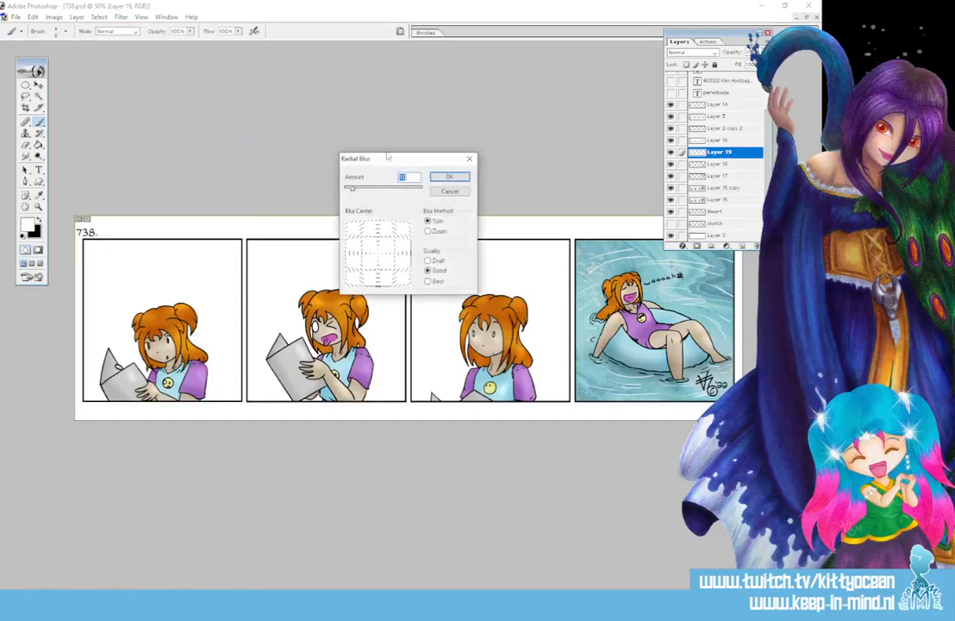
mouse_move(352, 187)
mouse_down()
mouse_move(399, 194)
mouse_move(369, 193)
mouse_up()
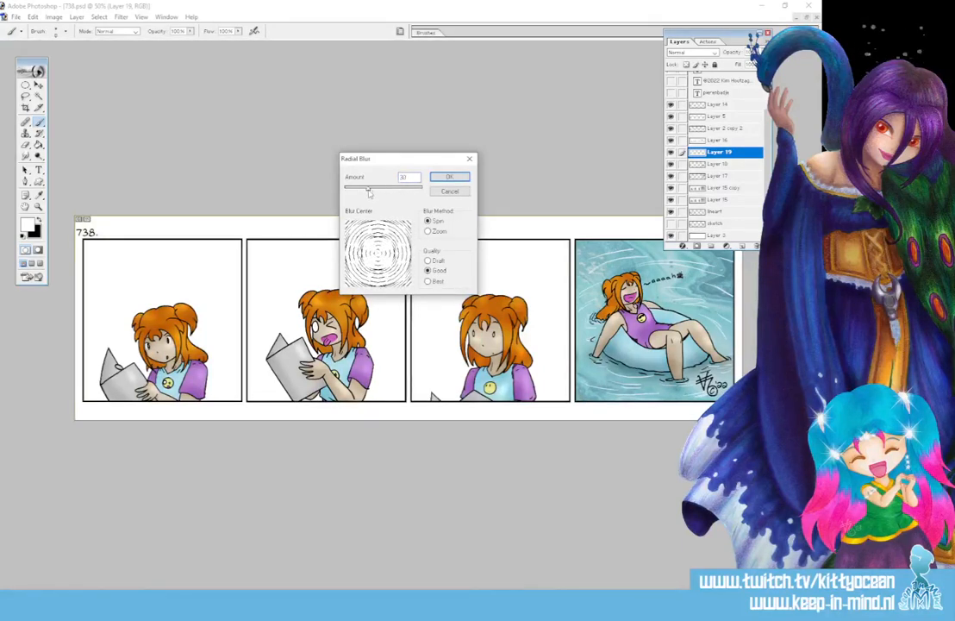
click(448, 177)
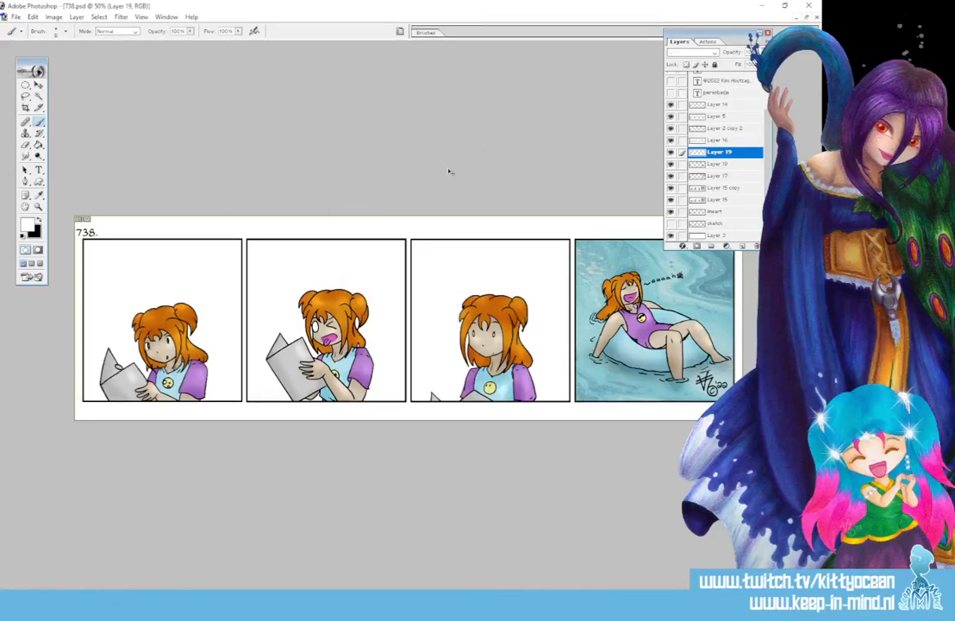
- Try a Spin Radial Blur with amount 16 and Best quality on the white ripple layer
click(125, 18)
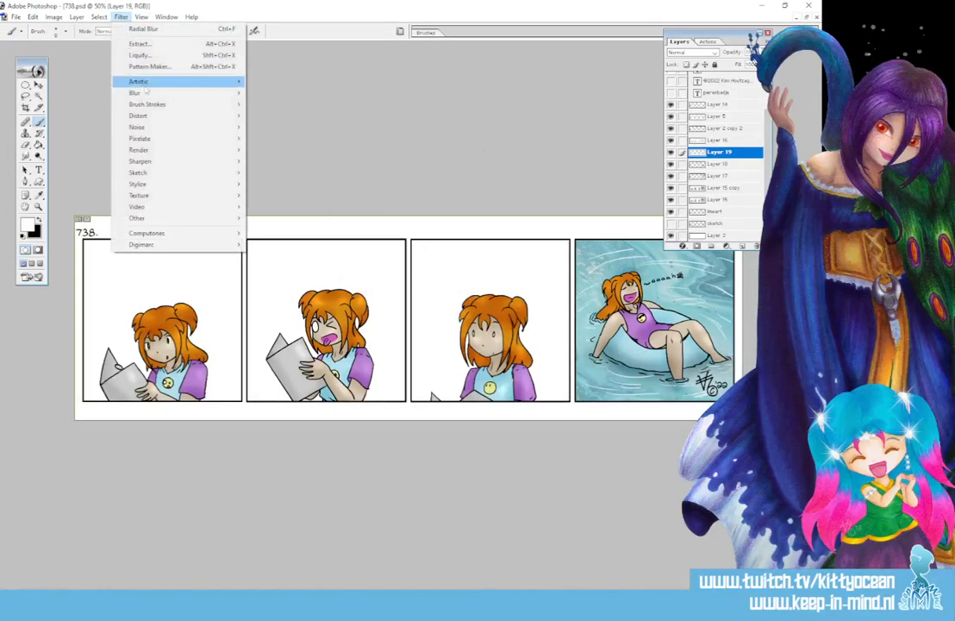
mouse_move(147, 93)
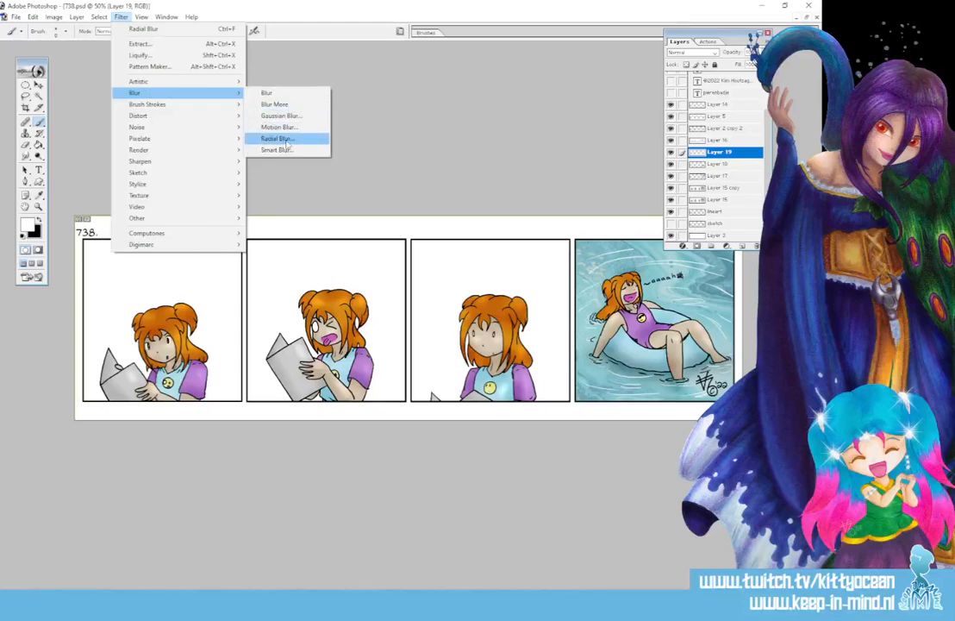
click(281, 139)
drag(366, 190, 357, 188)
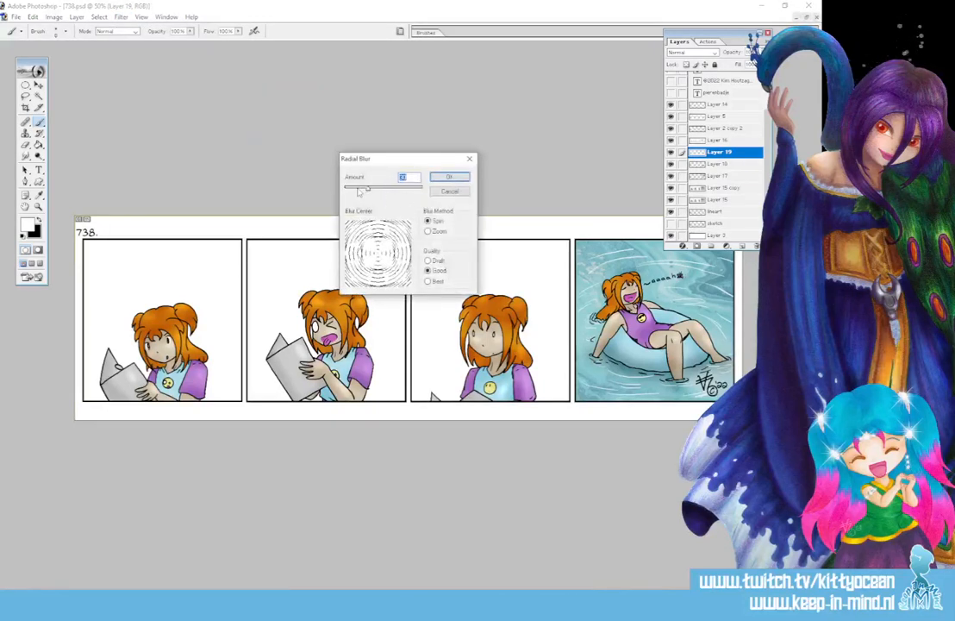
click(427, 232)
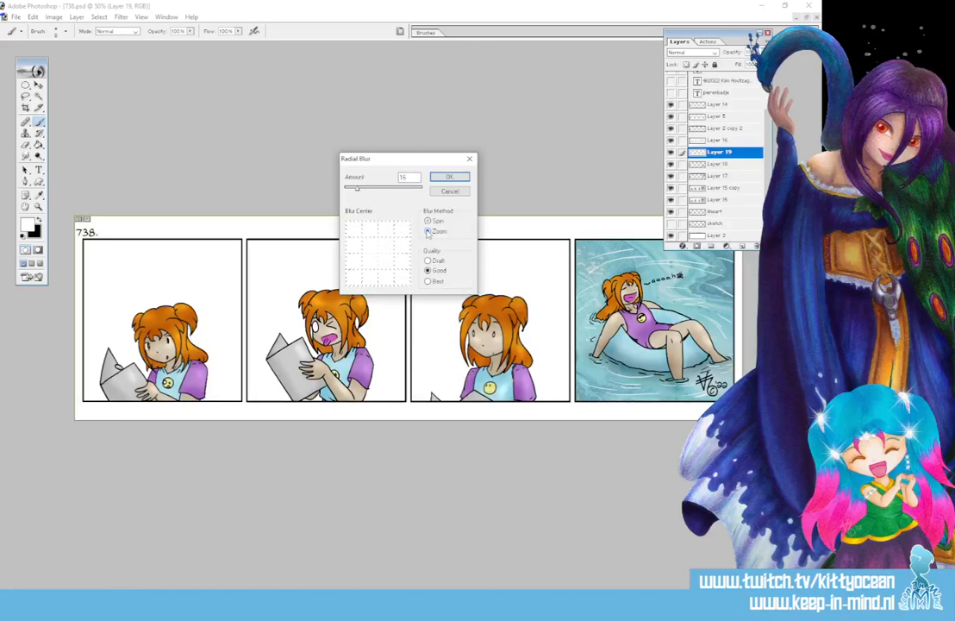
click(429, 223)
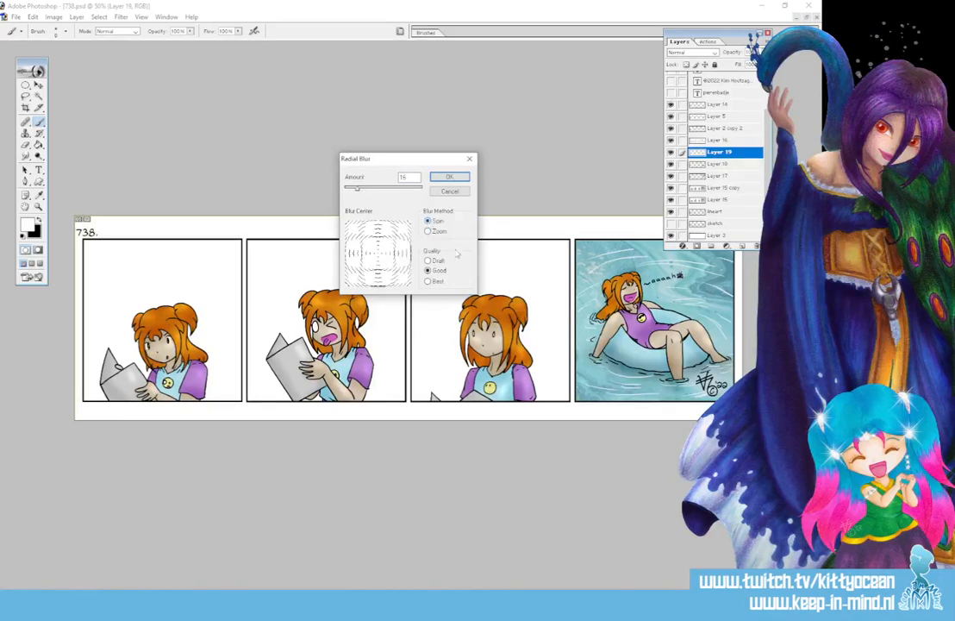
click(427, 282)
click(448, 176)
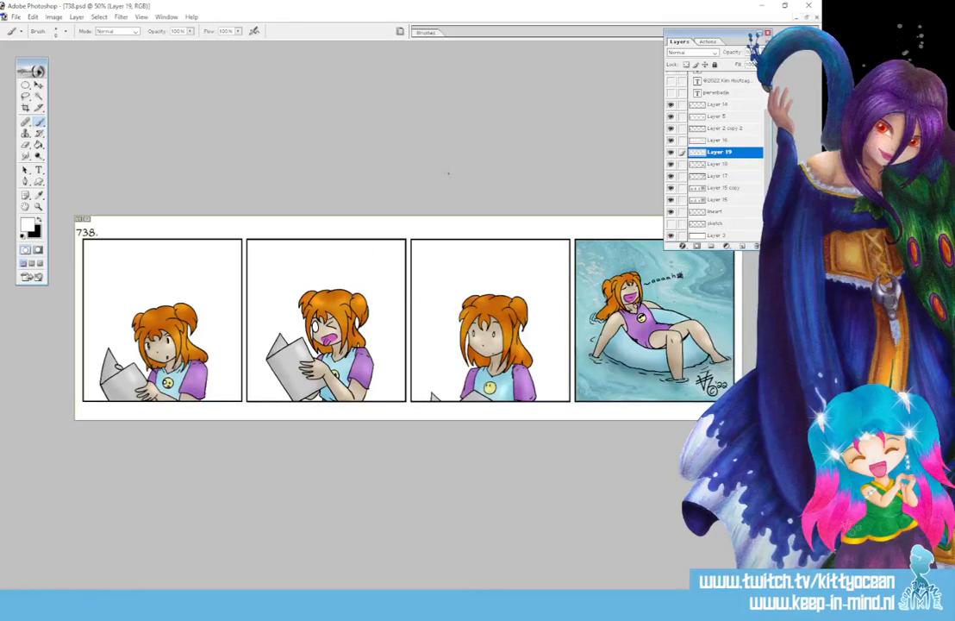
- Soften the white ripple layer with a Gaussian Blur at a small radius
click(121, 16)
mouse_move(138, 93)
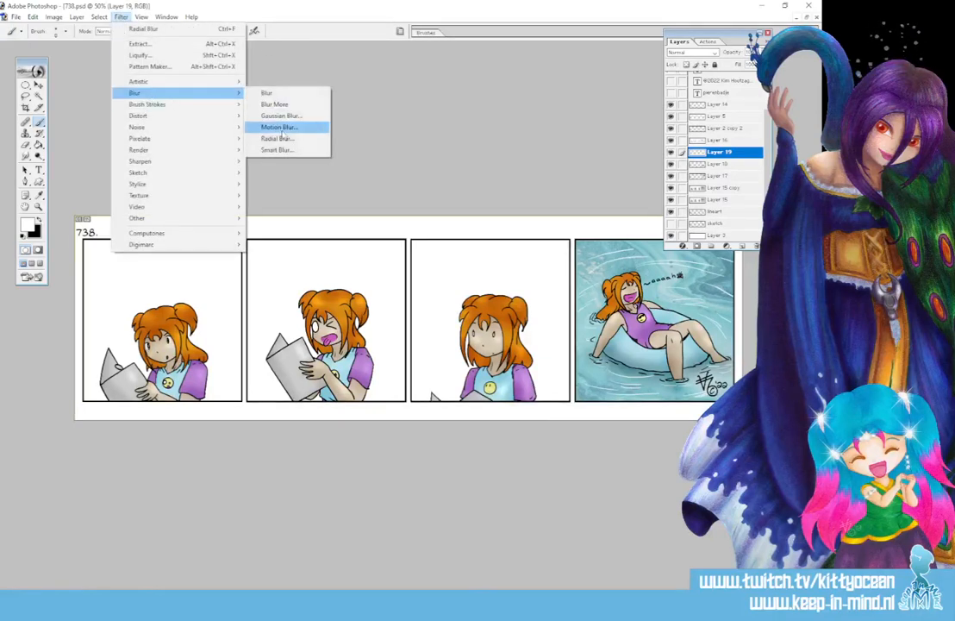
click(283, 117)
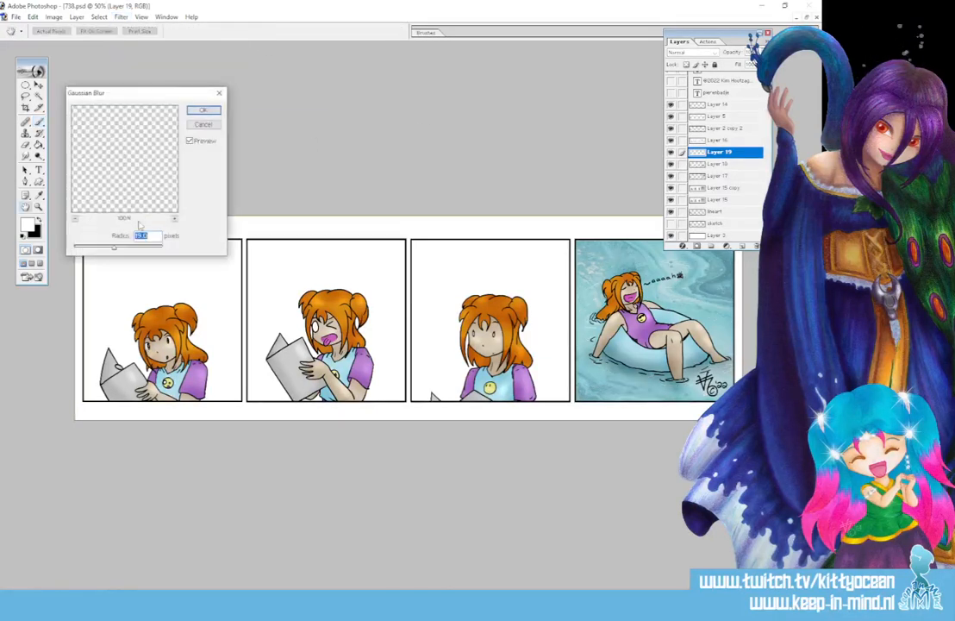
drag(94, 250, 87, 247)
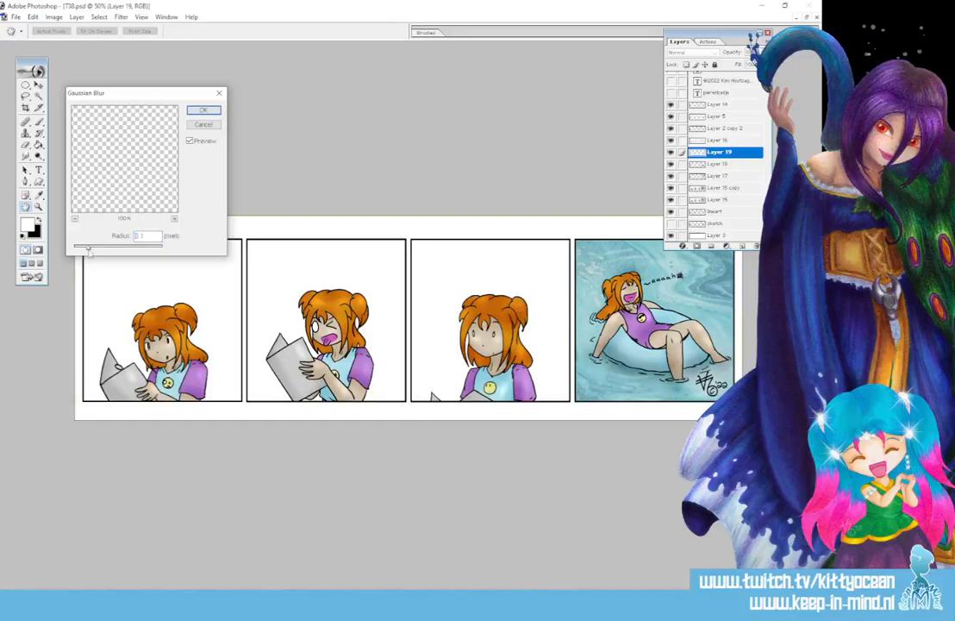
click(204, 112)
key(b)
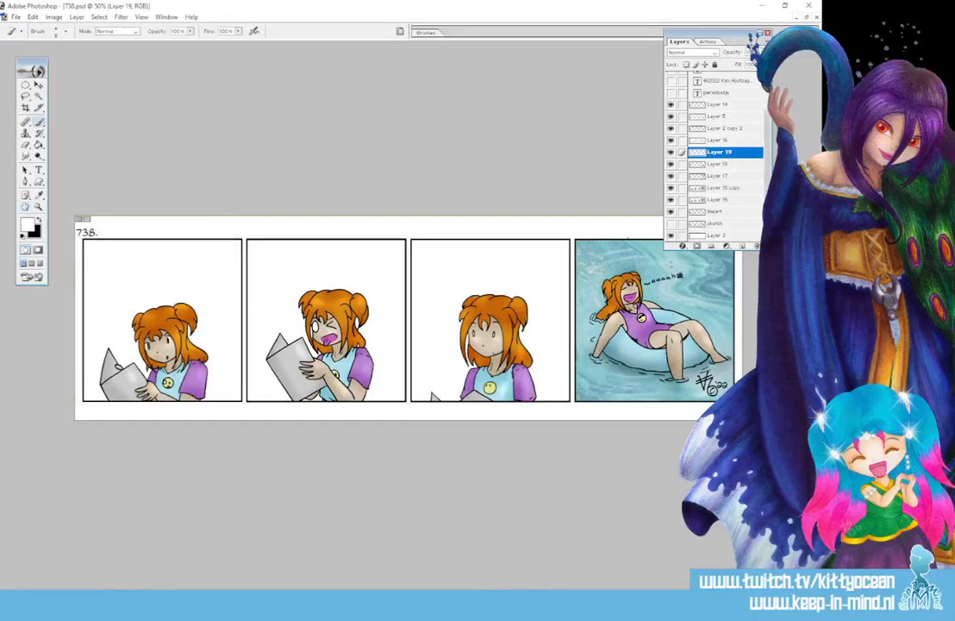
- Paint more white ripples on a new layer and lower the opacity of the Overlay water texture layer, Layer 17
click(741, 246)
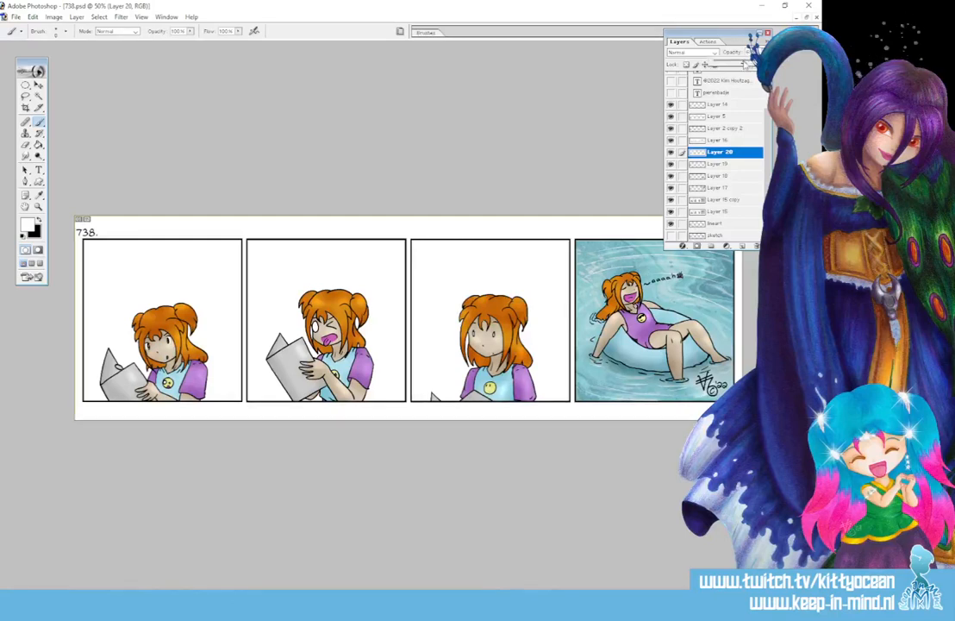
drag(716, 35, 717, 21)
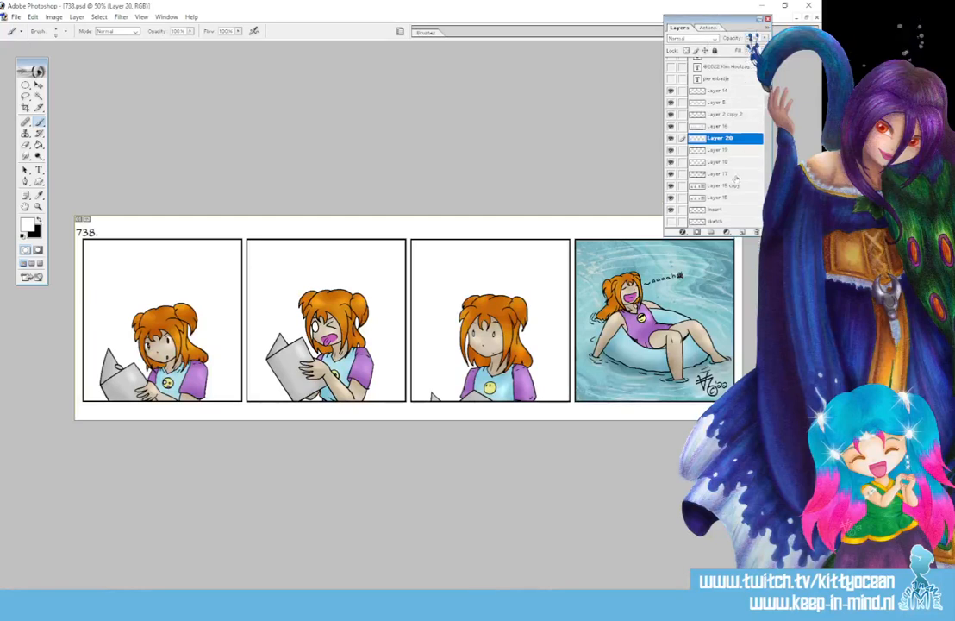
click(733, 175)
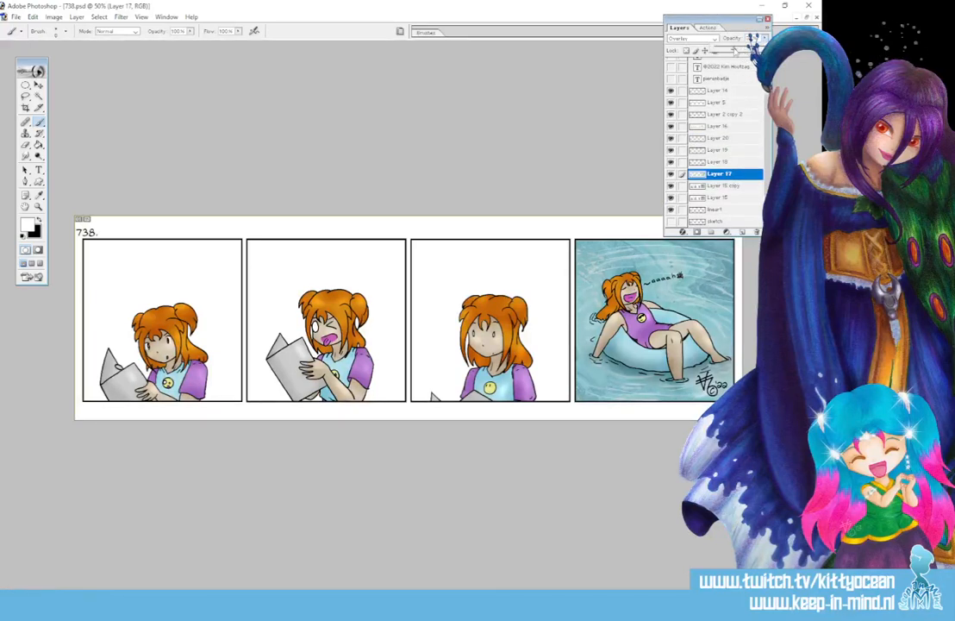
key(Return)
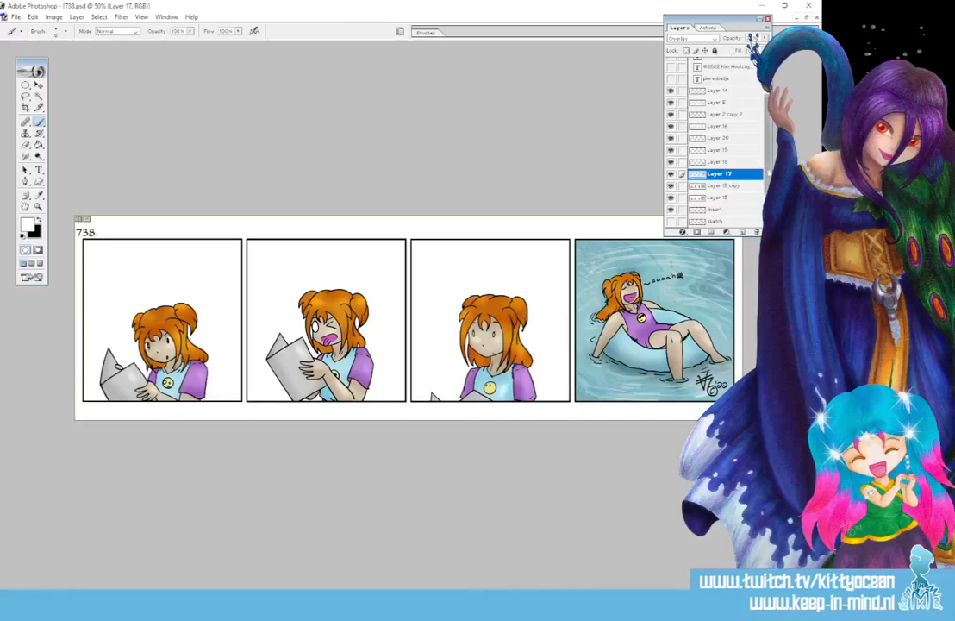
- Add a new layer above Layer 17 and choose the 200 px starburst brush with Scattering enabled
click(742, 232)
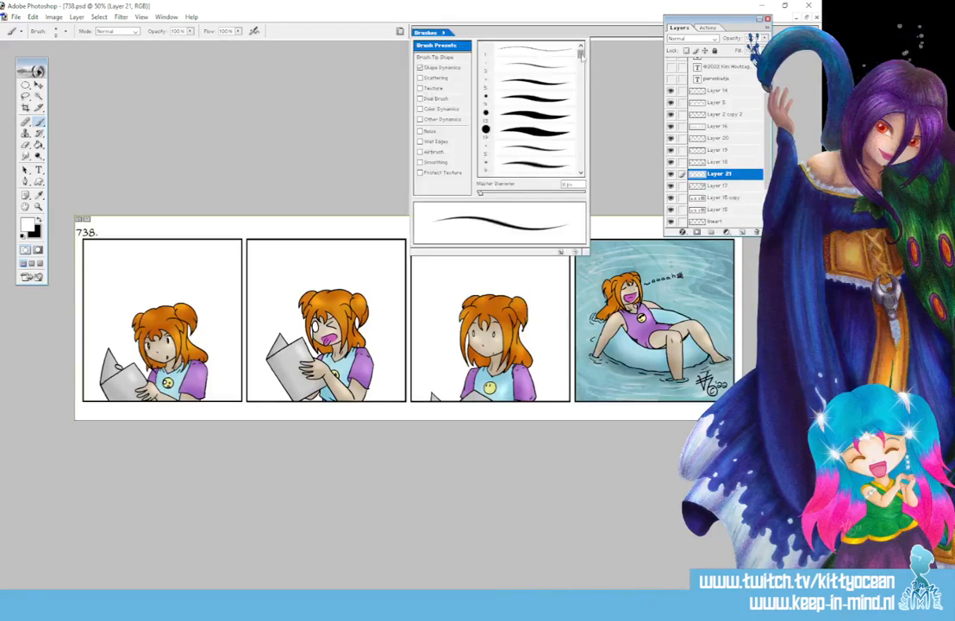
scroll(504, 52, down, 10)
drag(581, 144, 582, 102)
click(527, 101)
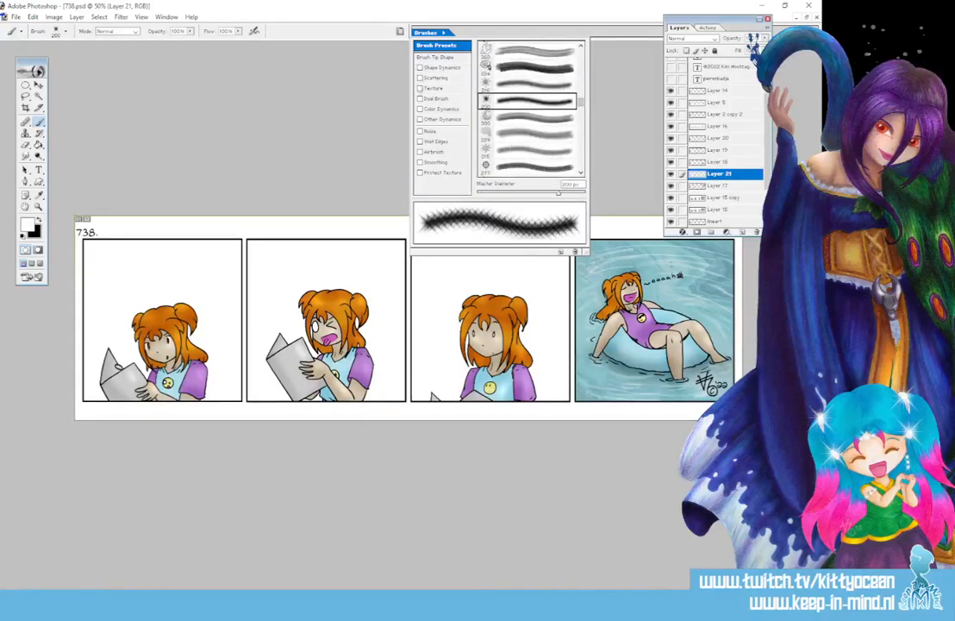
click(420, 78)
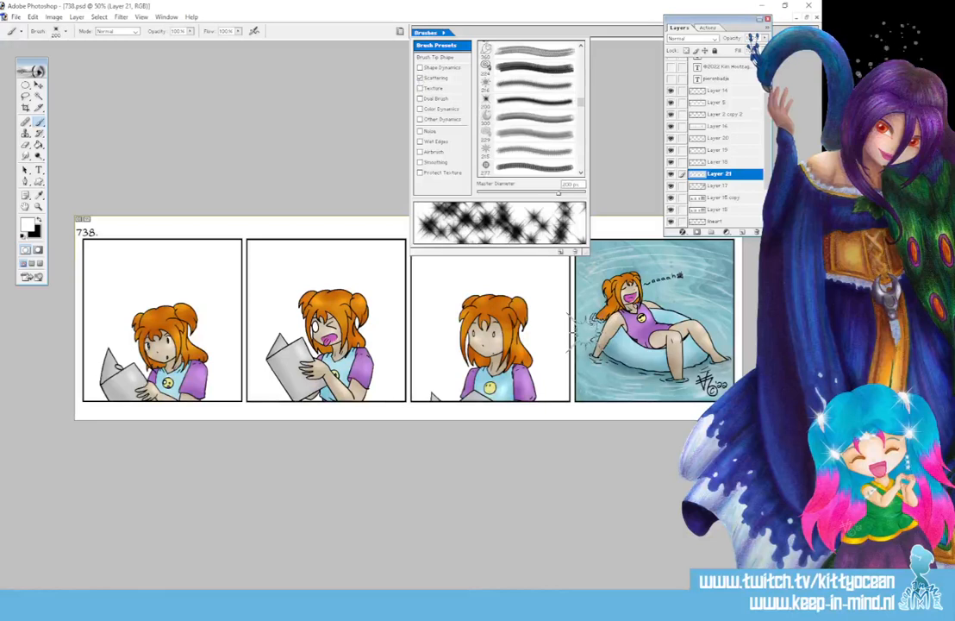
- Enable Shape Dynamics on the starburst brush and test scattered white sparkles over the fourth panel, undoing each test stroke
drag(583, 331, 663, 335)
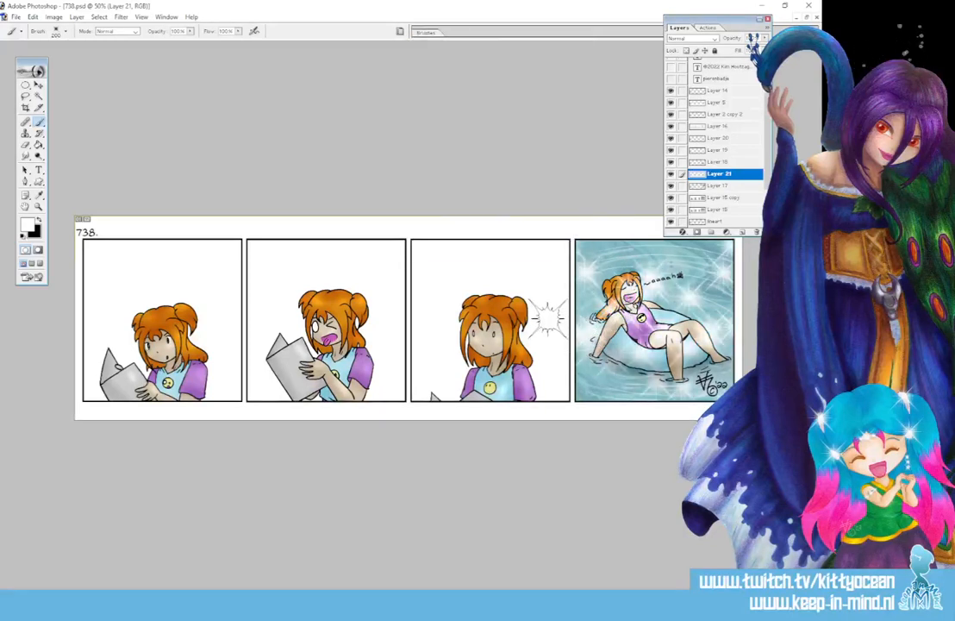
key(ctrl+z)
click(400, 32)
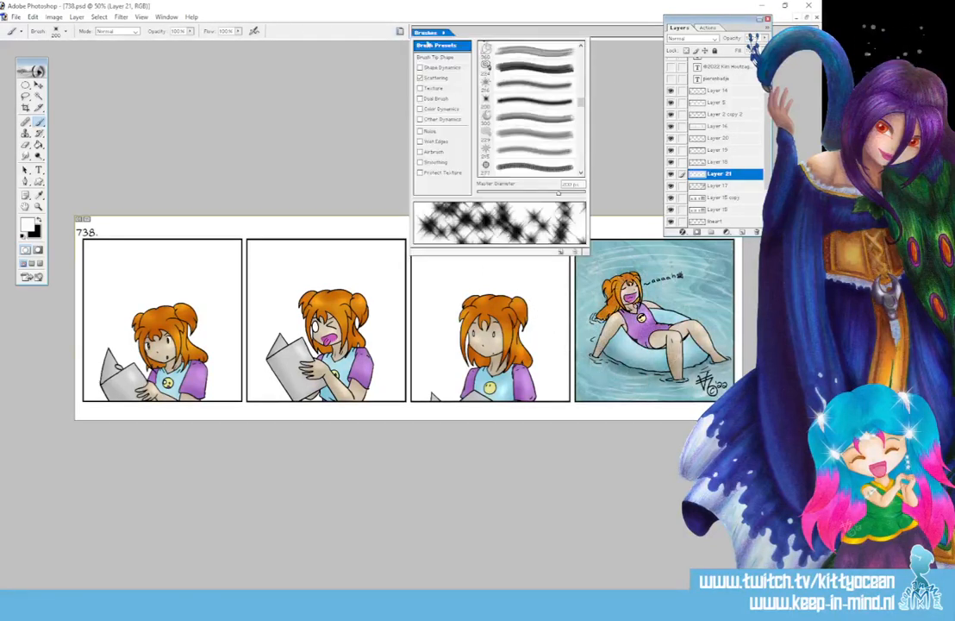
click(444, 67)
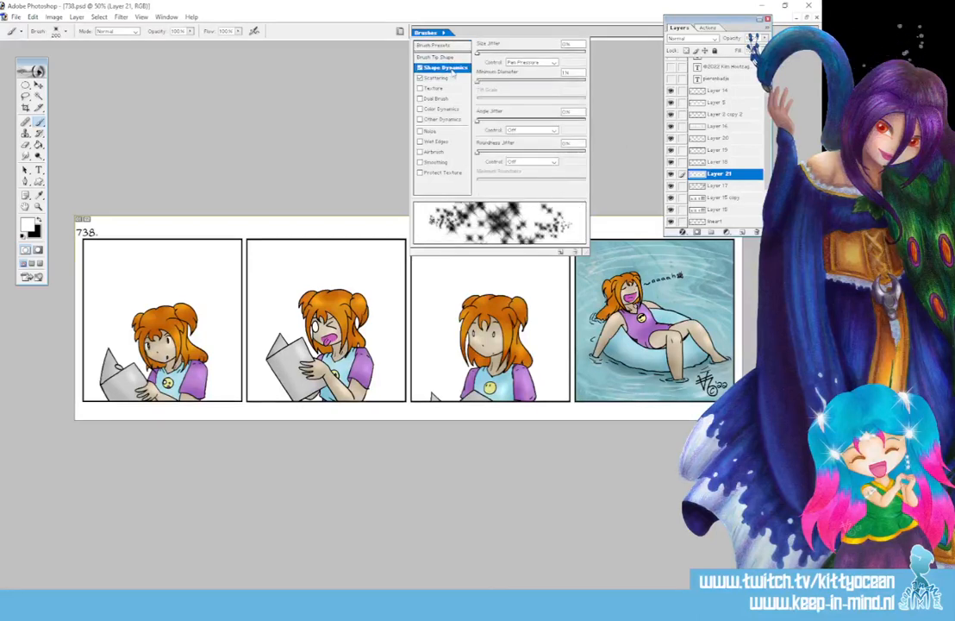
drag(594, 286, 677, 274)
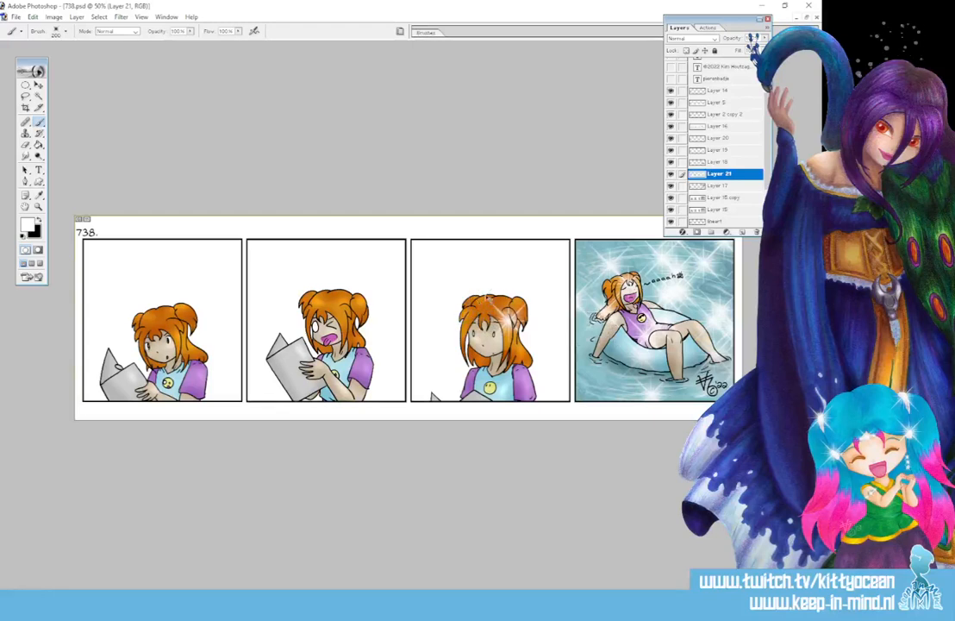
key(ctrl+z)
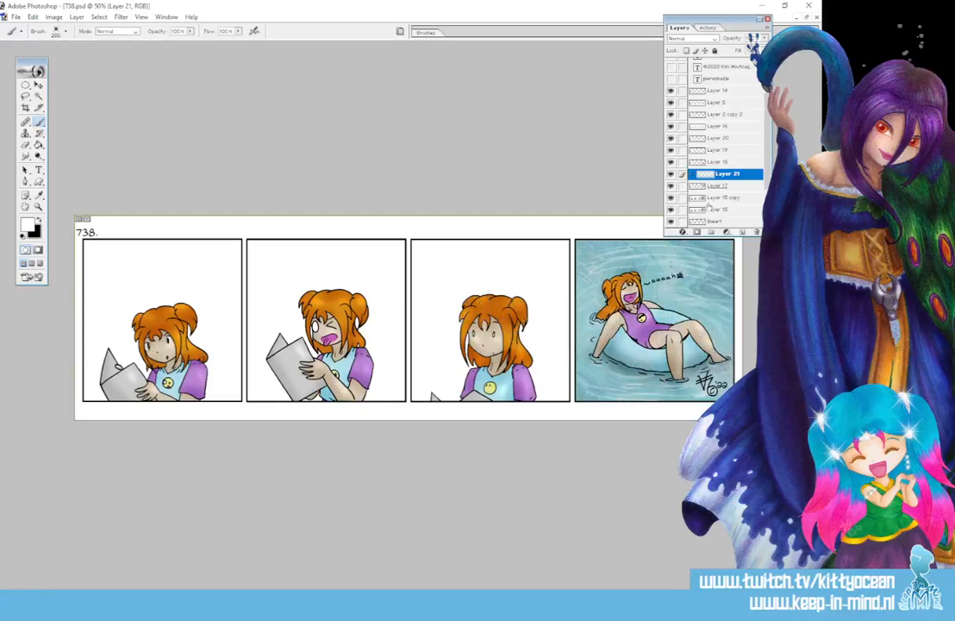
- Shrink the starburst brush tip to about 19 px and widen its spacing
click(426, 32)
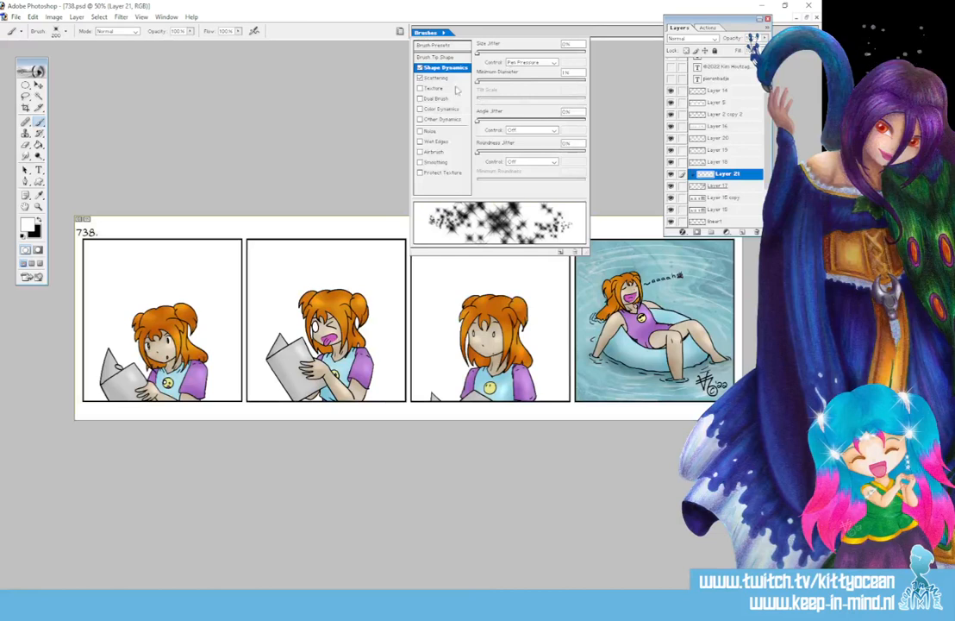
click(442, 57)
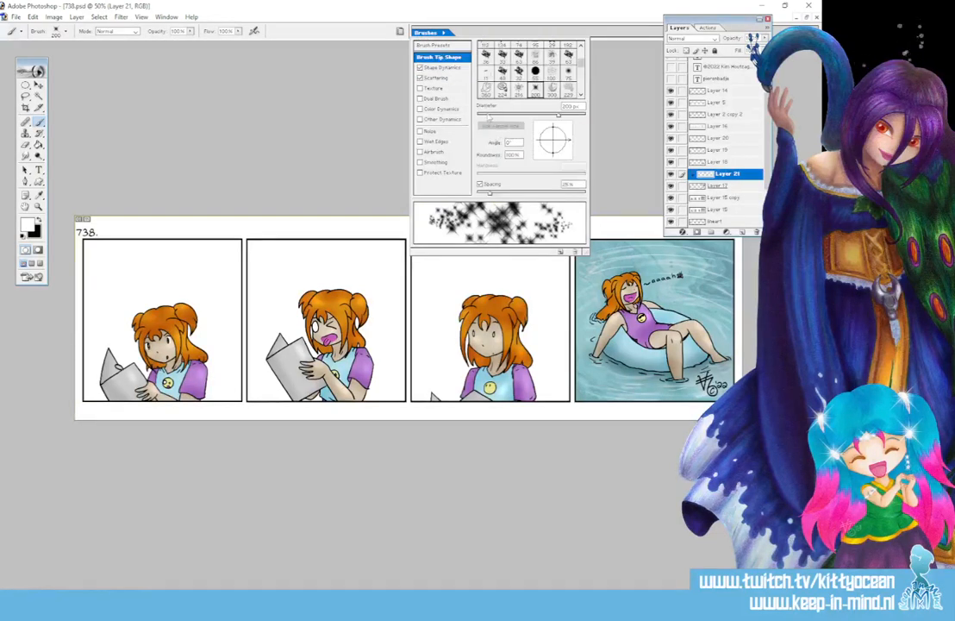
click(487, 116)
click(520, 194)
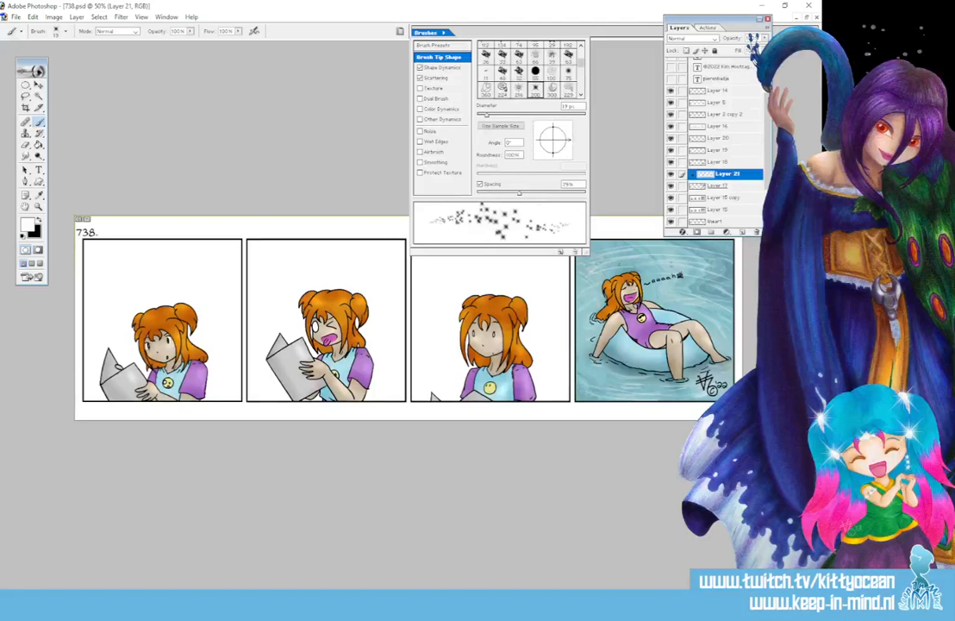
- Try small white sparkles across the fourth panel's upper water with Layer 21 moved above Layer 18
click(742, 270)
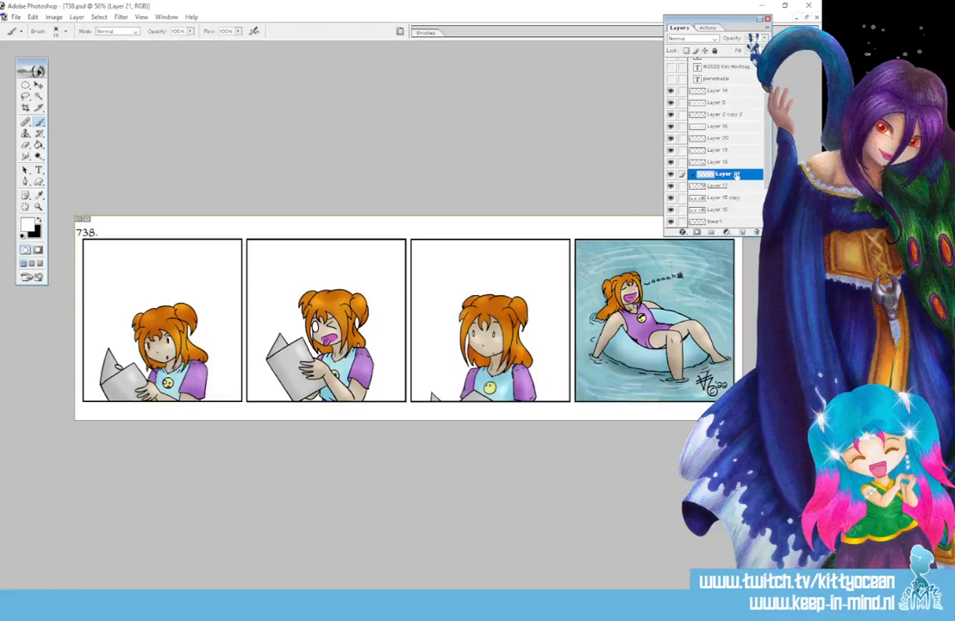
drag(724, 174, 731, 160)
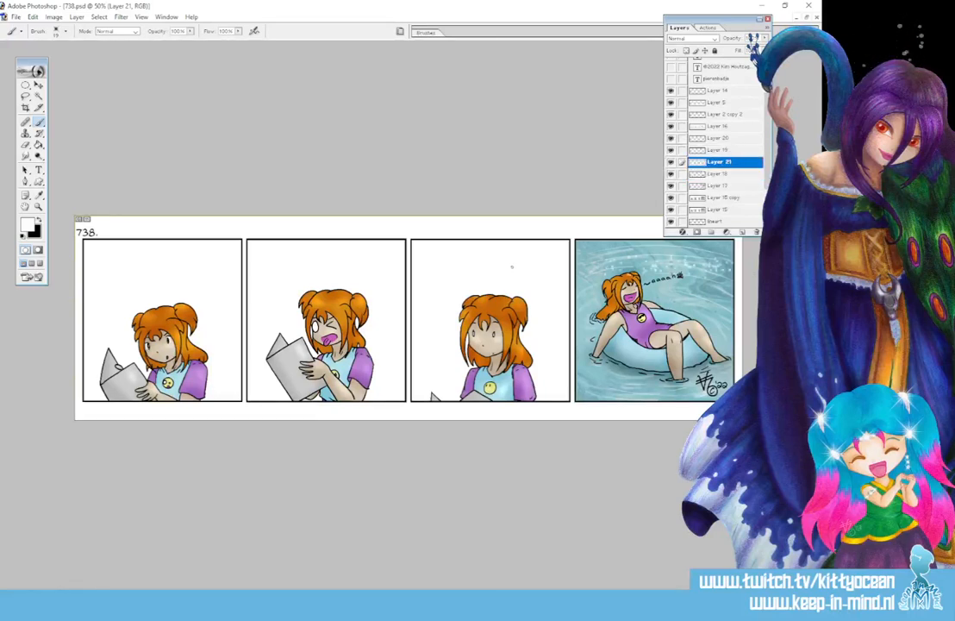
key(ctrl+bracketleft)
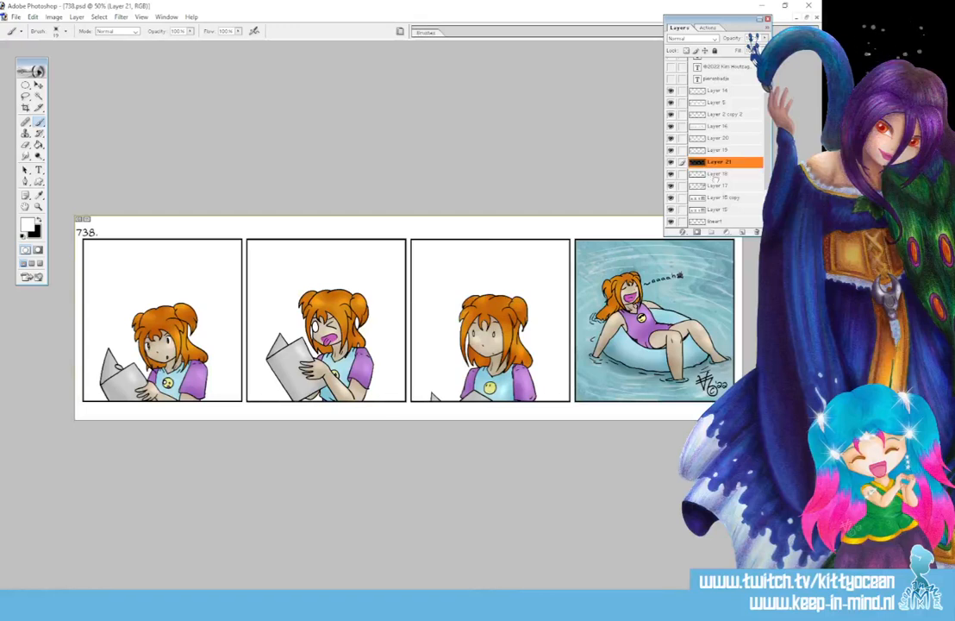
- Try small sparkles on the fourth panel's water with the starburst brush spacing raised to about 190%
click(400, 31)
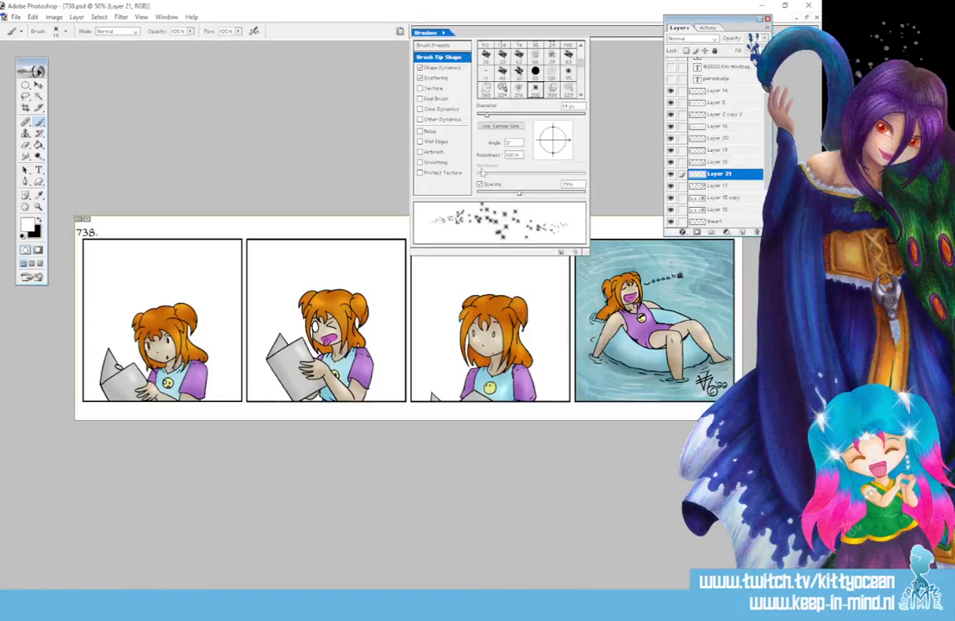
drag(518, 193, 554, 197)
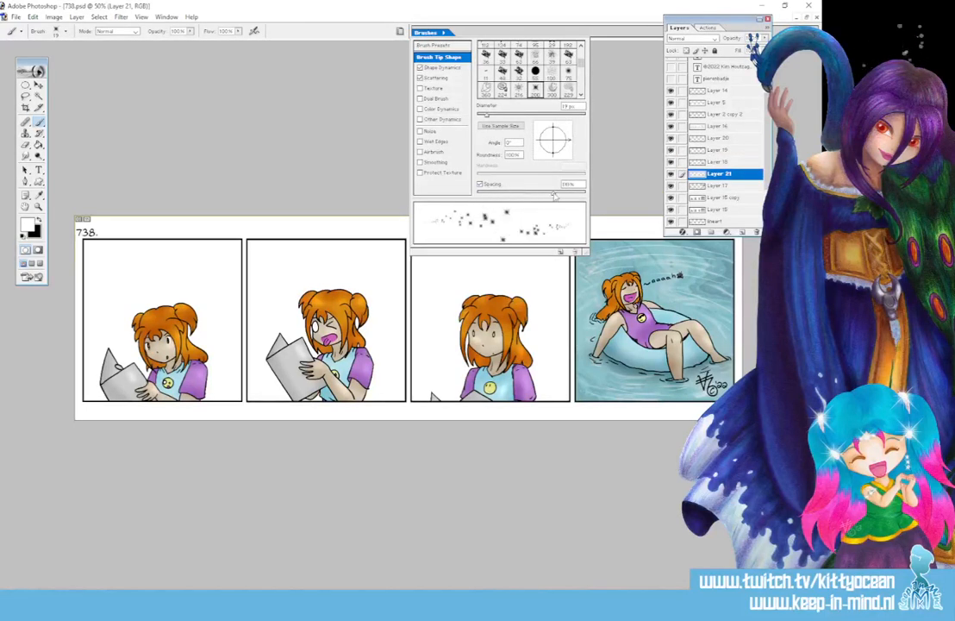
click(399, 31)
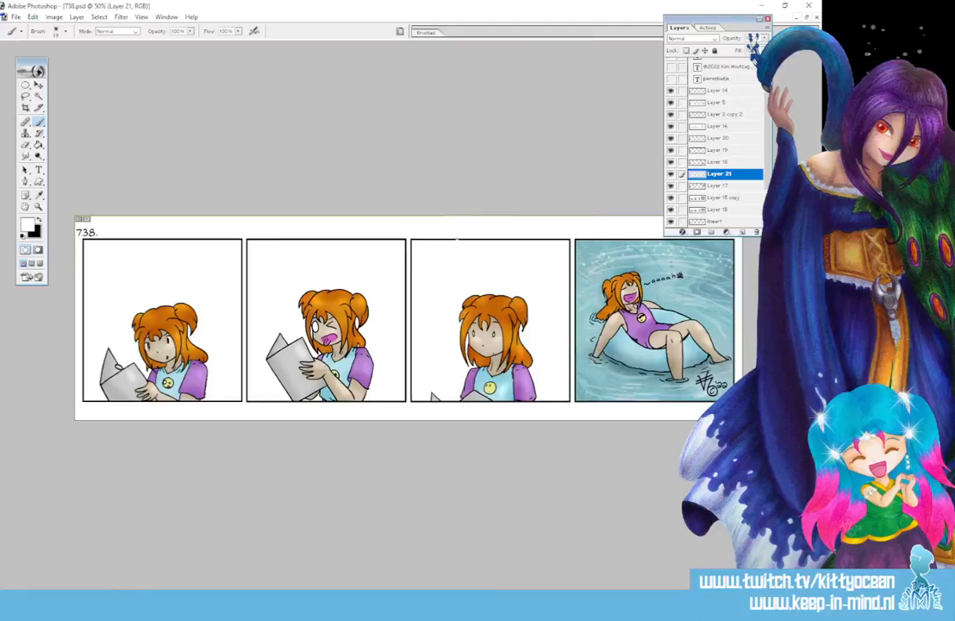
- Set the starburst brush spacing to 1000% and scatter small white sparkles over the fourth panel's water
click(425, 33)
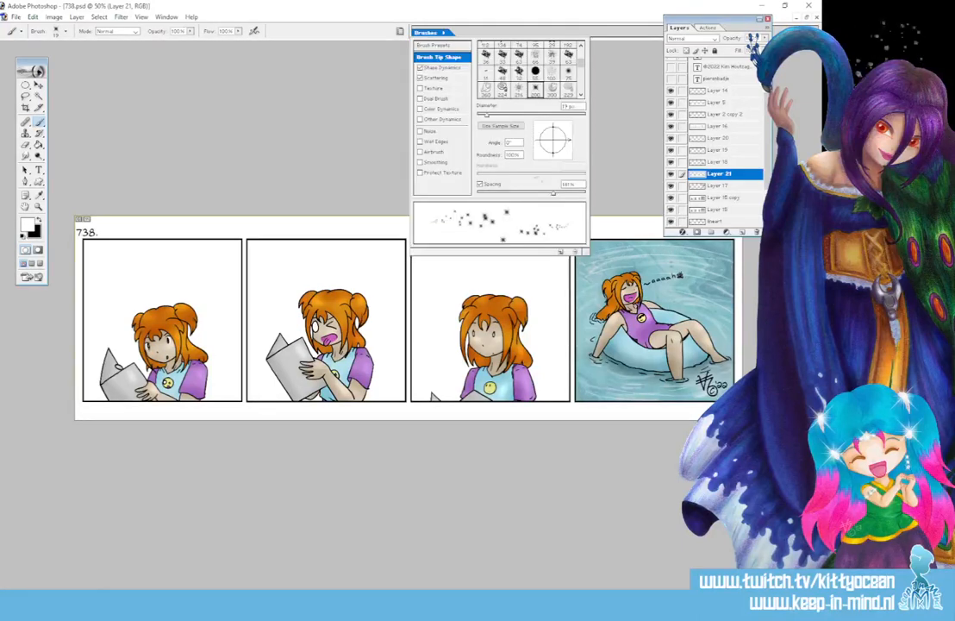
drag(557, 195, 631, 208)
click(631, 208)
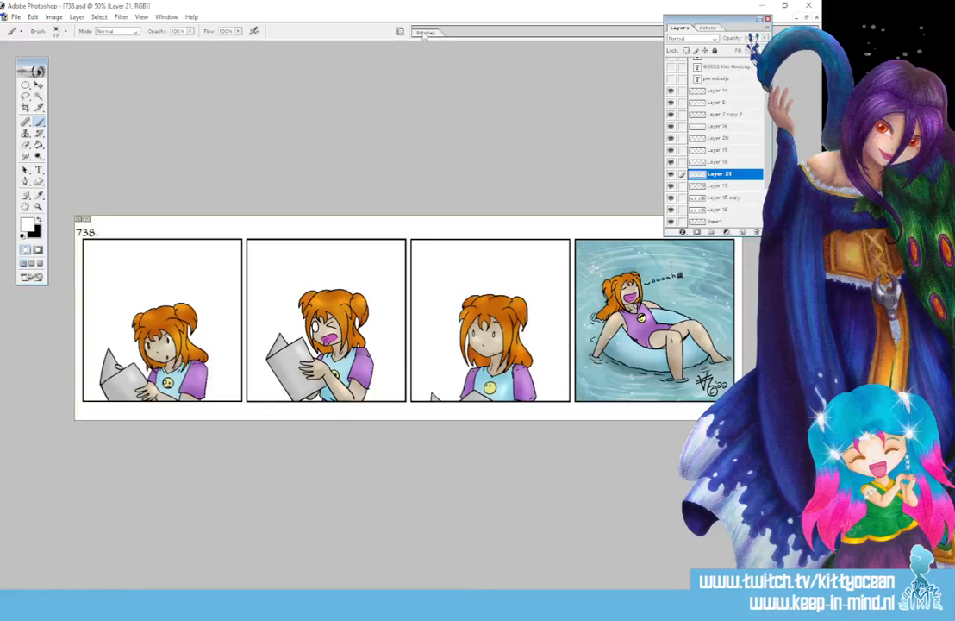
click(425, 33)
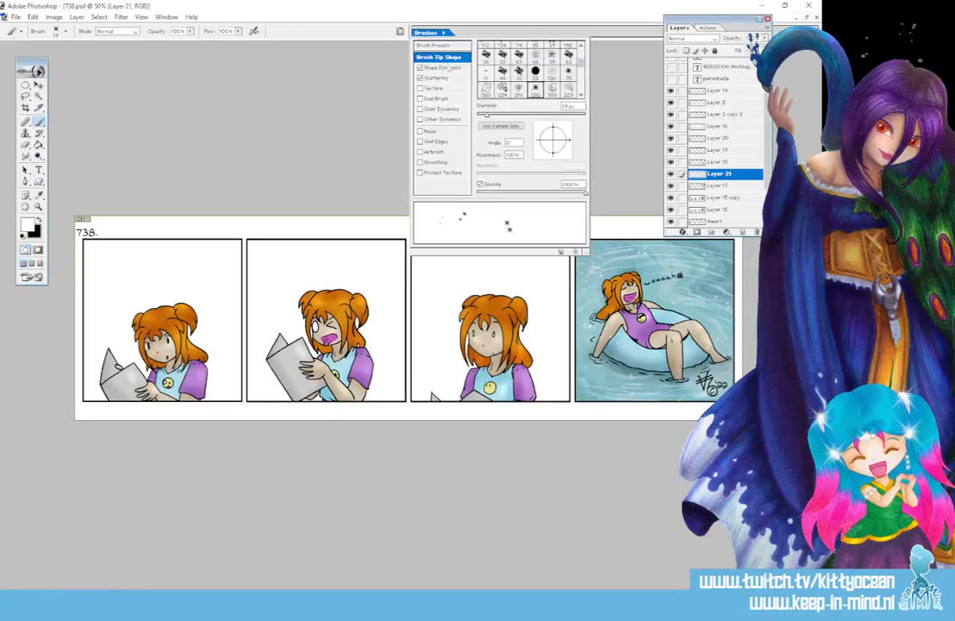
click(469, 15)
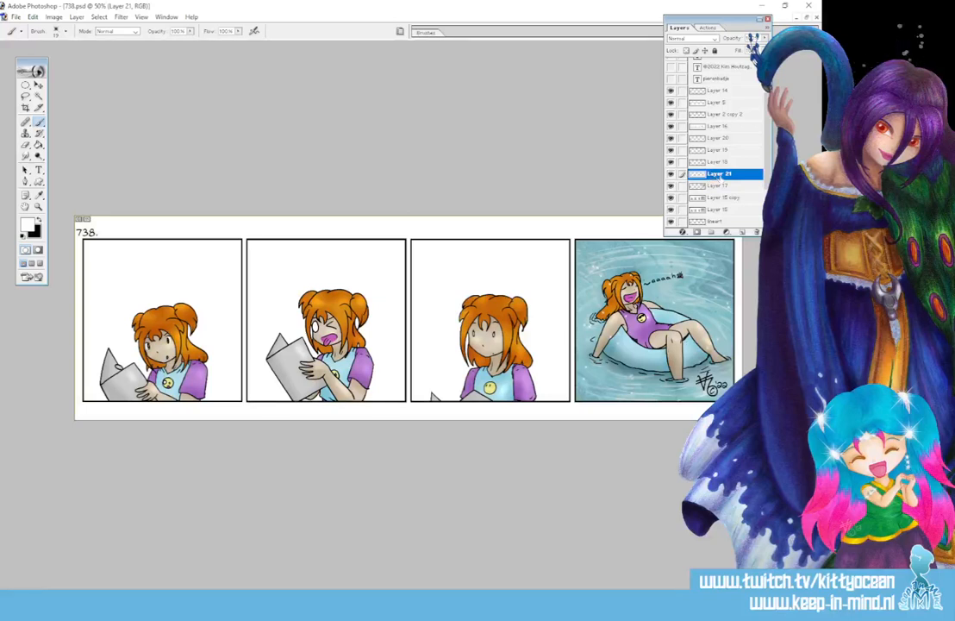
- Move Layer 21 with the sparkles directly above Layer 16 in the layer stack
drag(719, 173, 709, 127)
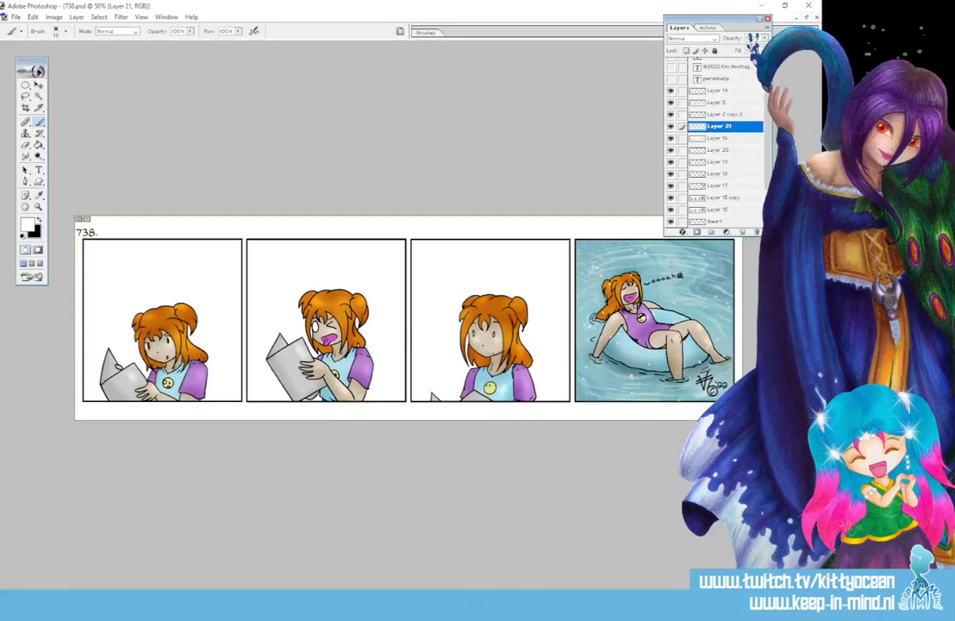
click(701, 38)
- Select the fourth panel's water with the Magic Wand on Layer 17 by selecting the area outside it and inverting the selection
click(38, 96)
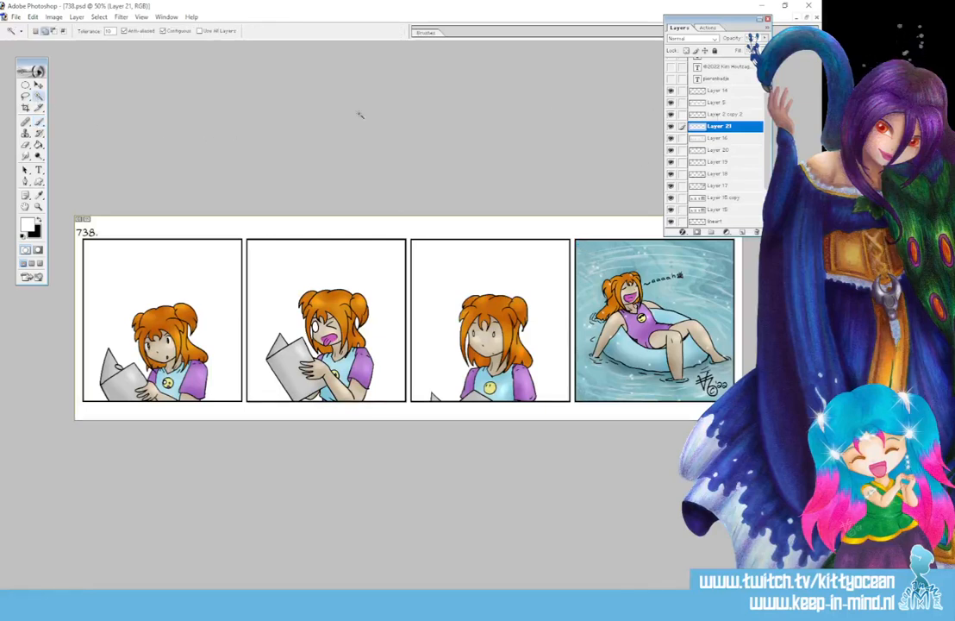
drag(766, 175, 768, 192)
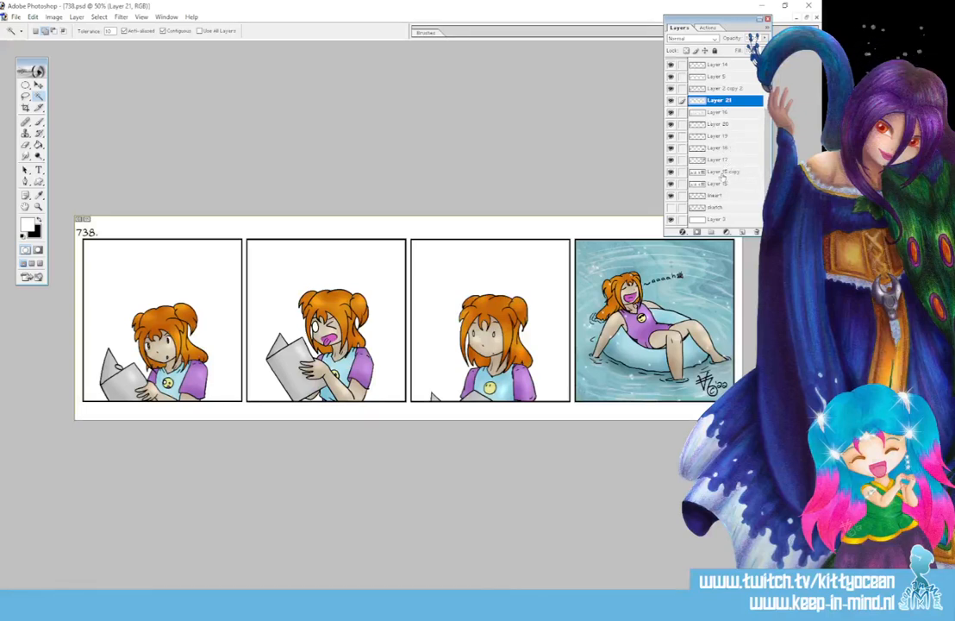
click(714, 159)
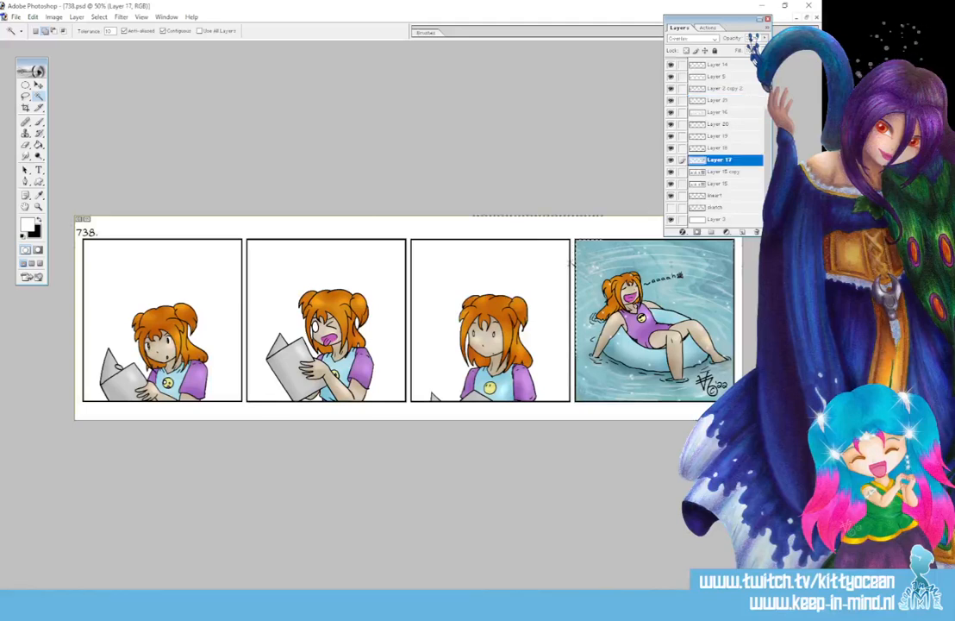
key(ctrl+a)
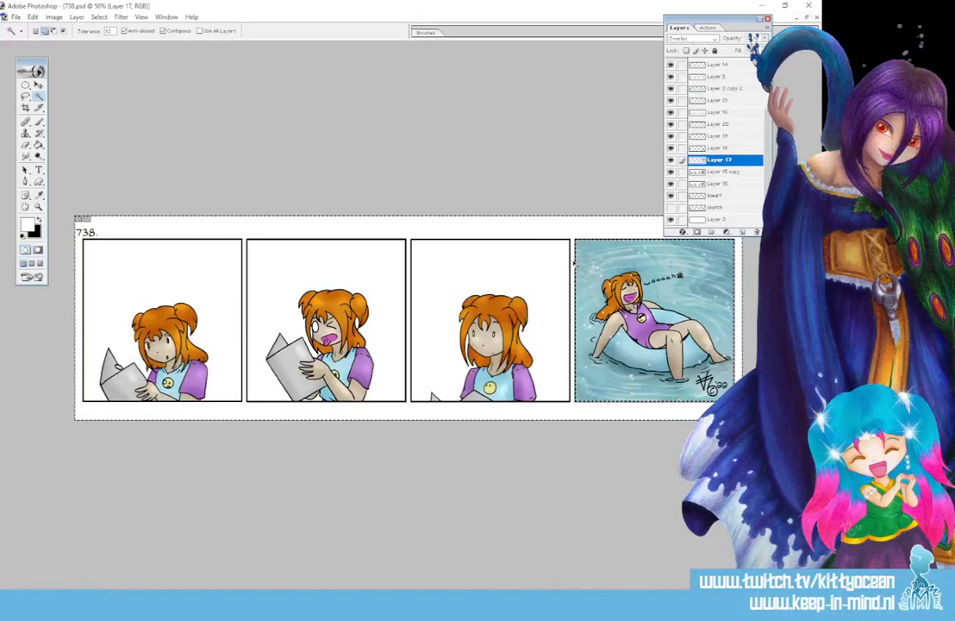
key(ctrl+shift+i)
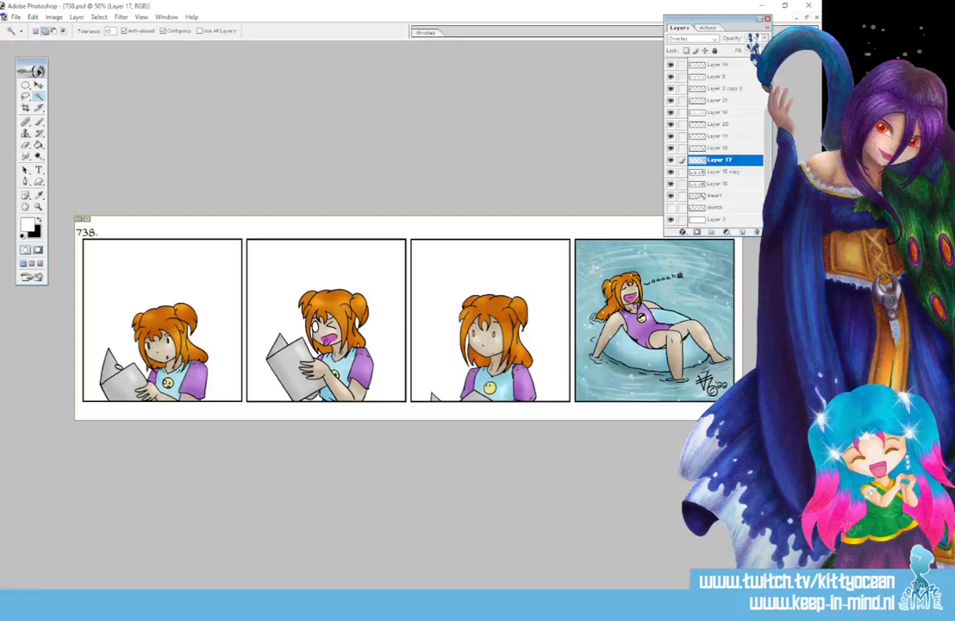
click(560, 281)
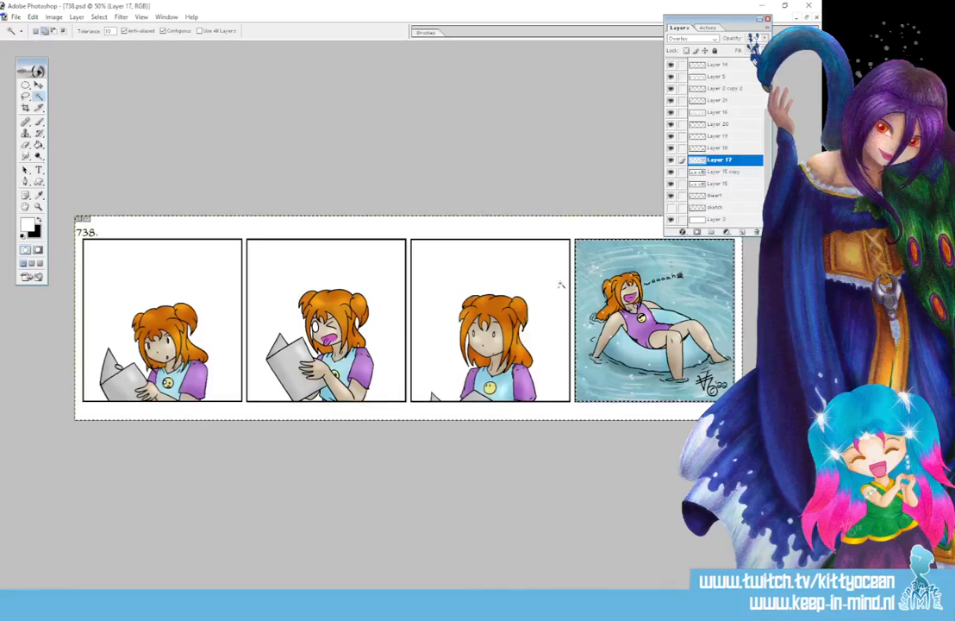
key(ctrl+shift+i)
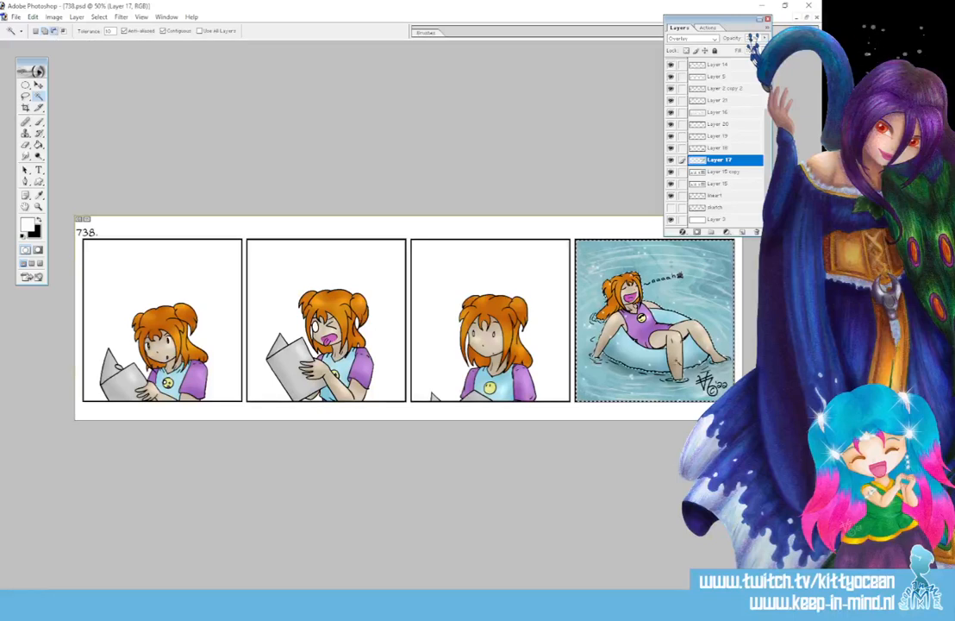
- Fill the selected water on Layer 15 copy with a light aqua using the Paint Bucket, and clear the selection
click(724, 171)
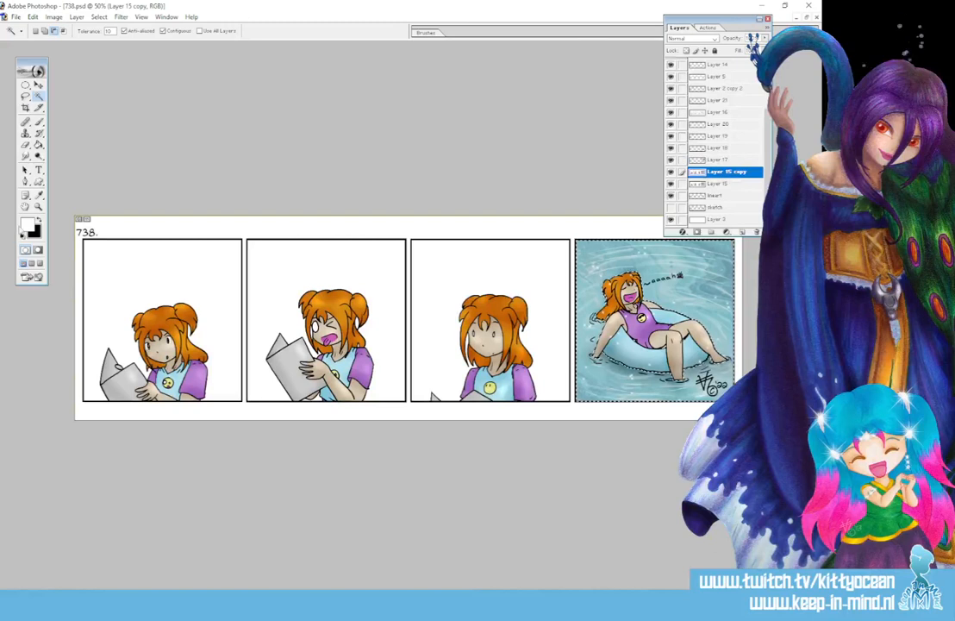
click(25, 226)
click(609, 195)
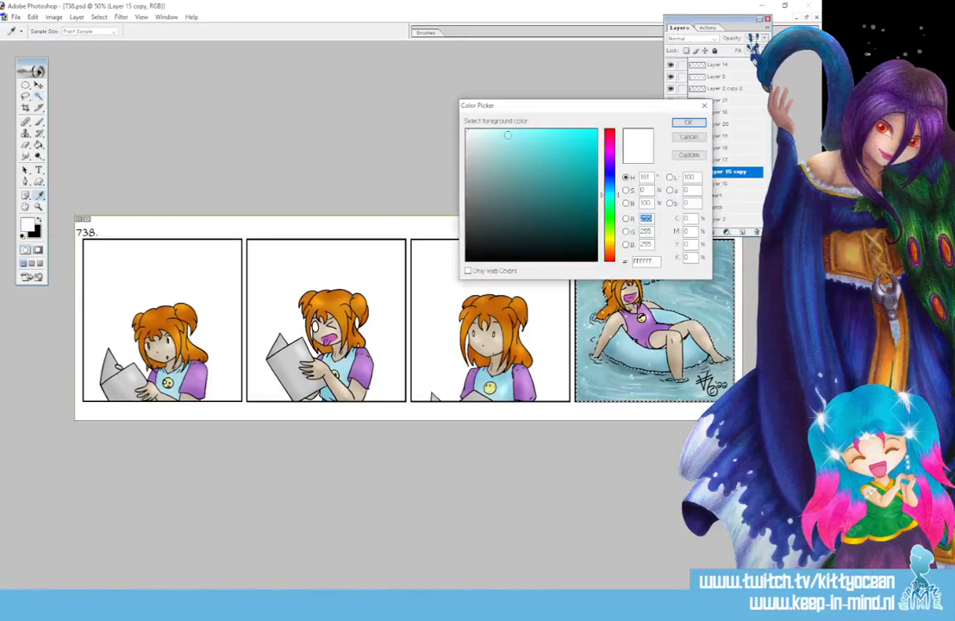
click(499, 136)
click(680, 124)
click(38, 145)
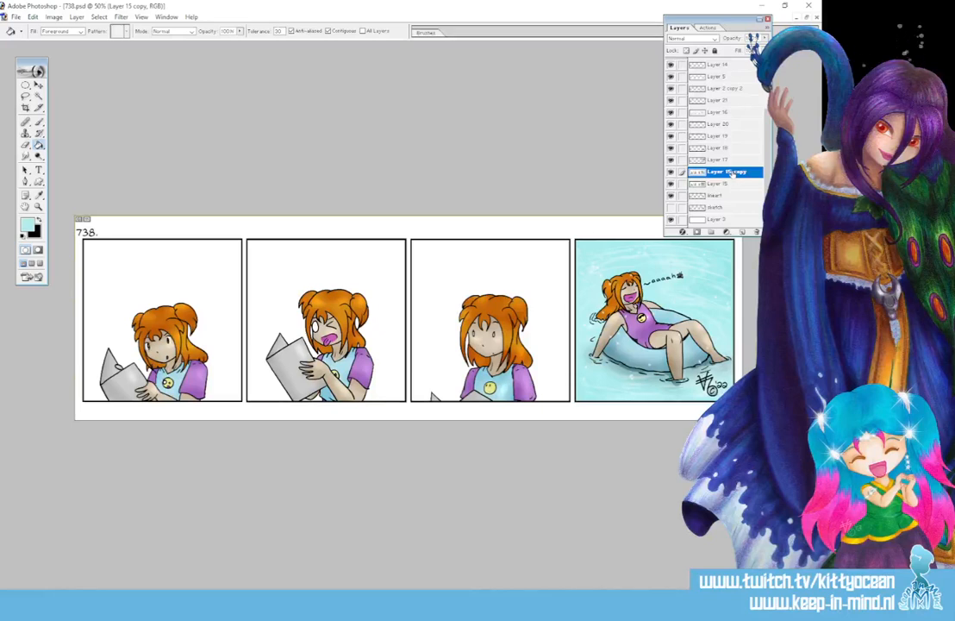
drag(731, 174, 745, 148)
mouse_move(746, 148)
mouse_down()
mouse_move(749, 175)
mouse_move(748, 167)
mouse_up()
ctrl+click(733, 172)
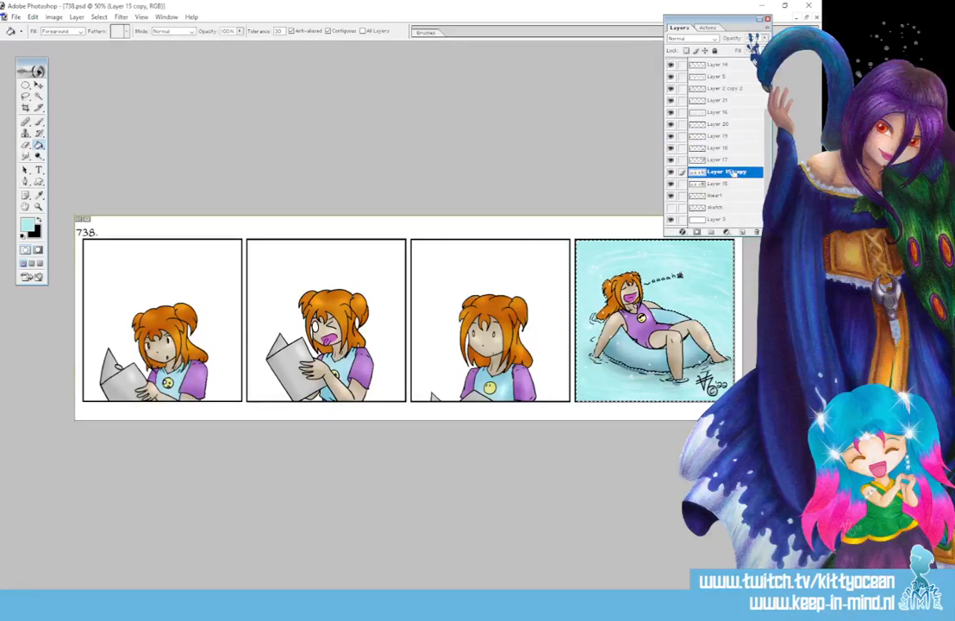
key(ctrl+d)
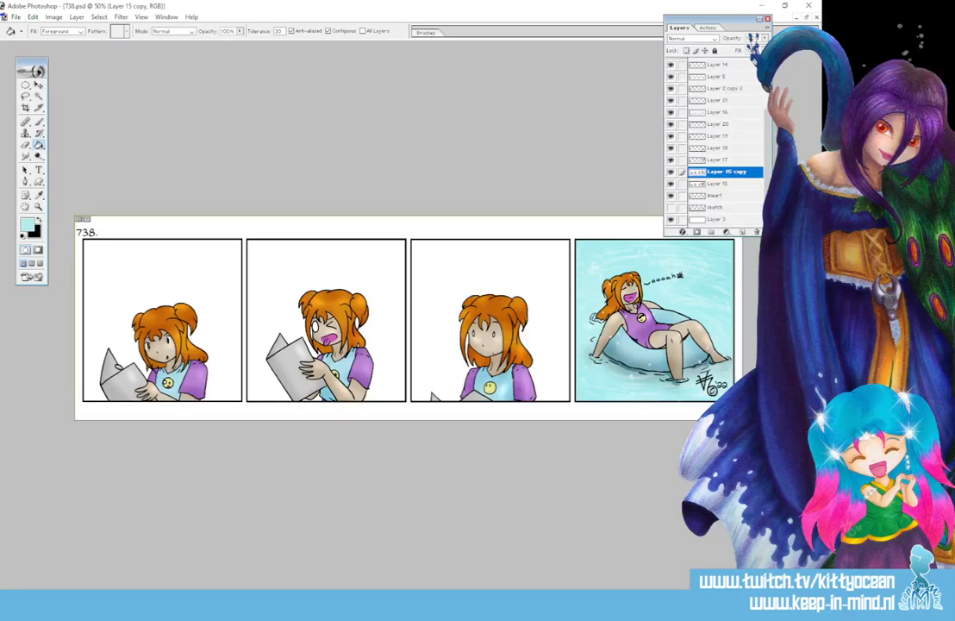
- Sample the dark teal shadow beside the girl's hand in the fourth panel as the foreground colour and choose a small tapered brush preset
key(ctrl+plus)
key(ctrl+plus)
key(ctrl+plus)
drag(406, 591, 666, 591)
key(r)
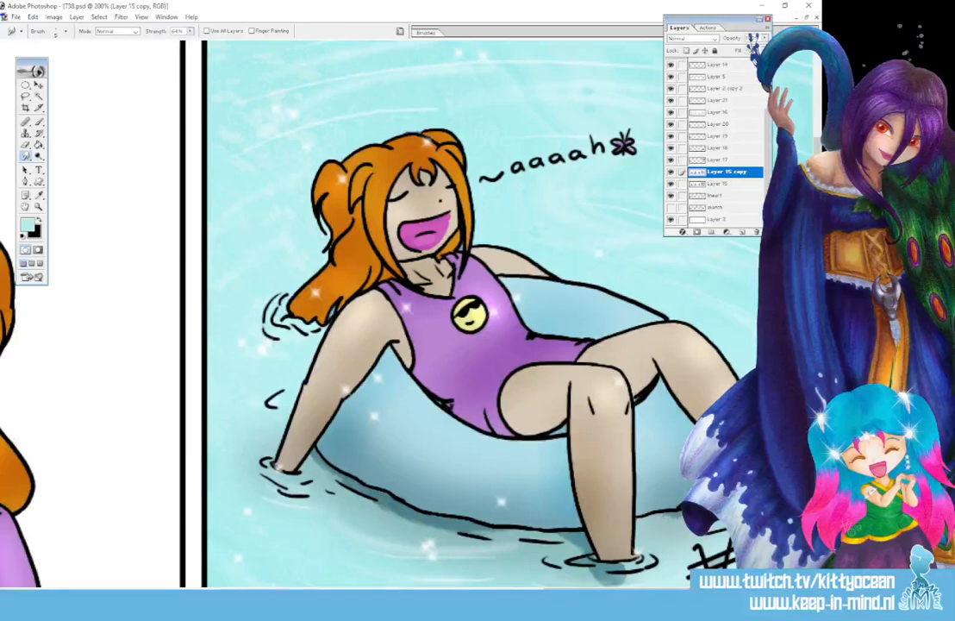
click(39, 196)
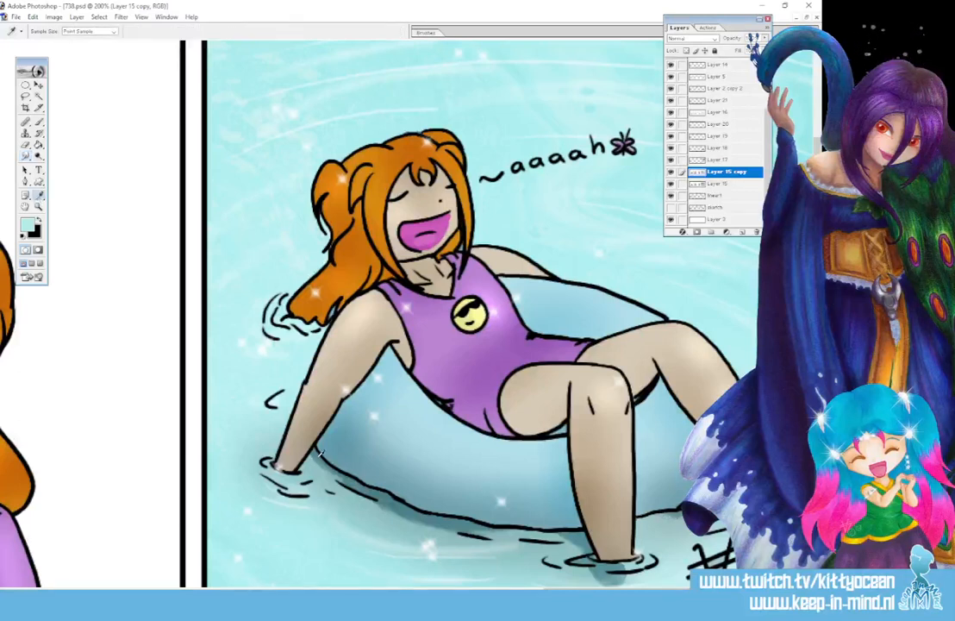
click(311, 451)
click(39, 122)
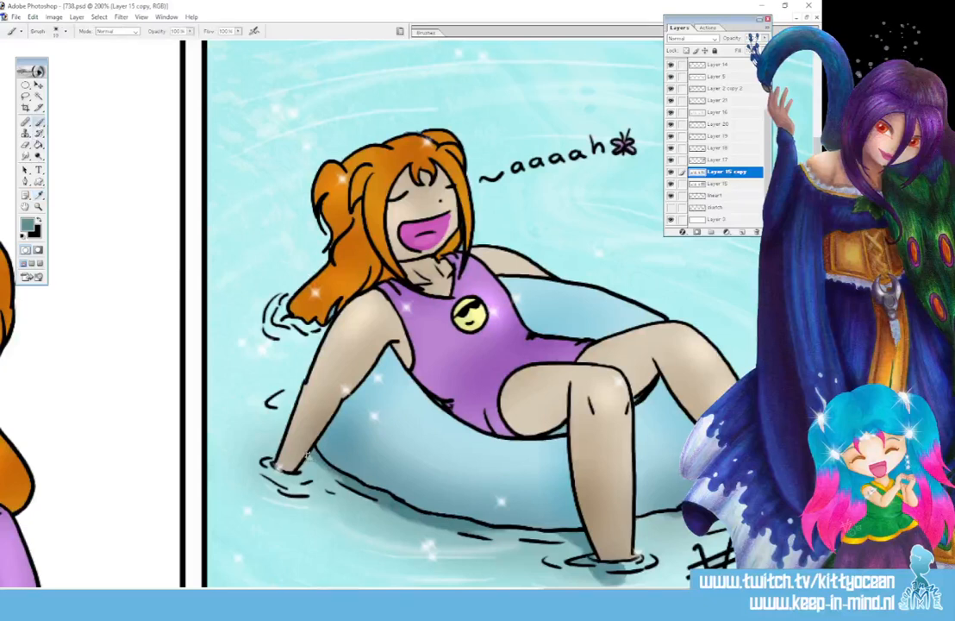
click(444, 32)
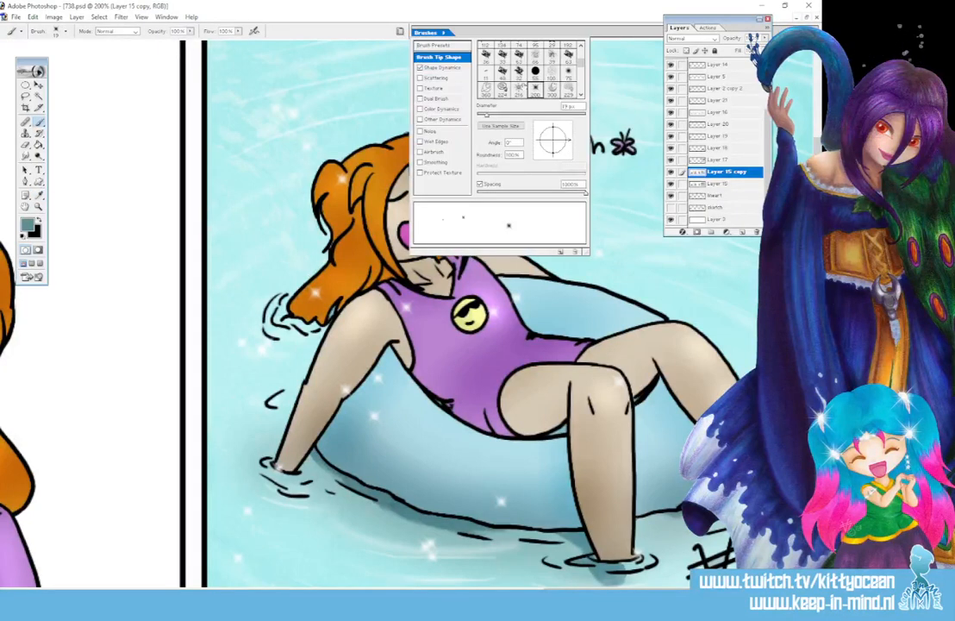
click(436, 45)
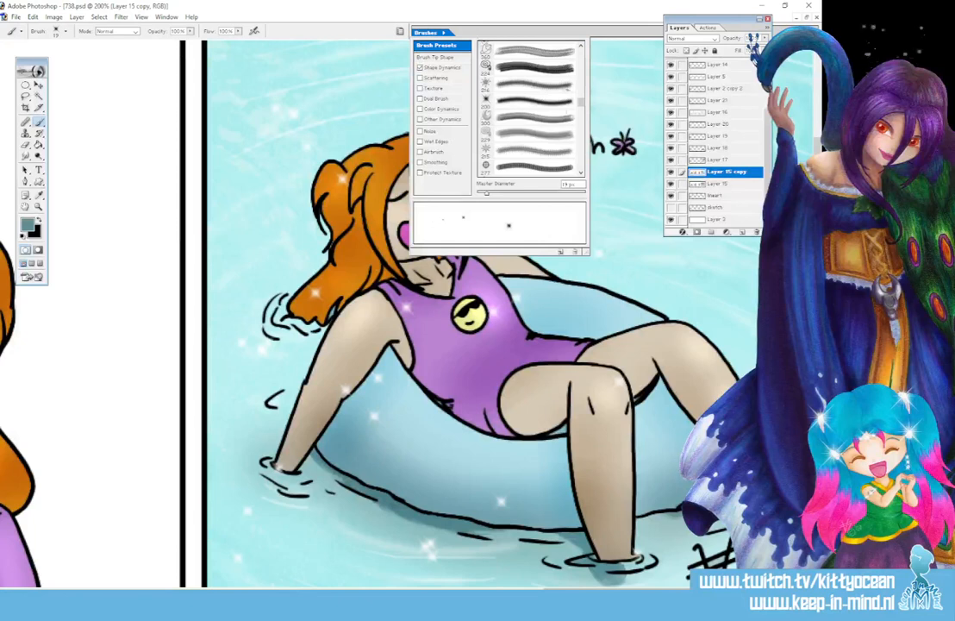
scroll(527, 104, up, 5)
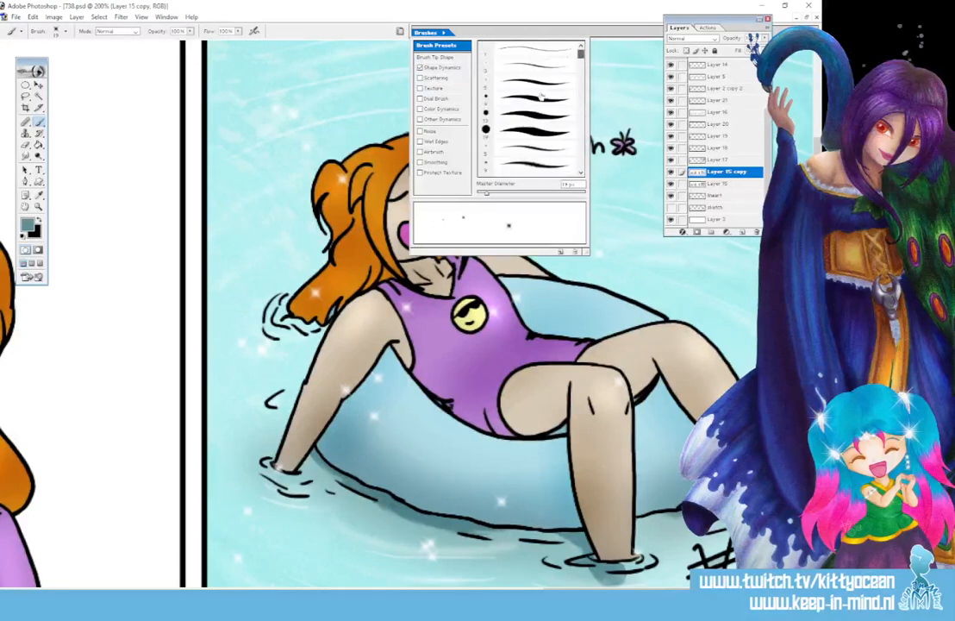
click(528, 162)
- Paint the submerged hand and foot in dark teal below the waterline on Layer 15 copy in the fourth panel
click(304, 462)
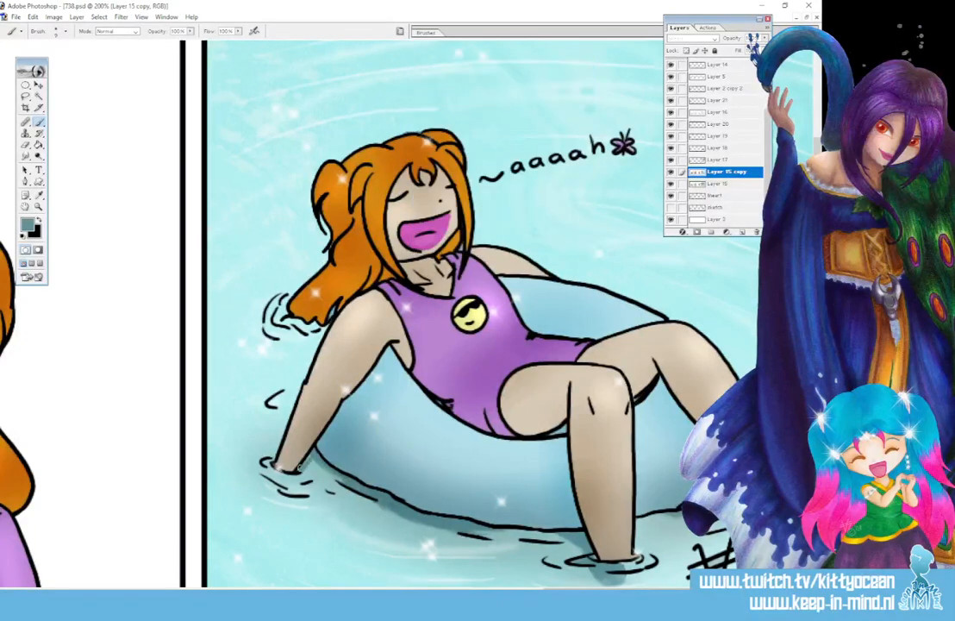
mouse_move(275, 471)
mouse_down()
mouse_move(259, 482)
mouse_move(266, 495)
mouse_move(264, 485)
mouse_move(287, 490)
mouse_move(295, 478)
mouse_up()
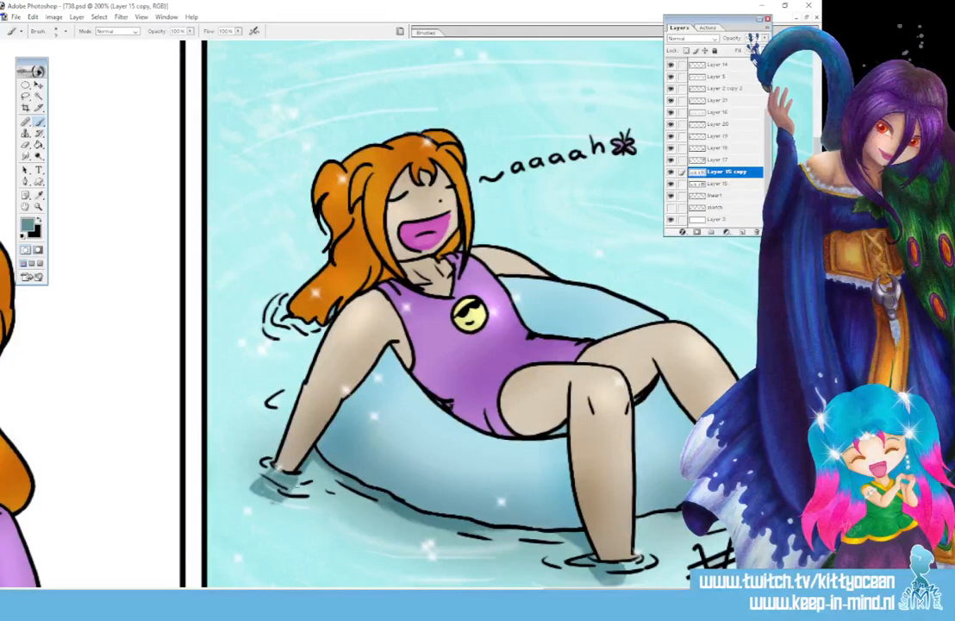
scroll(593, 541, down, 3)
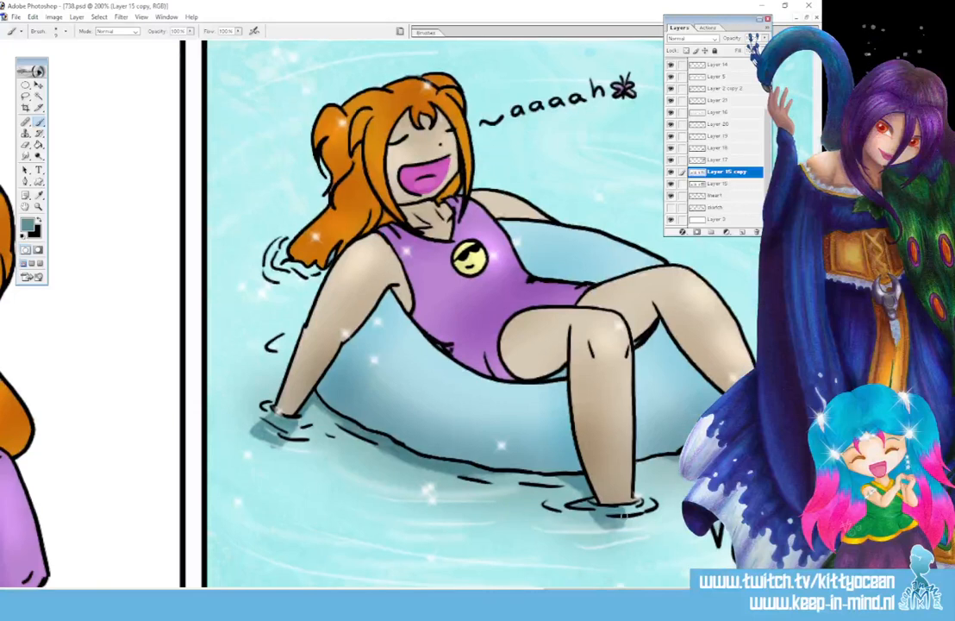
drag(624, 515, 643, 537)
mouse_move(612, 532)
mouse_down()
mouse_move(620, 554)
mouse_move(618, 530)
mouse_move(633, 548)
mouse_move(645, 545)
mouse_up()
drag(541, 485, 562, 486)
- Soften the edges of the submerged hand and foot with the Smudge tool at 20 px and 64% strength
scroll(562, 485, right, 3)
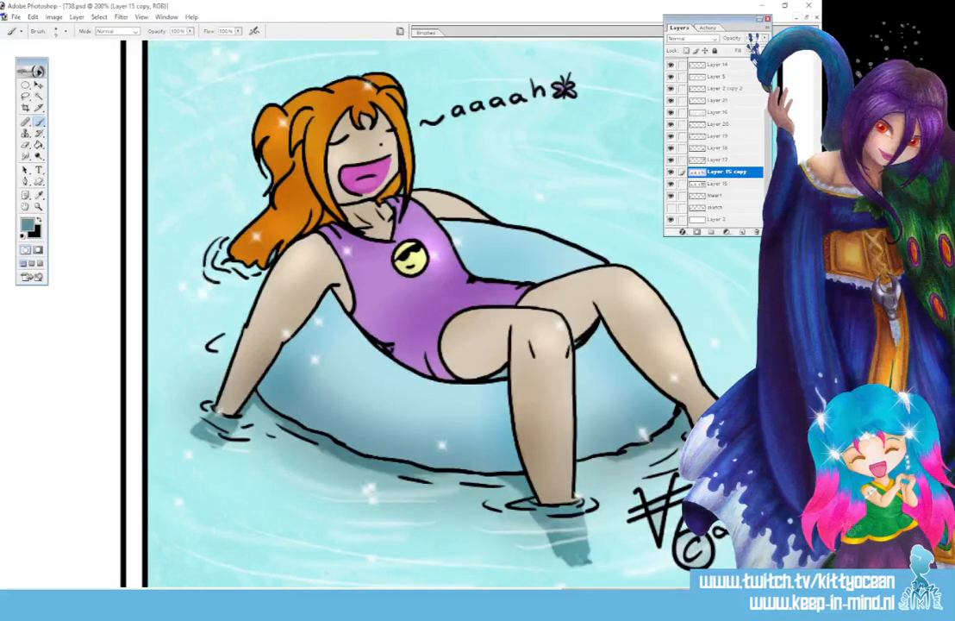
key(r)
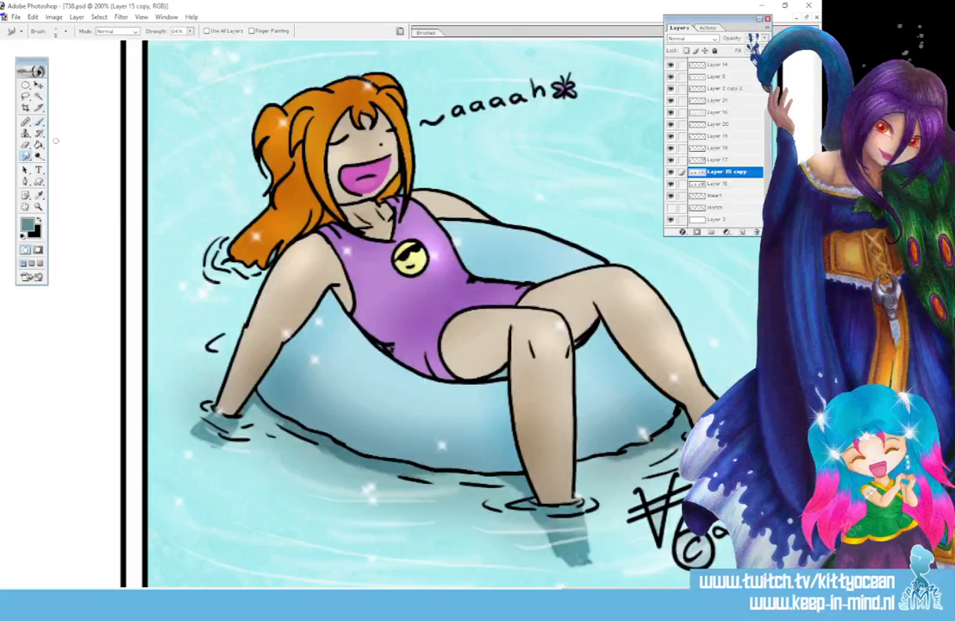
click(426, 33)
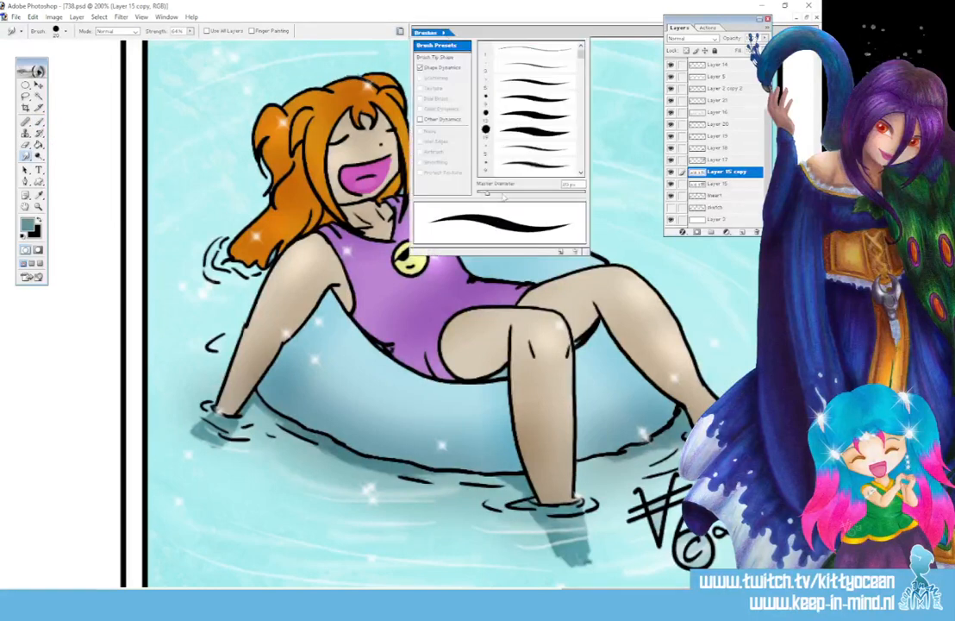
click(426, 33)
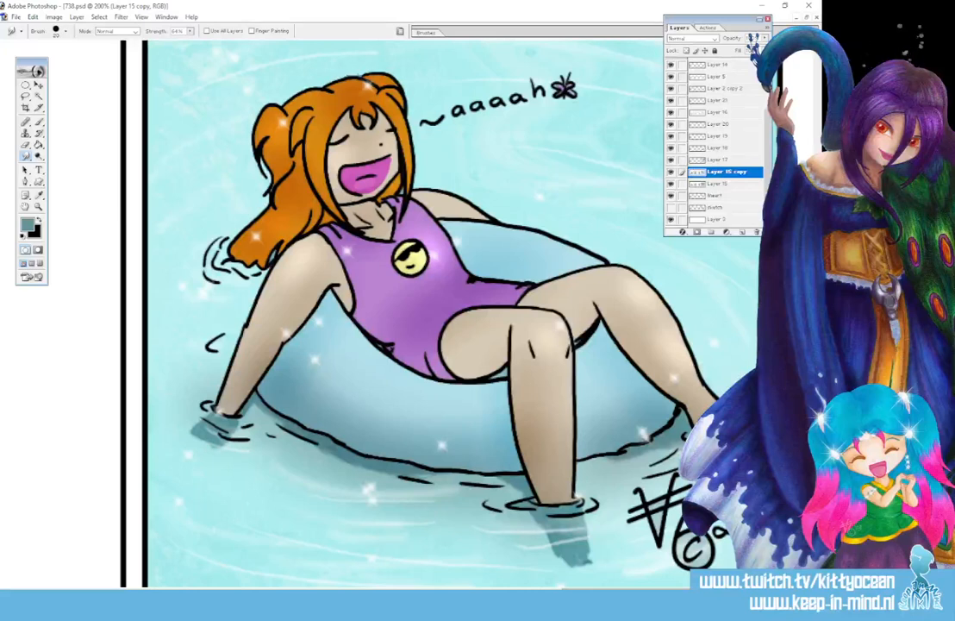
drag(559, 560, 591, 566)
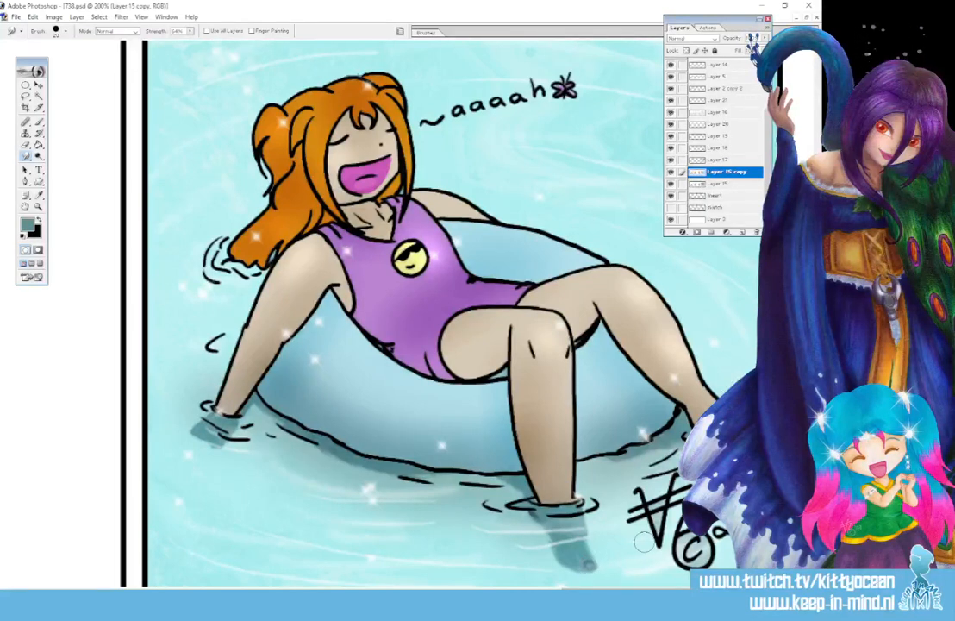
drag(206, 445, 184, 443)
drag(596, 558, 591, 565)
mouse_move(515, 491)
mouse_down()
mouse_move(512, 480)
mouse_move(513, 489)
mouse_up()
drag(591, 565, 605, 563)
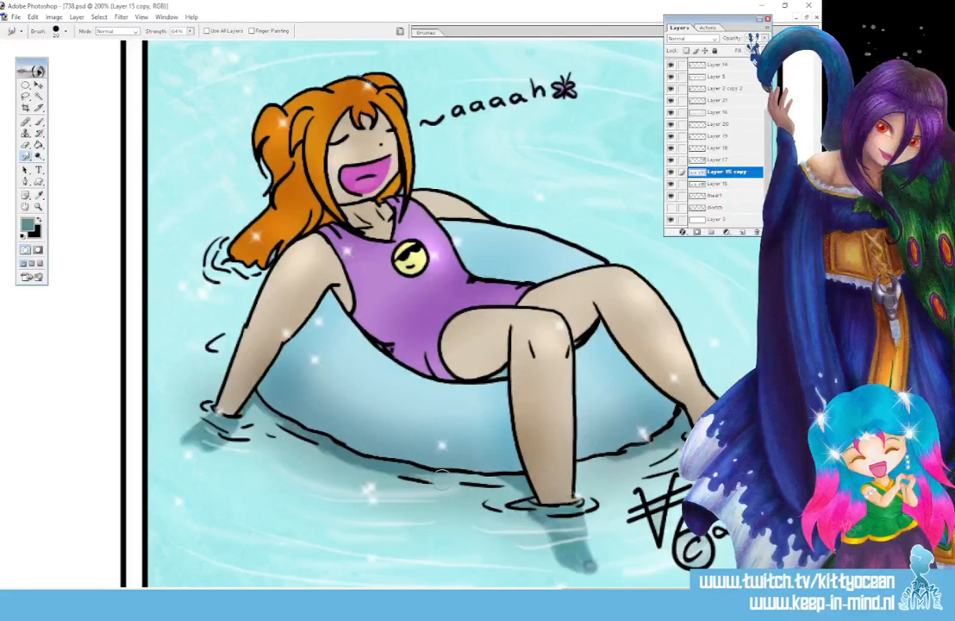
- Paint a dark teal touch in the water beneath the girl's hair tip in the fourth panel
key(b)
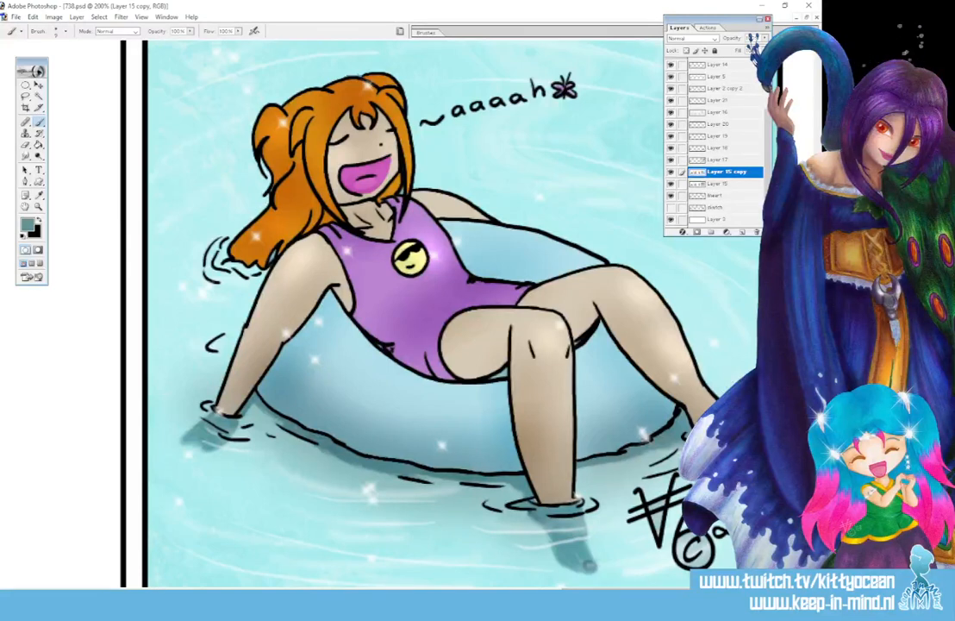
drag(233, 264, 263, 271)
key(ctrl+minus)
key(ctrl+minus)
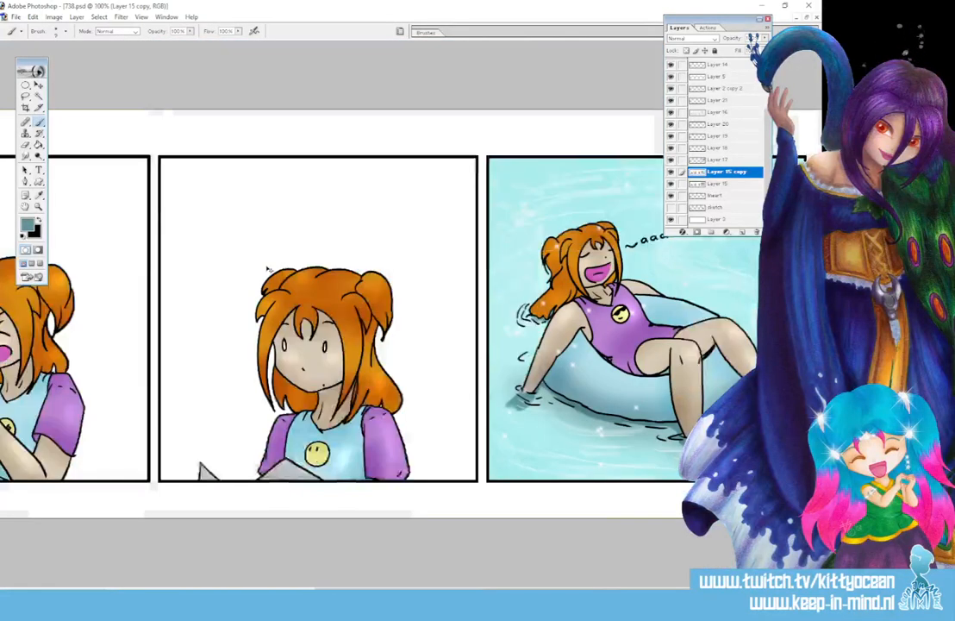
- Smudge away the leftover spot at the tip of the submerged foot on Layer 17 in the fourth panel
key(ctrl+plus)
key(ctrl+plus)
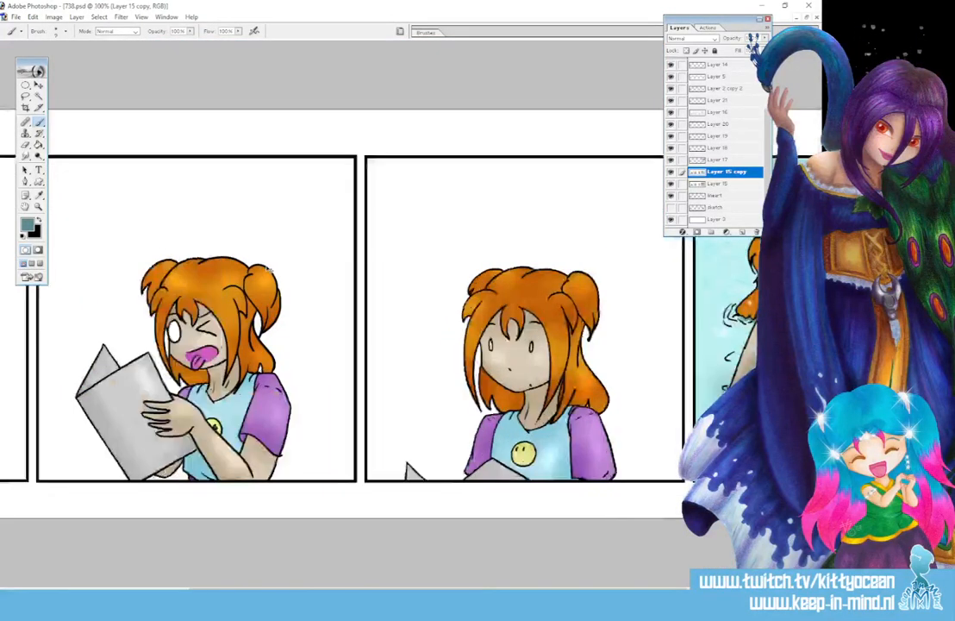
drag(405, 594, 653, 594)
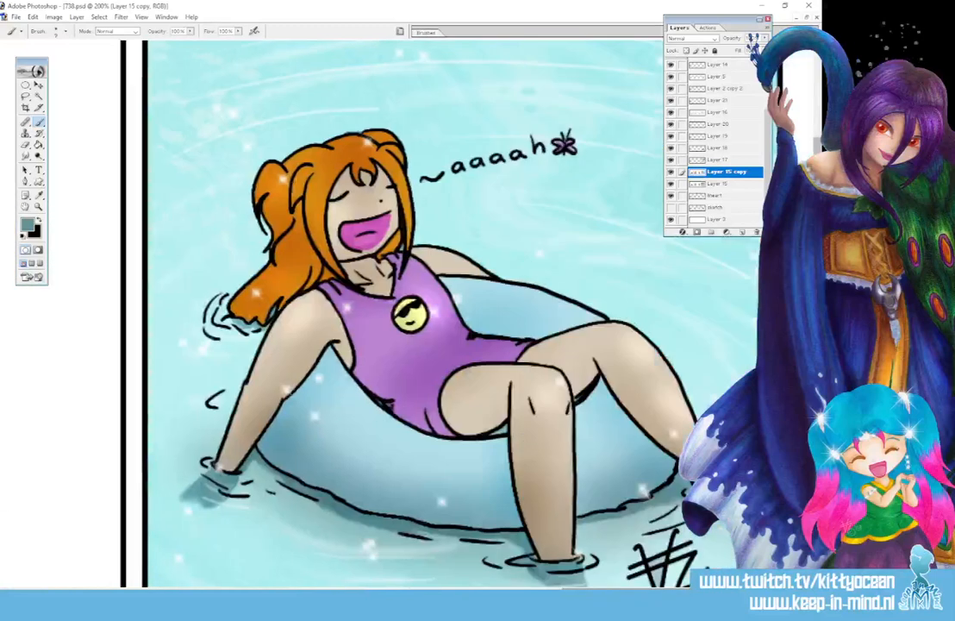
scroll(392, 315, down, 3)
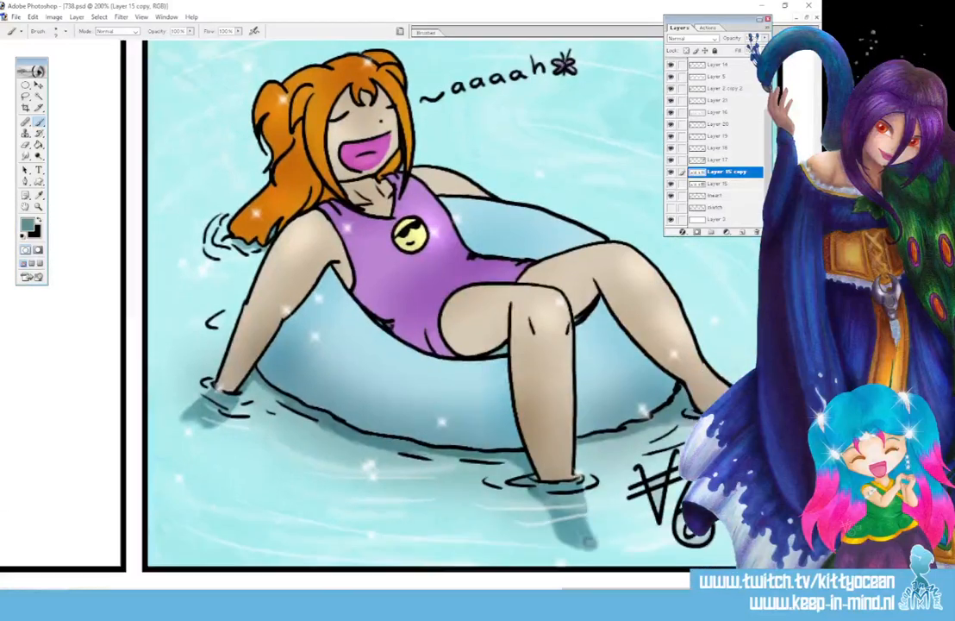
click(724, 160)
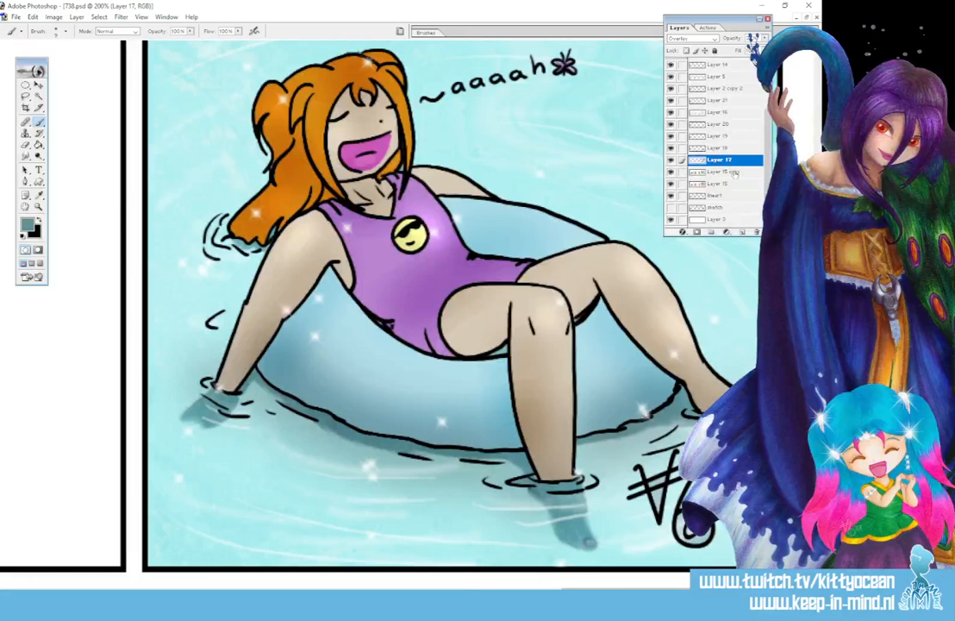
click(27, 156)
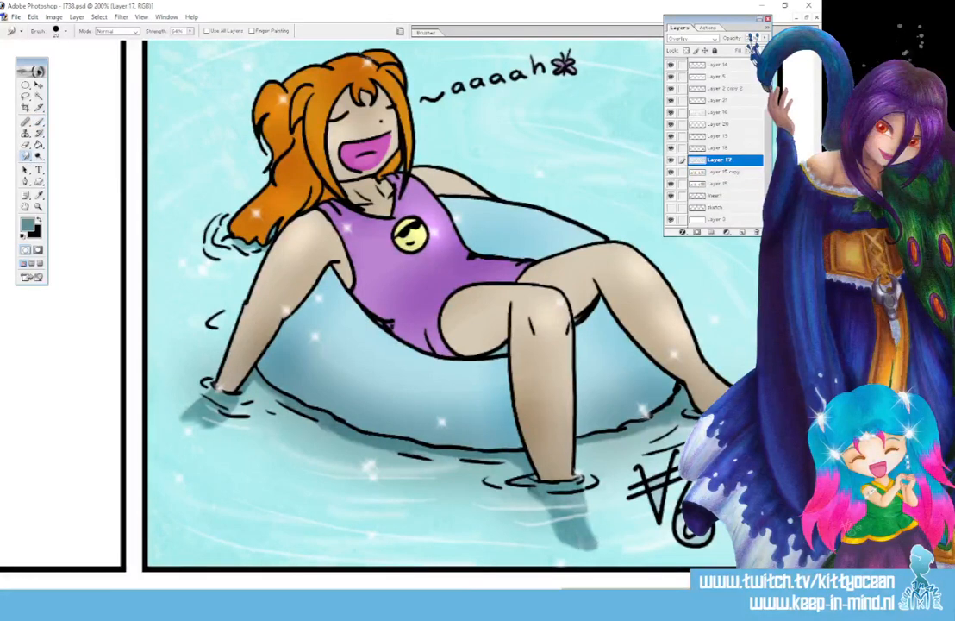
- Make the strip's hidden title, dialogue and copyright text layers visible
key(ctrl+minus)
key(ctrl+minus)
key(ctrl+minus)
key(ctrl+minus)
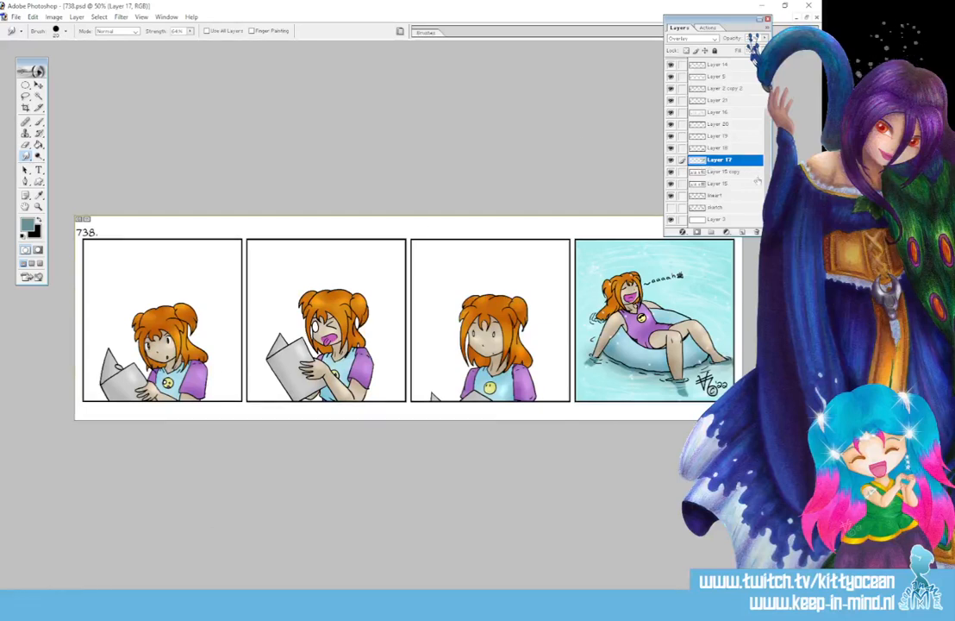
scroll(689, 112, up, 3)
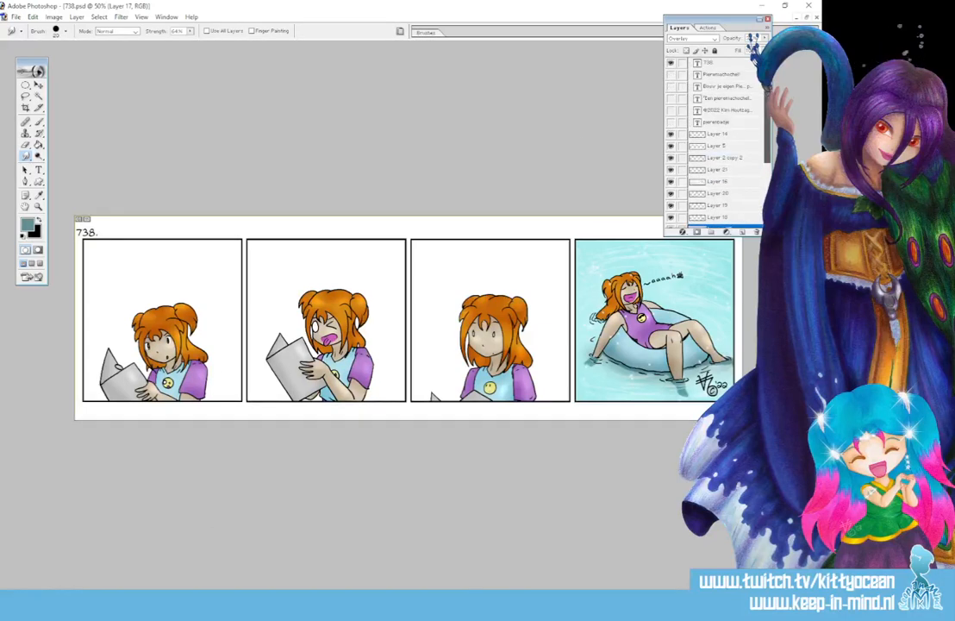
drag(671, 75, 661, 193)
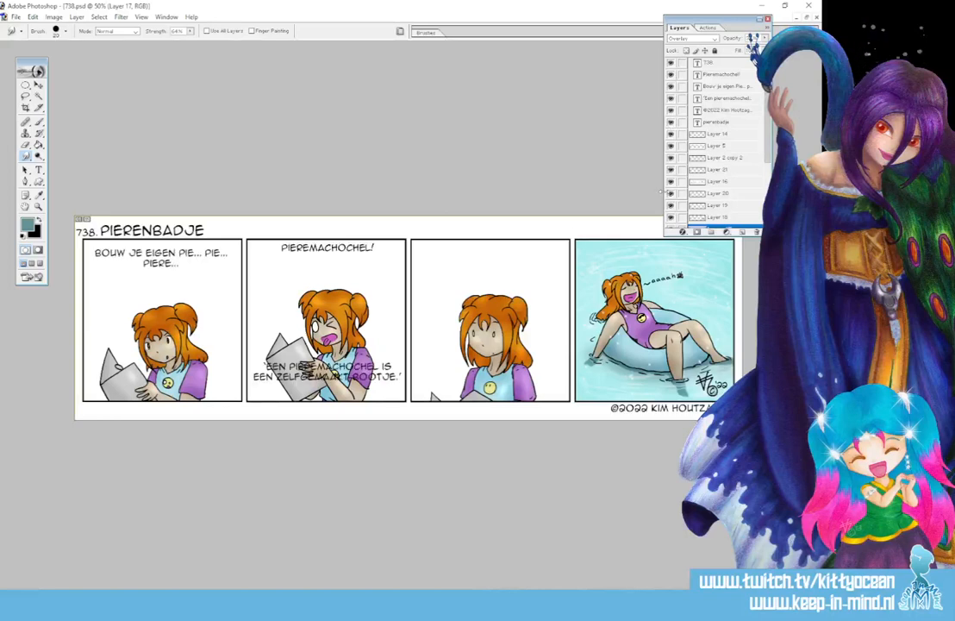
- Add a new layer above Layer 16 and name it ball
scroll(727, 175, down, 1)
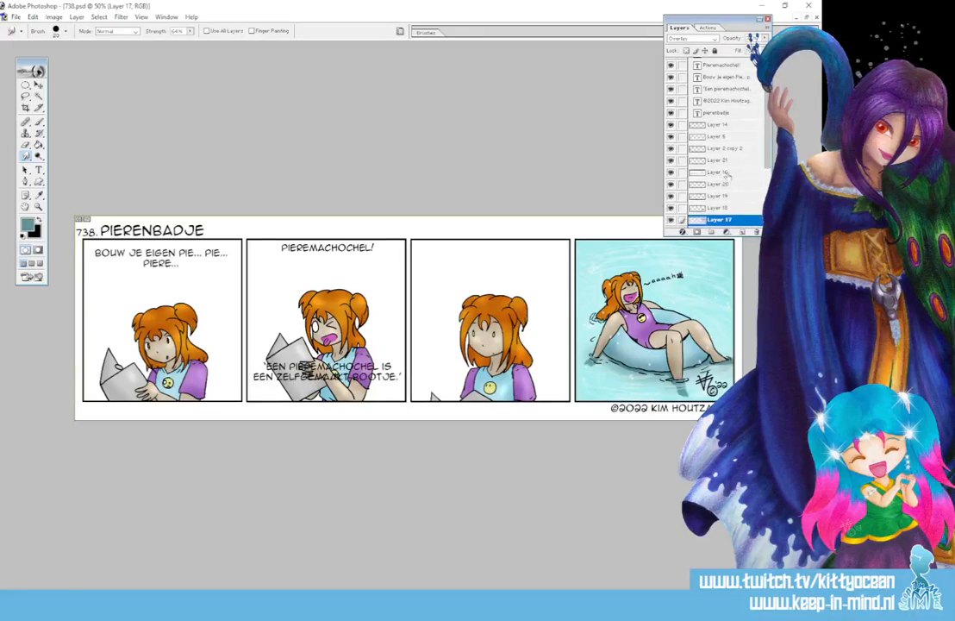
click(727, 174)
click(742, 232)
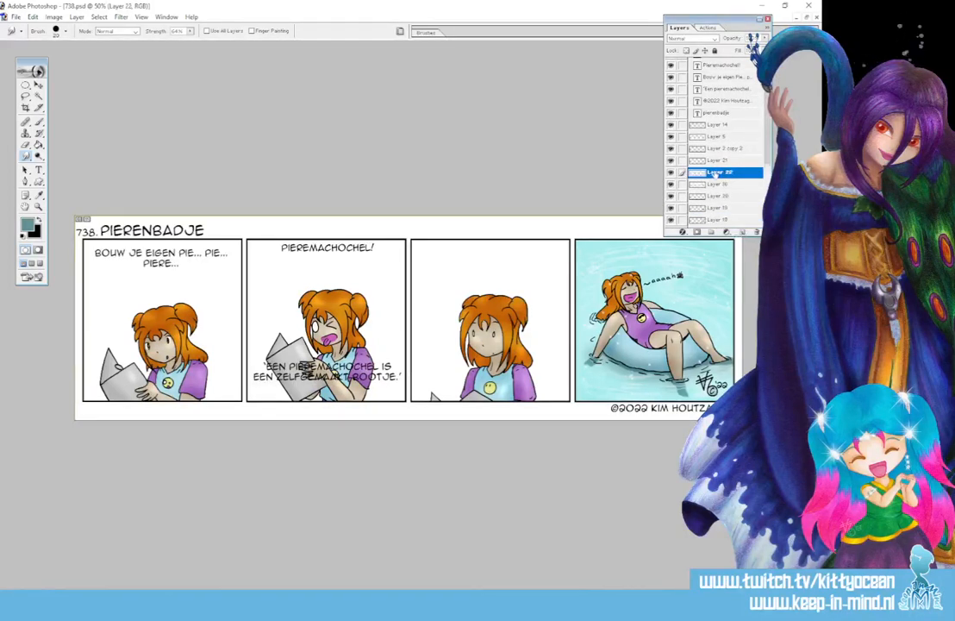
double_click(718, 173)
text(bg)
key(Return)
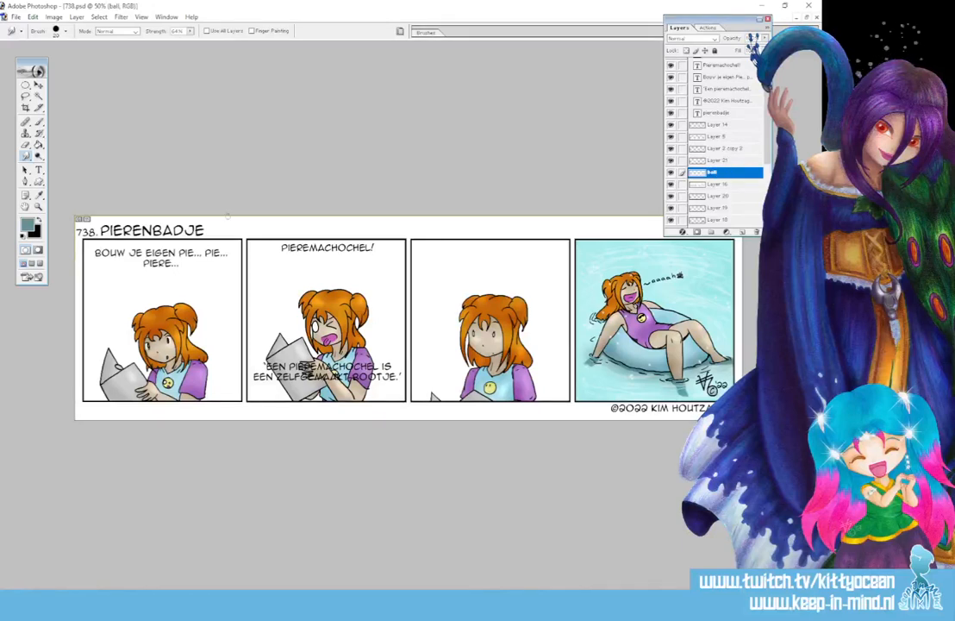
- Select three elliptical speech balloon shapes, one in the first panel and two in the second, adding pointed tails toward the girl
click(26, 84)
drag(87, 243, 237, 293)
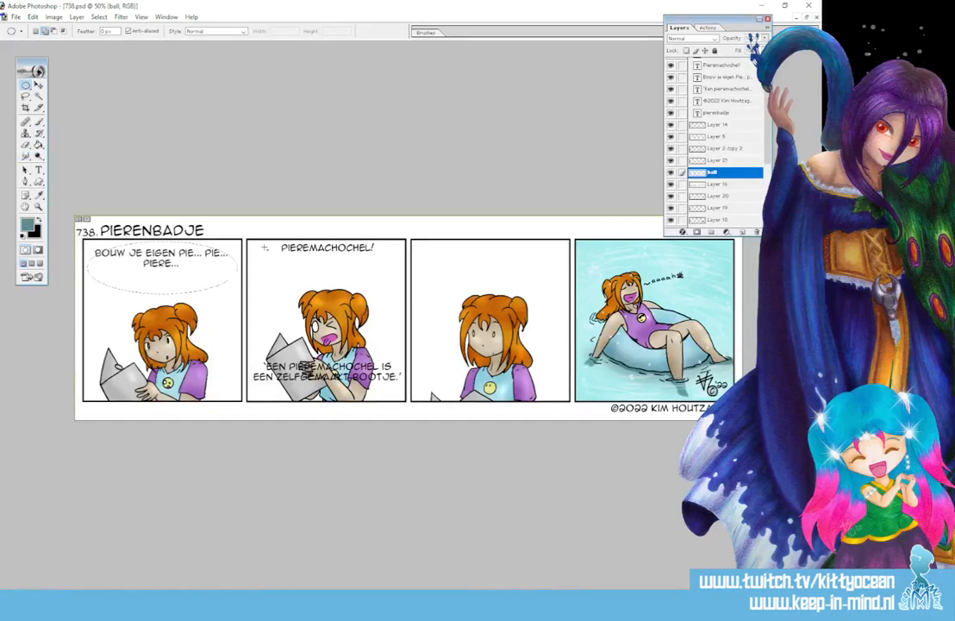
drag(264, 242, 390, 278)
drag(248, 359, 406, 403)
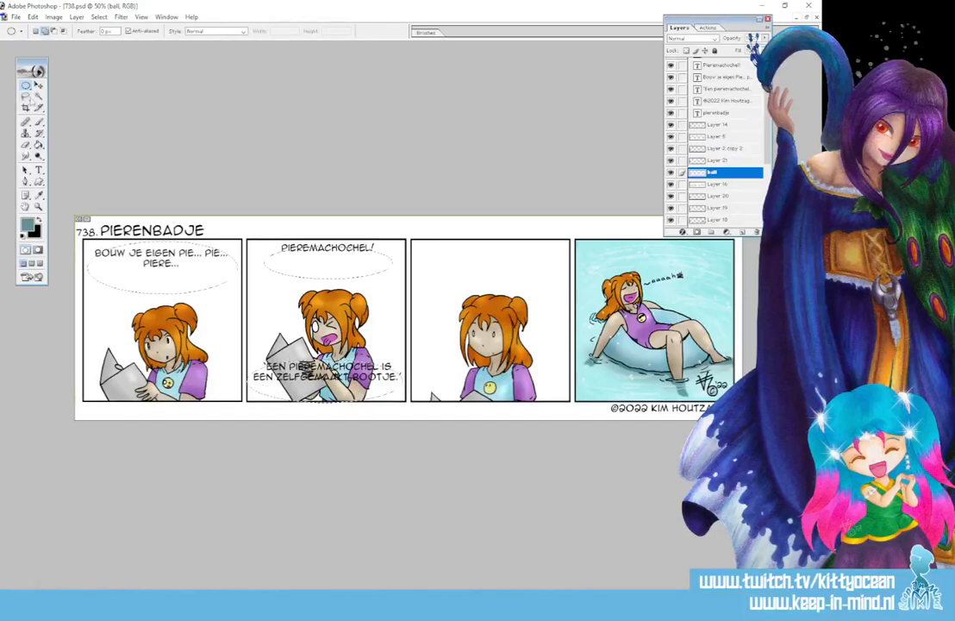
click(27, 97)
click(73, 104)
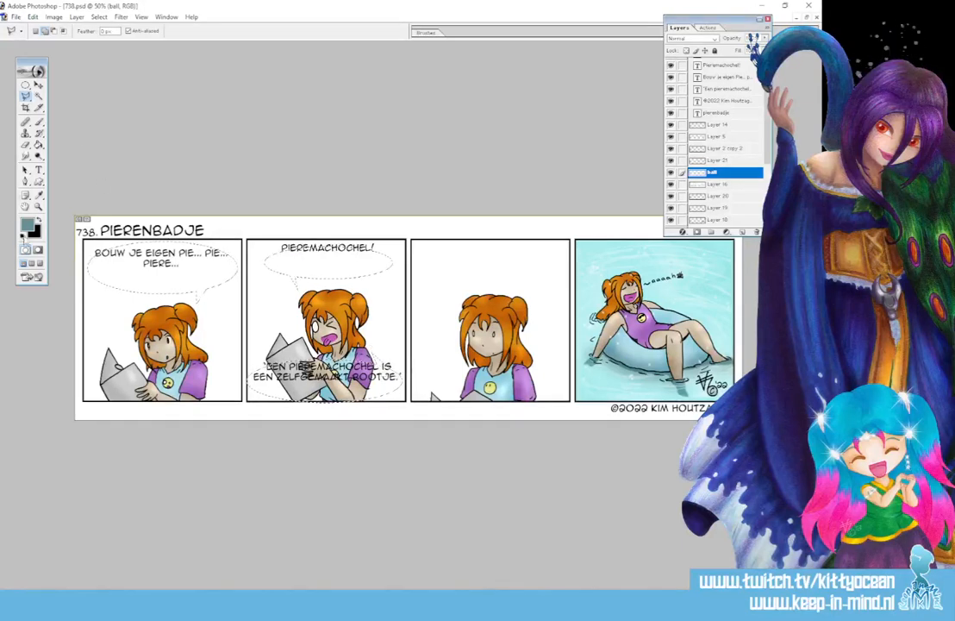
- Fill the selected speech balloons with white on the ball layer and clear the selection
key(d)
click(40, 221)
click(39, 146)
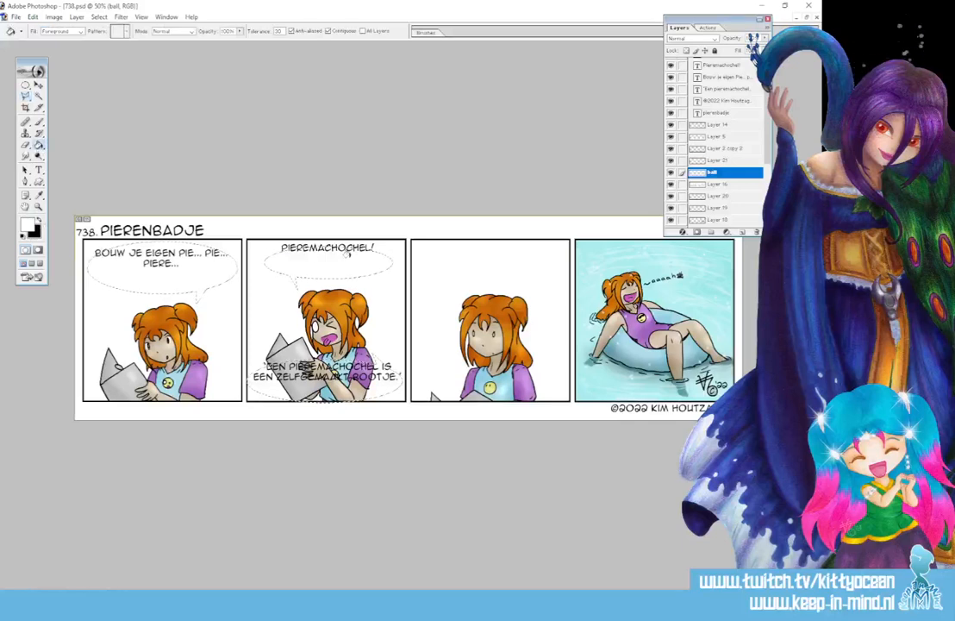
click(330, 262)
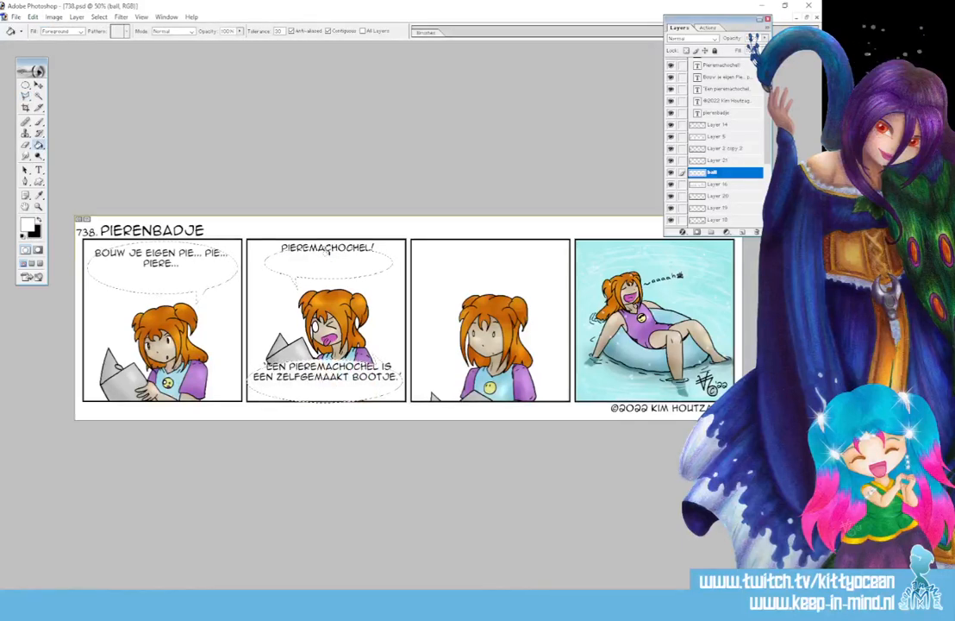
key(ctrl+d)
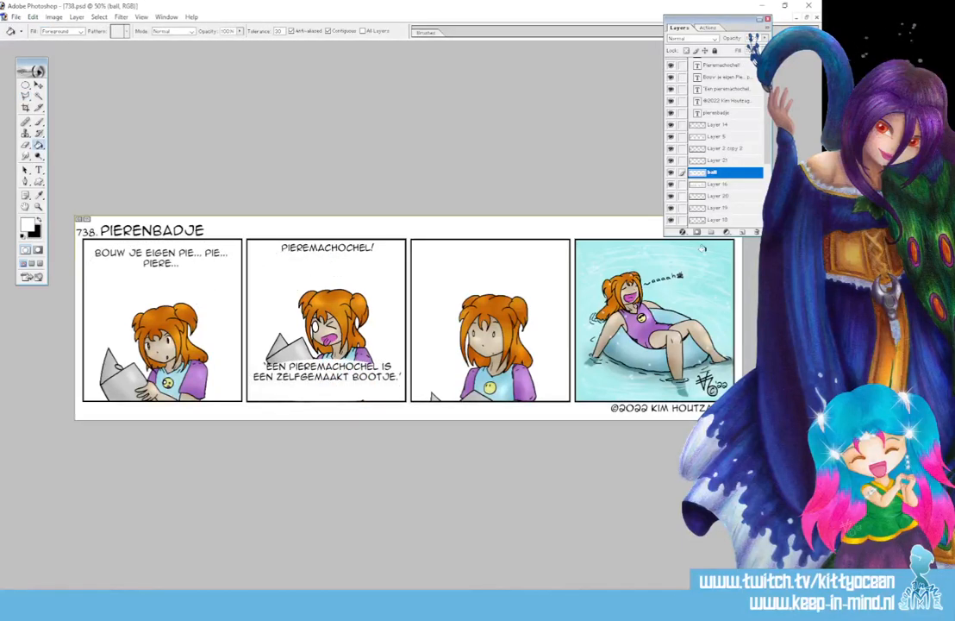
- Give the ball layer a 4 px black Stroke effect positioned outside the speech balloons
double_click(745, 175)
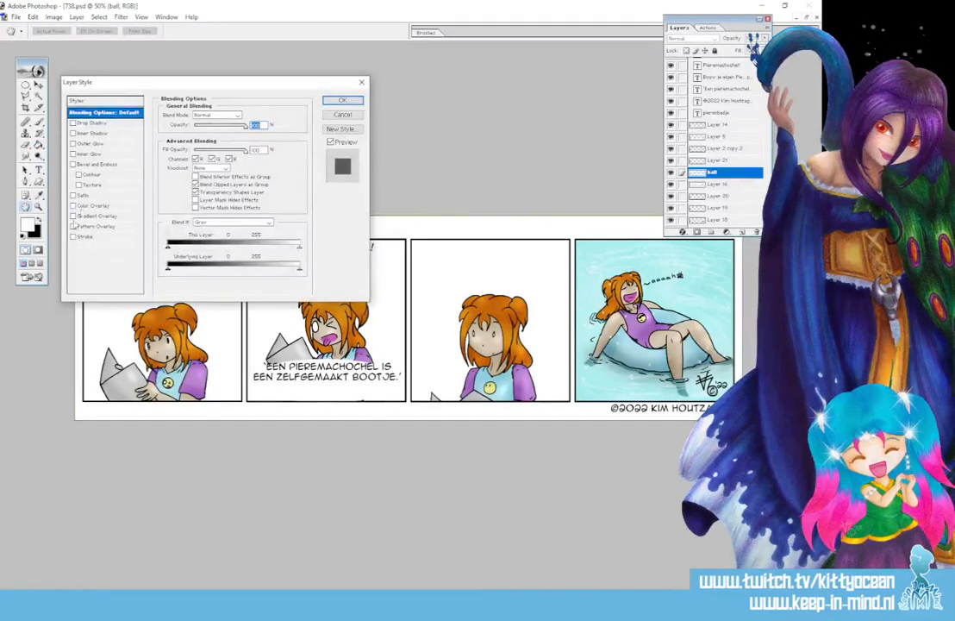
click(85, 236)
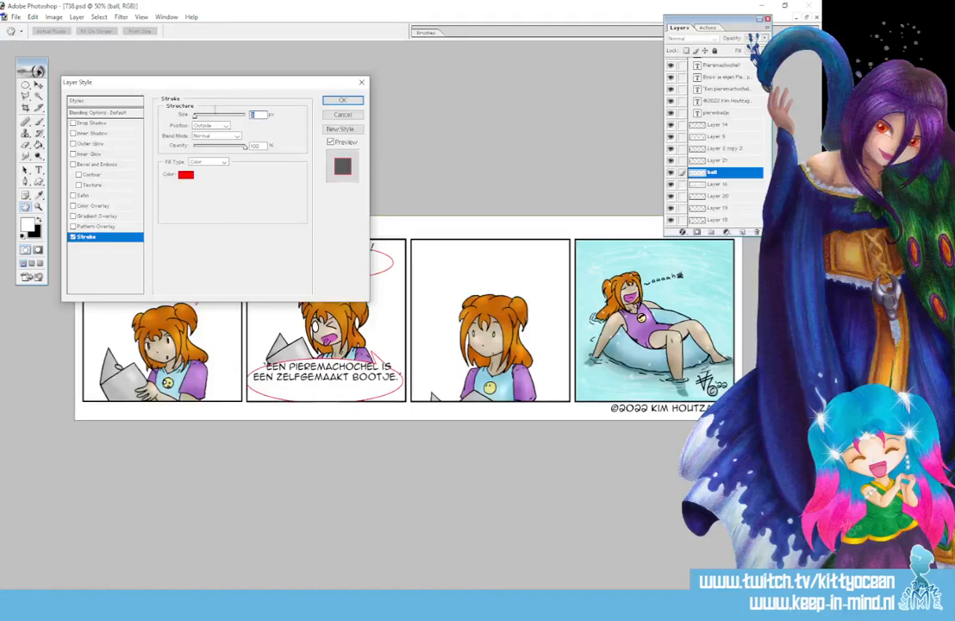
text(6)
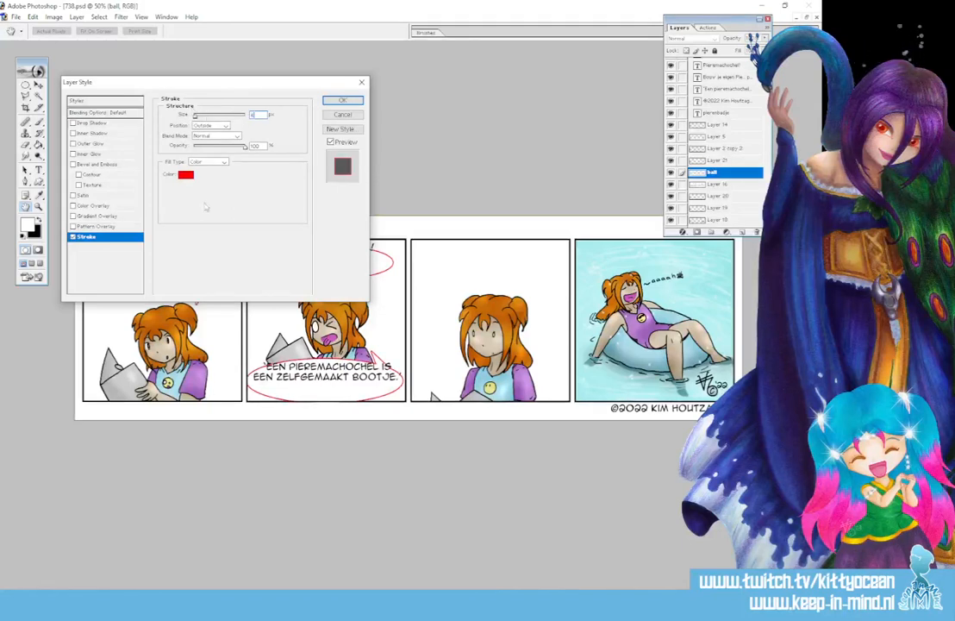
click(187, 176)
drag(483, 216, 438, 273)
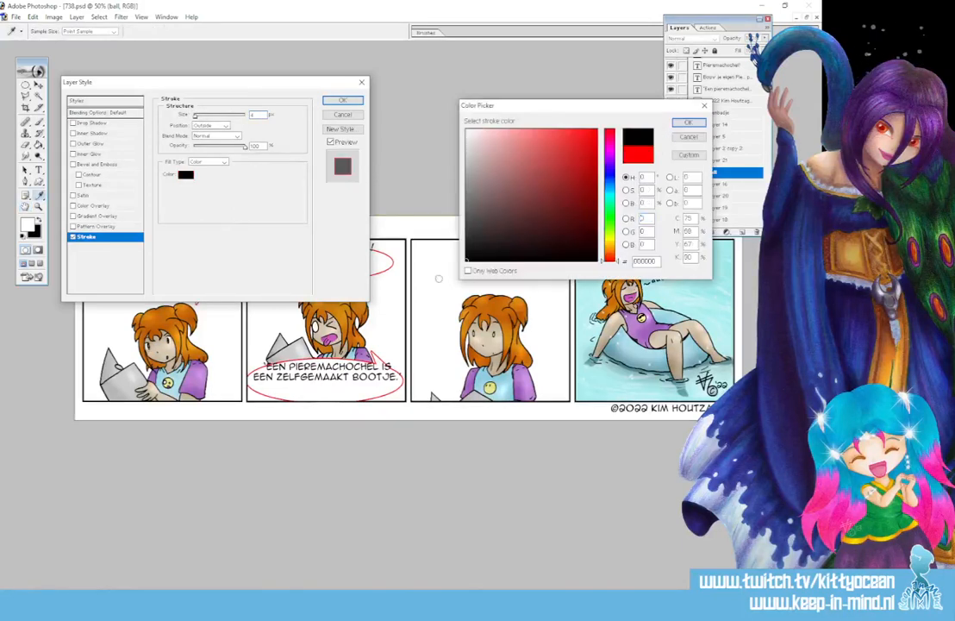
click(688, 122)
click(343, 100)
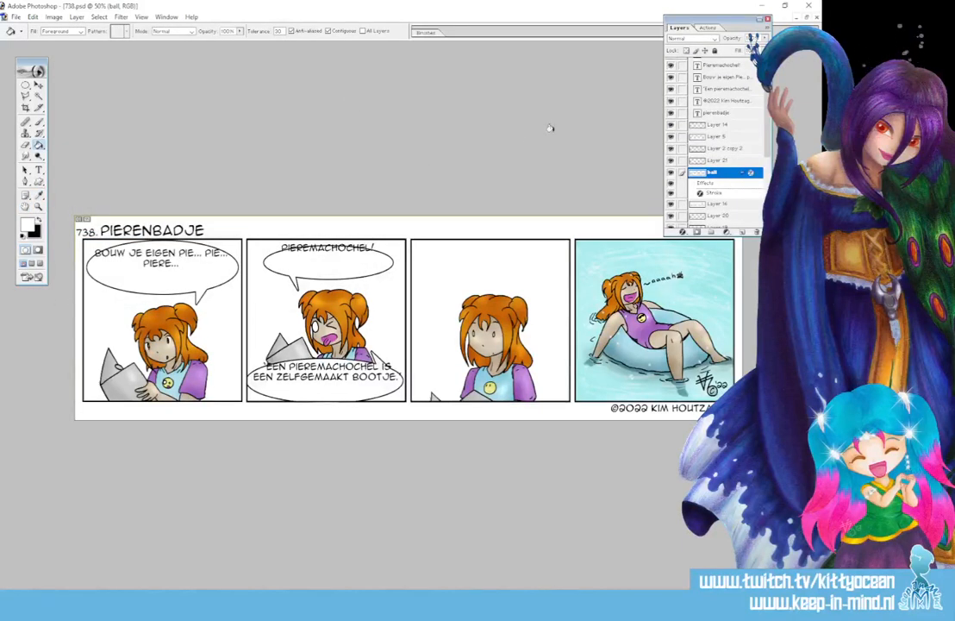
- Narrow the first panel's "Bouw je eigen pie..." text box so the second line reads "Pie... pie... piere..."
click(724, 76)
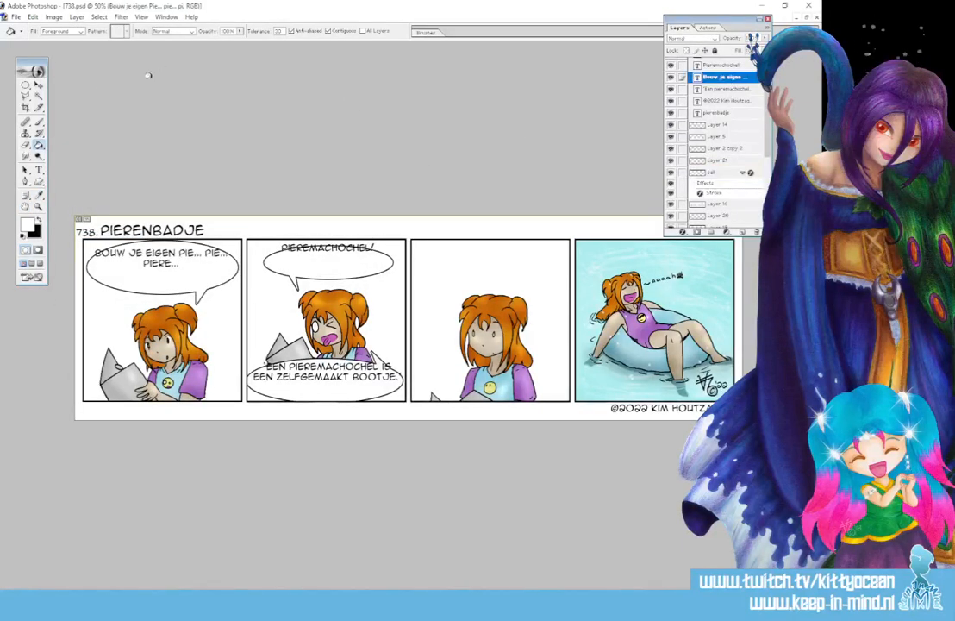
click(38, 85)
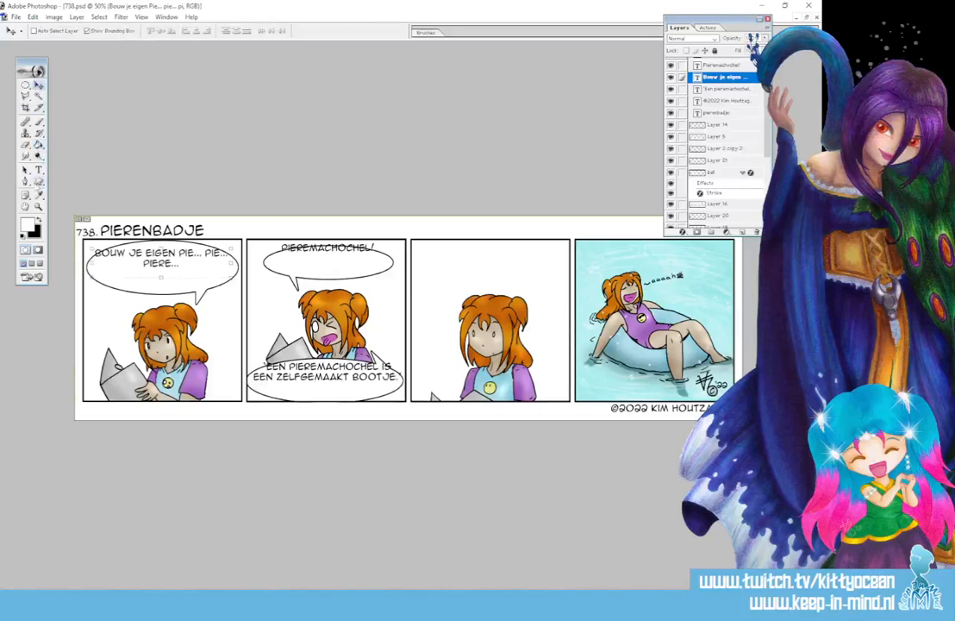
click(38, 170)
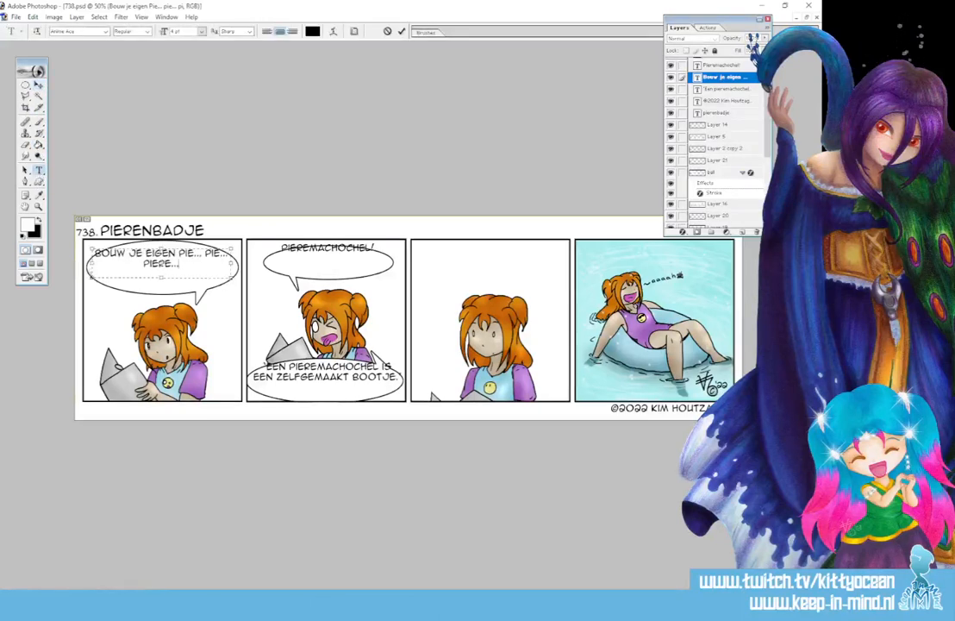
drag(91, 278, 119, 287)
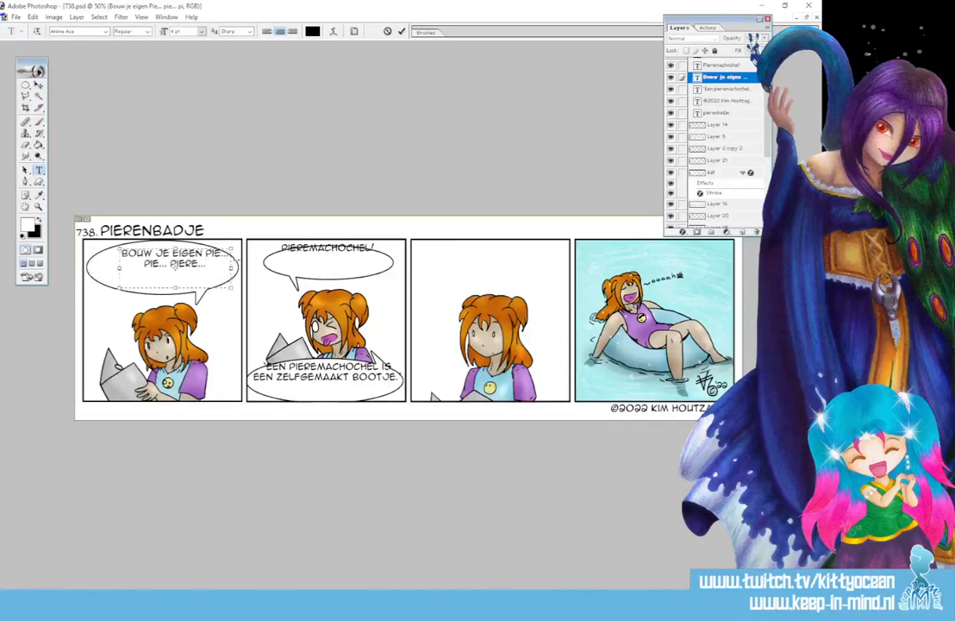
drag(230, 288, 212, 288)
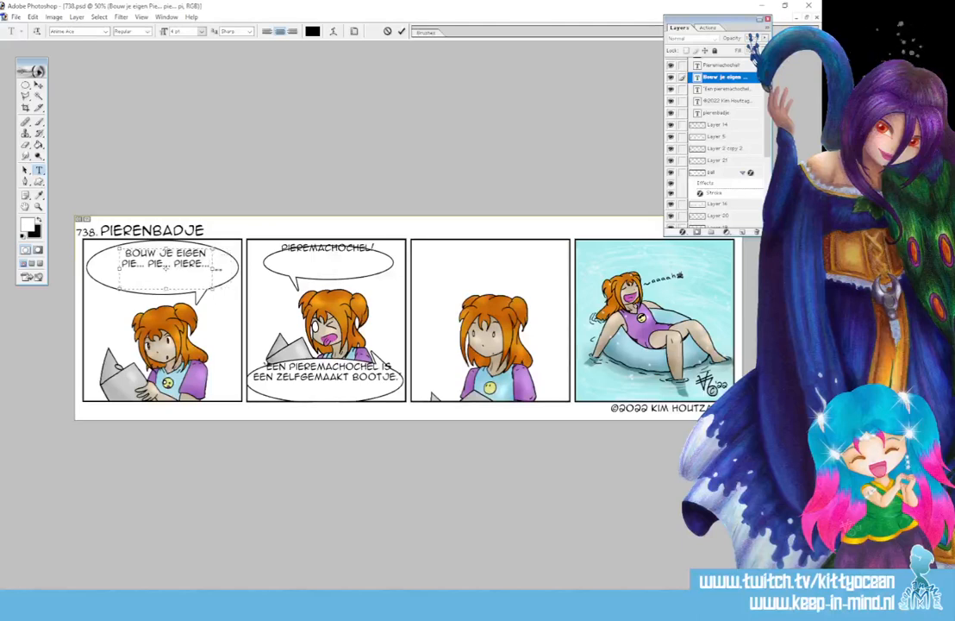
click(402, 31)
- Move the first panel's dialogue text down to the centre of its speech balloon
click(38, 85)
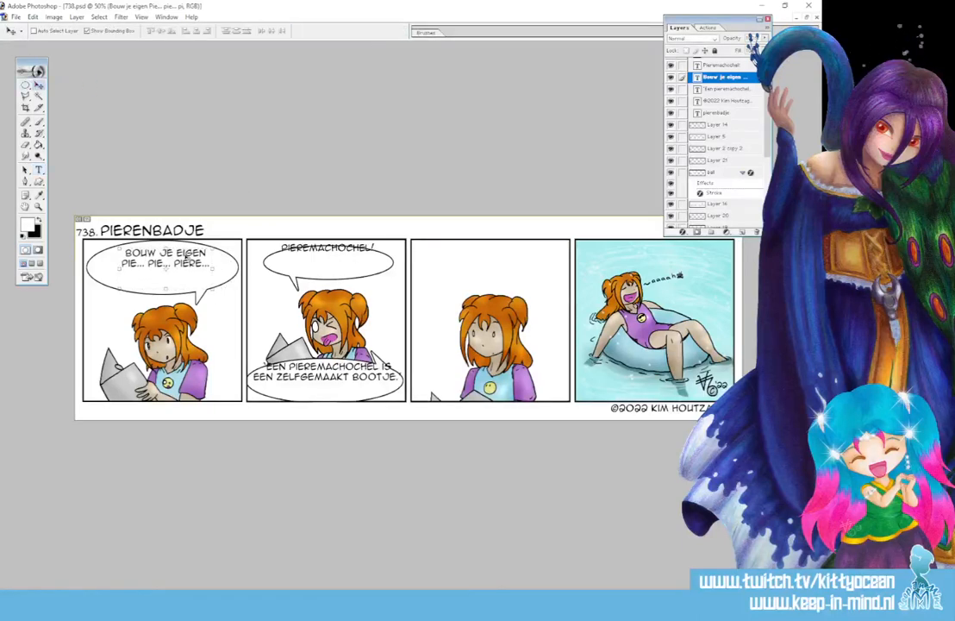
drag(161, 222, 157, 230)
drag(180, 270, 182, 267)
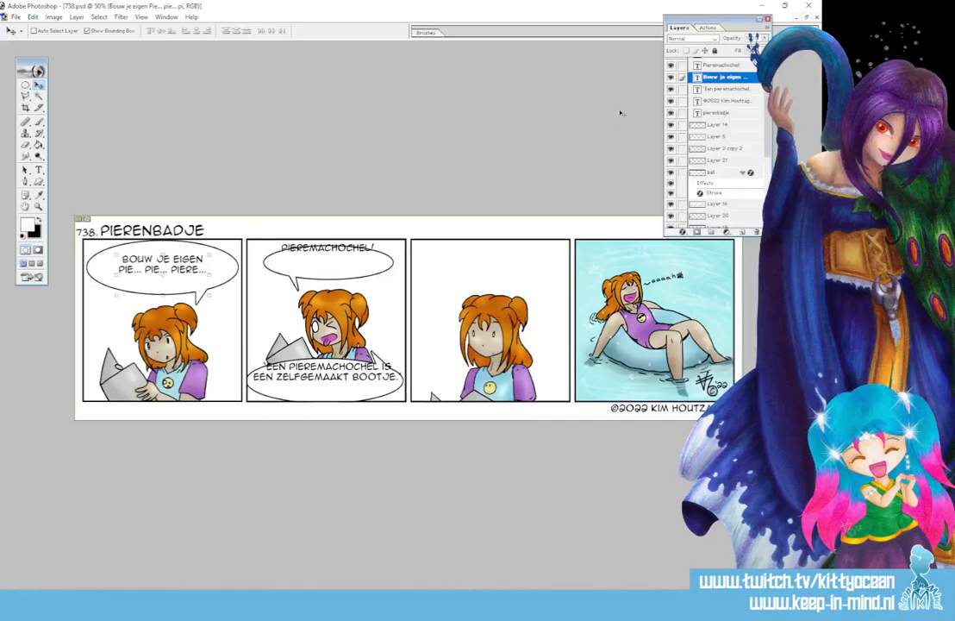
- Move the "Een pieremachochel is een zelfgemaakt bootje" text down inside the second panel's lower speech balloon
click(727, 89)
drag(300, 224, 303, 235)
drag(345, 270, 345, 267)
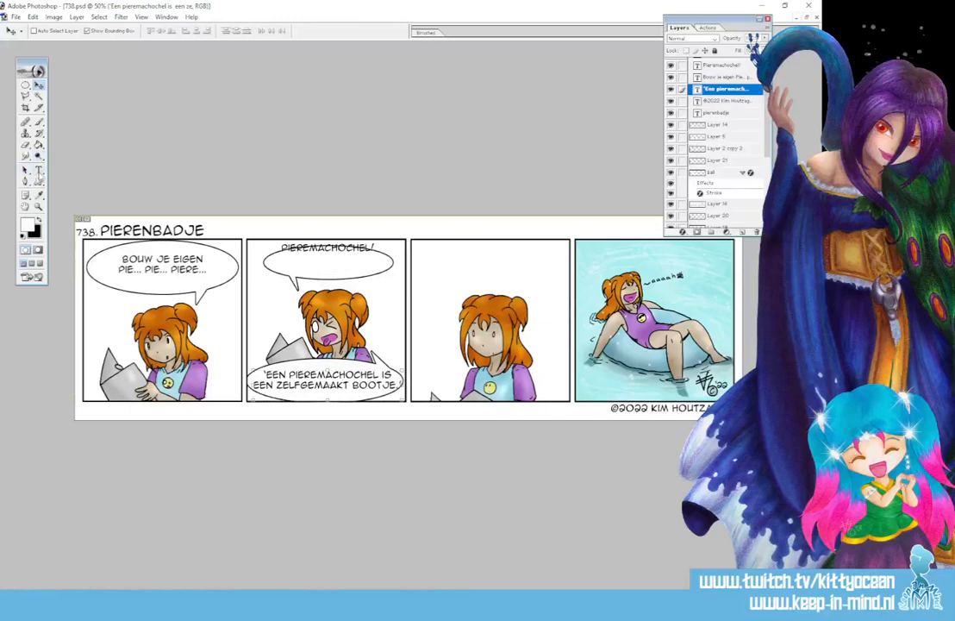
- Narrow the lower balloon's text box so the dialogue wraps onto three lines, and centre the text within the balloon
click(38, 170)
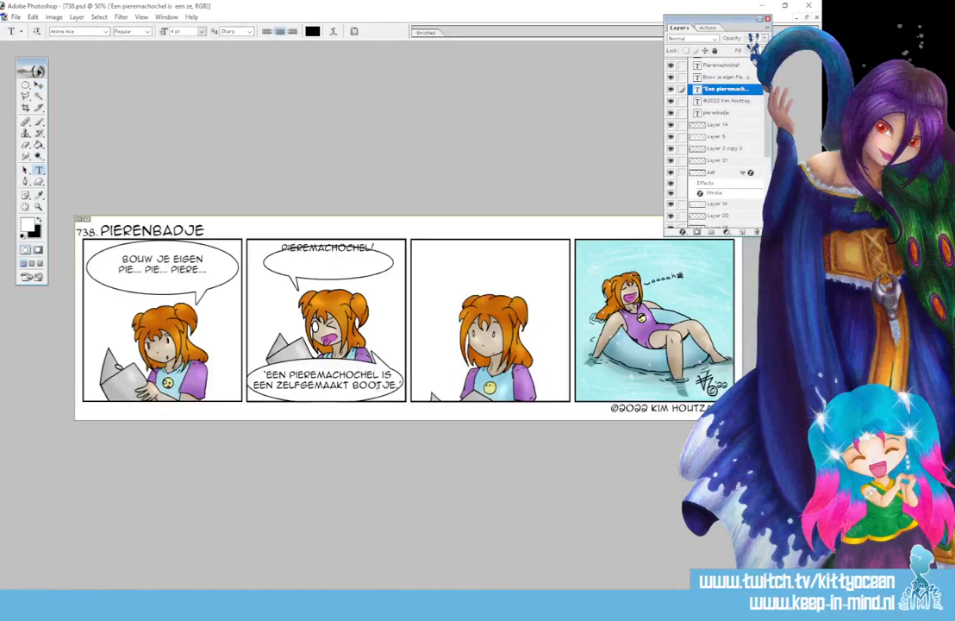
click(377, 387)
drag(404, 400, 387, 402)
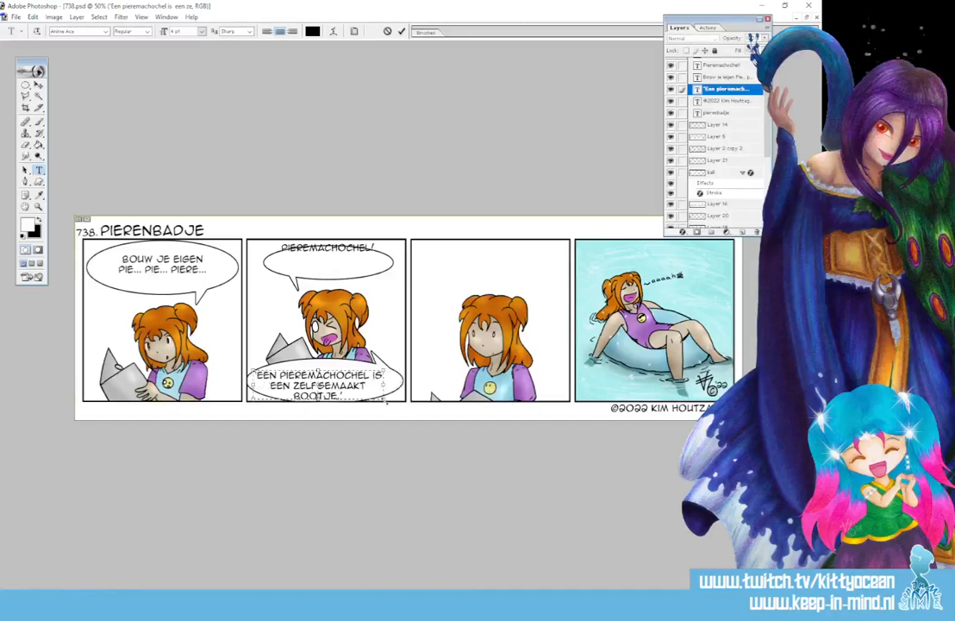
click(402, 31)
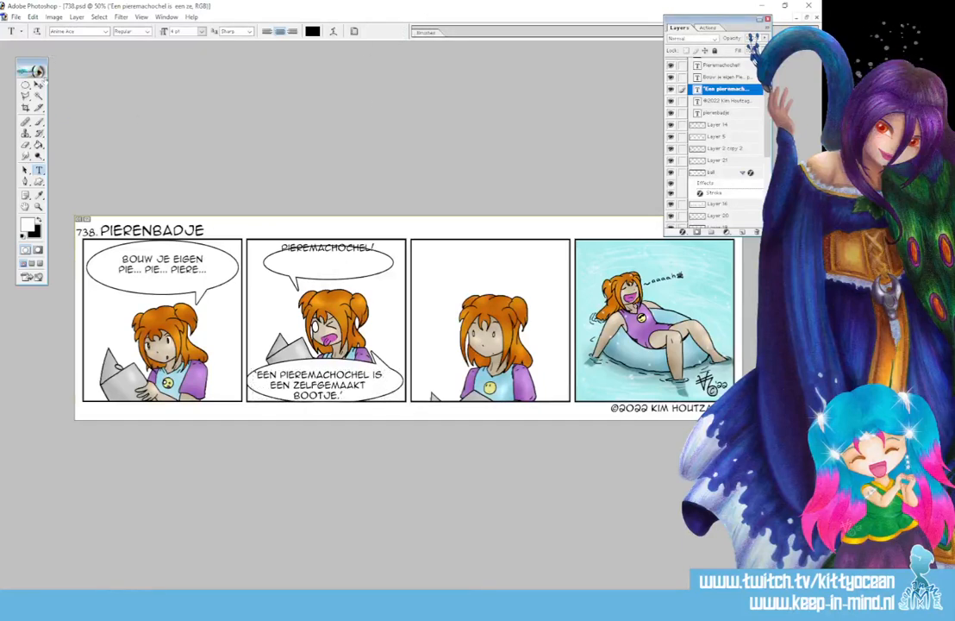
click(40, 85)
drag(332, 385, 337, 384)
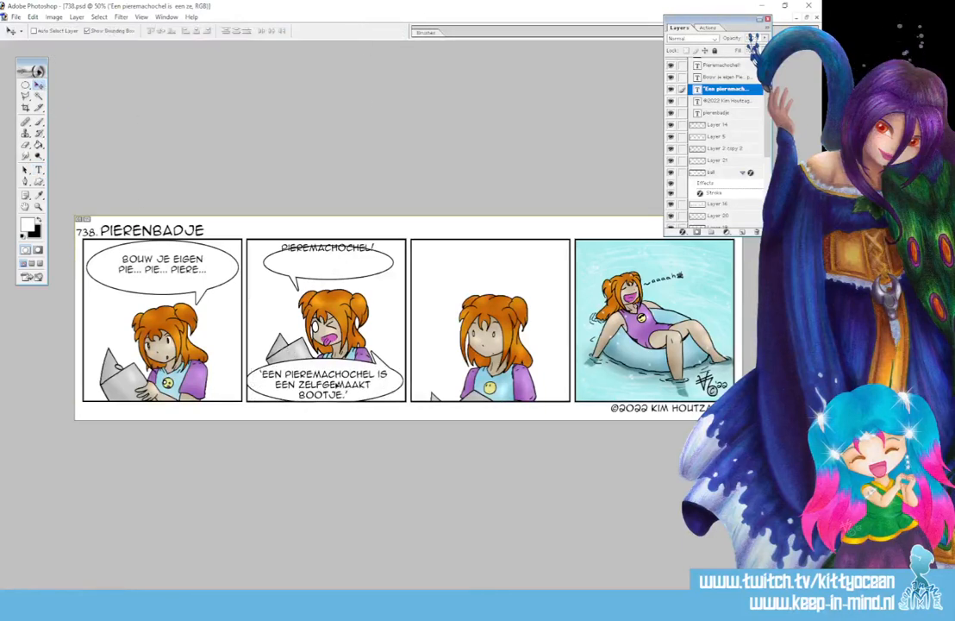
key(t)
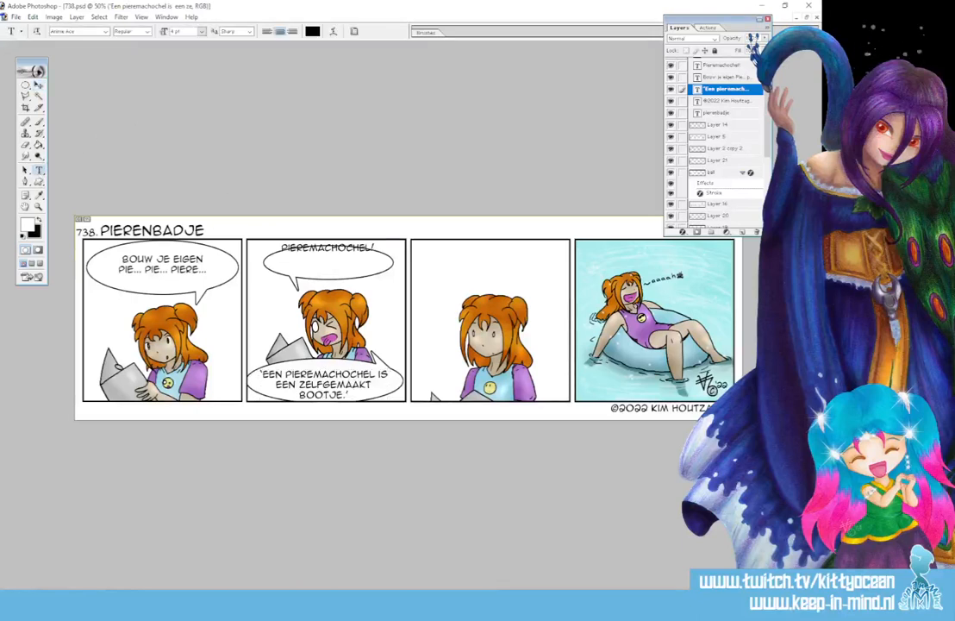
- Break the line before "is" in the second panel's lower dialogue so the first line reads "Een pieremachochel"
click(385, 374)
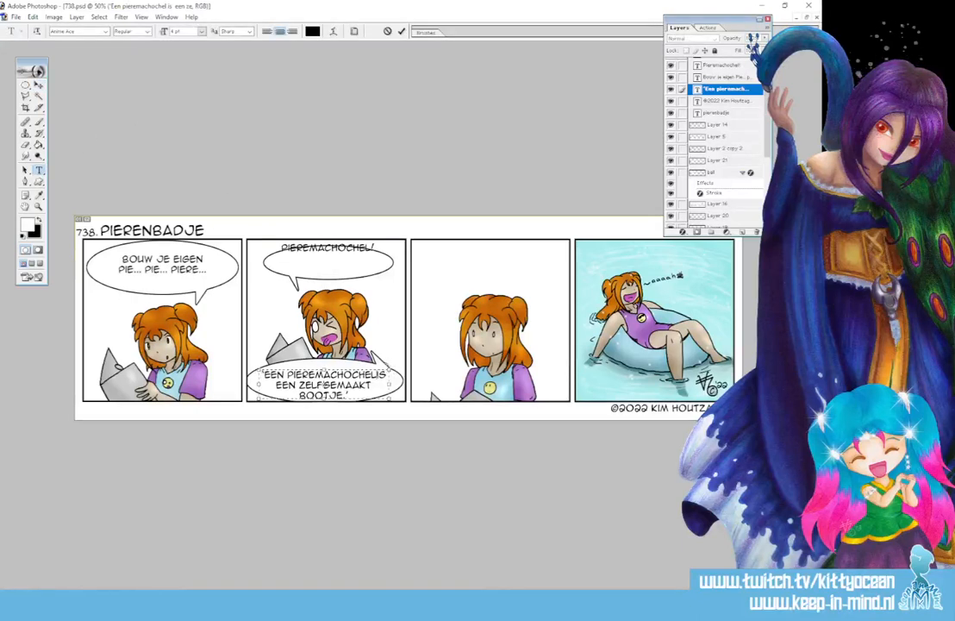
key(Return)
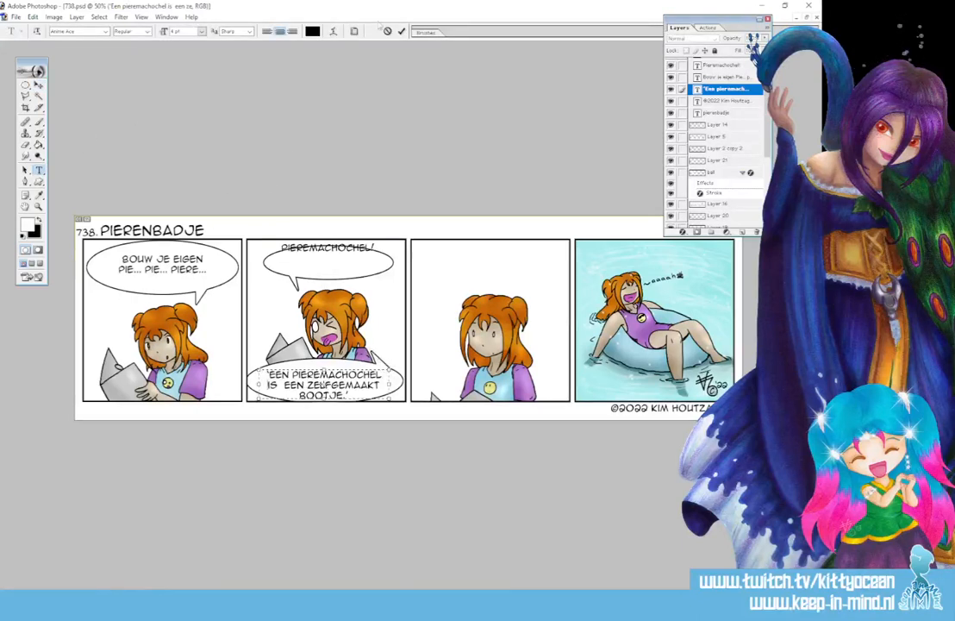
key(ctrl+Return)
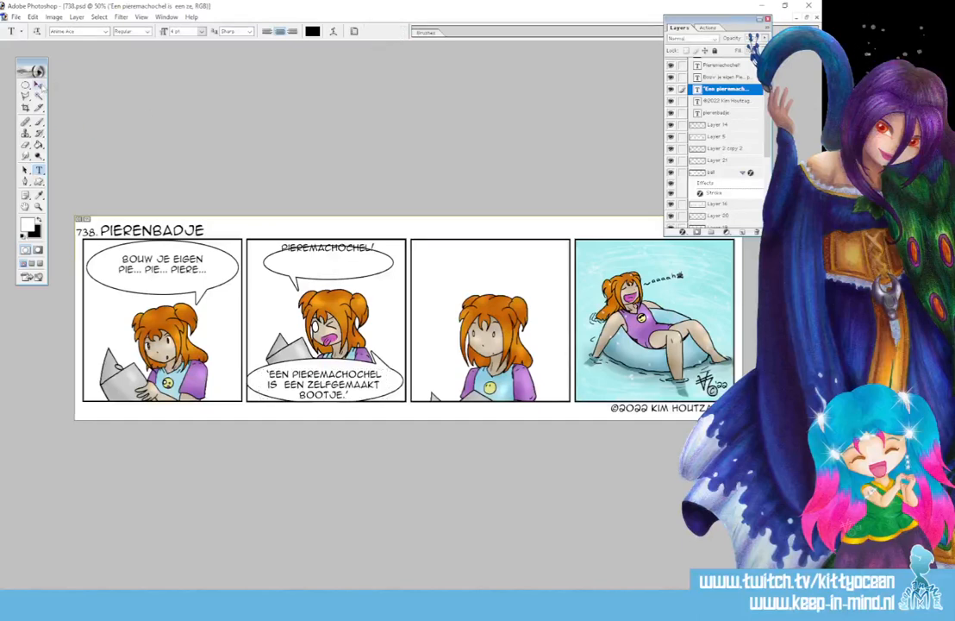
- Nudge the lower dialogue slightly sideways to centre it, and move the "Pieremachochel!" text down into the second panel's upper balloon
key(v)
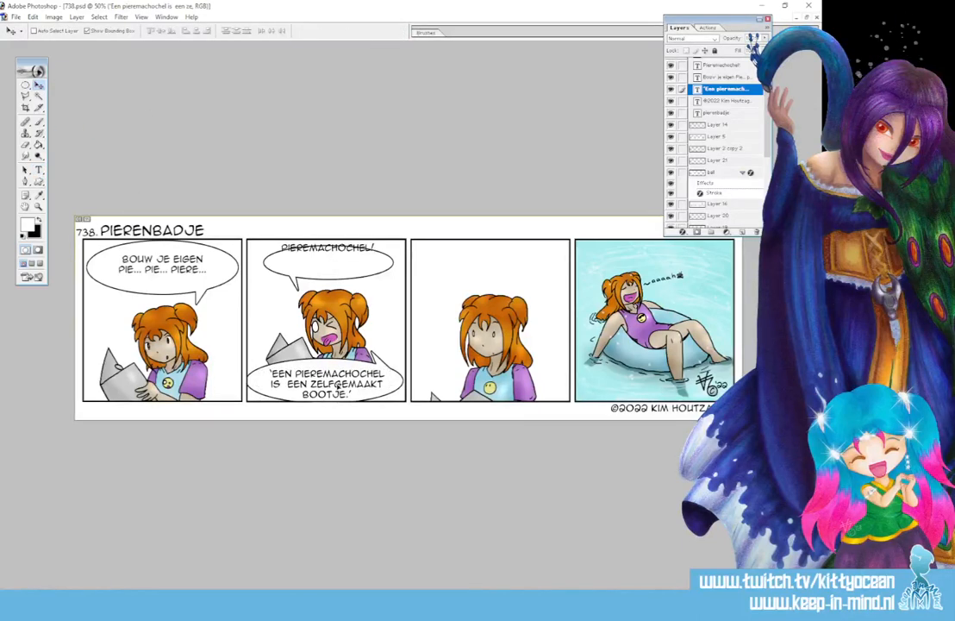
ctrl+click(372, 268)
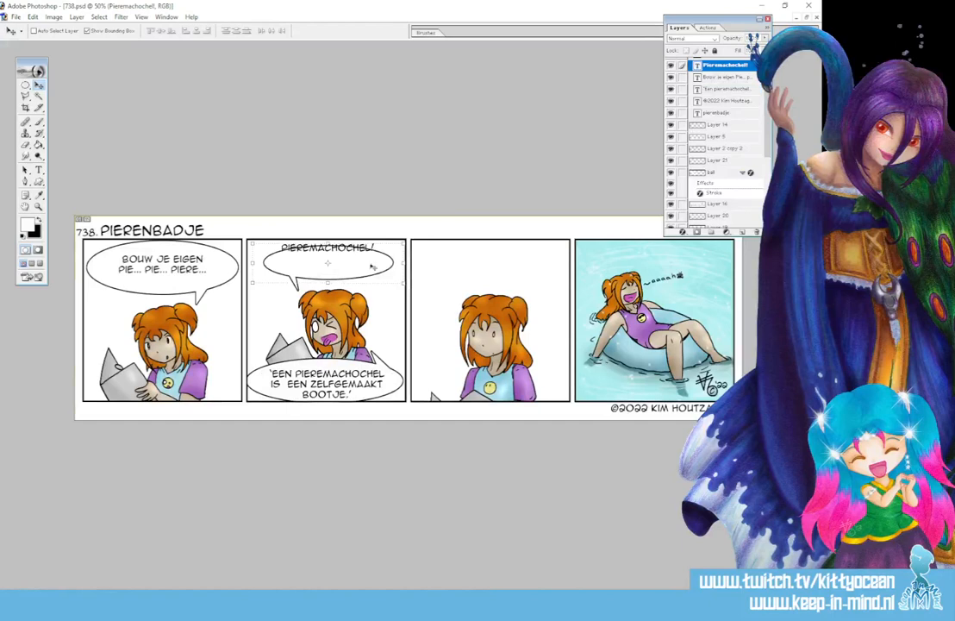
drag(372, 268, 373, 282)
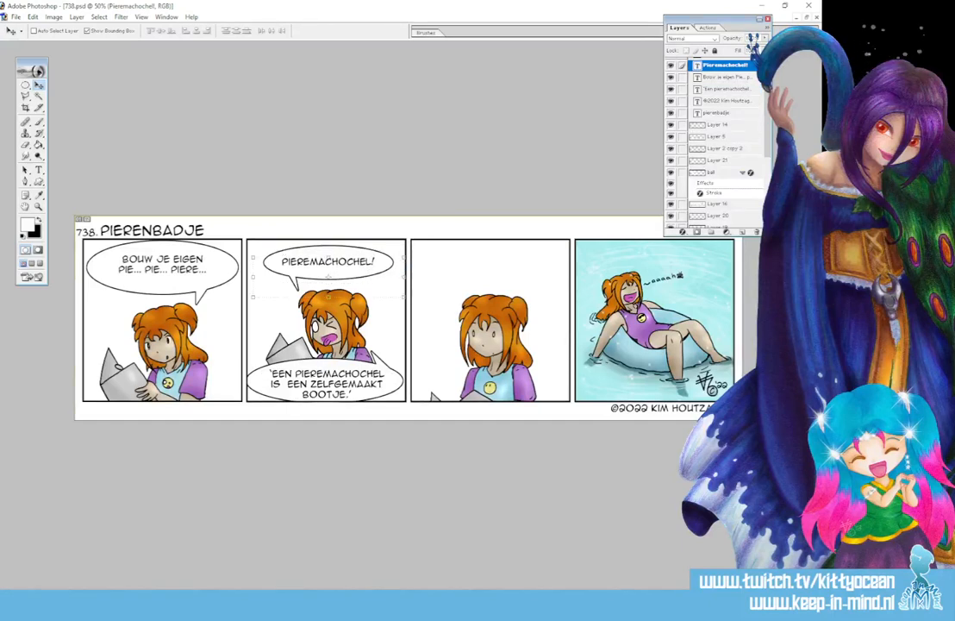
- Scale the first panel's speech balloon on the ball layer to about 84% width and 85% height, keeping it around its text
click(719, 174)
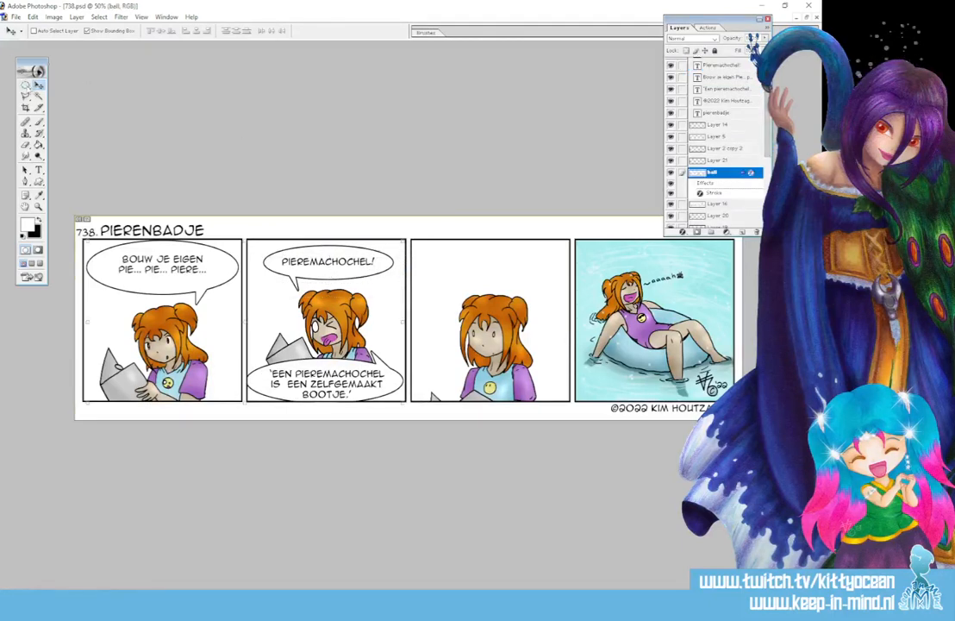
drag(26, 85, 69, 83)
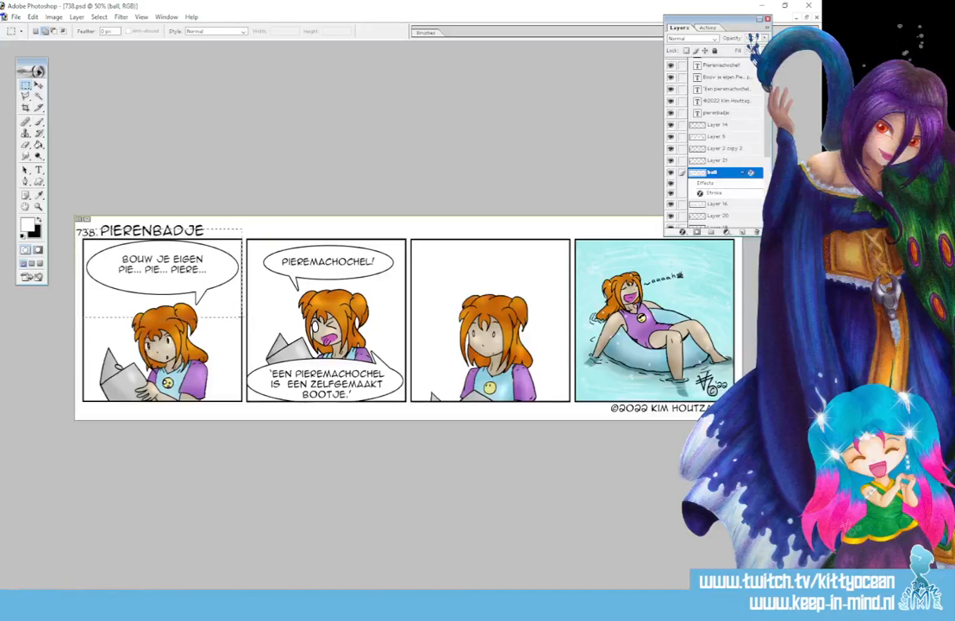
click(38, 86)
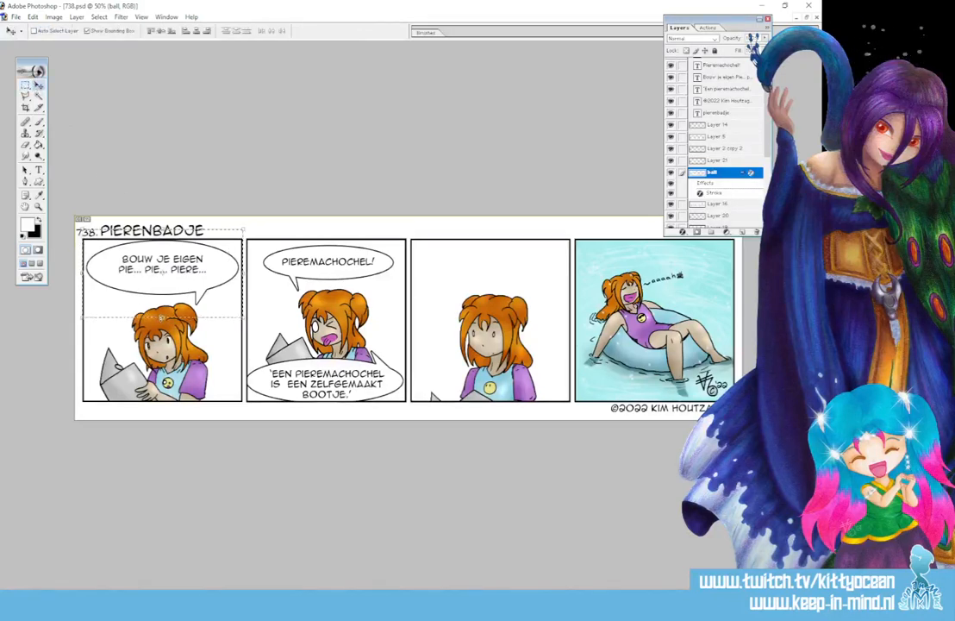
key(ctrl+t)
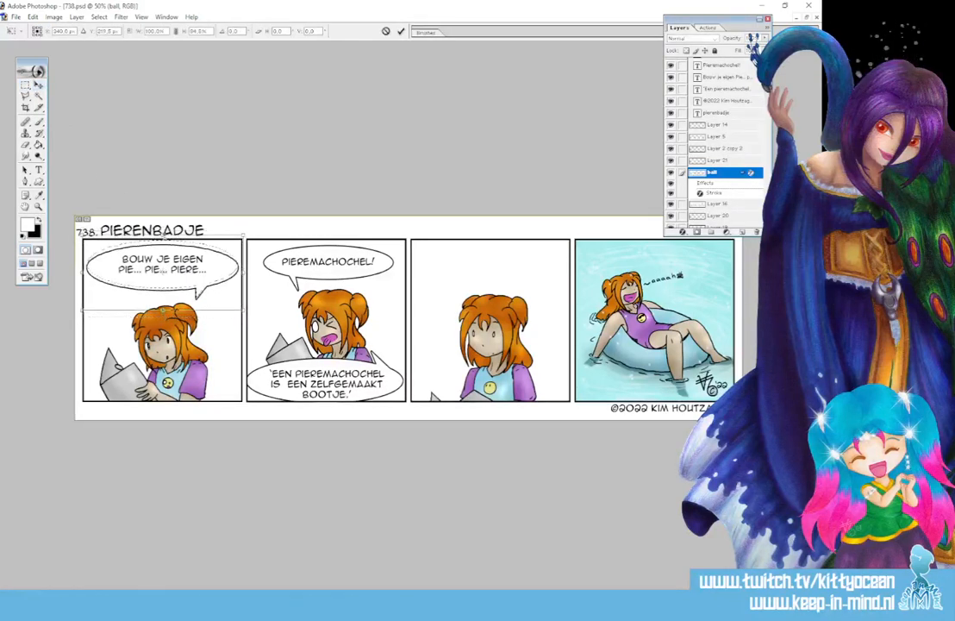
drag(243, 272, 240, 272)
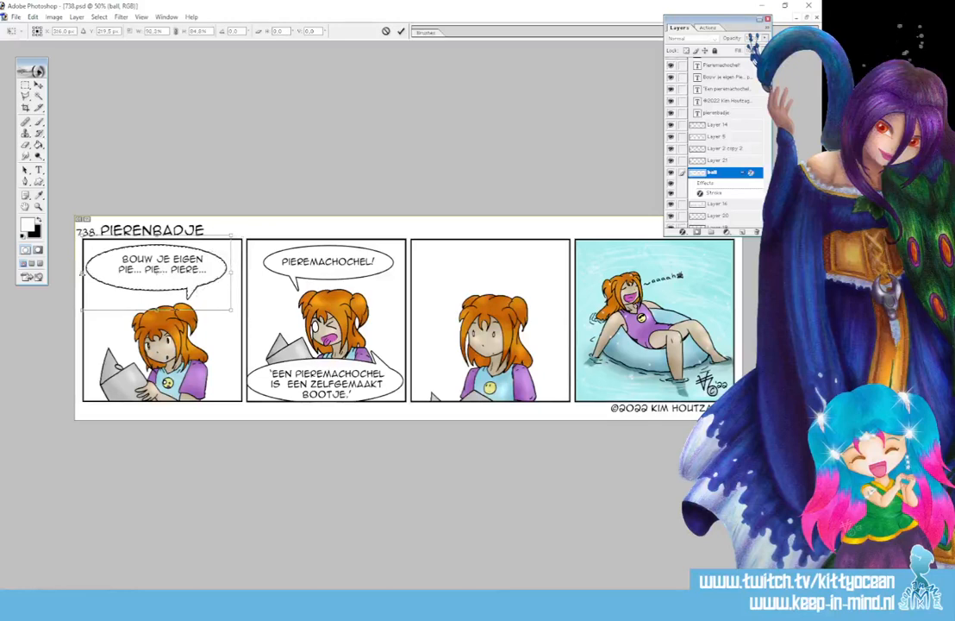
drag(94, 273, 96, 273)
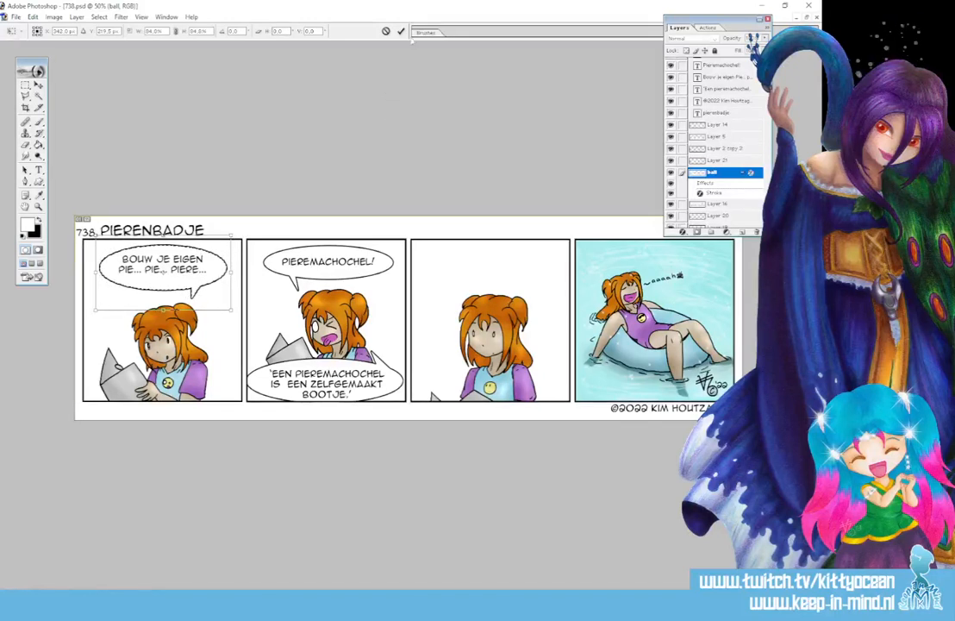
click(401, 31)
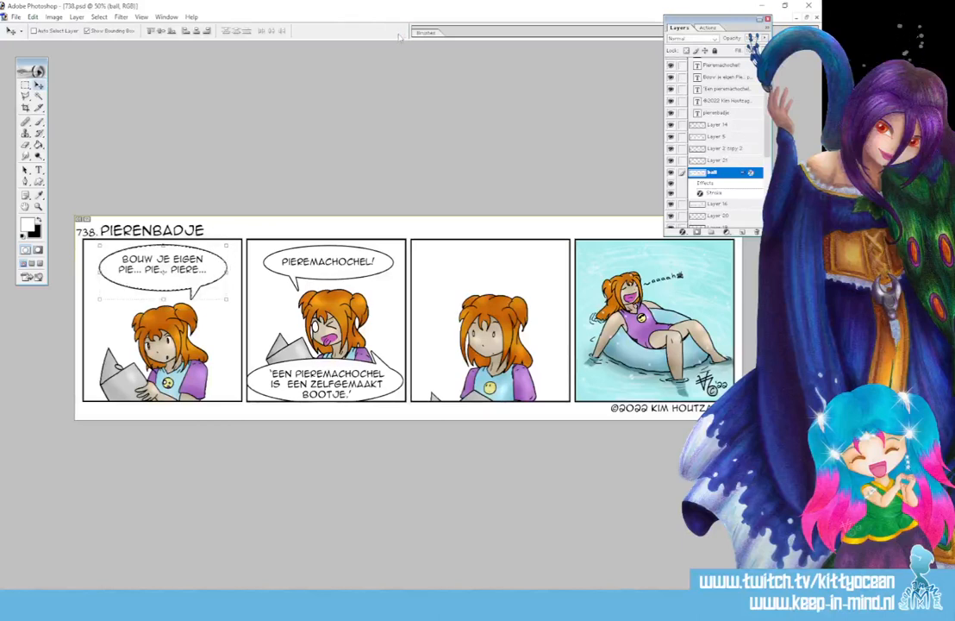
- Create a new layer named bg and place it directly above Layer 15 copy
click(742, 173)
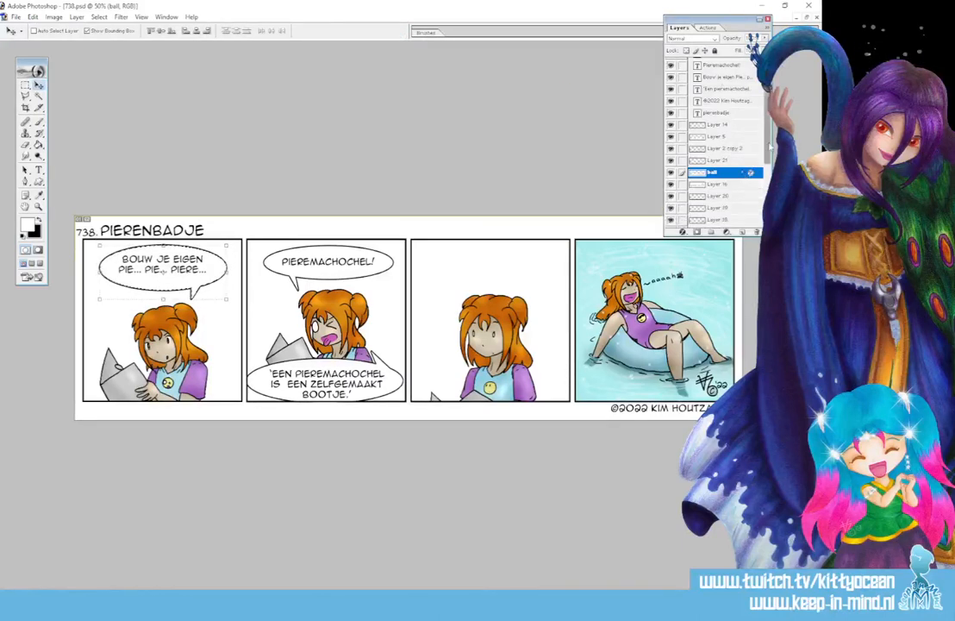
scroll(770, 147, down, 3)
click(719, 187)
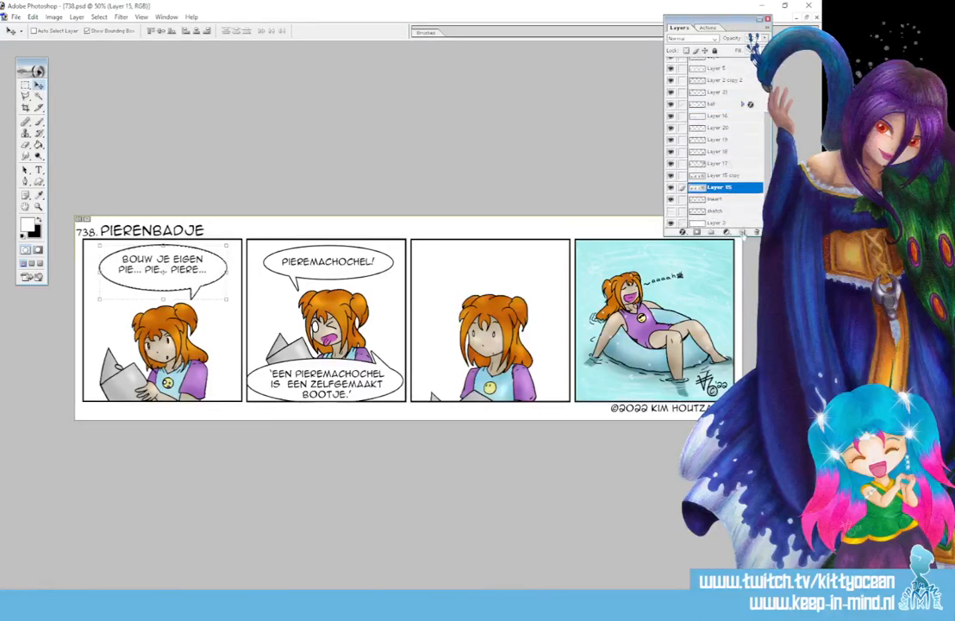
click(743, 232)
double_click(719, 187)
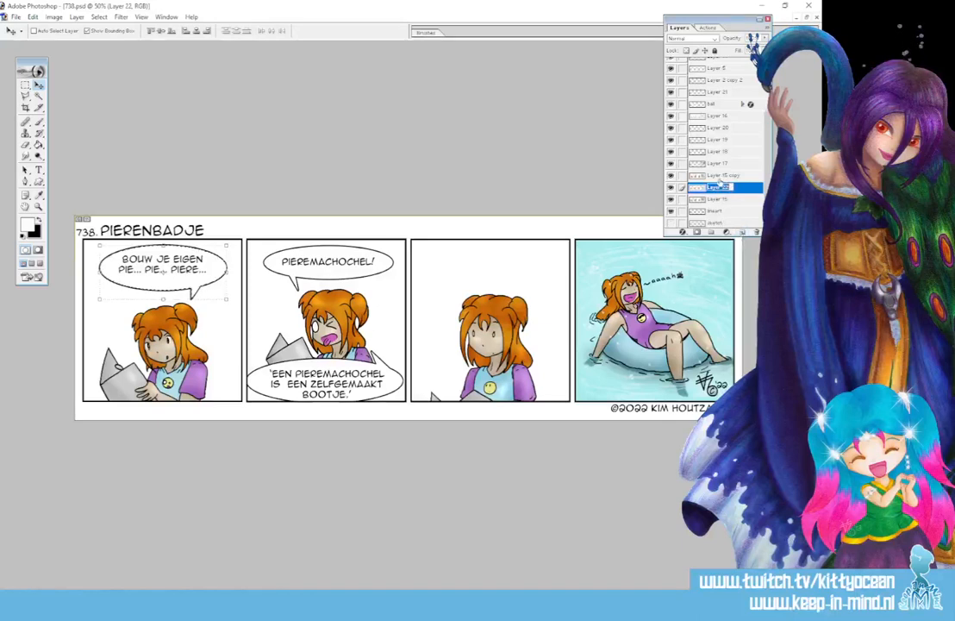
text(bg)
key(Return)
drag(731, 188, 729, 171)
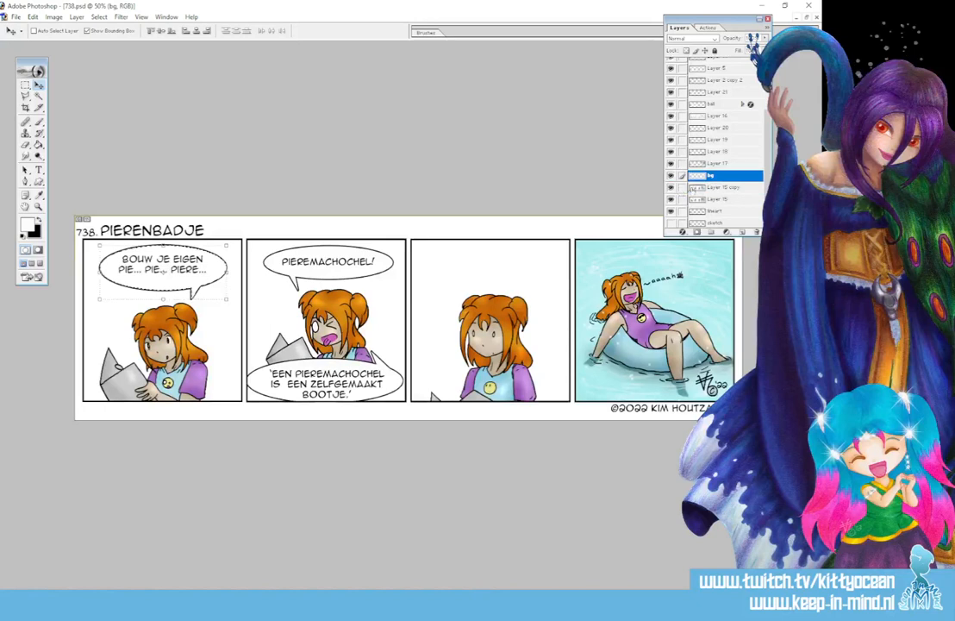
- Select the empty backgrounds of the first three panels from Layer 15 copy, hide the ball layer, and fill the selection with white on bg
click(724, 188)
key(w)
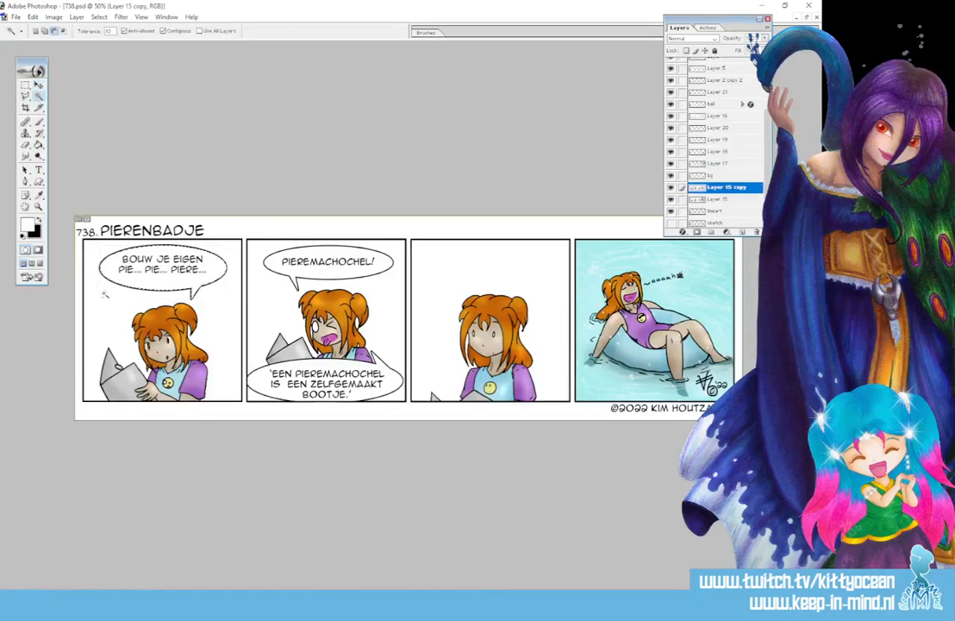
click(148, 301)
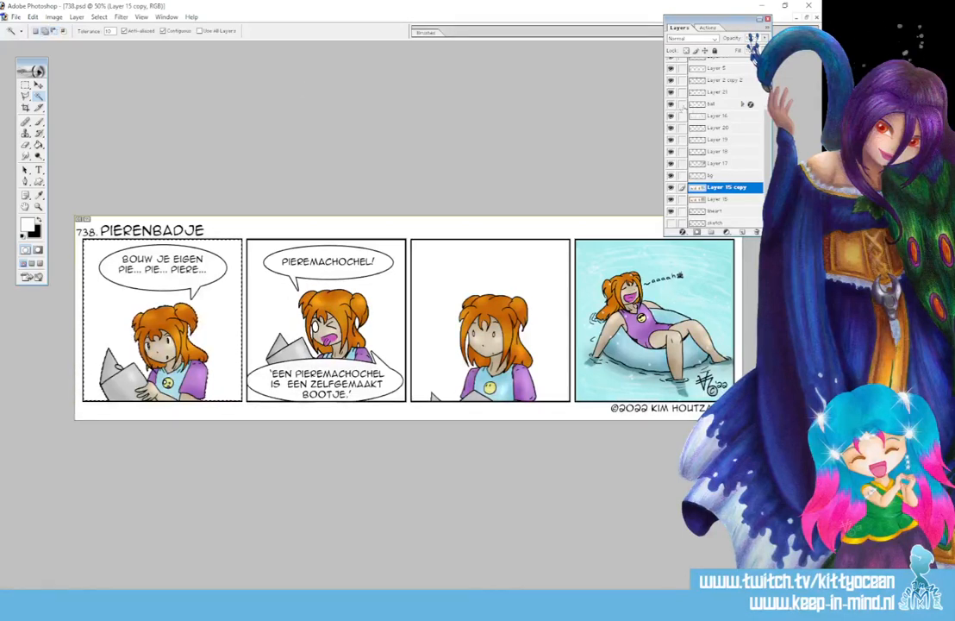
click(671, 104)
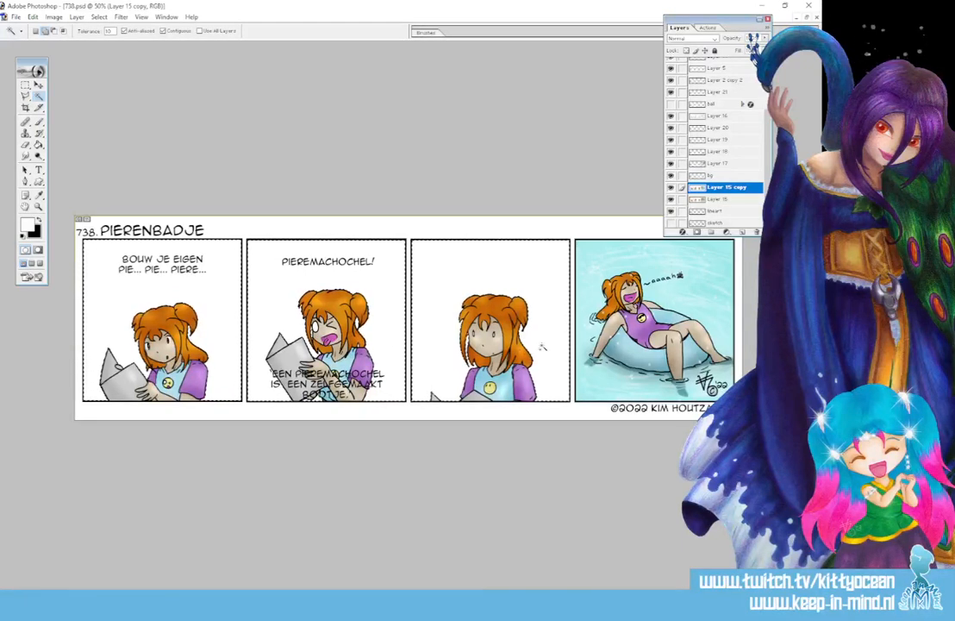
click(712, 175)
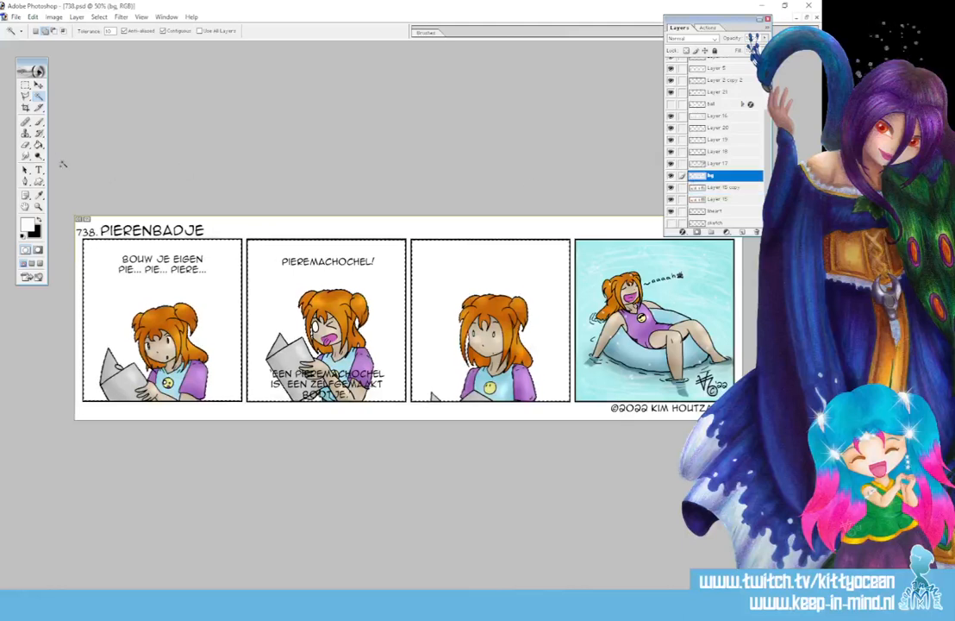
click(38, 145)
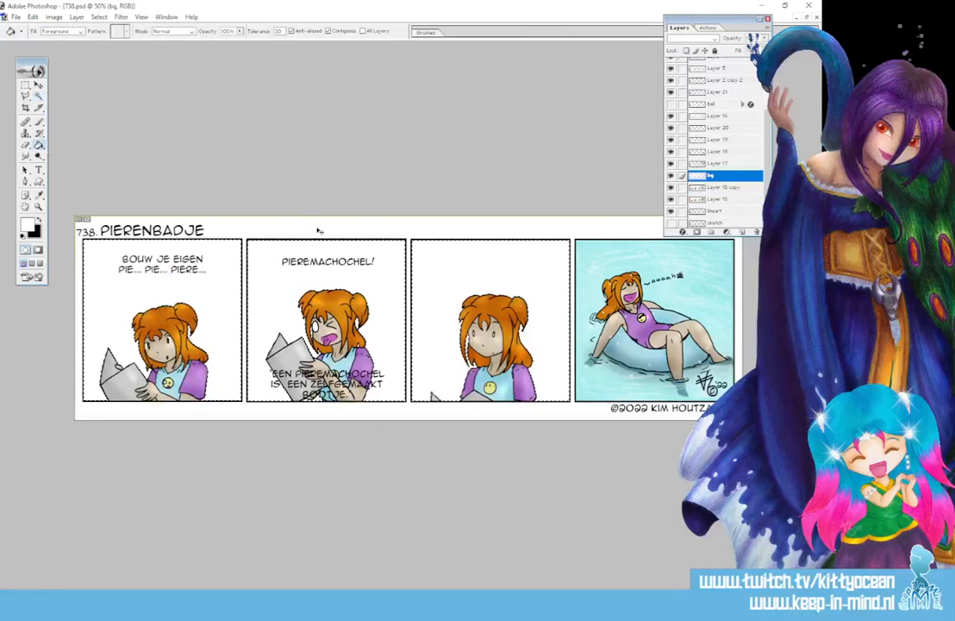
- Apply a Gradient Overlay to the bg layer using the blue-to-white preset
double_click(726, 178)
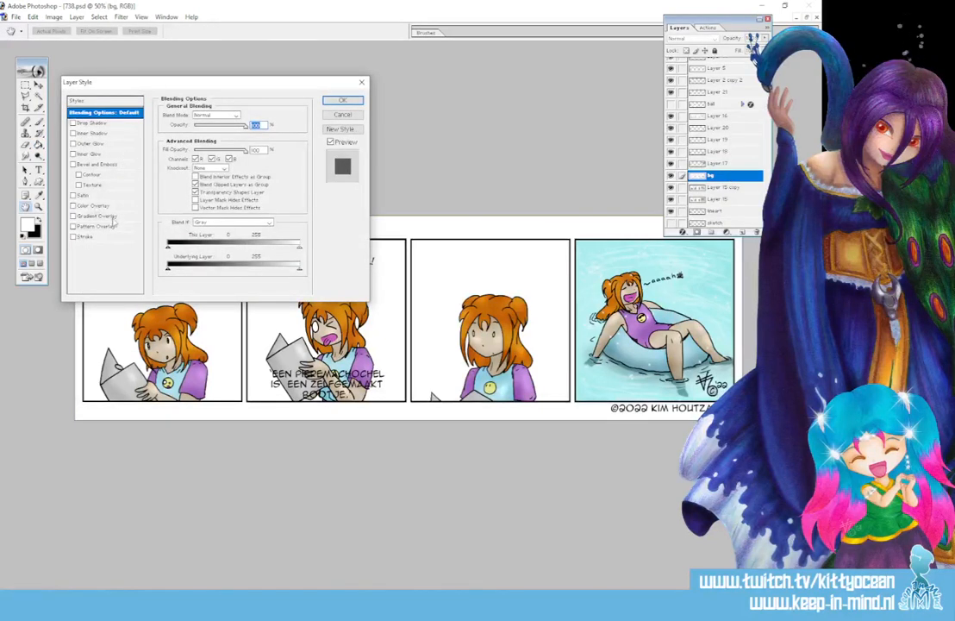
click(99, 215)
click(251, 137)
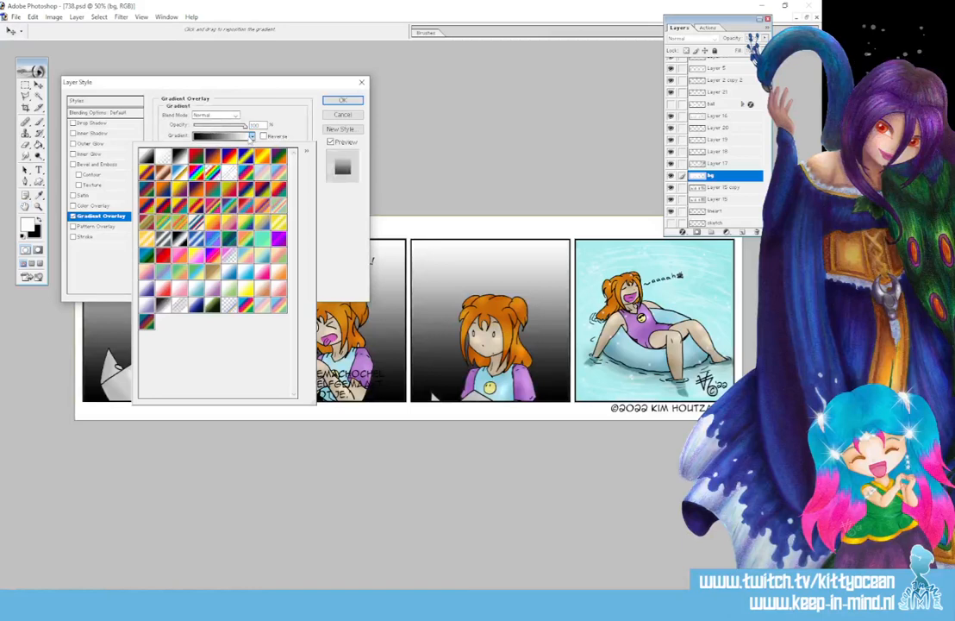
click(216, 240)
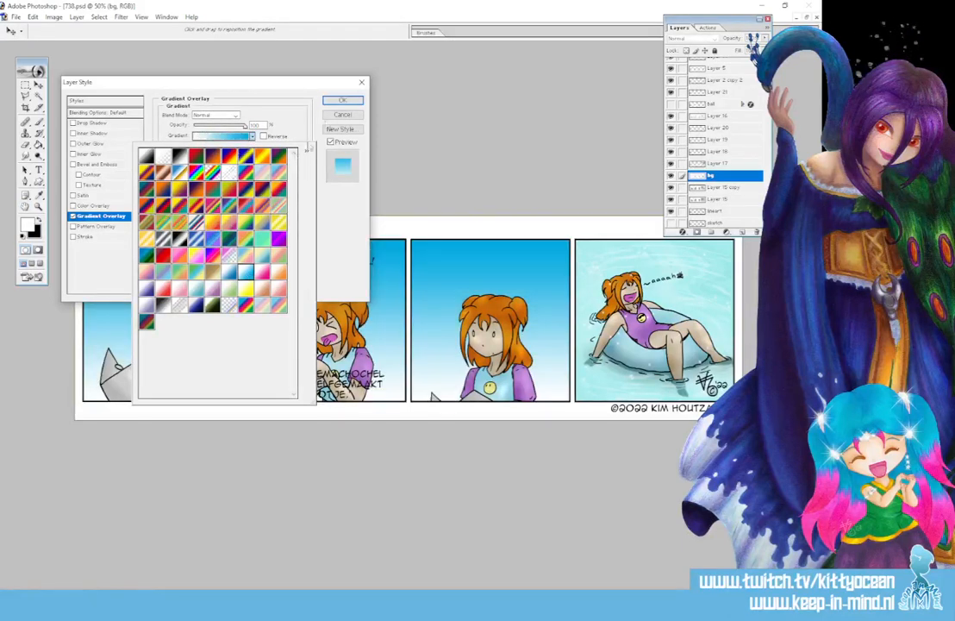
click(328, 98)
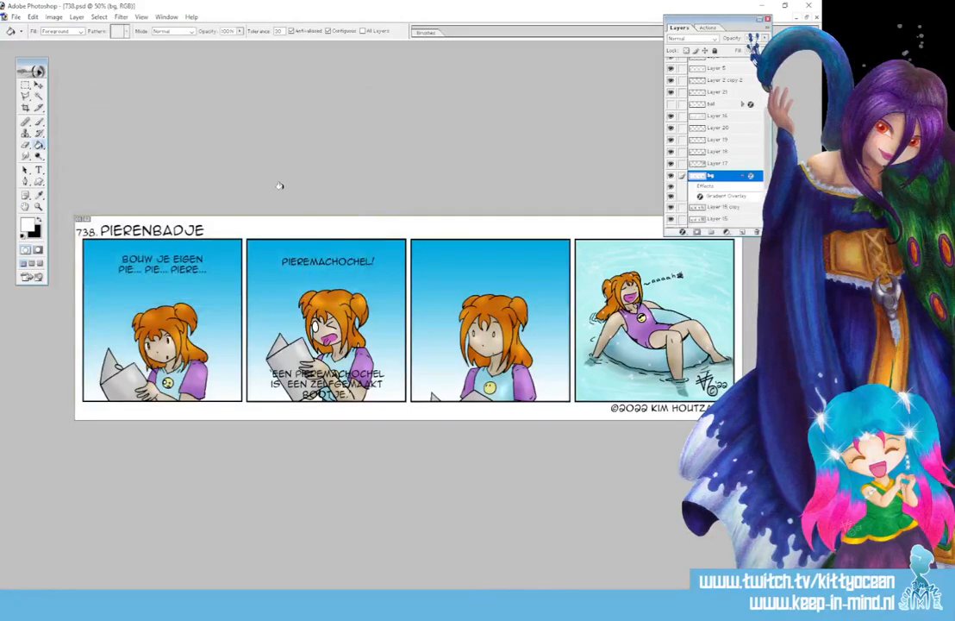
- Brush over the small unfilled background gap between the girl's hair and sleeve in the second panel on the bg layer
key(ctrl+plus)
key(ctrl+plus)
key(ctrl+plus)
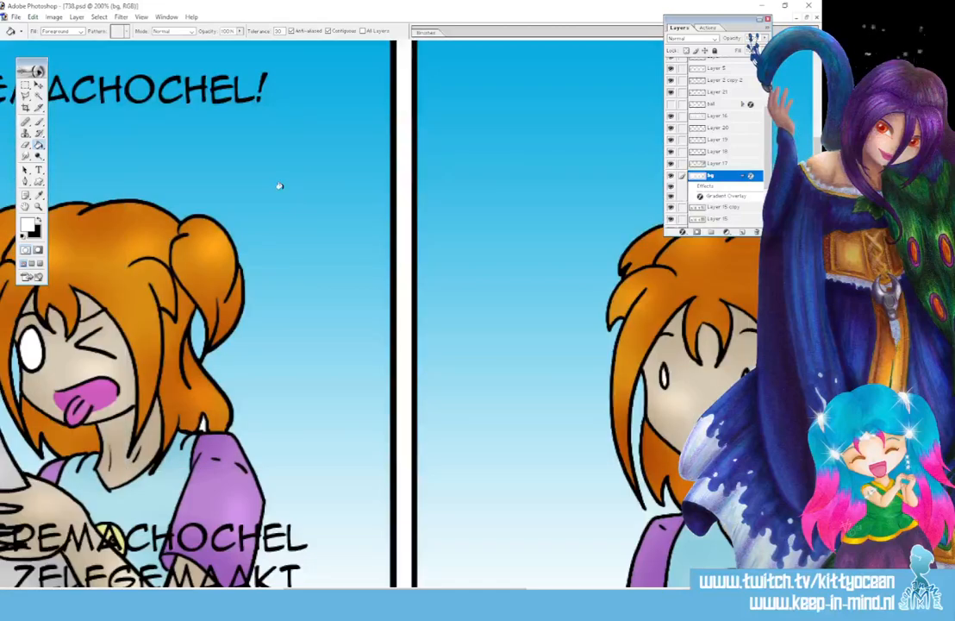
click(39, 121)
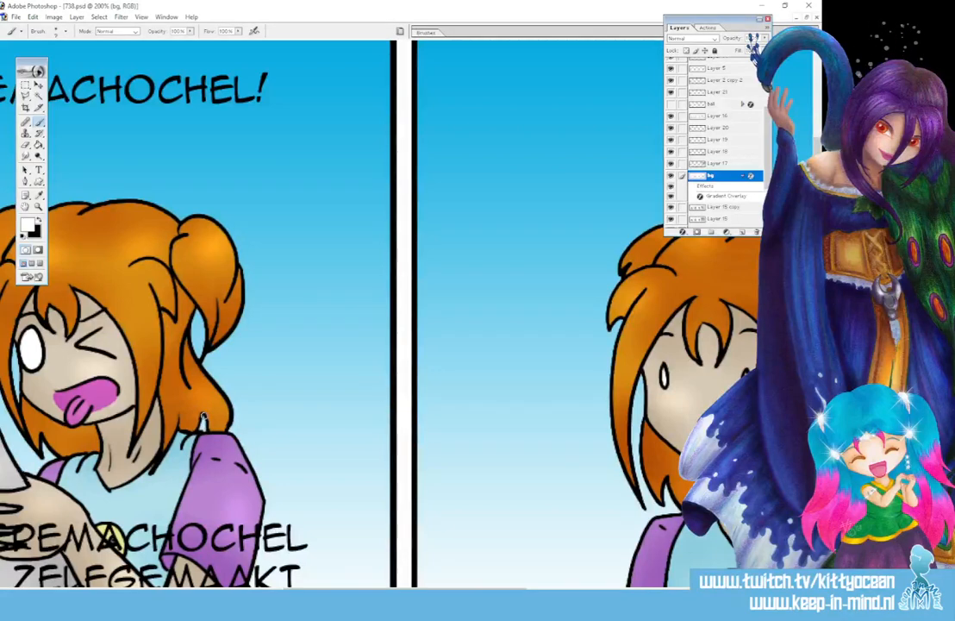
- Lower the bg layer's opacity for a paler blue gradient and show the ball layer again
key(ctrl+minus)
key(ctrl+minus)
key(ctrl+minus)
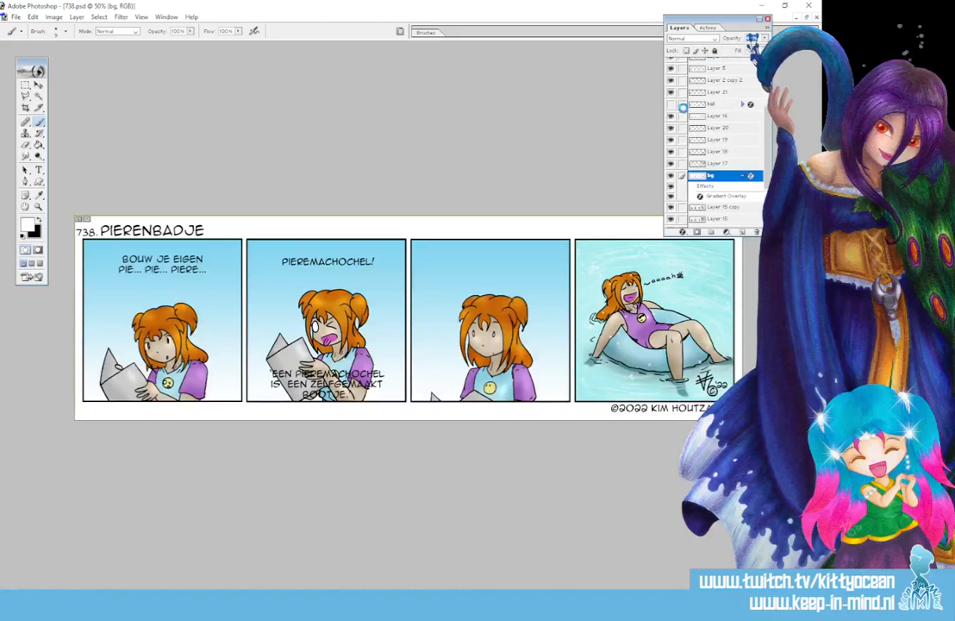
click(671, 104)
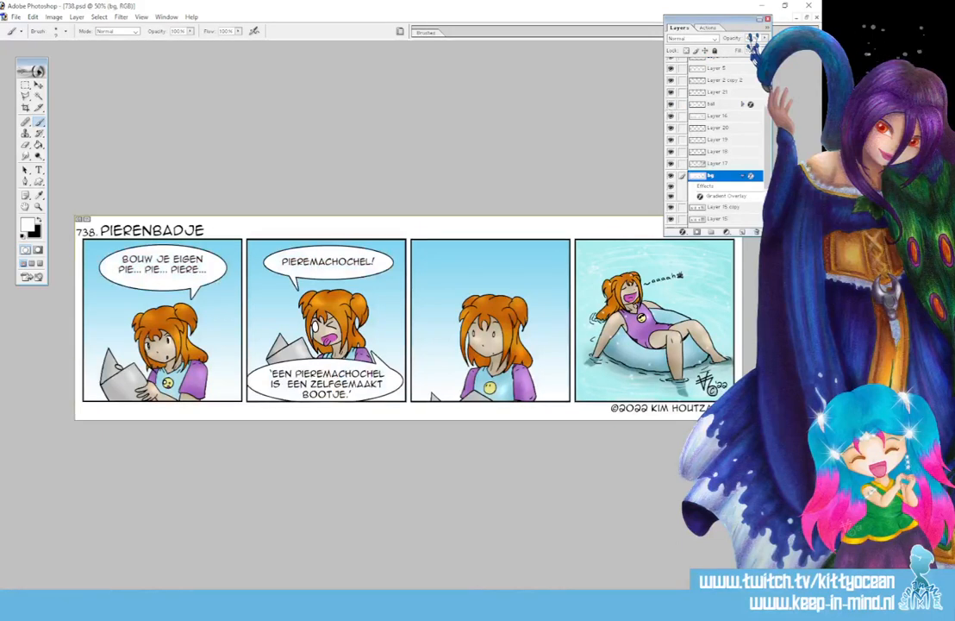
- Capture the whole comic strip as a screen snip, clear of the shortened Layers palette, and close the snip without saving a file
drag(759, 234, 758, 197)
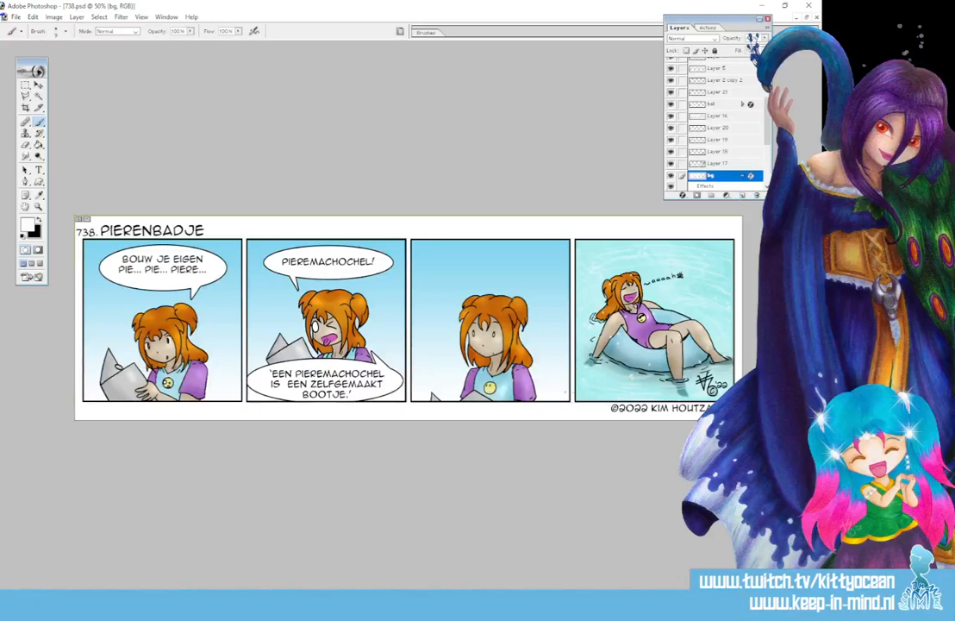
click(450, 606)
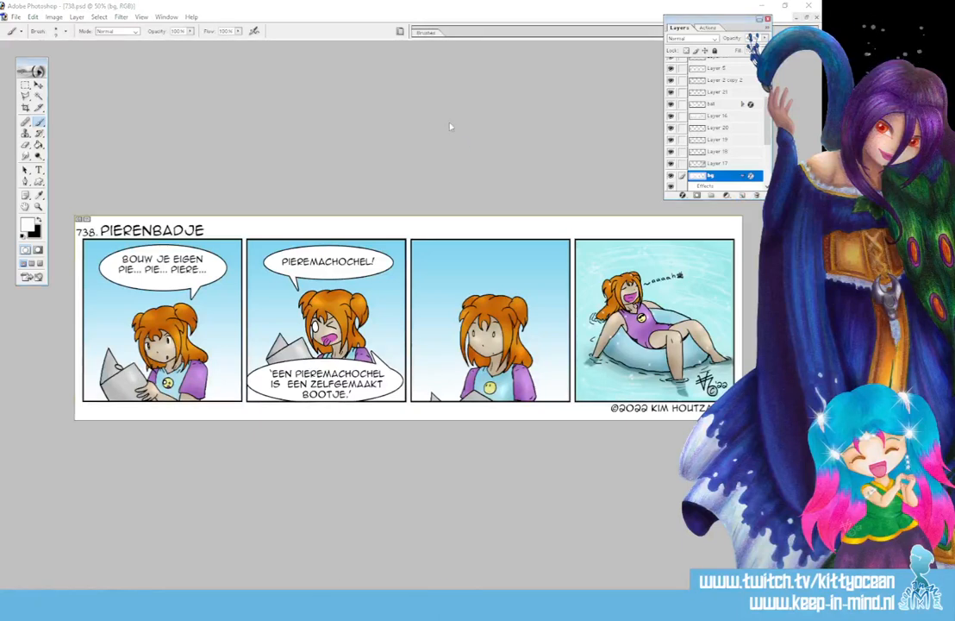
click(345, 79)
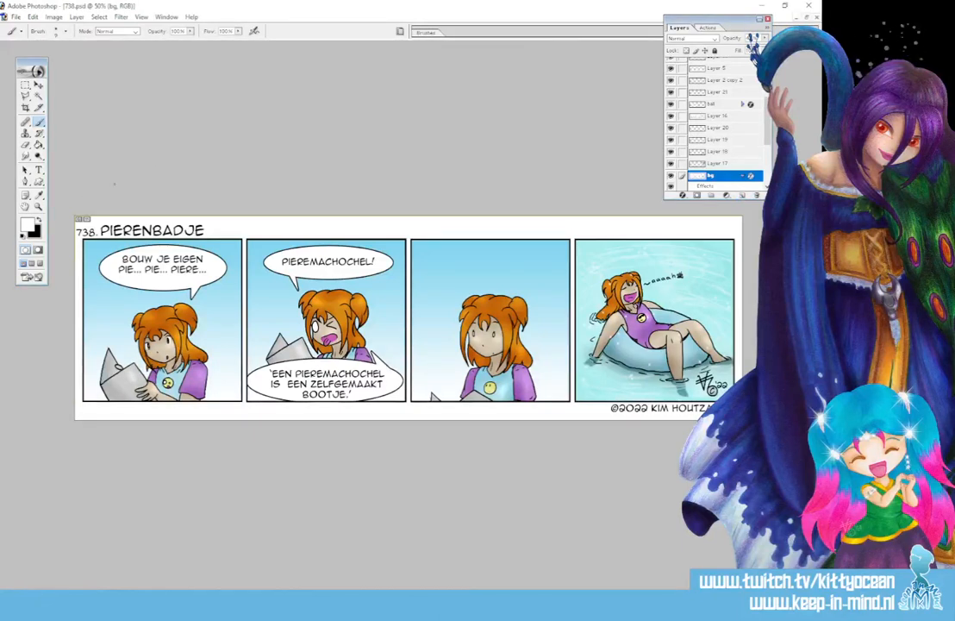
drag(68, 207, 749, 423)
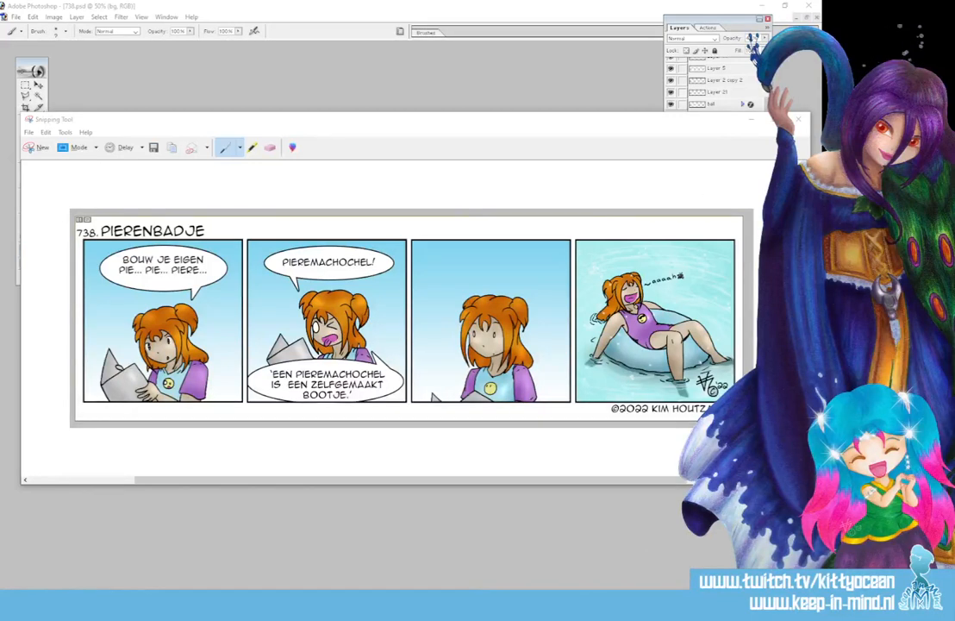
click(798, 119)
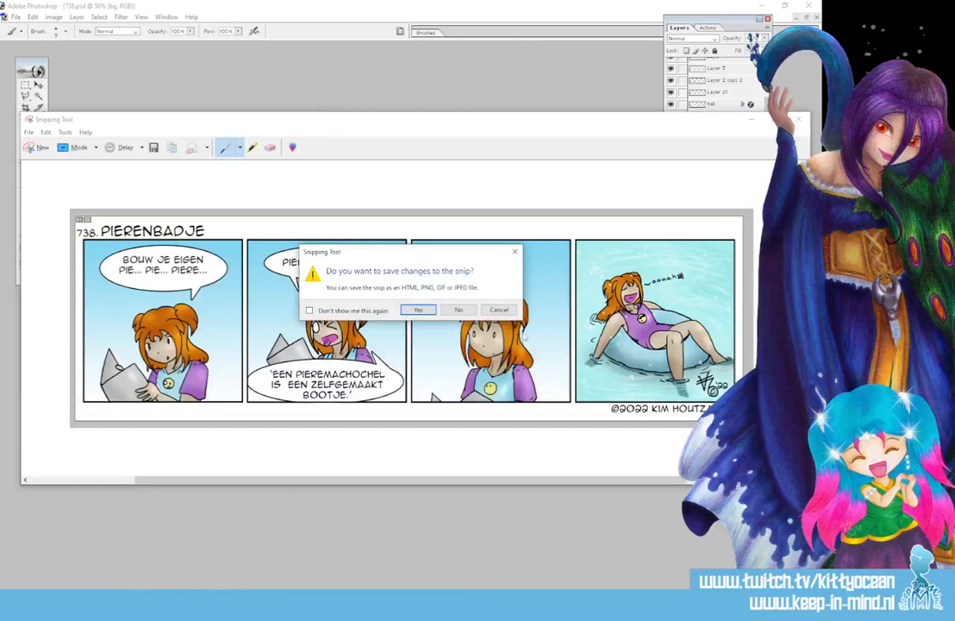
click(461, 310)
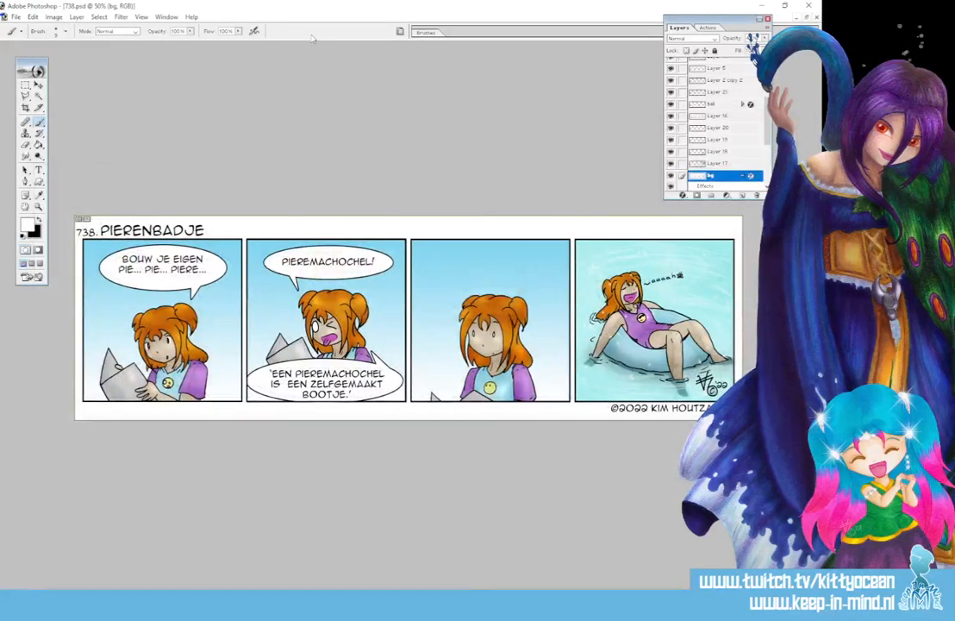
- Export the strip for the web as a JPEG High image named 738 in the Jaar 15 comic folder
click(16, 17)
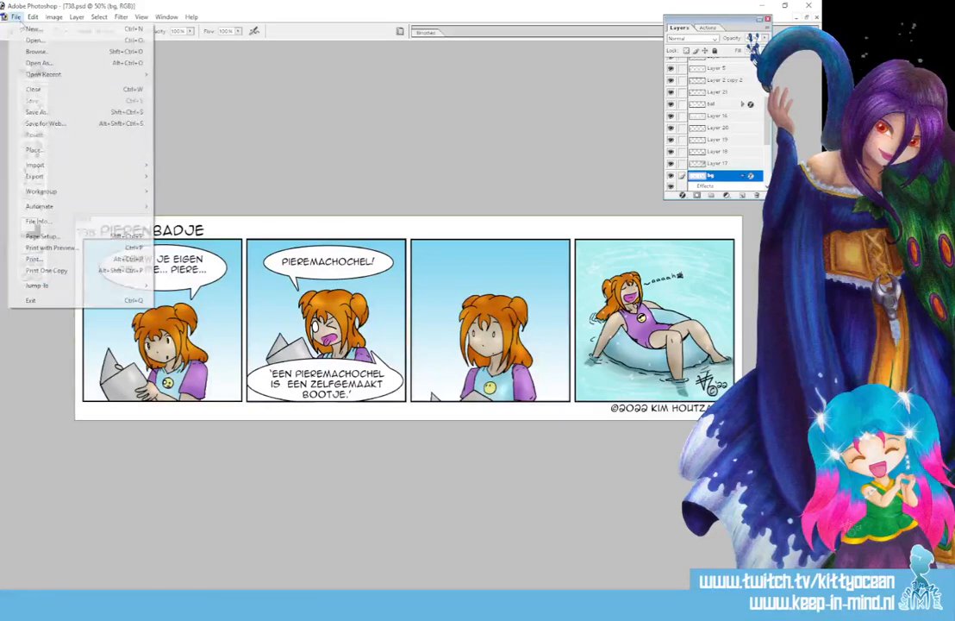
click(83, 125)
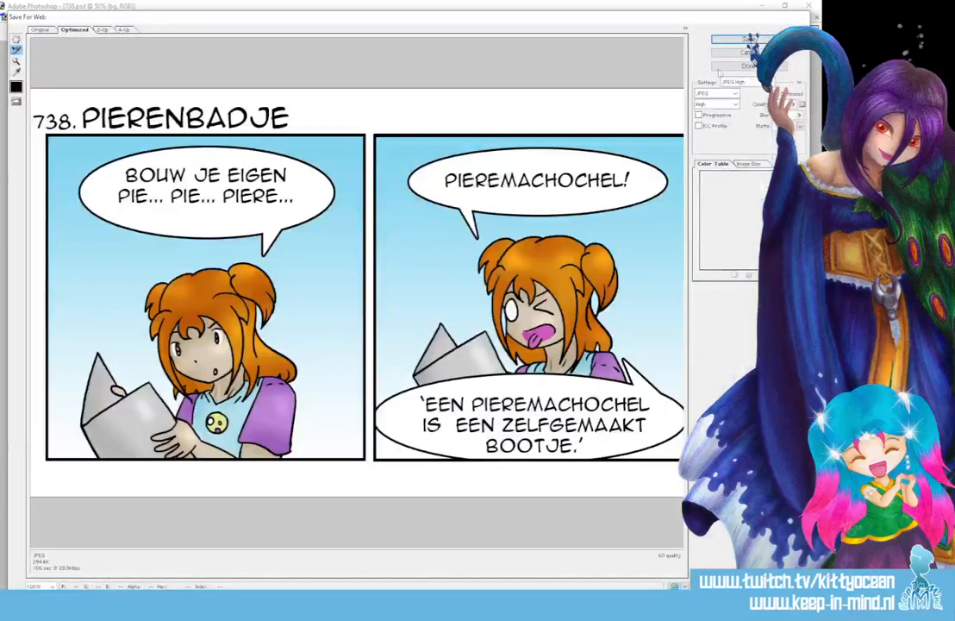
click(740, 39)
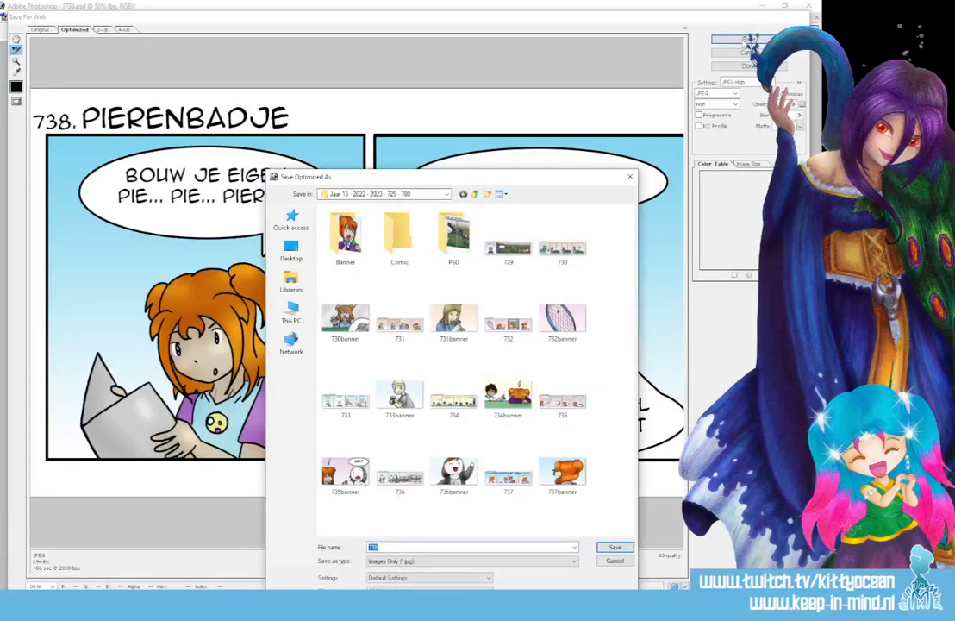
key(Return)
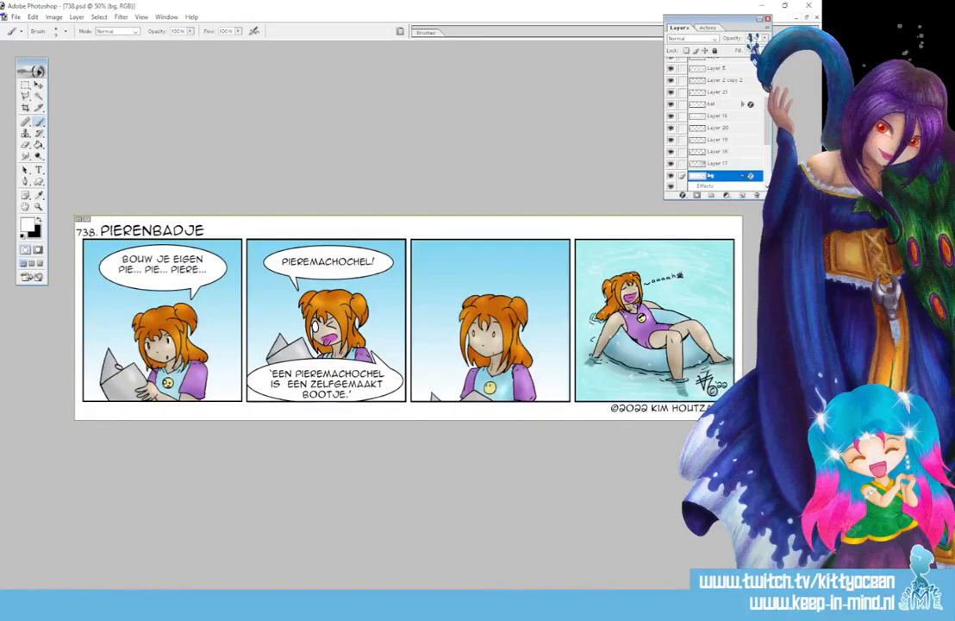
- Open penifile.doc in WPS Office from the file-sync app's recent activity
click(700, 609)
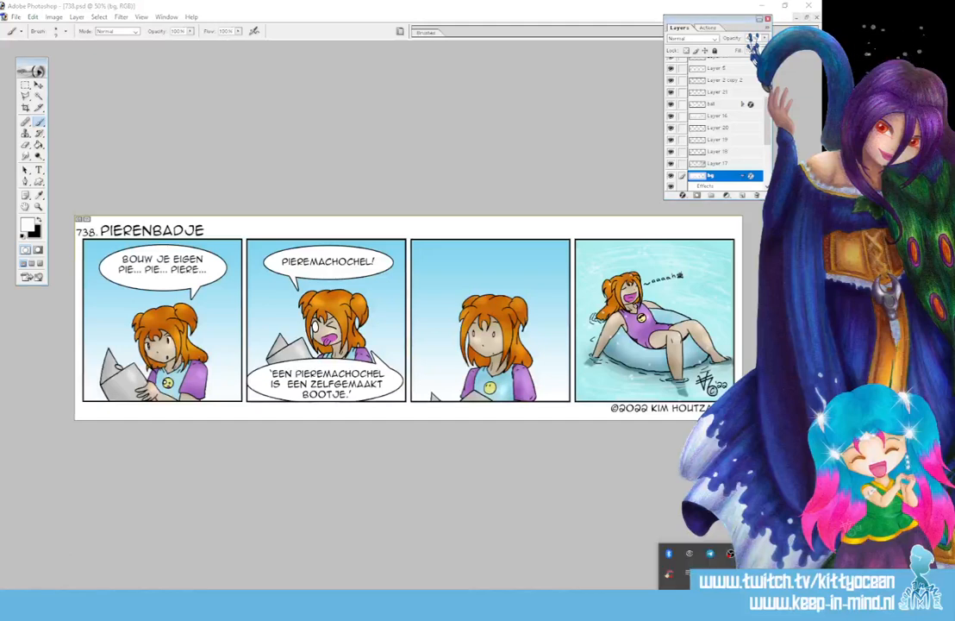
click(689, 553)
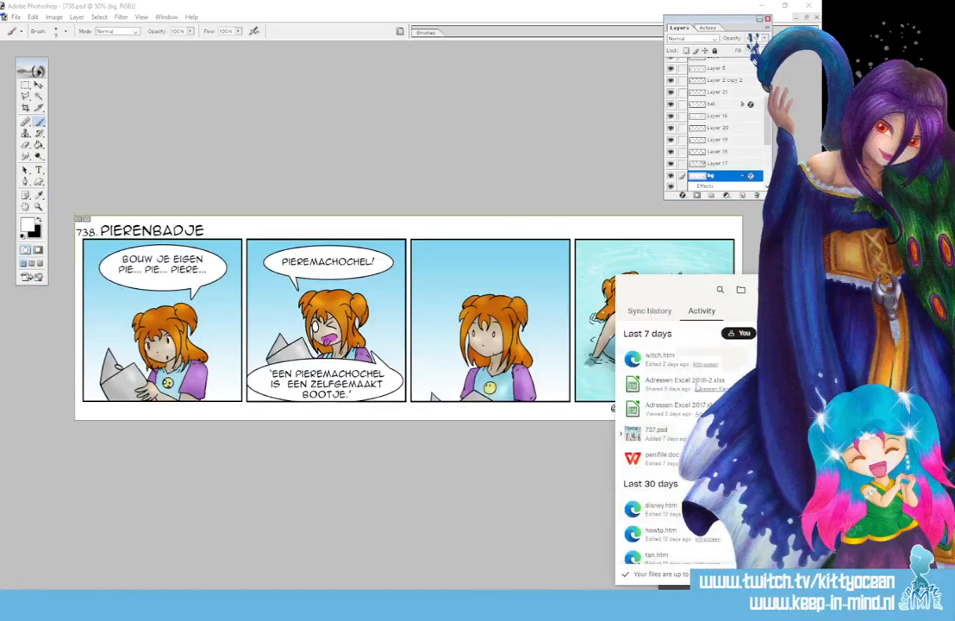
click(659, 456)
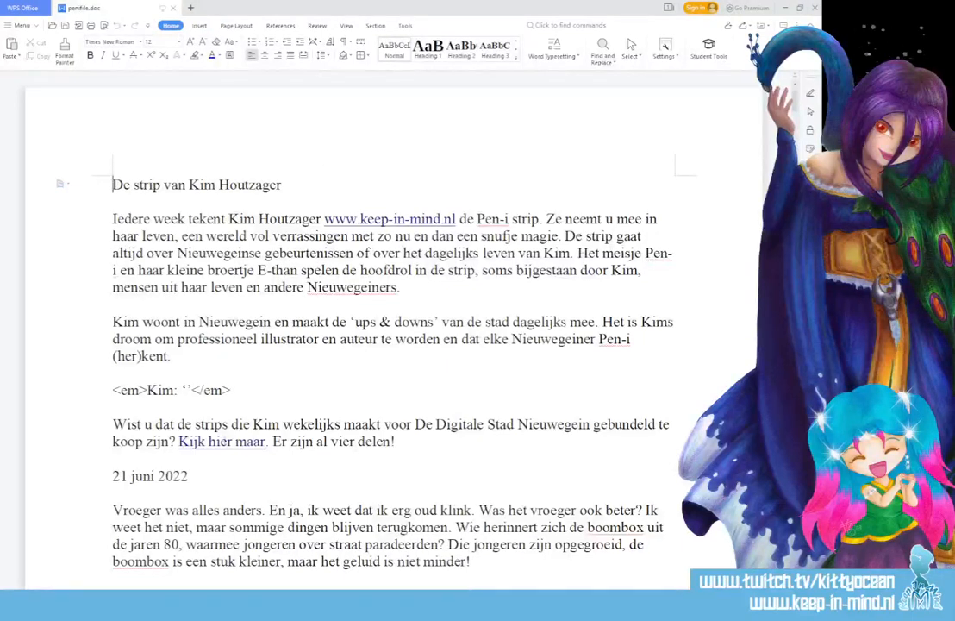
- Add a new date heading "28 juni 2022" above the 21 juni 2022 entry, with an empty paragraph below it
key(Return)
key(Return)
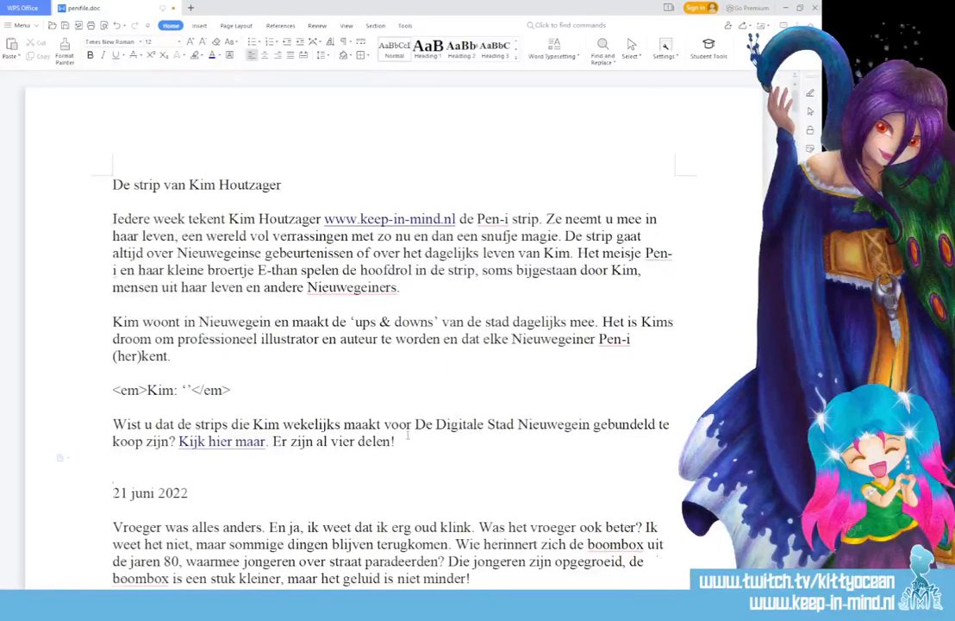
text(28 juni 2022)
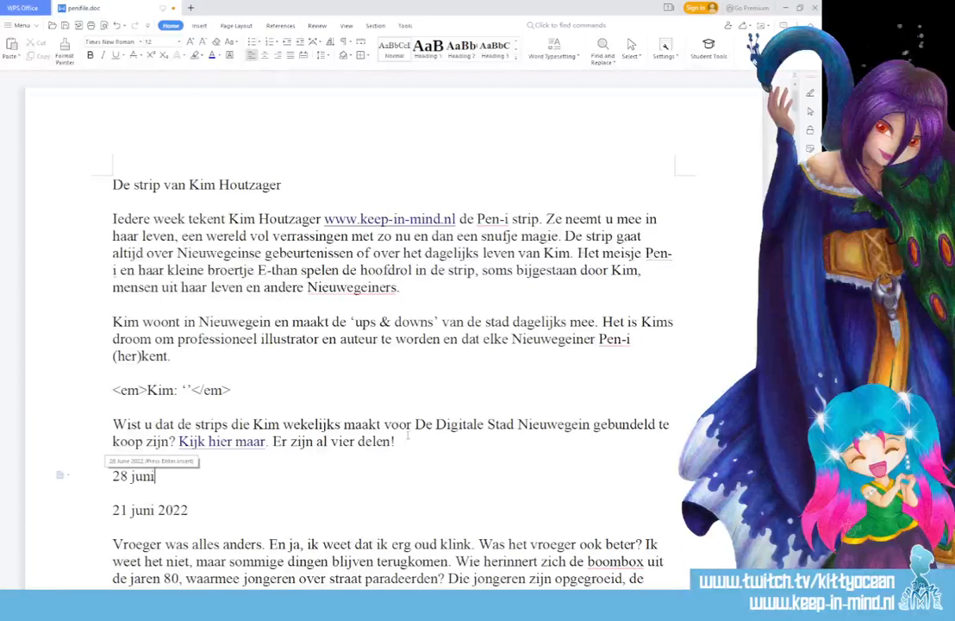
key(Return)
key(Return)
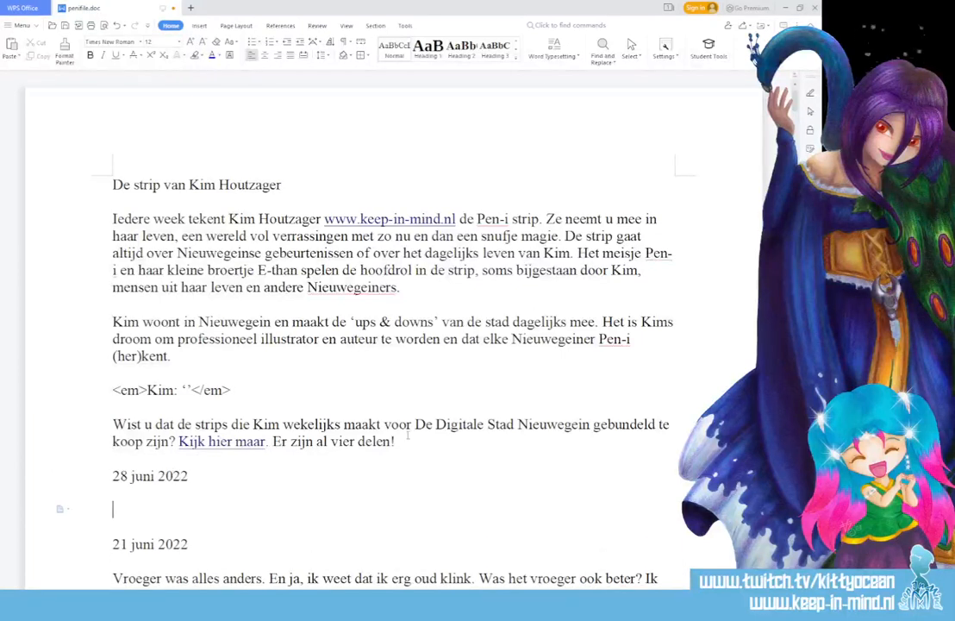
- Begin the 28 juni 2022 entry with "Als het niet regent, is het prachtig zomers weer."
scroll(408, 437, down, 5)
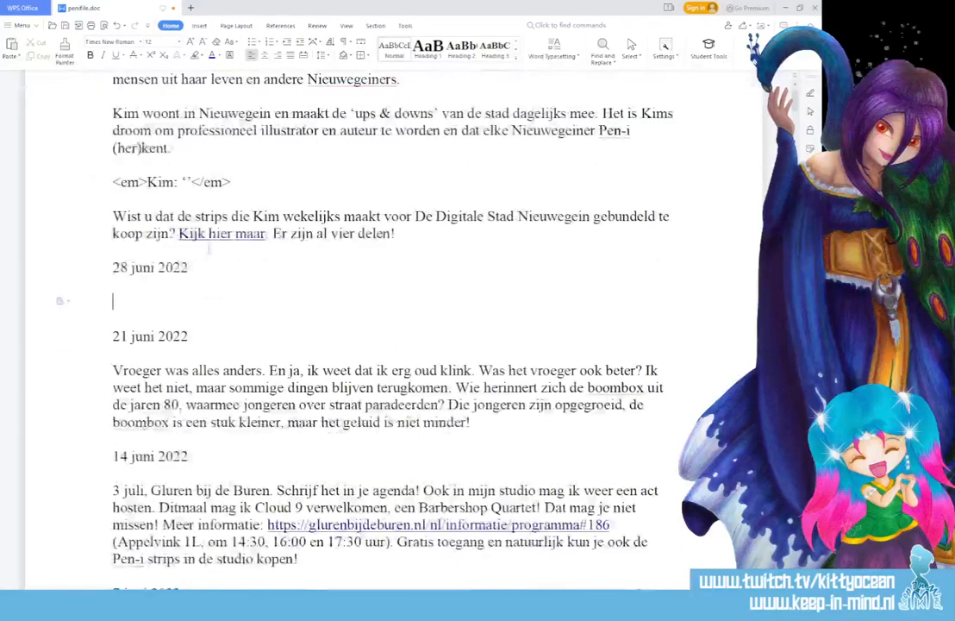
text(Als het niet reg)
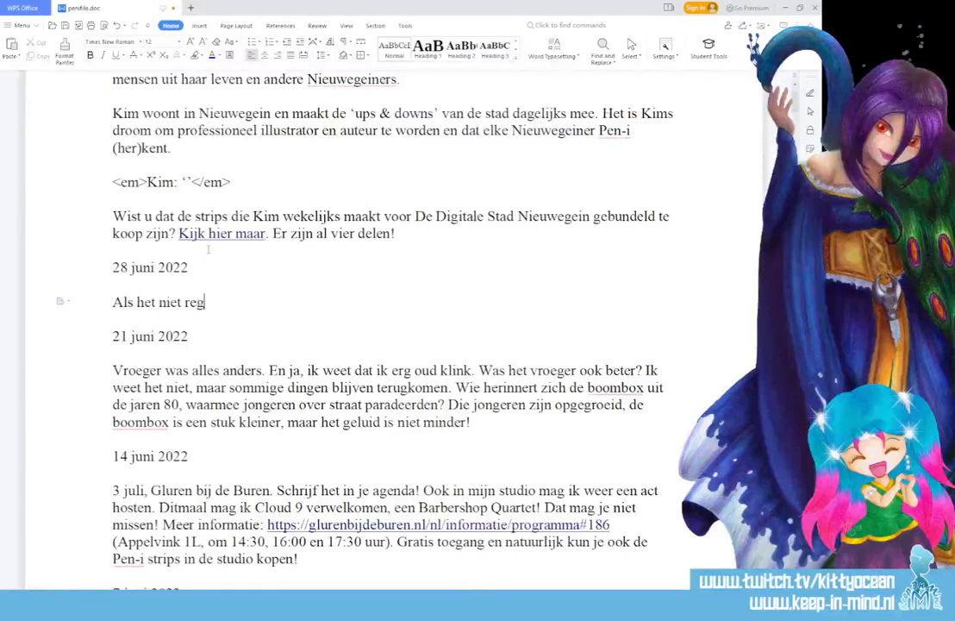
text(ent, is het pra)
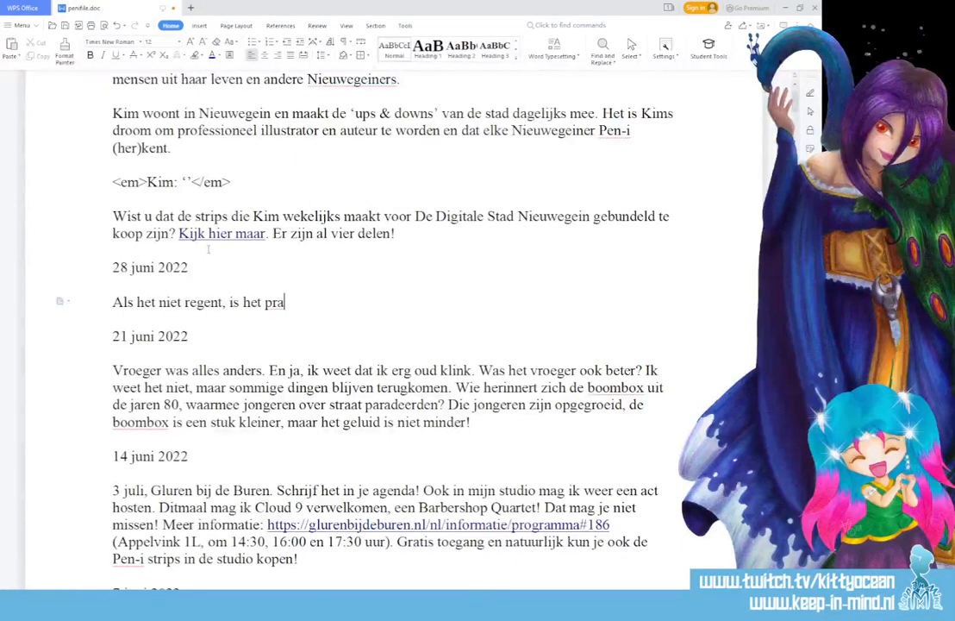
text(chtig zomers we)
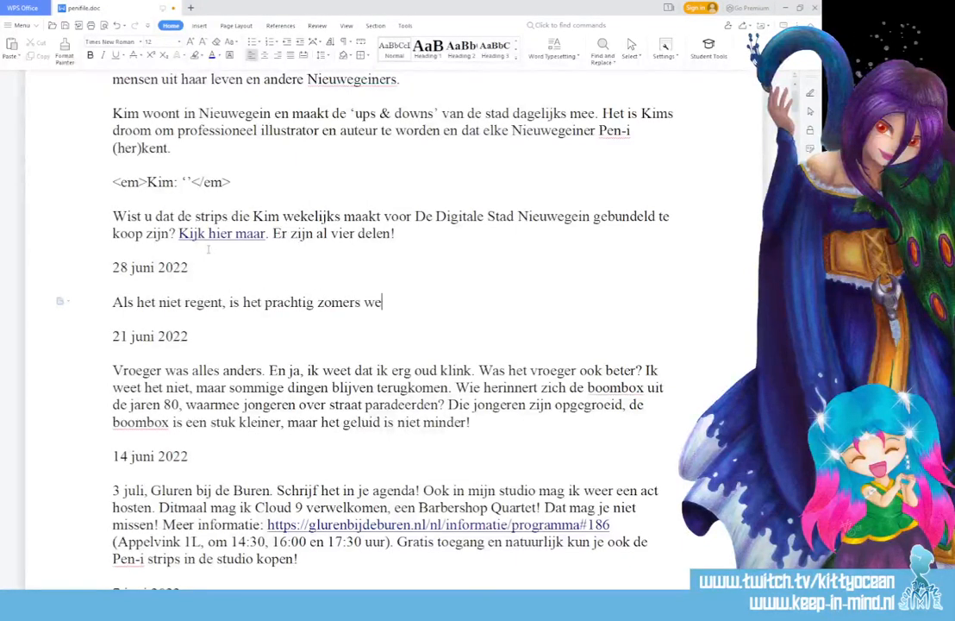
text(er. D)
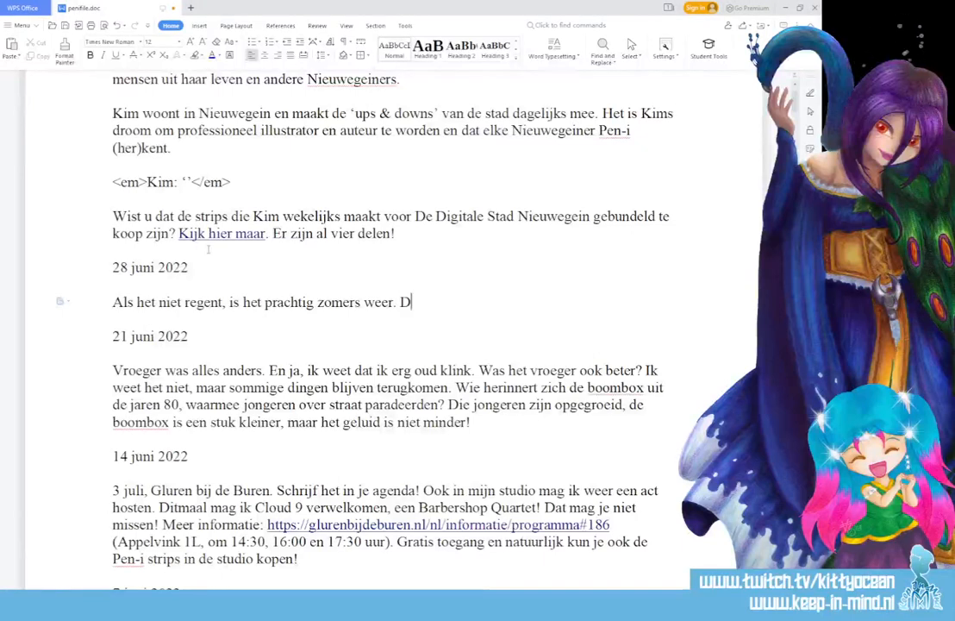
- Continue the entry with "Dan wil je toch niets liever dan verkoeling aan of in het water zoeken?"
text(an wil je toch )
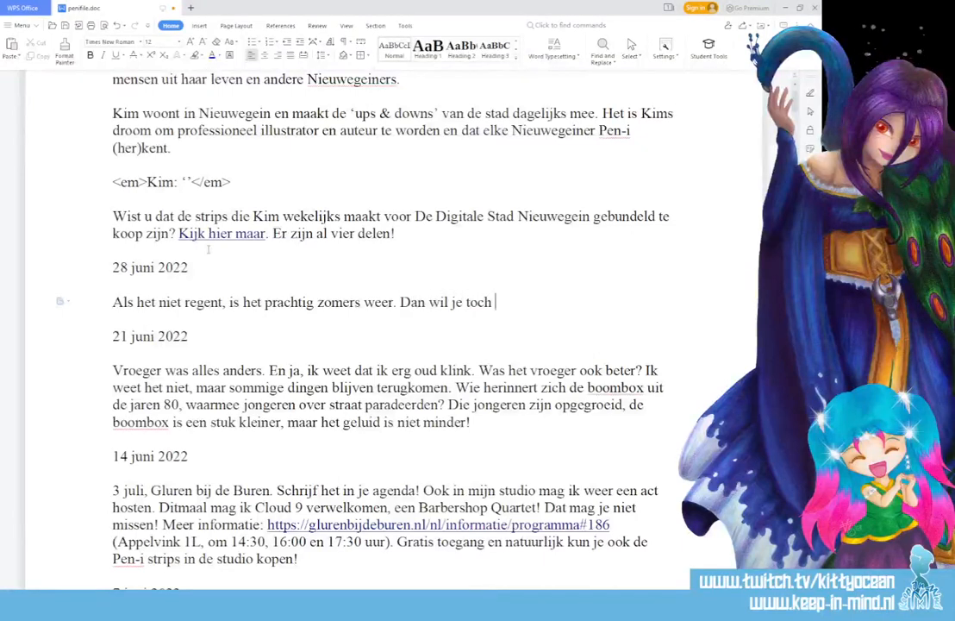
text(niets liever dan )
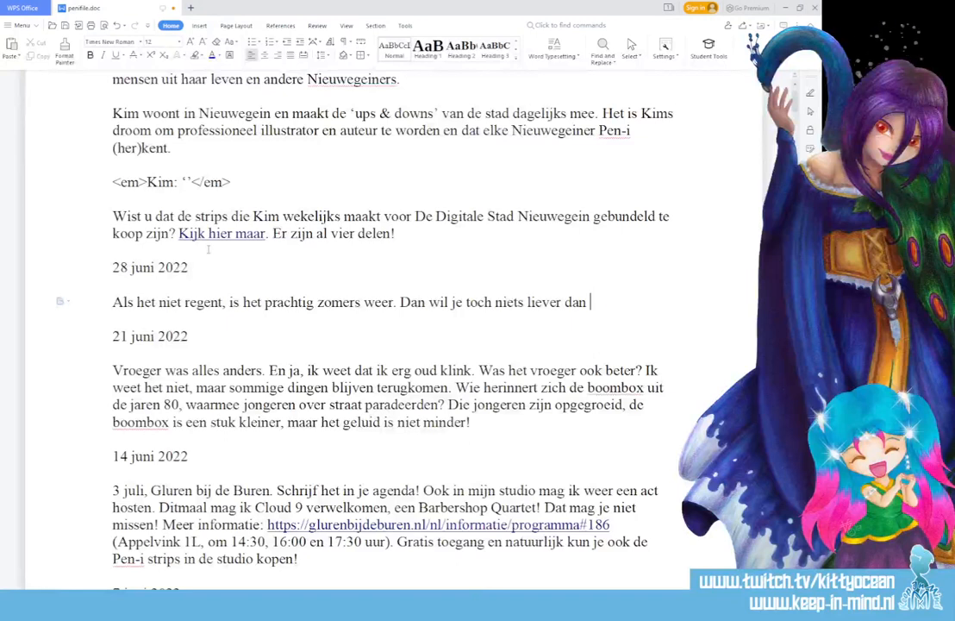
text(verkoeling aan)
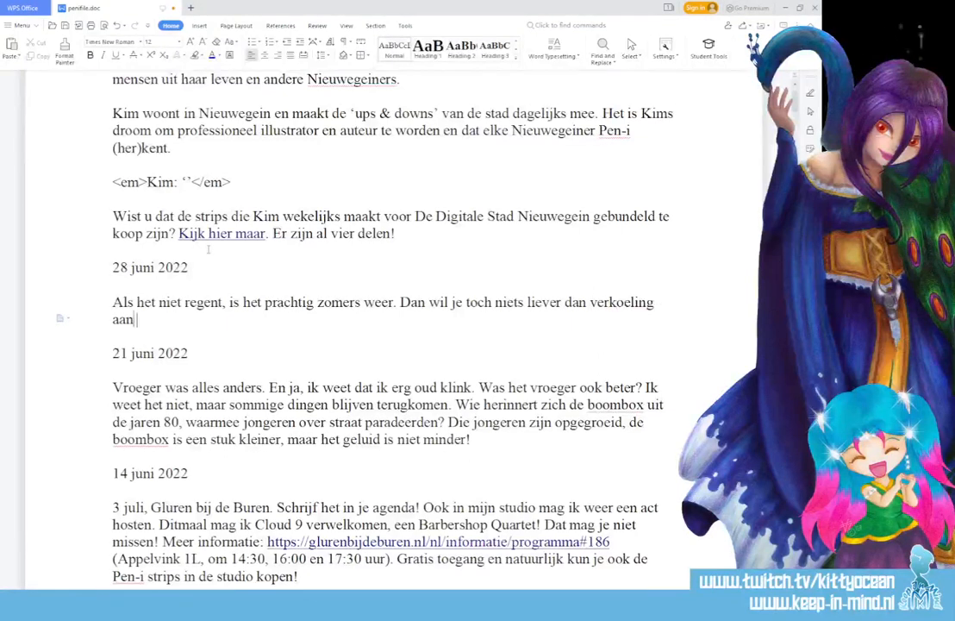
text( of in het water )
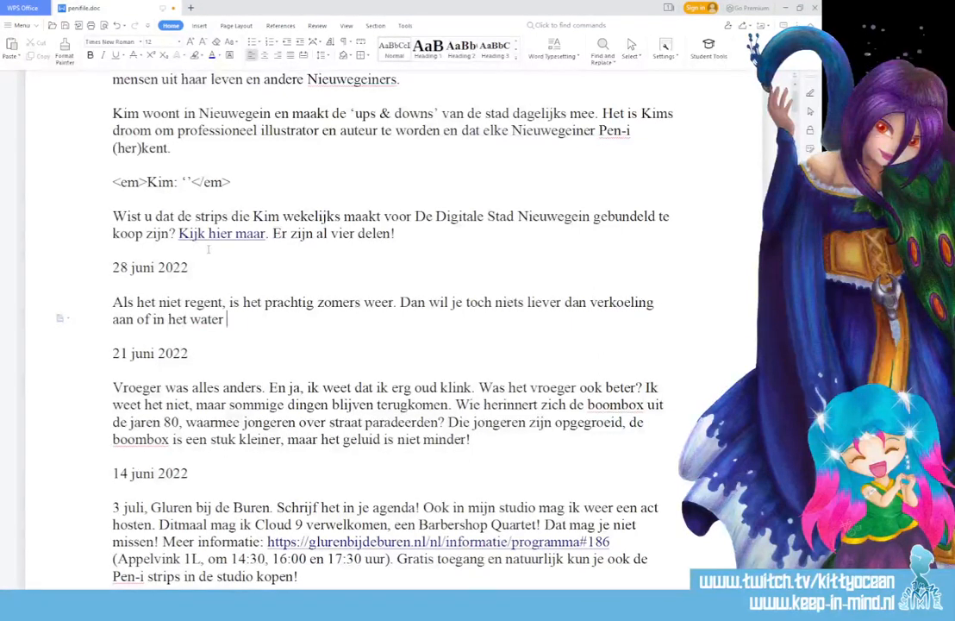
text(zoeken? Bo)
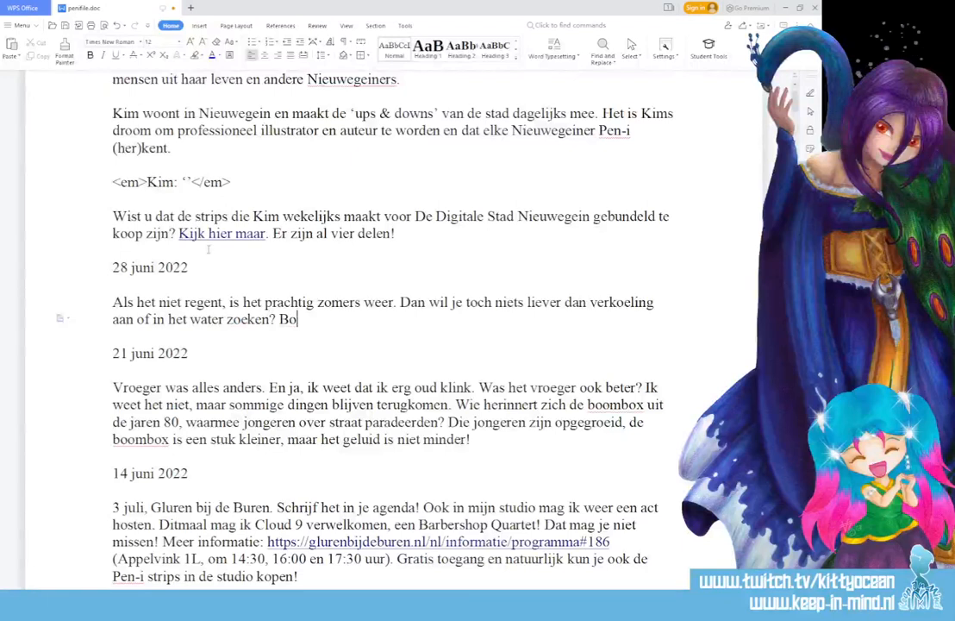
- Add "Bouw daarom je eigen Pieremachochel" to the entry, pasting the last word as text only
text(uw daarom je ei)
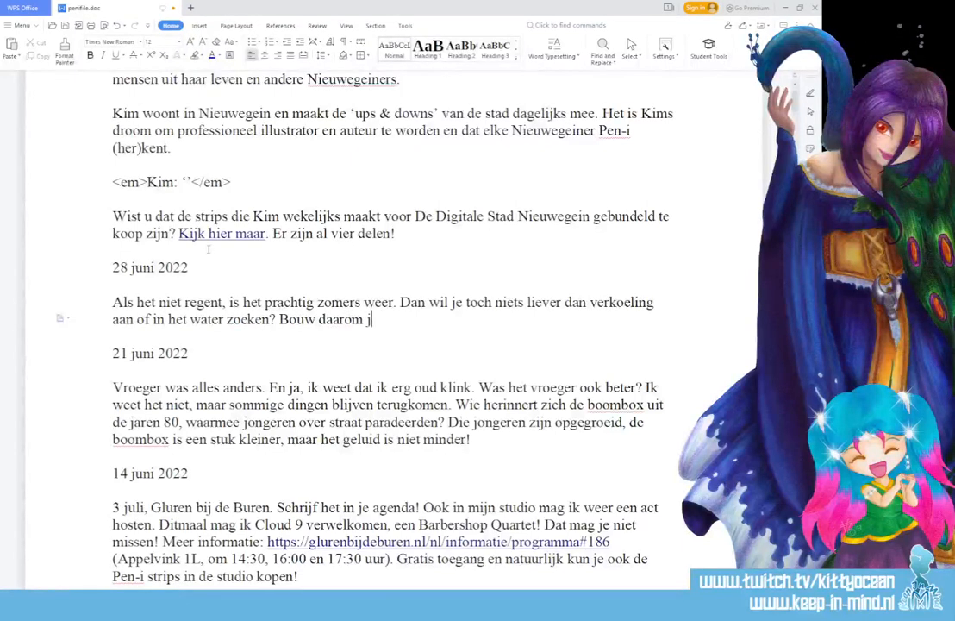
key(BackSpace)
text(eigen)
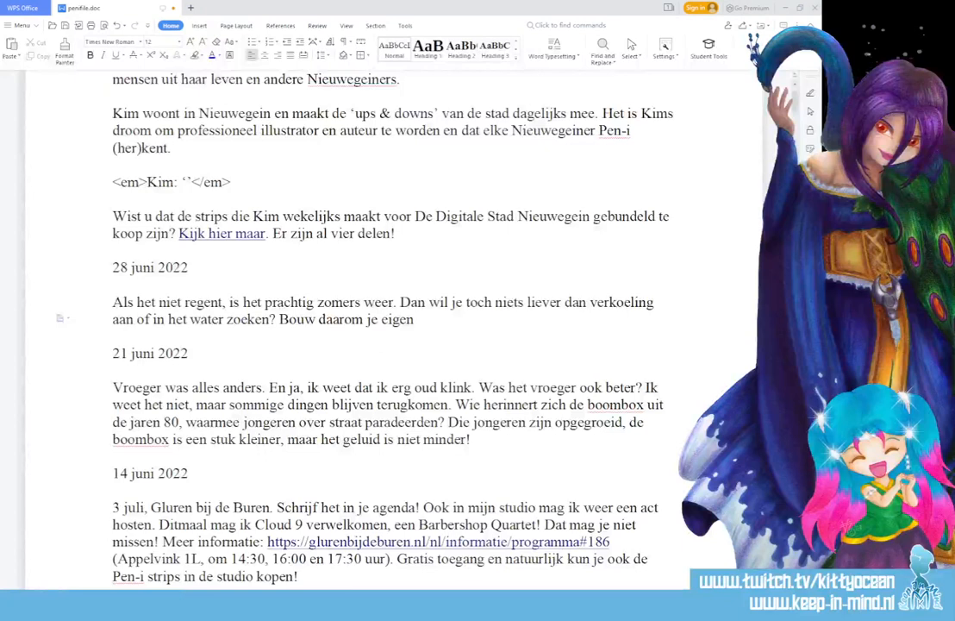
text(Pieremachochel)
click(518, 333)
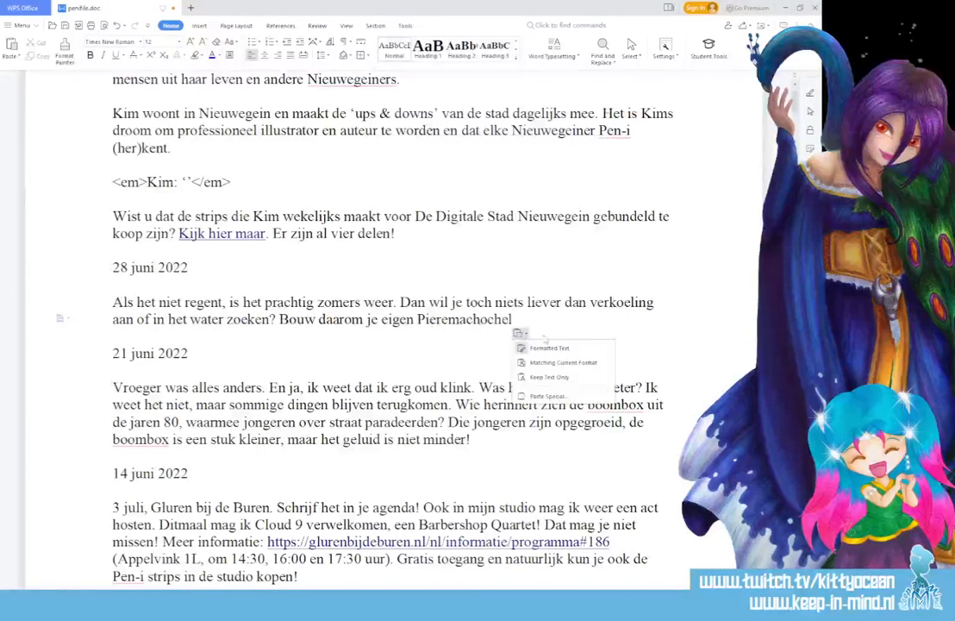
click(557, 379)
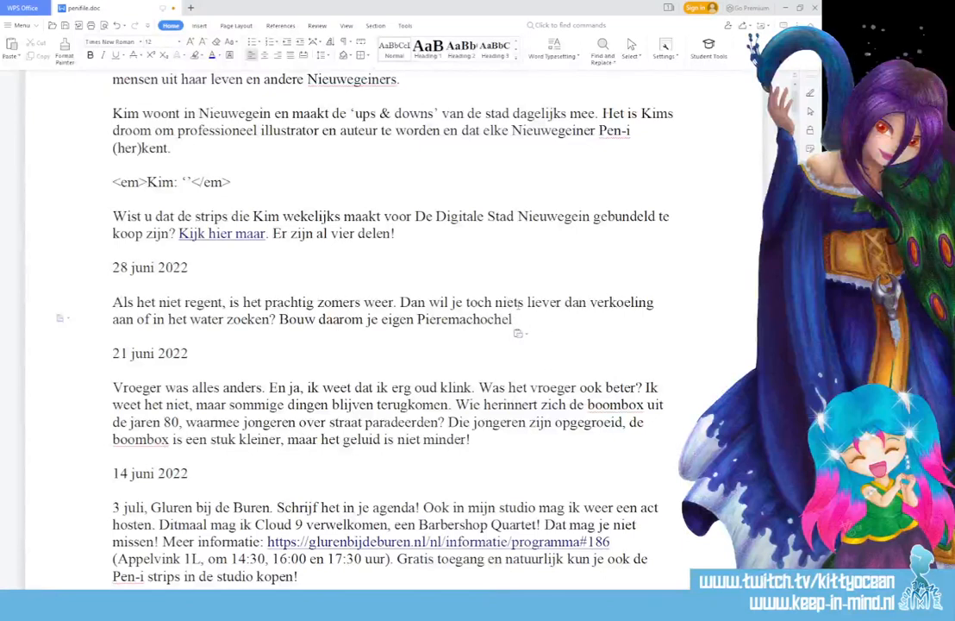
- End the sentence with a full stop and add "Een Pieremachochel", pasting the word as text only
text(. Een)
text(Pieremachochel)
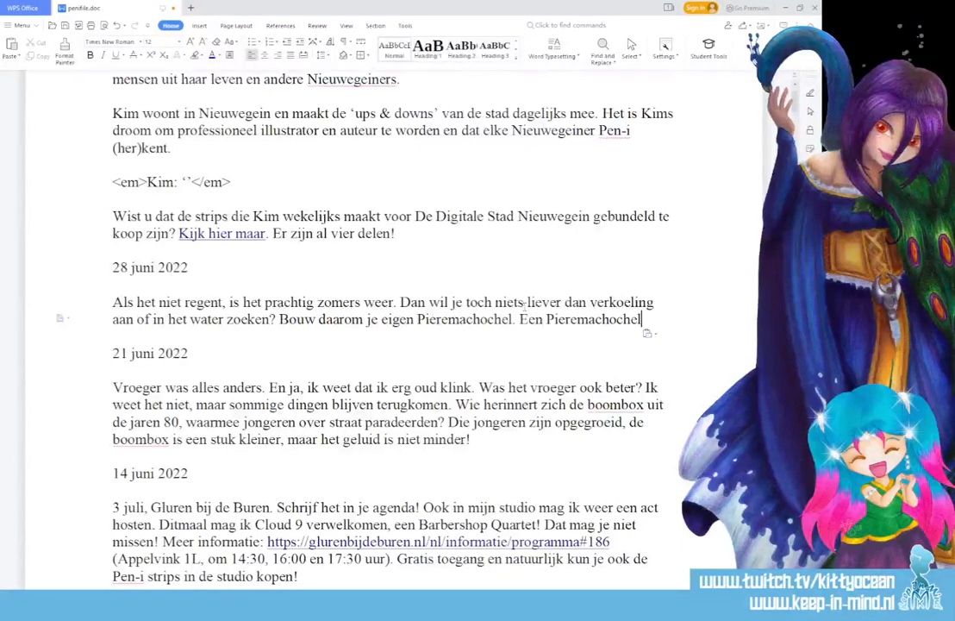
click(647, 332)
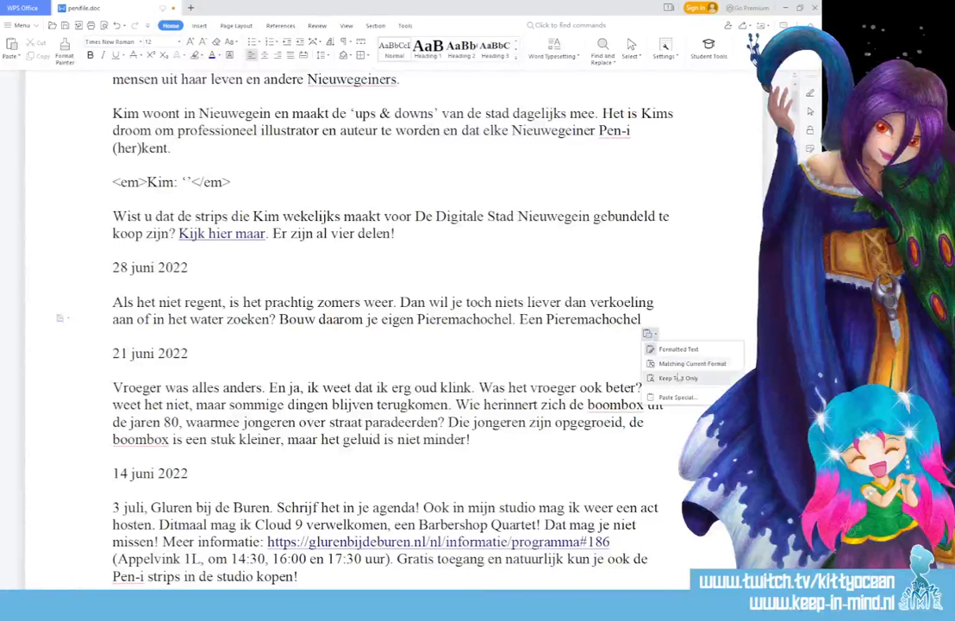
click(681, 433)
- Continue the 28 juni 2022 entry with "? Ja, een Pieremachochel.", pasting the word Pieremachochel as text only
text(? Ja, een)
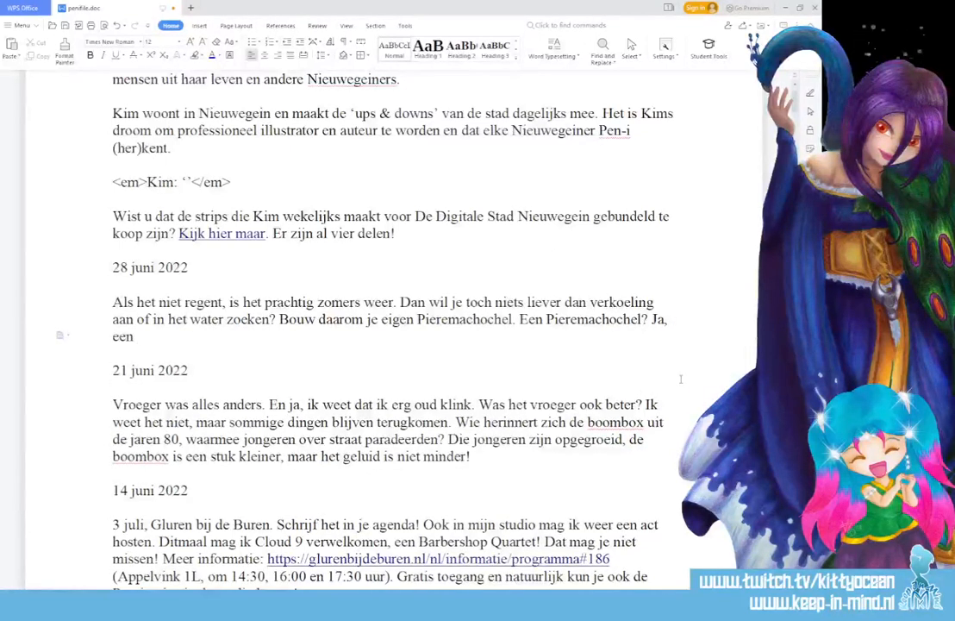
text(Pieremachochel)
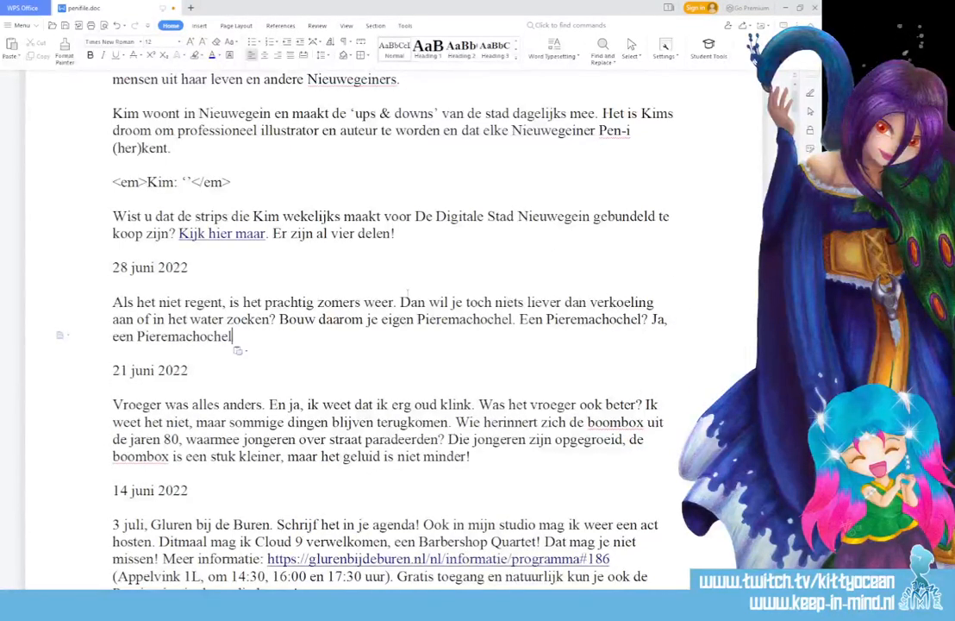
click(239, 351)
click(264, 396)
text(.)
- Begin the closing sentence of the entry with "En laten we ook maar hopen op een mooie nazomer, zodat je na"
text(En )
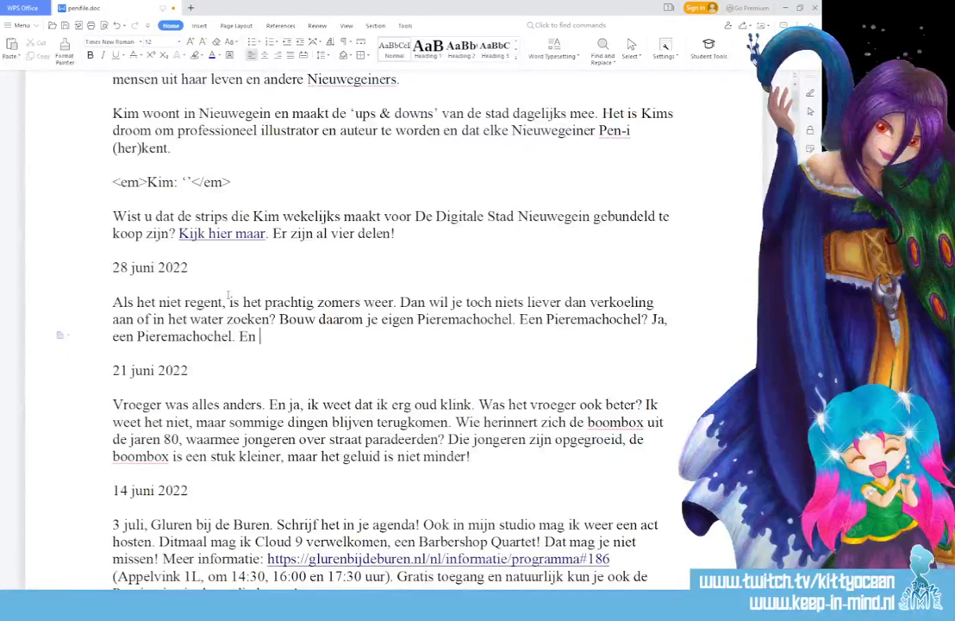
text(laten we ook maa)
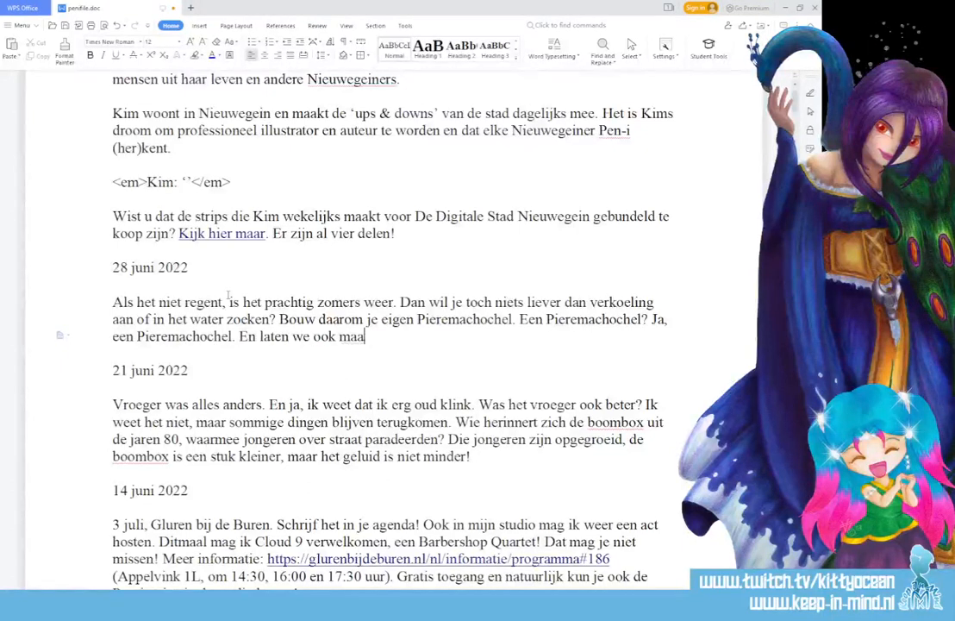
text(r hopen op een)
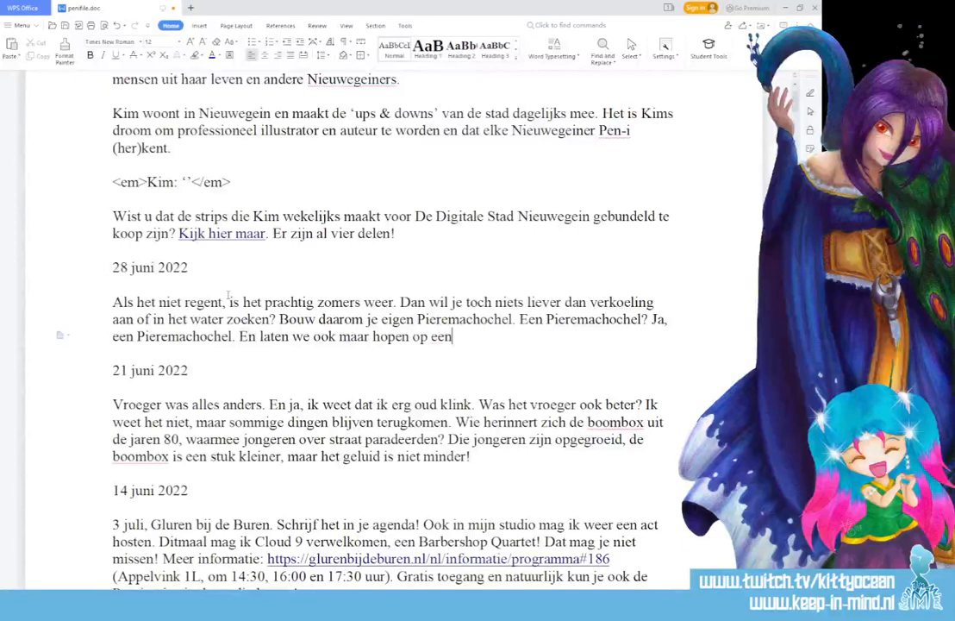
text( mooie nazom)
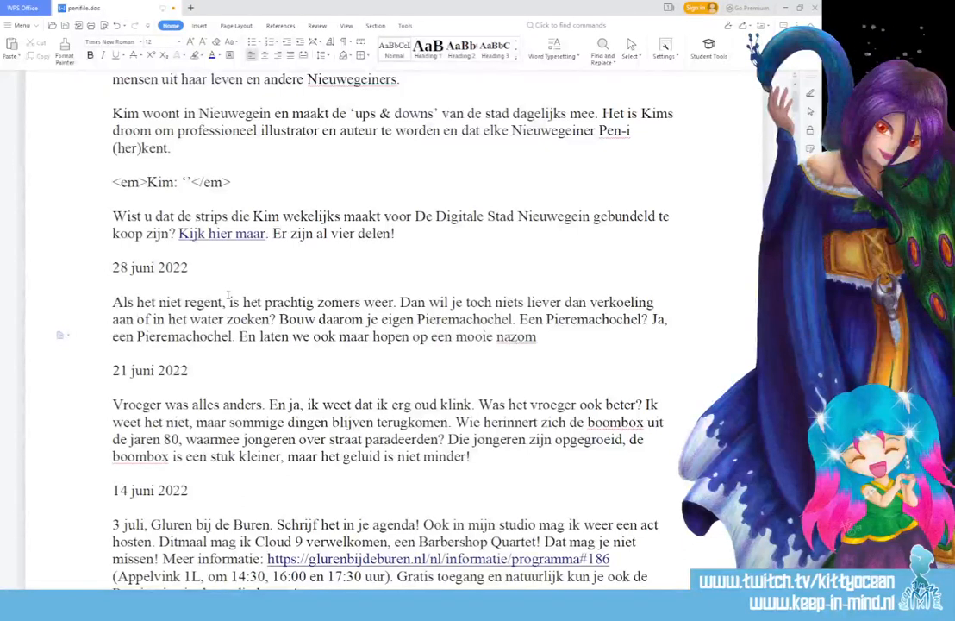
text(er, zodat je na)
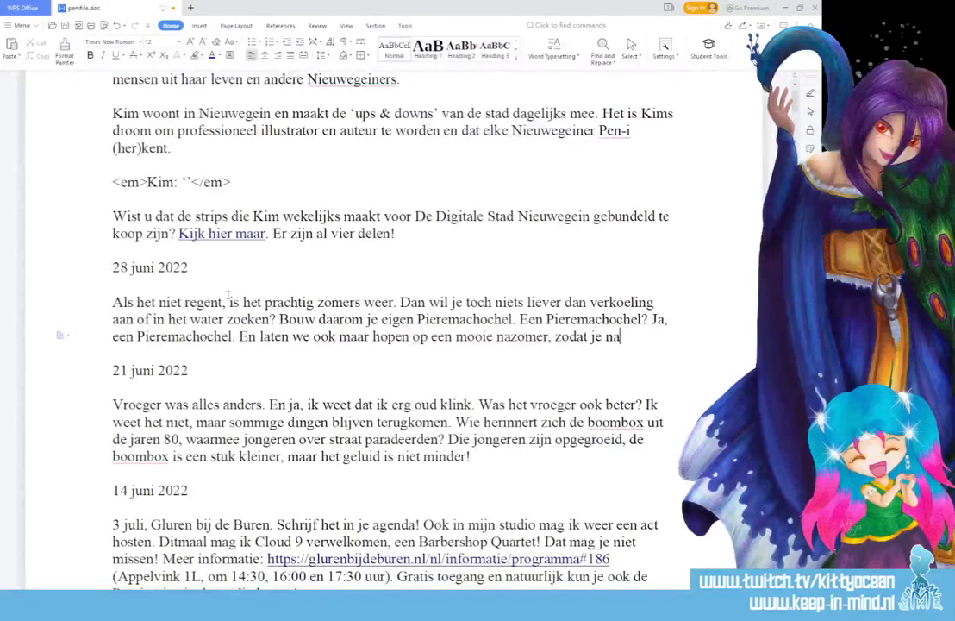
- Finish the sentence with "veel testvaren je creatie kan laten zien op de 12e Authentieke dag in Vreeswijk."
text( veel testvaren)
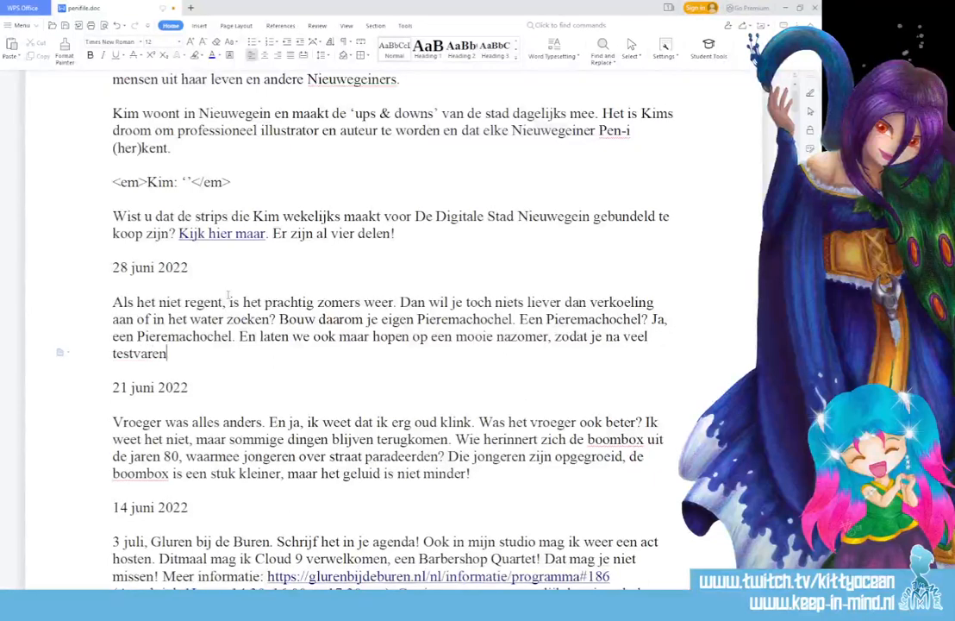
text( je creatie kan)
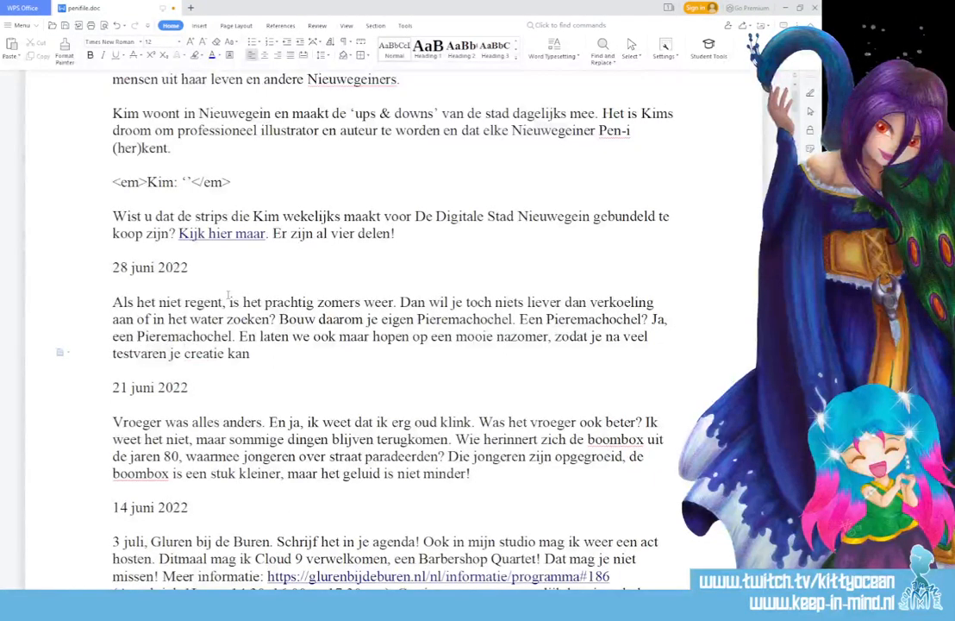
text( laten zien op de)
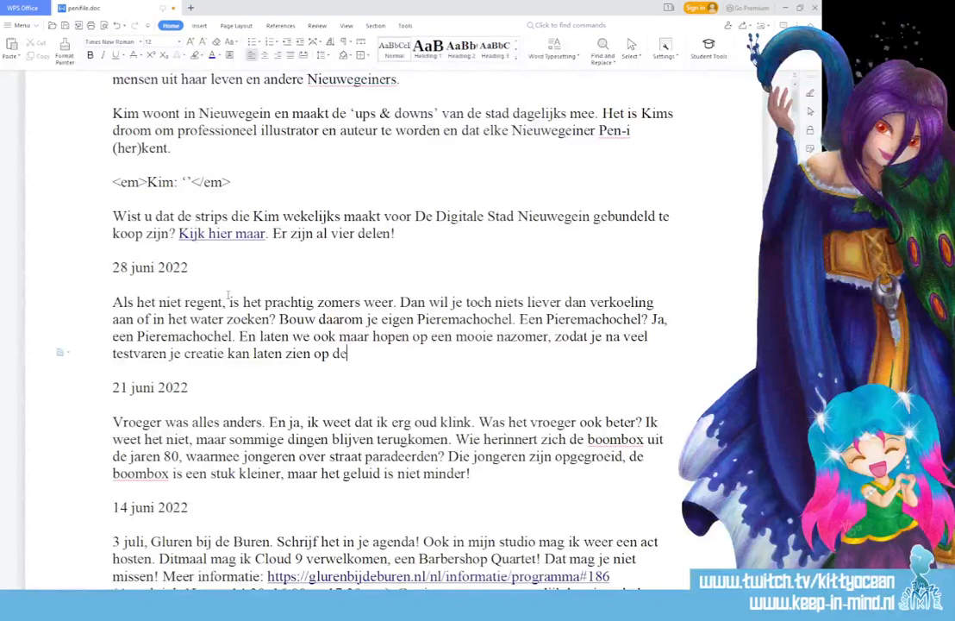
text( 12e Authenti)
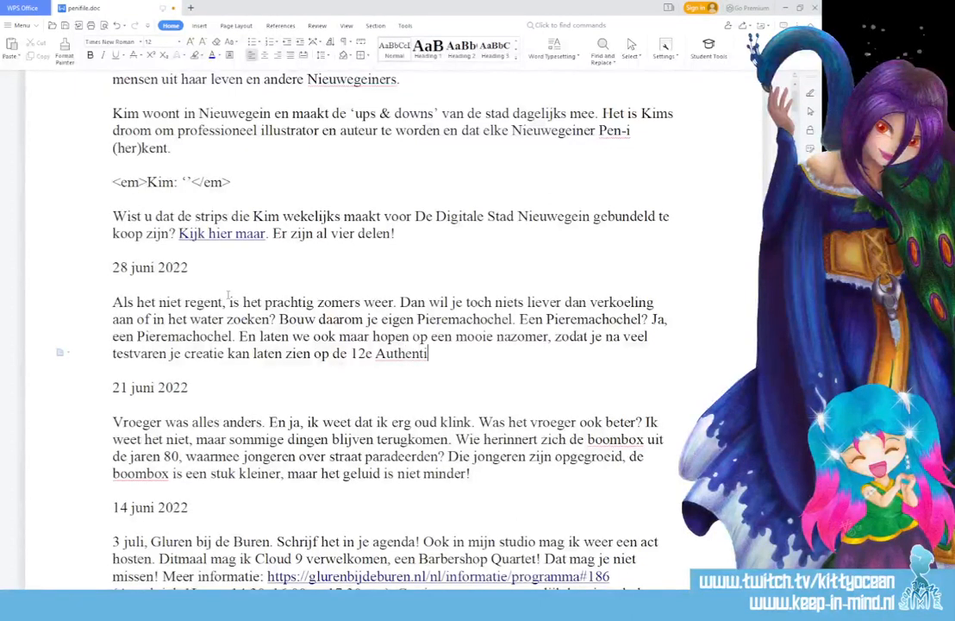
text(eke dag in)
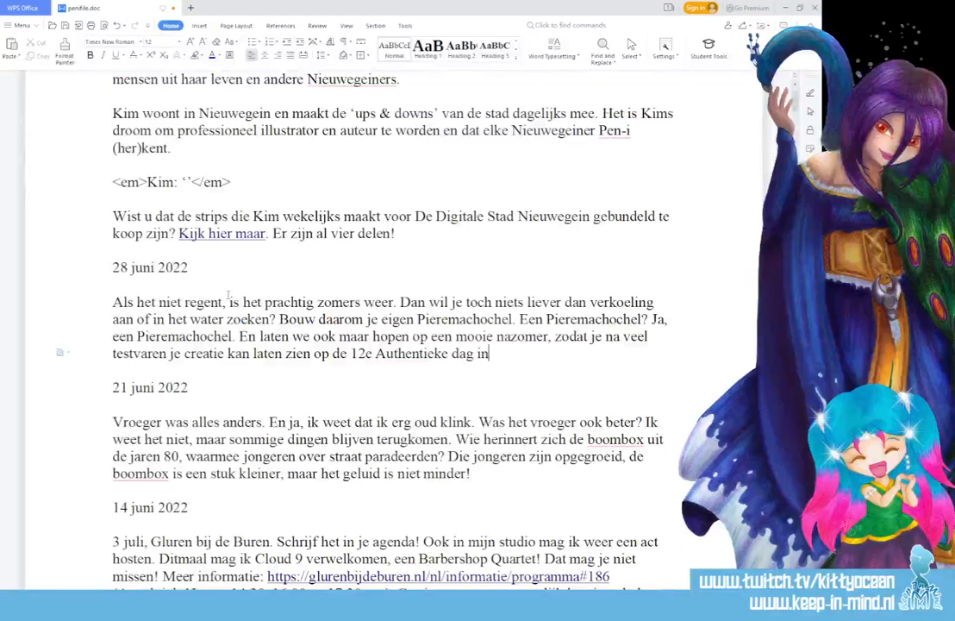
text( Vreeswijk.)
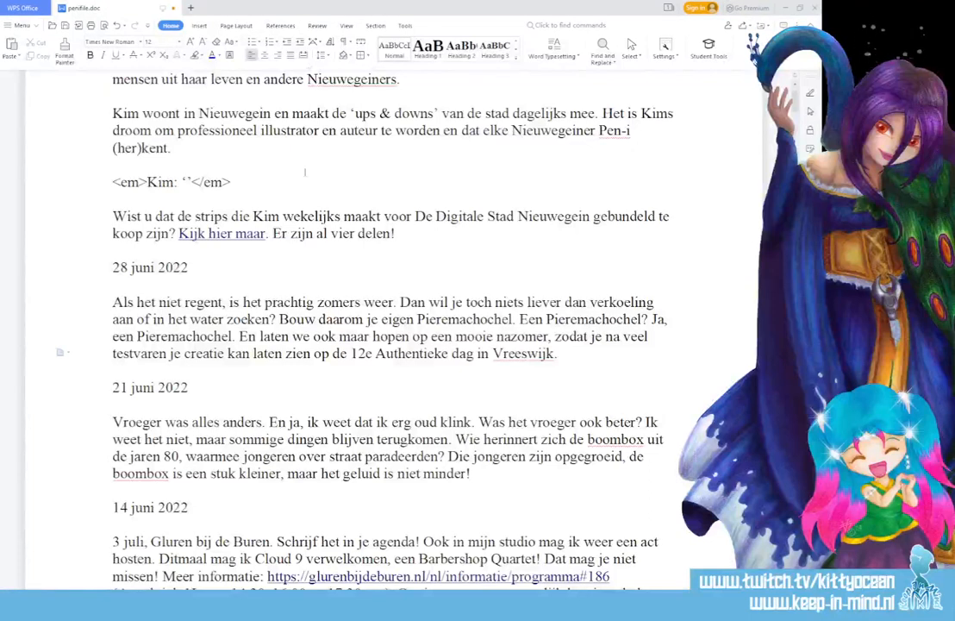
- Change all three occurrences of "Pieremachochel" in the 28 juni 2022 entry to lowercase "pieremachochel"
drag(559, 355, 99, 306)
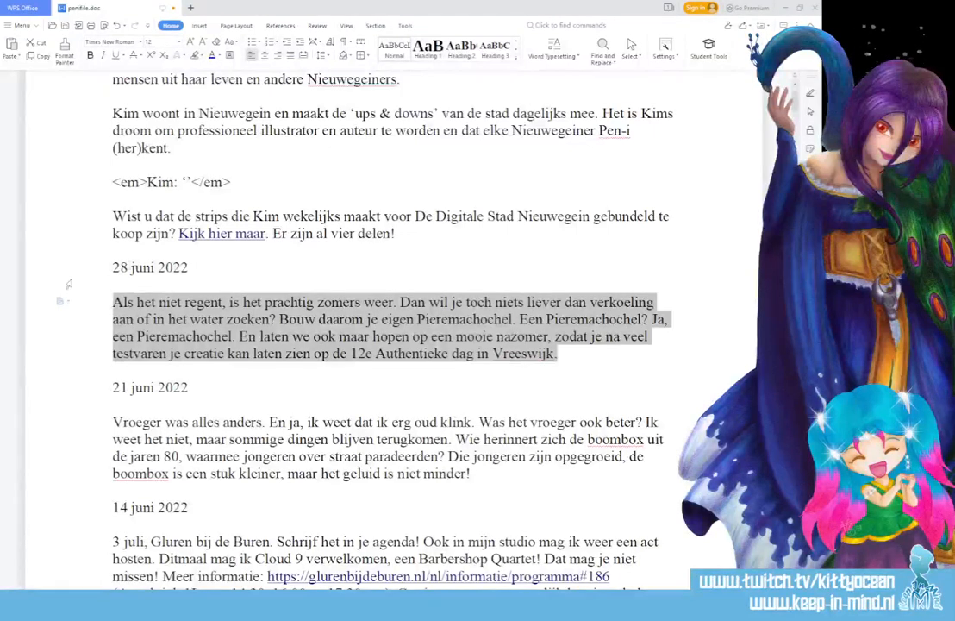
click(386, 289)
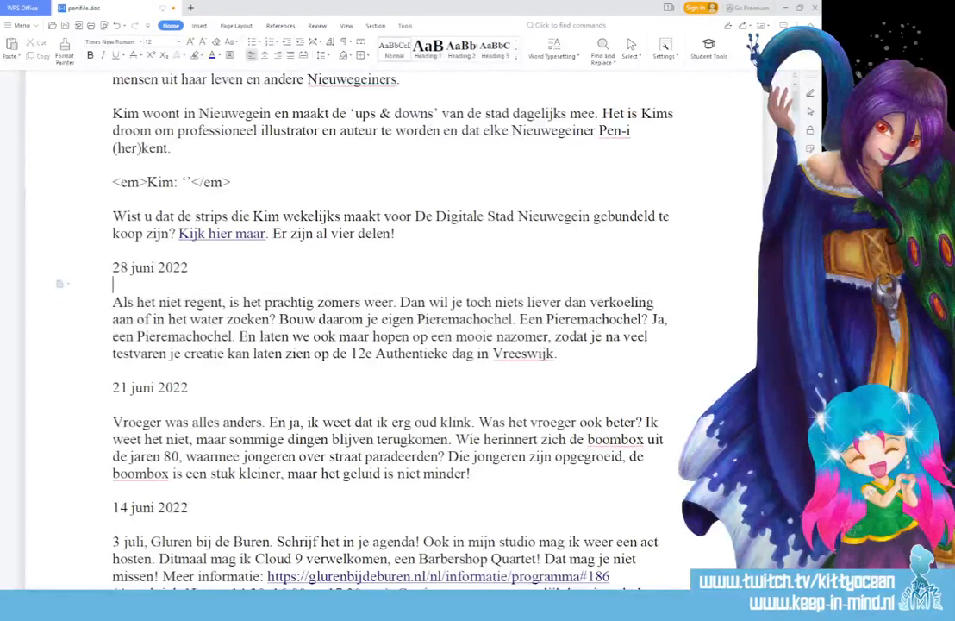
drag(417, 320, 426, 320)
text(p)
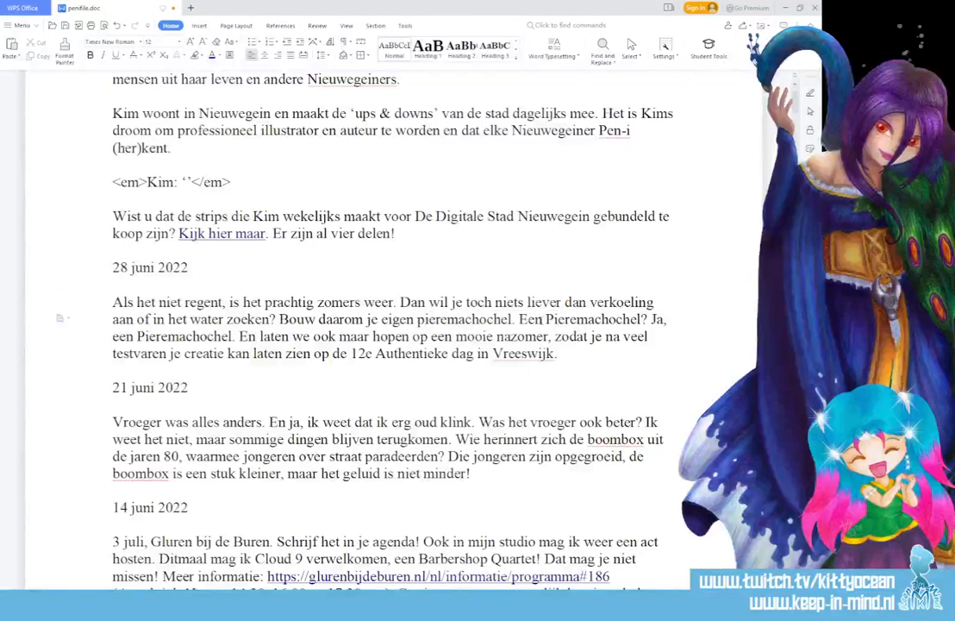
drag(546, 319, 553, 319)
text(p)
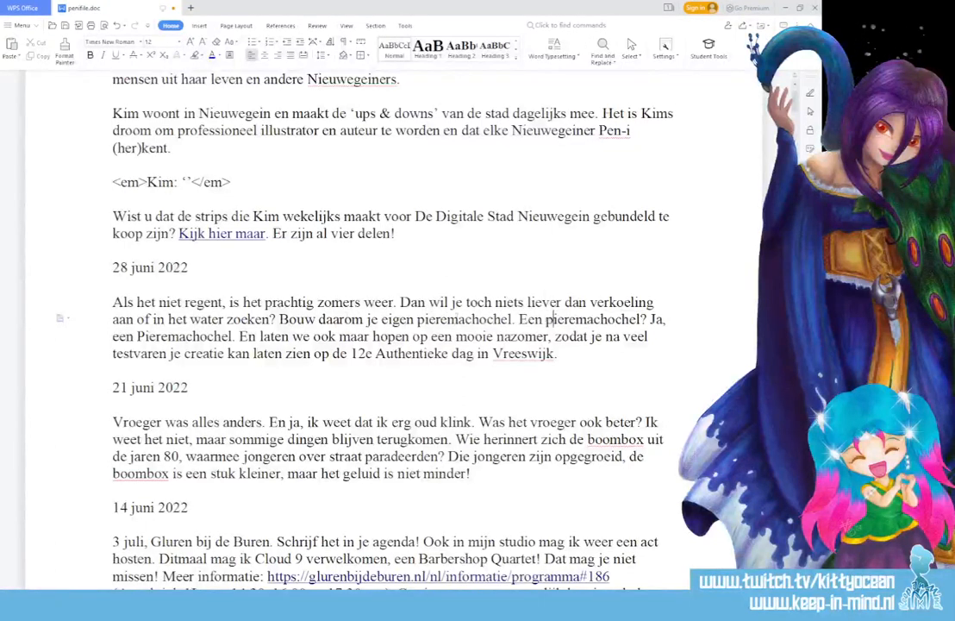
drag(137, 336, 144, 336)
text(p)
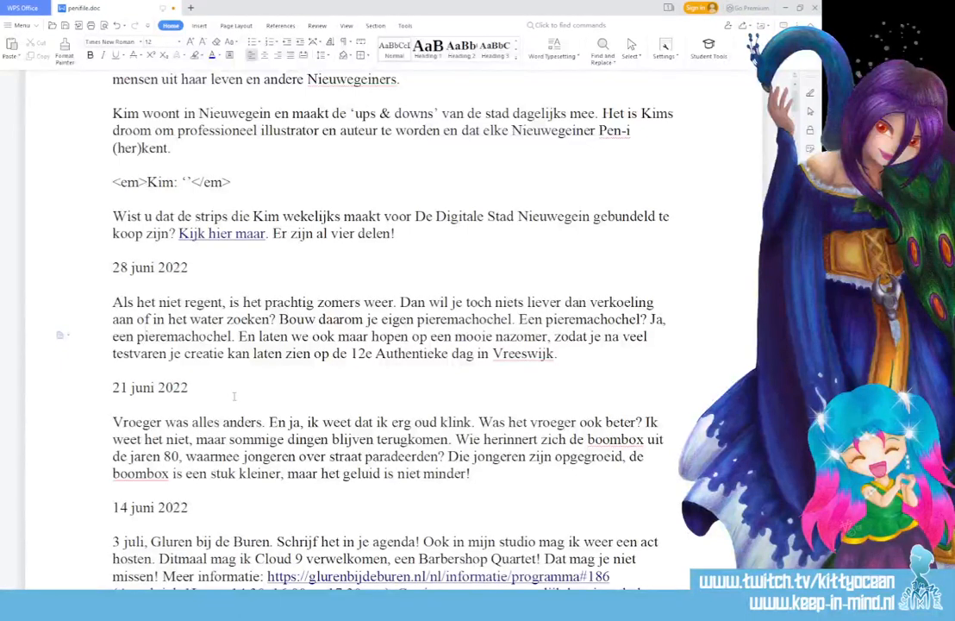
click(306, 364)
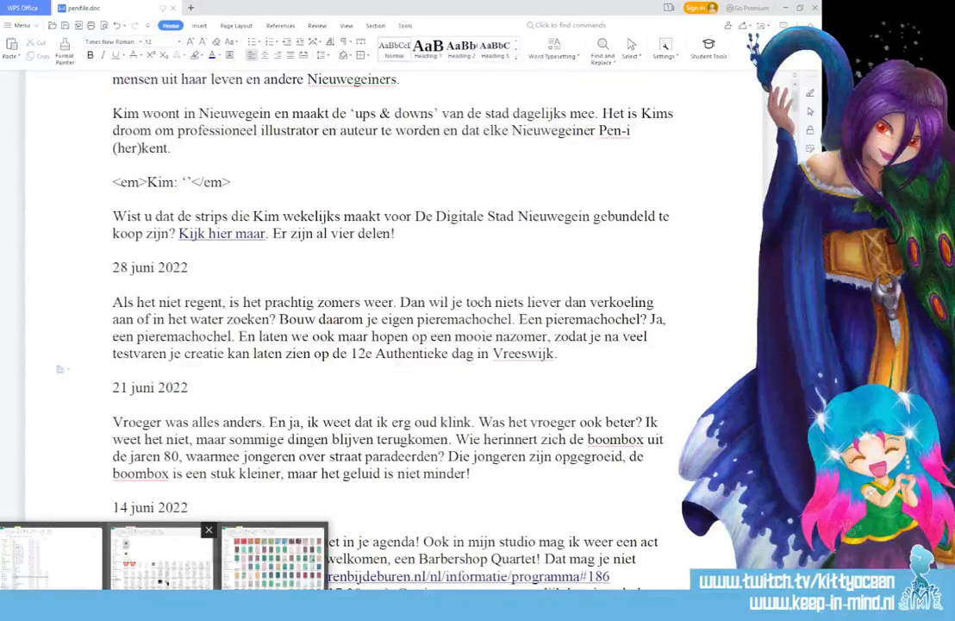
- Switch to the Pen-i Overall folder and open the NewBanner file in Photoshop
click(76, 562)
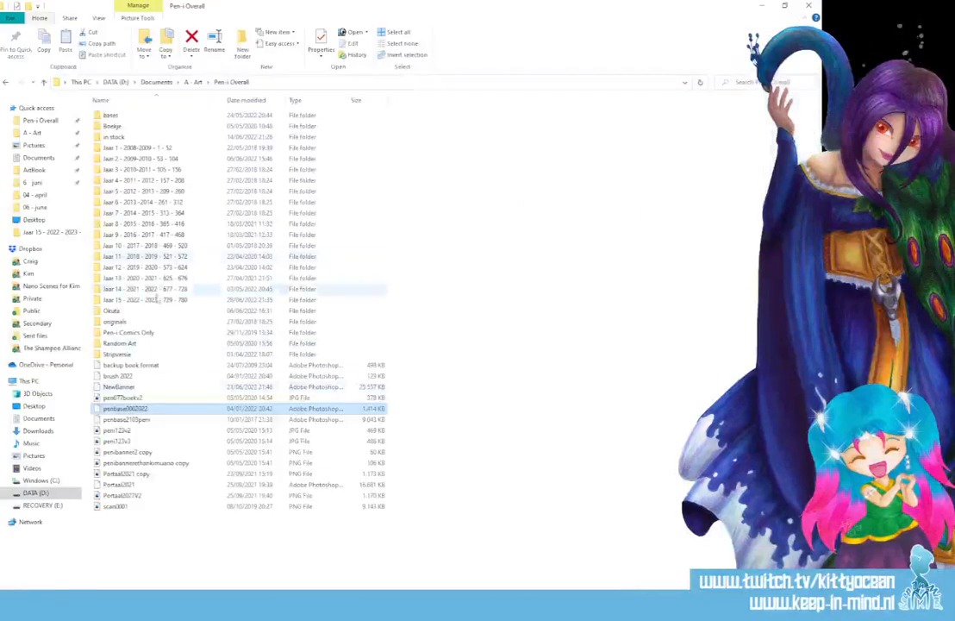
click(130, 388)
double_click(130, 387)
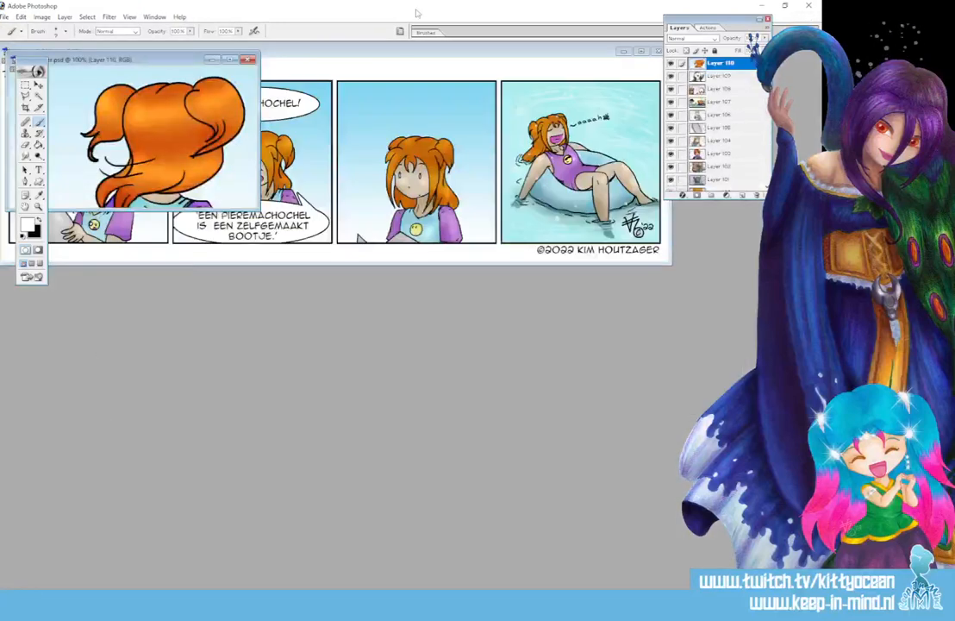
- Close the 738.psd comic strip, saving its changes
click(377, 55)
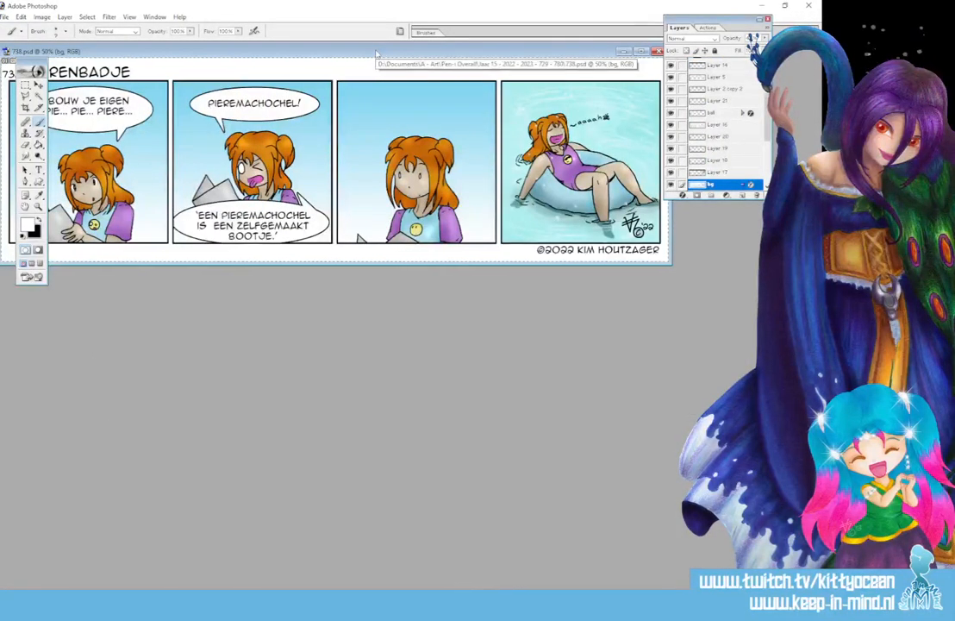
click(656, 52)
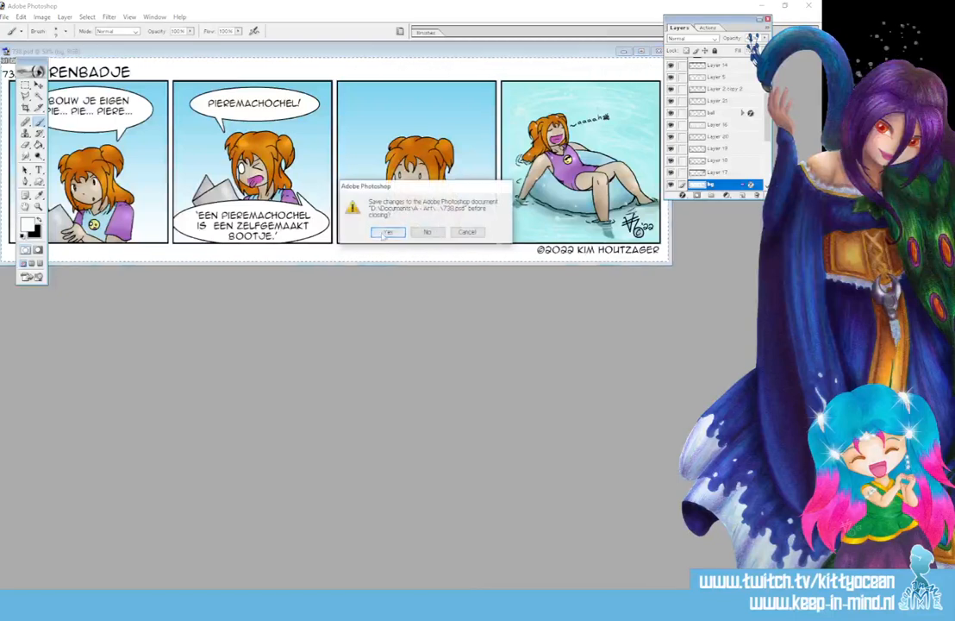
click(336, 203)
- Paste the copied strip into NewBanner.psd and move it so the girl reading in the first panel fills the banner
click(230, 60)
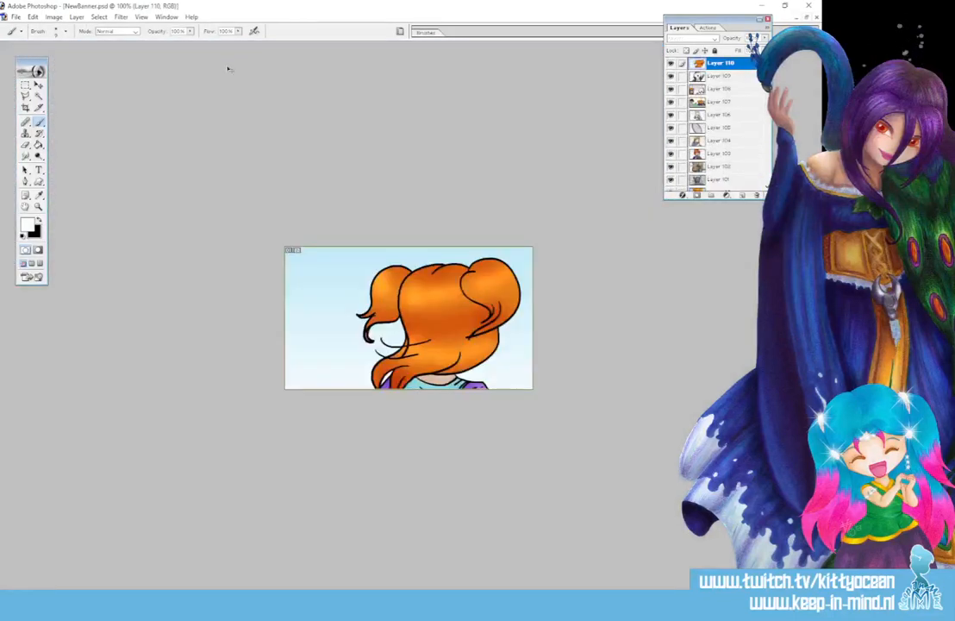
key(ctrl+v)
click(38, 84)
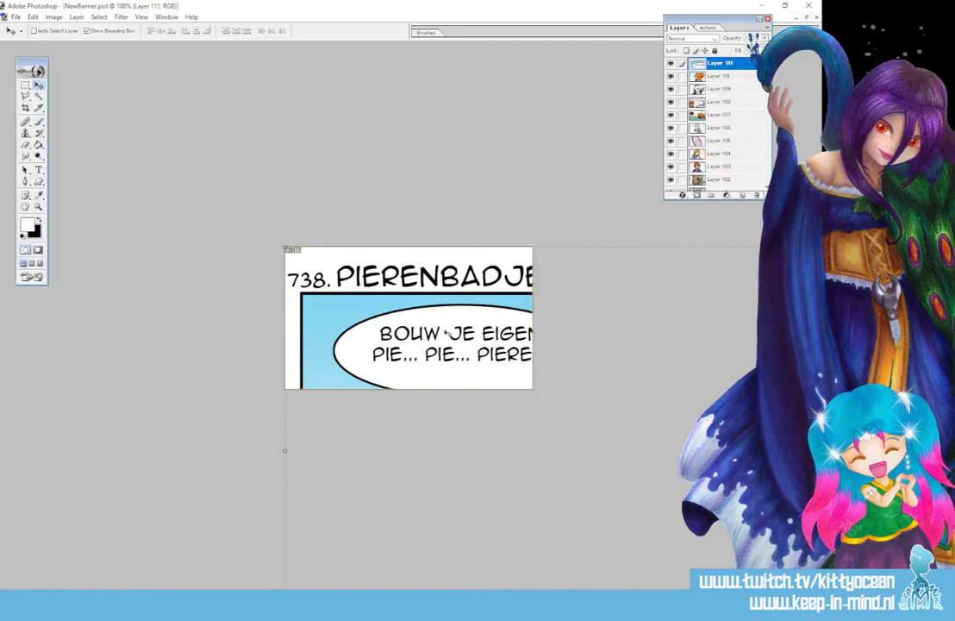
mouse_move(449, 331)
mouse_down()
mouse_move(405, 250)
mouse_move(407, 148)
mouse_move(394, 149)
mouse_up()
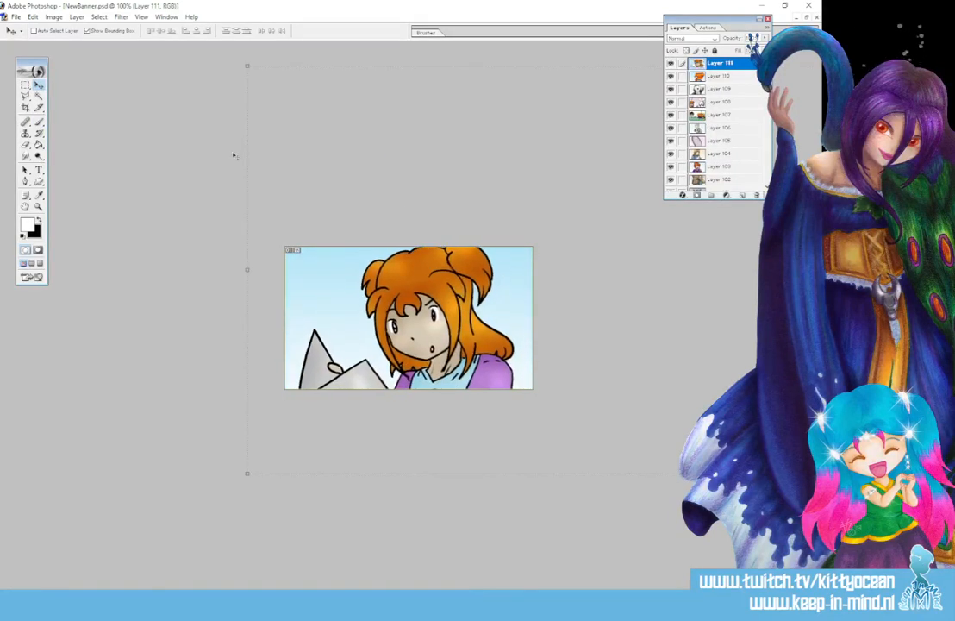
- Save the banner for the web as a high-quality JPEG named 738banner in the Jaar 15 - 2022 - 2023 - 729 - 780 folder
click(15, 16)
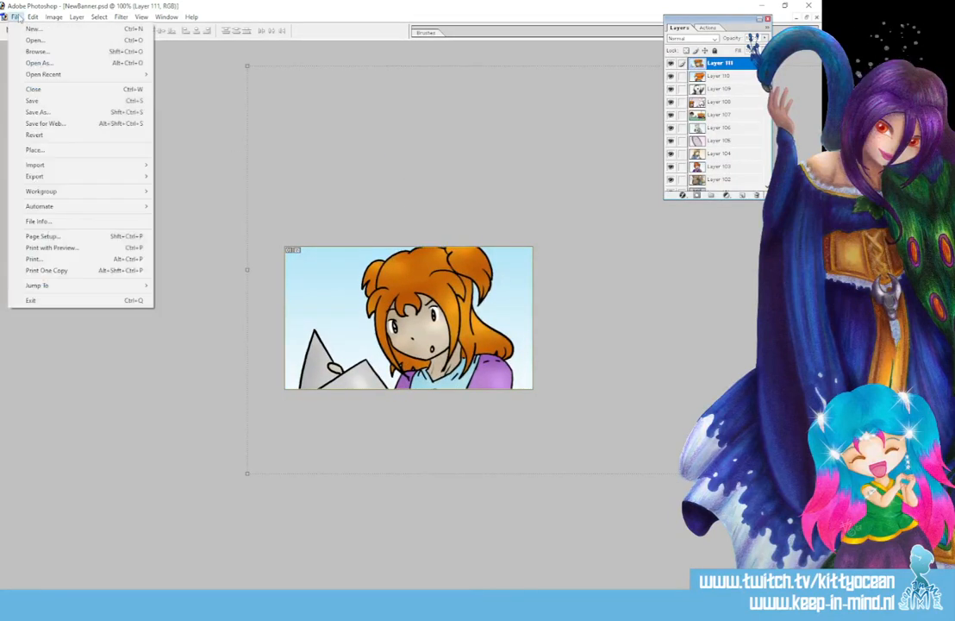
click(61, 124)
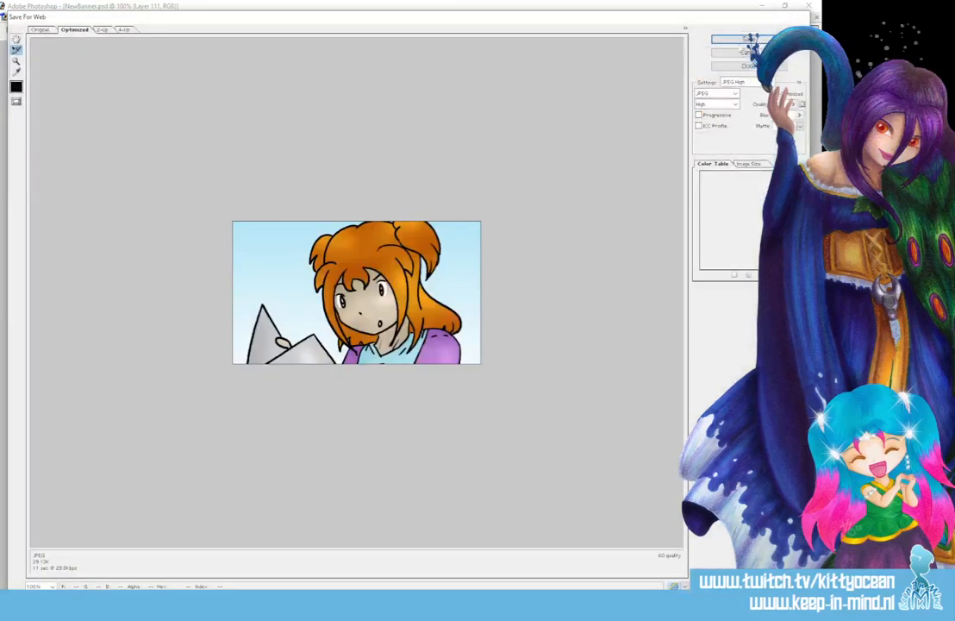
click(743, 40)
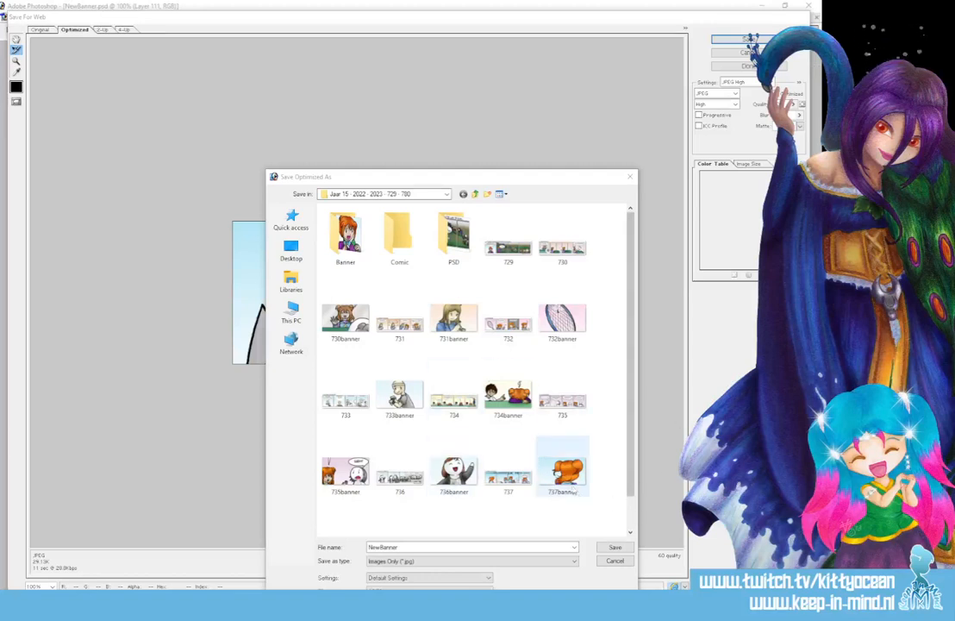
drag(630, 480, 634, 519)
drag(408, 548, 300, 528)
click(346, 515)
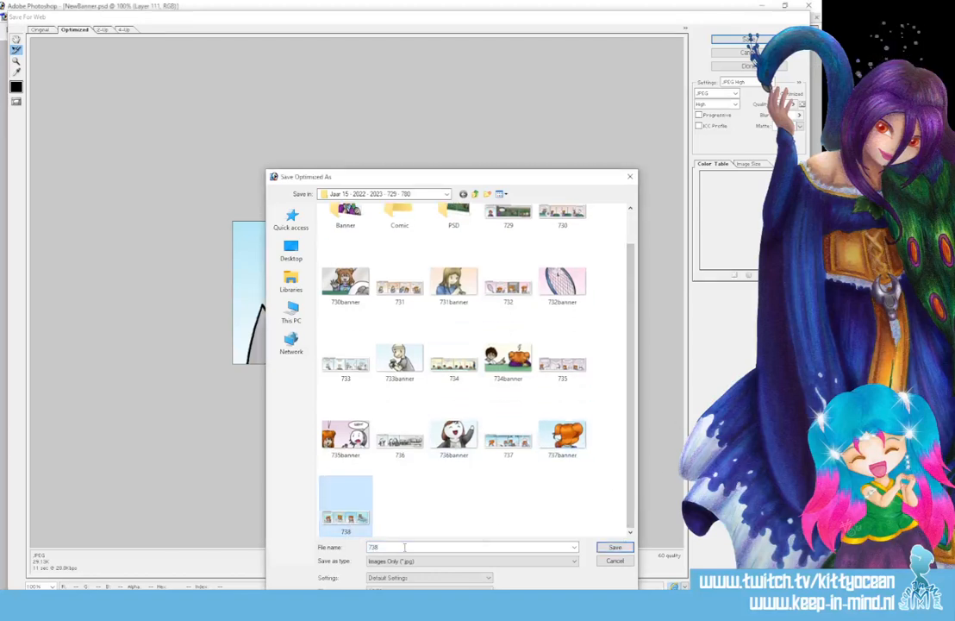
click(404, 548)
text(banner)
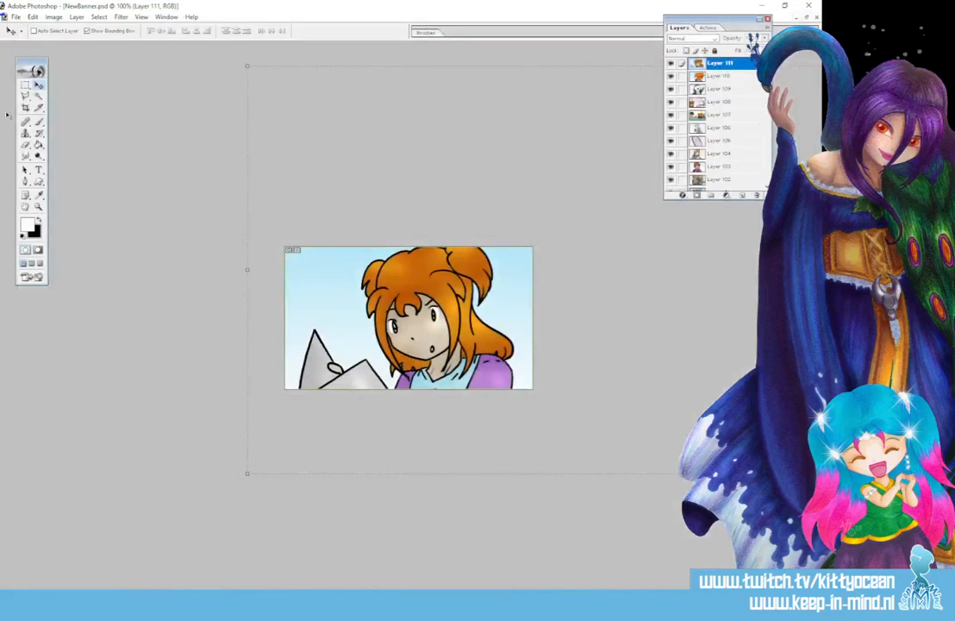
- Crop NewBanner.psd to its full canvas bounds, deleting the parts of the pasted strip outside the banner
click(25, 108)
drag(239, 221, 587, 395)
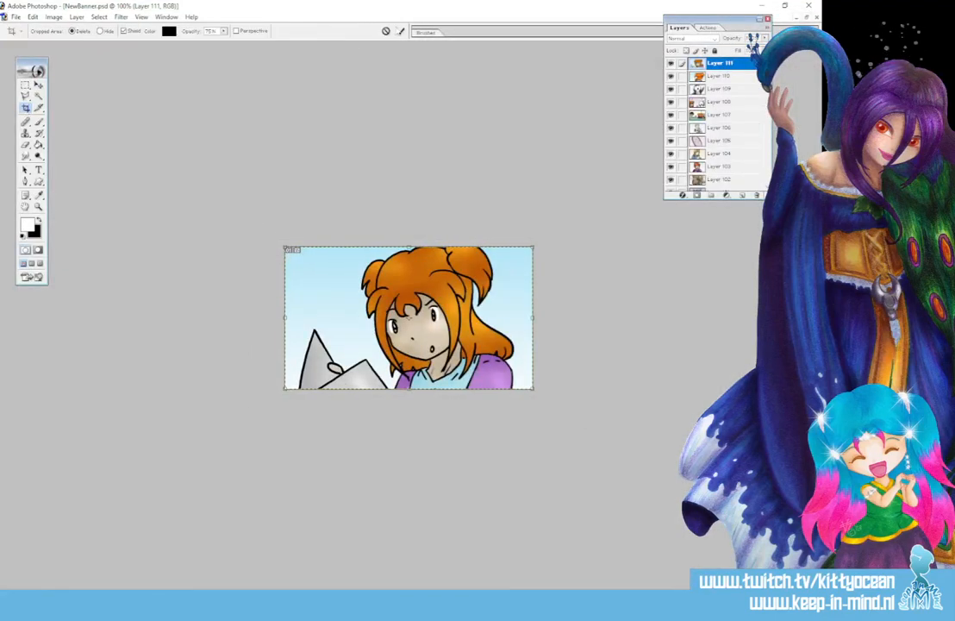
click(400, 31)
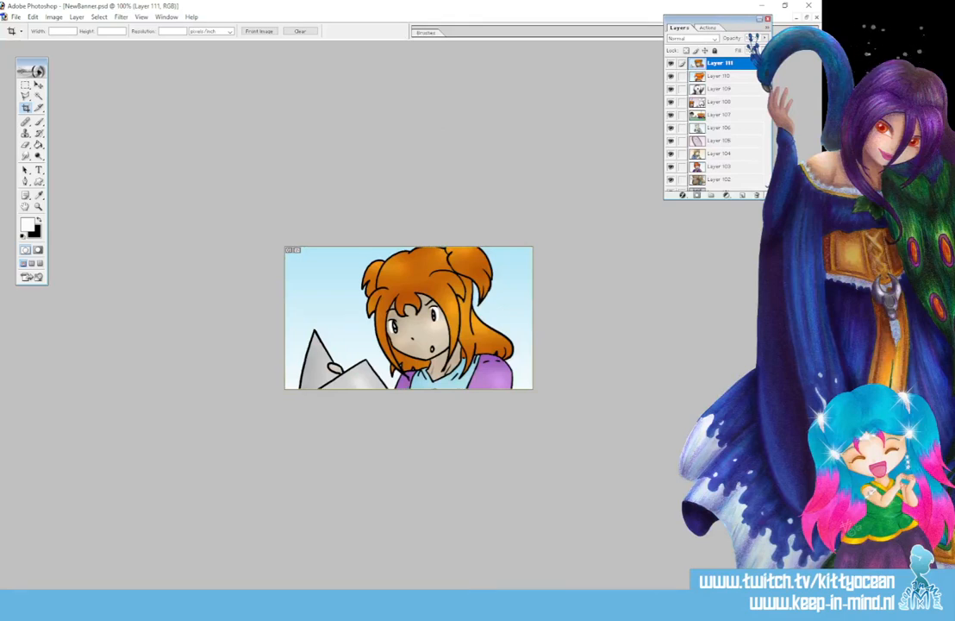
- Switch back to penifile.doc in WPS Office
key(alt+Tab)
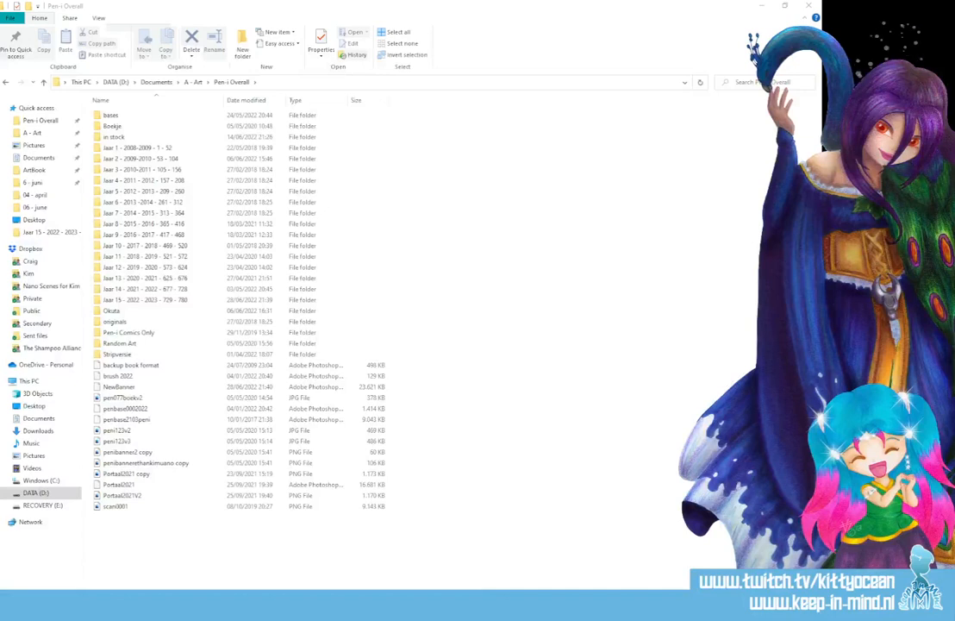
click(617, 604)
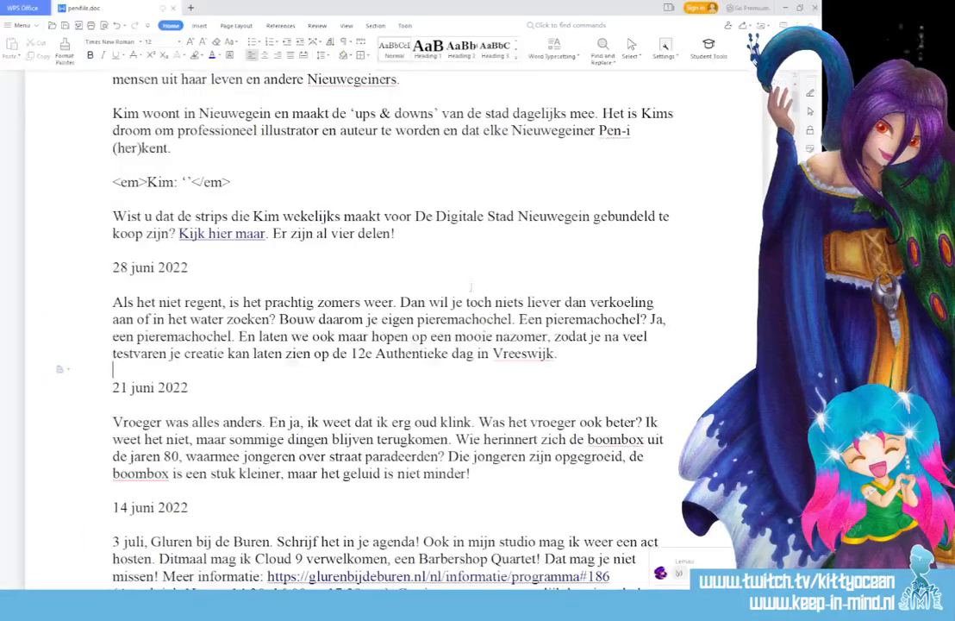
- Select the standard introduction above the 28 juni 2022 entry in penifile.doc for copying, followed by the 28 juni 2022 paragraph
scroll(185, 167, up, 3)
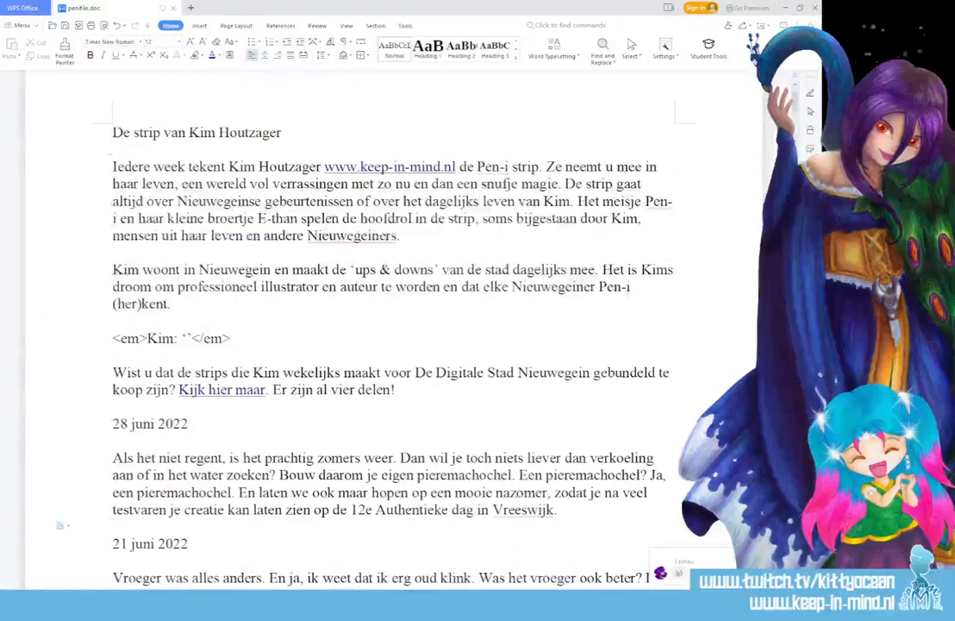
drag(97, 114, 434, 399)
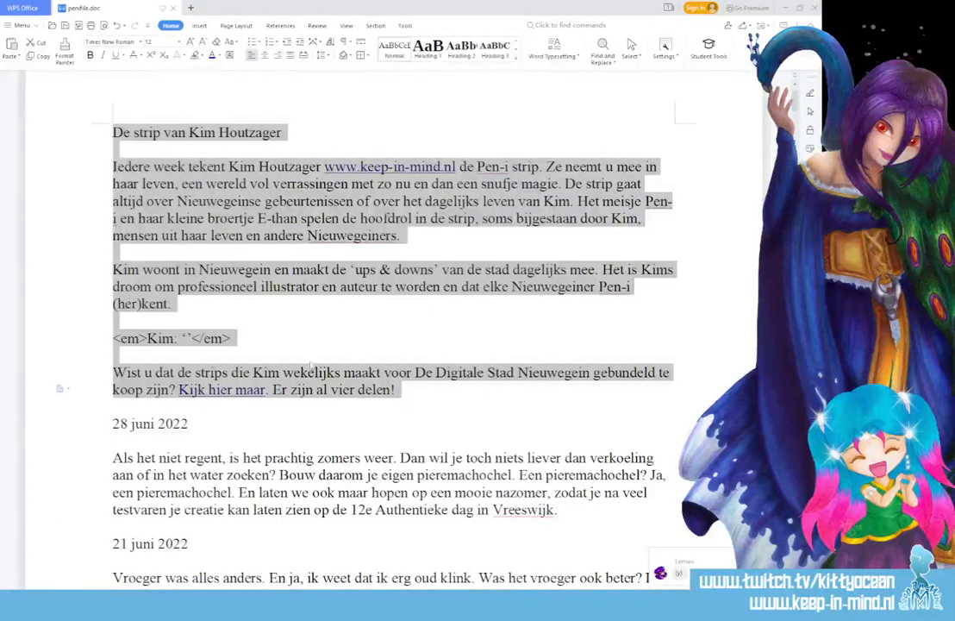
scroll(312, 366, down, 3)
drag(112, 353, 569, 405)
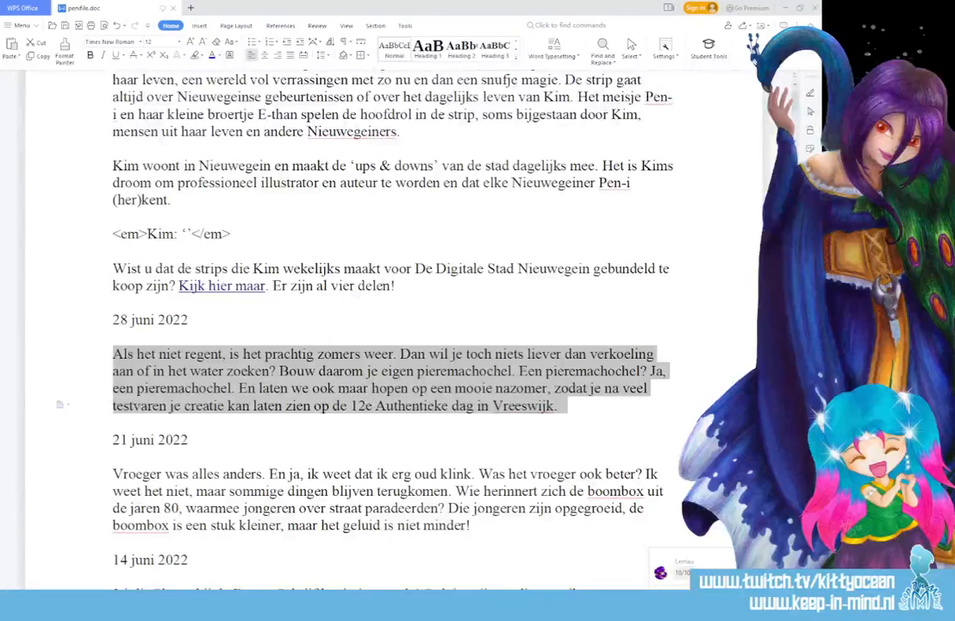
- Switch to File Explorer, open the Jaar 15 - 2022 - 2023 - 729 - 780 folder and select the 738 strip and 738banner images
key(alt+Tab)
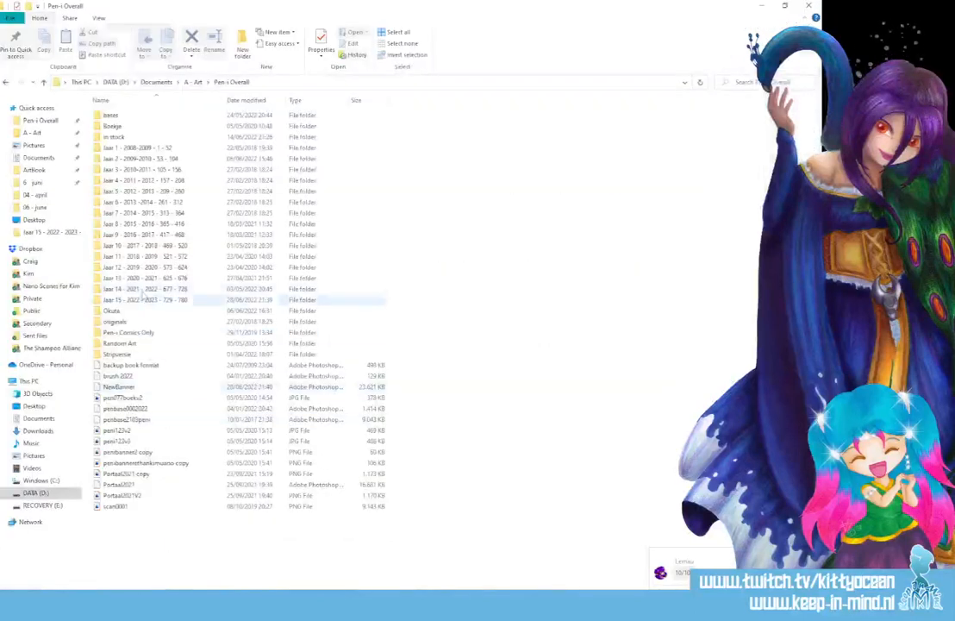
double_click(135, 300)
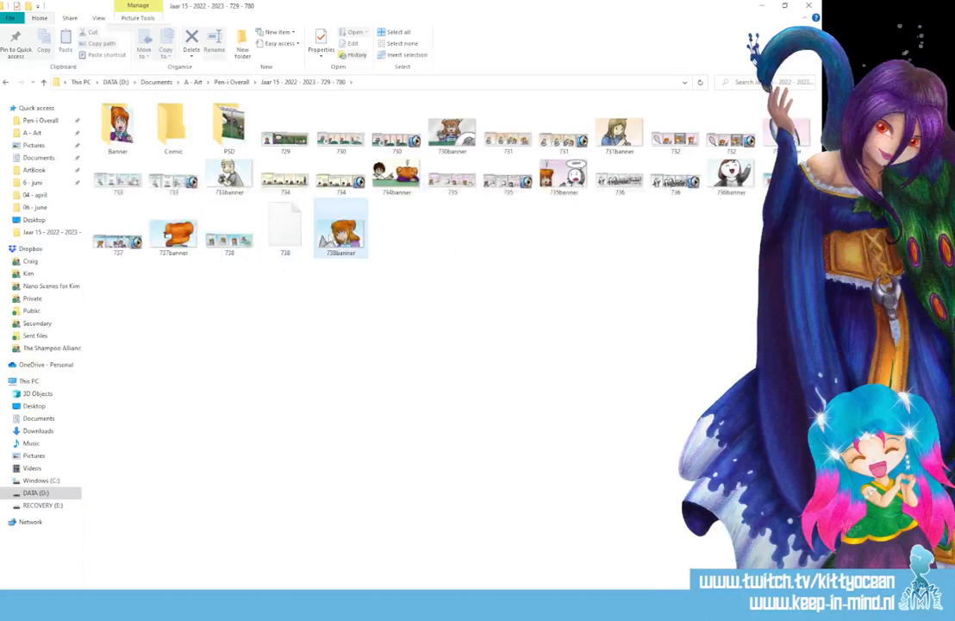
click(341, 231)
ctrl+click(231, 233)
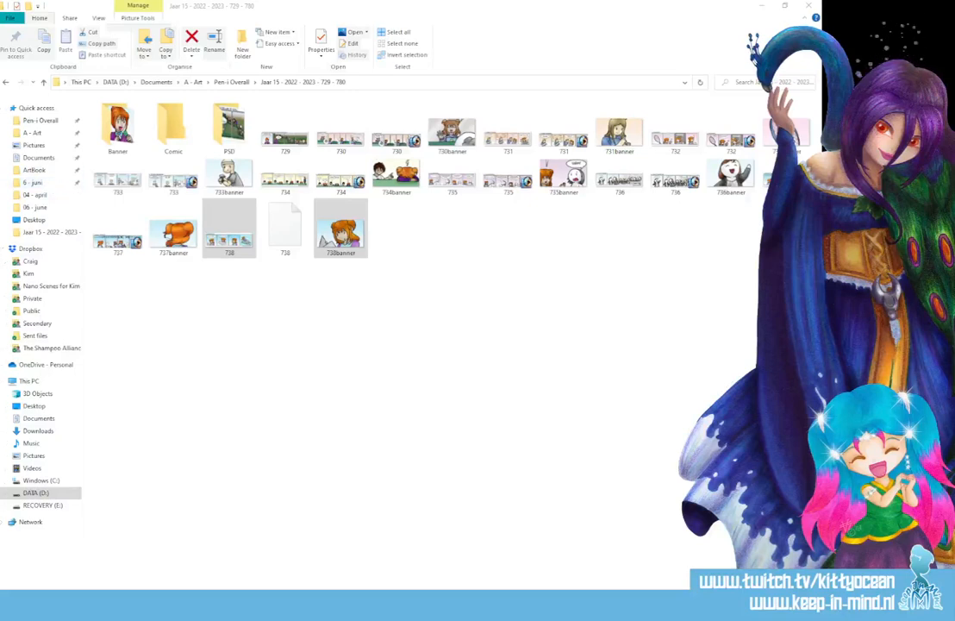
click(284, 366)
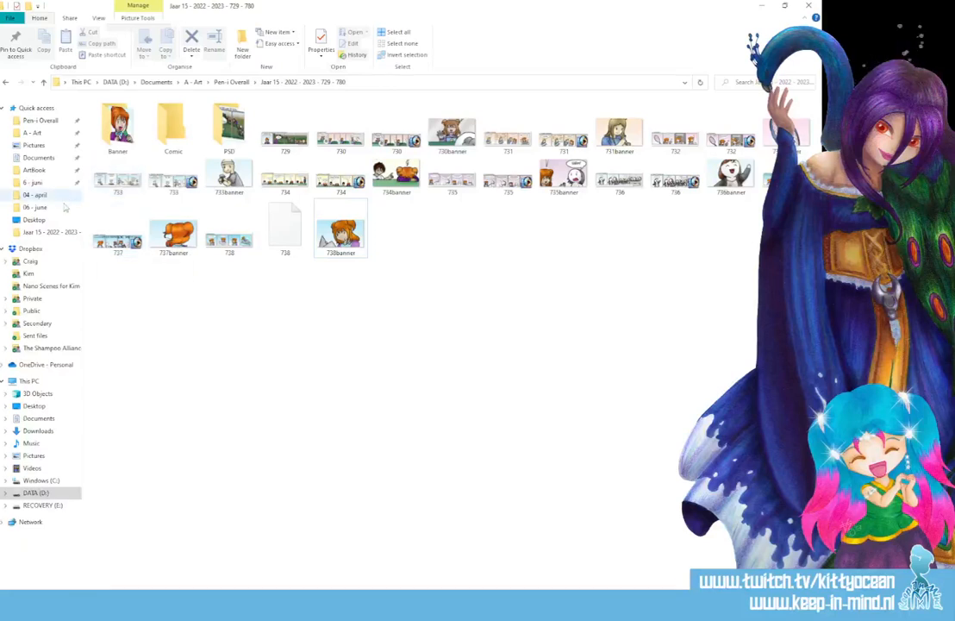
- Open the narakucoltest Clip Studio file from the 2022 folder's 04 - april subfolder in Clip Studio Paint, declining the what's-new notice
click(43, 182)
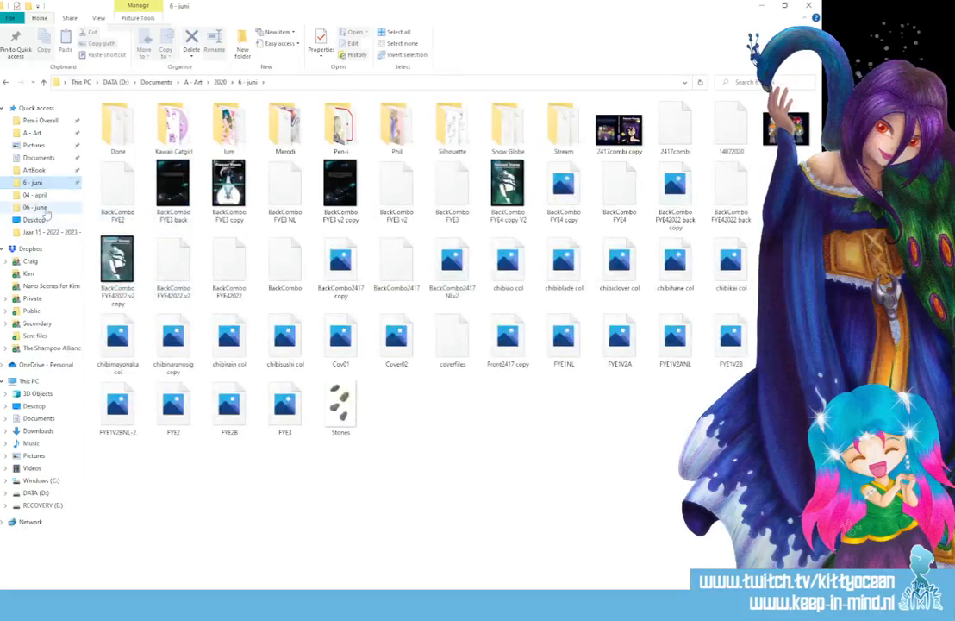
click(38, 207)
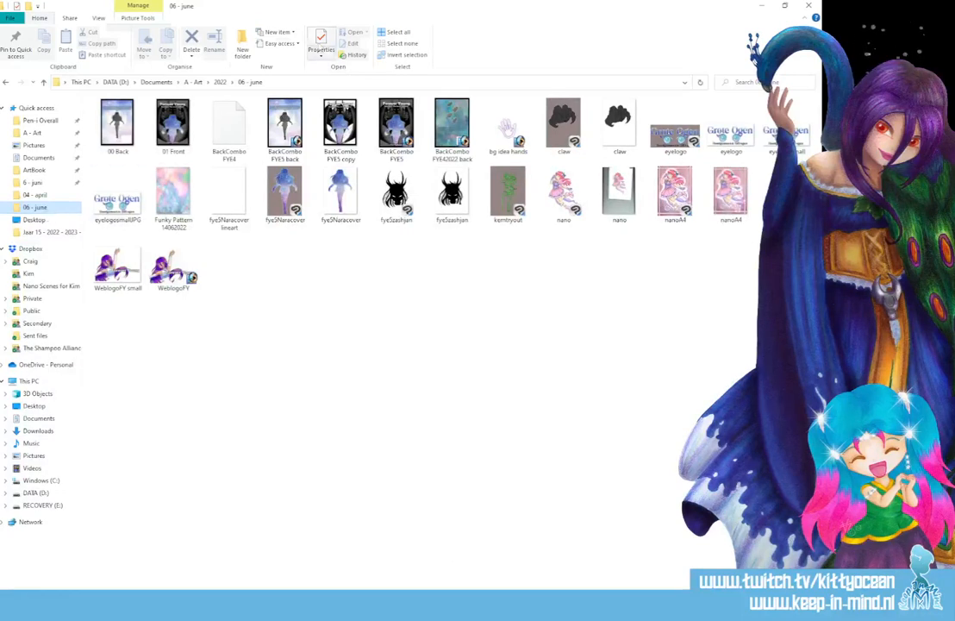
click(222, 83)
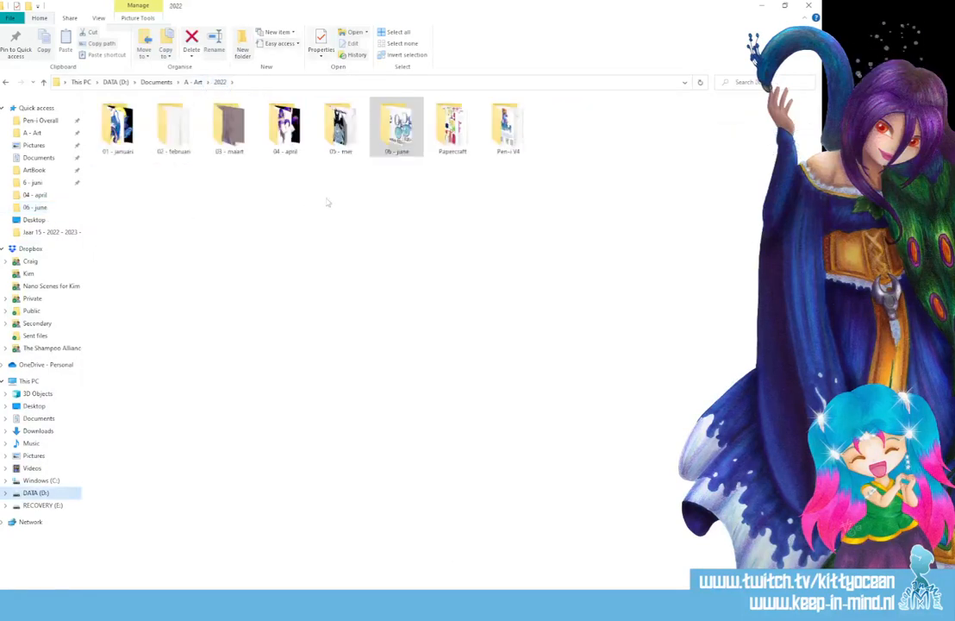
click(300, 127)
double_click(300, 127)
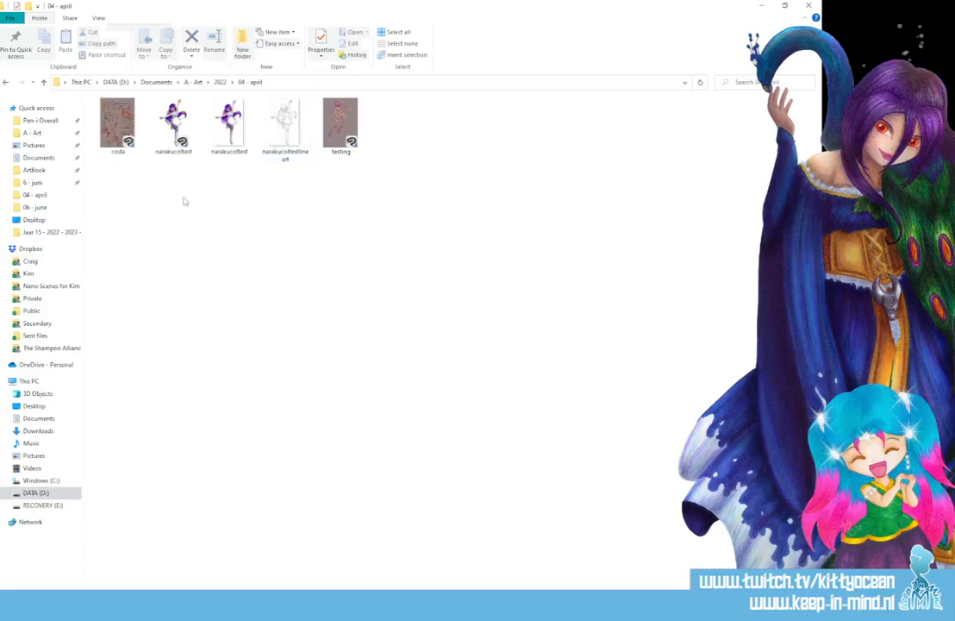
click(187, 126)
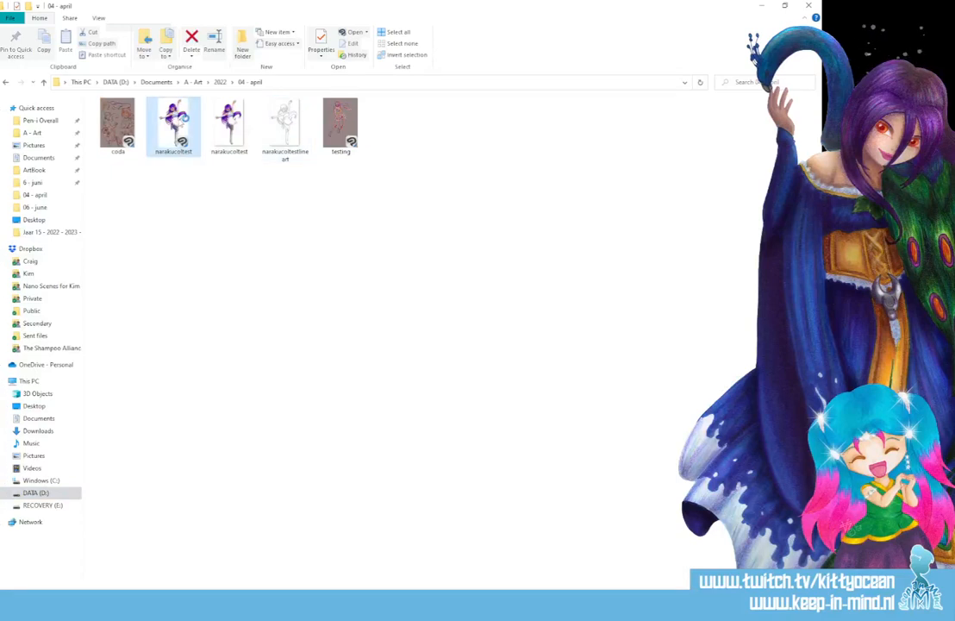
double_click(187, 126)
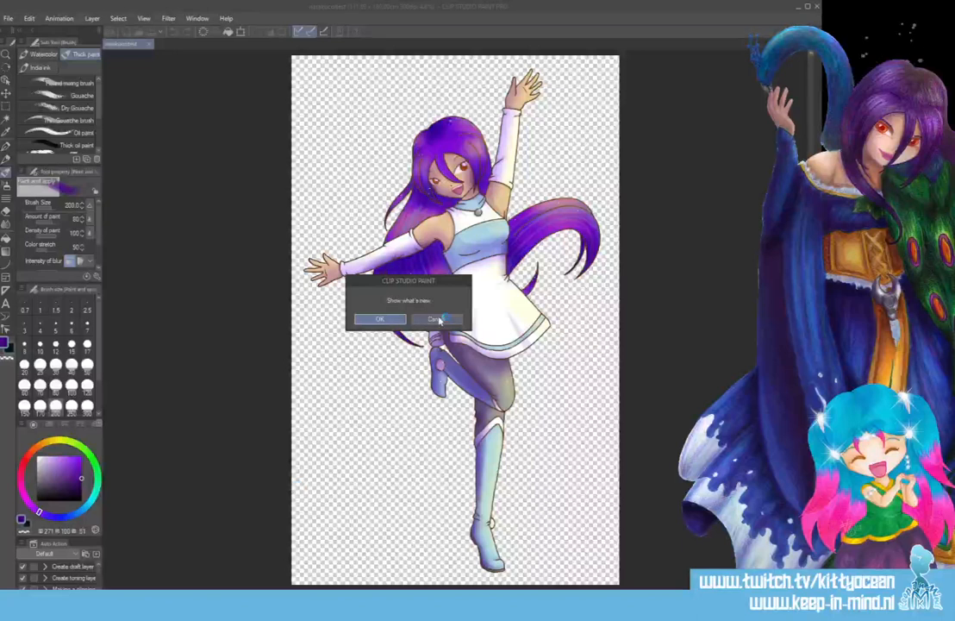
click(438, 319)
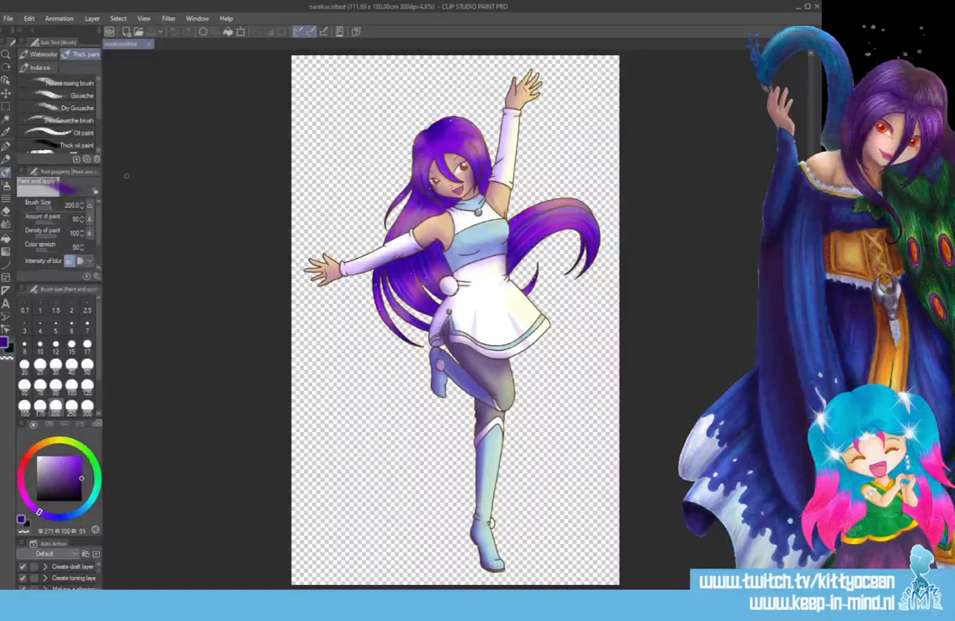
- Save the drawing as a PNG named narakucoltest A in the 04 - april folder, accepting the loss of layer information
click(8, 18)
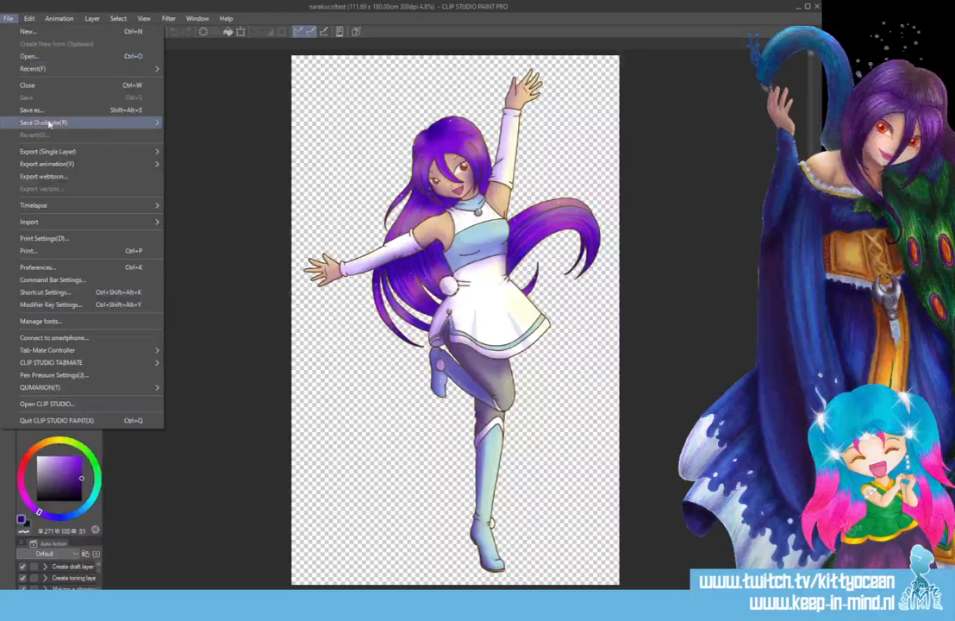
click(31, 109)
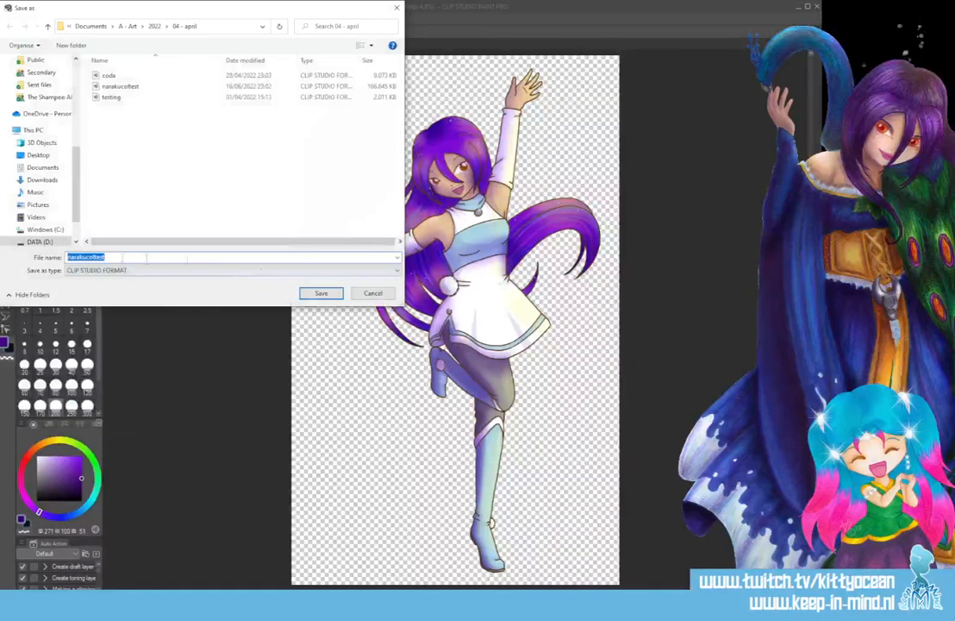
click(147, 270)
click(108, 306)
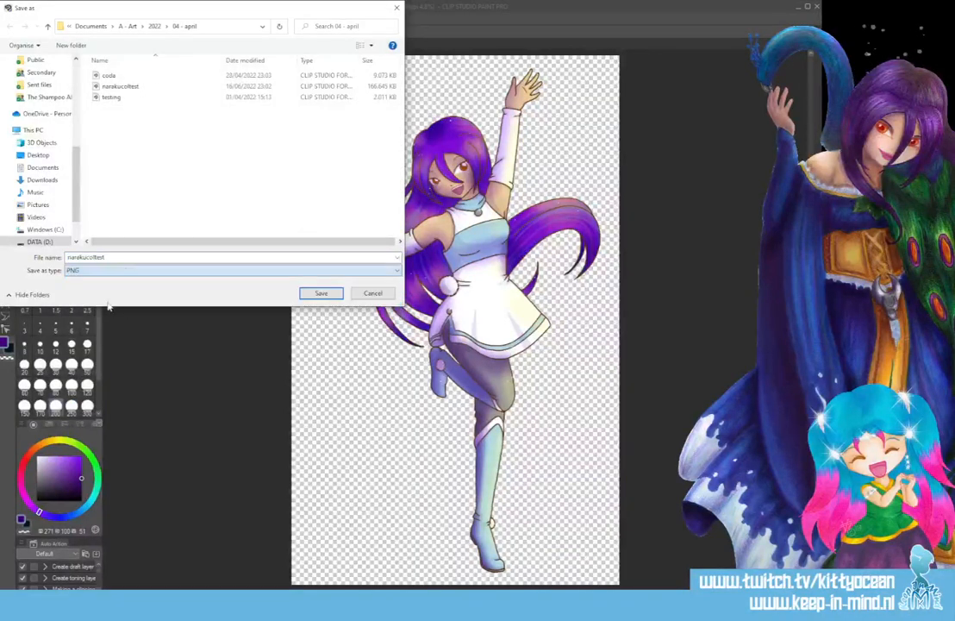
click(142, 257)
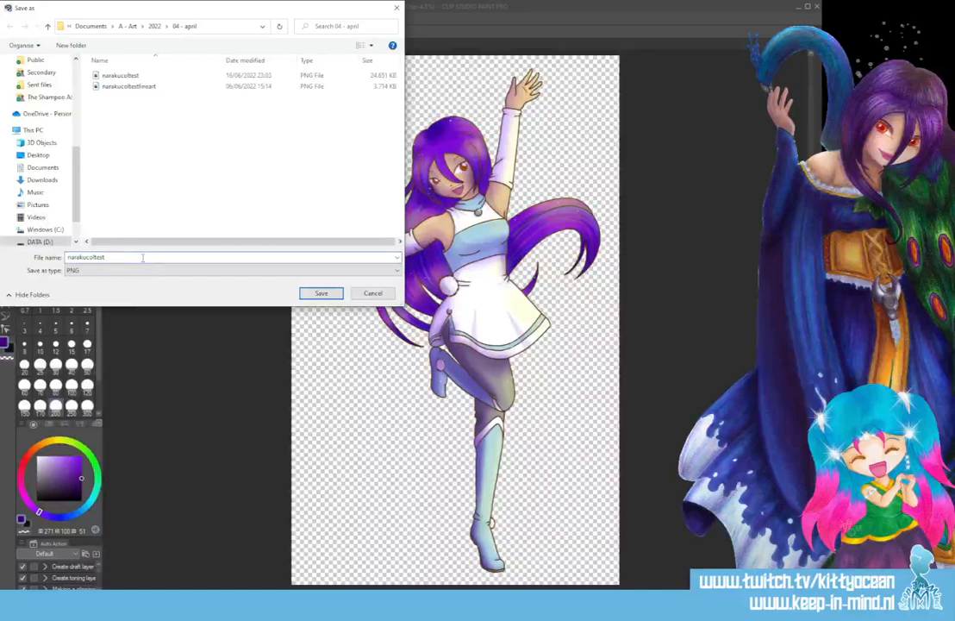
key(Return)
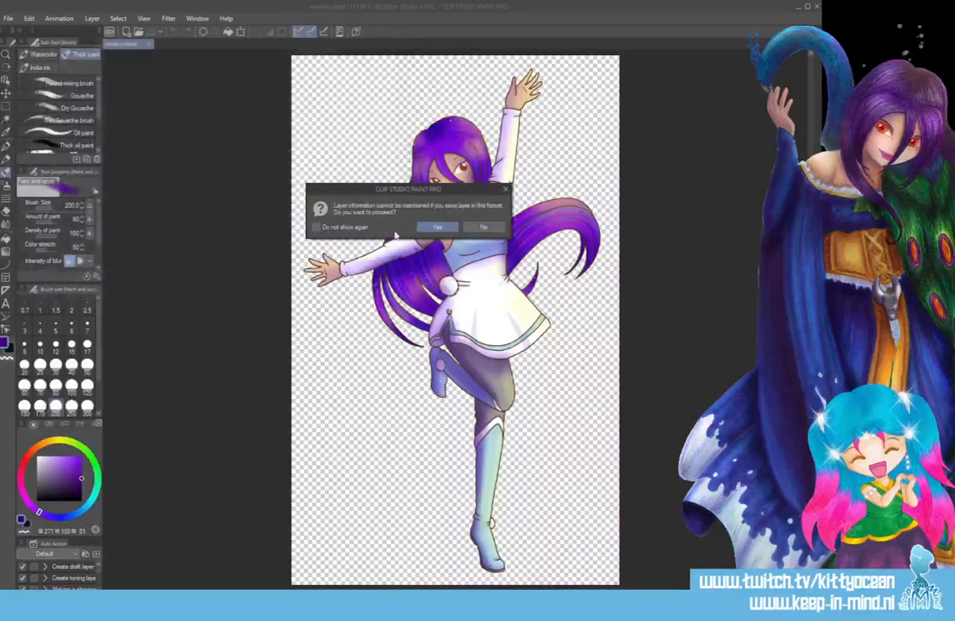
click(429, 228)
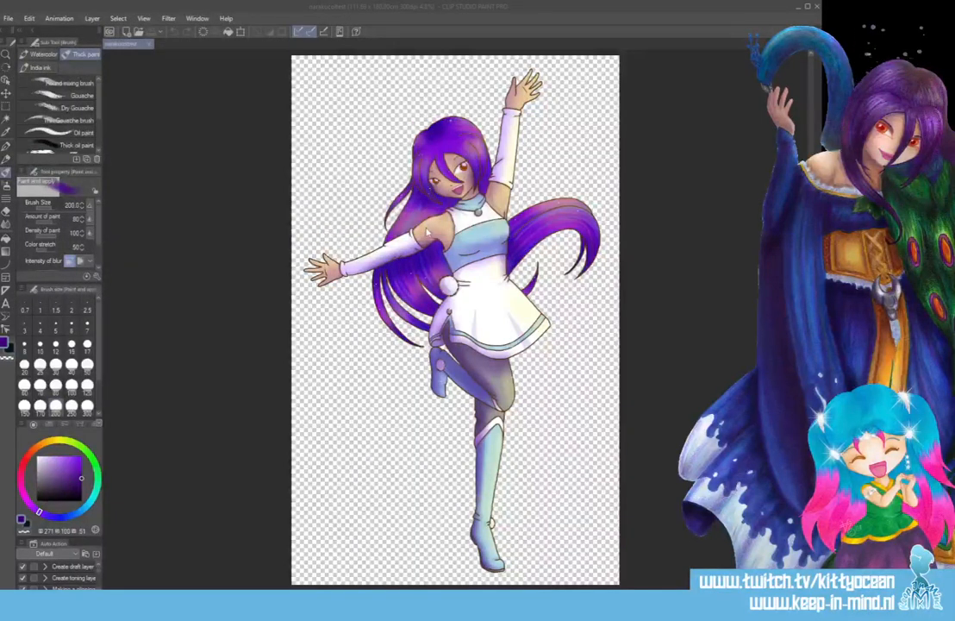
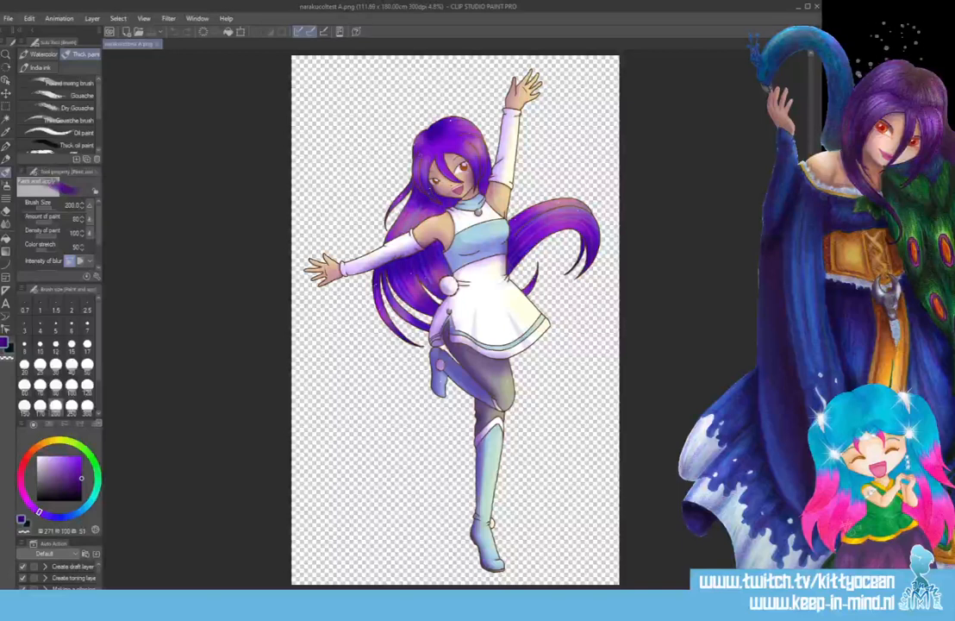
- Close narakucoltest A.png, reopen the original narakucoltest document and close it as well
click(157, 47)
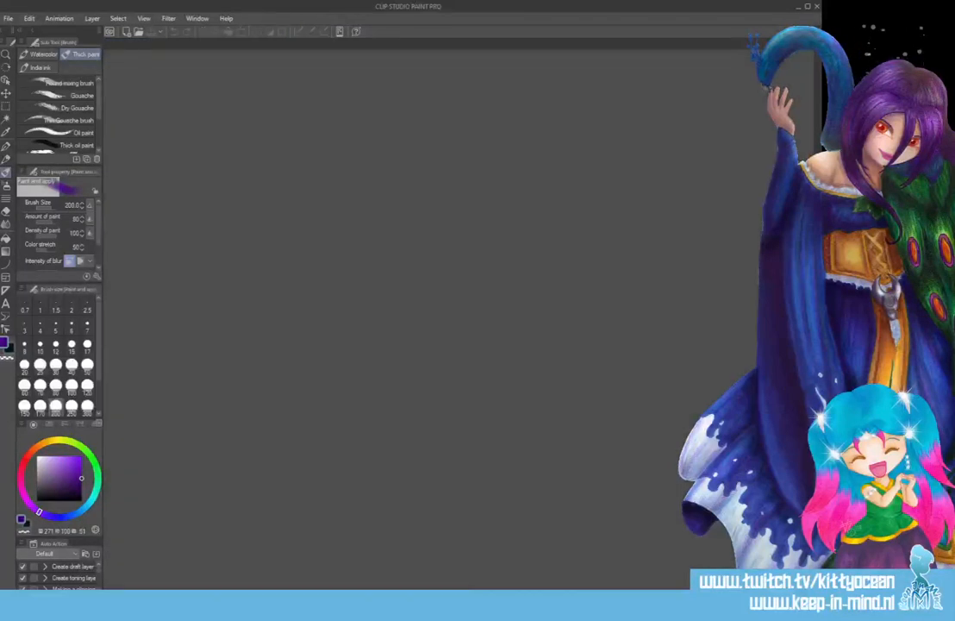
click(196, 602)
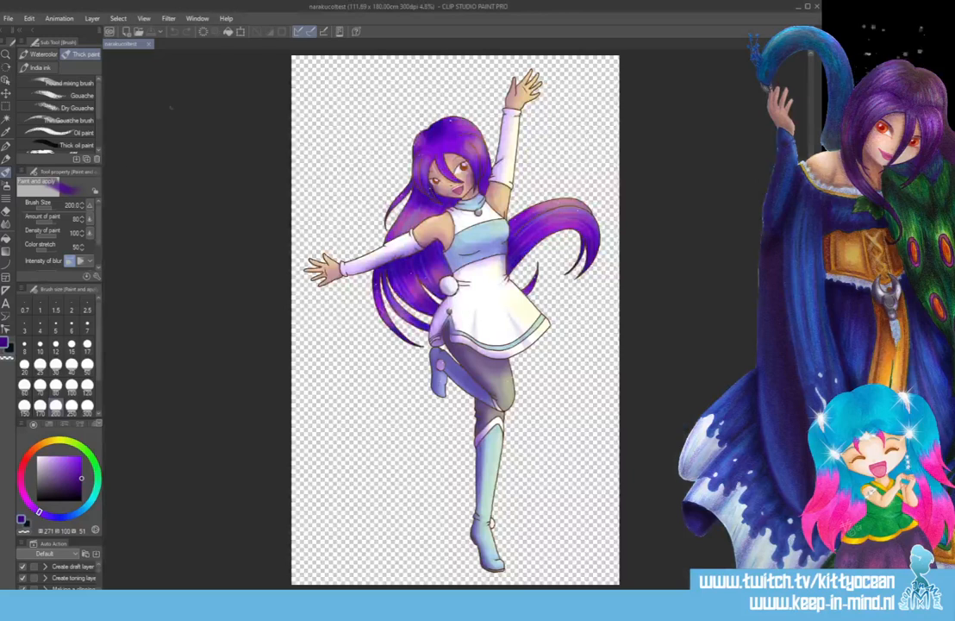
click(149, 44)
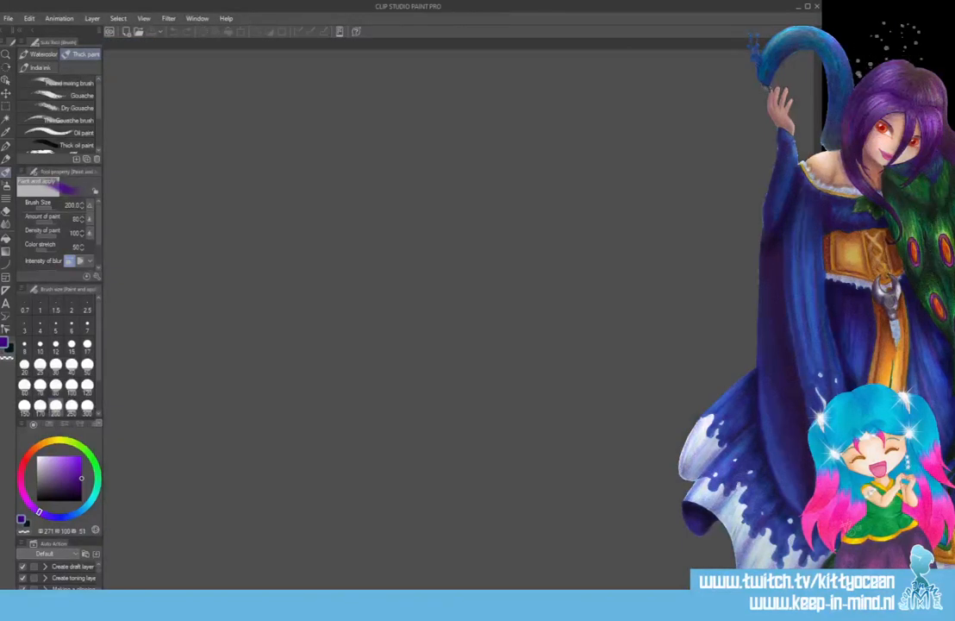
- Switch to the 04 - april folder in File Explorer and open narakucoltest A.png in Clip Studio Paint
key(alt+Tab)
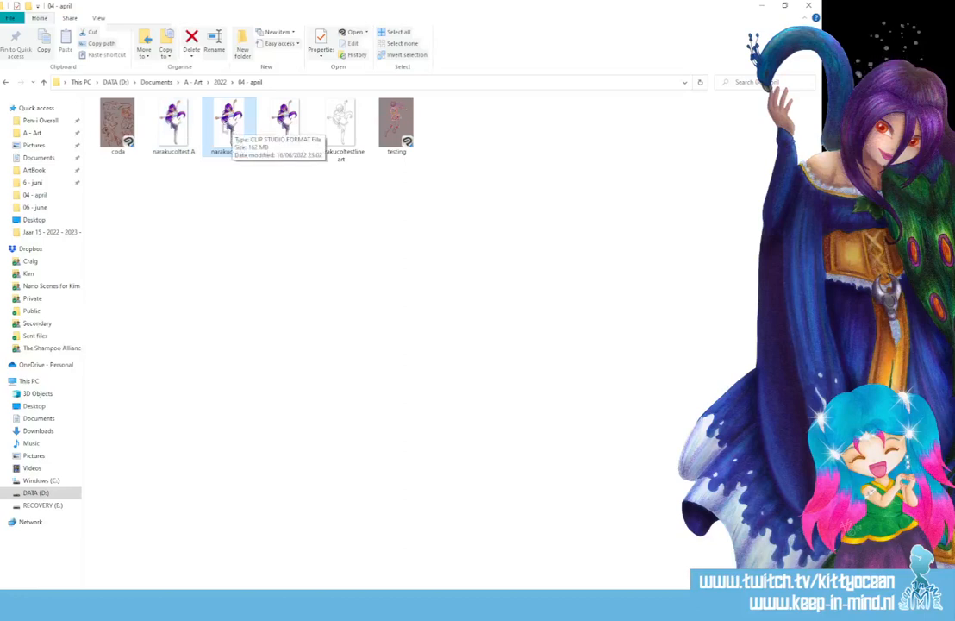
click(177, 108)
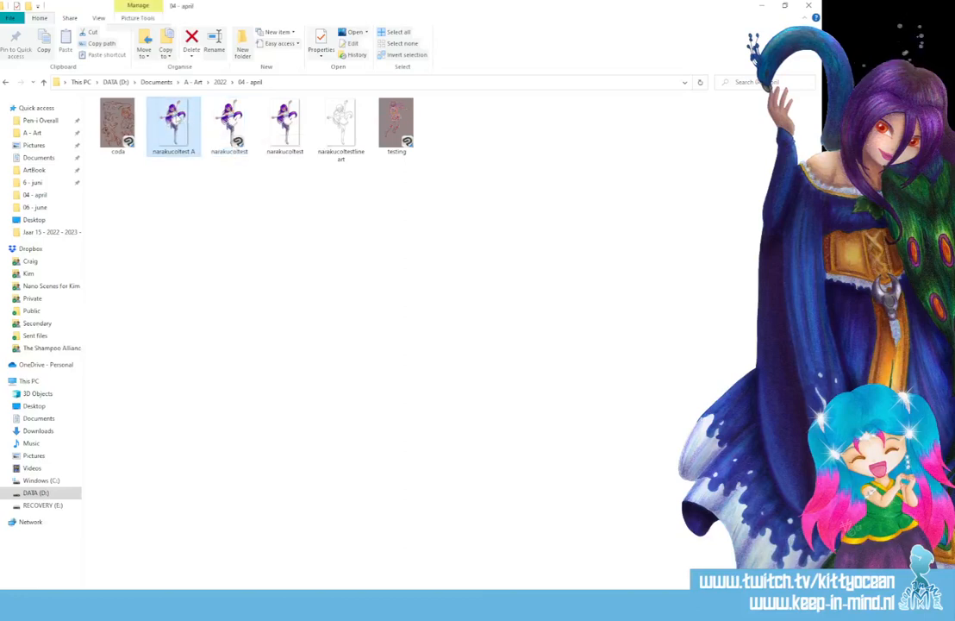
drag(155, 103, 175, 101)
mouse_move(707, 414)
mouse_down()
mouse_move(358, 274)
mouse_move(172, 140)
mouse_move(180, 122)
mouse_move(635, 495)
mouse_move(580, 580)
mouse_move(505, 371)
mouse_up()
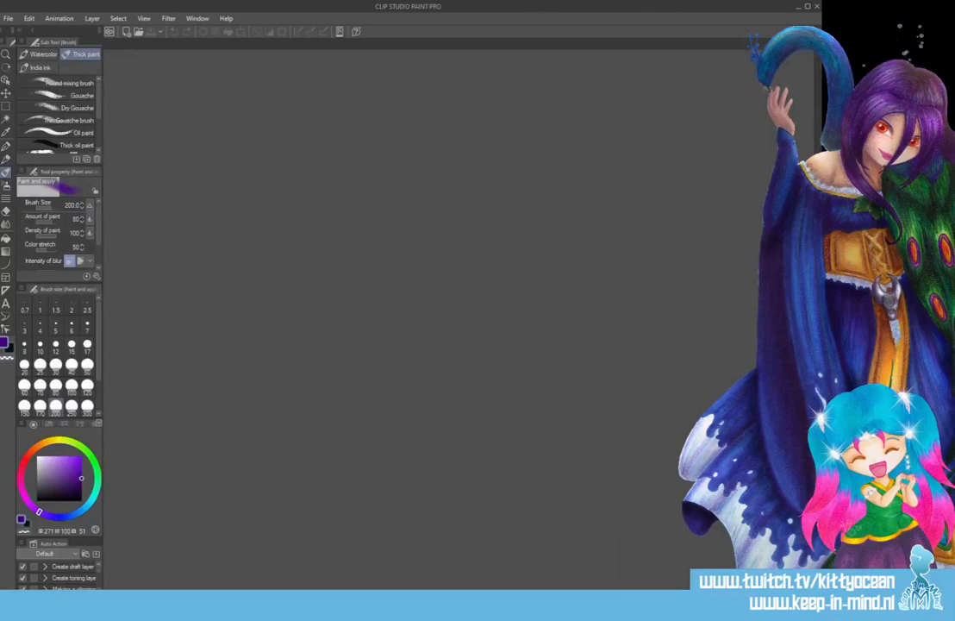
mouse_move(674, 598)
click(674, 565)
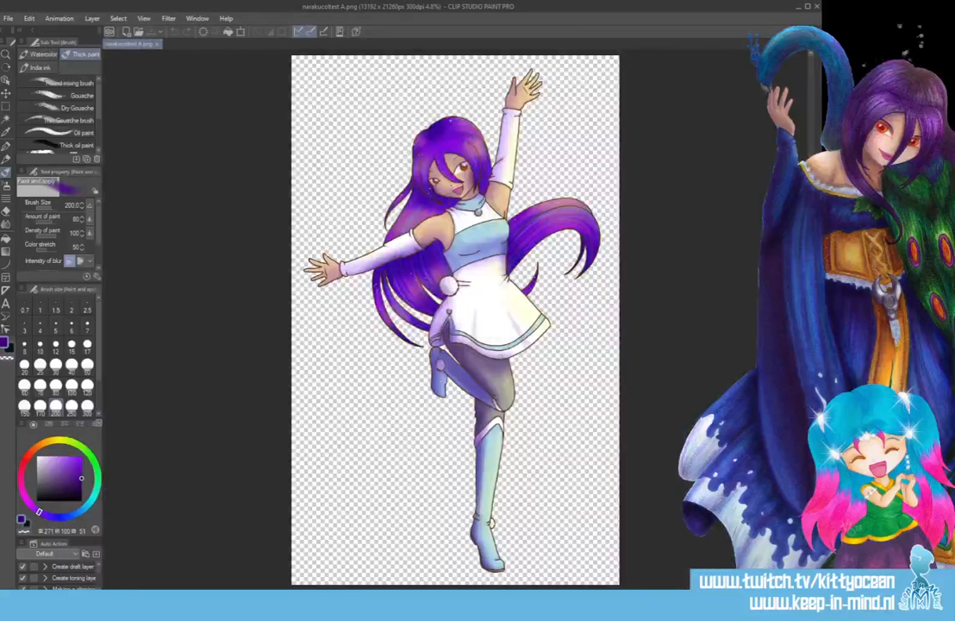
- Open the file commands for narakucoltest A.png
click(8, 18)
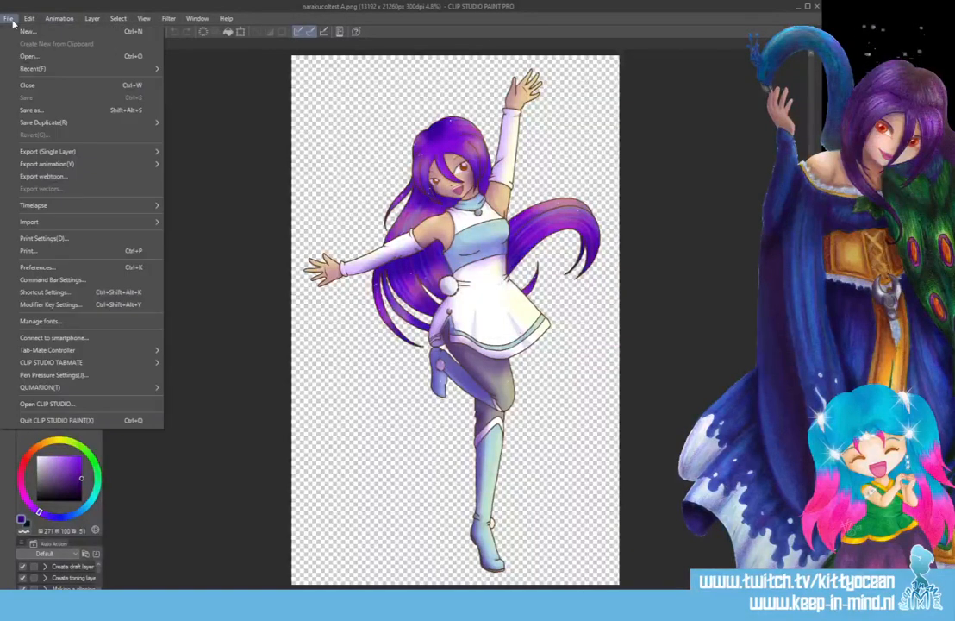
- Save the artwork as a separate CLIP STUDIO FORMAT file named "narakucoltest swirls" in the 04 - april folder
click(45, 110)
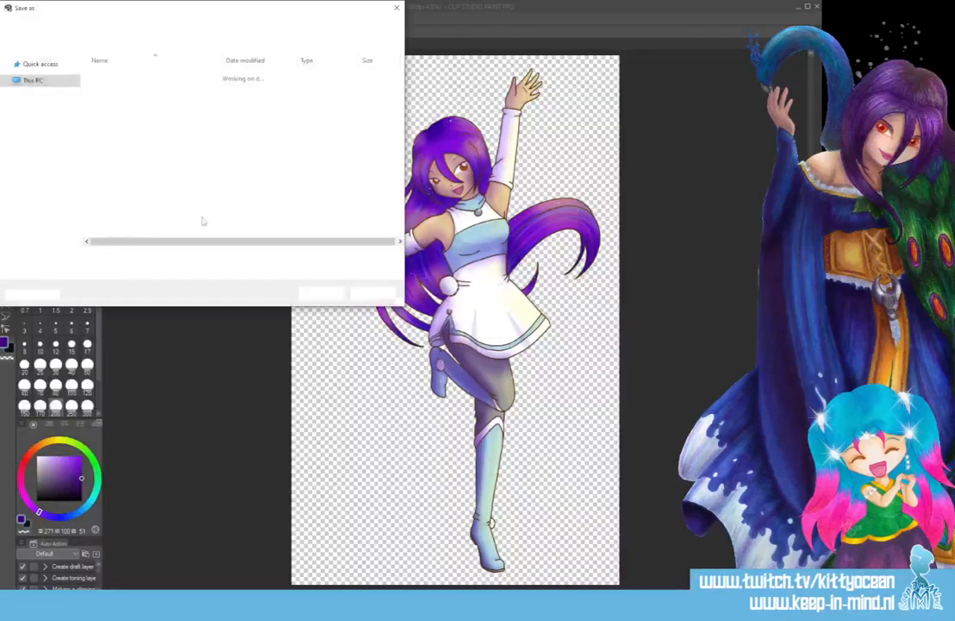
click(108, 257)
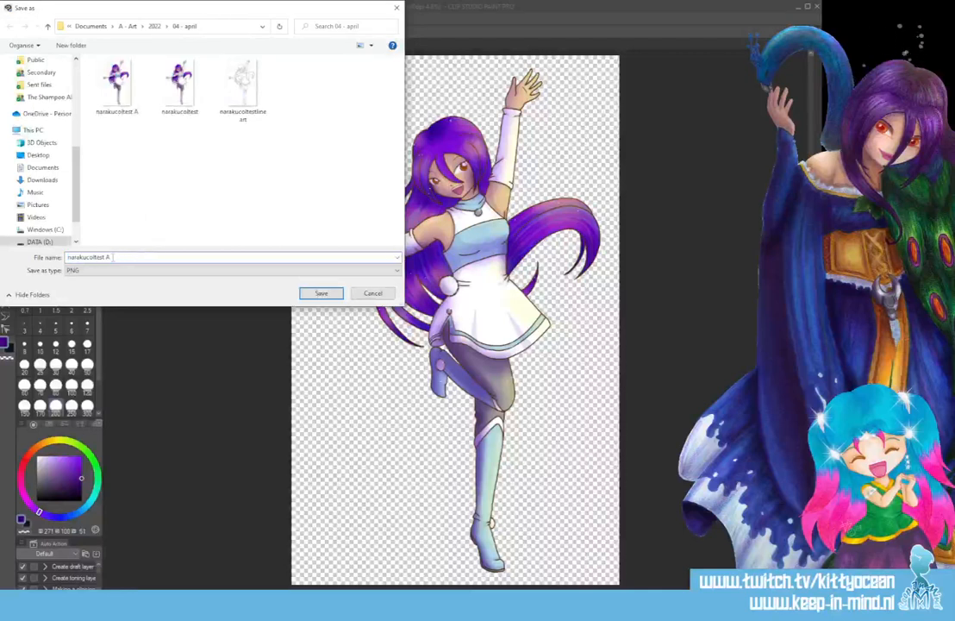
drag(107, 257, 172, 260)
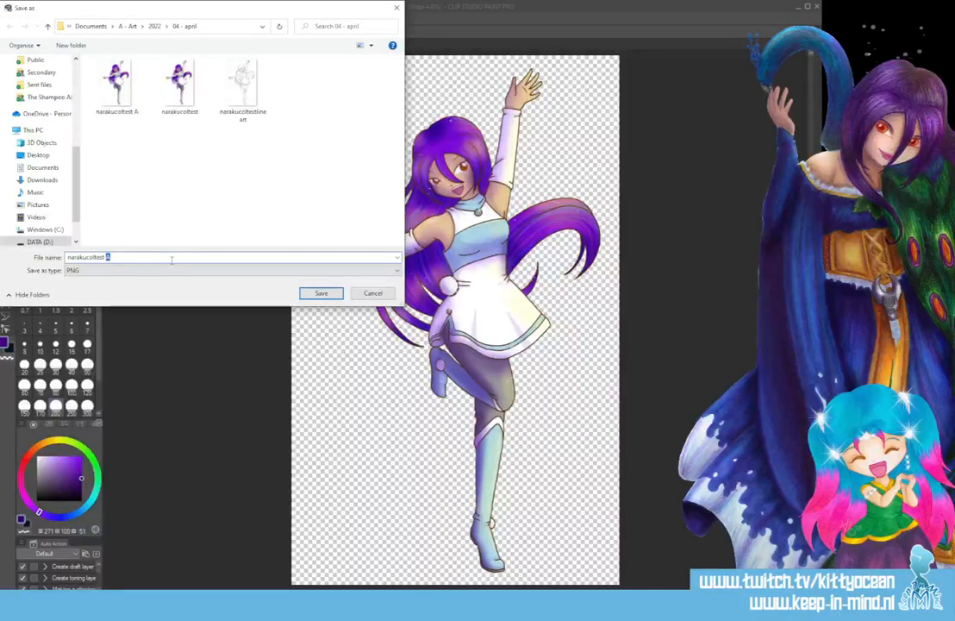
click(158, 270)
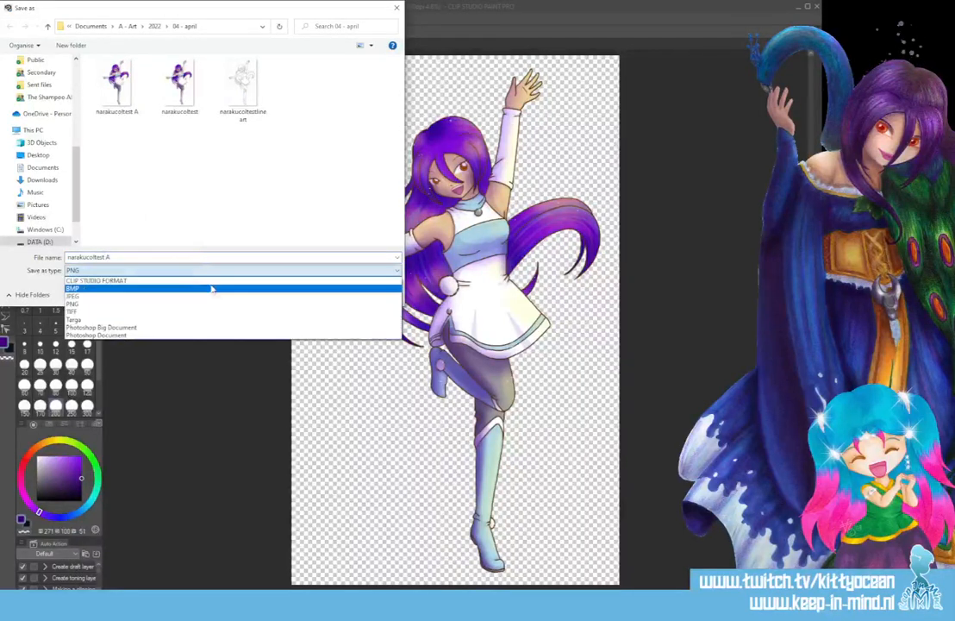
click(158, 281)
click(107, 257)
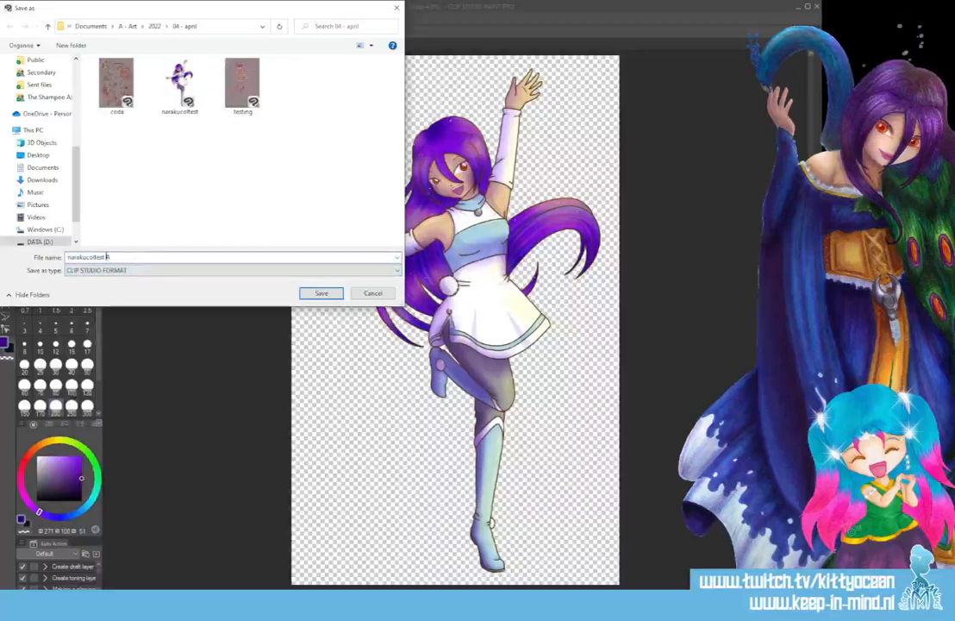
drag(107, 257, 156, 255)
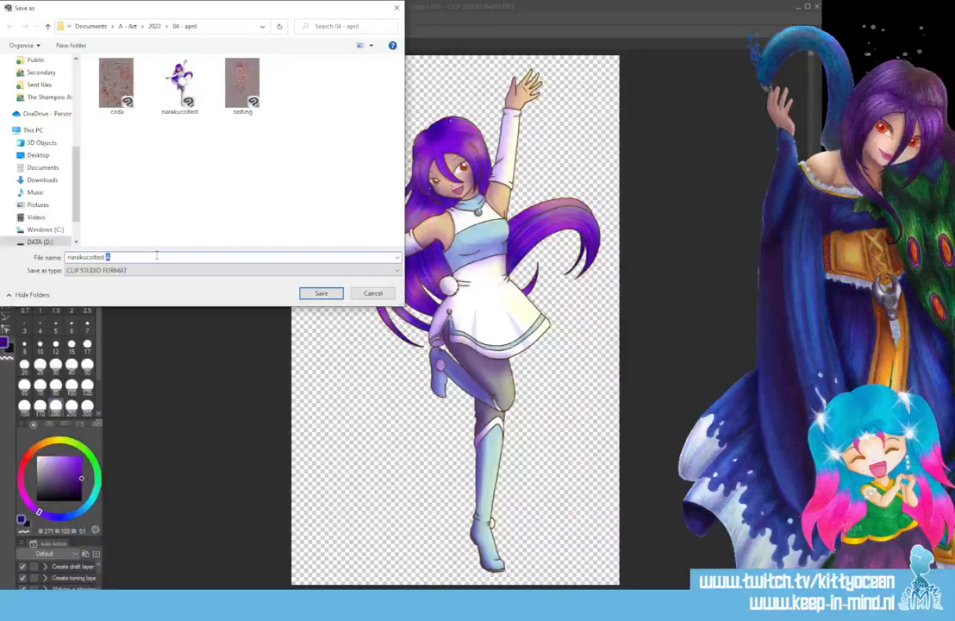
text(work)
key(Return)
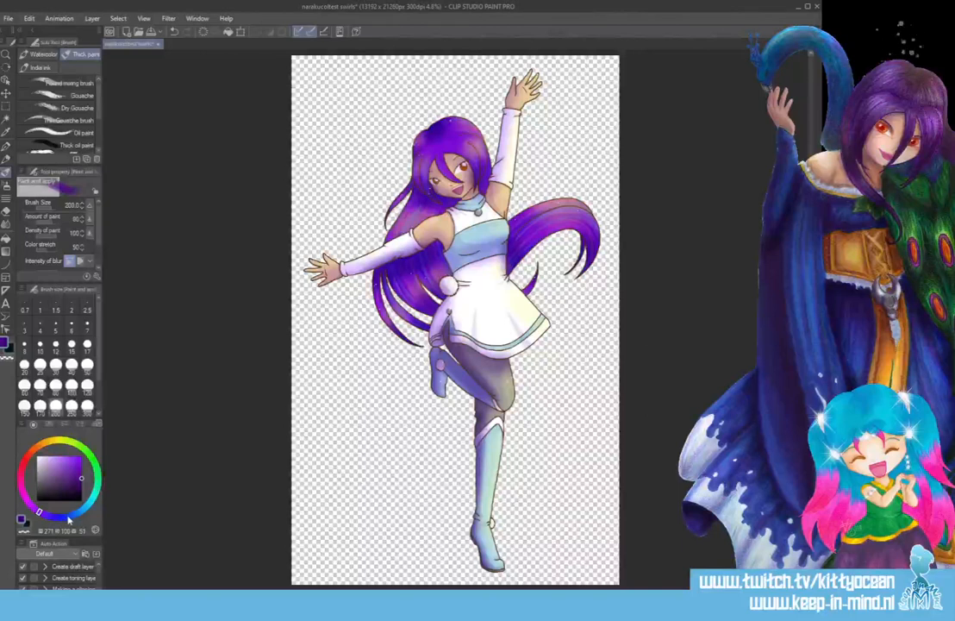
- With a magenta G-pen at size 120, sketch thin swirling guide lines winding around the character from above the shoulders to the feet
click(22, 492)
click(81, 466)
drag(82, 466, 82, 472)
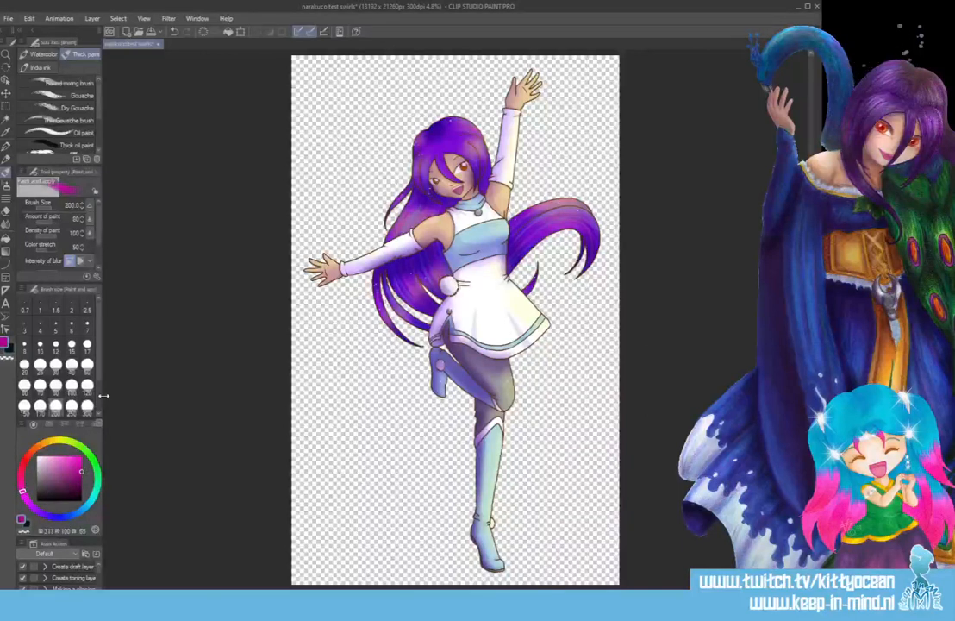
click(7, 131)
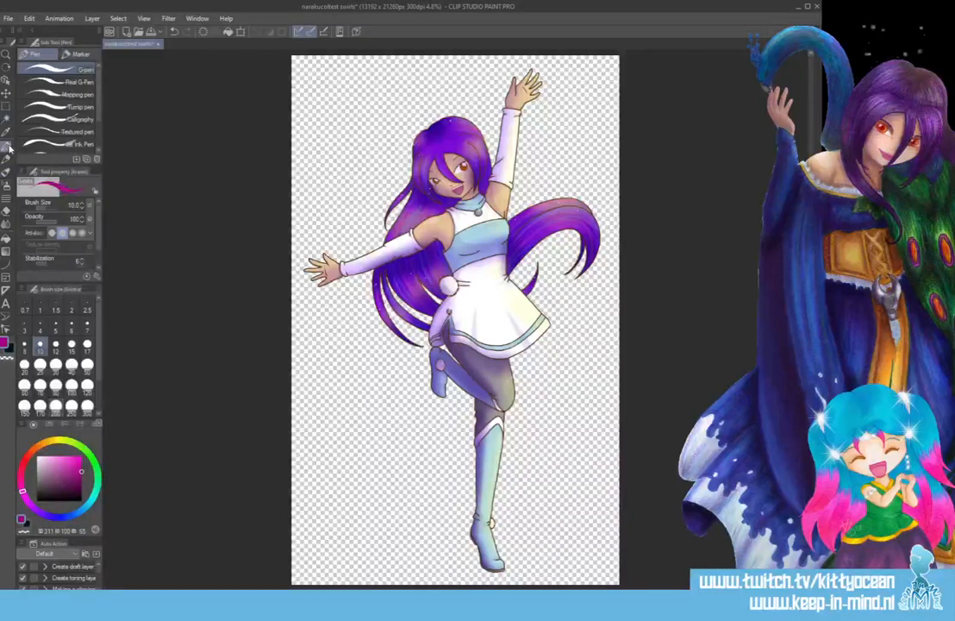
click(87, 386)
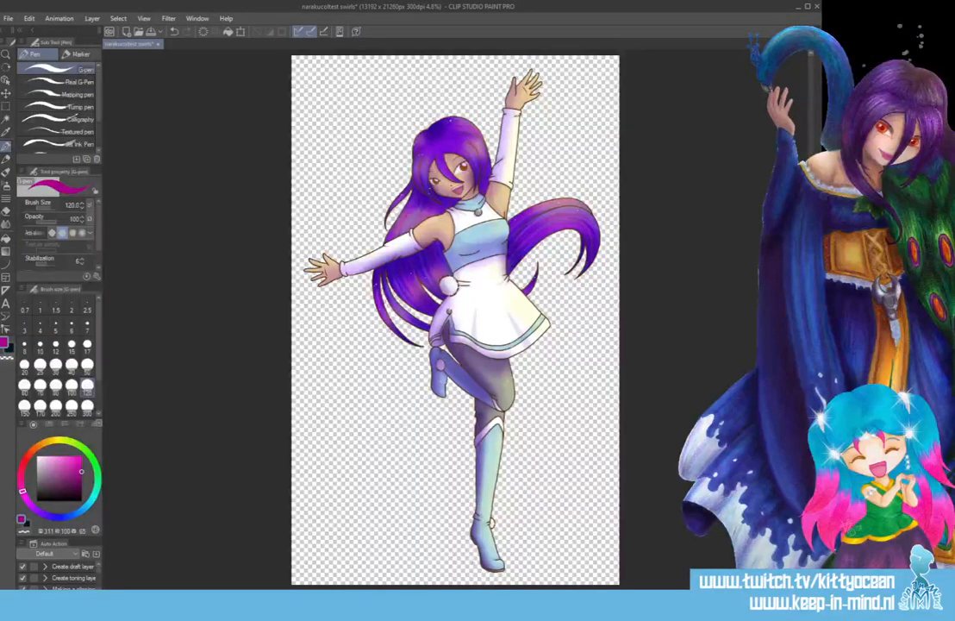
mouse_move(473, 569)
mouse_down()
mouse_move(425, 509)
mouse_move(455, 439)
mouse_move(536, 405)
mouse_move(593, 359)
mouse_move(560, 291)
mouse_move(394, 272)
mouse_move(316, 162)
mouse_move(358, 136)
mouse_up()
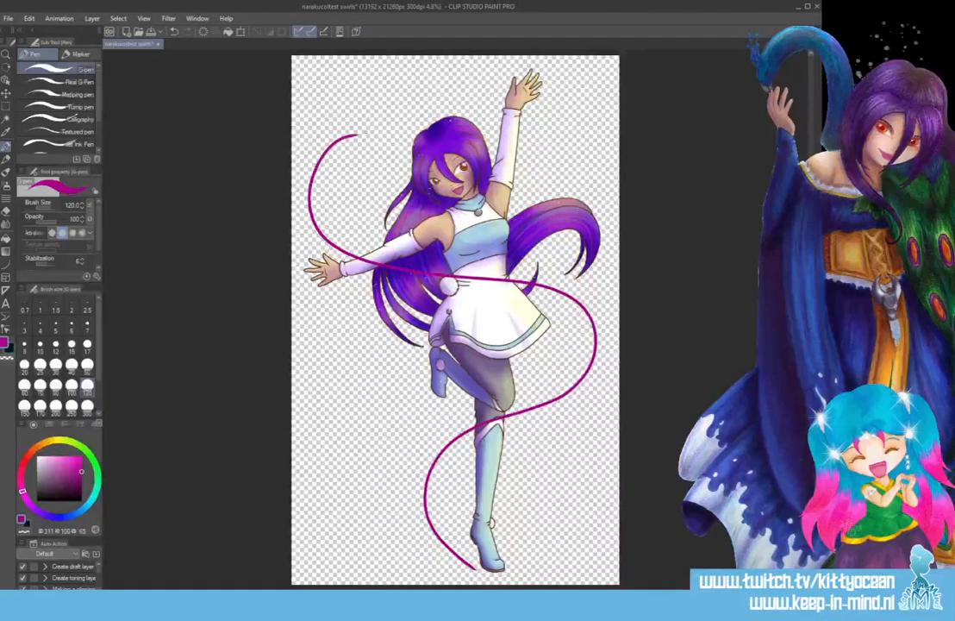
mouse_move(567, 108)
mouse_down()
mouse_move(559, 131)
mouse_move(597, 277)
mouse_move(579, 303)
mouse_move(539, 315)
mouse_up()
mouse_move(429, 338)
mouse_down()
mouse_move(358, 455)
mouse_move(505, 505)
mouse_move(519, 563)
mouse_up()
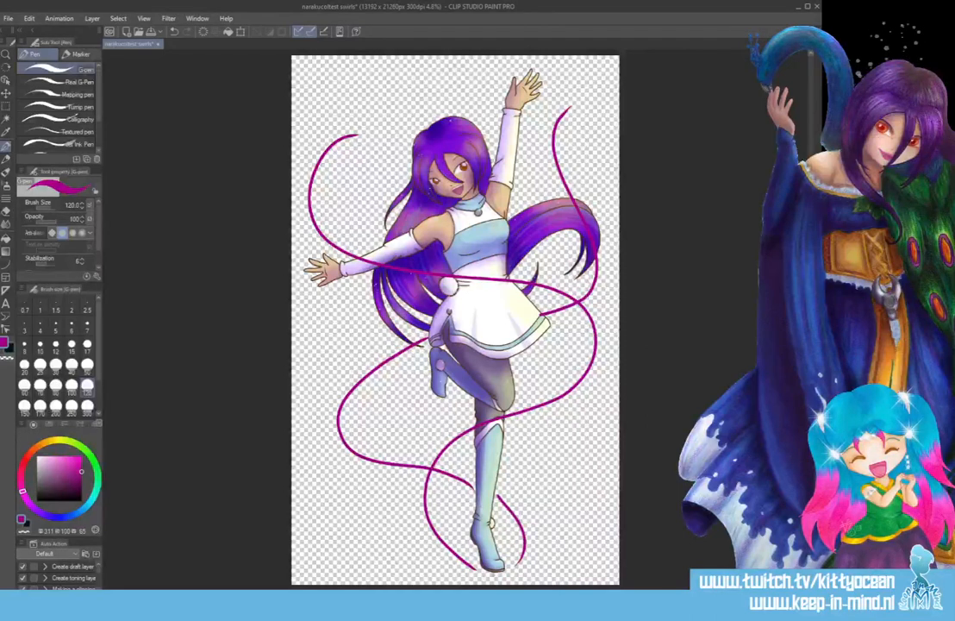
- Increase the G-pen size to 800 and paint a thick S-shaped ribbon across the character, curving down to the feet
click(87, 406)
drag(98, 359, 99, 396)
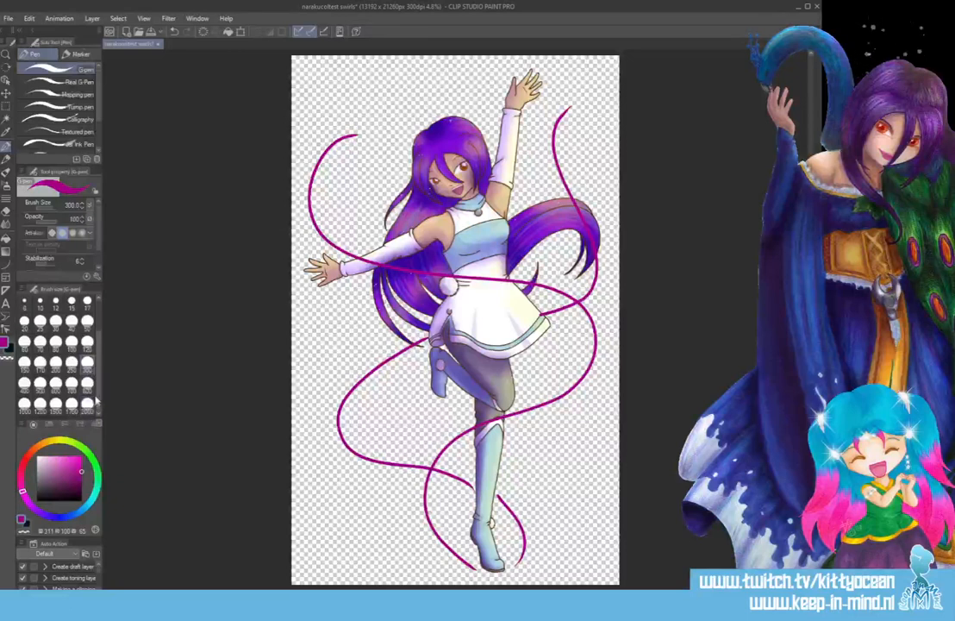
click(88, 385)
mouse_move(375, 128)
mouse_down()
mouse_move(324, 154)
mouse_move(310, 223)
mouse_move(360, 256)
mouse_move(491, 281)
mouse_move(542, 304)
mouse_move(571, 344)
mouse_move(551, 407)
mouse_move(479, 445)
mouse_move(403, 525)
mouse_up()
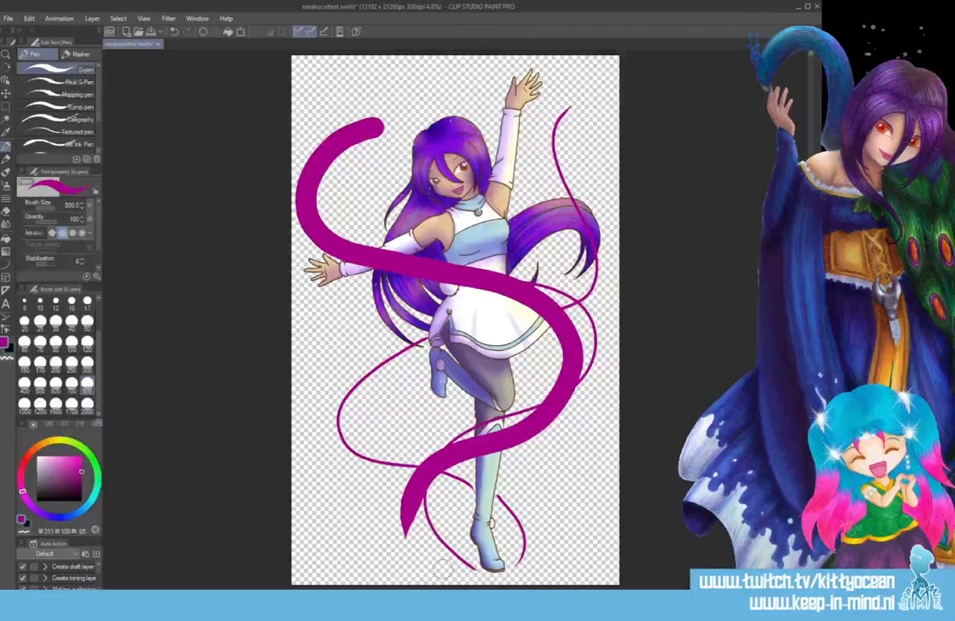
drag(401, 500, 457, 562)
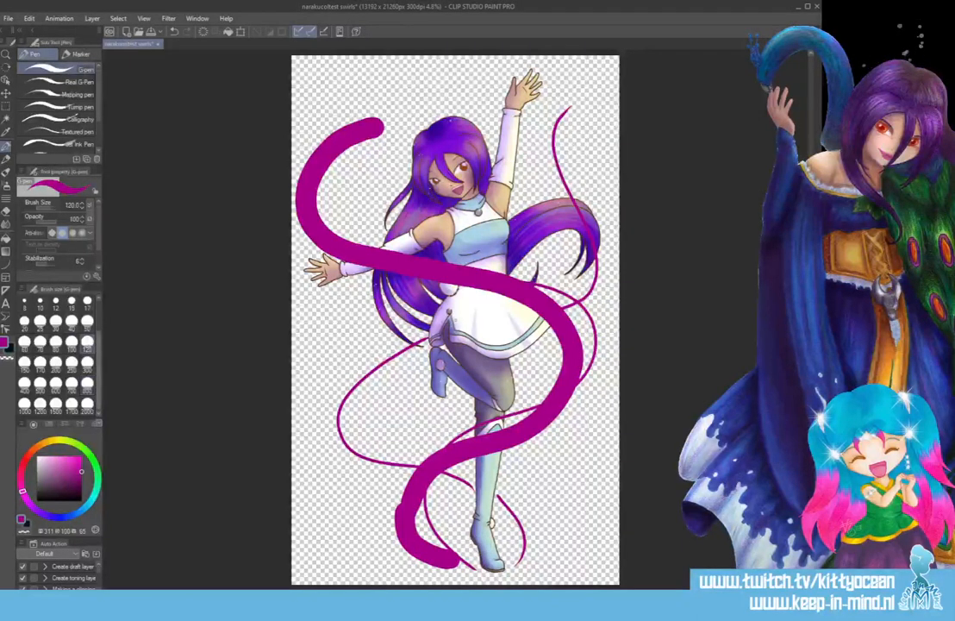
- Set the G-pen back to size 120 and add thin accent curves above the head, along the upper ribbon and around the legs
click(87, 341)
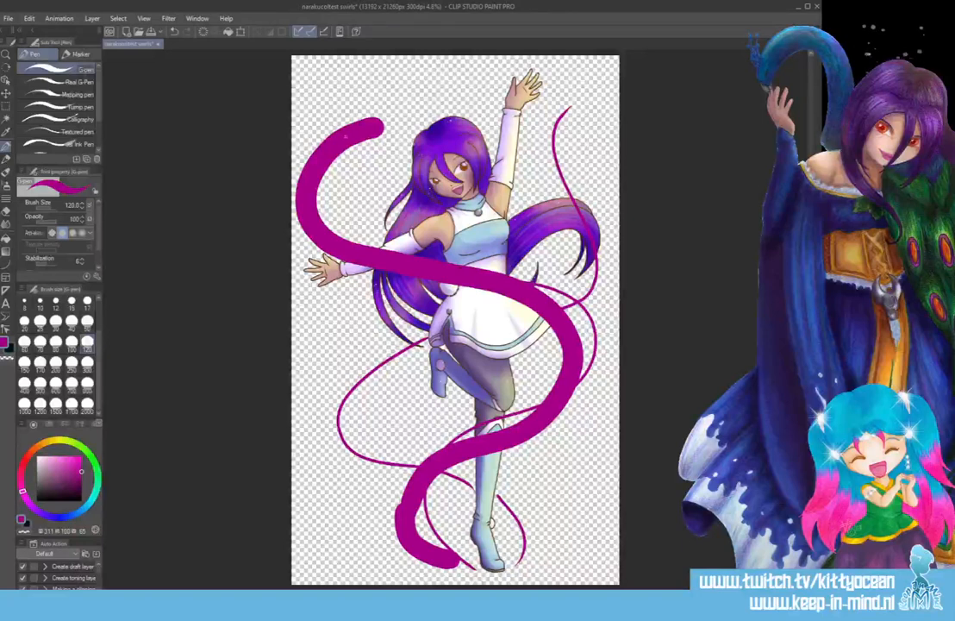
mouse_move(380, 122)
mouse_down()
mouse_move(463, 110)
mouse_move(428, 118)
mouse_move(479, 72)
mouse_move(477, 88)
mouse_up()
mouse_move(400, 84)
mouse_down()
mouse_move(378, 95)
mouse_move(289, 205)
mouse_up()
mouse_move(312, 123)
mouse_down()
mouse_move(300, 139)
mouse_move(295, 207)
mouse_up()
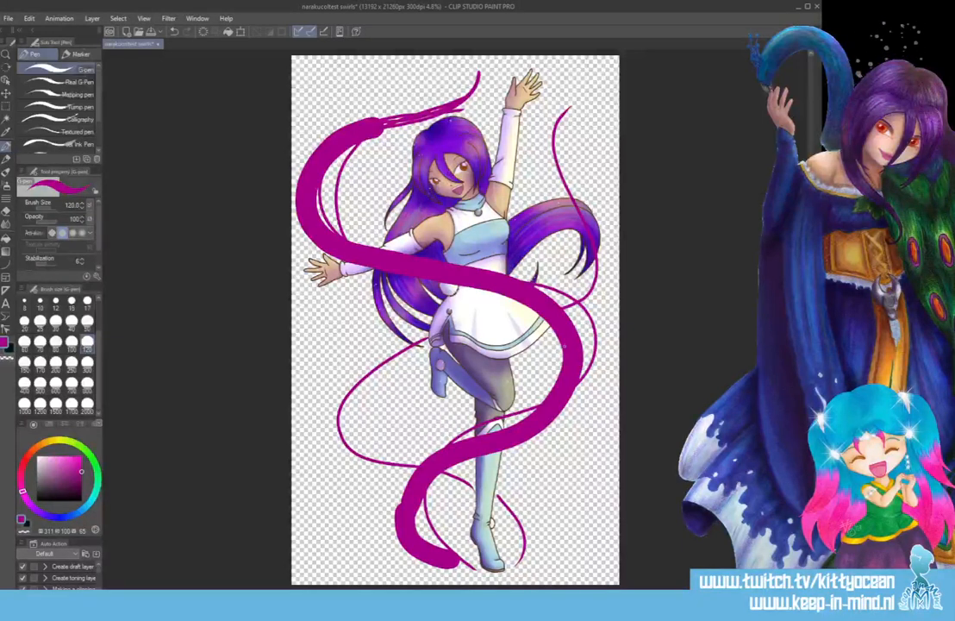
mouse_move(566, 344)
mouse_down()
mouse_move(428, 430)
mouse_move(477, 556)
mouse_up()
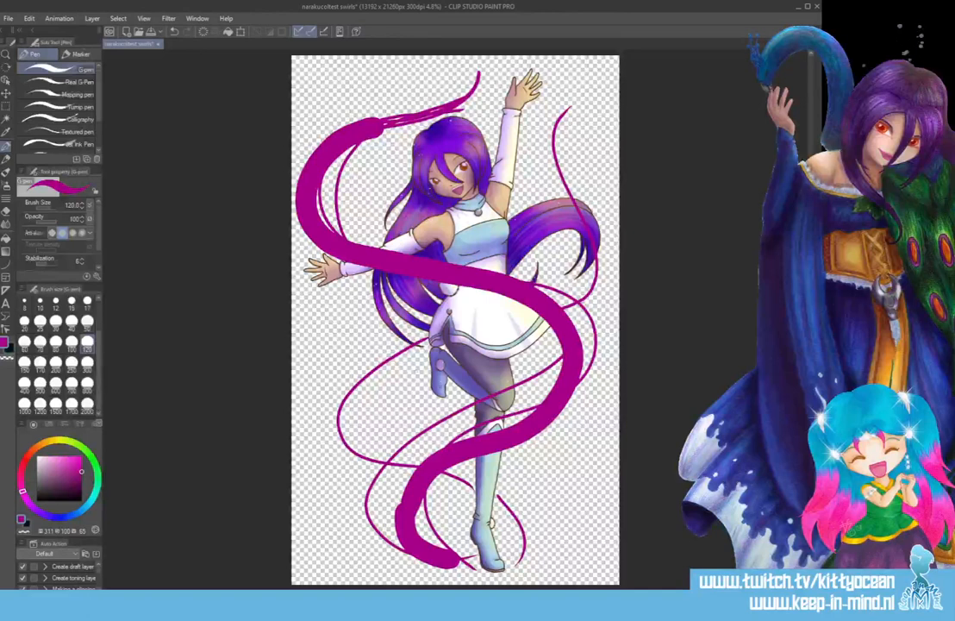
mouse_move(375, 302)
mouse_down()
mouse_move(360, 316)
mouse_move(375, 395)
mouse_move(415, 402)
mouse_move(559, 537)
mouse_move(517, 554)
mouse_up()
click(87, 404)
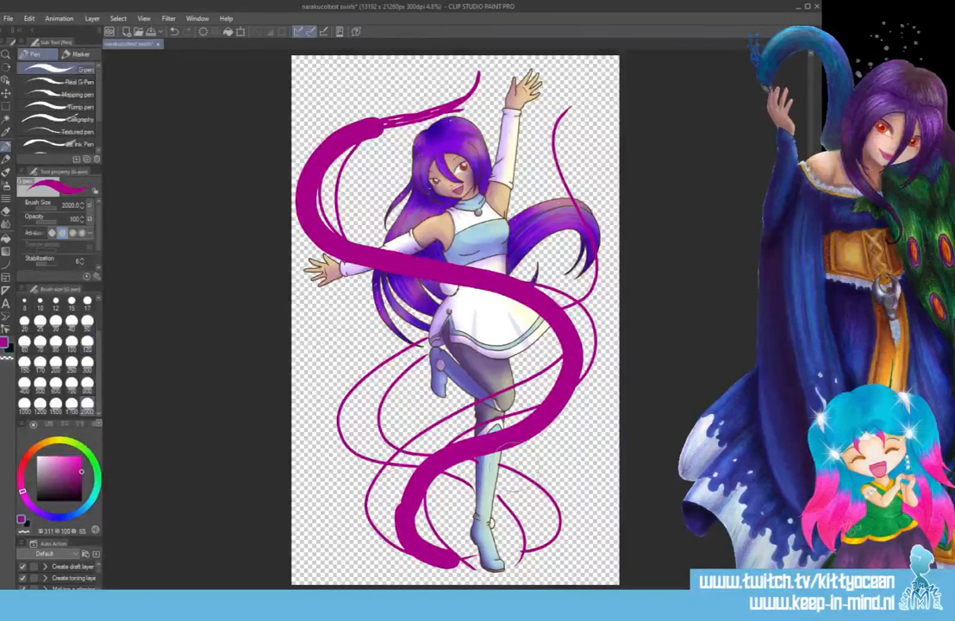
mouse_move(513, 461)
mouse_down()
mouse_move(554, 489)
mouse_move(552, 519)
mouse_up()
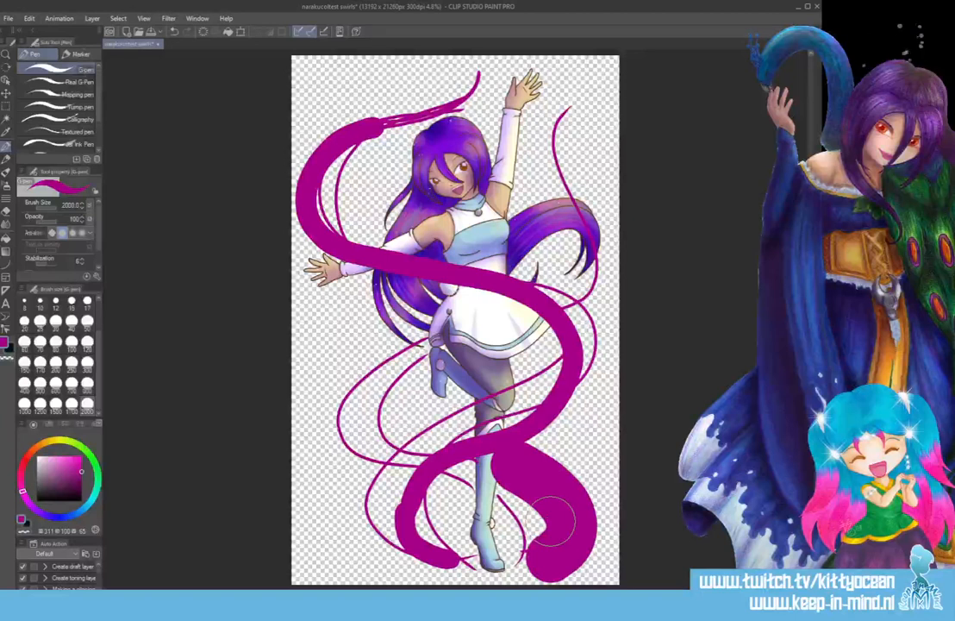
key(ctrl+z)
- Set the G-pen to size 700, draw a thick curl beside the standing foot, and scribble a rough star near each hand
click(72, 383)
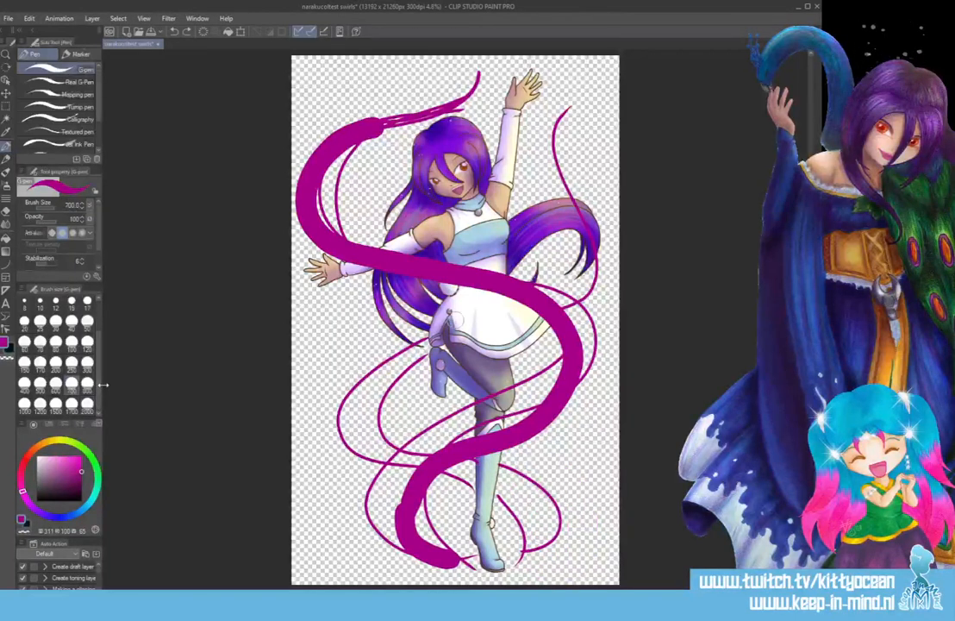
drag(500, 457, 528, 550)
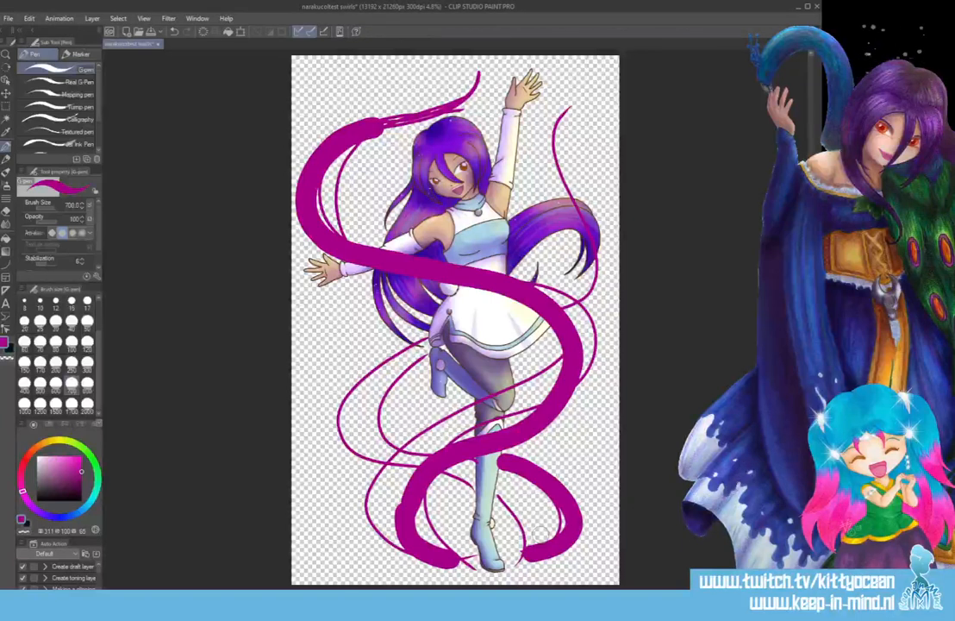
drag(339, 308, 348, 330)
mouse_move(329, 322)
mouse_down()
mouse_move(354, 306)
mouse_move(359, 322)
mouse_up()
click(328, 307)
mouse_move(545, 105)
mouse_down()
mouse_move(565, 121)
mouse_move(562, 136)
mouse_up()
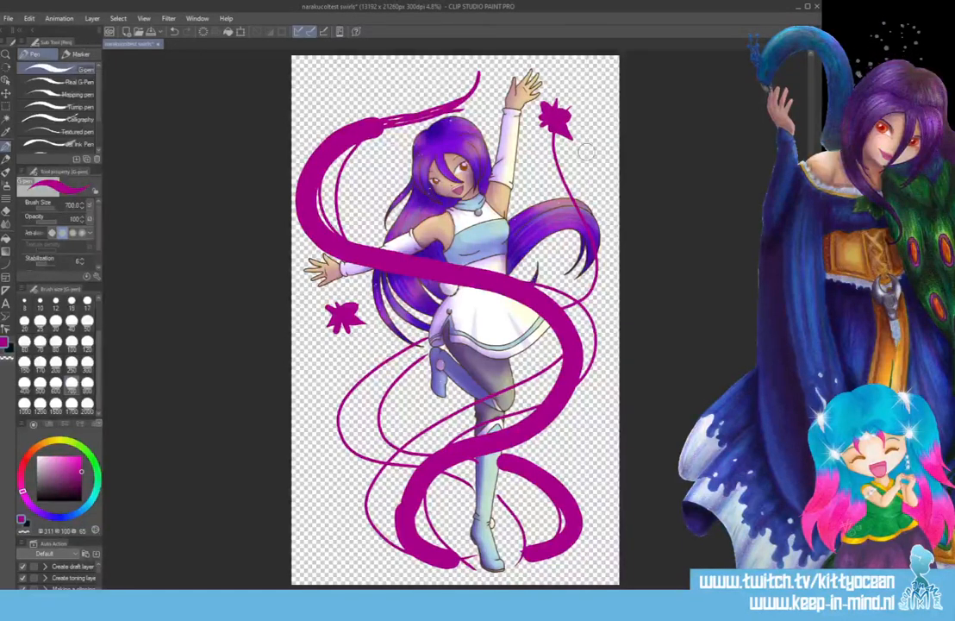
- Thicken the loop beside the raised leg and the ribbon's upper end, add base strokes and outer loops, and undo the last stroke
mouse_move(431, 339)
mouse_down()
mouse_move(398, 371)
mouse_move(356, 447)
mouse_move(445, 463)
mouse_up()
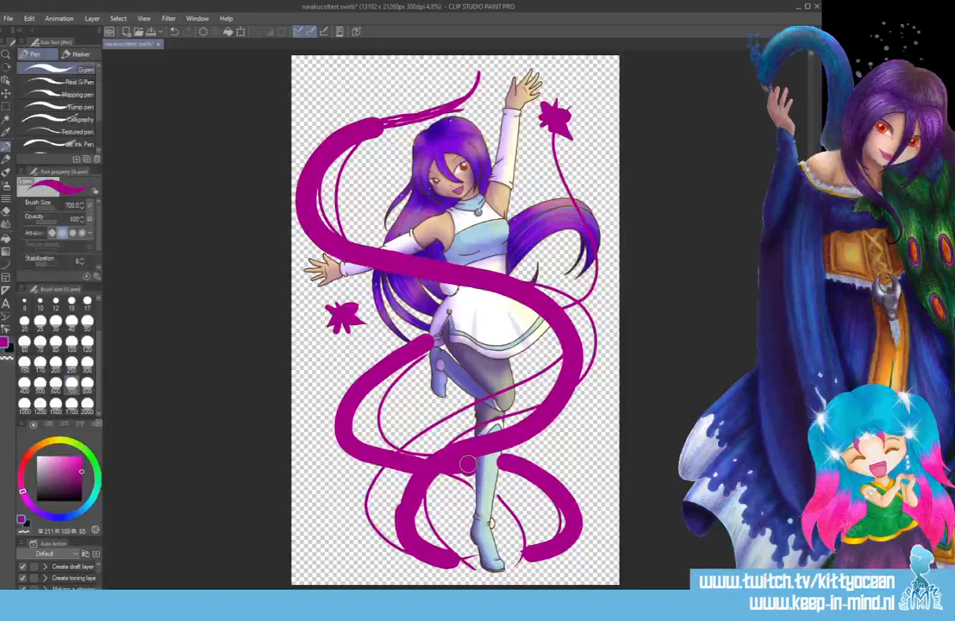
drag(465, 565, 375, 575)
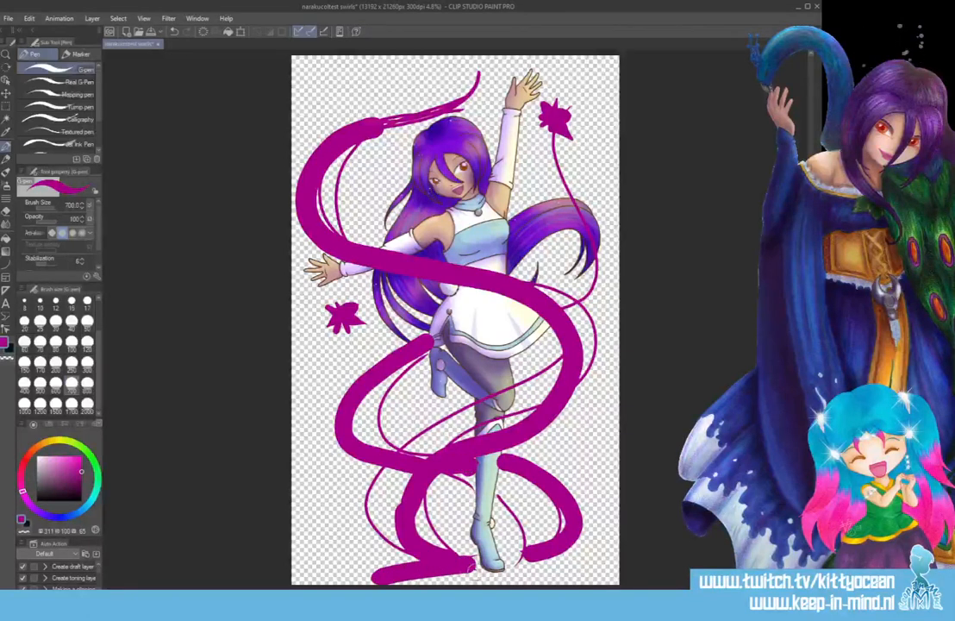
drag(470, 569, 597, 565)
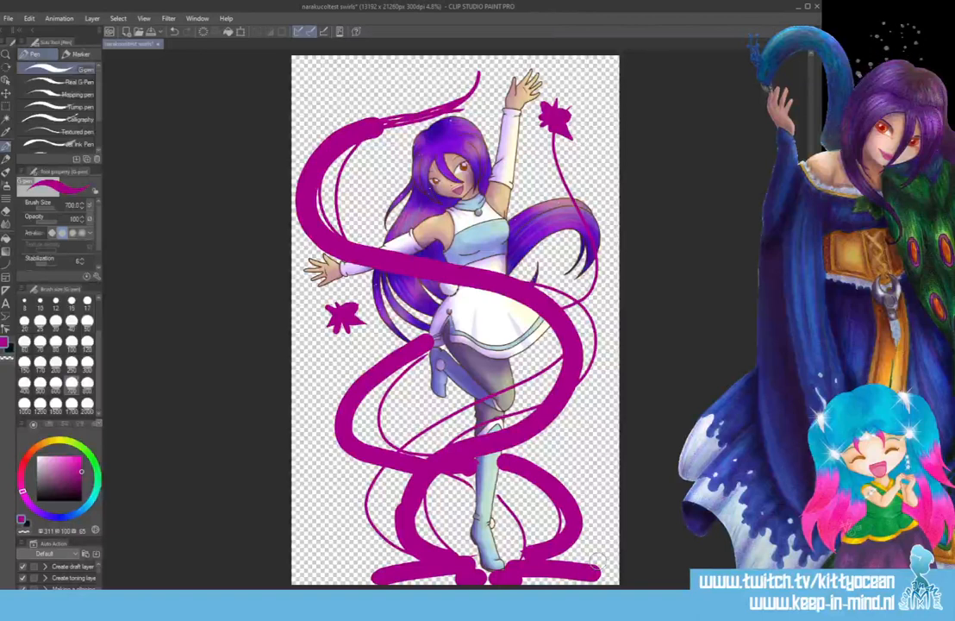
mouse_move(479, 76)
mouse_down()
mouse_move(345, 114)
mouse_move(307, 197)
mouse_up()
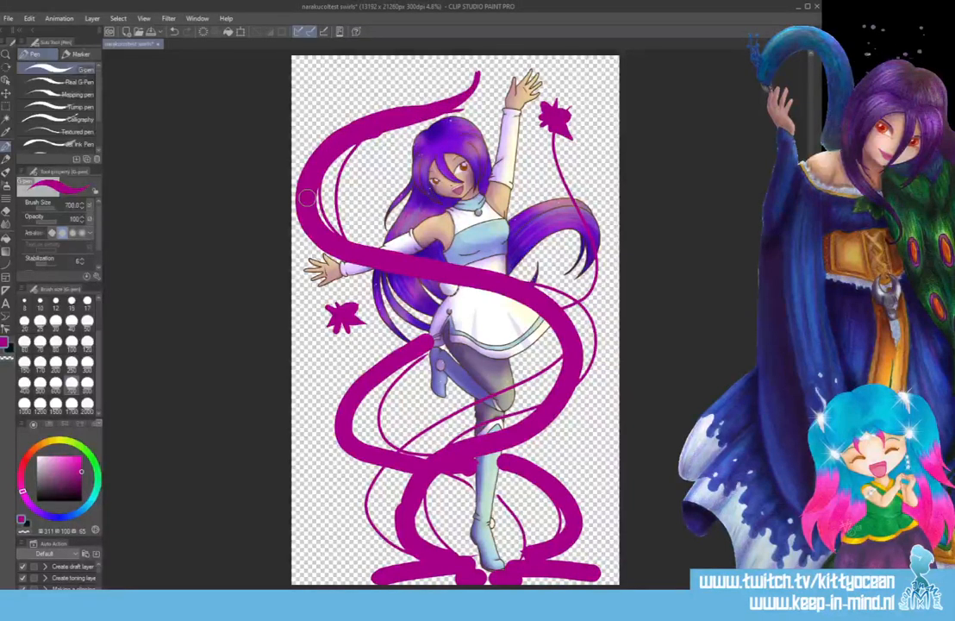
mouse_move(435, 336)
mouse_down()
mouse_move(355, 356)
mouse_move(321, 436)
mouse_move(487, 445)
mouse_move(599, 360)
mouse_move(505, 292)
mouse_up()
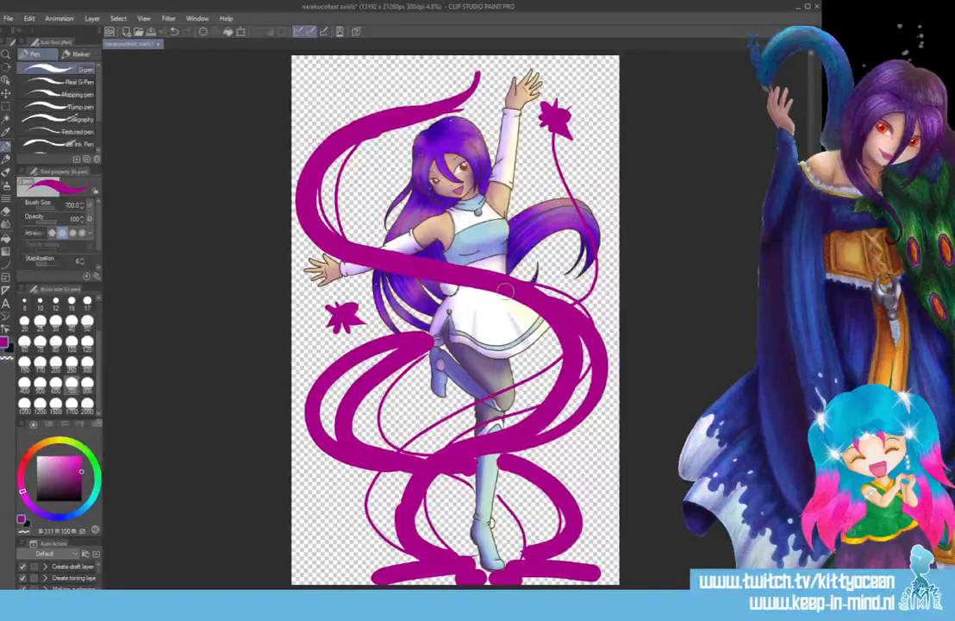
key(ctrl+z)
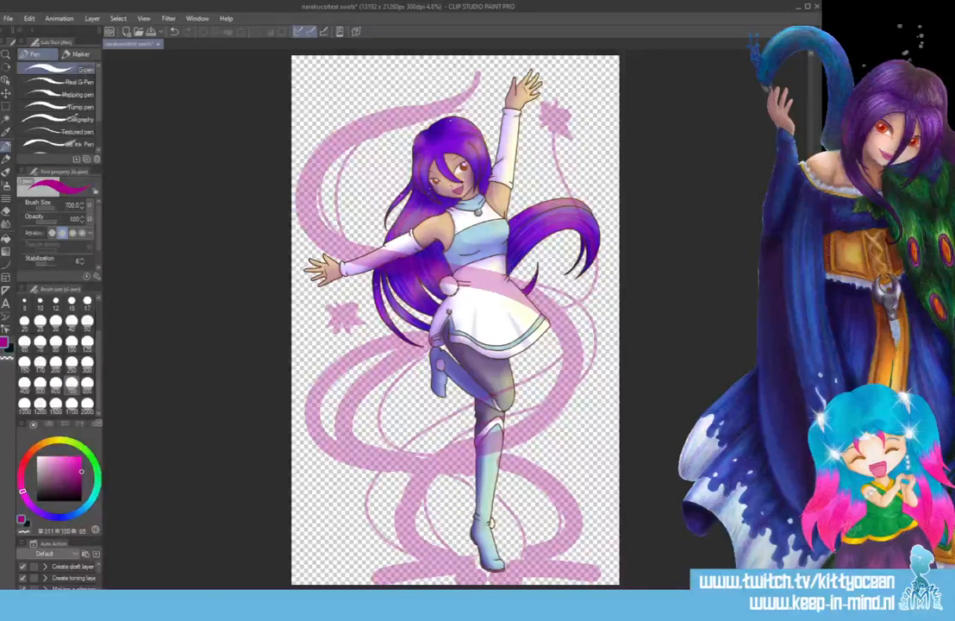
- Look through the ruled line, hatching, background, clothing and effect decoration brushes for one that suits the swirls
click(7, 197)
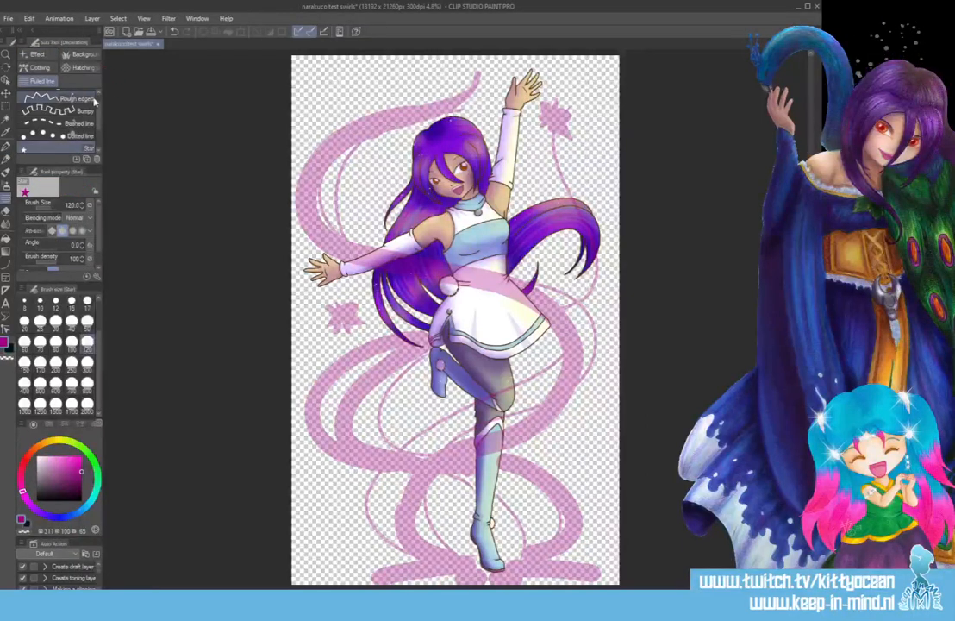
mouse_move(100, 113)
mouse_down()
mouse_move(99, 133)
mouse_move(100, 96)
mouse_up()
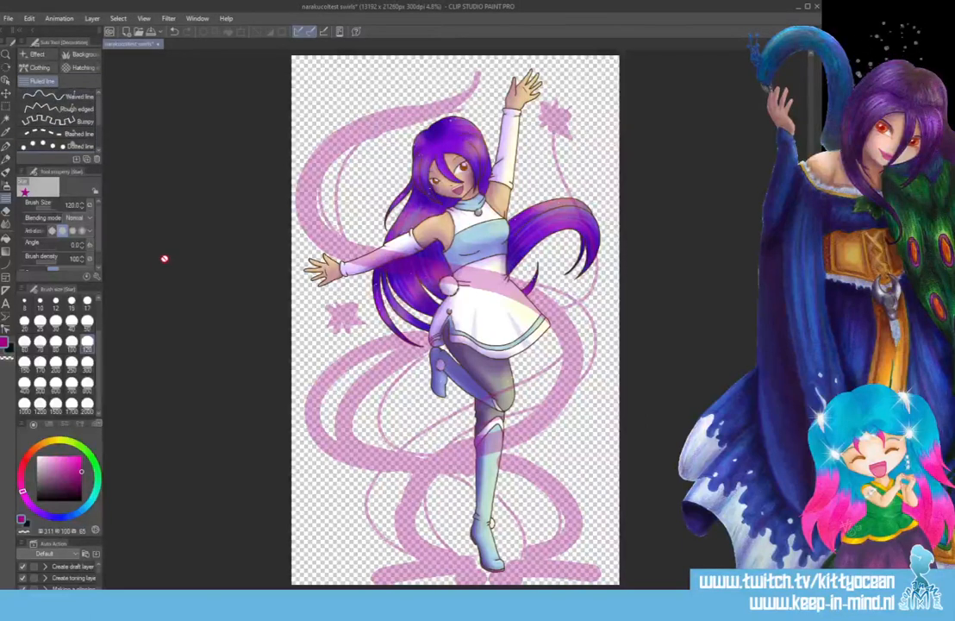
click(83, 67)
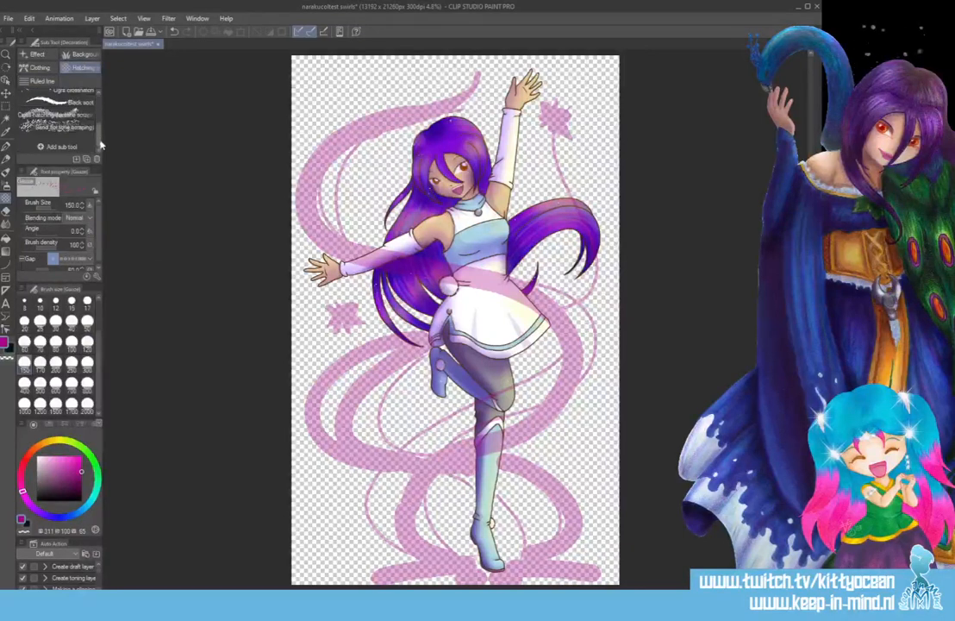
click(93, 54)
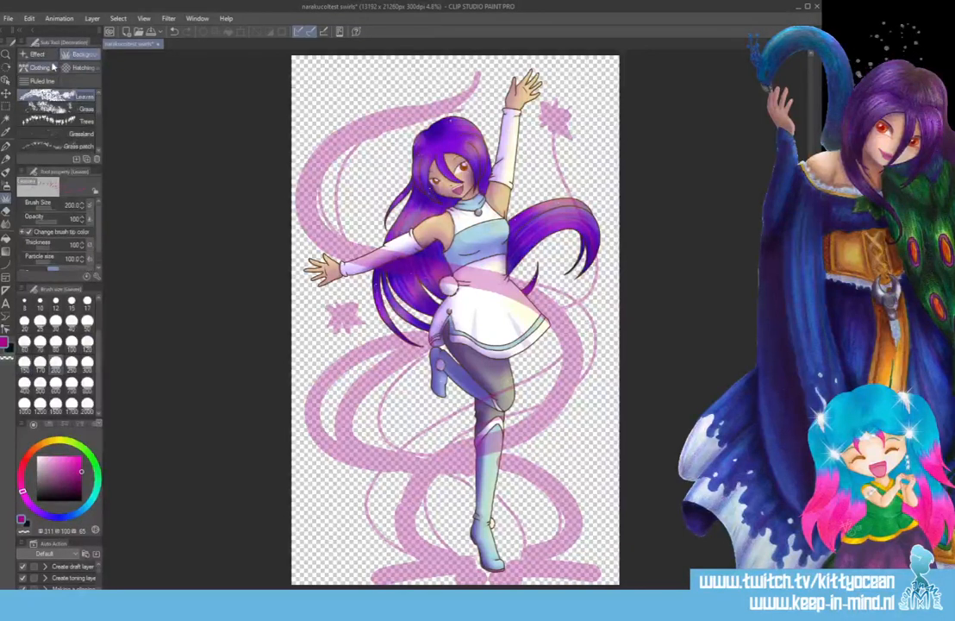
click(54, 66)
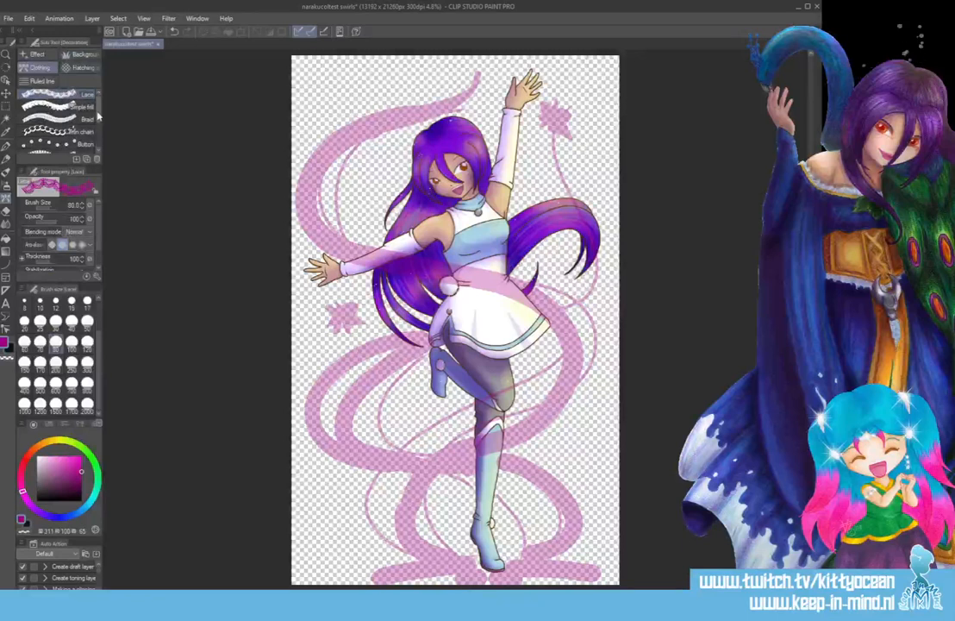
drag(98, 115, 97, 145)
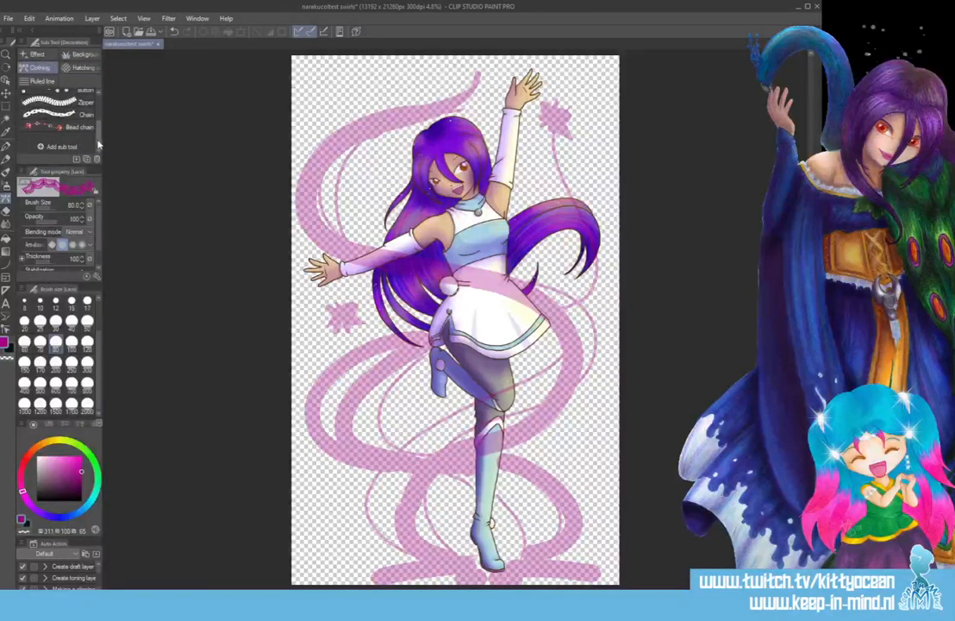
click(37, 54)
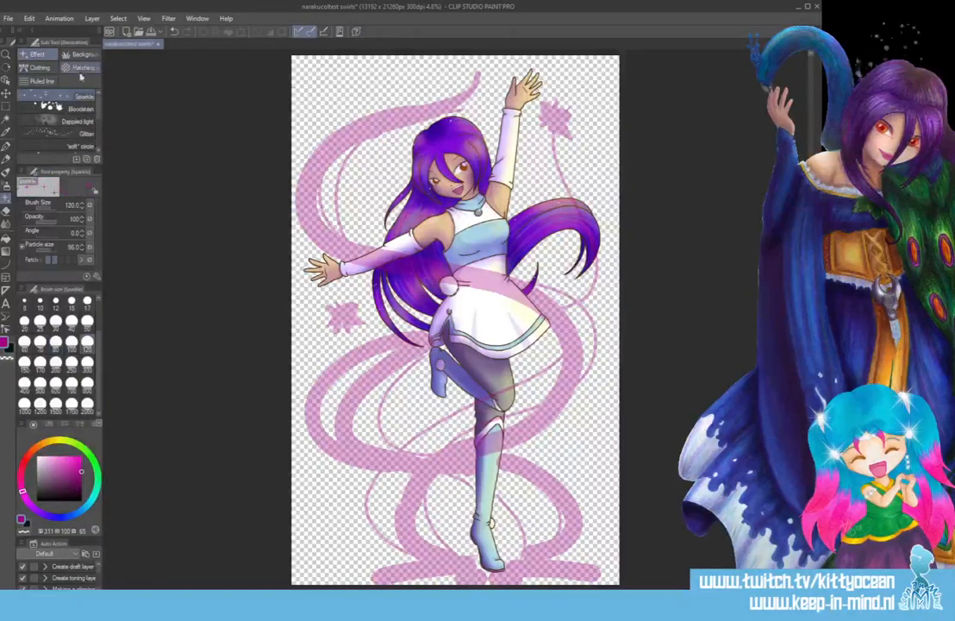
drag(97, 95, 99, 141)
click(45, 82)
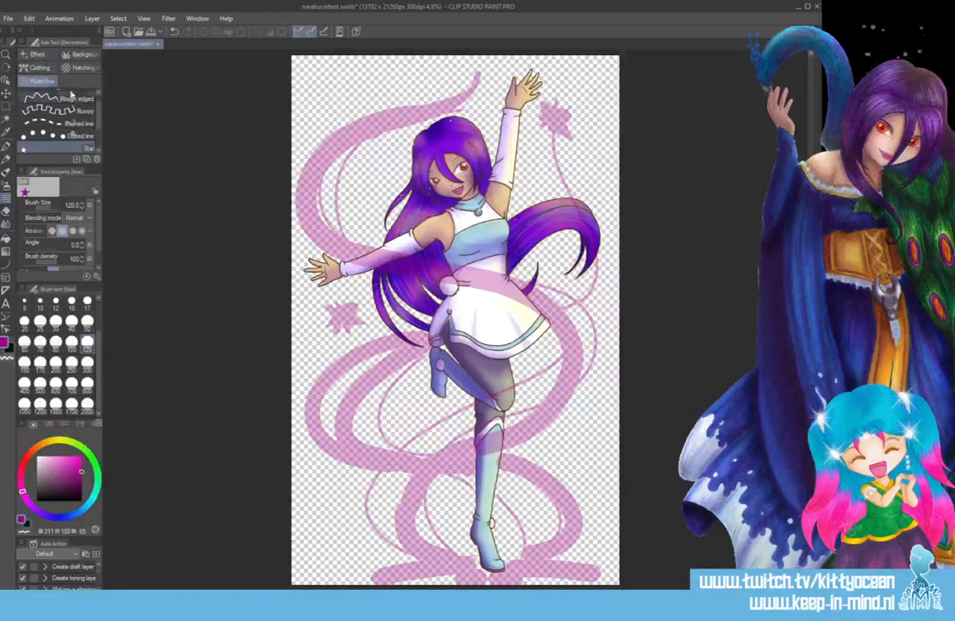
scroll(86, 108, down, 2)
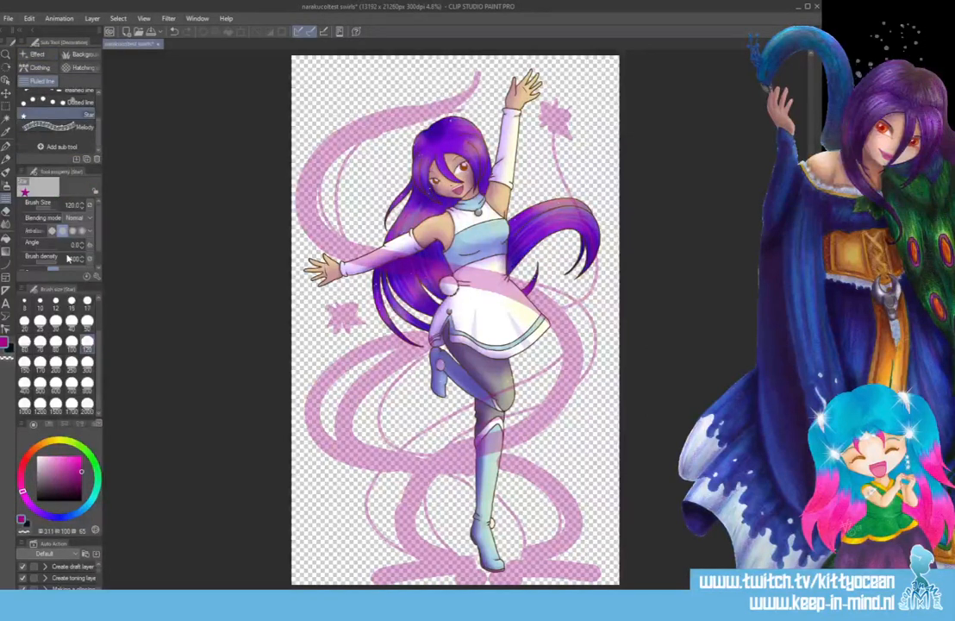
- Start a blue continuous curve at size 300 from the standing foot, looping across the lower leg and out past the knee
click(7, 266)
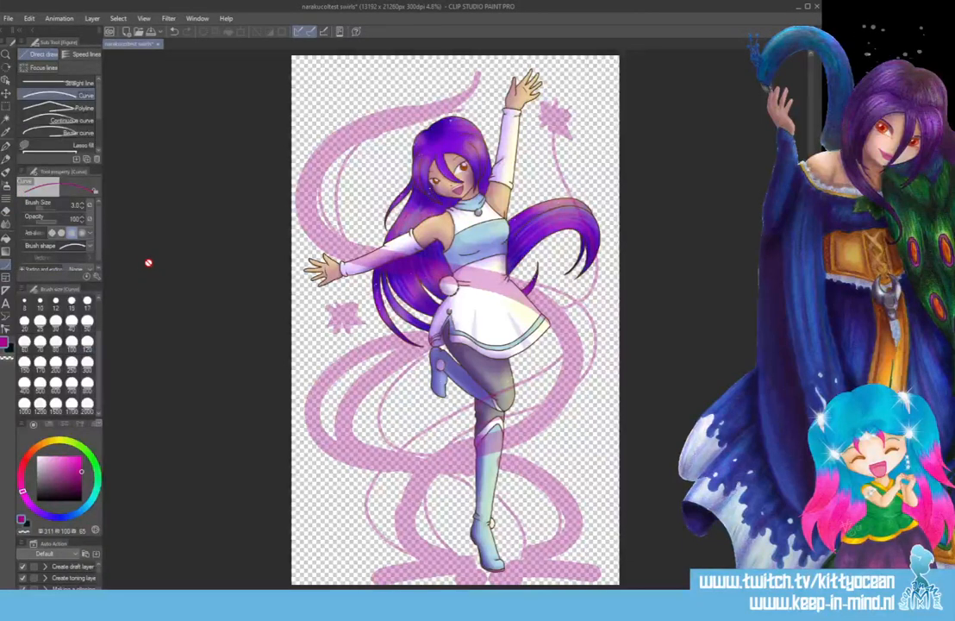
click(73, 120)
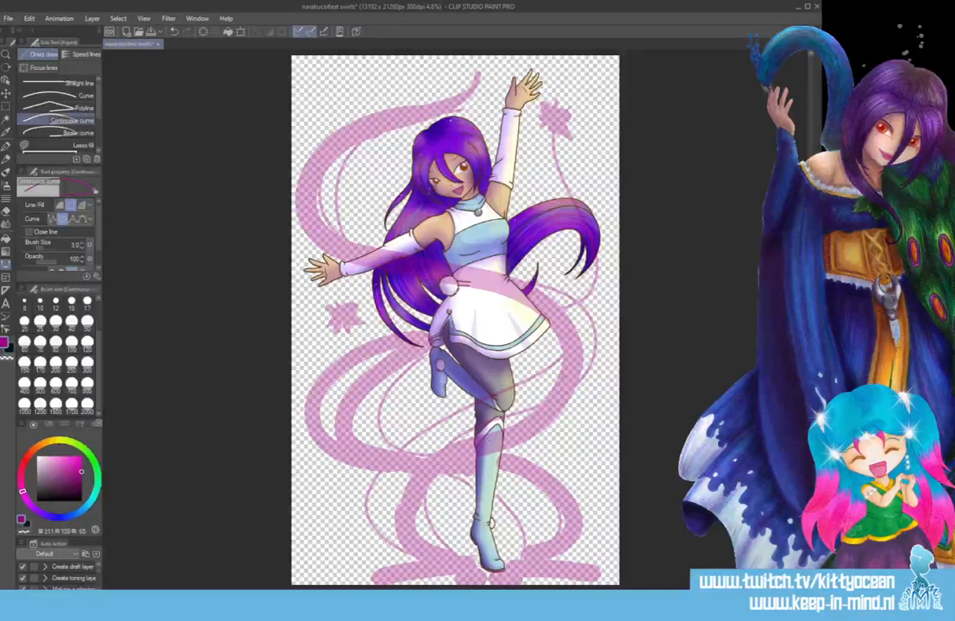
click(67, 518)
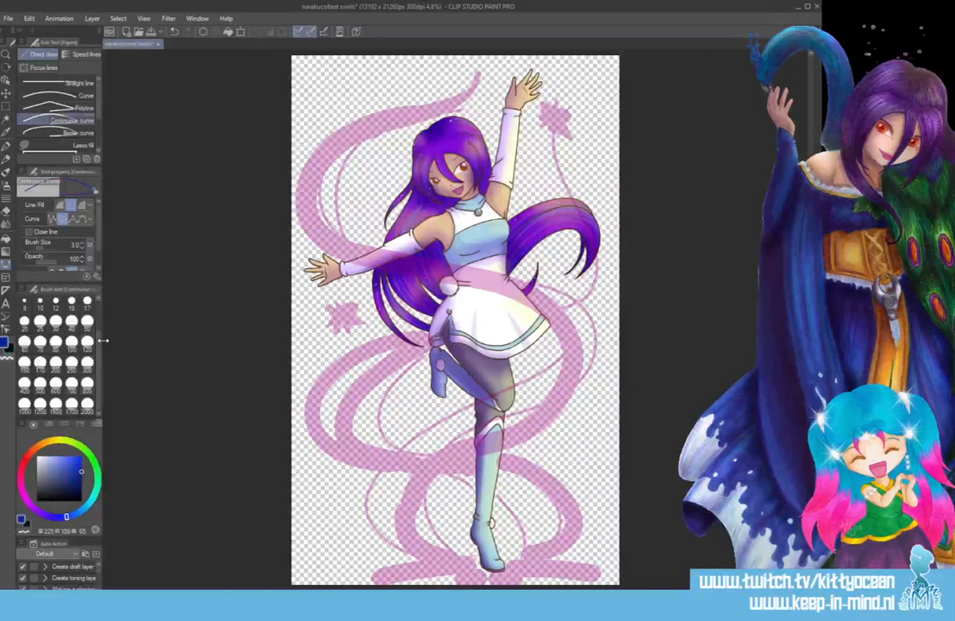
click(88, 362)
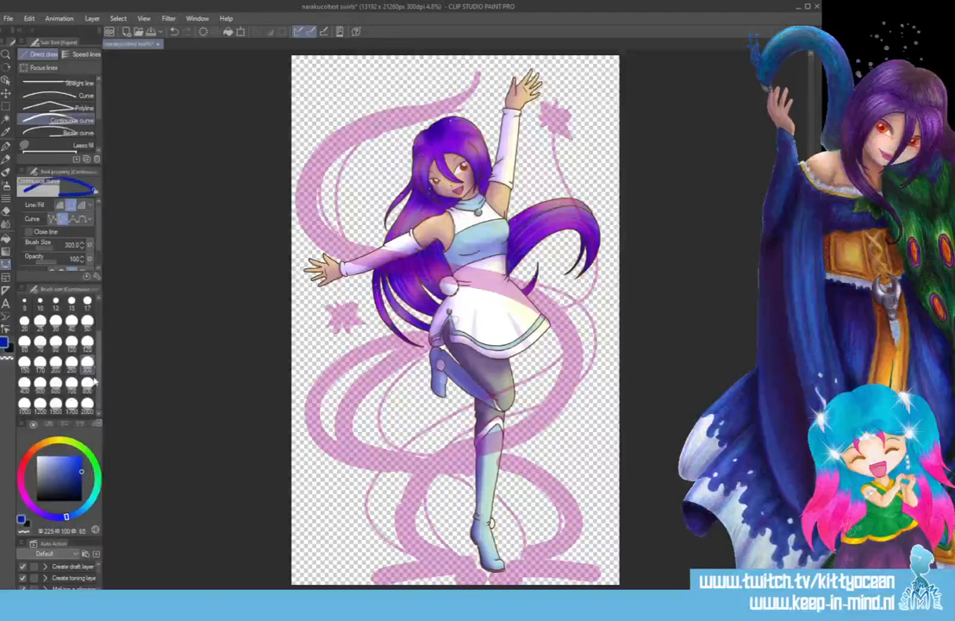
click(485, 573)
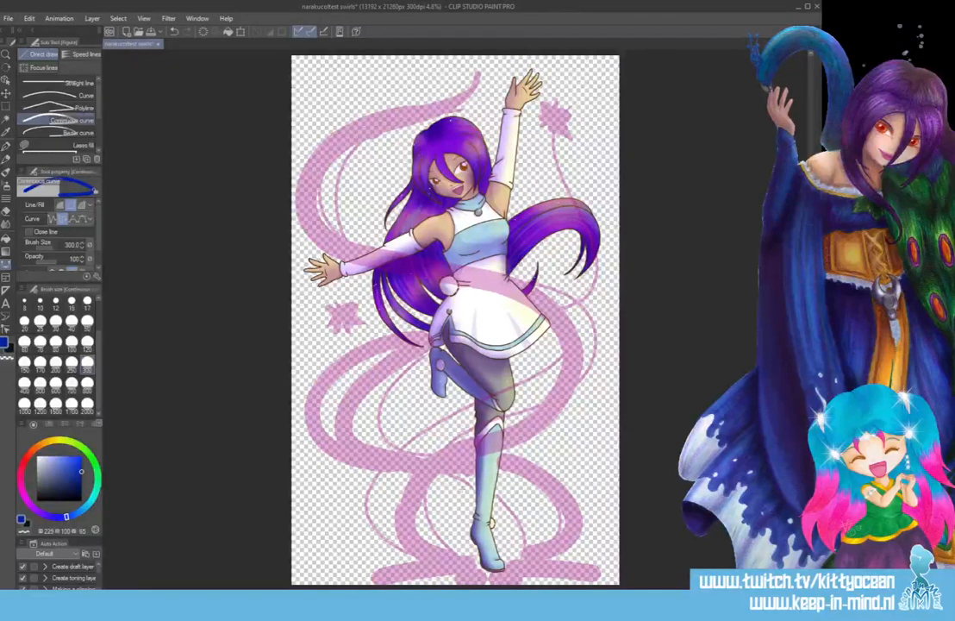
click(477, 571)
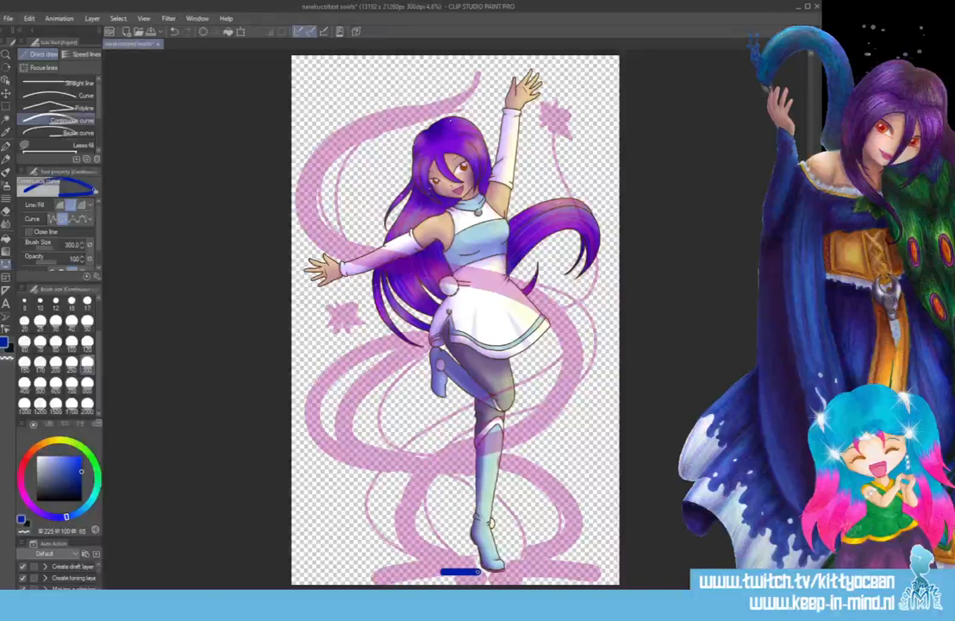
click(388, 521)
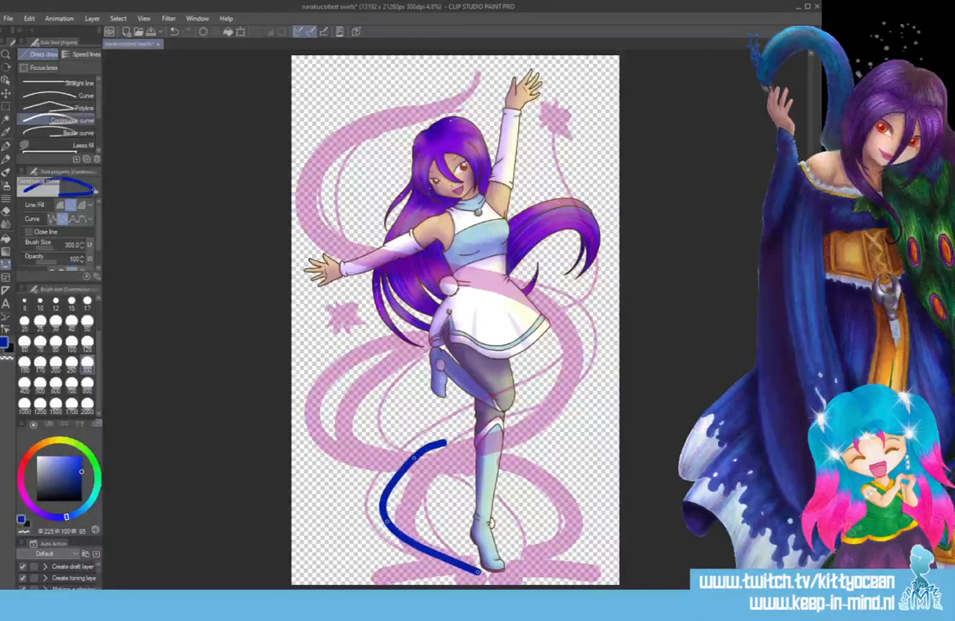
click(414, 458)
click(516, 427)
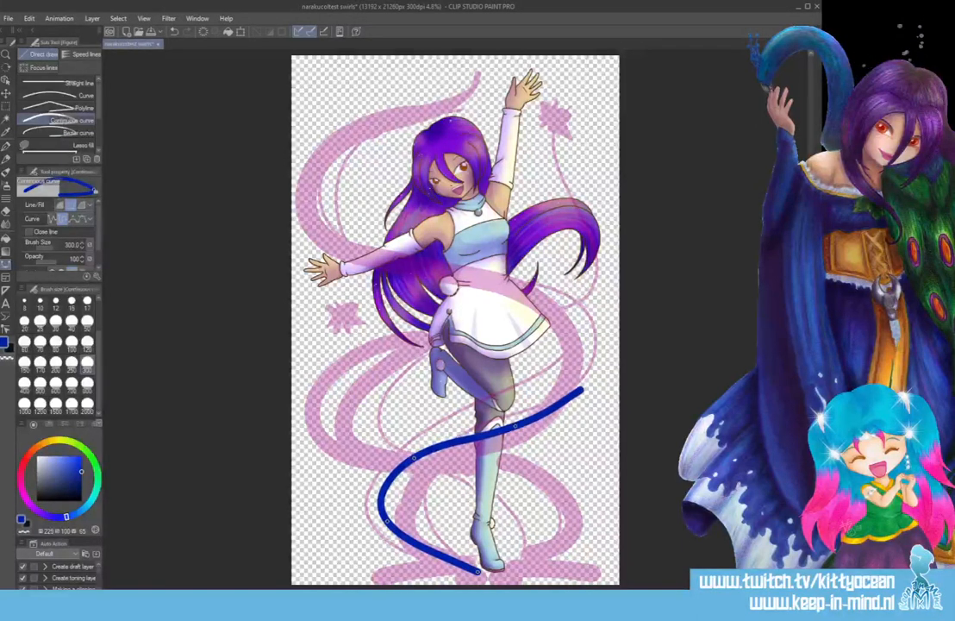
click(580, 388)
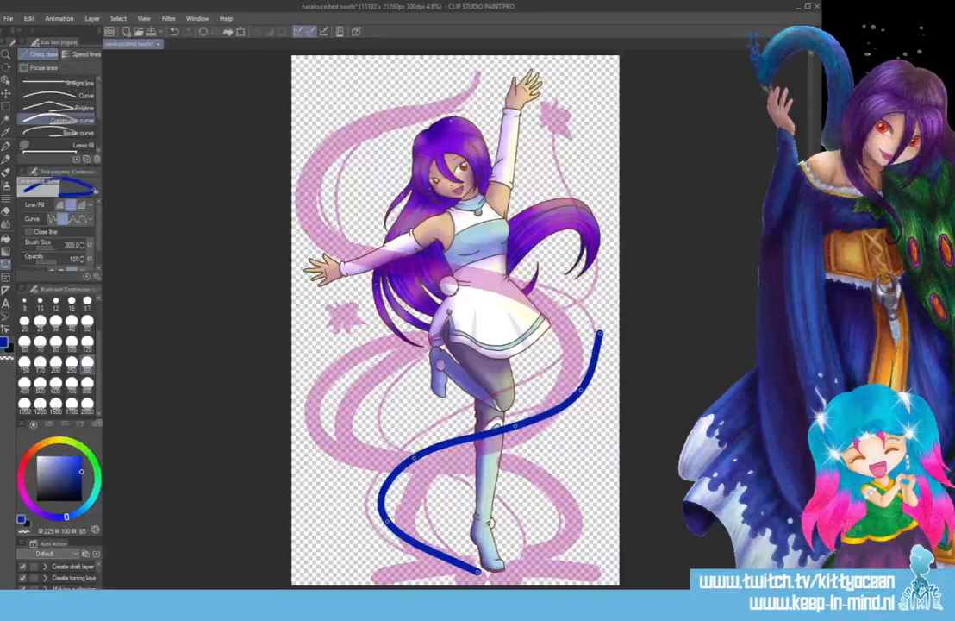
- Continue the blue curve around the skirt, across the waist to the outstretched hand, and finish it beside the hair near the head
click(601, 333)
click(536, 281)
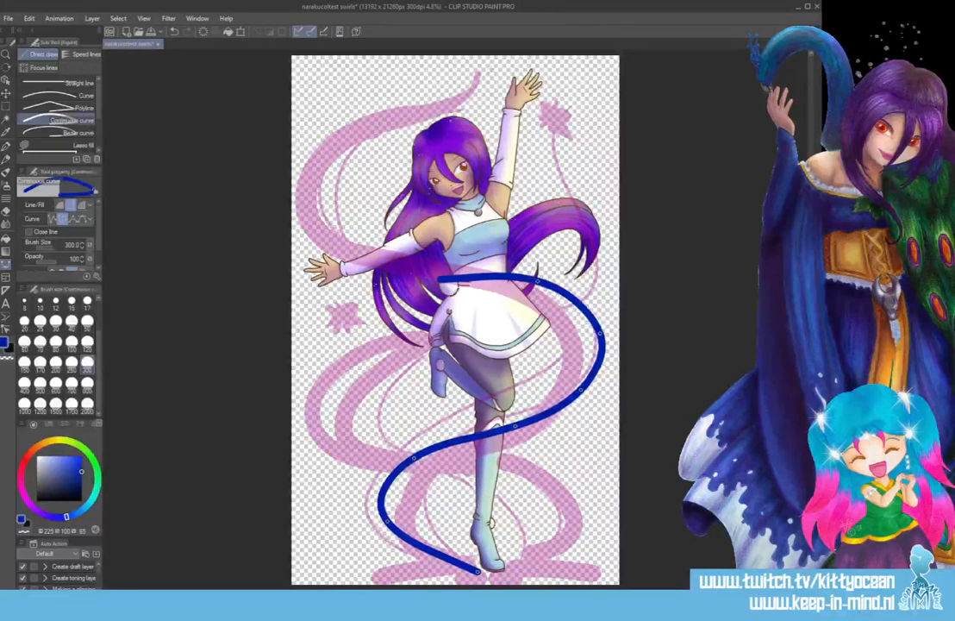
click(401, 275)
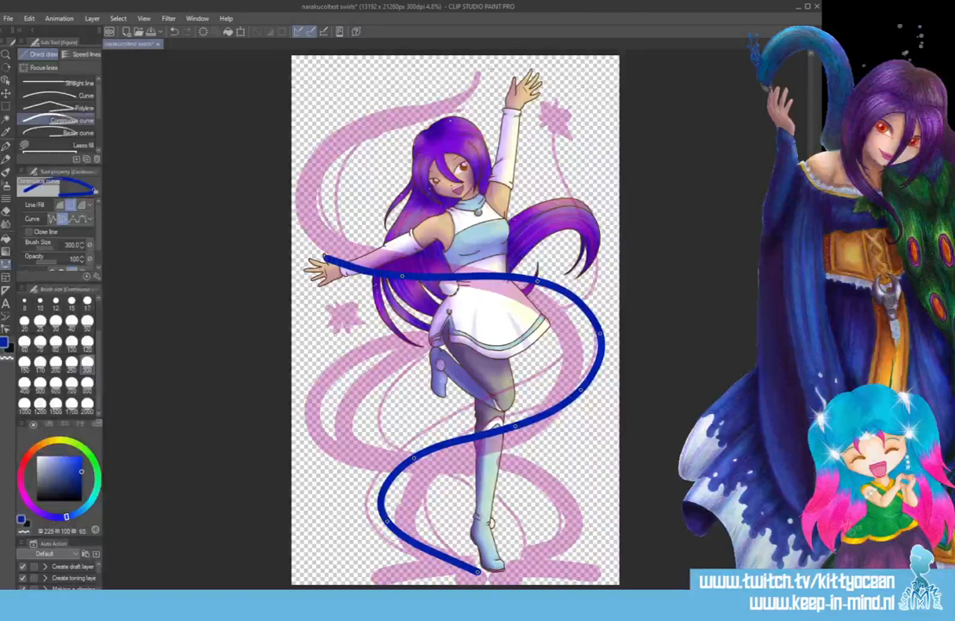
click(312, 255)
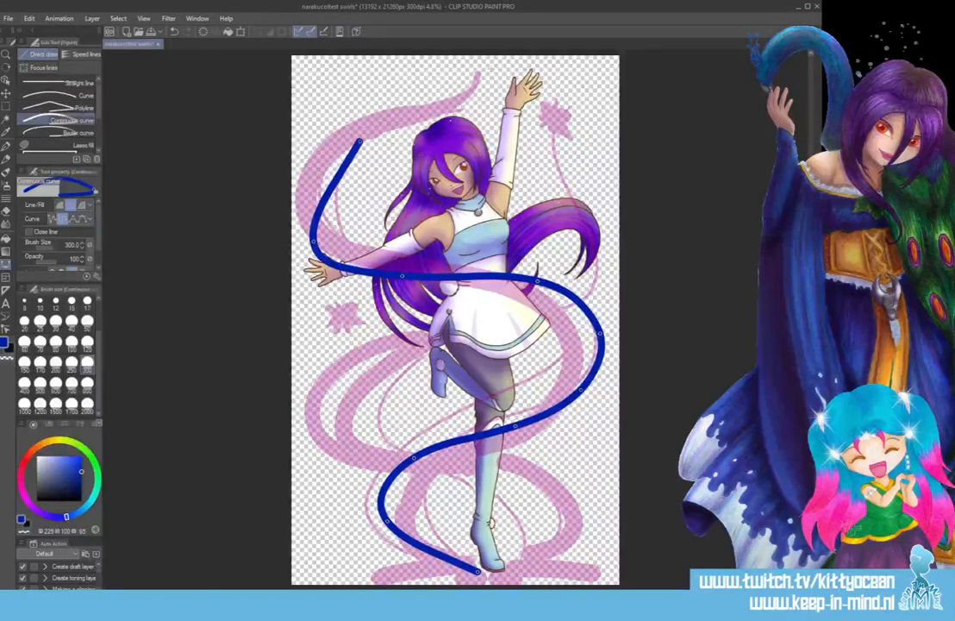
click(360, 140)
key(Delete)
key(Return)
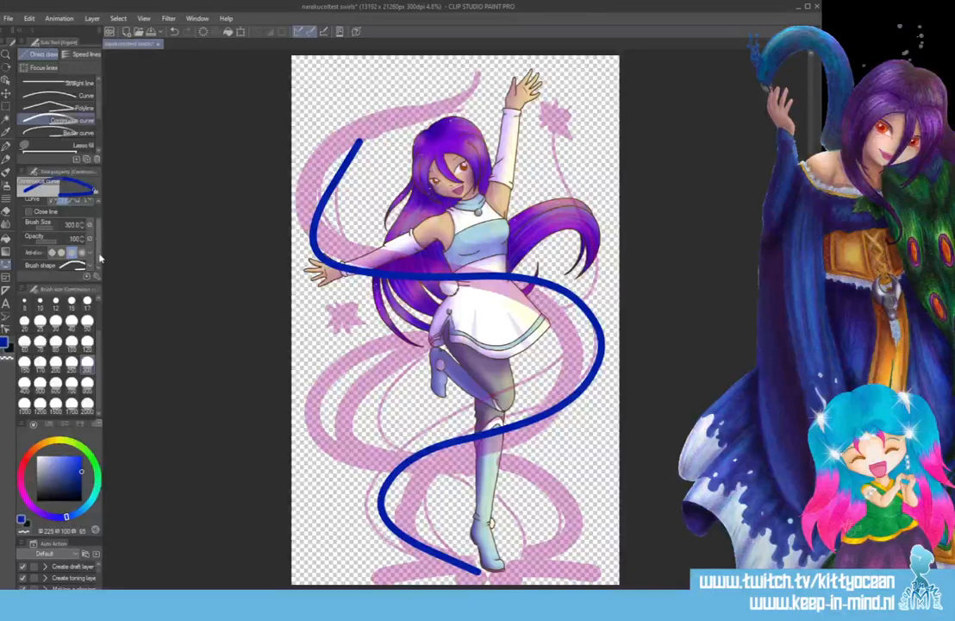
- Open the continuous curve's detailed settings and set the brush tip angle to about 151.5
drag(99, 255, 102, 210)
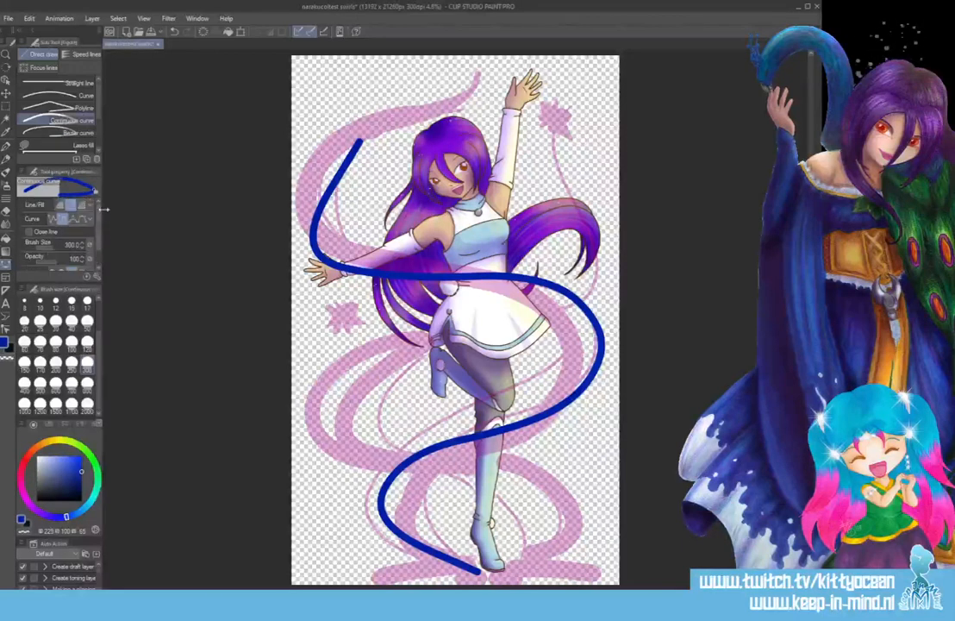
click(87, 275)
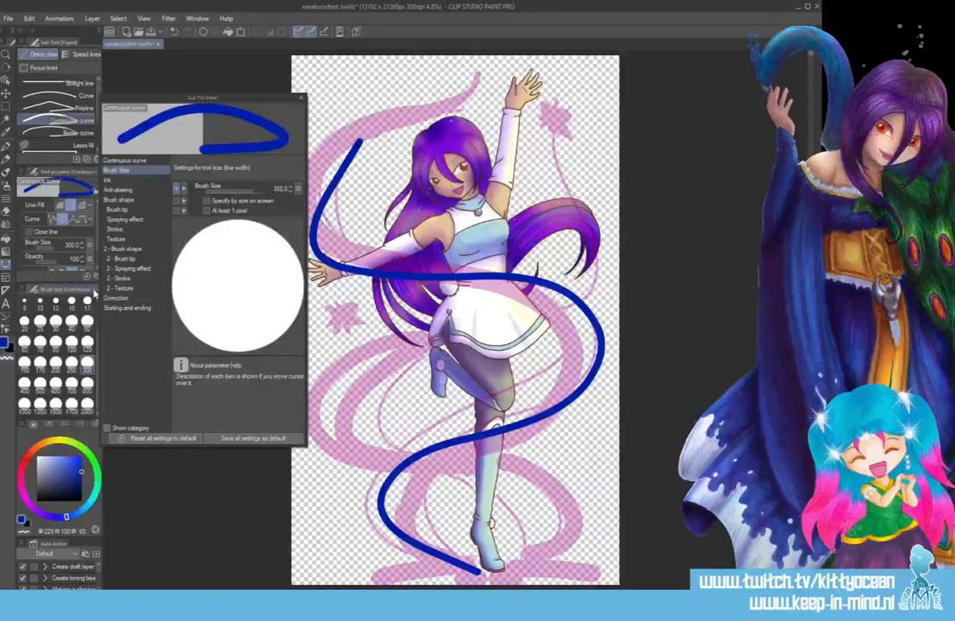
click(134, 199)
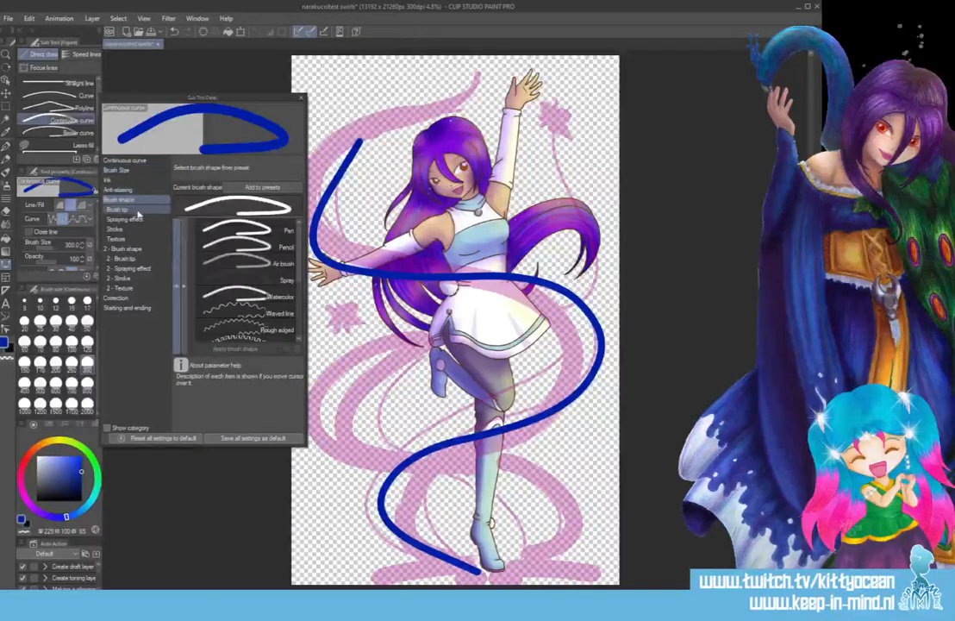
click(133, 212)
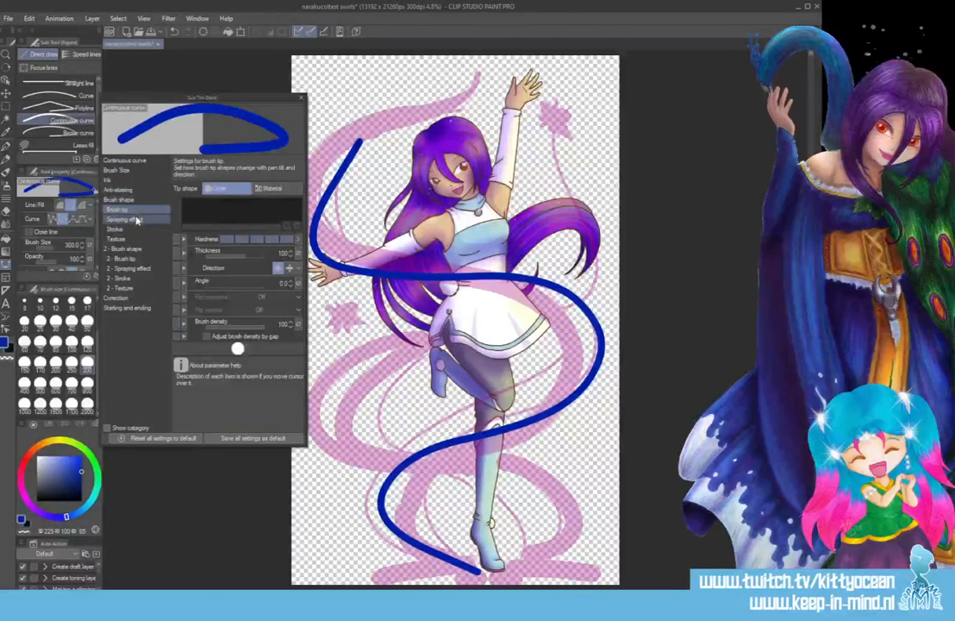
click(231, 286)
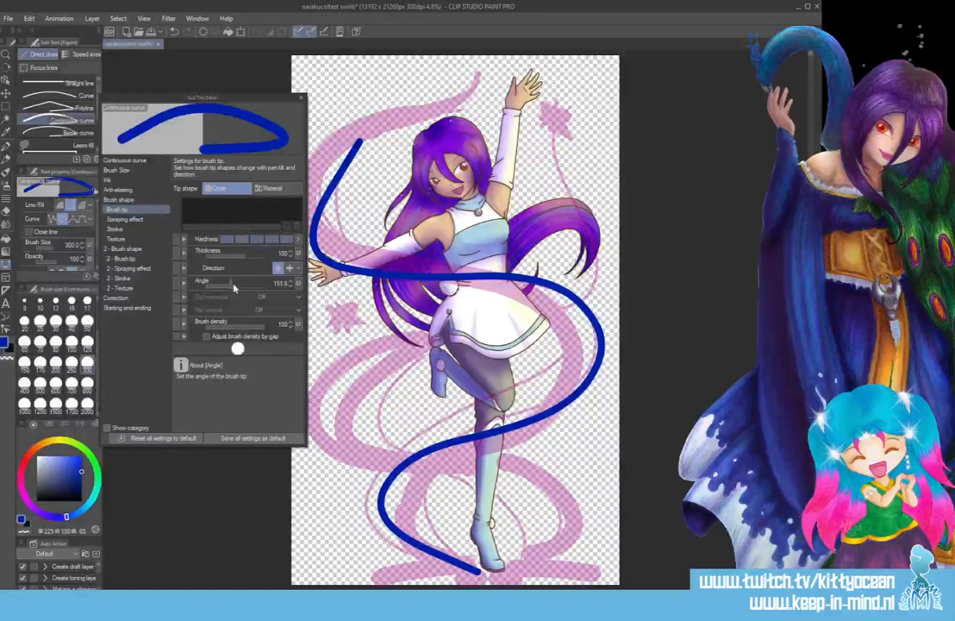
- Draw a small wavy blue test curve beside the raised leg, ending near the rough star, and close the detailed tool settings
click(351, 403)
click(350, 382)
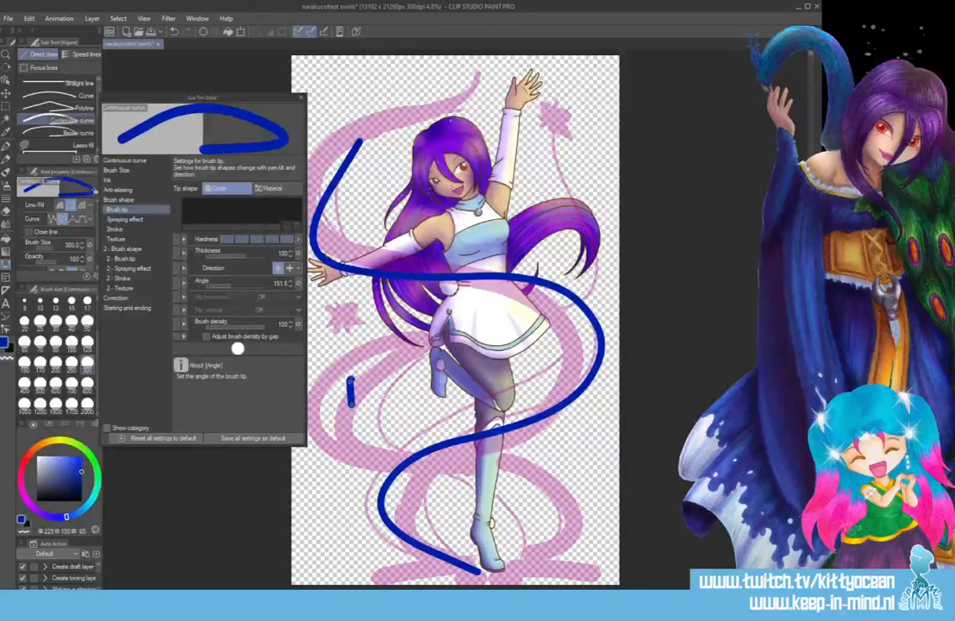
click(376, 375)
click(400, 402)
click(414, 397)
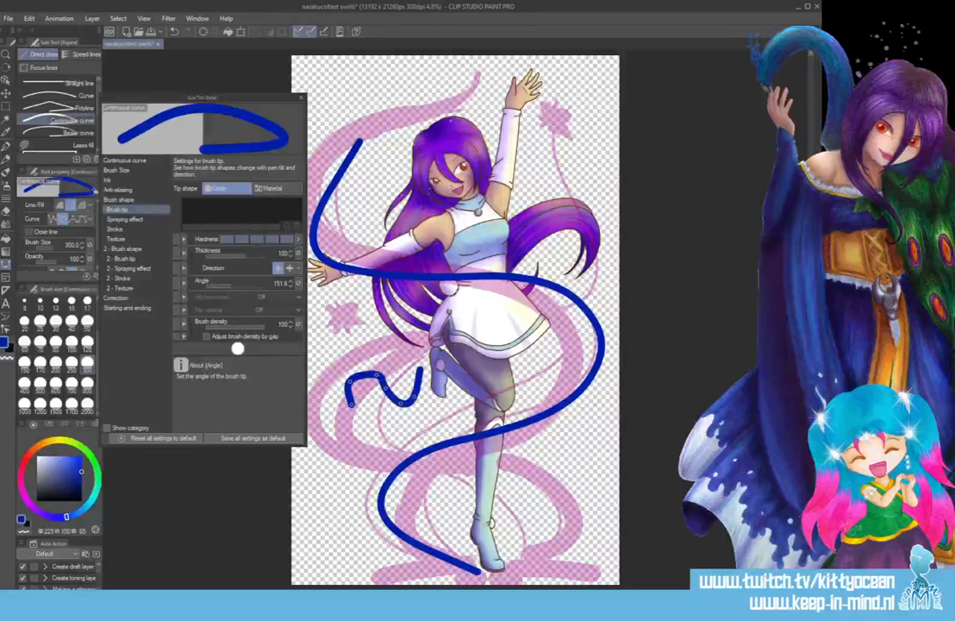
click(420, 358)
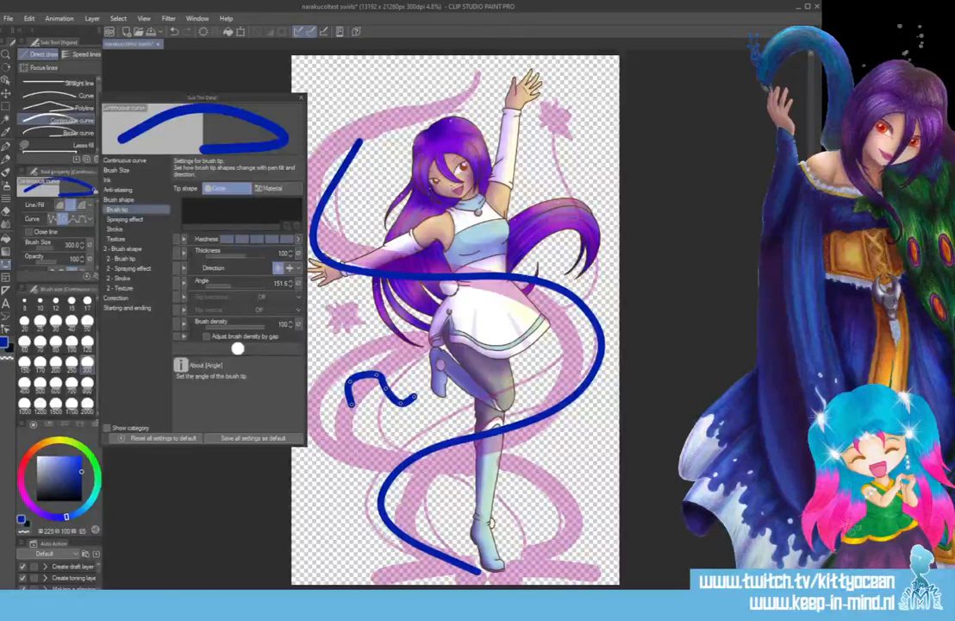
click(363, 322)
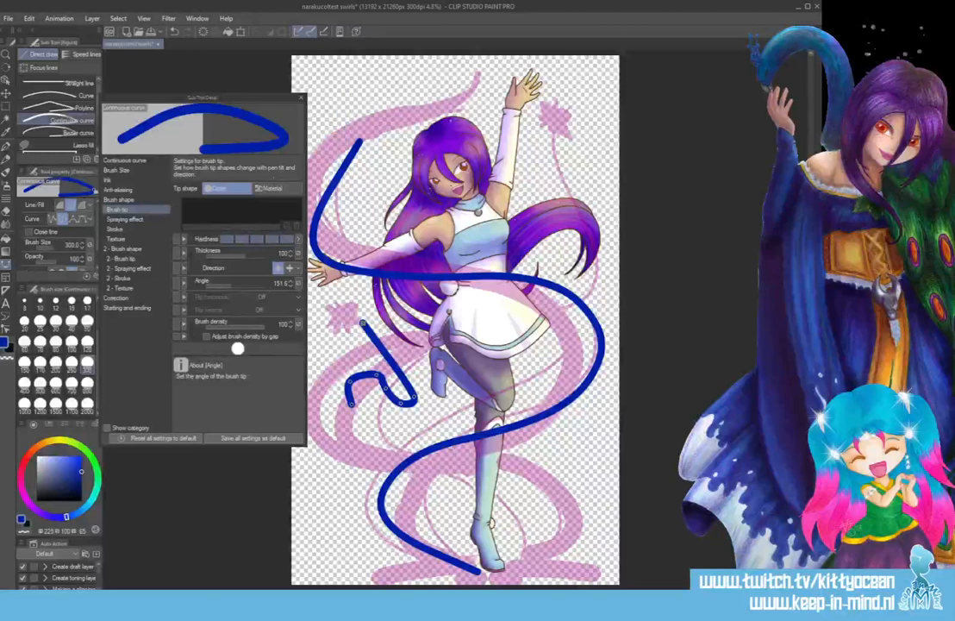
click(302, 100)
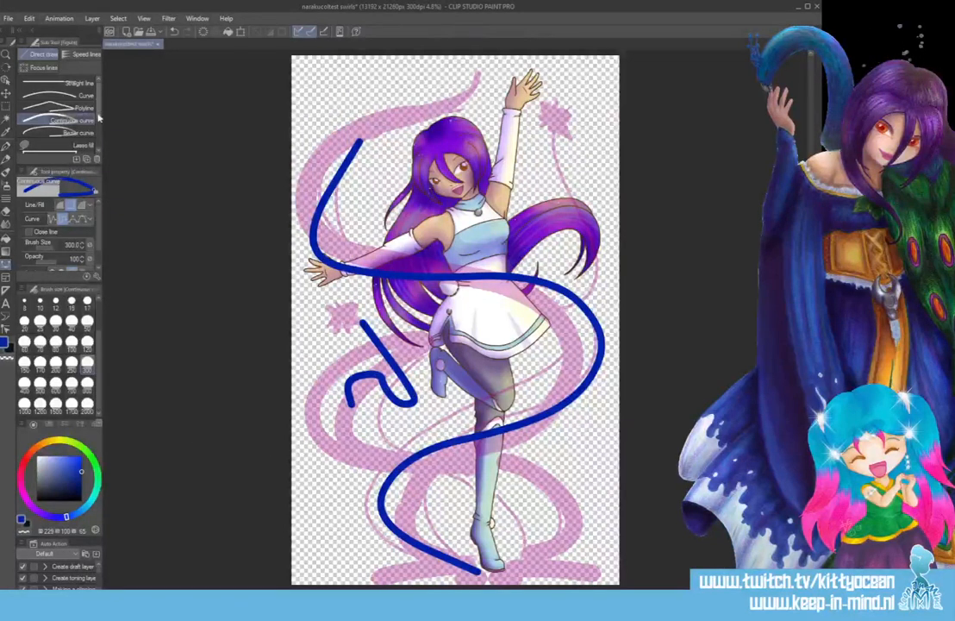
- Look through the direct draw, focus line and speed line figure tools for other line options
drag(99, 118, 100, 94)
click(43, 67)
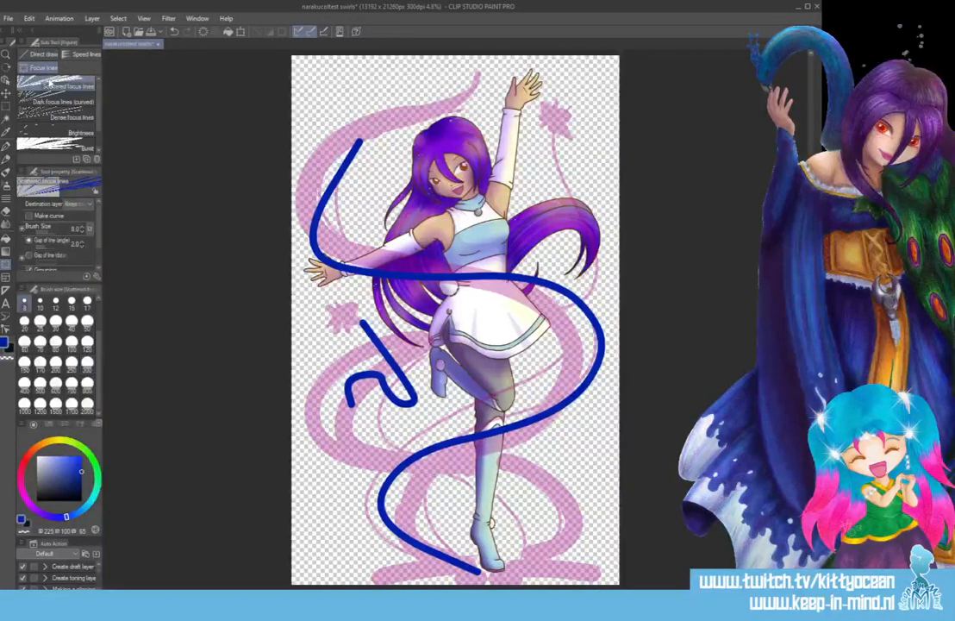
scroll(52, 95, down, 2)
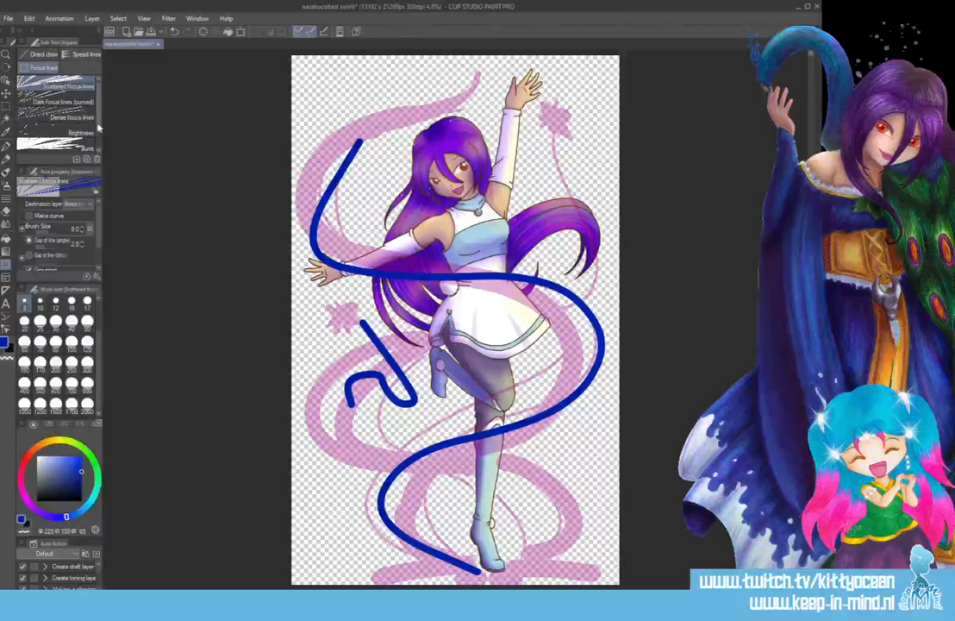
click(86, 54)
scroll(94, 121, down, 2)
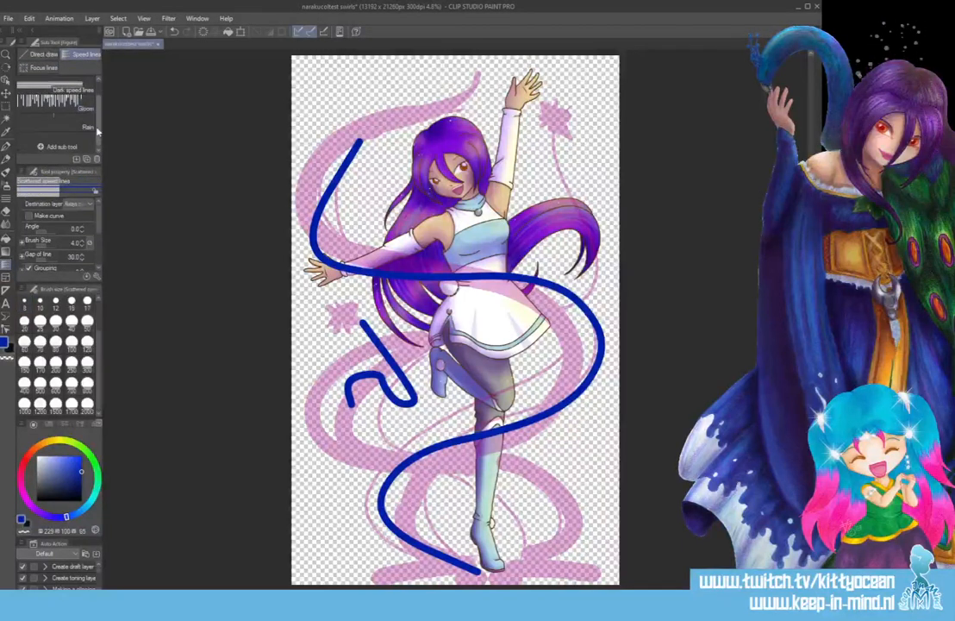
- Clear all the blue test curves from the layer by selecting the whole canvas, deleting its contents and deselecting
scroll(97, 131, up, 2)
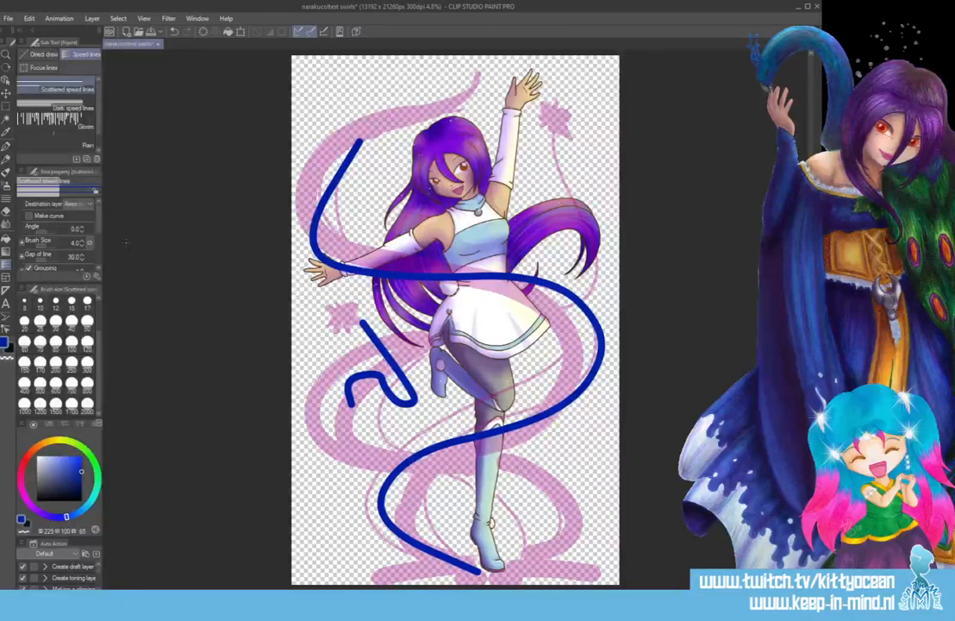
key(ctrl+a)
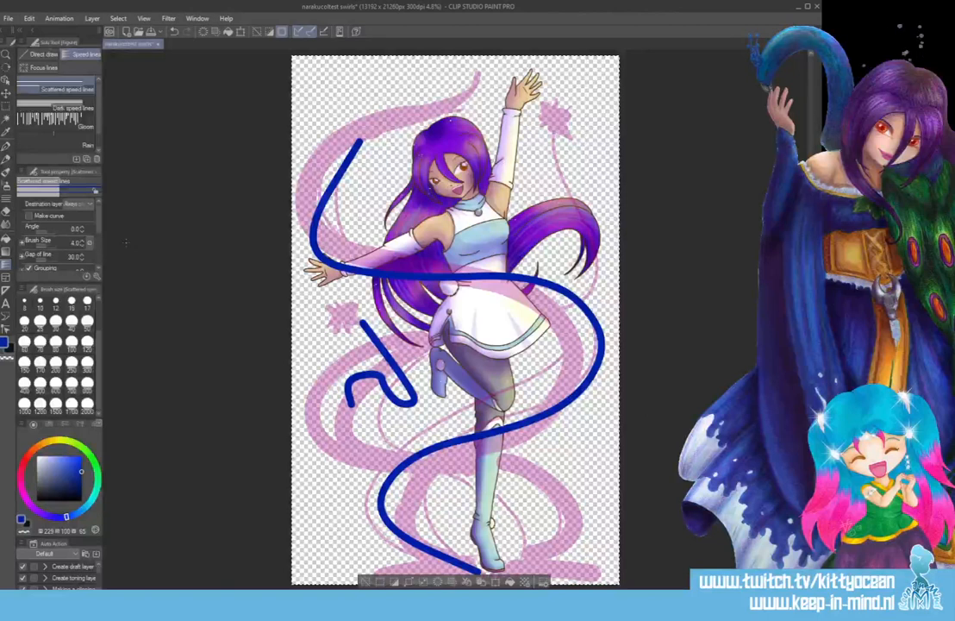
key(Delete)
key(ctrl+d)
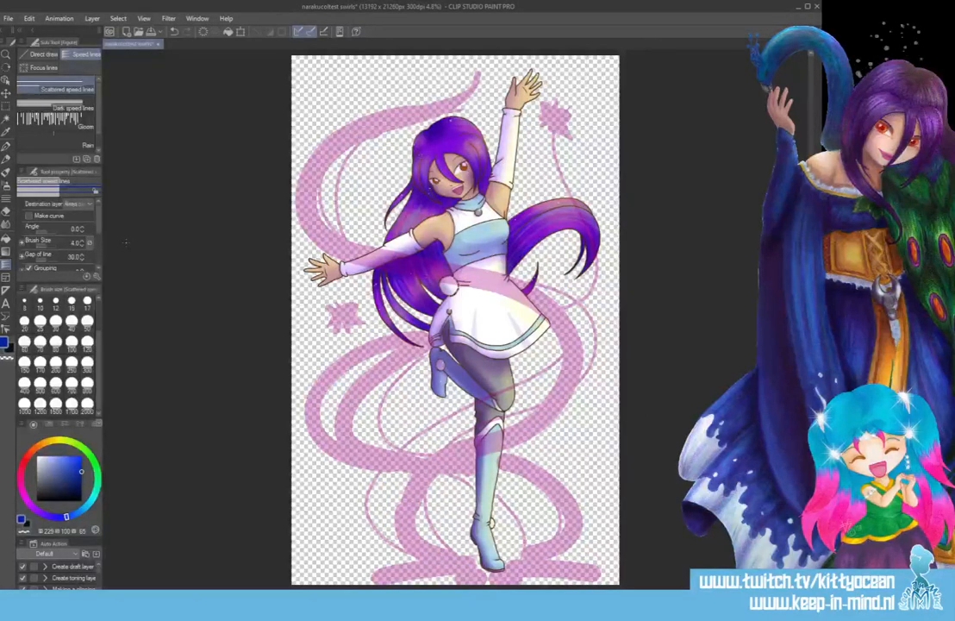
- Outline the large swirl band beside the head in blue with the G-pen at size 120, including its thin inner strand
click(7, 147)
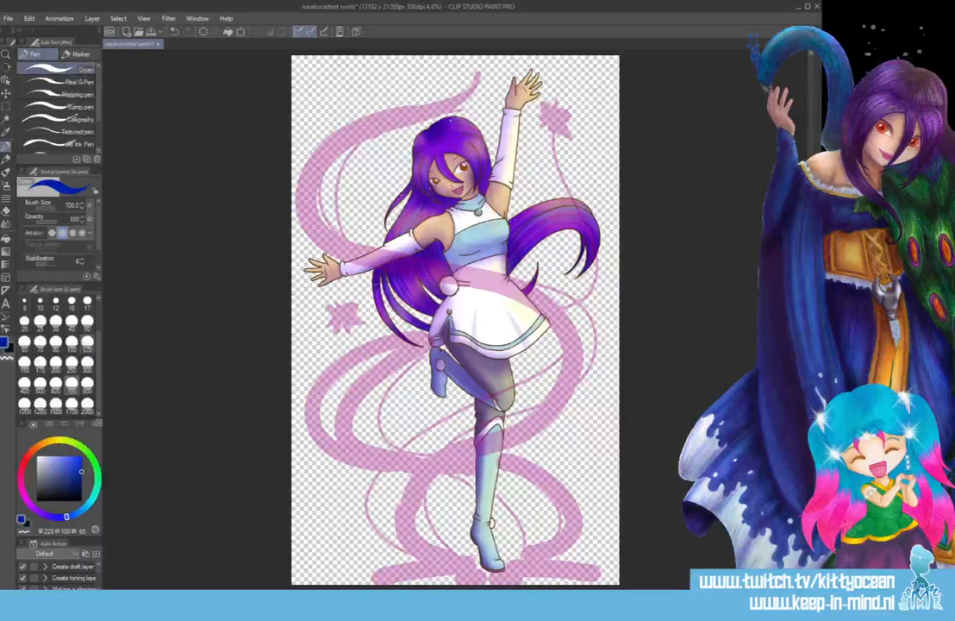
click(87, 342)
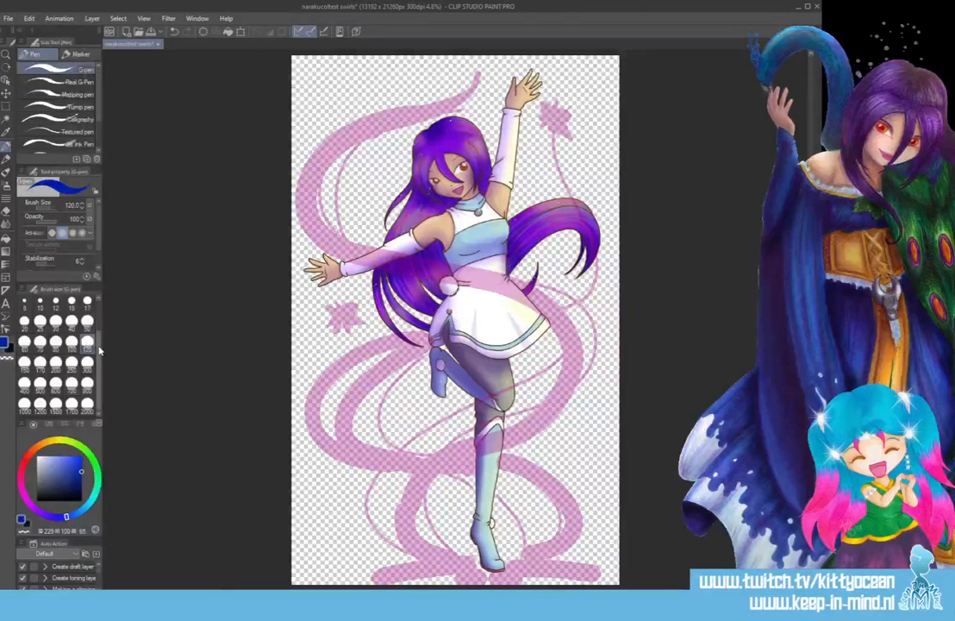
scroll(457, 287, up, 5)
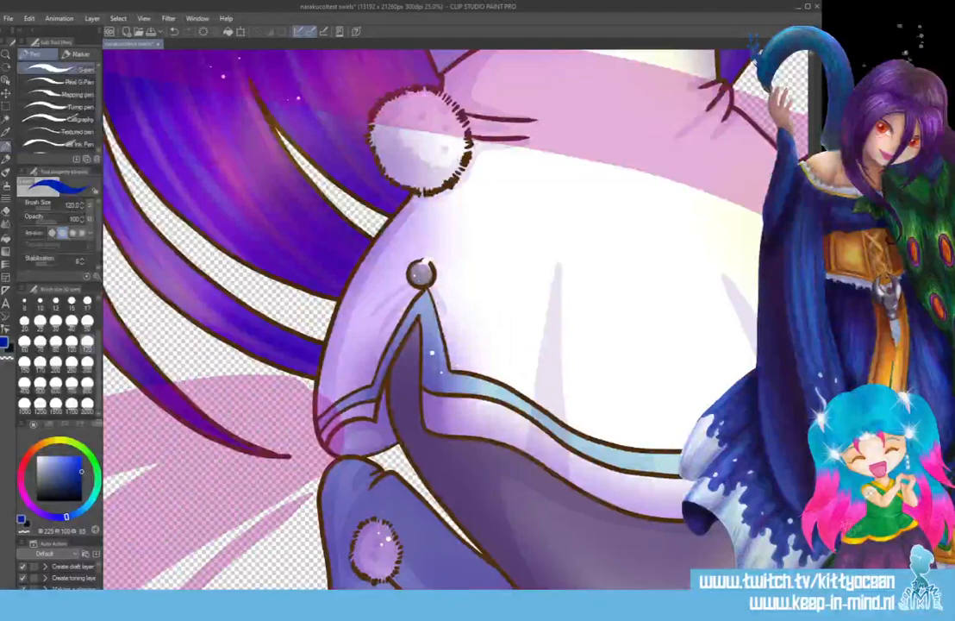
scroll(431, 319, up, 10)
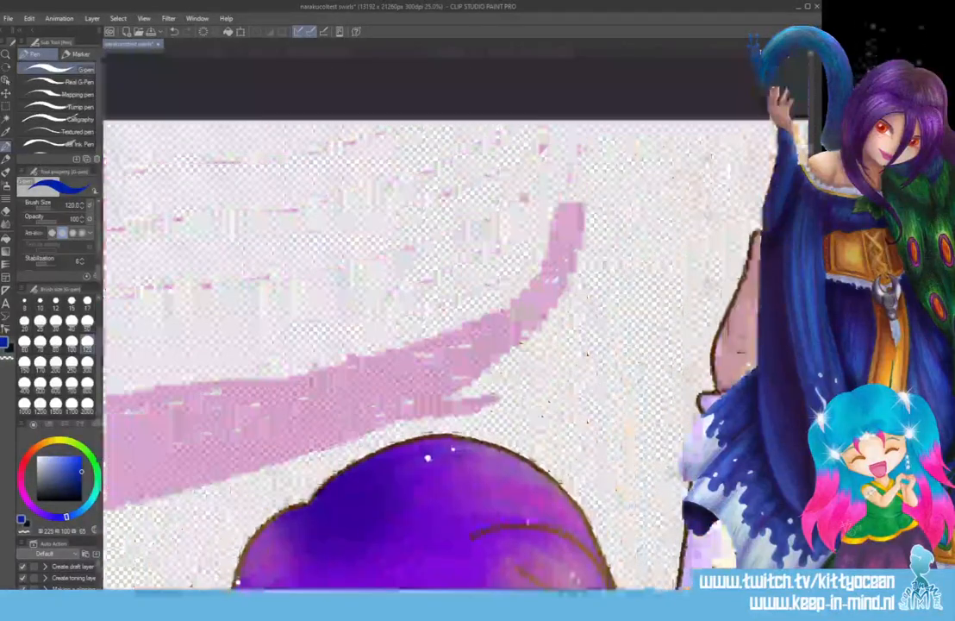
scroll(457, 319, down, 2)
scroll(788, 196, down, 2)
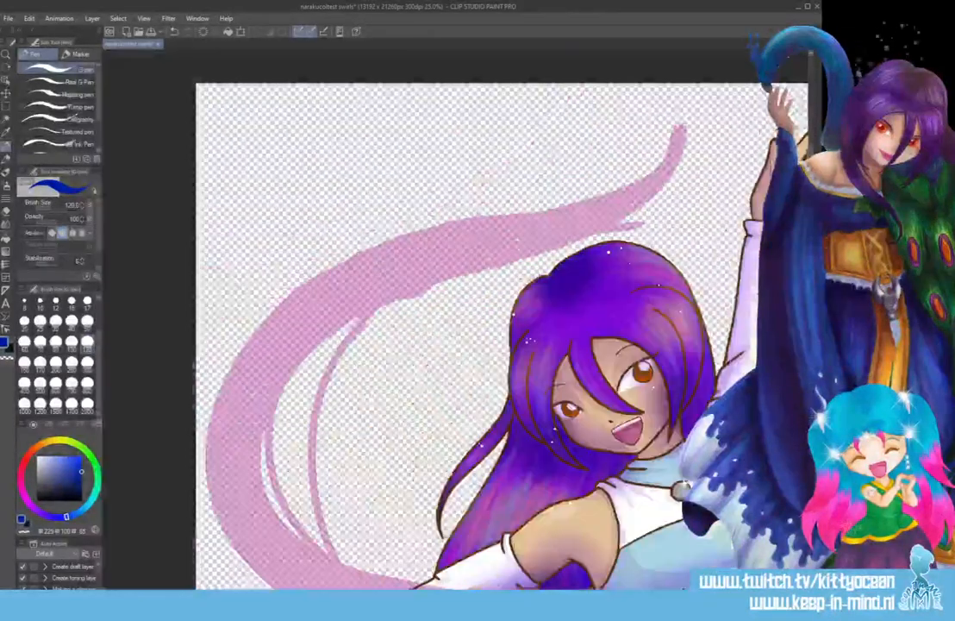
mouse_move(688, 115)
mouse_down()
mouse_move(668, 177)
mouse_move(585, 217)
mouse_move(450, 256)
mouse_move(313, 328)
mouse_move(245, 424)
mouse_move(266, 494)
mouse_move(316, 540)
mouse_move(422, 583)
mouse_up()
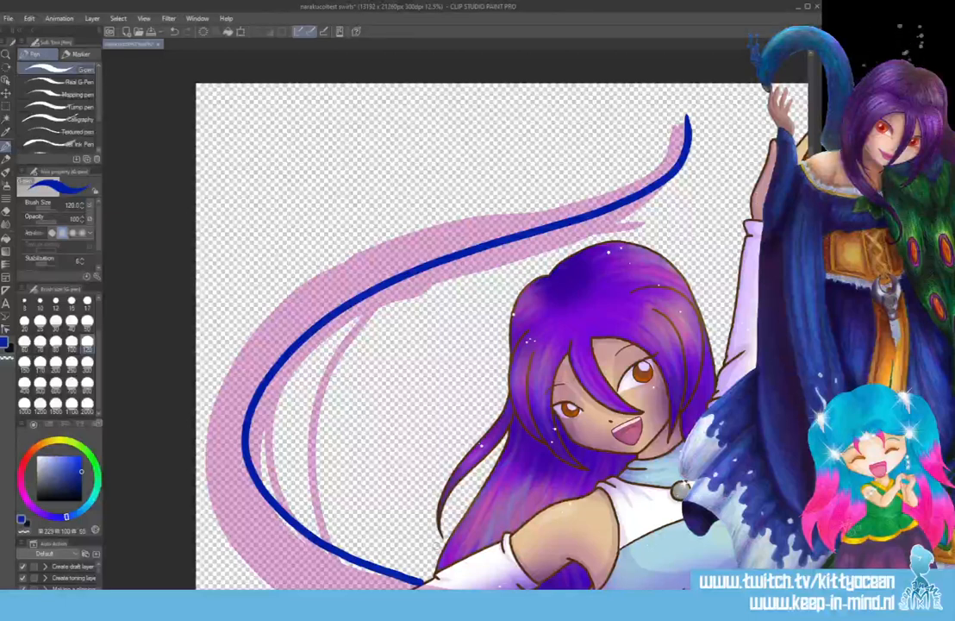
mouse_move(687, 120)
mouse_down()
mouse_move(681, 145)
mouse_move(420, 233)
mouse_move(233, 353)
mouse_move(252, 473)
mouse_move(330, 544)
mouse_move(412, 583)
mouse_move(294, 431)
mouse_move(369, 304)
mouse_move(416, 276)
mouse_up()
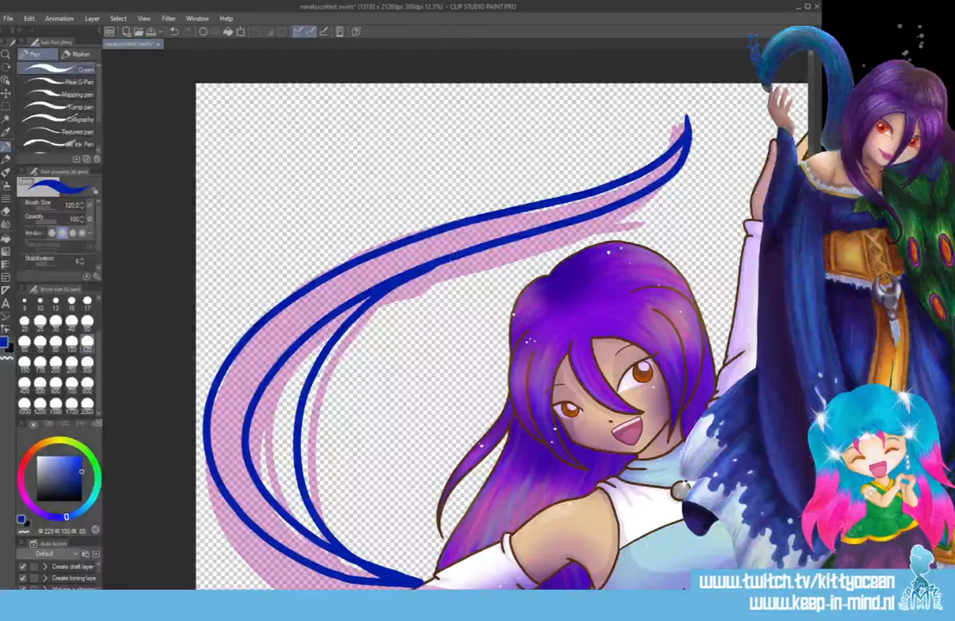
- Set the Hard eraser to size 70 and thin the overlapping lines where the inner strand joins the swirl above the head
click(6, 209)
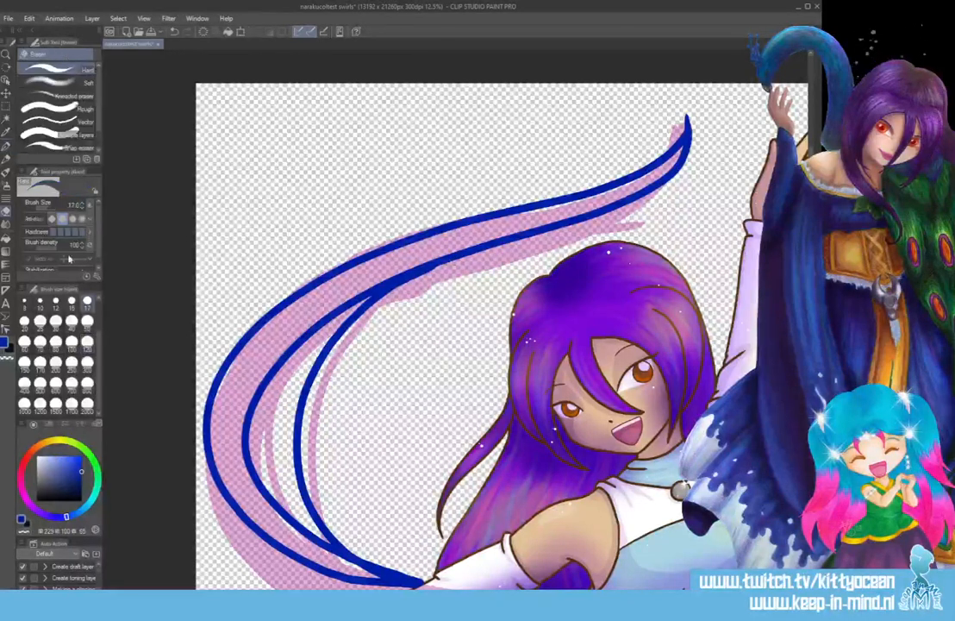
click(71, 302)
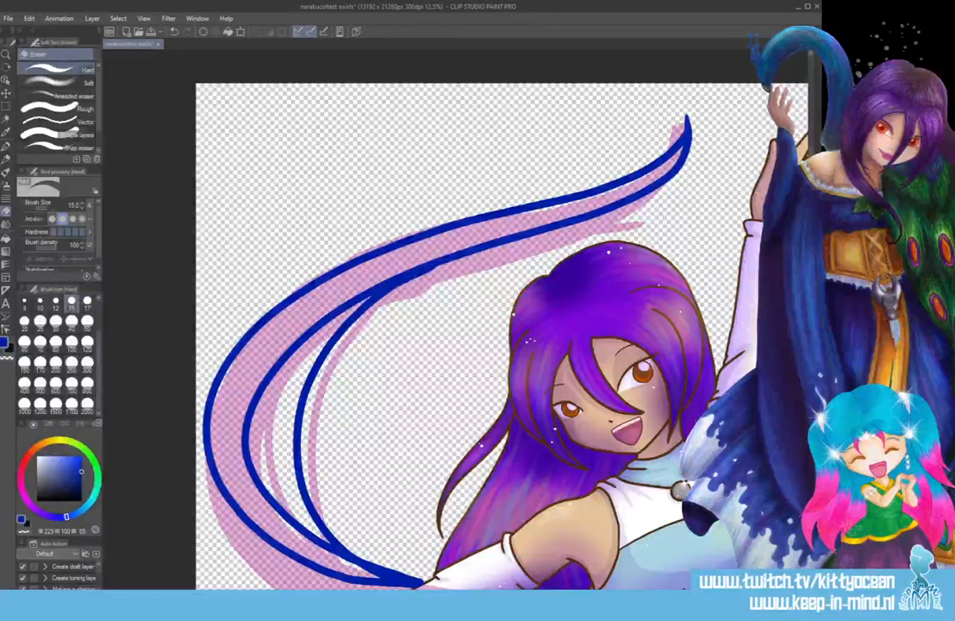
click(40, 341)
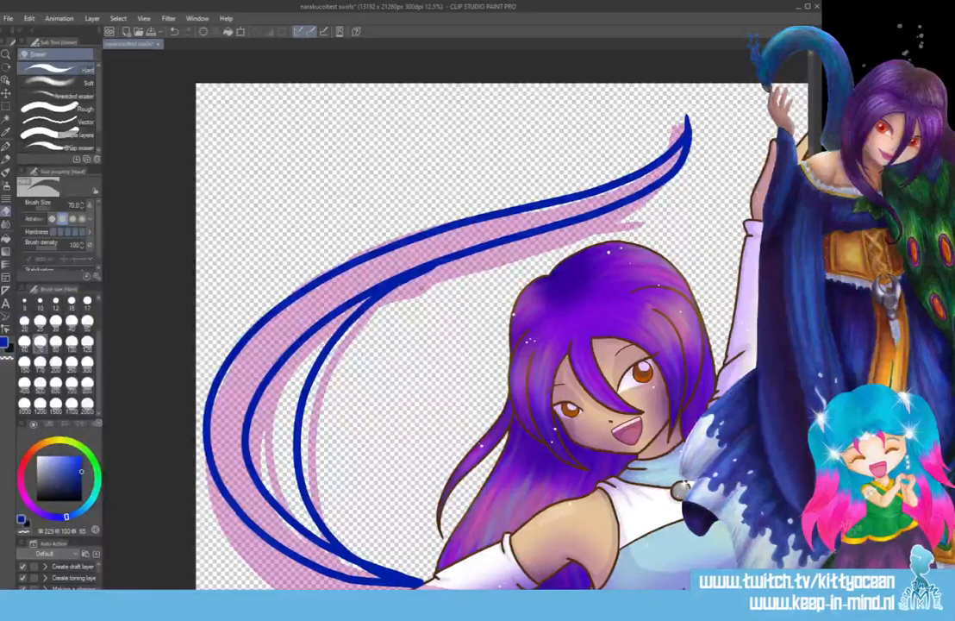
drag(401, 283, 434, 270)
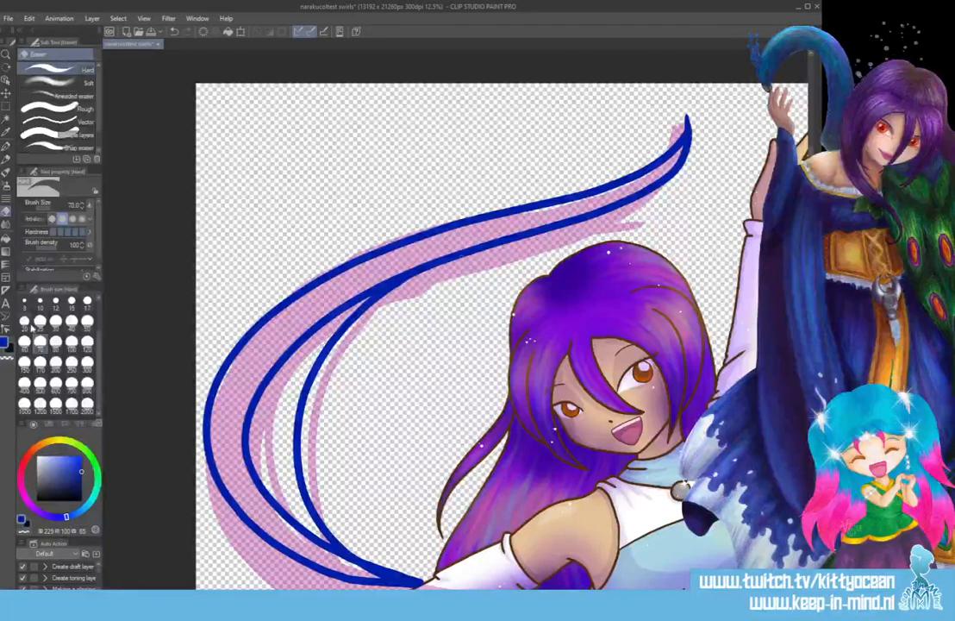
- Fill the gap between the converging swirl lines at the forearm with the G-pen and extend both band edges across the arm and waist
click(7, 146)
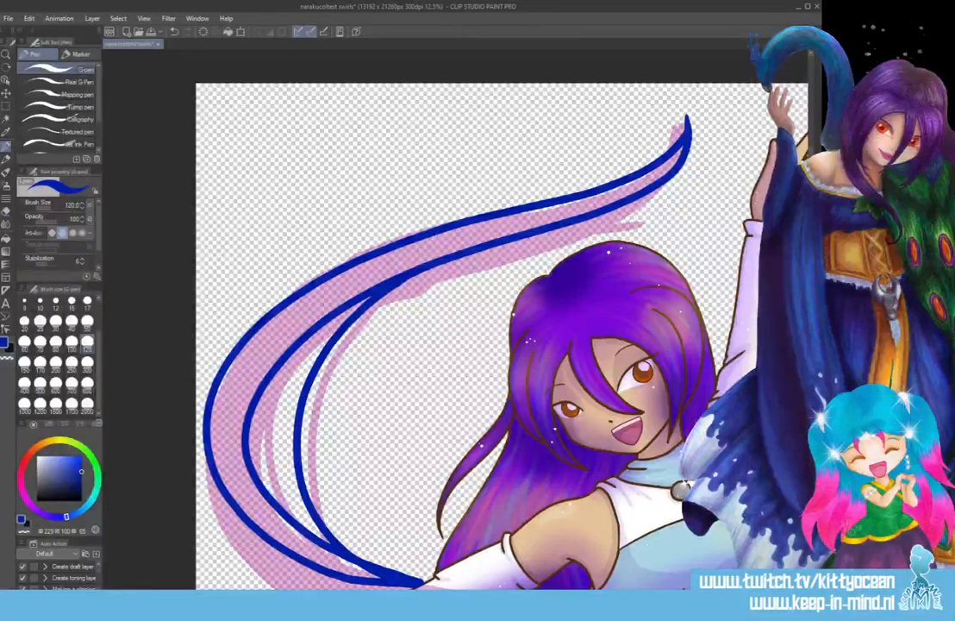
scroll(500, 319, down, 6)
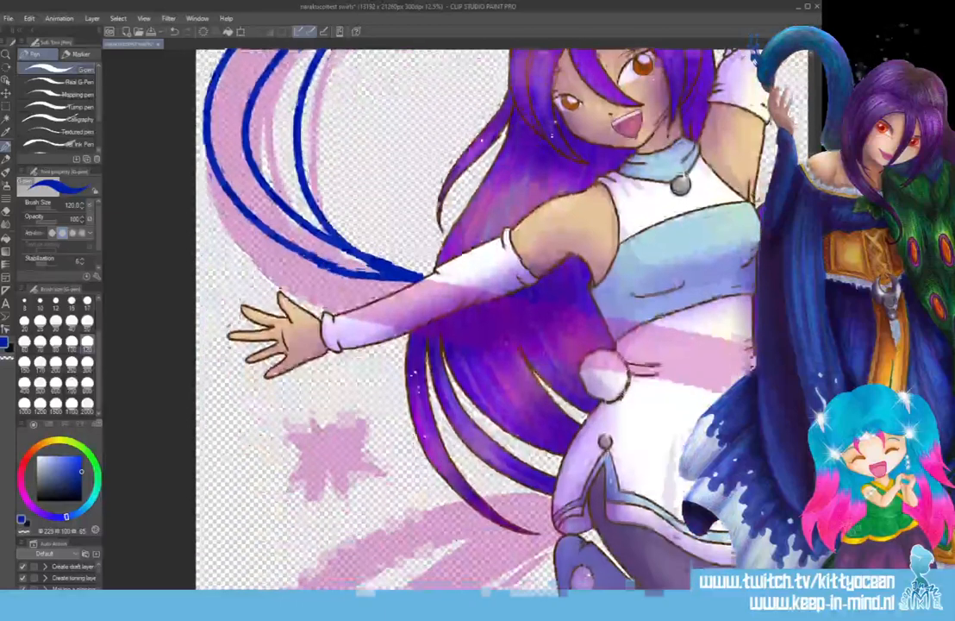
scroll(500, 319, down, 1)
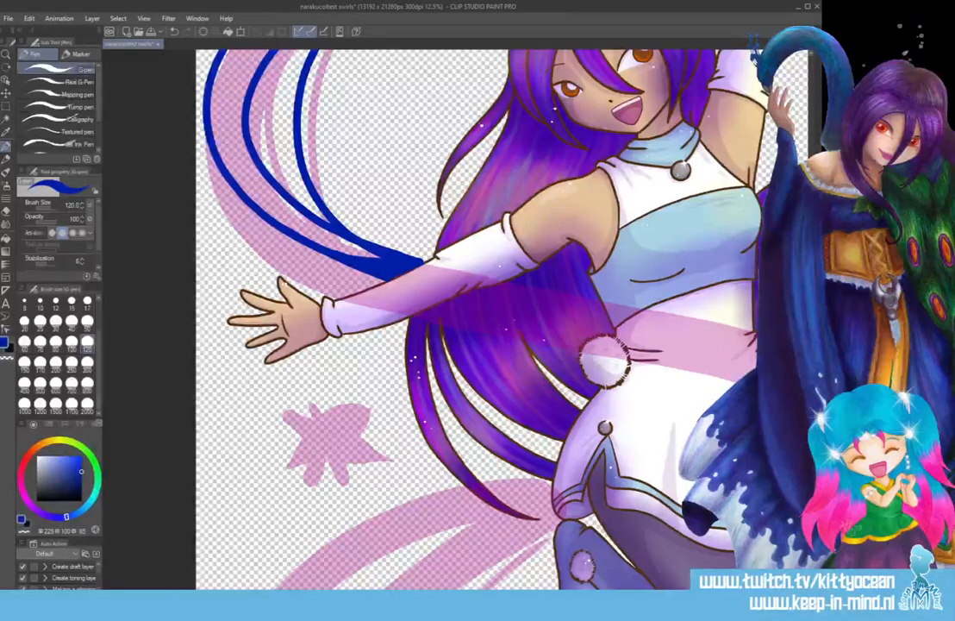
mouse_move(518, 593)
mouse_down()
mouse_move(554, 593)
mouse_move(529, 593)
mouse_up()
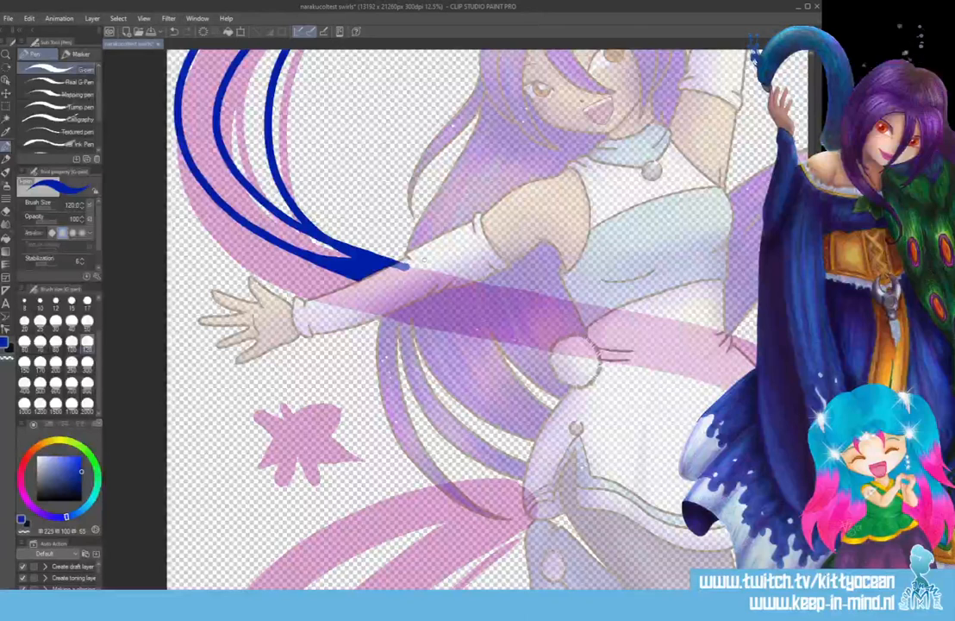
mouse_move(294, 233)
mouse_down()
mouse_move(362, 264)
mouse_move(737, 379)
mouse_up()
mouse_move(349, 228)
mouse_down()
mouse_move(412, 250)
mouse_move(652, 297)
mouse_move(750, 338)
mouse_up()
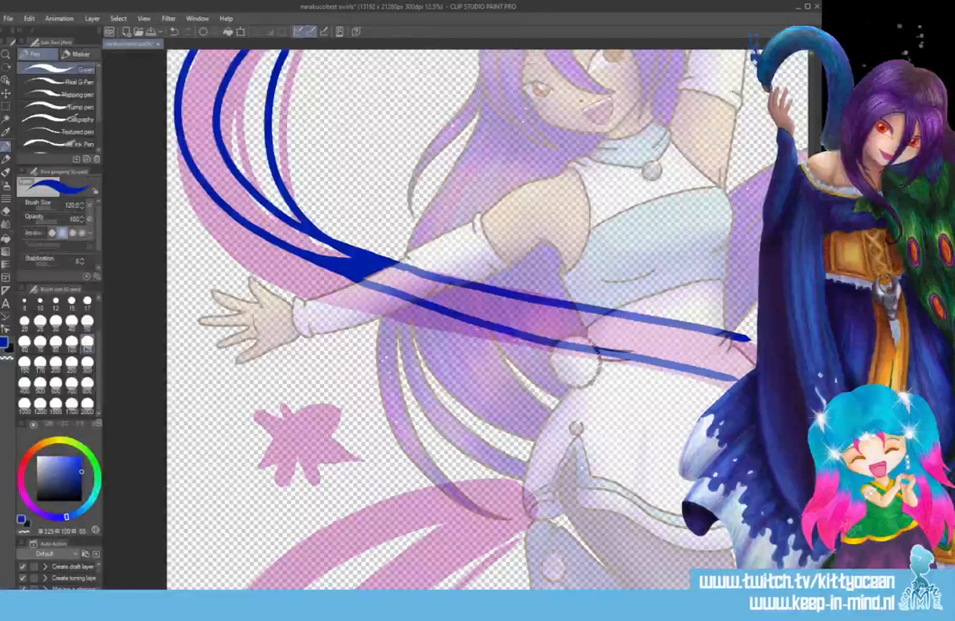
- Continue the blue band outline around the side of the skirt, adding a thin outer strand that rejoins it below the hem
scroll(457, 319, right, 5)
scroll(328, 319, down, 3)
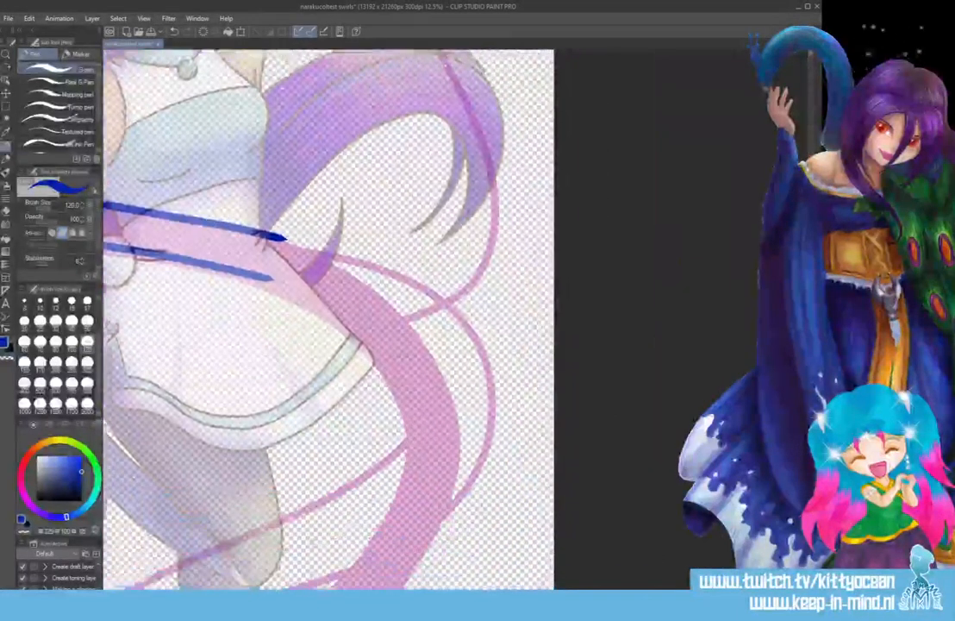
mouse_move(277, 220)
mouse_down()
mouse_move(374, 249)
mouse_move(435, 291)
mouse_move(473, 342)
mouse_move(486, 391)
mouse_move(483, 440)
mouse_move(455, 485)
mouse_up()
mouse_move(235, 189)
mouse_down()
mouse_move(281, 208)
mouse_move(352, 262)
mouse_move(449, 383)
mouse_move(455, 469)
mouse_move(385, 583)
mouse_up()
mouse_move(274, 261)
mouse_down()
mouse_move(346, 317)
mouse_move(387, 366)
mouse_move(412, 411)
mouse_move(410, 518)
mouse_up()
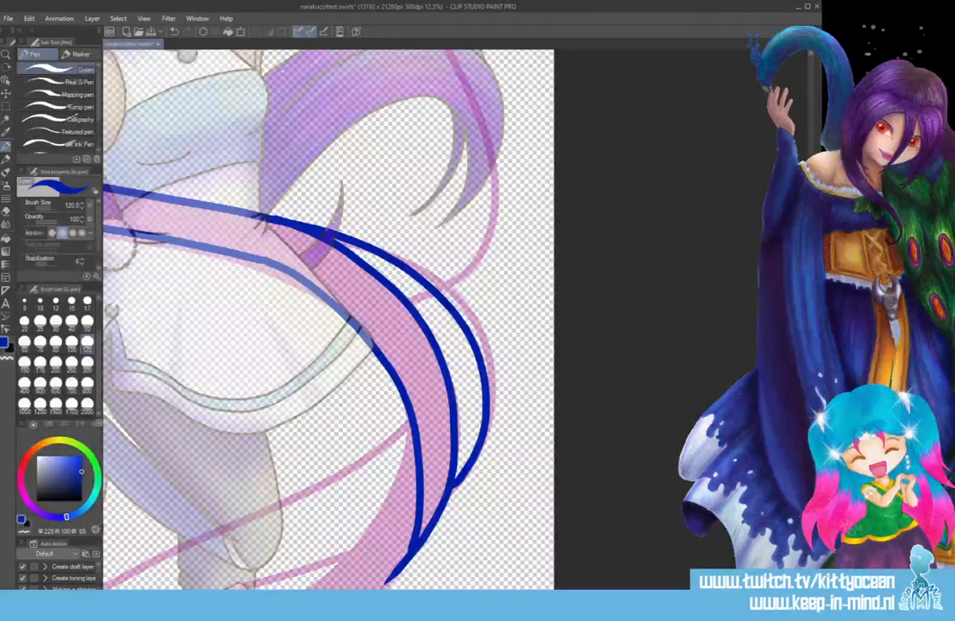
- Extend both edges of the band from beside the skirt down across the standing leg at the knee to the lower swirl crossing
scroll(328, 319, down, 5)
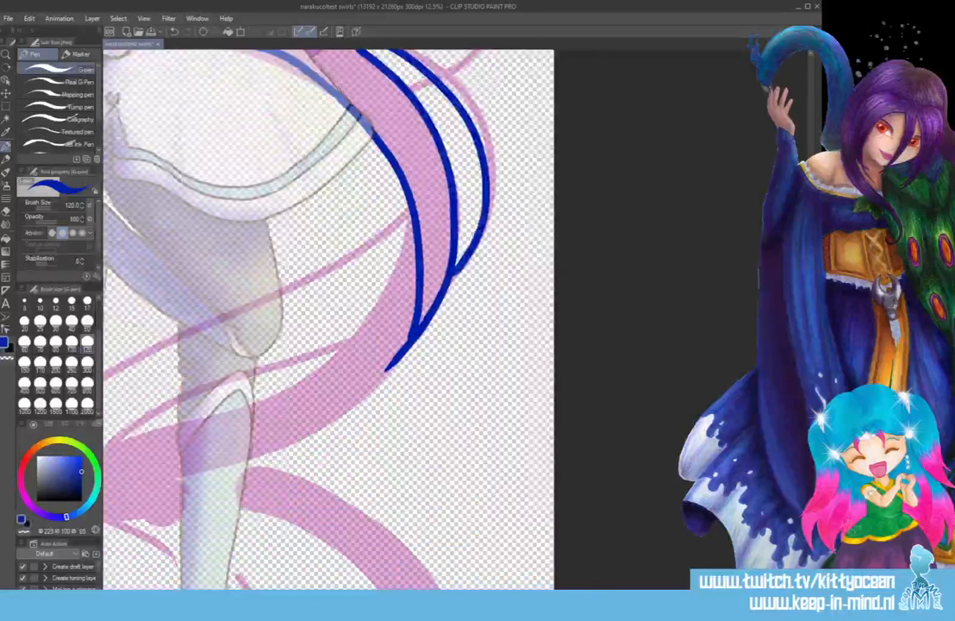
scroll(327, 319, left, 7)
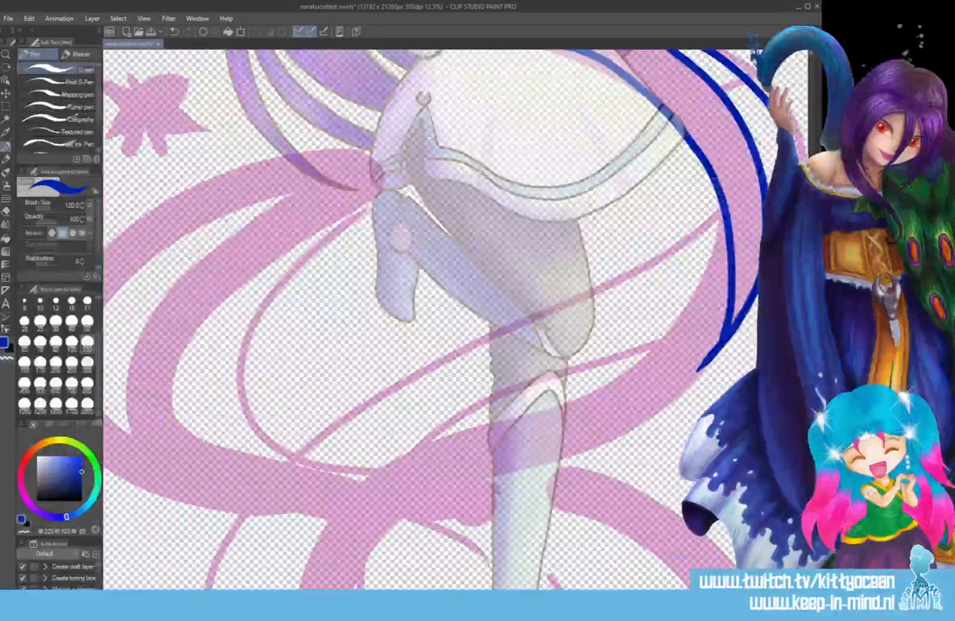
mouse_move(715, 177)
mouse_down()
mouse_move(717, 249)
mouse_move(688, 315)
mouse_move(636, 373)
mouse_move(433, 441)
mouse_move(326, 517)
mouse_up()
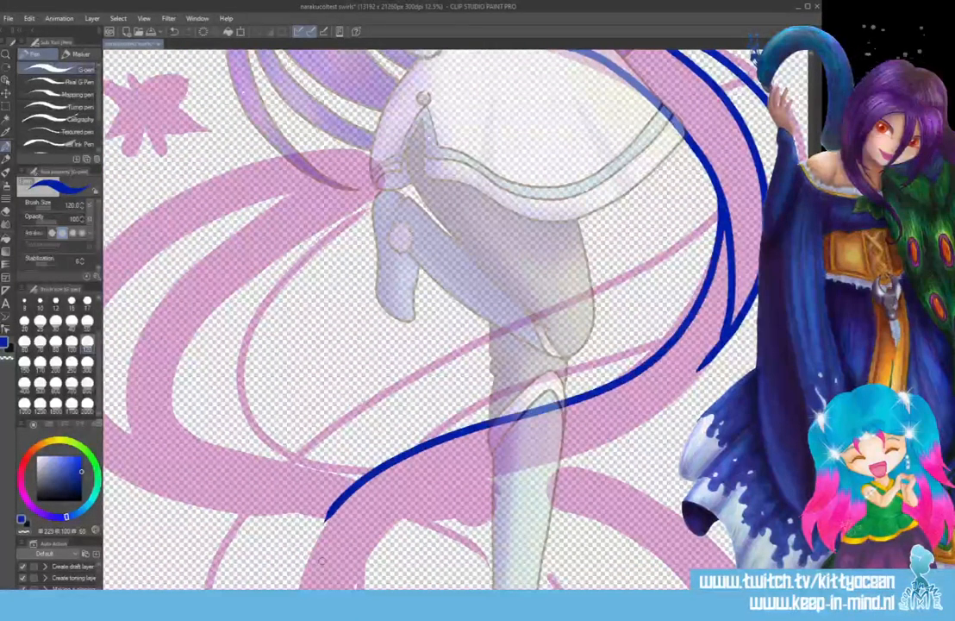
mouse_move(716, 289)
mouse_down()
mouse_move(630, 362)
mouse_move(483, 431)
mouse_move(357, 556)
mouse_up()
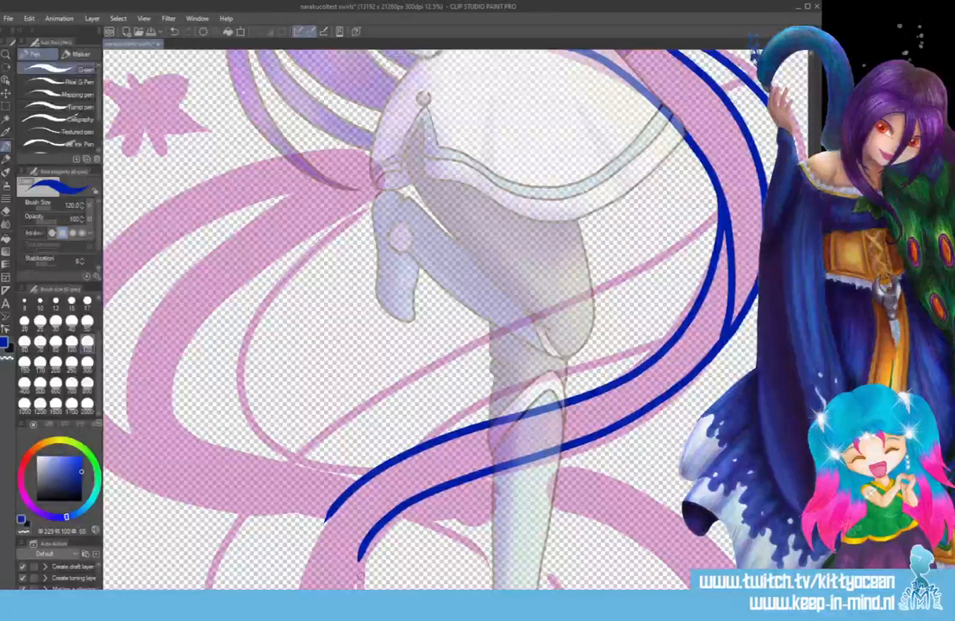
- Outline the wide swirl loop from the skirt's slit around beside the raised leg to the crossing, with a pointed crescent opening inside
drag(379, 594, 313, 594)
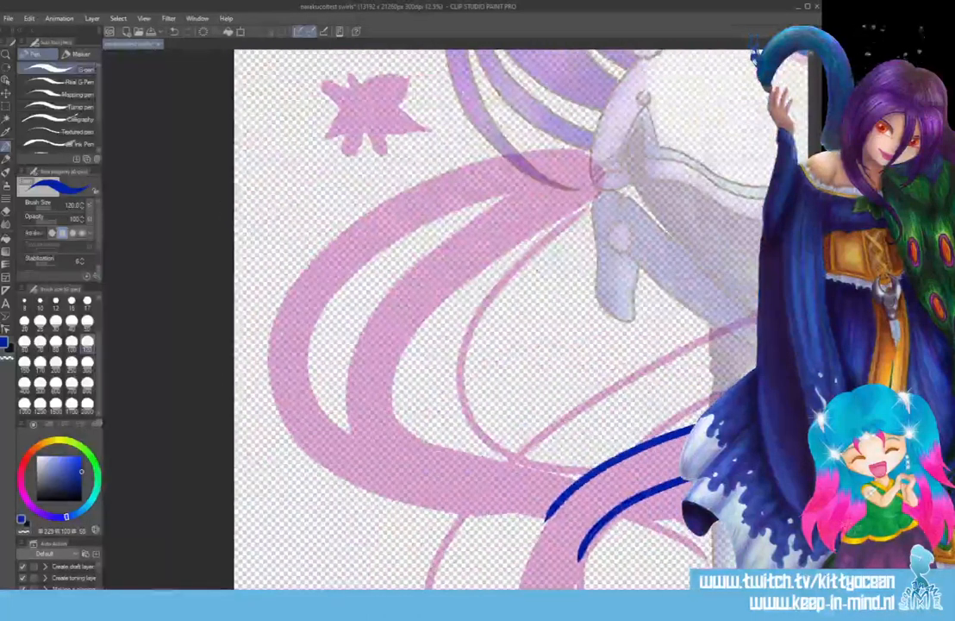
mouse_move(615, 142)
mouse_down()
mouse_move(448, 171)
mouse_move(327, 243)
mouse_move(263, 353)
mouse_move(293, 444)
mouse_move(370, 479)
mouse_move(565, 505)
mouse_up()
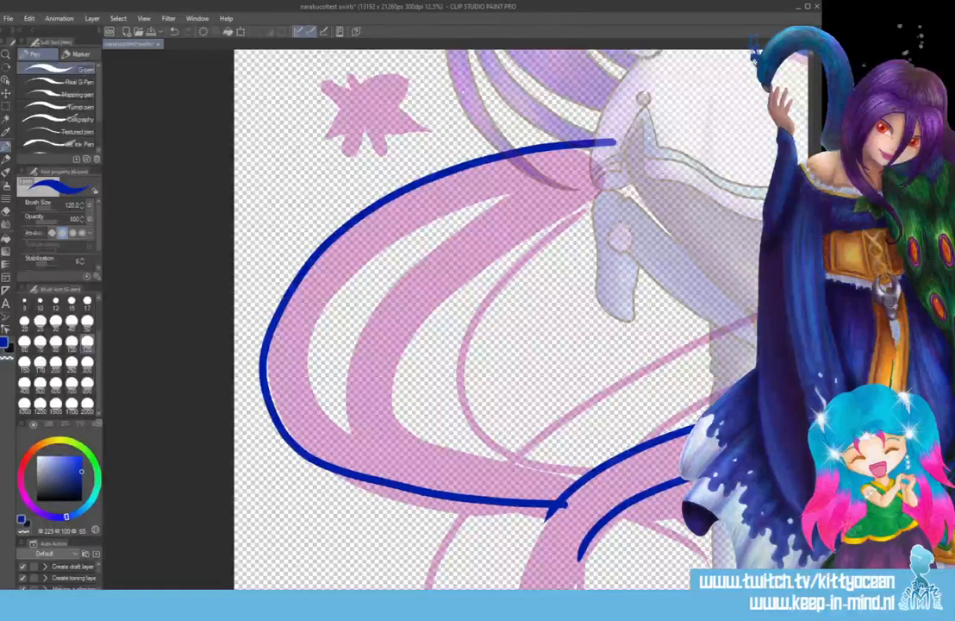
mouse_move(664, 176)
mouse_down()
mouse_move(541, 212)
mouse_move(426, 297)
mouse_move(386, 390)
mouse_move(420, 437)
mouse_move(586, 479)
mouse_up()
mouse_move(523, 191)
mouse_down()
mouse_move(458, 203)
mouse_move(365, 254)
mouse_move(307, 331)
mouse_move(319, 415)
mouse_move(362, 444)
mouse_up()
mouse_move(452, 162)
mouse_down()
mouse_move(353, 222)
mouse_move(301, 349)
mouse_move(321, 390)
mouse_up()
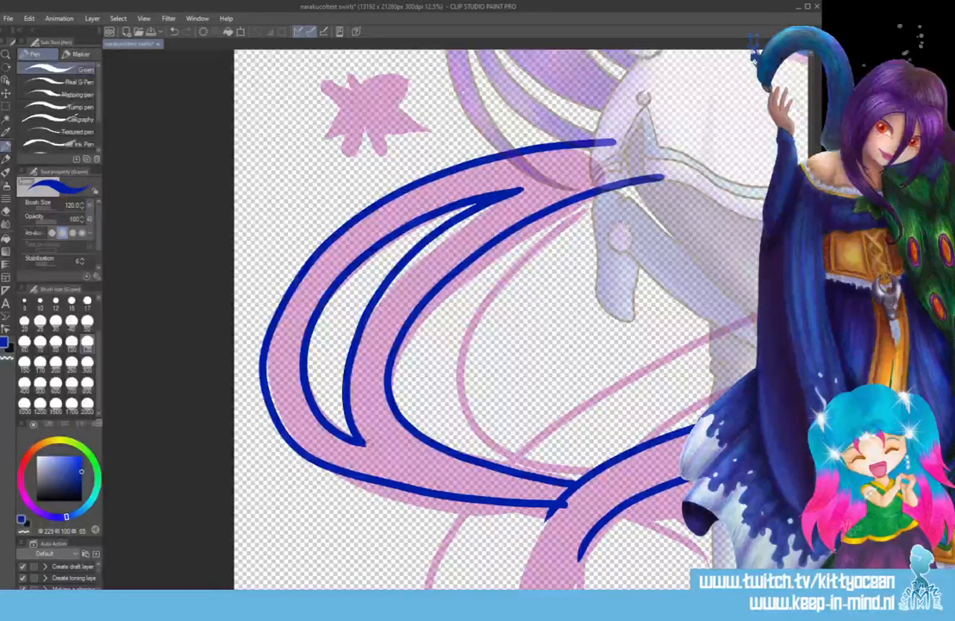
- Carry the wide loop's two edges across the standing shin and around the character's toe side, tapering to a point at the foot
scroll(457, 319, right, 2)
scroll(456, 319, down, 5)
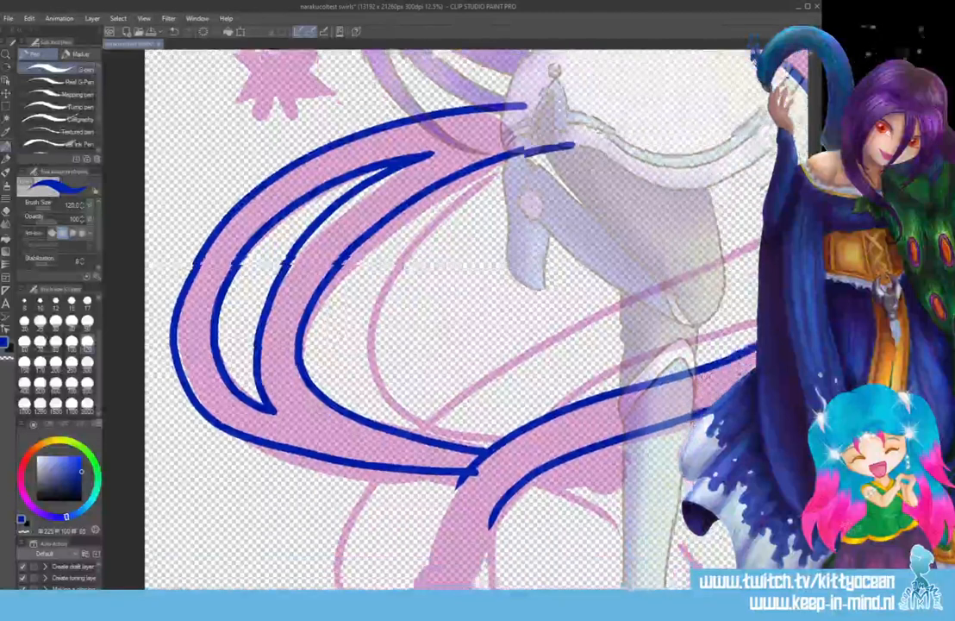
scroll(457, 319, right, 2)
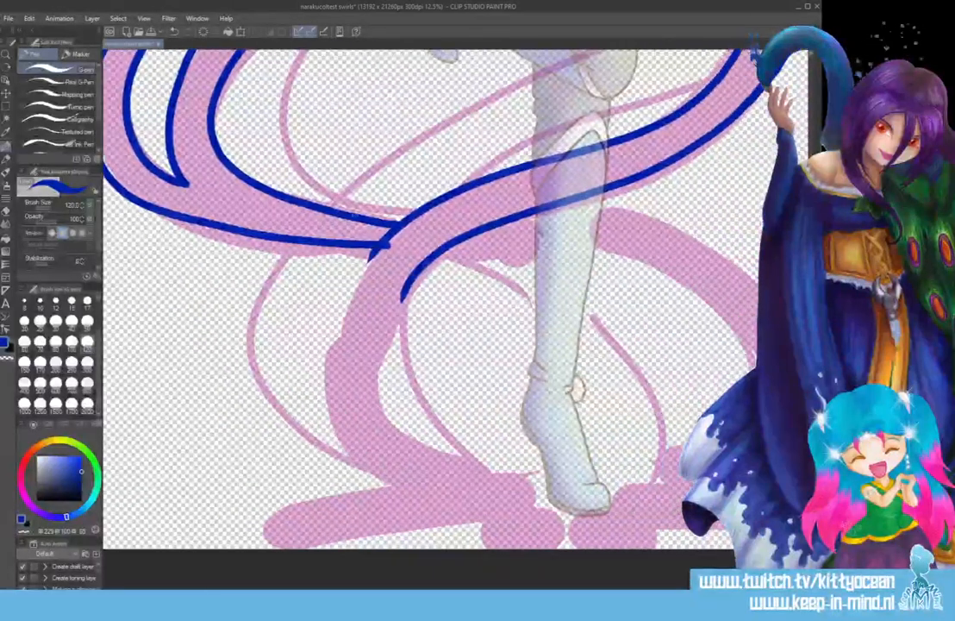
mouse_move(355, 214)
mouse_down()
mouse_move(547, 227)
mouse_move(735, 281)
mouse_move(635, 494)
mouse_move(609, 496)
mouse_up()
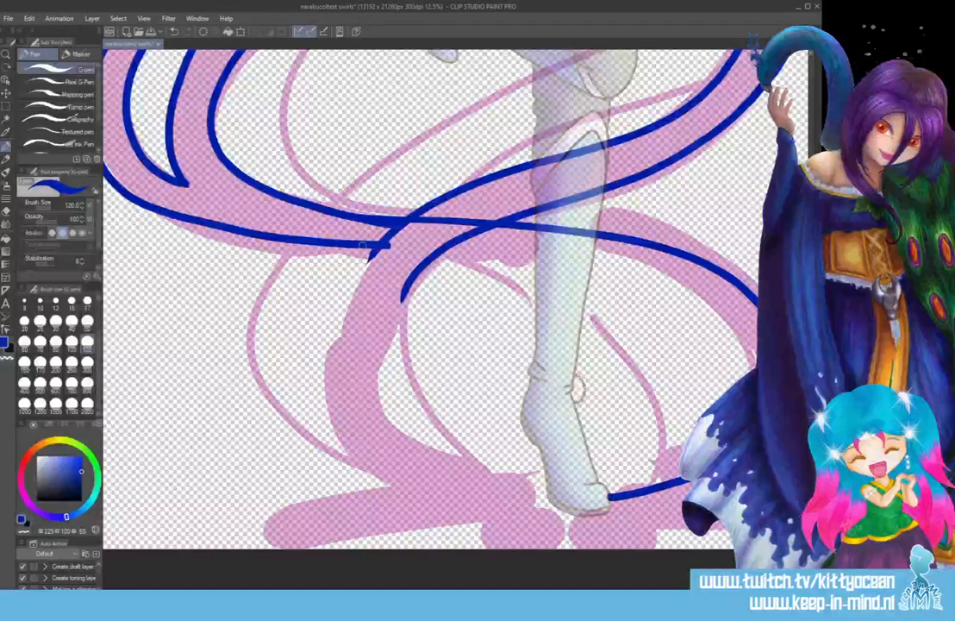
mouse_move(344, 215)
mouse_down()
mouse_move(592, 273)
mouse_move(705, 330)
mouse_move(601, 496)
mouse_up()
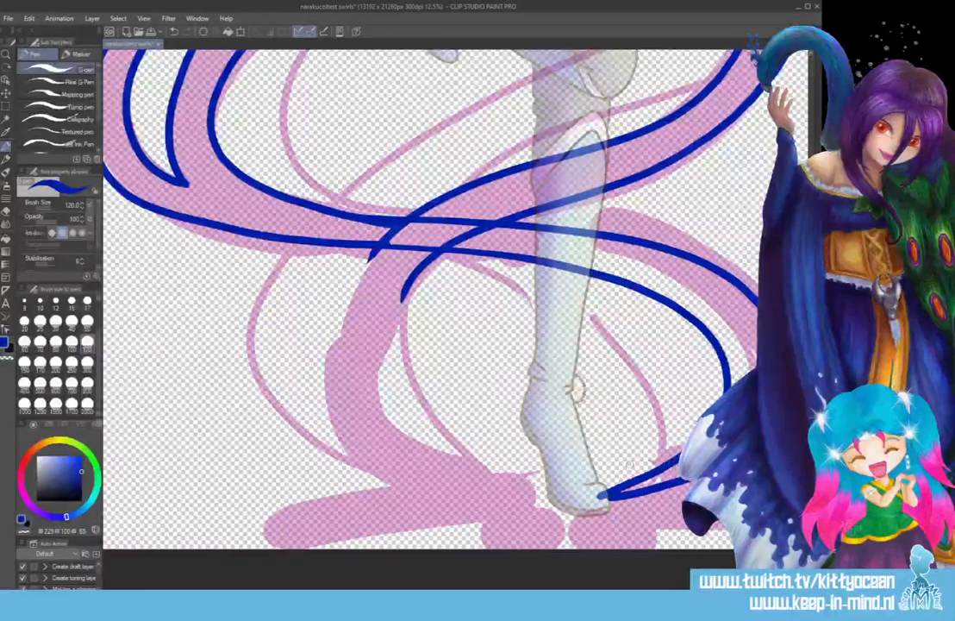
- Add a small pointed sliver inside the toe-side loop, then outline the opposite band curving down from the crossing to the foot
drag(739, 328, 752, 371)
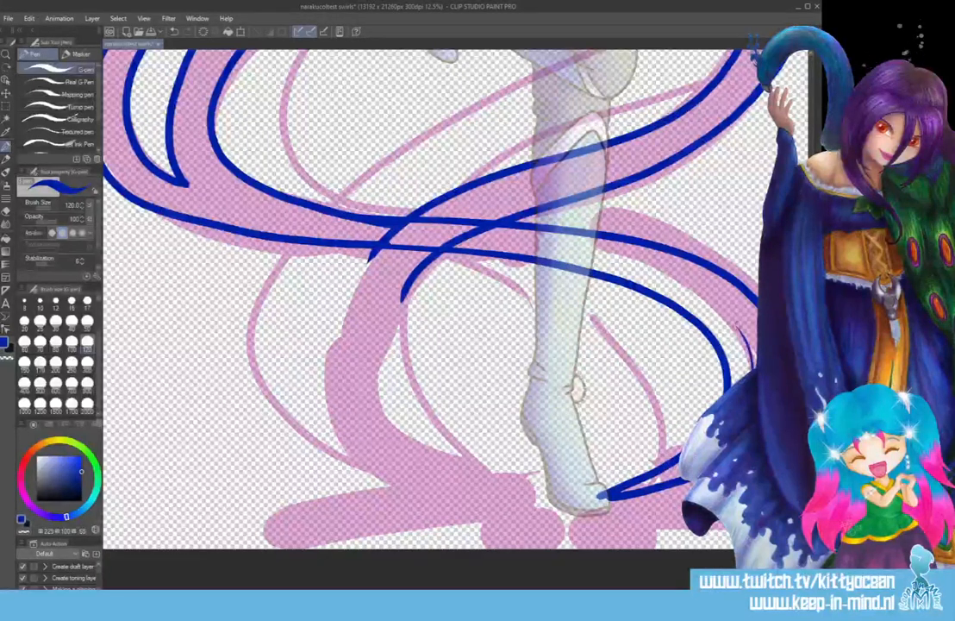
drag(738, 327, 757, 355)
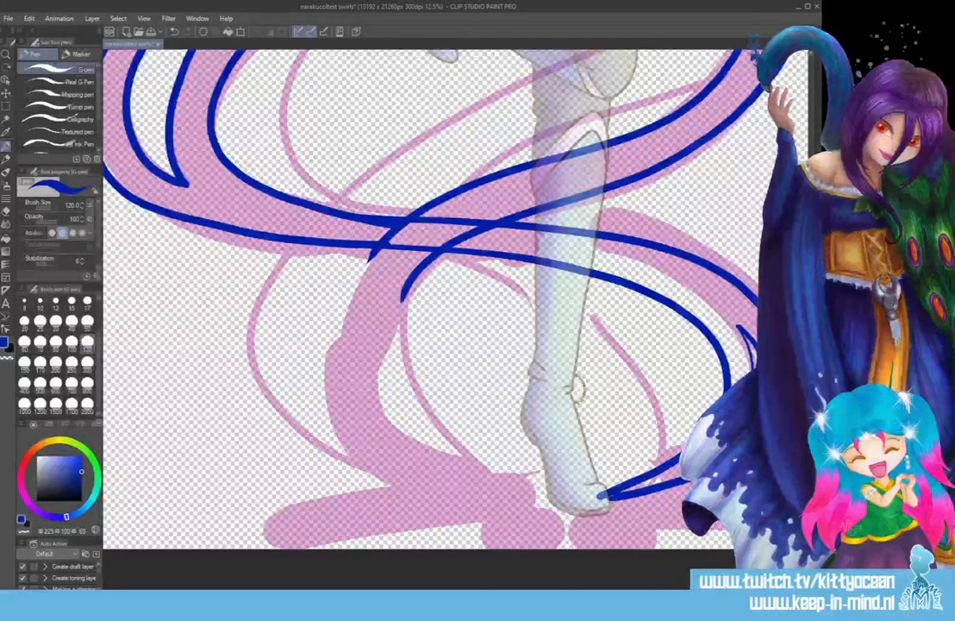
mouse_move(466, 231)
mouse_down()
mouse_move(388, 365)
mouse_move(431, 444)
mouse_move(569, 479)
mouse_up()
mouse_move(398, 226)
mouse_down()
mouse_move(362, 269)
mouse_move(340, 388)
mouse_move(400, 476)
mouse_move(488, 500)
mouse_move(565, 497)
mouse_up()
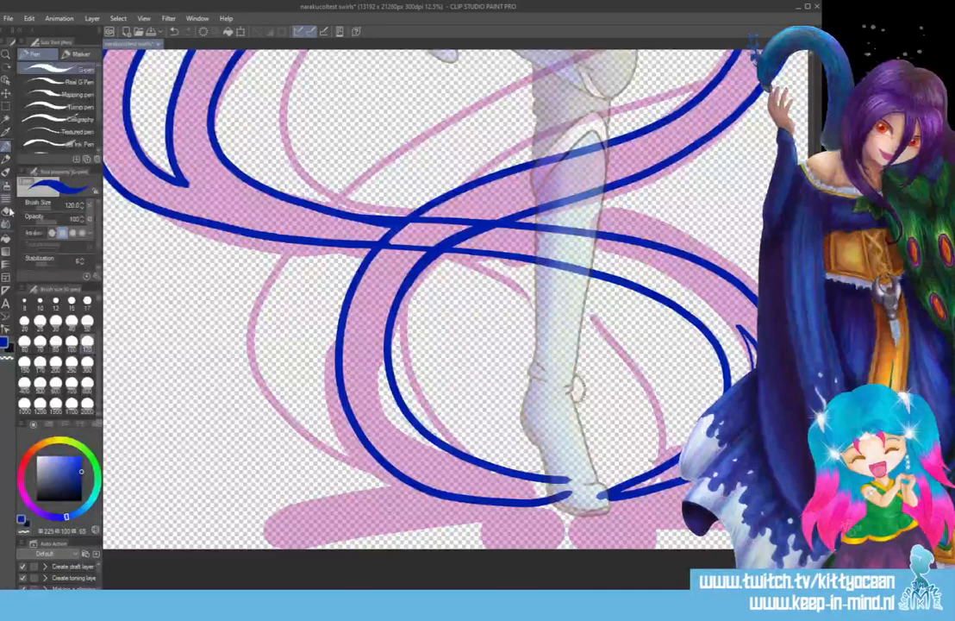
click(7, 239)
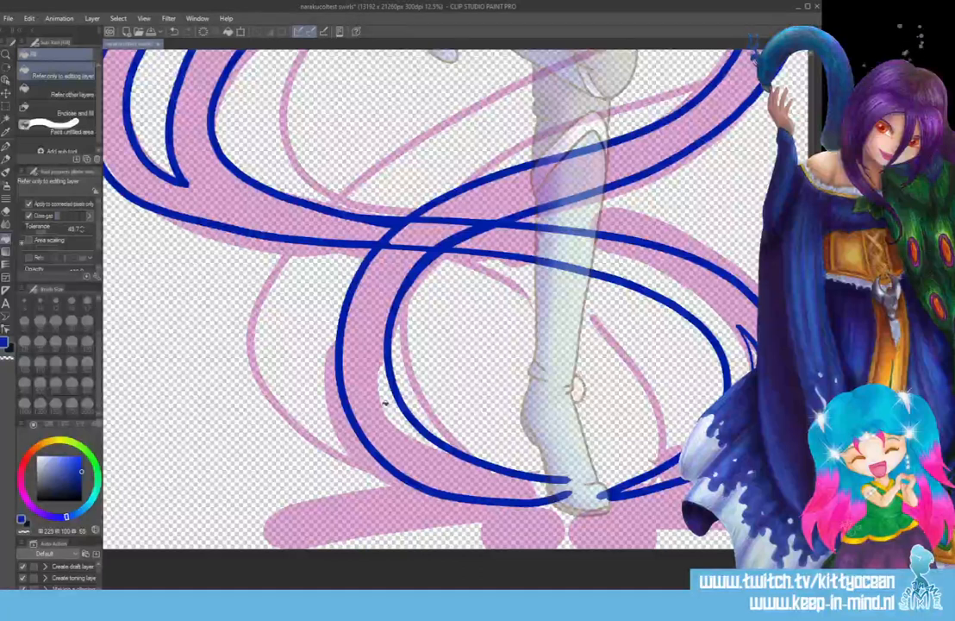
click(386, 403)
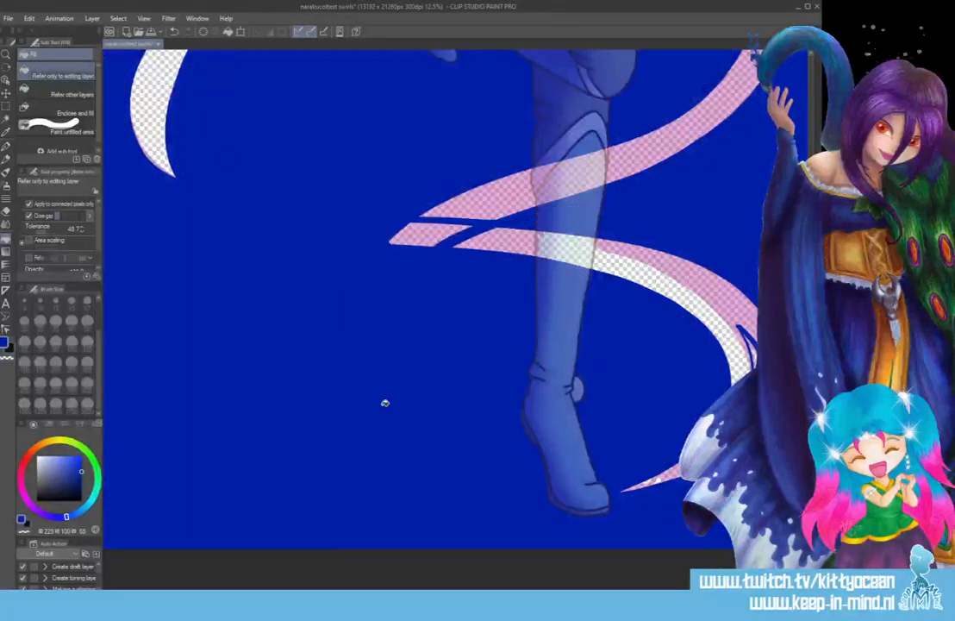
key(ctrl+z)
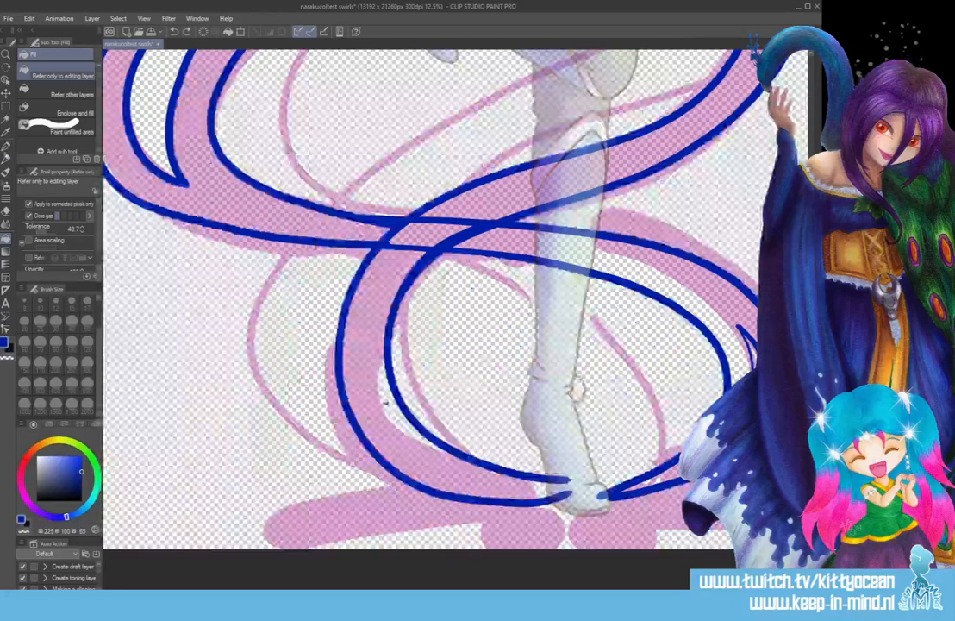
- Close the band outline at the foot, then fill both sides of the lower loop and the band crossing the knee with blue
click(5, 146)
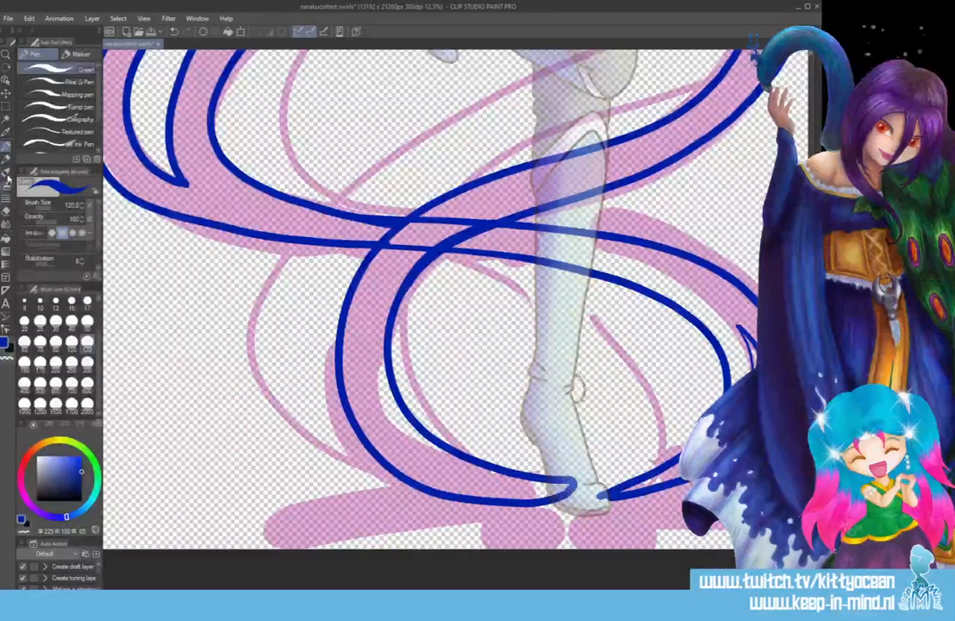
click(6, 233)
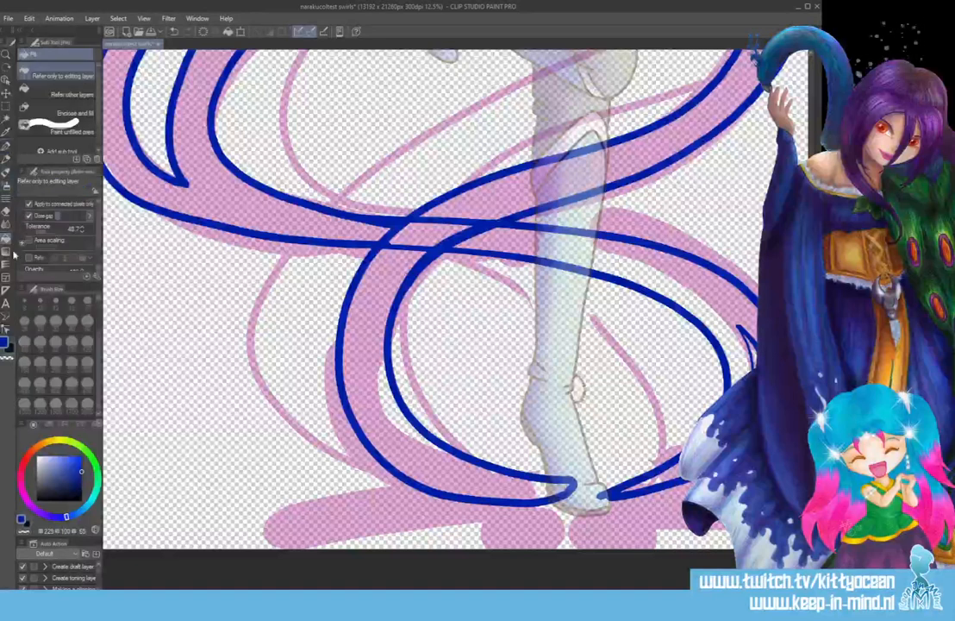
click(399, 449)
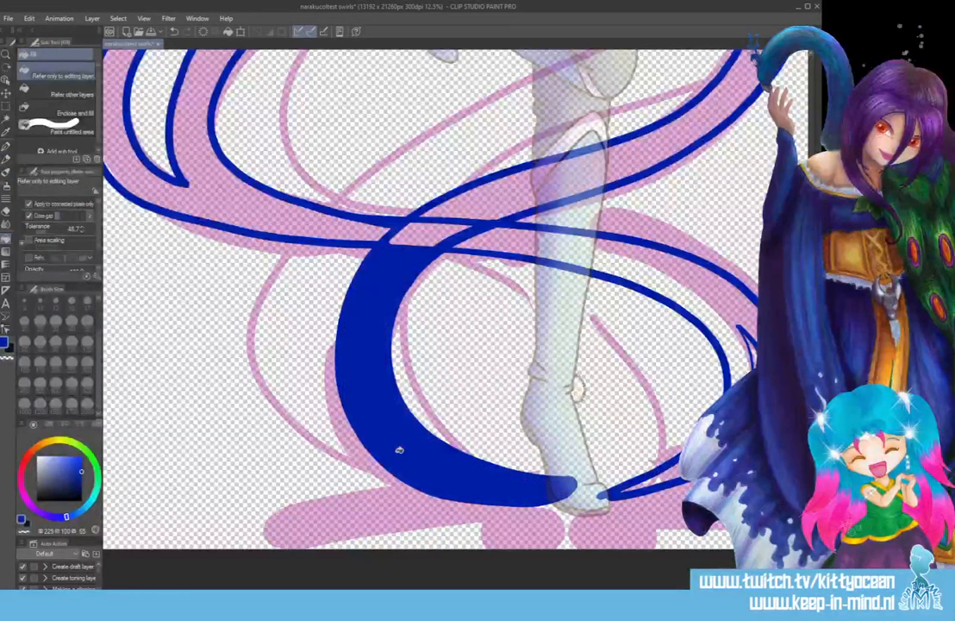
click(657, 265)
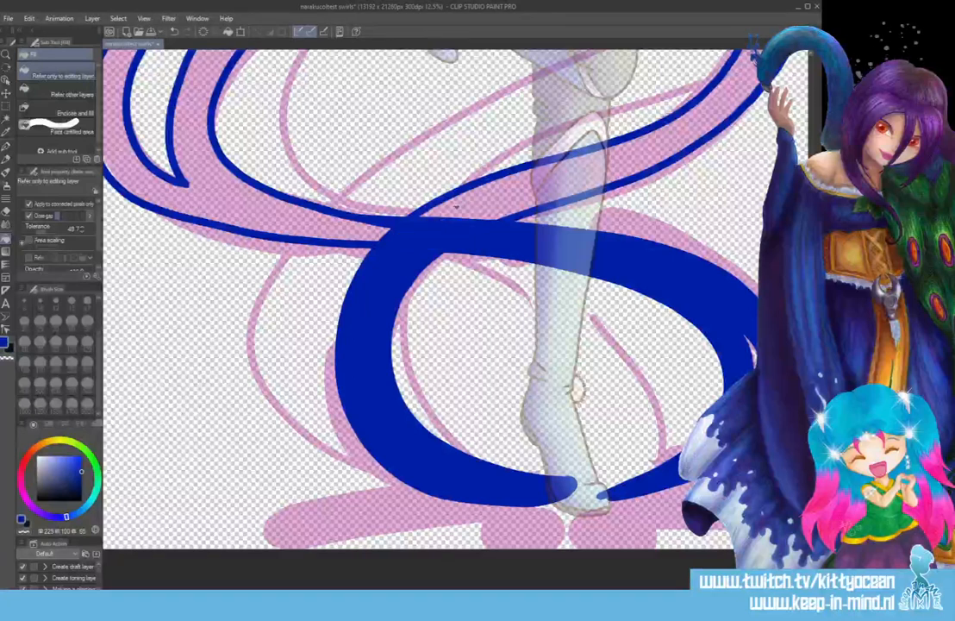
click(456, 206)
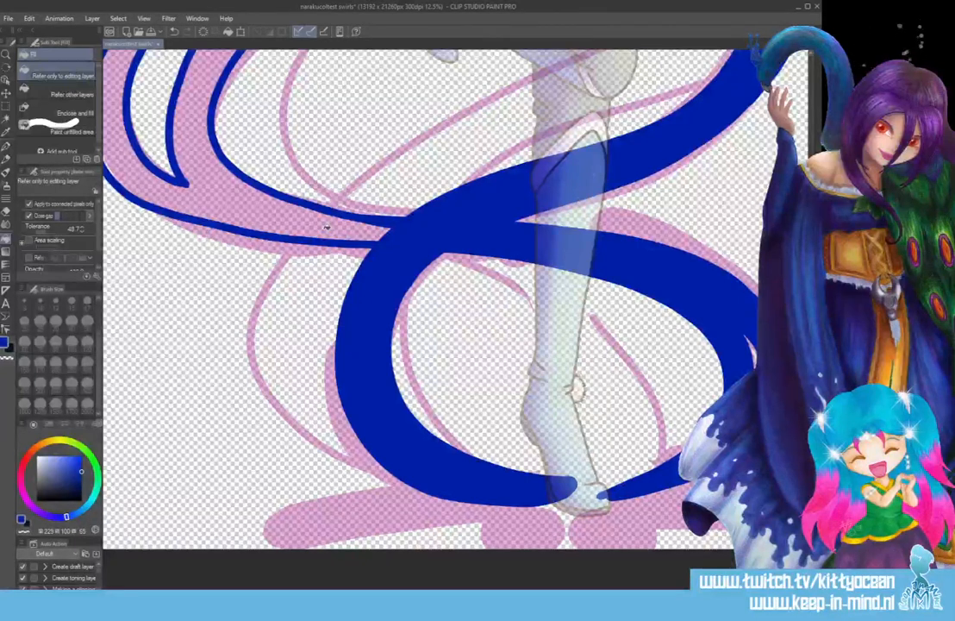
click(326, 227)
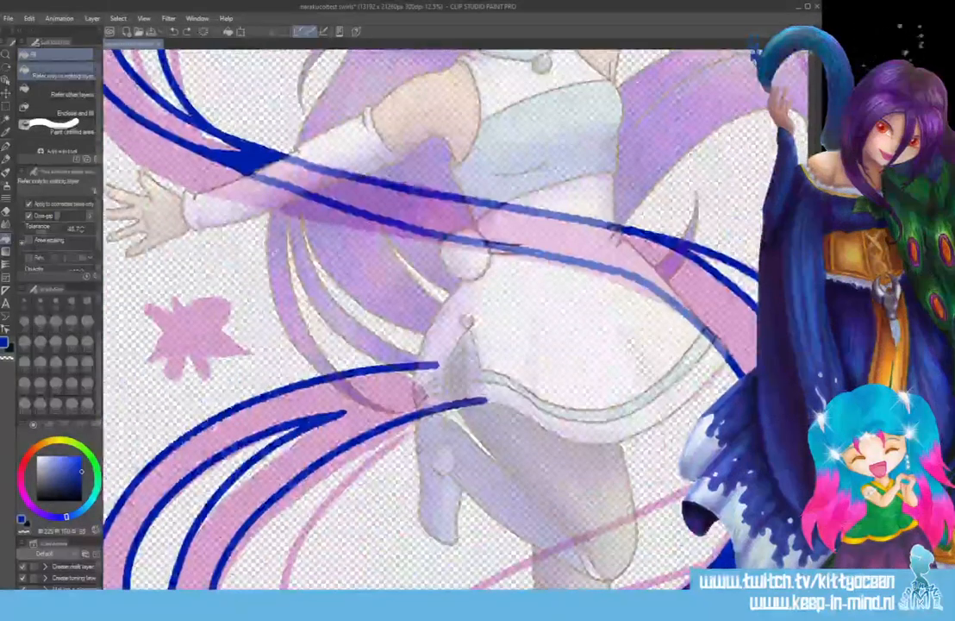
key(b)
drag(438, 366, 474, 371)
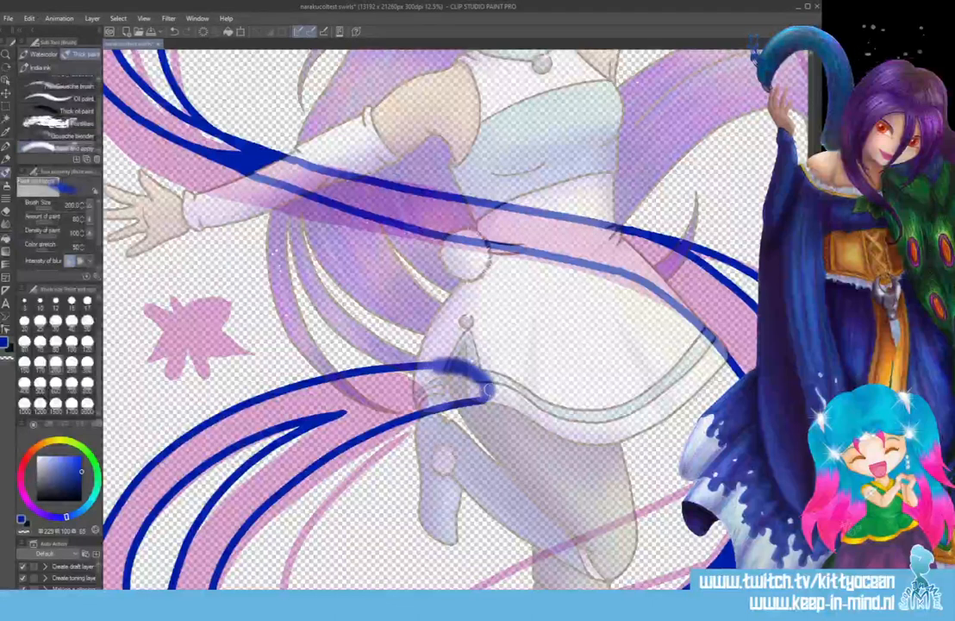
key(ctrl+z)
key(g)
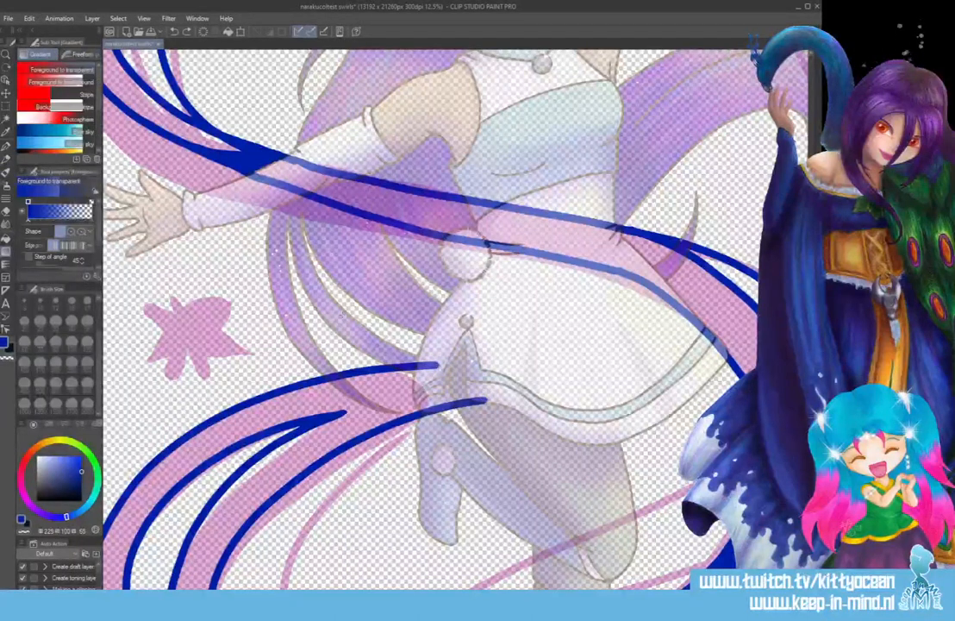
- Close the wide loop's open end at the skirt slit with a rounded G-pen stroke and fill the loop with blue
click(6, 145)
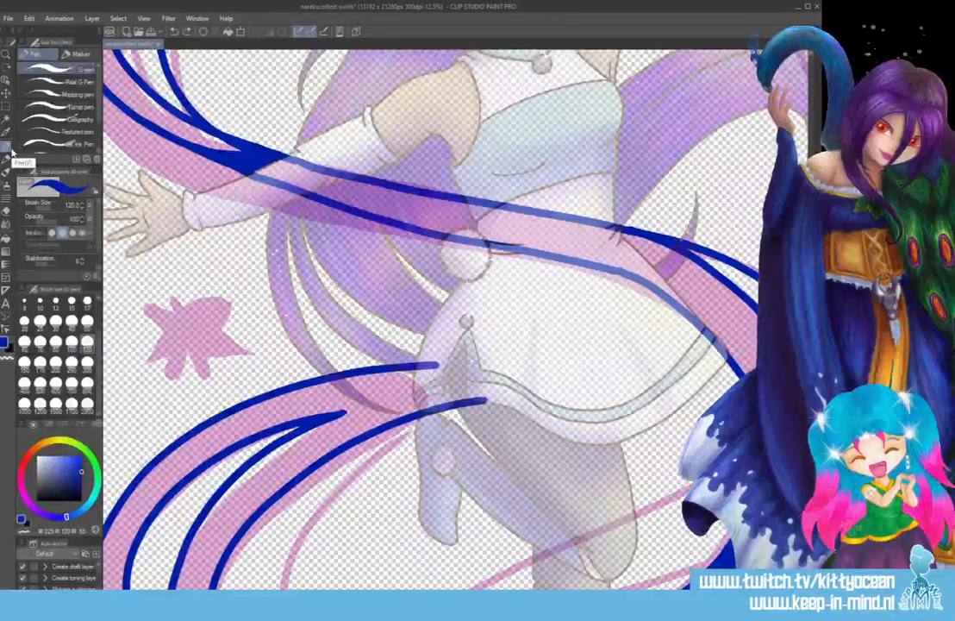
drag(437, 366, 483, 398)
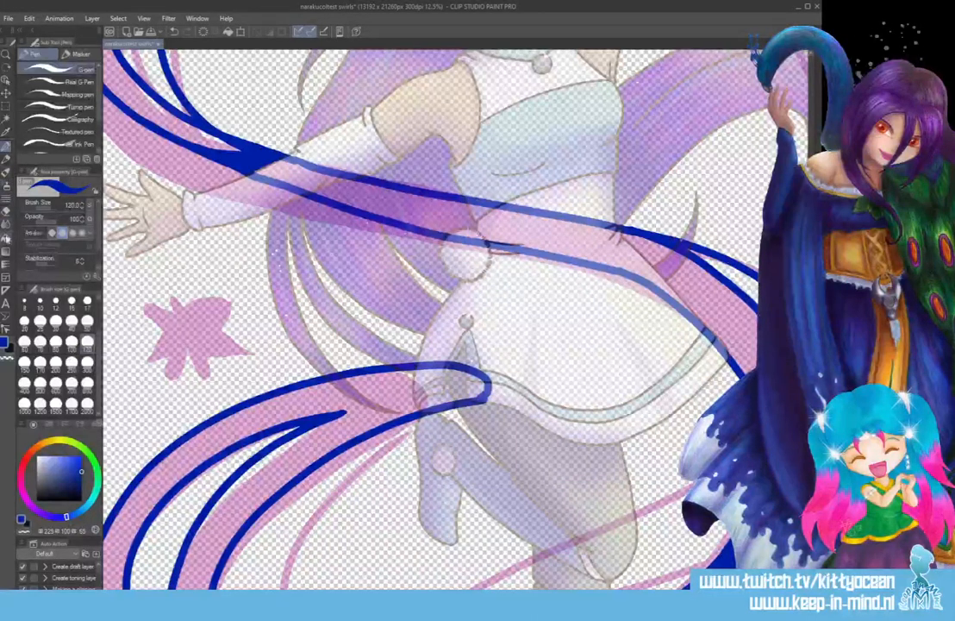
click(8, 242)
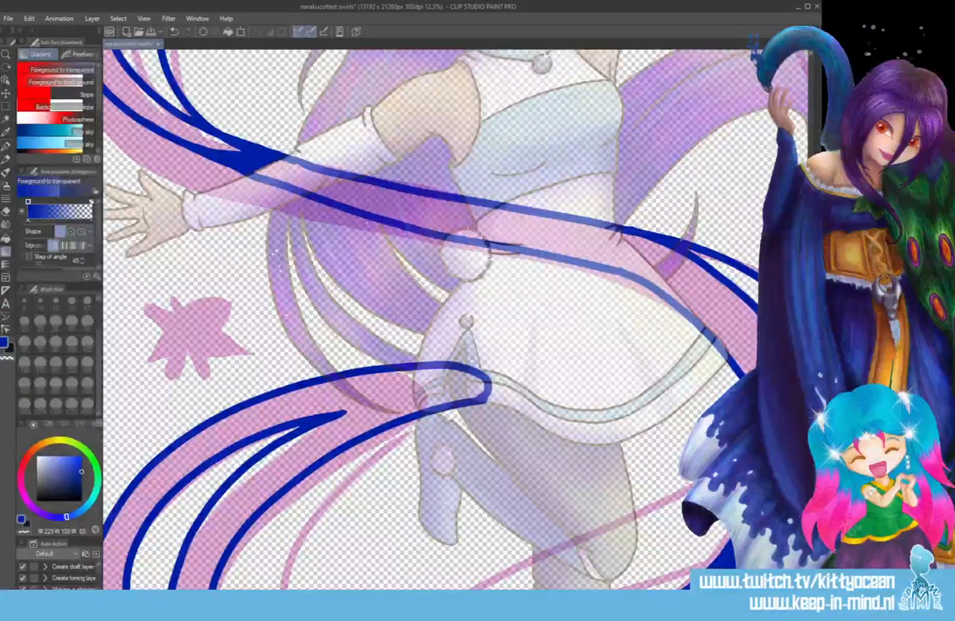
key(g)
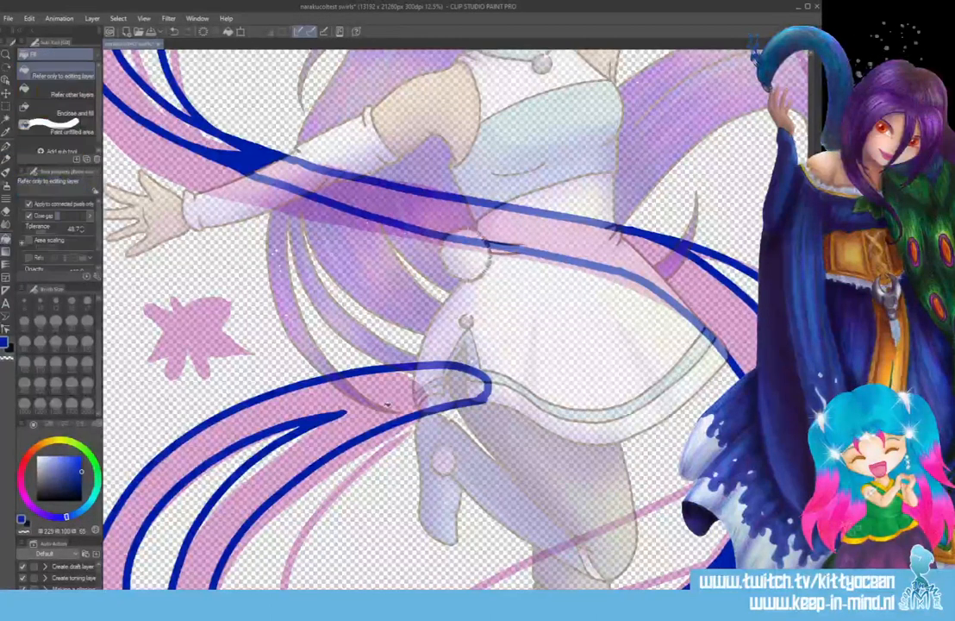
click(372, 412)
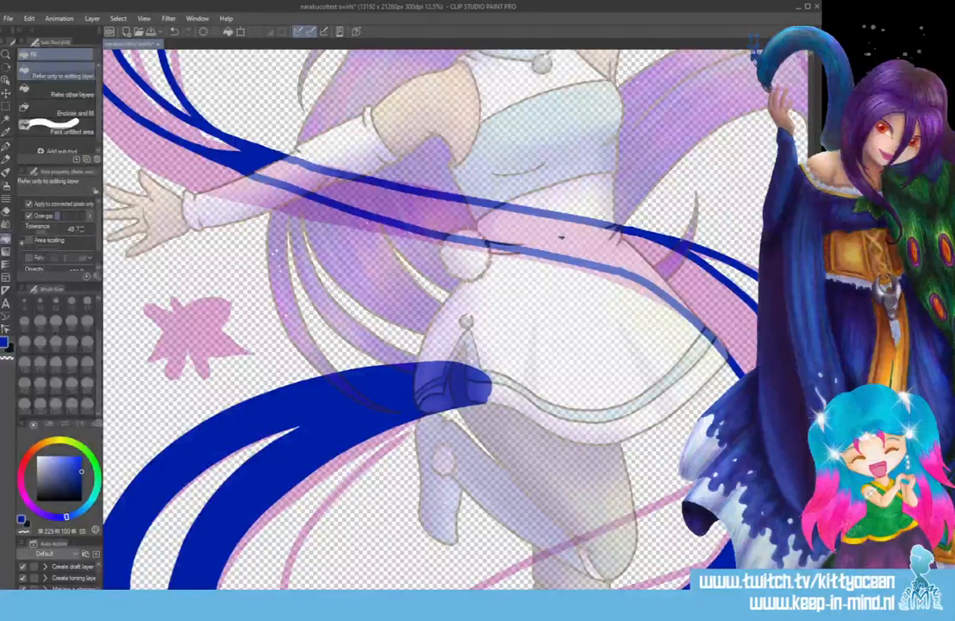
- Fill the band across the waist and the upper swirl curving around the head with blue
click(561, 236)
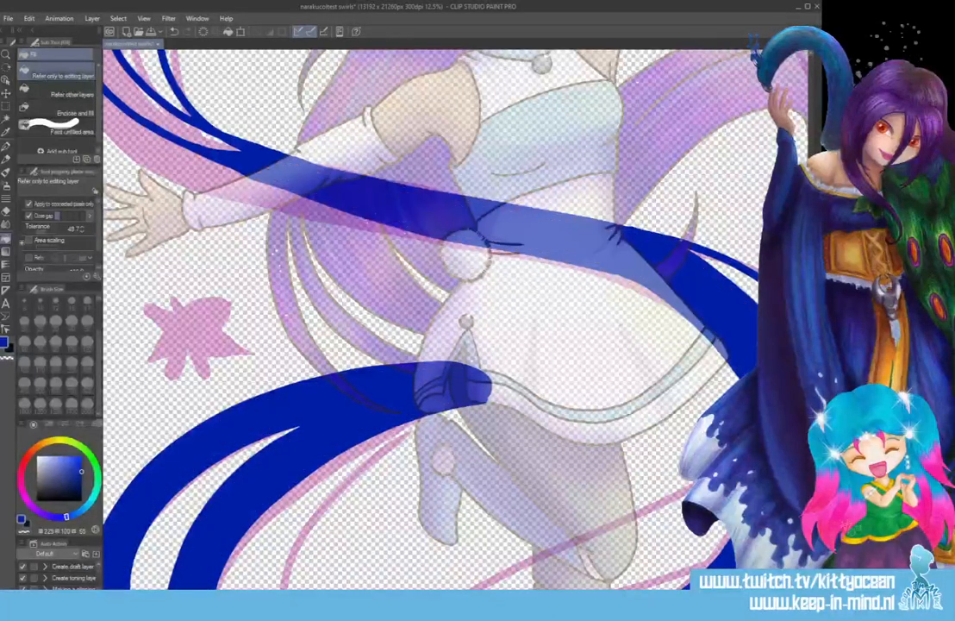
scroll(431, 319, up, 6)
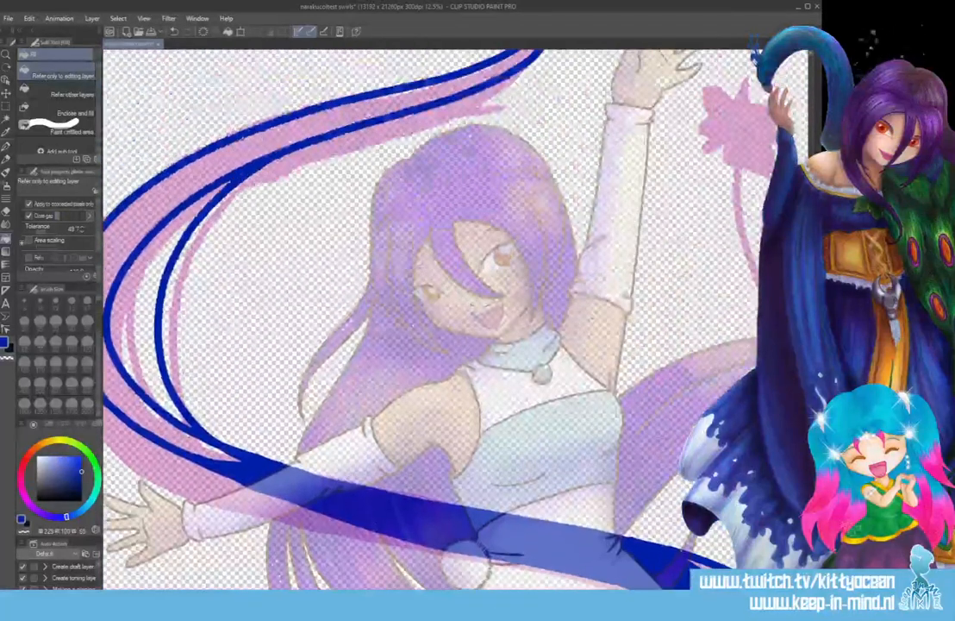
click(188, 438)
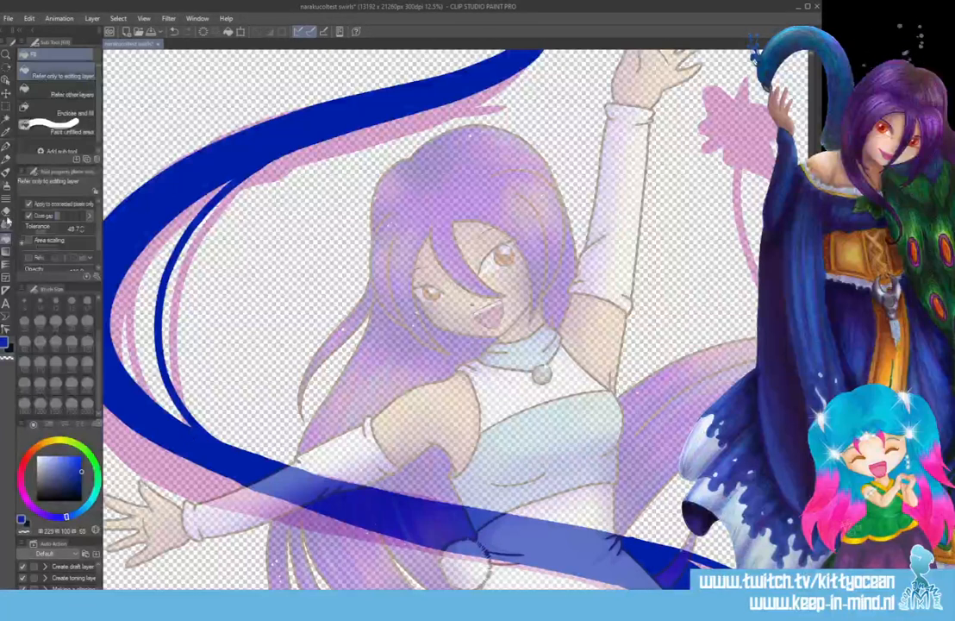
- Draw thin blue G-pen accent curves from the band beside the knee to the crossing and inside the wide loop beside the raised foot
click(6, 146)
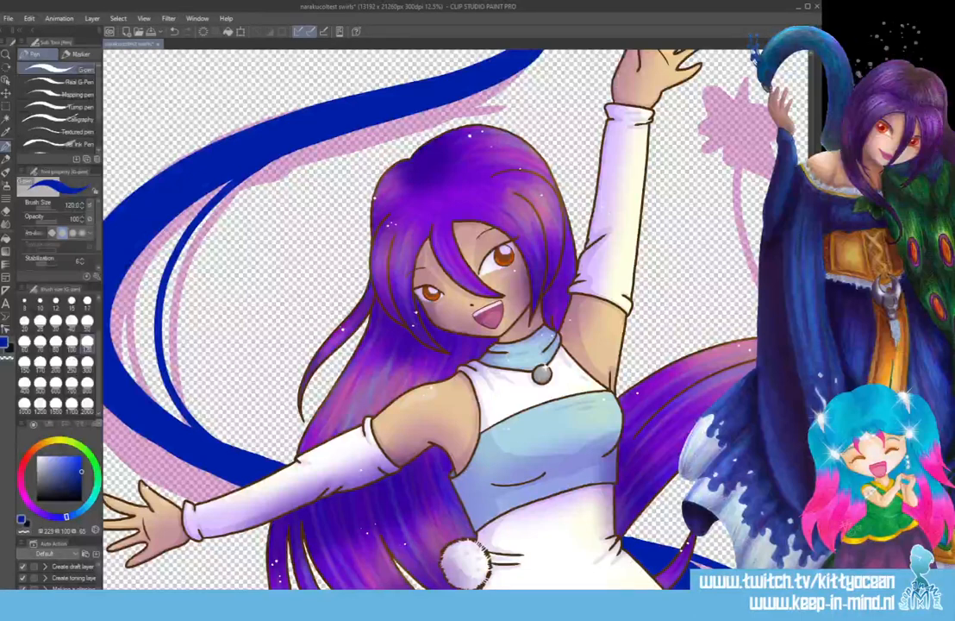
scroll(457, 319, right, 4)
scroll(457, 319, down, 4)
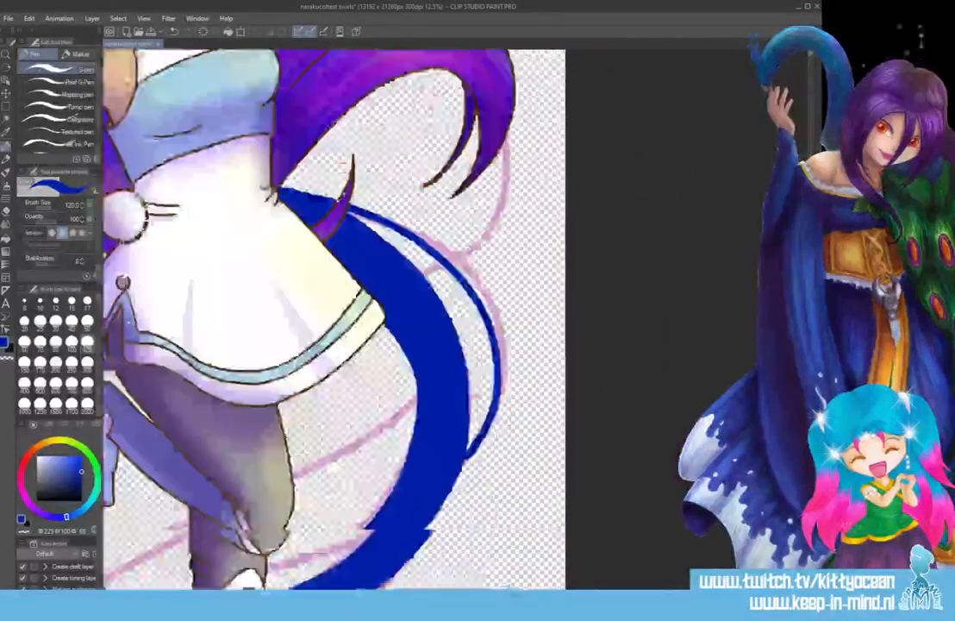
scroll(335, 319, down, 3)
scroll(414, 319, left, 4)
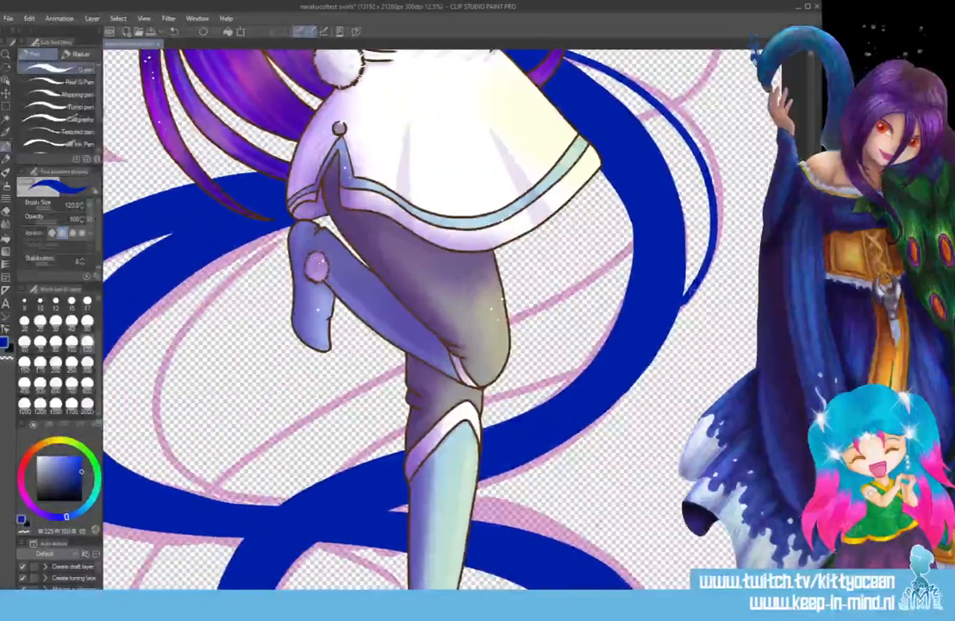
mouse_move(590, 371)
mouse_down()
mouse_move(368, 440)
mouse_move(262, 505)
mouse_up()
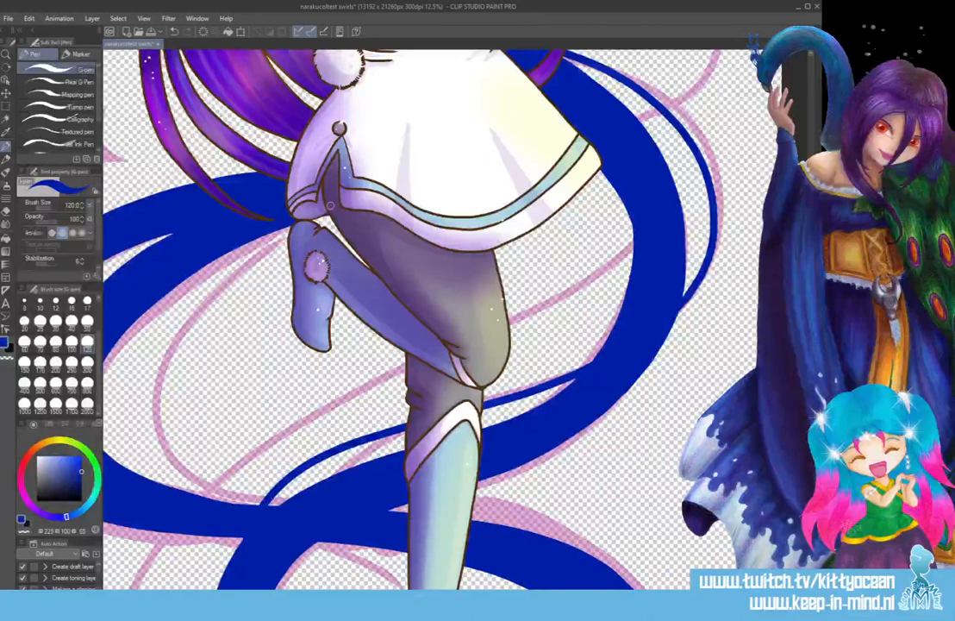
mouse_move(244, 201)
mouse_down()
mouse_move(153, 289)
mouse_move(223, 485)
mouse_up()
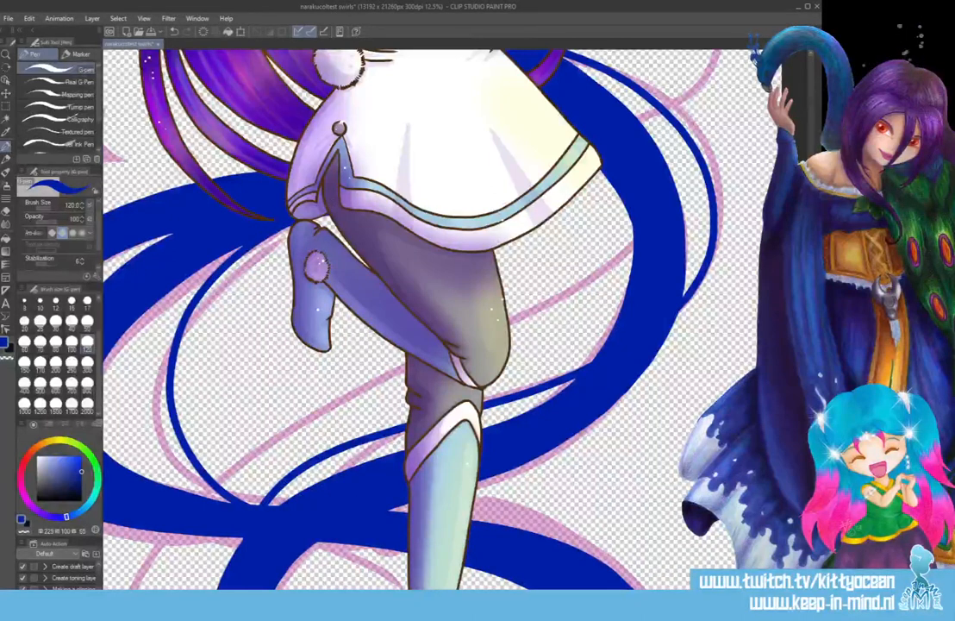
- Draw thin blue accent arcs around both outer sides of the lower loop, rejoining the bands near the standing foot
scroll(308, 436, down, 5)
mouse_move(255, 170)
mouse_down()
mouse_move(345, 168)
mouse_move(655, 203)
mouse_move(733, 345)
mouse_move(569, 426)
mouse_up()
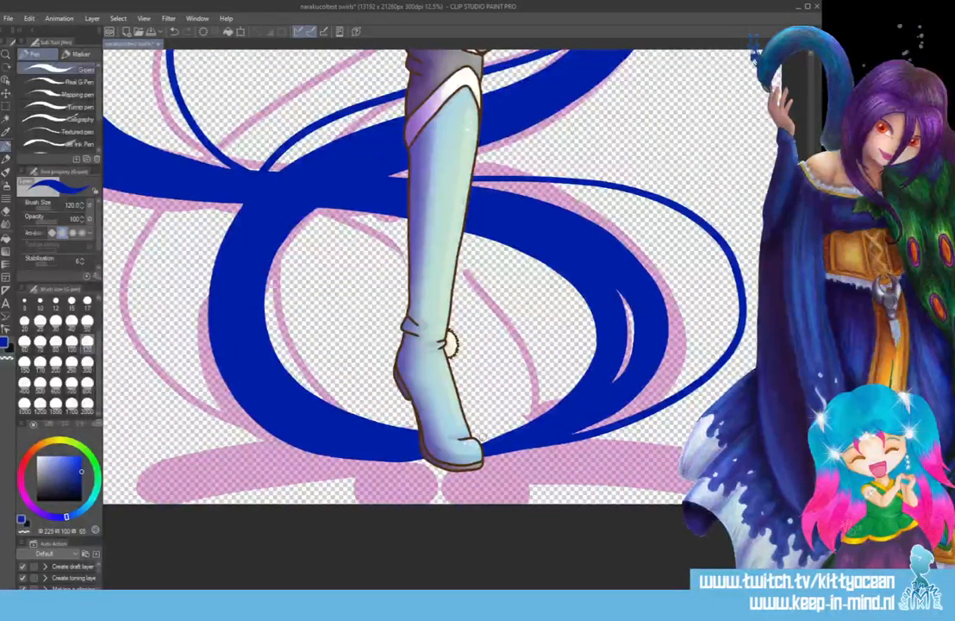
mouse_move(237, 204)
mouse_down()
mouse_move(185, 407)
mouse_move(390, 458)
mouse_move(429, 454)
mouse_up()
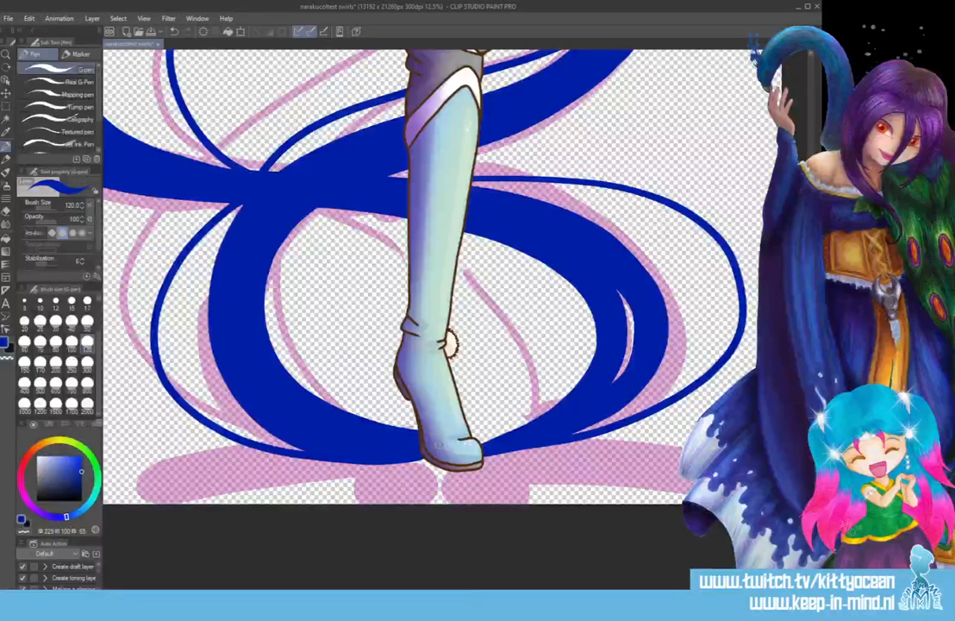
- Draw a thin blue accent arc from behind the hair over the wide loop, merging into its outer edge
drag(588, 583, 454, 584)
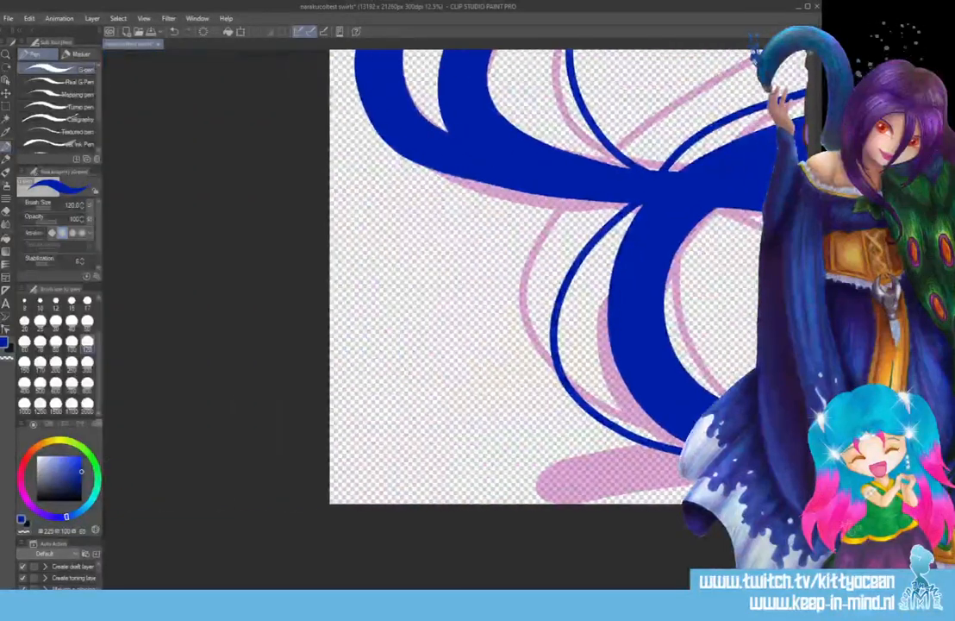
drag(814, 435, 814, 339)
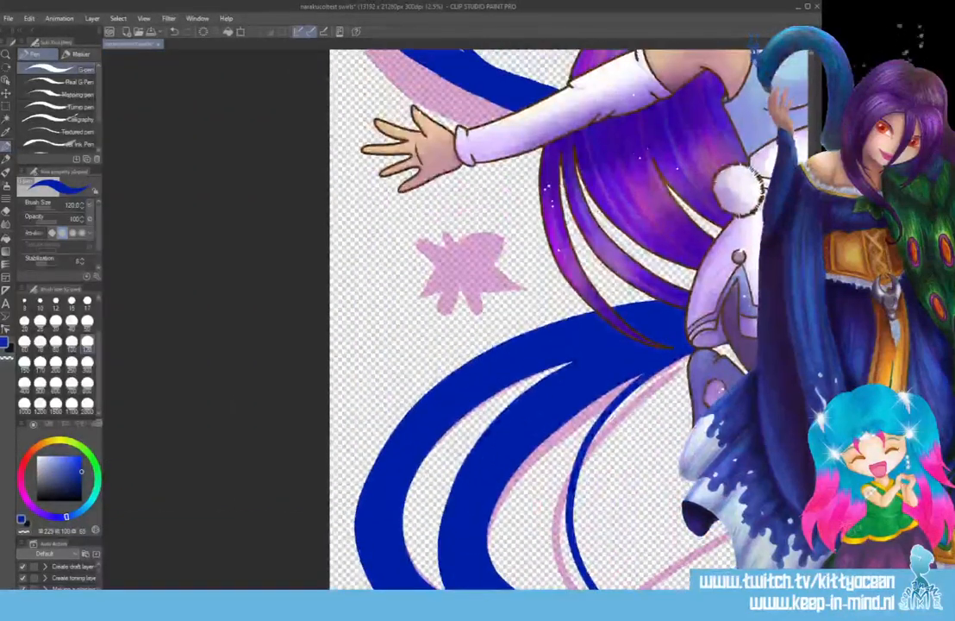
mouse_move(745, 239)
mouse_down()
mouse_move(634, 251)
mouse_move(394, 438)
mouse_move(369, 519)
mouse_up()
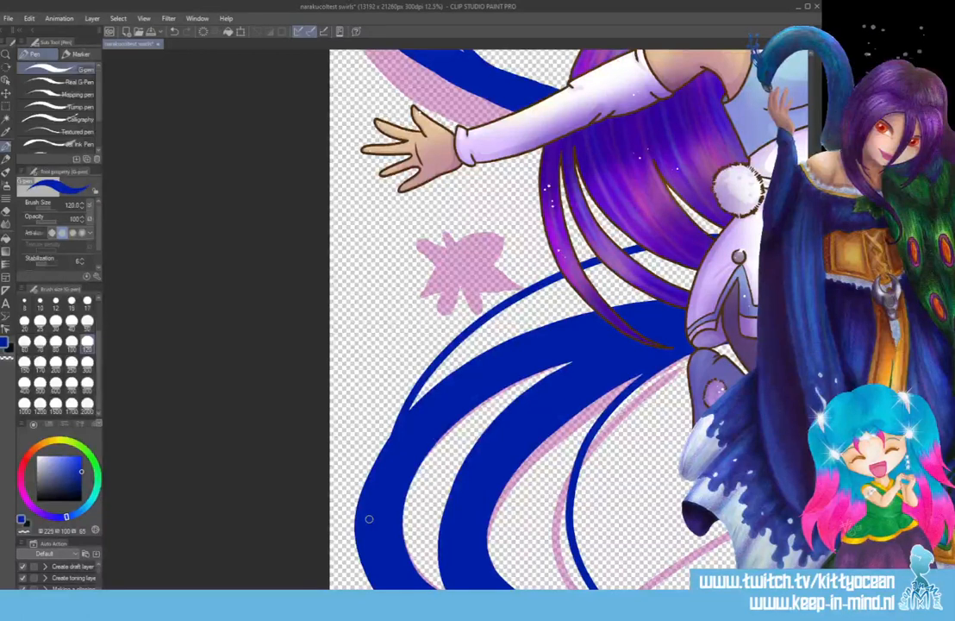
- Set the G-pen brush size to 10 and refine the upper swirl's end near the raised hand into a sharp point
scroll(369, 518, up, 10)
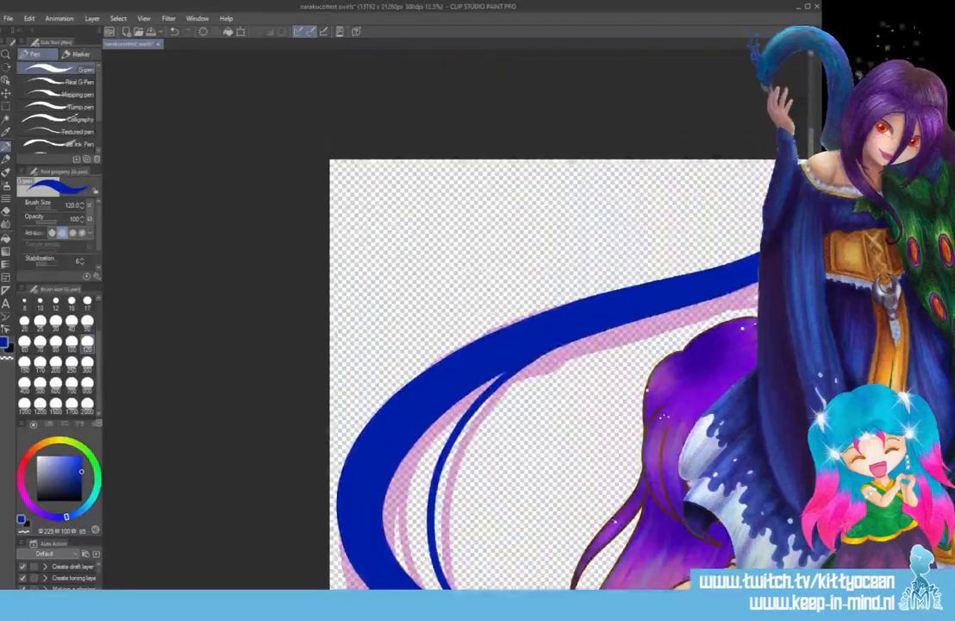
scroll(455, 319, right, 5)
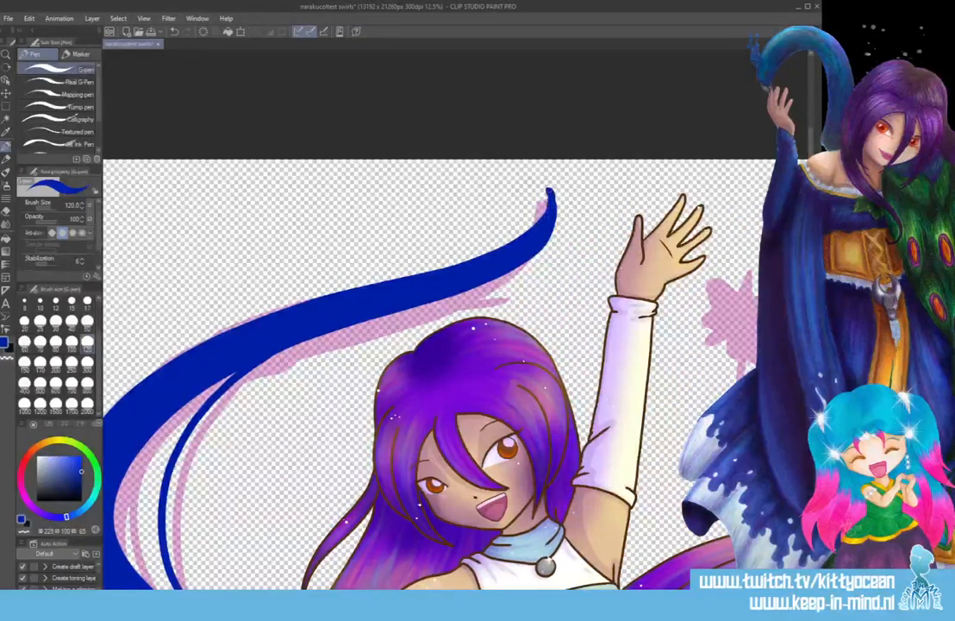
click(40, 303)
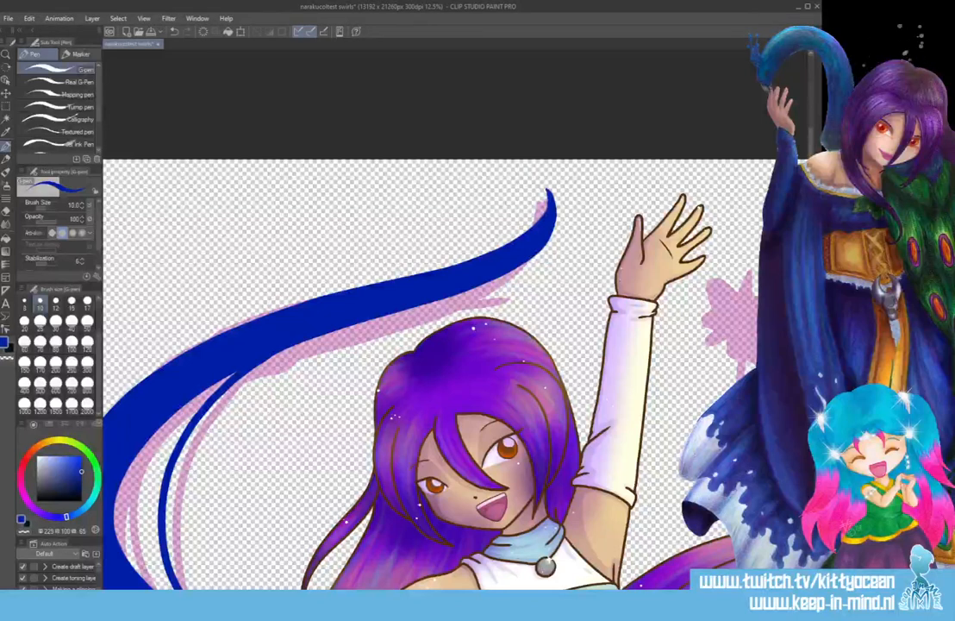
- Save the document, remove the magenta rough sketch, and save again
key(ctrl+s)
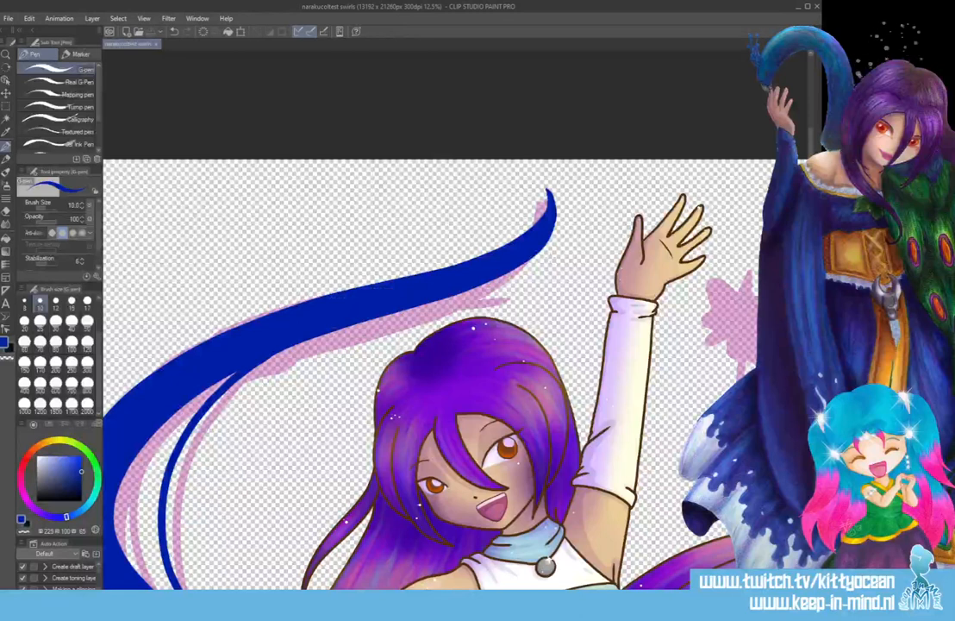
key(Delete)
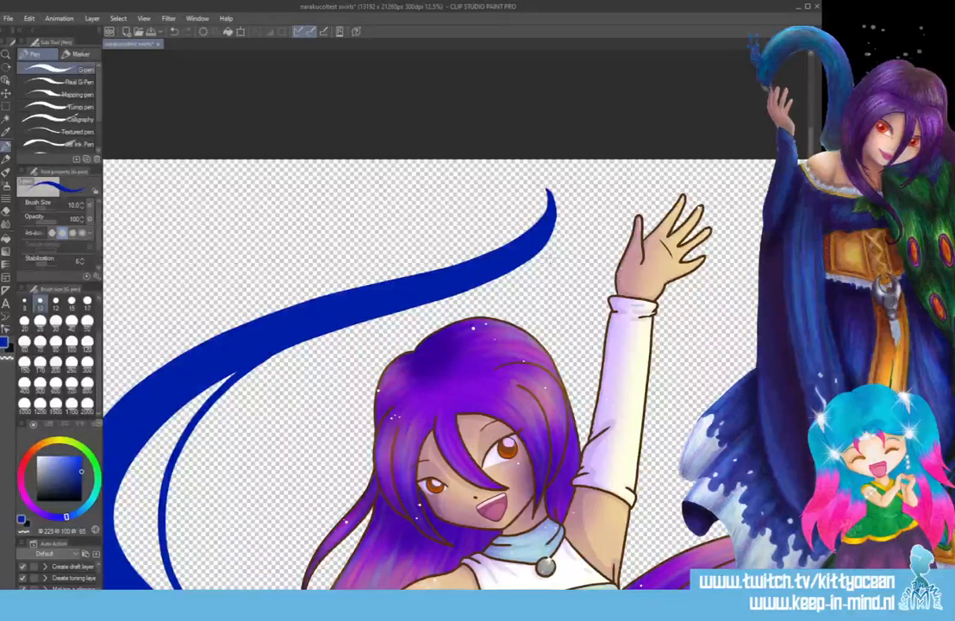
key(ctrl+s)
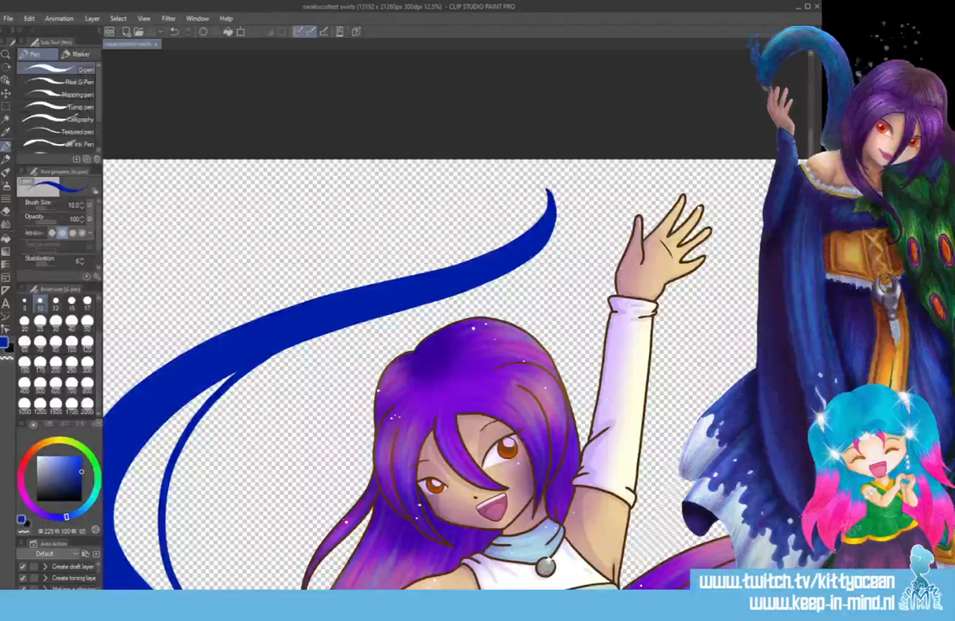
- Blend teal into the upper swirl above the hair with the Paint and apply brush at size 2000
key(ctrl+minus)
key(ctrl+minus)
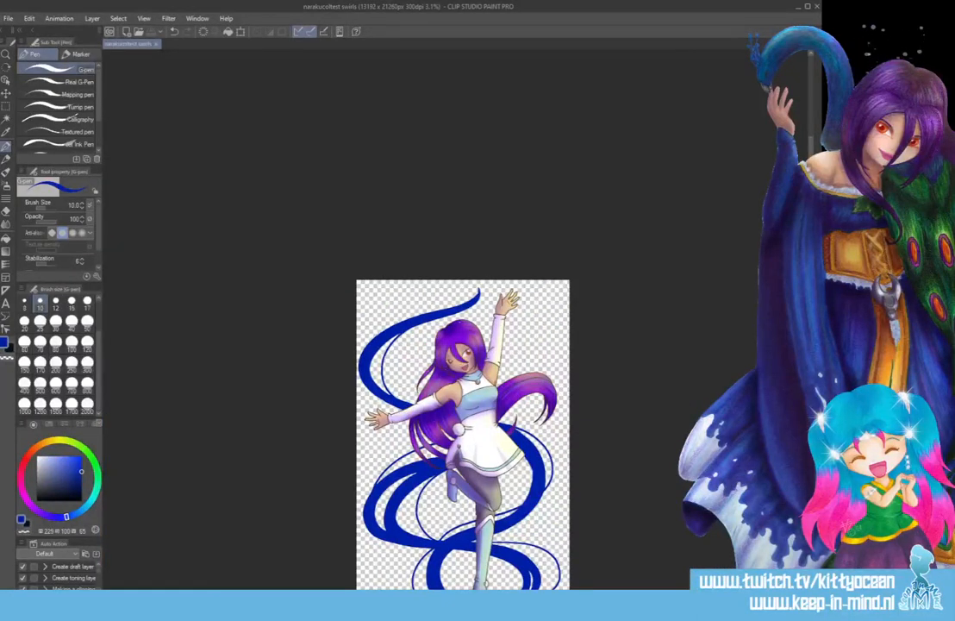
drag(810, 150, 810, 188)
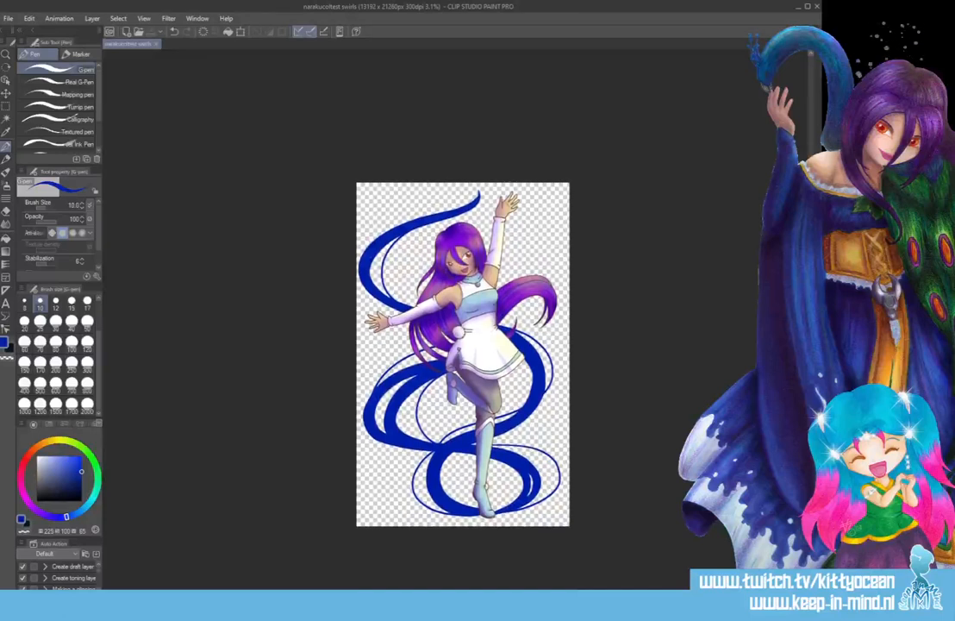
scroll(569, 379, up, 1)
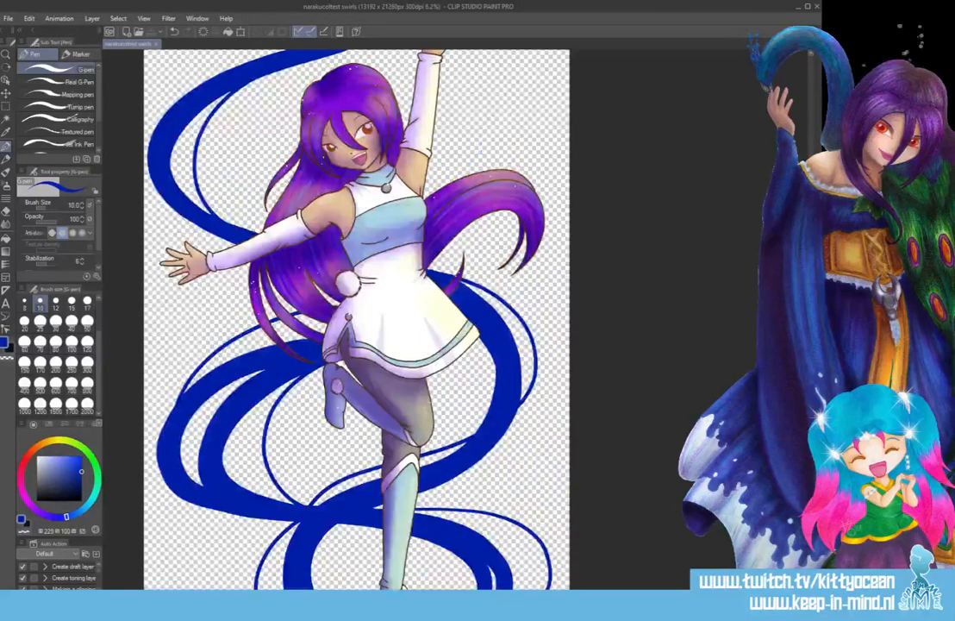
scroll(456, 256, down, 1)
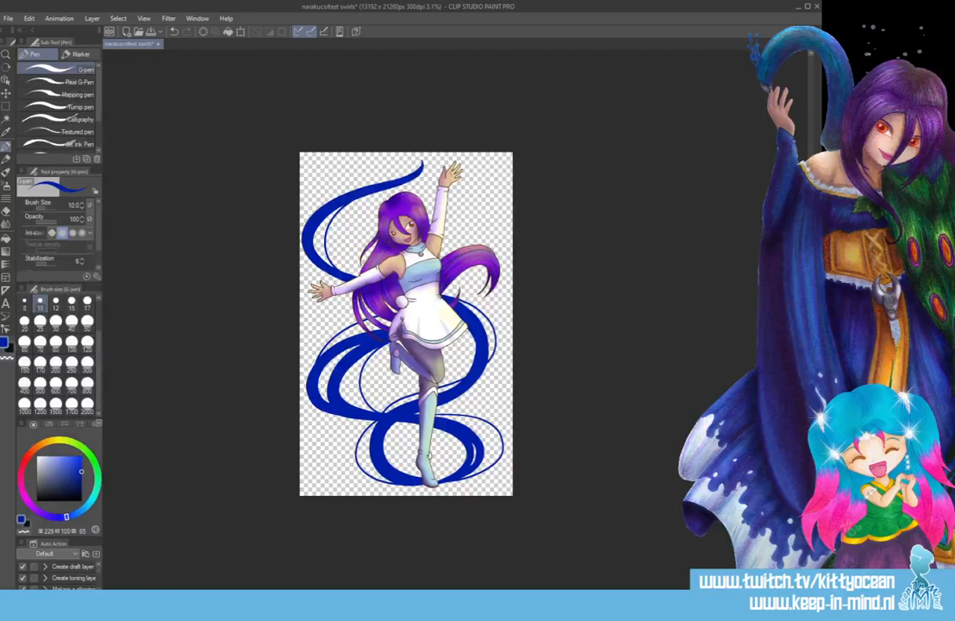
click(6, 172)
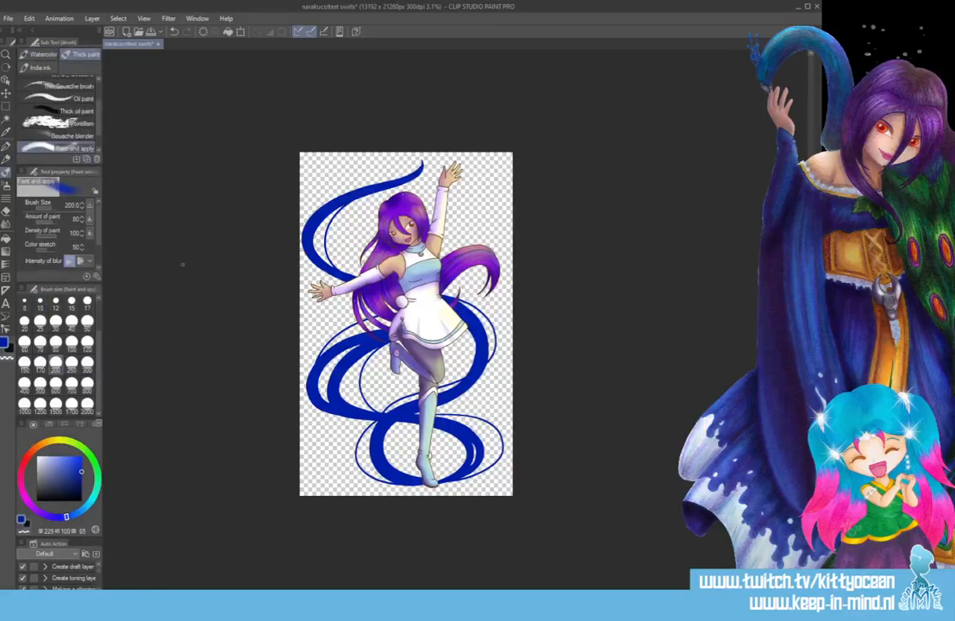
click(87, 361)
click(90, 502)
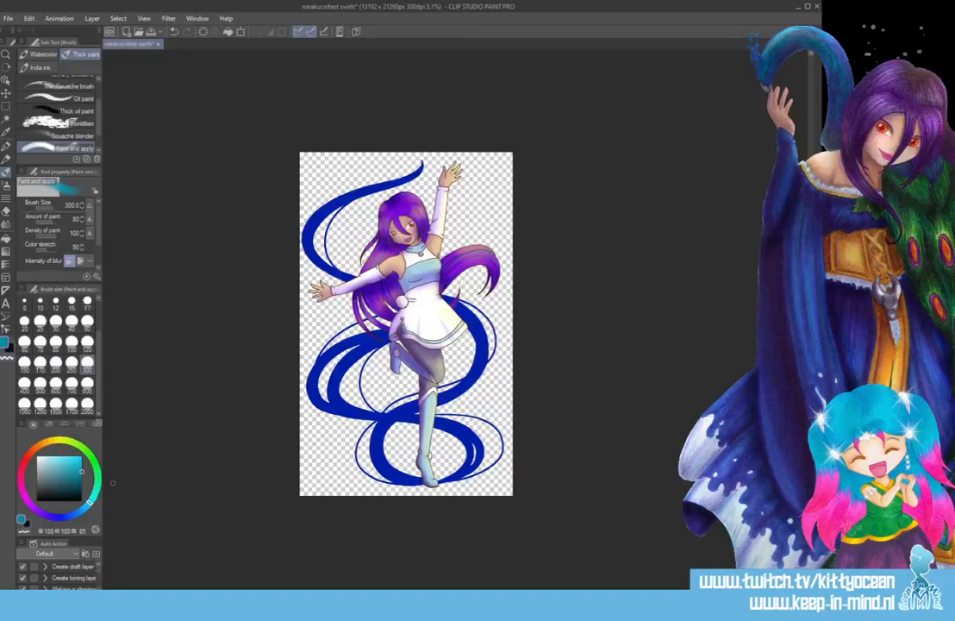
click(87, 403)
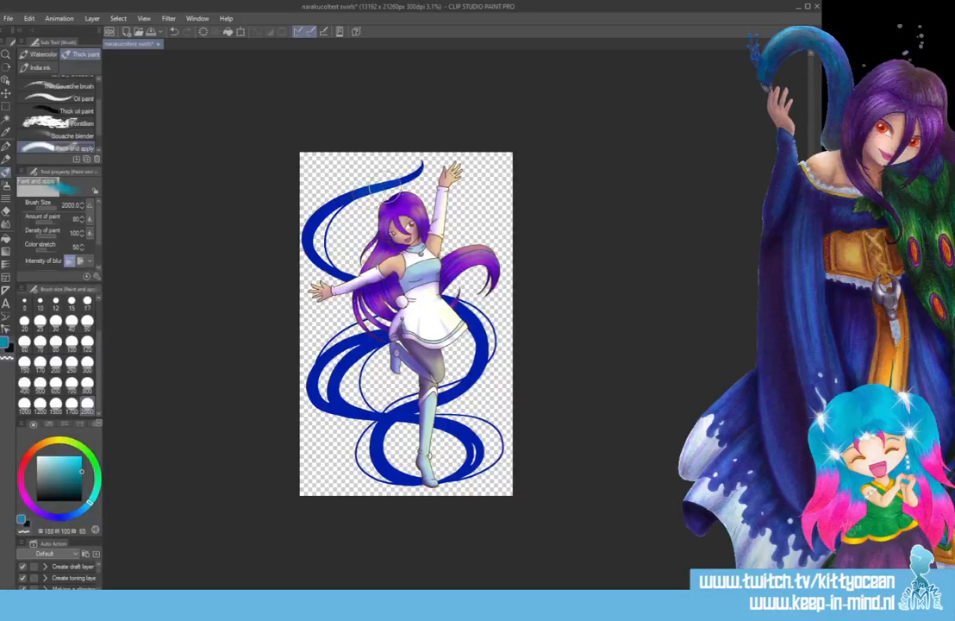
drag(385, 183, 385, 182)
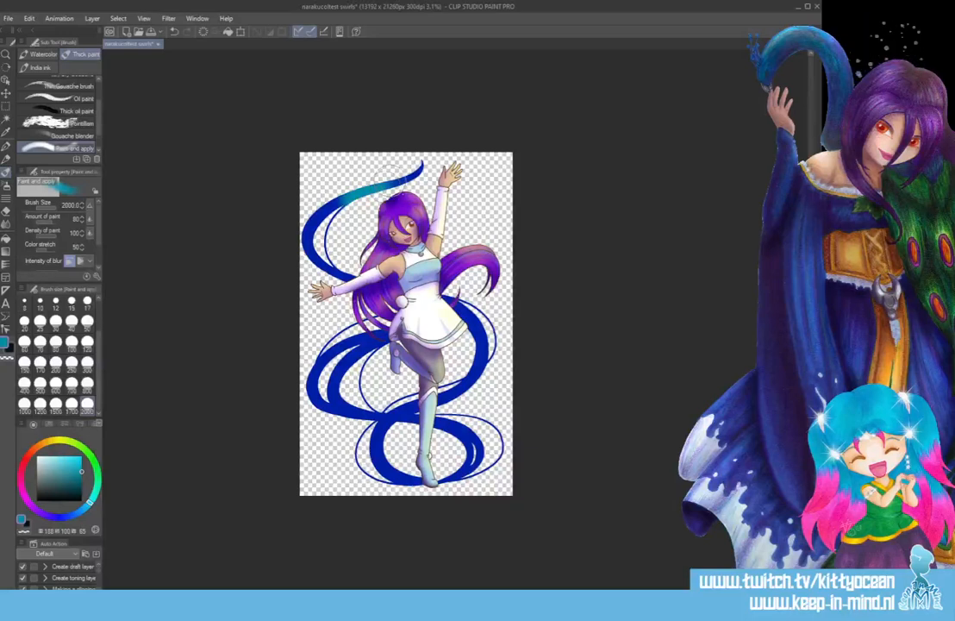
- Check the narakucoltest swirls file in File Explorer, return to Clip Studio Paint and brush teal at size 1200 into the upper swirl's outer bend
click(40, 407)
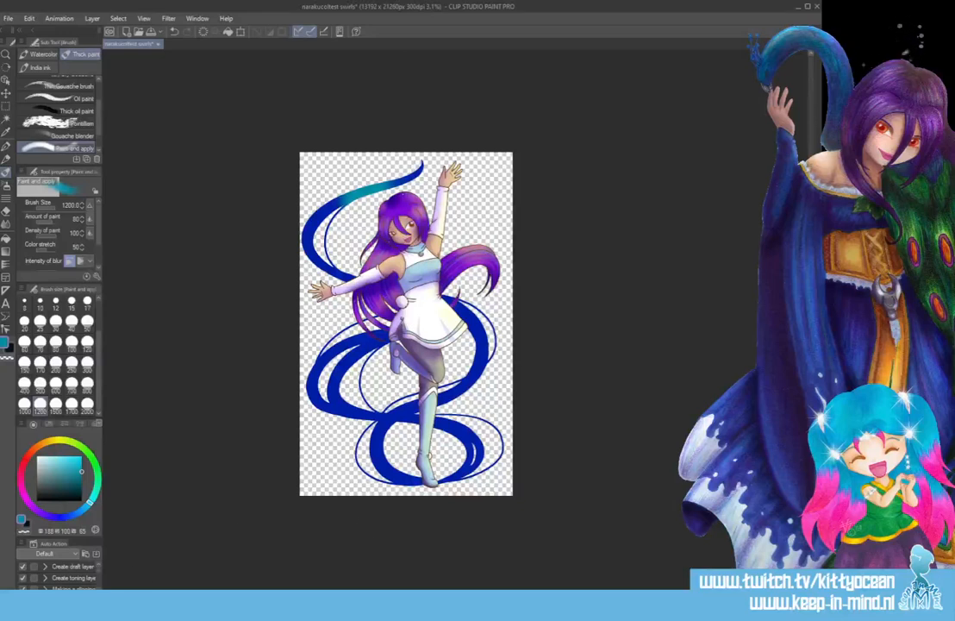
click(129, 603)
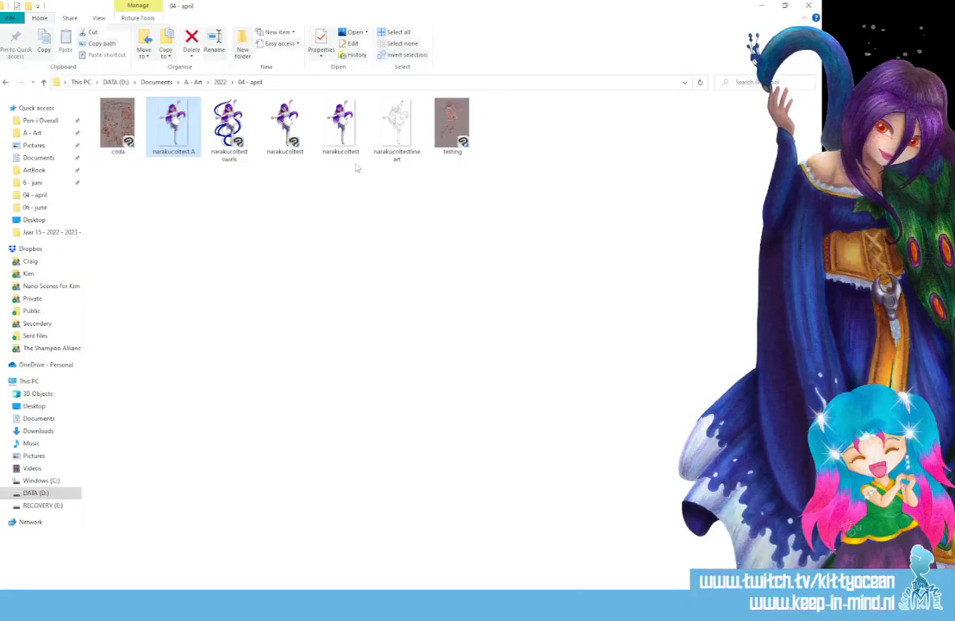
click(208, 125)
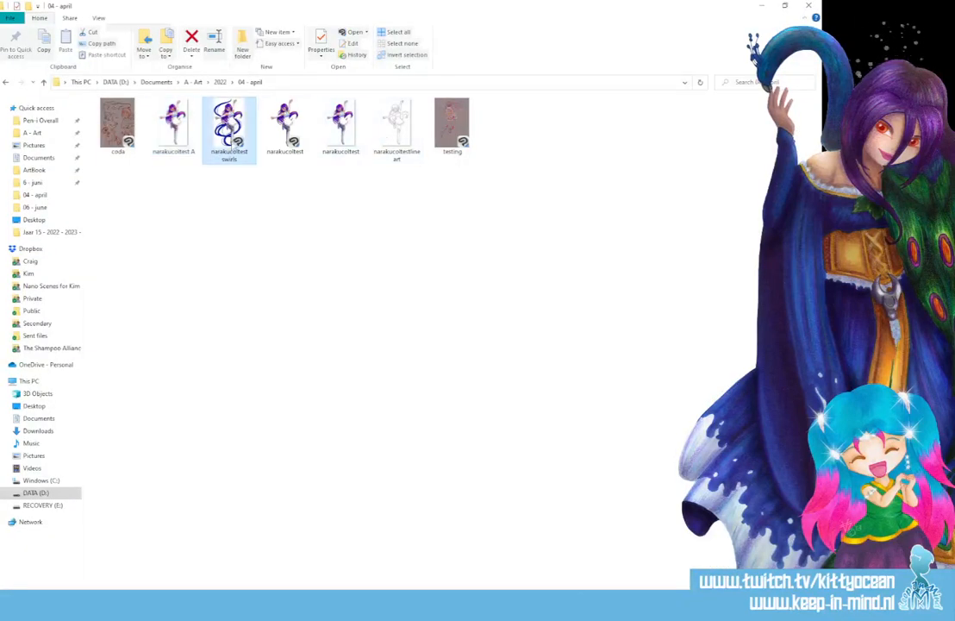
click(513, 603)
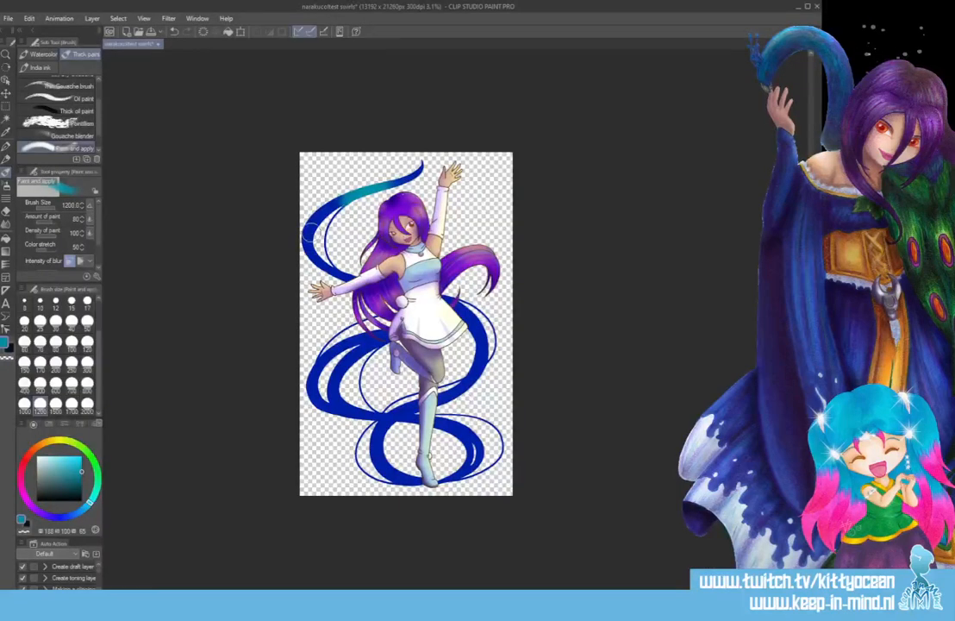
mouse_move(318, 240)
mouse_down()
mouse_move(310, 220)
mouse_move(307, 243)
mouse_up()
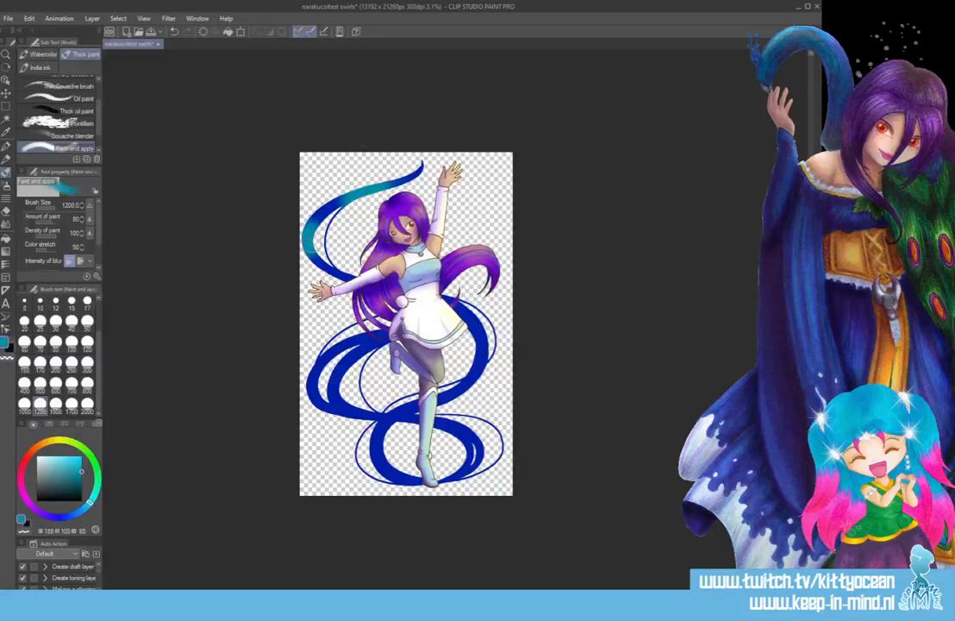
- Change the image resolution to a scale of 0.50, keeping 300 dpi and high accuracy interpolation
click(14, 19)
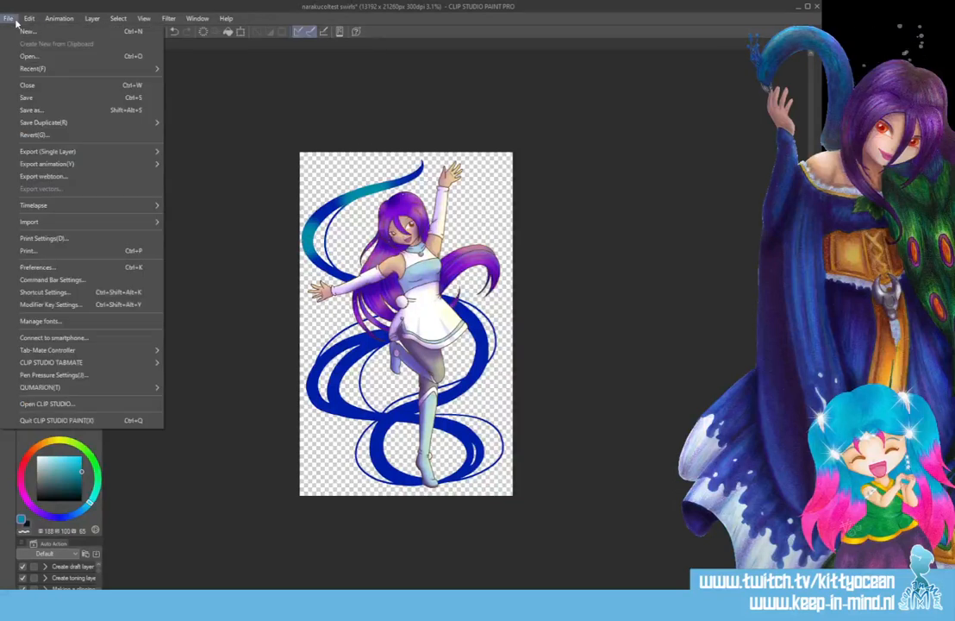
mouse_move(25, 21)
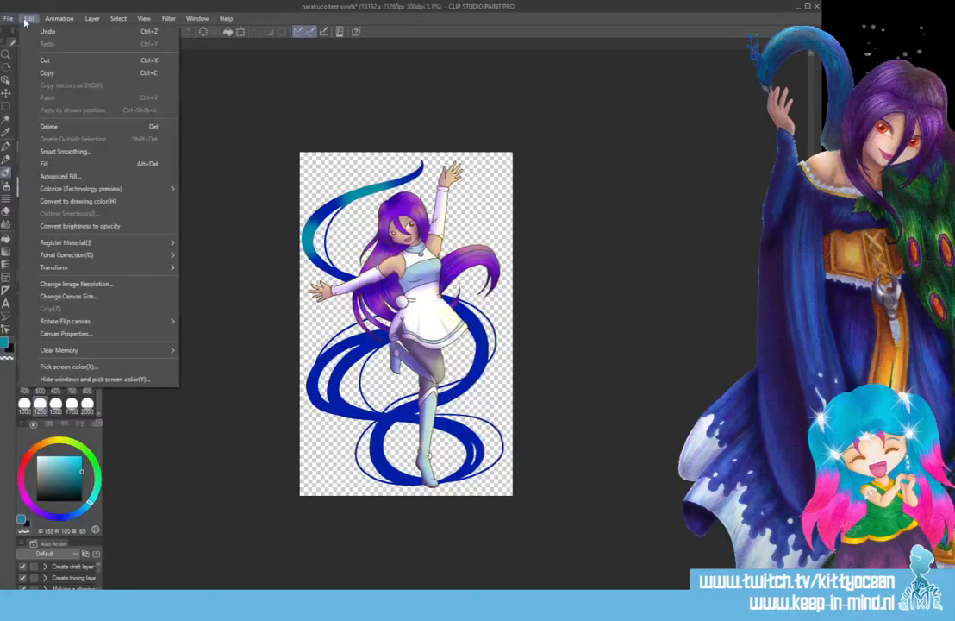
click(77, 284)
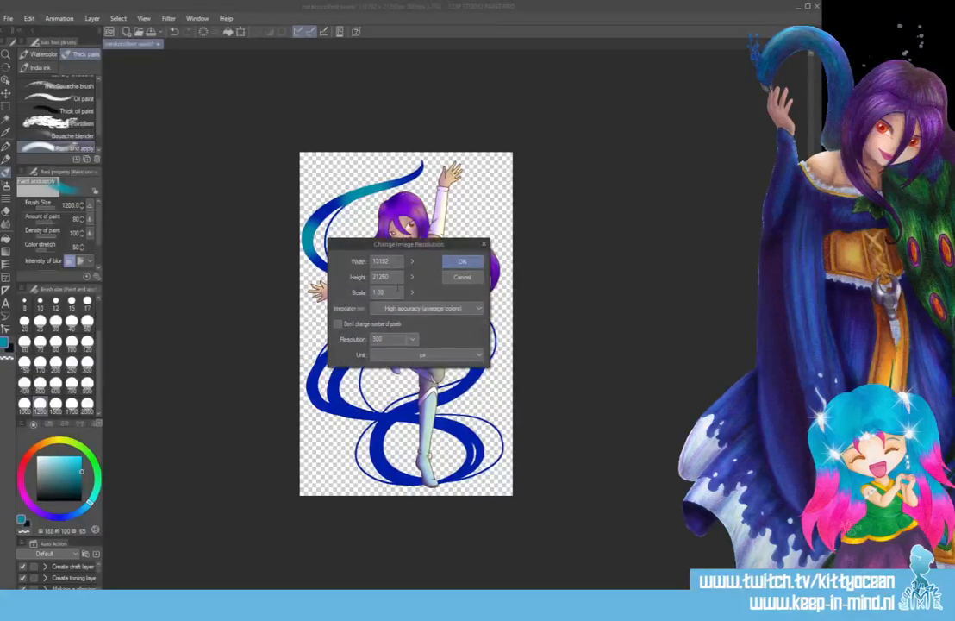
click(410, 293)
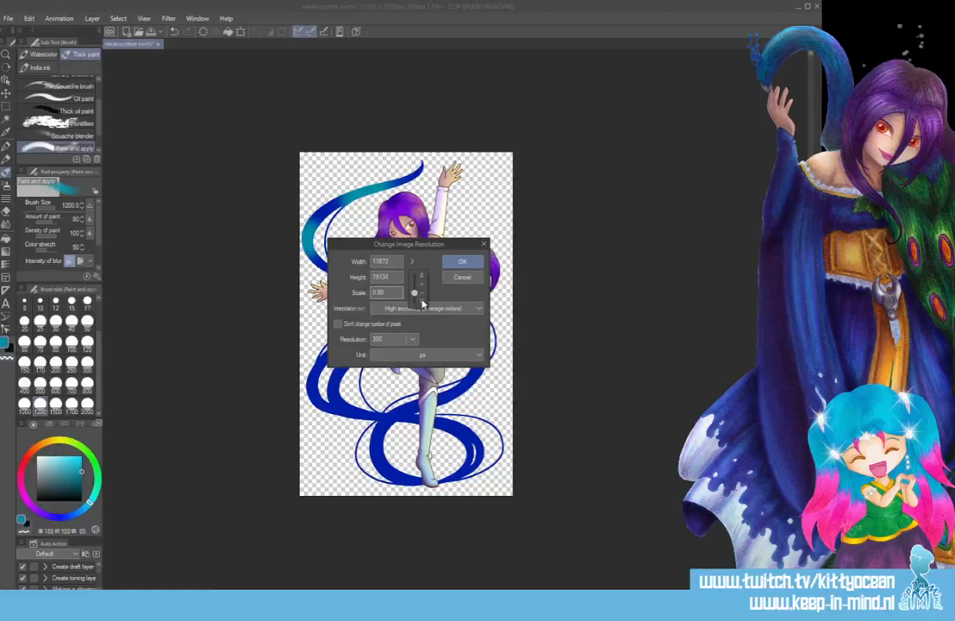
drag(422, 303, 422, 304)
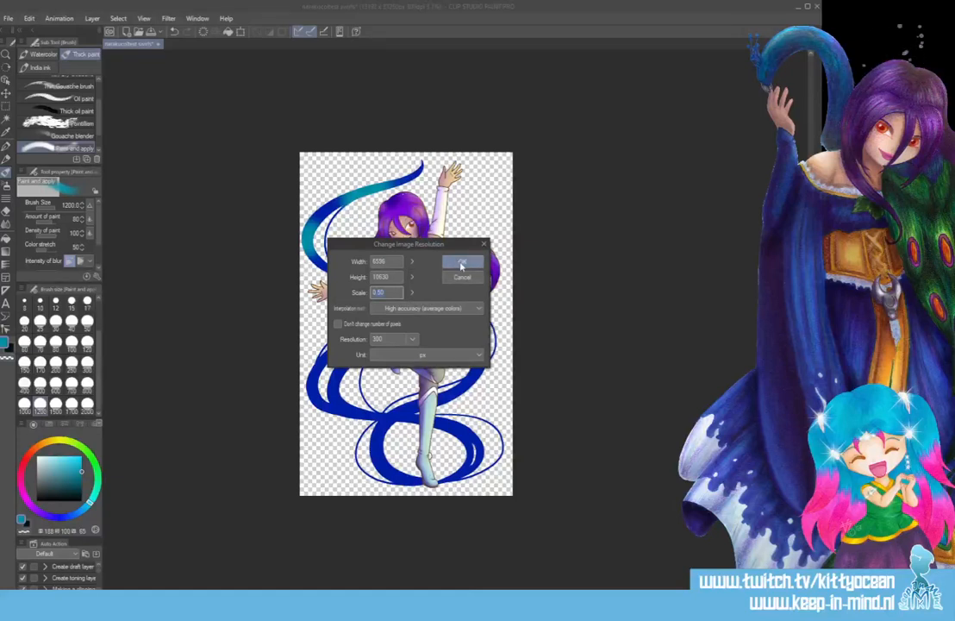
click(461, 263)
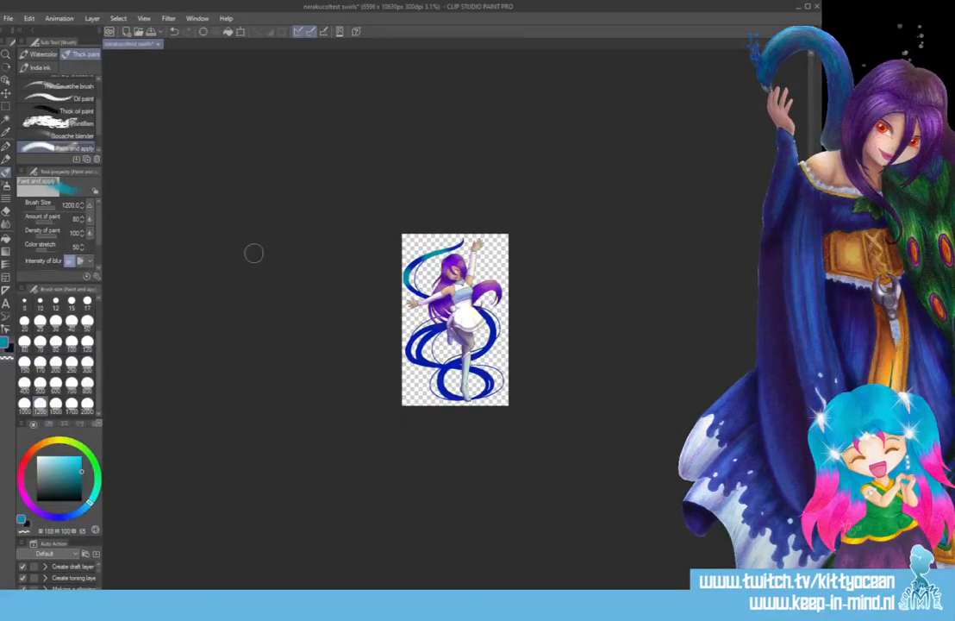
- Try brushing teal at size 600 onto the wide loop's band beside the skirt, and undo the stroke
scroll(255, 253, up, 4)
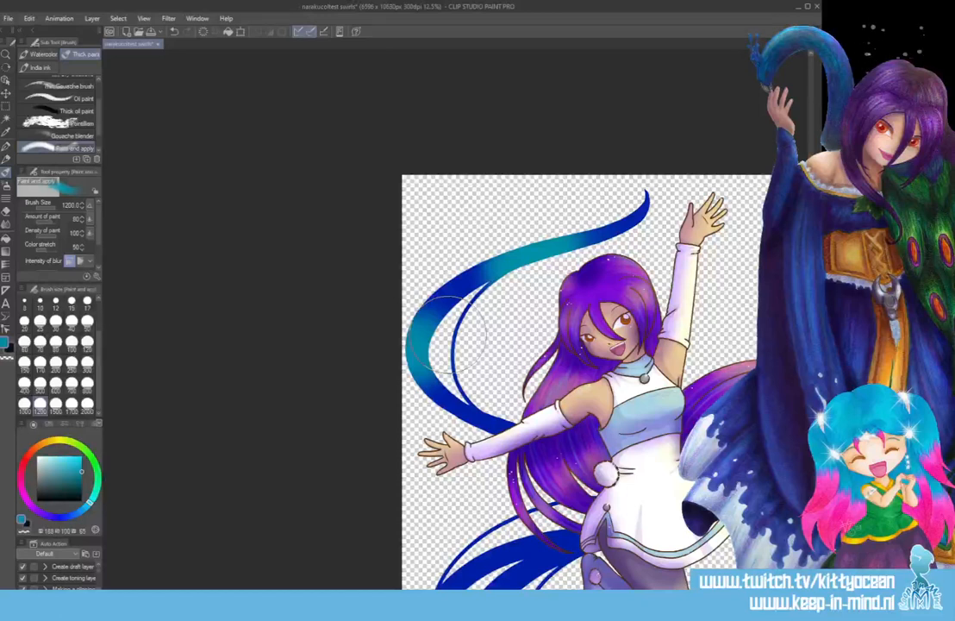
click(55, 382)
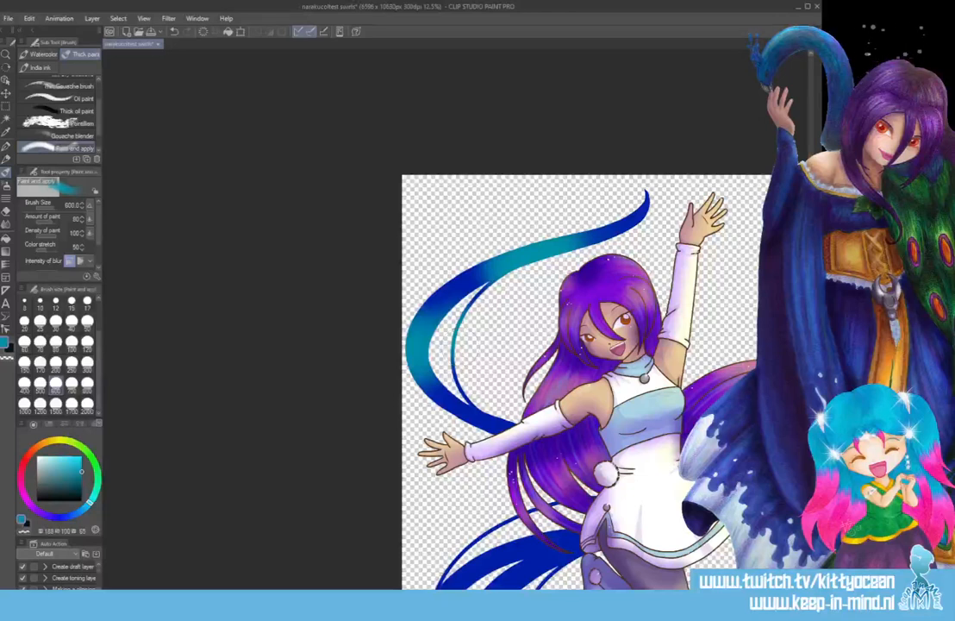
drag(537, 595, 619, 595)
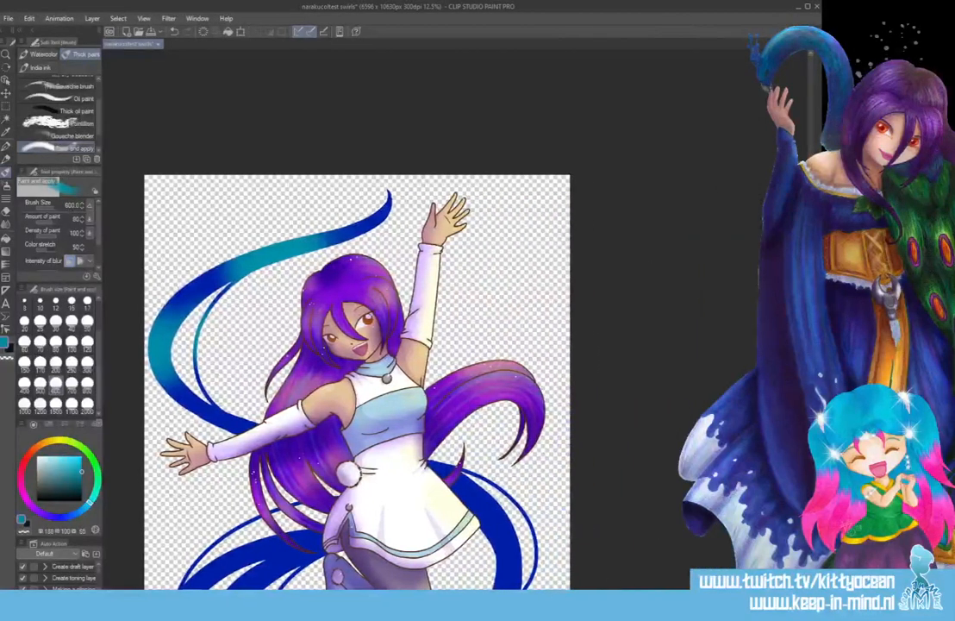
scroll(453, 444, down, 3)
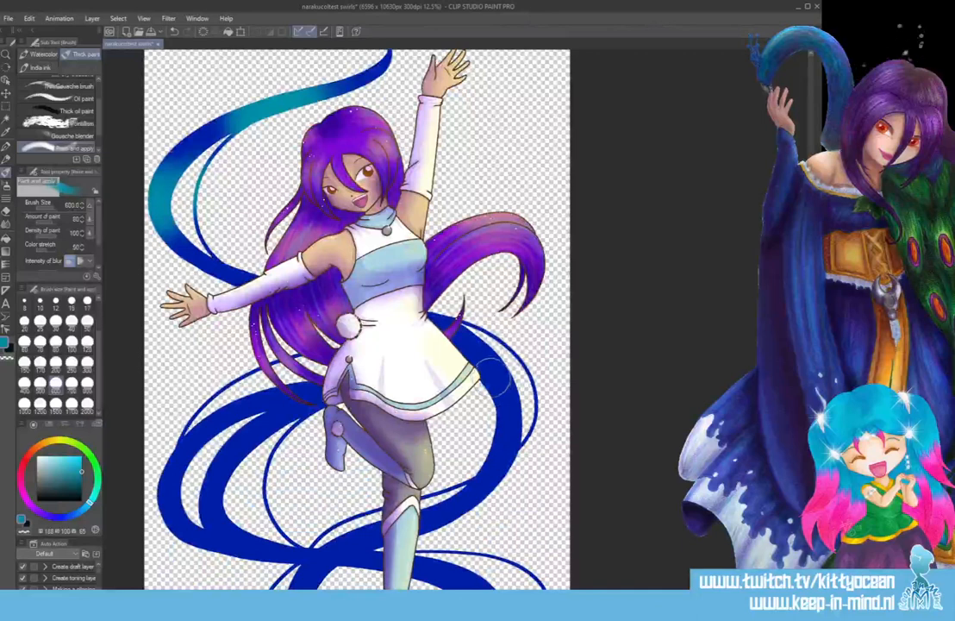
mouse_move(497, 378)
mouse_down()
mouse_move(504, 438)
mouse_move(494, 360)
mouse_move(524, 334)
mouse_move(543, 376)
mouse_up()
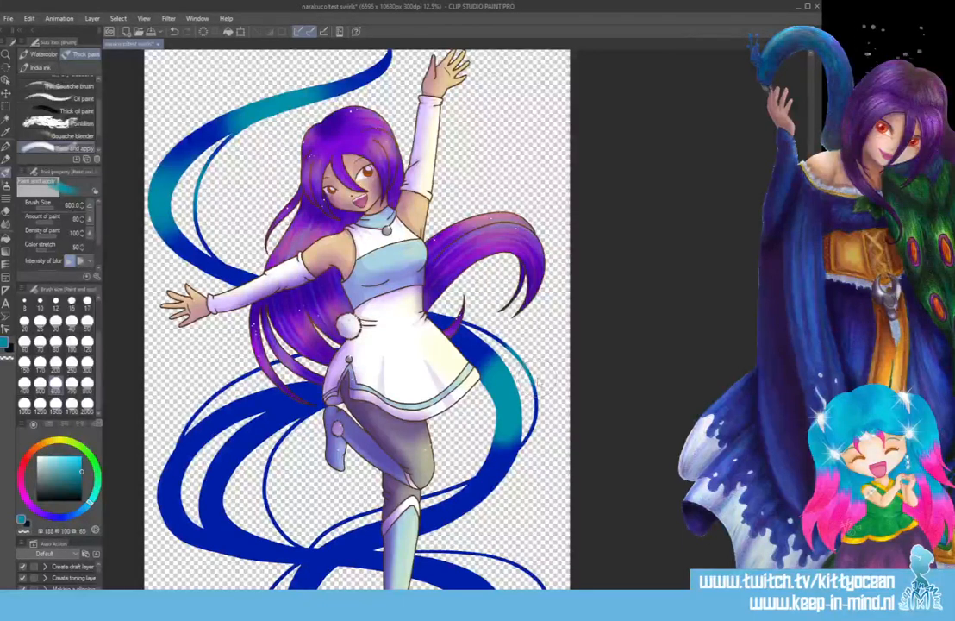
key(ctrl+z)
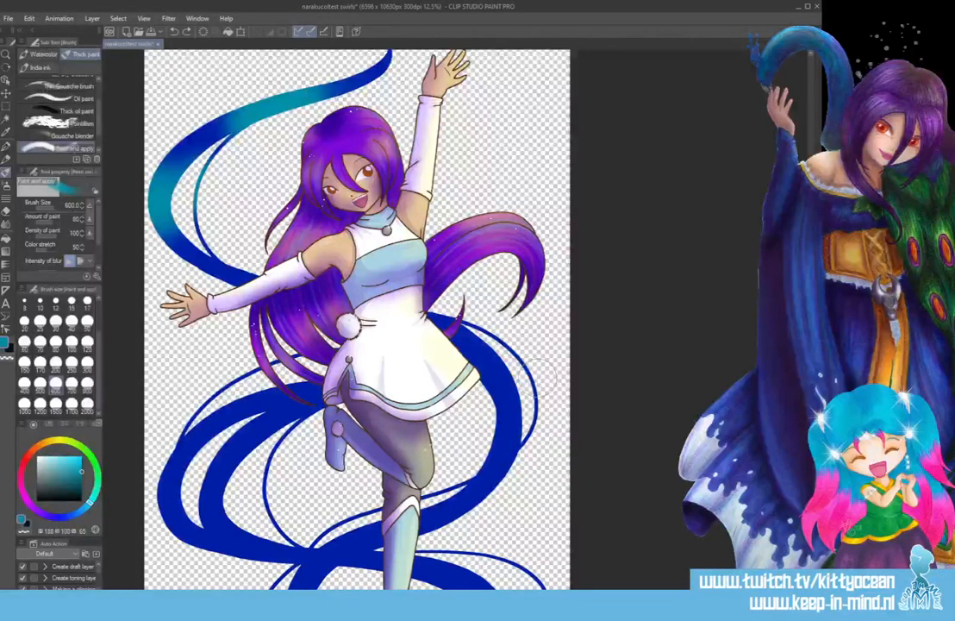
- Set the brush size to 800 and blend teal into the wide loop's bands beside the skirt and behind the raised foot
click(87, 386)
mouse_move(494, 376)
mouse_down()
mouse_move(511, 412)
mouse_move(530, 384)
mouse_up()
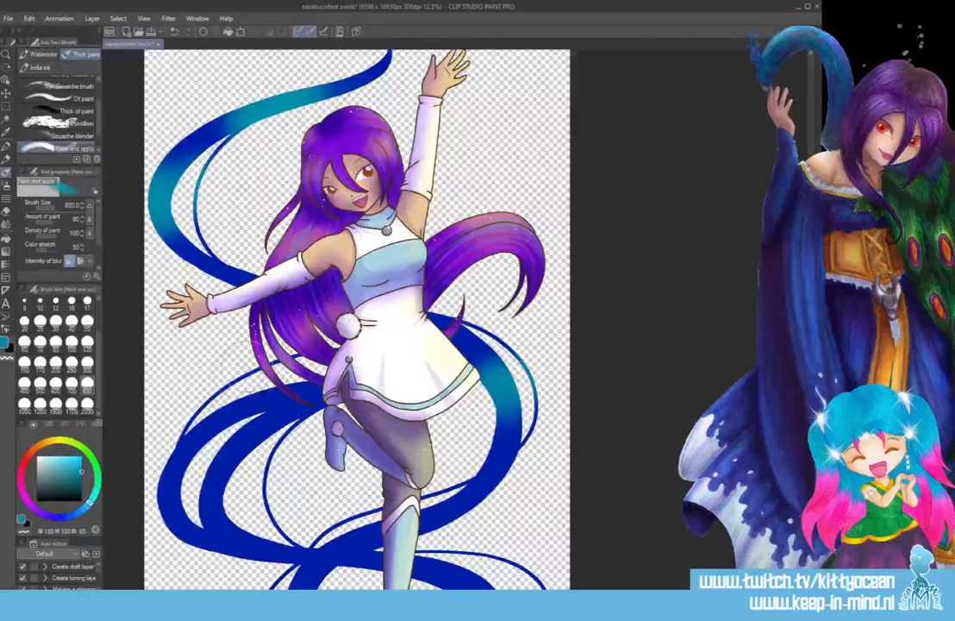
drag(184, 453, 199, 479)
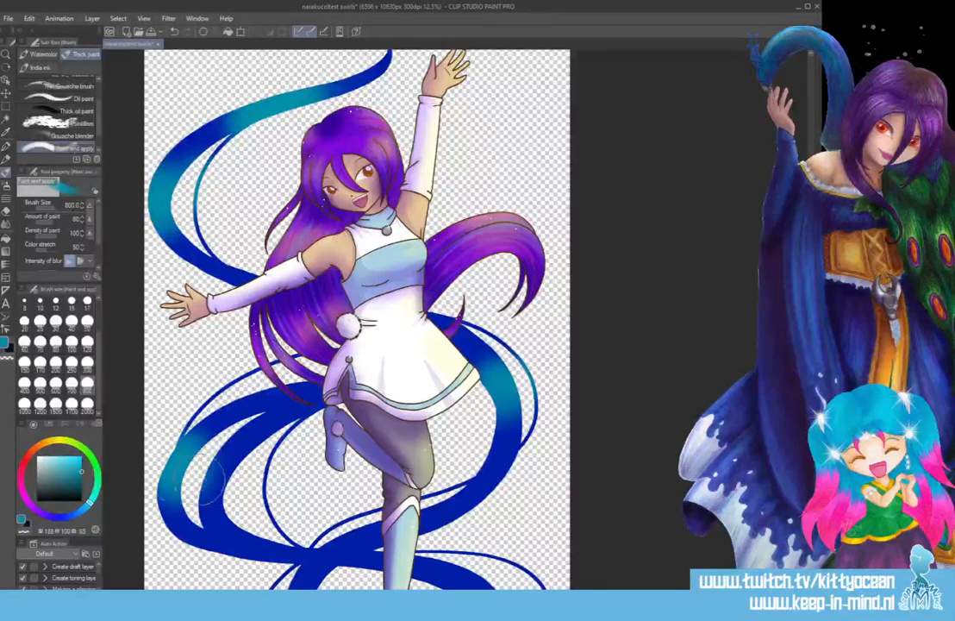
drag(247, 442, 213, 488)
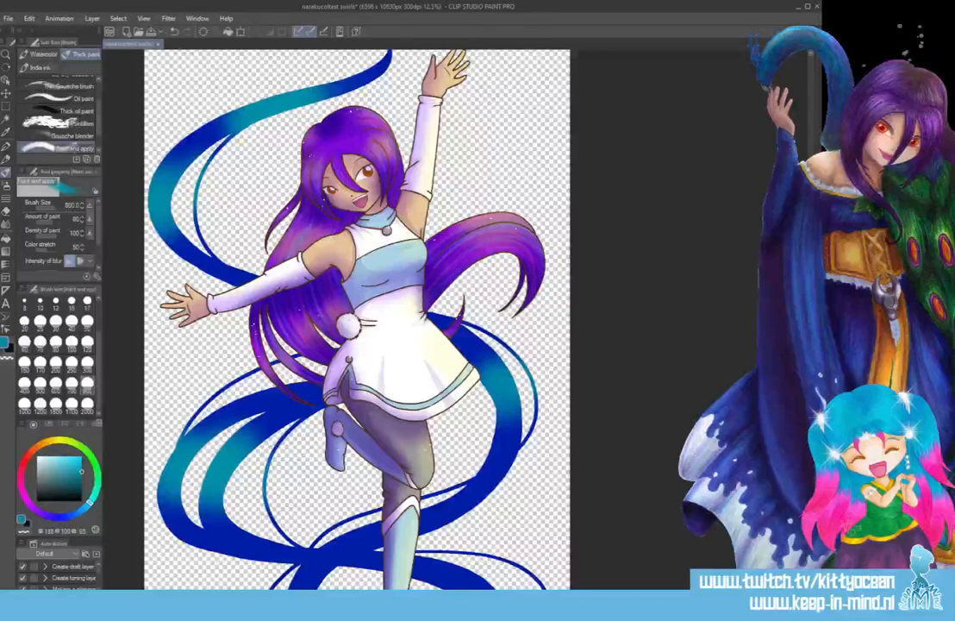
- Blend teal into both sides of the lower loop around the standing foot, including its thin outer accent arcs
scroll(289, 479, down, 5)
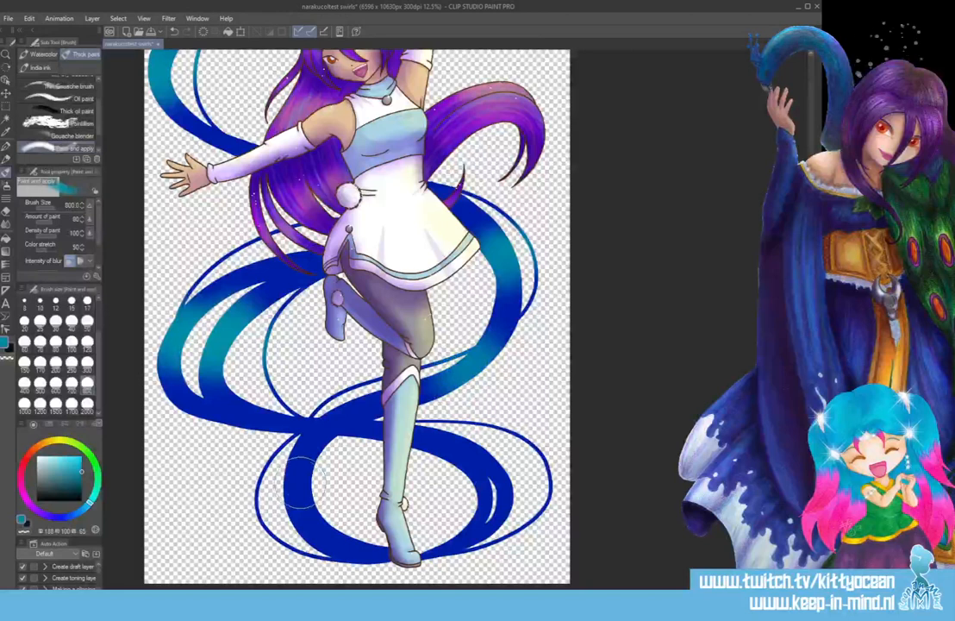
mouse_move(305, 481)
mouse_down()
mouse_move(297, 511)
mouse_move(253, 498)
mouse_move(263, 524)
mouse_up()
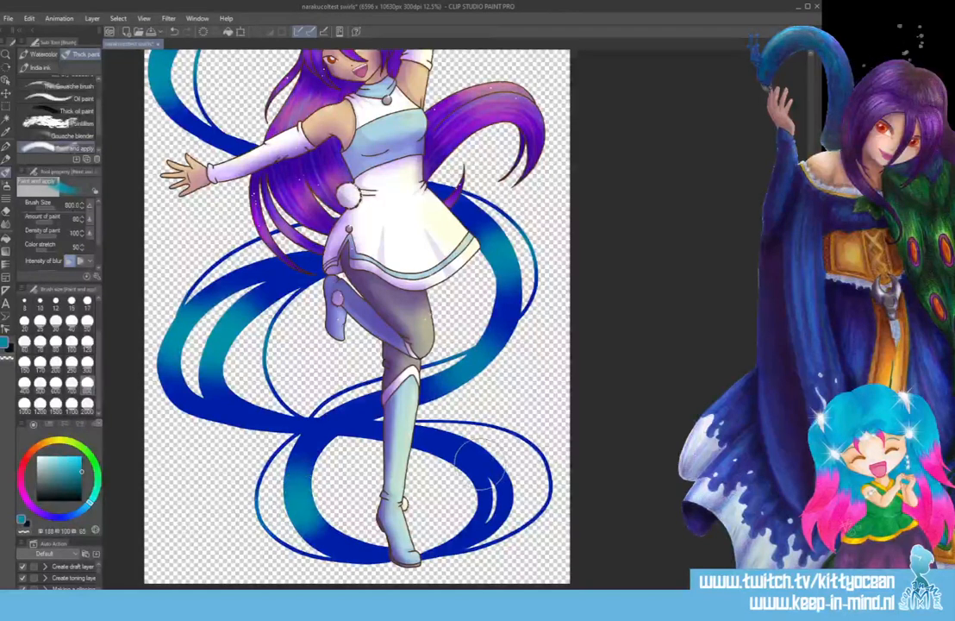
drag(478, 464, 491, 485)
drag(524, 447, 540, 465)
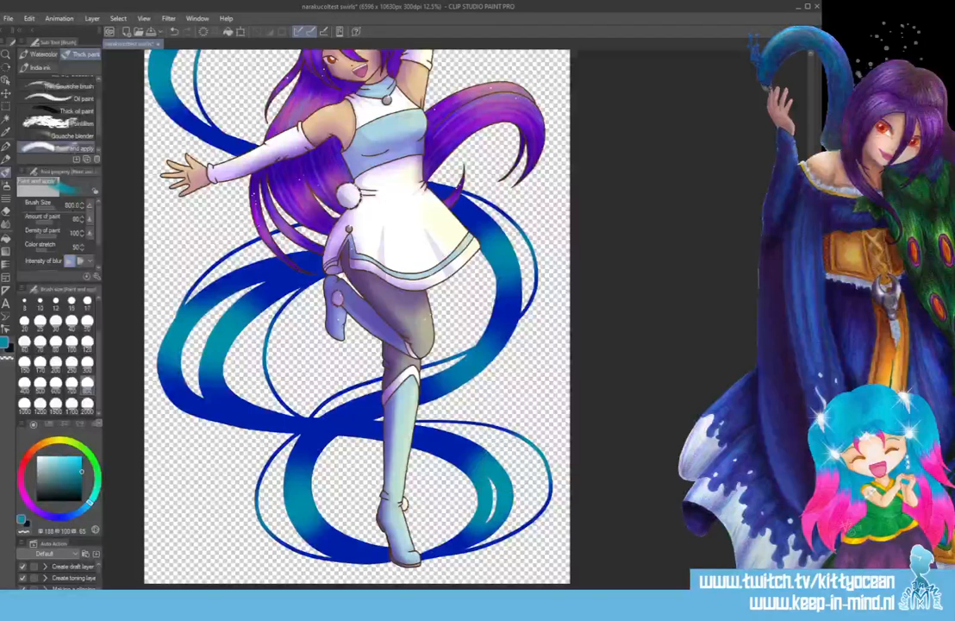
- Choose pale yellow as the drawing color and set Color stretch to 100 for blending it into the wide loop's outer band
scroll(509, 465, up, 3)
click(57, 445)
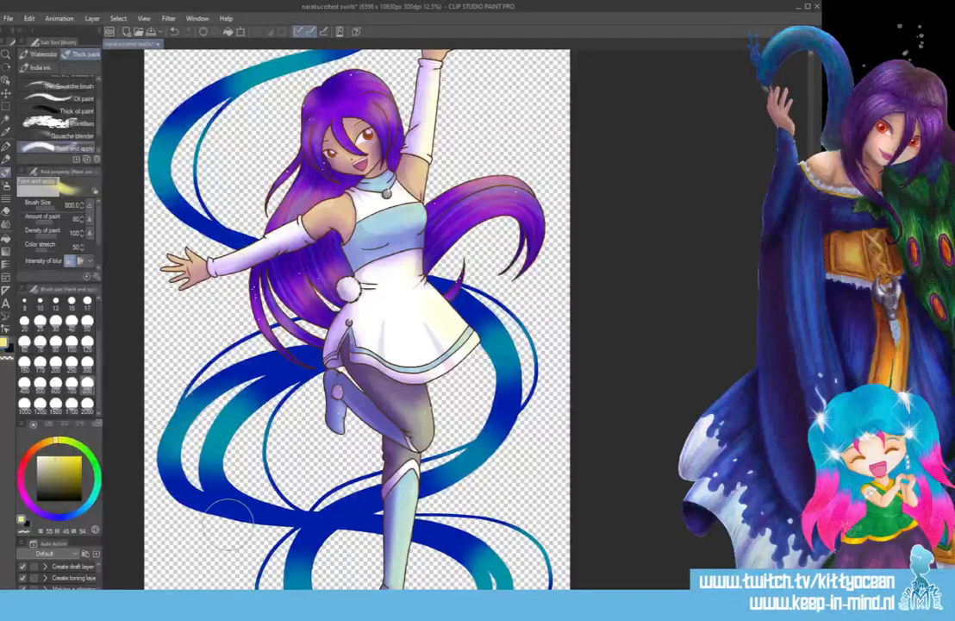
drag(175, 425, 176, 413)
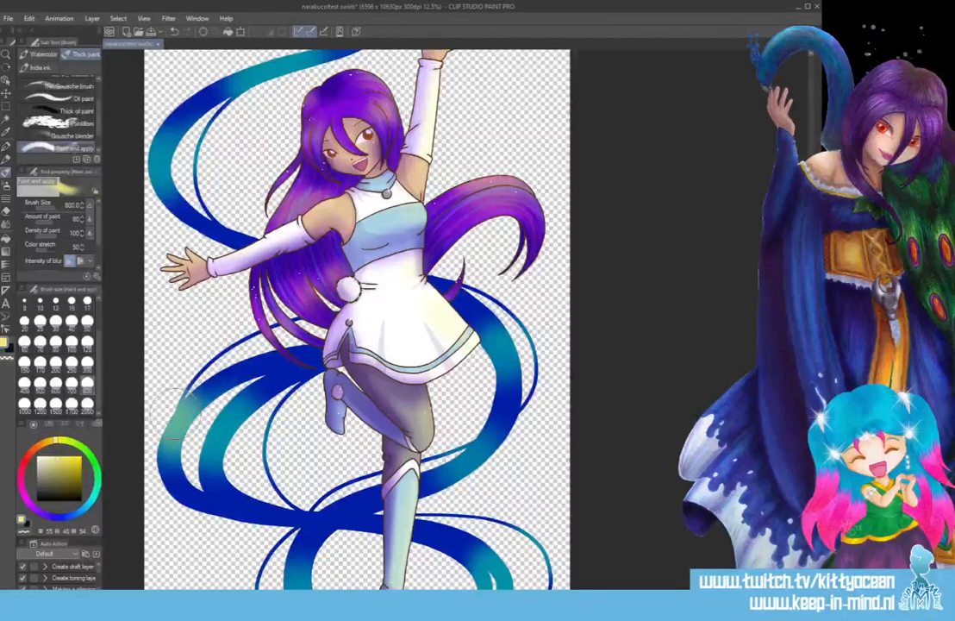
key(ctrl+z)
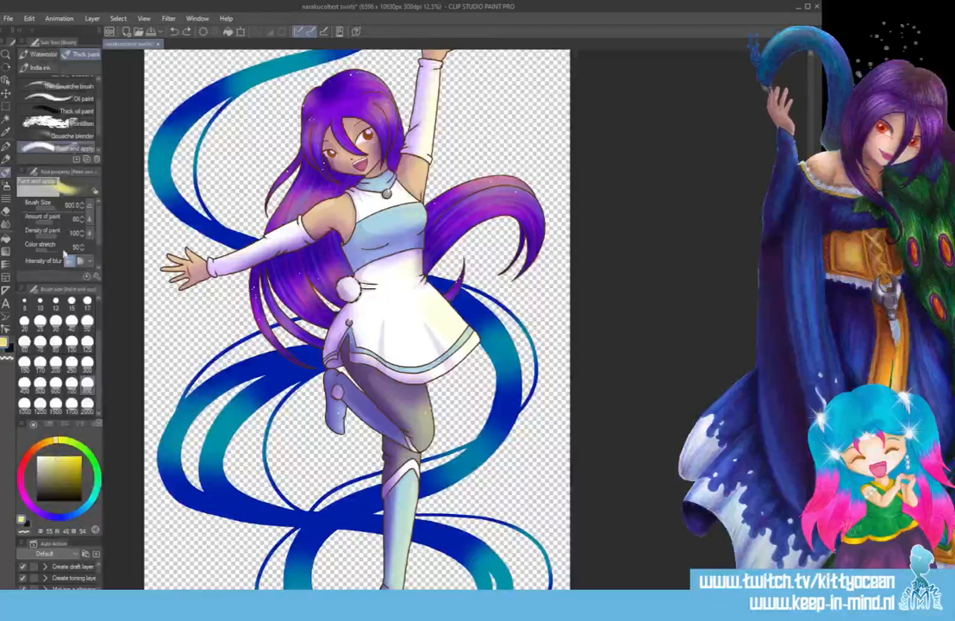
drag(47, 249, 62, 250)
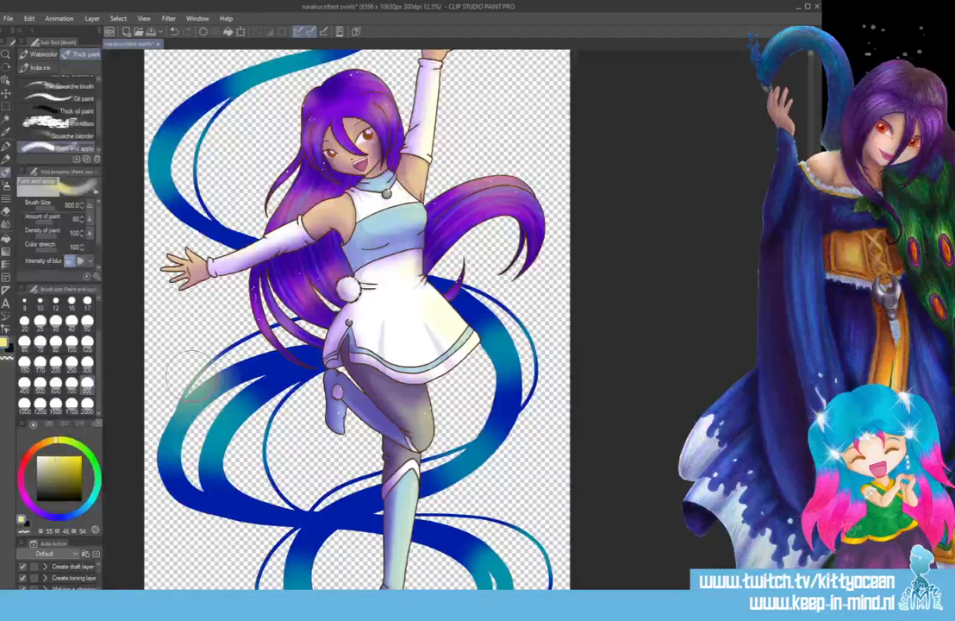
- Undo the last pale yellow stroke, set the brush size to 400, and blend pale yellow into the wide loop's two outer bands
key(ctrl+z)
click(72, 386)
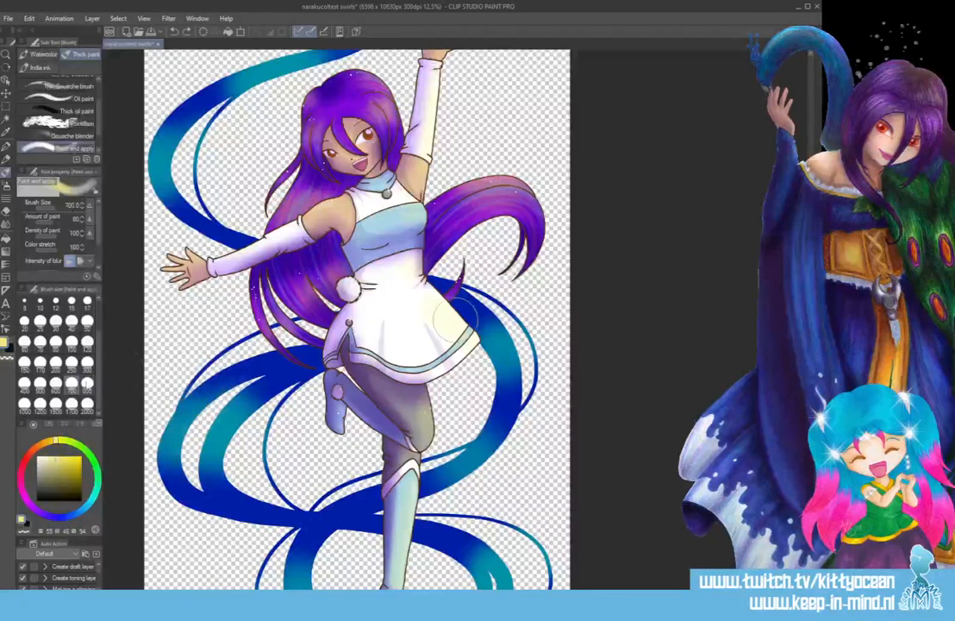
click(25, 385)
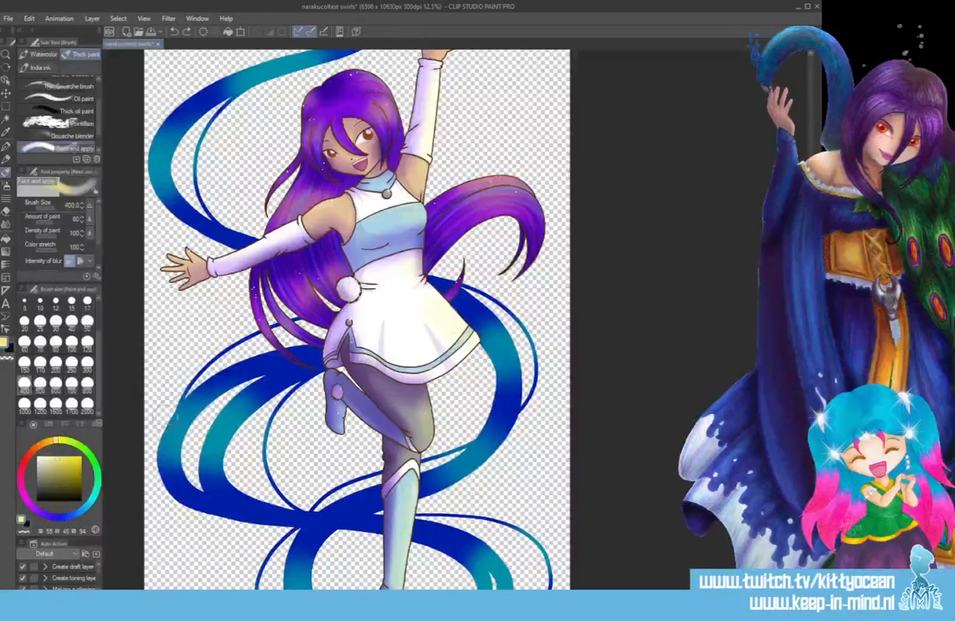
mouse_move(168, 415)
mouse_down()
mouse_move(156, 473)
mouse_move(163, 487)
mouse_up()
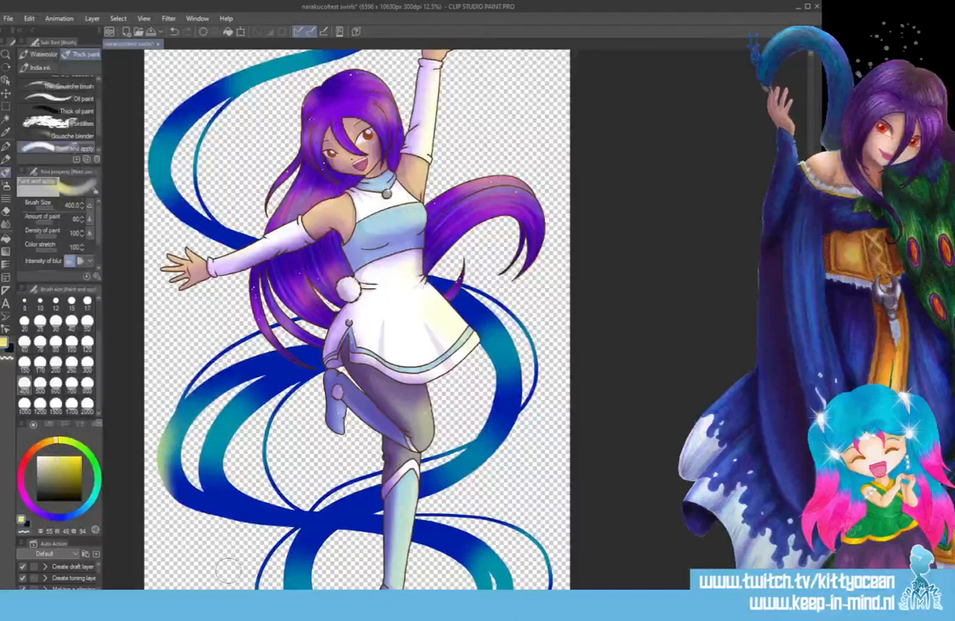
drag(215, 430, 205, 471)
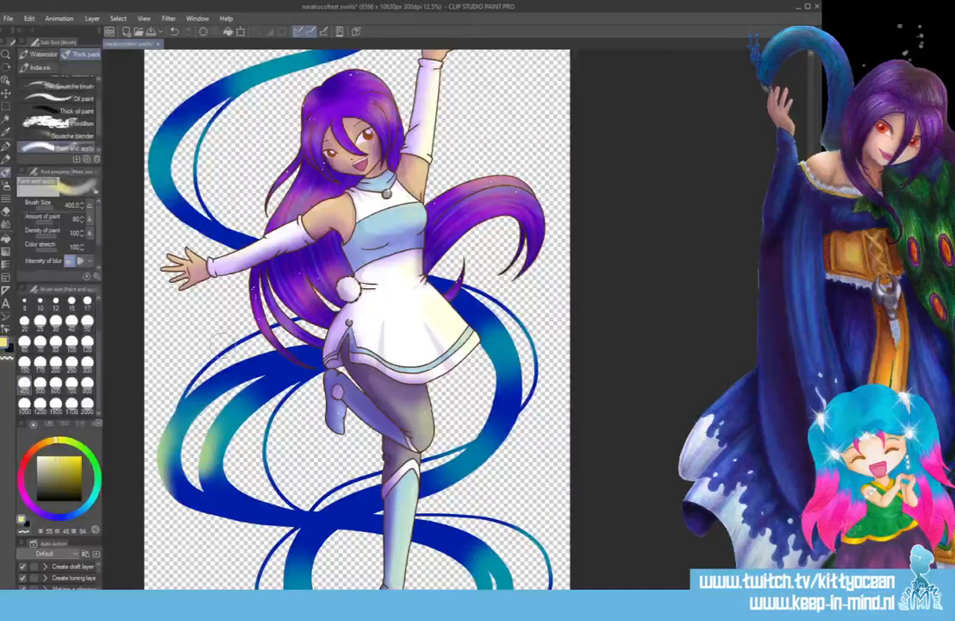
- Blend pale yellow into the wide loop's thin accent arcs and its main band beside the skirt and behind the knee
drag(223, 348, 268, 314)
drag(270, 421, 271, 447)
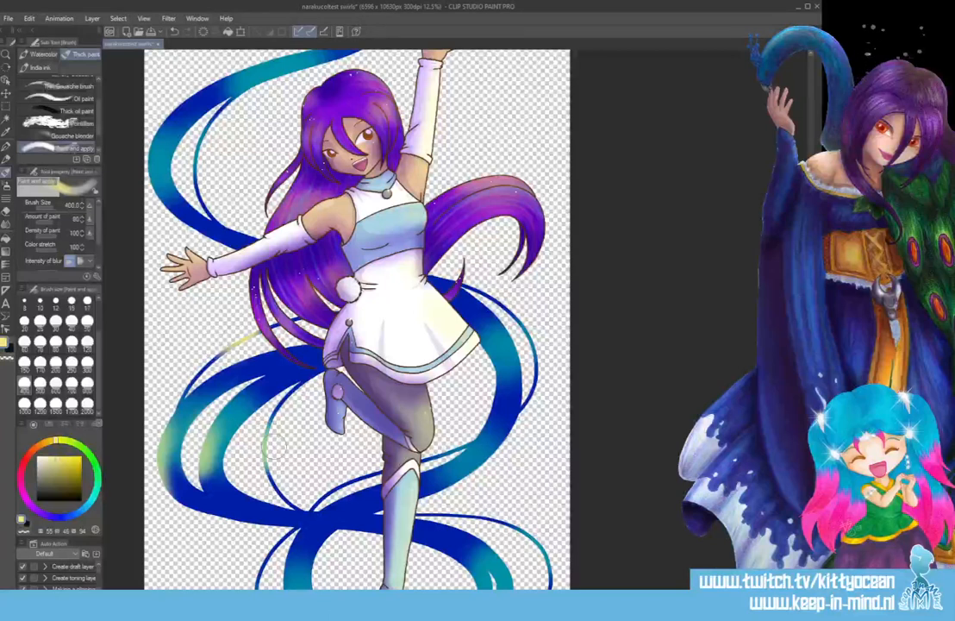
mouse_move(507, 334)
mouse_down()
mouse_move(512, 353)
mouse_move(533, 354)
mouse_up()
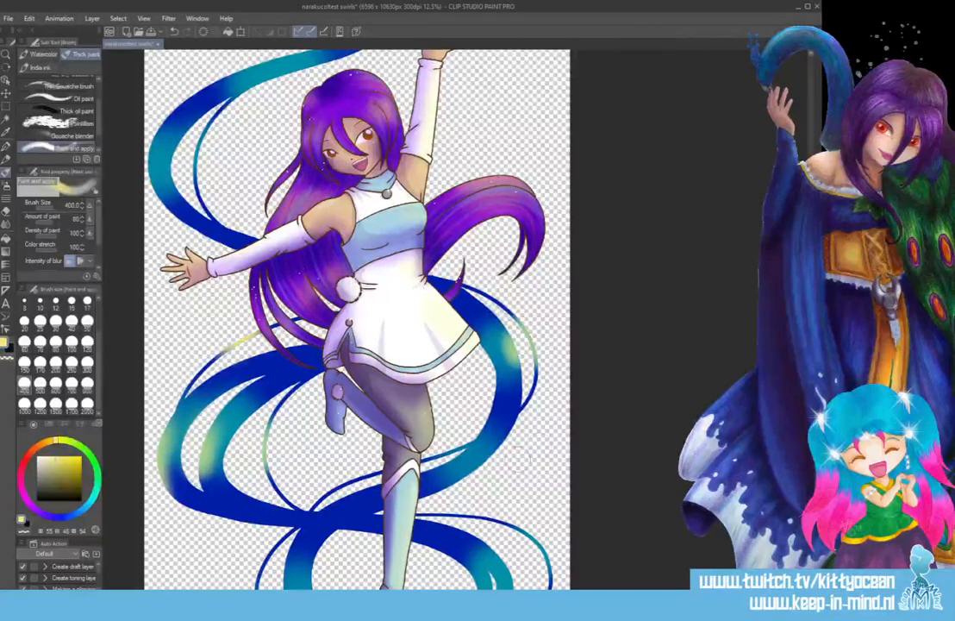
drag(481, 461, 456, 476)
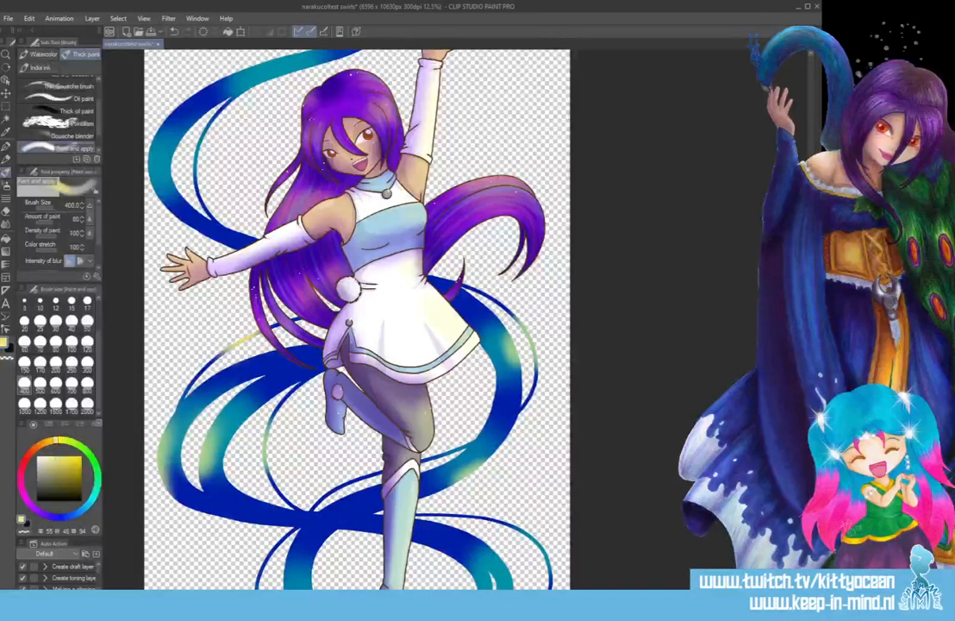
- Blend pale yellow highlights into both sides of the lower loop and into the upper swirl's outer bend and top stretch
scroll(357, 319, down, 1)
scroll(357, 319, down, 5)
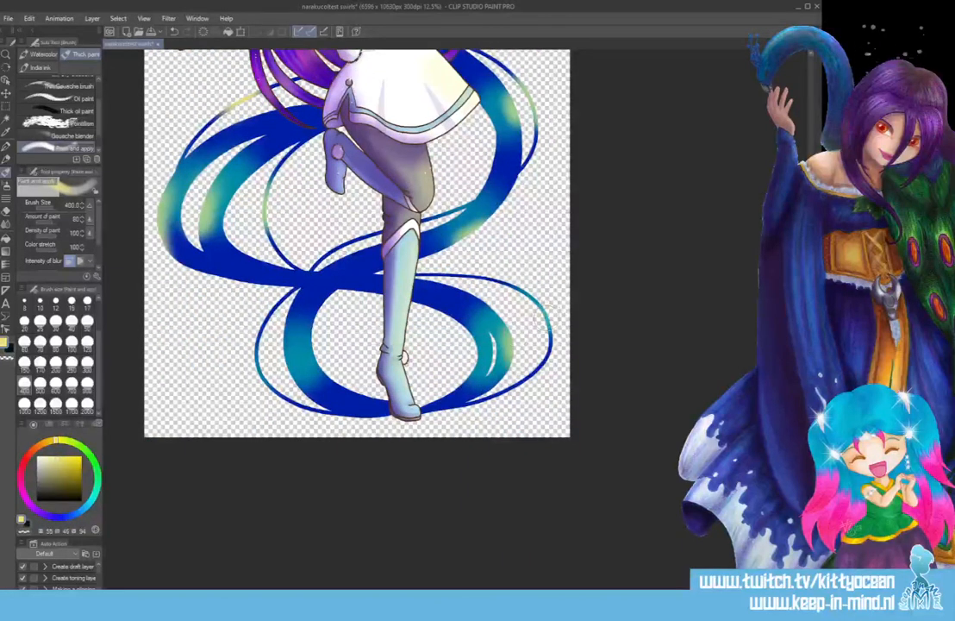
mouse_move(291, 354)
mouse_down()
mouse_move(287, 366)
mouse_move(299, 377)
mouse_up()
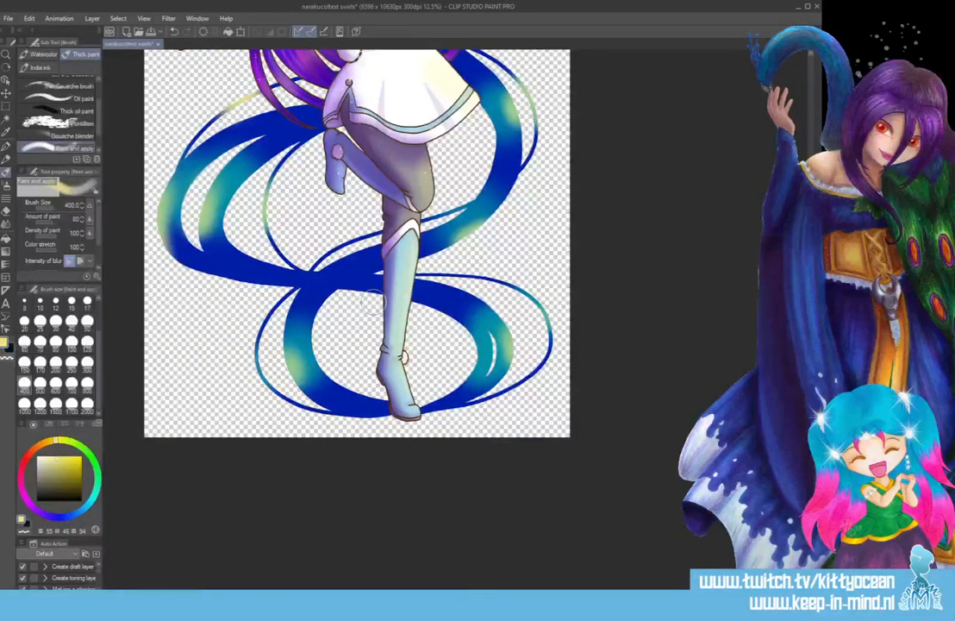
scroll(372, 304, up, 10)
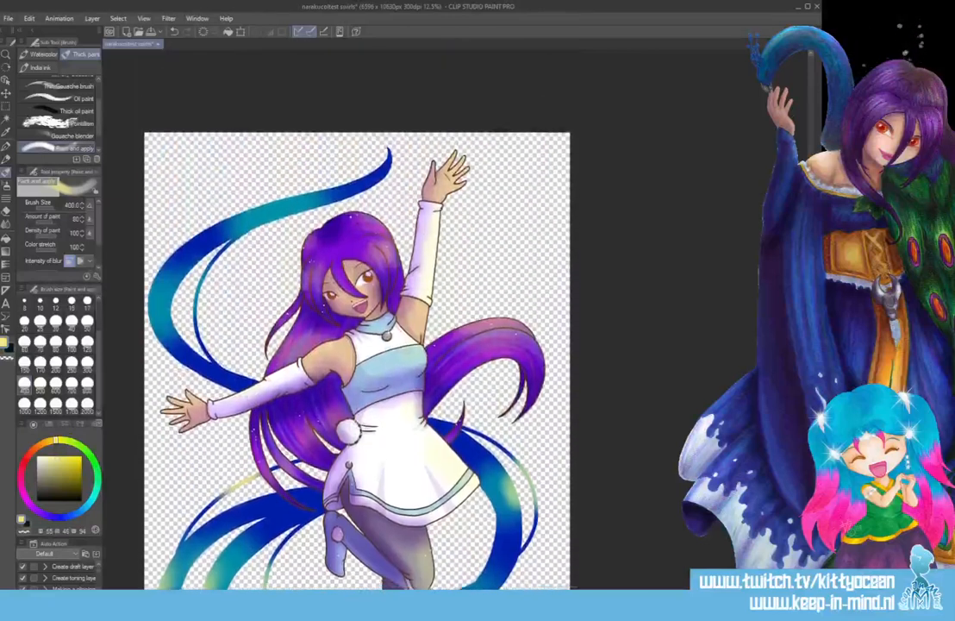
drag(161, 285, 155, 326)
drag(219, 176, 297, 212)
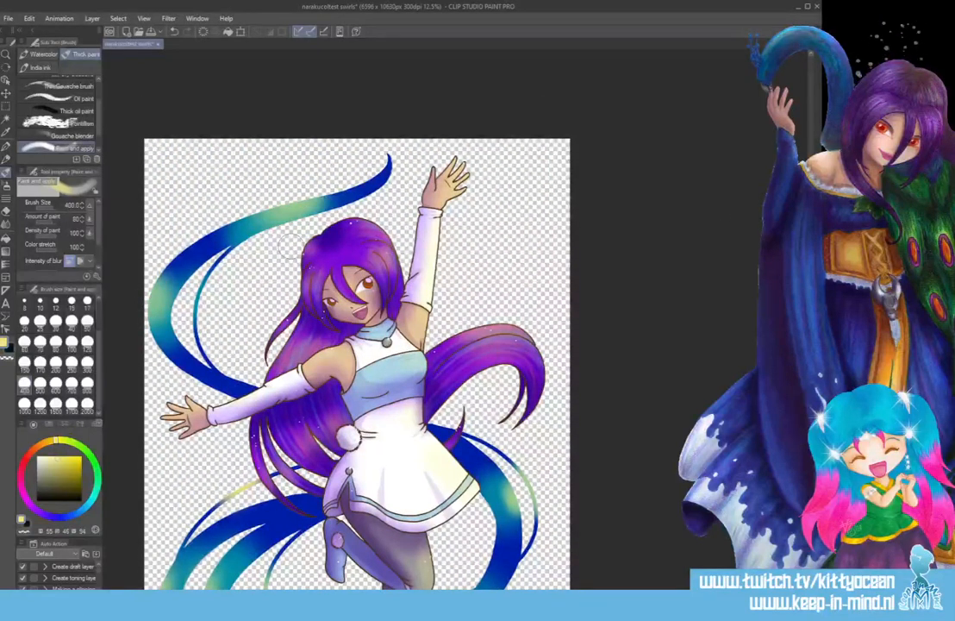
- Choose a medium purple (hue 285, saturation 75) and blend it into the swirl ends beside the hair and behind the skirt
click(32, 506)
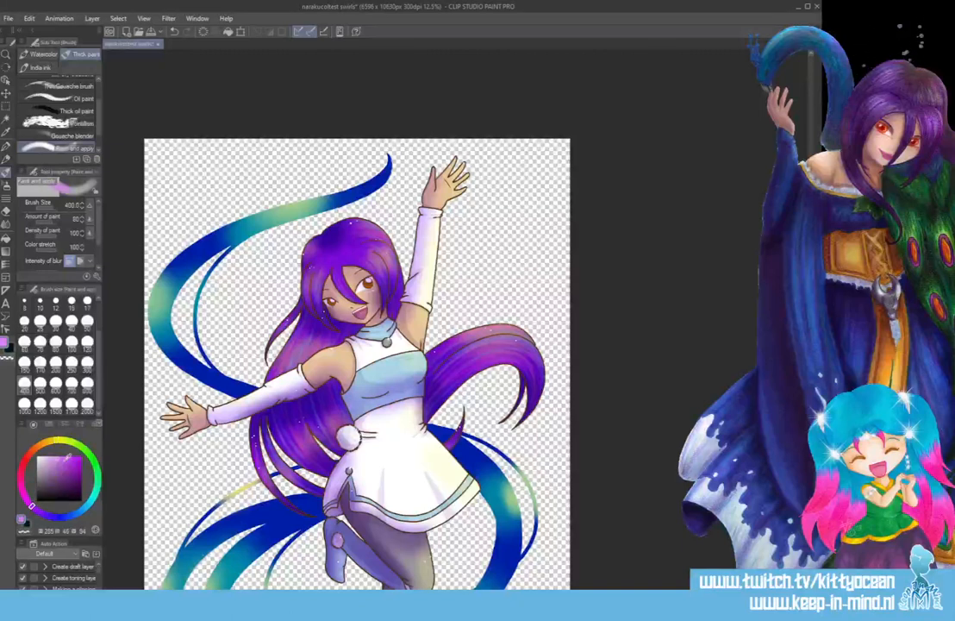
click(70, 473)
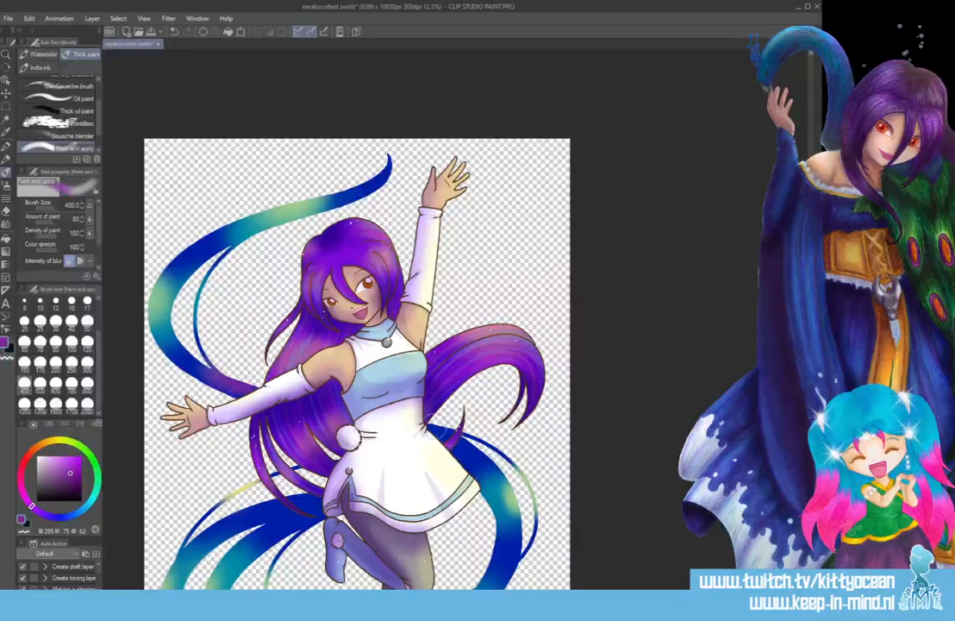
drag(433, 429, 451, 433)
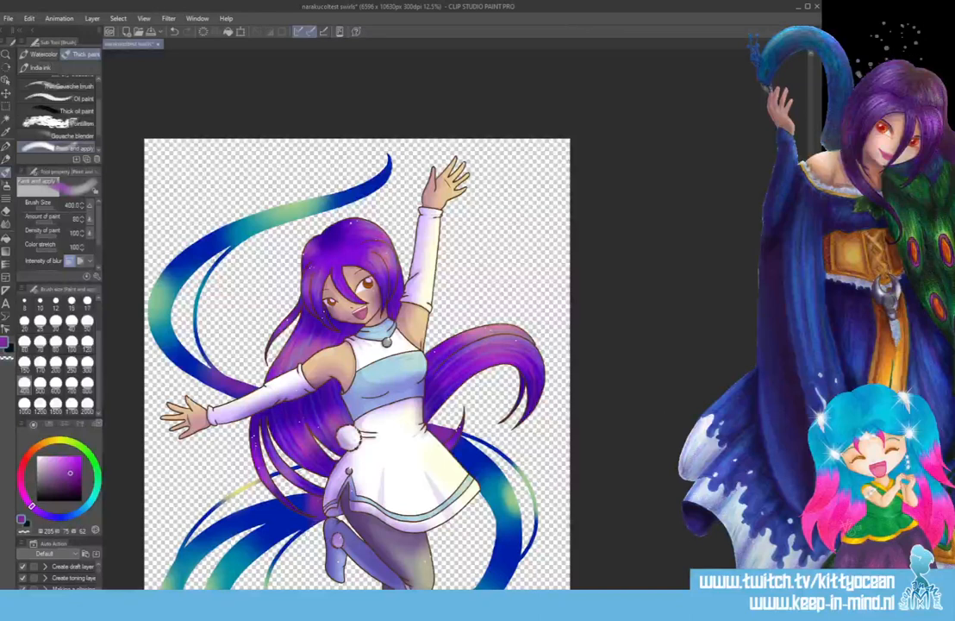
- Blend purple into the wide loop's lower curves, the crossing beside the standing leg, and the lower loop near the foot
scroll(357, 345, down, 5)
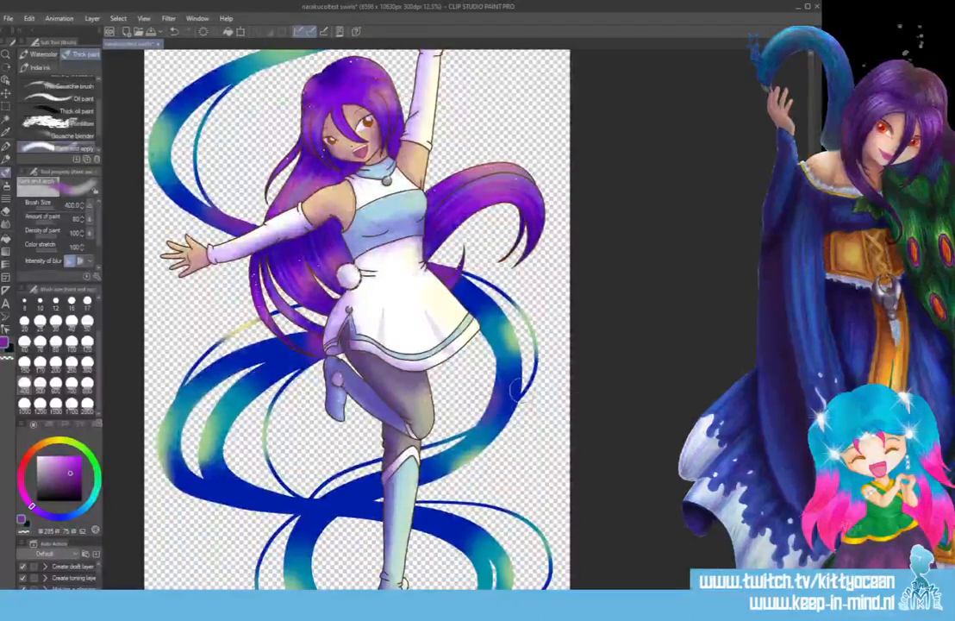
drag(336, 495, 289, 497)
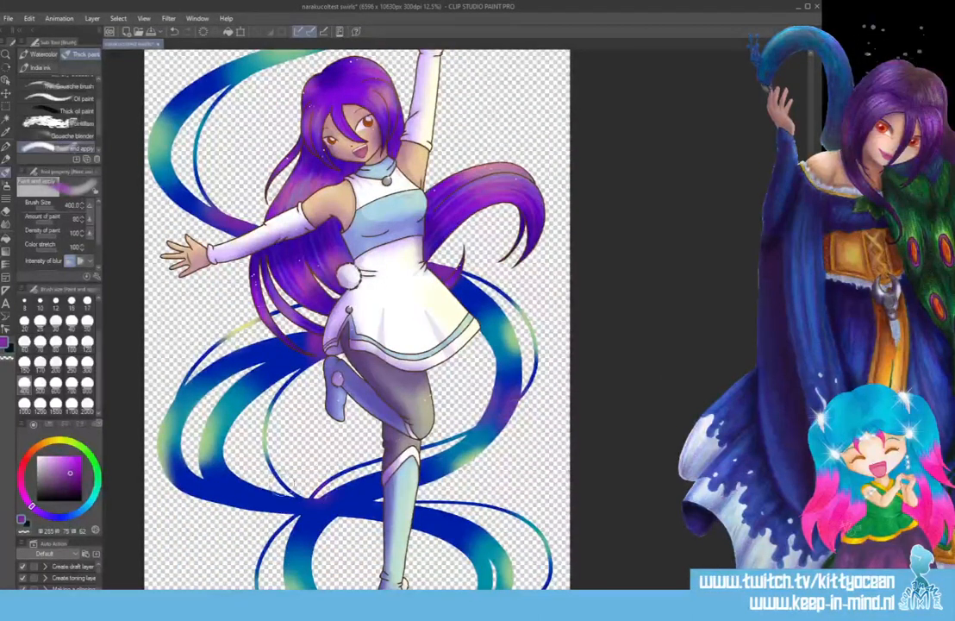
mouse_move(211, 477)
mouse_down()
mouse_move(177, 470)
mouse_move(288, 504)
mouse_move(318, 527)
mouse_up()
scroll(354, 532, down, 5)
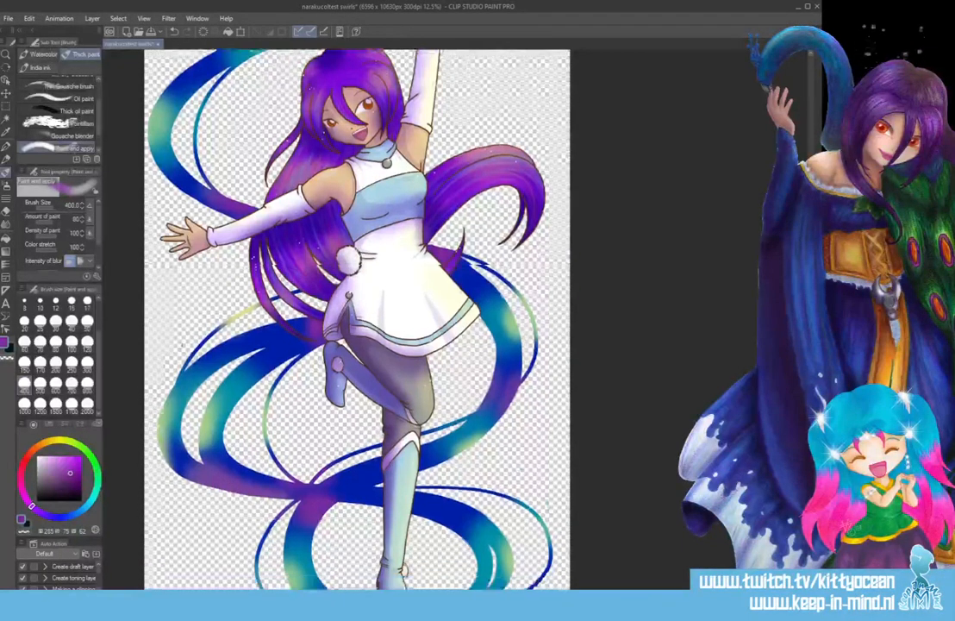
drag(441, 488, 377, 496)
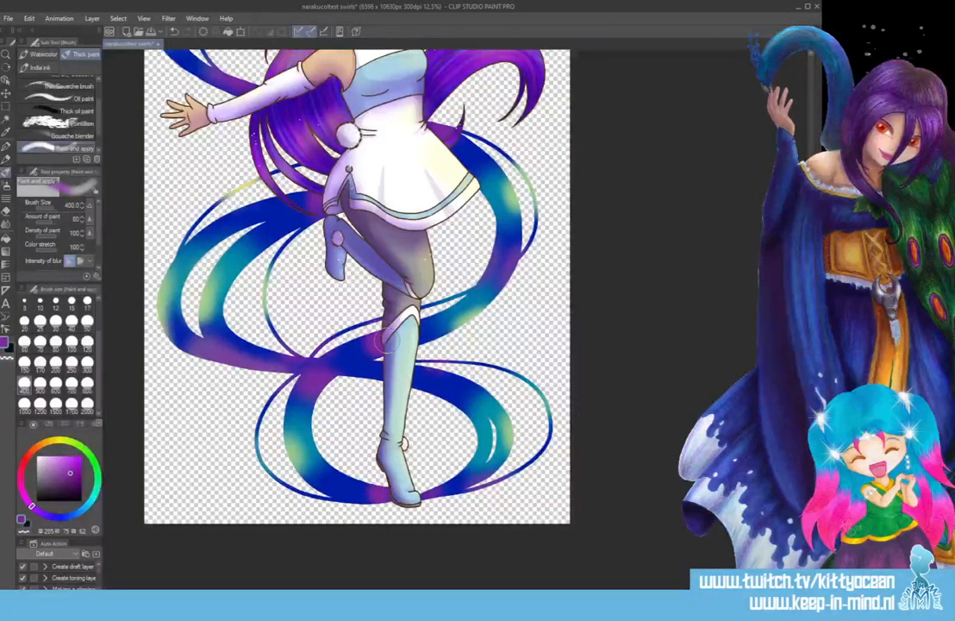
- Choose a magenta-purple with saturation 75 and dab it over the pale yellow areas of the lower loop, wide loop and upper swirl
click(22, 491)
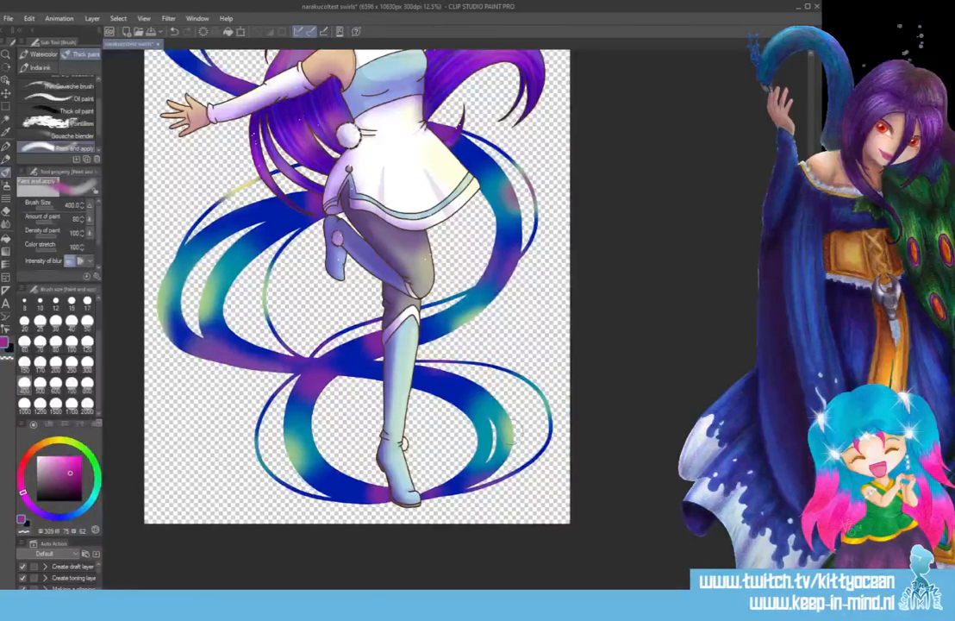
click(293, 453)
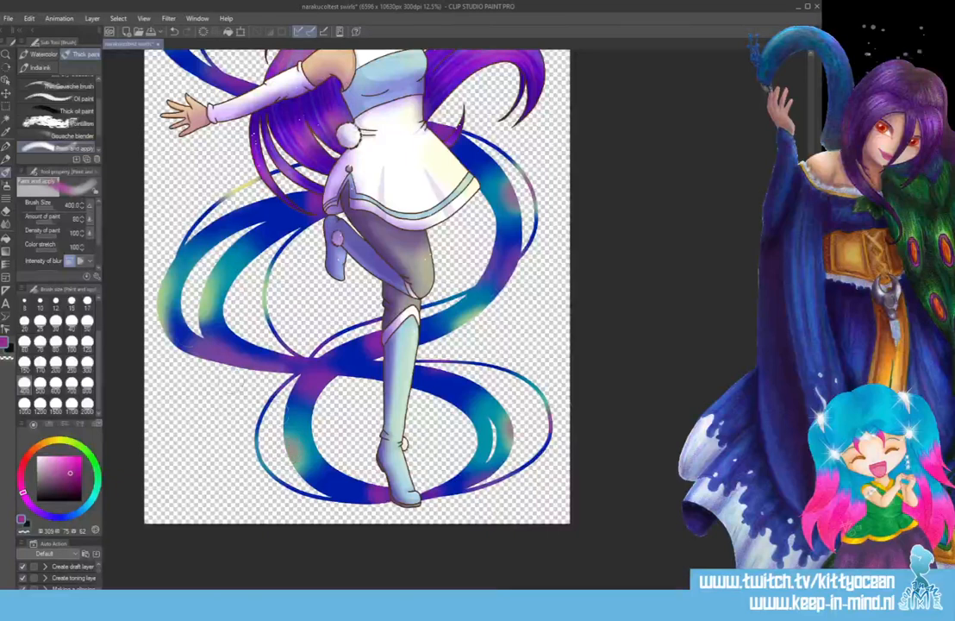
click(162, 294)
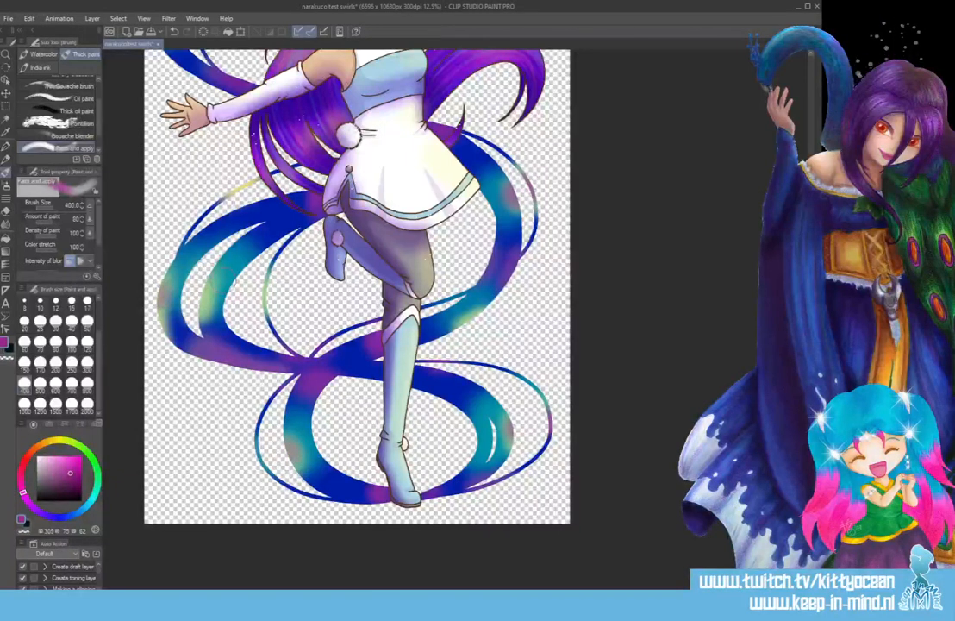
click(209, 295)
click(175, 256)
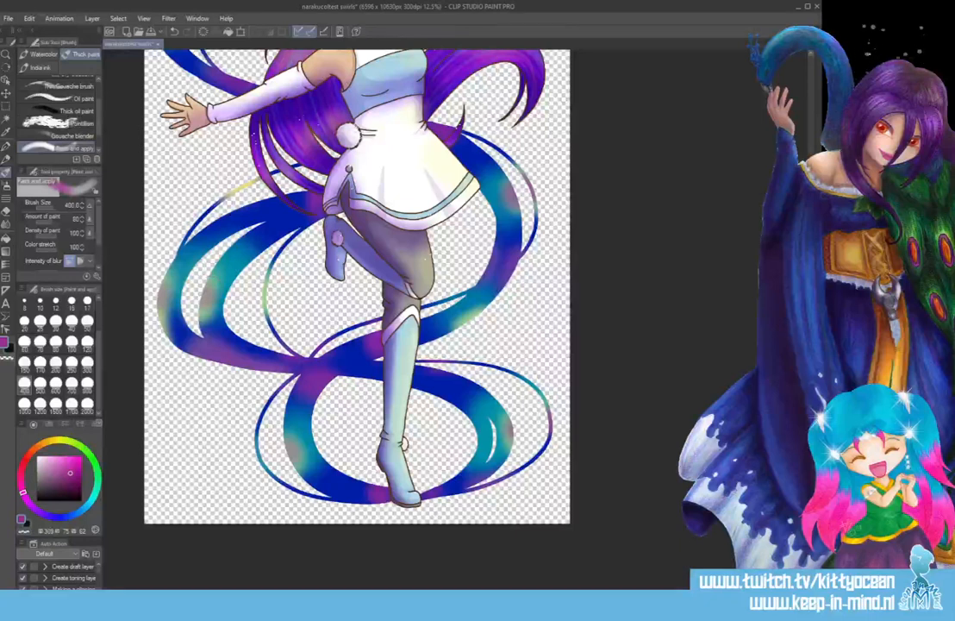
drag(810, 345, 810, 247)
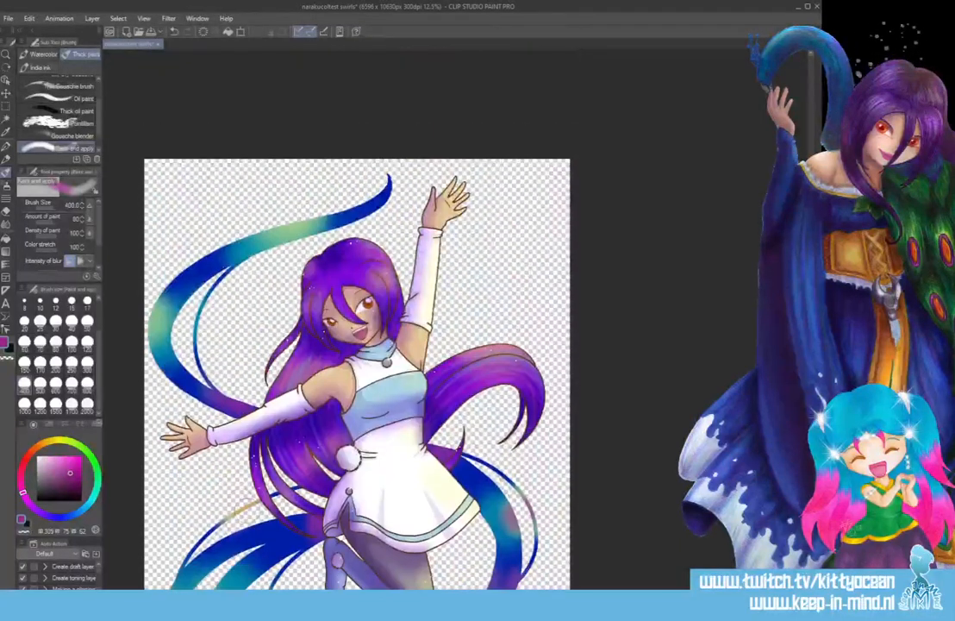
drag(310, 224, 282, 231)
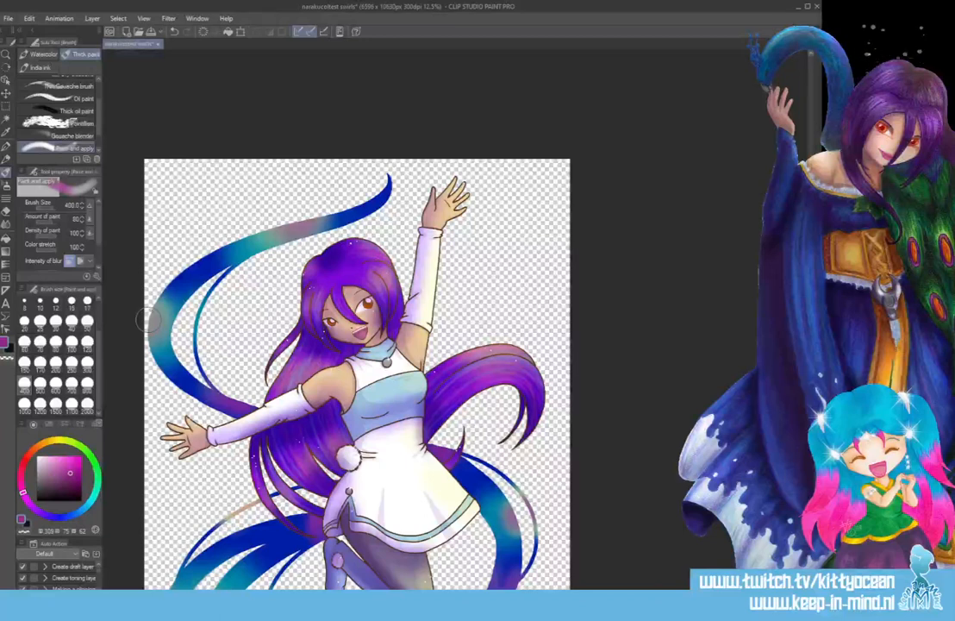
- Choose dark violet (hue 264, saturation 100) and deepen the bands near the hair, the crossing behind the leg and the lower loop
click(44, 514)
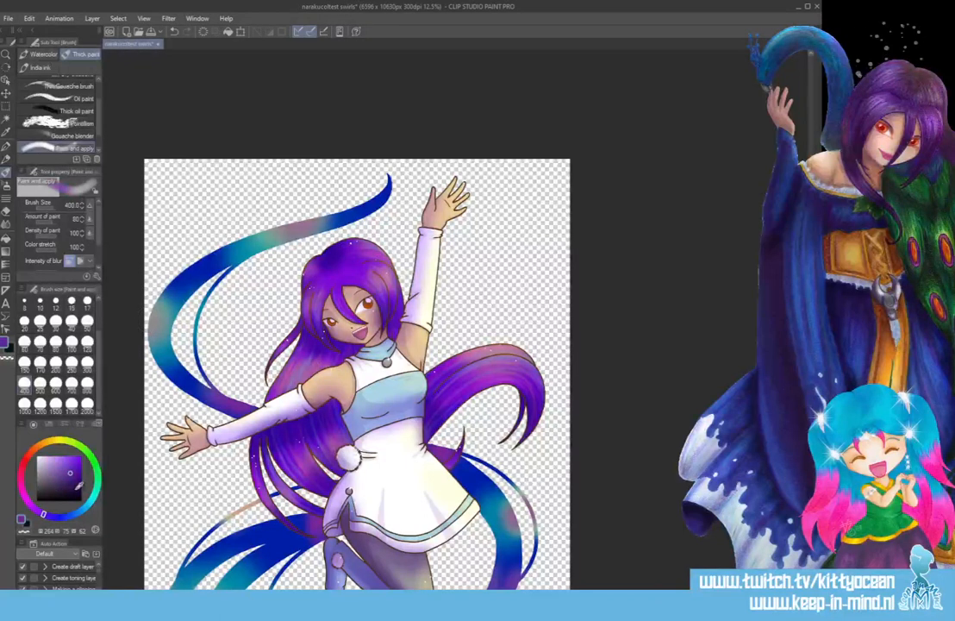
click(81, 481)
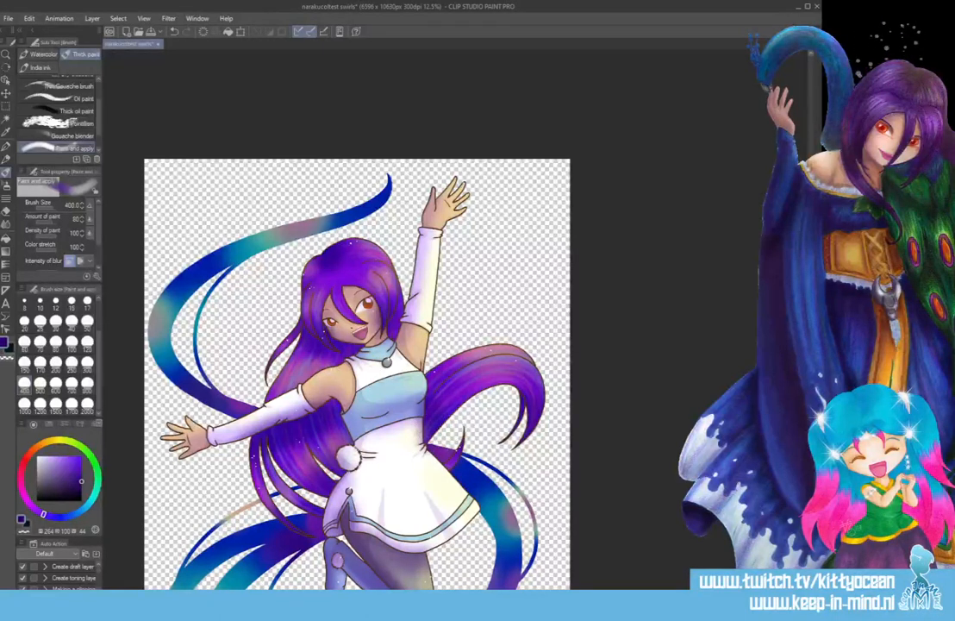
scroll(496, 424, down, 7)
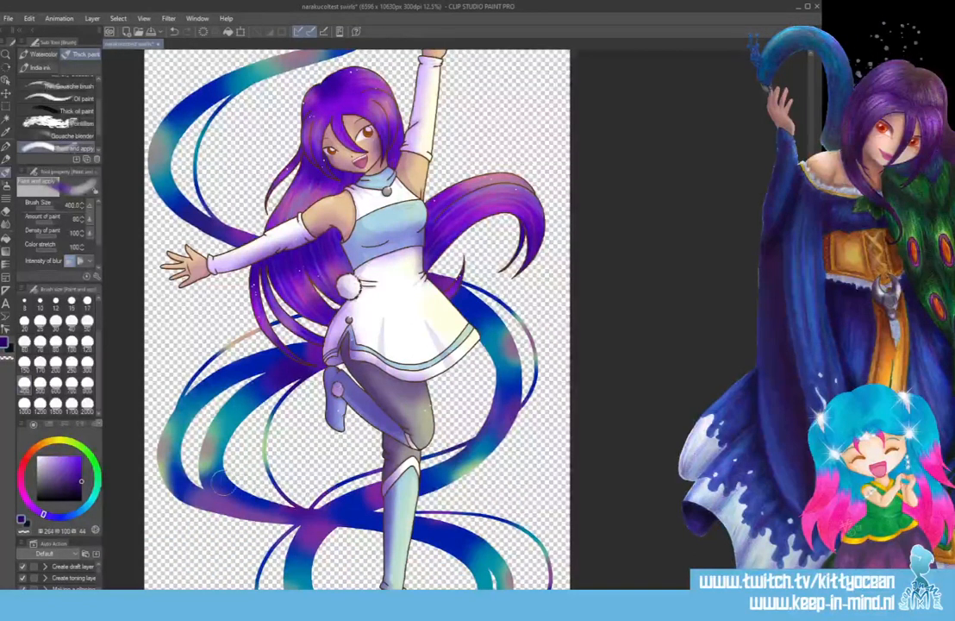
drag(213, 494, 232, 502)
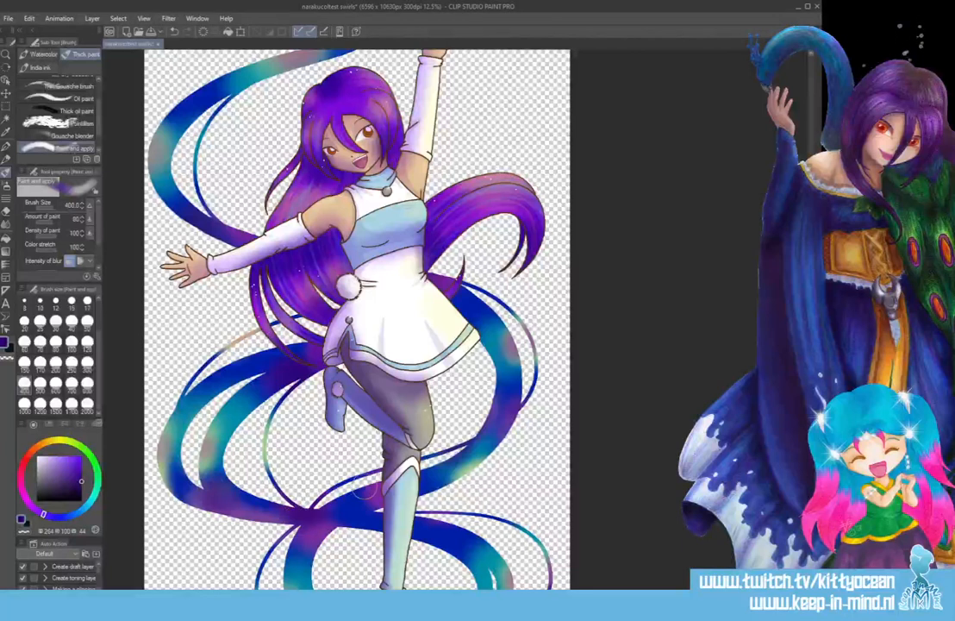
drag(335, 510, 380, 506)
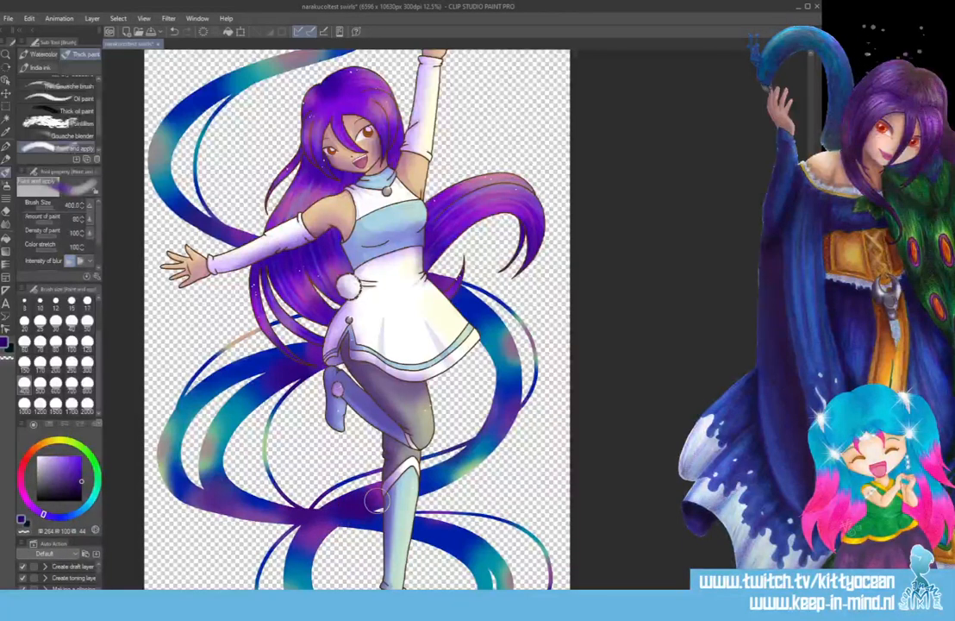
scroll(357, 319, down, 5)
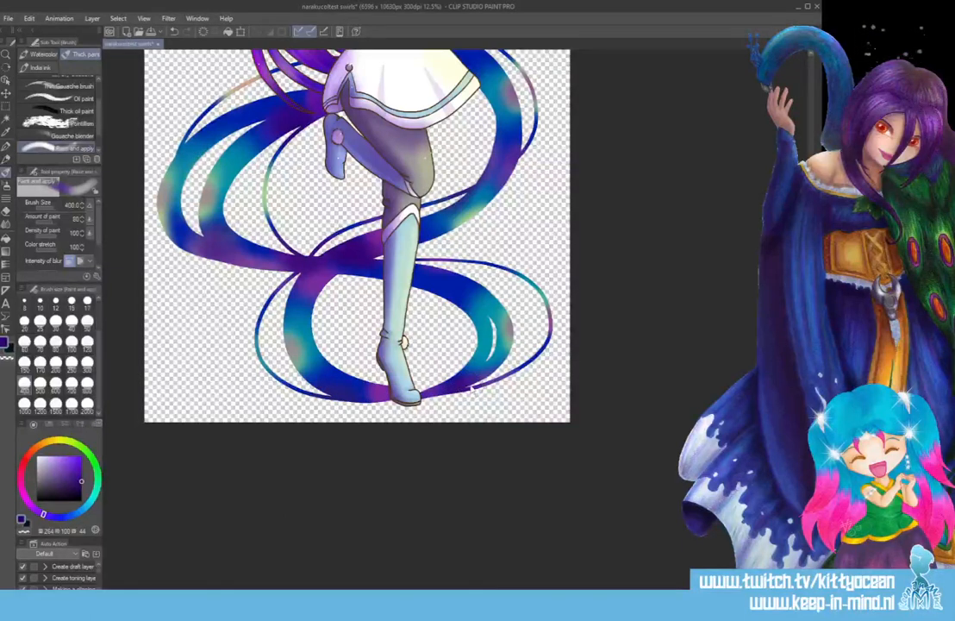
- Apply a Gaussian blur with strength 45.41 to the painted swirl colors
scroll(468, 382, down, 2)
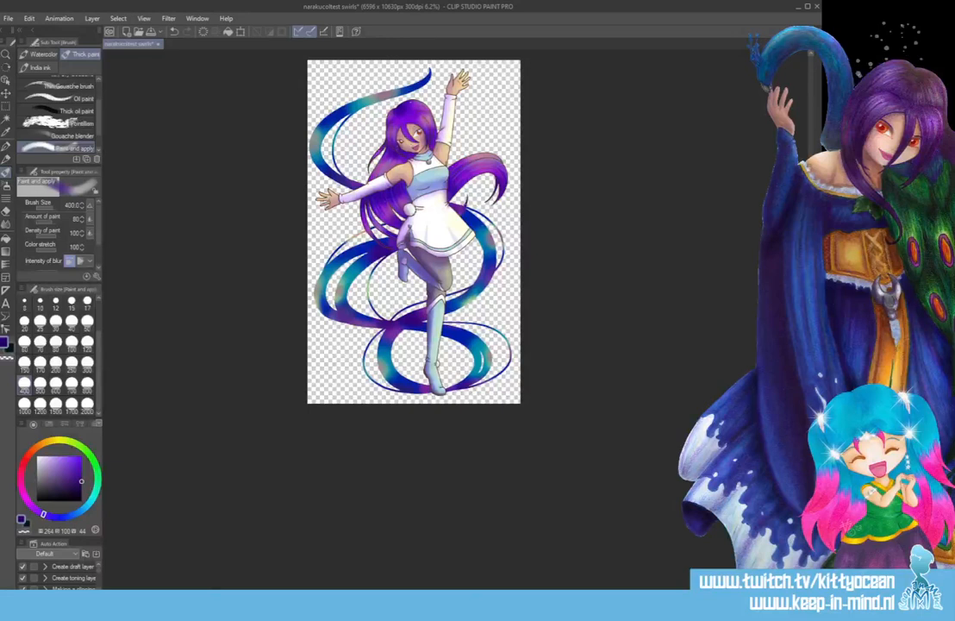
scroll(249, 136, up, 3)
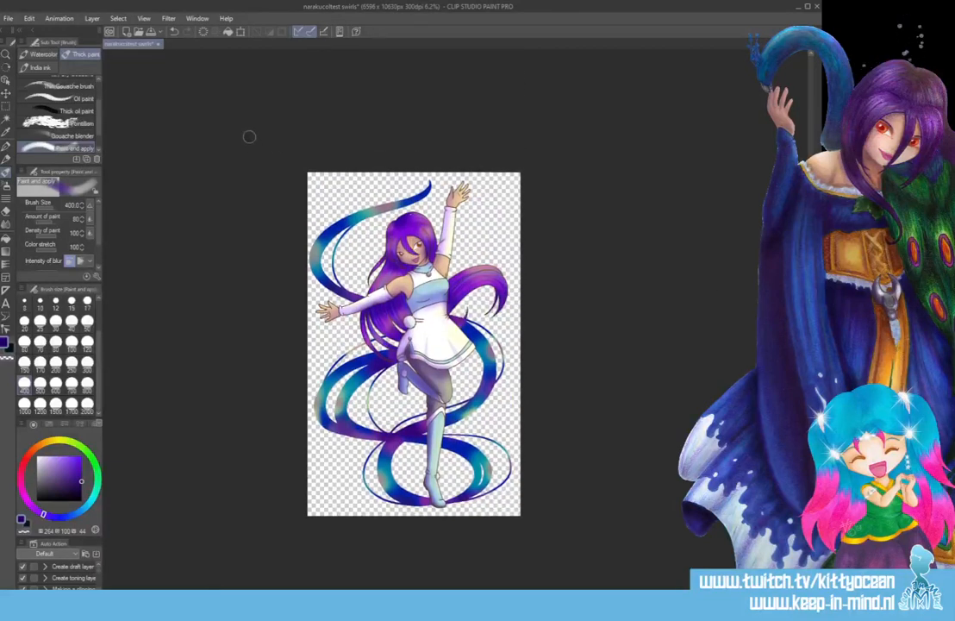
click(168, 19)
mouse_move(206, 43)
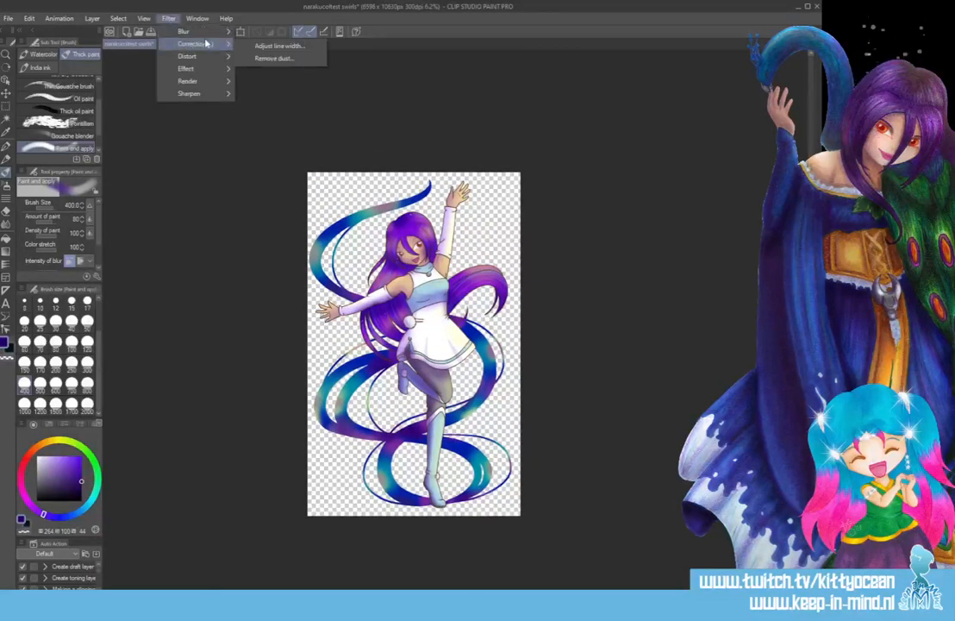
click(259, 58)
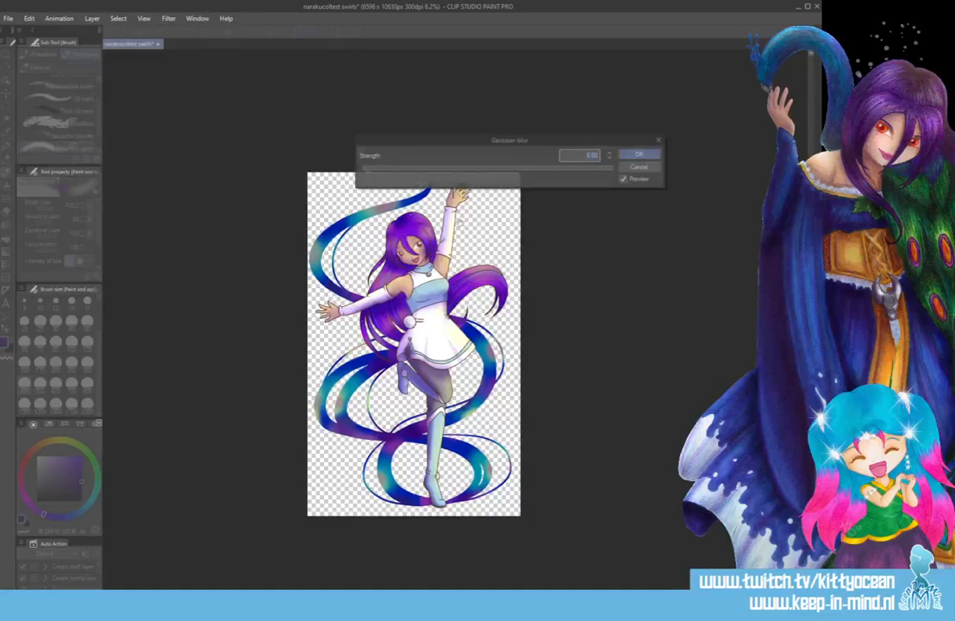
click(418, 170)
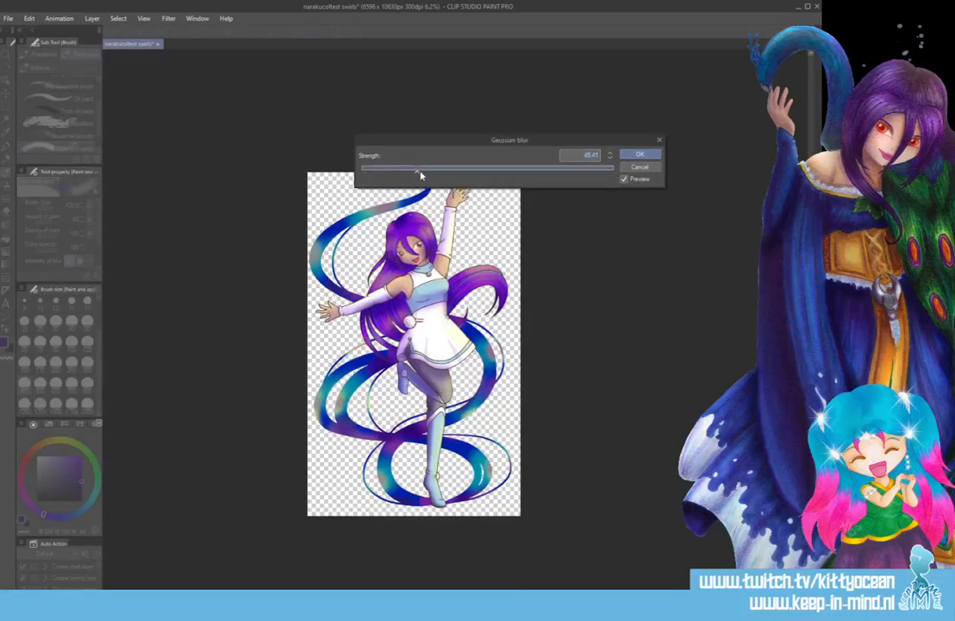
click(638, 154)
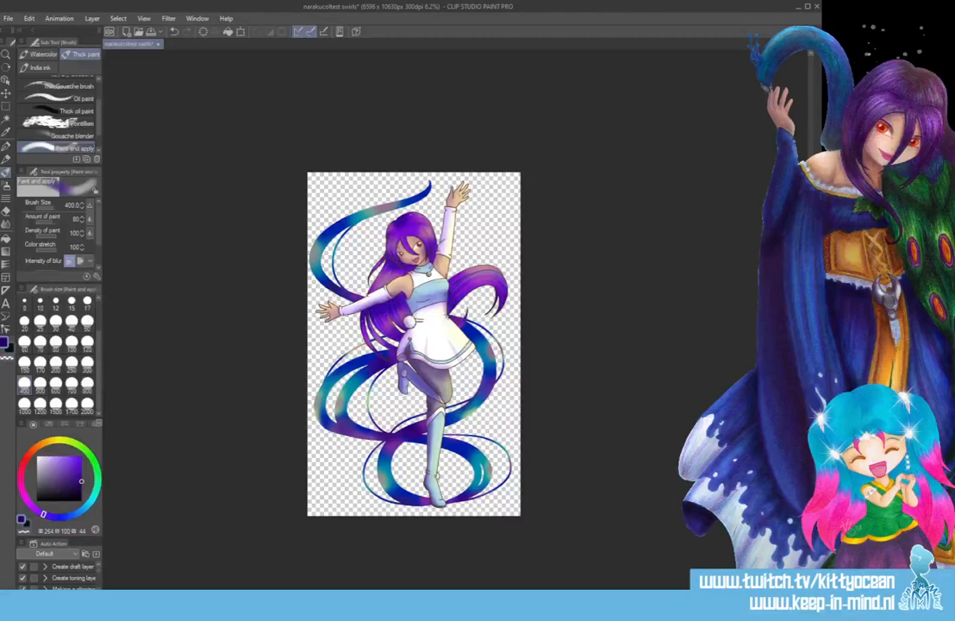
- Blur the swirl colors again with a Gaussian blur of strength 111.55
click(195, 21)
click(173, 21)
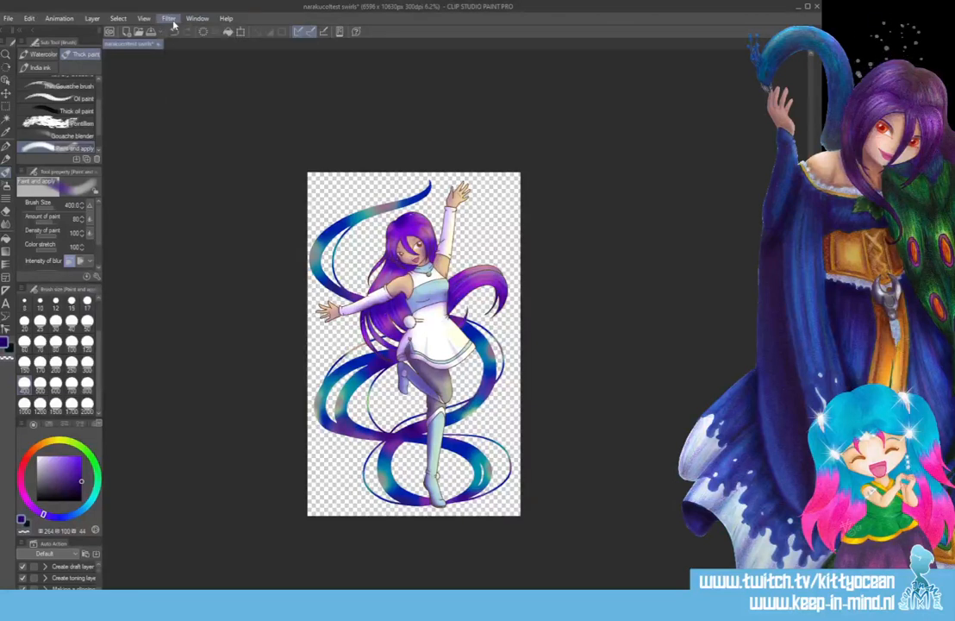
click(171, 21)
mouse_move(185, 32)
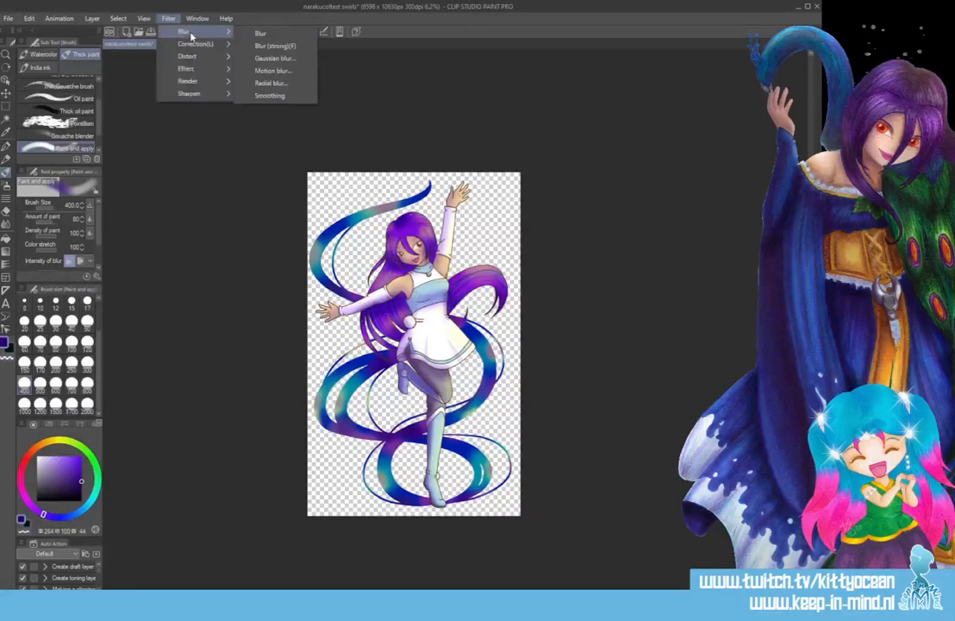
click(277, 58)
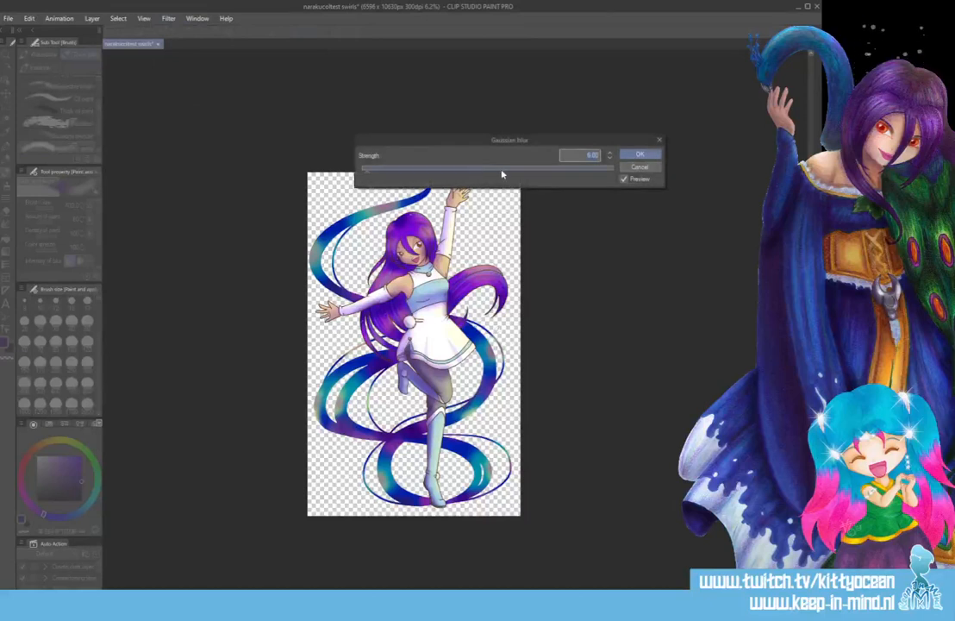
click(502, 171)
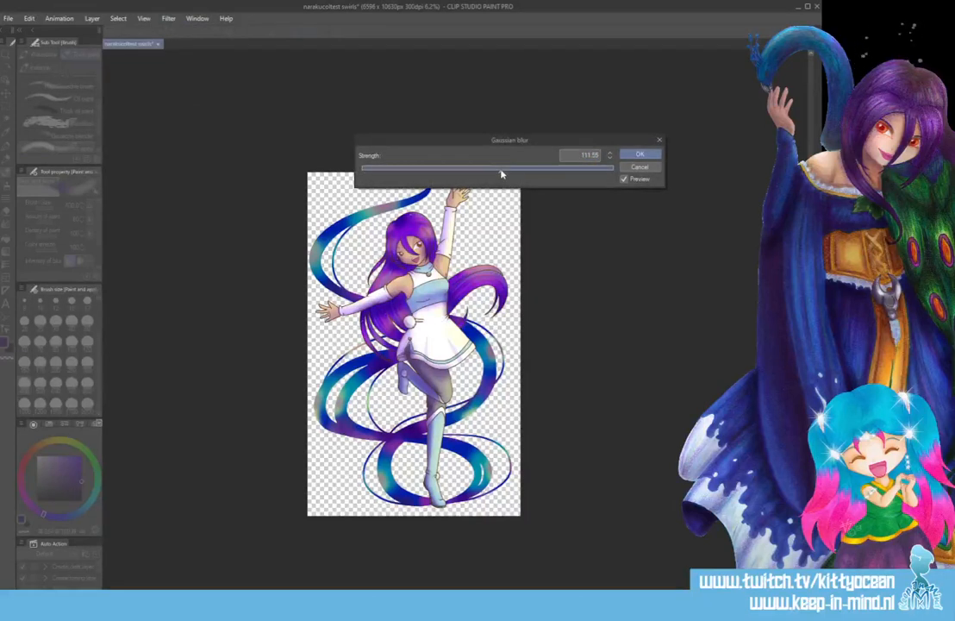
click(640, 156)
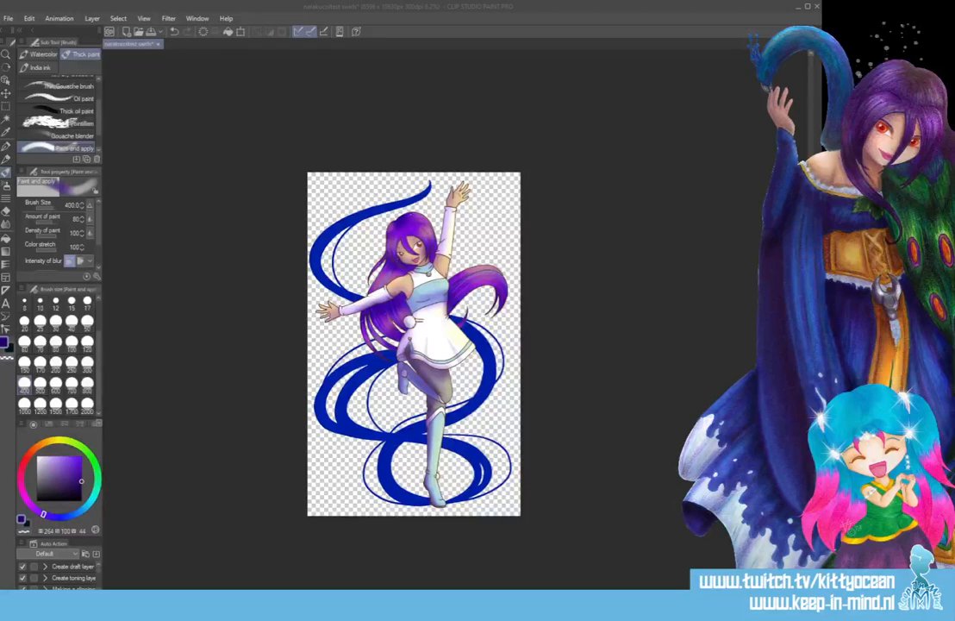
- Change the blending mode of the swirl color layer to get brighter blue and violet tones
click(406, 34)
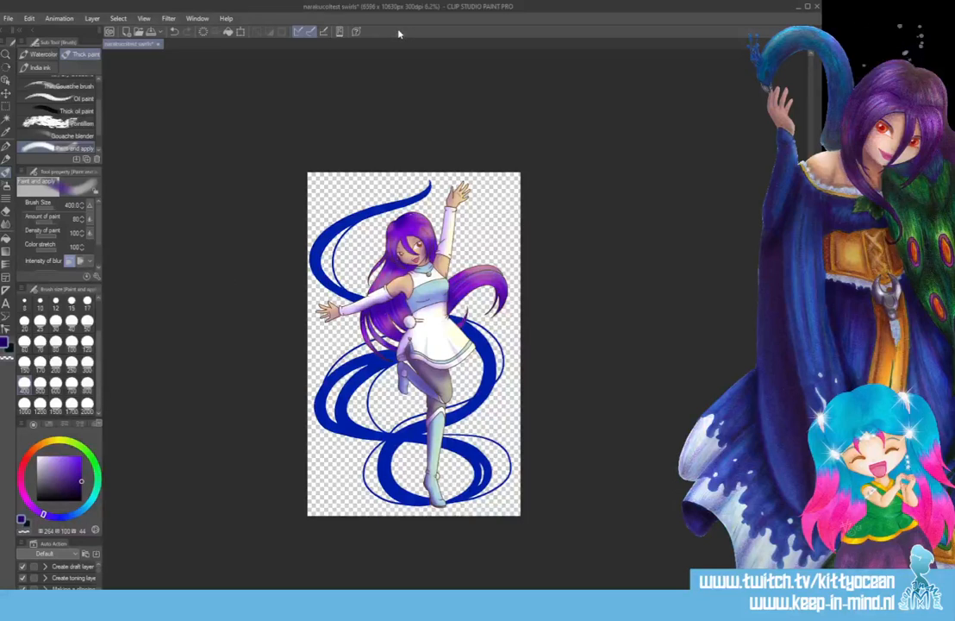
key(ctrl+plus)
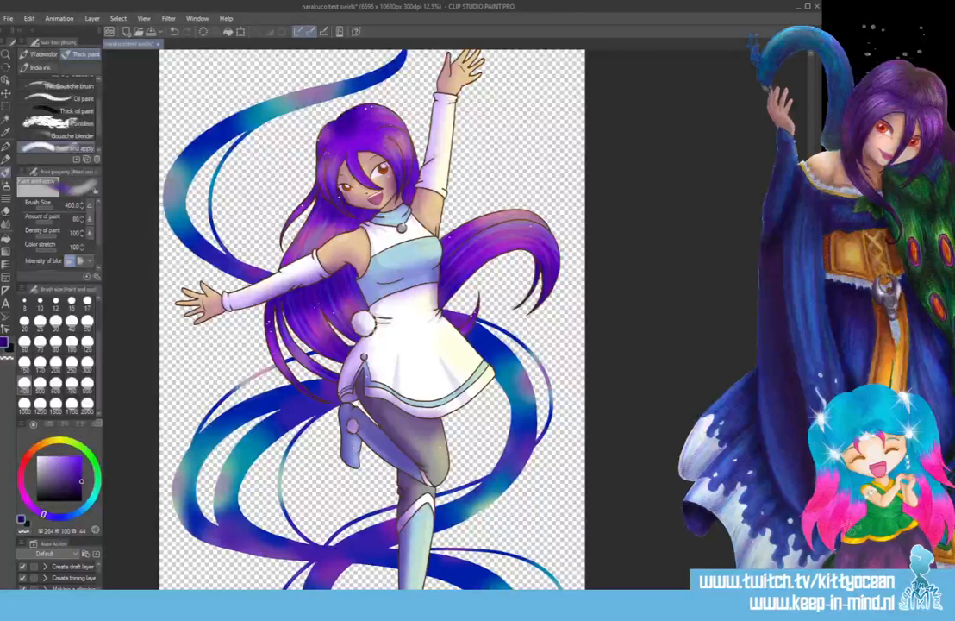
key(Down)
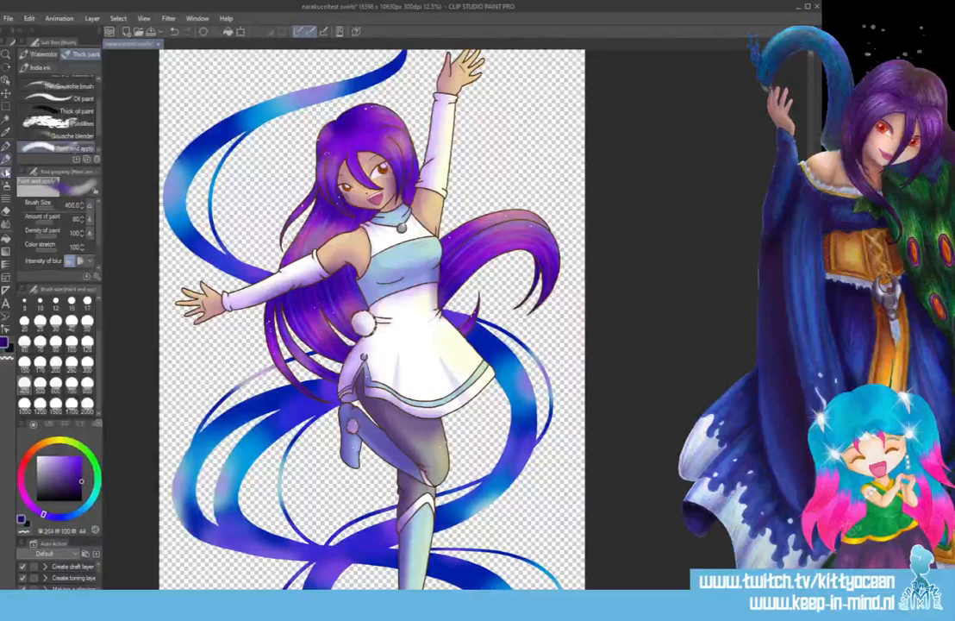
- Smudge the color transitions along the wide loop's bands and crossing with the Finger tip blender at brush size 50
click(6, 223)
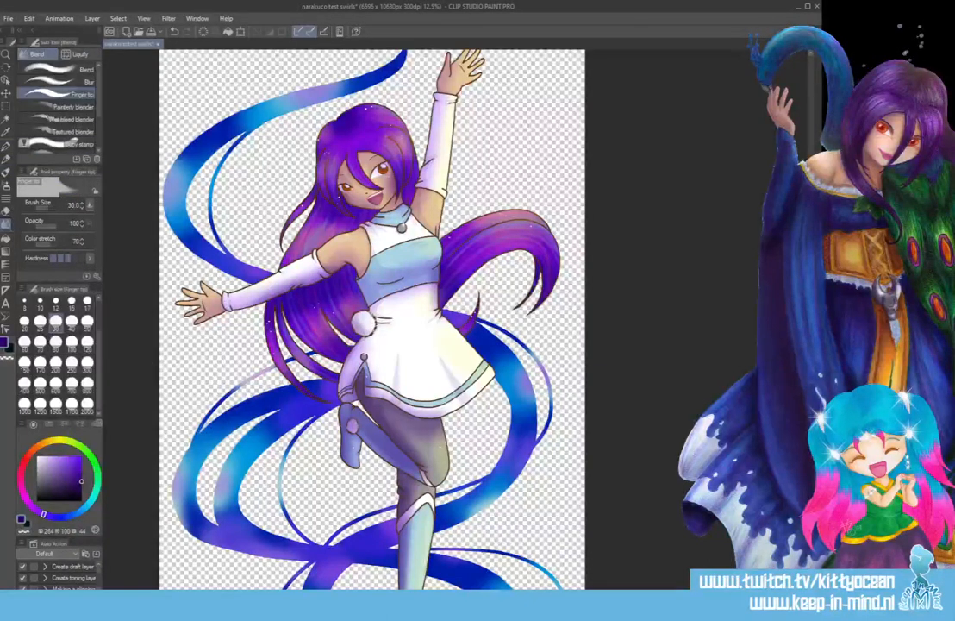
click(87, 321)
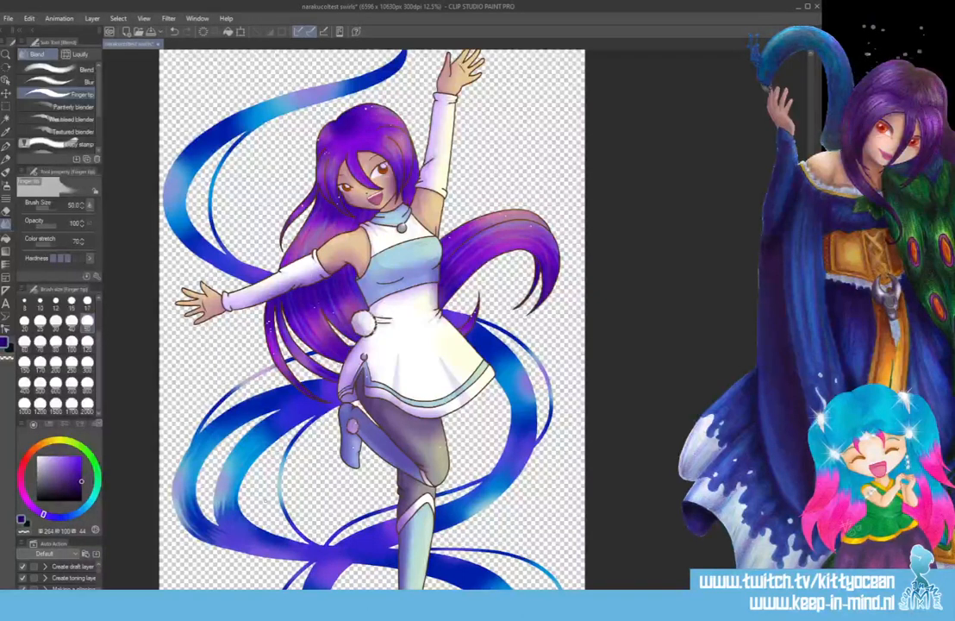
scroll(266, 503, up, 2)
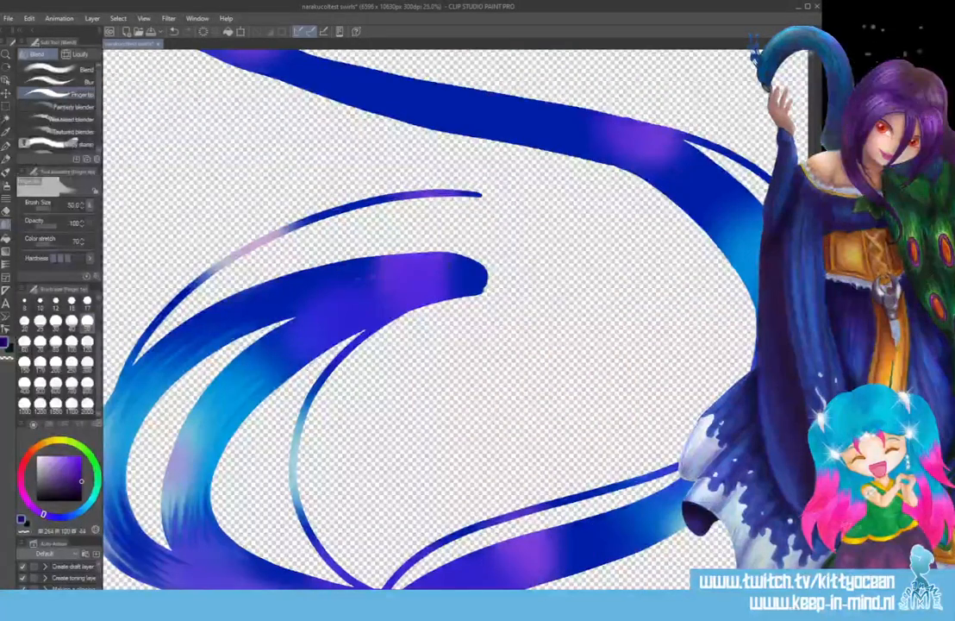
drag(280, 233, 301, 224)
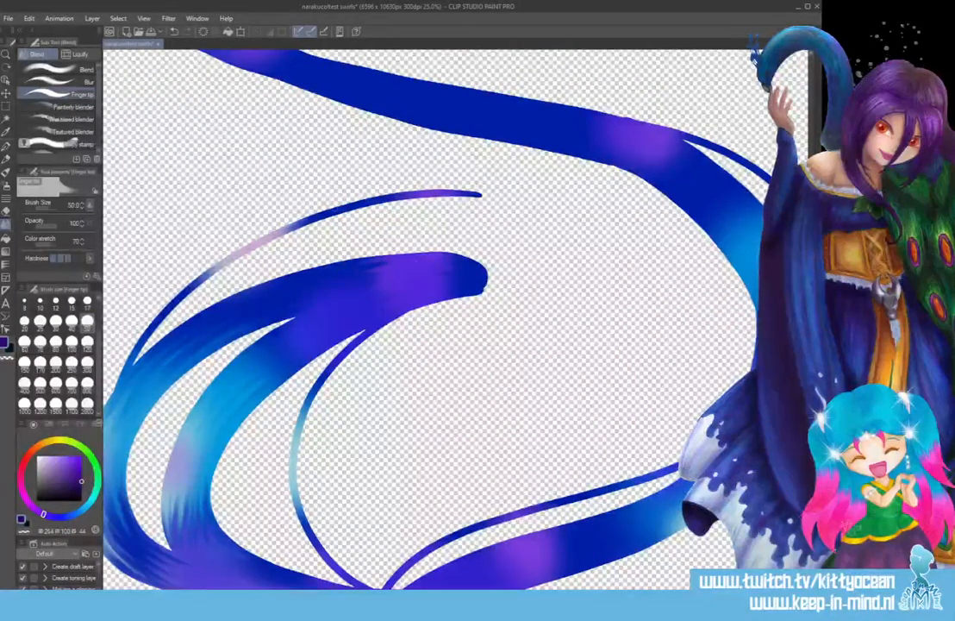
drag(204, 274, 226, 261)
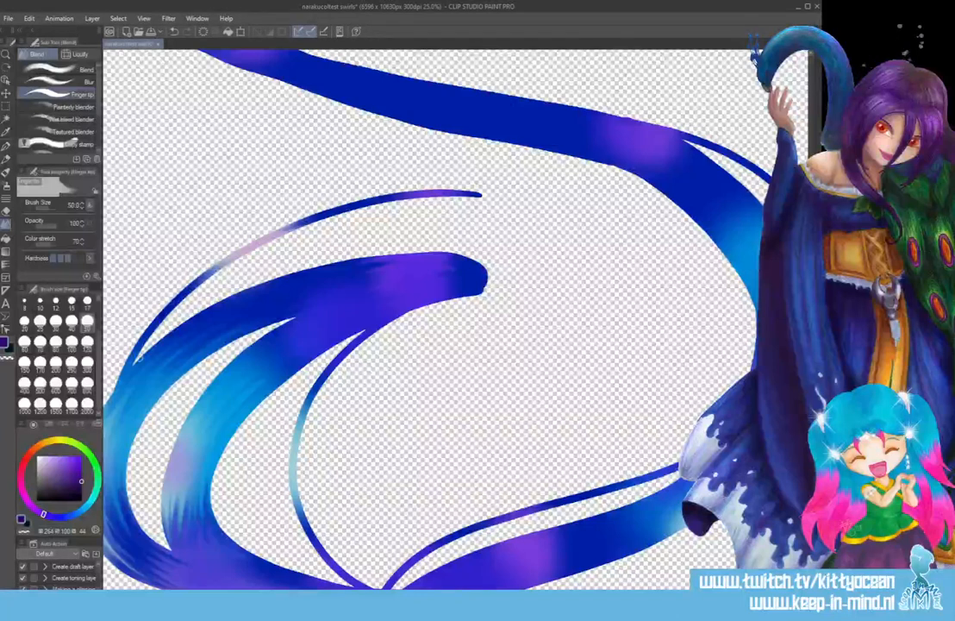
scroll(431, 319, down, 5)
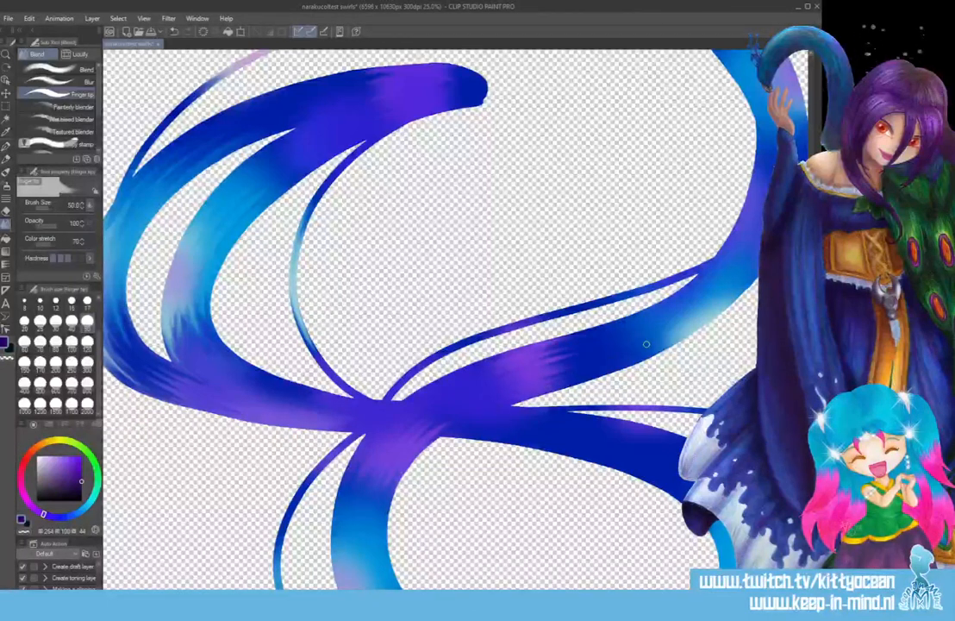
drag(646, 344, 396, 341)
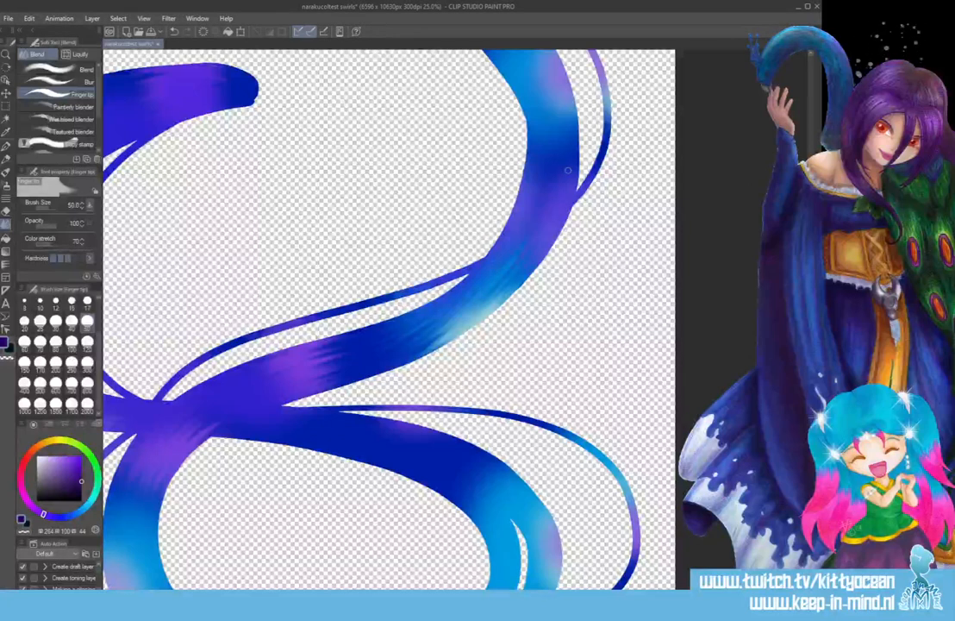
- Smudge the light blue and purple transitions on both sides of the lower loop into streaks and save the file
scroll(567, 170, down, 5)
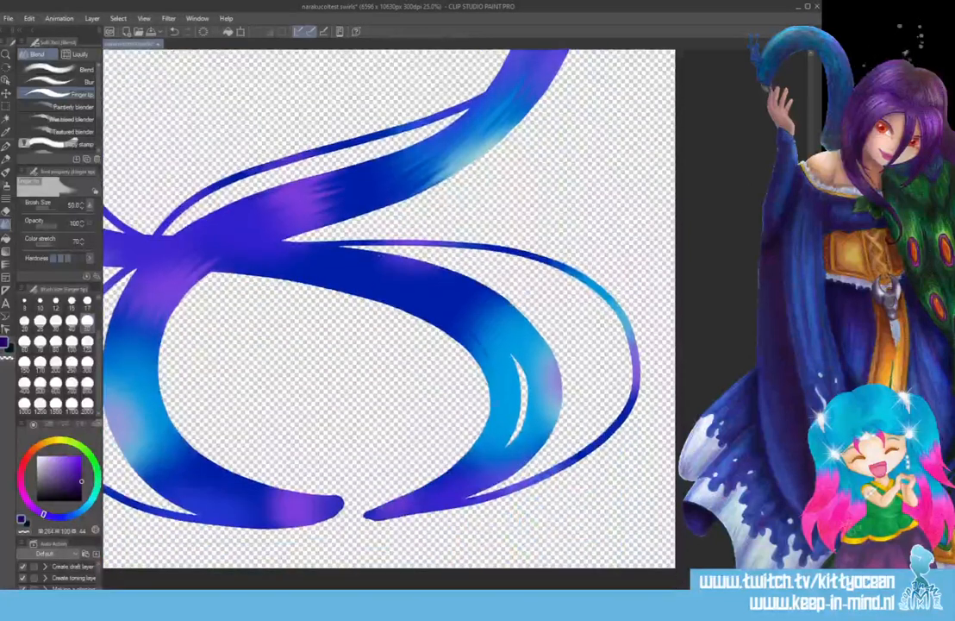
drag(505, 346, 472, 325)
drag(495, 431, 479, 465)
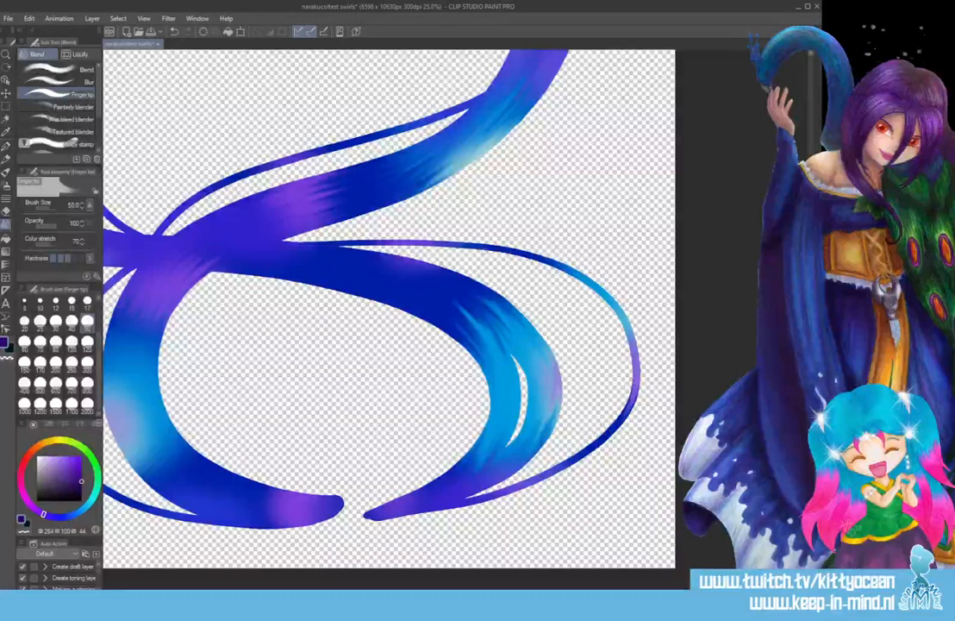
mouse_move(126, 393)
mouse_down()
mouse_move(123, 413)
mouse_move(138, 420)
mouse_move(148, 418)
mouse_move(145, 406)
mouse_move(153, 412)
mouse_up()
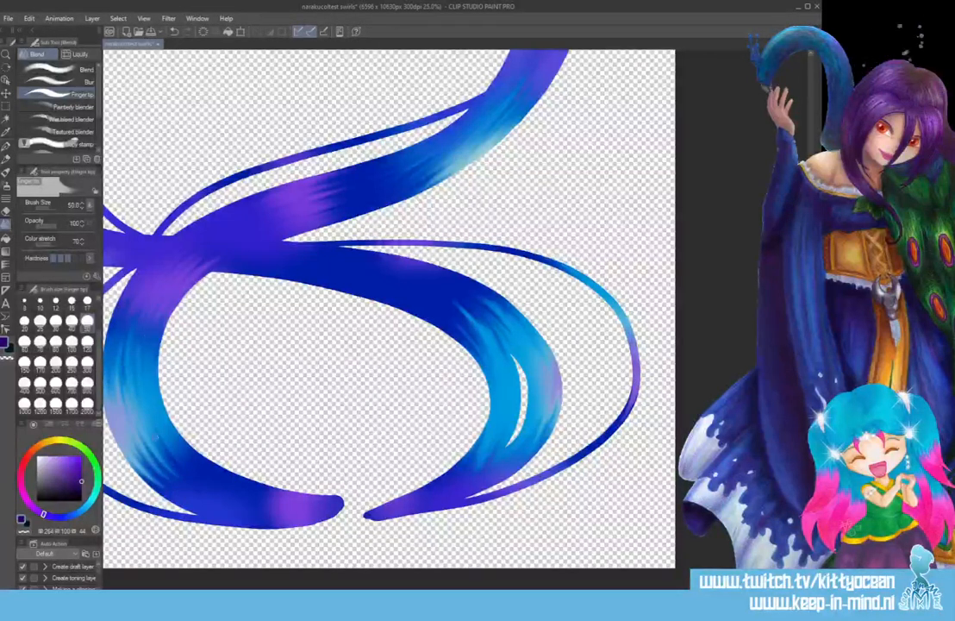
mouse_move(138, 372)
mouse_down()
mouse_move(154, 405)
mouse_move(159, 394)
mouse_up()
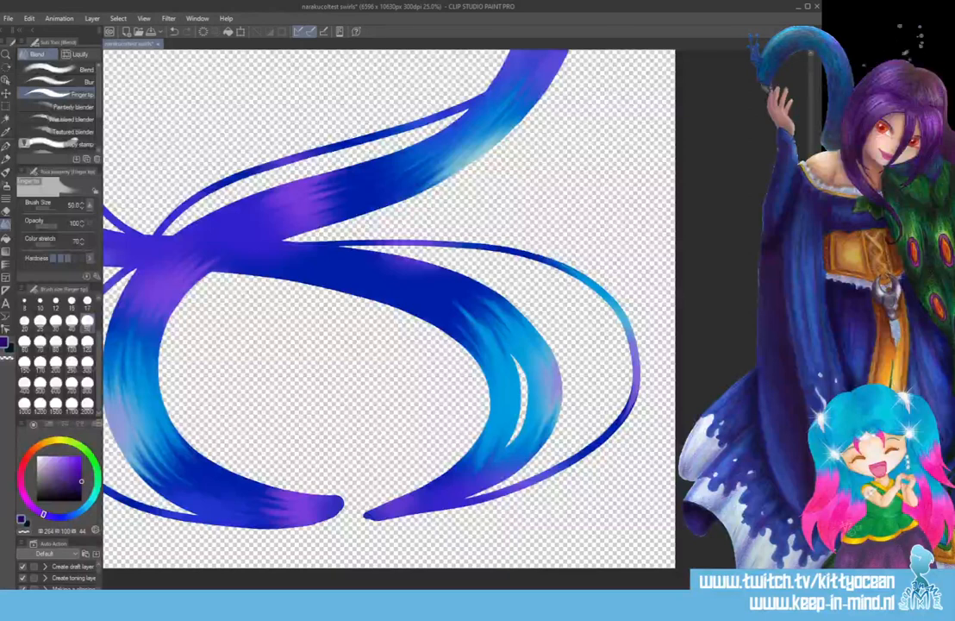
key(ctrl+s)
- Streak the light blue and purple patches along the wide loop's upper outer curve into the neighboring dark blue
scroll(389, 319, up, 4)
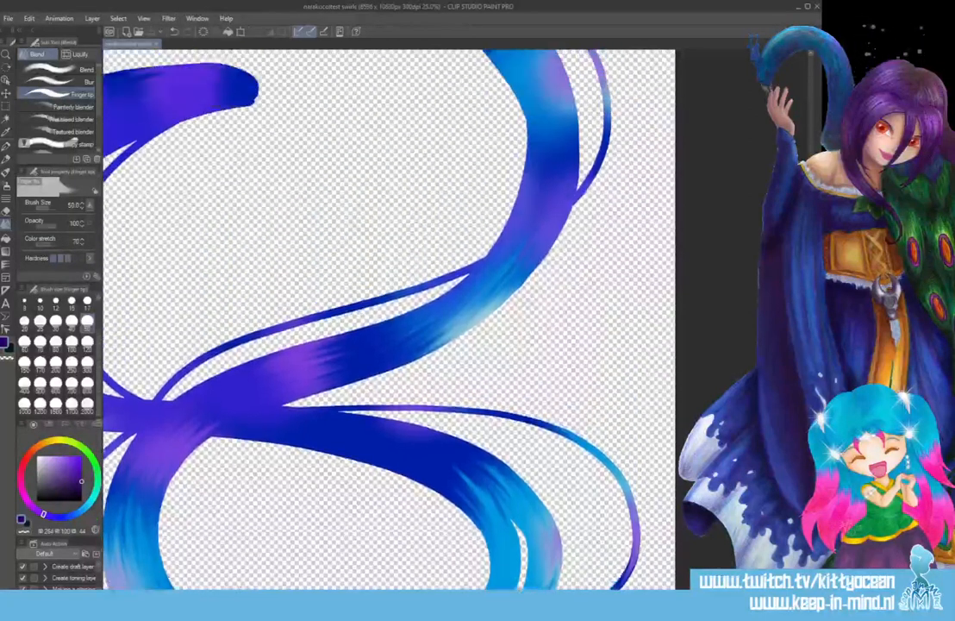
scroll(389, 319, up, 7)
mouse_move(479, 310)
mouse_down()
mouse_move(542, 399)
mouse_move(524, 336)
mouse_up()
mouse_move(548, 392)
mouse_down()
mouse_move(554, 440)
mouse_move(573, 459)
mouse_move(569, 435)
mouse_up()
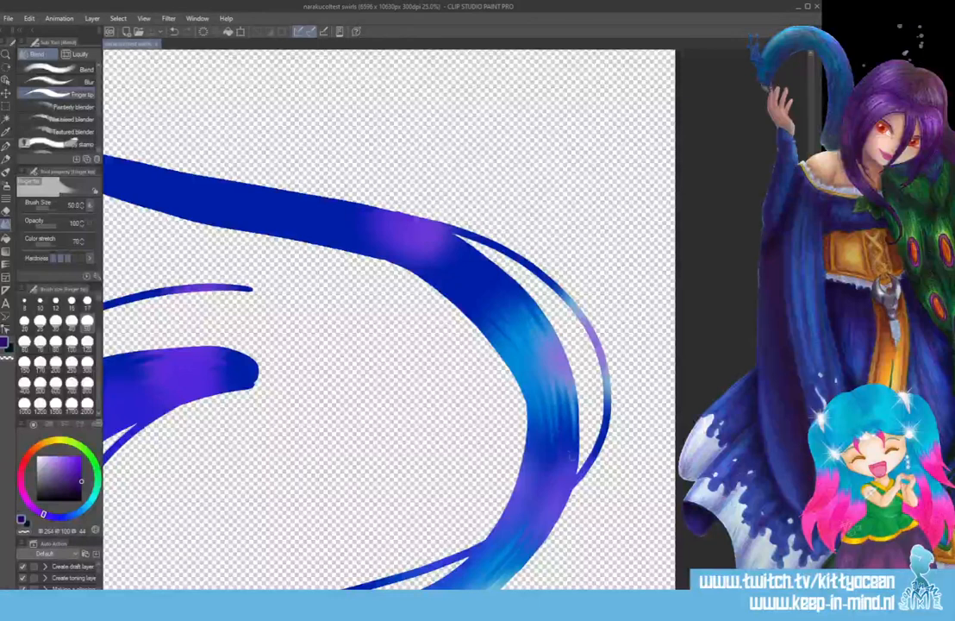
mouse_move(532, 332)
mouse_down()
mouse_move(504, 297)
mouse_move(481, 305)
mouse_up()
drag(509, 347, 489, 317)
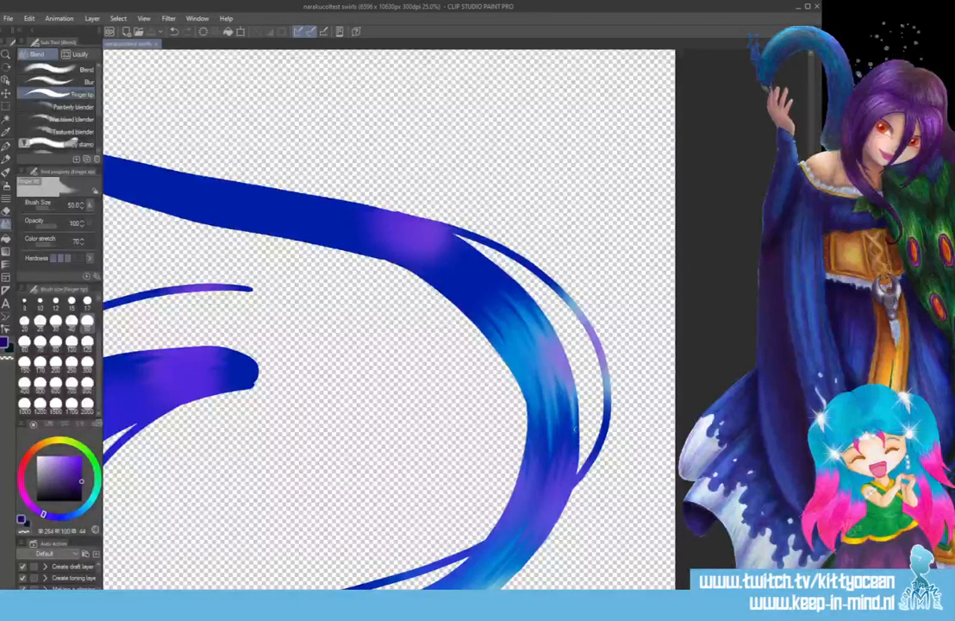
drag(565, 375, 567, 414)
drag(526, 362, 522, 336)
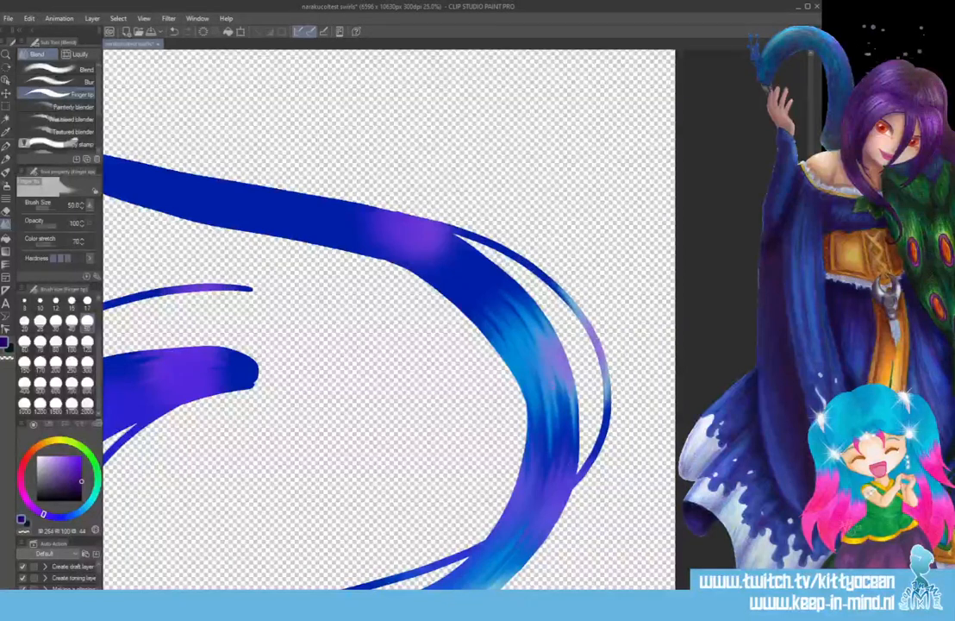
mouse_move(407, 237)
mouse_down()
mouse_move(369, 230)
mouse_move(378, 213)
mouse_up()
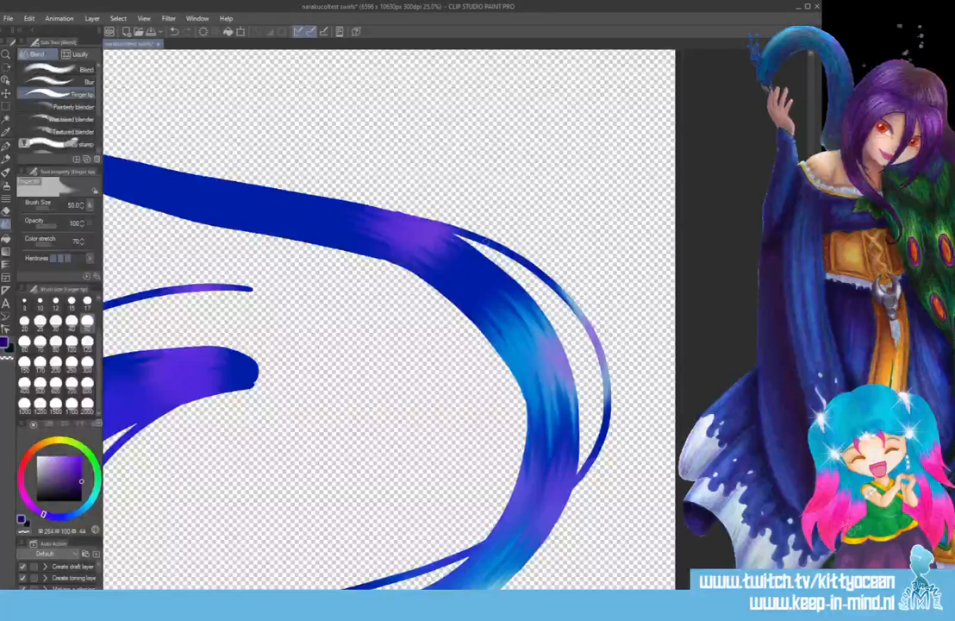
- Smudge the purple patch at the lower left bend of the upper swirl into the neighboring dark blue
drag(517, 595, 424, 595)
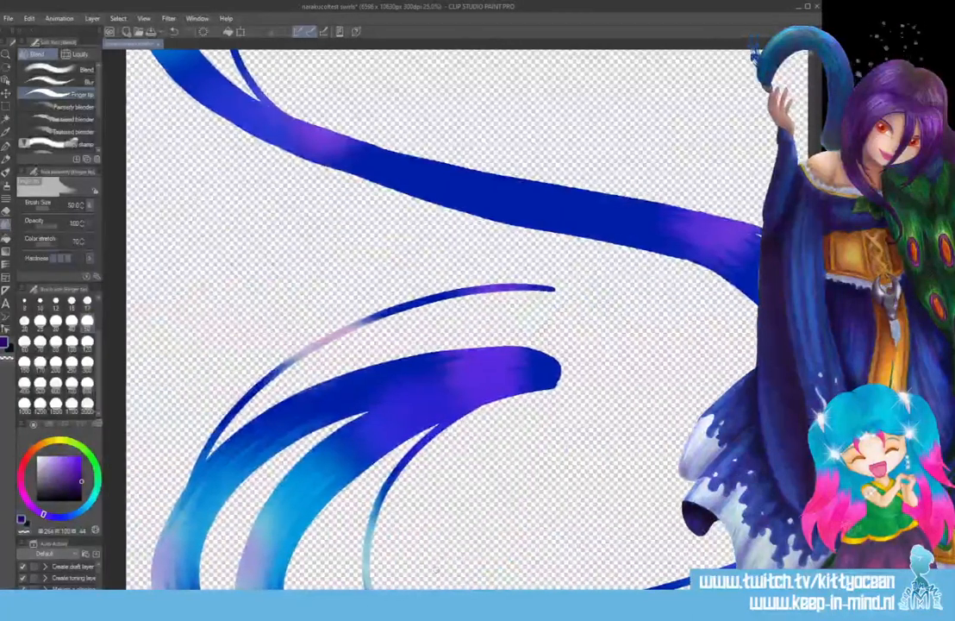
drag(813, 327, 814, 280)
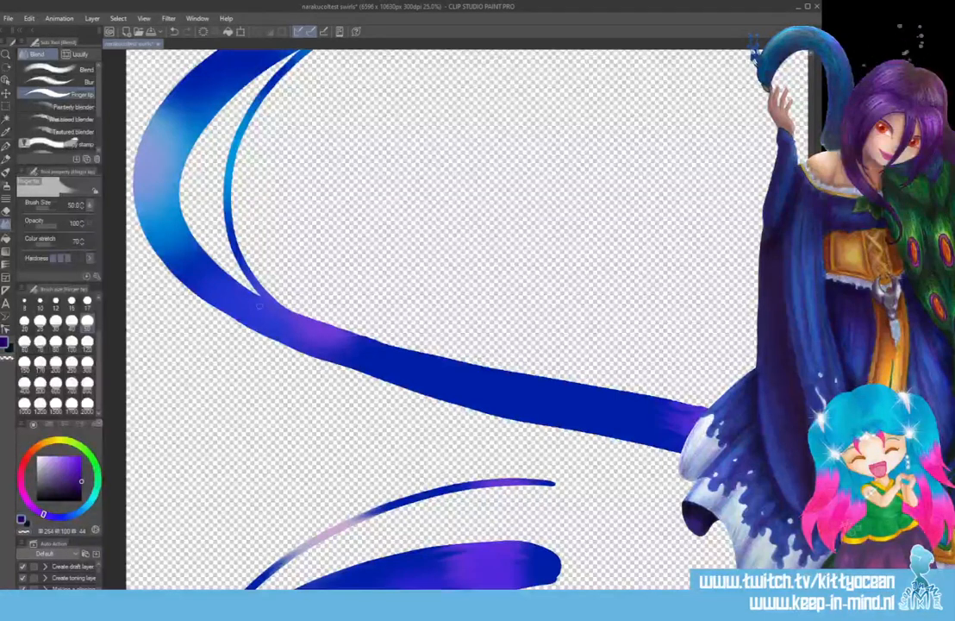
drag(324, 331, 363, 339)
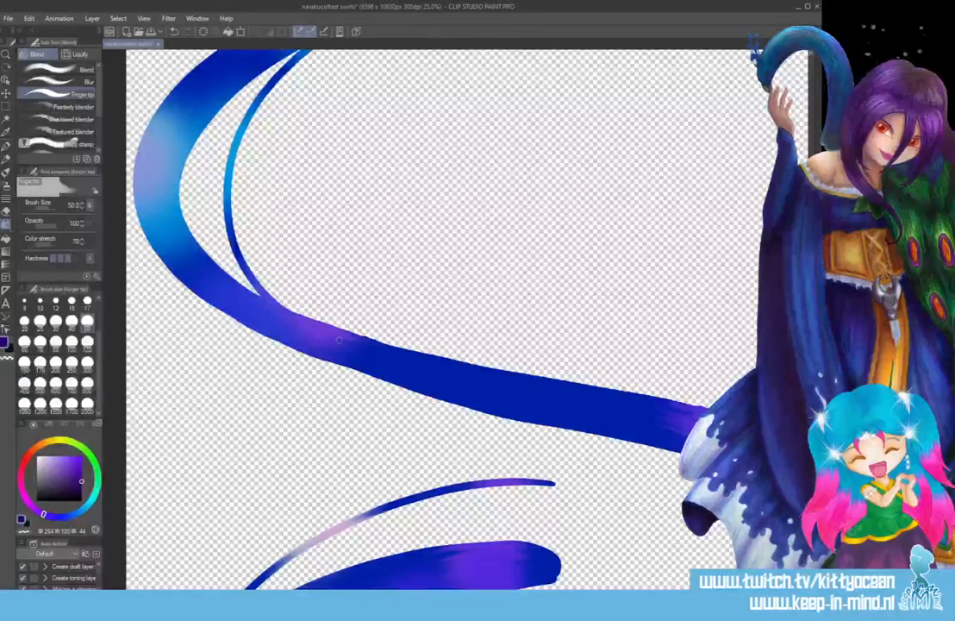
- Streak the light blue and lavender patch on the upper swirl's left outer bend into the dark blue on both sides
scroll(339, 340, up, 3)
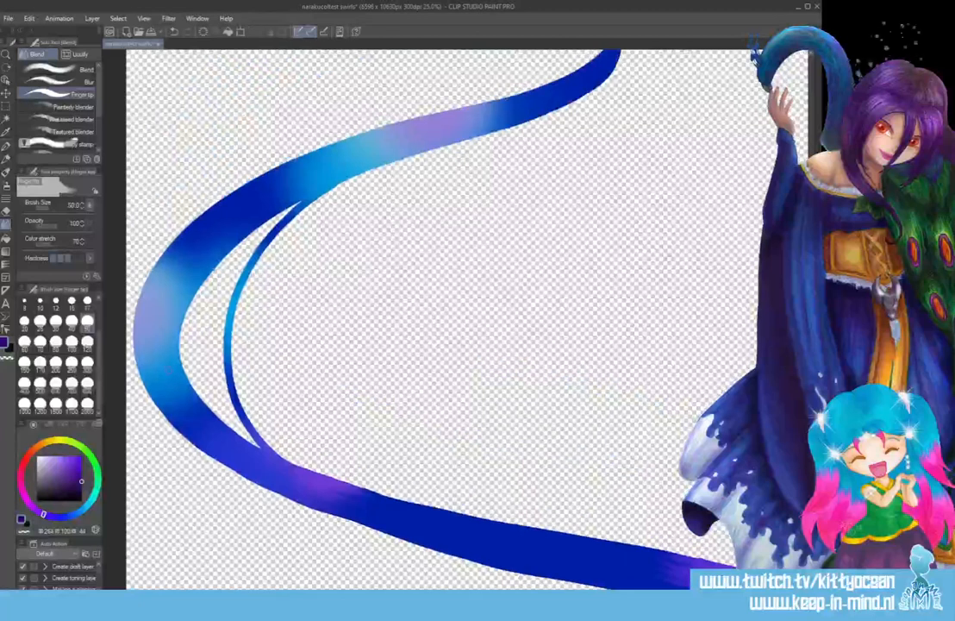
drag(175, 278, 184, 250)
drag(156, 347, 161, 400)
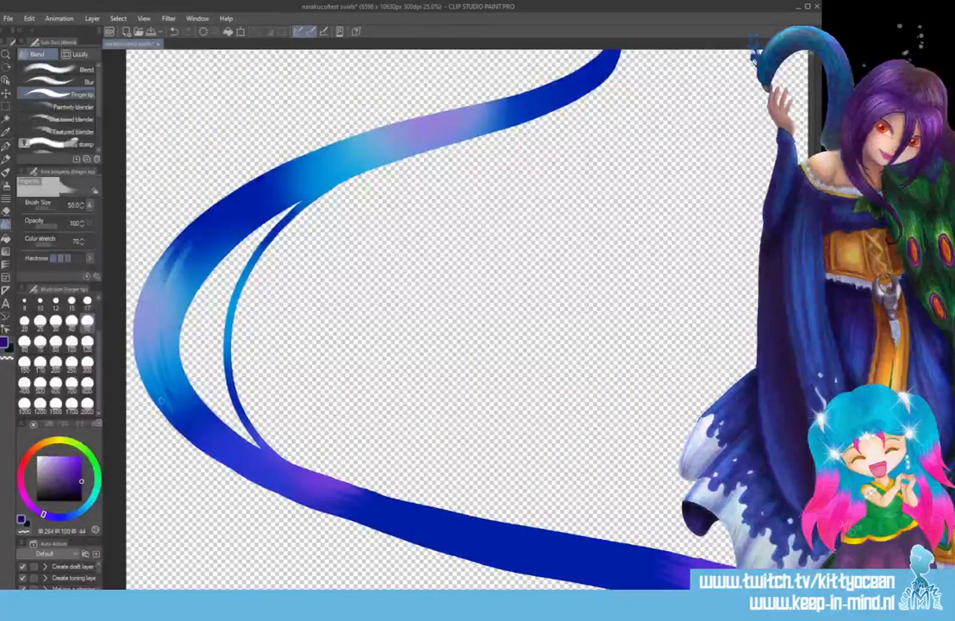
drag(167, 284, 181, 241)
drag(177, 395, 191, 423)
drag(179, 283, 197, 244)
drag(186, 400, 176, 374)
mouse_move(186, 287)
mouse_down()
mouse_move(207, 261)
mouse_move(188, 285)
mouse_move(201, 255)
mouse_up()
drag(163, 286, 191, 223)
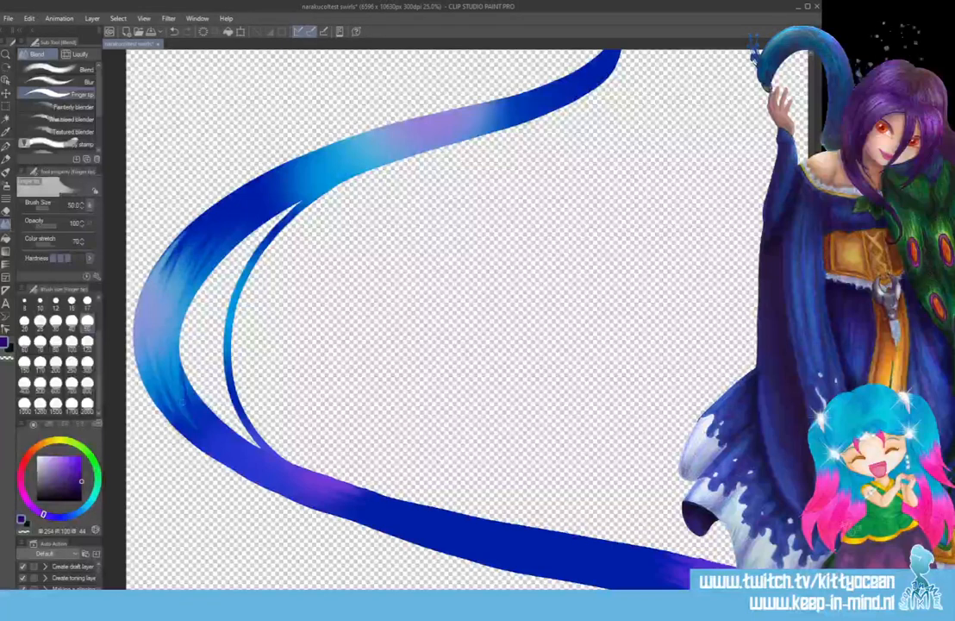
drag(159, 349, 176, 399)
drag(163, 340, 194, 430)
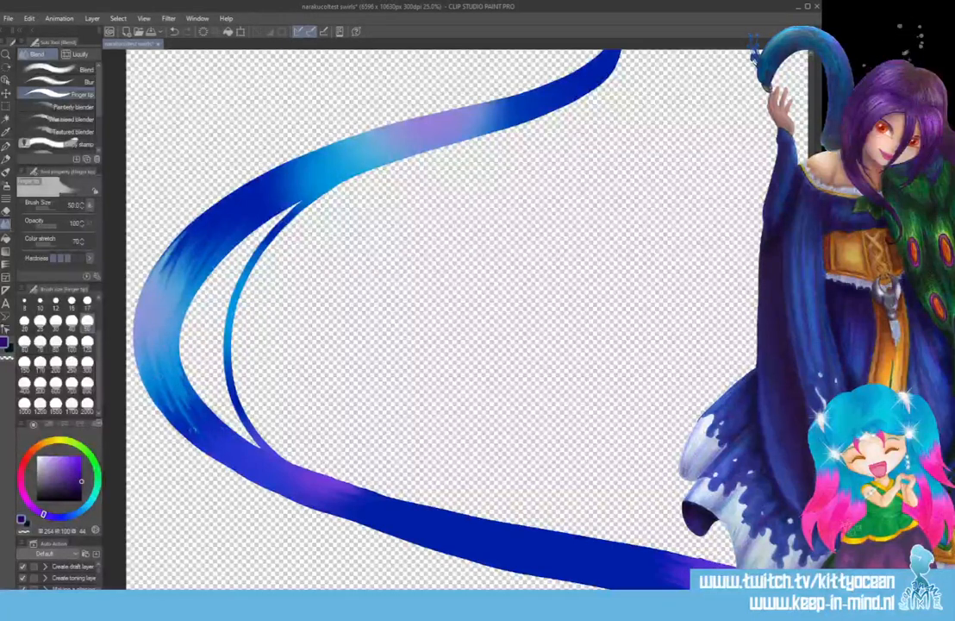
drag(169, 370, 228, 433)
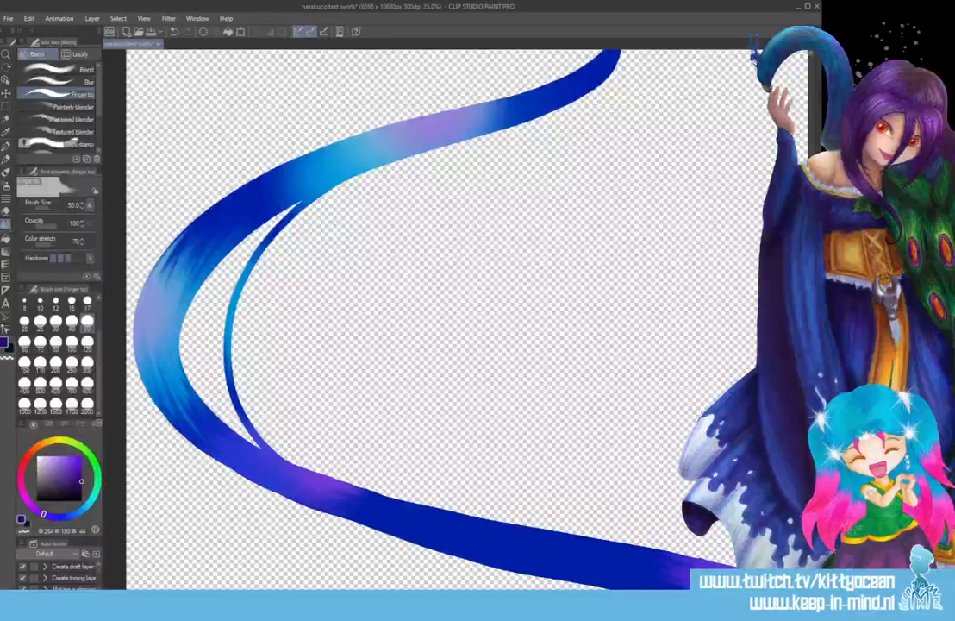
- Smudge the lavender and light blue transitions below the upper swirl's tip into the dark blue and save the file
scroll(466, 319, up, 3)
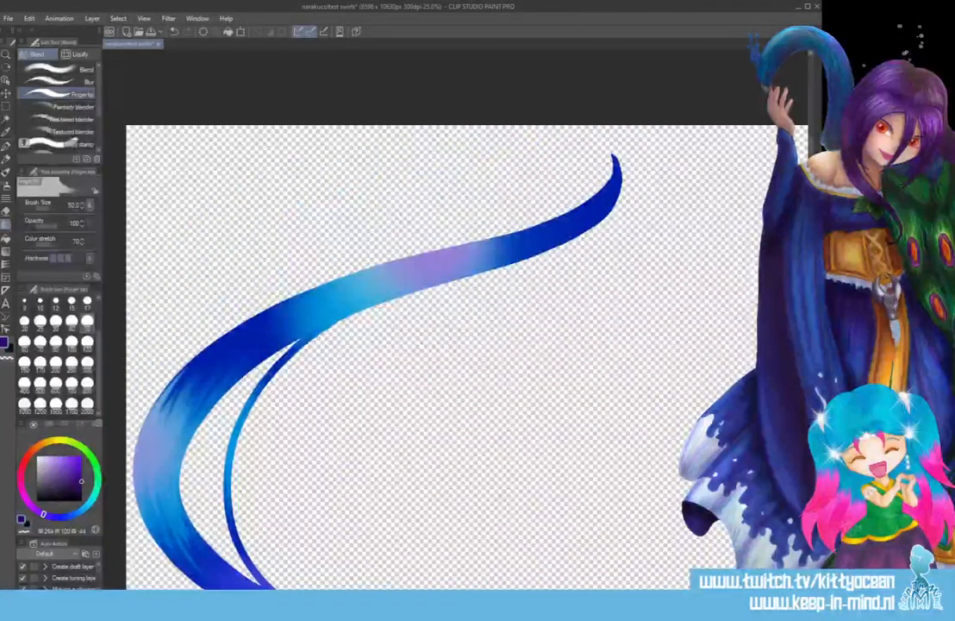
mouse_move(515, 248)
mouse_down()
mouse_move(473, 258)
mouse_move(522, 236)
mouse_up()
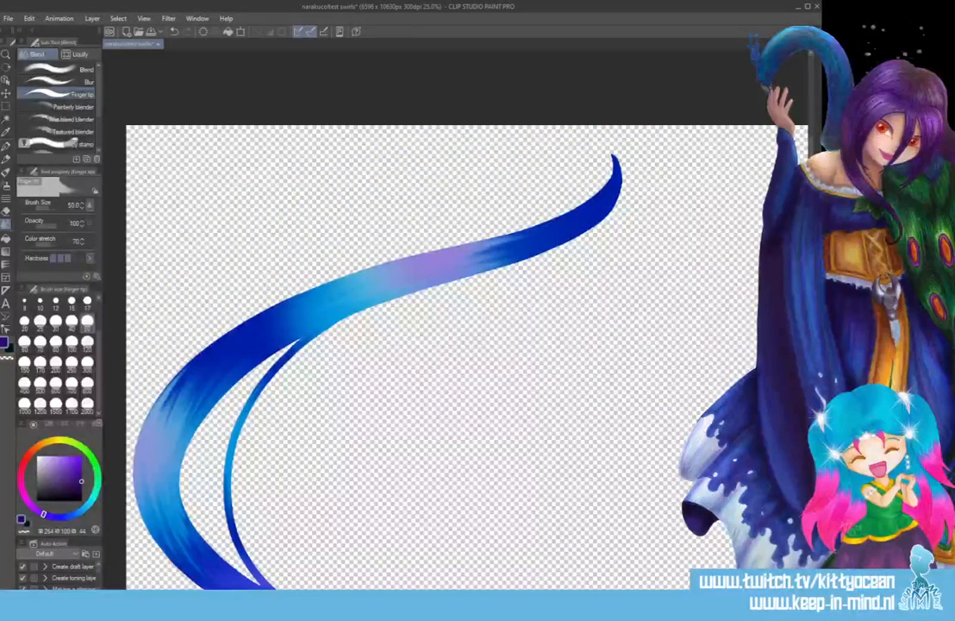
mouse_move(279, 319)
mouse_down()
mouse_move(326, 298)
mouse_move(321, 322)
mouse_up()
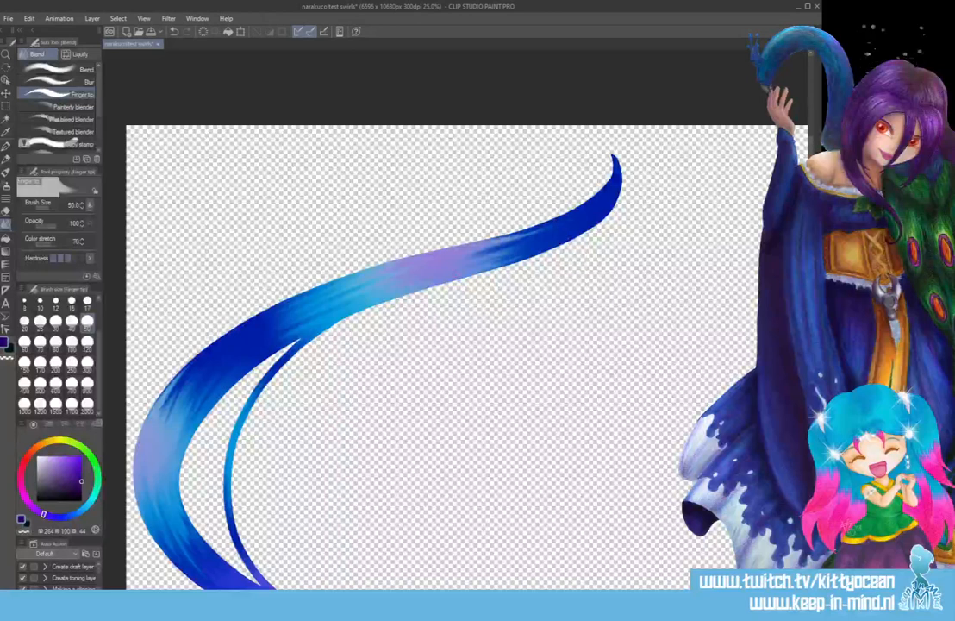
scroll(457, 277, down, 2)
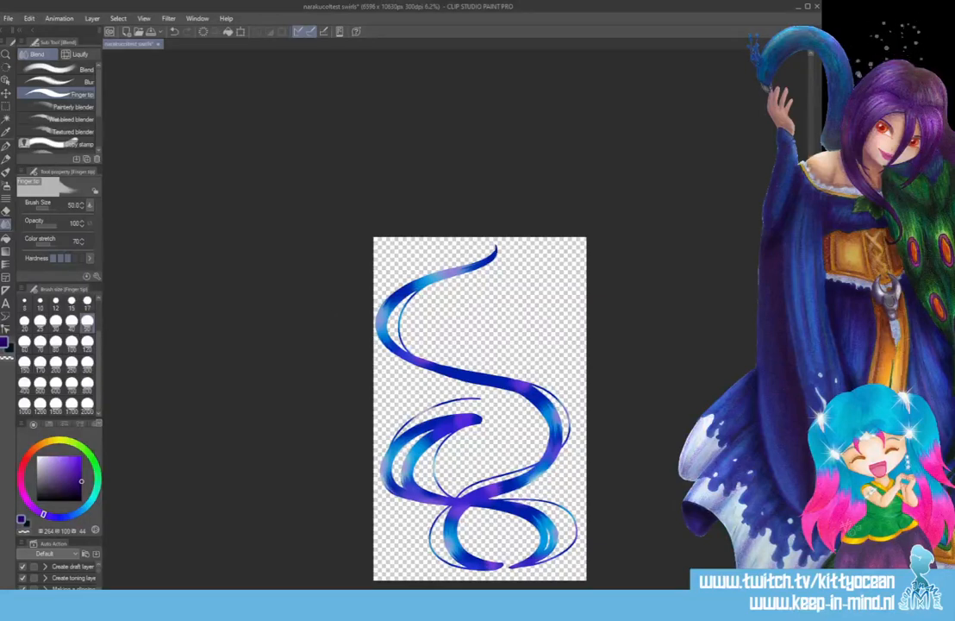
scroll(479, 371, down, 2)
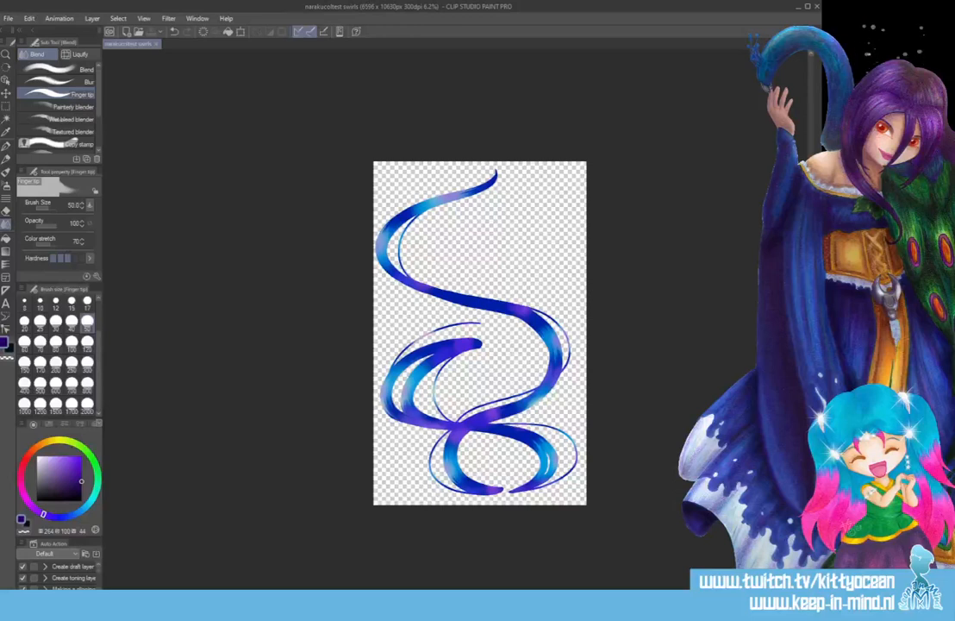
- Paste a copy of the swirls, apply a Gaussian blur to it at strength 200, and save the file
key(ctrl+v)
click(168, 18)
mouse_move(191, 33)
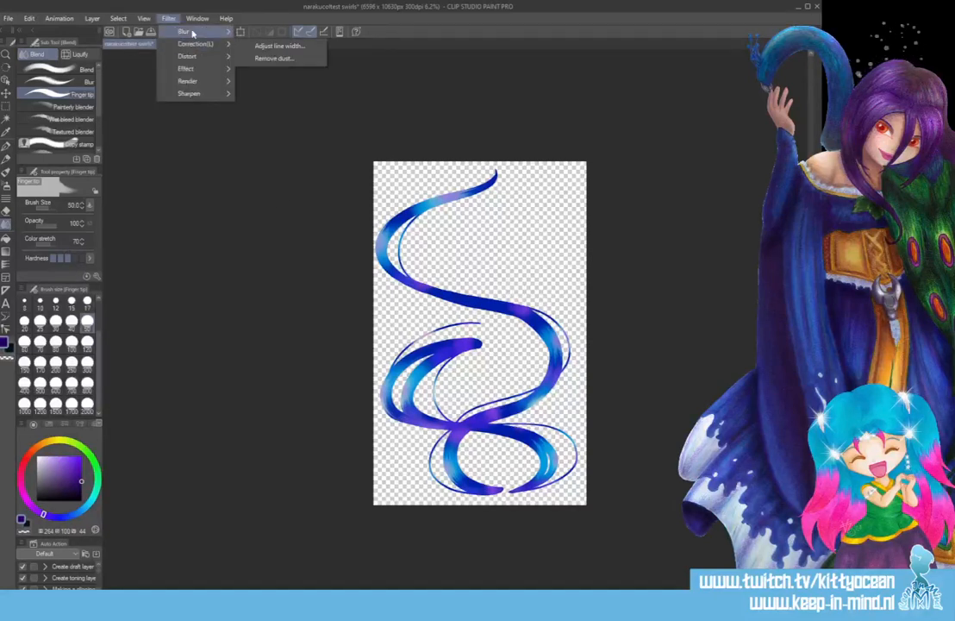
click(254, 57)
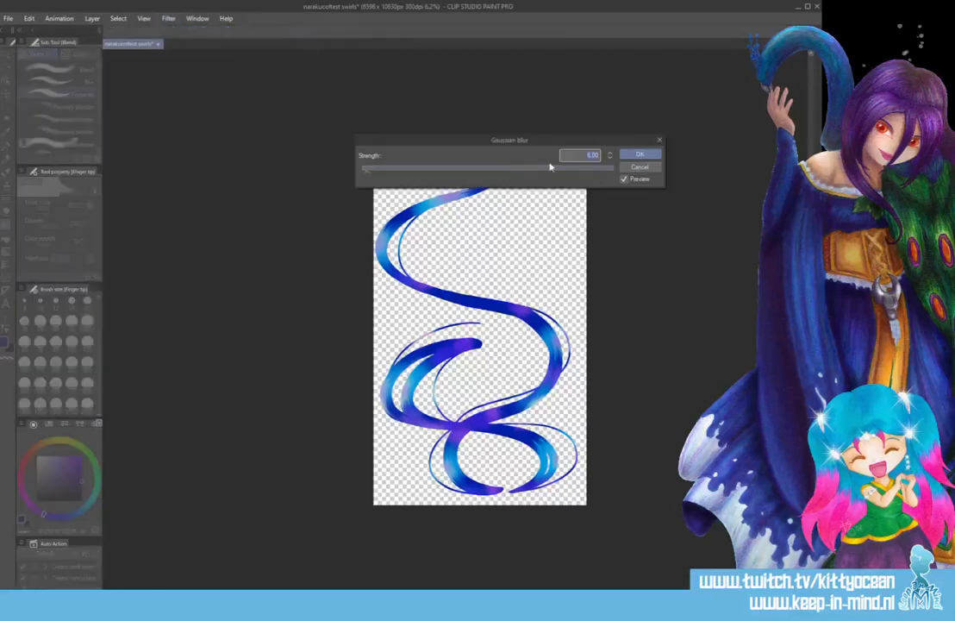
drag(550, 166, 617, 174)
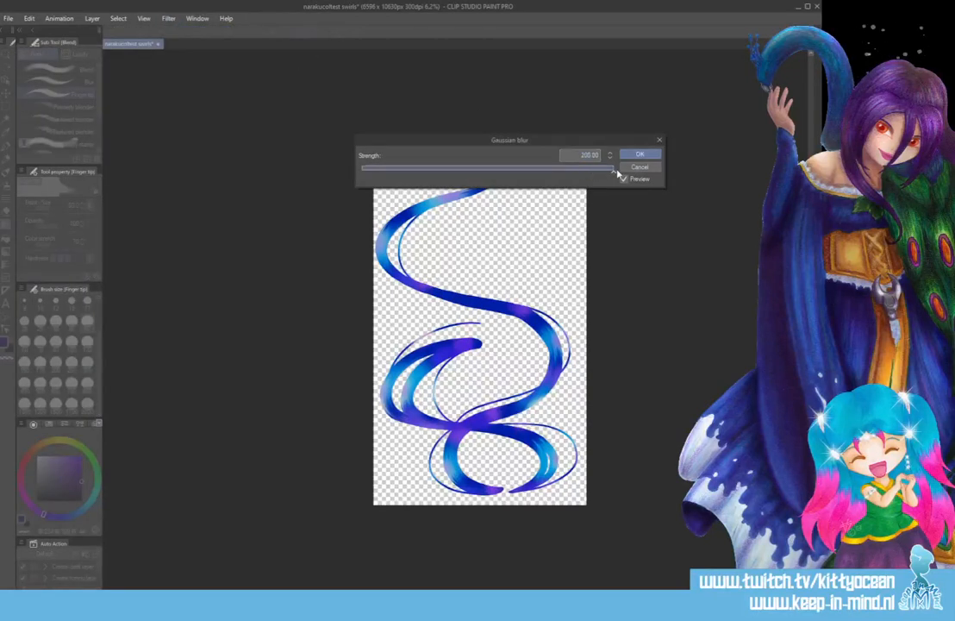
click(649, 153)
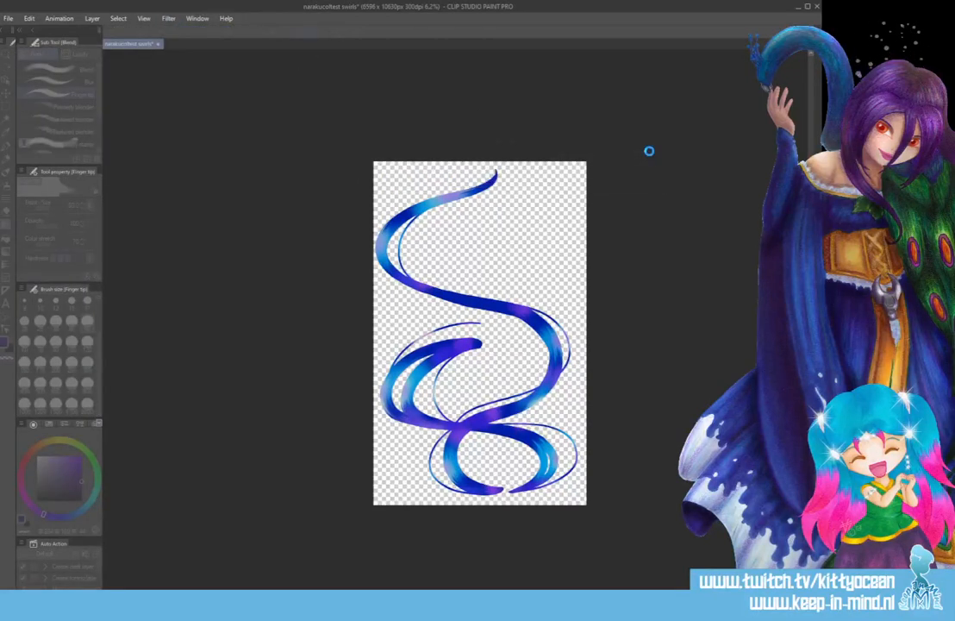
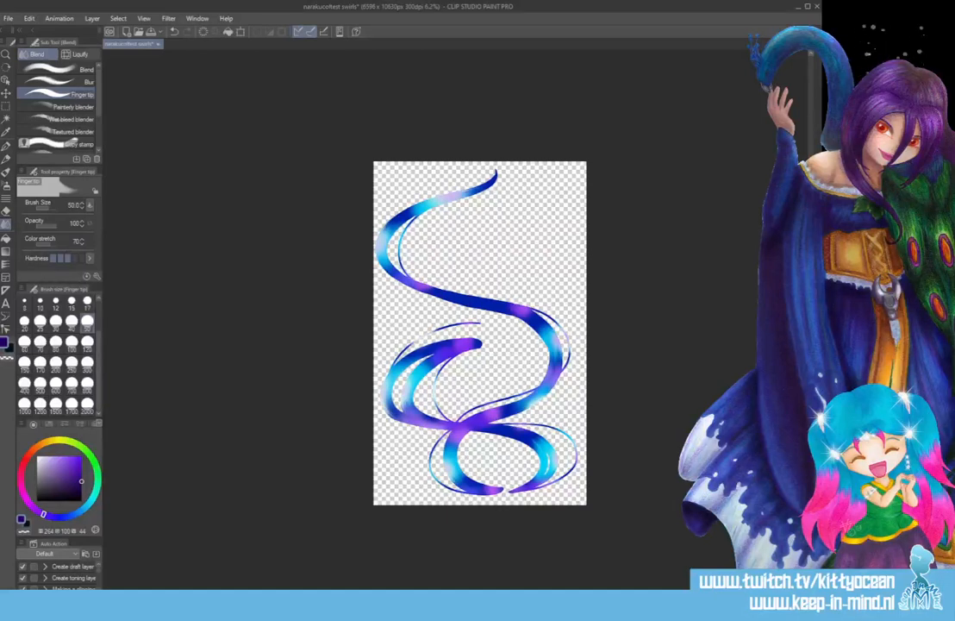
key(ctrl+plus)
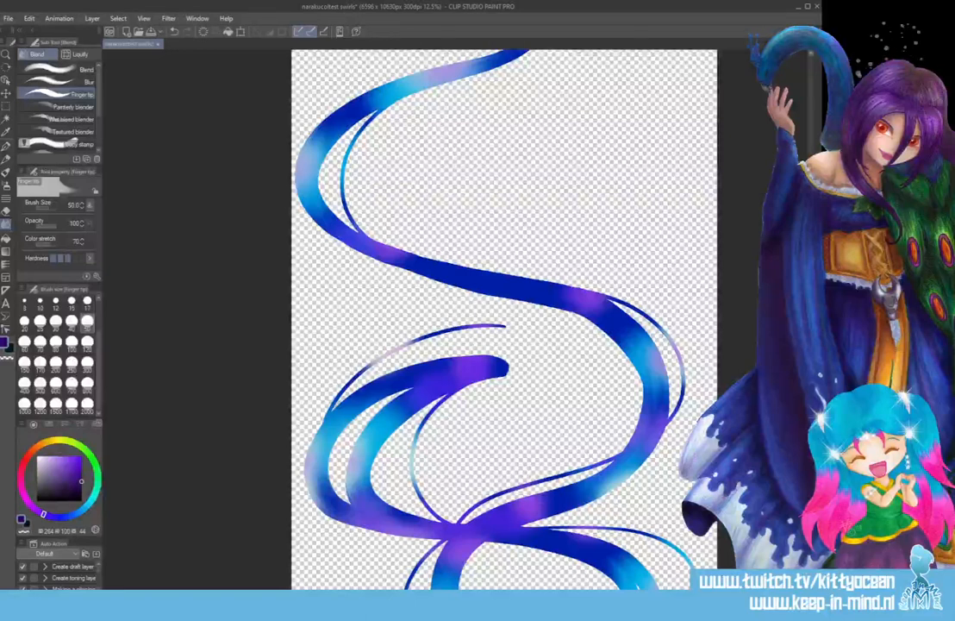
key(ctrl+s)
- Paint a dark purple shadow on the inner band where it meets the outer band below, using the G-pen at size 120
key(ctrl+plus)
key(ctrl+plus)
key(ctrl+plus)
scroll(431, 319, down, 5)
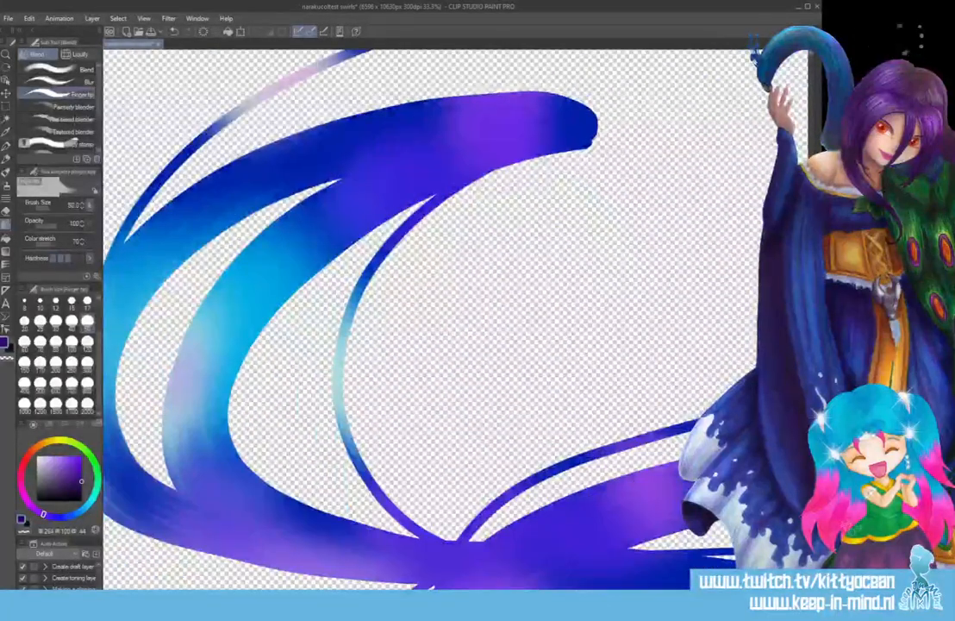
drag(444, 593, 388, 593)
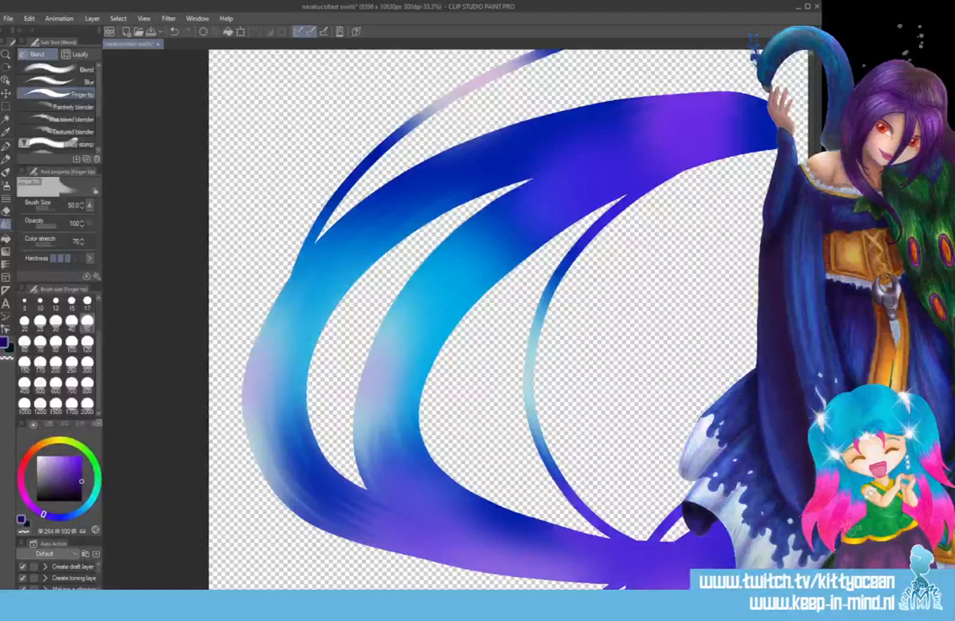
click(6, 145)
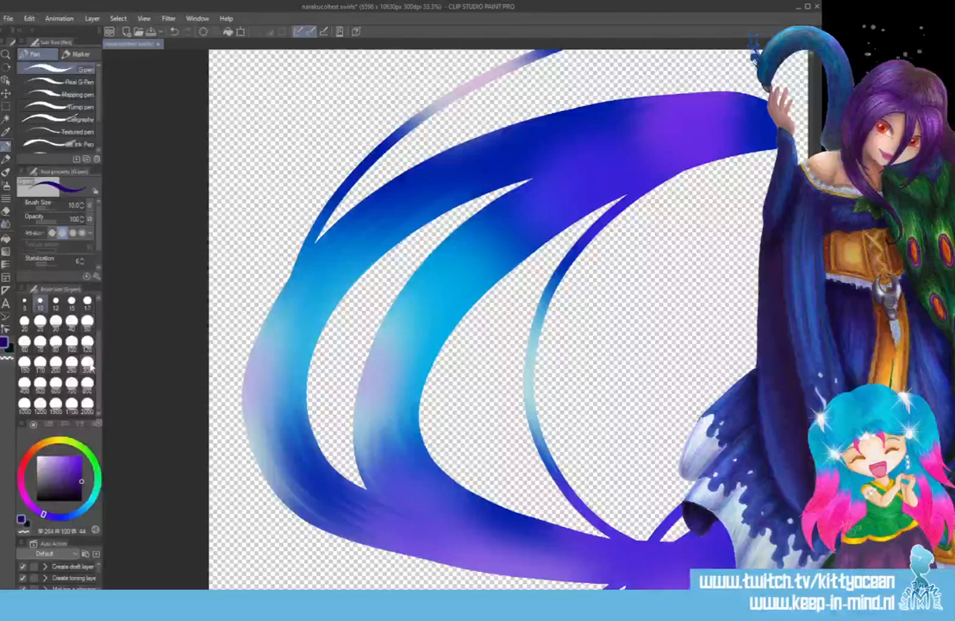
click(87, 341)
mouse_move(362, 470)
mouse_down()
mouse_move(437, 501)
mouse_move(609, 532)
mouse_move(391, 485)
mouse_move(362, 467)
mouse_move(354, 448)
mouse_move(392, 480)
mouse_move(503, 507)
mouse_up()
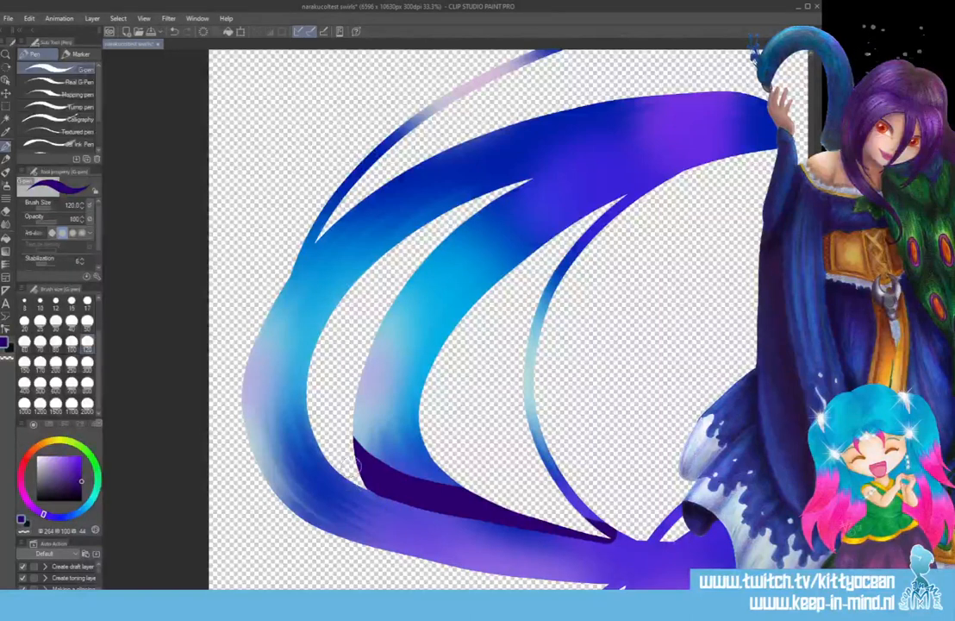
drag(353, 477, 410, 493)
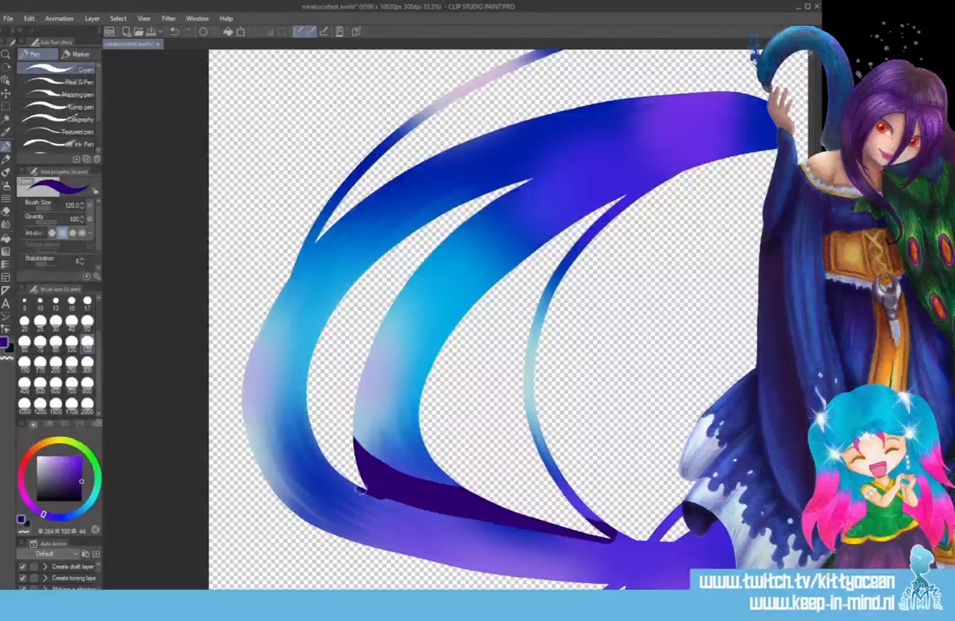
- Refine the shadow's lower edge and extend its tip up the inner band's left side with the G-pen at size 40
click(71, 320)
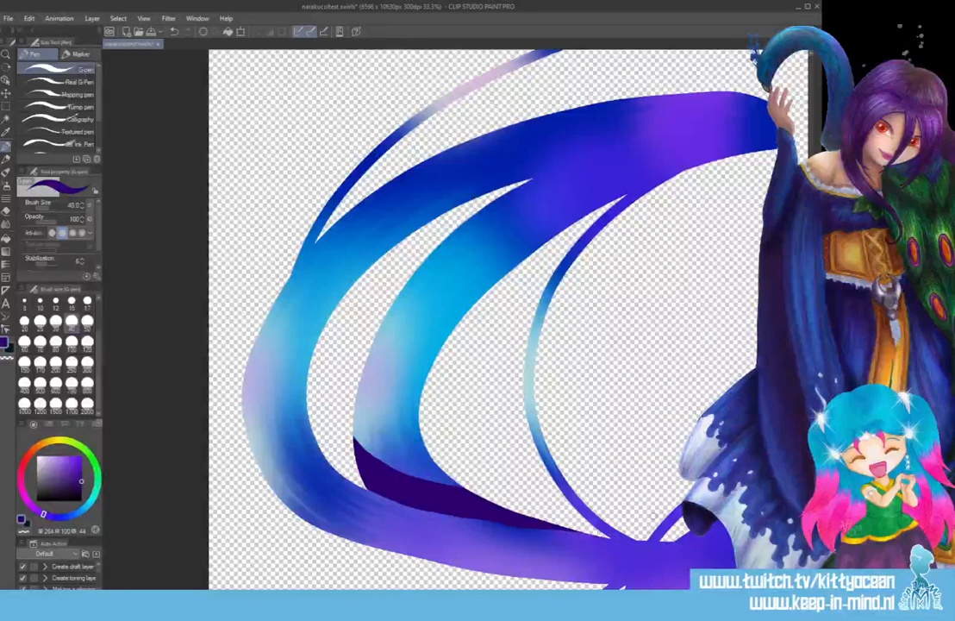
drag(384, 495, 558, 528)
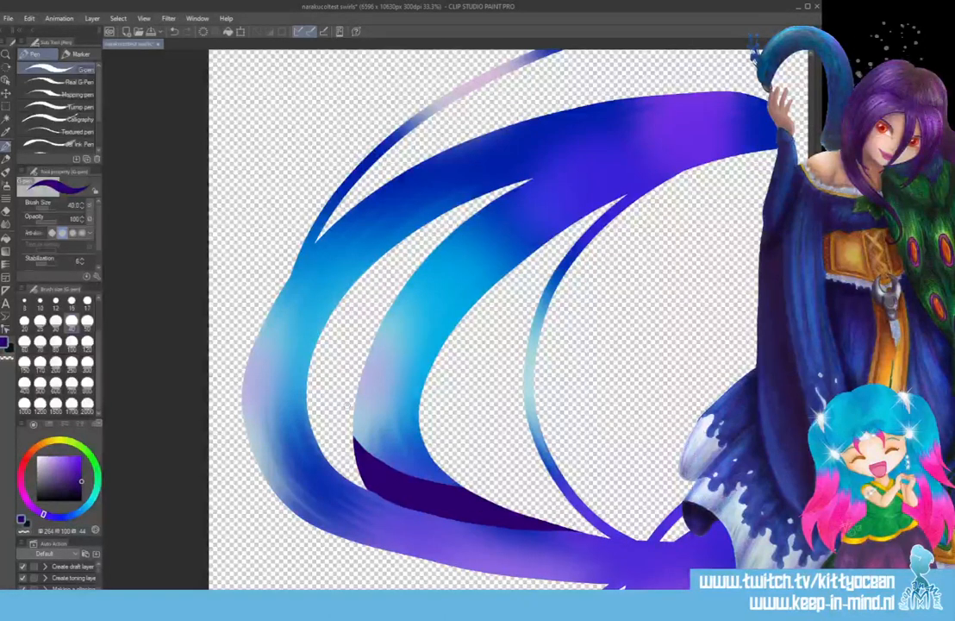
drag(355, 414, 382, 466)
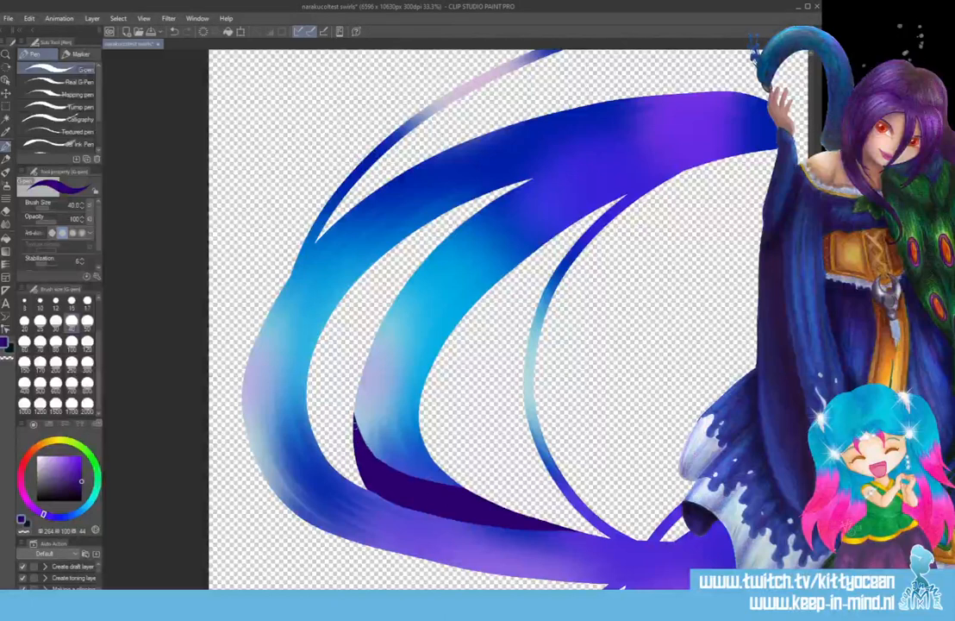
drag(355, 419, 415, 475)
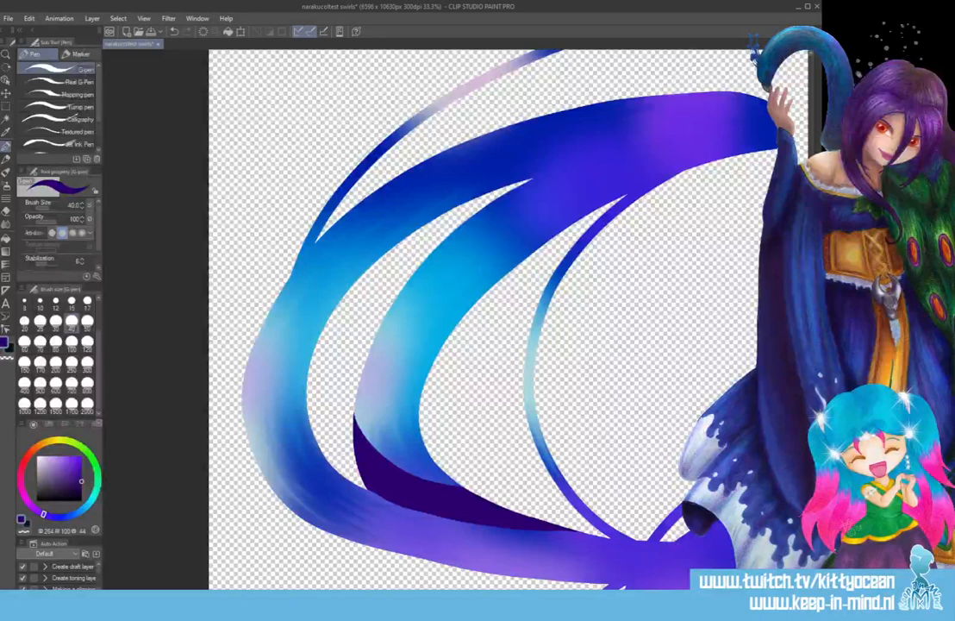
- Paint a dark purple shadow beneath the upper band where the inner band branches off it
scroll(492, 319, up, 2)
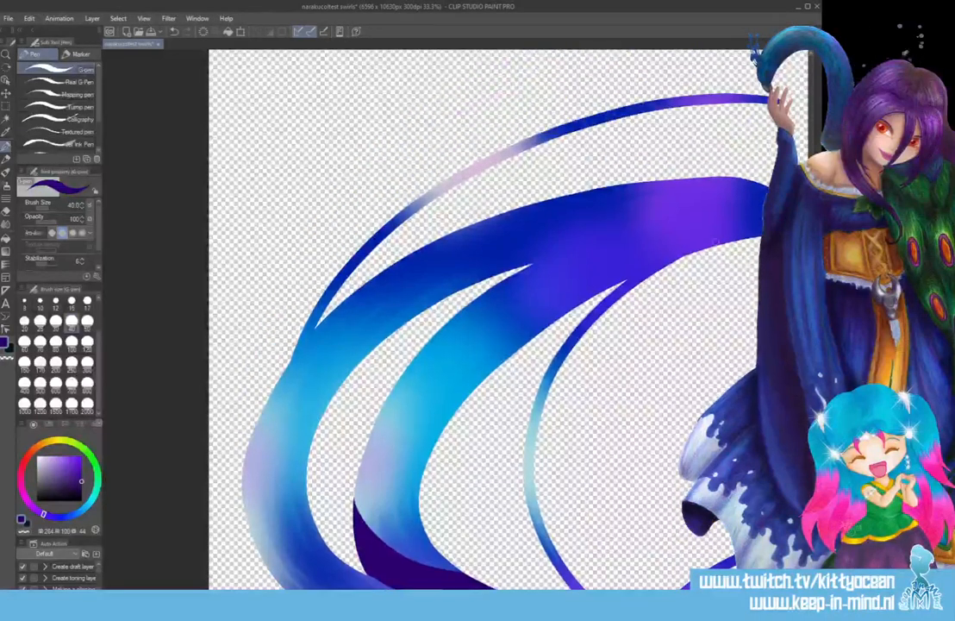
drag(759, 239, 517, 262)
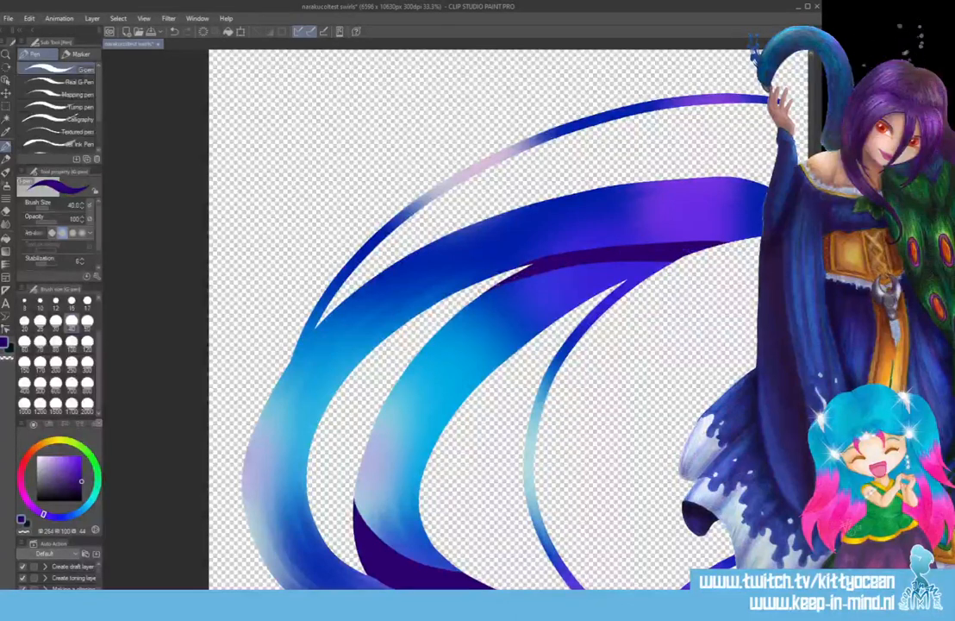
drag(517, 277, 649, 275)
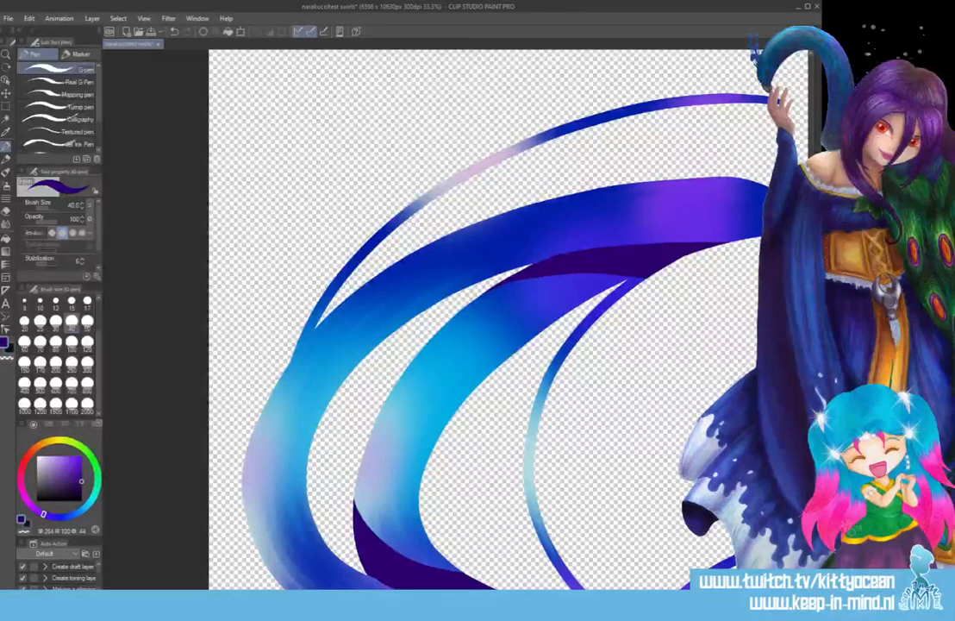
- Paint dark purple shadows around the central crossing, on the lower loop's start and where the bands and thin strands overlap
scroll(557, 188, down, 3)
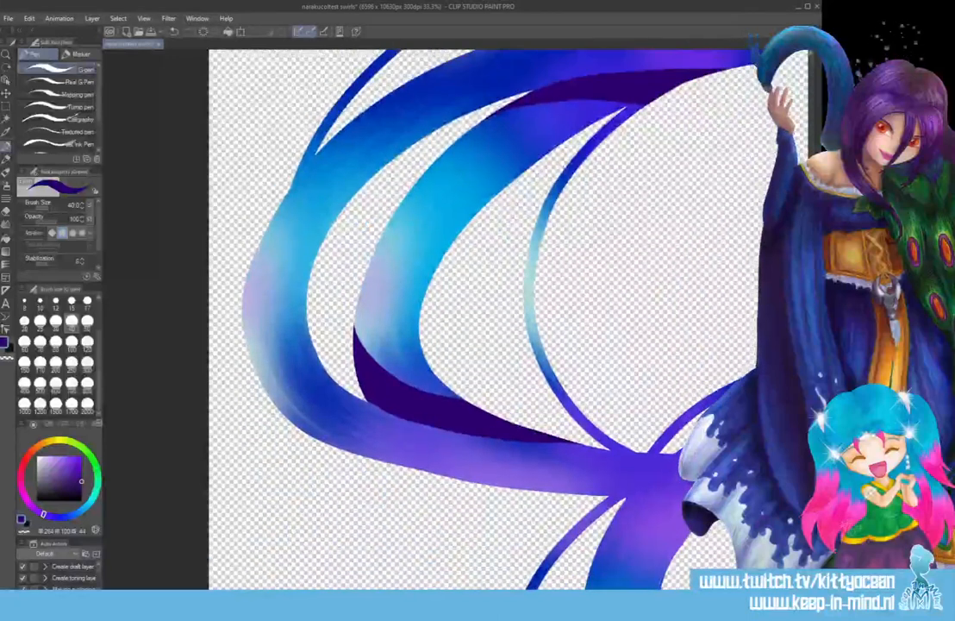
scroll(457, 319, right, 4)
drag(612, 463, 512, 511)
mouse_move(612, 464)
mouse_down()
mouse_move(527, 502)
mouse_move(642, 463)
mouse_up()
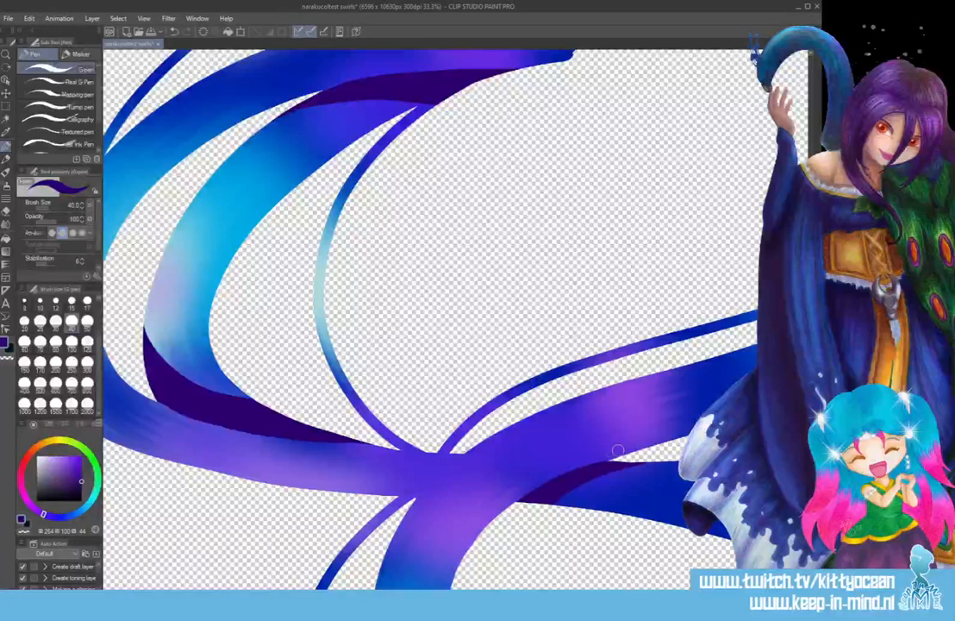
drag(461, 454, 409, 503)
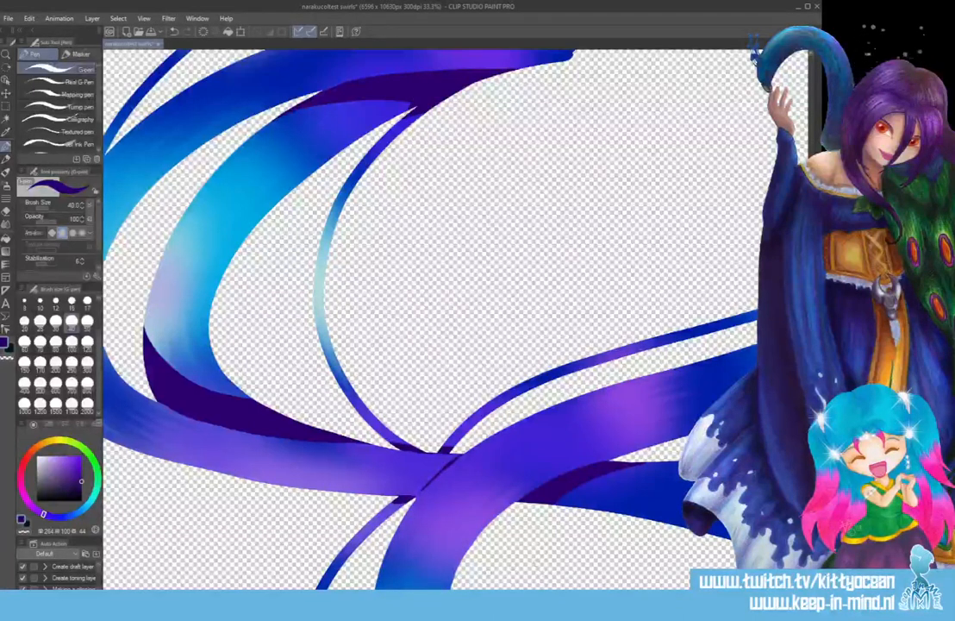
drag(418, 597, 552, 597)
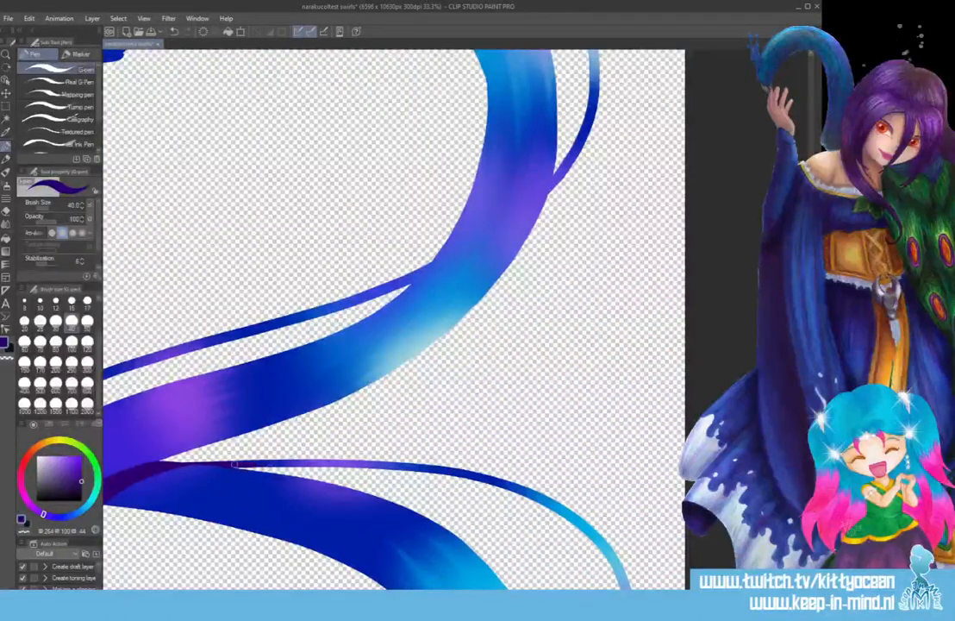
- Paint dark purple shadows at the right loop's lower end, where the thin strand and the split band rejoin it, with the G-pen at size 40
scroll(394, 319, down, 10)
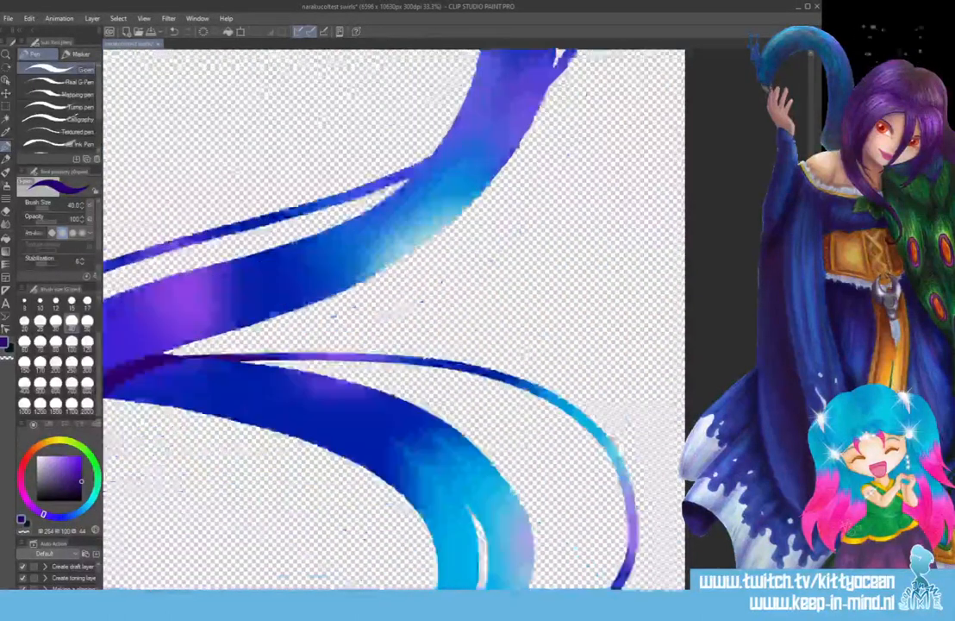
drag(418, 438, 360, 453)
drag(431, 433, 385, 448)
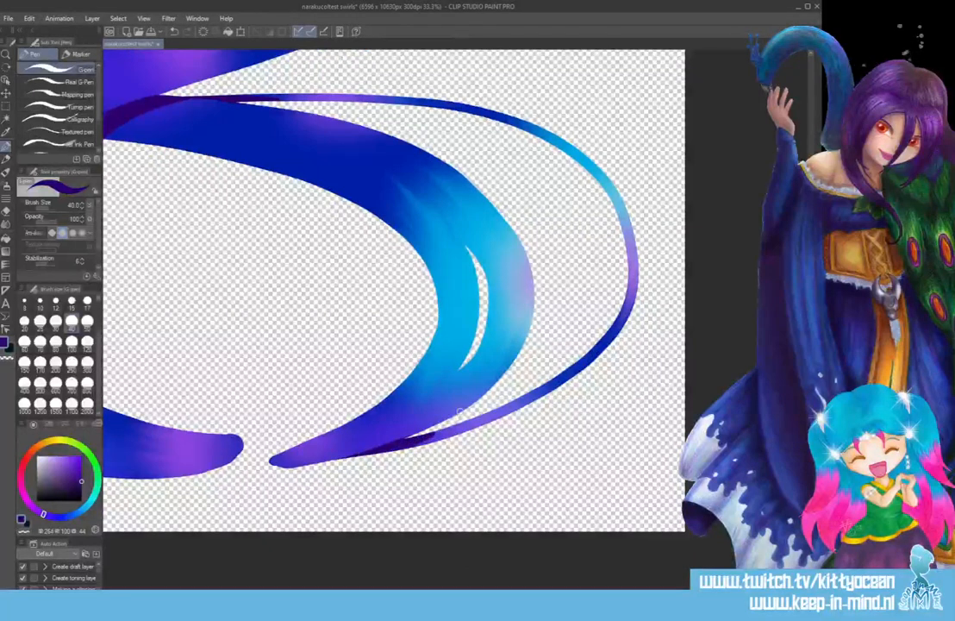
mouse_move(464, 368)
mouse_down()
mouse_move(380, 442)
mouse_move(392, 424)
mouse_move(432, 403)
mouse_move(390, 442)
mouse_up()
mouse_move(466, 368)
mouse_down()
mouse_move(398, 436)
mouse_move(407, 435)
mouse_up()
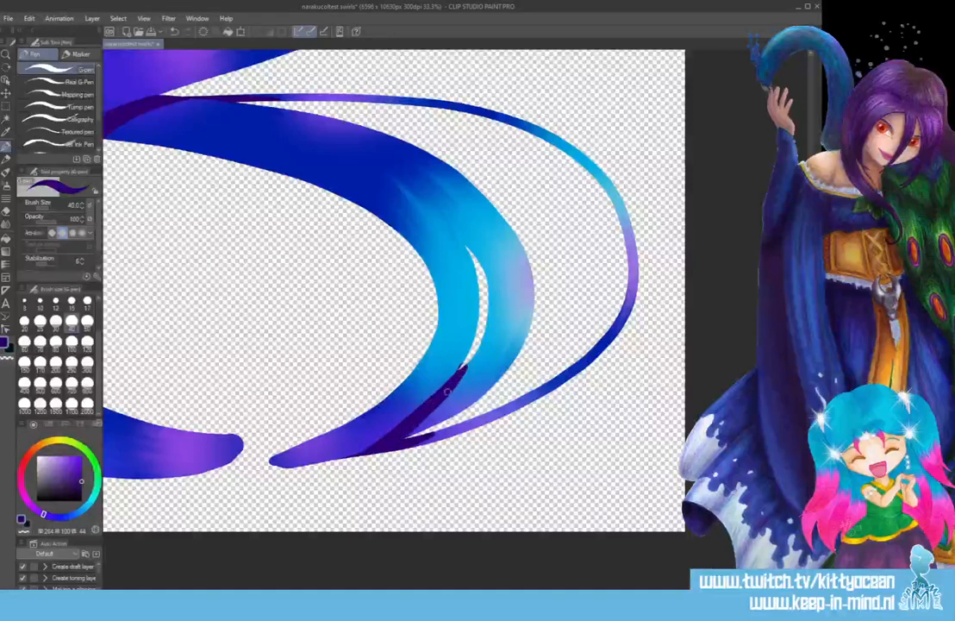
mouse_move(447, 392)
mouse_down()
mouse_move(398, 445)
mouse_move(454, 376)
mouse_move(424, 427)
mouse_up()
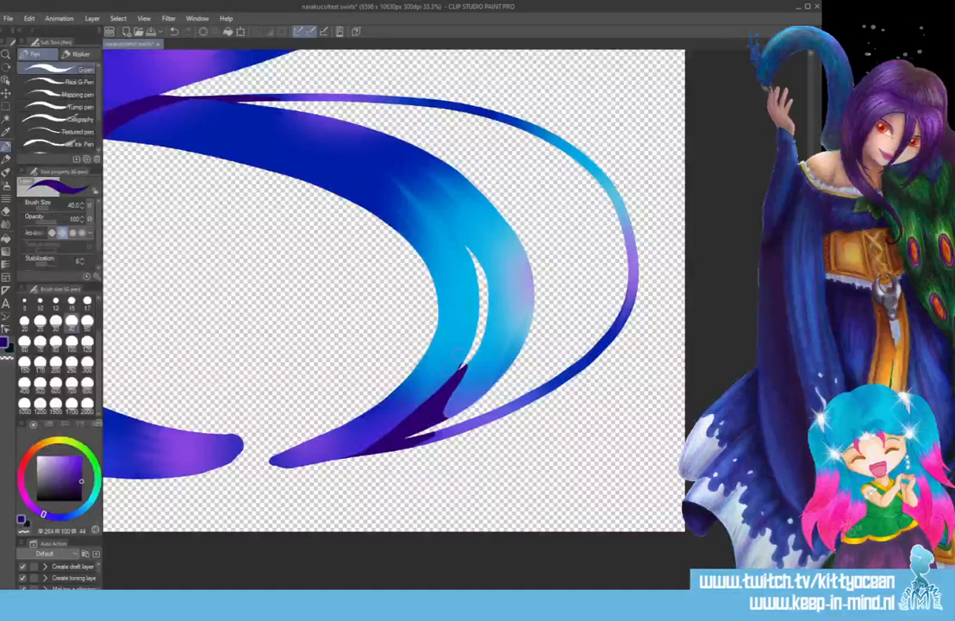
drag(461, 366, 441, 391)
- Paint dark purple shadows above the right loop's split and where the thin outer strand joins the left loop's lower curve
mouse_move(345, 127)
mouse_down()
mouse_move(475, 262)
mouse_move(411, 152)
mouse_up()
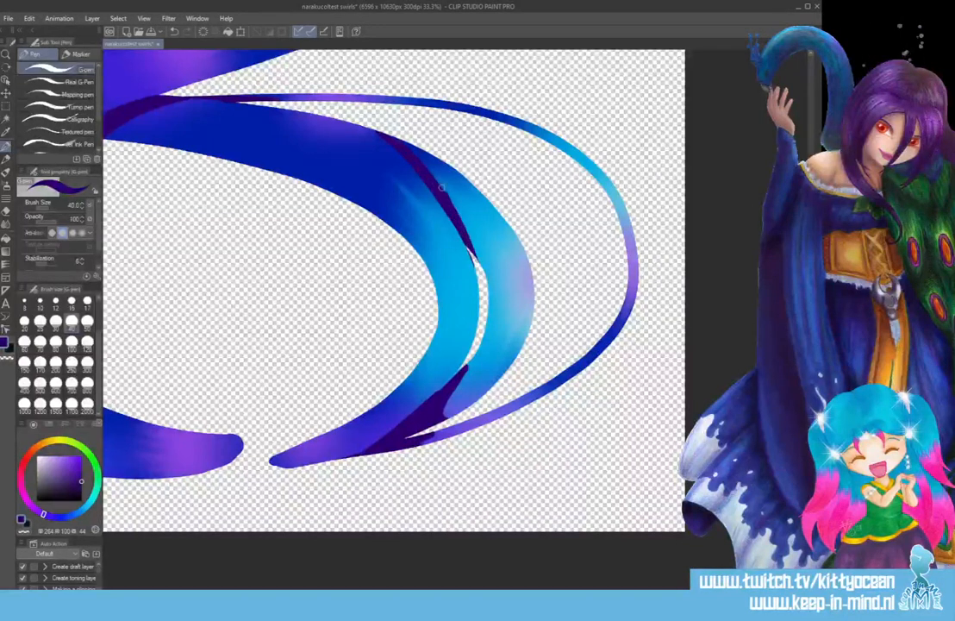
mouse_move(442, 187)
mouse_down()
mouse_move(397, 141)
mouse_move(432, 169)
mouse_move(427, 148)
mouse_up()
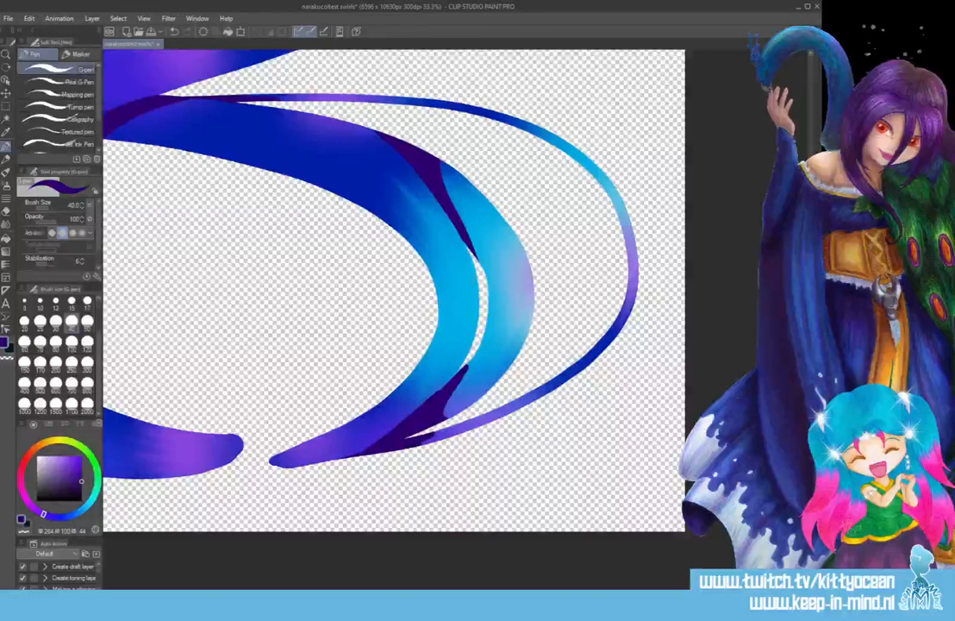
drag(600, 593, 485, 594)
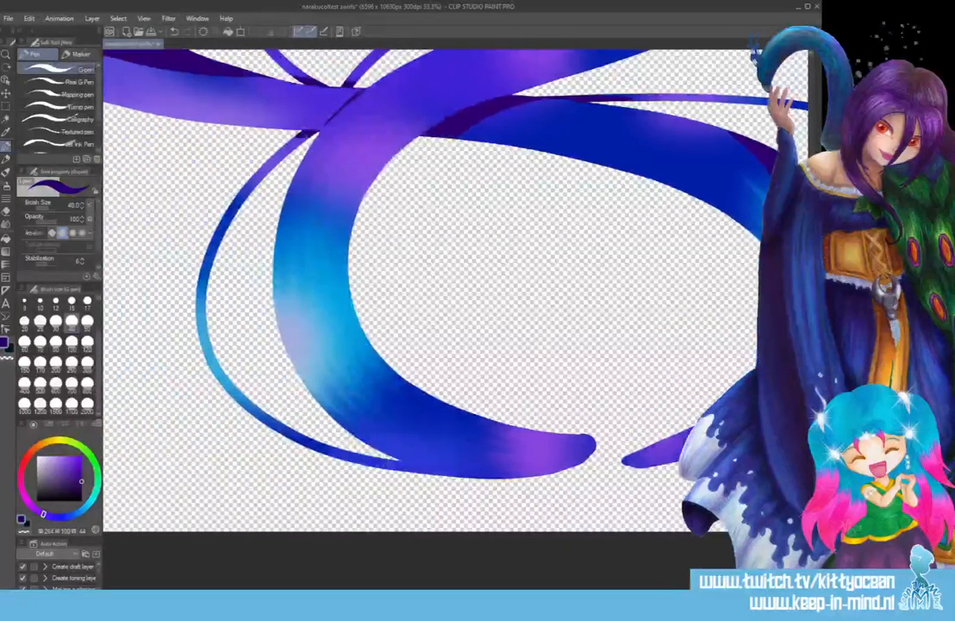
drag(382, 460, 440, 474)
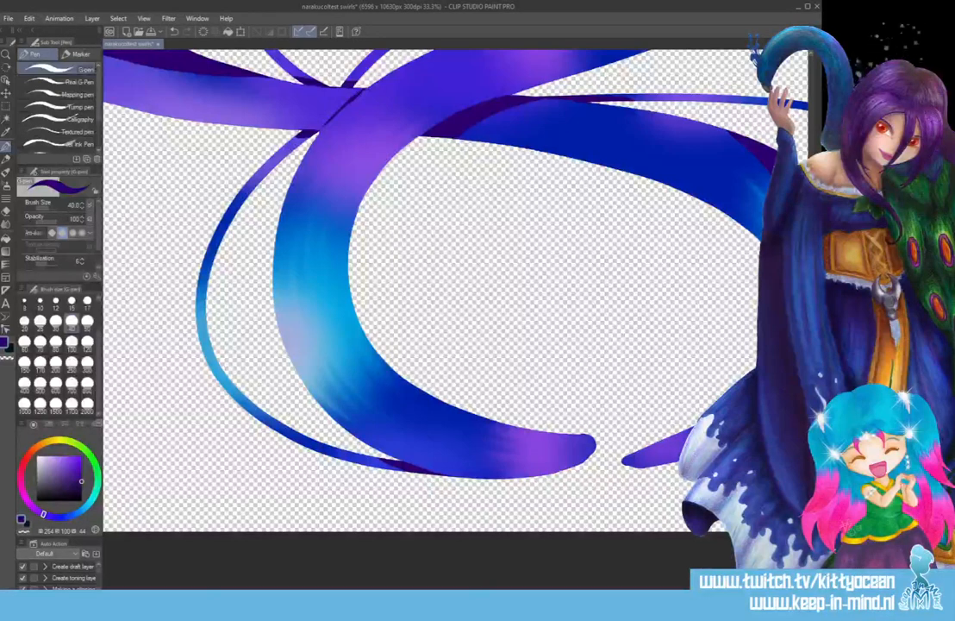
- Paint dark purple shadows where the thin strands branch off and rejoin the long band's large right-hand curve
scroll(455, 311, up, 8)
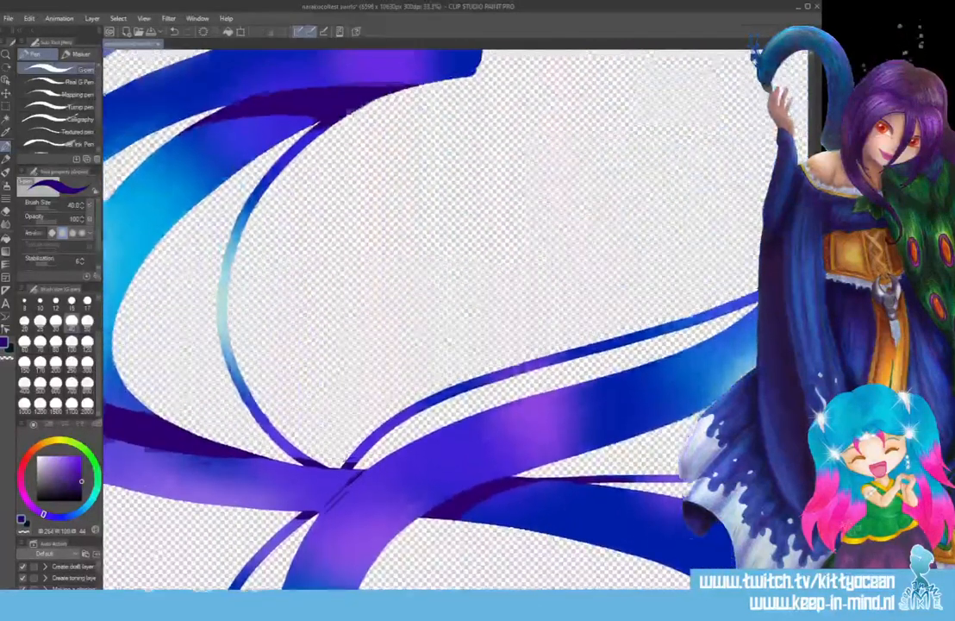
scroll(431, 319, up, 8)
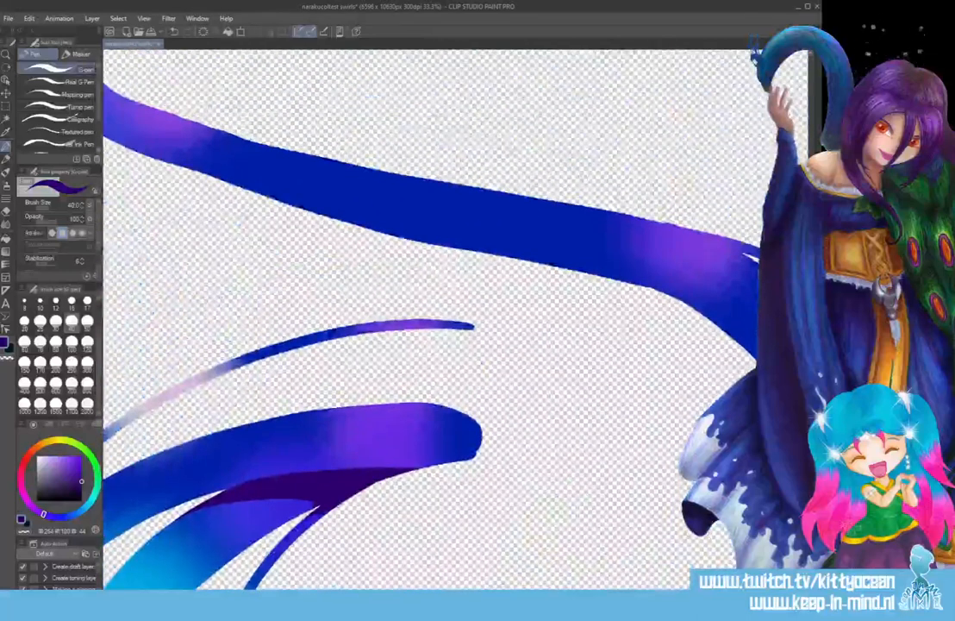
scroll(406, 319, right, 8)
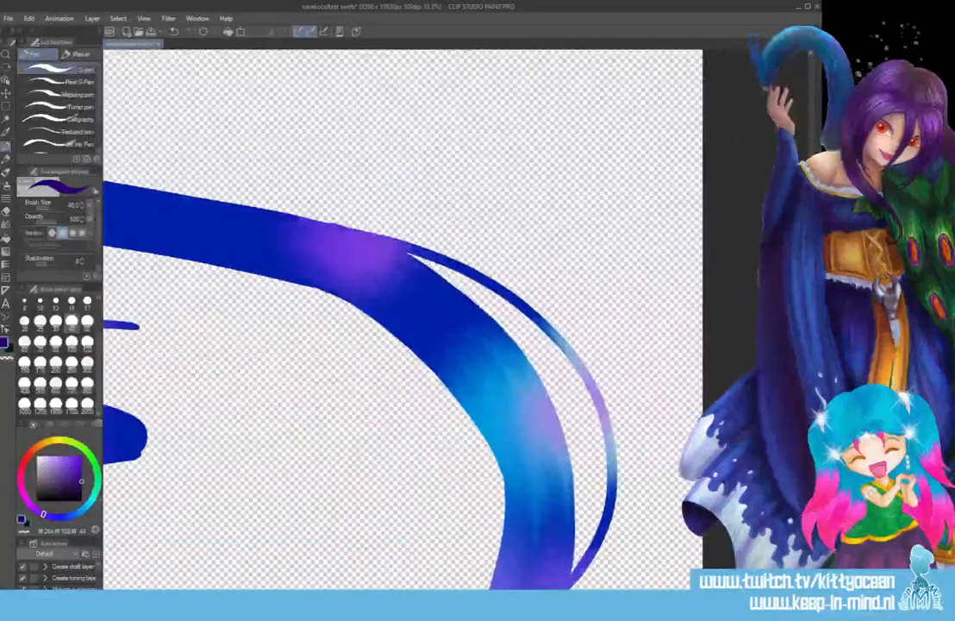
drag(328, 224, 412, 252)
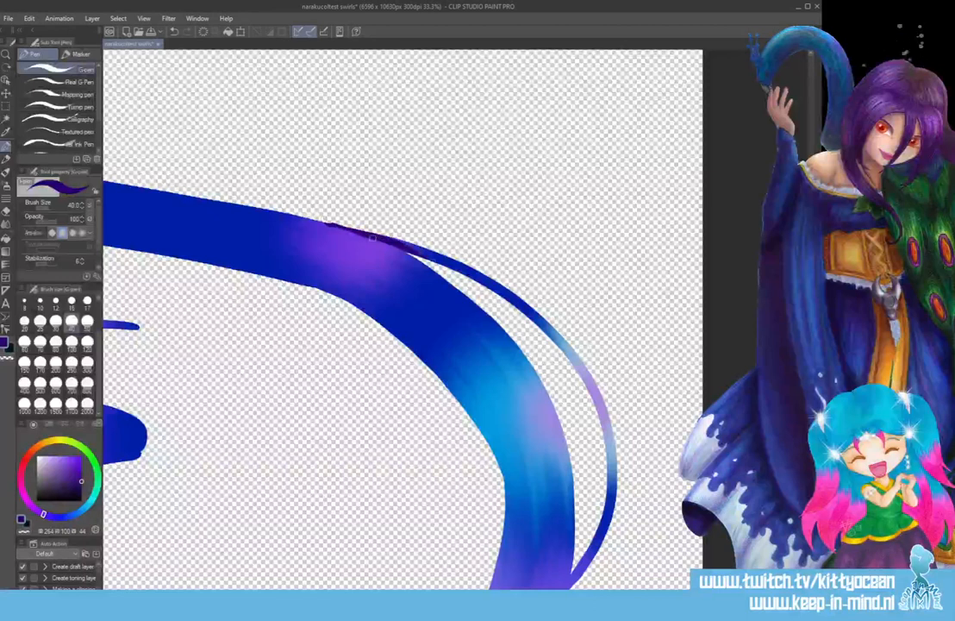
drag(337, 227, 407, 250)
scroll(442, 307, down, 4)
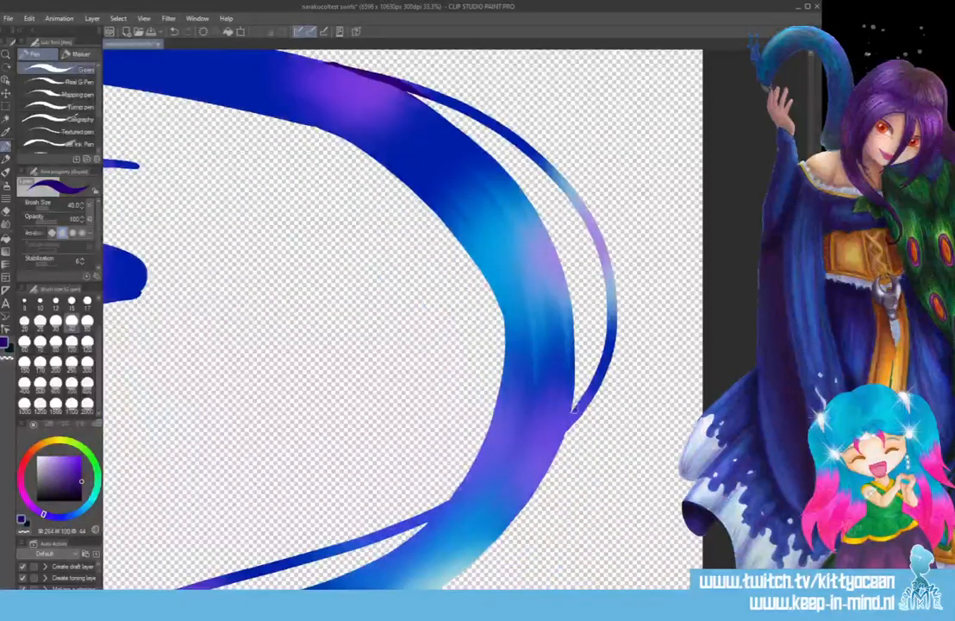
drag(575, 409, 567, 429)
drag(420, 515, 446, 504)
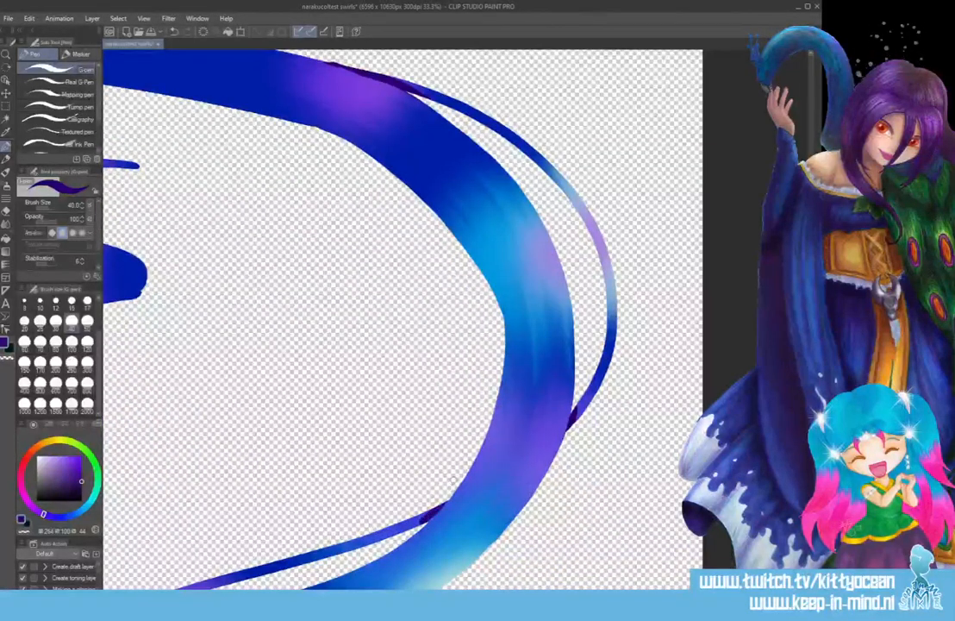
- Paint dark purple shadows at both ends of the thin strand inside the long band's upper-left curve
scroll(403, 318, up, 10)
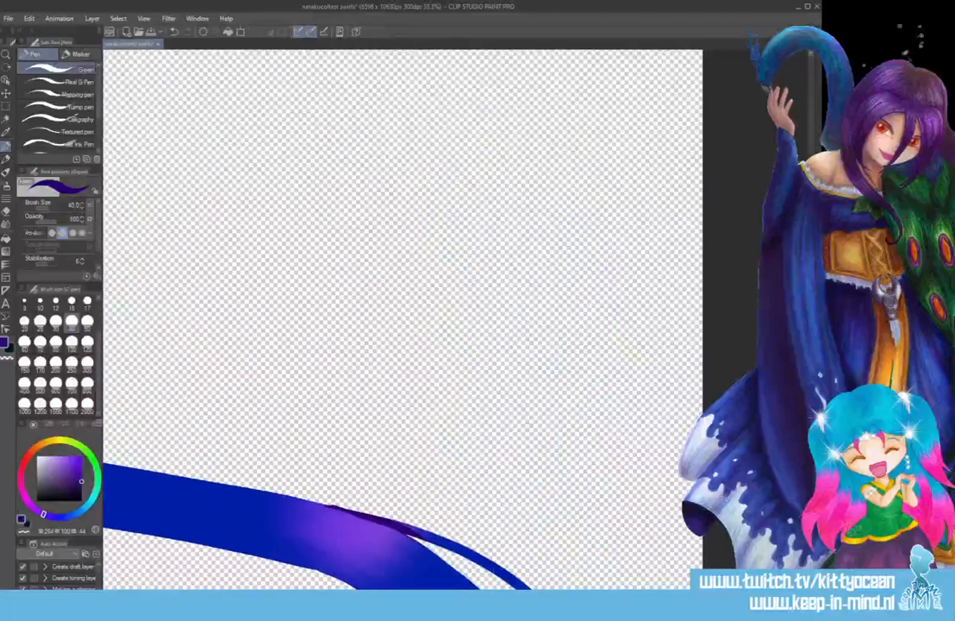
scroll(403, 319, left, 15)
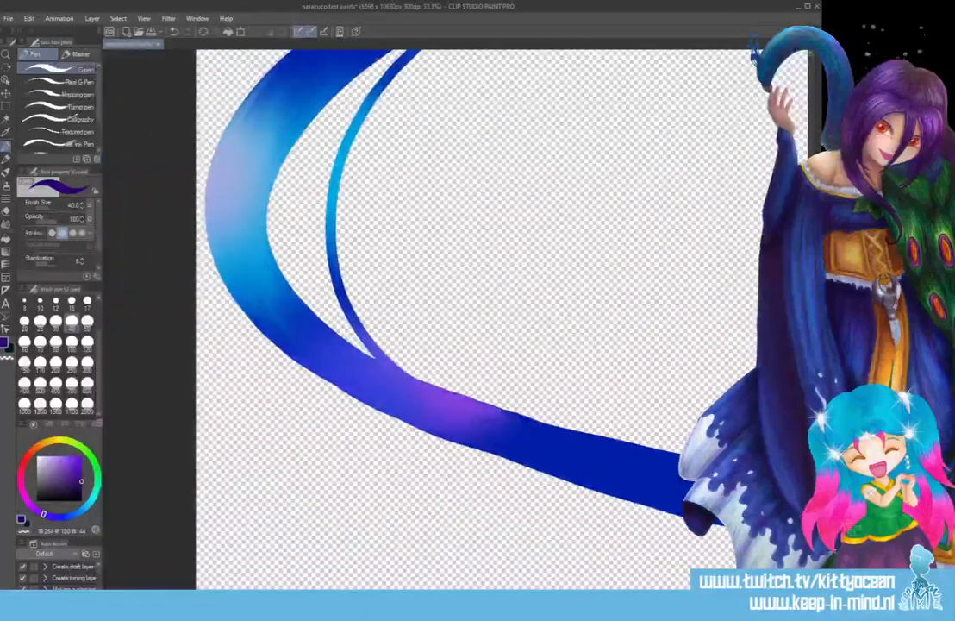
drag(371, 349, 400, 371)
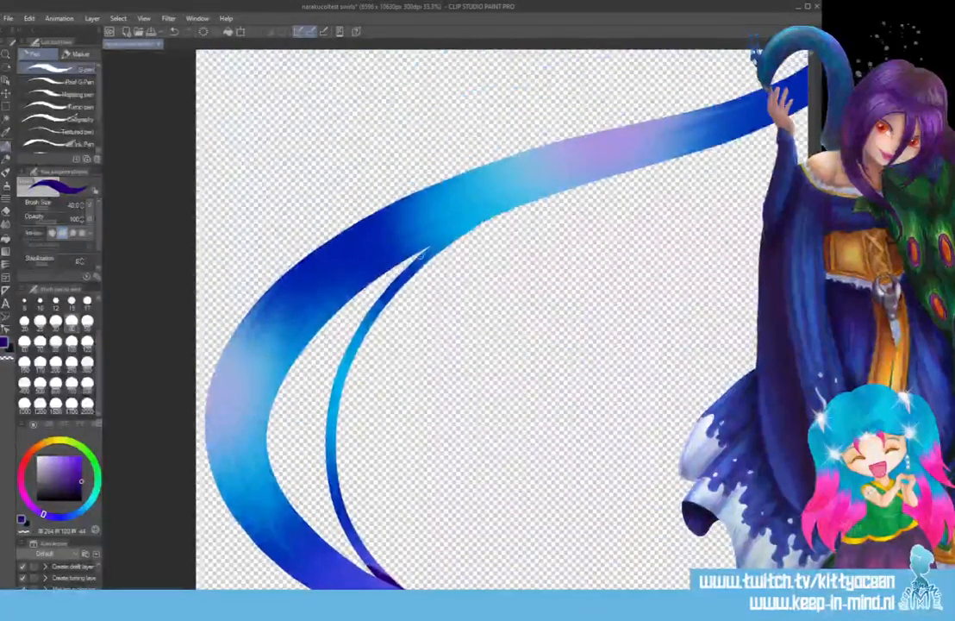
drag(419, 255, 473, 228)
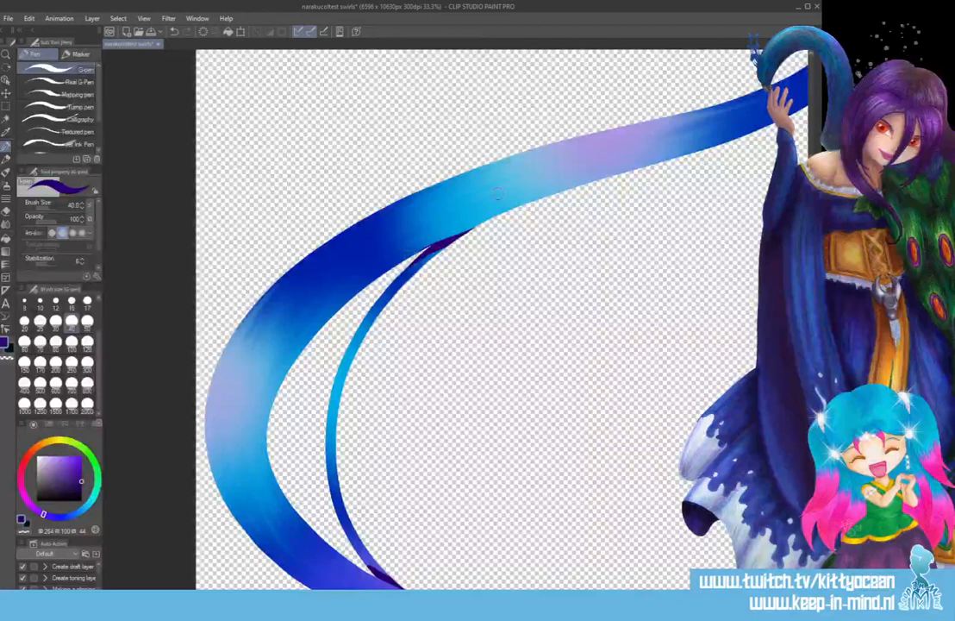
- Paint a small dark purple shadow where the thin outer strand joins the middle-left band, using the G-pen
scroll(432, 172, down, 7)
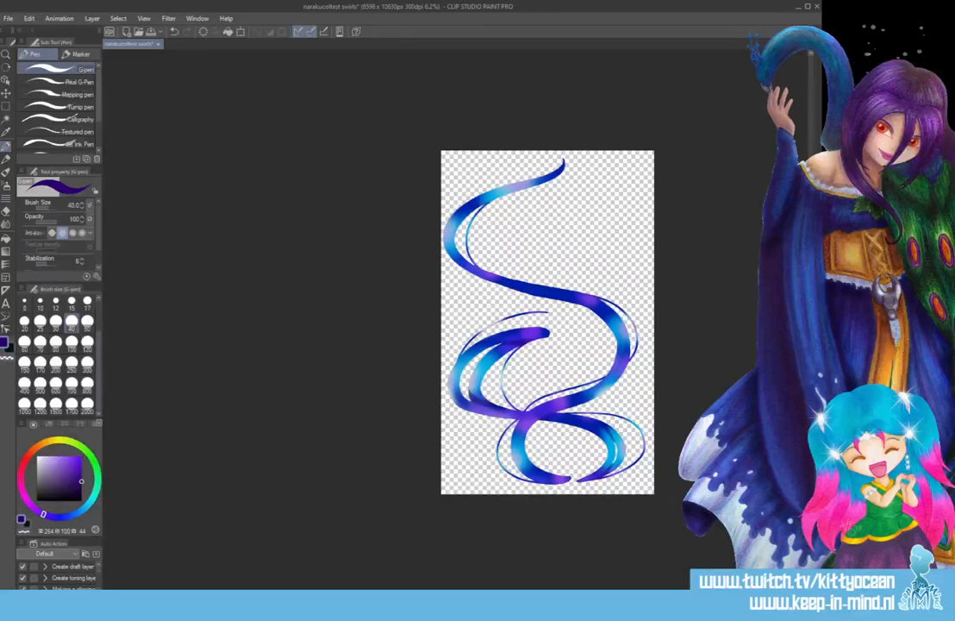
key(ctrl+plus)
key(ctrl+plus)
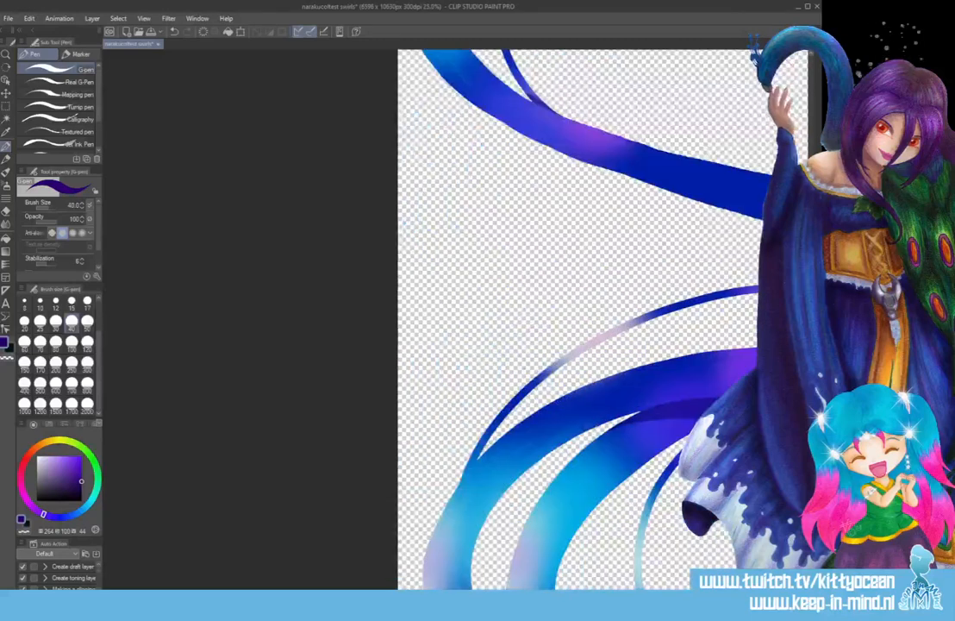
key(j)
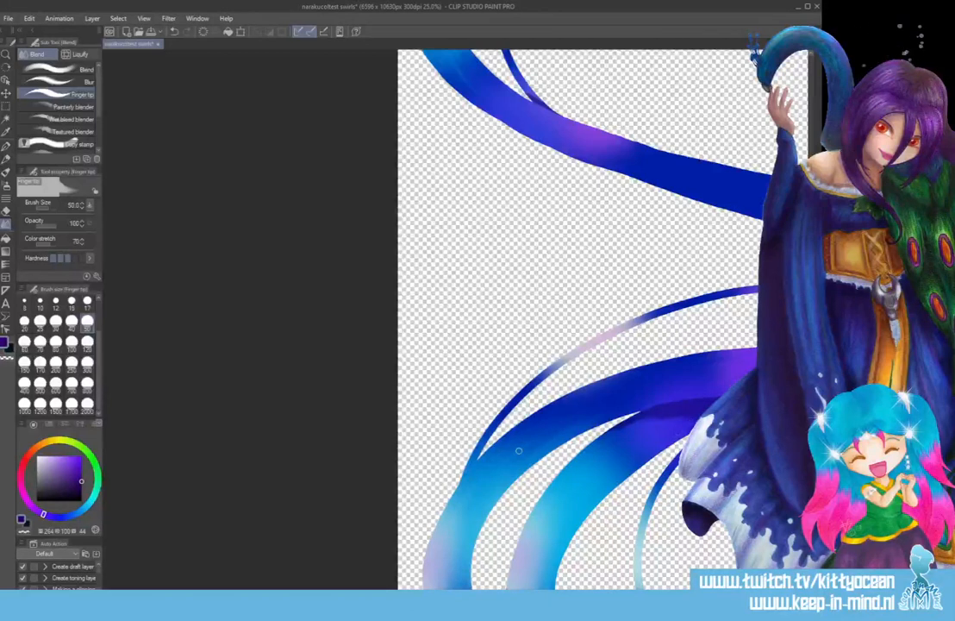
click(9, 144)
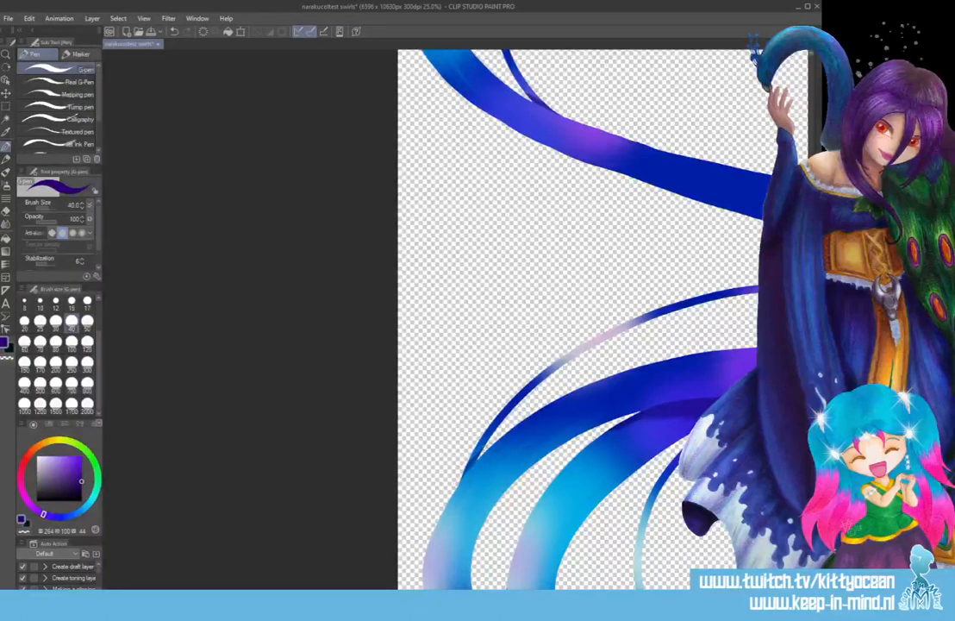
- Smudge the shadow on the inner left band where it meets the outer band, using the Finger tip blender at size 50
drag(609, 267, 420, 267)
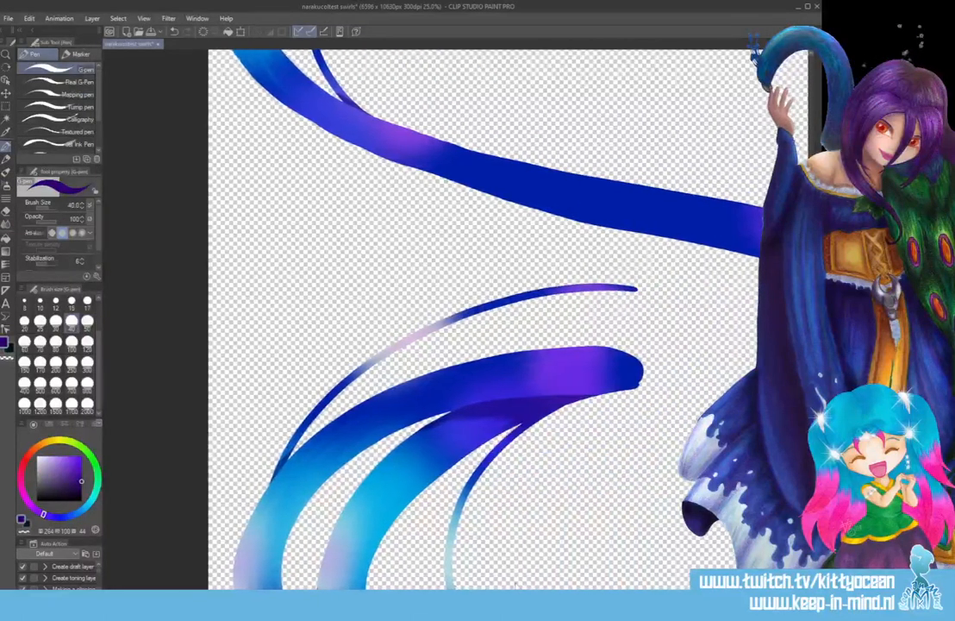
click(7, 211)
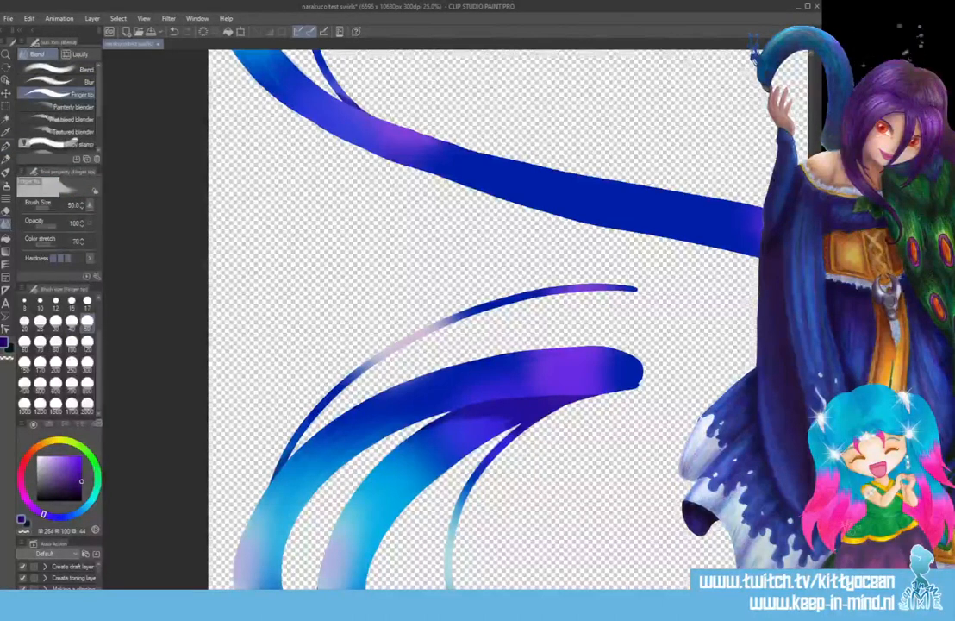
scroll(482, 319, down, 3)
mouse_move(321, 335)
mouse_down()
mouse_move(351, 387)
mouse_move(351, 377)
mouse_move(379, 392)
mouse_move(366, 374)
mouse_move(426, 406)
mouse_up()
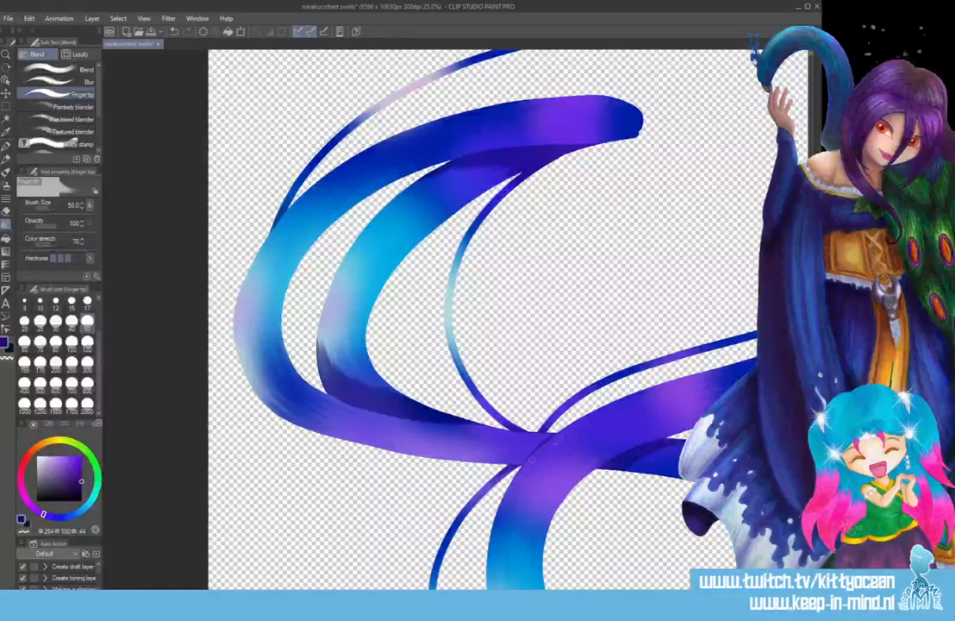
- Smudge the shadows at the upper and lower ends of the right loop's split into streaks along the band
scroll(457, 319, right, 5)
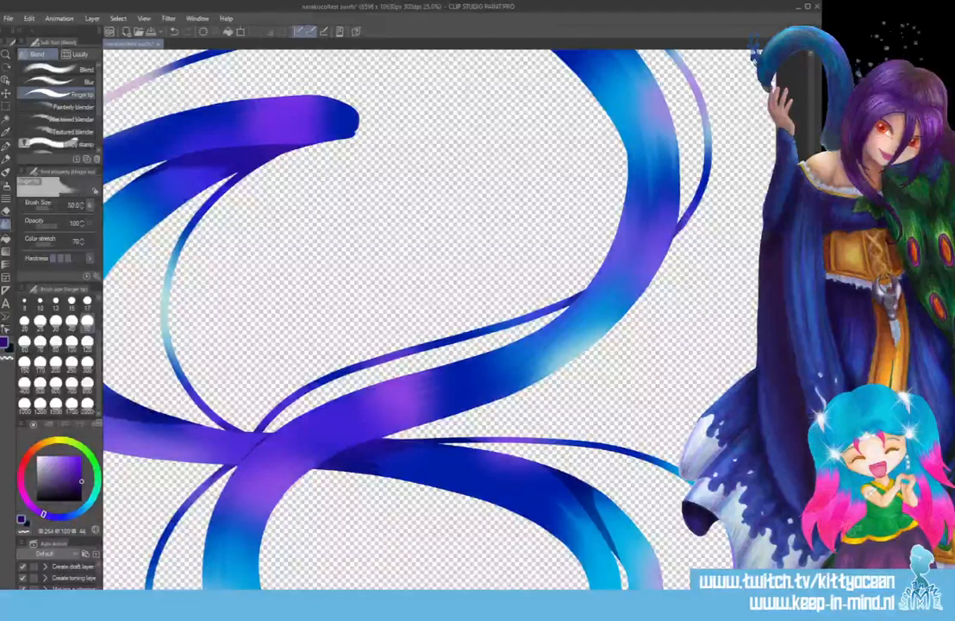
scroll(440, 319, down, 3)
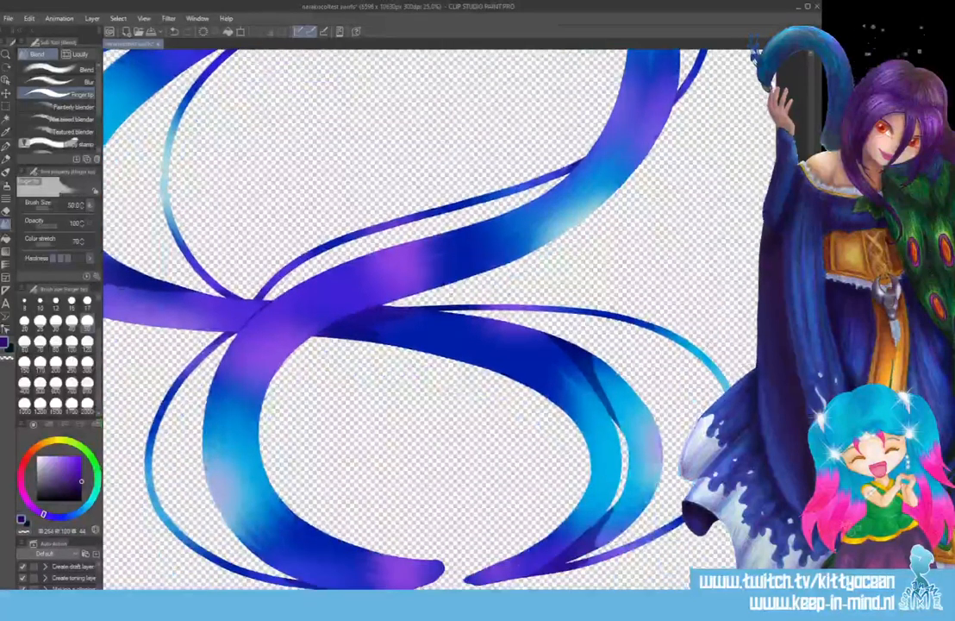
drag(592, 364, 619, 419)
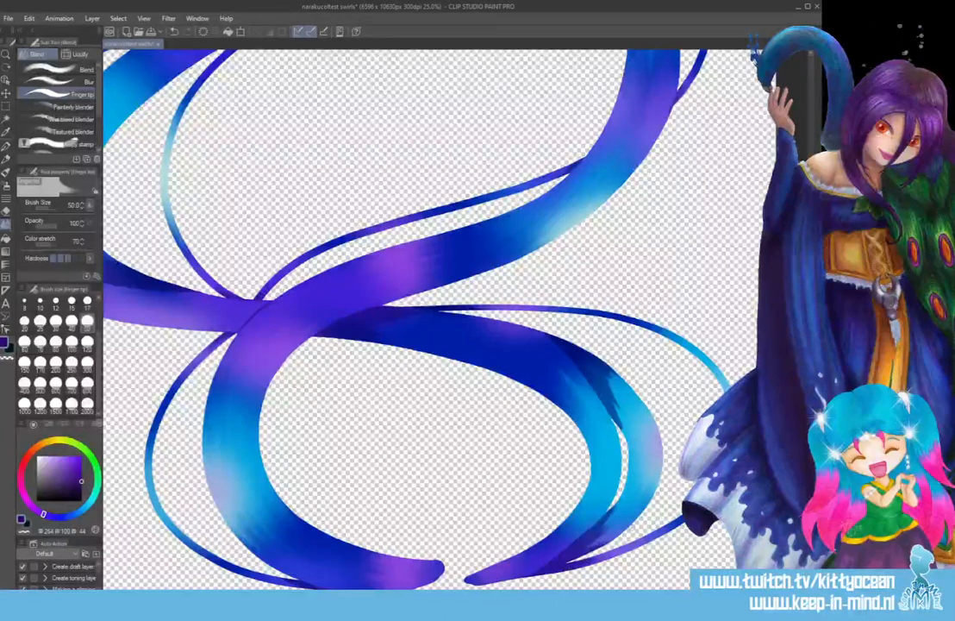
scroll(422, 302, down, 2)
scroll(422, 302, down, 1)
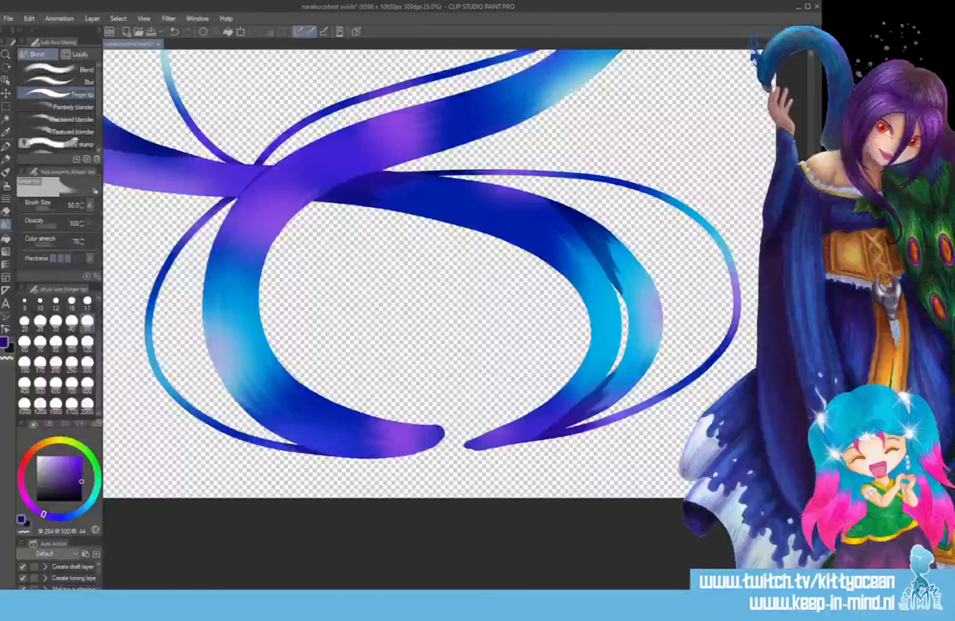
- Inspect the blended shadows along the upper band, right curve and lower loop, and the swirl design as a whole
scroll(422, 301, up, 10)
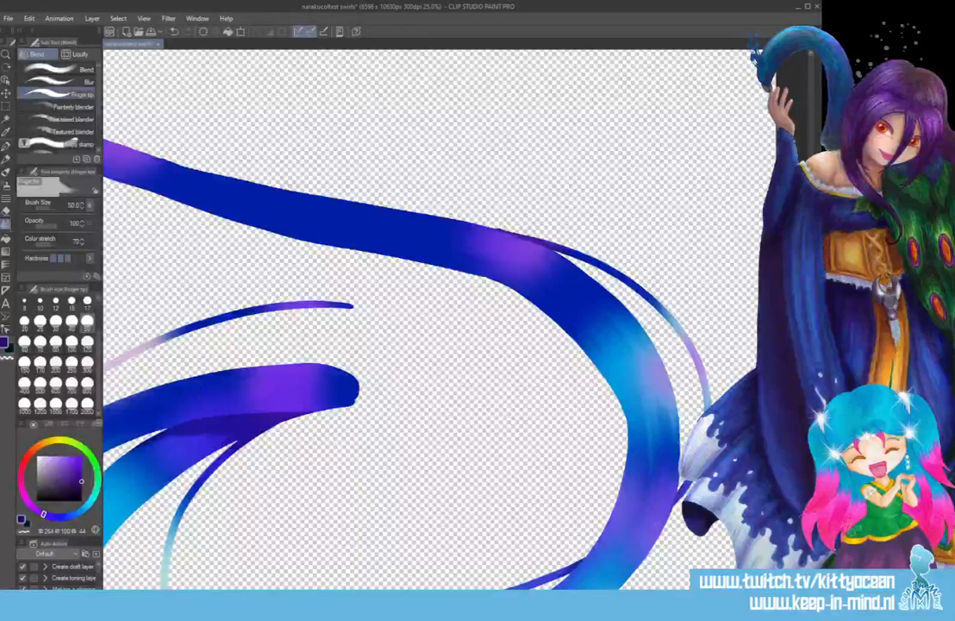
scroll(423, 319, up, 5)
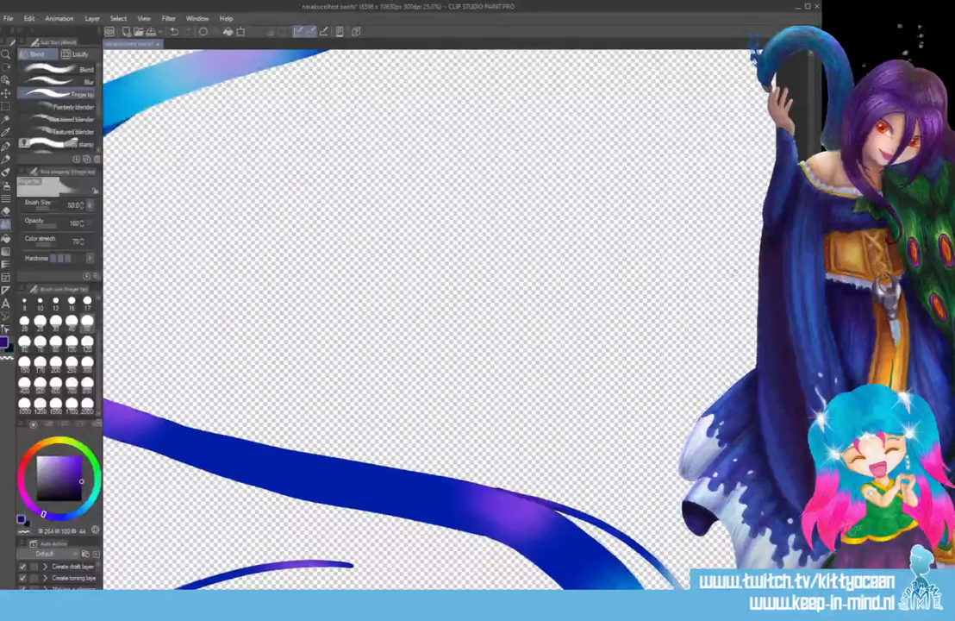
scroll(422, 319, left, 5)
scroll(423, 319, right, 1)
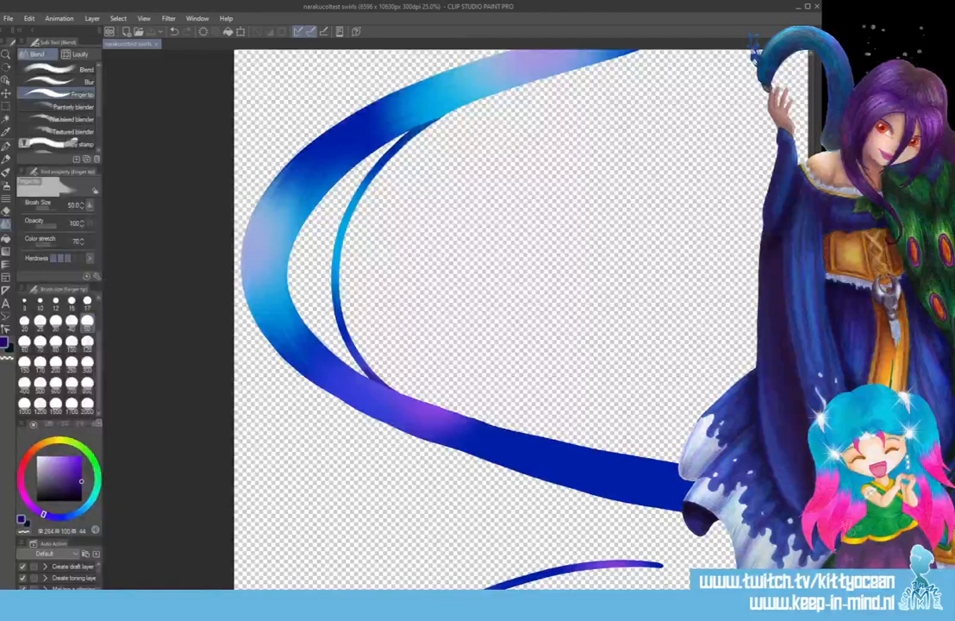
drag(517, 594, 661, 594)
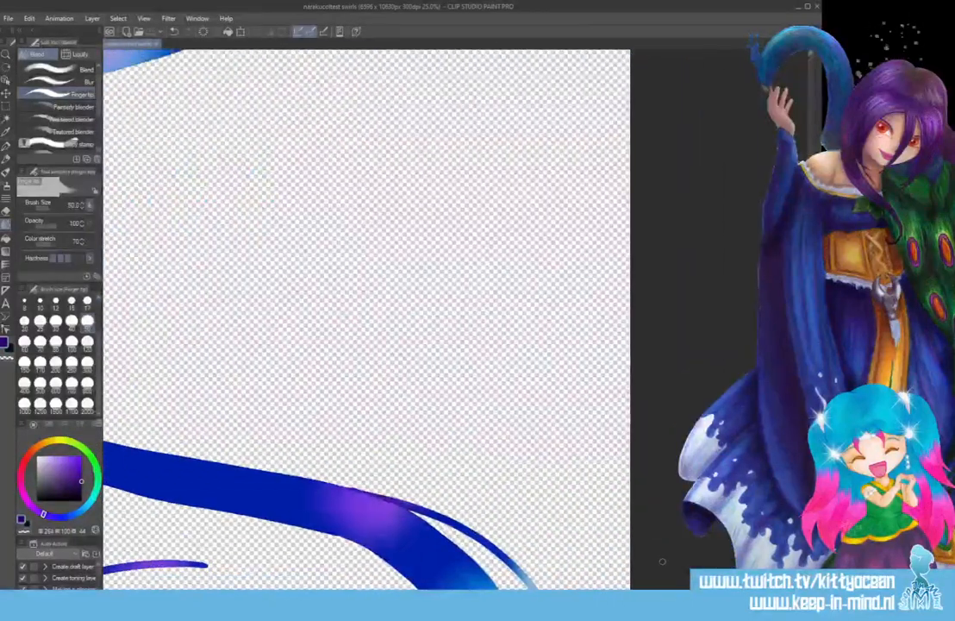
drag(811, 108, 811, 222)
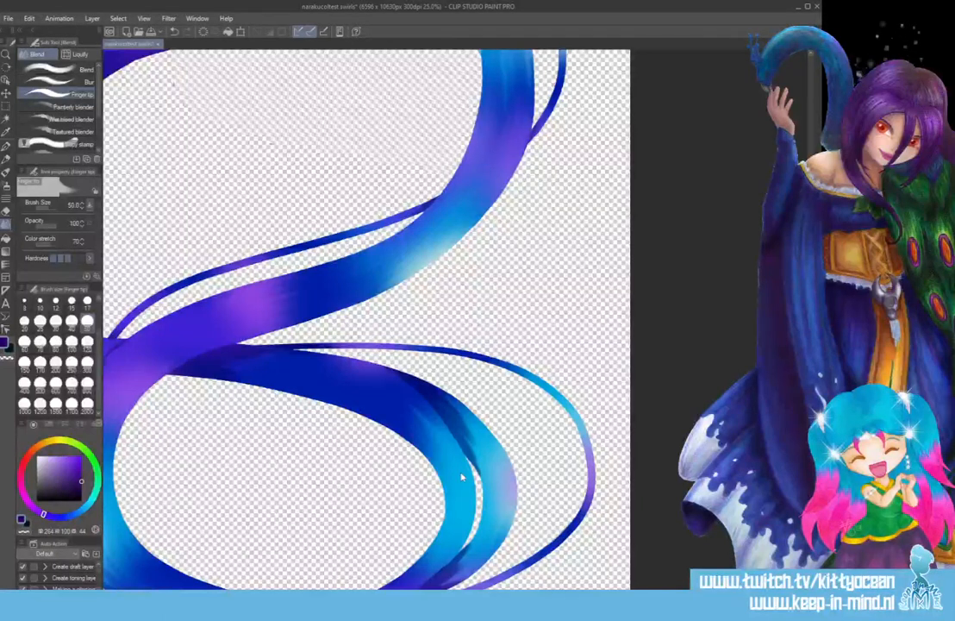
scroll(461, 472, down, 4)
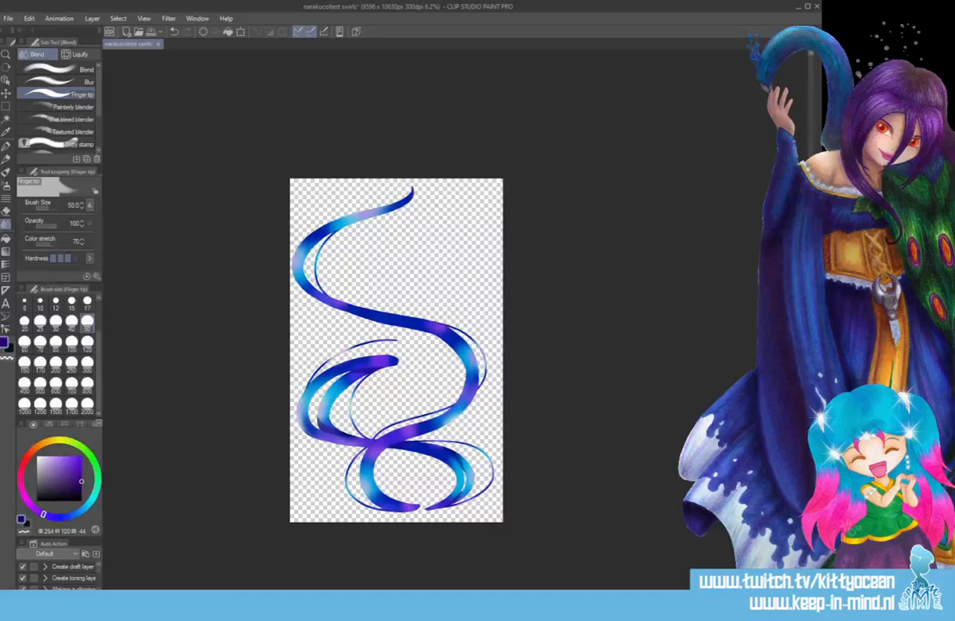
- Save the swirl drawing, switch to File Explorer and display the start of the scans folder with medium icons
key(ctrl+s)
key(alt+Tab)
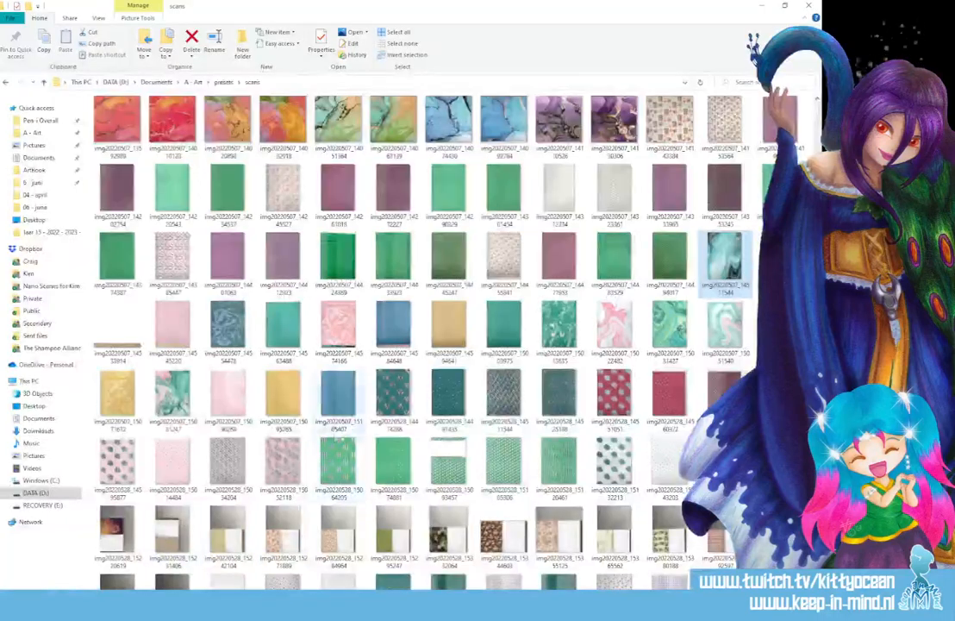
scroll(348, 447, up, 3)
scroll(349, 447, up, 10)
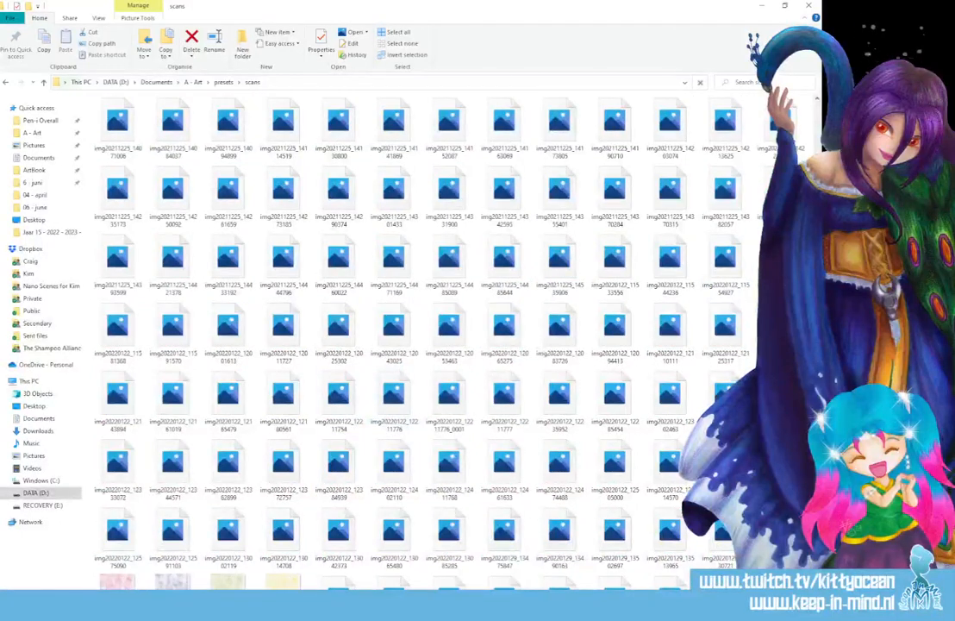
scroll(394, 423, up, 3)
scroll(394, 422, up, 5)
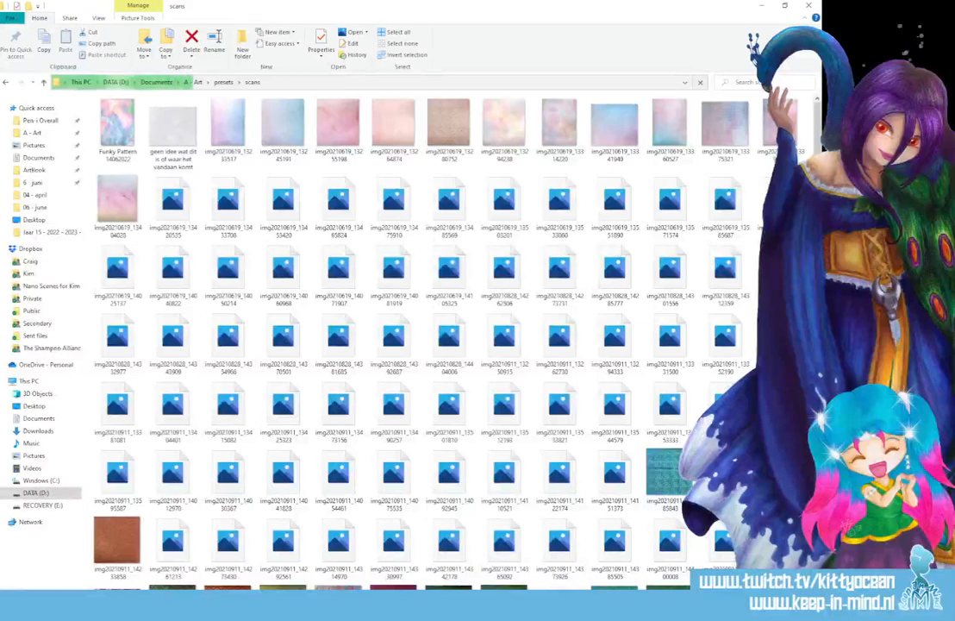
right_click(693, 450)
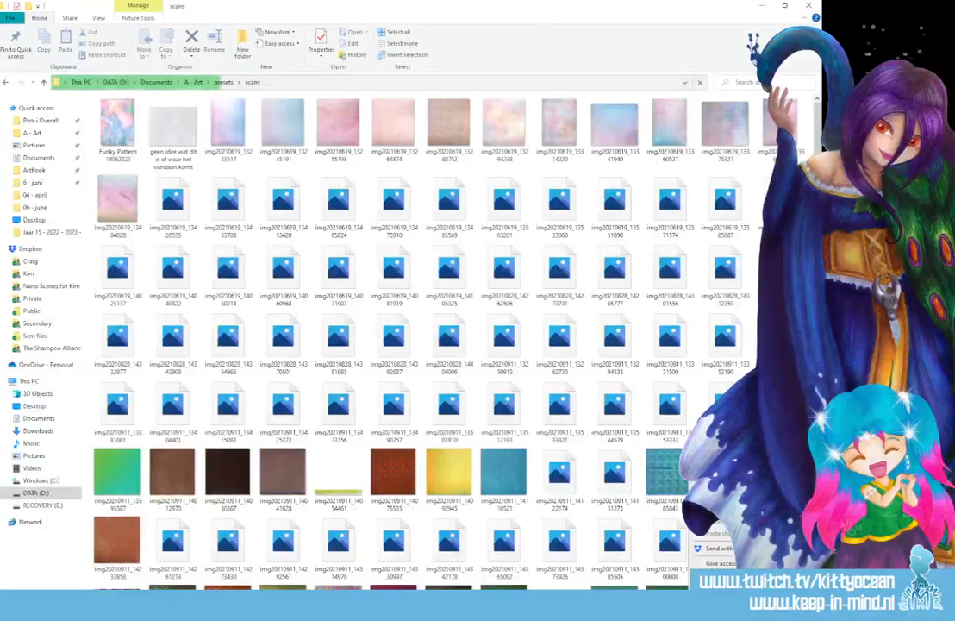
mouse_move(719, 457)
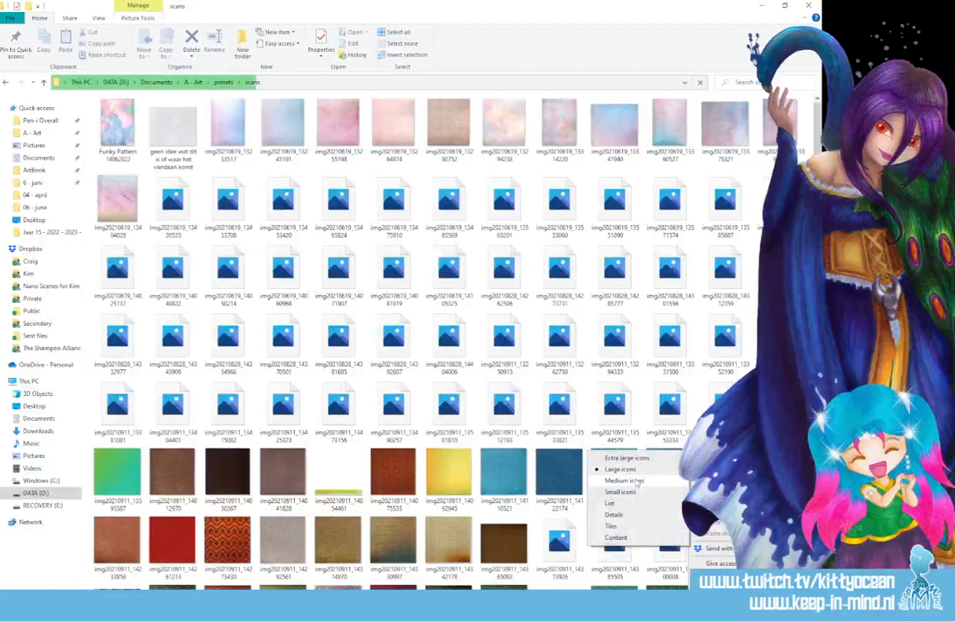
click(625, 481)
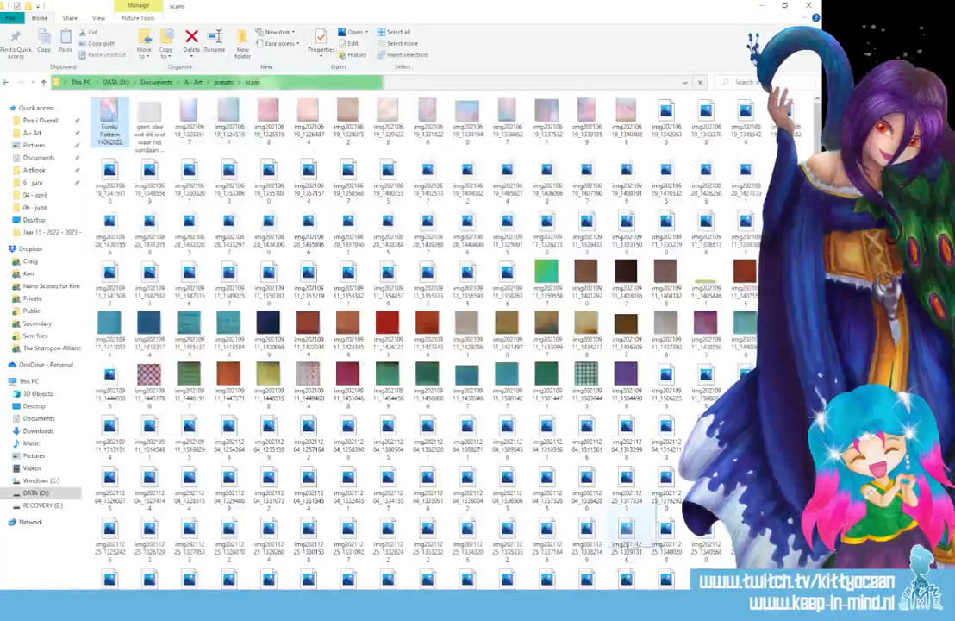
- Open the Funky Pattern 14062022 scan in Clip Studio Paint and copy the whole image into the swirl drawing
scroll(105, 106, down, 1)
click(607, 602)
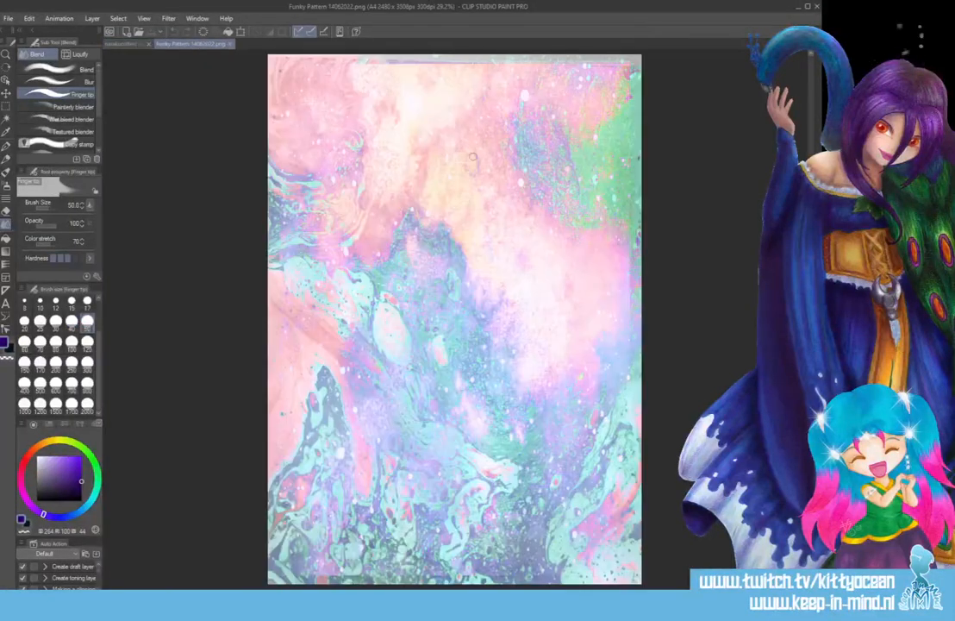
key(ctrl+a)
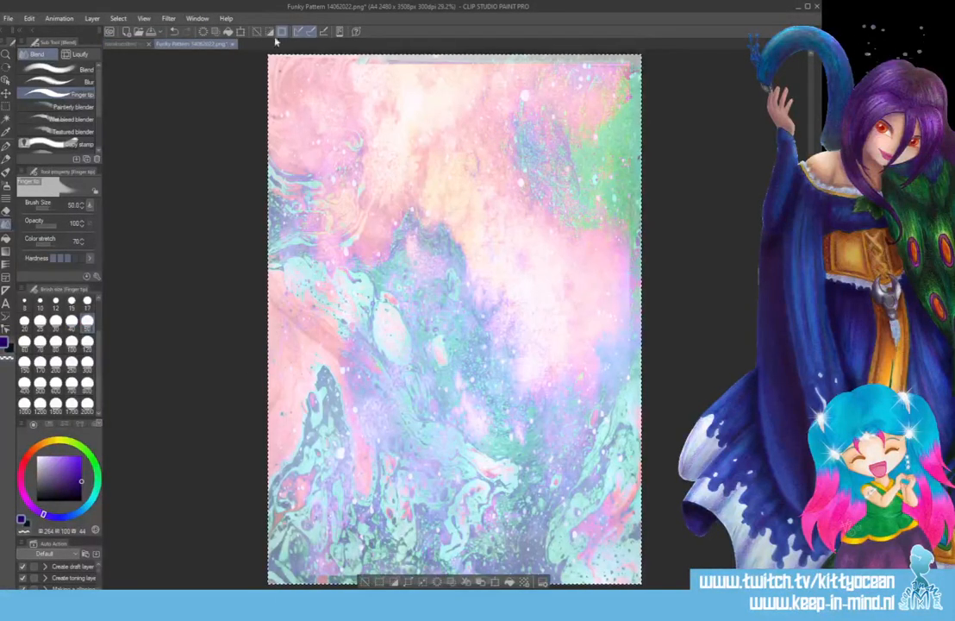
click(129, 44)
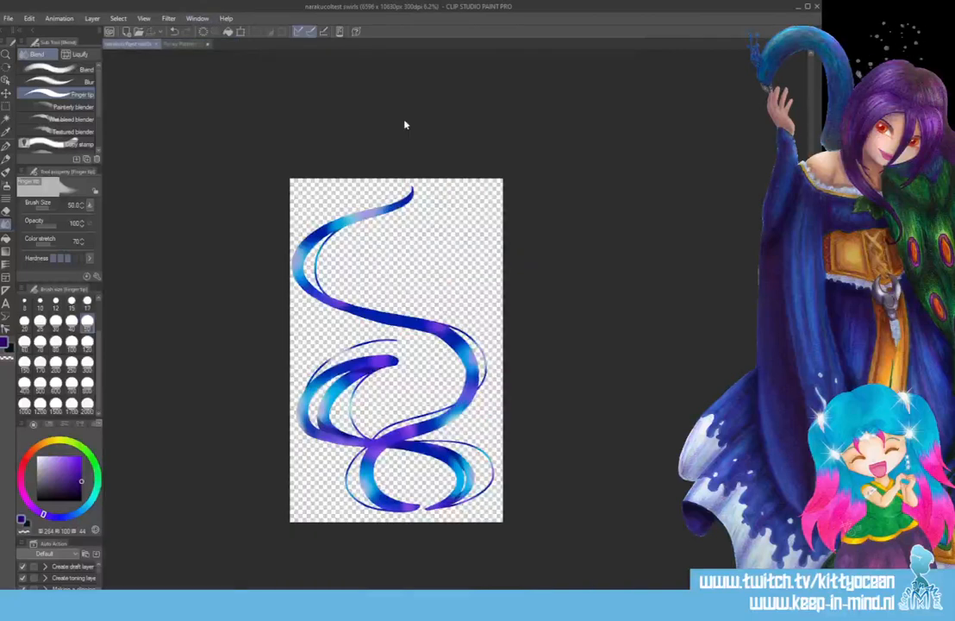
key(ctrl+v)
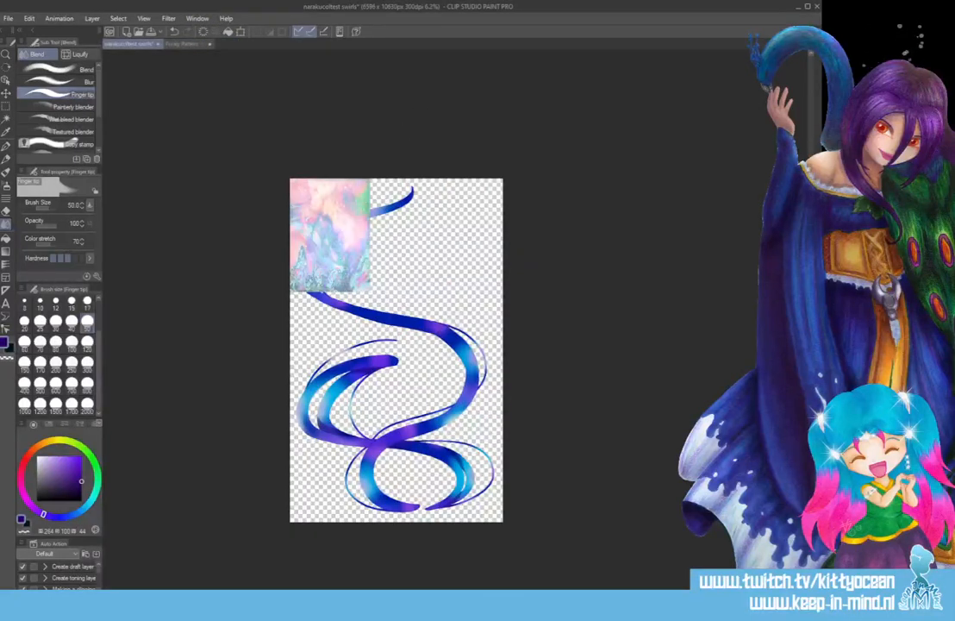
- Scale the pasted pattern up proportionally from the canvas's upper-left corner until it covers the whole canvas
click(6, 94)
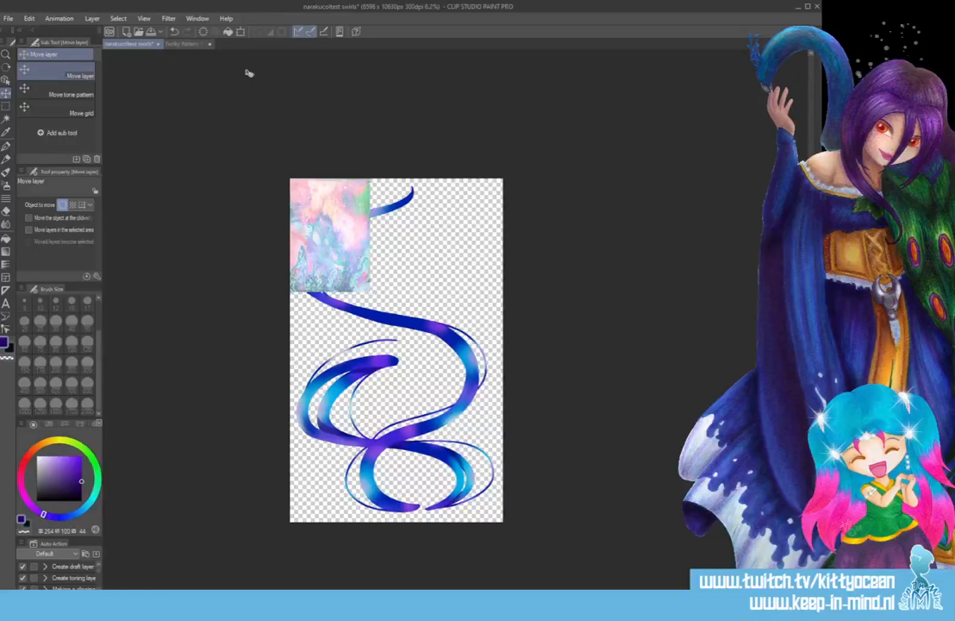
click(240, 32)
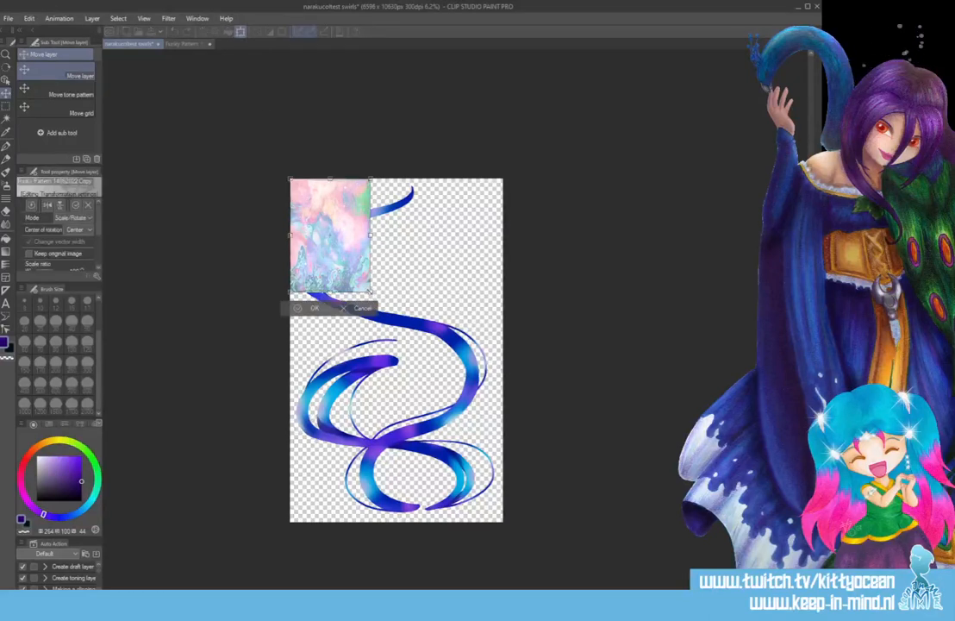
drag(371, 291, 534, 523)
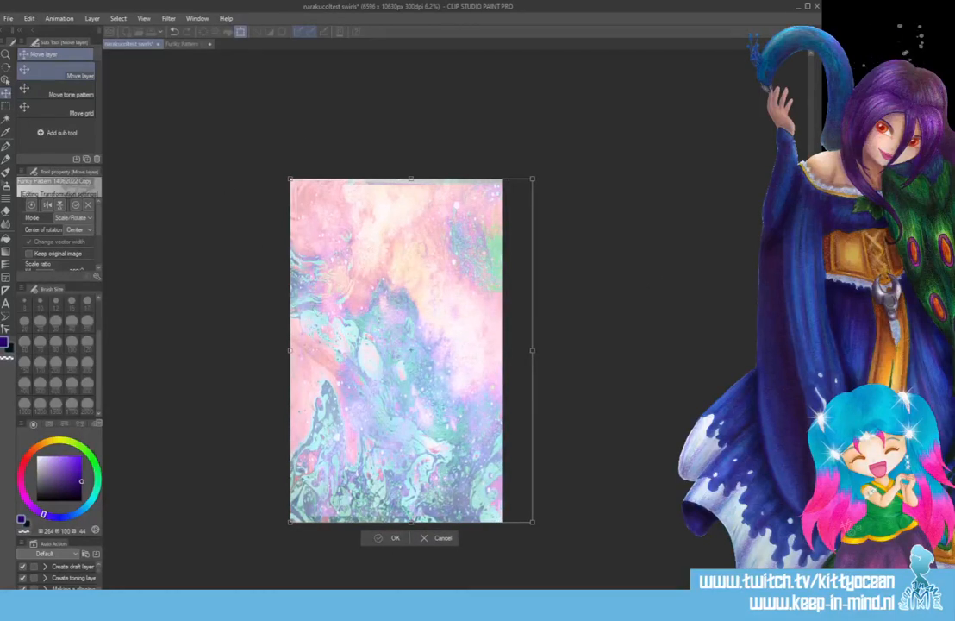
key(Return)
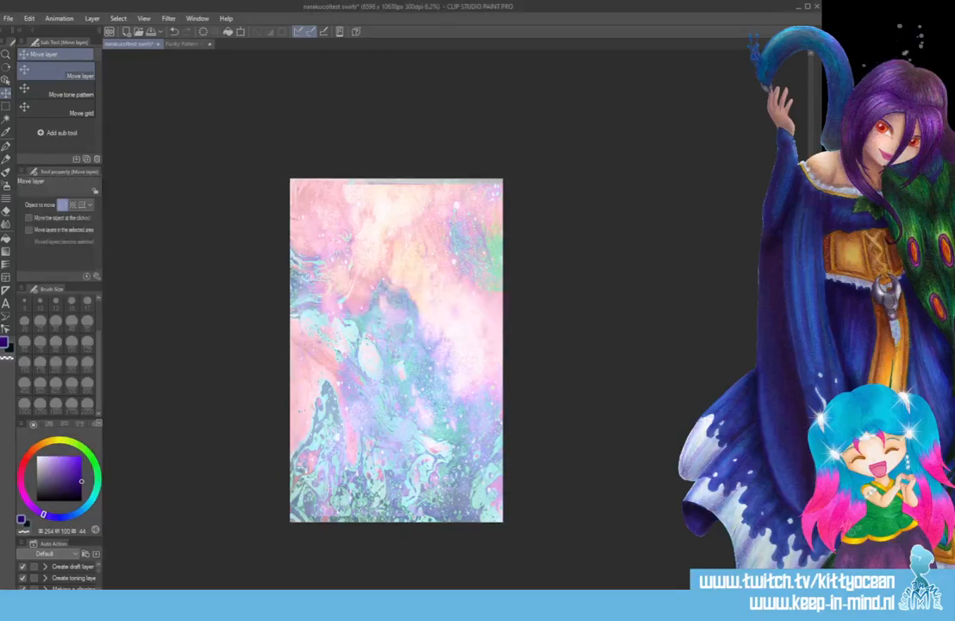
- Clip the pattern layer to the swirls and try successive blending modes, settling on one that softly lightens the blue and purple bands
key(ctrl+alt+g)
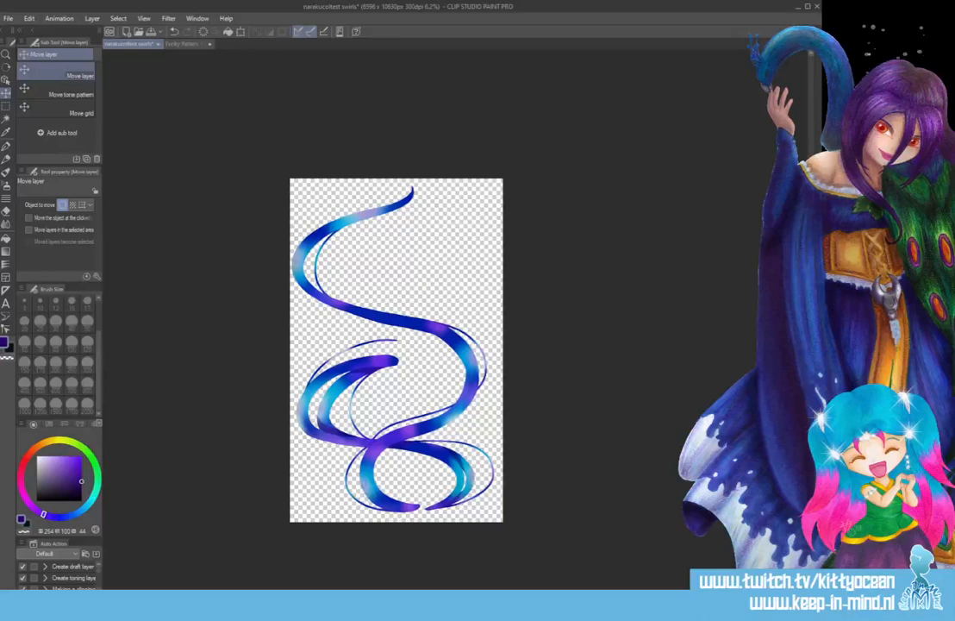
key(Down)
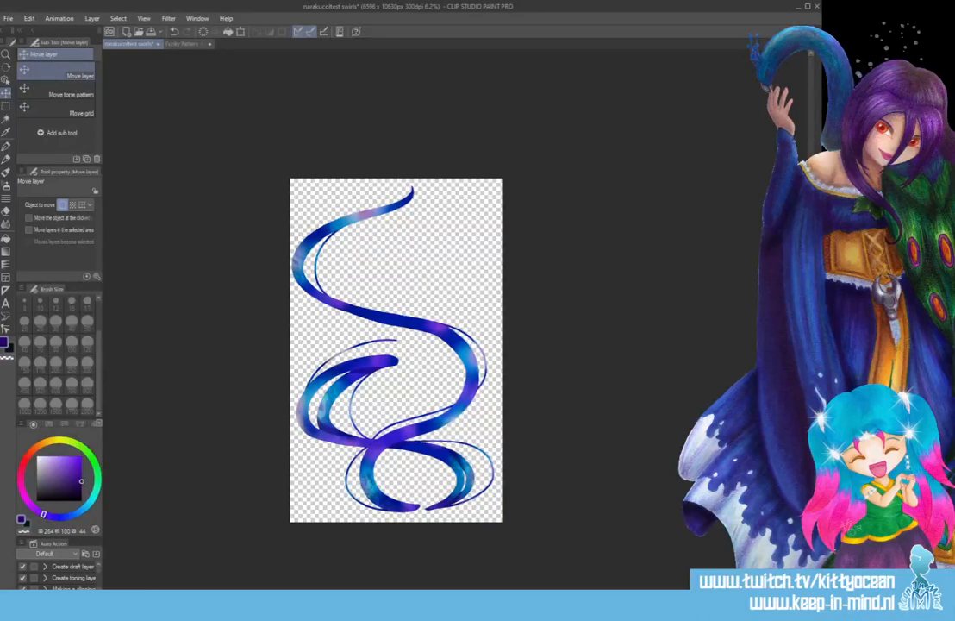
key(Down)
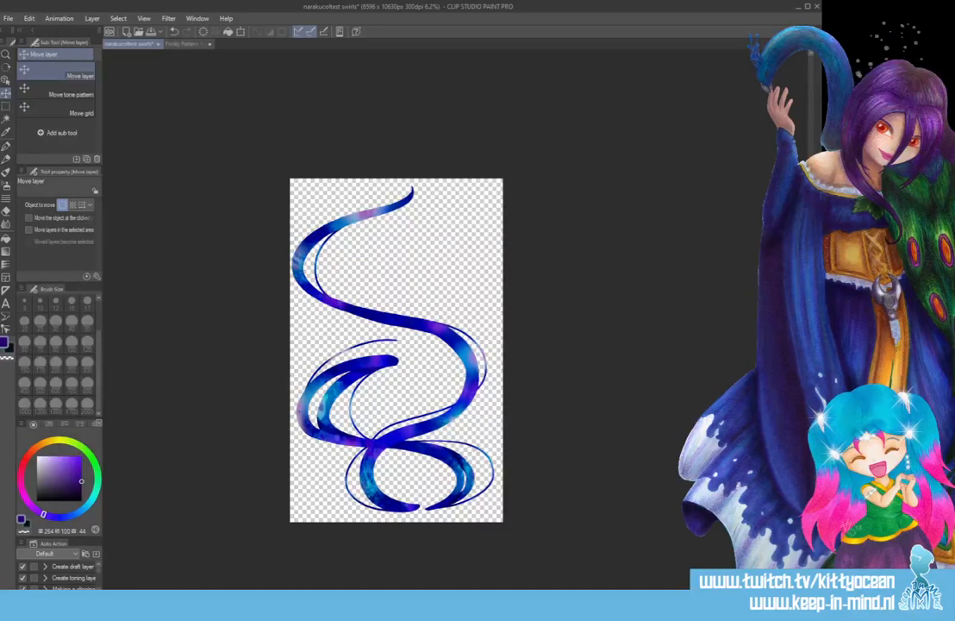
key(Down)
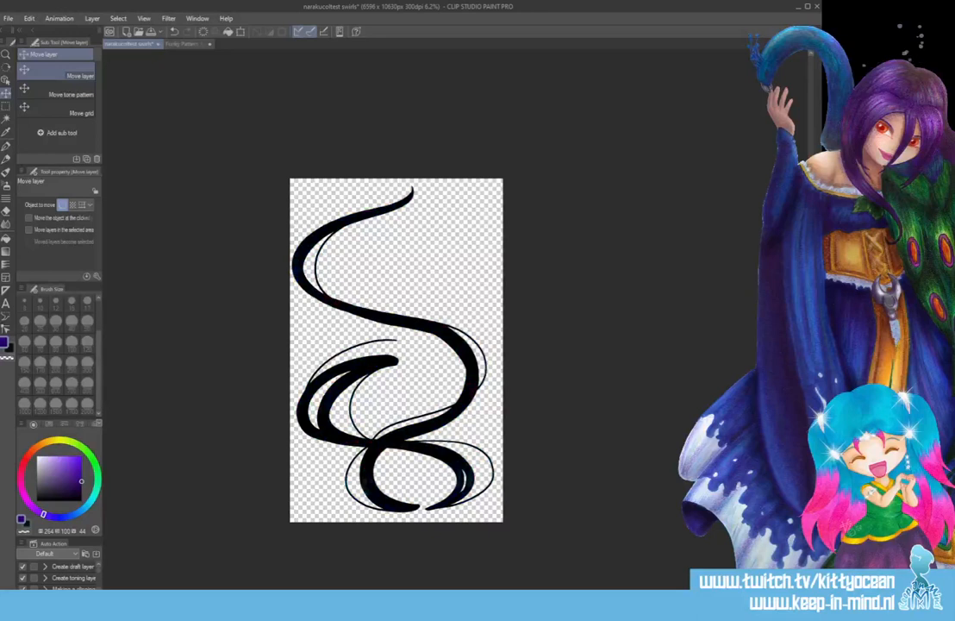
key(Down)
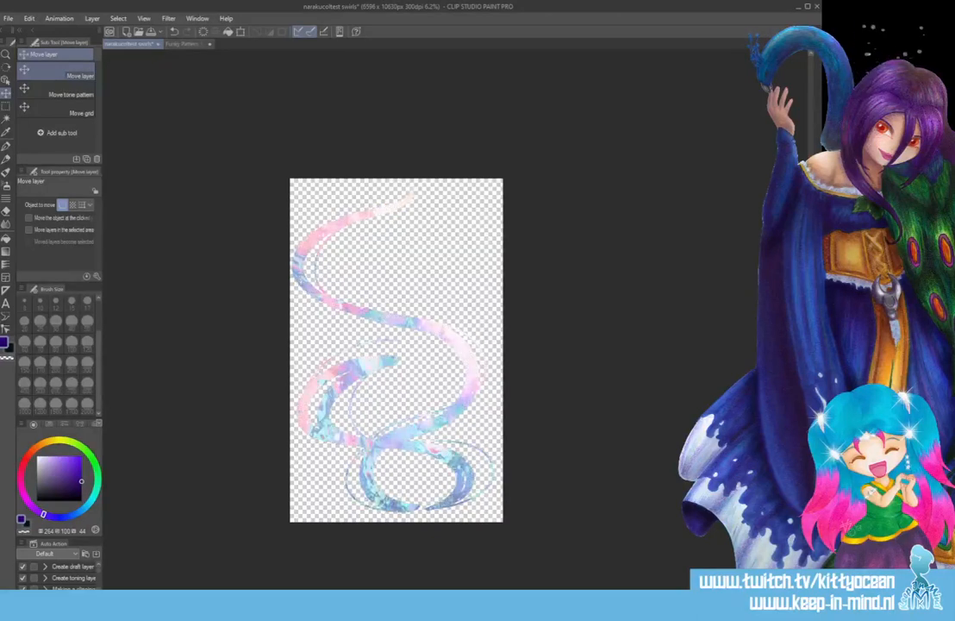
key(Down)
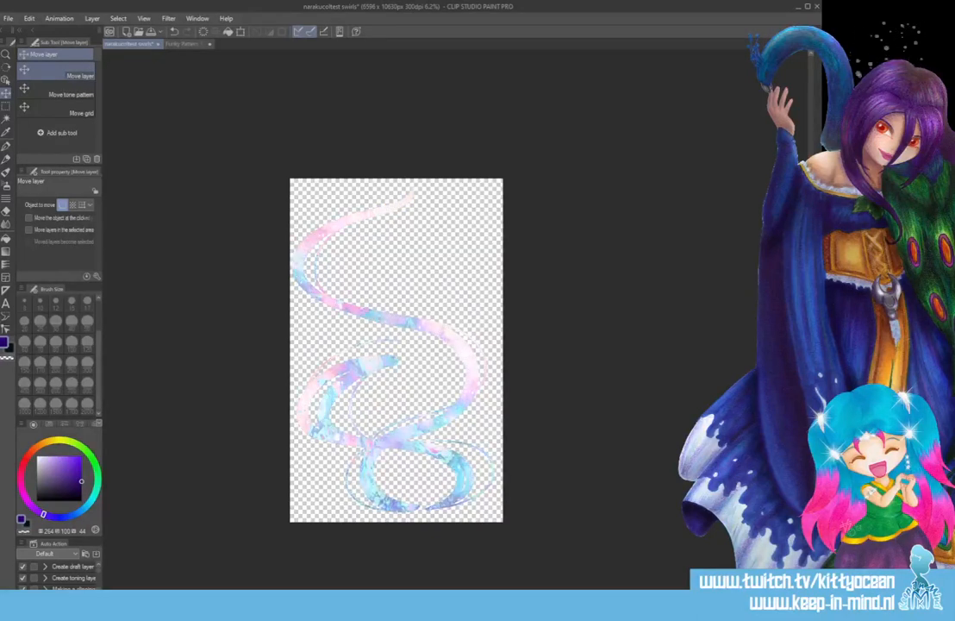
key(Down)
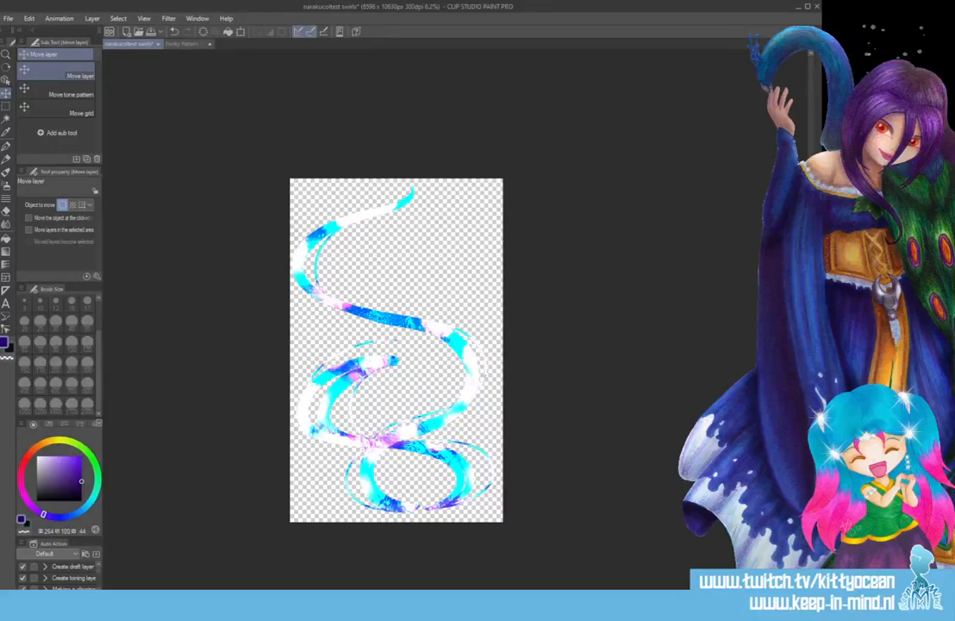
key(Down)
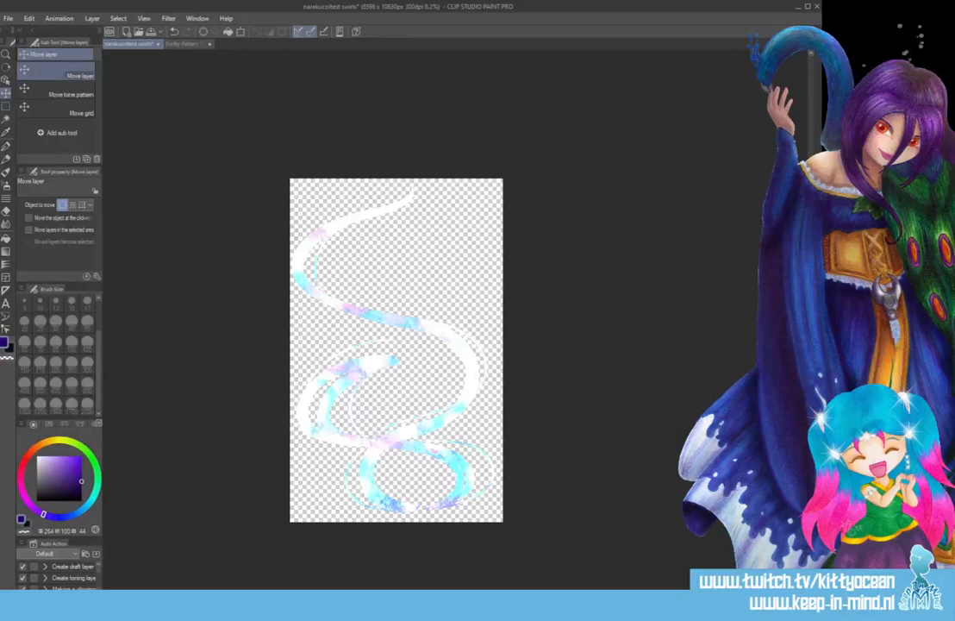
key(Down)
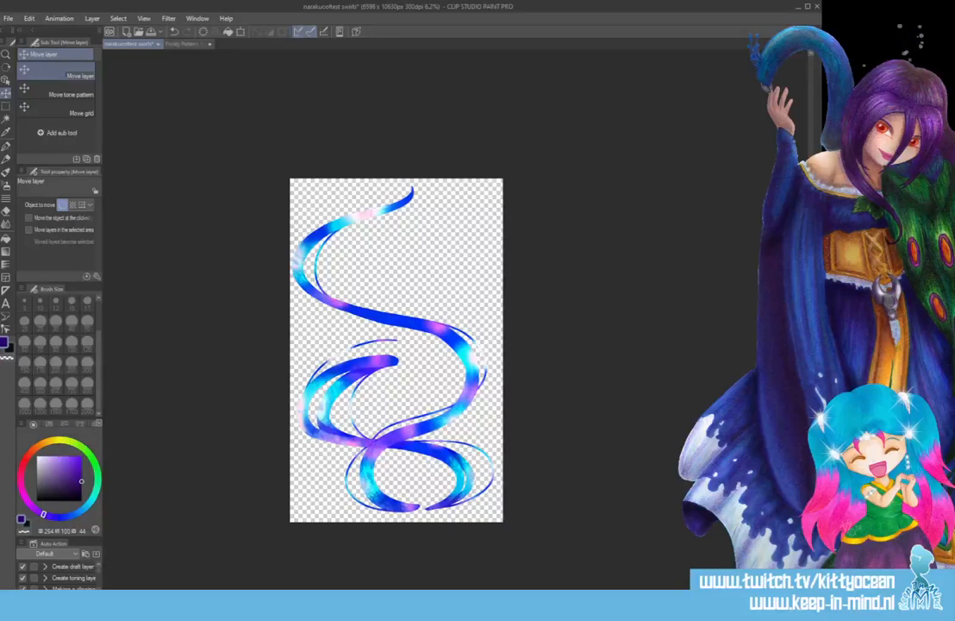
key(Down)
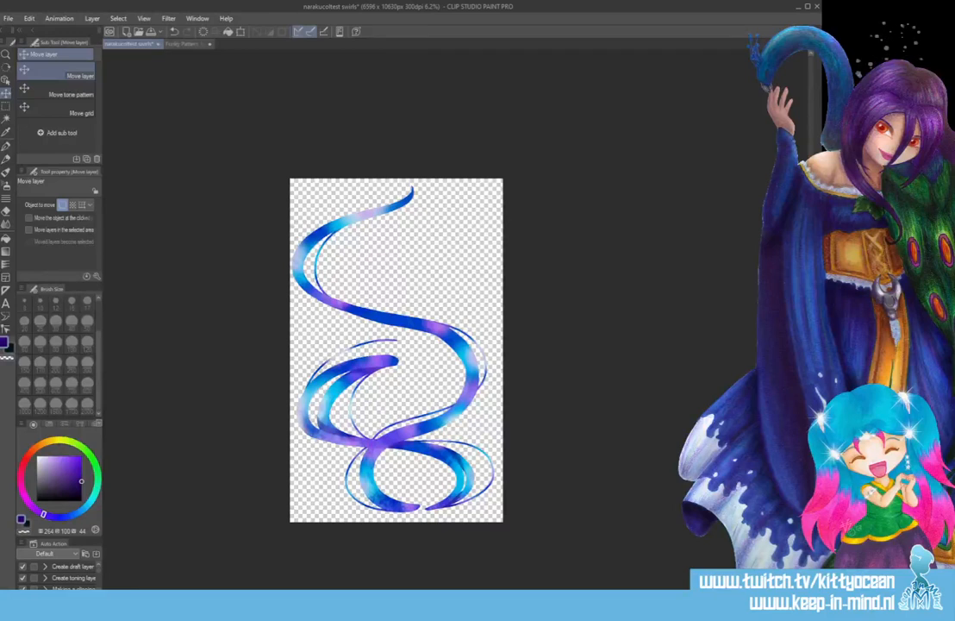
- Save the swirl drawing and close the Funky Pattern image
key(ctrl+s)
click(209, 47)
click(449, 226)
- Paint pale yellow along the upper swirl and around its left curve, using the Paint and apply brush at size 800
key(p)
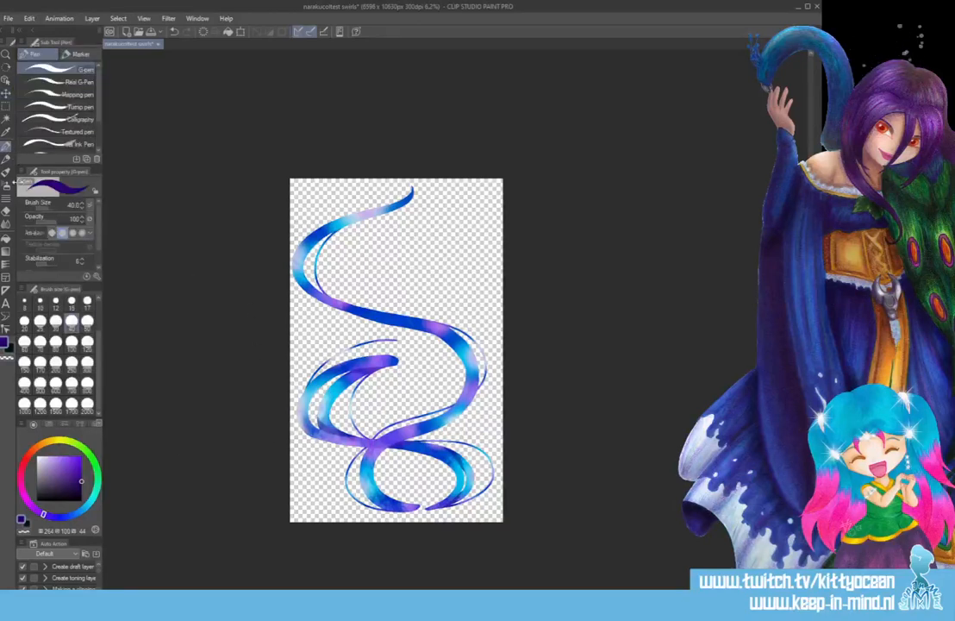
click(7, 173)
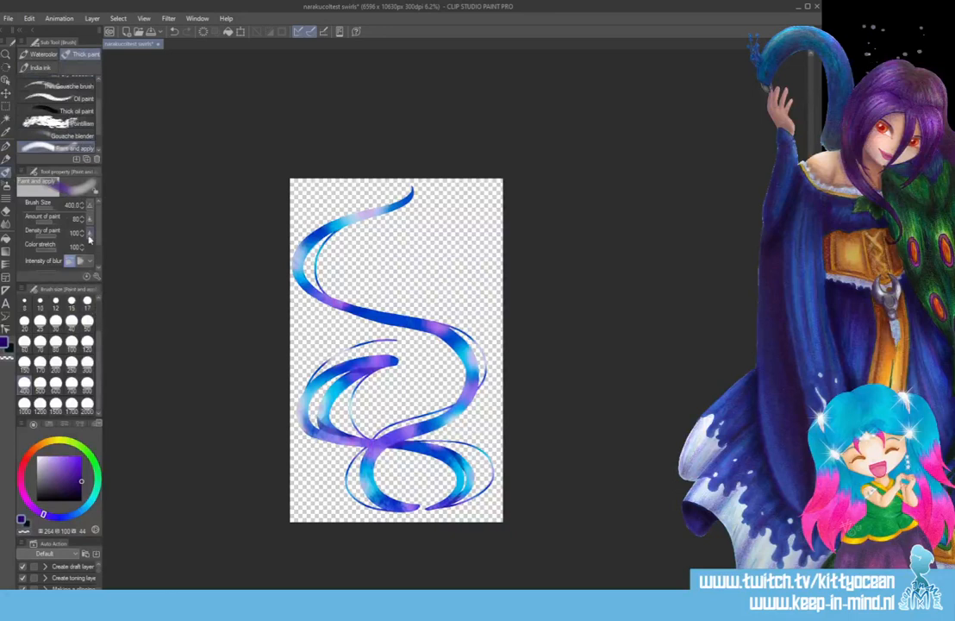
click(61, 440)
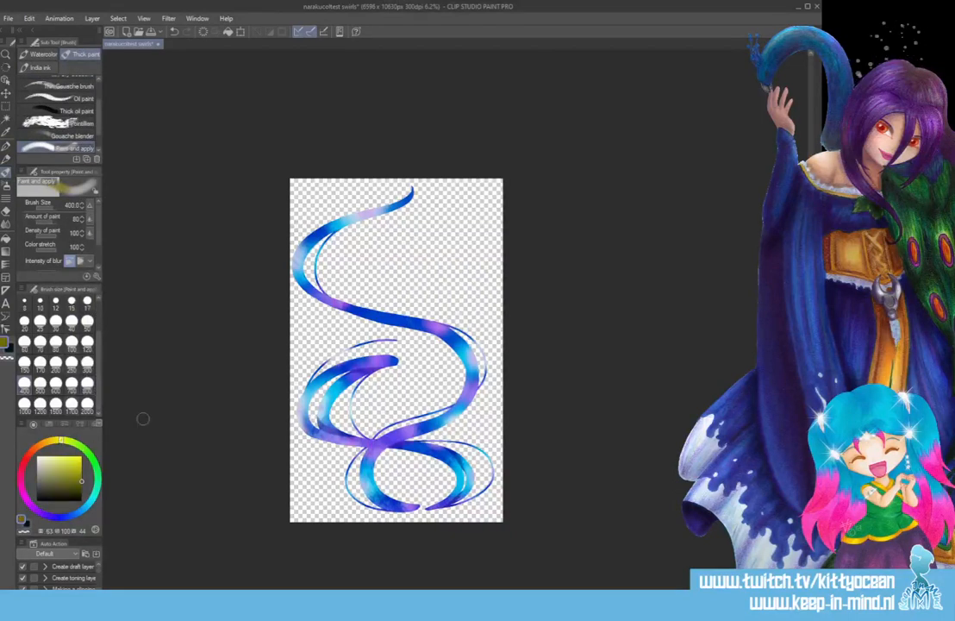
click(55, 457)
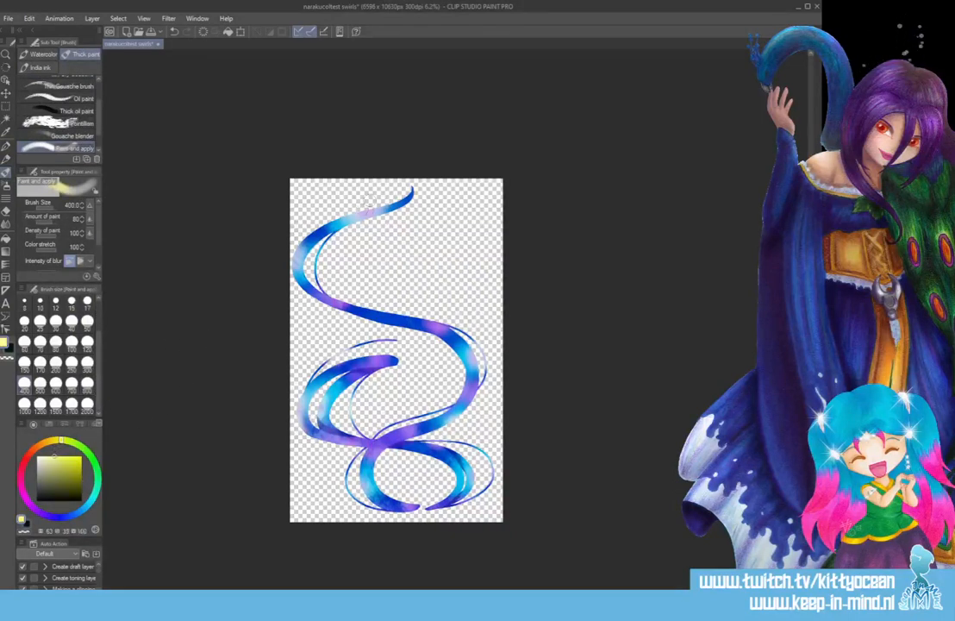
click(87, 382)
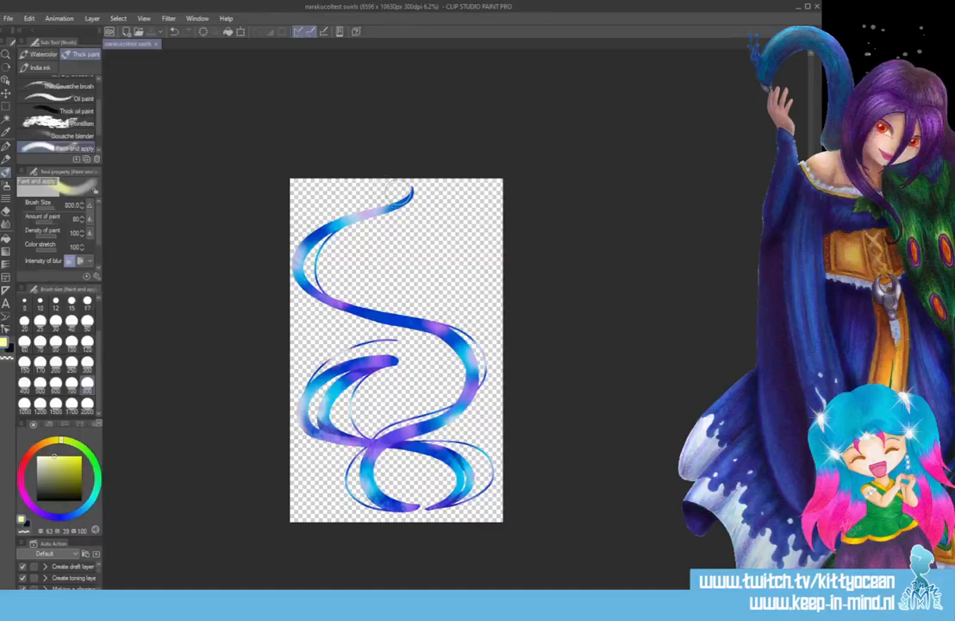
mouse_move(370, 197)
mouse_down()
mouse_move(398, 195)
mouse_move(320, 220)
mouse_move(288, 243)
mouse_move(277, 299)
mouse_up()
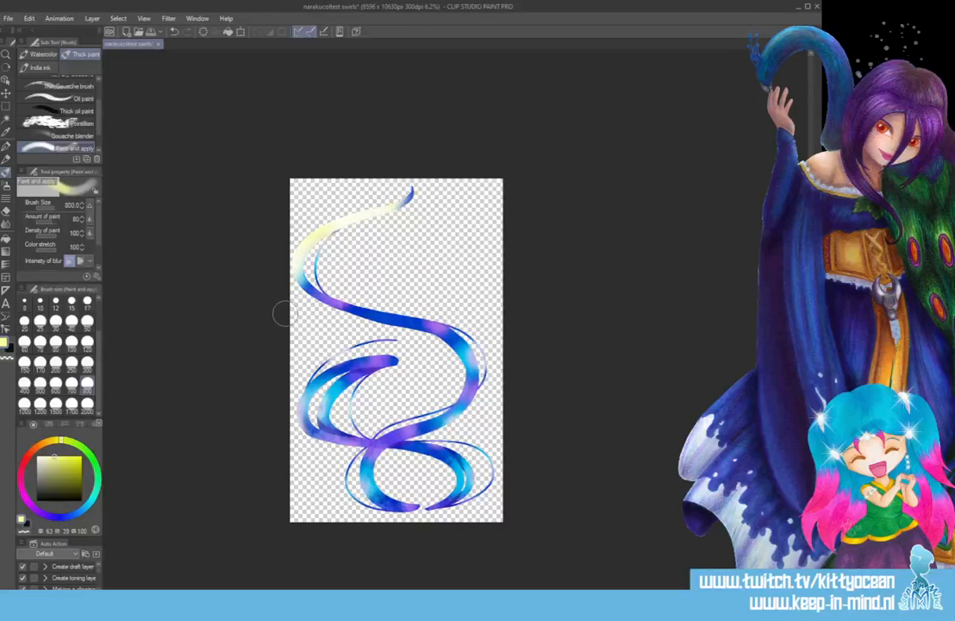
drag(305, 274, 339, 298)
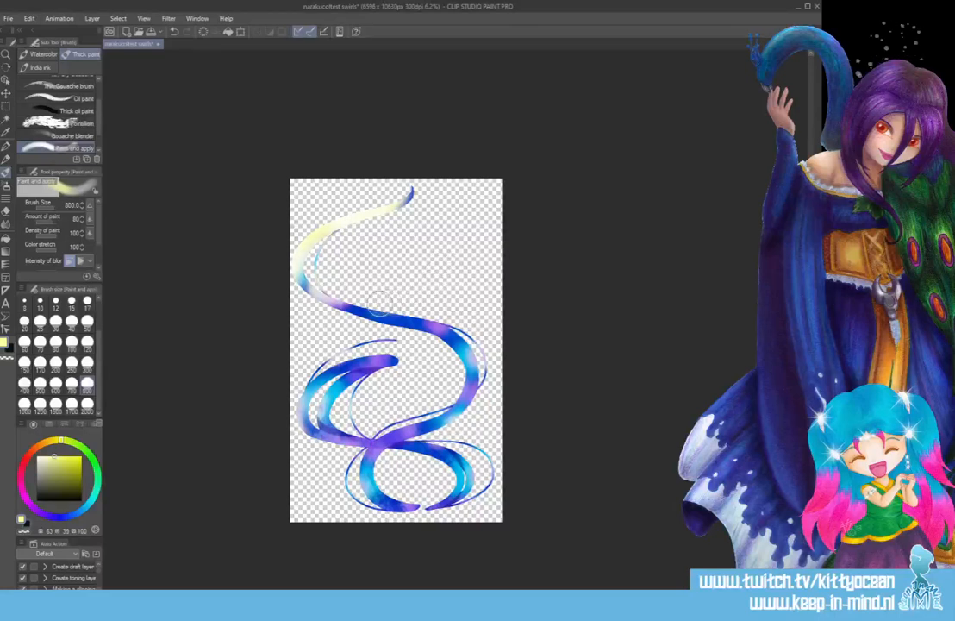
- Paint the middle diagonal band light pink and the right curve down through the left side of the lower loop light blue
click(25, 498)
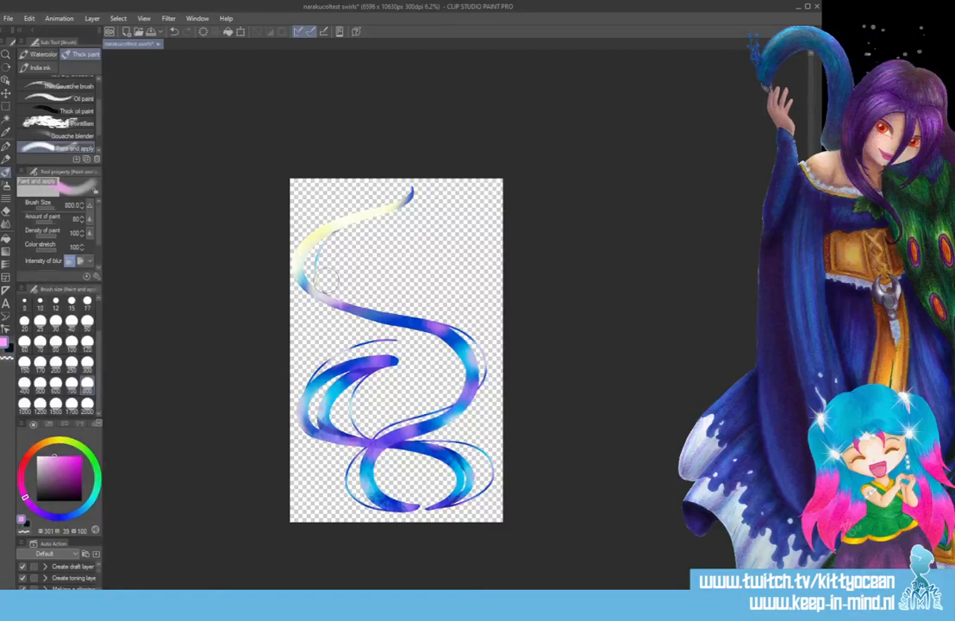
mouse_move(310, 286)
mouse_down()
mouse_move(411, 306)
mouse_move(476, 333)
mouse_up()
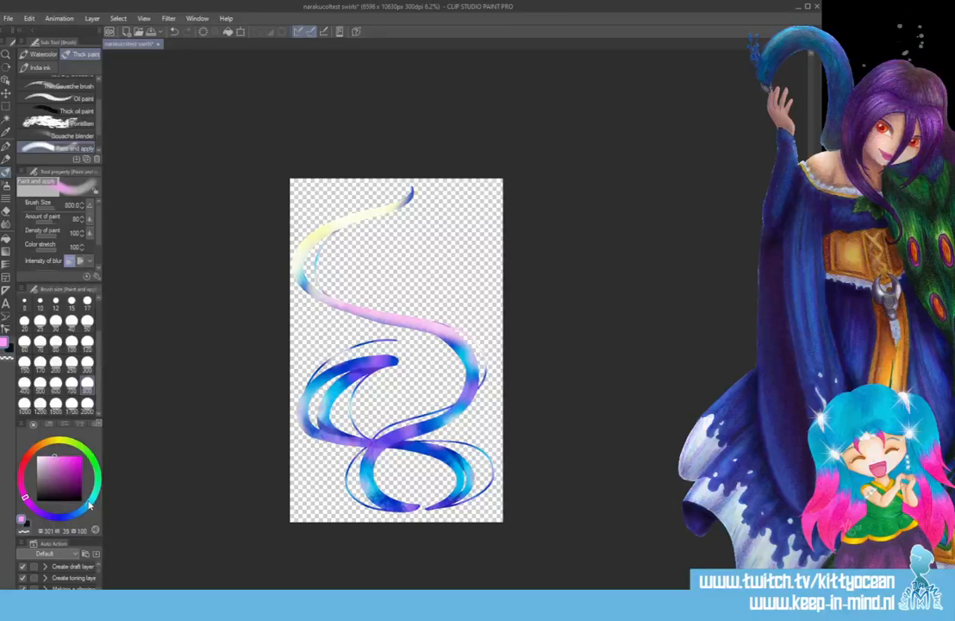
click(90, 505)
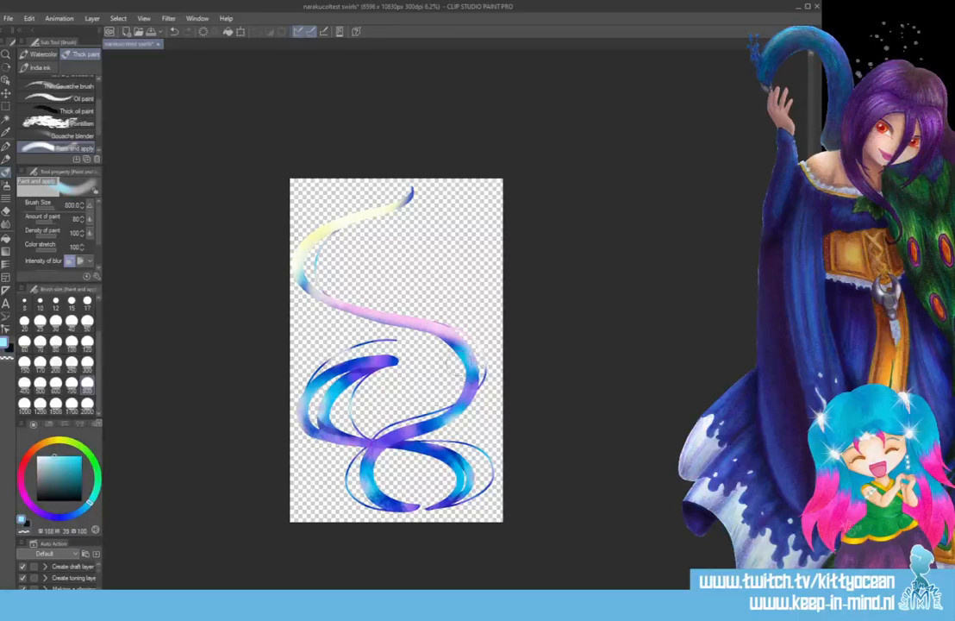
mouse_move(456, 381)
mouse_down()
mouse_move(354, 452)
mouse_move(344, 478)
mouse_move(368, 519)
mouse_move(421, 523)
mouse_up()
- Paint the crescent swirls and the far side of the lower loop light purple with the Paint and apply brush at size 800
click(33, 508)
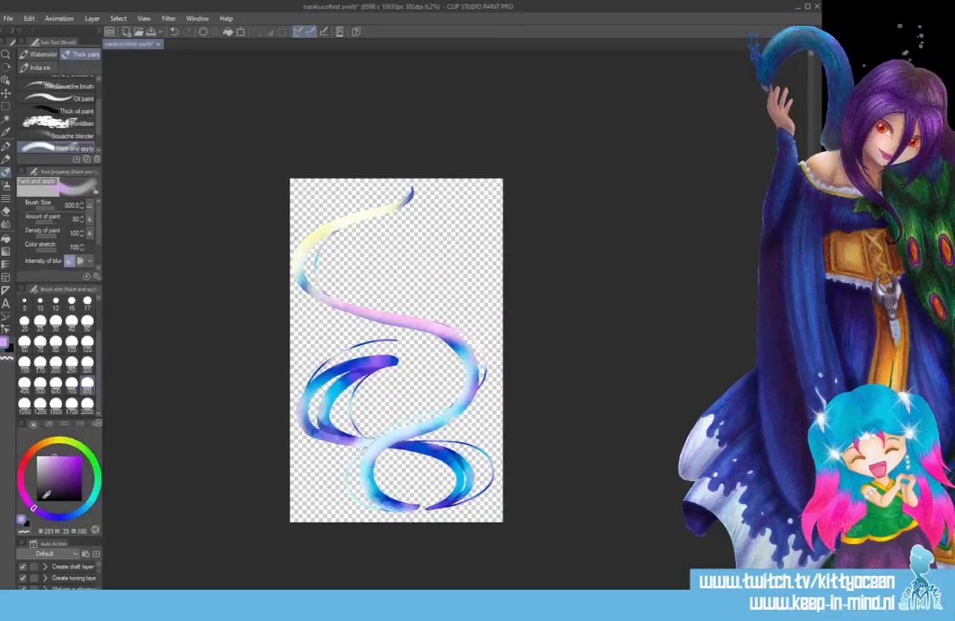
click(58, 460)
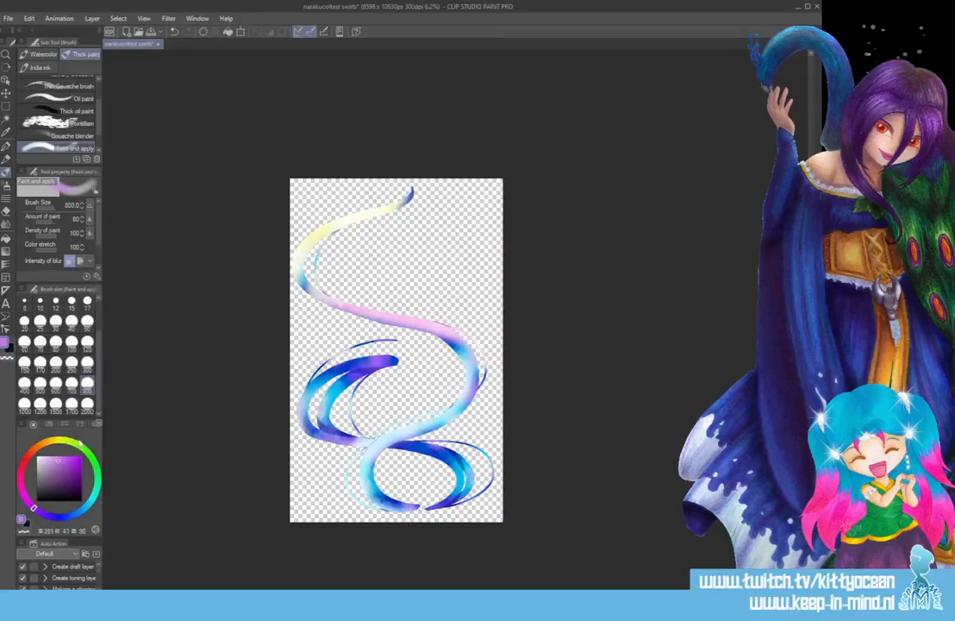
mouse_move(398, 370)
mouse_down()
mouse_move(323, 403)
mouse_move(338, 418)
mouse_move(363, 421)
mouse_move(380, 407)
mouse_move(436, 455)
mouse_move(402, 460)
mouse_move(448, 466)
mouse_up()
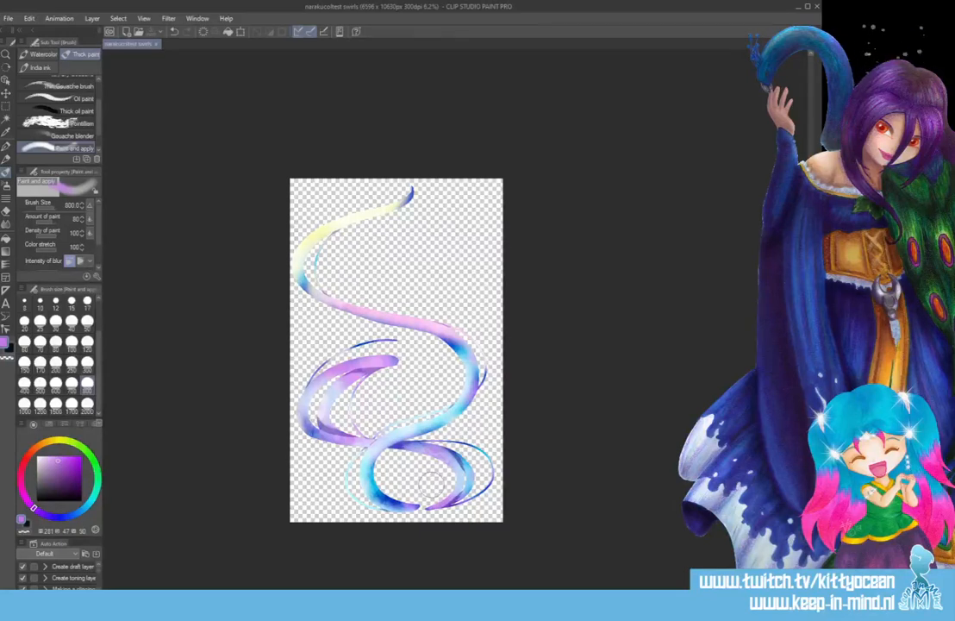
click(431, 484)
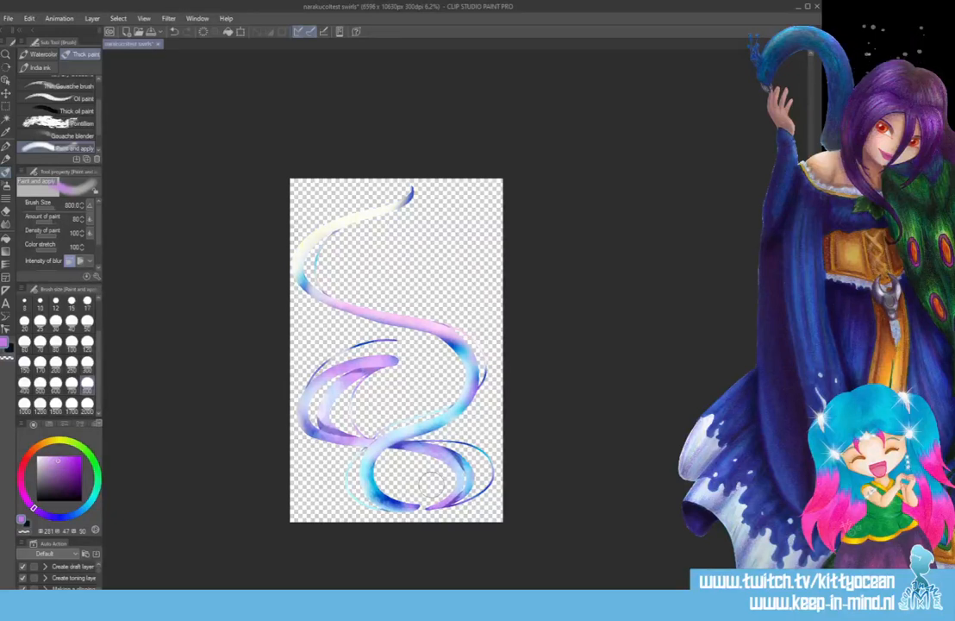
- Try successive blending modes for the pastel colour layer, settling on one that only subtly tints the blue and purple swirls
key(ctrl+z)
key(ctrl+z)
key(ctrl+z)
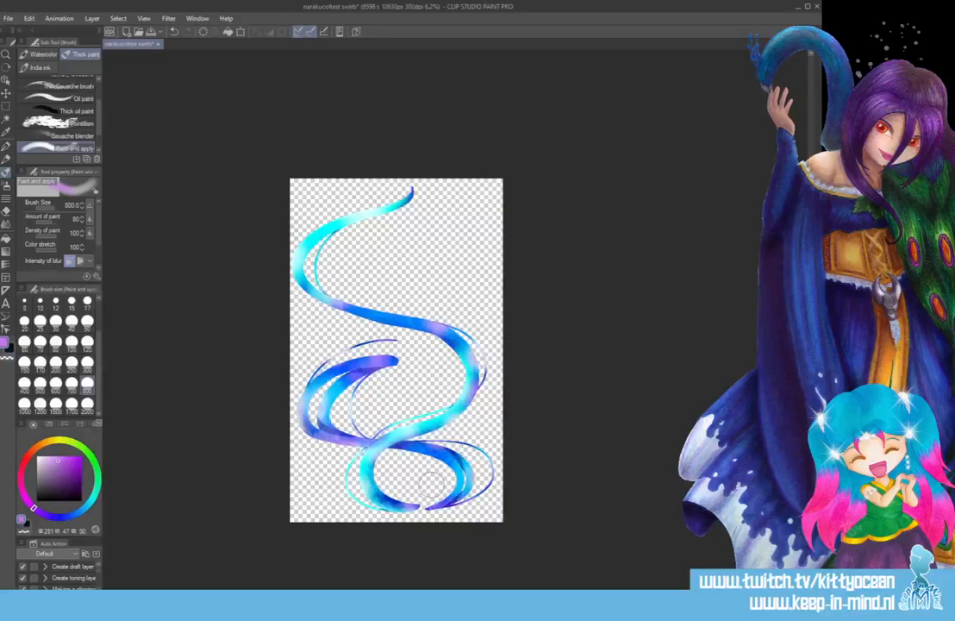
key(ctrl+z)
key(ctrl+z)
key(ctrl+z)
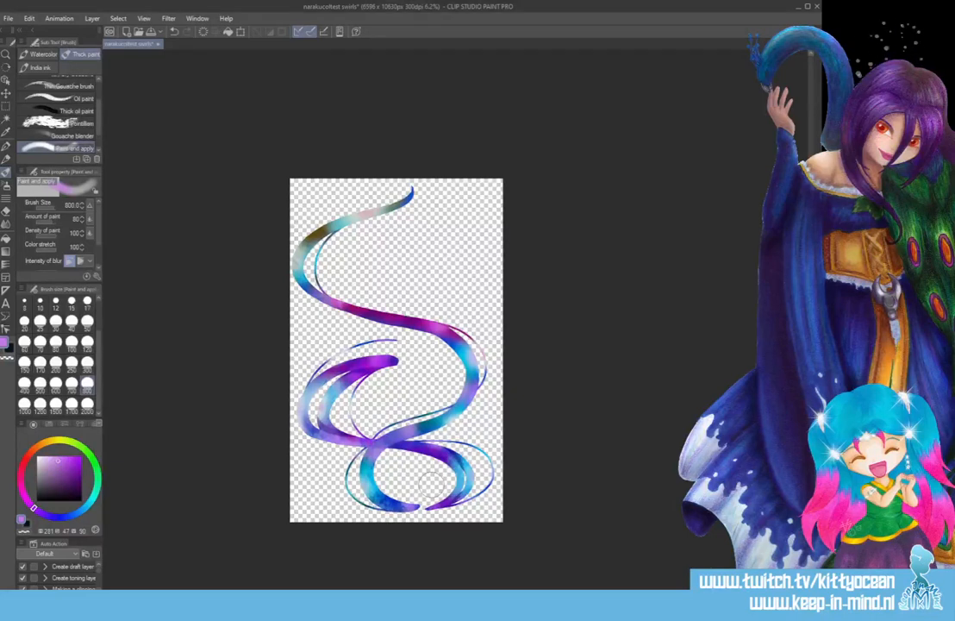
key(ctrl+y)
key(ctrl+y)
key(ctrl+y)
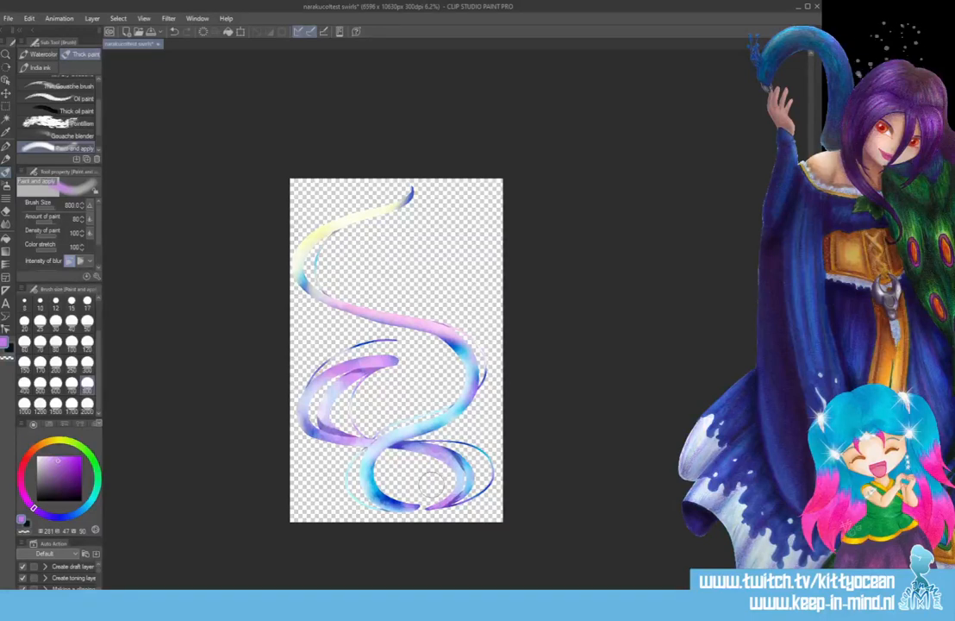
key(ctrl+z)
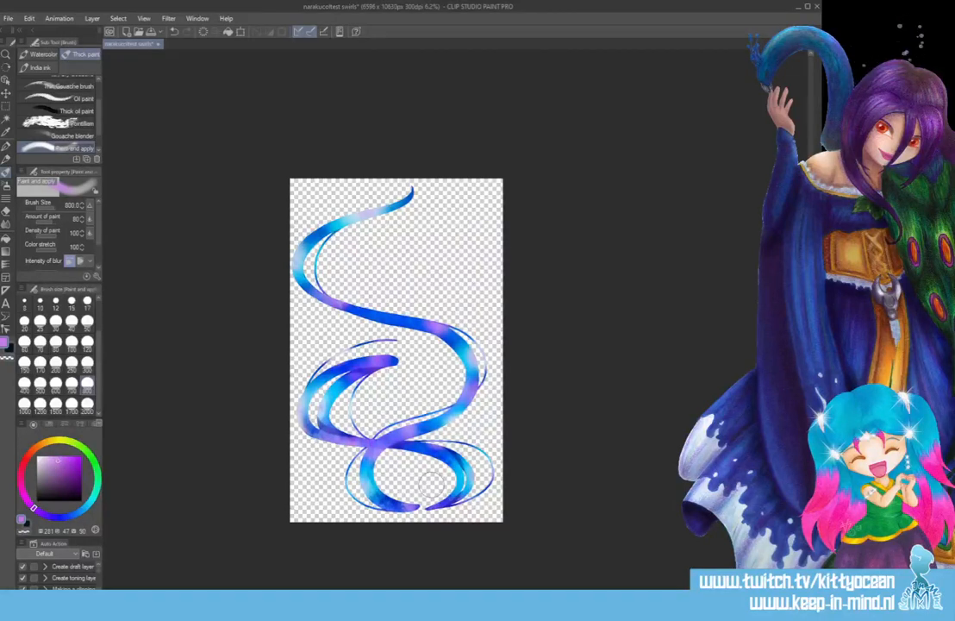
key(ctrl+y)
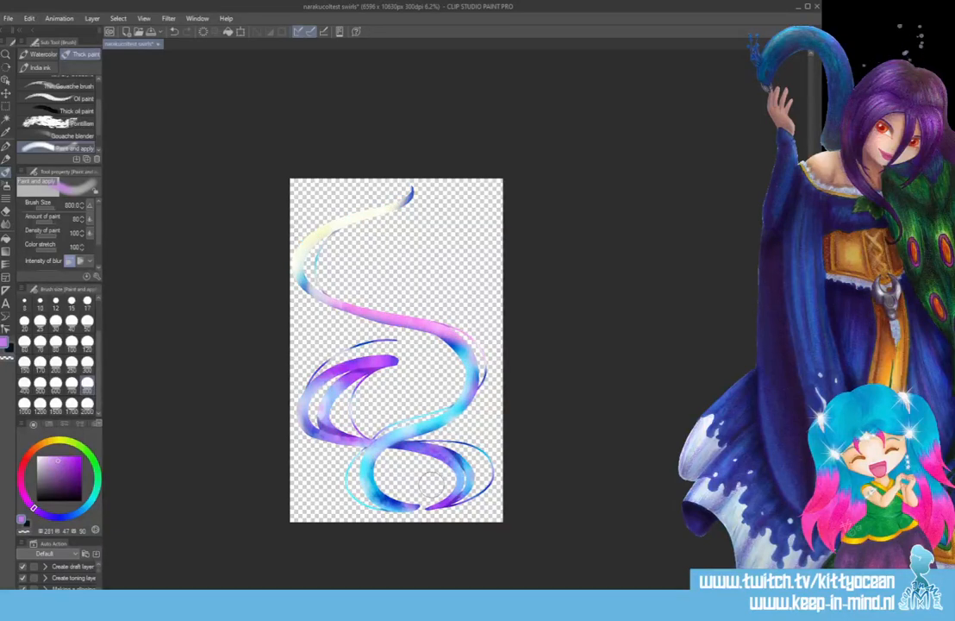
key(ctrl+y)
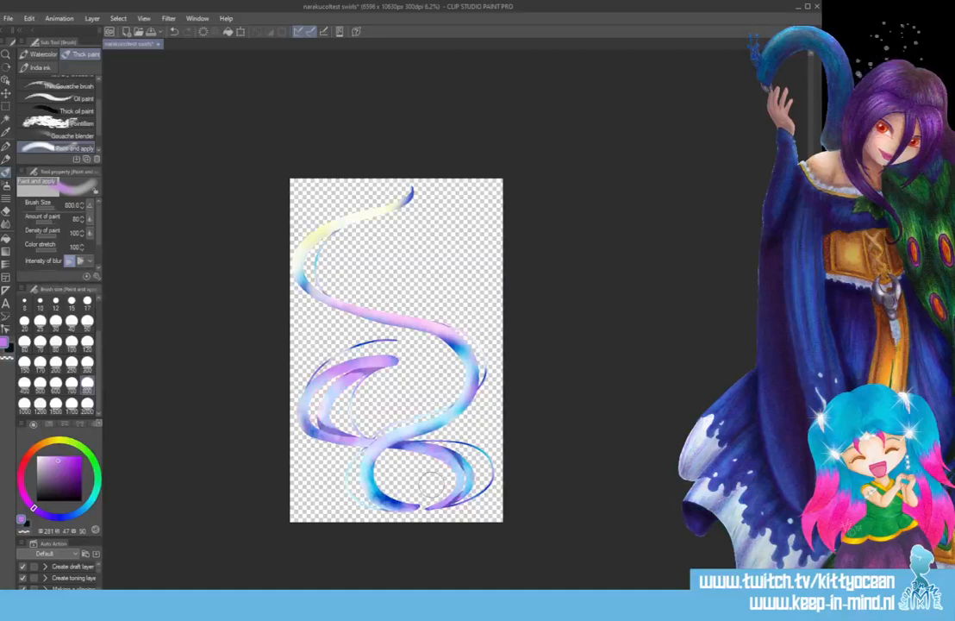
key(Down)
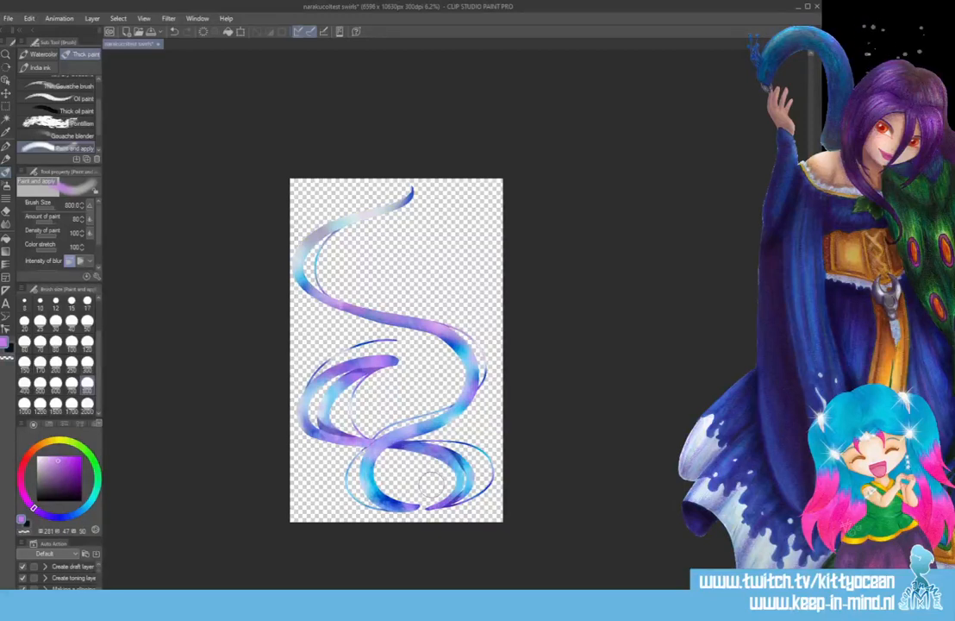
- Show the character in front of the swirls again and save the drawing
key(ctrl+z)
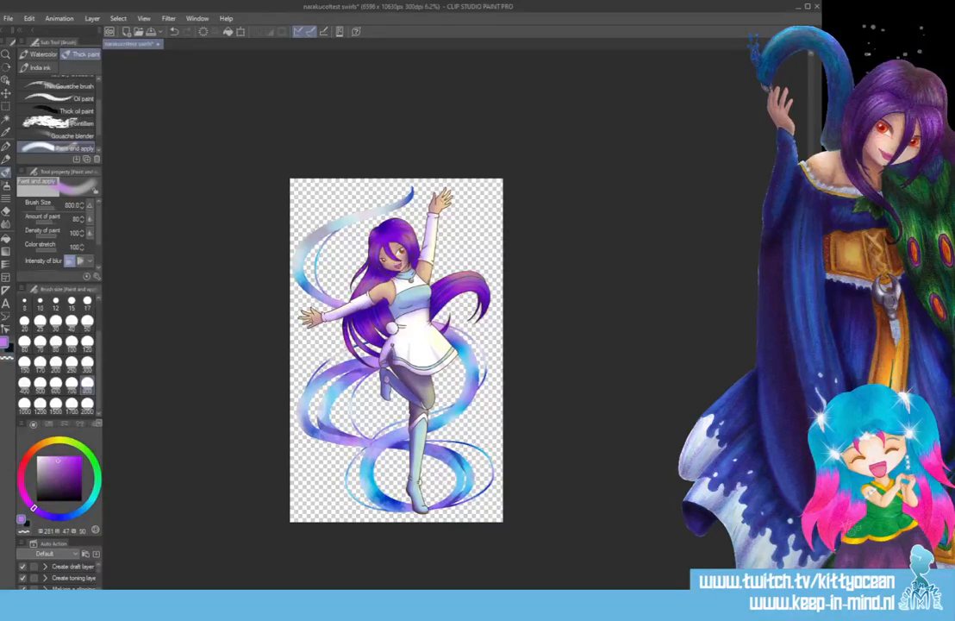
key(ctrl+s)
- Switch to the Star decoration brush and add a new layer for the decorations
click(6, 185)
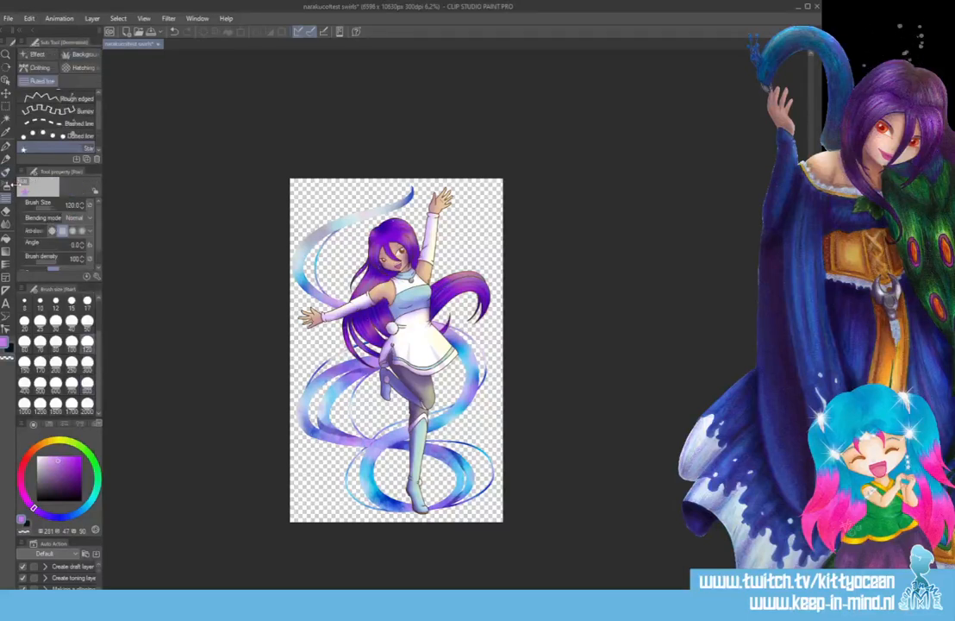
scroll(76, 117, down, 2)
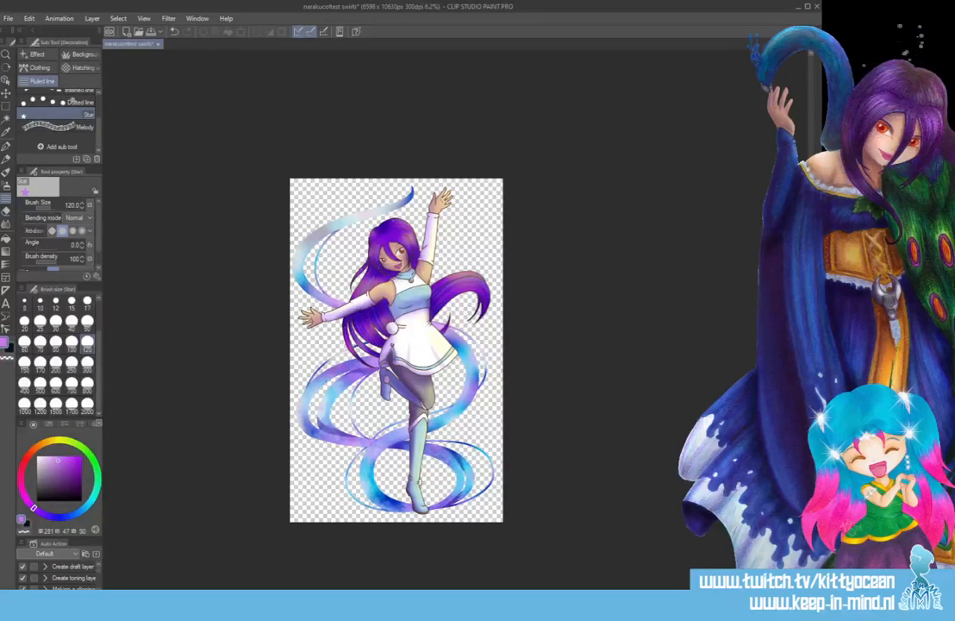
key(ctrl+shift+n)
- Try stamping light purple sparkles along the upper and middle swirls with the Sparkle effect brush at size 2000
click(36, 54)
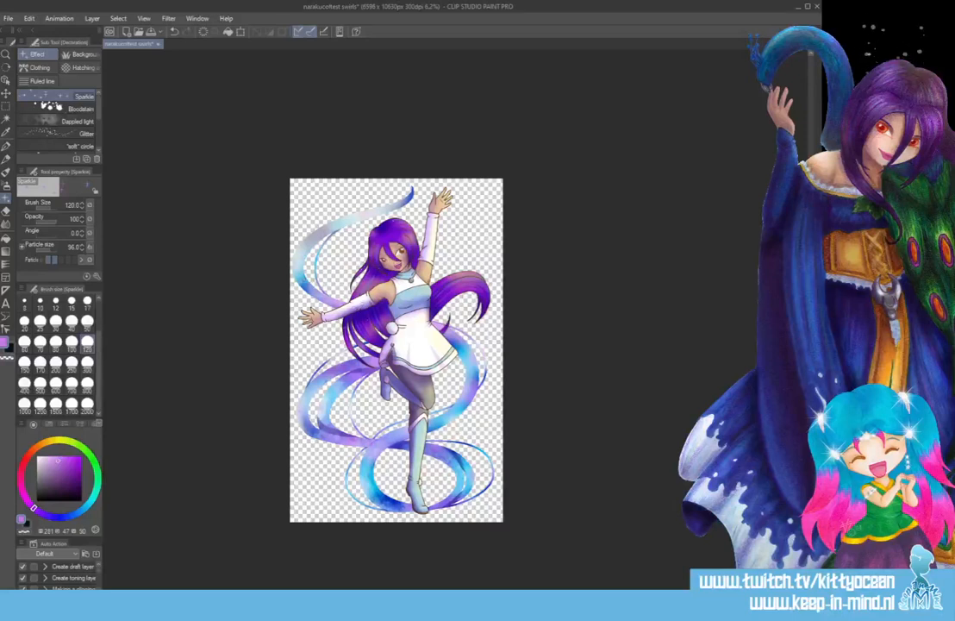
click(372, 304)
key(ctrl+z)
click(90, 404)
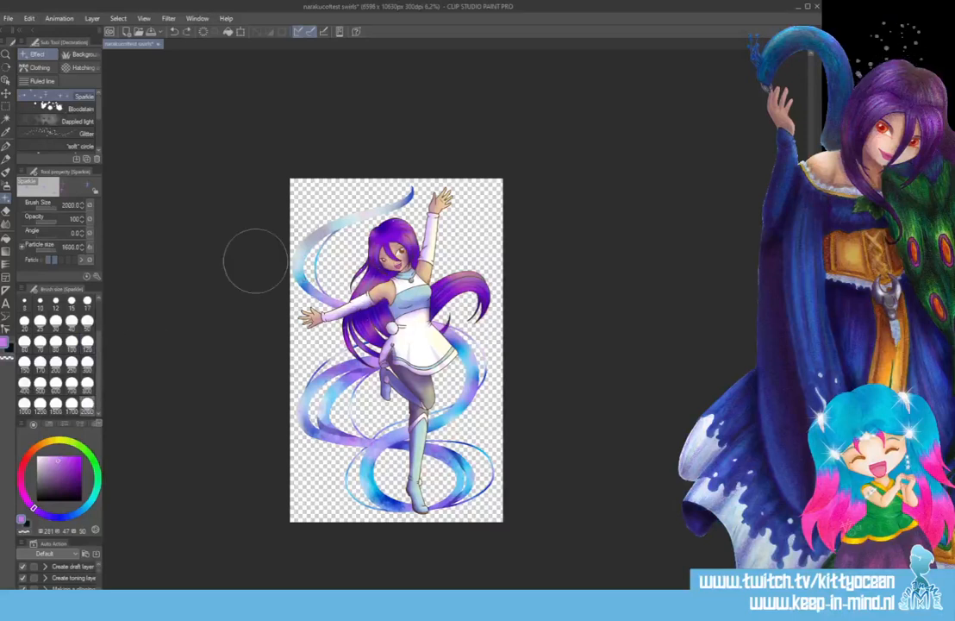
click(331, 229)
click(297, 303)
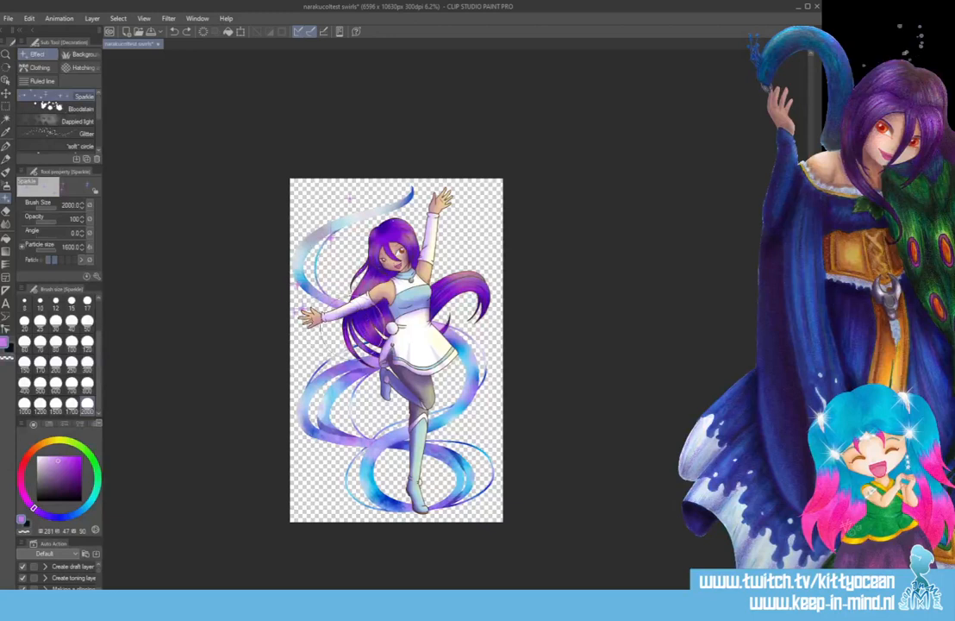
click(489, 383)
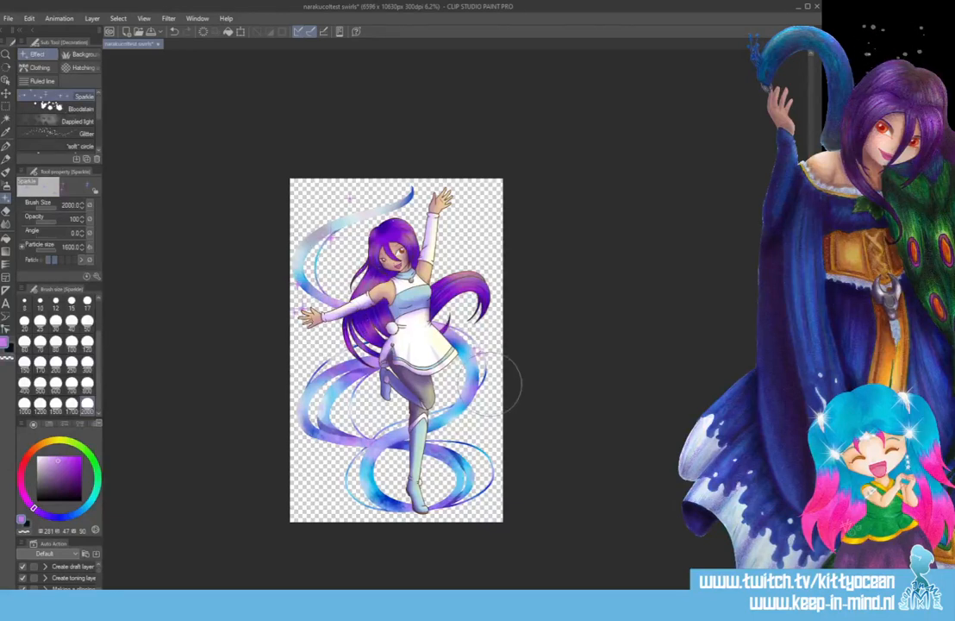
- Undo the sparkle stamps, clear the canvas selection and look through the other effect brushes
key(ctrl+z)
key(ctrl+z)
key(ctrl+z)
key(ctrl+a)
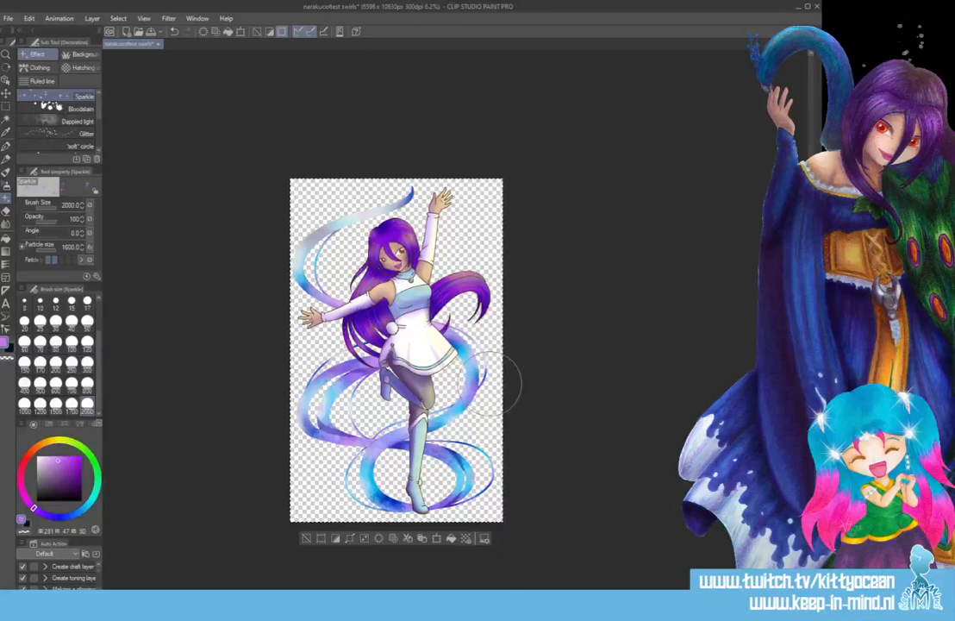
key(ctrl+d)
scroll(81, 94, down, 5)
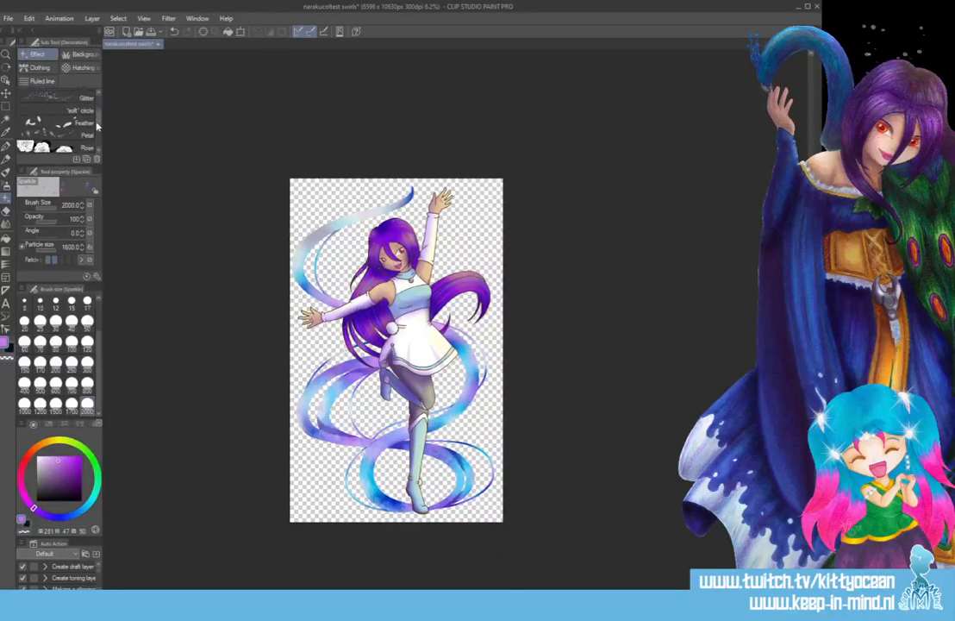
- Scatter small light purple stars around the swirls with the Star brush at size 300
click(42, 81)
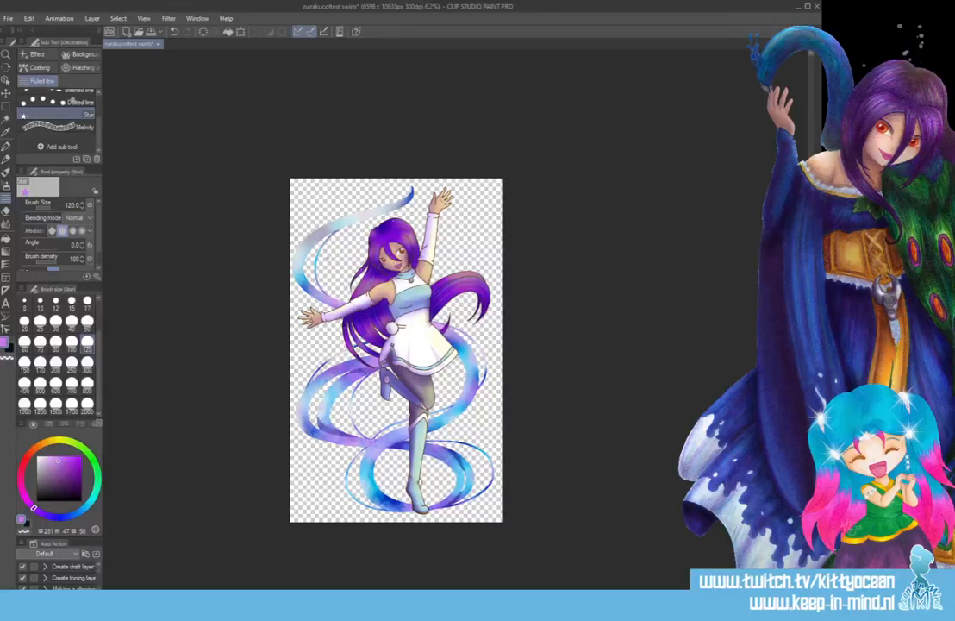
click(87, 370)
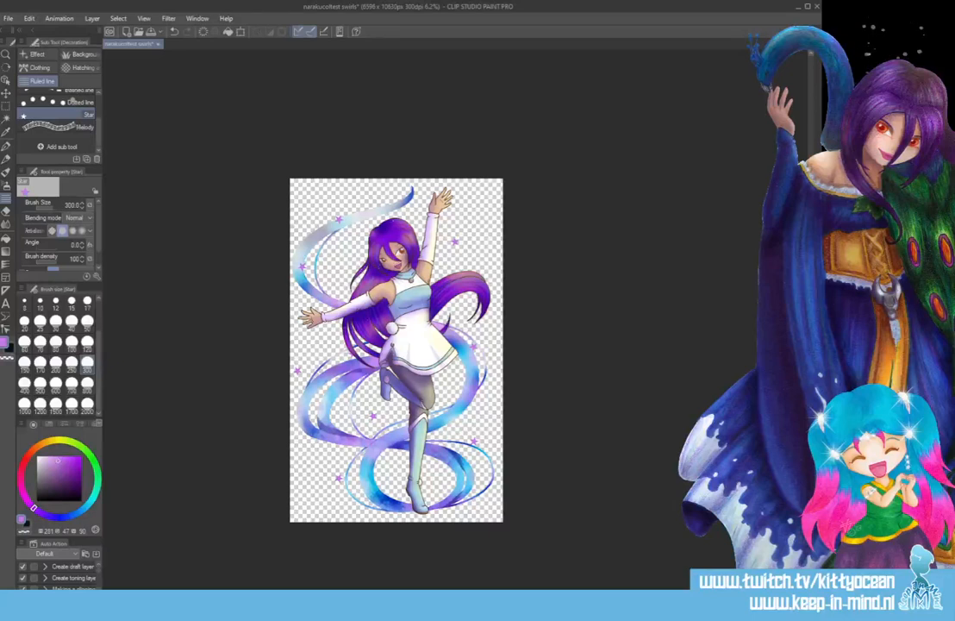
key(ctrl+plus)
key(ctrl+plus)
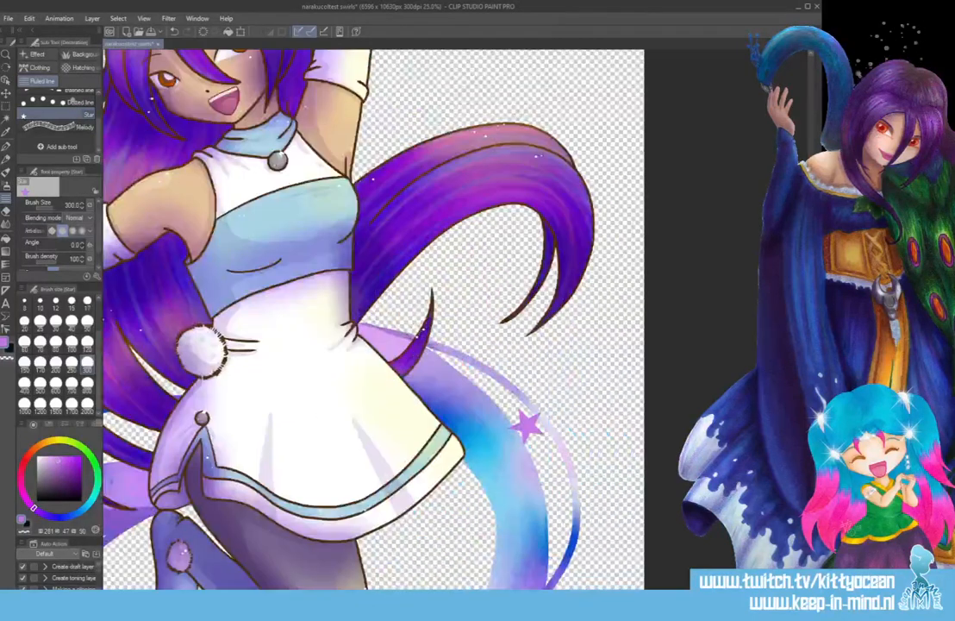
- Paint soft yellow centres on the star over the blue ribbon and the star below the outstretched hand, using Paint and apply at size 100
drag(604, 594, 513, 594)
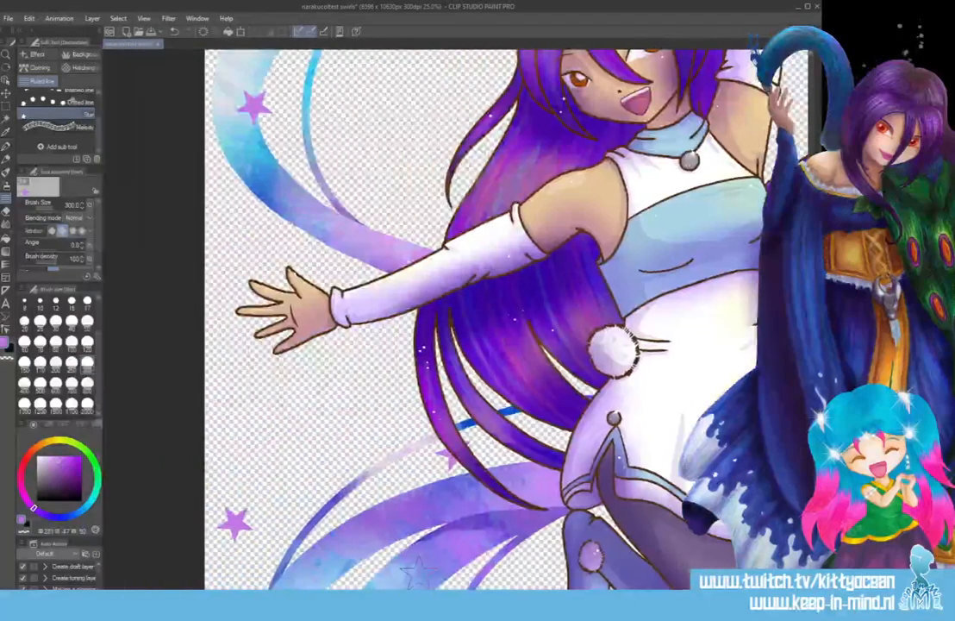
click(57, 442)
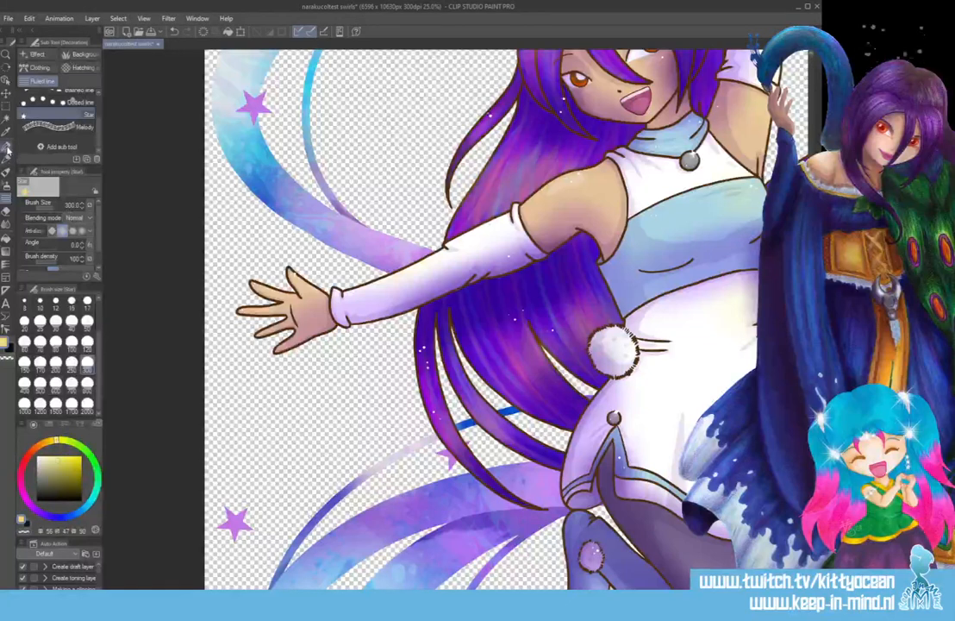
click(7, 170)
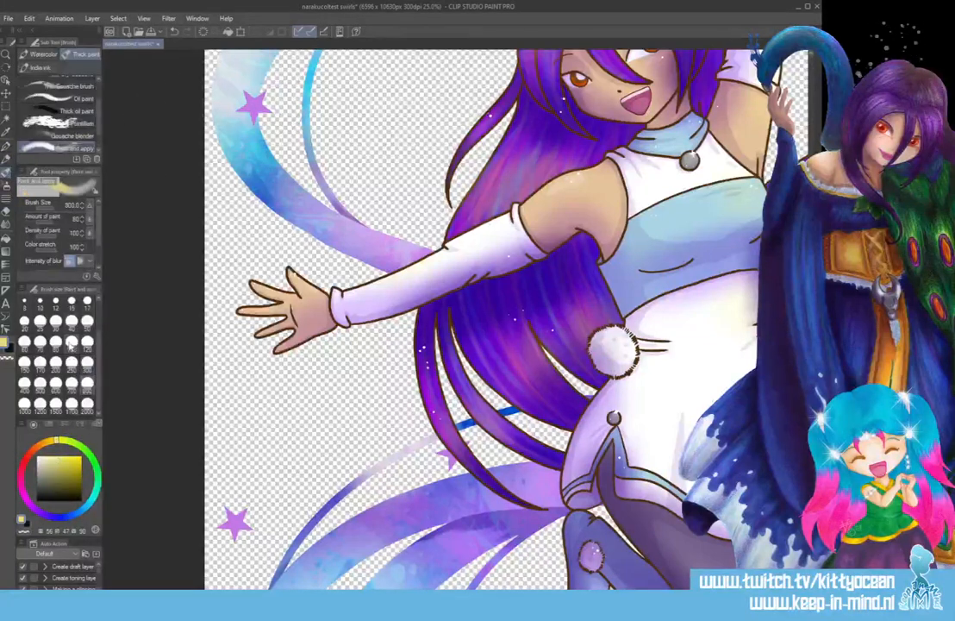
drag(249, 102, 256, 109)
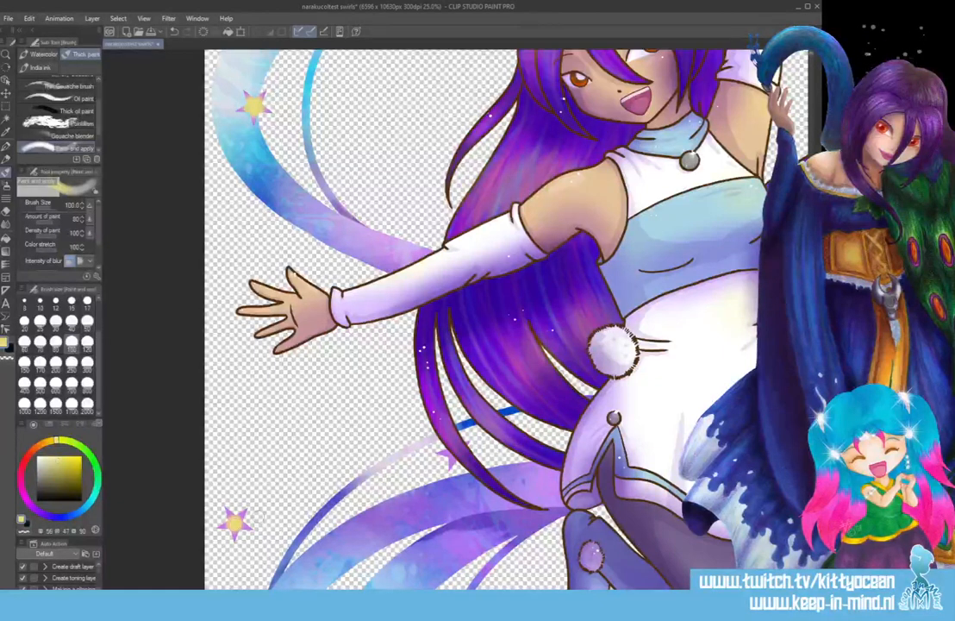
drag(234, 520, 237, 522)
- Paint yellow centres on the star below the raised foot and the star on the thin ribbon beside the standing leg
scroll(448, 319, down, 5)
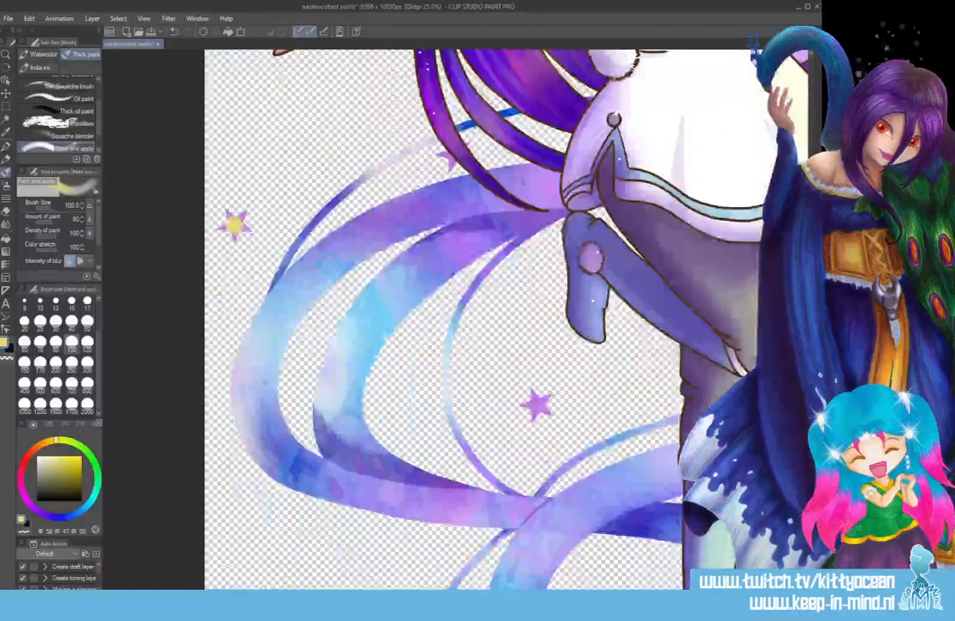
click(537, 403)
scroll(448, 319, right, 8)
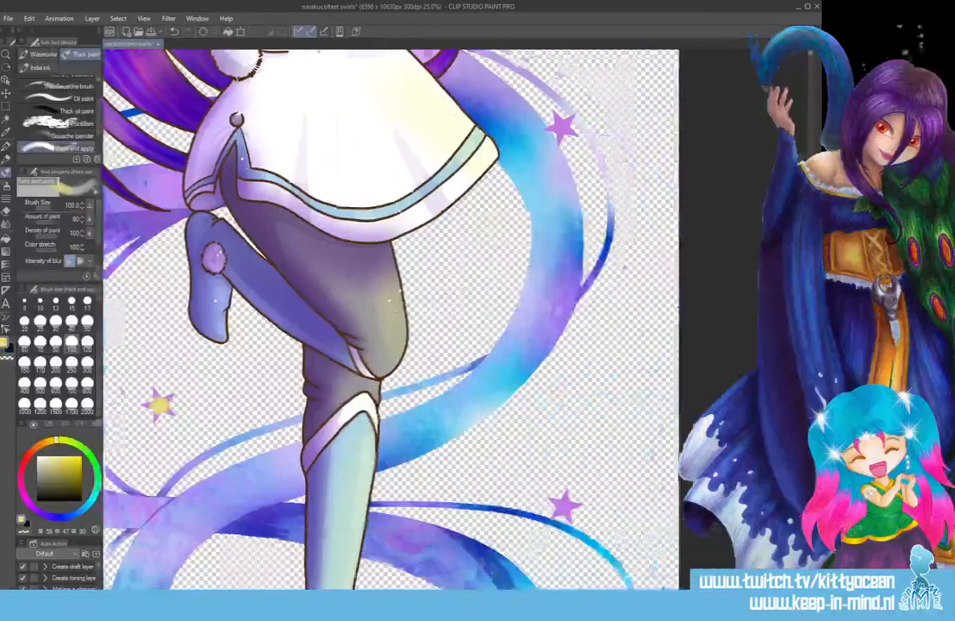
click(516, 505)
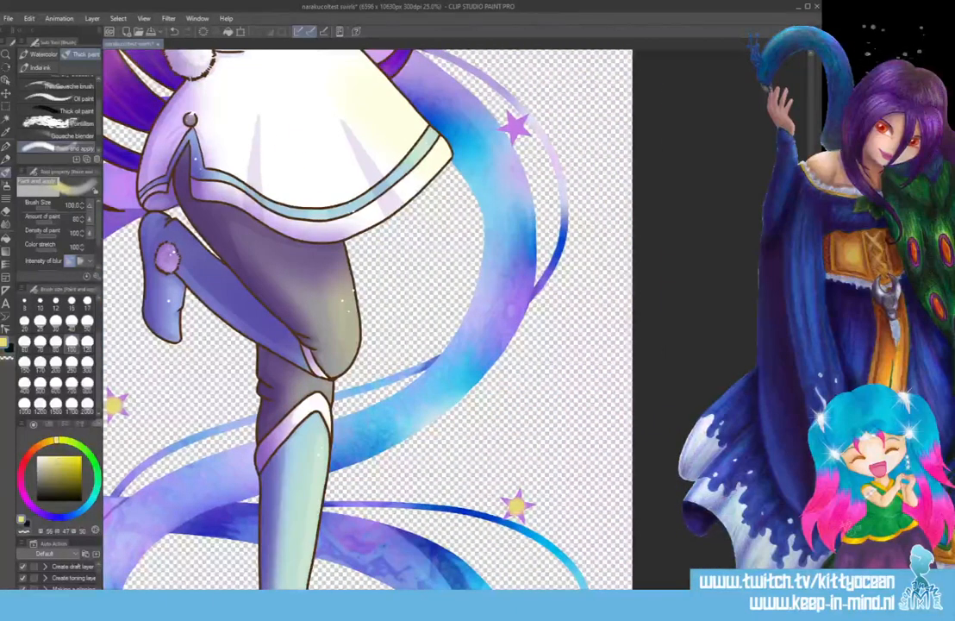
- Paint yellow centres on the stars beside the skirt, beside the raised arm and near the canvas's lower-left corner
scroll(368, 319, up, 6)
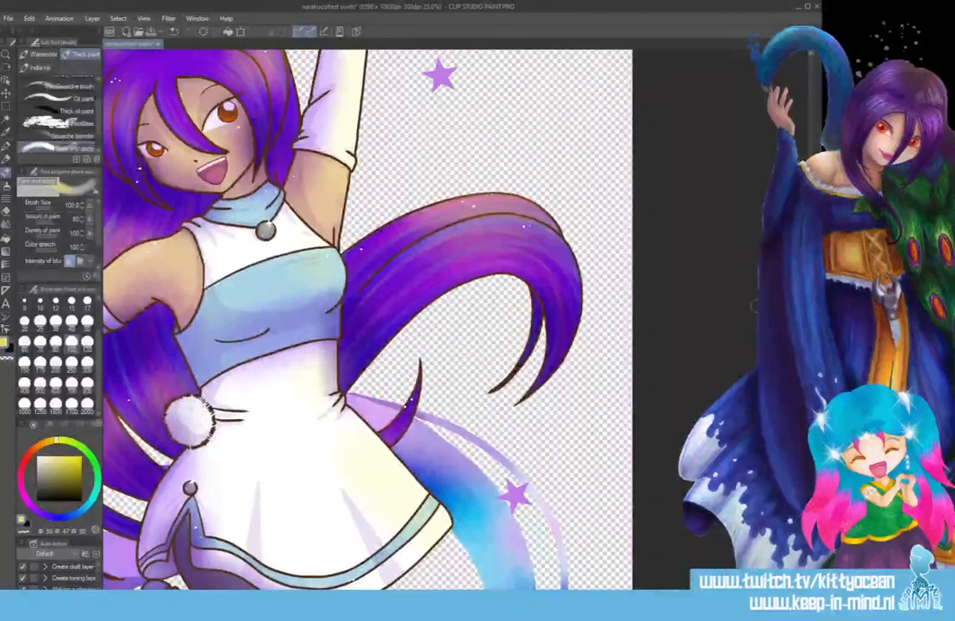
click(514, 494)
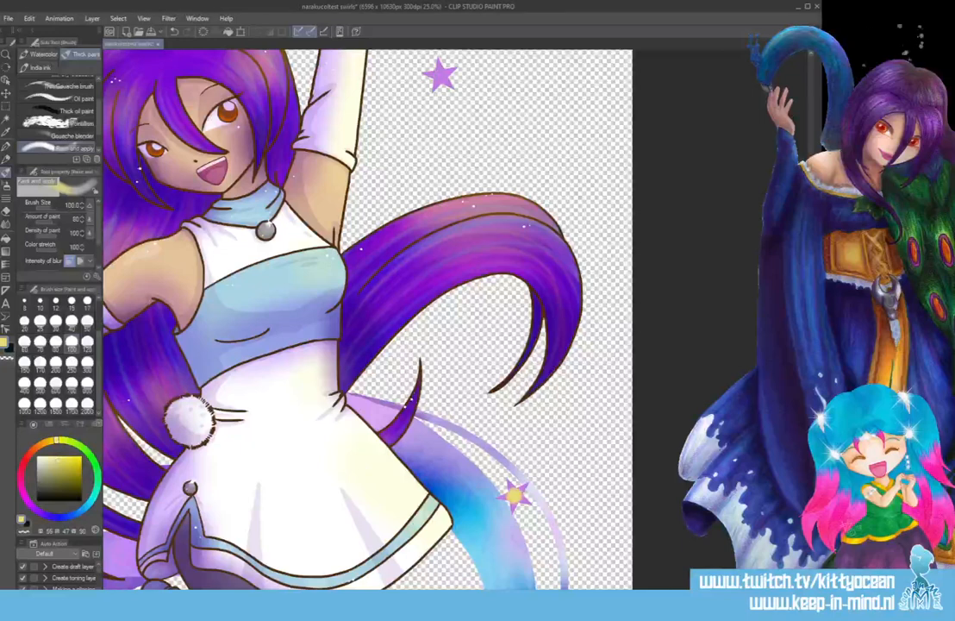
click(441, 76)
scroll(368, 319, up, 4)
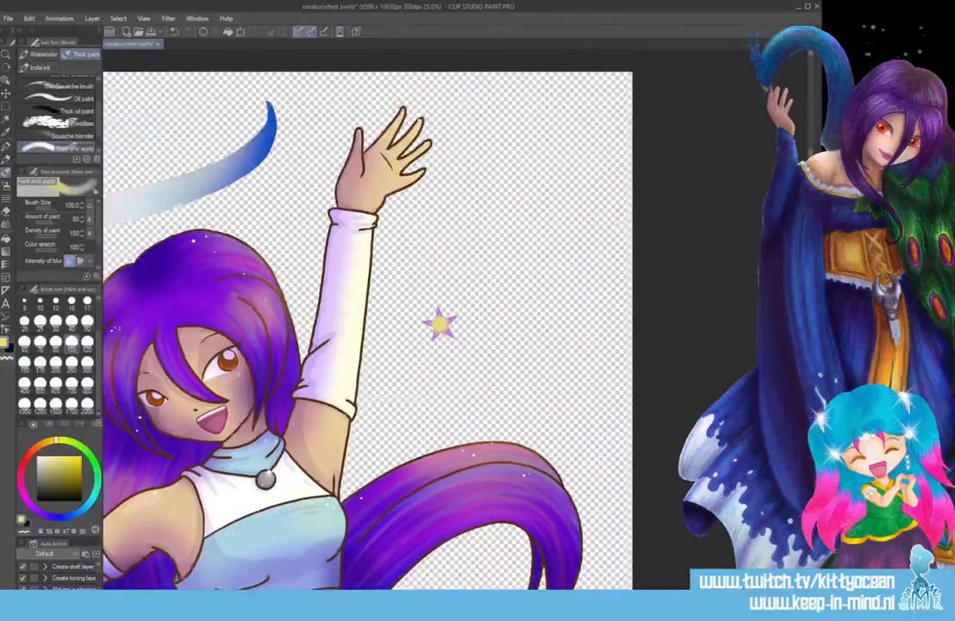
scroll(298, 303, down, 12)
scroll(438, 257, left, 6)
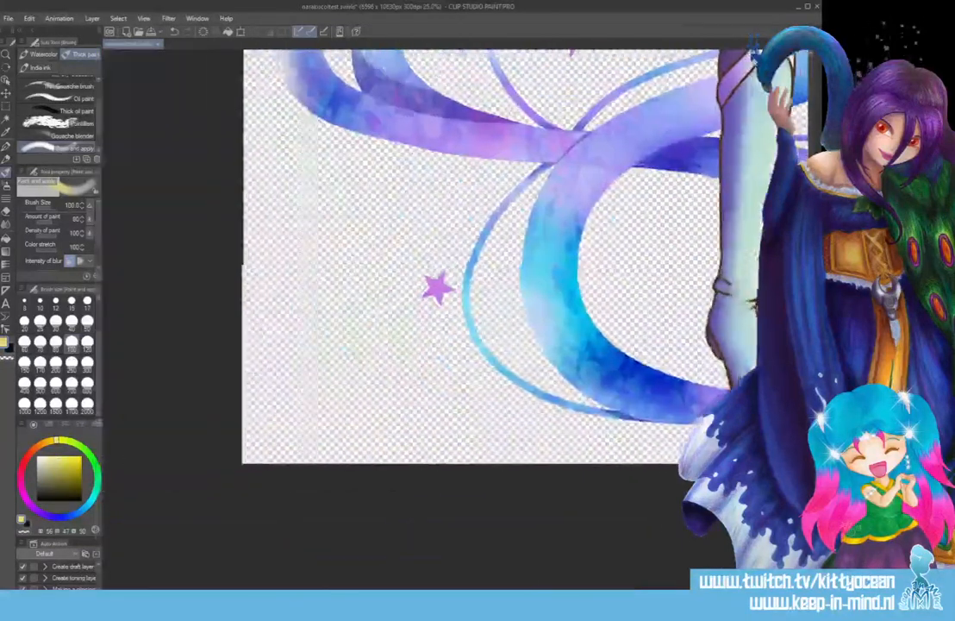
click(444, 287)
click(443, 288)
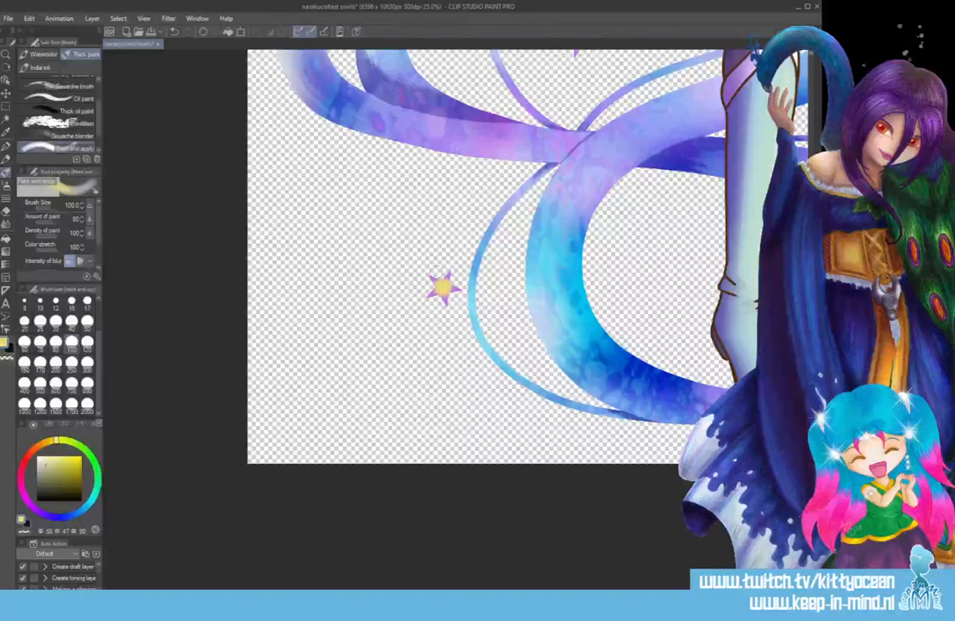
- Lighten the centre of the star near the canvas's lower-left corner with near-white and add a highlight at brush size 25
click(40, 456)
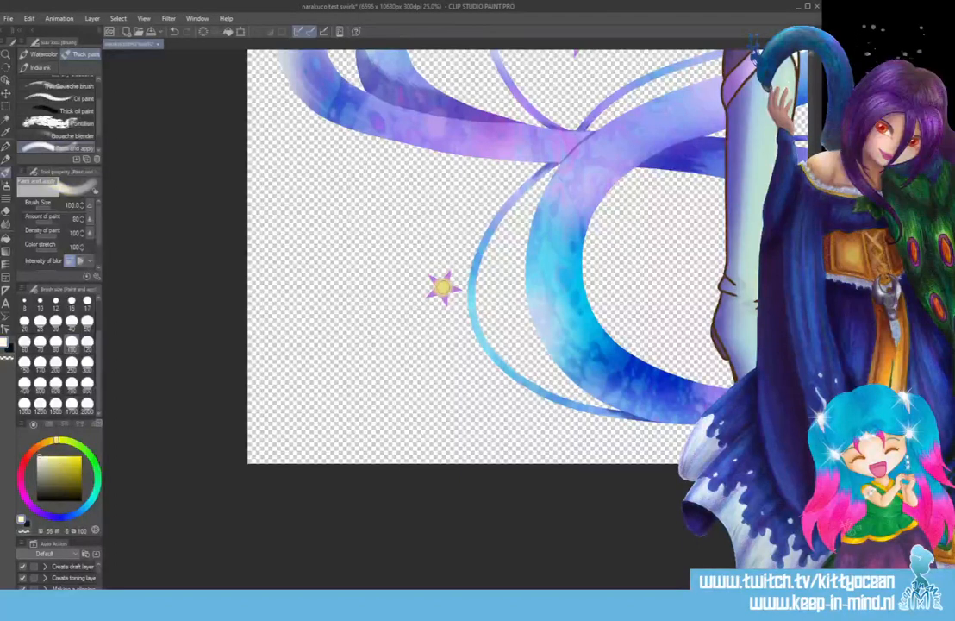
click(443, 287)
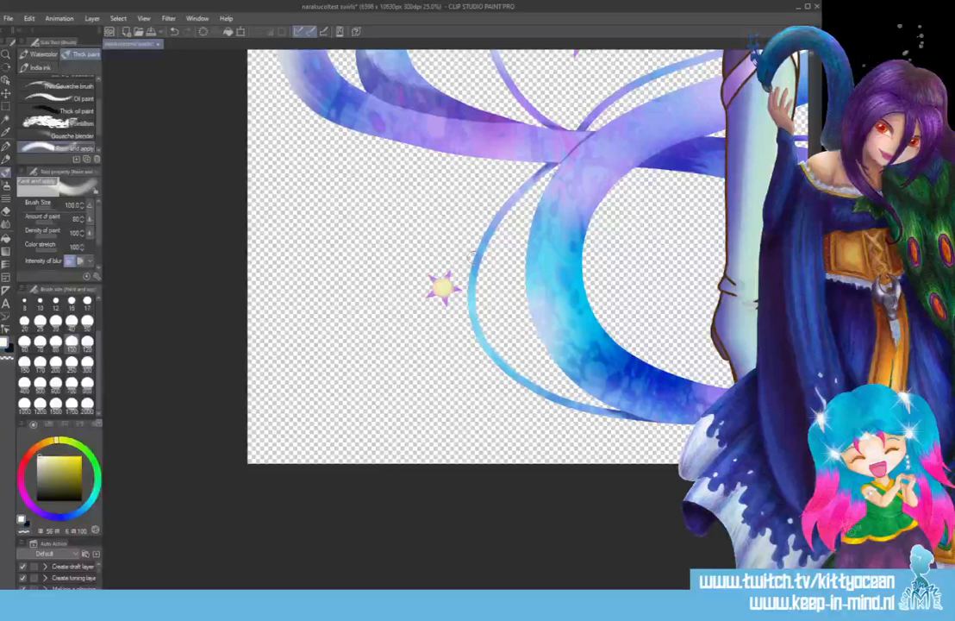
click(40, 322)
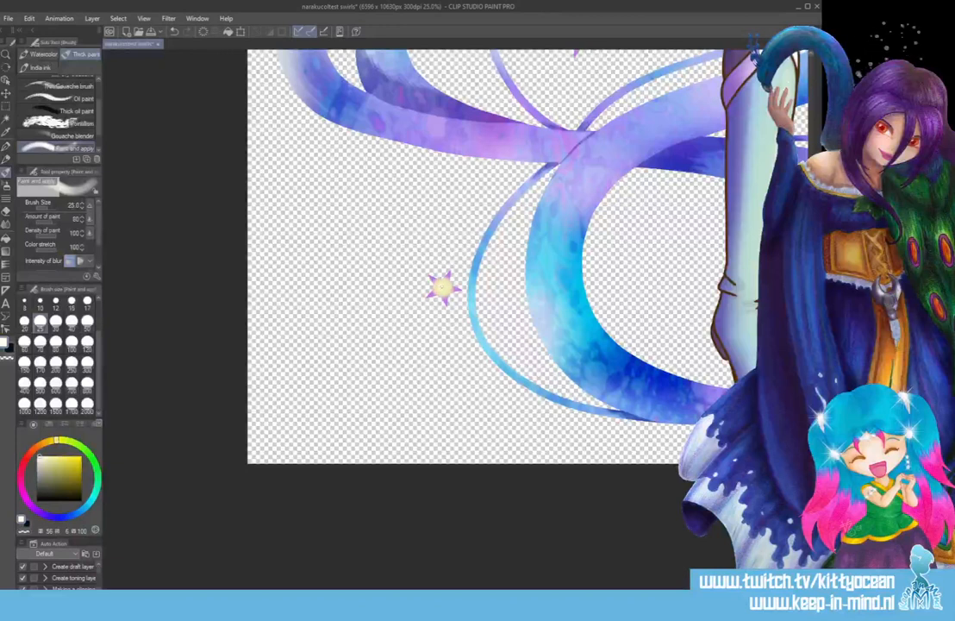
- Dab small near-white highlights into the centres of the stars around the figure and the star on the upper ribbon
drag(420, 585, 553, 585)
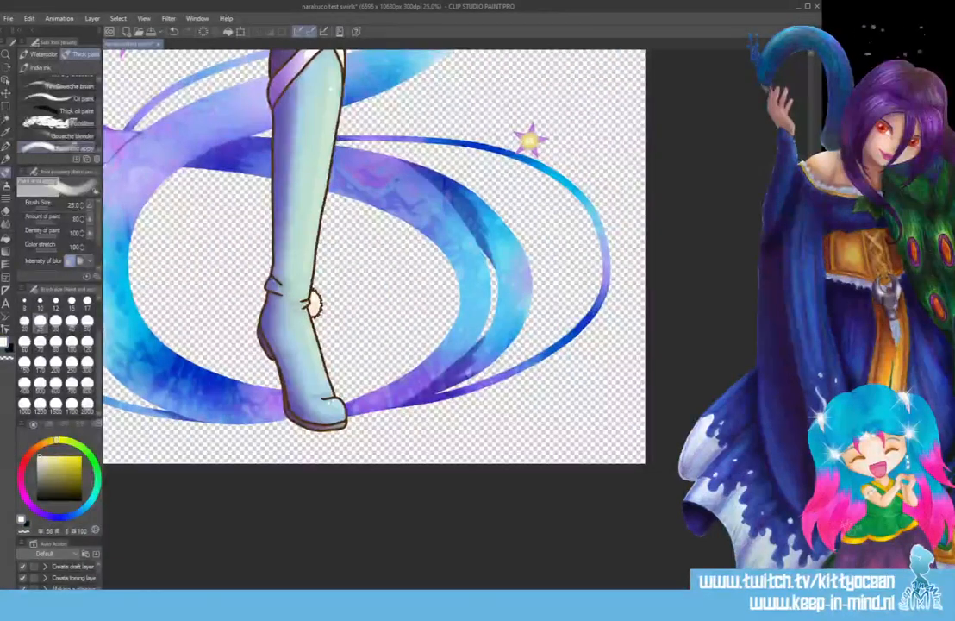
scroll(374, 310, up, 5)
scroll(375, 319, up, 2)
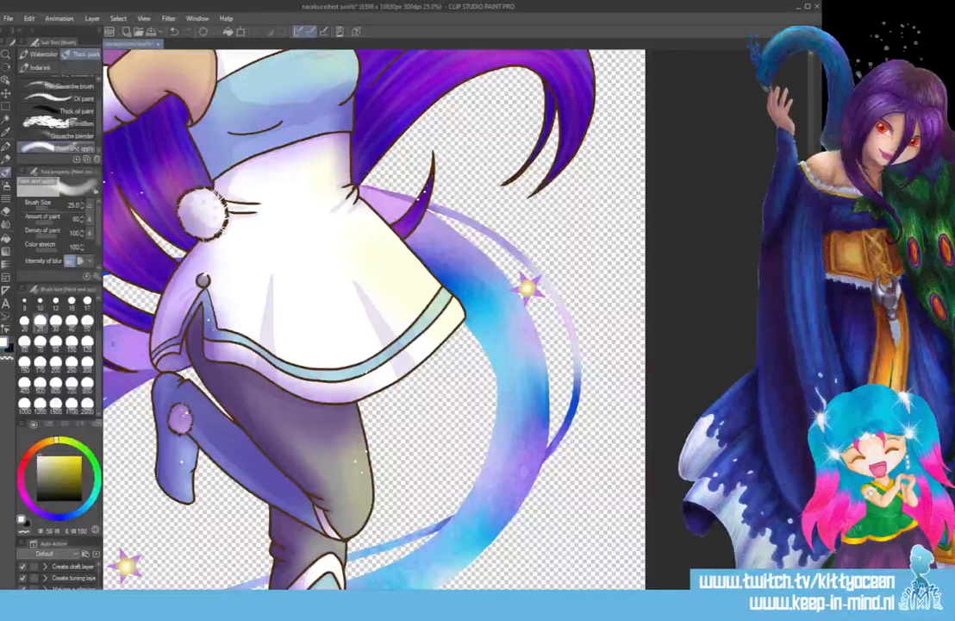
scroll(375, 319, up, 10)
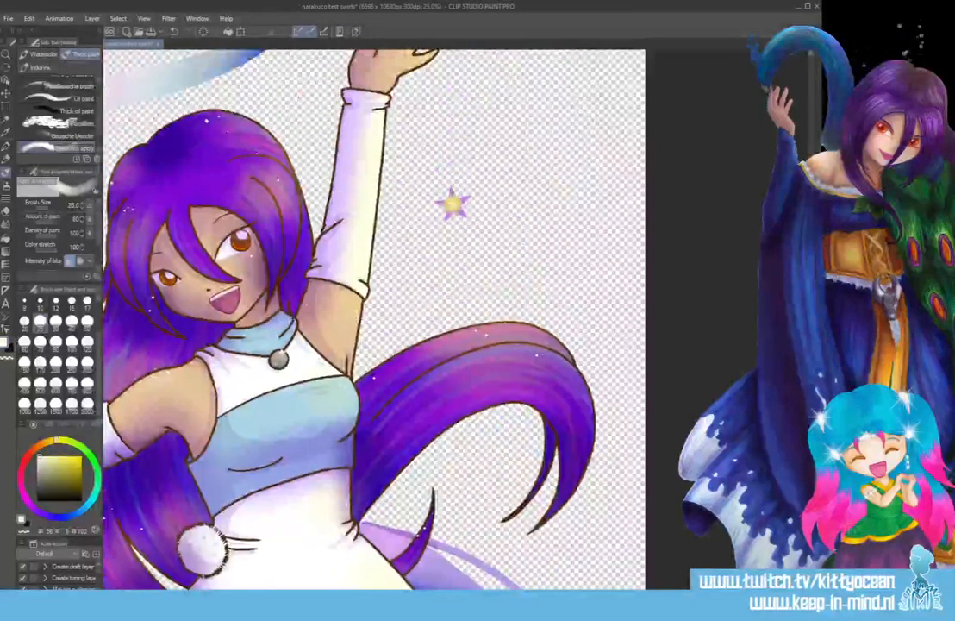
scroll(374, 319, up, 8)
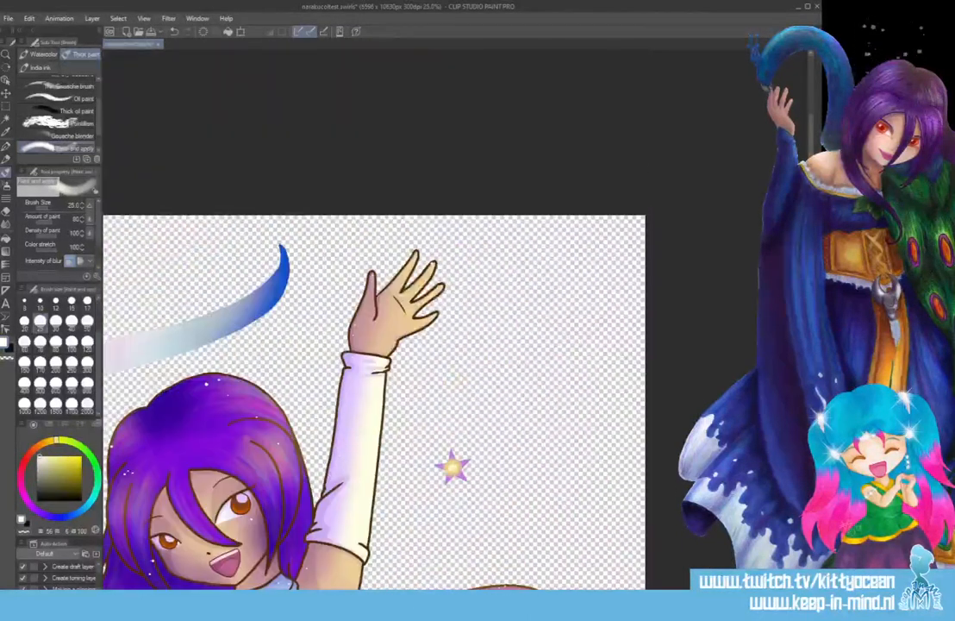
scroll(375, 345, left, 12)
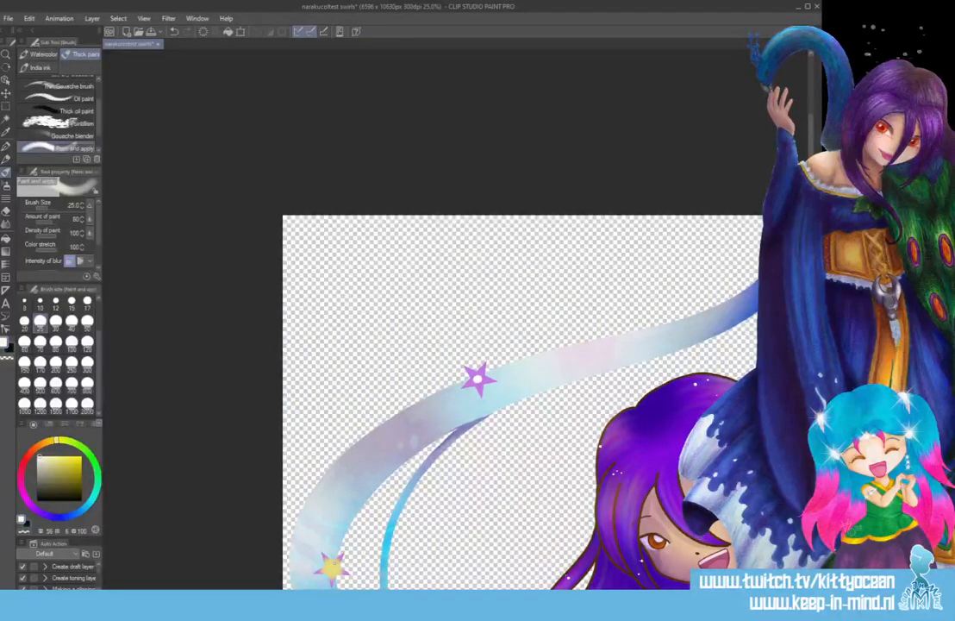
- Sample the yellow from a finished star and paint the upper ribbon star's centre at brush size 120
alt+click(333, 566)
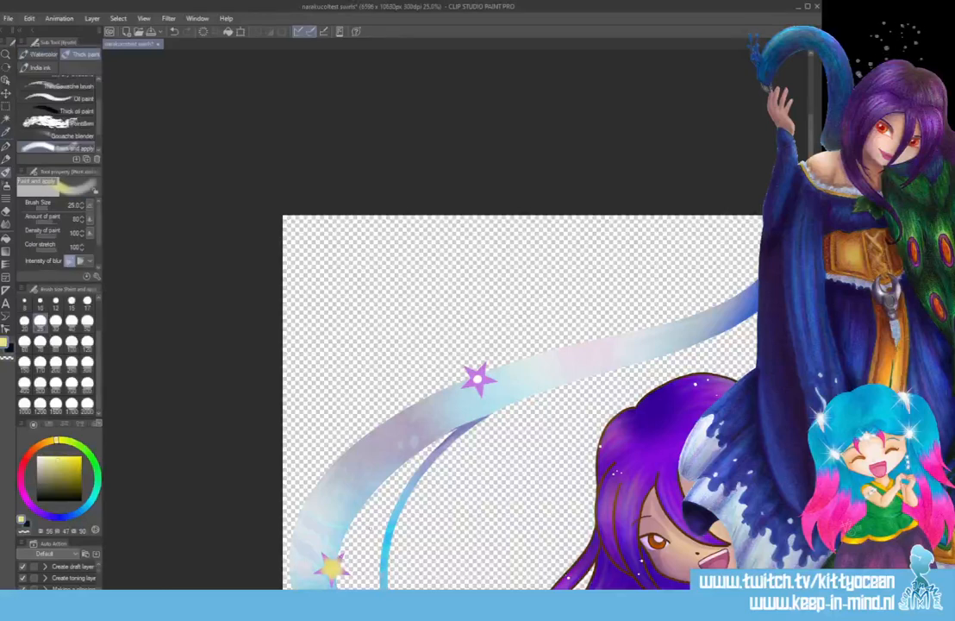
click(87, 341)
click(479, 380)
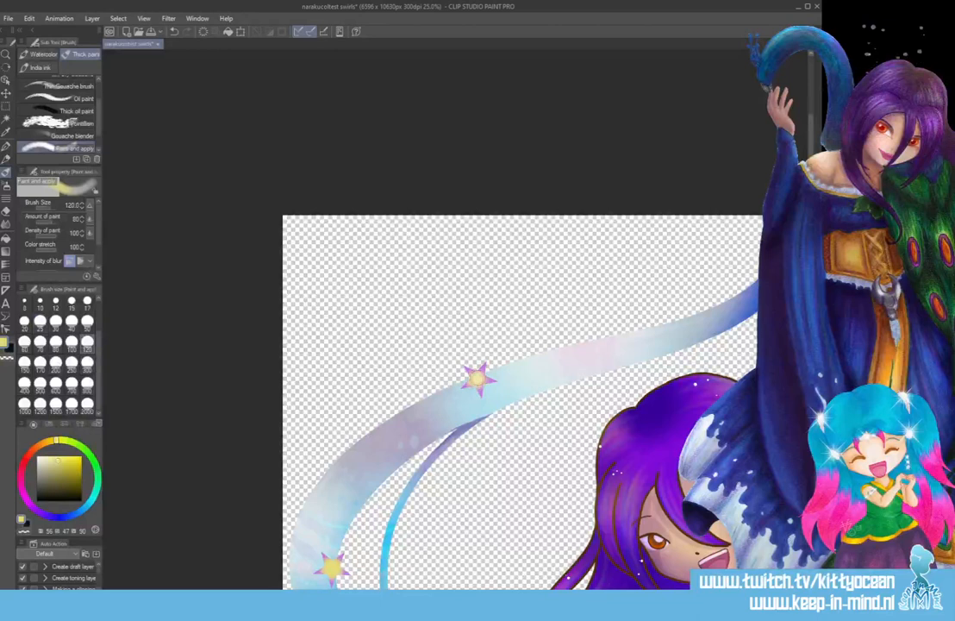
- Add a white glow to the upper ribbon star's centre using the Soft airbrush at size 50
drag(41, 458, 33, 446)
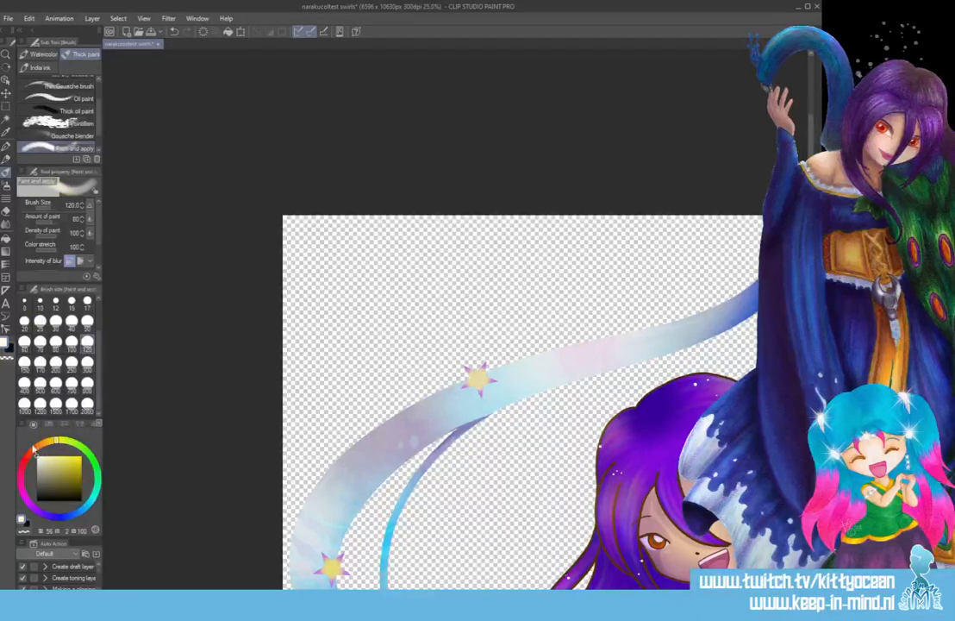
key(b)
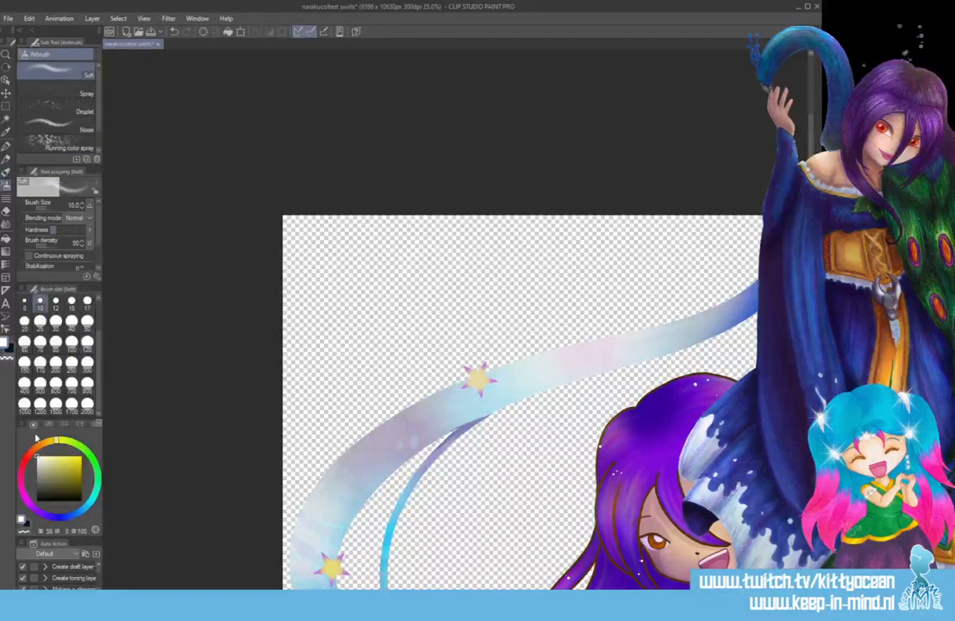
click(88, 302)
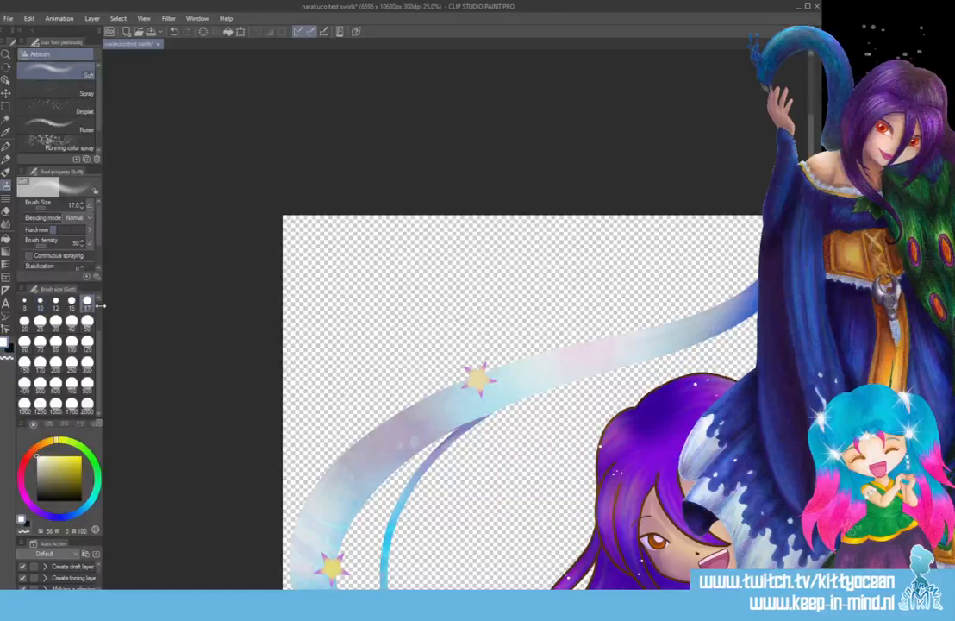
click(87, 320)
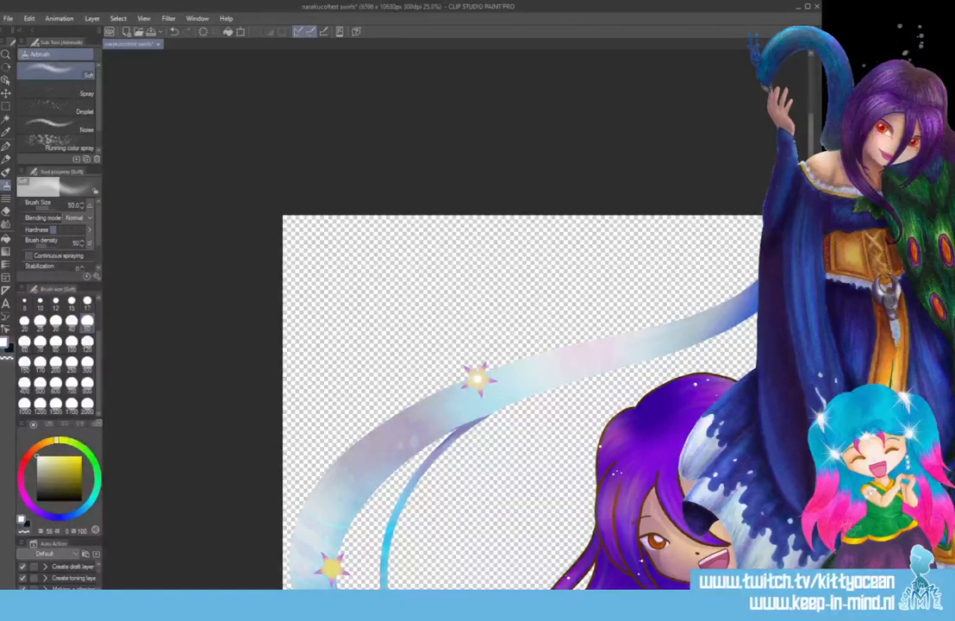
- Airbrush white glows into the centres of the remaining stars along the left side of the artwork
scroll(457, 319, down, 3)
click(332, 355)
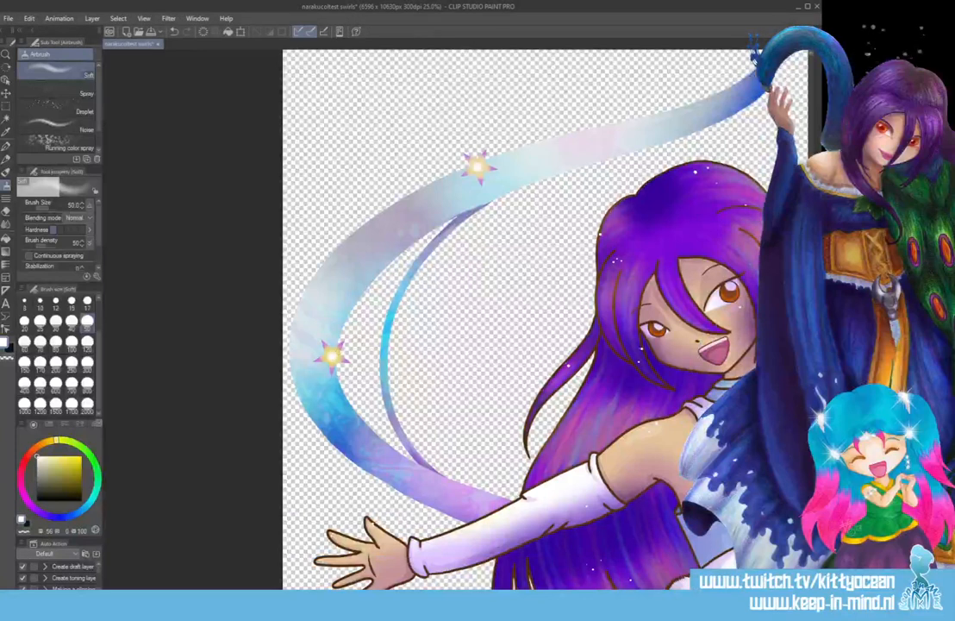
scroll(543, 319, down, 5)
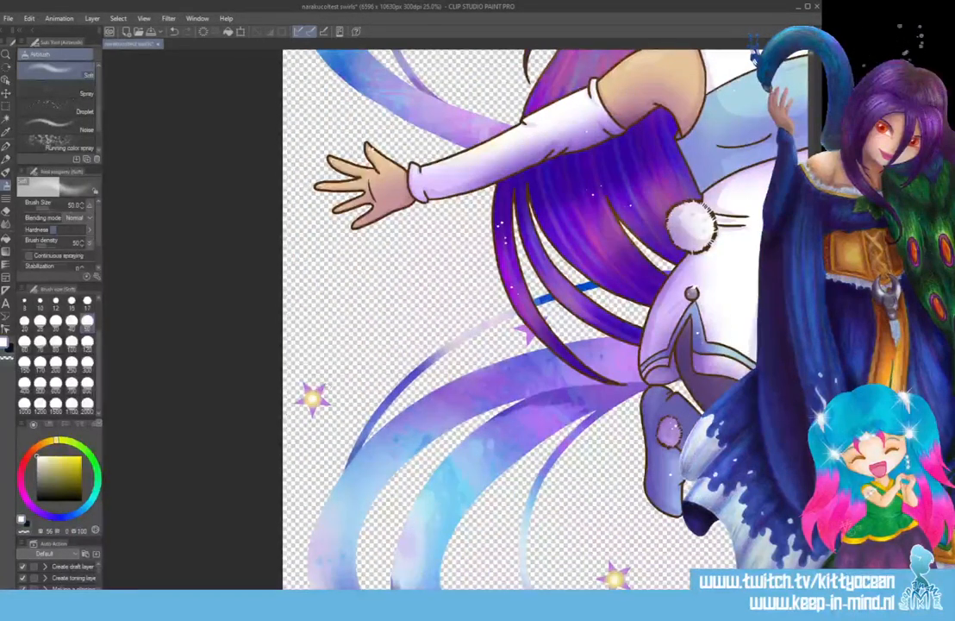
scroll(543, 319, down, 3)
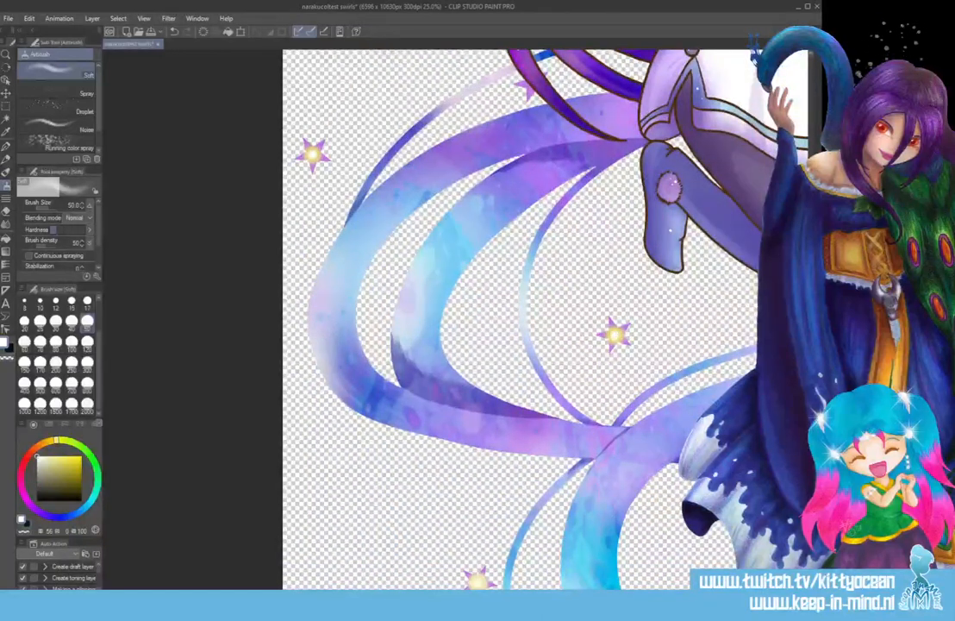
scroll(543, 319, down, 2)
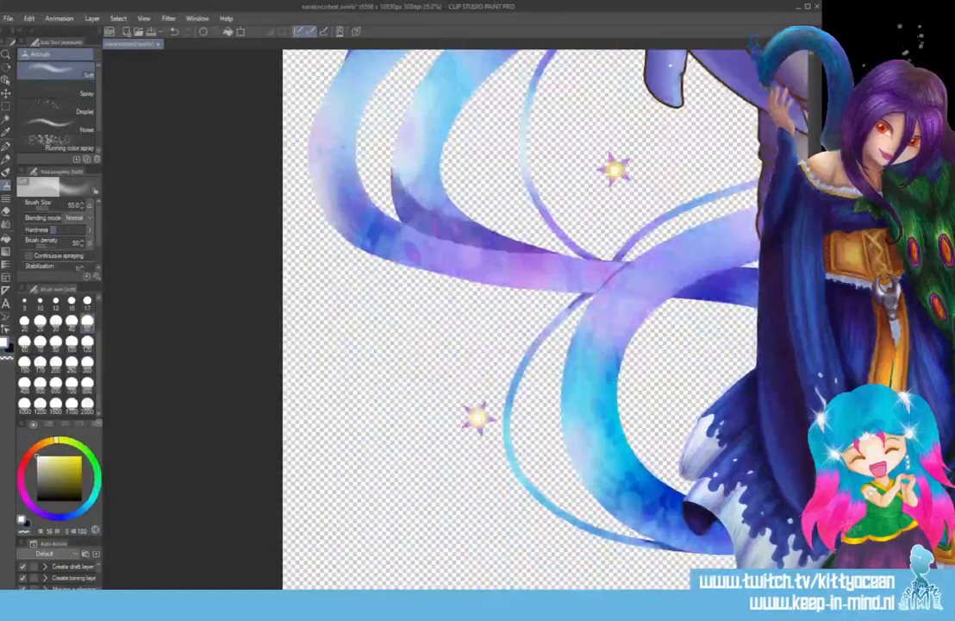
- Tint the tips of the stars around the figure bright cyan using the Soft airbrush at size 50
click(93, 506)
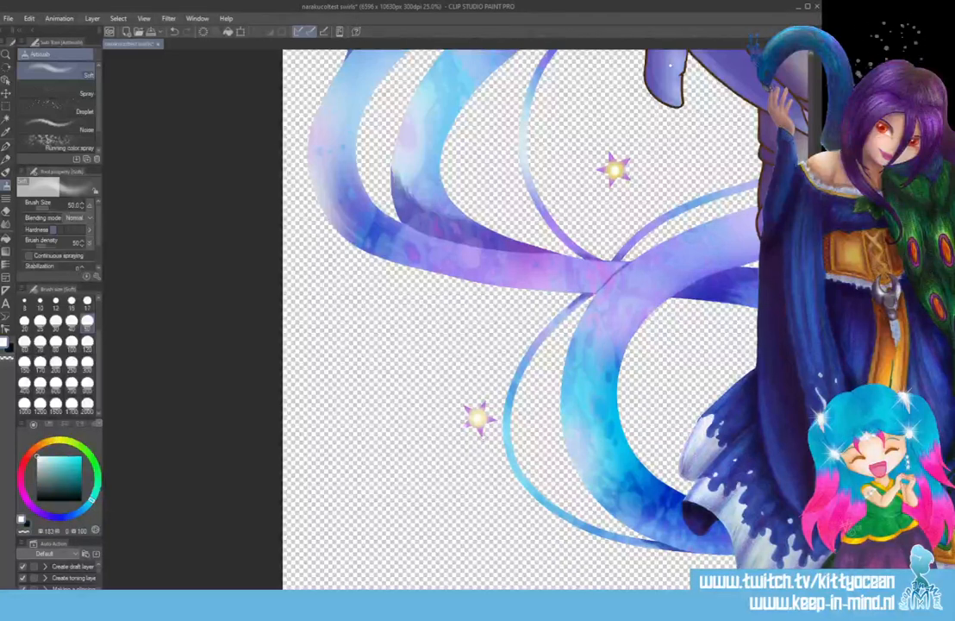
click(82, 456)
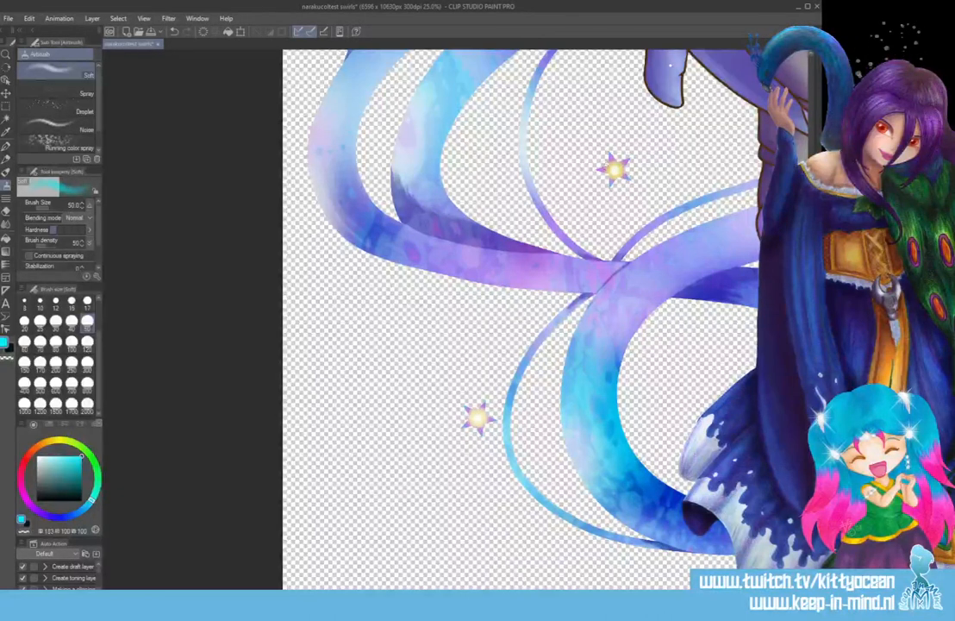
drag(707, 319, 124, 319)
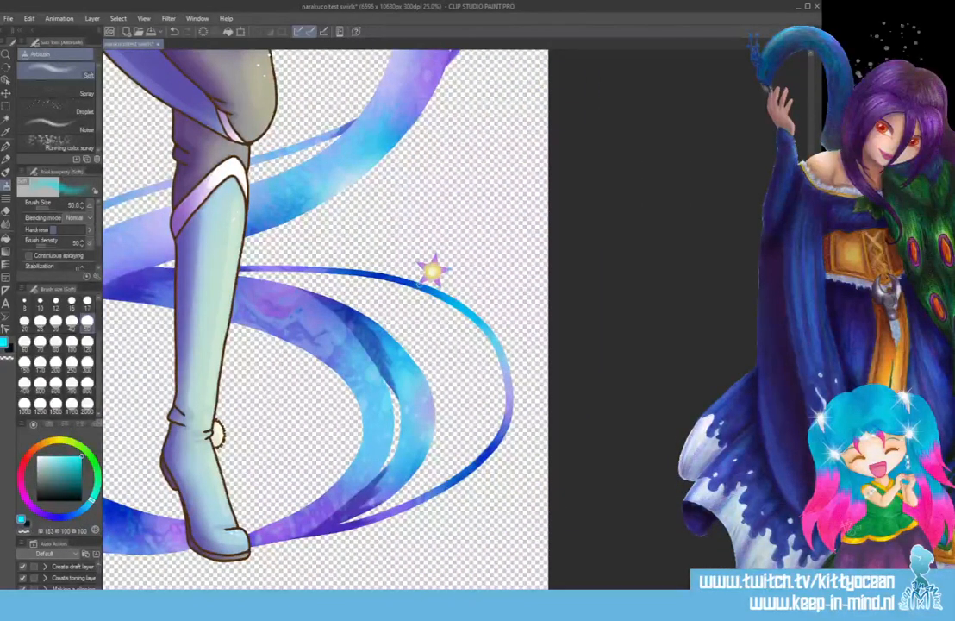
scroll(430, 275, up, 5)
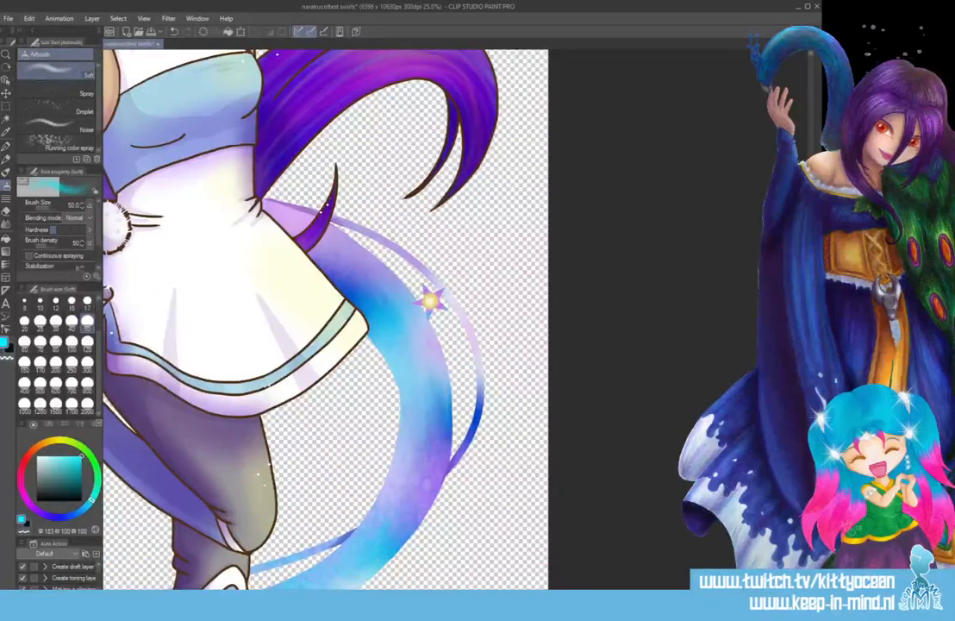
scroll(430, 300, up, 5)
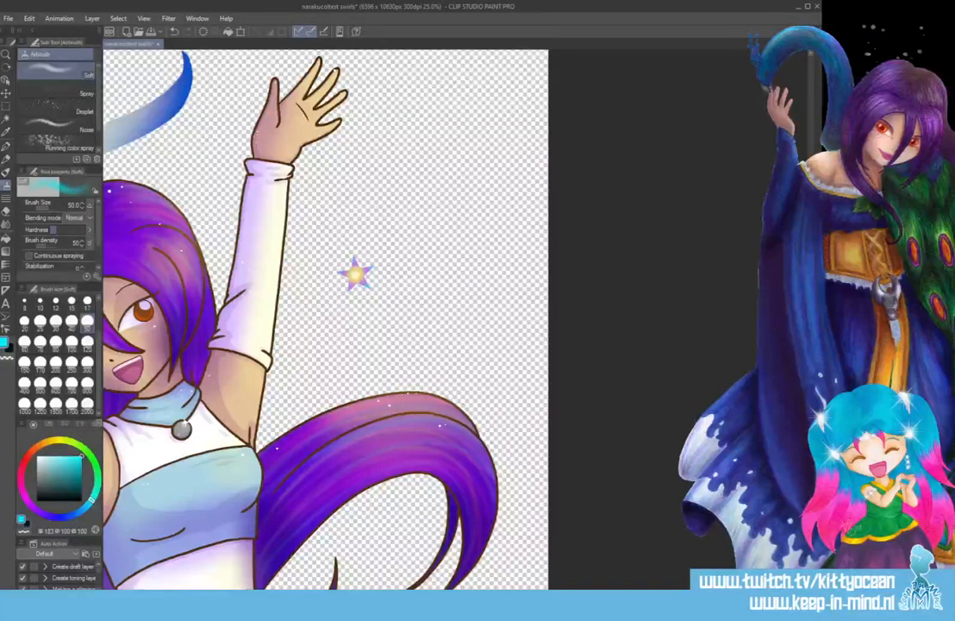
scroll(429, 300, left, 6)
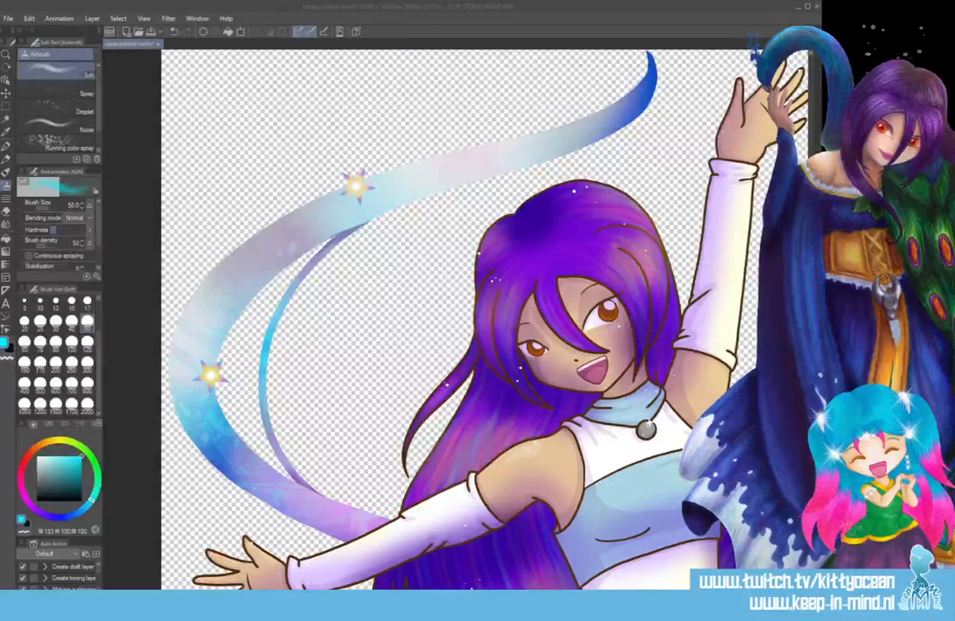
scroll(483, 319, down, 8)
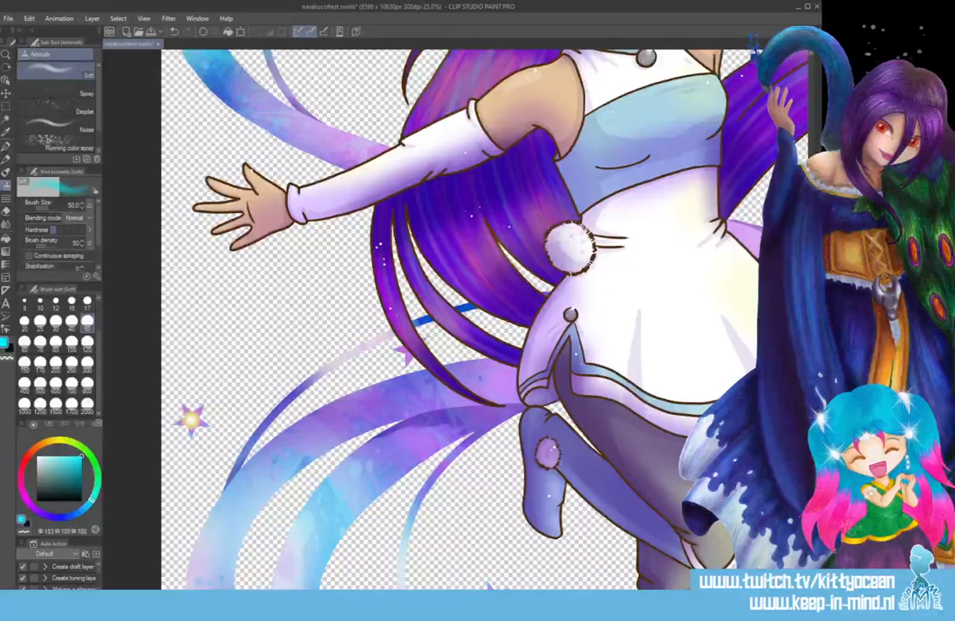
- Airbrush a yellow centre with a white glow onto the star partly hidden behind the long hair strands
click(59, 440)
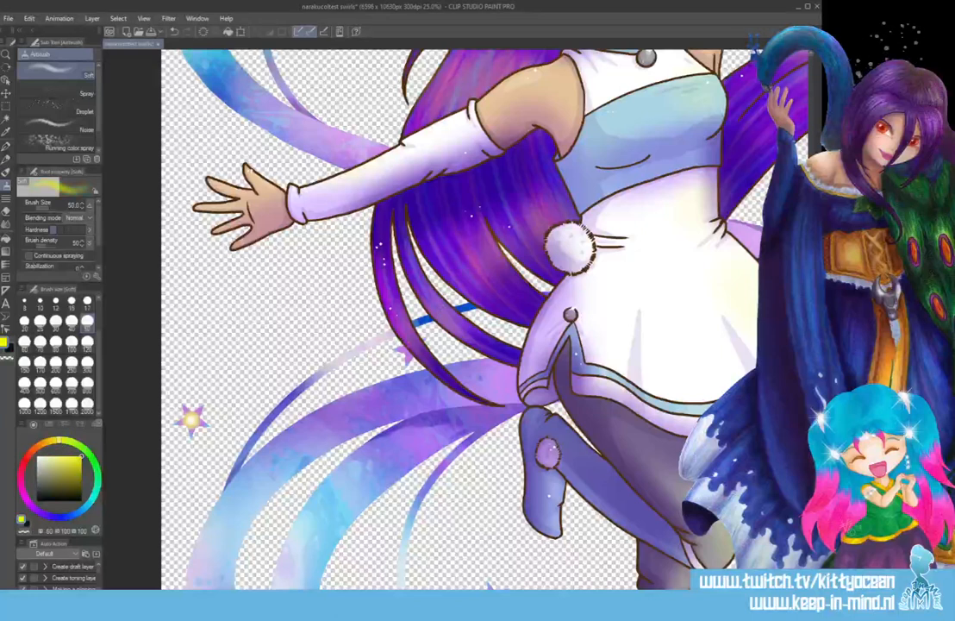
click(408, 351)
click(38, 457)
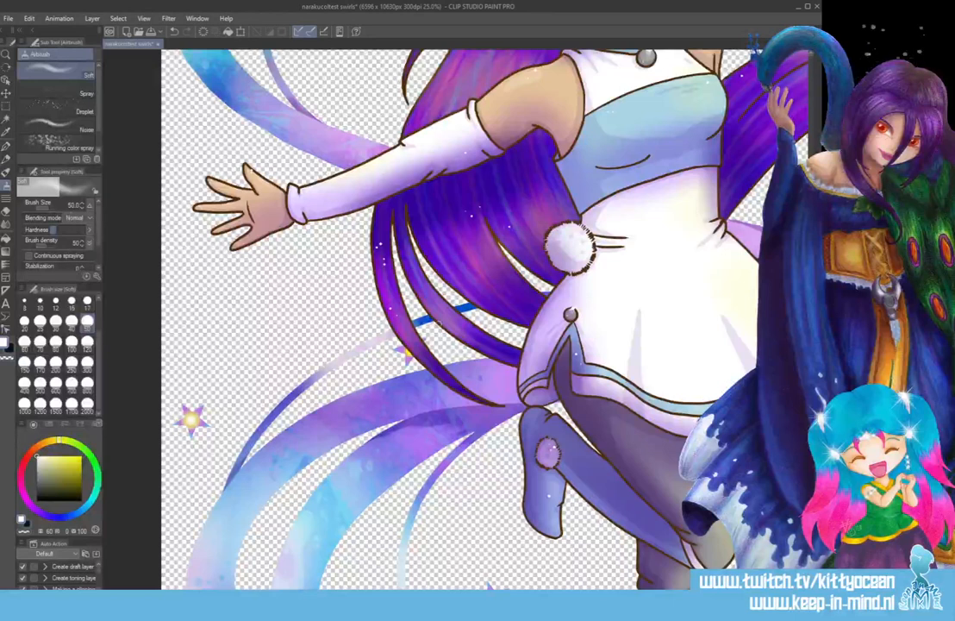
scroll(438, 323, down, 4)
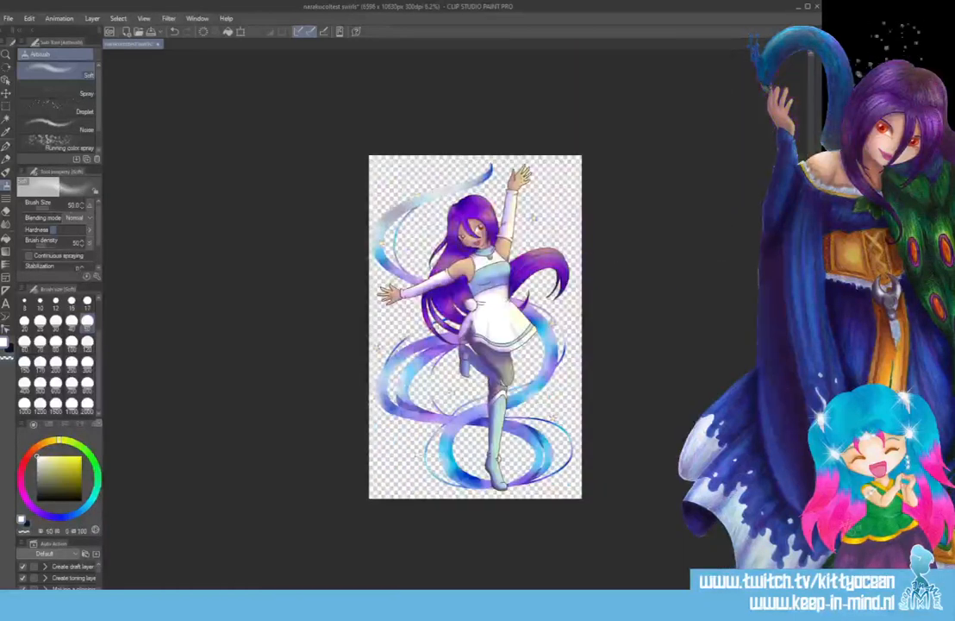
- Smudge the stars along the left side of the artwork into tapered, pointed sparkles with the Finger tip blender at size 50
scroll(440, 323, up, 4)
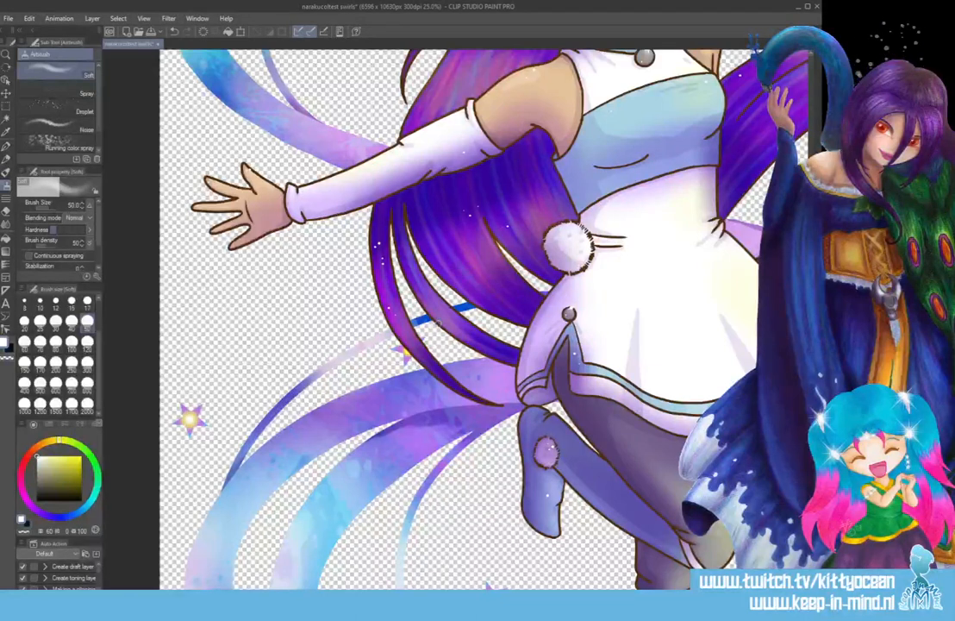
click(6, 225)
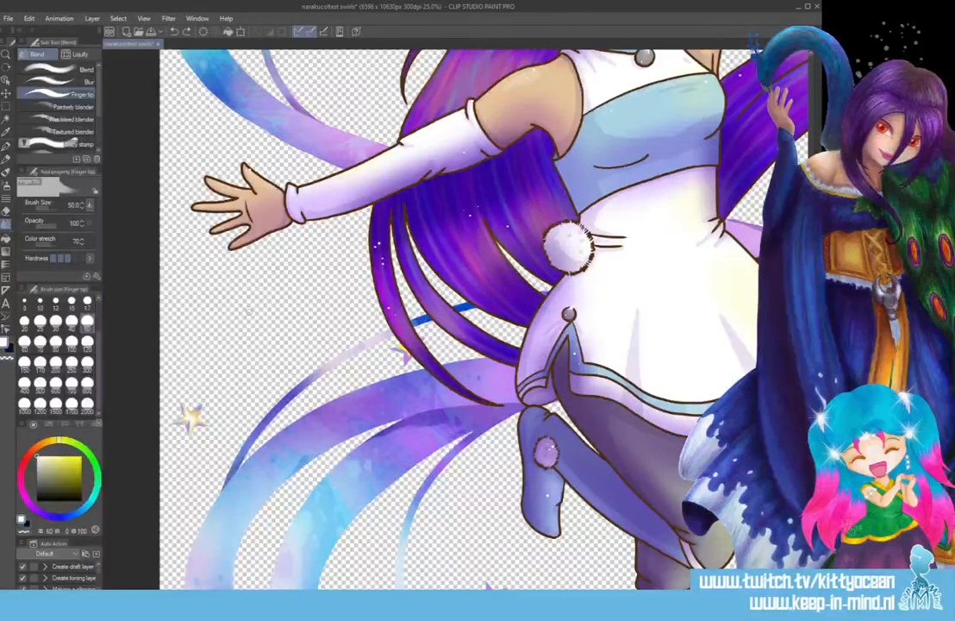
key(b)
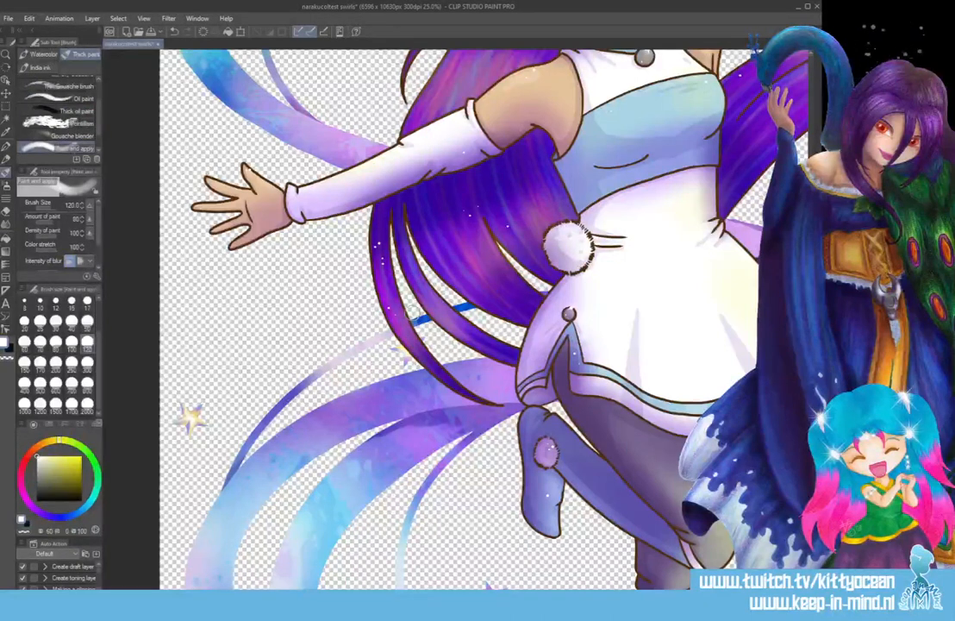
key(j)
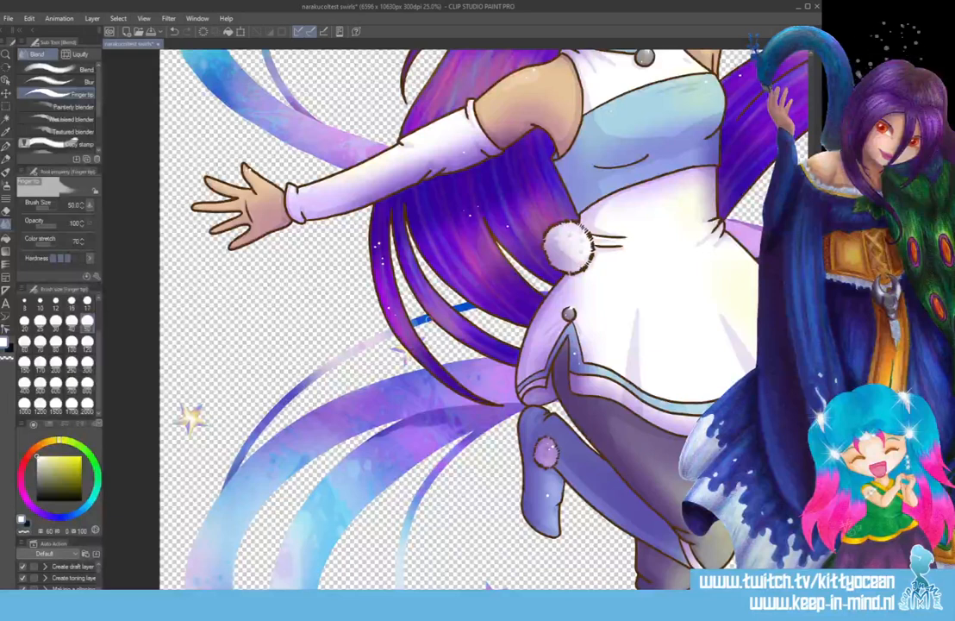
scroll(483, 319, down, 8)
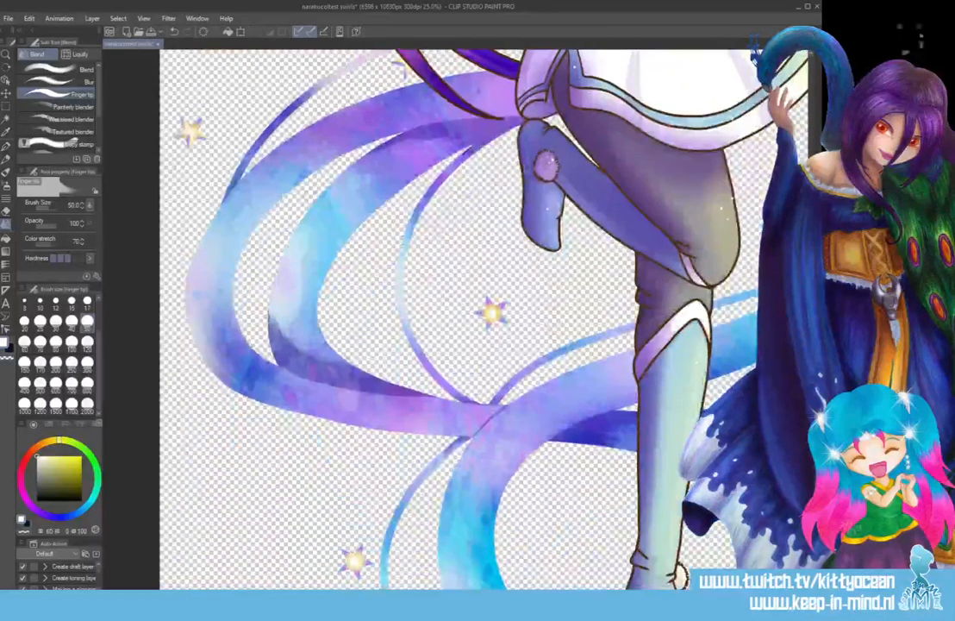
scroll(483, 319, down, 1)
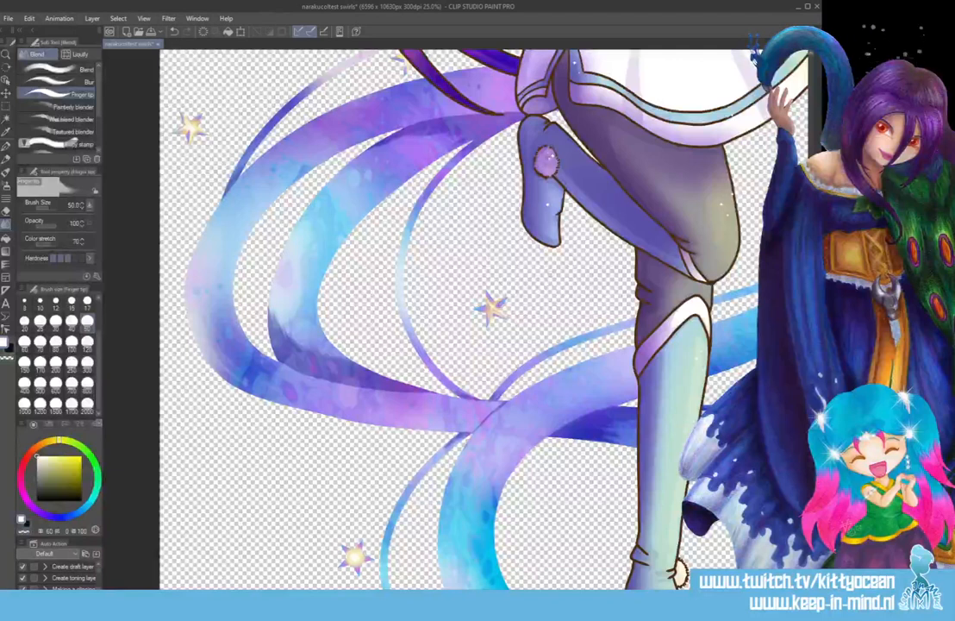
scroll(482, 319, down, 1)
scroll(483, 319, down, 5)
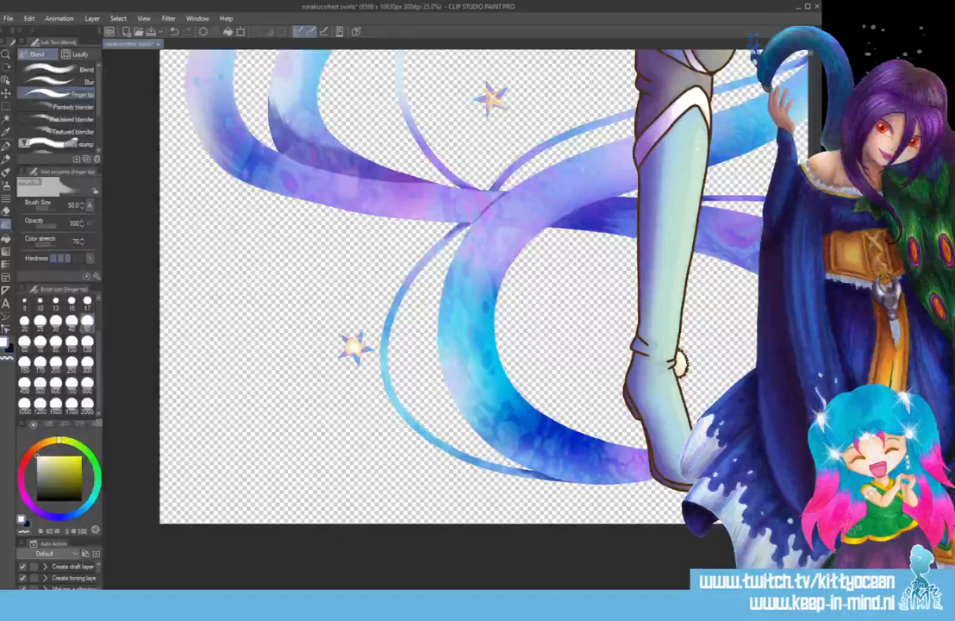
drag(353, 345, 344, 341)
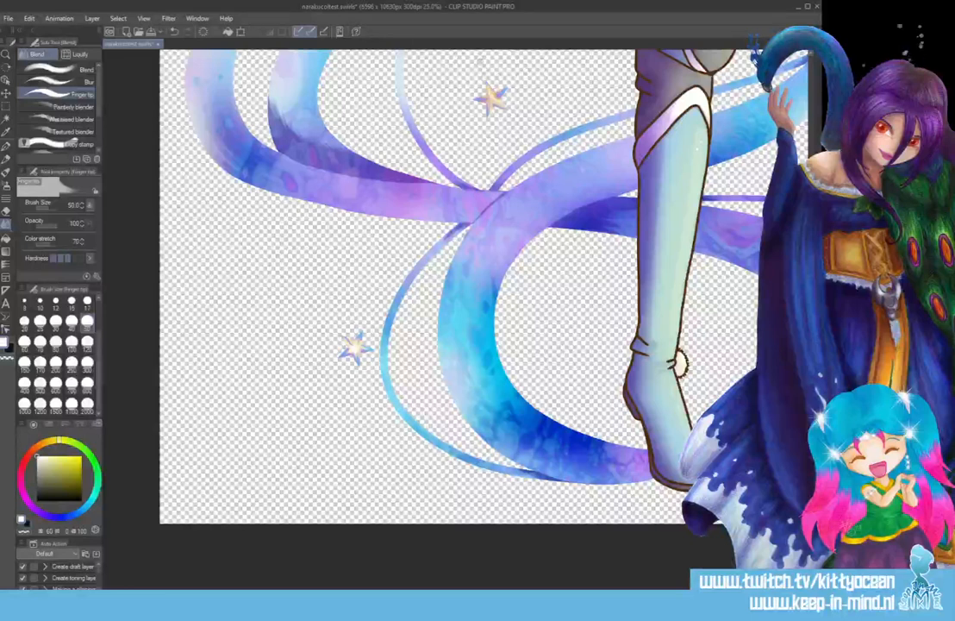
- Smudge the star on the thin ribbon to the right of the standing leg into sharp points with the Finger tip blender
drag(462, 586, 584, 585)
scroll(577, 569, up, 5)
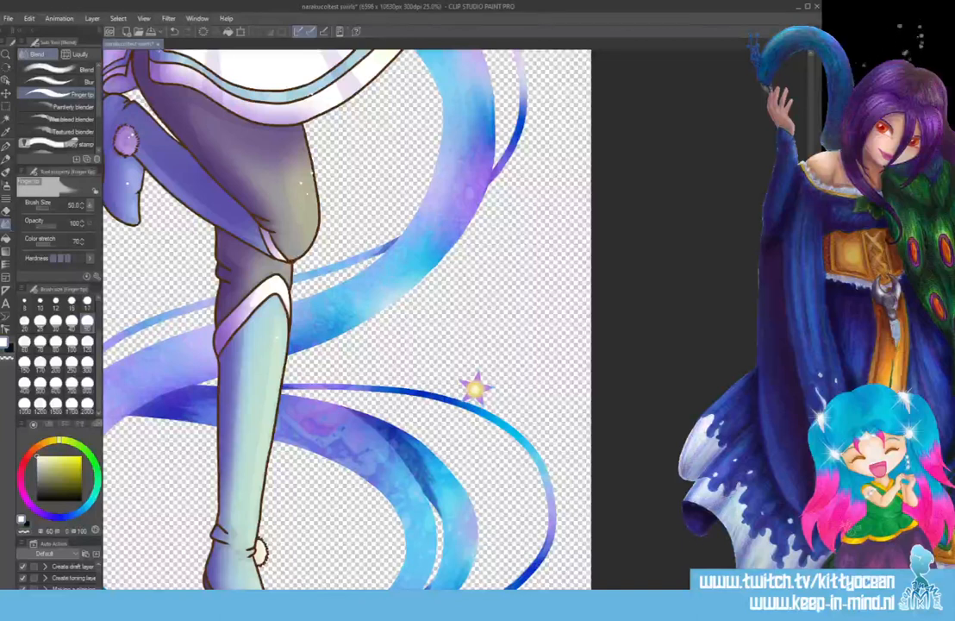
drag(584, 585, 467, 585)
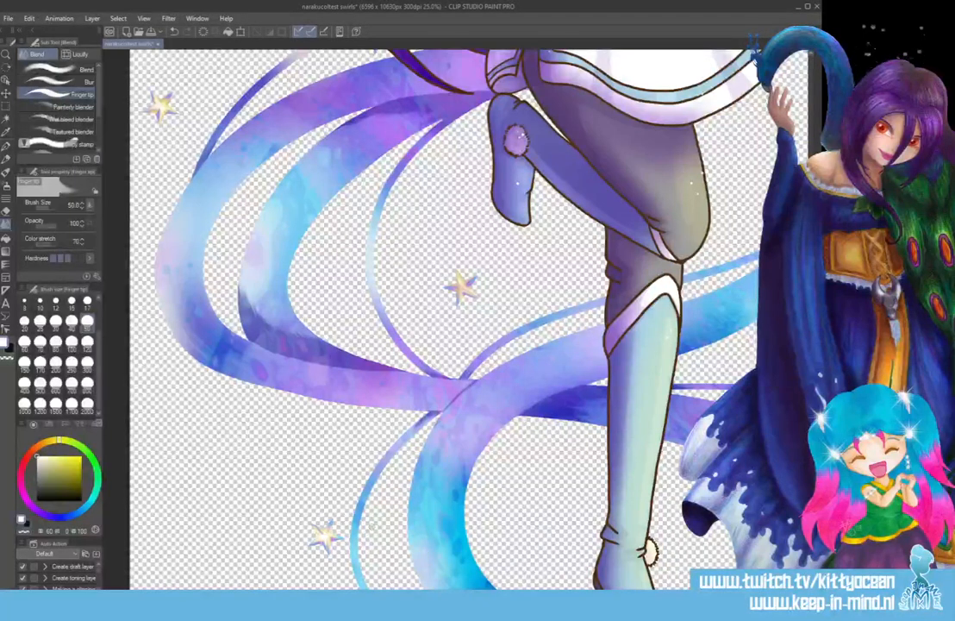
drag(467, 586, 573, 586)
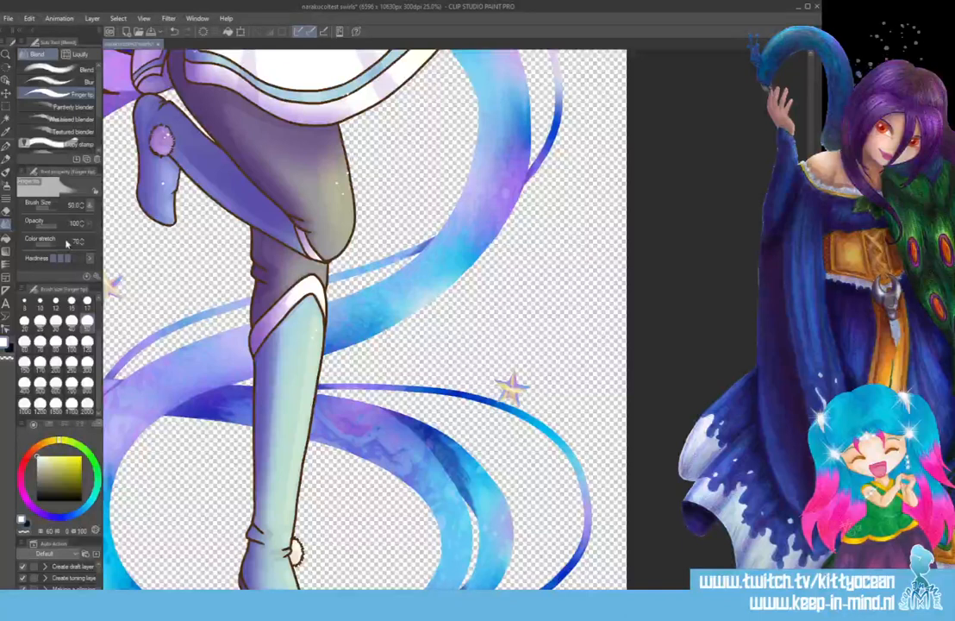
click(6, 146)
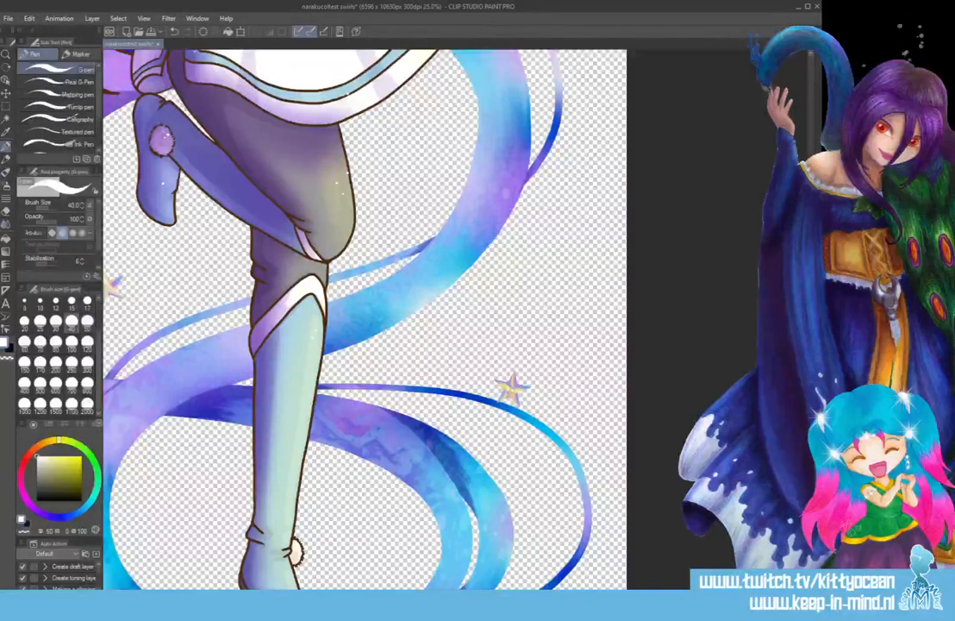
click(6, 223)
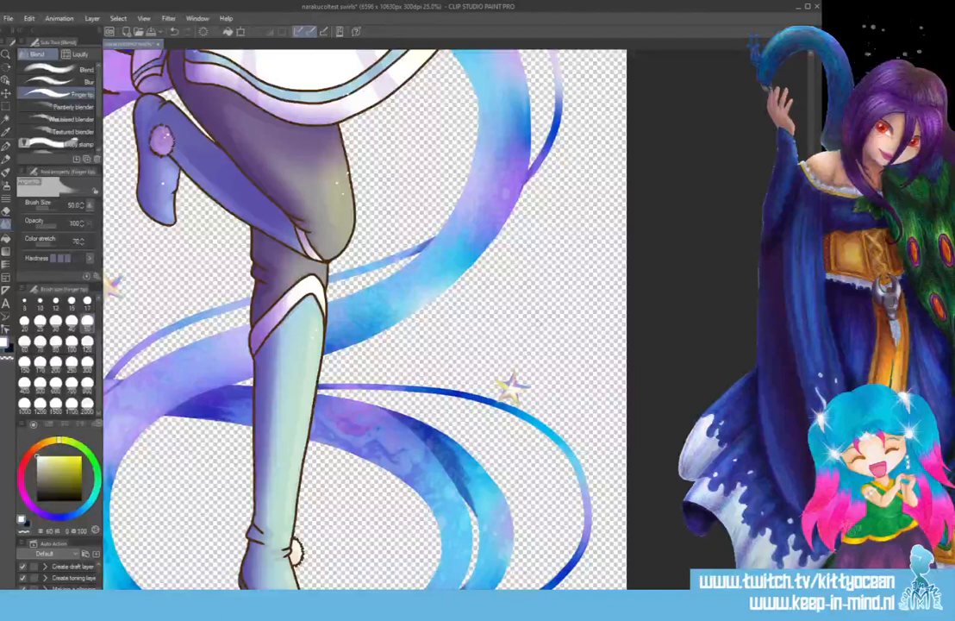
- Smudge the stars beside the skirt and on the upper ribbon into tapered points with the Finger tip blender
scroll(365, 319, up, 5)
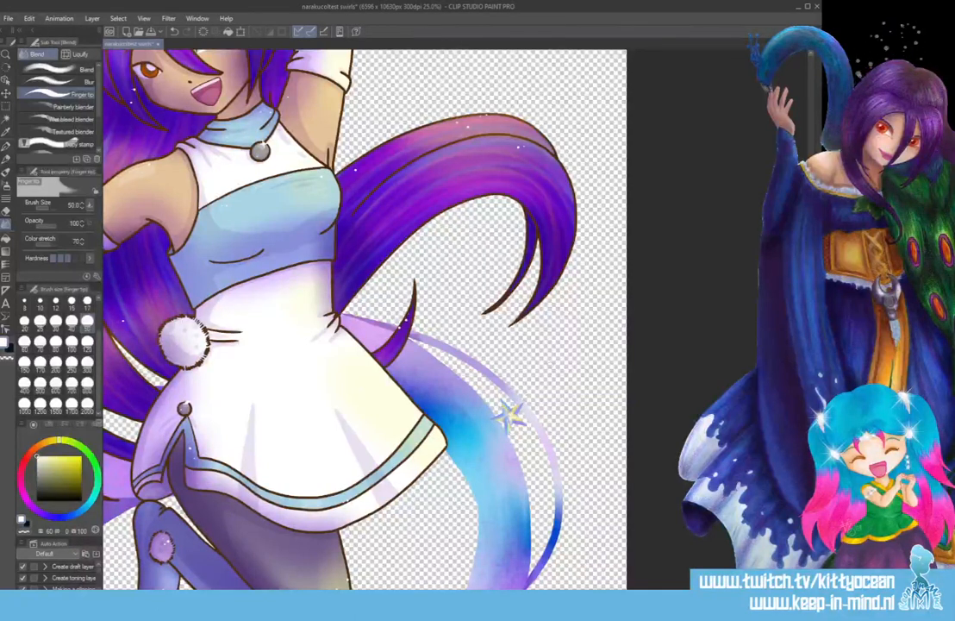
scroll(364, 319, up, 5)
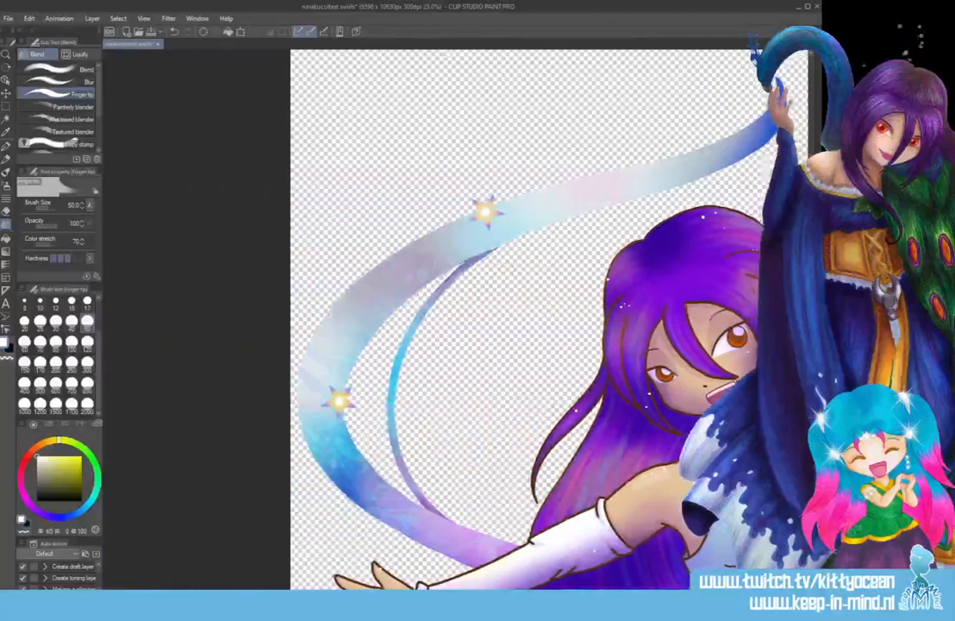
drag(338, 416, 346, 417)
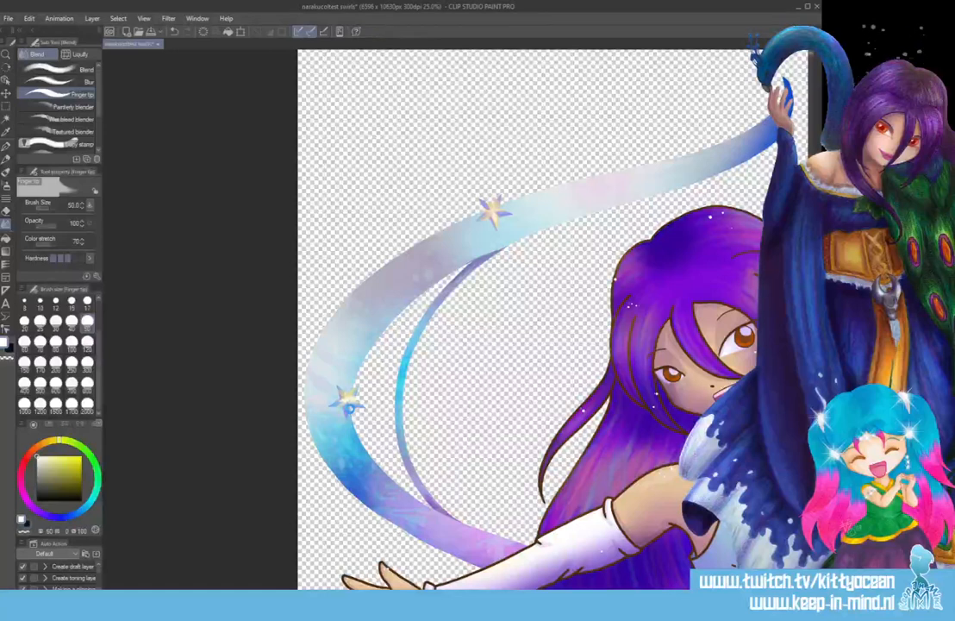
- Fill the swirling ribbons with white and make the white semi-transparent so their watercolour pattern shows through paler
scroll(350, 399, down, 5)
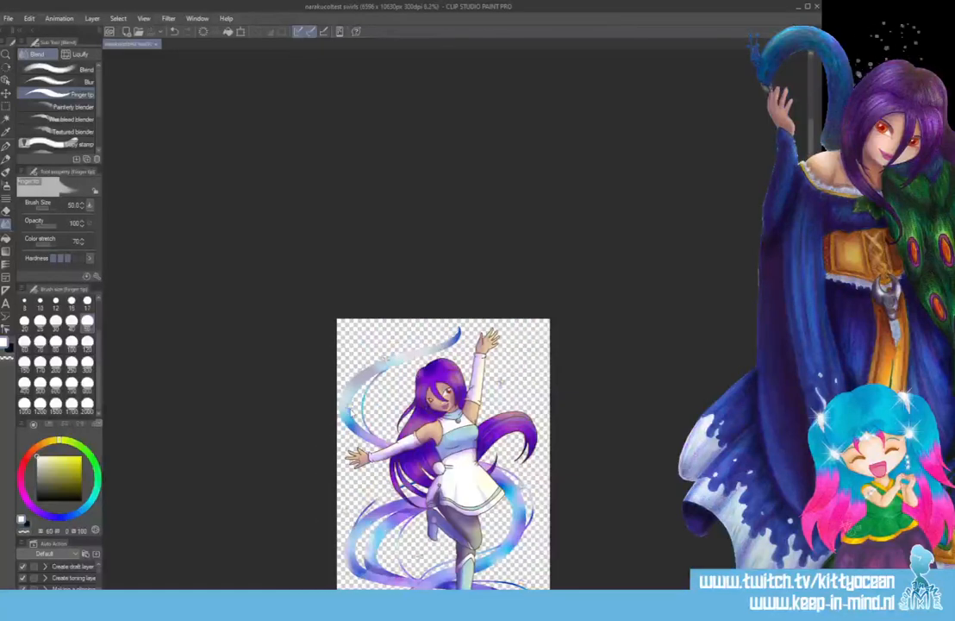
drag(810, 198, 810, 293)
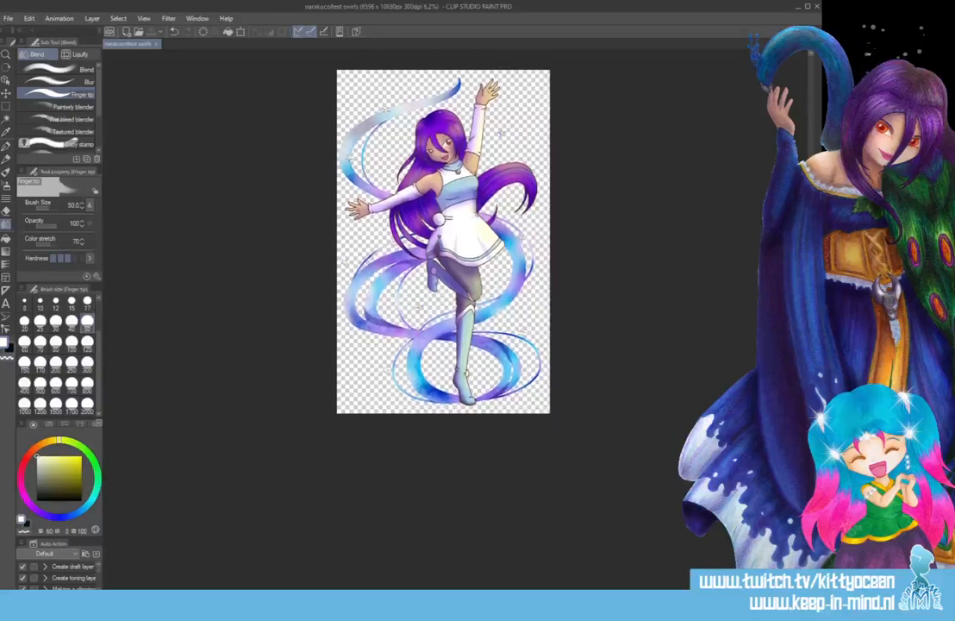
scroll(550, 413, up, 1)
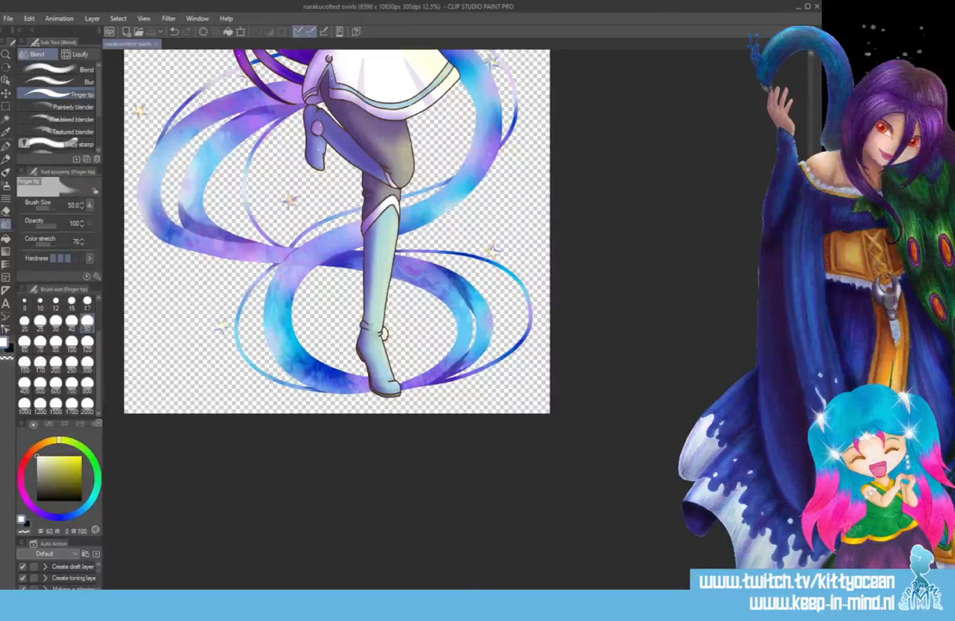
scroll(550, 413, down, 1)
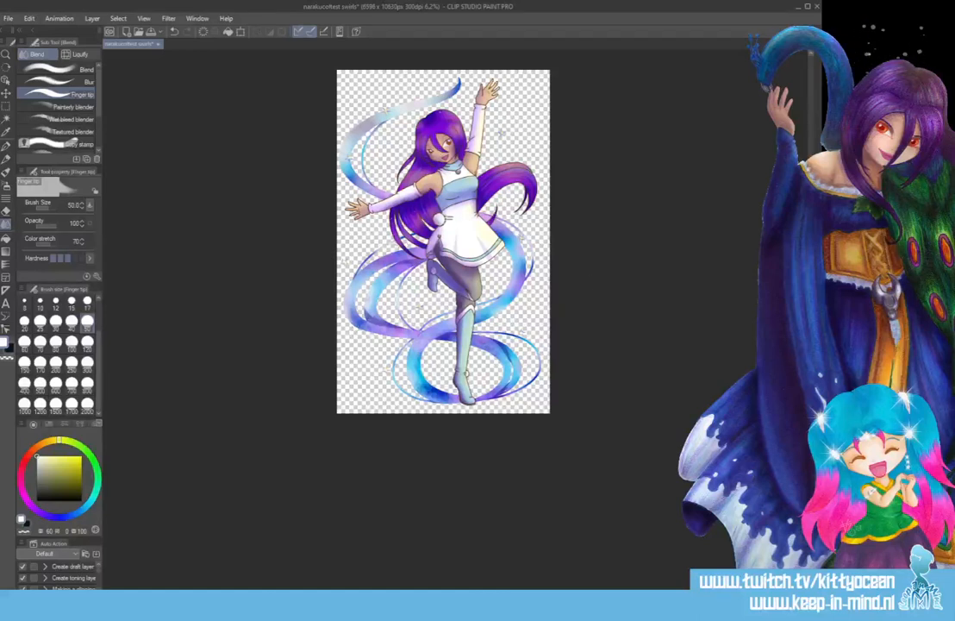
click(6, 251)
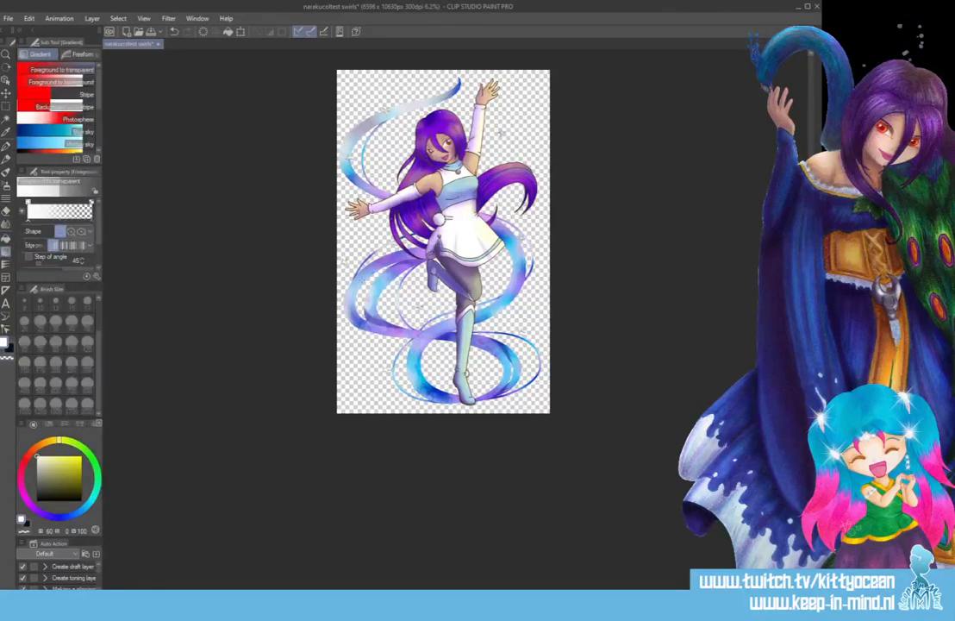
key(g)
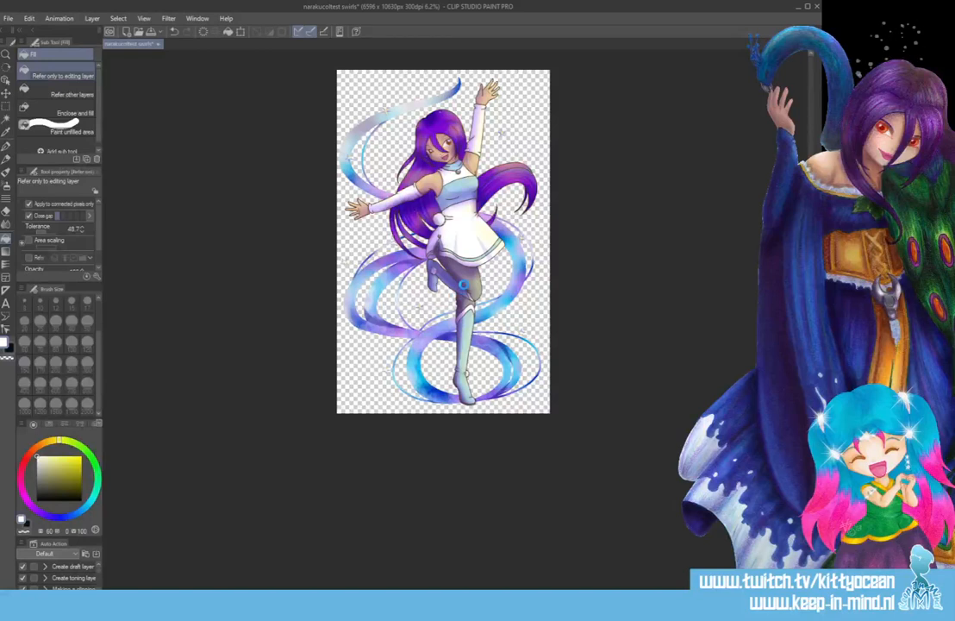
click(466, 283)
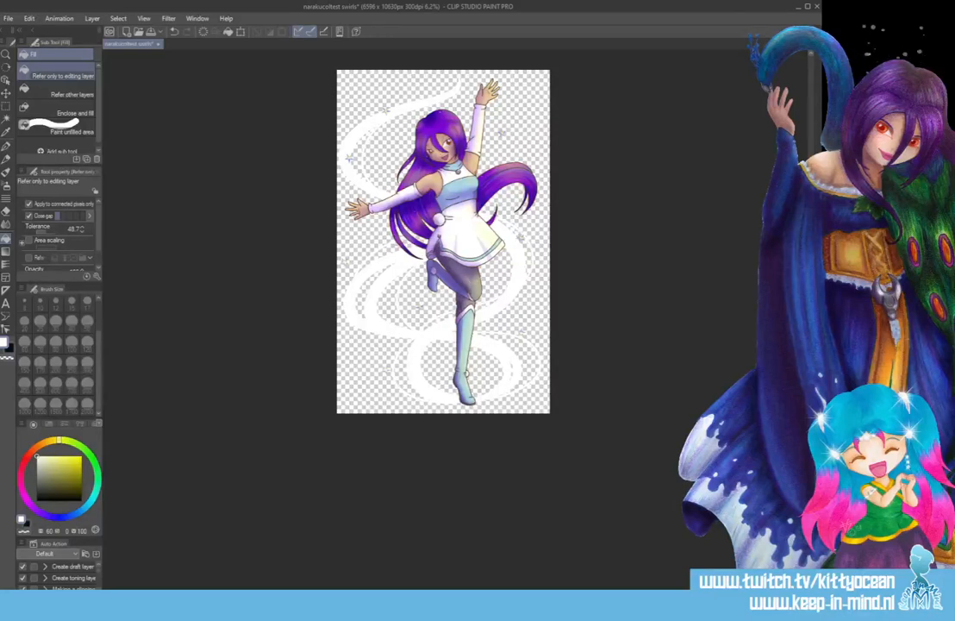
key(ctrl+z)
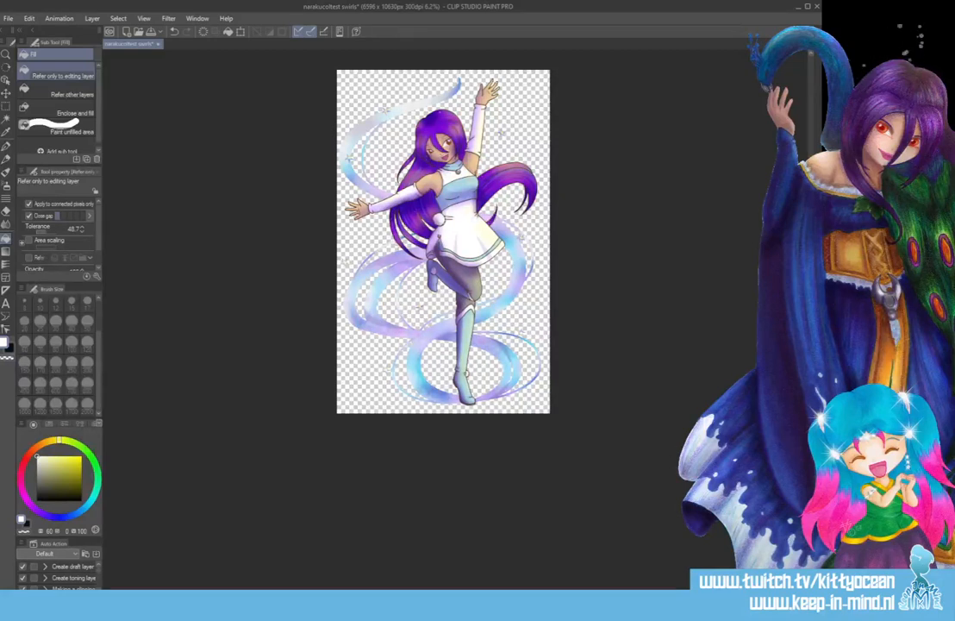
drag(152, 593, 158, 593)
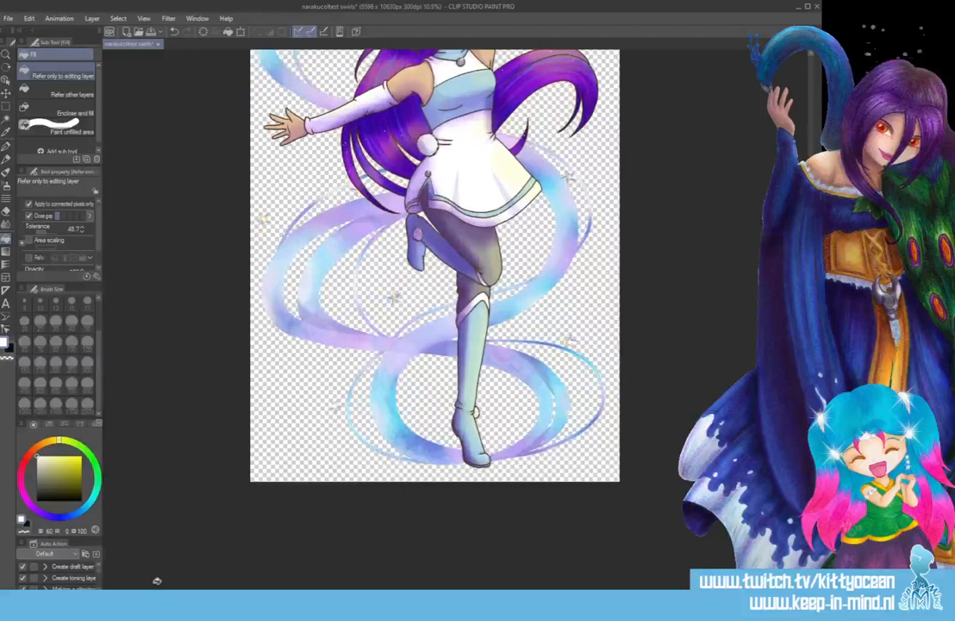
- Examine the smudged stars and the paler ribbons around the figure, from the upper body down to the feet
drag(811, 363, 811, 324)
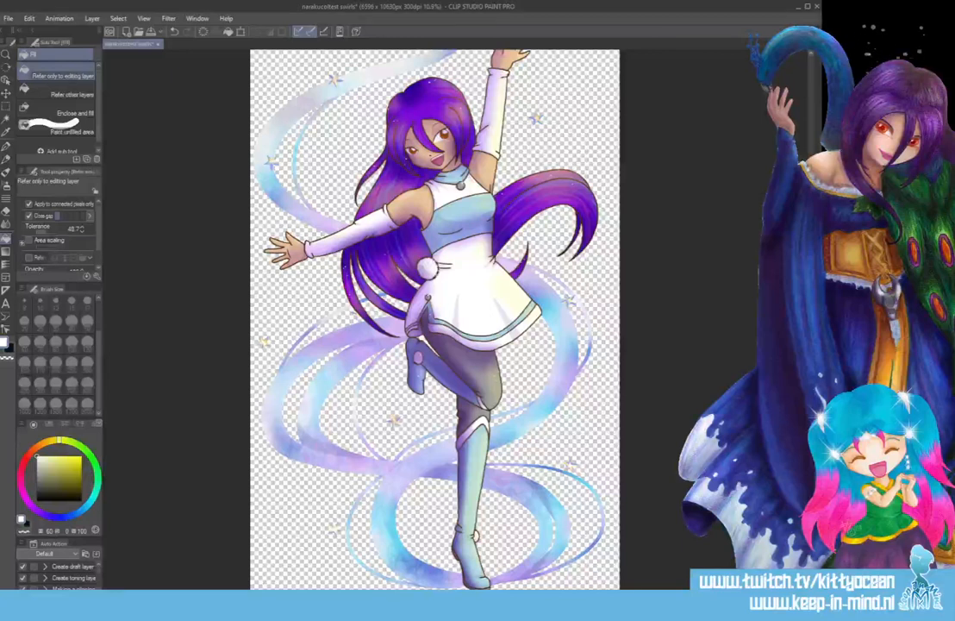
click(6, 225)
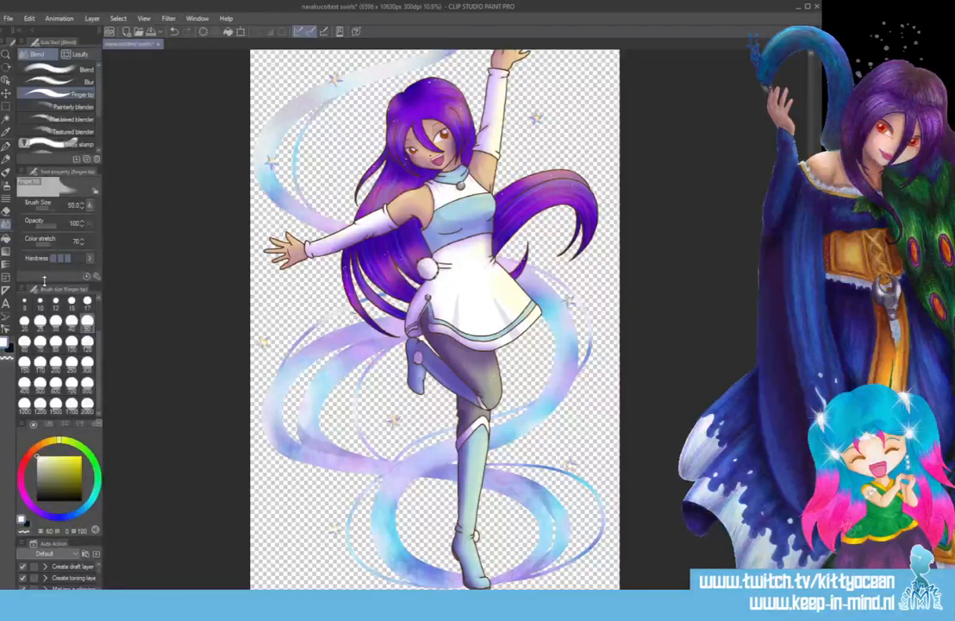
key(ctrl+plus)
key(ctrl+plus)
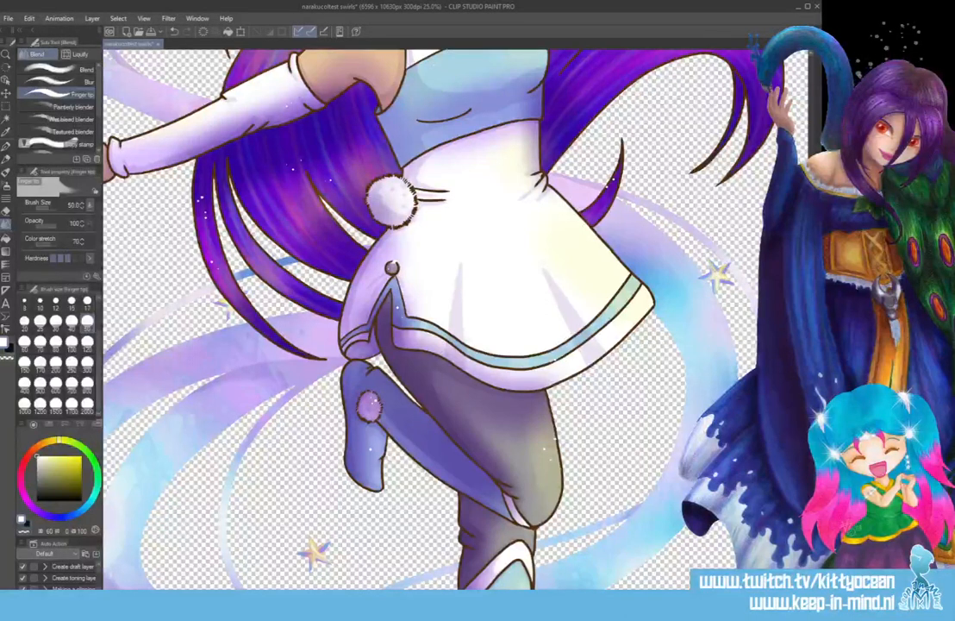
scroll(455, 319, down, 5)
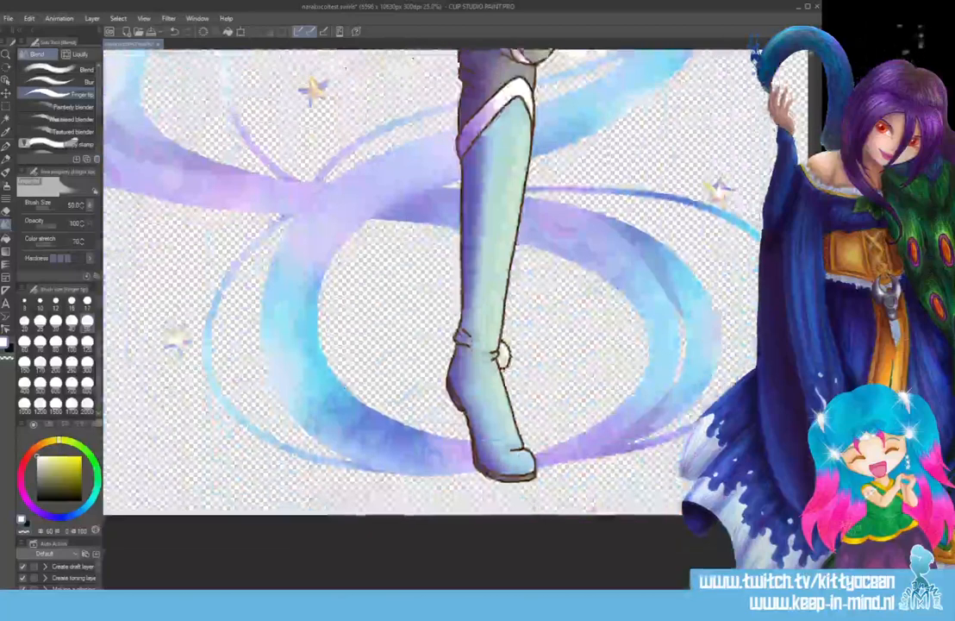
scroll(455, 319, up, 4)
scroll(455, 319, down, 1)
scroll(455, 319, up, 2)
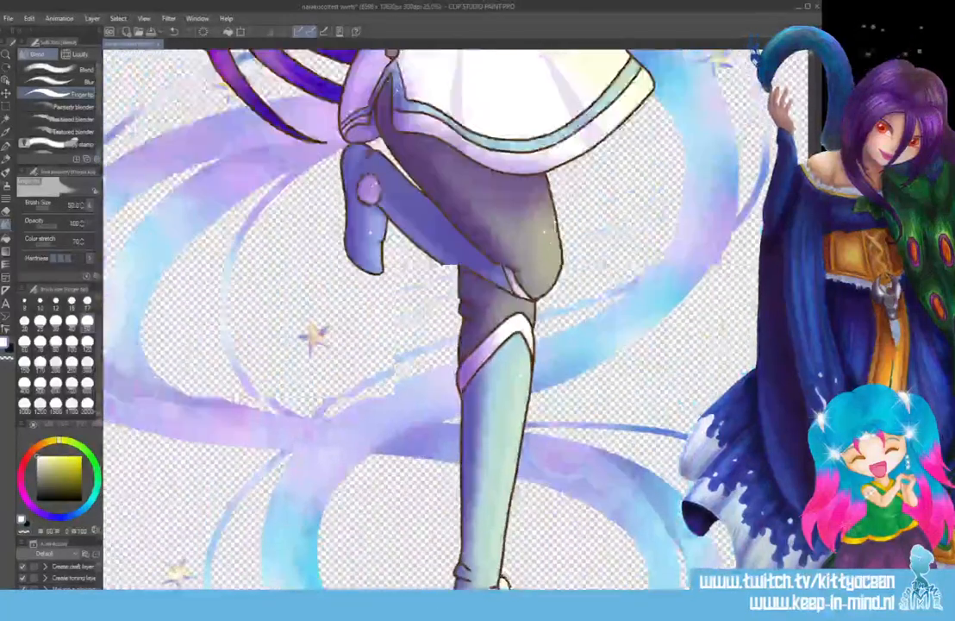
scroll(455, 319, up, 3)
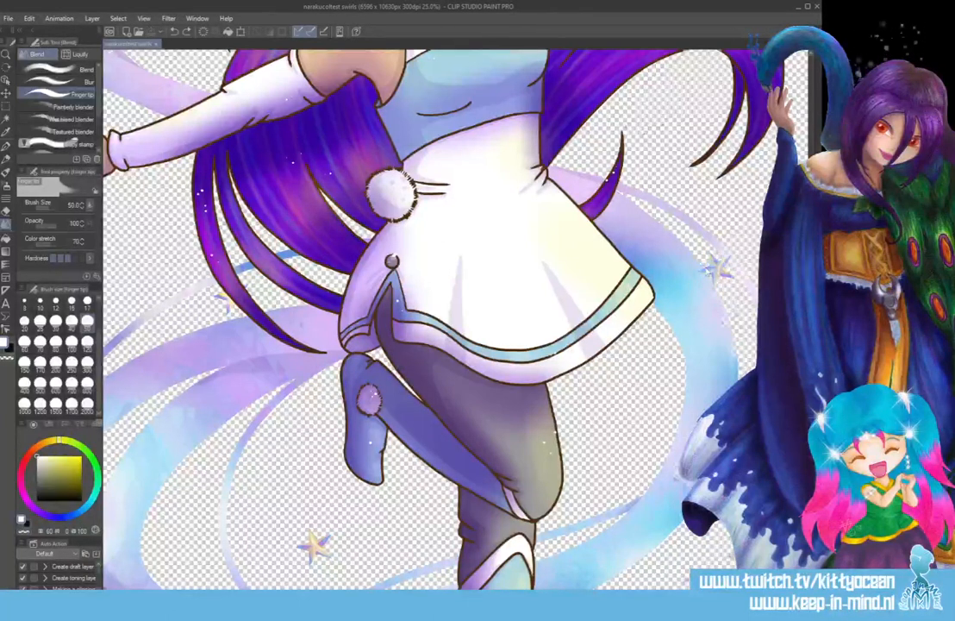
scroll(705, 267, down, 5)
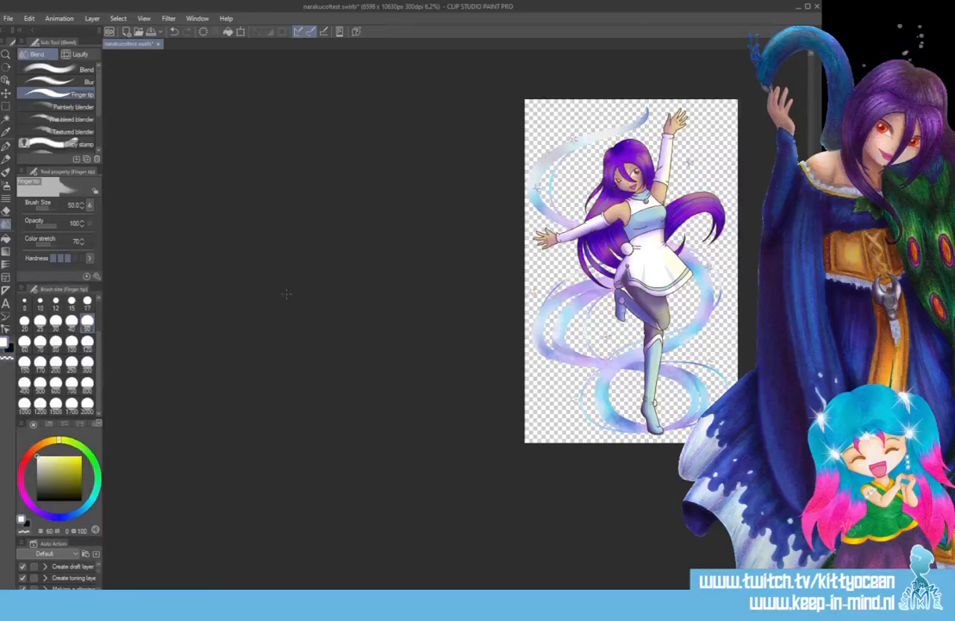
- Fill the transparent background behind the character, ribbons and stars with black
click(82, 501)
key(g)
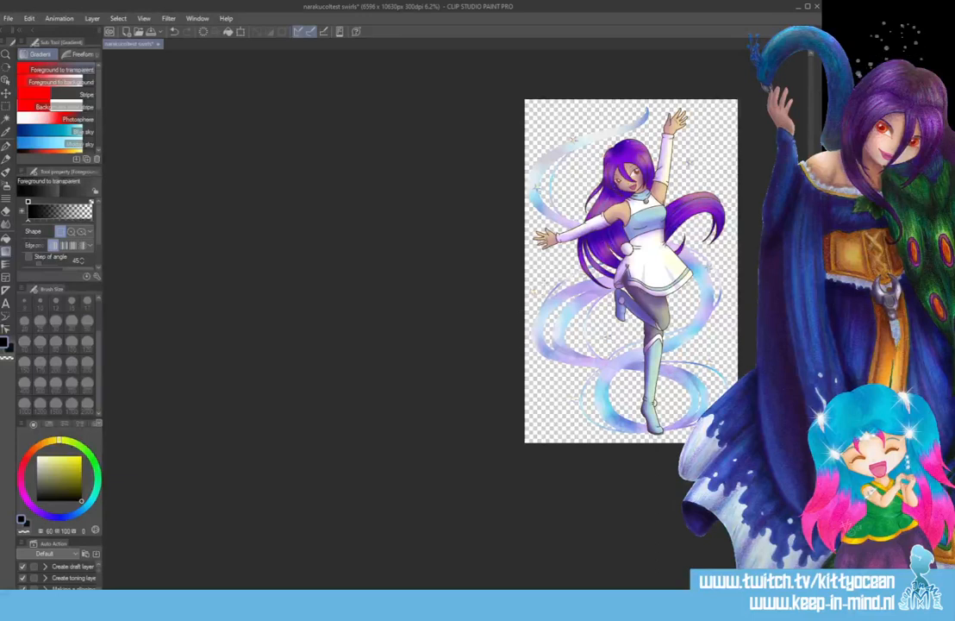
key(g)
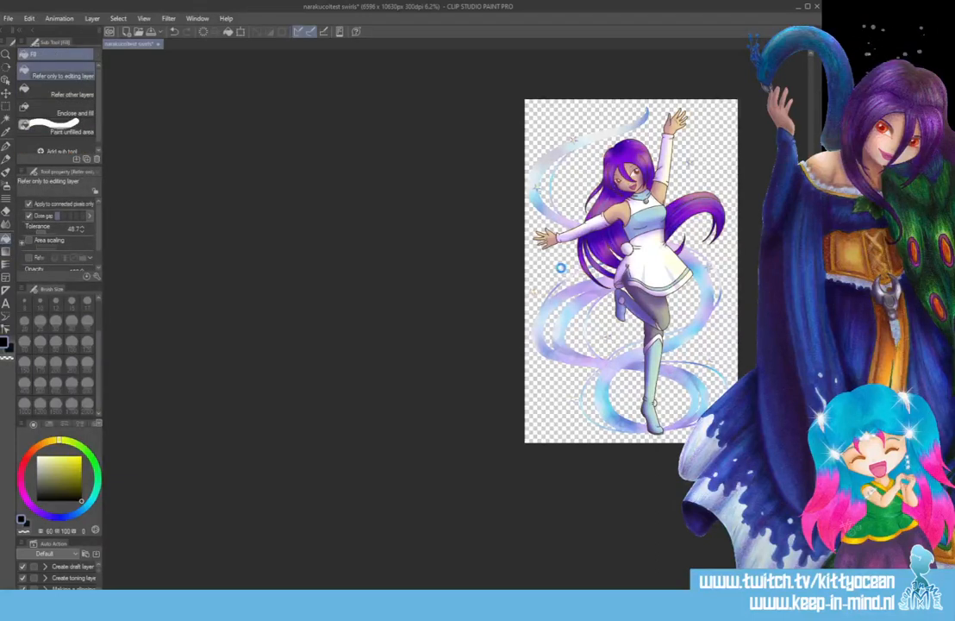
drag(392, 593, 481, 594)
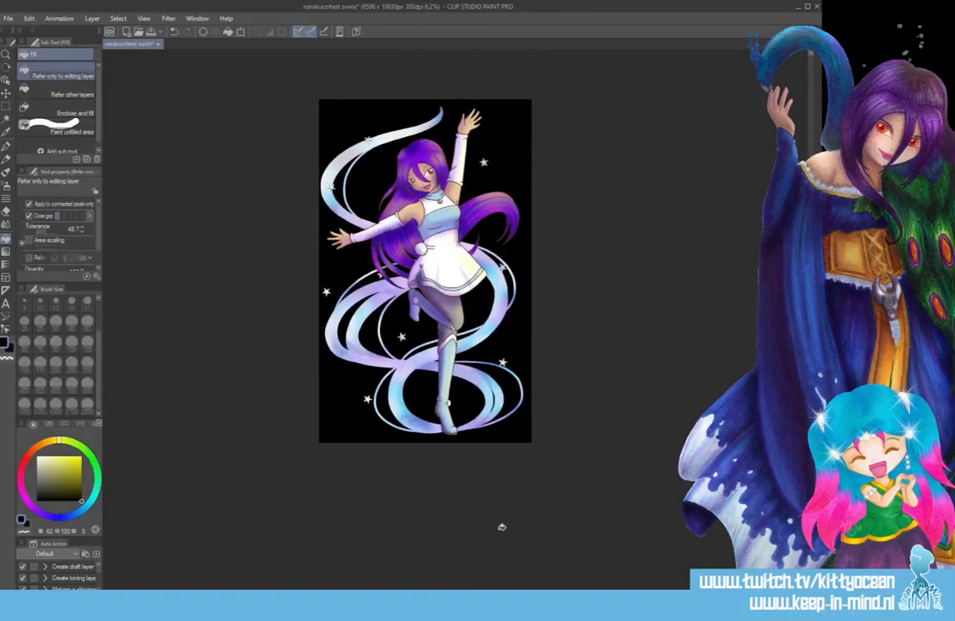
scroll(502, 532, up, 2)
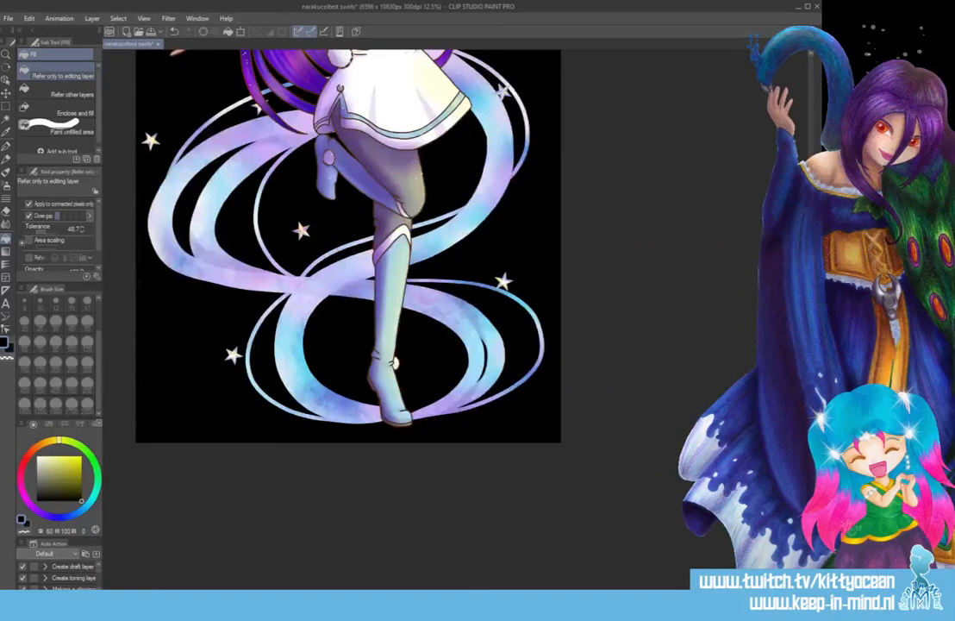
drag(811, 380, 811, 318)
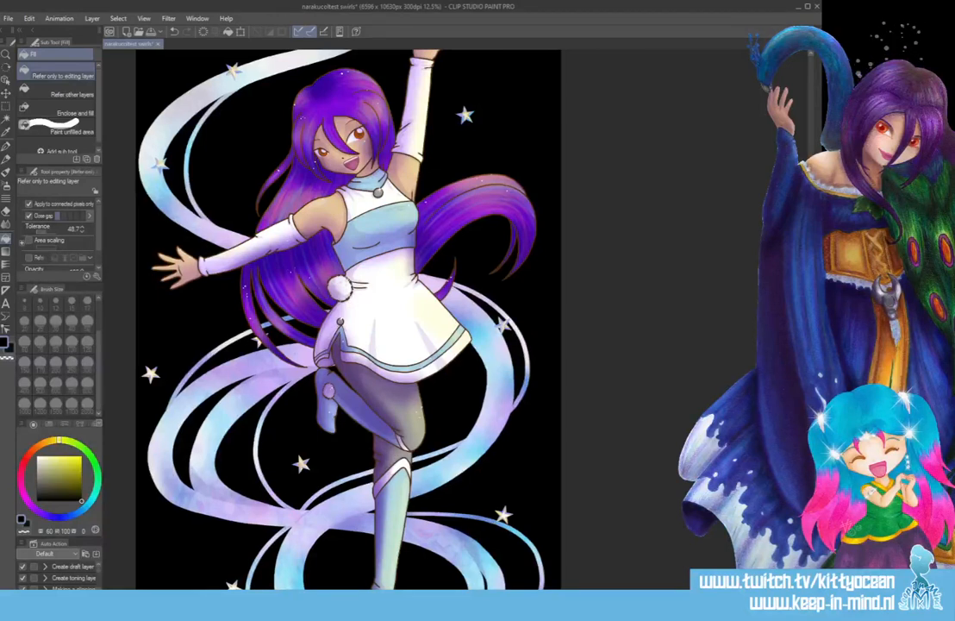
- Set the ribbons' outline colour to light yellow (H 59, S 63, V 100) and keep the outline thin
double_click(862, 284)
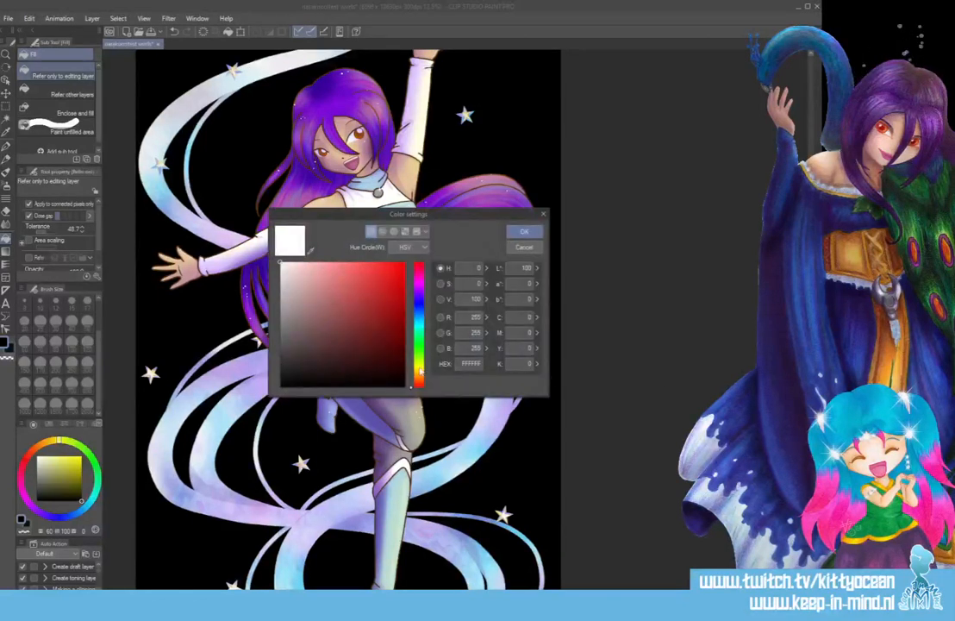
click(419, 372)
click(359, 264)
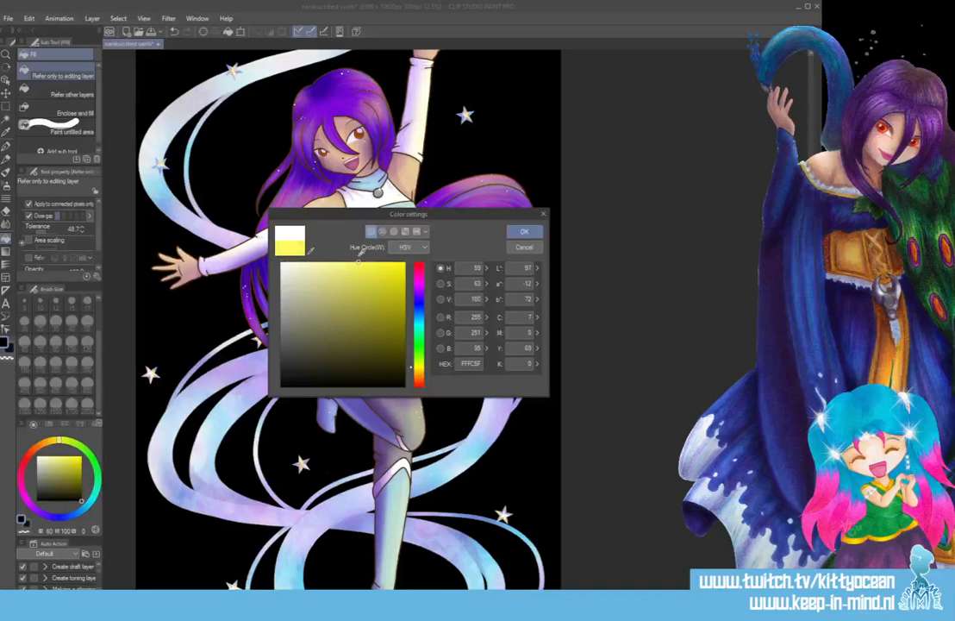
click(524, 231)
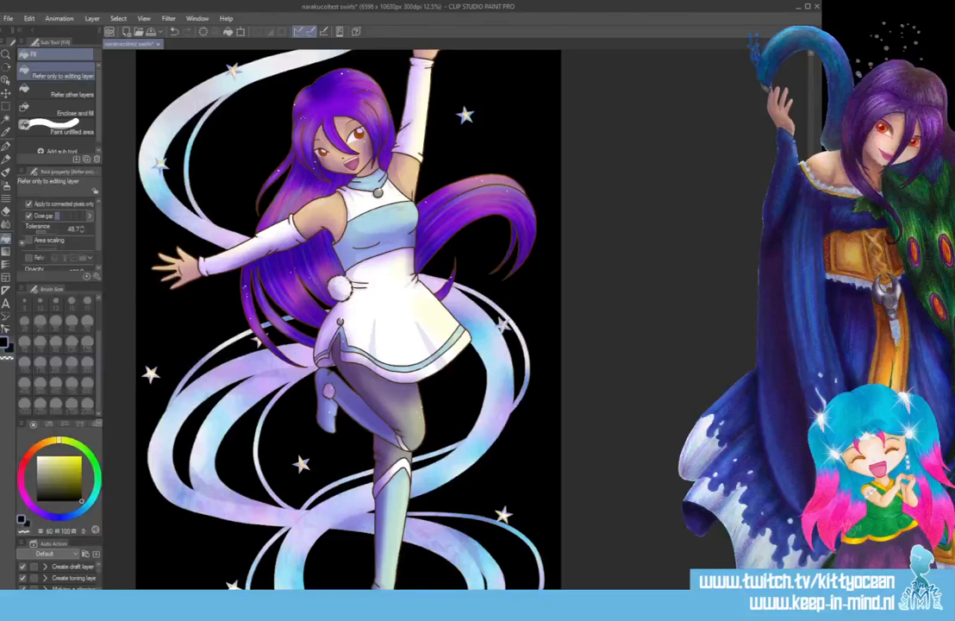
key(ctrl+z)
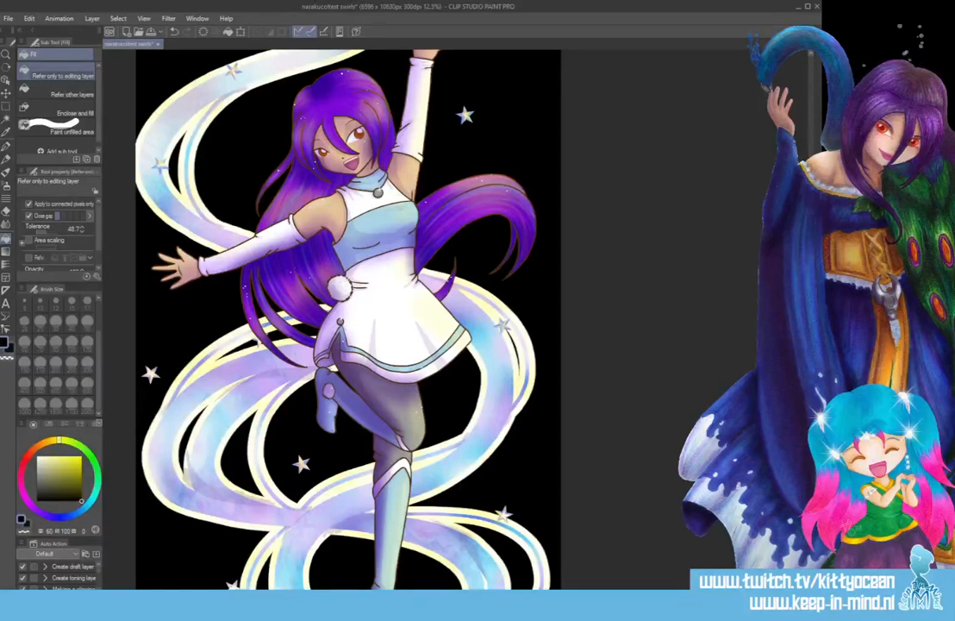
key(ctrl+z)
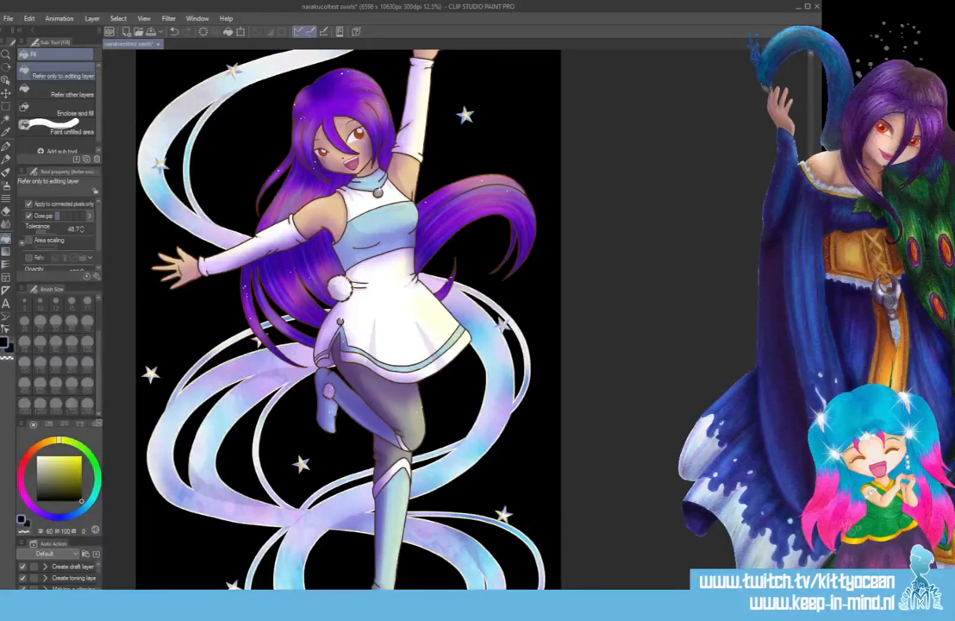
key(ctrl+minus)
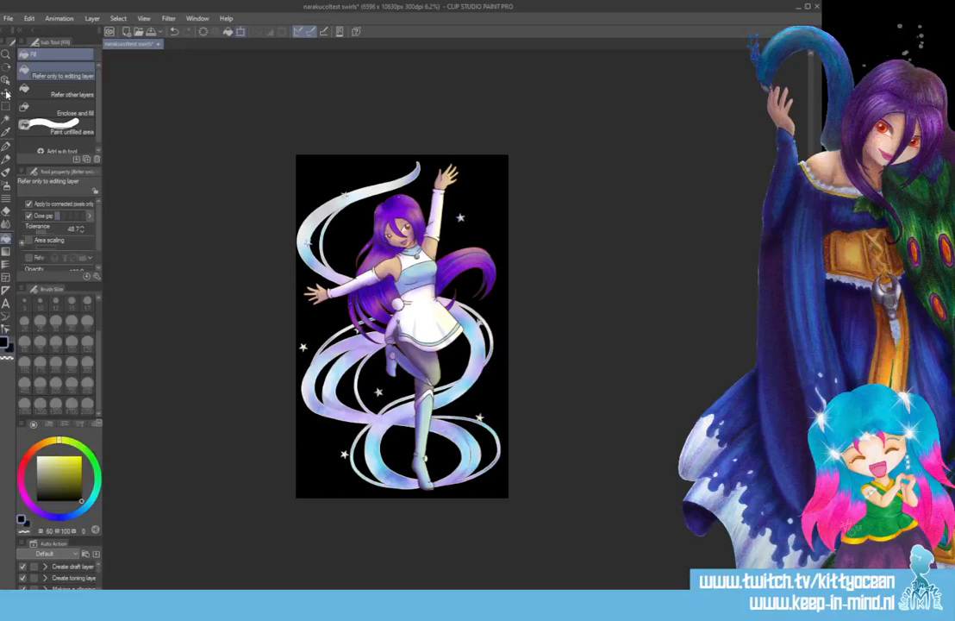
key(ctrl+t)
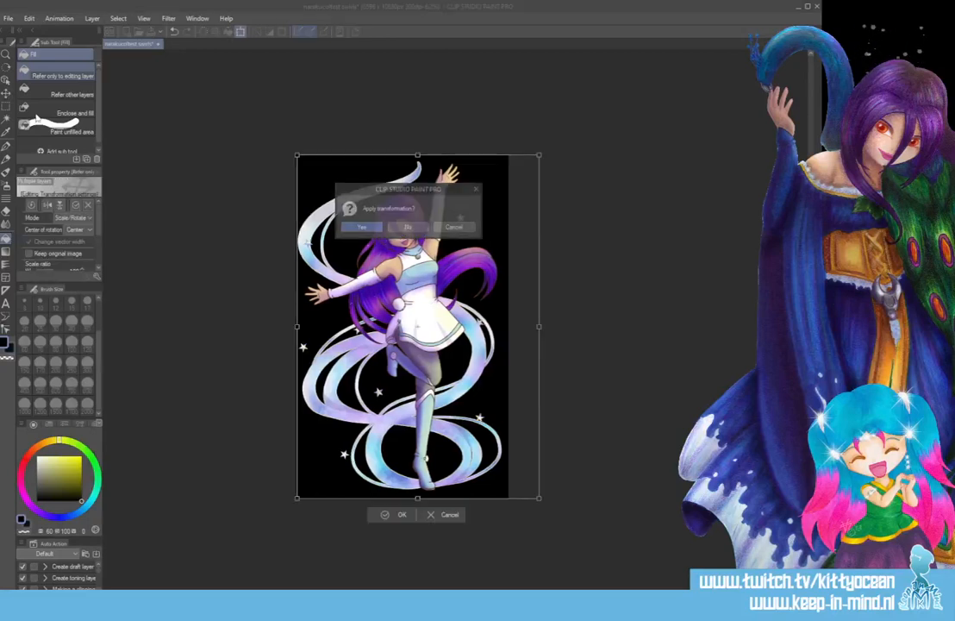
click(448, 226)
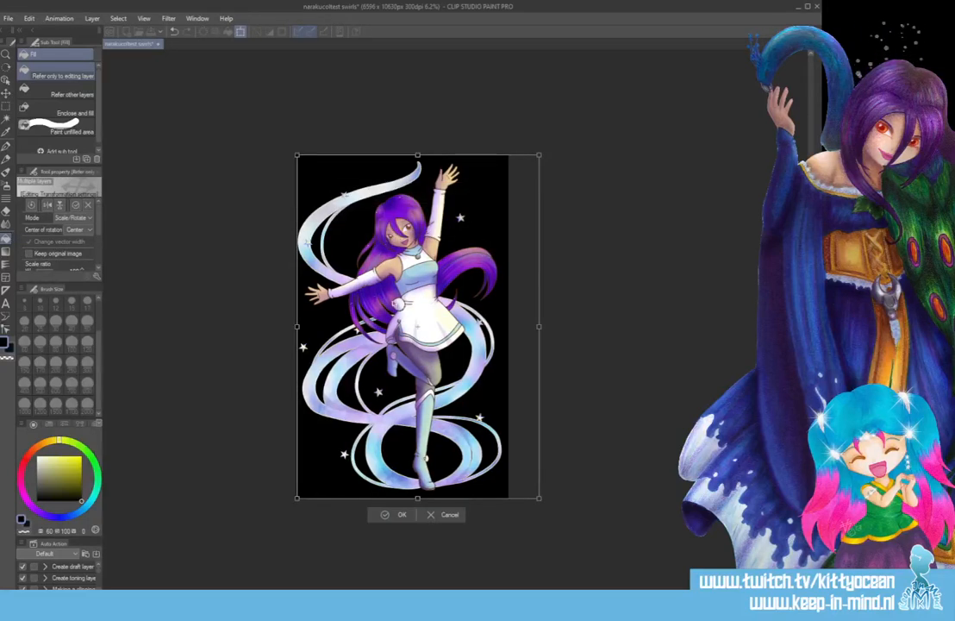
key(Right)
key(Right)
key(Right)
key(Right)
key(Right)
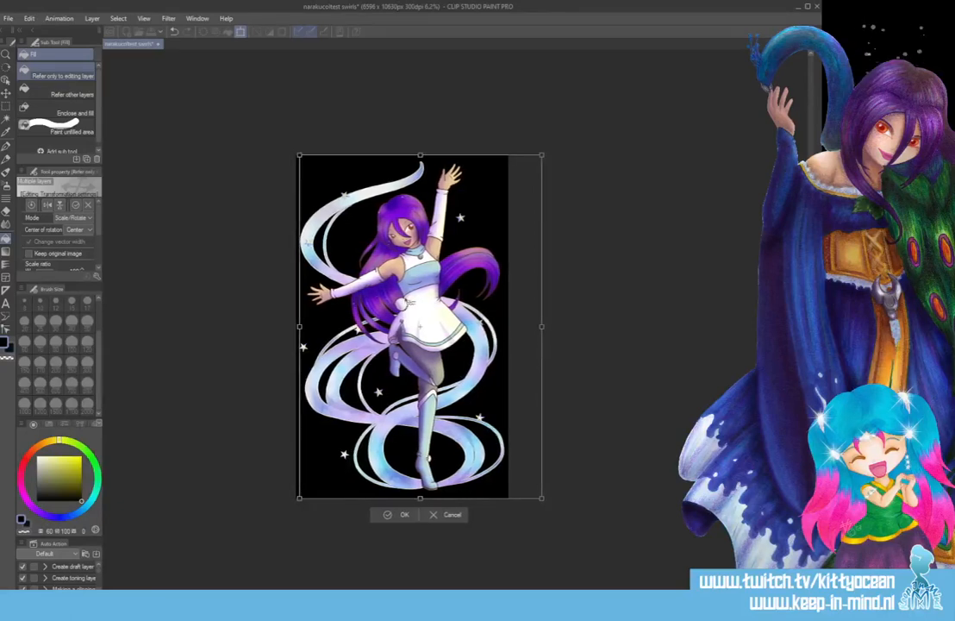
key(Left)
key(Left)
key(Left)
key(Left)
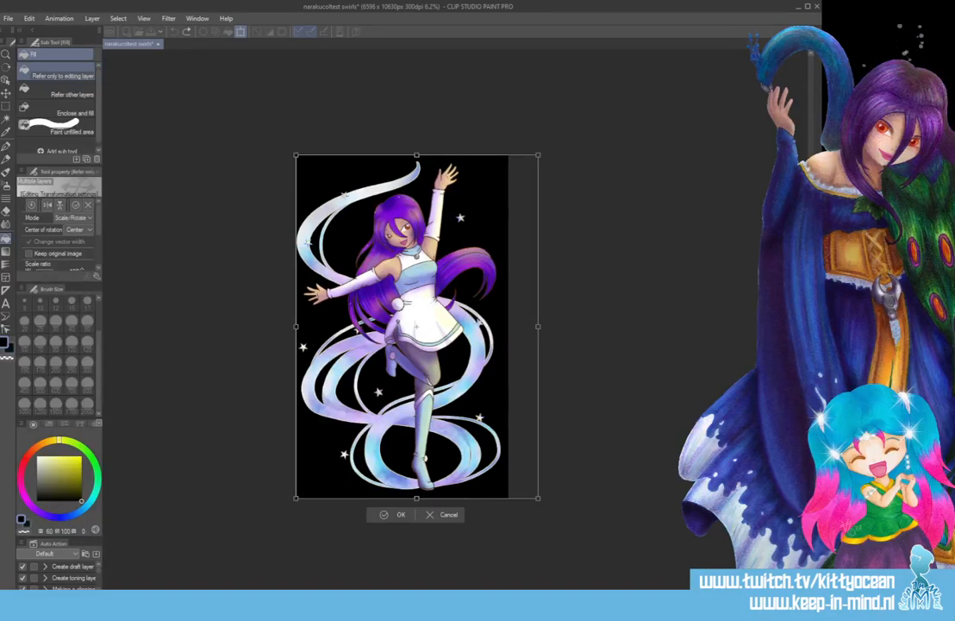
key(ctrl+s)
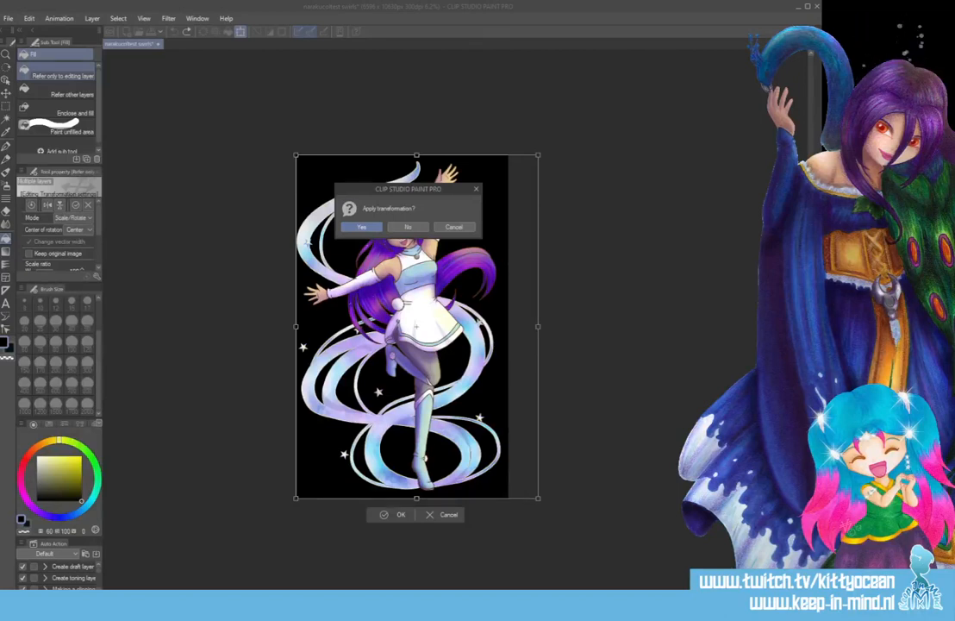
click(455, 227)
click(454, 227)
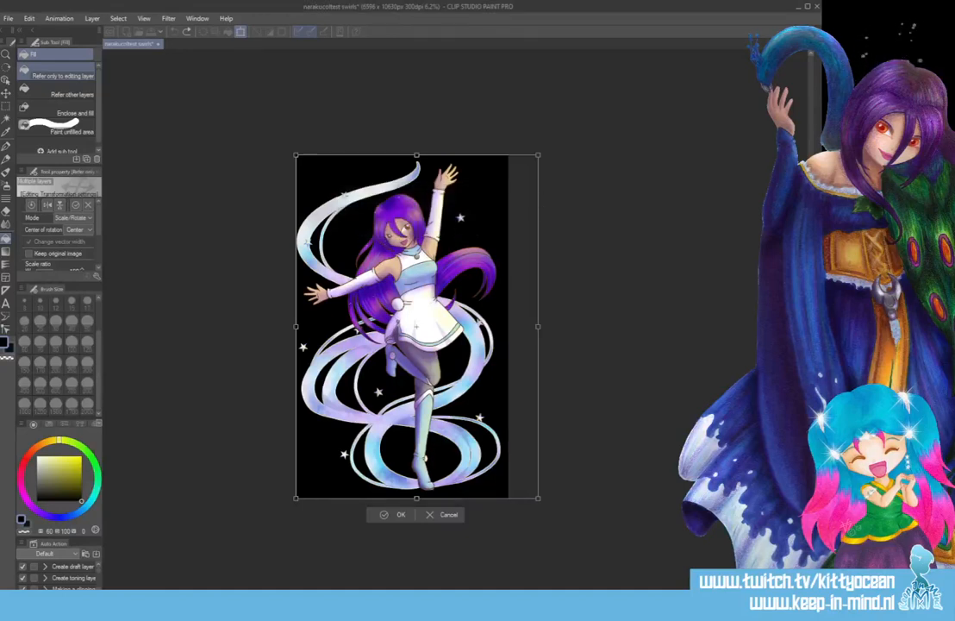
click(431, 518)
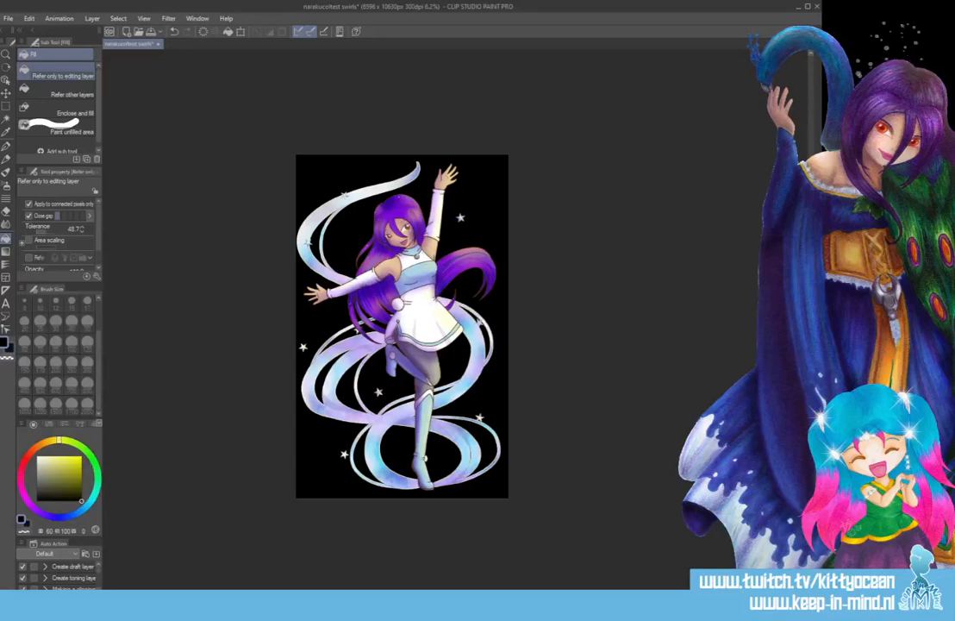
- Nudge the character, ribbons and stars slightly to the right on the black background with Move layer, and save the file
click(8, 99)
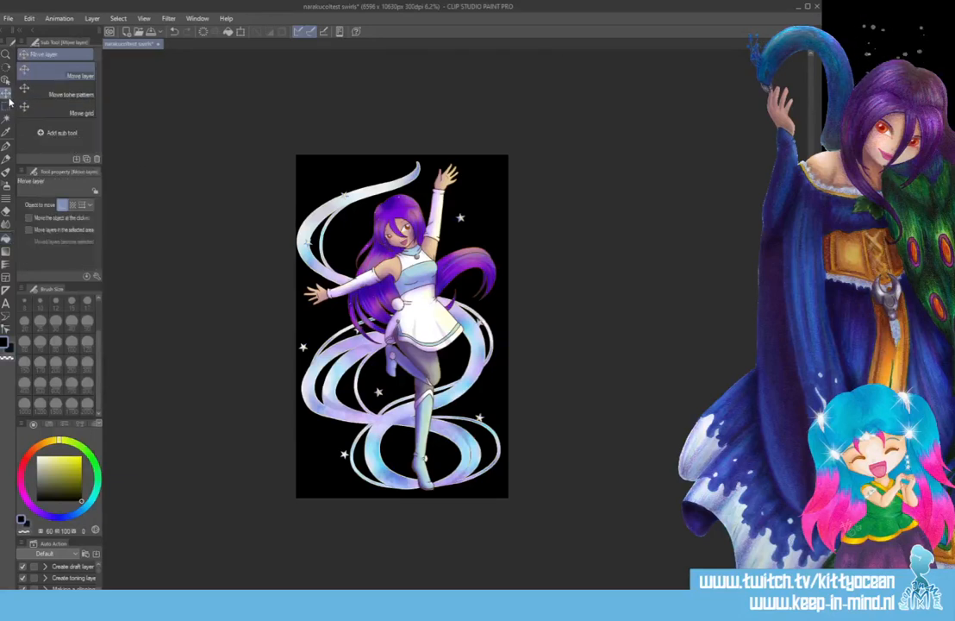
key(Right)
key(Right)
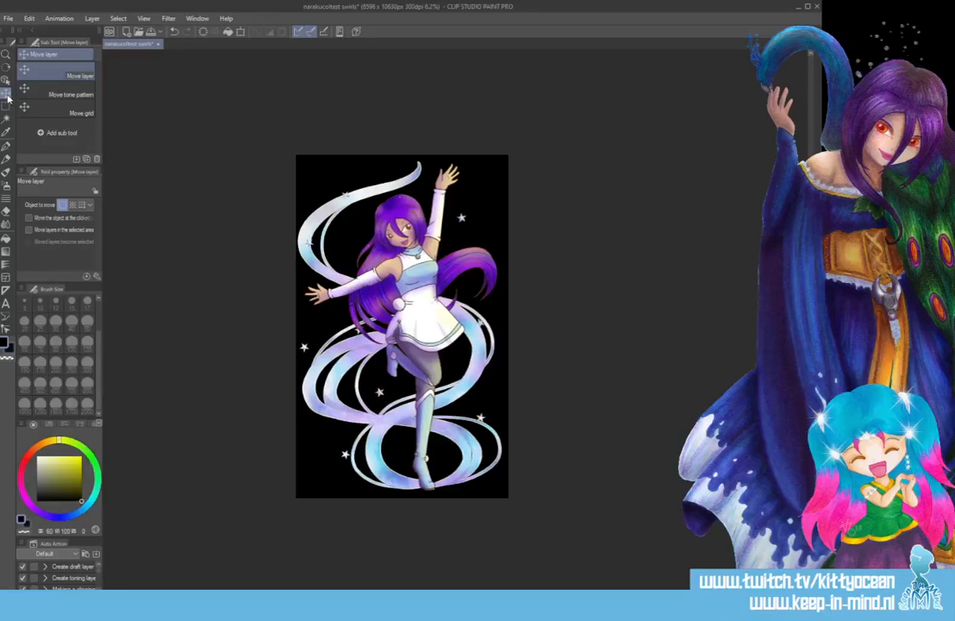
key(Right)
key(Right)
key(Right)
key(Right)
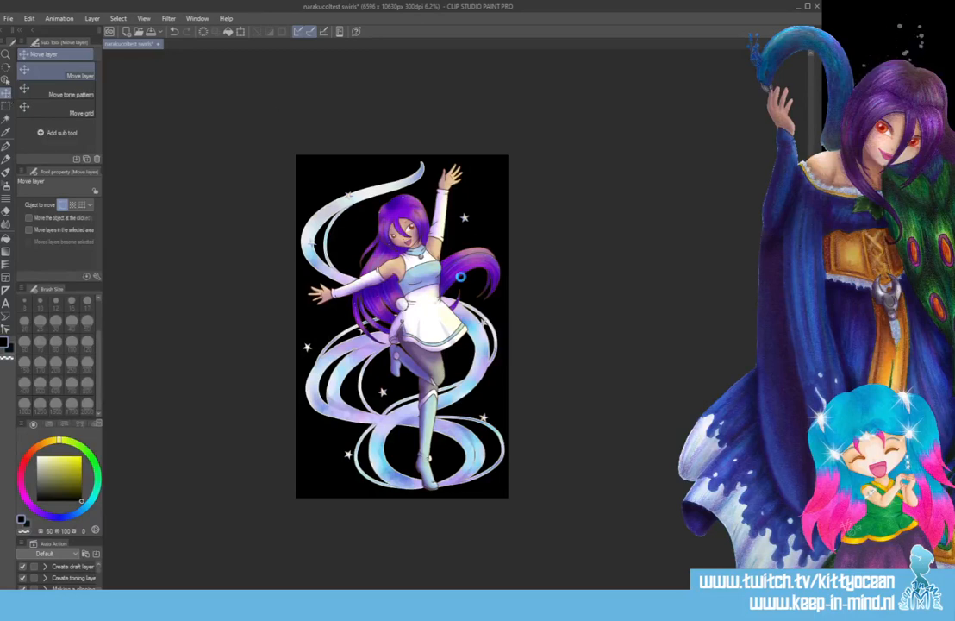
key(ctrl+s)
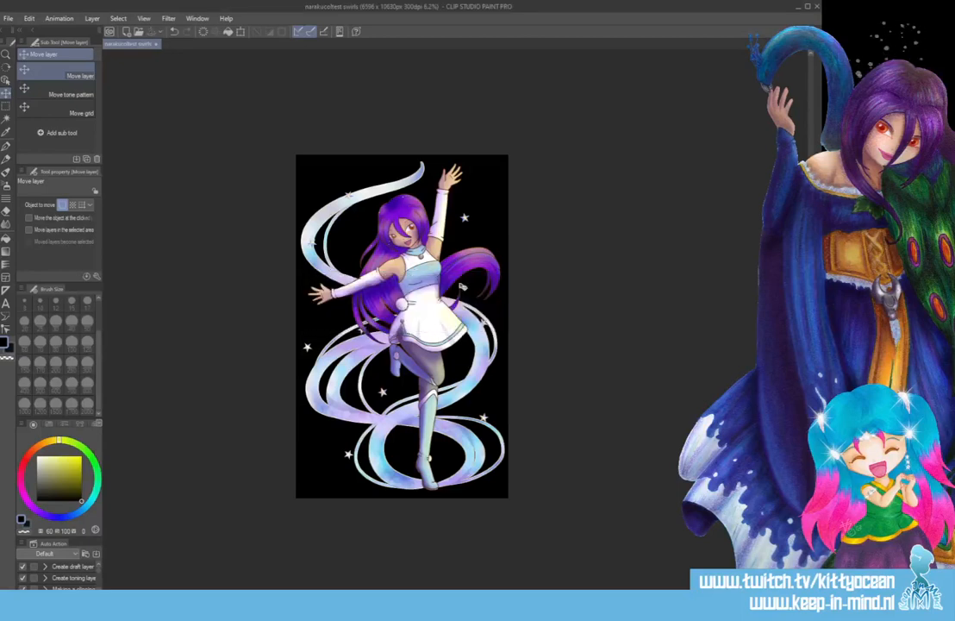
- Try dark red C20015 as the tint colour of the swirling ribbons
scroll(462, 287, up, 2)
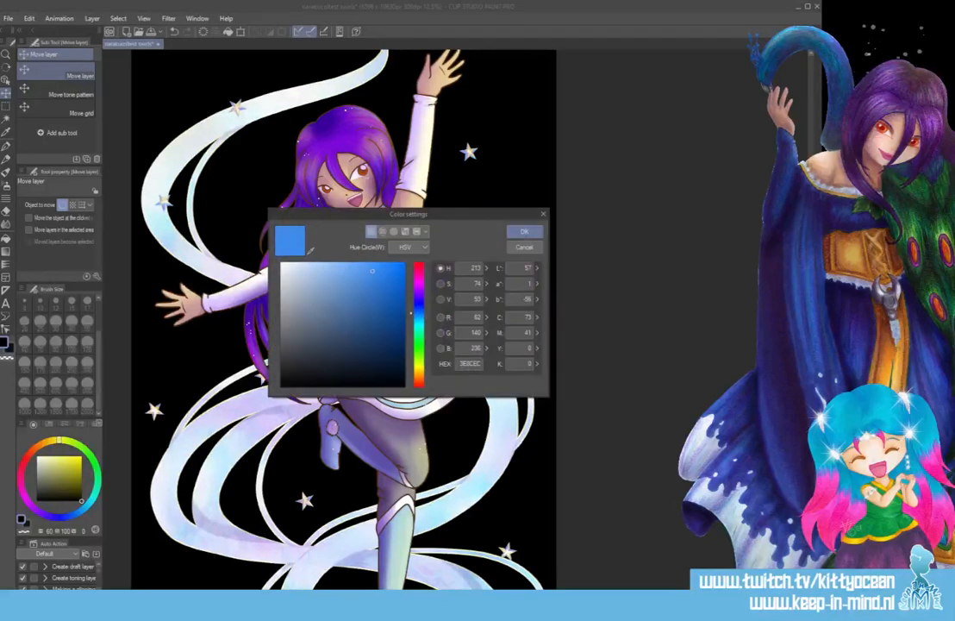
click(419, 265)
drag(368, 285, 413, 292)
click(521, 232)
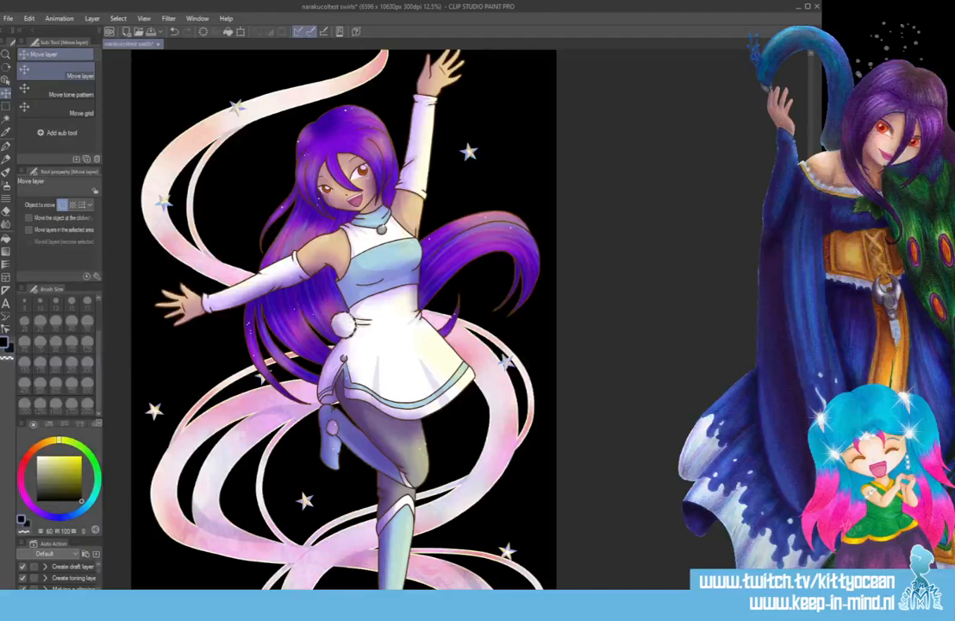
- Set the tint colour of the swirling ribbons to soft blue 7AB2DE
double_click(819, 336)
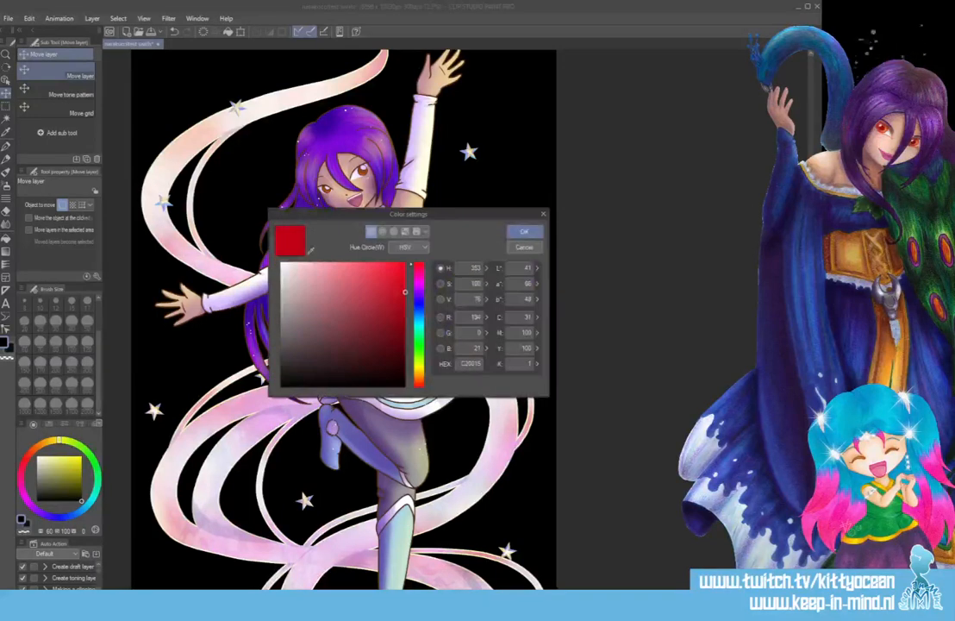
click(415, 316)
click(337, 278)
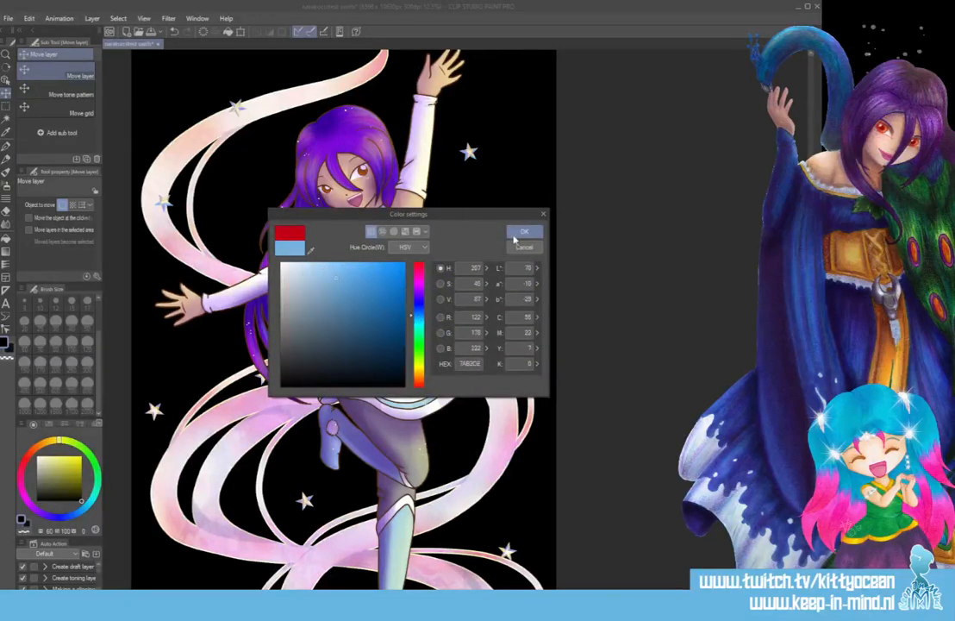
click(521, 233)
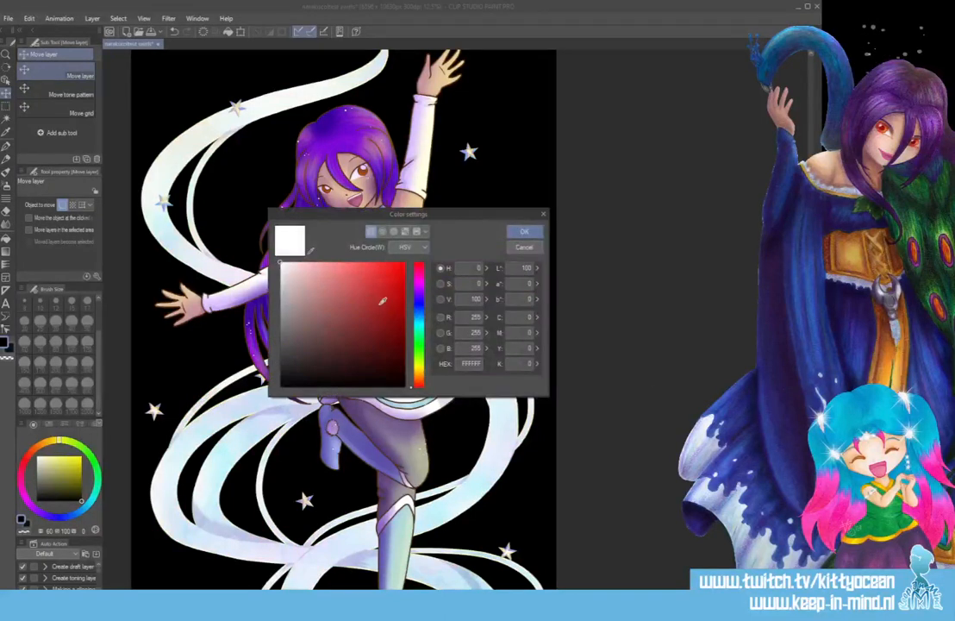
- Change the tint colour of the swirling ribbons to purple 80008E and save the file
click(417, 284)
drag(400, 318, 413, 317)
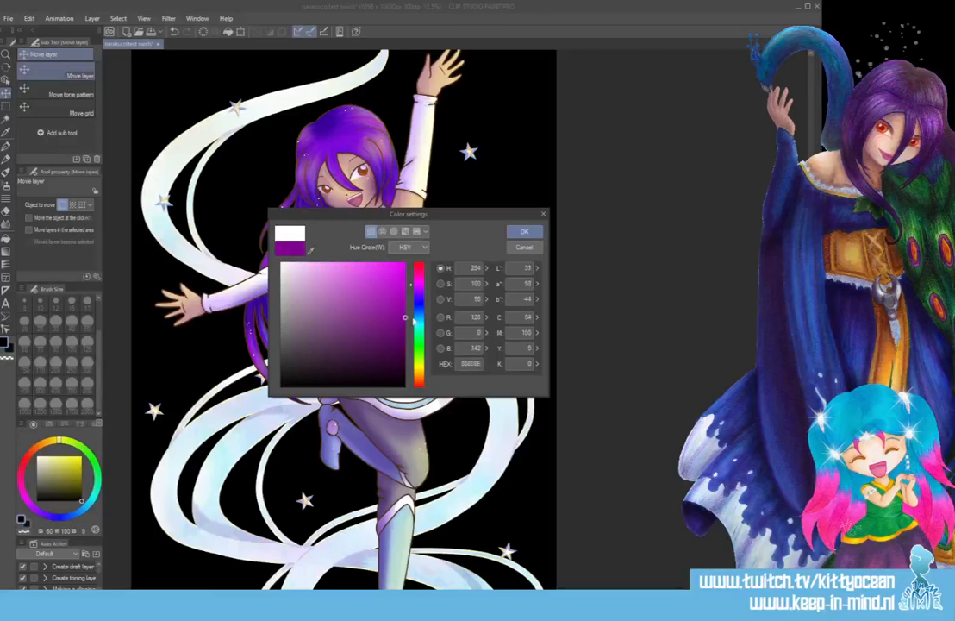
click(522, 232)
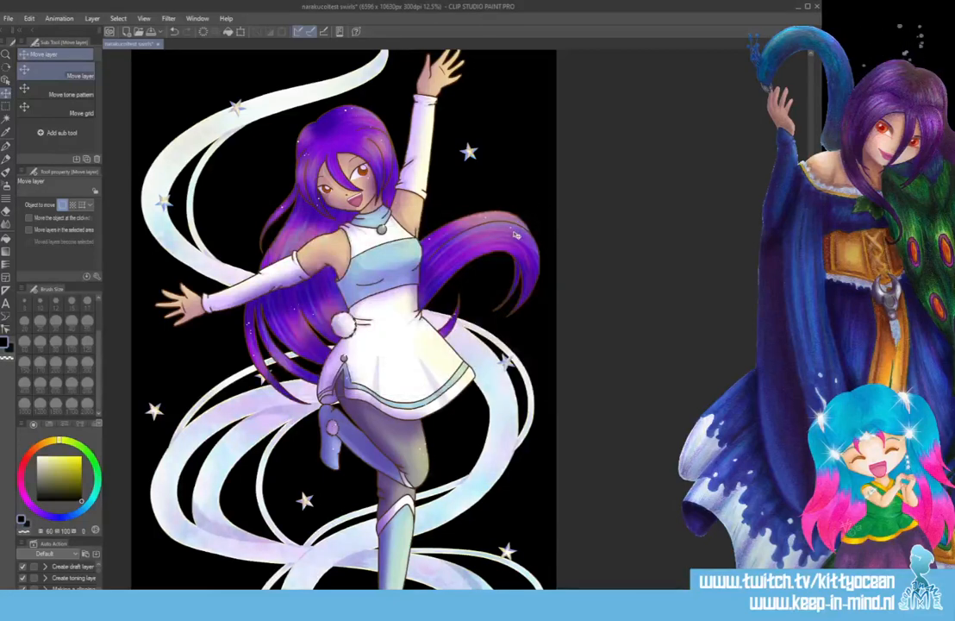
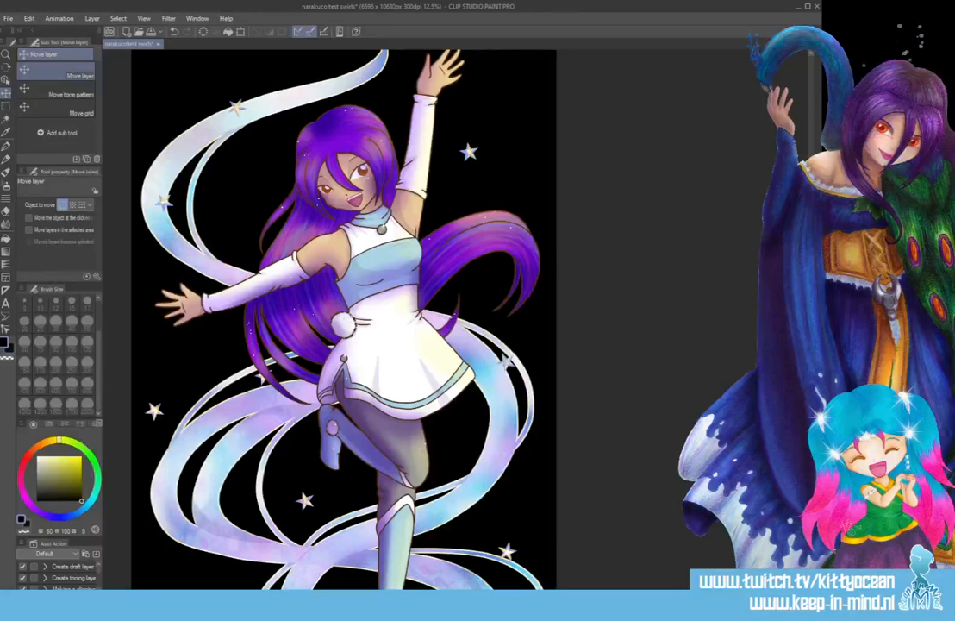
key(ctrl+s)
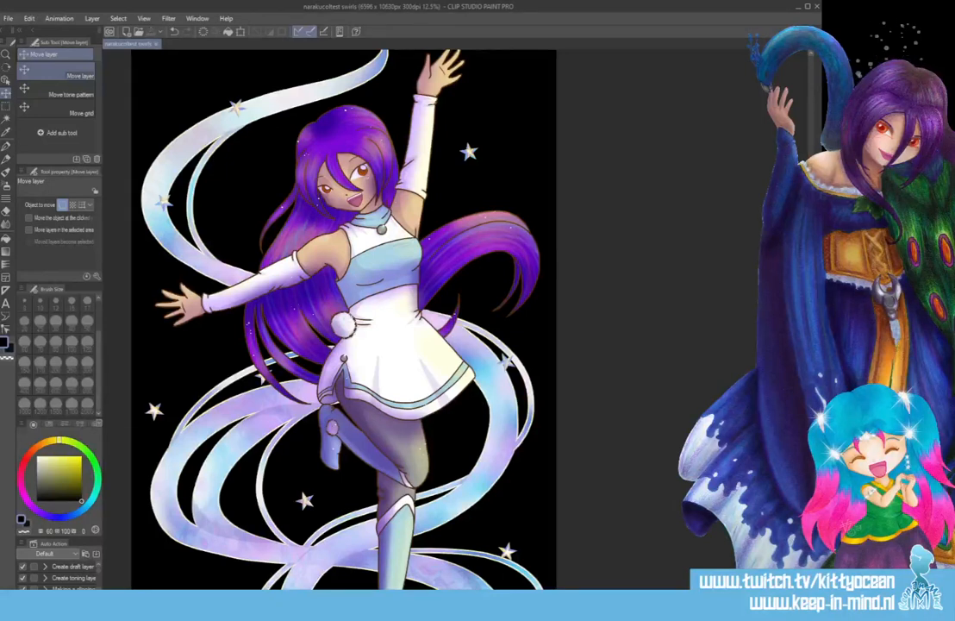
- Set the character's outline colour to the light yellow sampled from the ribbons' outline
key(ctrl+z)
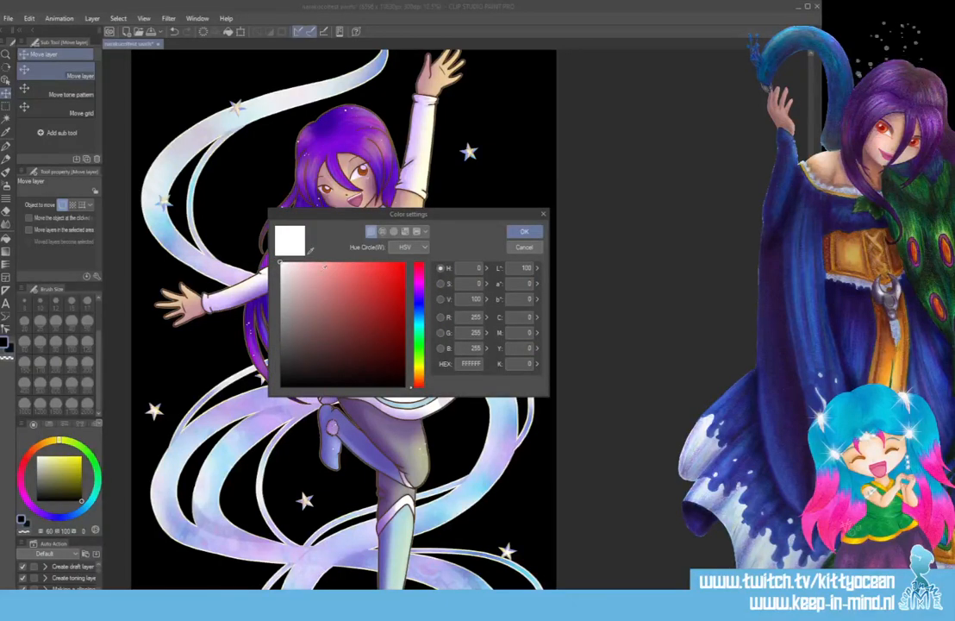
click(310, 250)
click(168, 382)
click(524, 231)
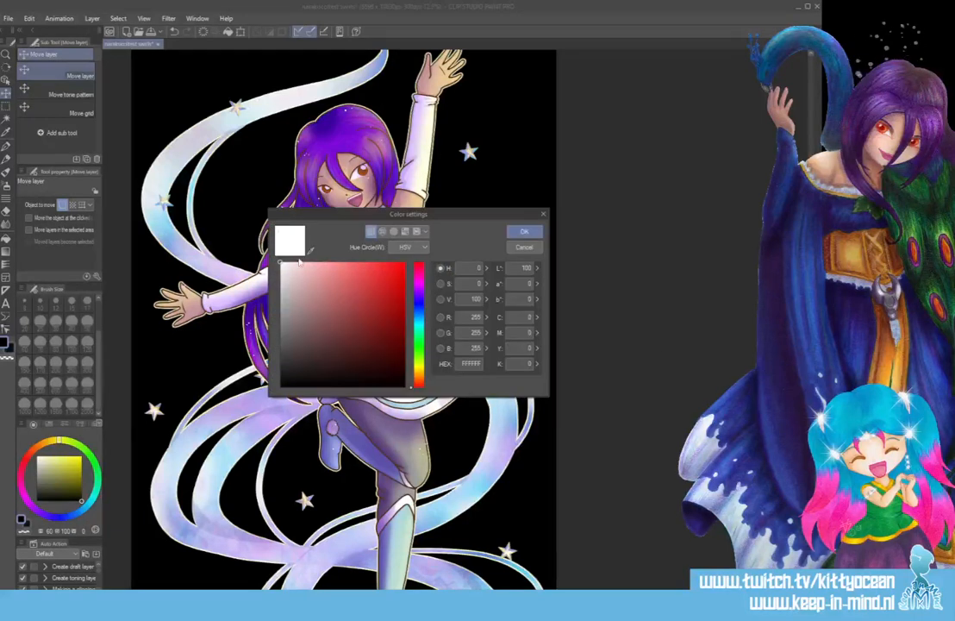
- Set the stars' outline colour to light yellow (R 255, G 254, B 214) by sampling the character's outline
click(310, 250)
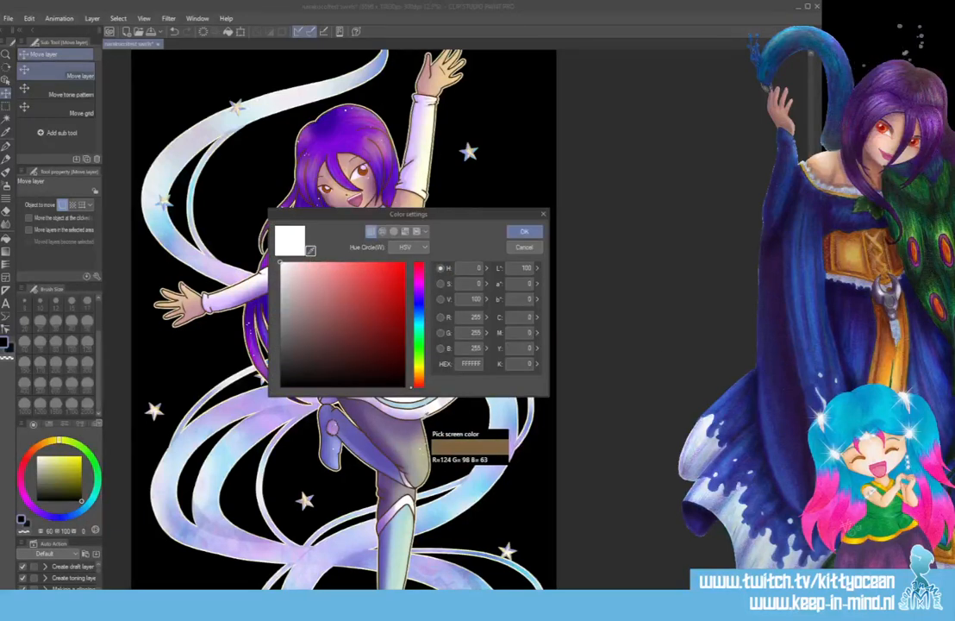
click(427, 423)
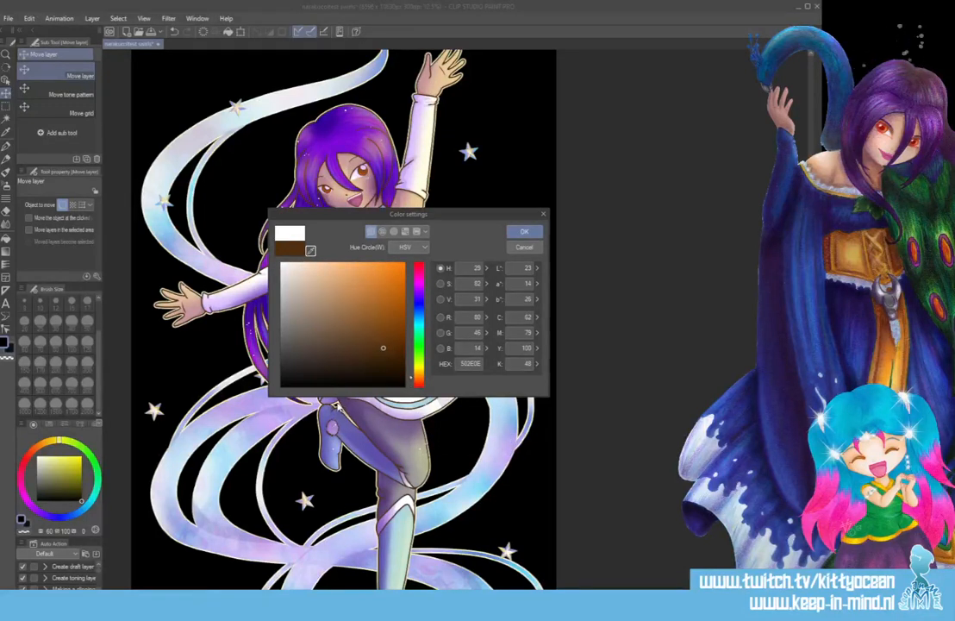
click(311, 251)
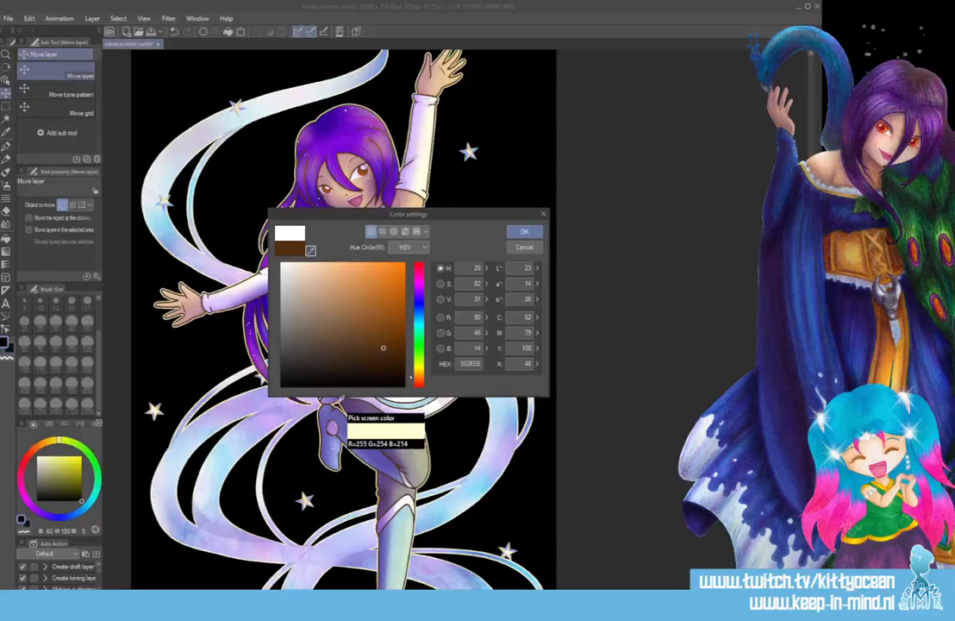
click(295, 349)
click(524, 231)
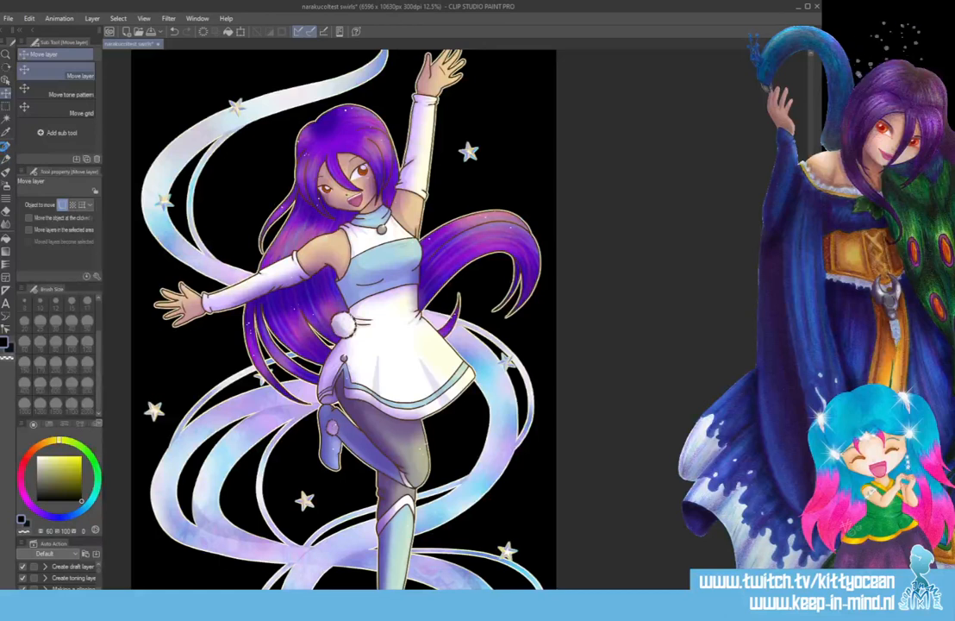
click(6, 198)
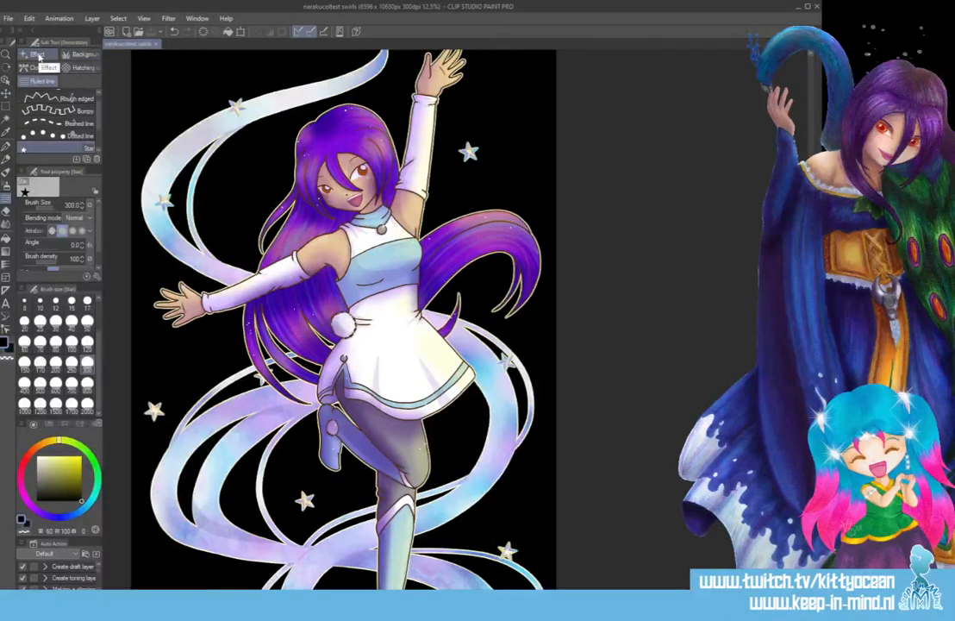
scroll(96, 145, down, 2)
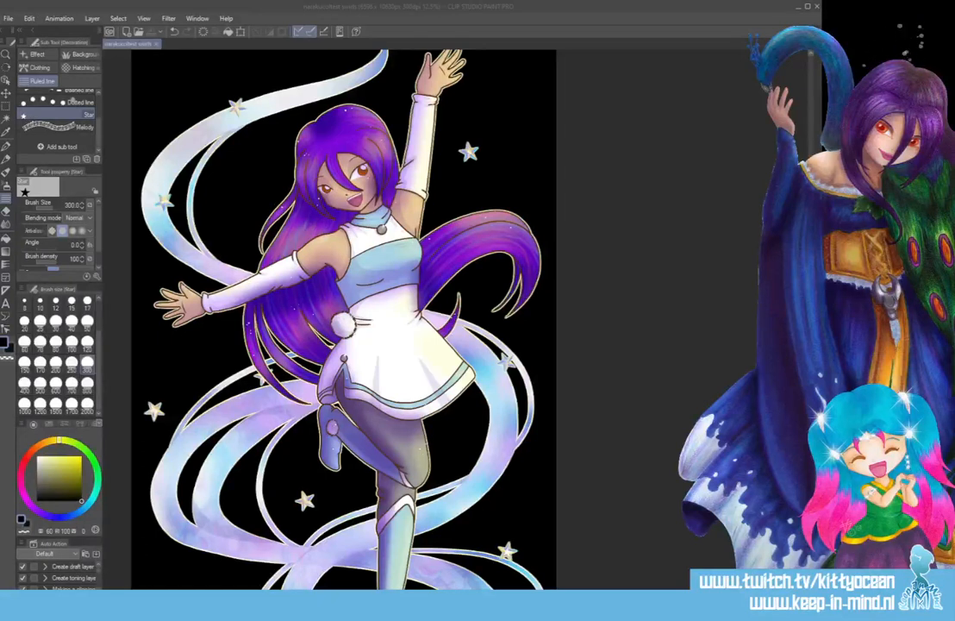
- Switch to File Explorer and open the nanoA4 artwork from the 2022 > 06 - june folder in Clip Studio Paint
key(alt+Tab)
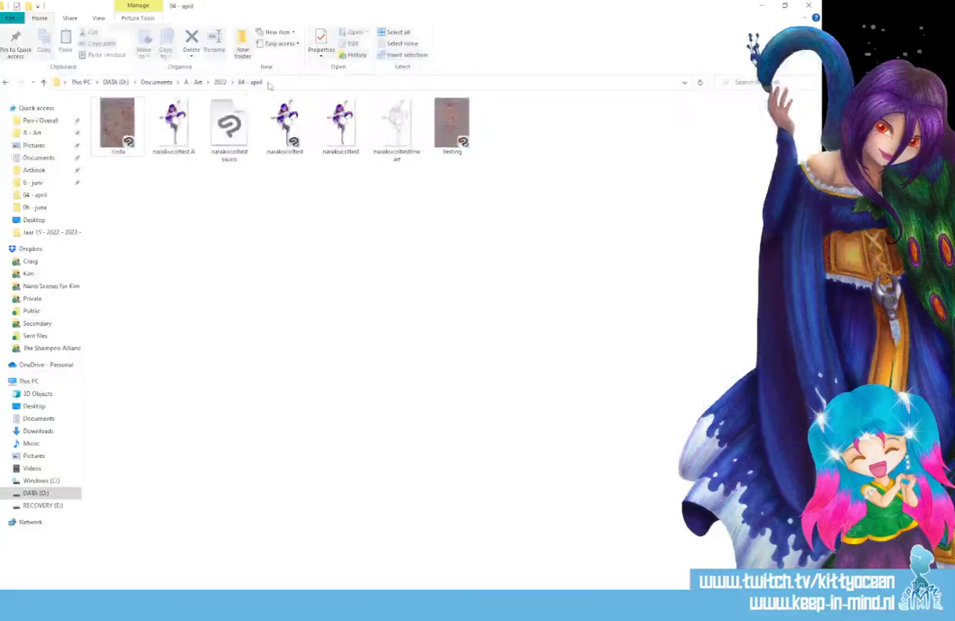
click(219, 82)
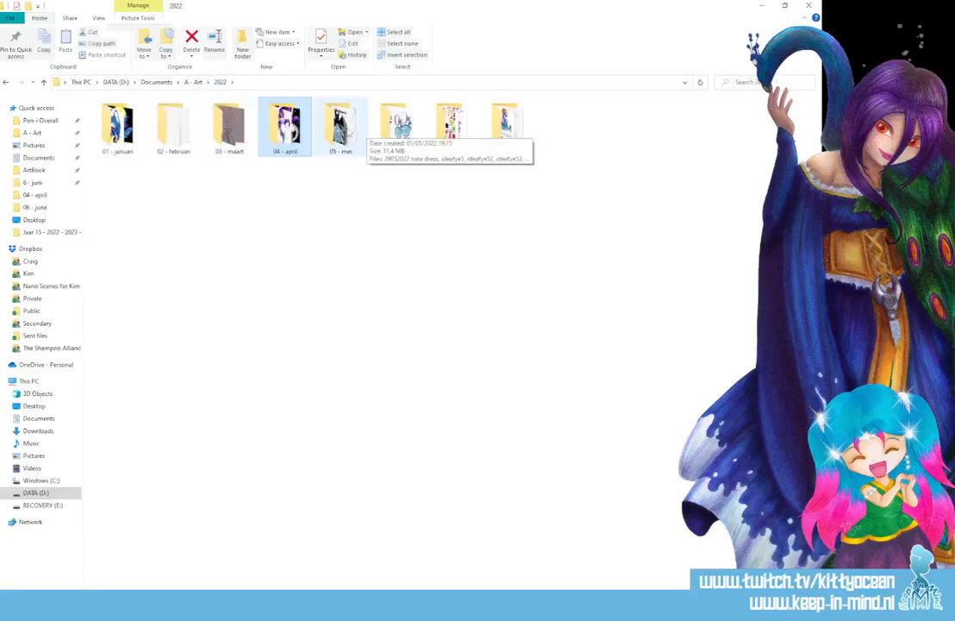
double_click(351, 132)
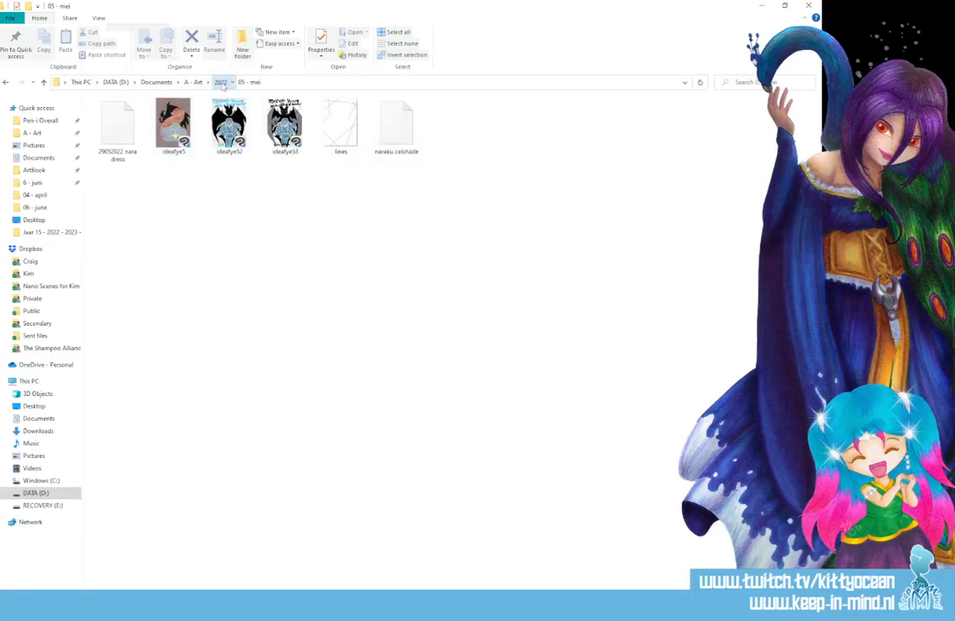
click(222, 82)
double_click(395, 124)
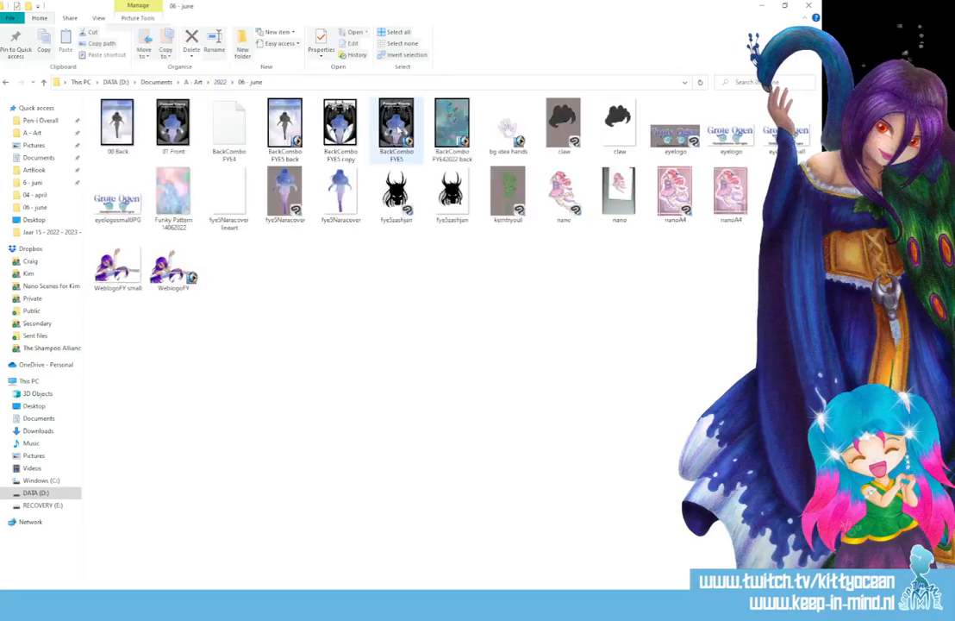
click(215, 306)
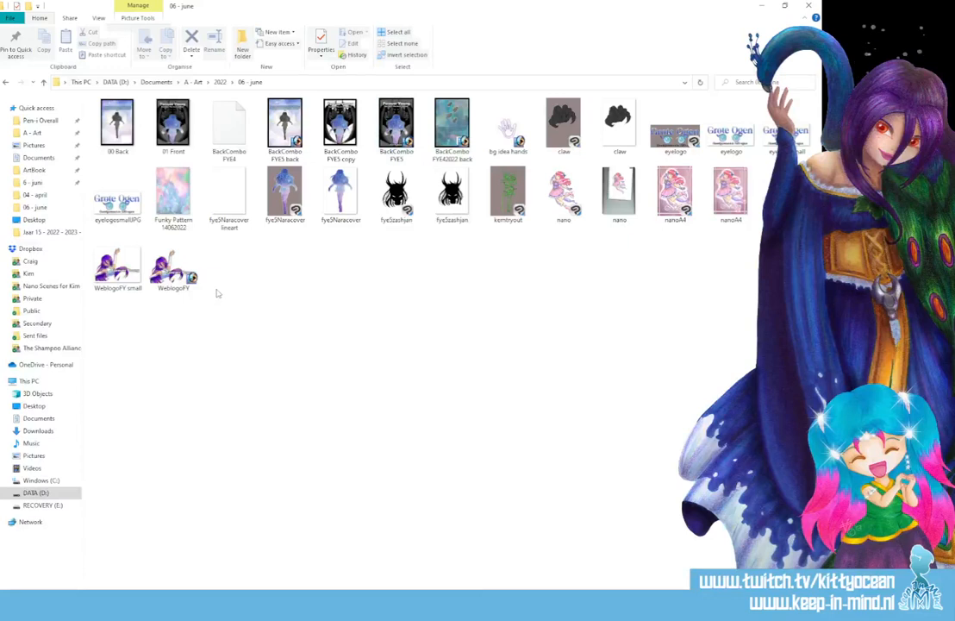
double_click(679, 186)
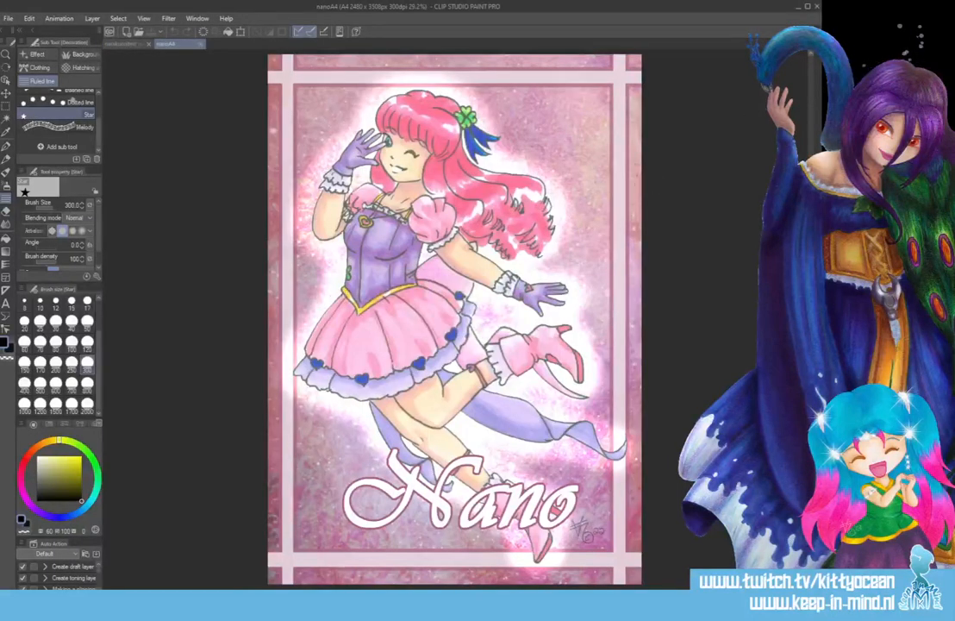
- Show the signature in nanoA4 and detach that document into a separate window over the character artwork
click(587, 528)
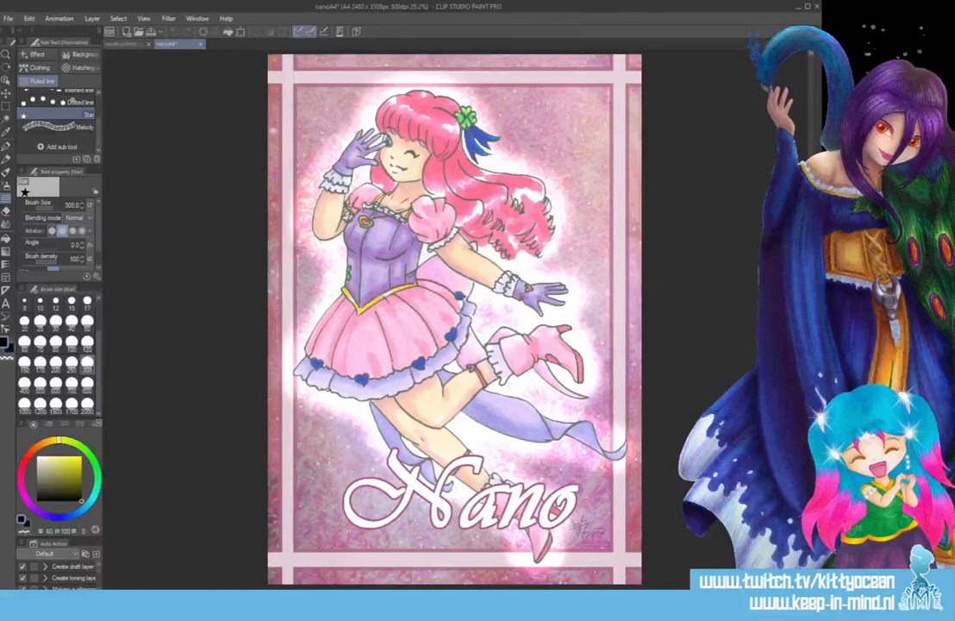
click(128, 43)
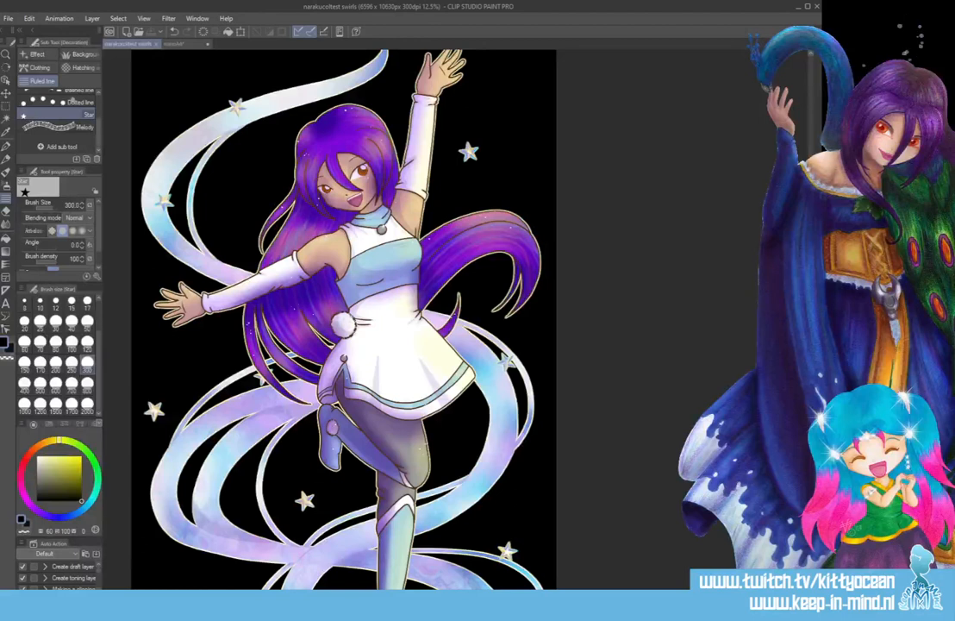
click(175, 44)
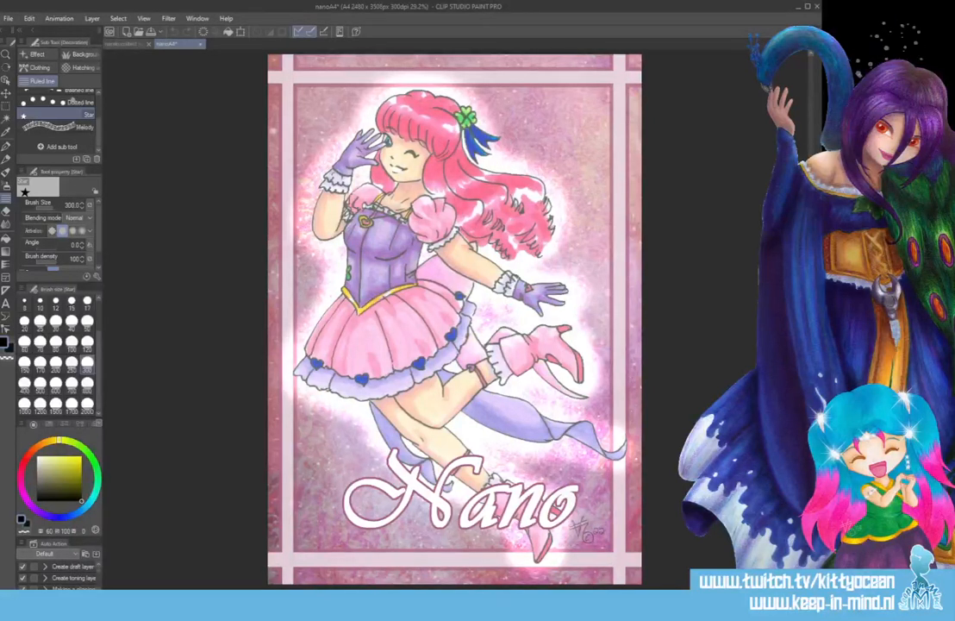
key(ctrl+v)
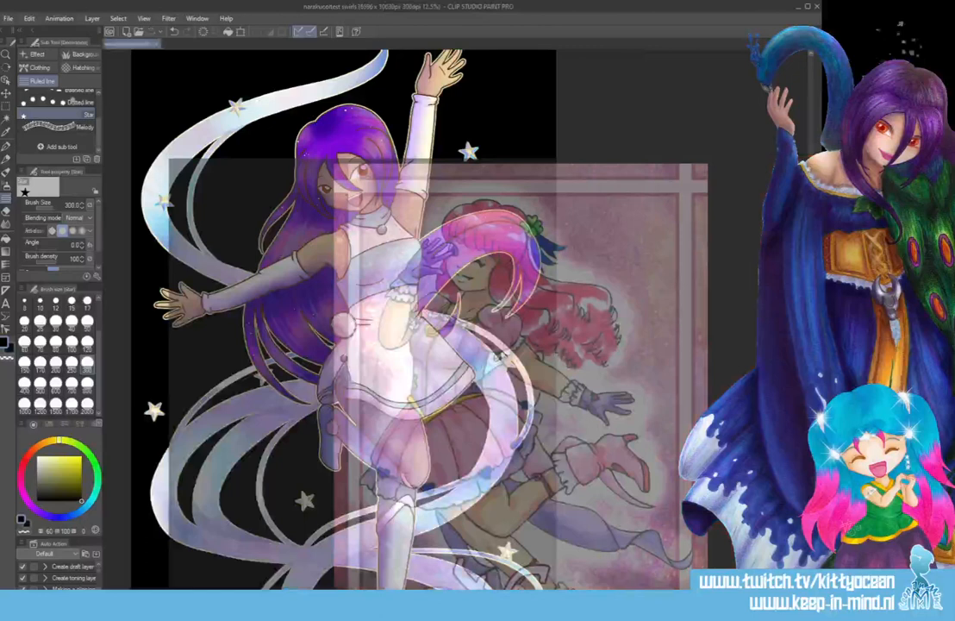
drag(245, 154, 245, 150)
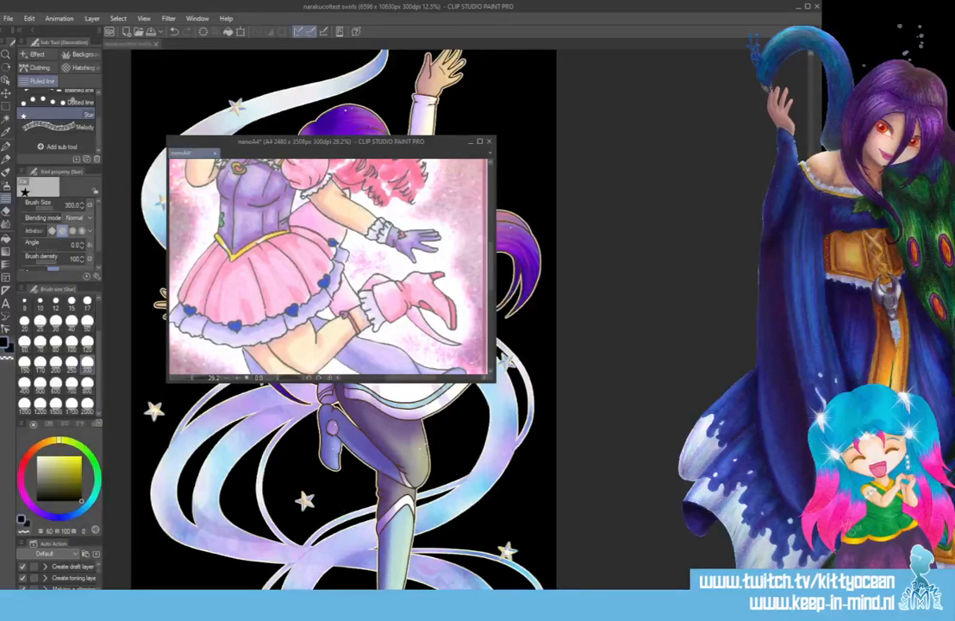
- Isolate the signature in nanoA4, copy it with a rectangular selection into the character artwork, and close nanoA4
click(480, 142)
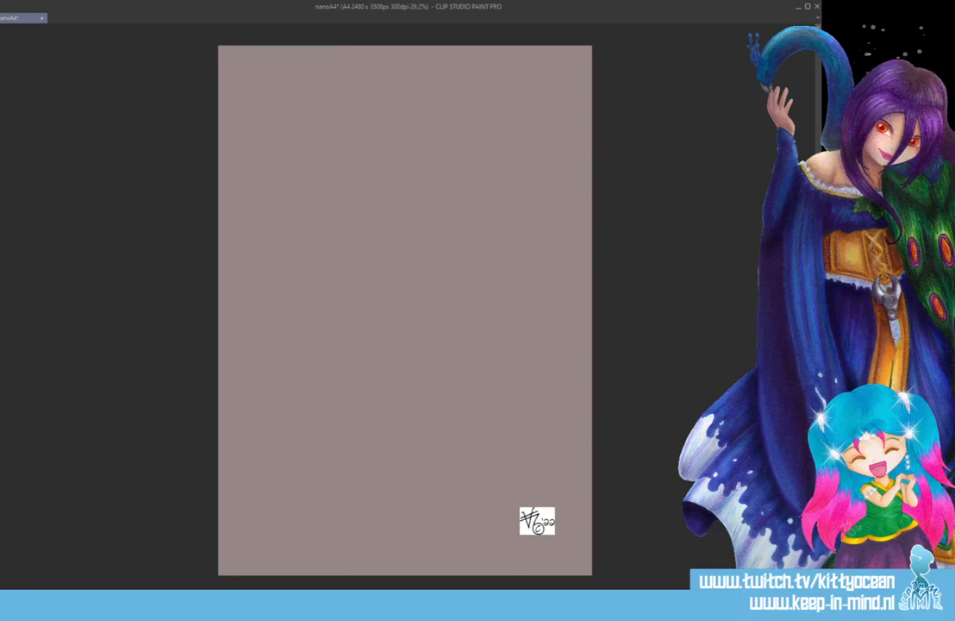
click(808, 7)
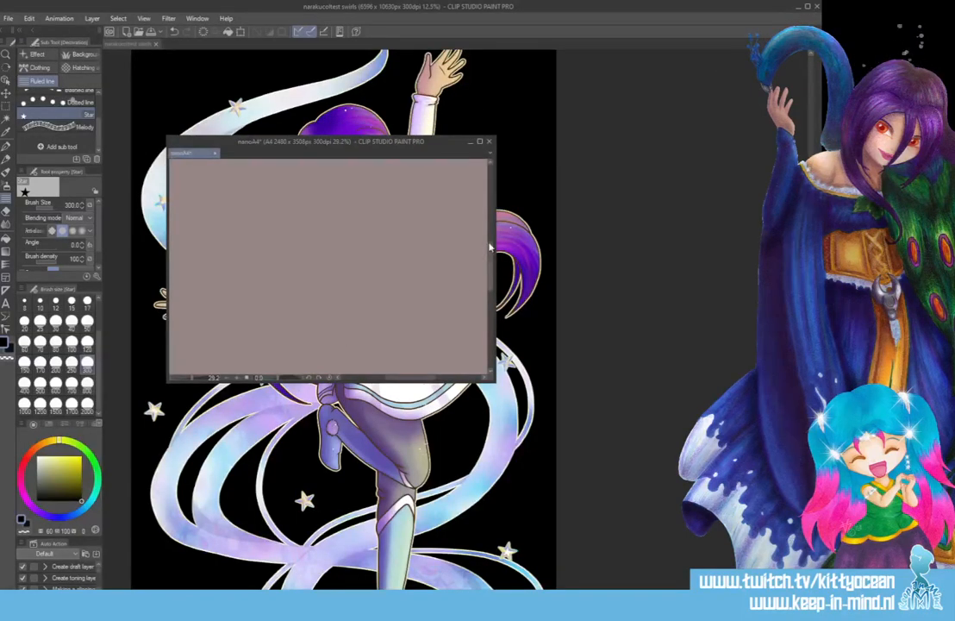
mouse_move(493, 250)
mouse_down()
mouse_move(491, 345)
mouse_move(490, 289)
mouse_up()
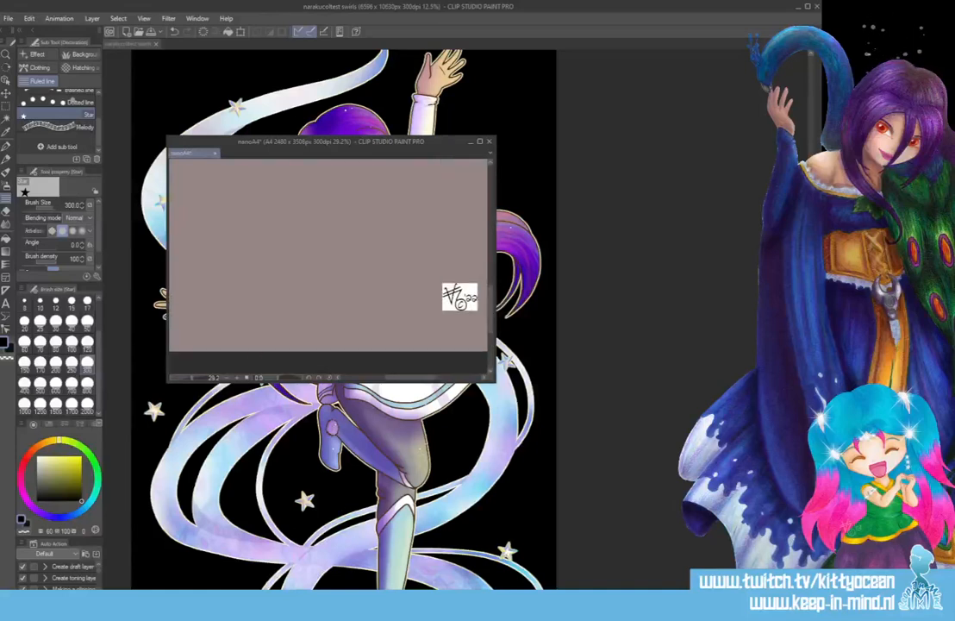
key(m)
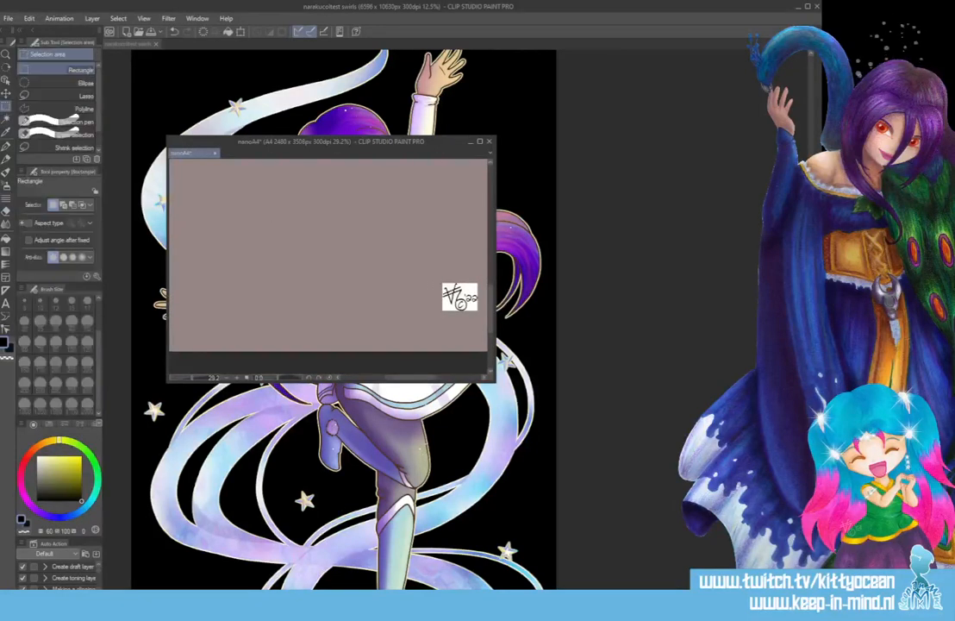
drag(441, 282, 479, 312)
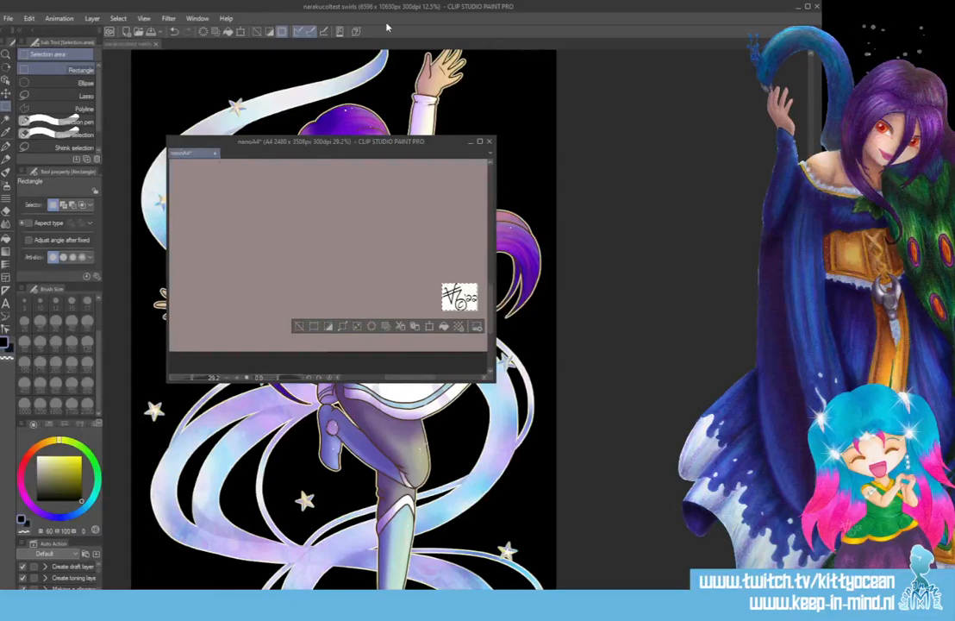
click(488, 142)
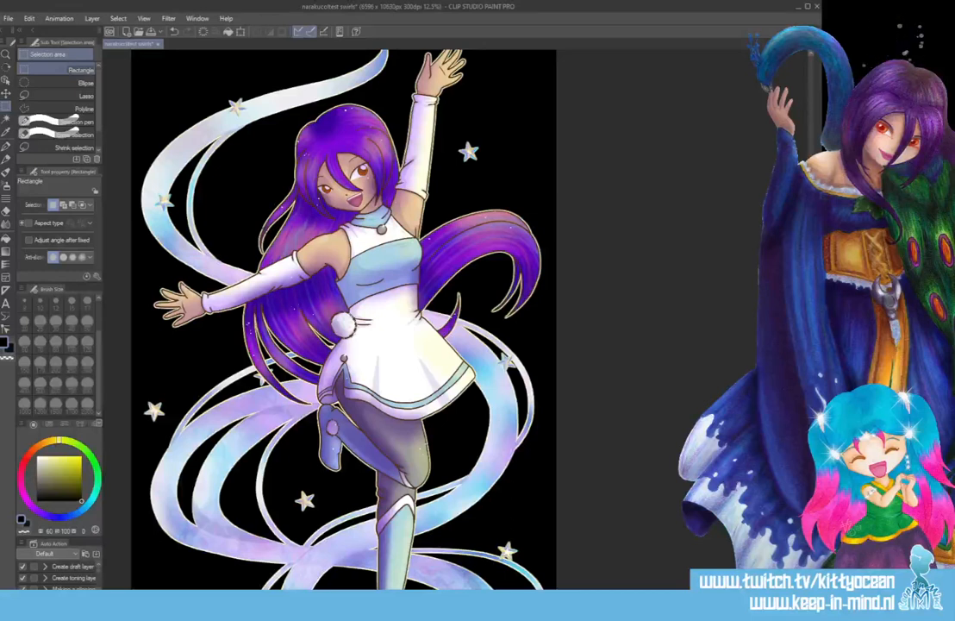
- Move the pasted signature onto the lowest ribbon, just beside the character's standing foot
key(k)
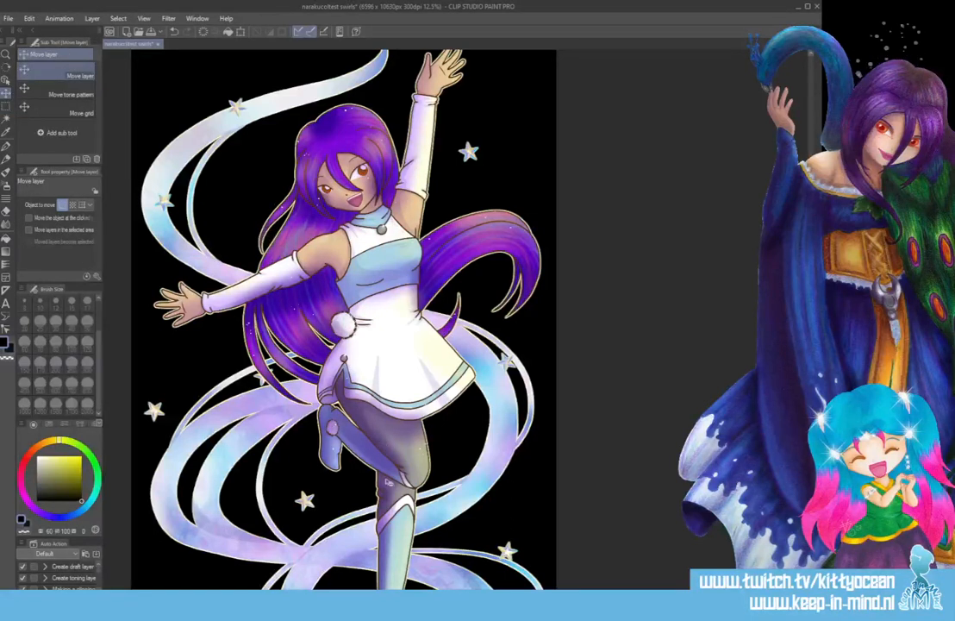
click(241, 33)
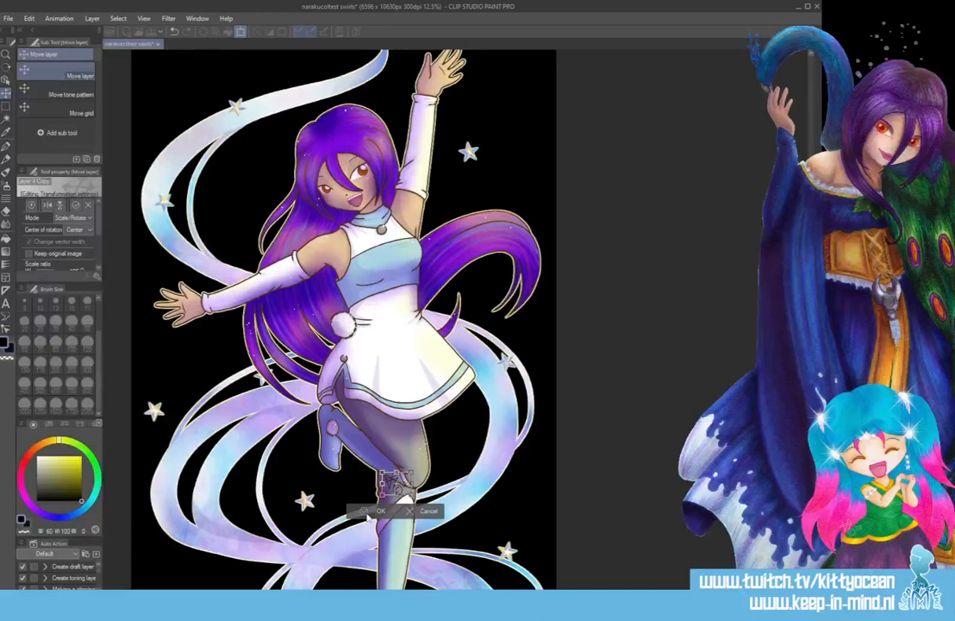
key(Return)
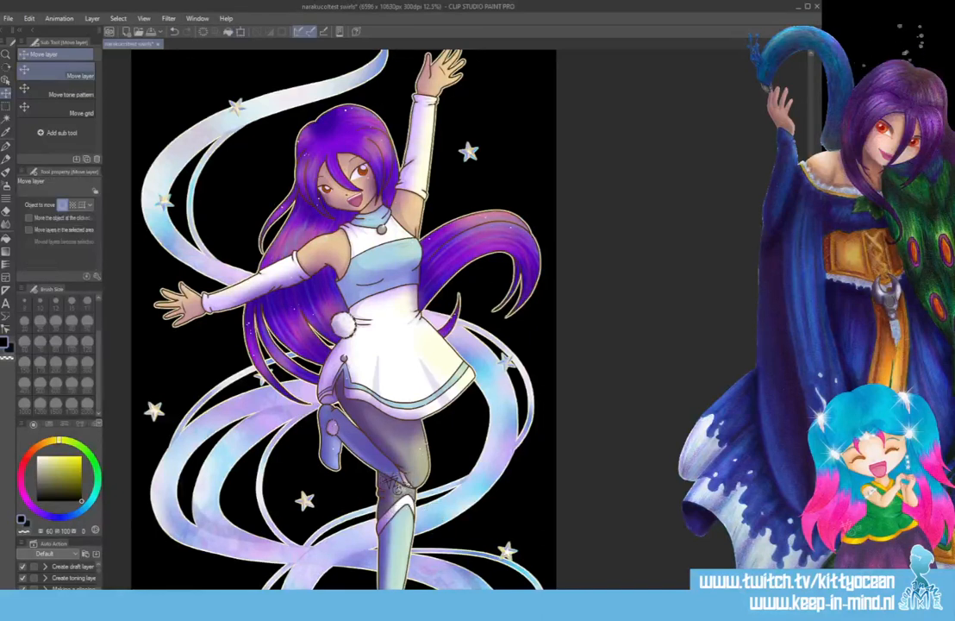
drag(349, 424, 298, 475)
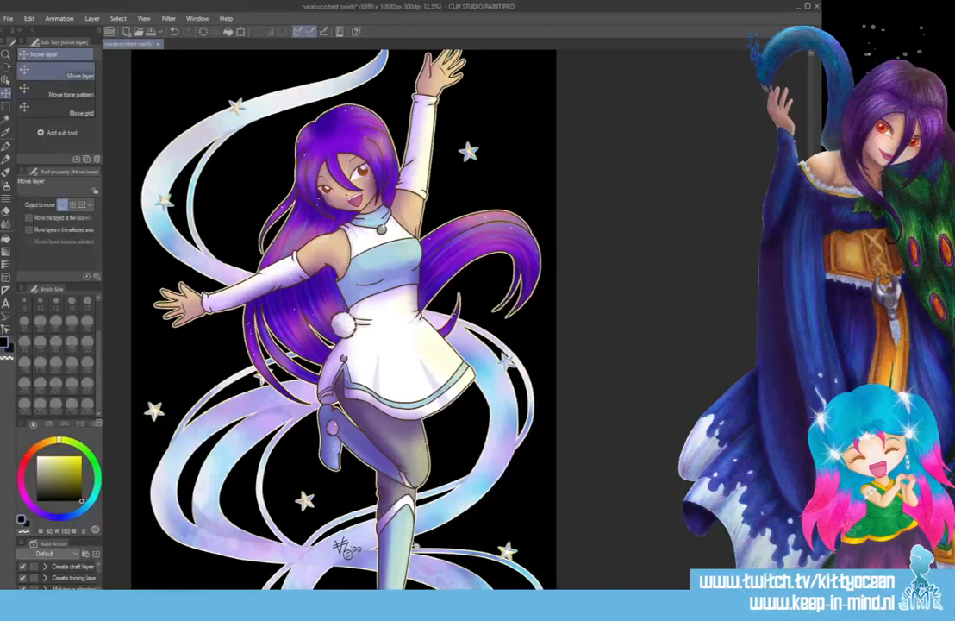
scroll(343, 319, down, 5)
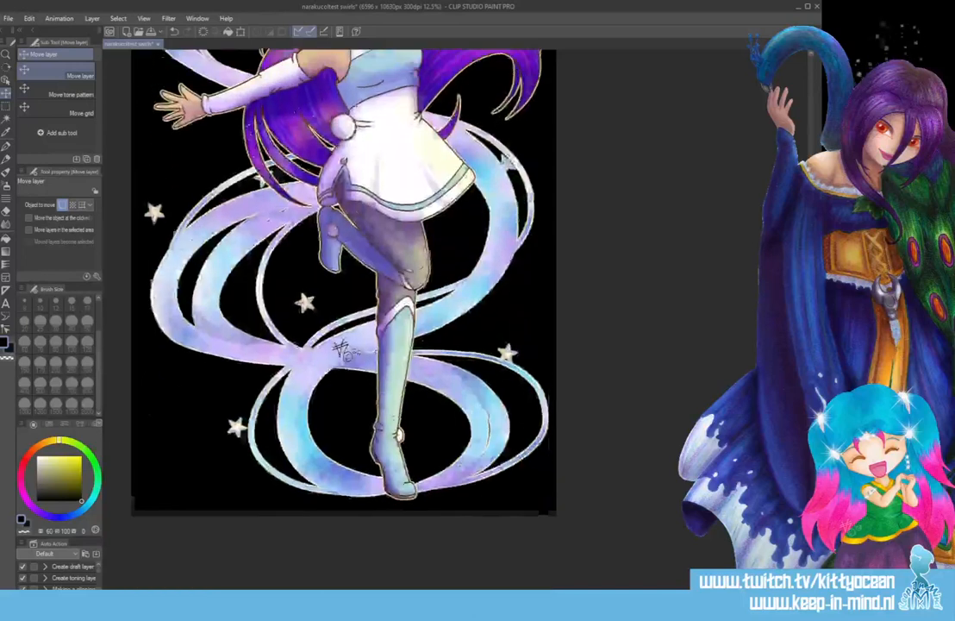
mouse_move(376, 440)
mouse_down()
mouse_move(390, 490)
mouse_move(420, 485)
mouse_move(346, 369)
mouse_move(373, 365)
mouse_move(363, 221)
mouse_move(379, 488)
mouse_up()
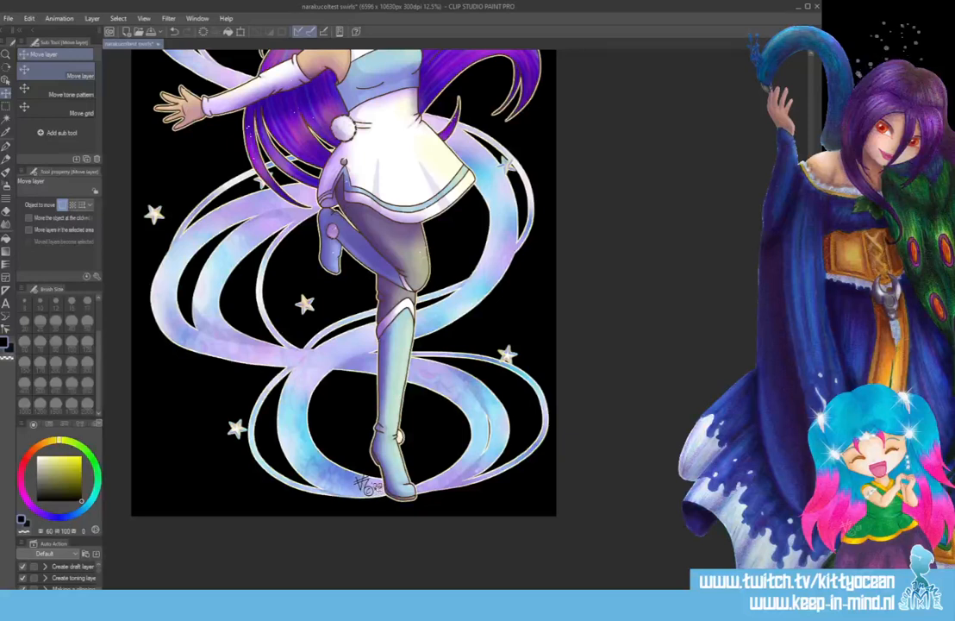
- Transform the pasted signature, scaling it down so it sits small on the lowest ribbon against the standing foot
click(240, 31)
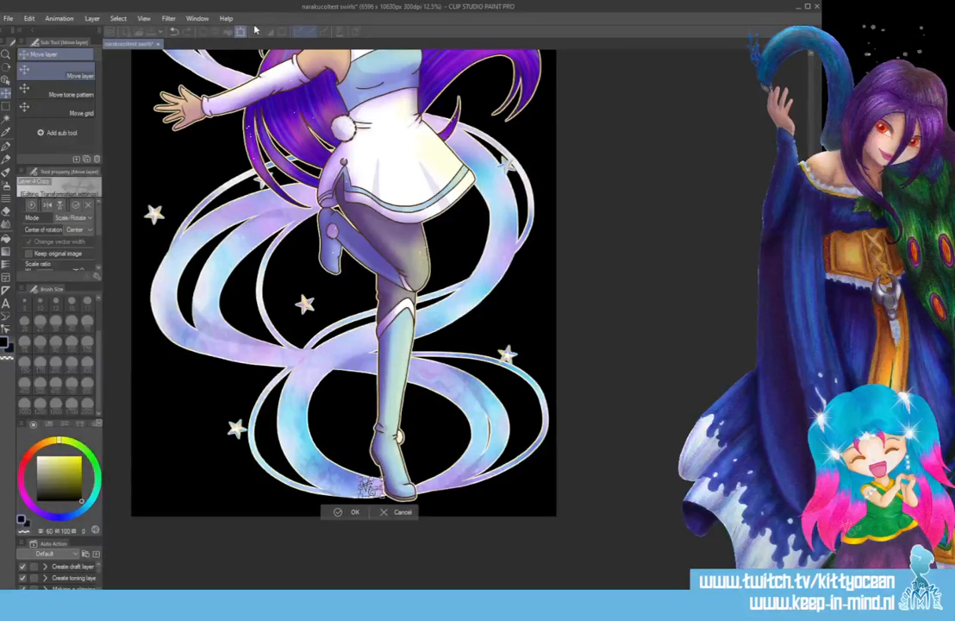
click(354, 512)
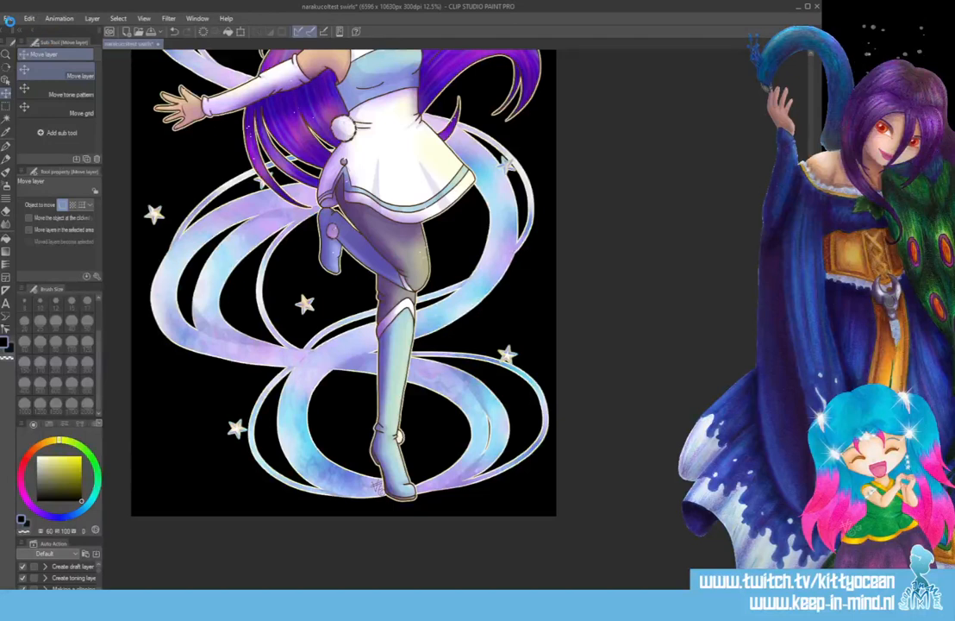
- Create a new A4 illustration canvas of 2480 x 3508 px at 300 dpi and paste the copied signature into it
click(8, 18)
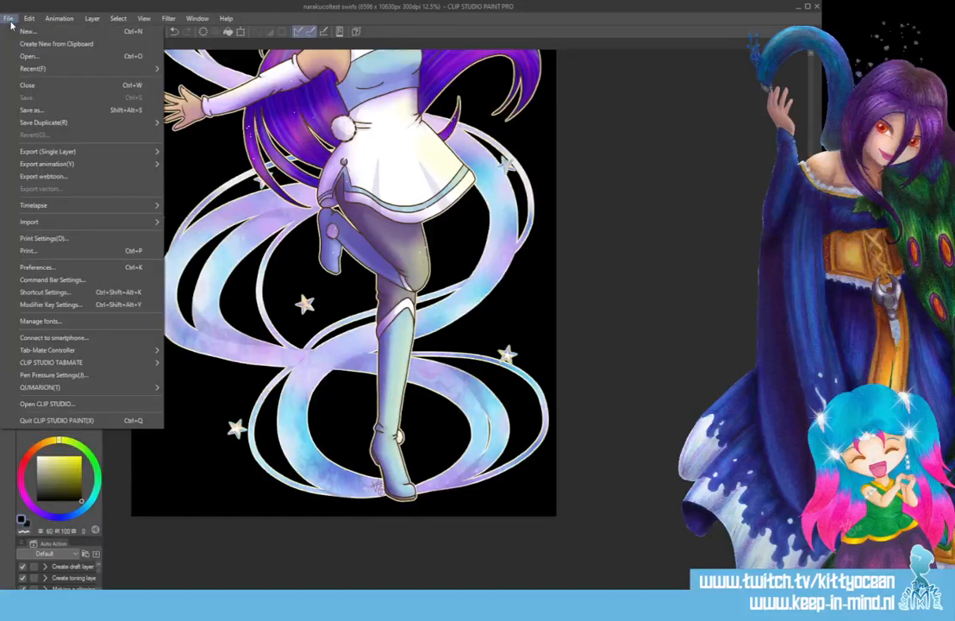
click(27, 33)
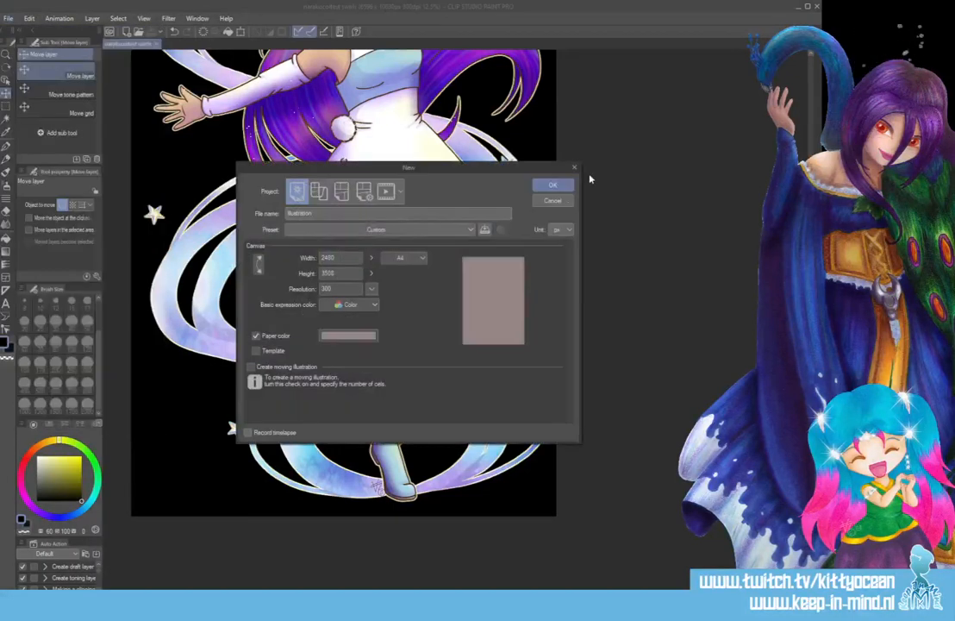
click(548, 186)
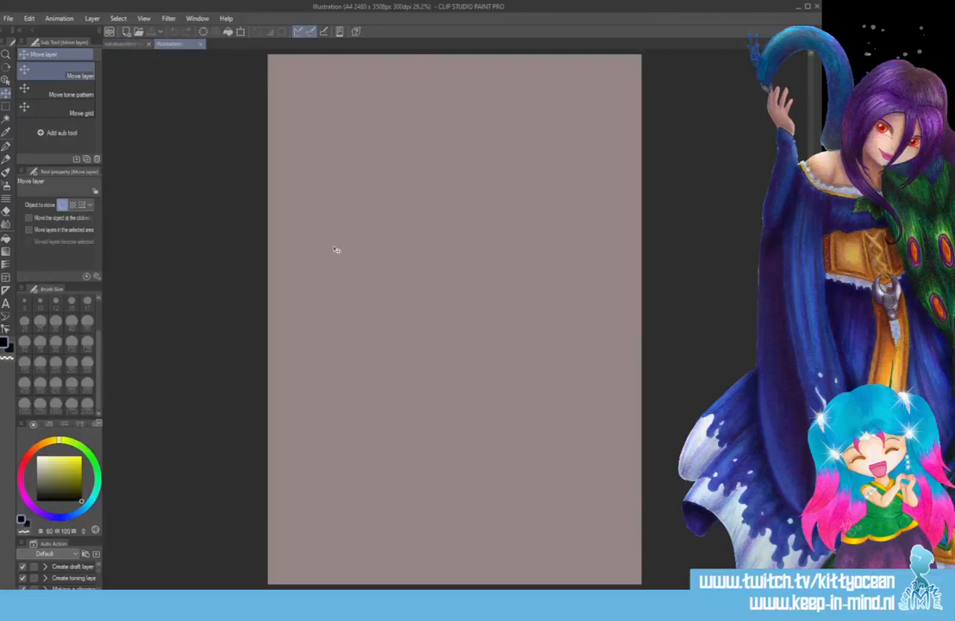
key(ctrl+v)
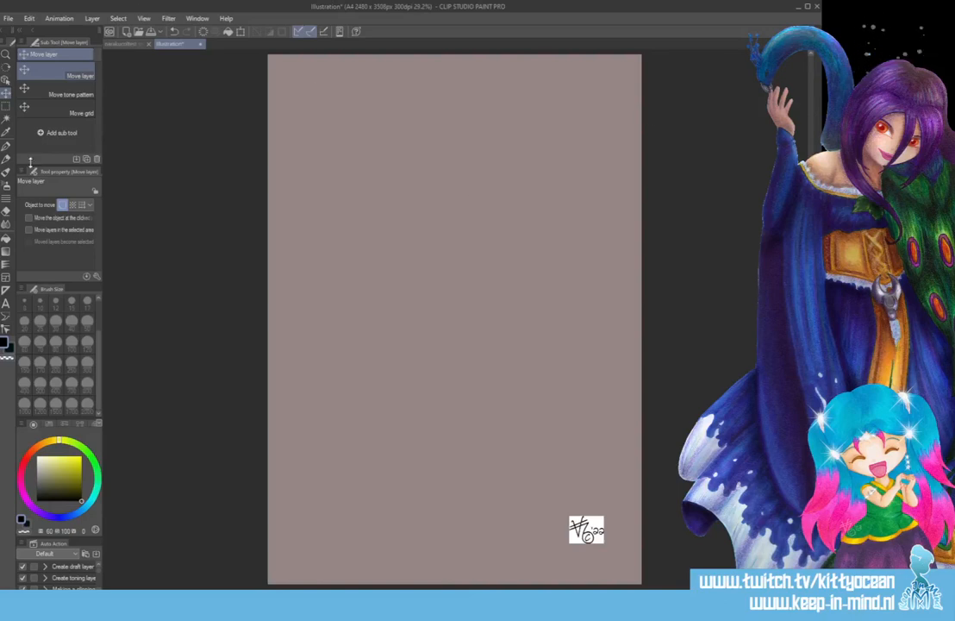
- Crop the new canvas to a rectangular selection closely around the signature and hide the paper background
click(7, 106)
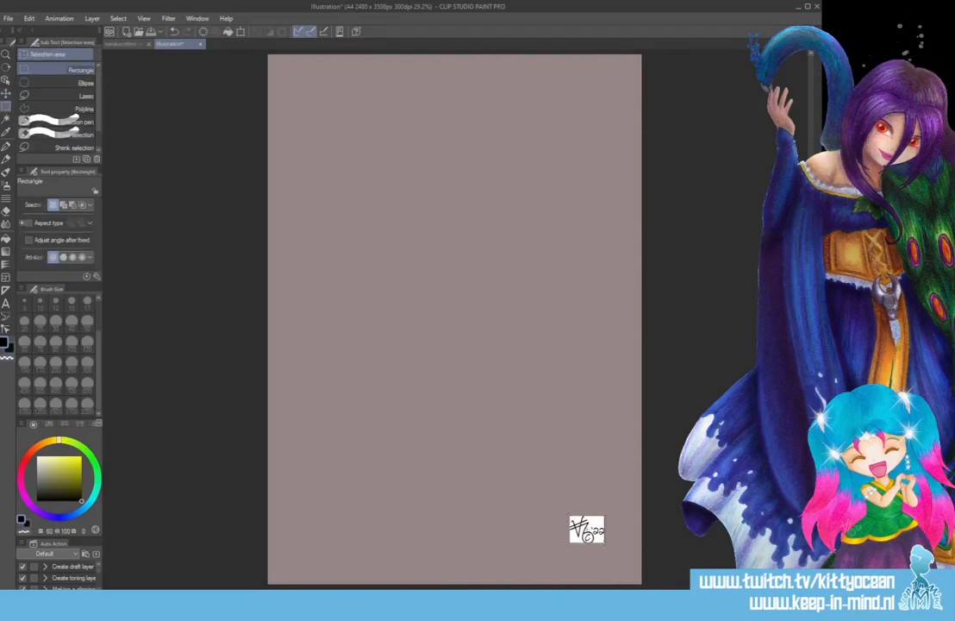
key(ctrl+shift+d)
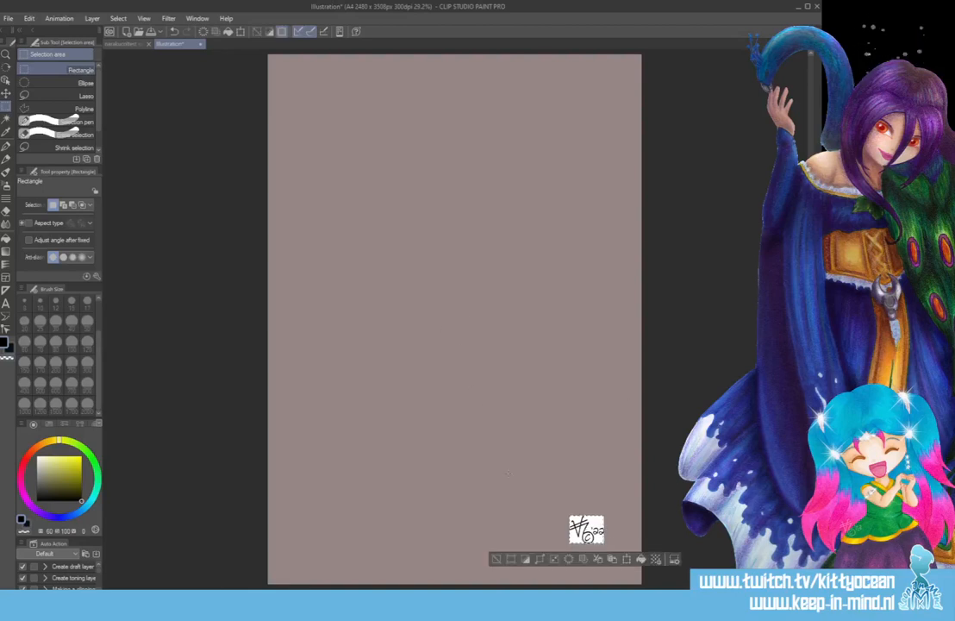
key(ctrl+d)
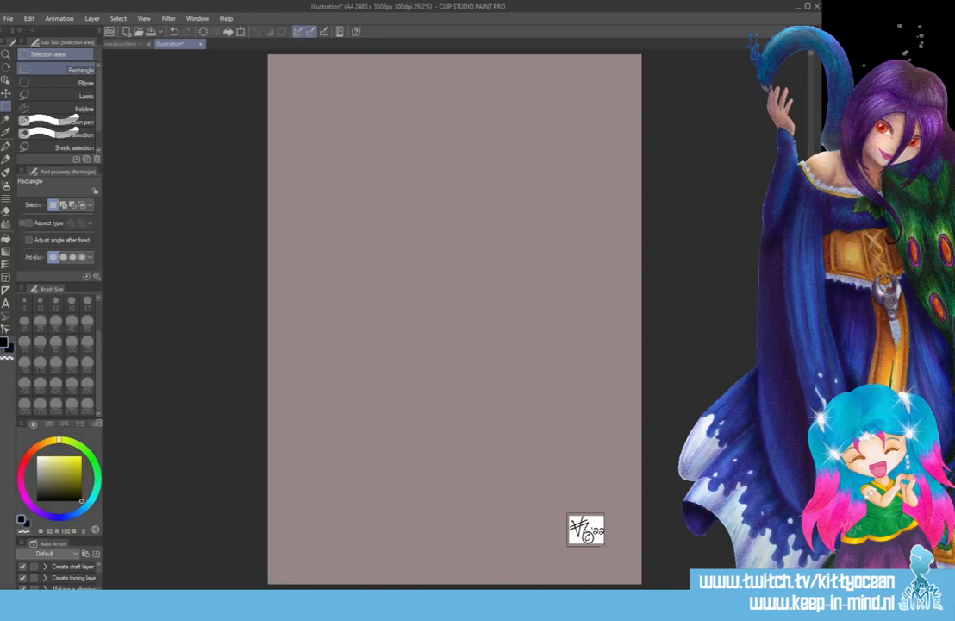
key(ctrl+shift+d)
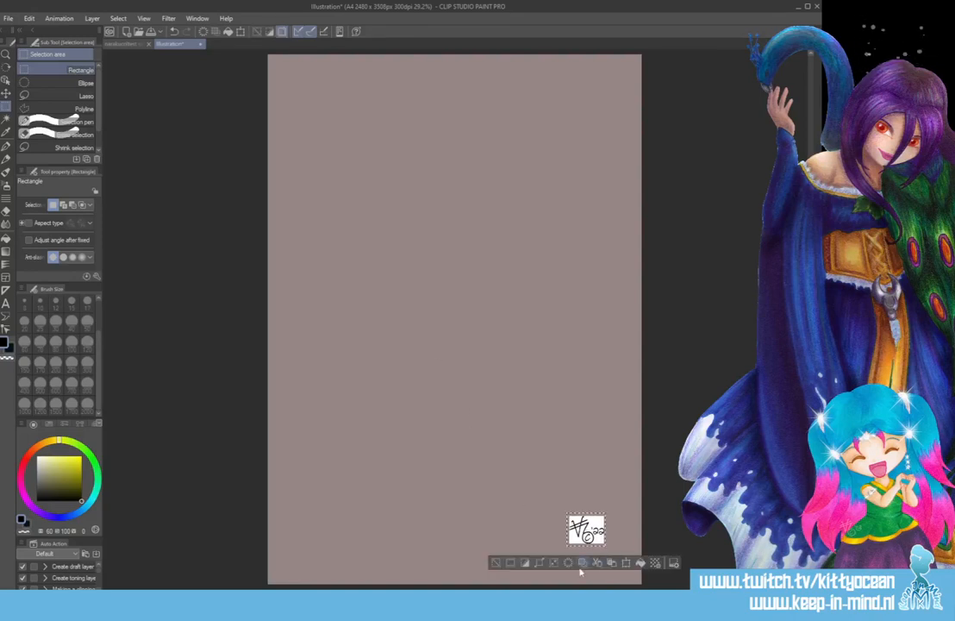
click(626, 562)
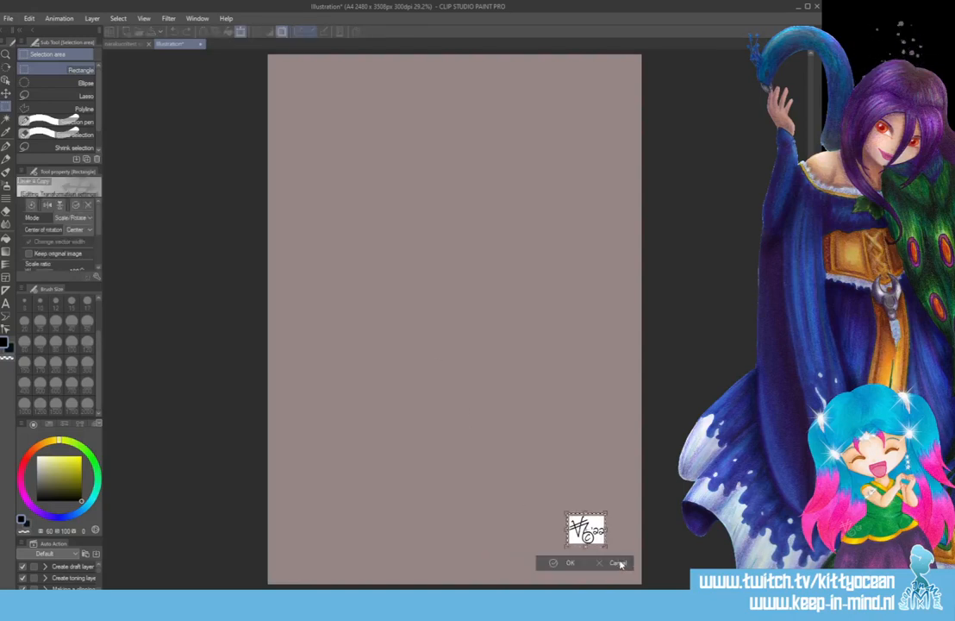
click(569, 563)
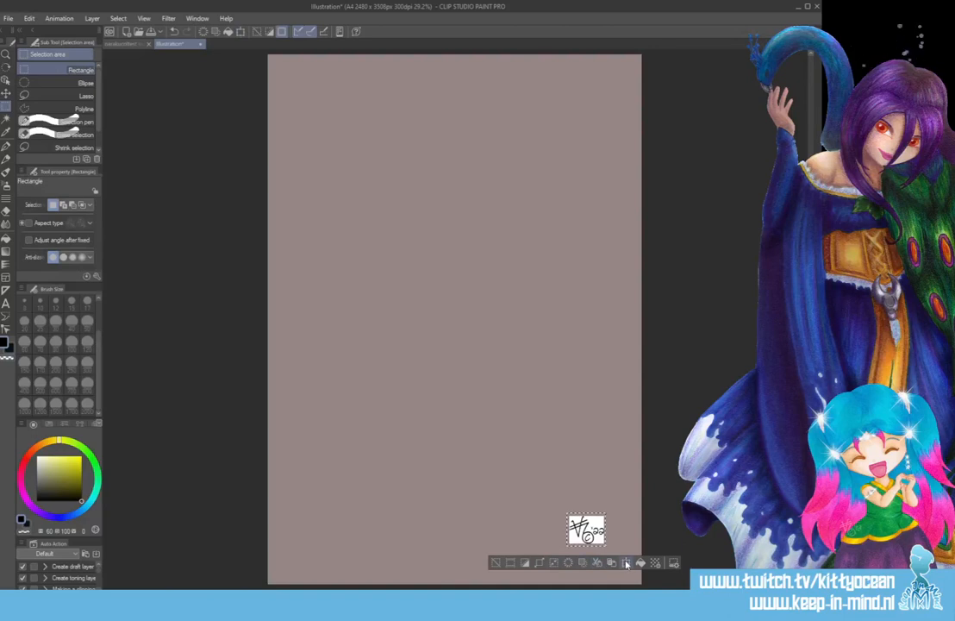
click(627, 562)
click(557, 564)
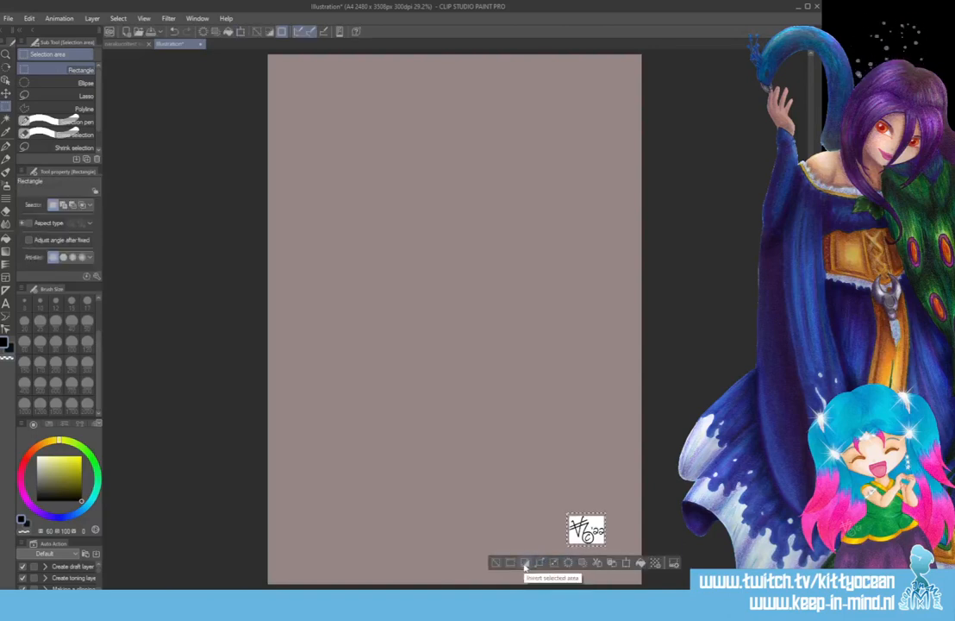
click(508, 562)
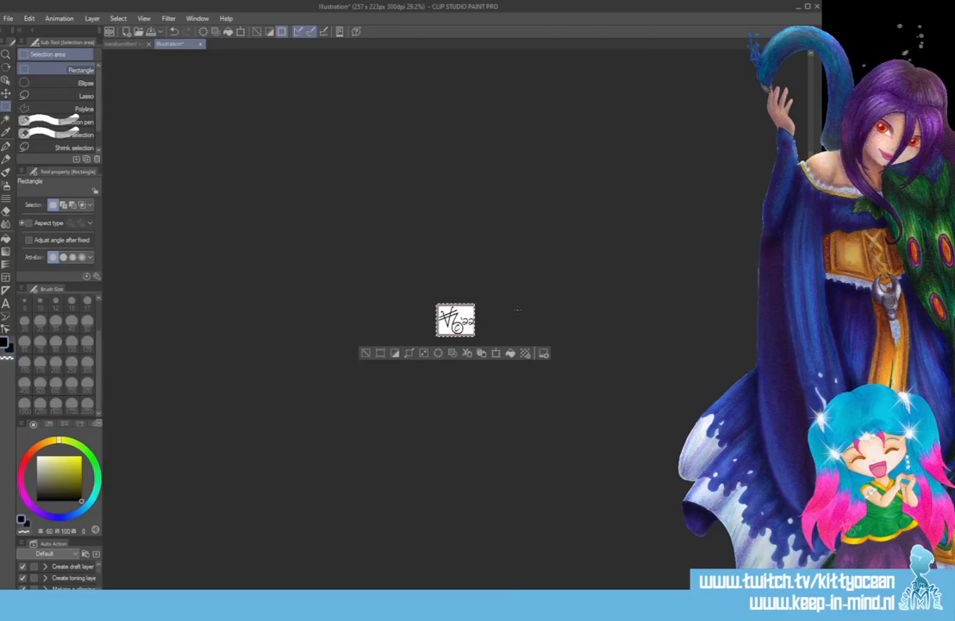
scroll(502, 301, up, 4)
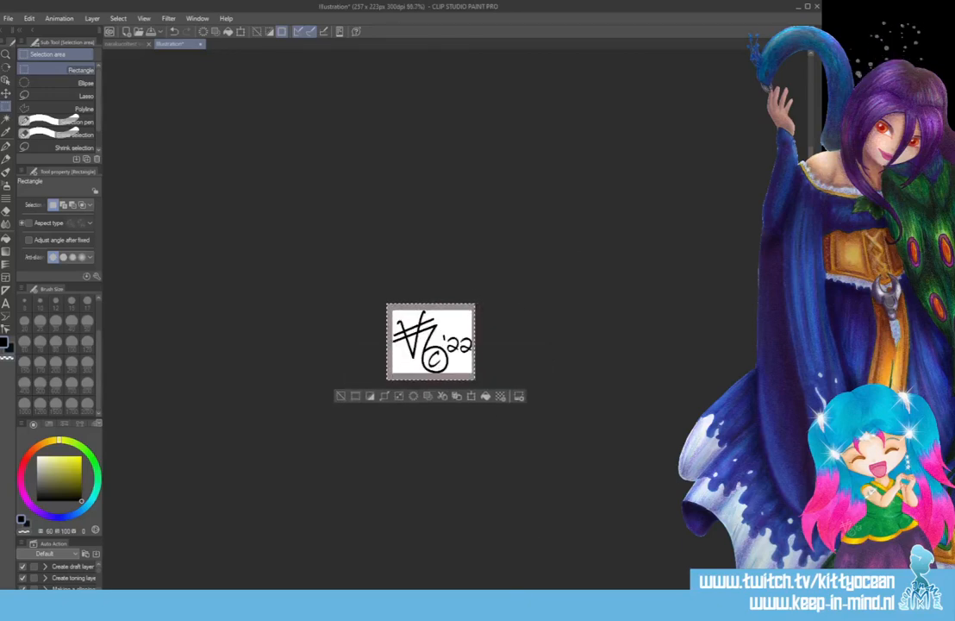
click(780, 224)
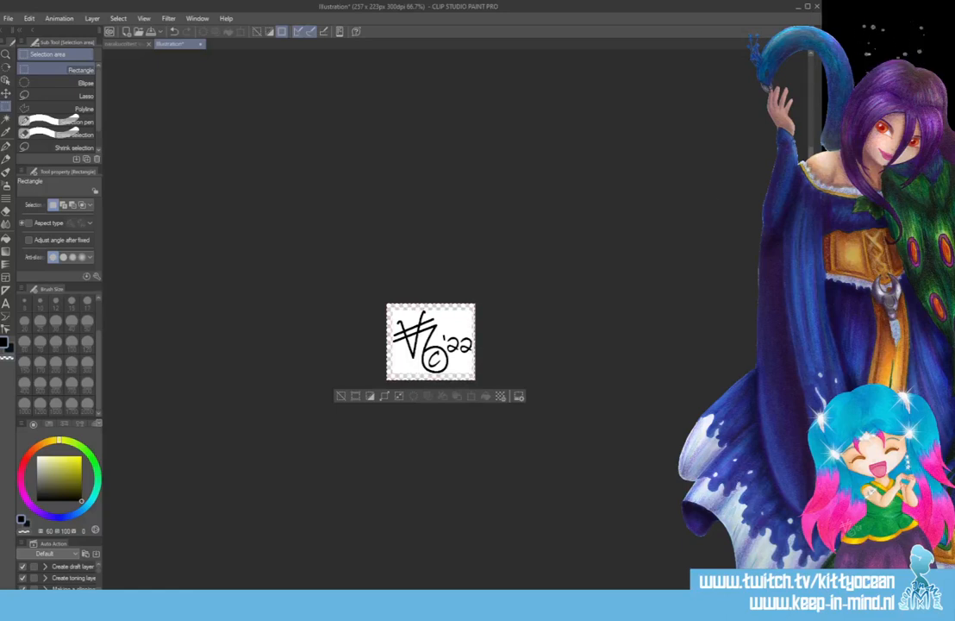
click(31, 19)
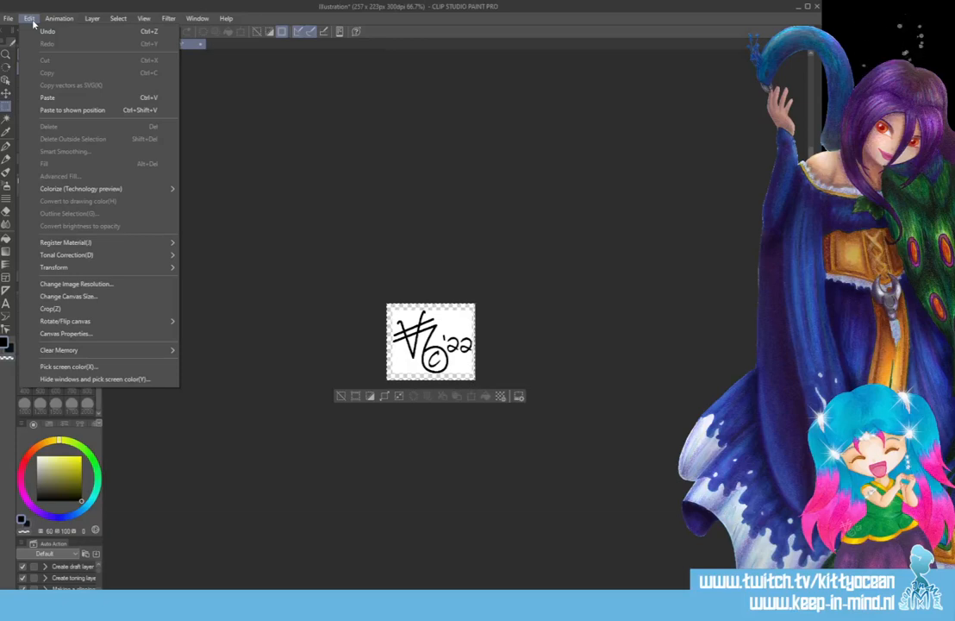
mouse_move(54, 24)
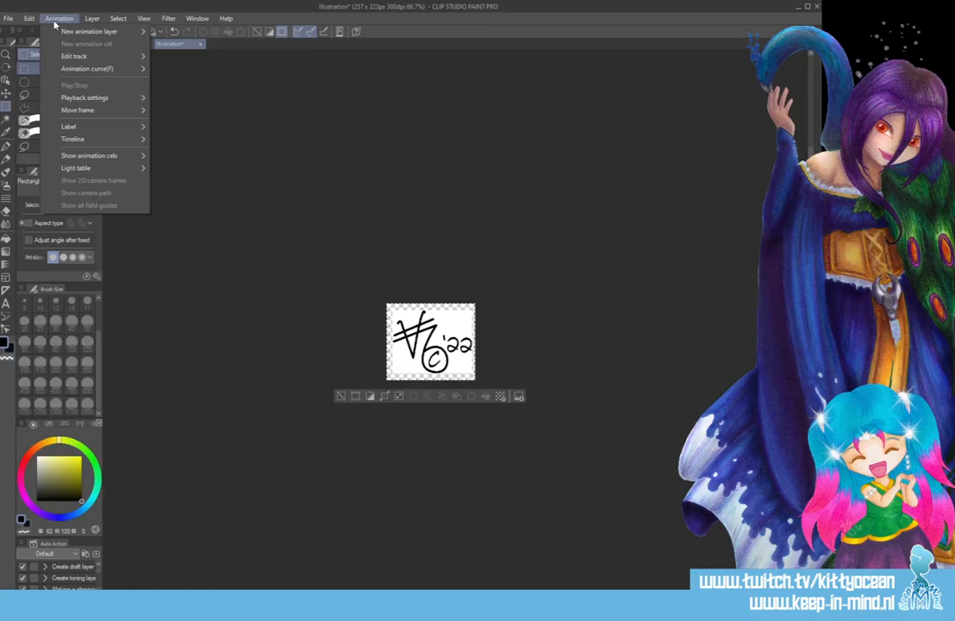
mouse_move(88, 22)
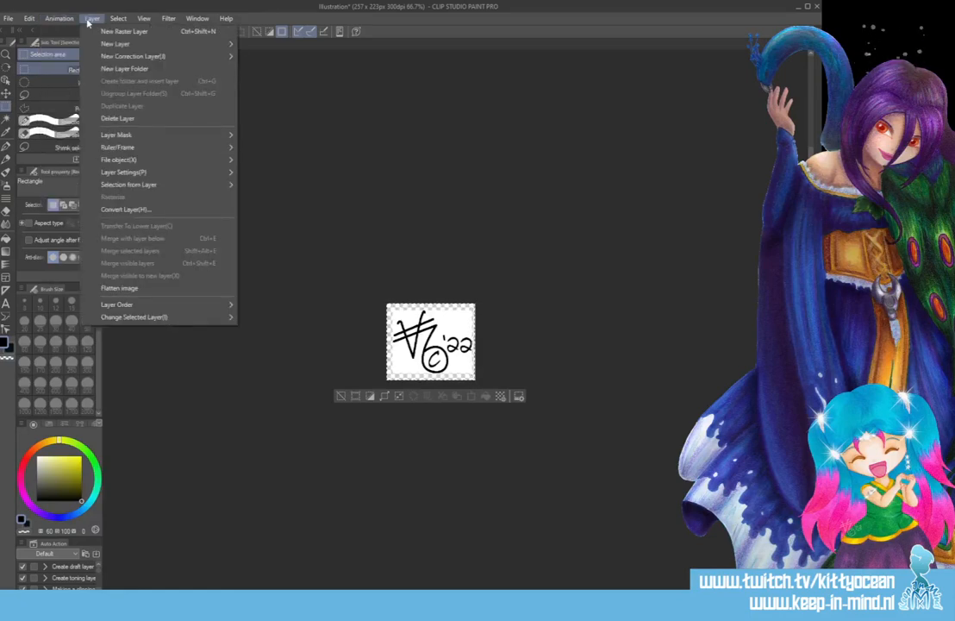
mouse_move(118, 149)
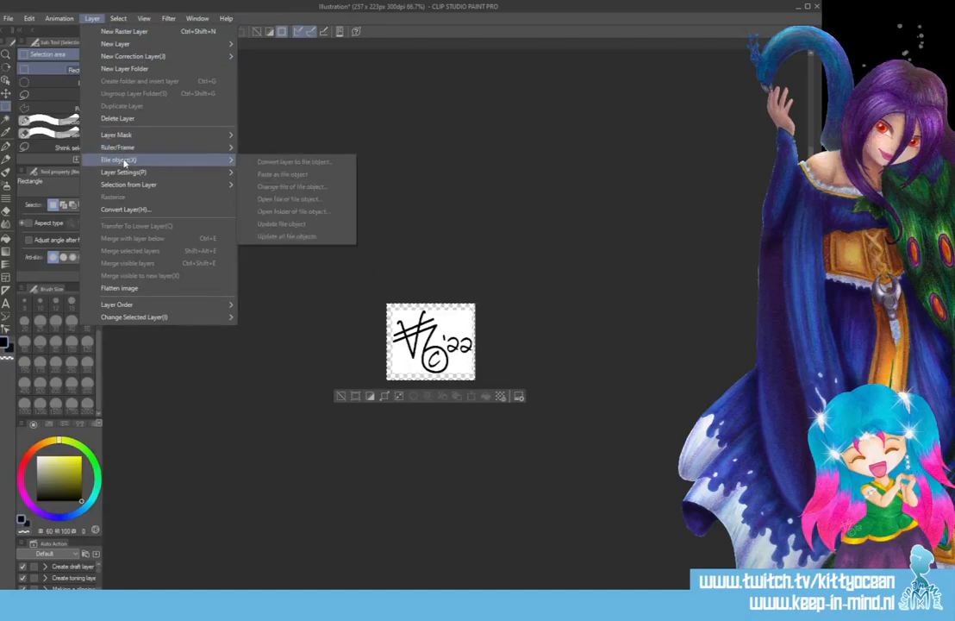
mouse_move(159, 185)
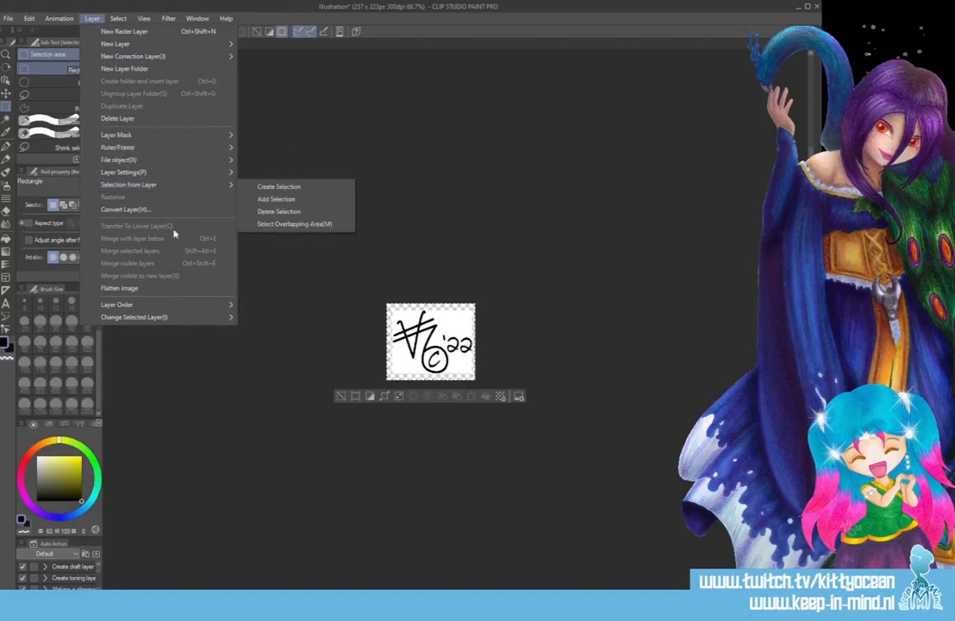
mouse_move(158, 305)
mouse_move(119, 19)
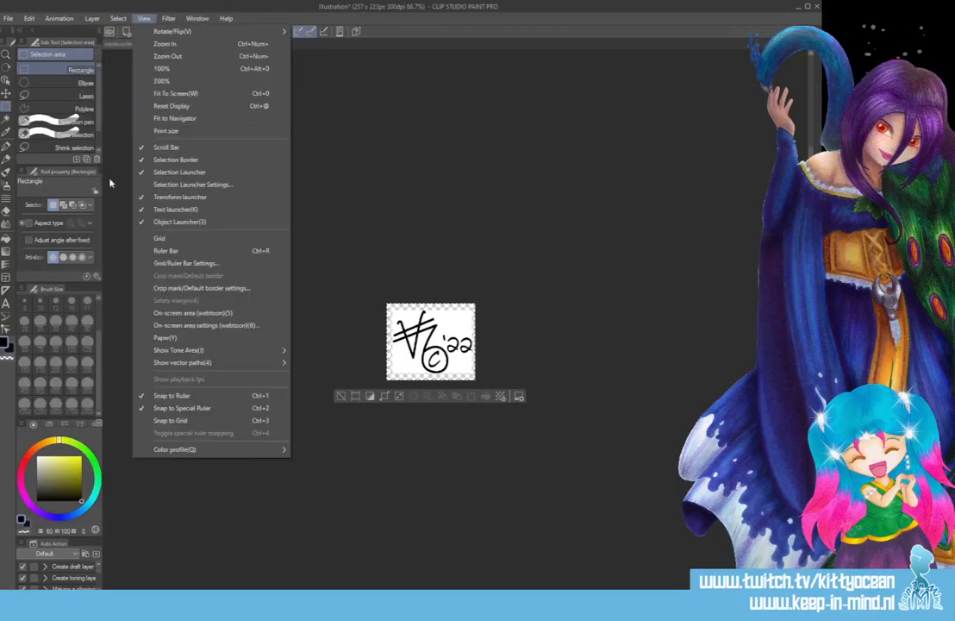
click(125, 129)
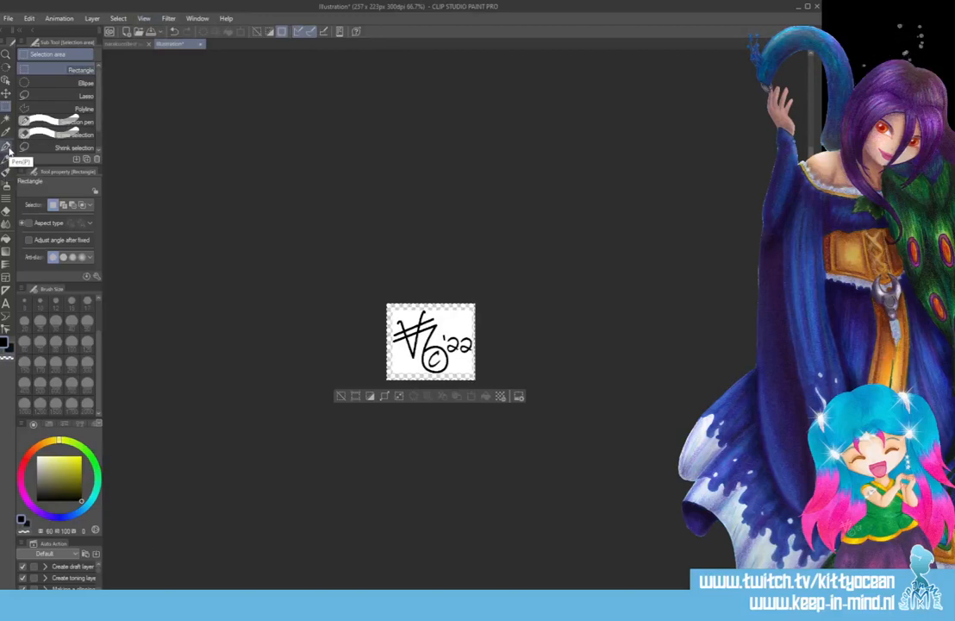
click(6, 148)
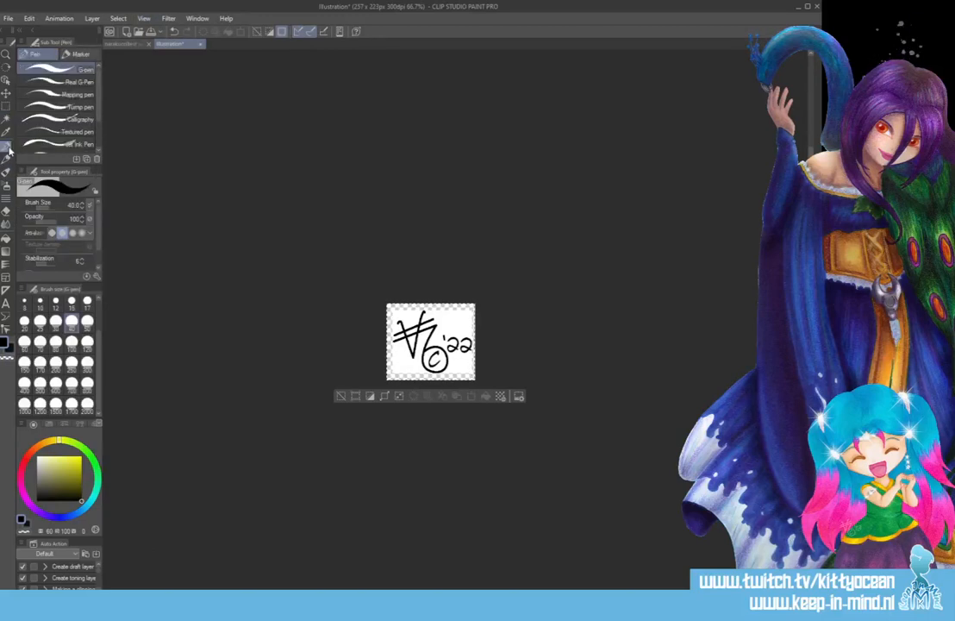
click(75, 161)
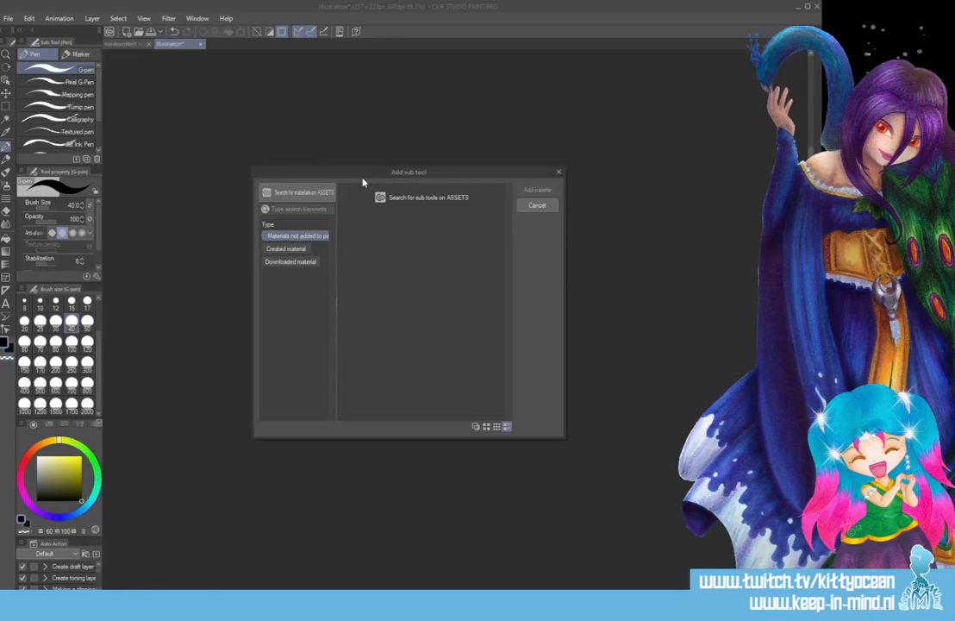
drag(361, 184, 272, 83)
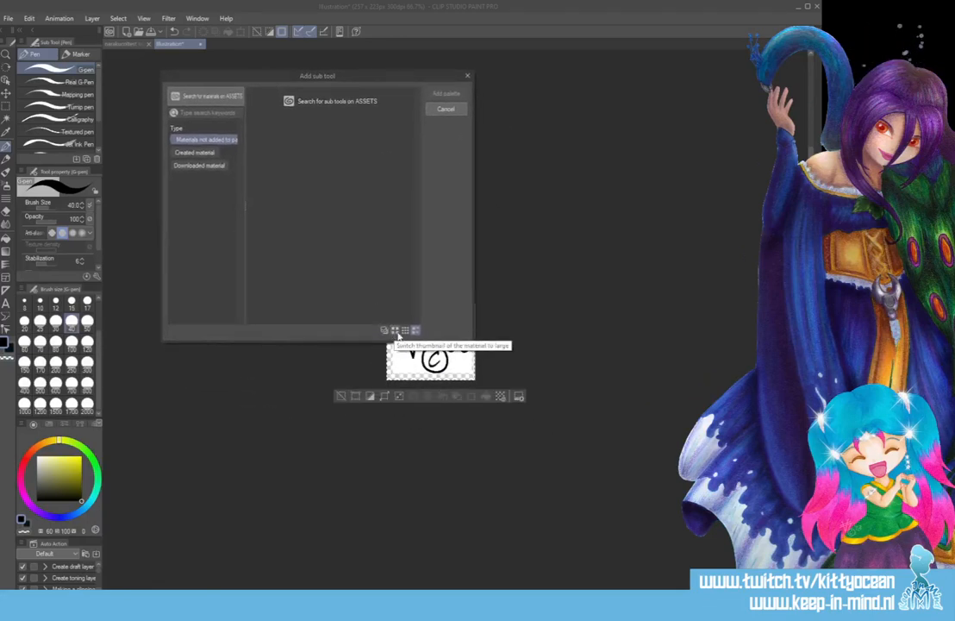
click(450, 110)
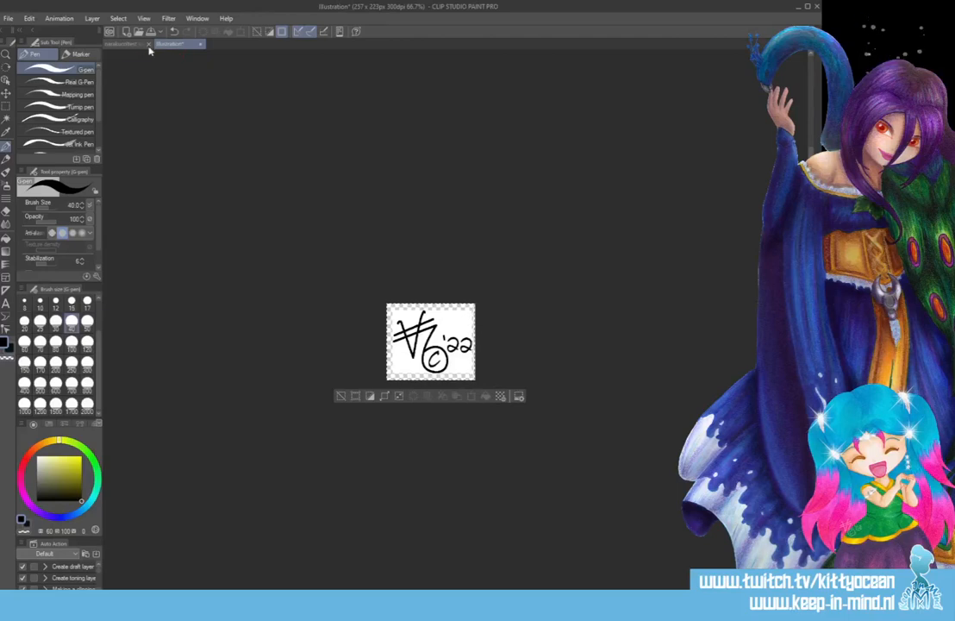
click(58, 18)
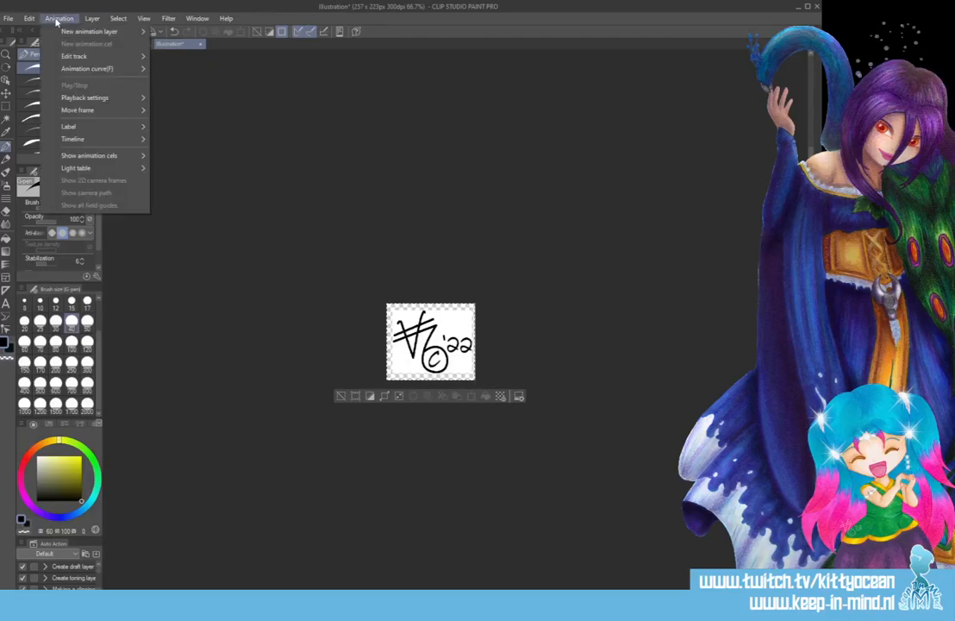
mouse_move(31, 19)
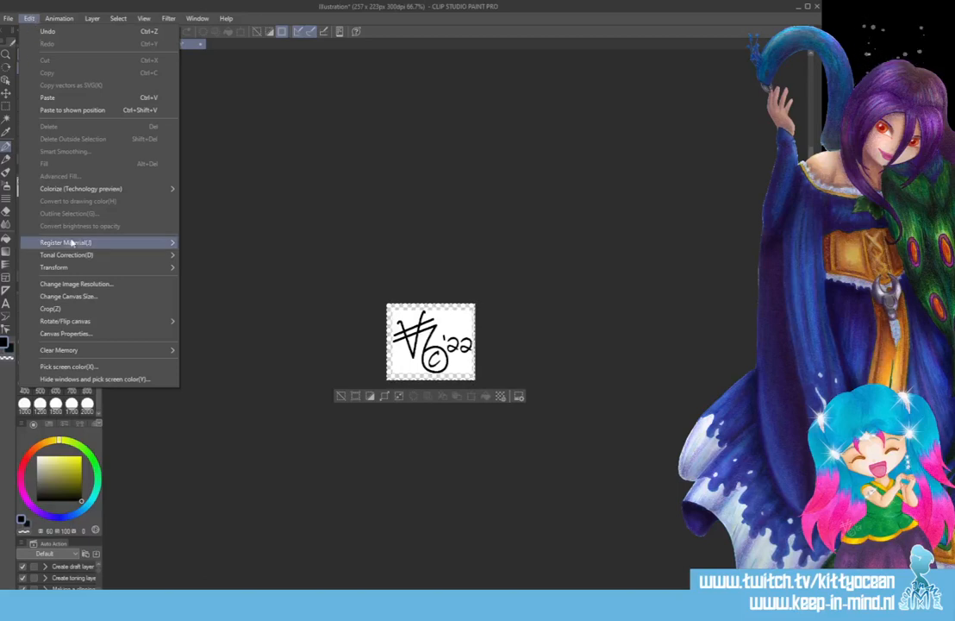
mouse_move(85, 246)
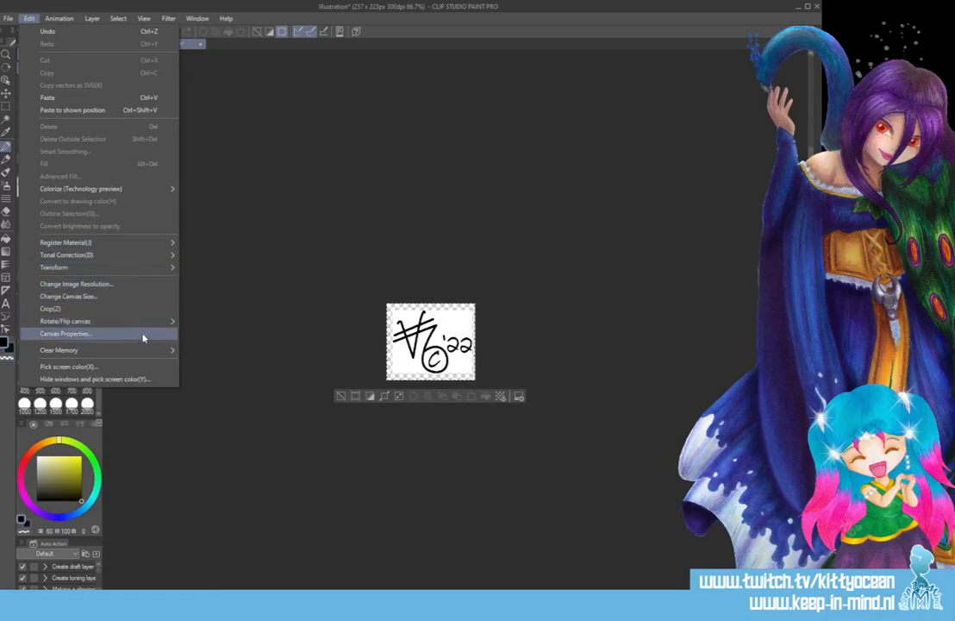
click(283, 268)
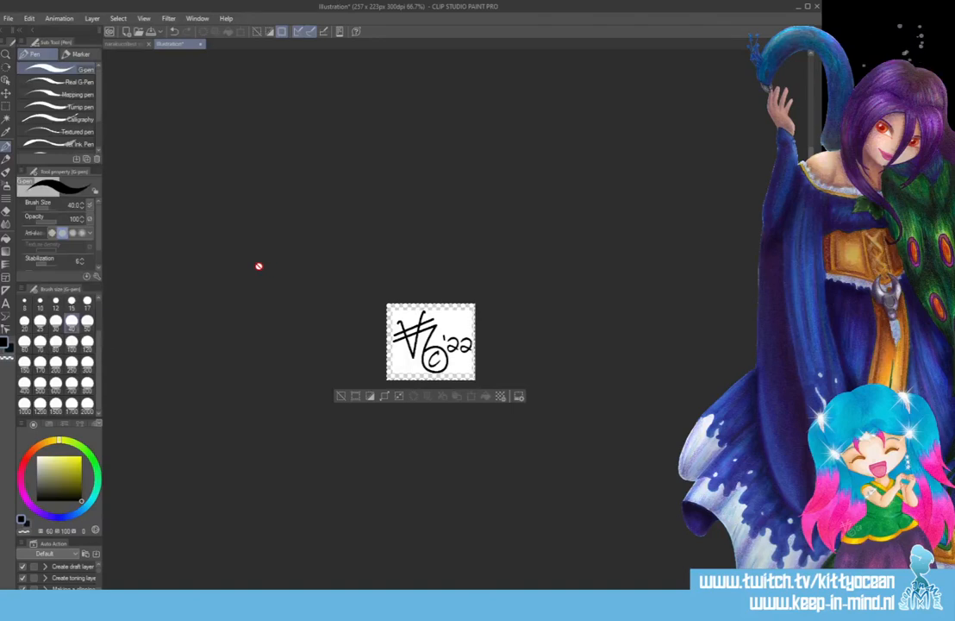
- Deselect and register the cropped signature as a layer template material named c22, with its Layer palette order specified as Signs etc
key(ctrl+d)
click(29, 19)
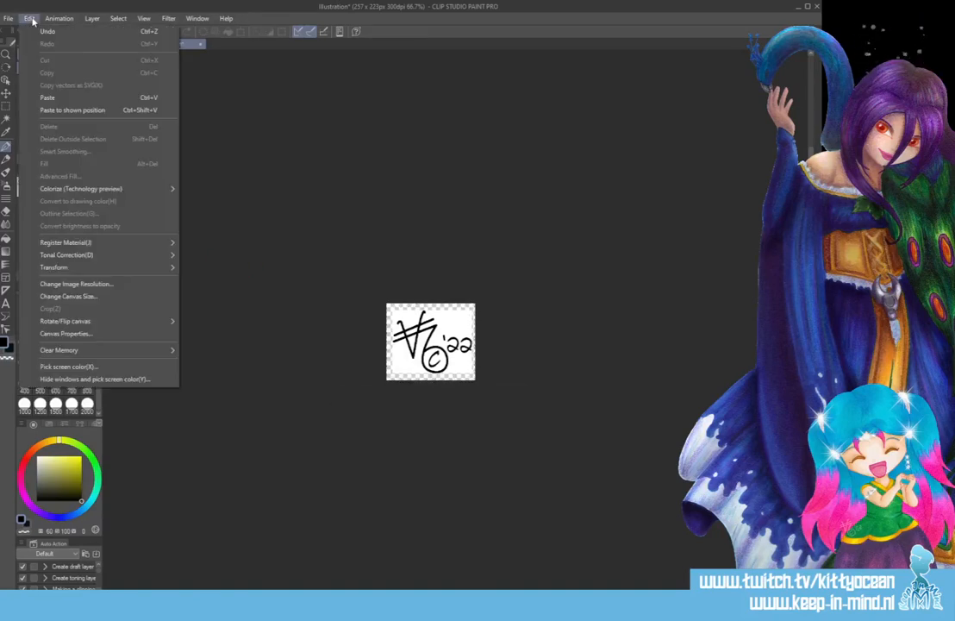
mouse_move(156, 242)
click(212, 257)
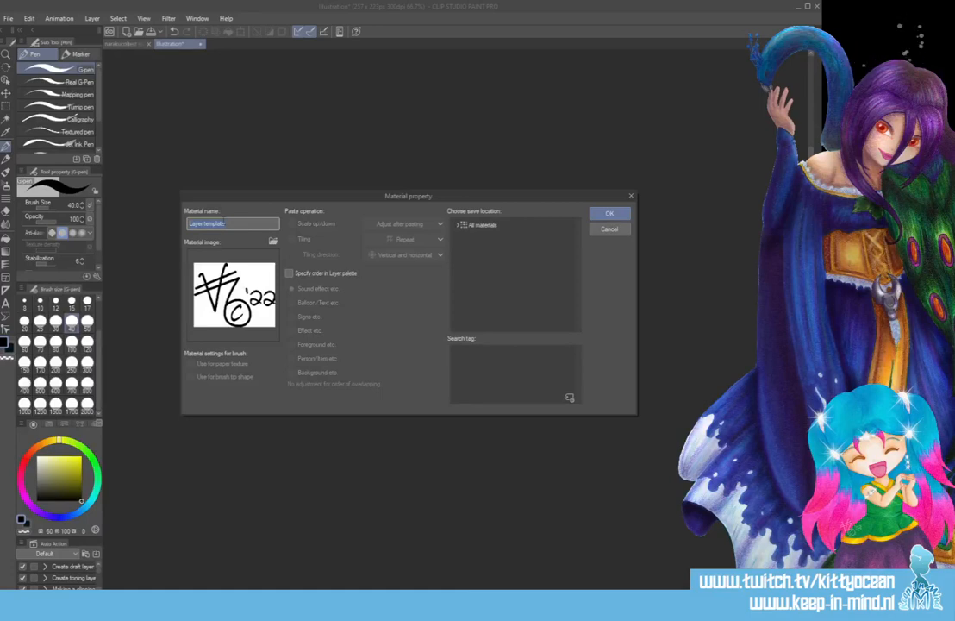
text(c2022)
click(290, 274)
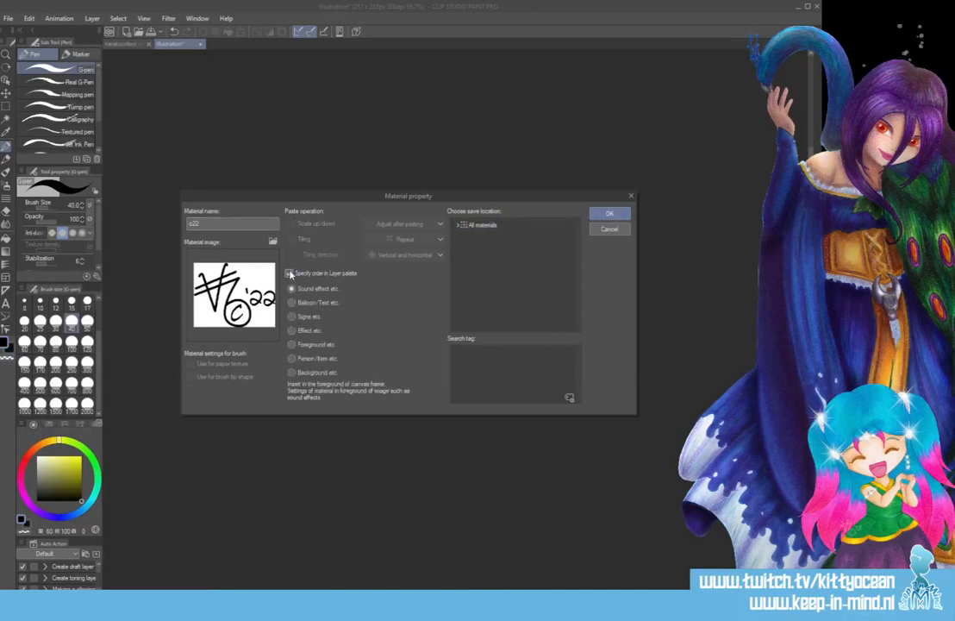
click(291, 317)
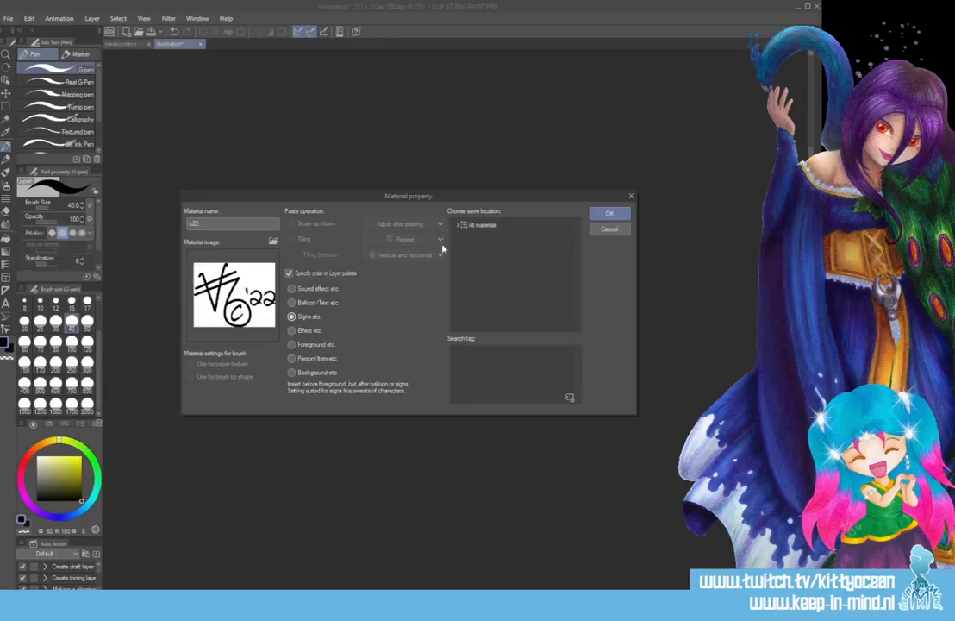
click(458, 224)
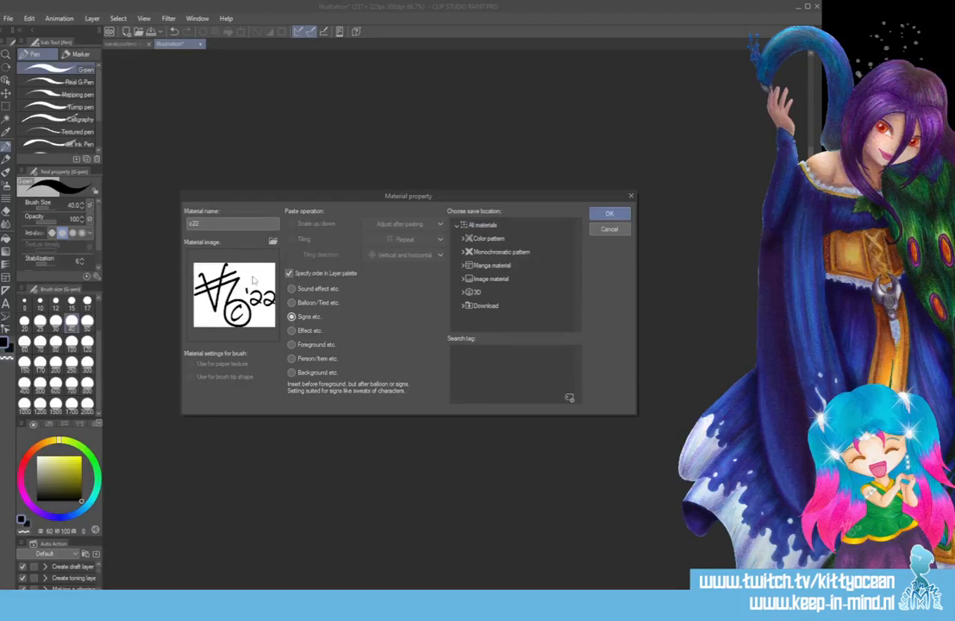
click(609, 213)
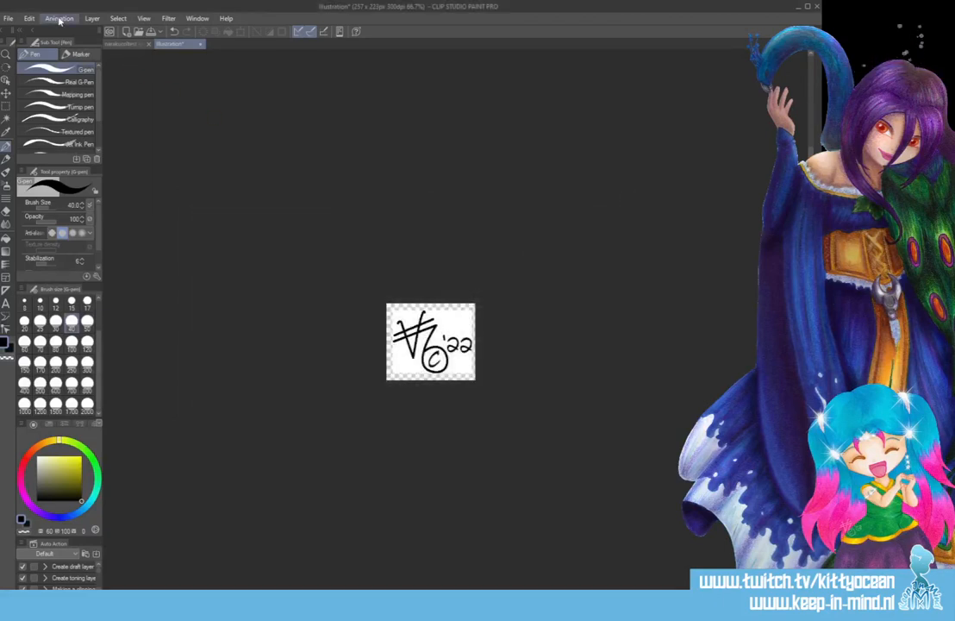
click(59, 18)
mouse_move(30, 18)
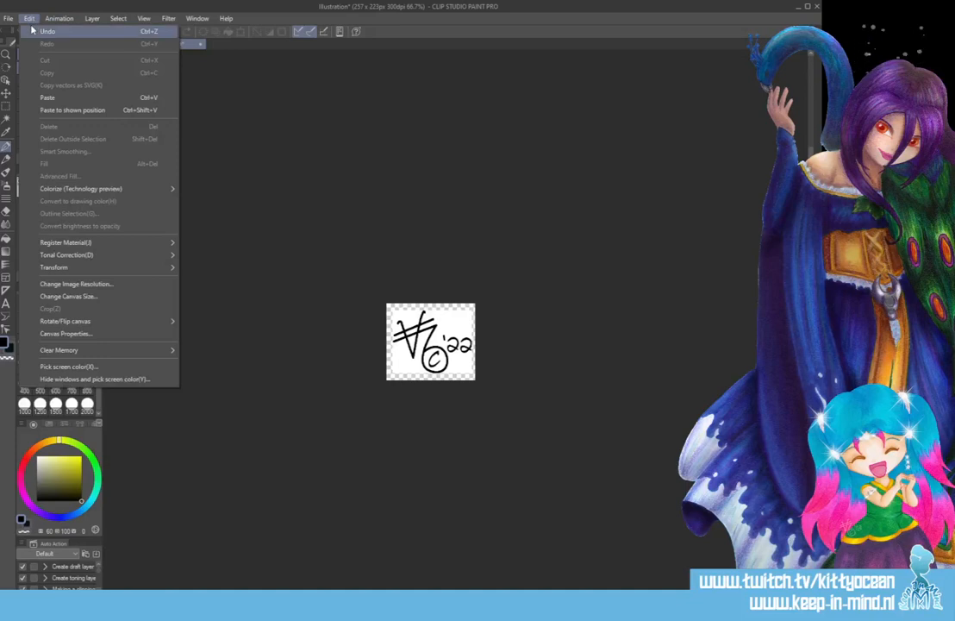
mouse_move(127, 258)
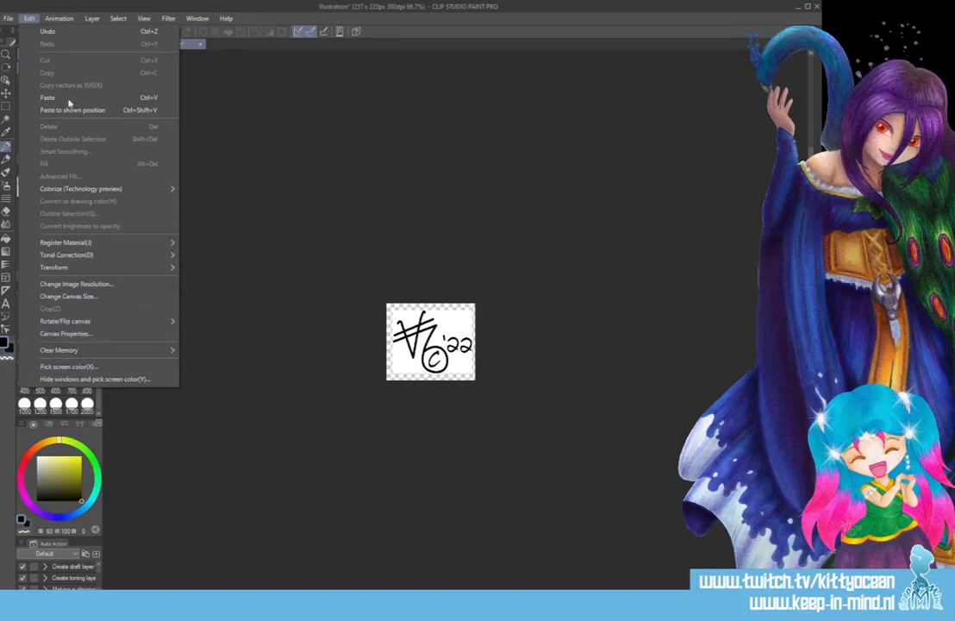
mouse_move(63, 21)
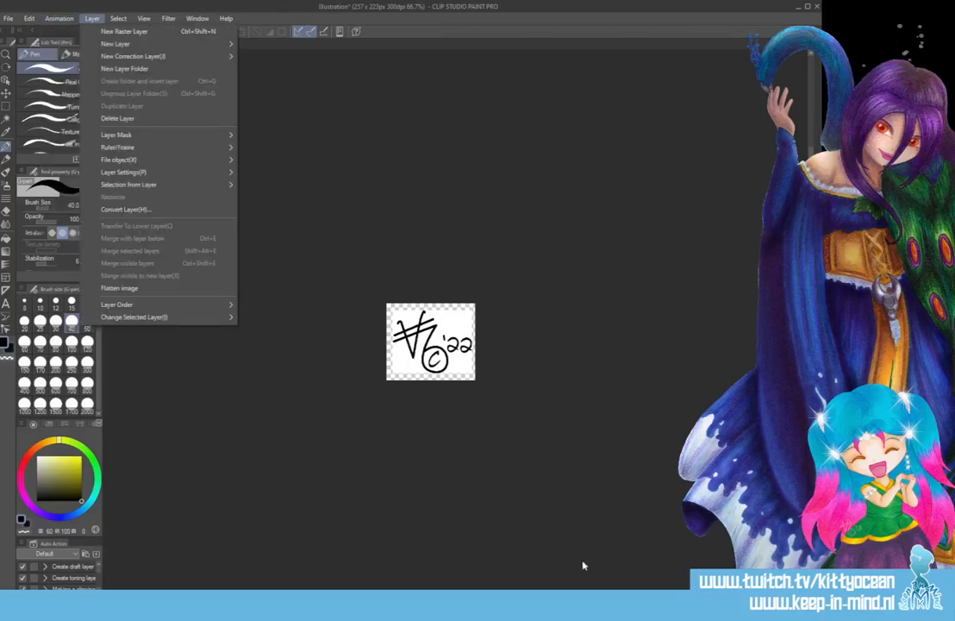
- Bring up the separate floating canvas window that holds another copy of the signature and close it
click(594, 603)
click(489, 142)
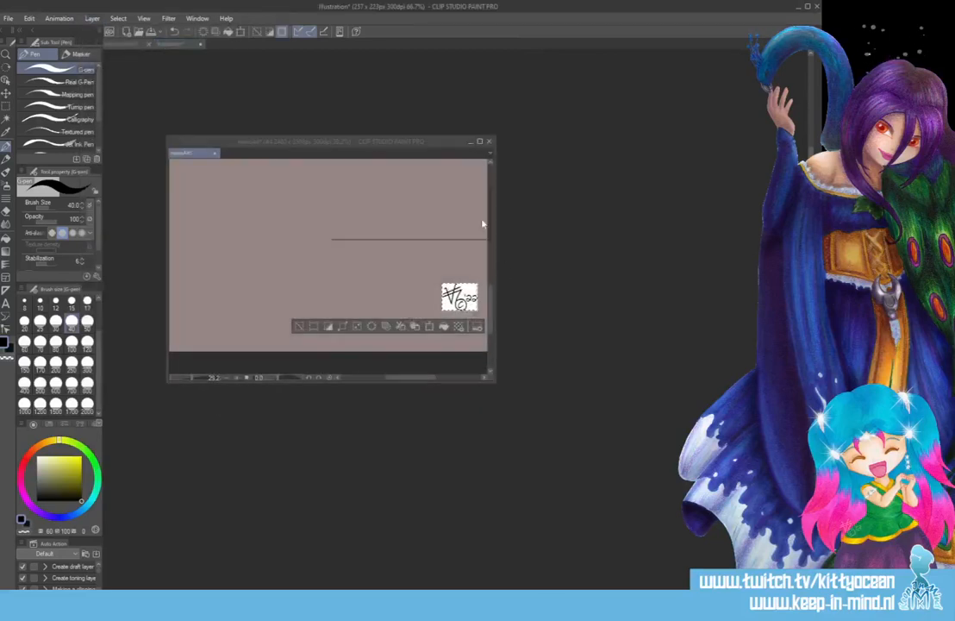
click(419, 226)
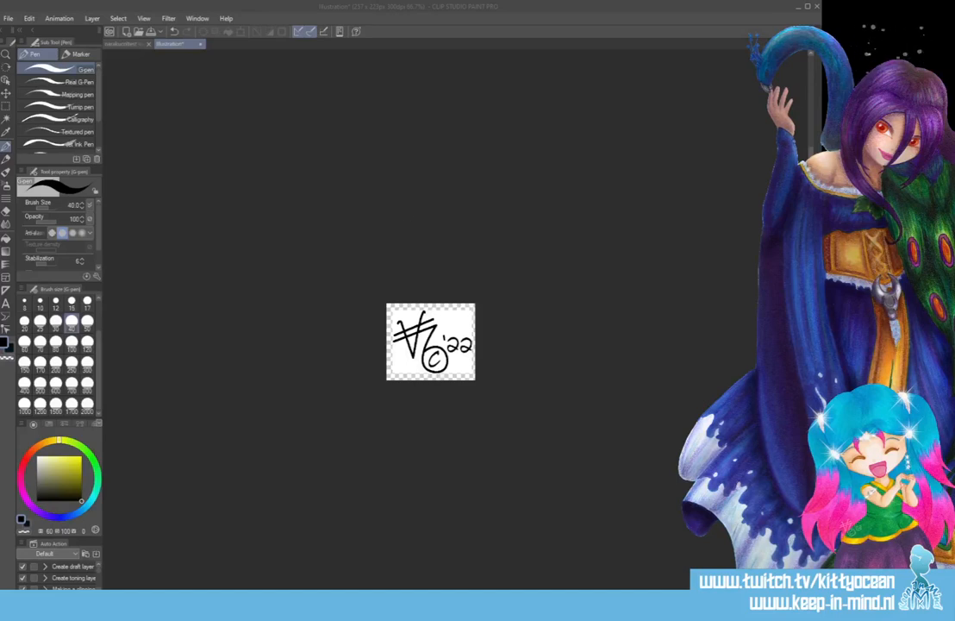
- Switch to Firefox and search the web for "how to create a brush clip studio paint"
text(h)
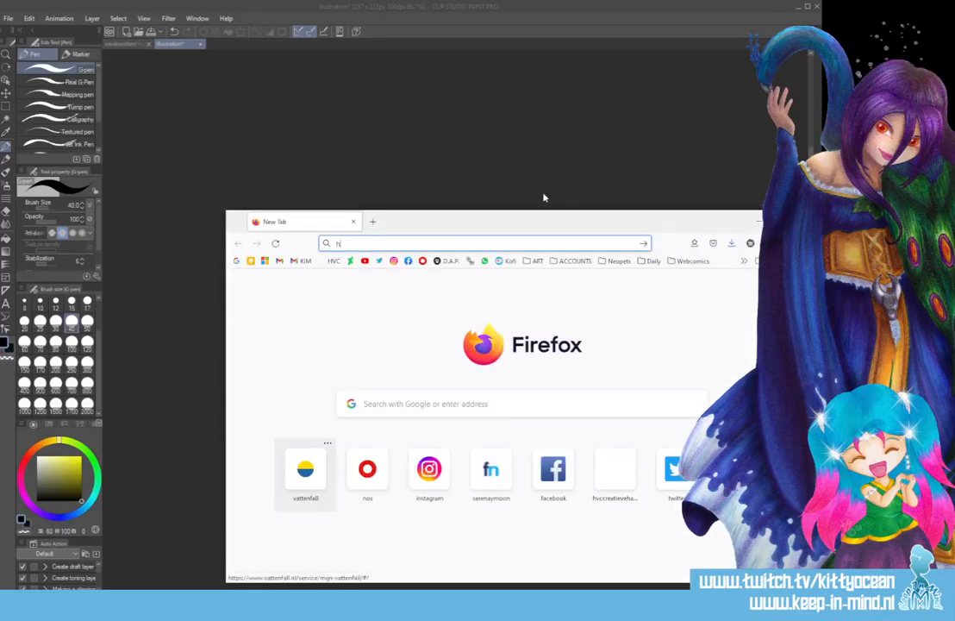
text(ow to create a br)
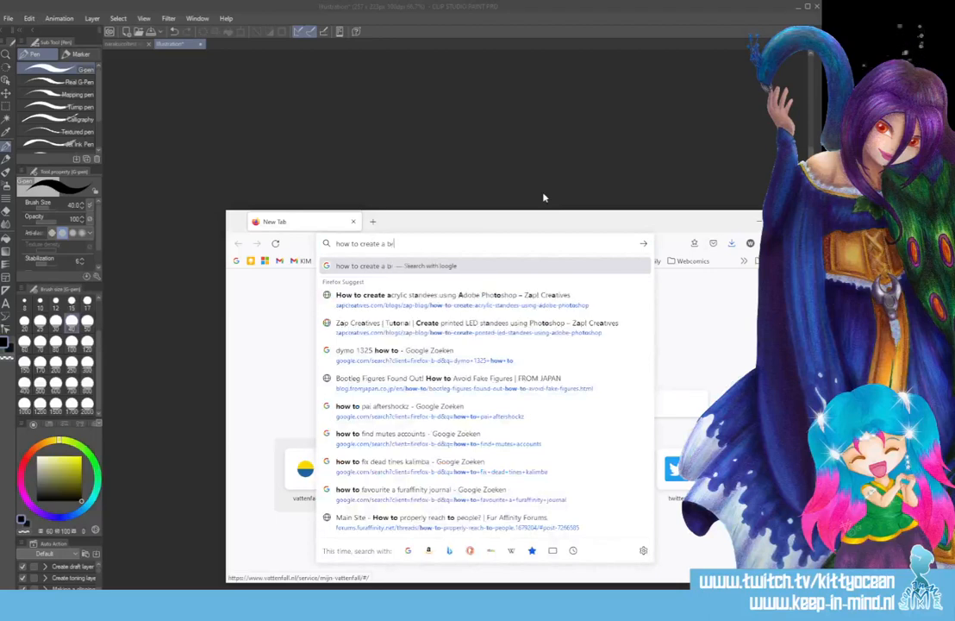
text(ush clip s)
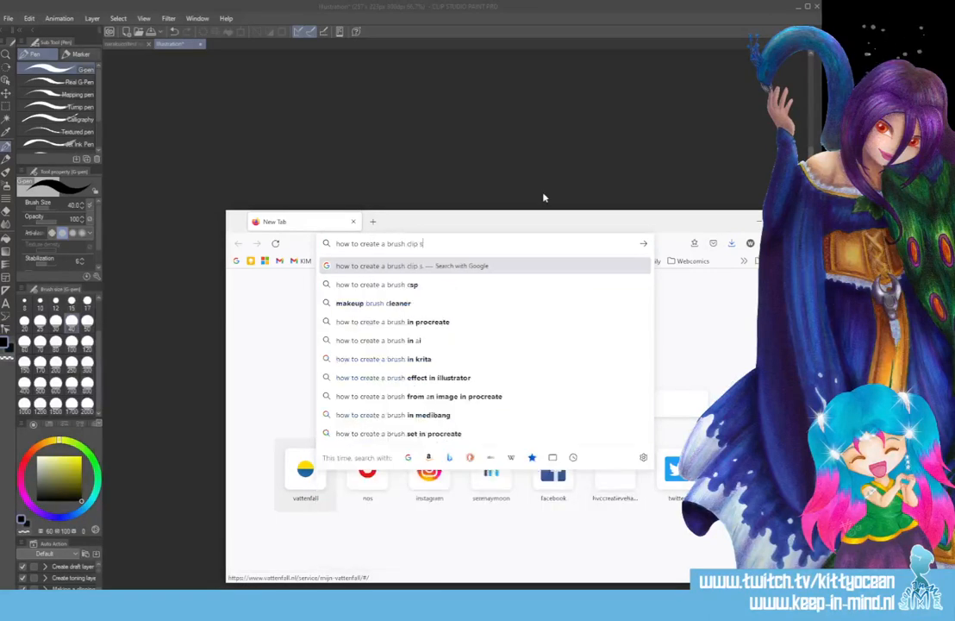
text(tudio paint)
key(Return)
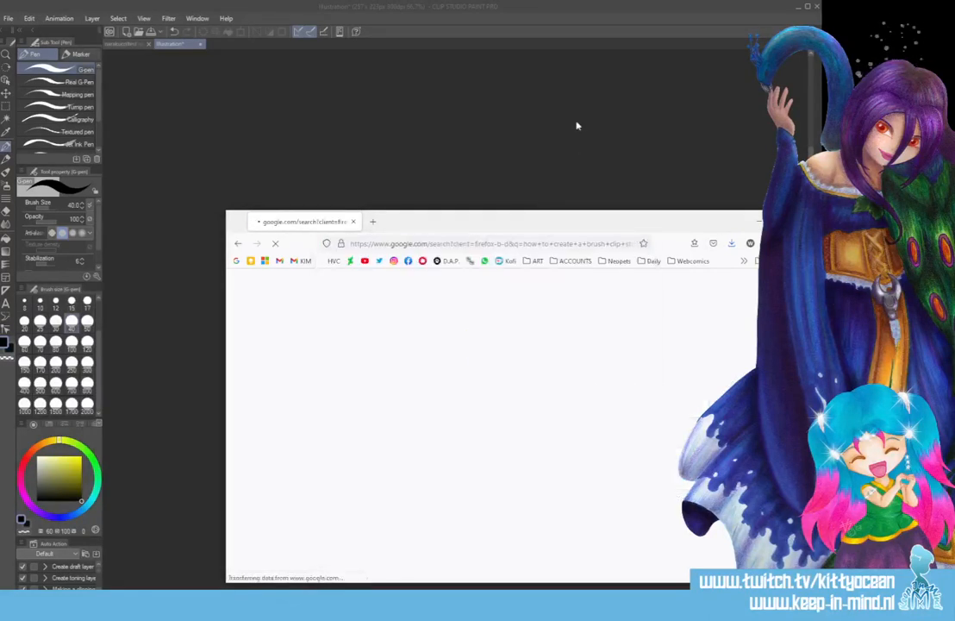
- Open the doncorgi.com guide on custom brushes in Clip Studio Paint, accept the recommended cookies, and read its canvas setup instructions
drag(474, 218, 403, 99)
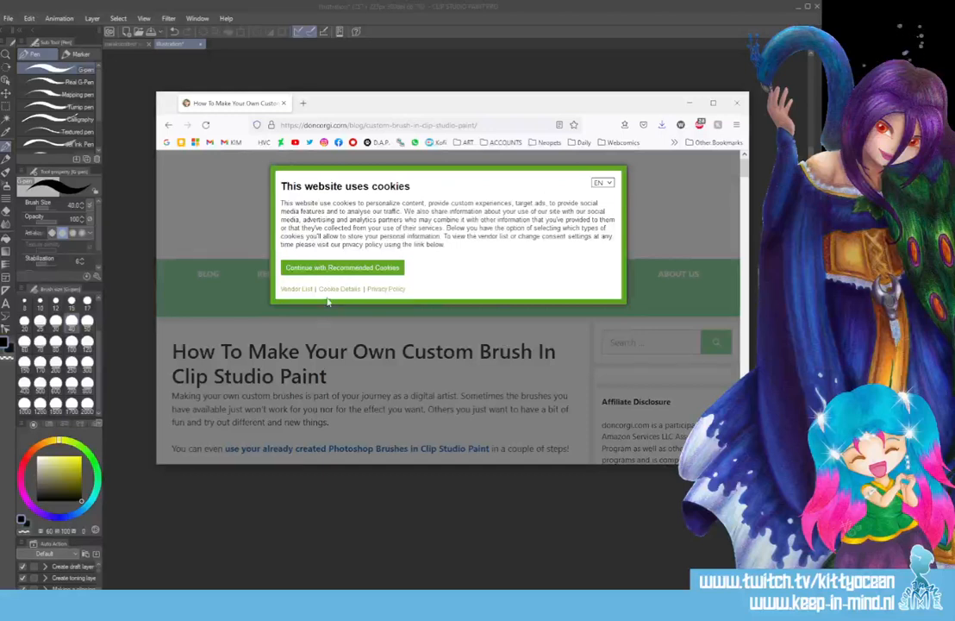
click(342, 268)
scroll(383, 303, down, 3)
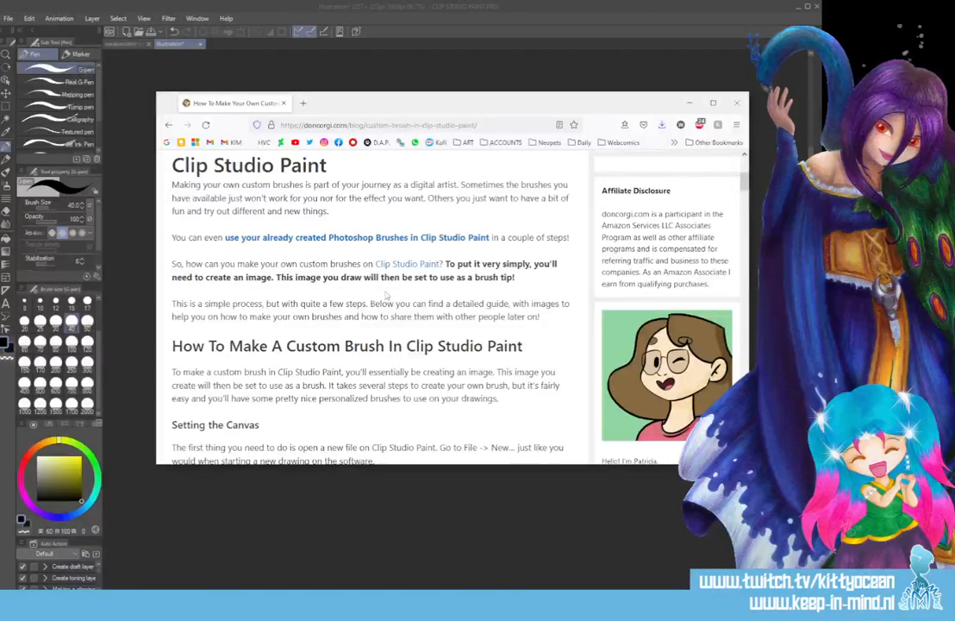
scroll(386, 295, down, 3)
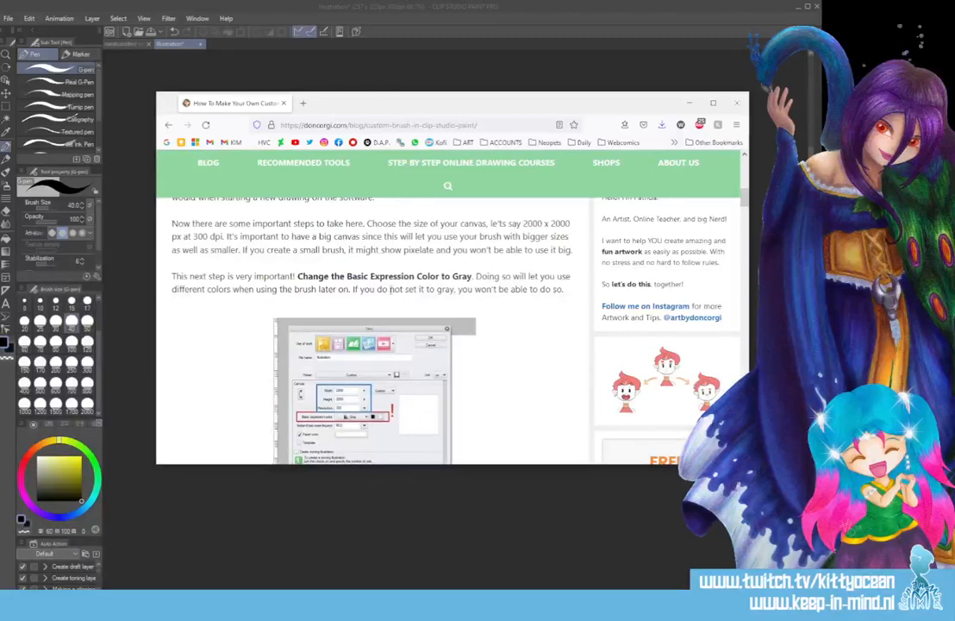
scroll(368, 304, down, 1)
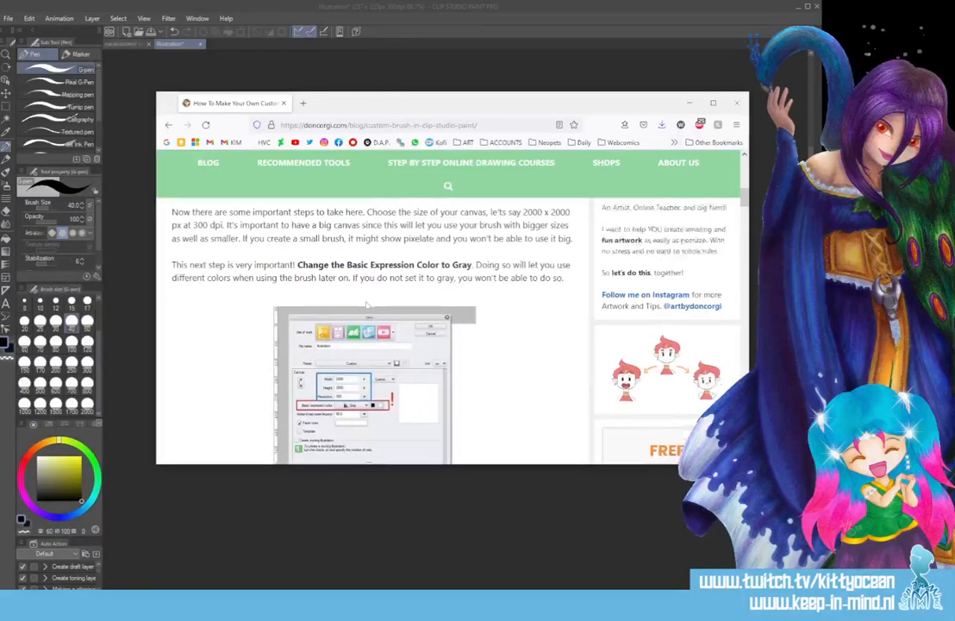
scroll(368, 303, up, 1)
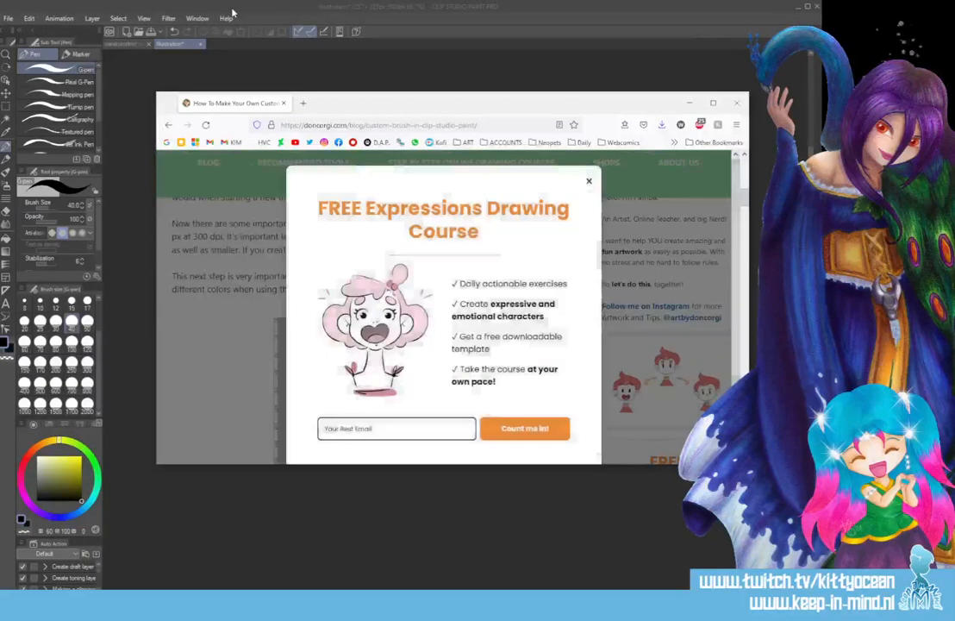
- Start a new canvas in Clip Studio Paint, then return to the guide, dismiss its course popup and recheck the Setting the Canvas section
click(234, 11)
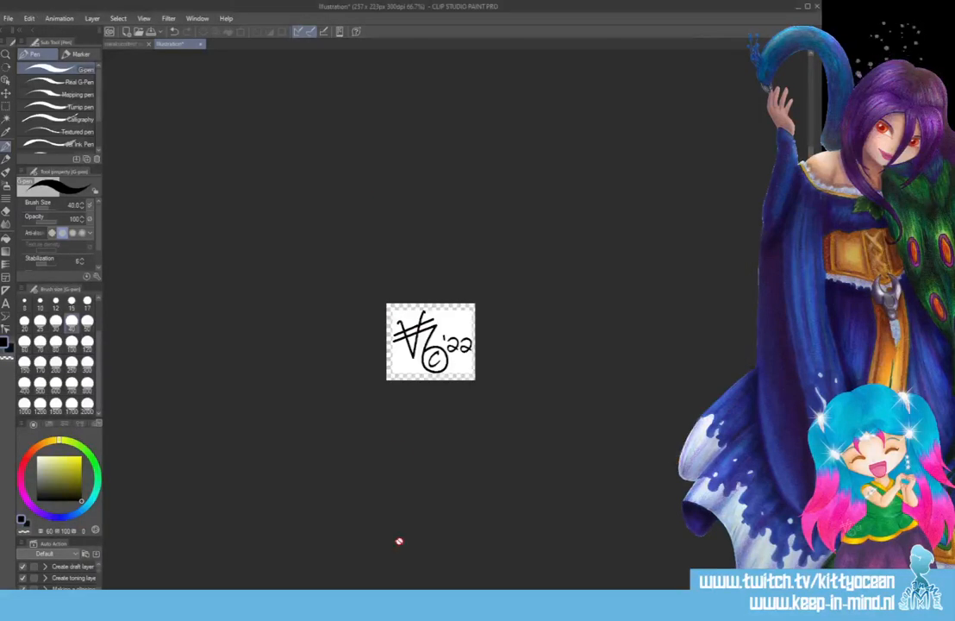
click(8, 18)
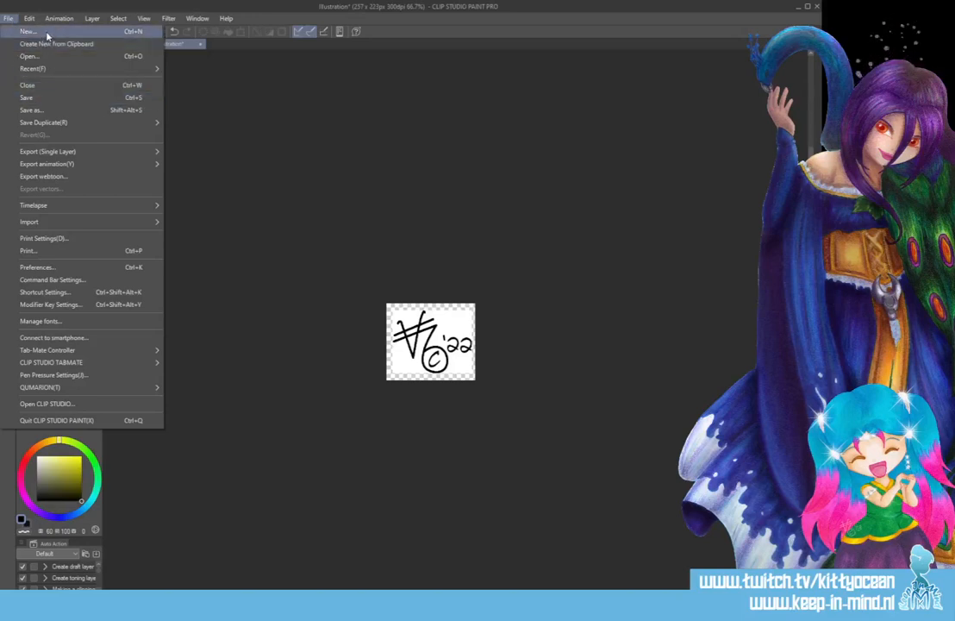
click(46, 32)
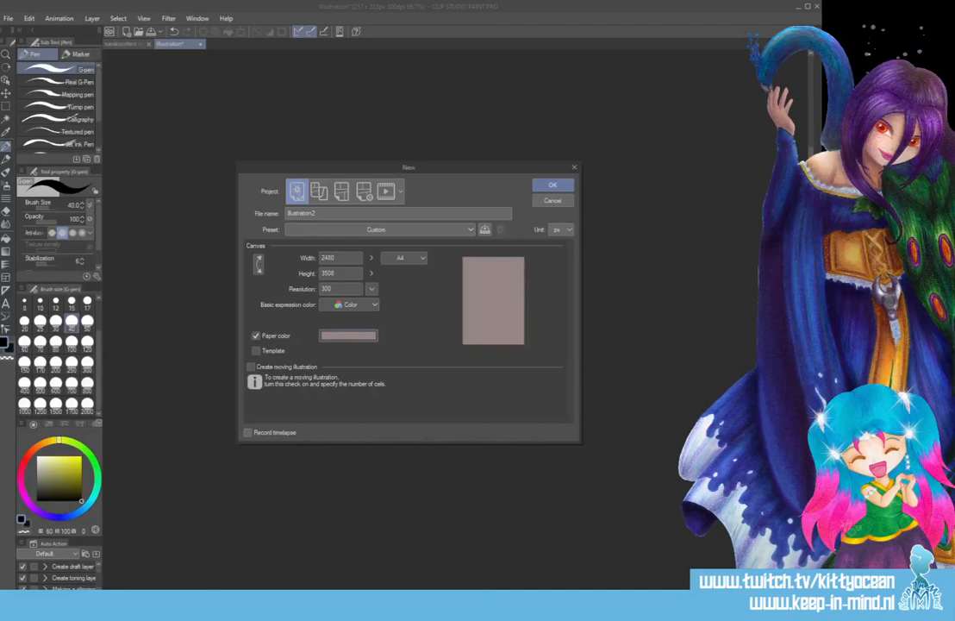
click(210, 602)
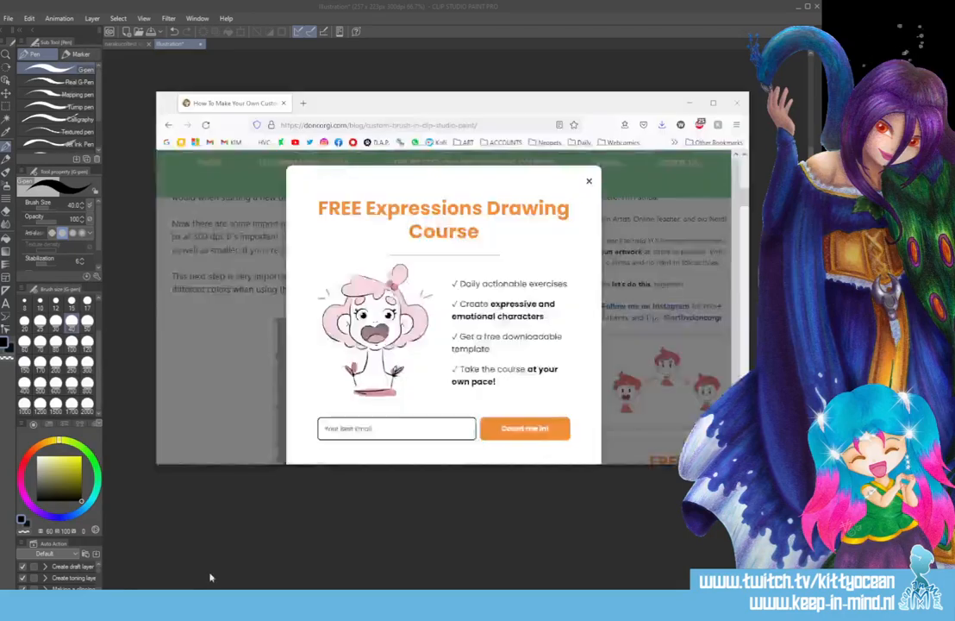
click(589, 181)
scroll(431, 244, up, 1)
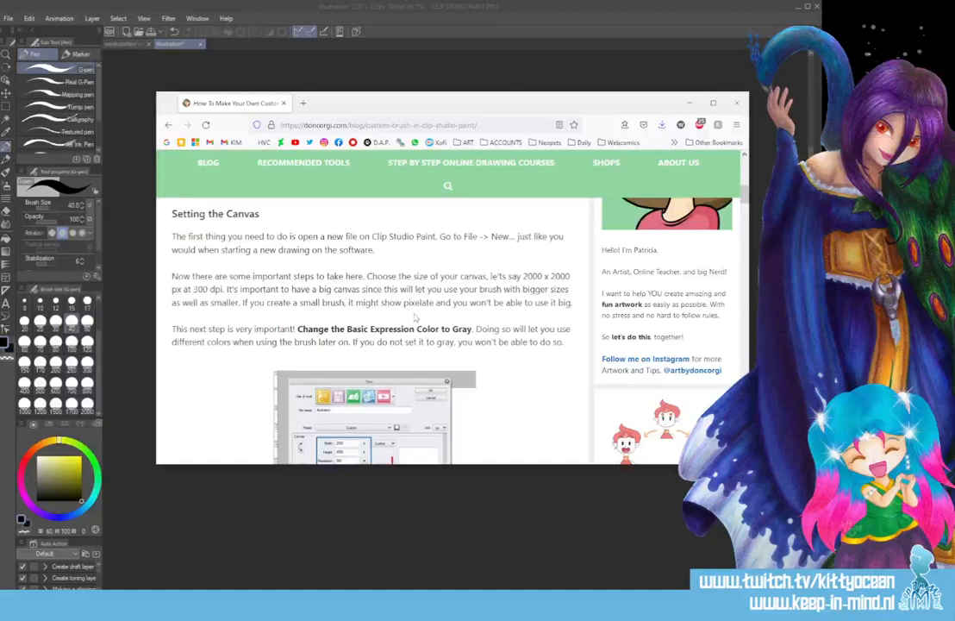
scroll(416, 318, down, 3)
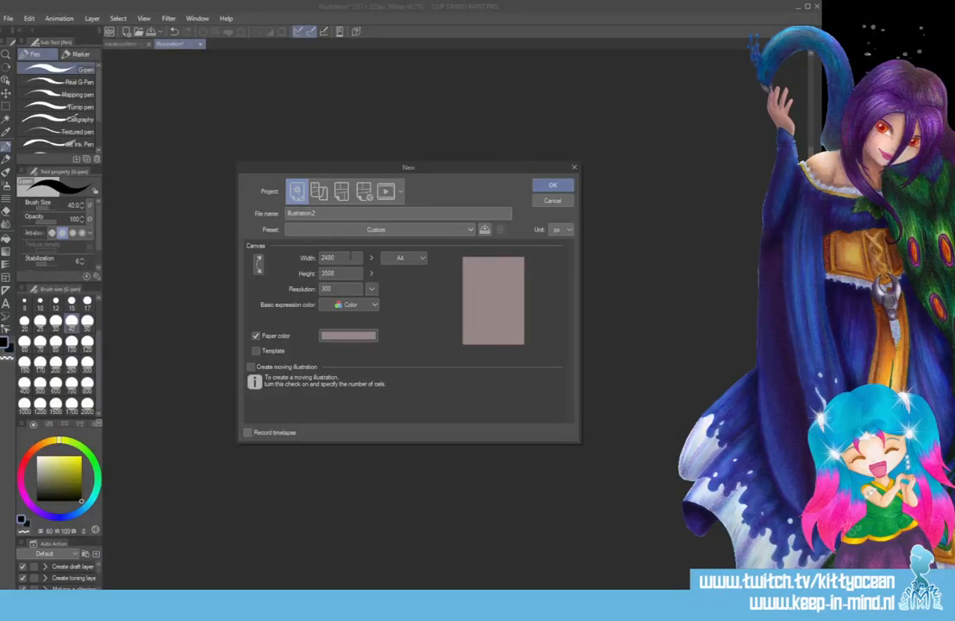
- Set the new canvas in Clip Studio Paint to 500 x 500 px with Gray as the basic expression color
drag(351, 257, 283, 250)
text(1)
key(BackSpace)
text(500)
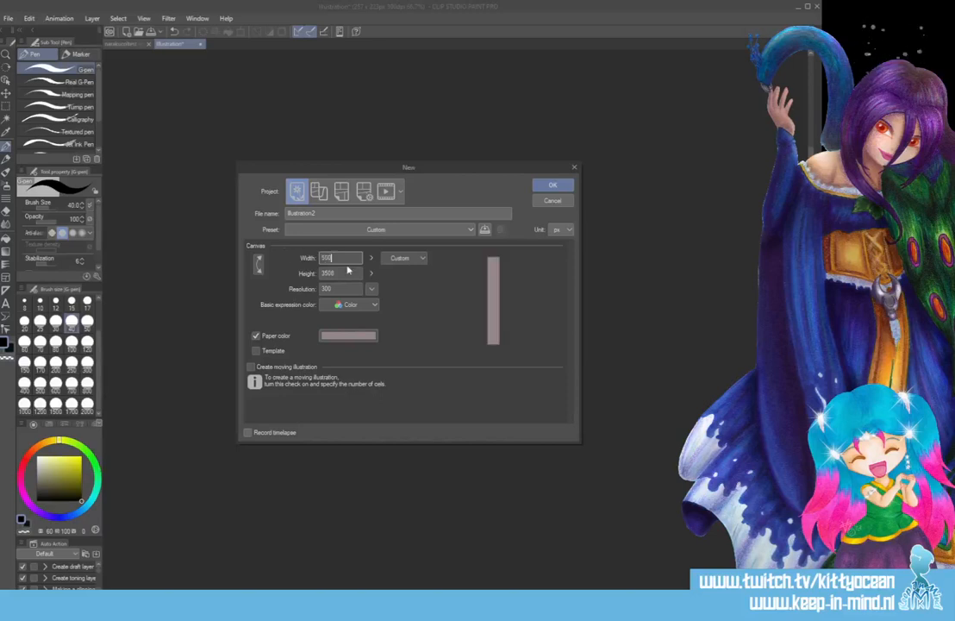
key(Tab)
text(500)
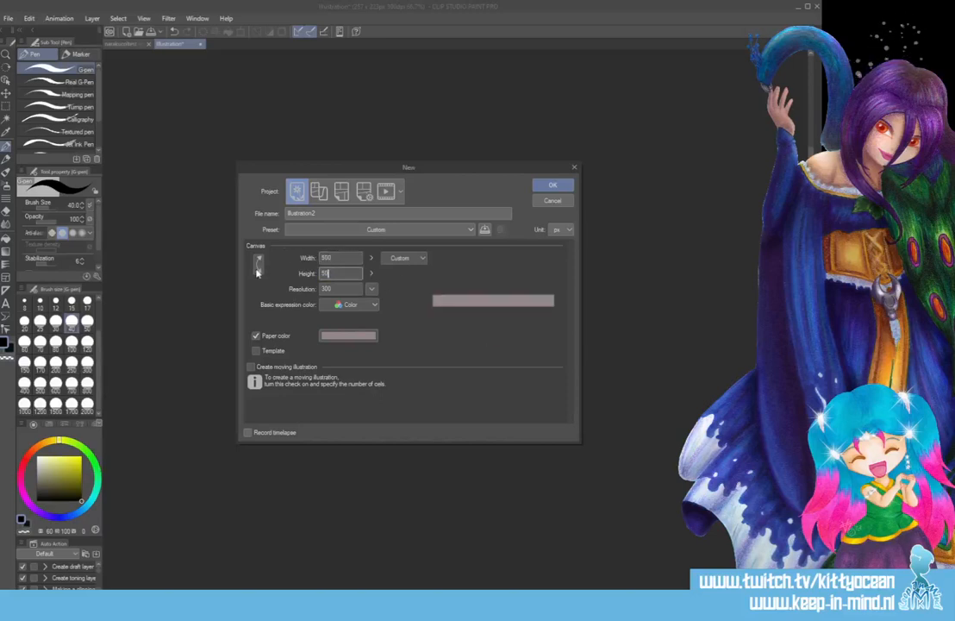
click(365, 305)
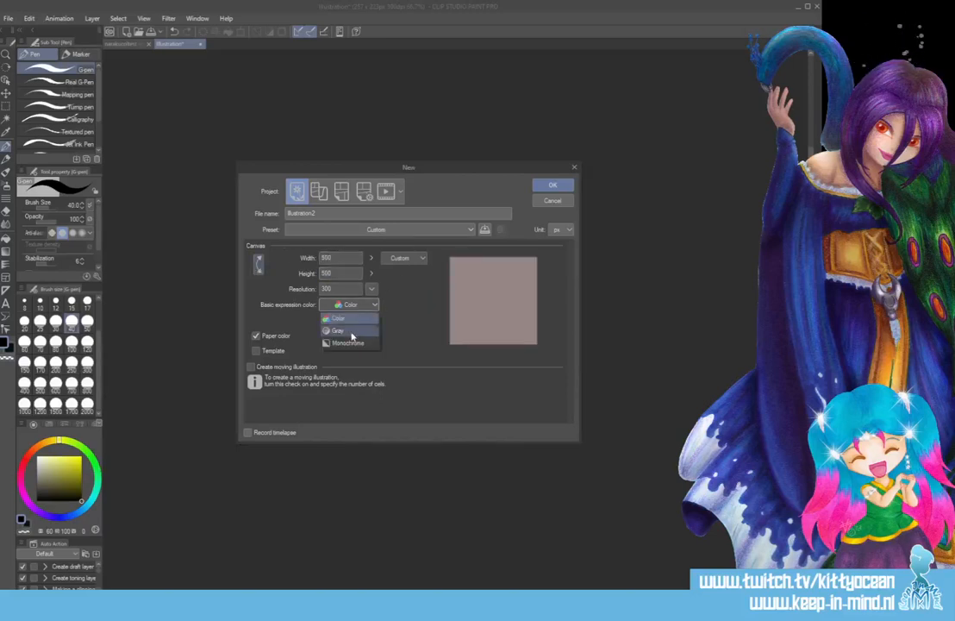
click(345, 331)
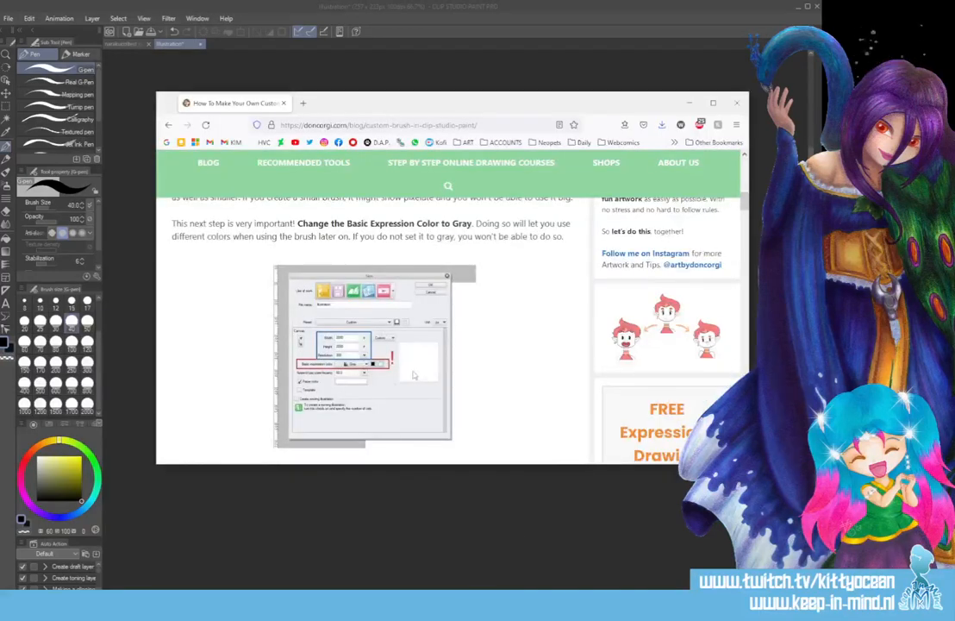
- Return to the Firefox guide and read its sections on creating the brush tip and saving it as a material
scroll(414, 375, down, 3)
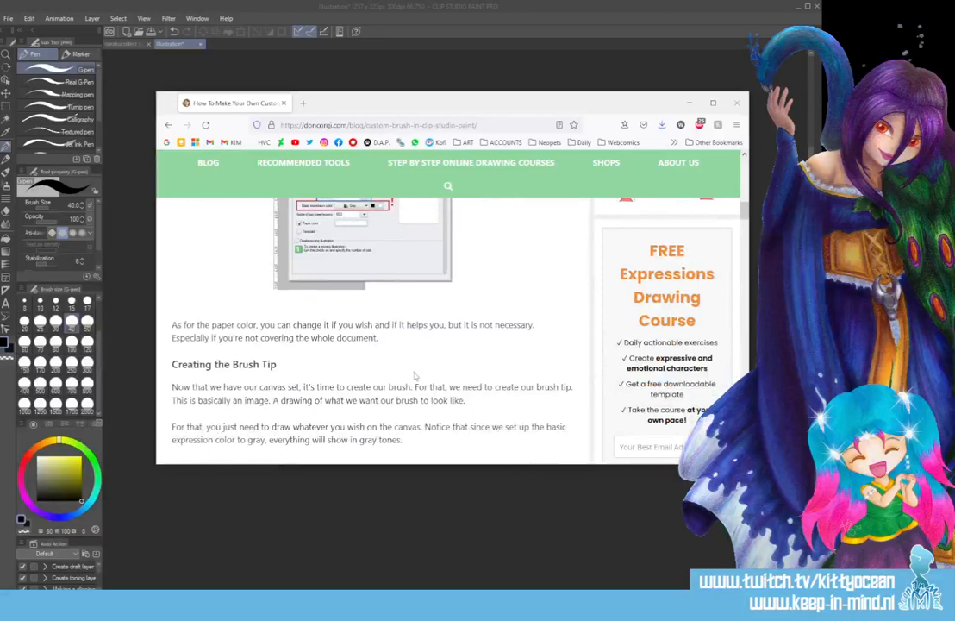
scroll(413, 375, down, 3)
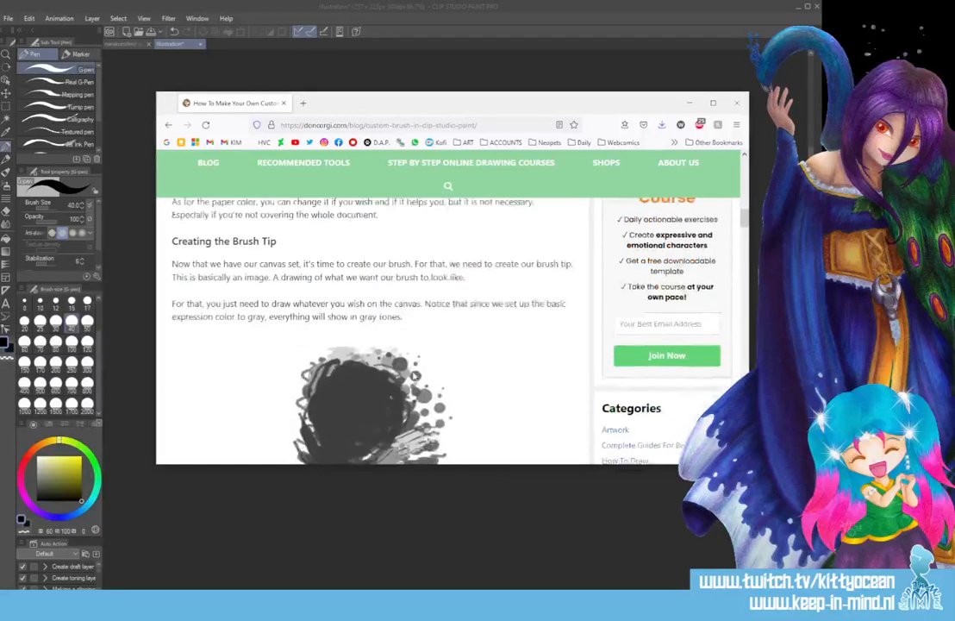
scroll(413, 375, down, 1)
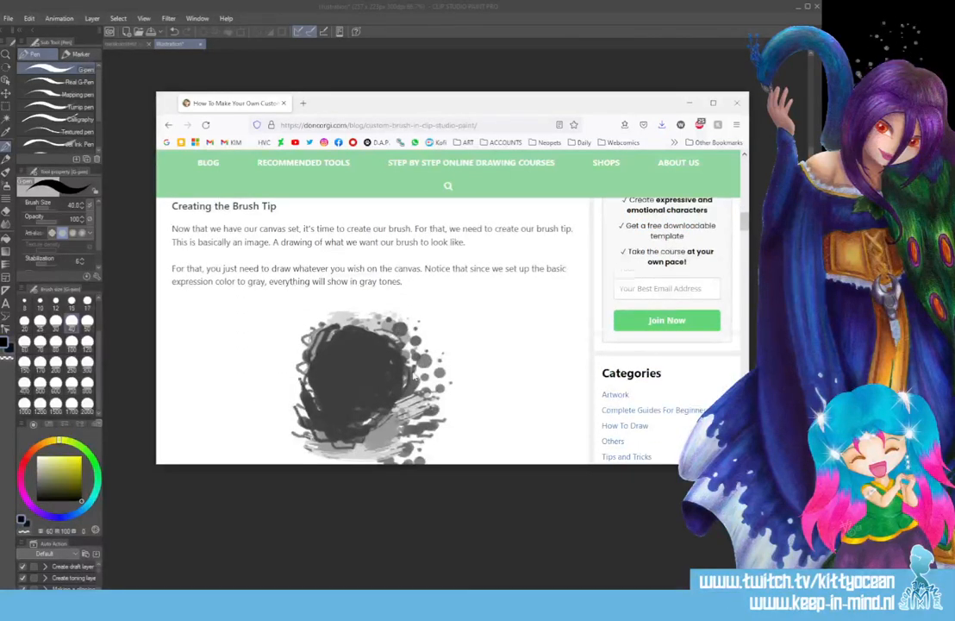
scroll(414, 375, down, 1)
scroll(414, 375, down, 5)
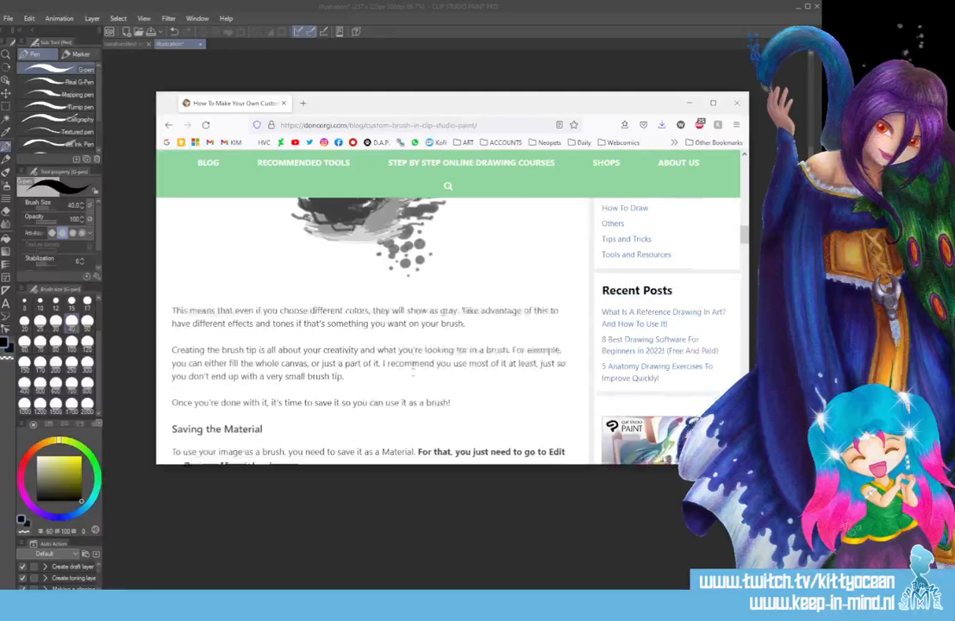
scroll(384, 405, down, 5)
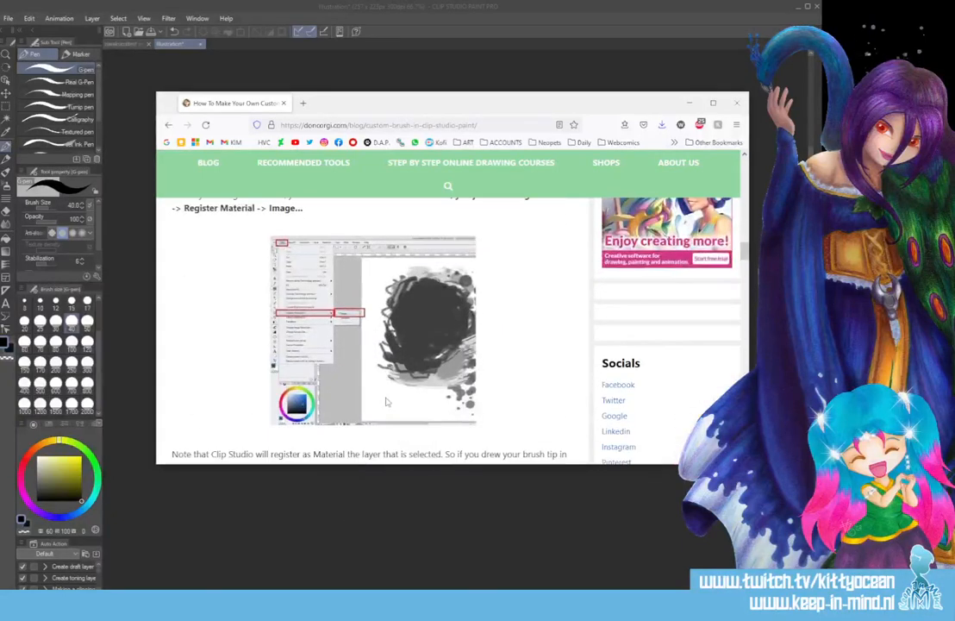
- Return to Clip Studio Paint, turn off the paper color for the new canvas and create it
scroll(387, 401, down, 2)
click(371, 521)
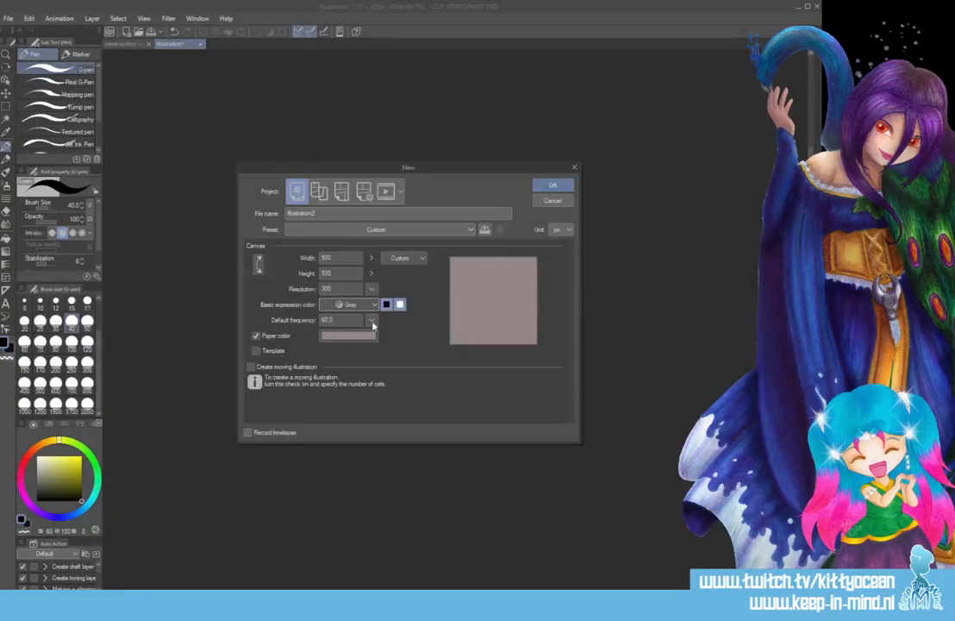
click(255, 335)
click(551, 182)
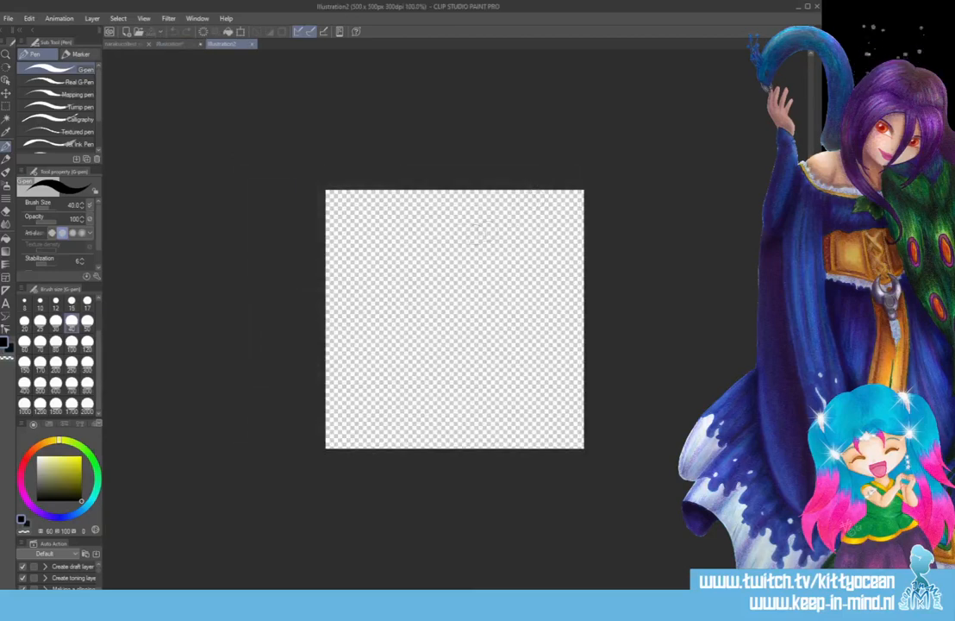
- Paste the signature onto the new canvas and crop the canvas to a rectangular selection of about 255 x 206 px around it
key(ctrl+v)
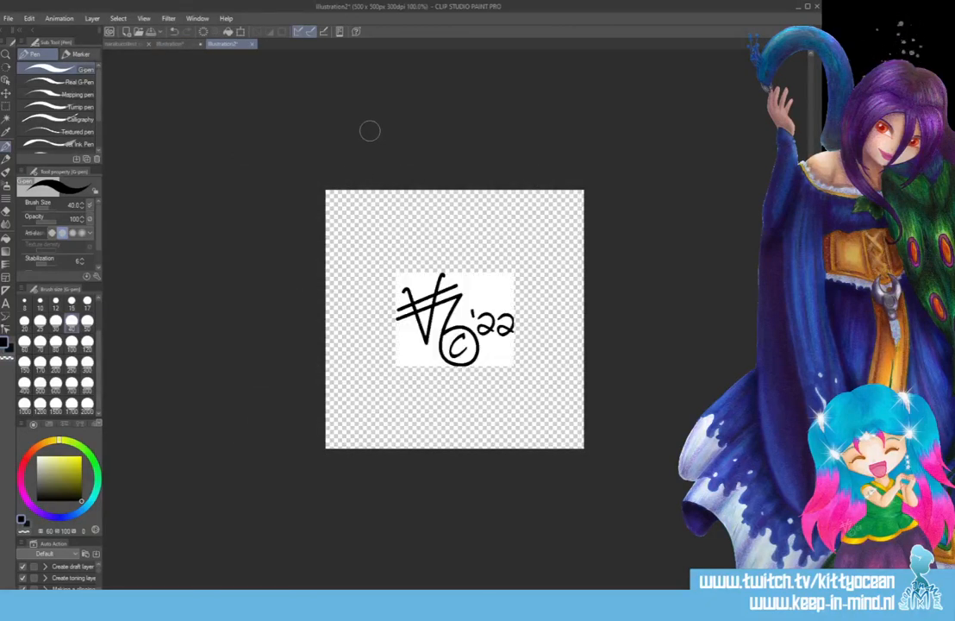
click(241, 32)
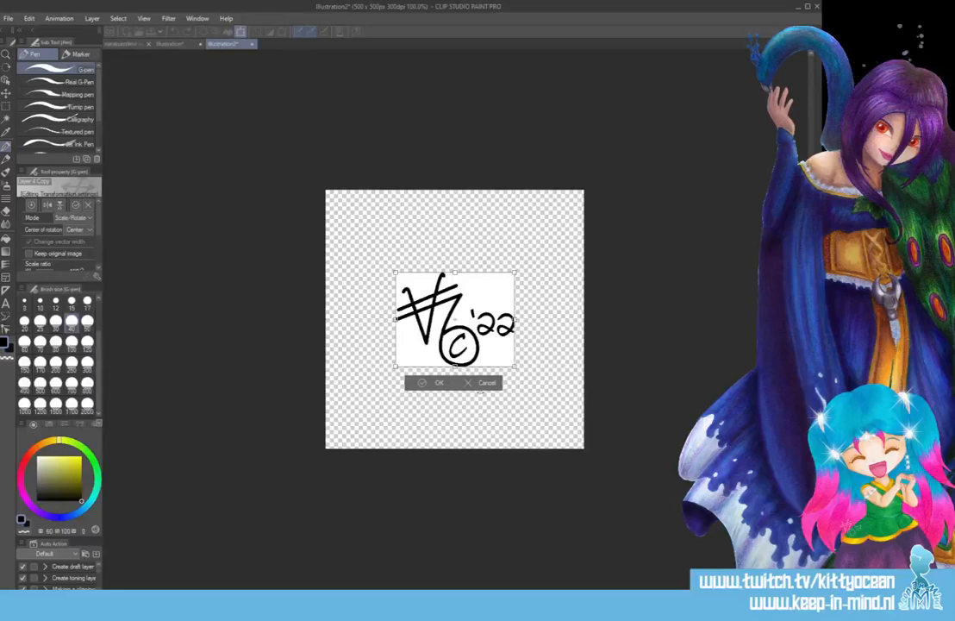
key(Return)
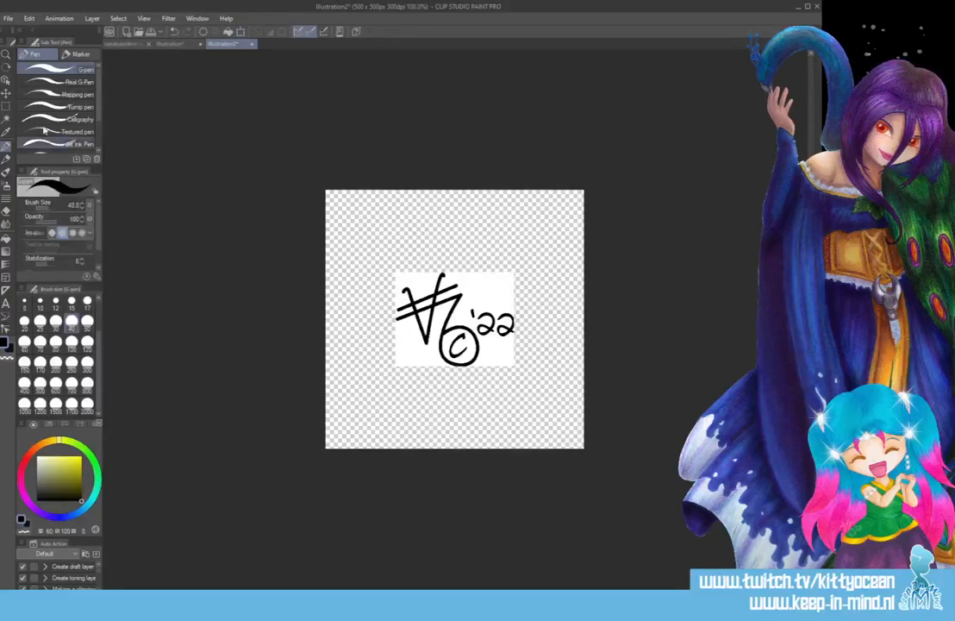
click(5, 107)
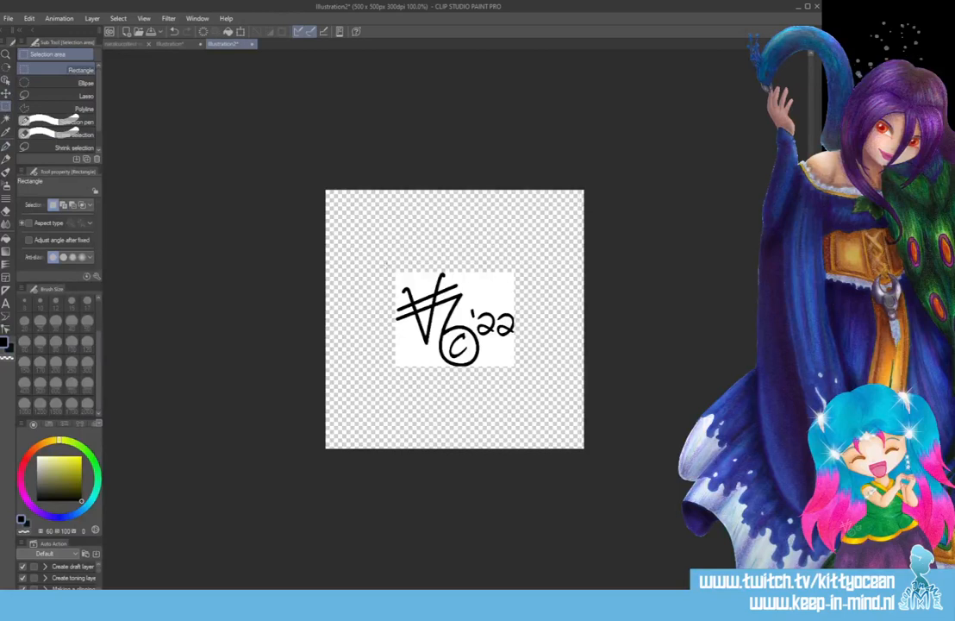
drag(388, 267, 519, 371)
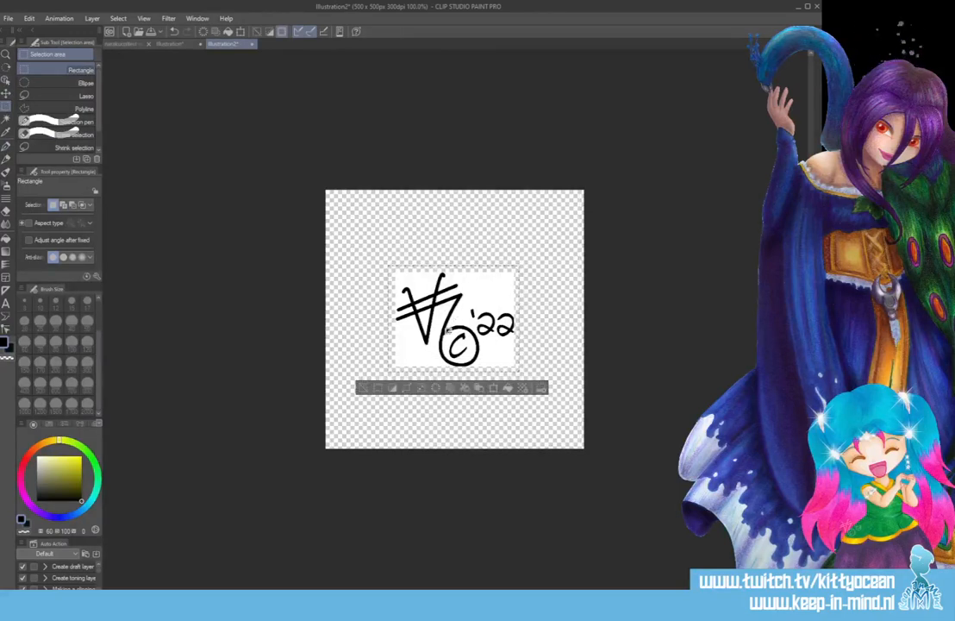
click(379, 390)
- Register the cropped signature as an image material and enable Use for brush tip shape
click(30, 18)
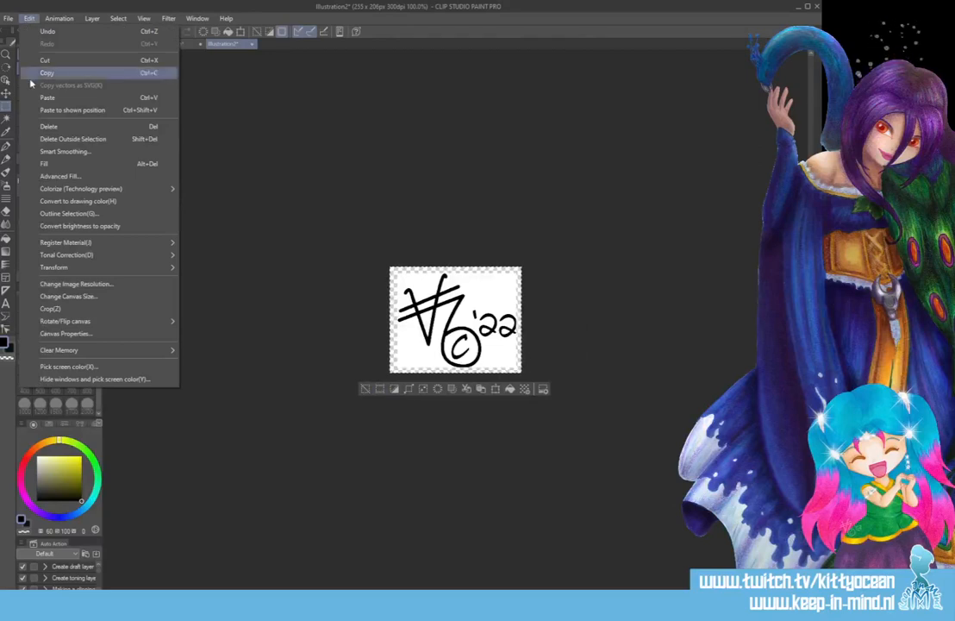
mouse_move(130, 242)
click(208, 248)
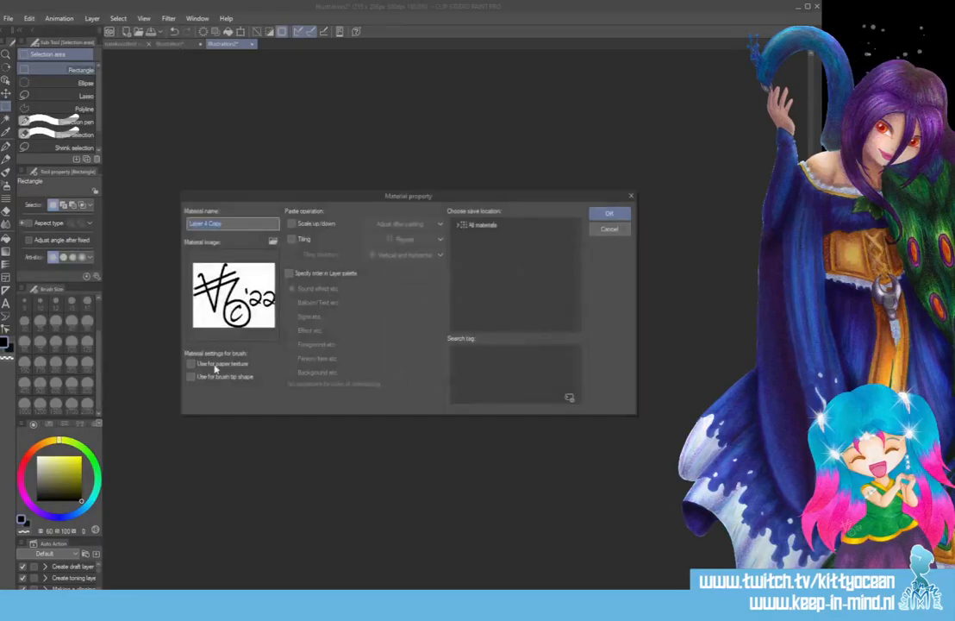
click(191, 376)
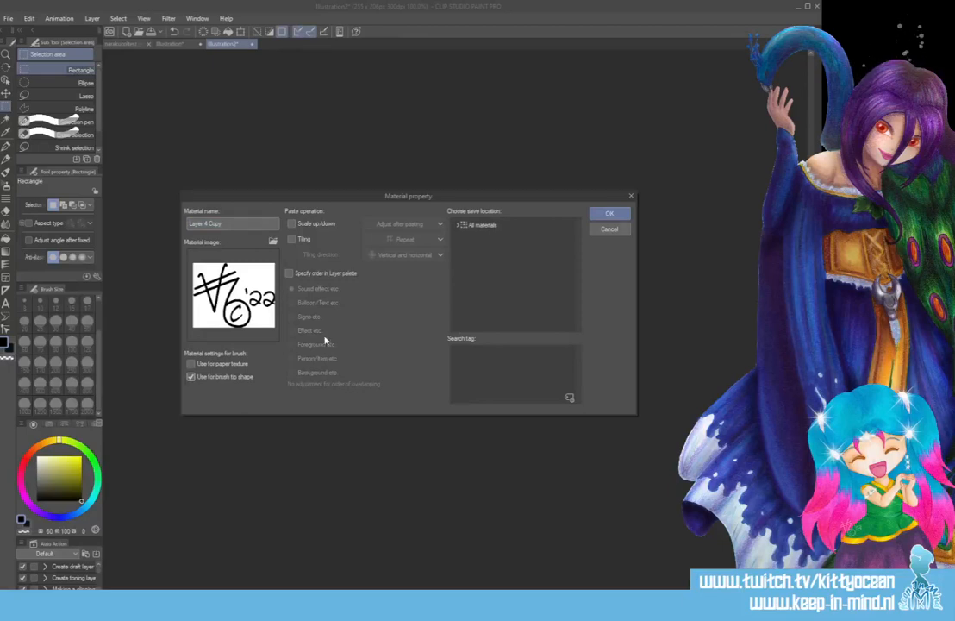
- Check the Firefox guide's advice on where to save the material, and set its save location to Brush under Image material
click(457, 225)
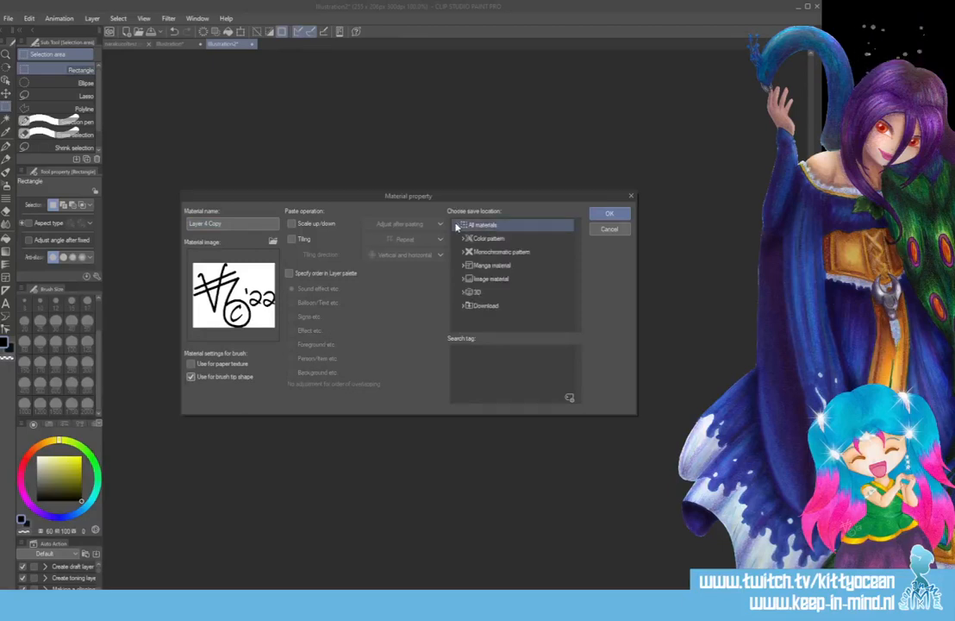
click(186, 606)
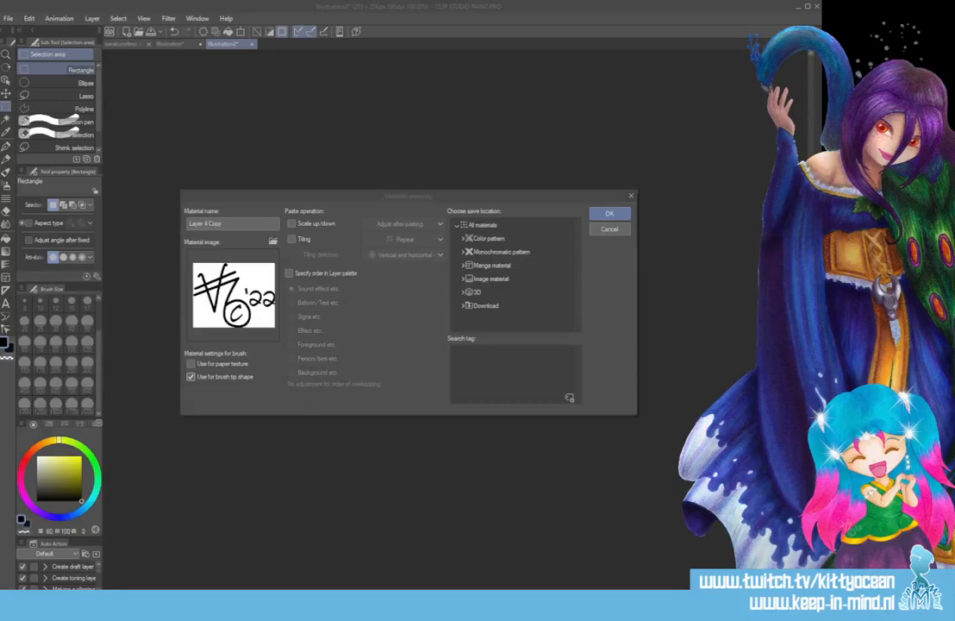
scroll(259, 397, down, 3)
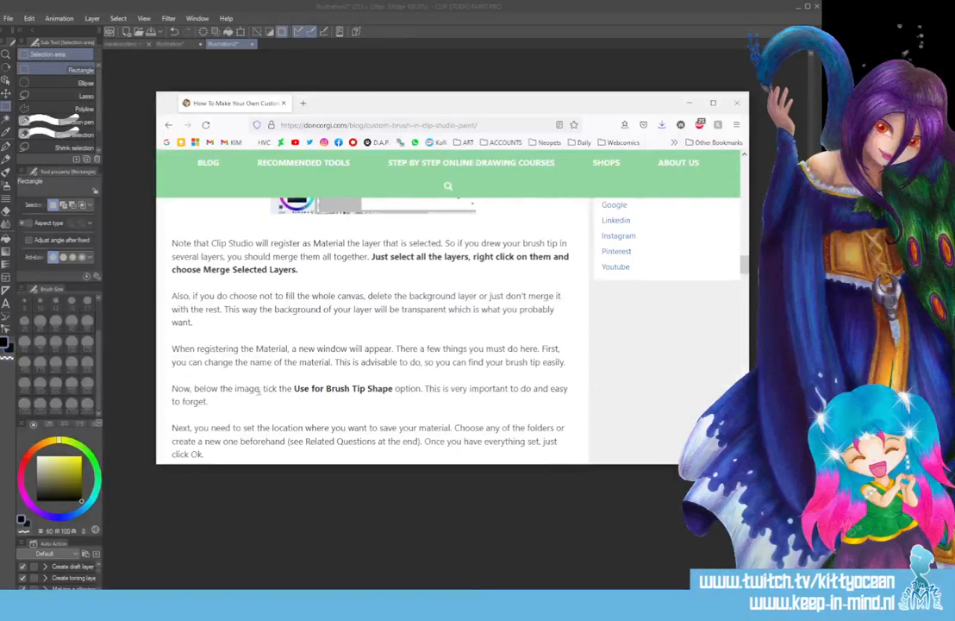
scroll(259, 391, down, 5)
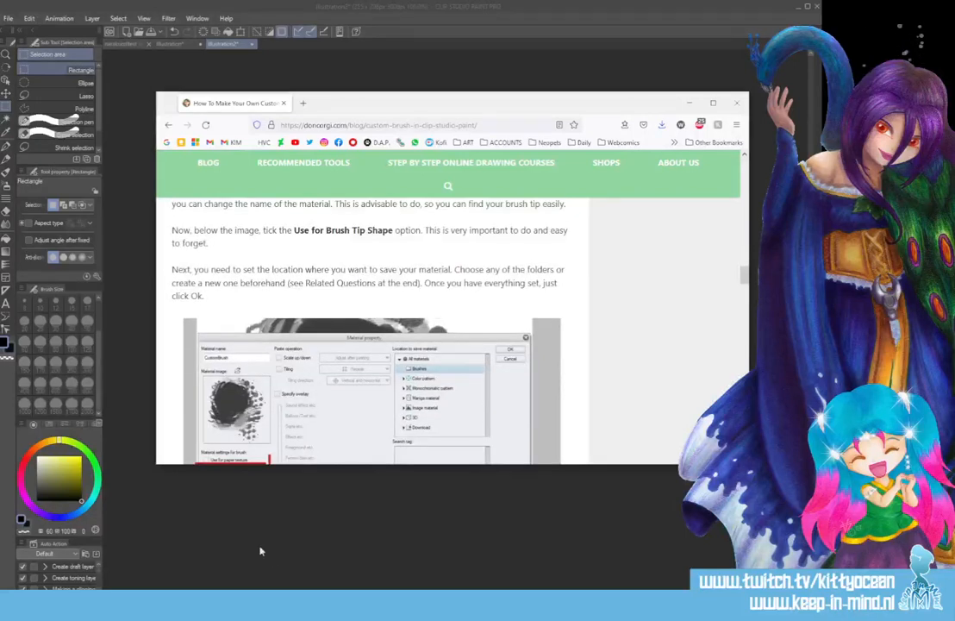
click(249, 469)
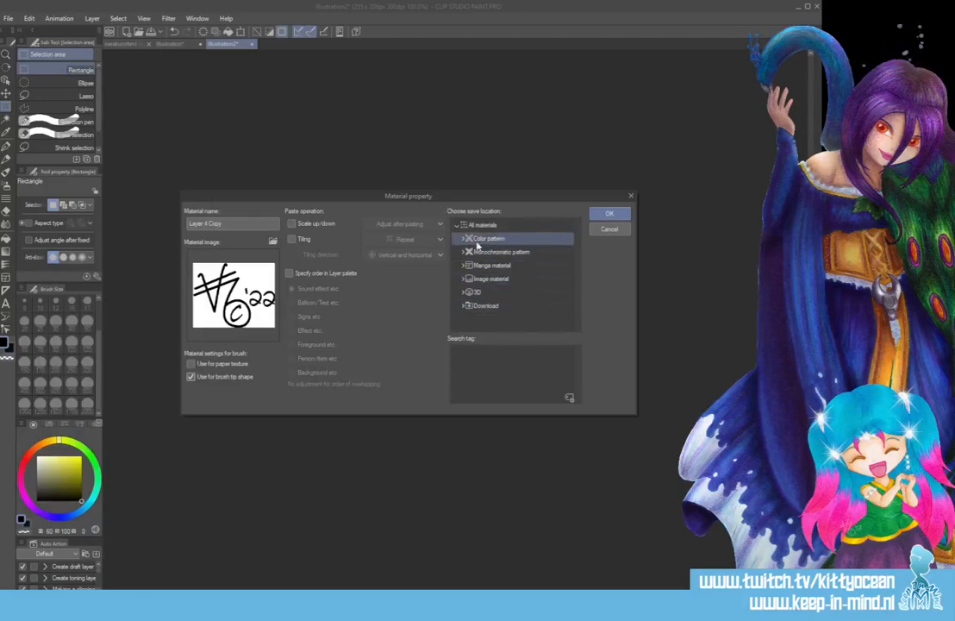
click(463, 307)
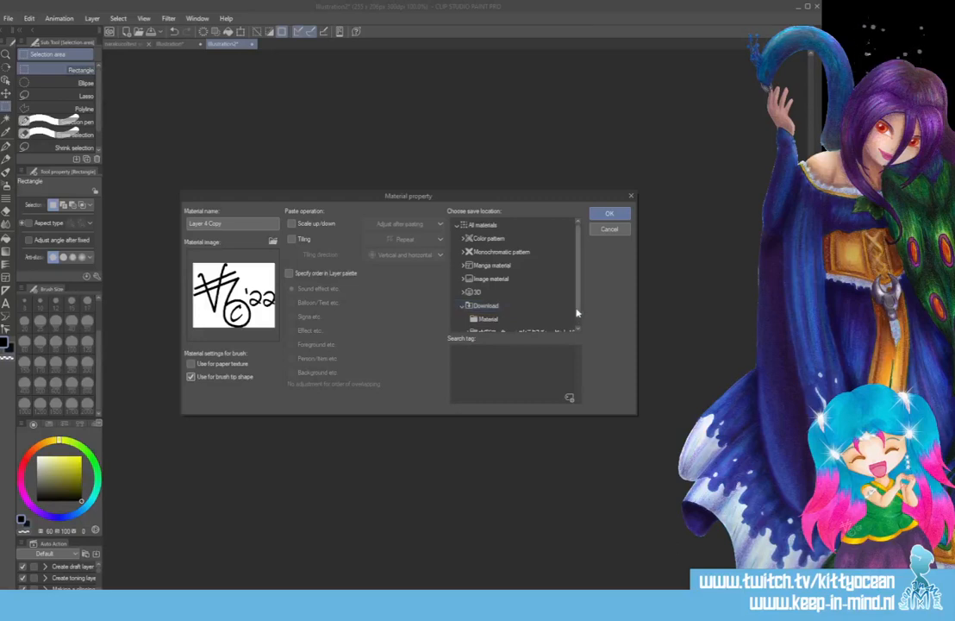
scroll(556, 324, down, 1)
click(463, 299)
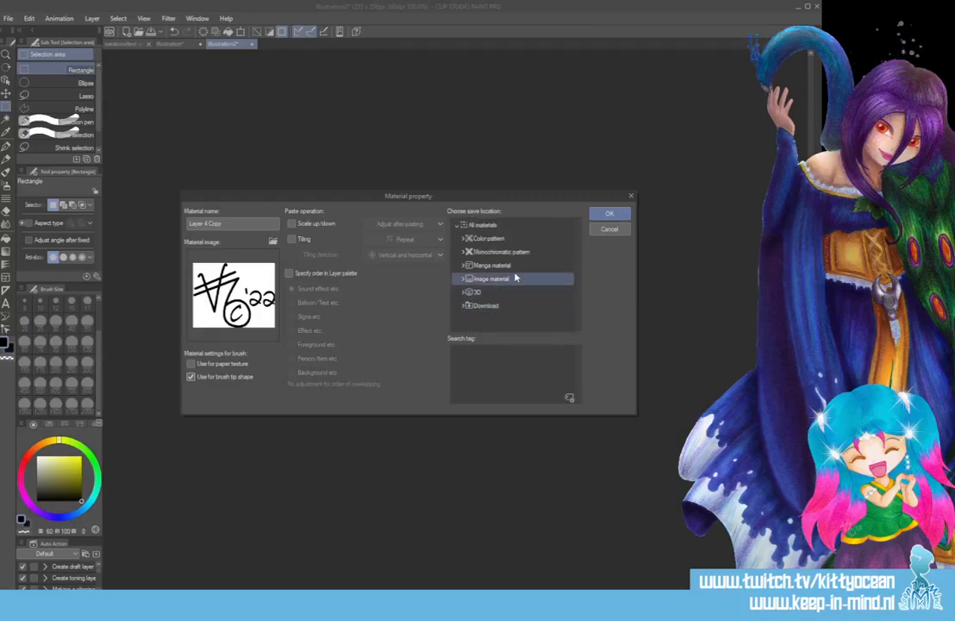
click(462, 281)
click(526, 318)
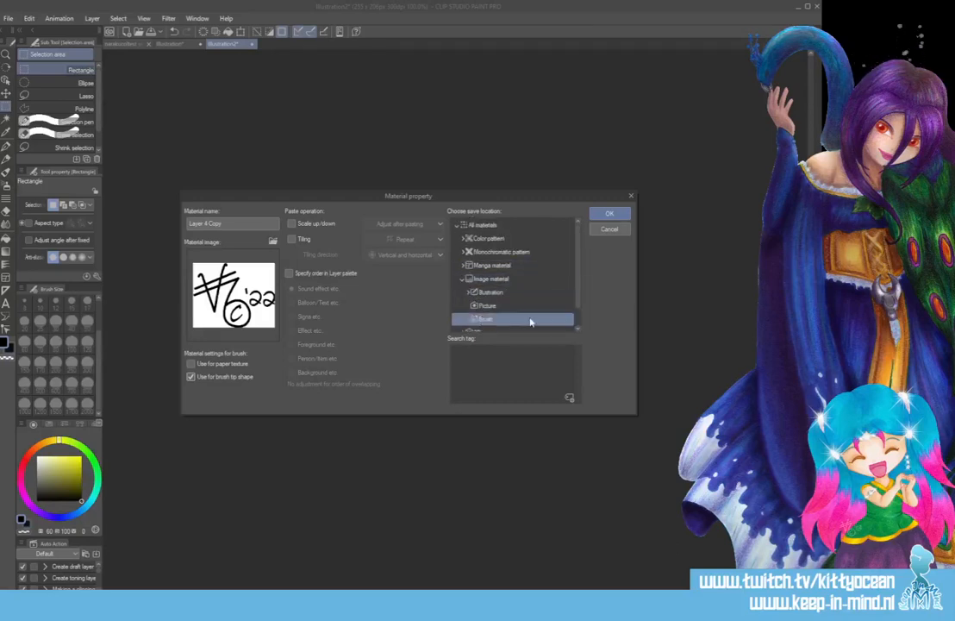
- Name the material C22, add the search tag ocean, and save it
click(221, 224)
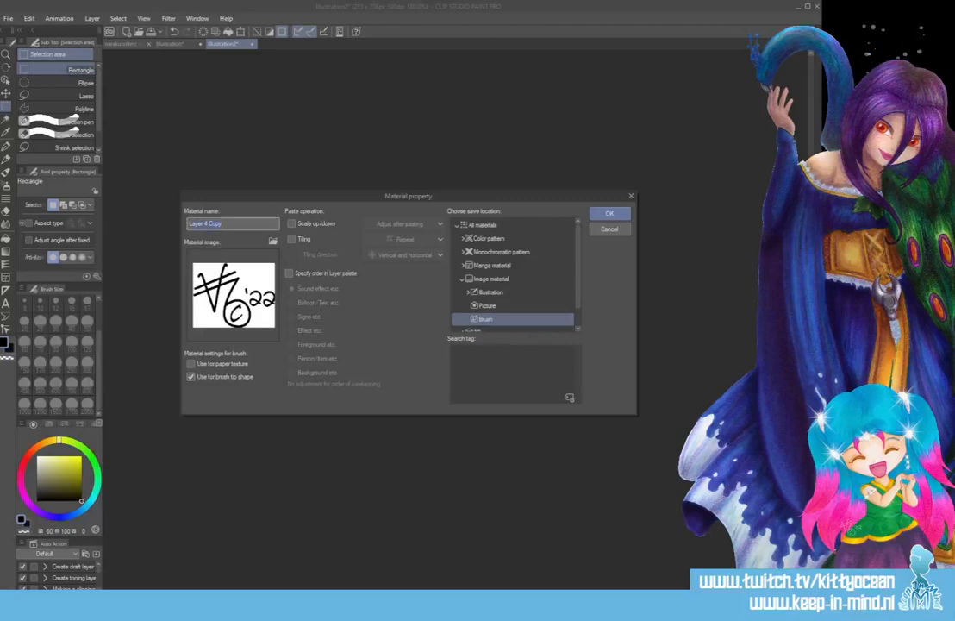
text(C22)
click(496, 355)
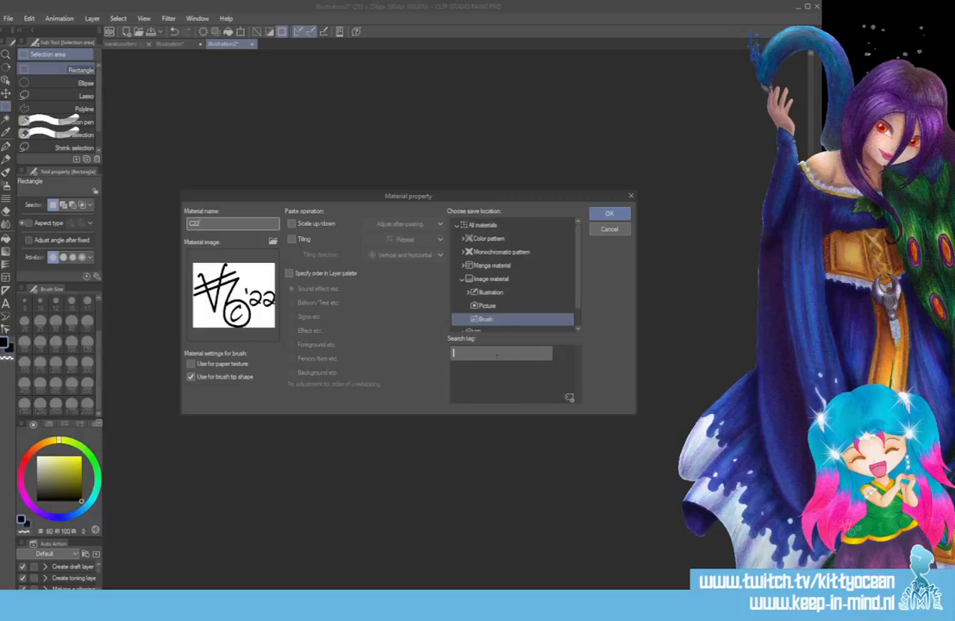
text(ocean)
click(602, 215)
click(602, 215)
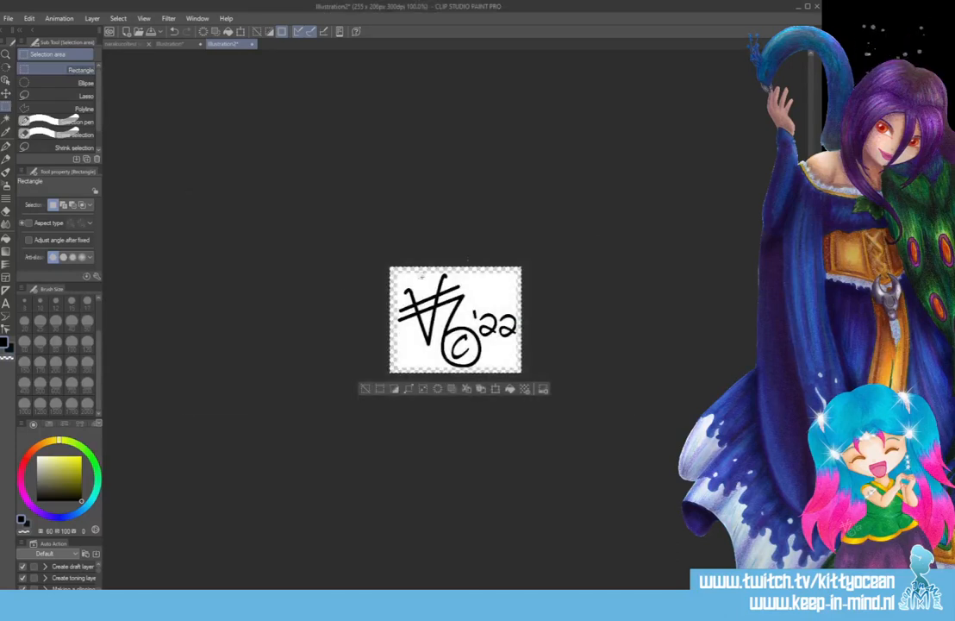
- Try to add the signature to the Pen sub tools by searching the created materials for c22
click(6, 172)
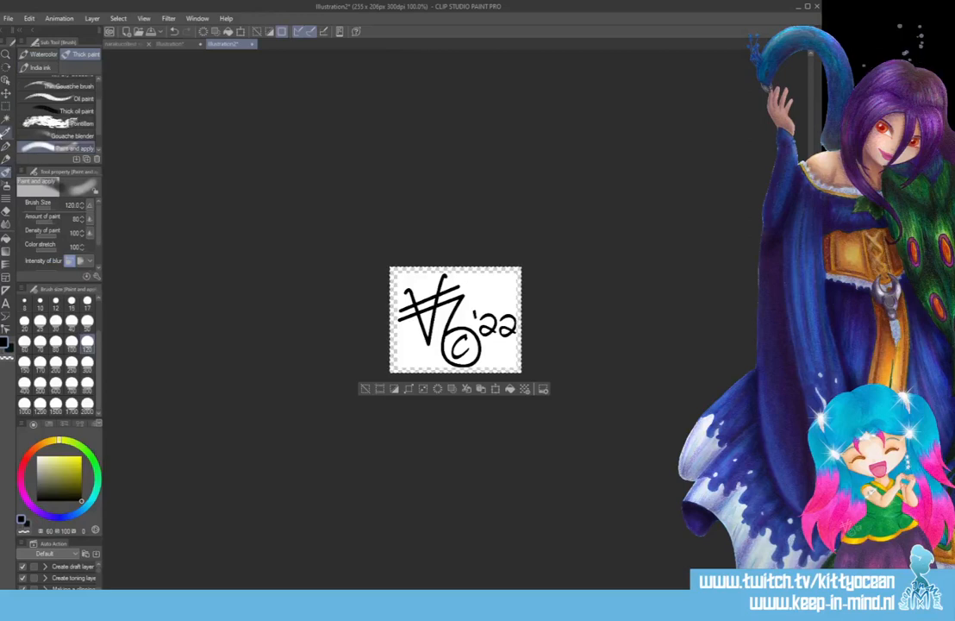
click(6, 146)
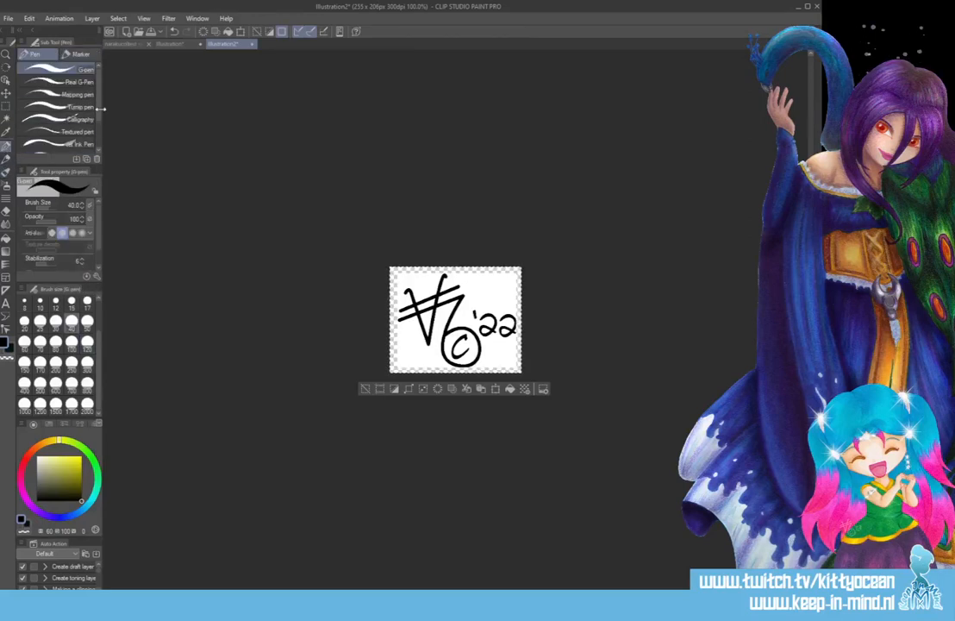
scroll(82, 152, down, 2)
click(62, 146)
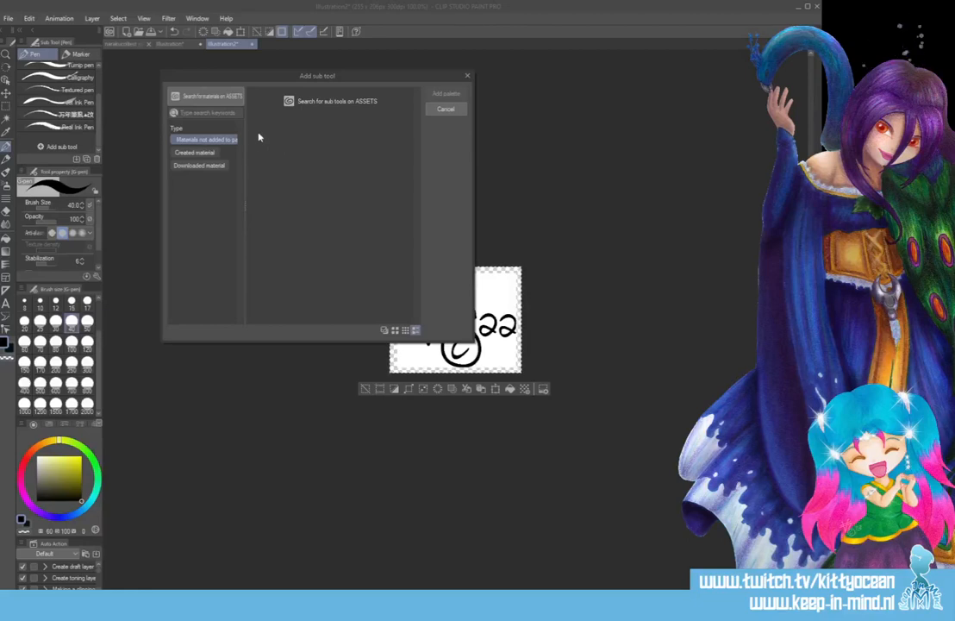
click(205, 154)
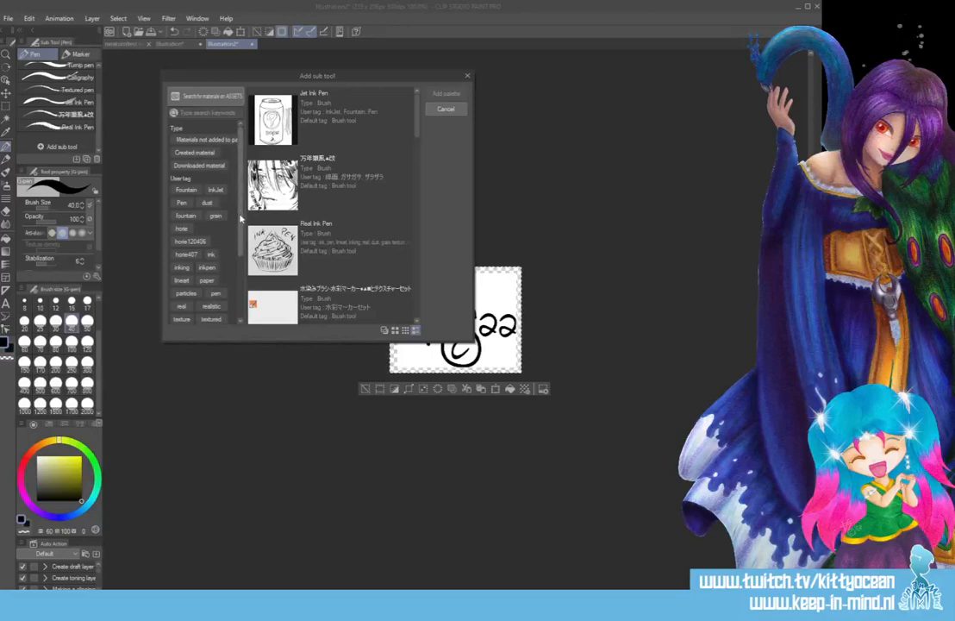
drag(240, 221, 240, 191)
click(207, 113)
text(c22)
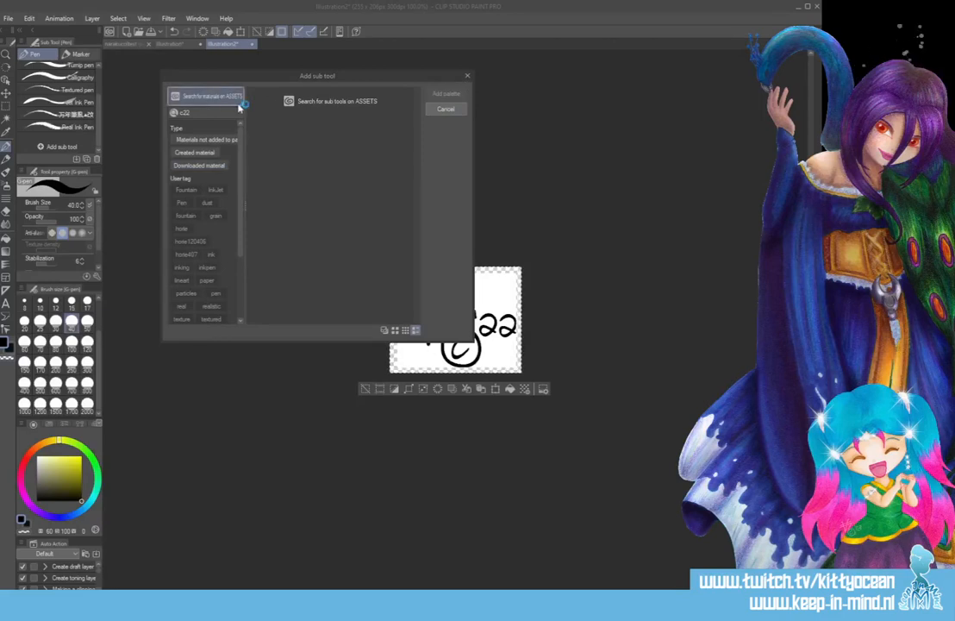
click(445, 109)
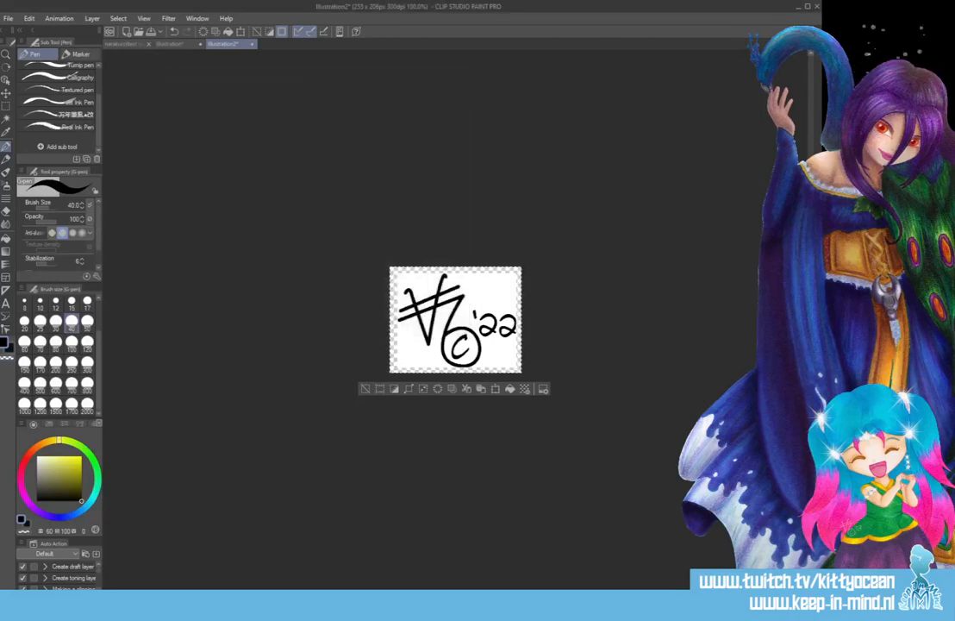
- Return to the Firefox guide and read how to assign the brush tip, export brushes and duplicate an existing brush, through Related Questions
key(alt+Tab)
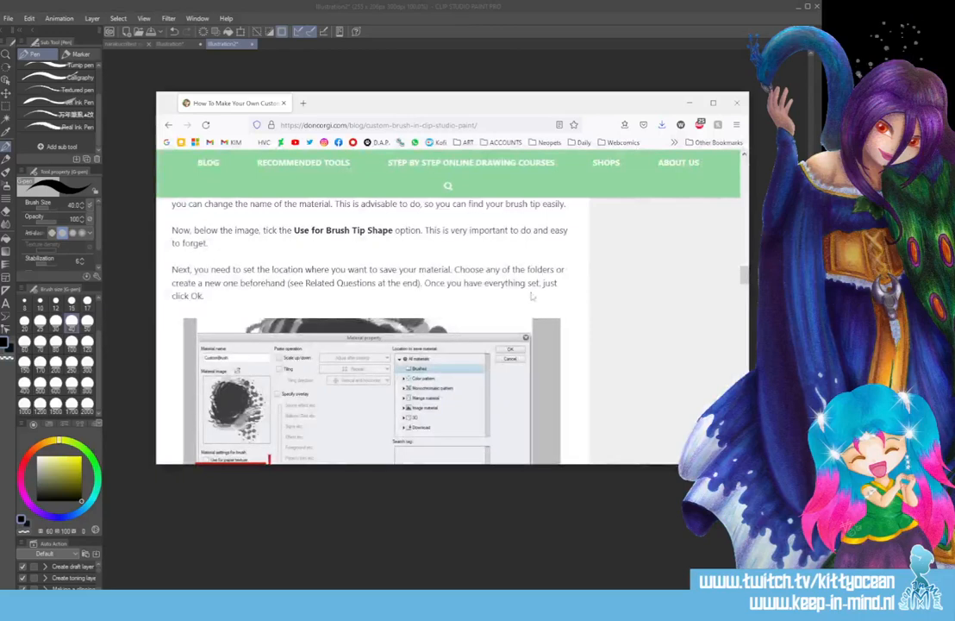
scroll(474, 313, down, 4)
scroll(471, 316, down, 5)
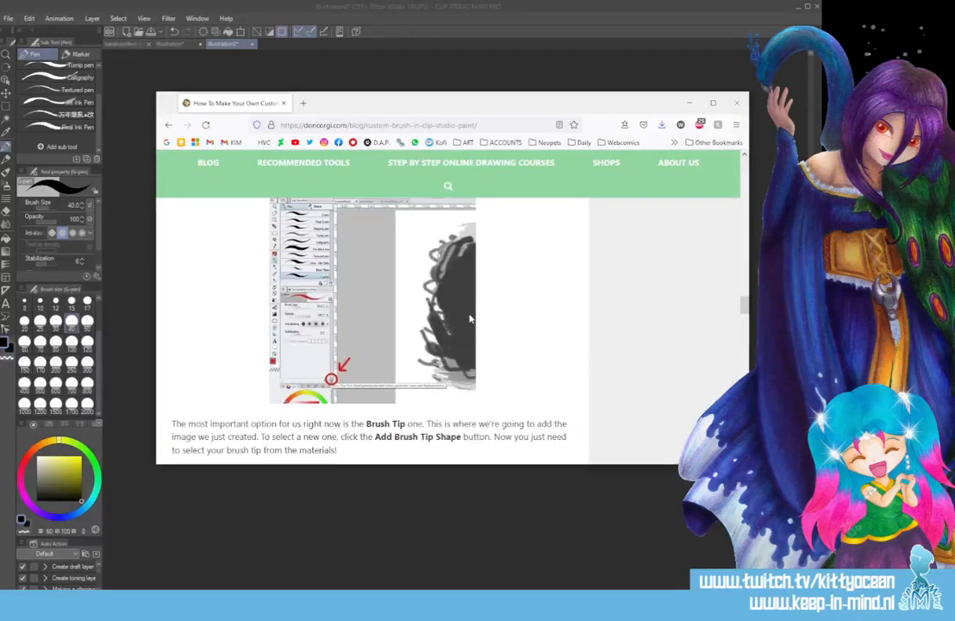
scroll(470, 319, down, 6)
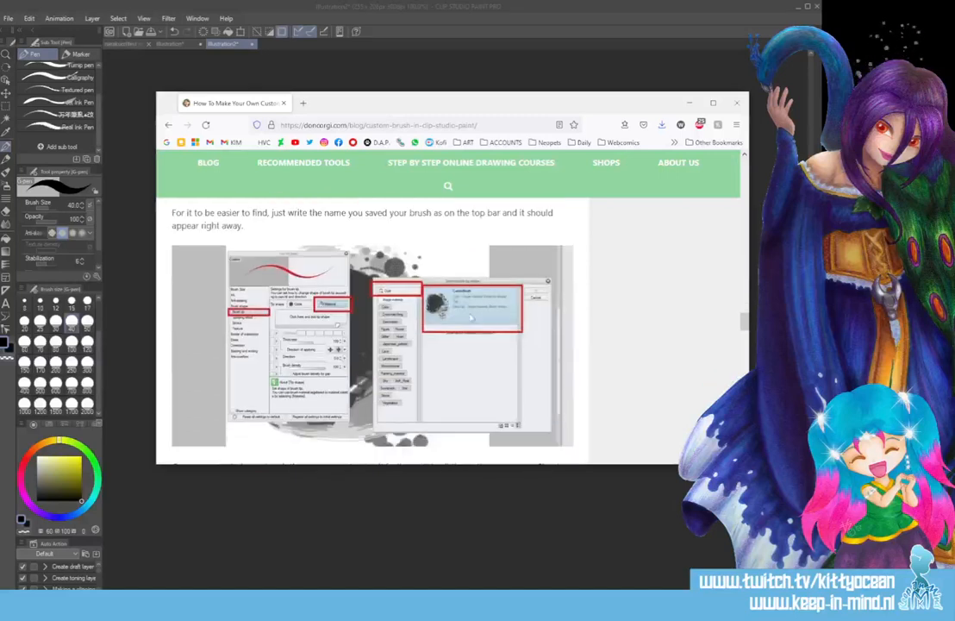
scroll(470, 317, down, 6)
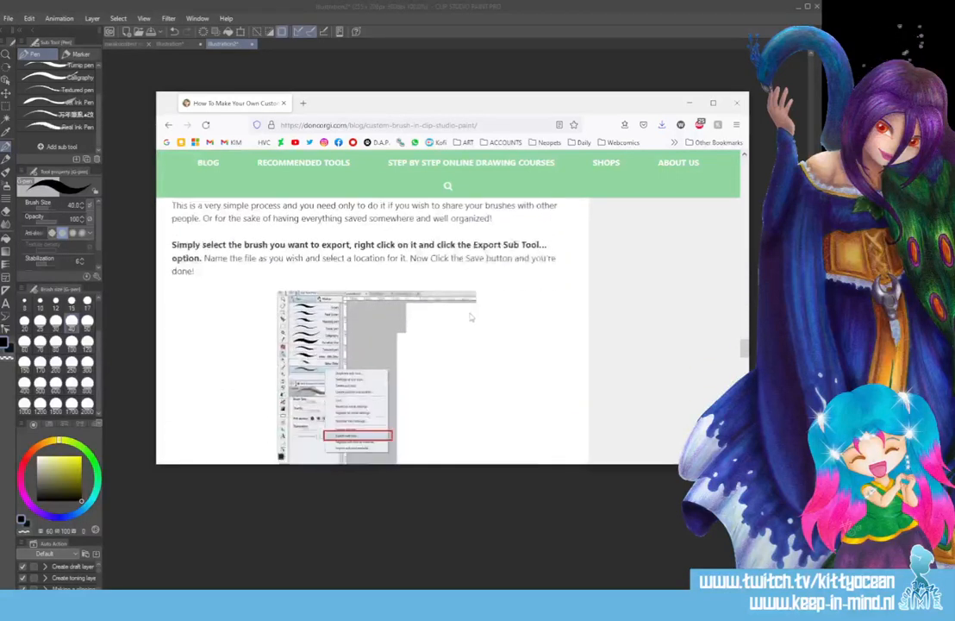
scroll(470, 317, down, 3)
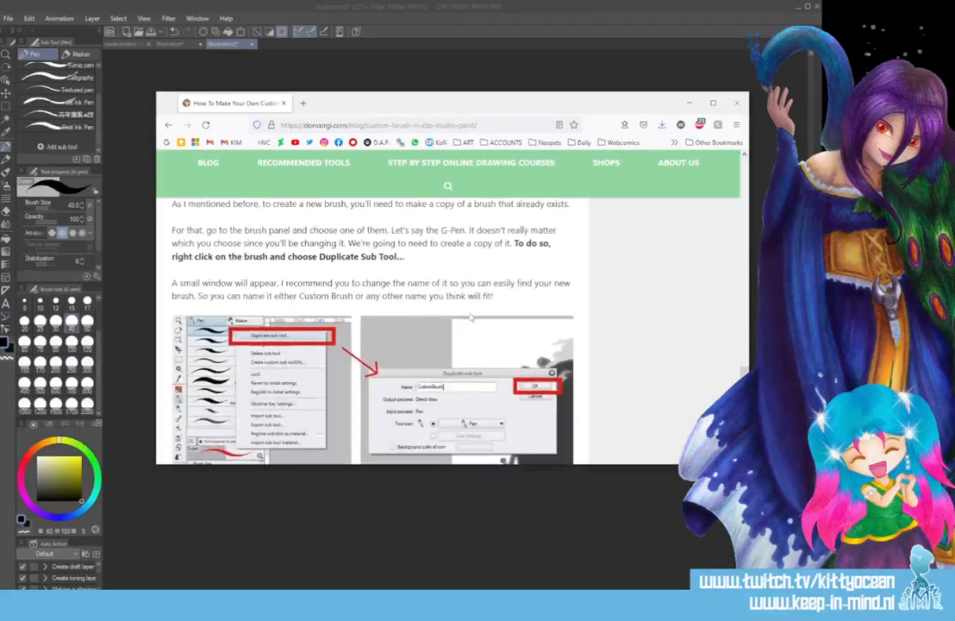
scroll(472, 319, down, 1)
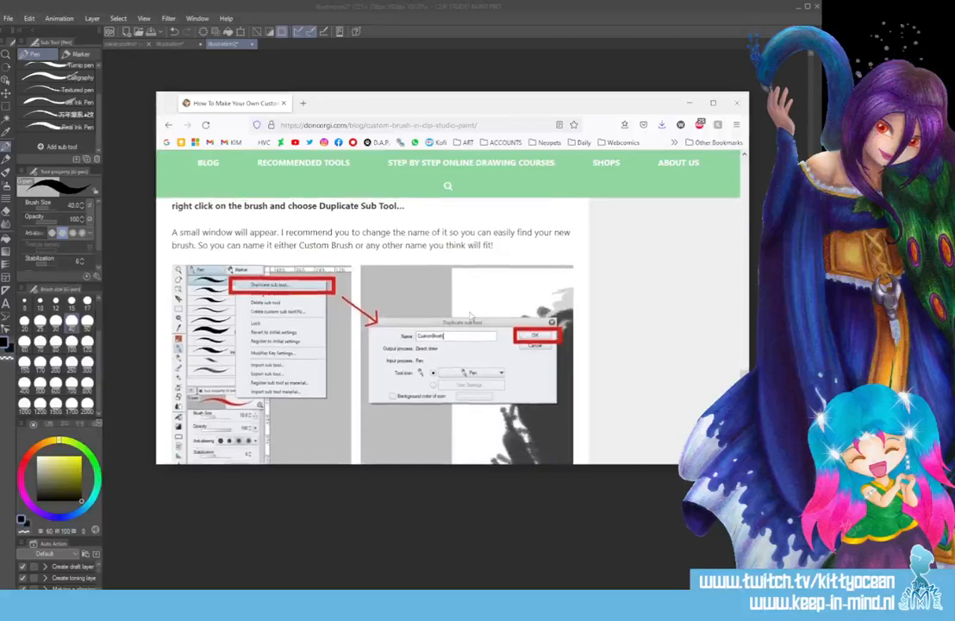
scroll(470, 314, up, 3)
scroll(470, 314, down, 5)
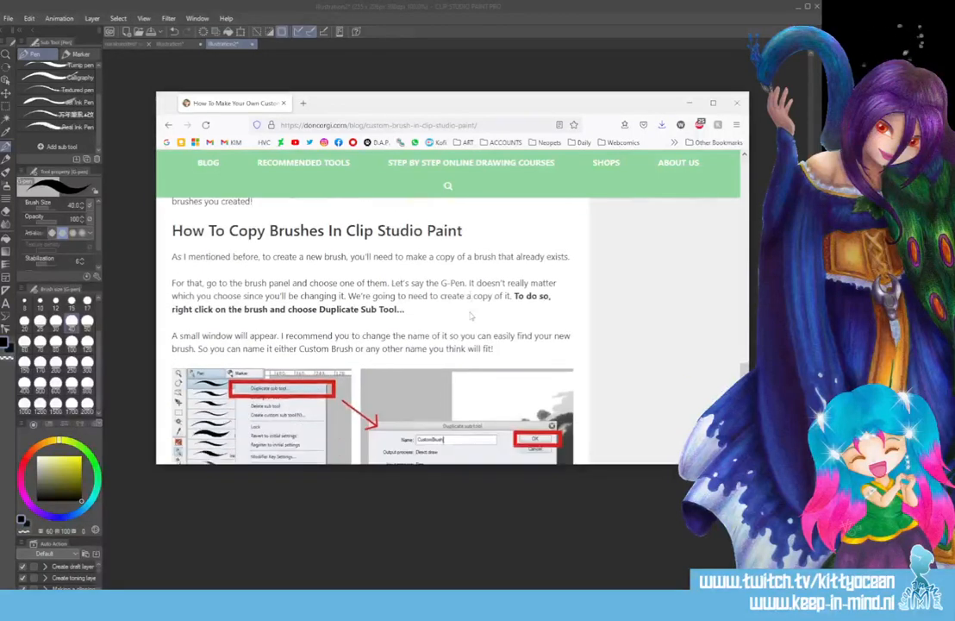
scroll(469, 314, down, 2)
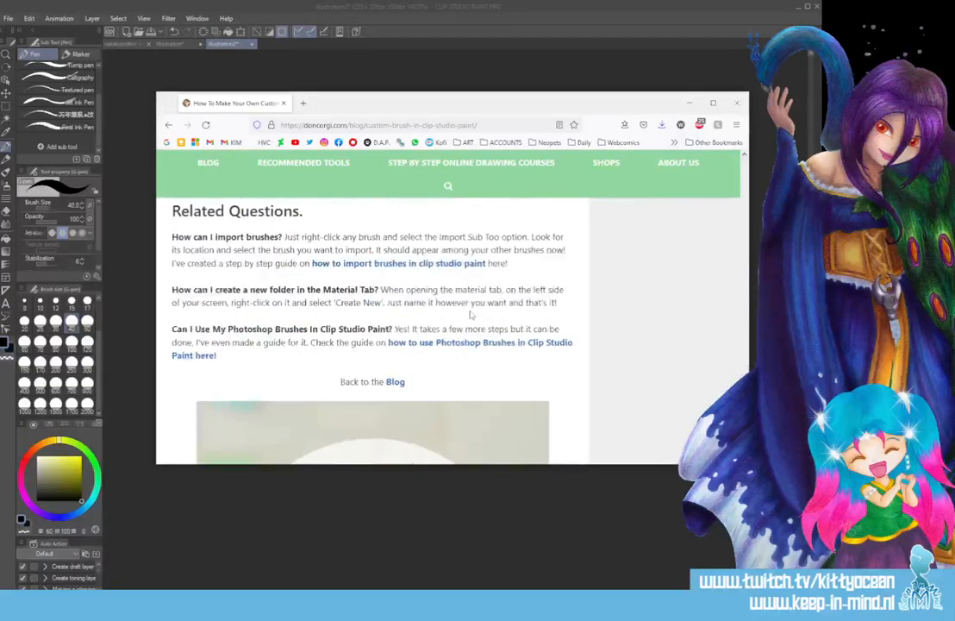
- Return to Clip Studio Paint and search the materials not yet added to the Pen sub tools for c22
scroll(471, 317, down, 3)
click(162, 553)
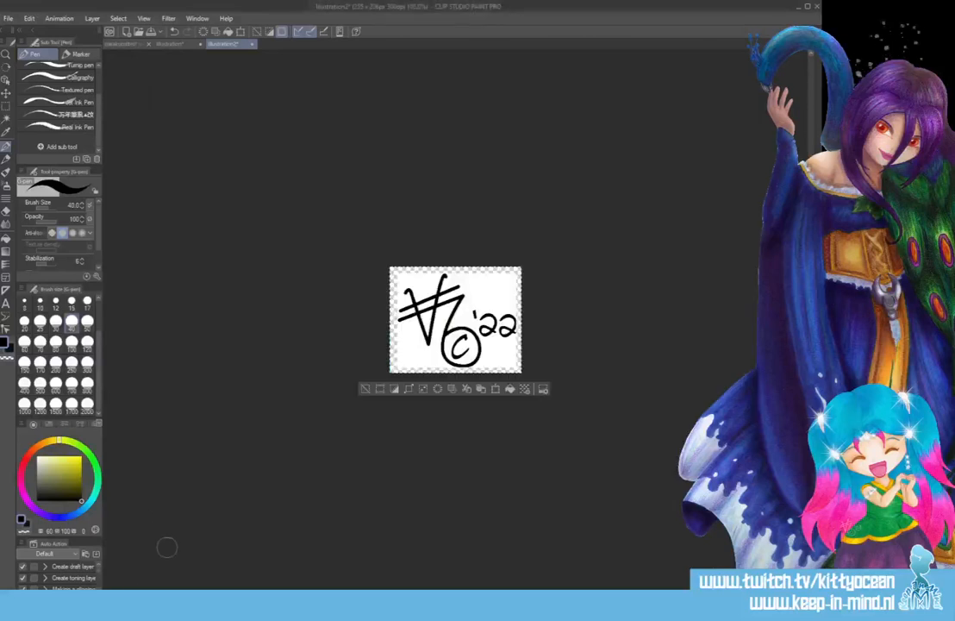
click(60, 147)
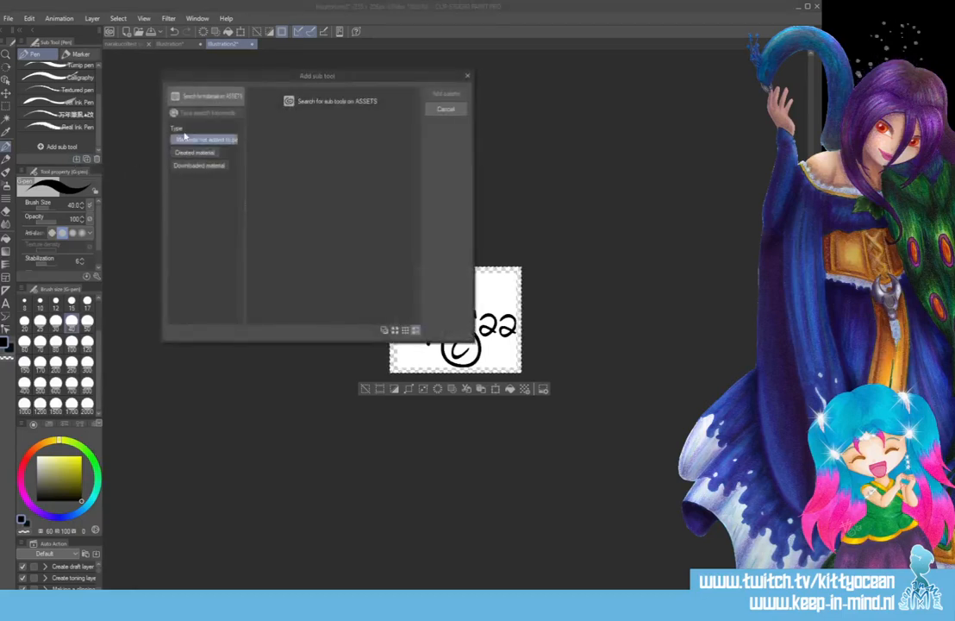
click(205, 113)
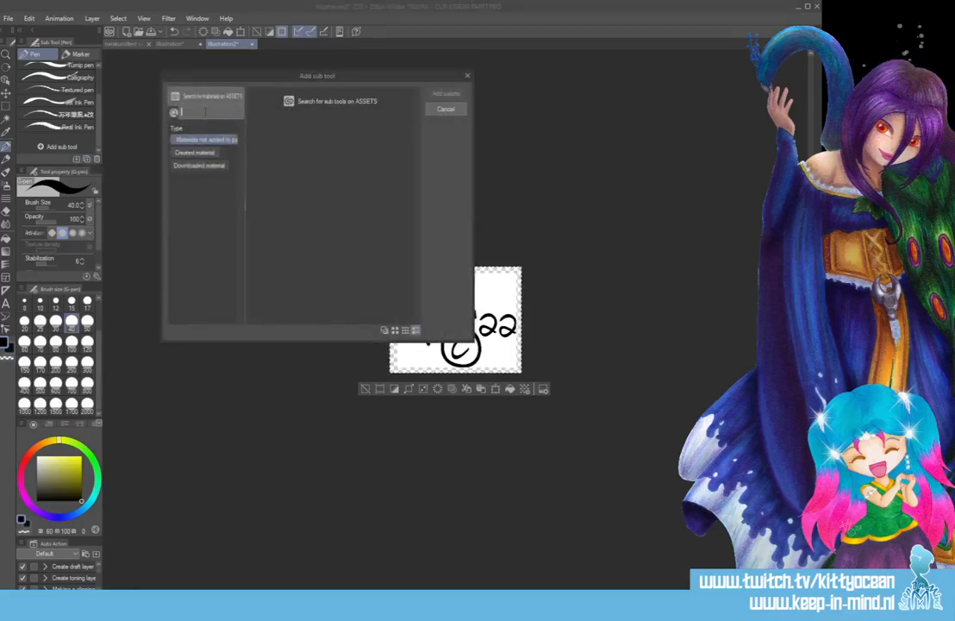
text(c22)
key(Return)
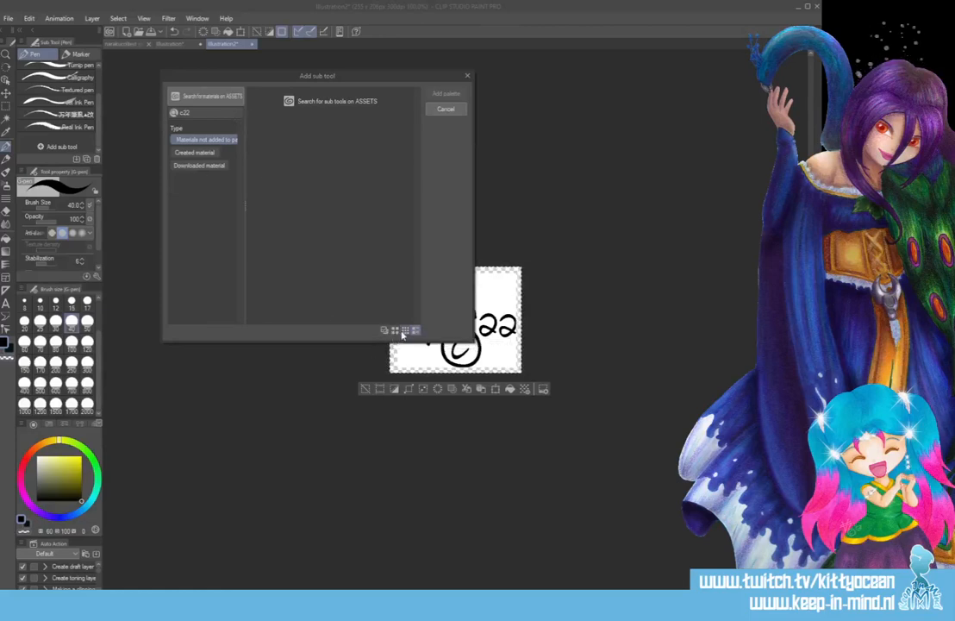
click(445, 108)
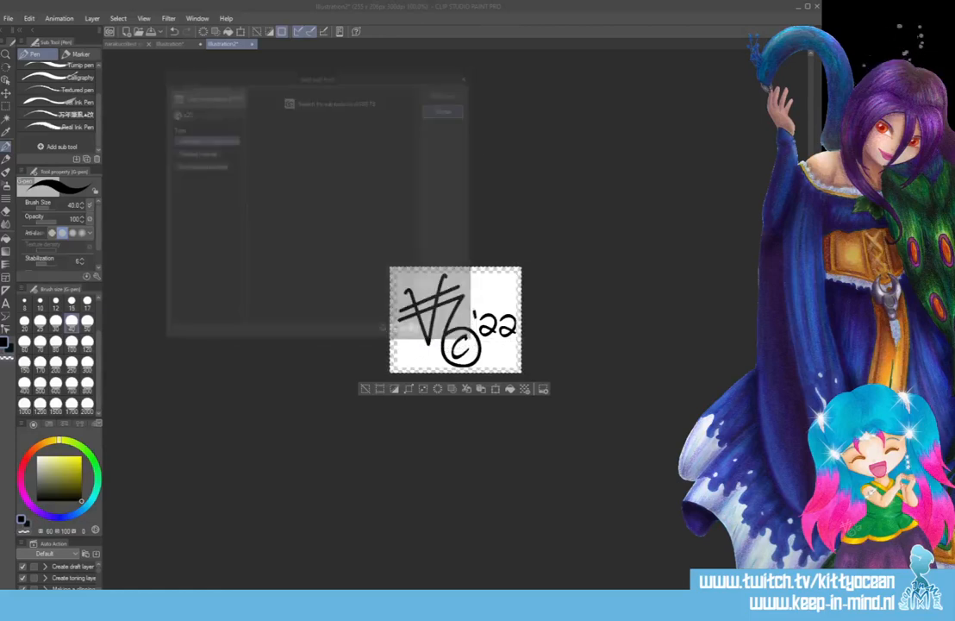
- Show the Brush materials under Image material in the Material palette to find the saved signature
click(816, 32)
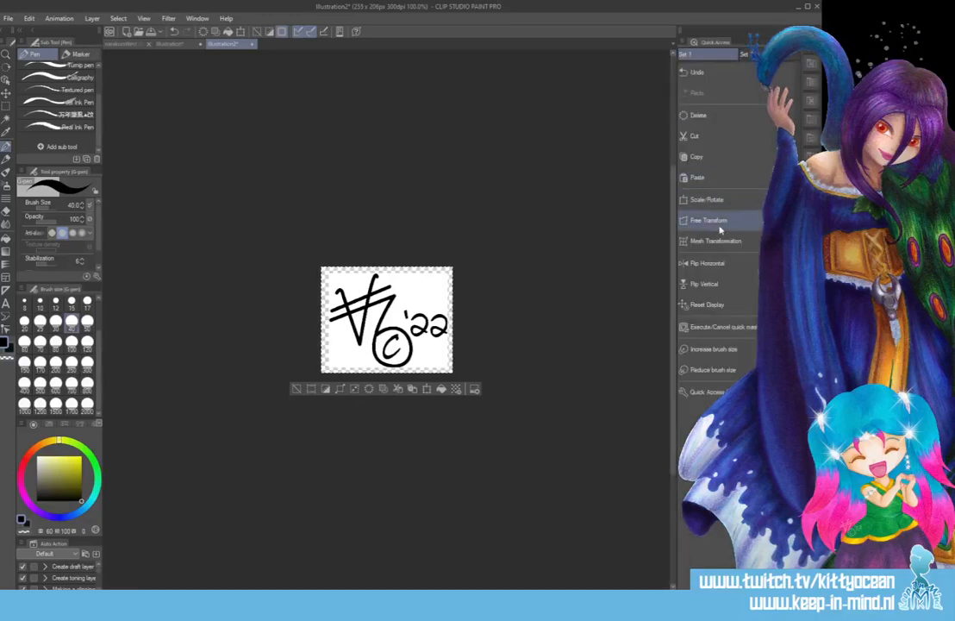
click(810, 65)
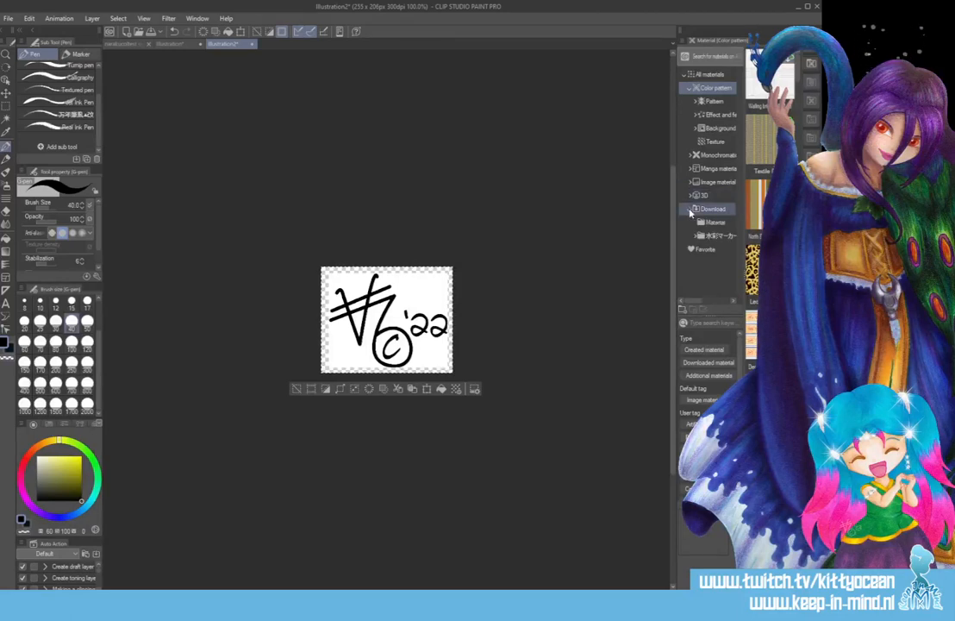
click(715, 182)
click(710, 223)
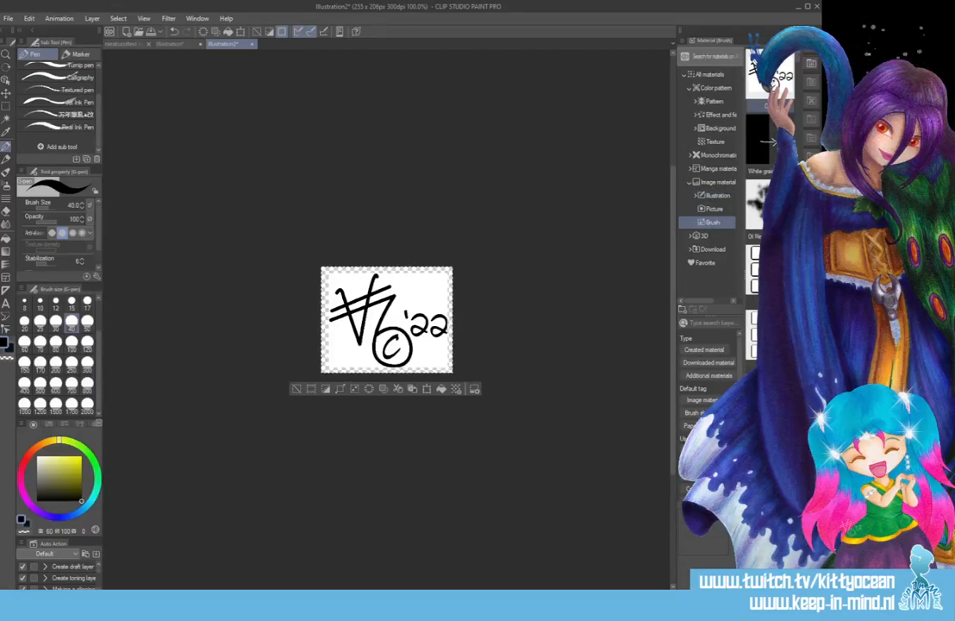
- Close the first Illustration signature document without saving its changes
click(172, 42)
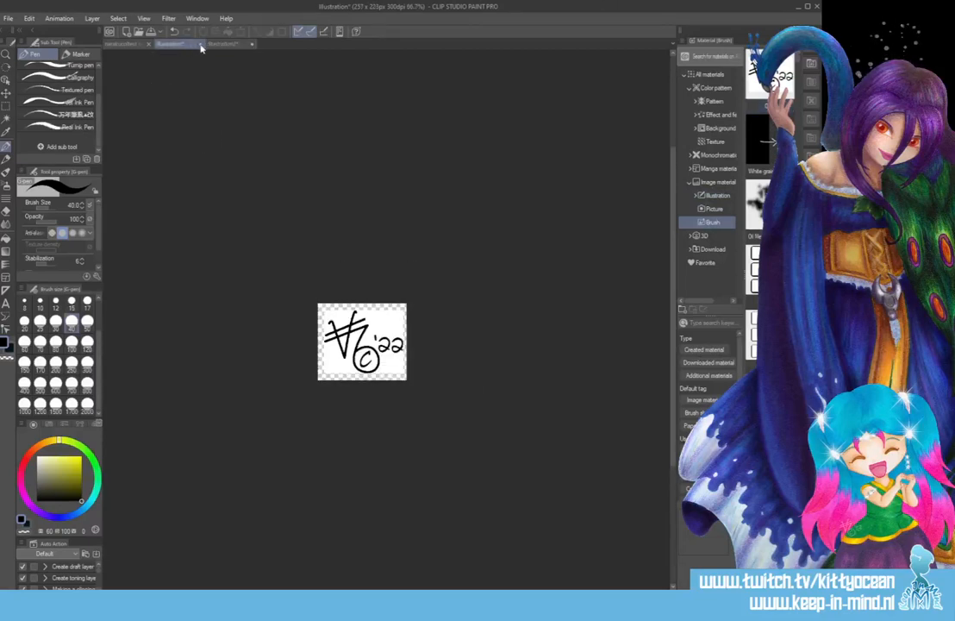
click(202, 43)
click(418, 226)
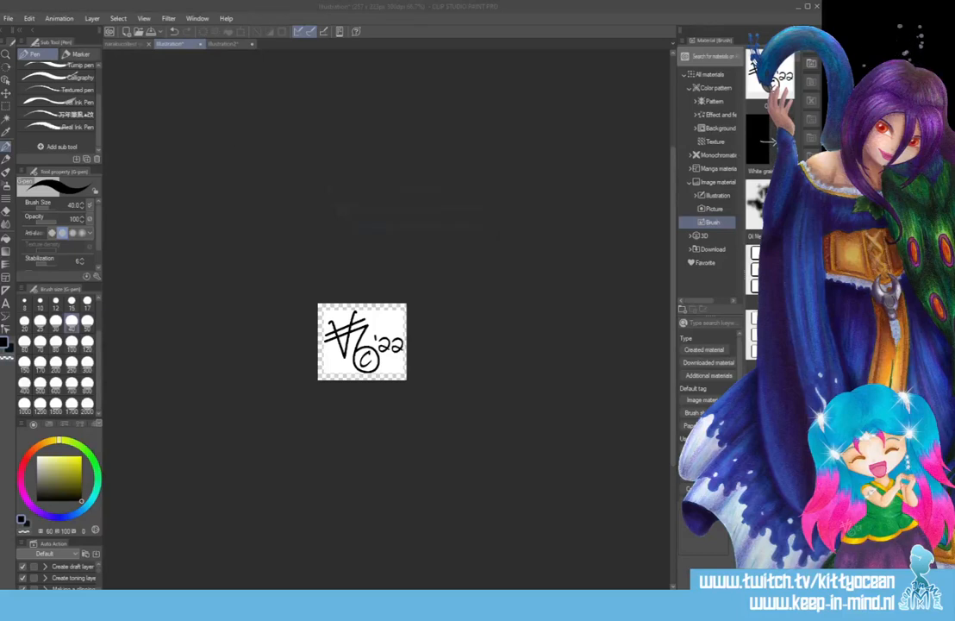
- Try placing the C22 signature material on the narakucoltest swirls artwork, move it slightly and delete its layer
click(129, 44)
mouse_move(775, 78)
mouse_down()
mouse_move(435, 174)
mouse_move(369, 209)
mouse_move(369, 234)
mouse_up()
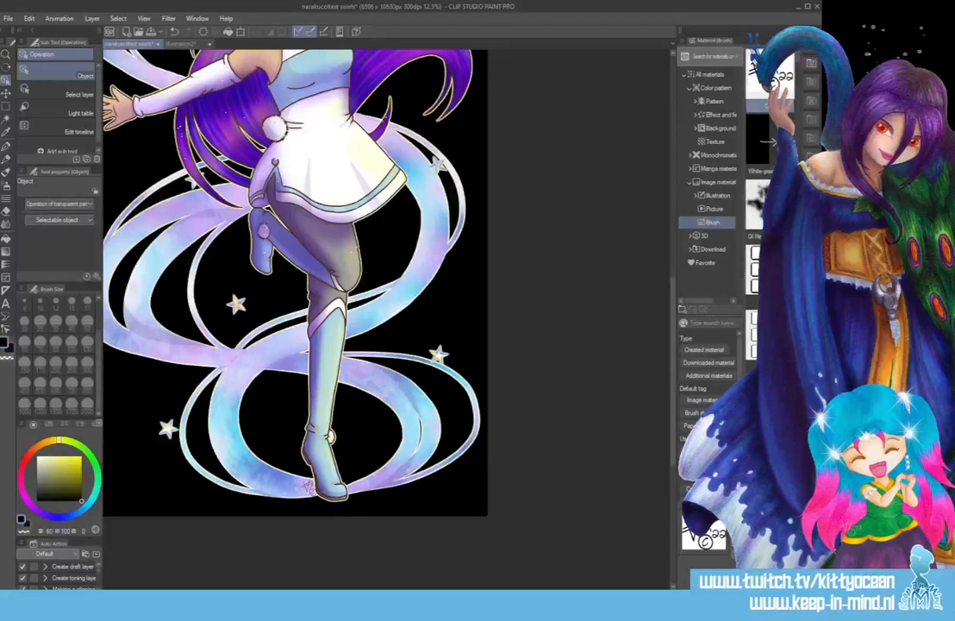
click(5, 91)
drag(445, 257, 448, 259)
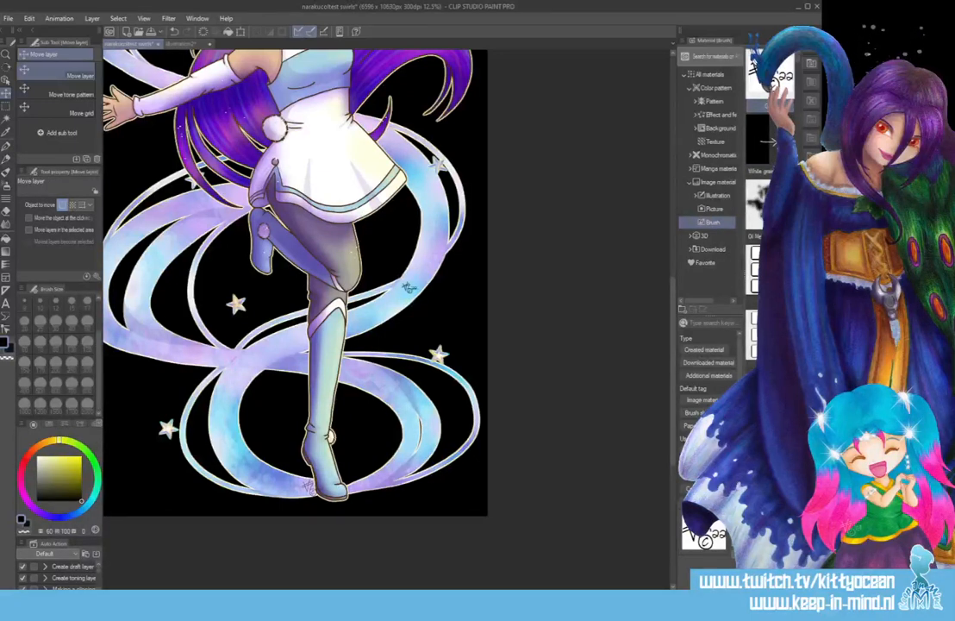
key(Delete)
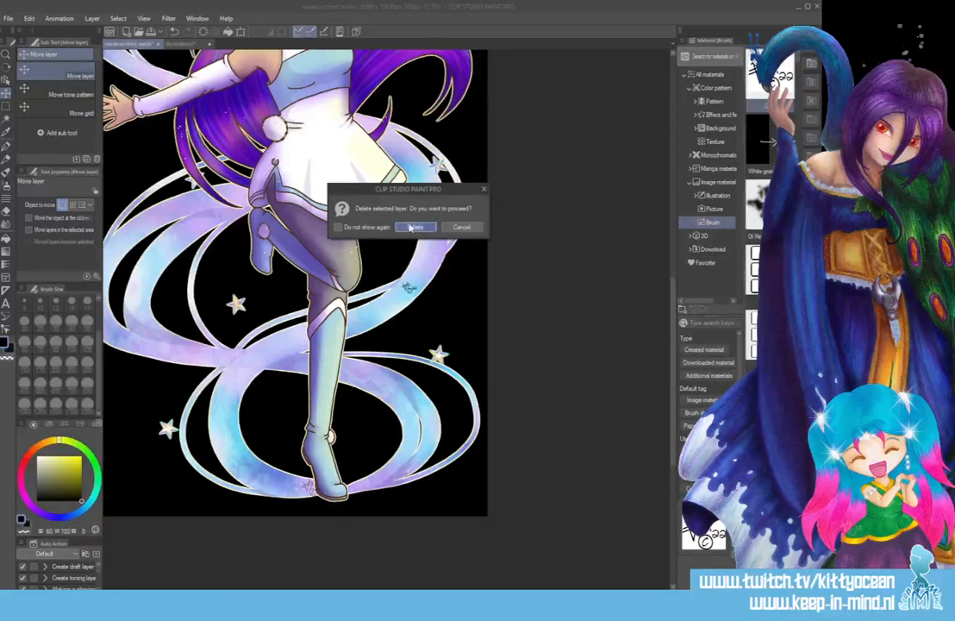
key(Return)
- Try to add the C22 signature material to the Pen sub tools, and collapse the Material palette
click(5, 131)
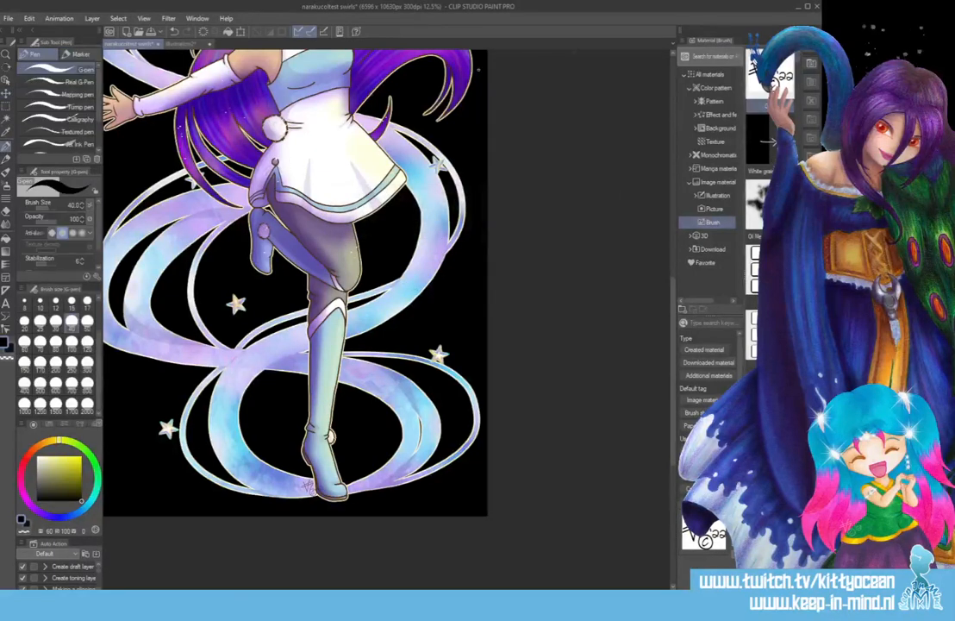
scroll(85, 145, down, 3)
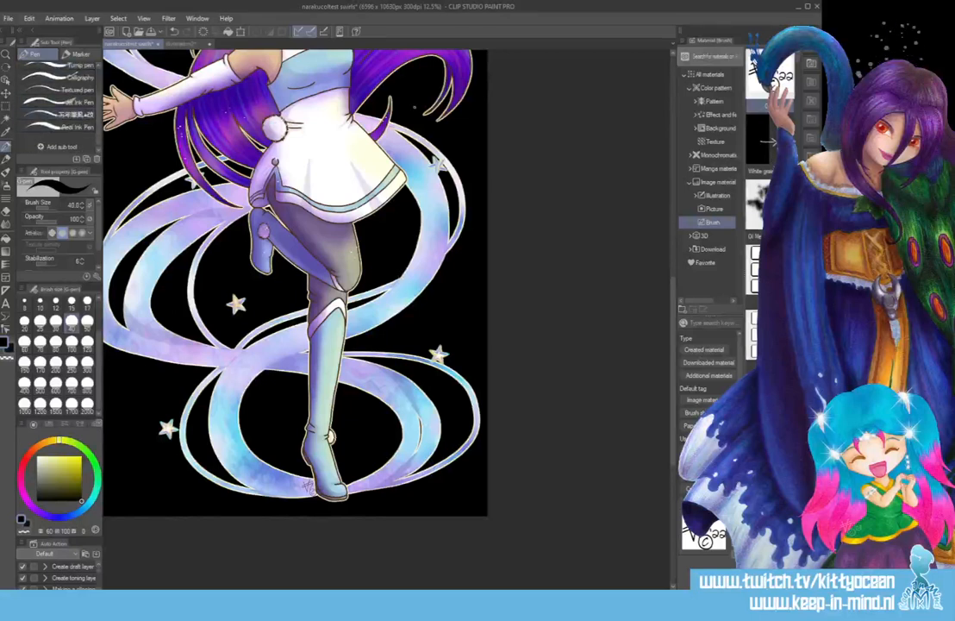
mouse_move(133, 109)
mouse_down()
mouse_move(60, 136)
mouse_move(49, 131)
mouse_move(115, 147)
mouse_move(611, 82)
mouse_move(757, 110)
mouse_up()
click(680, 31)
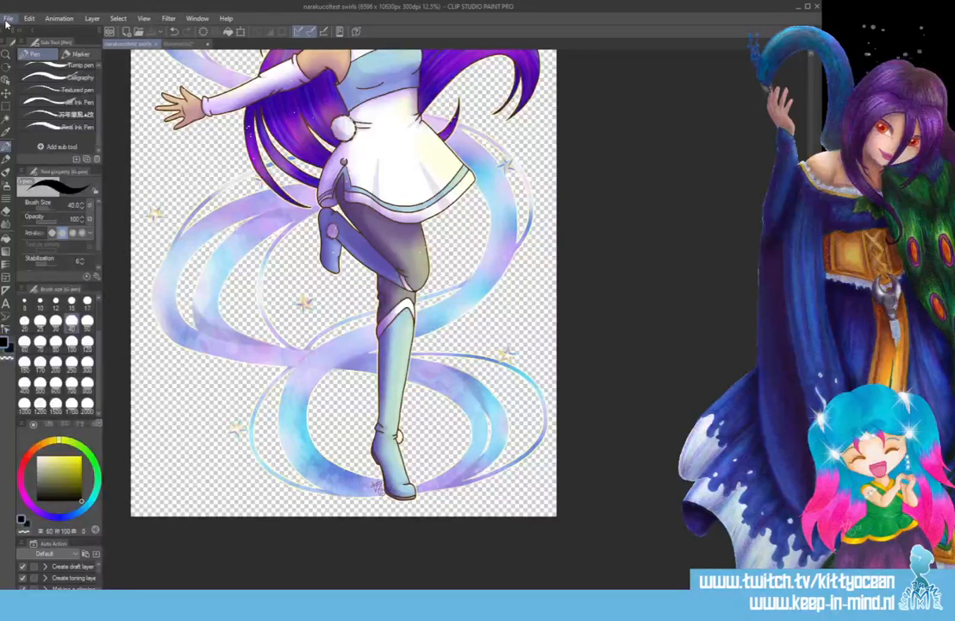
- Save the artwork as a PNG named narakucoltest swirls in the 04 - april folder, accepting the loss of layer information
click(8, 18)
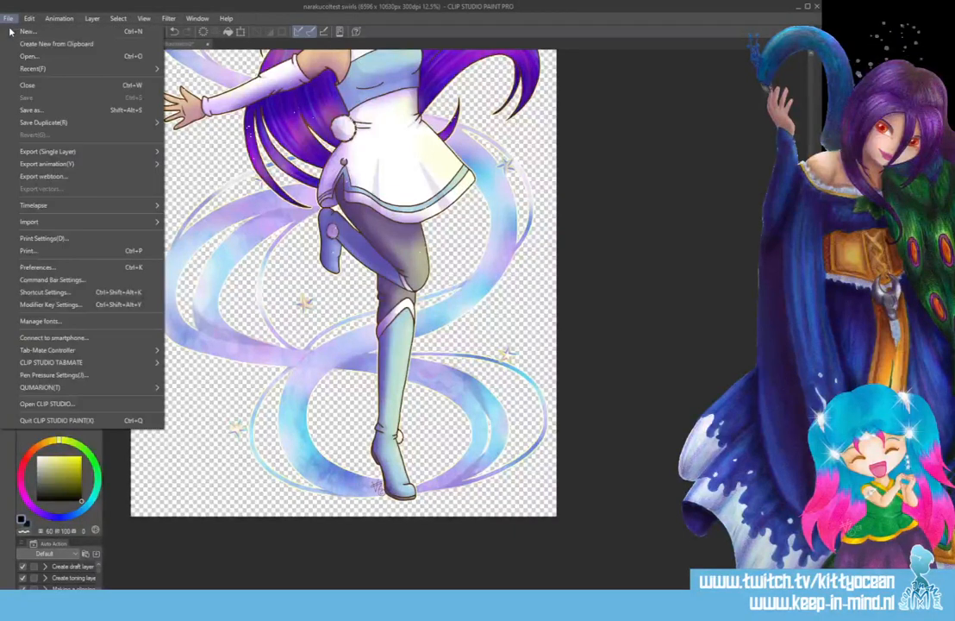
click(42, 95)
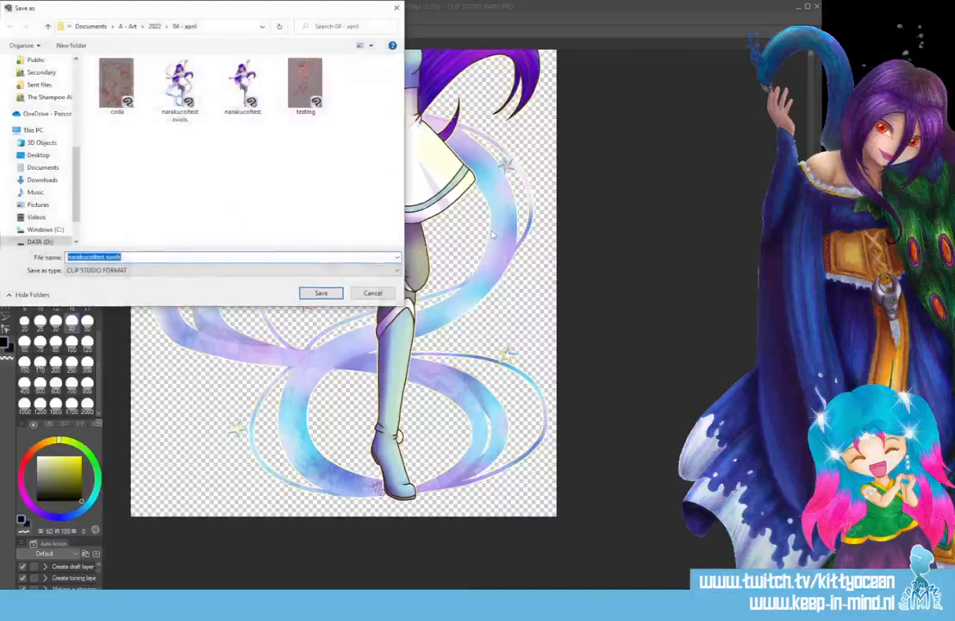
click(154, 273)
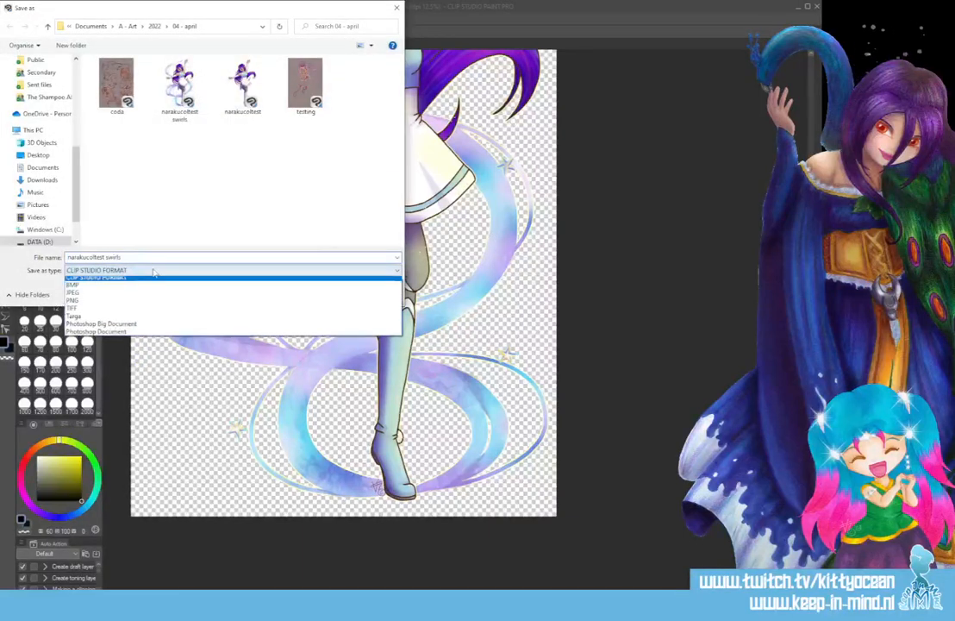
click(155, 299)
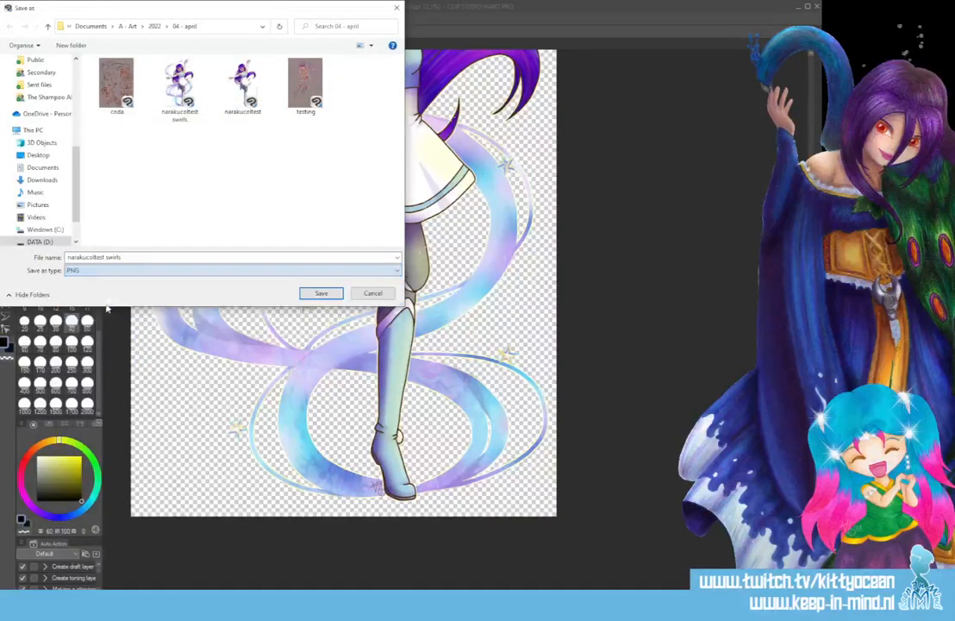
click(312, 294)
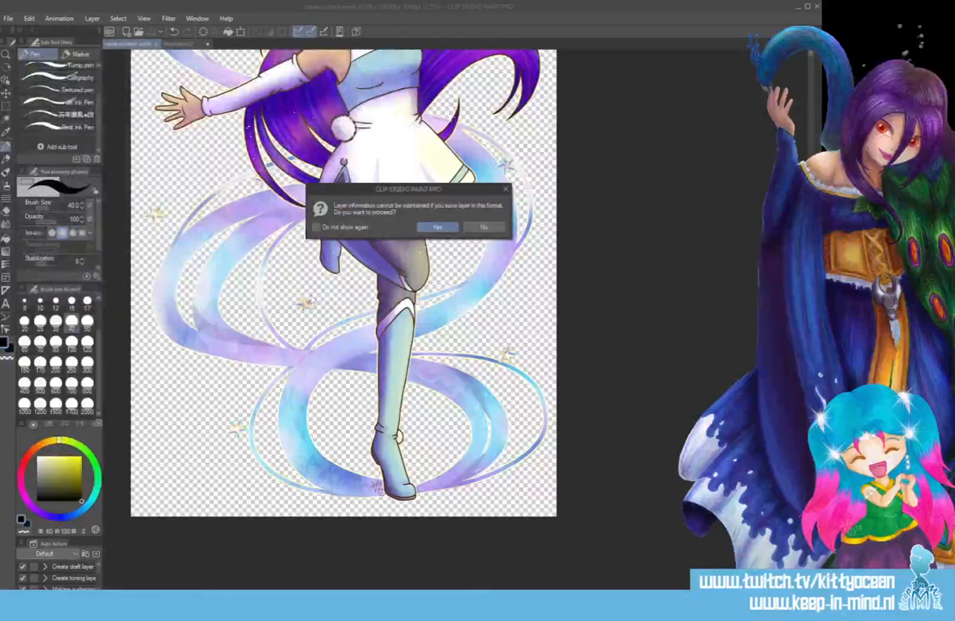
click(437, 226)
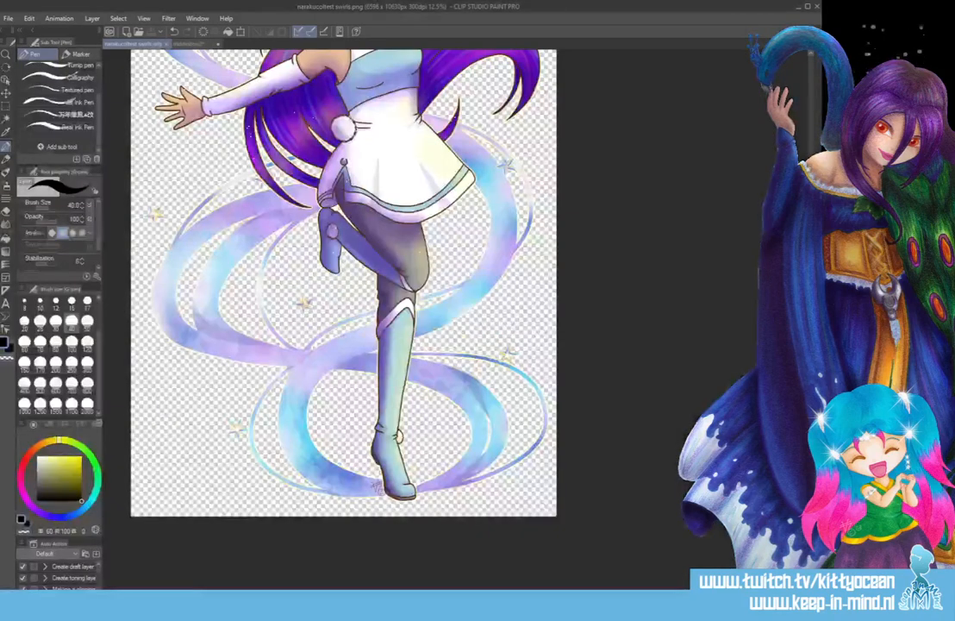
- Switch to File Explorer, go to the 2022 folder 04 - april, and view narakucoltest swirls.png in a maximized image viewer
key(alt+Tab)
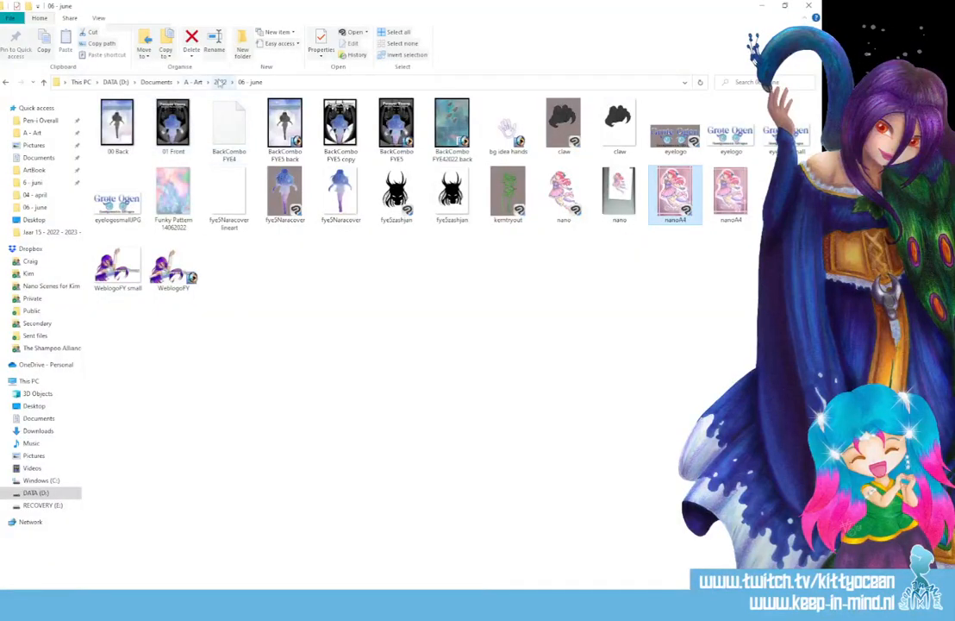
click(220, 81)
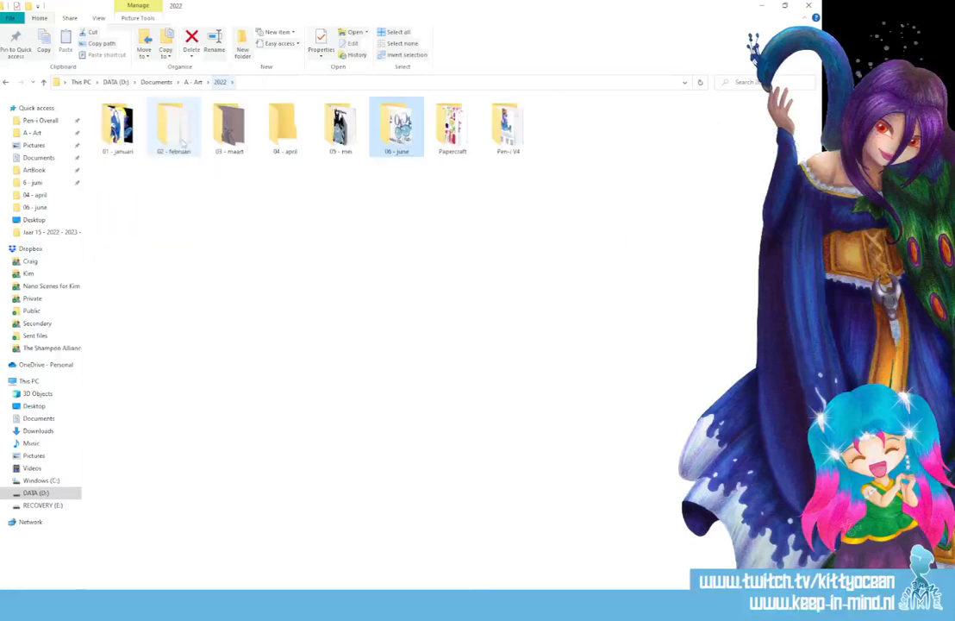
double_click(276, 129)
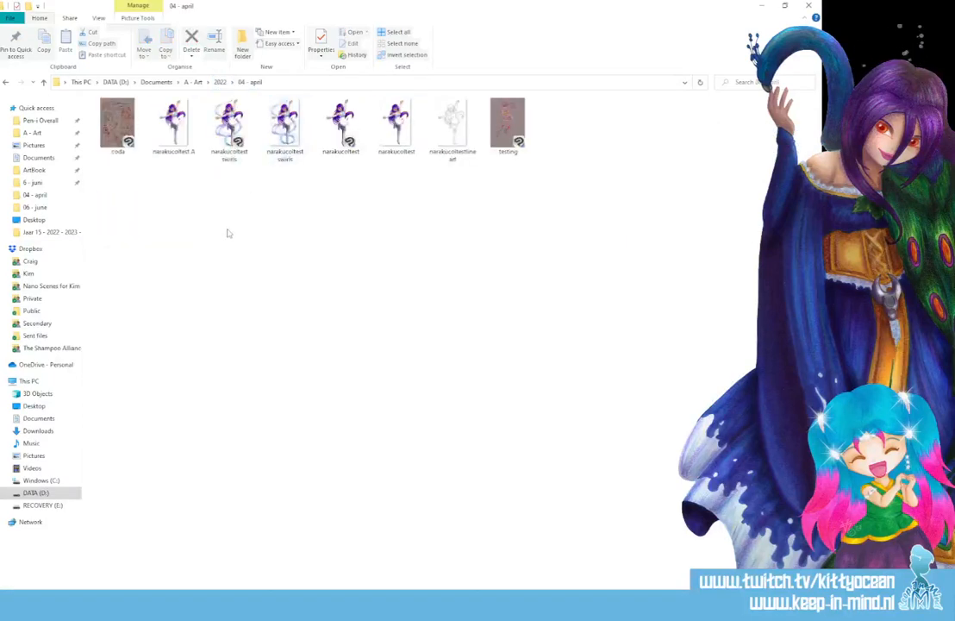
double_click(293, 139)
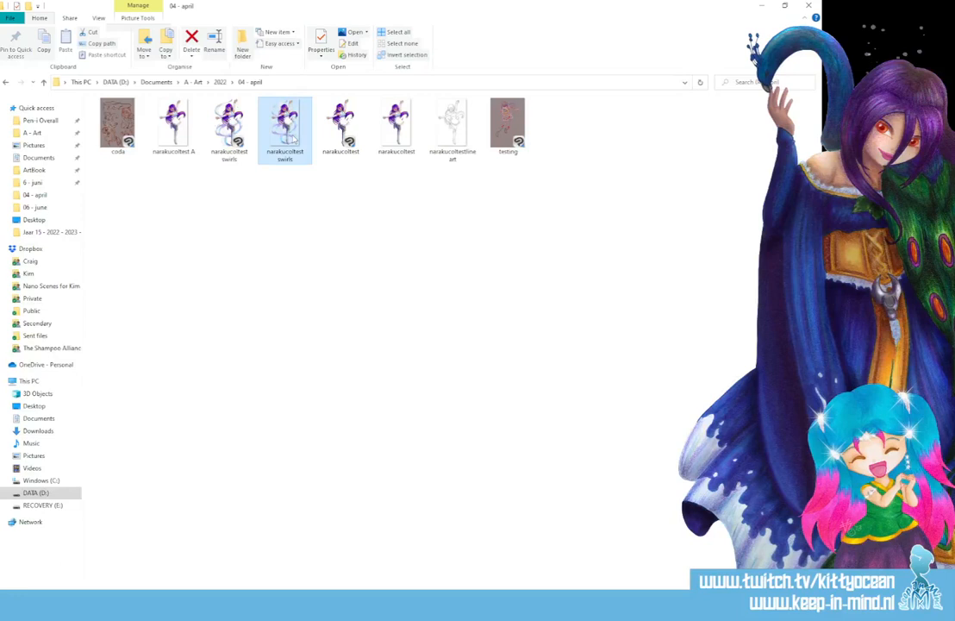
click(233, 141)
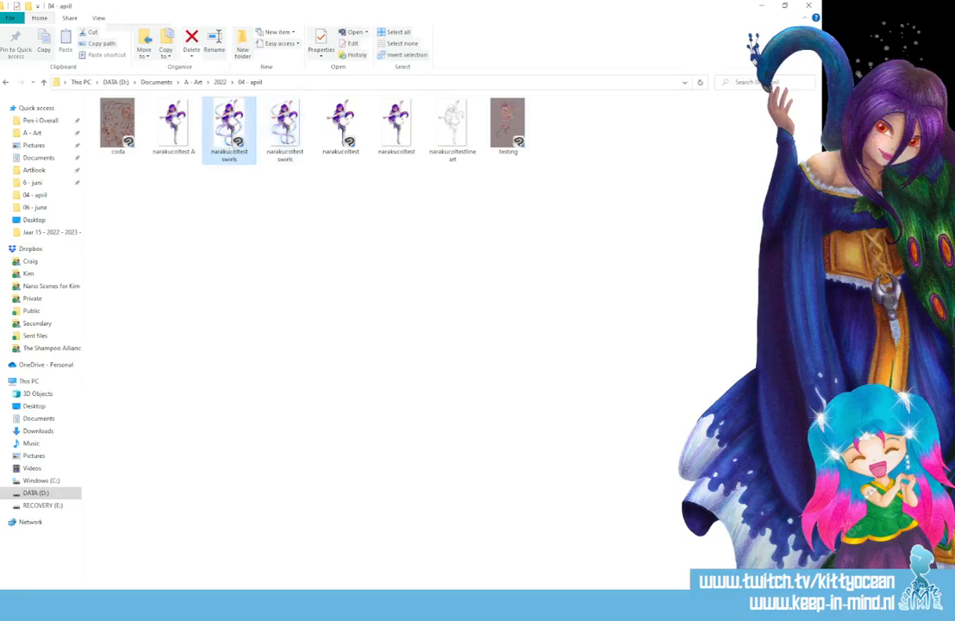
click(286, 138)
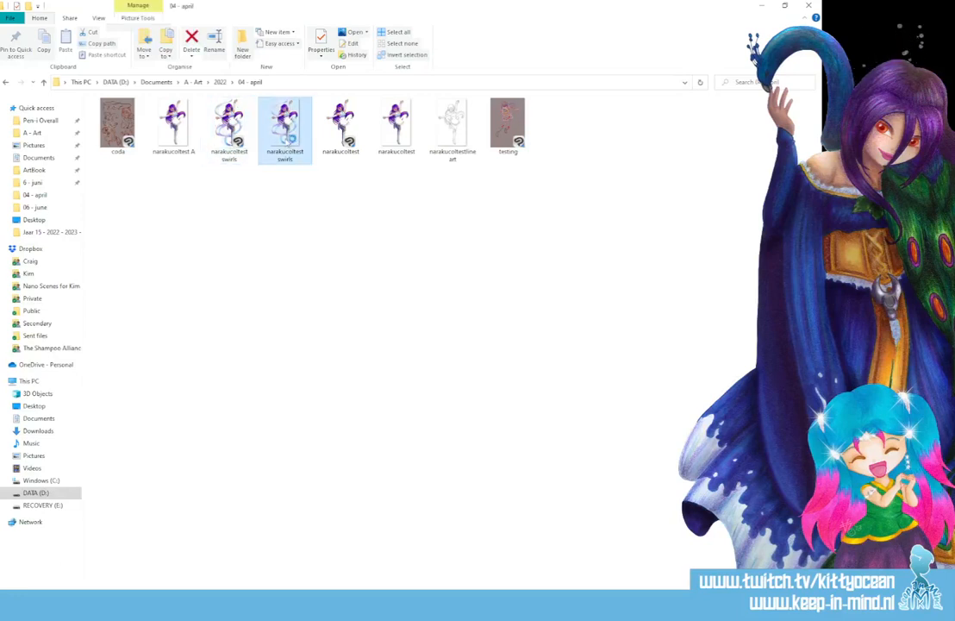
double_click(287, 138)
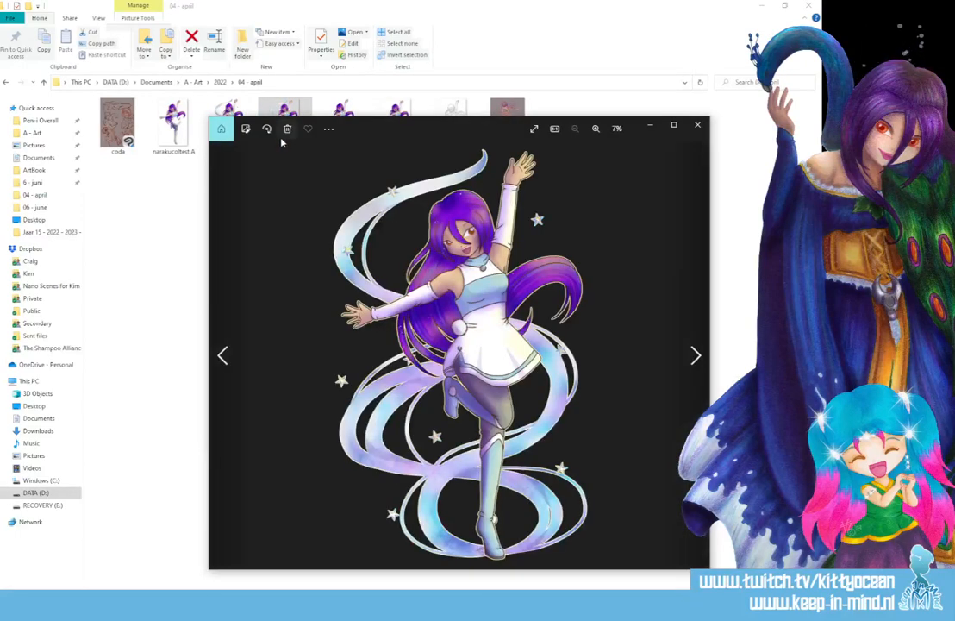
click(674, 126)
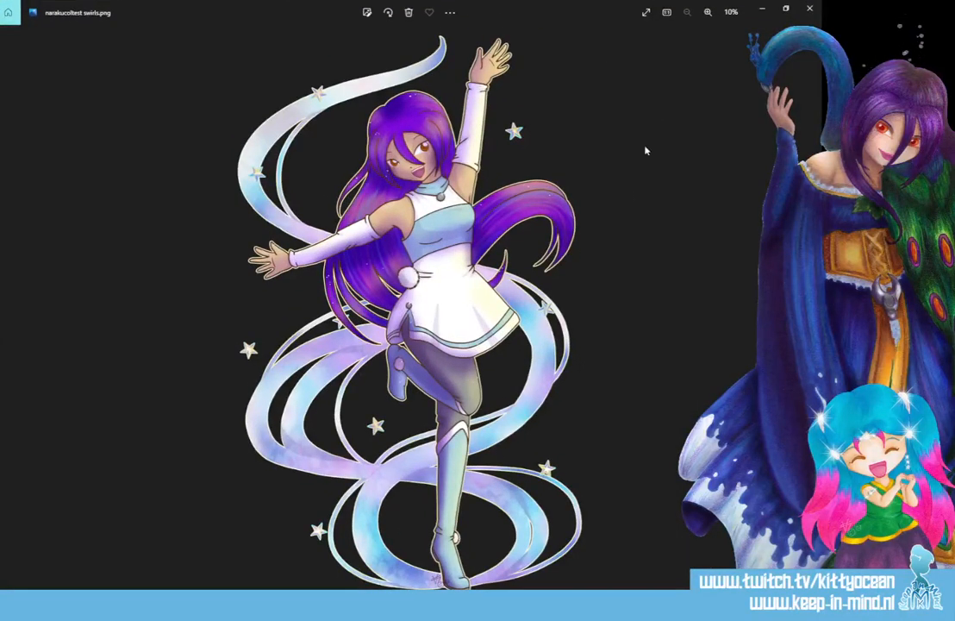
click(810, 8)
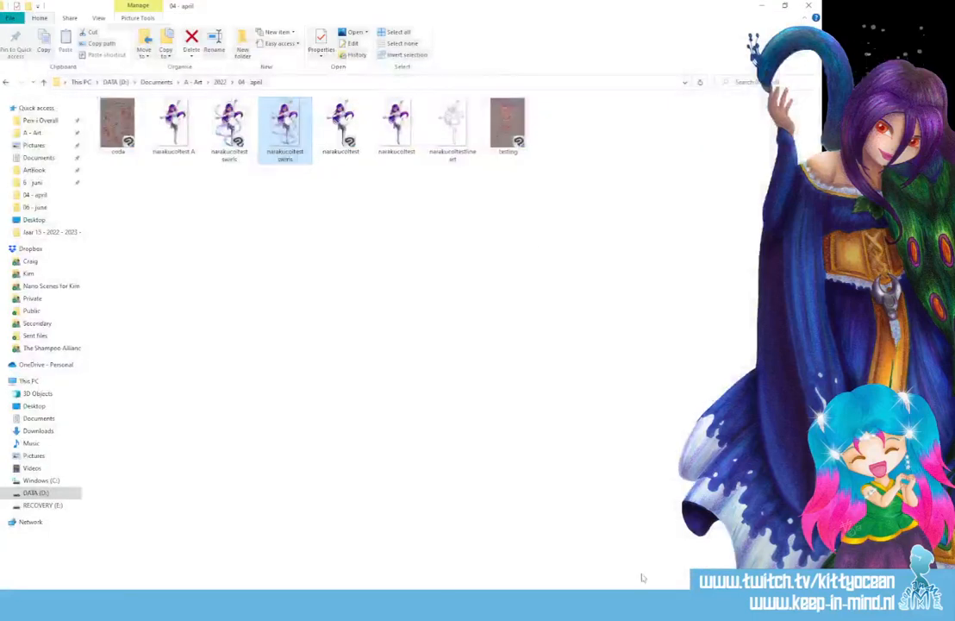
- Switch back to Clip Studio Paint and look over the character artwork from raised hand to boots
key(alt+Tab)
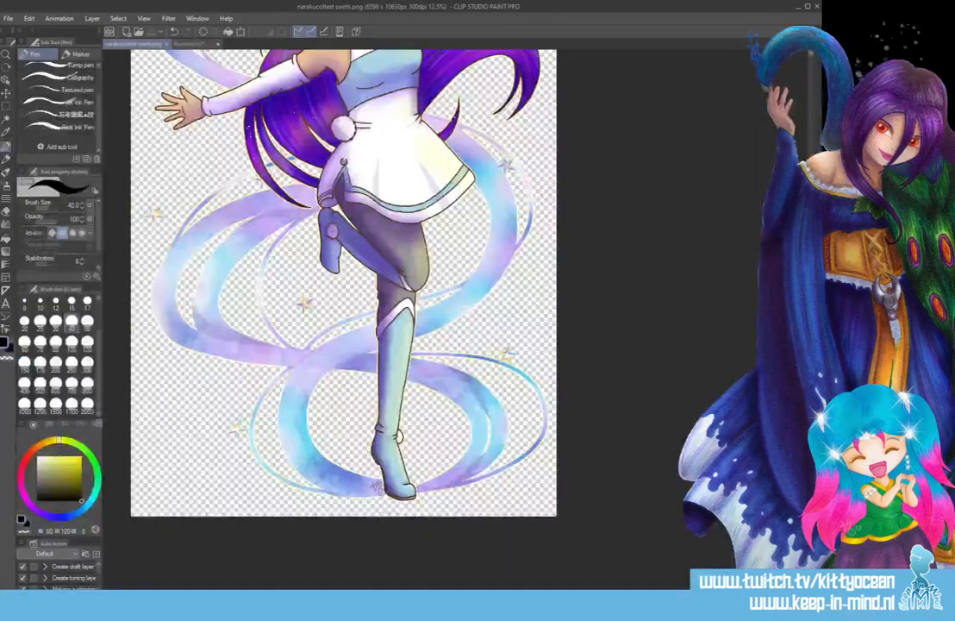
scroll(343, 284, up, 5)
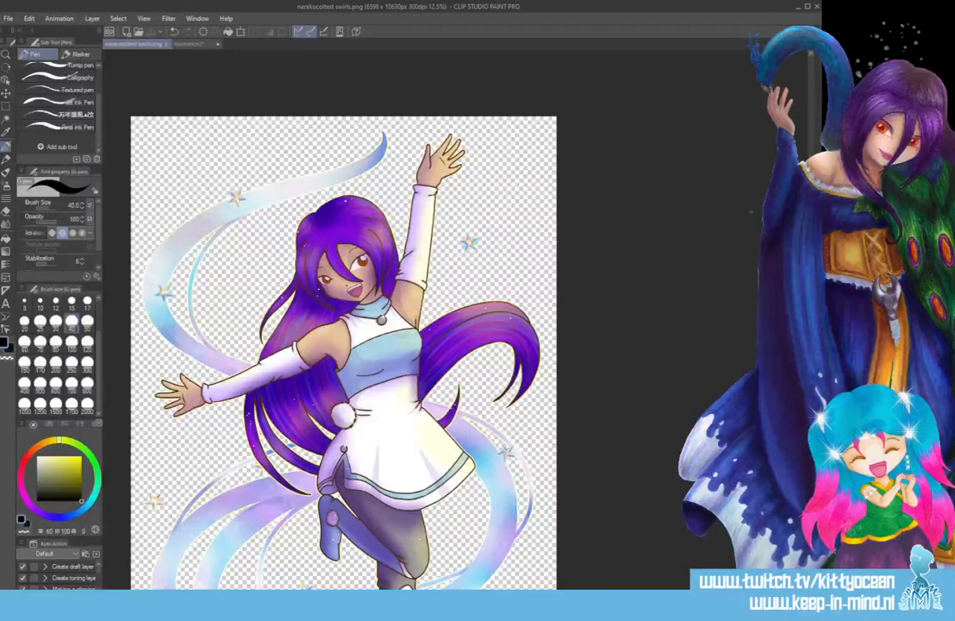
scroll(344, 319, down, 5)
scroll(344, 319, up, 3)
scroll(344, 319, down, 1)
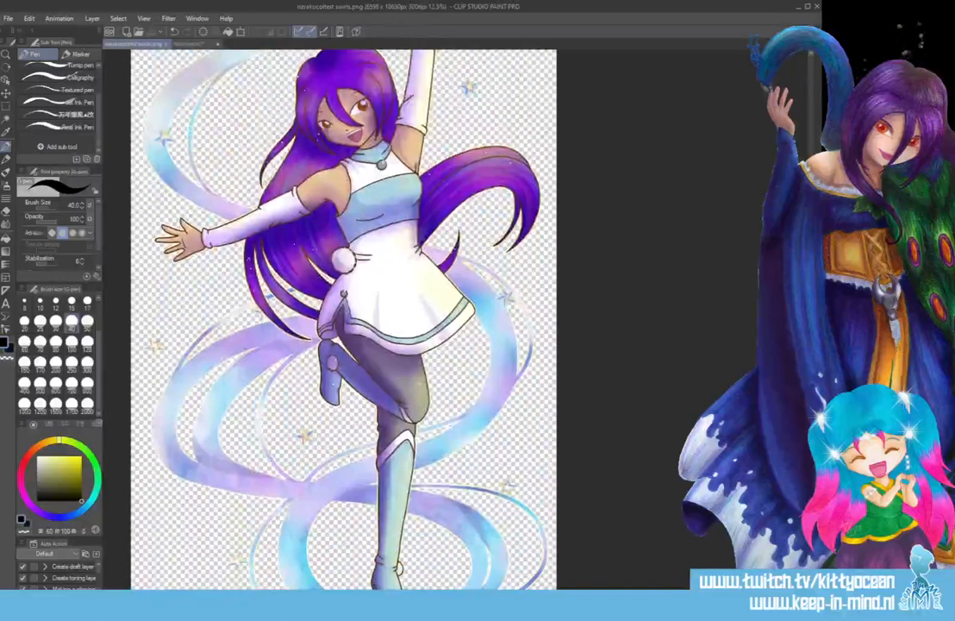
scroll(344, 319, up, 2)
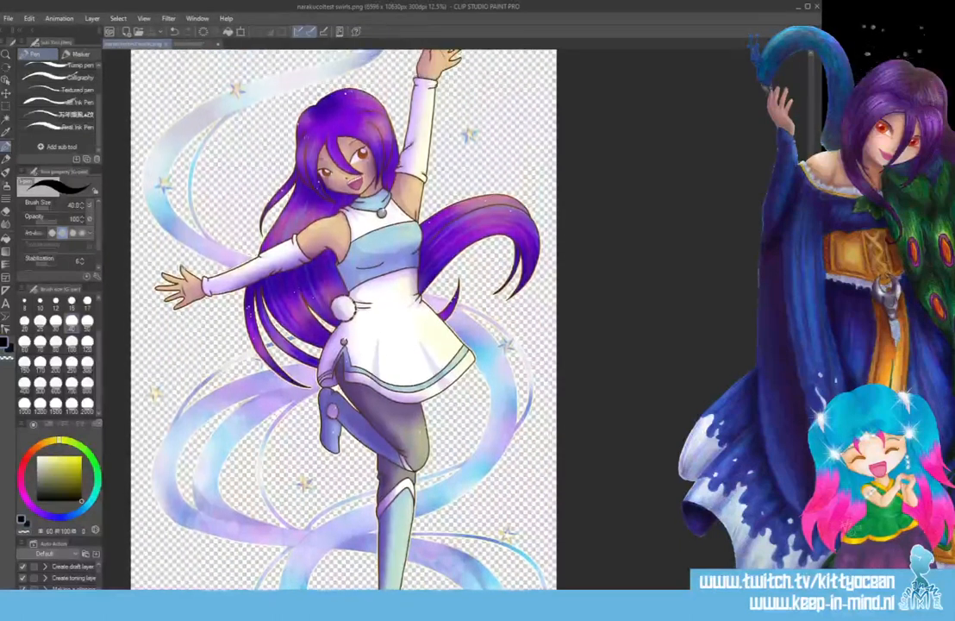
- Expand the Material palette and close both the exported artwork and the signature illustration, discarding the signature's unsaved changes
scroll(344, 319, up, 1)
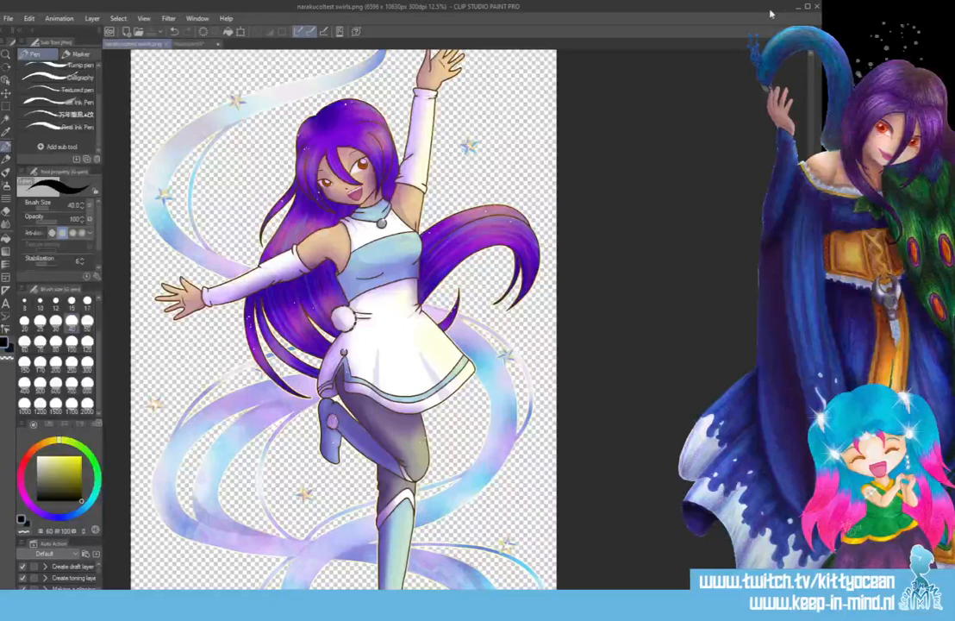
click(816, 31)
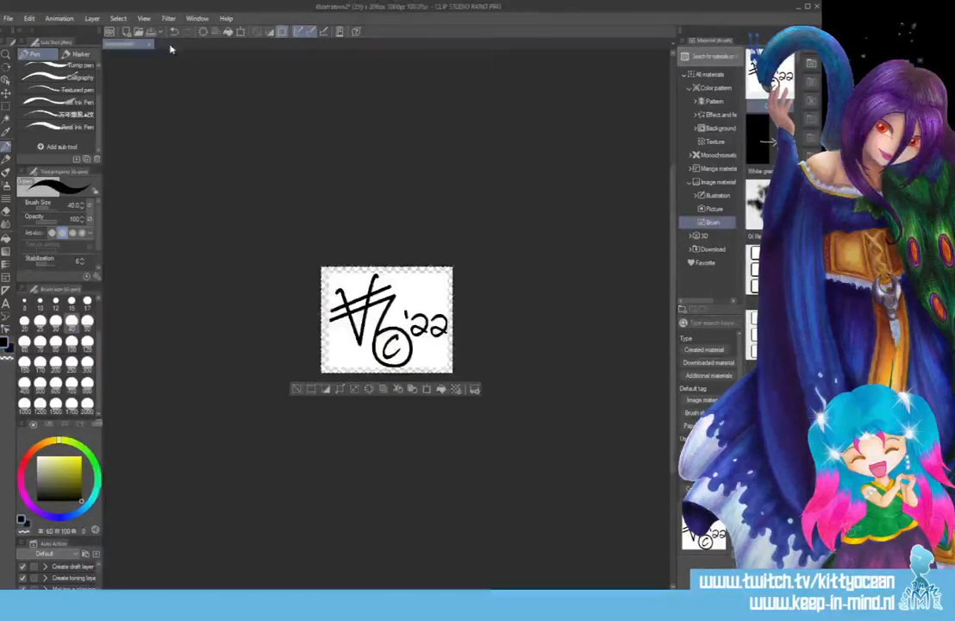
click(148, 43)
click(151, 44)
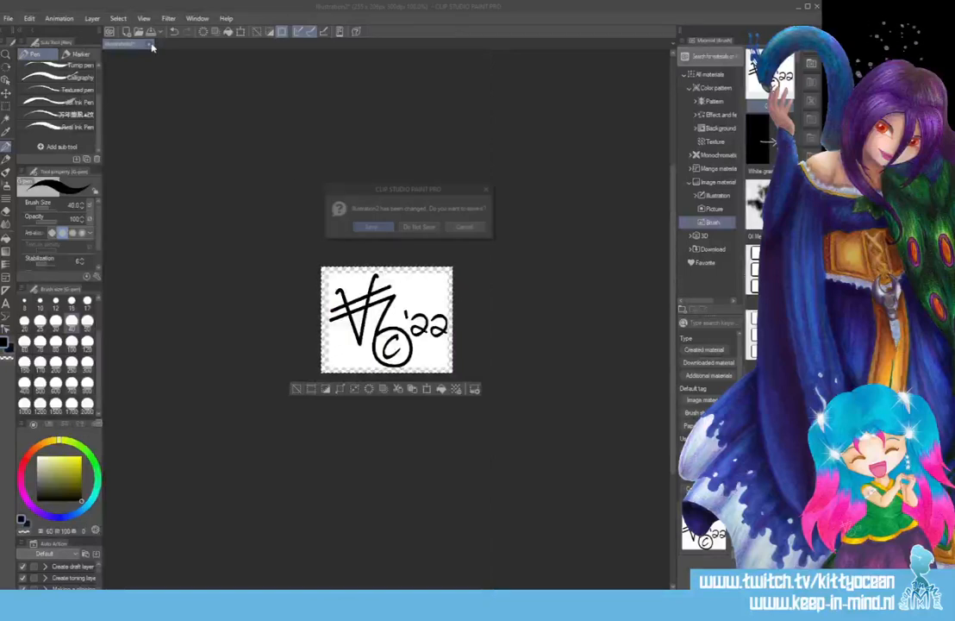
click(422, 226)
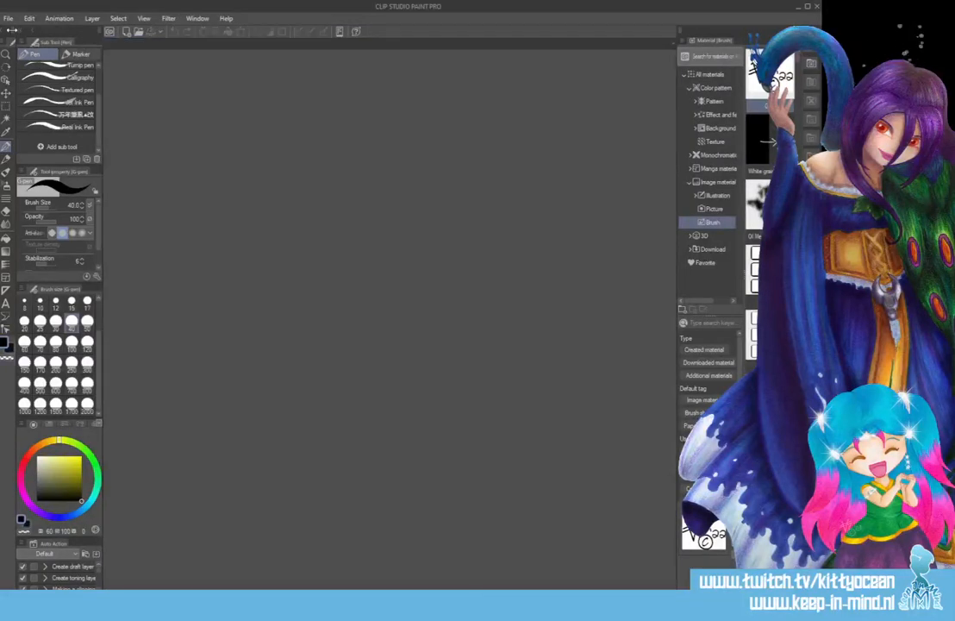
- Create a new 500 x 500 px color illustration at 300 dpi with a paper color layer
click(9, 20)
click(21, 30)
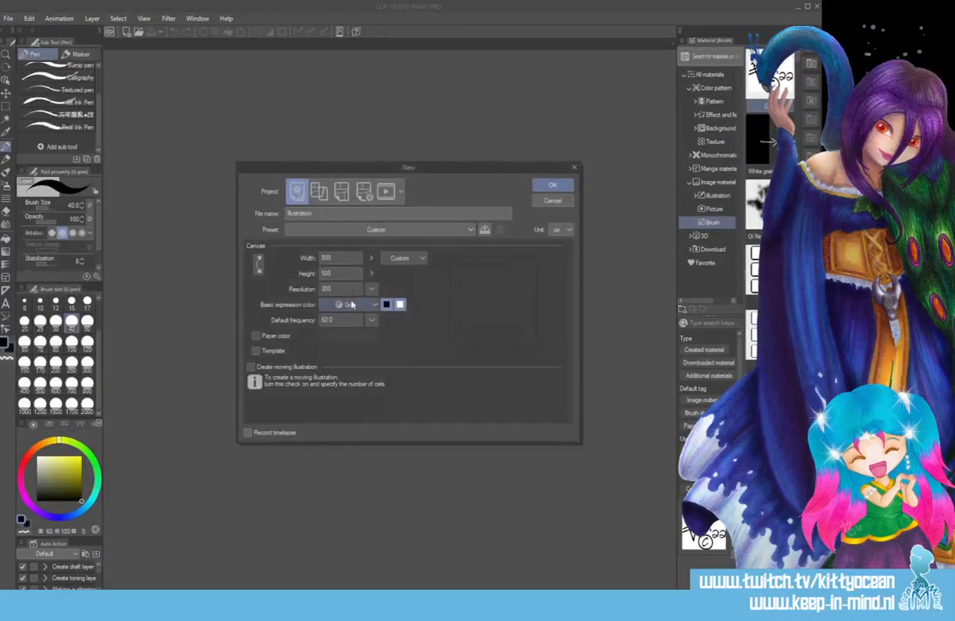
click(350, 304)
click(356, 321)
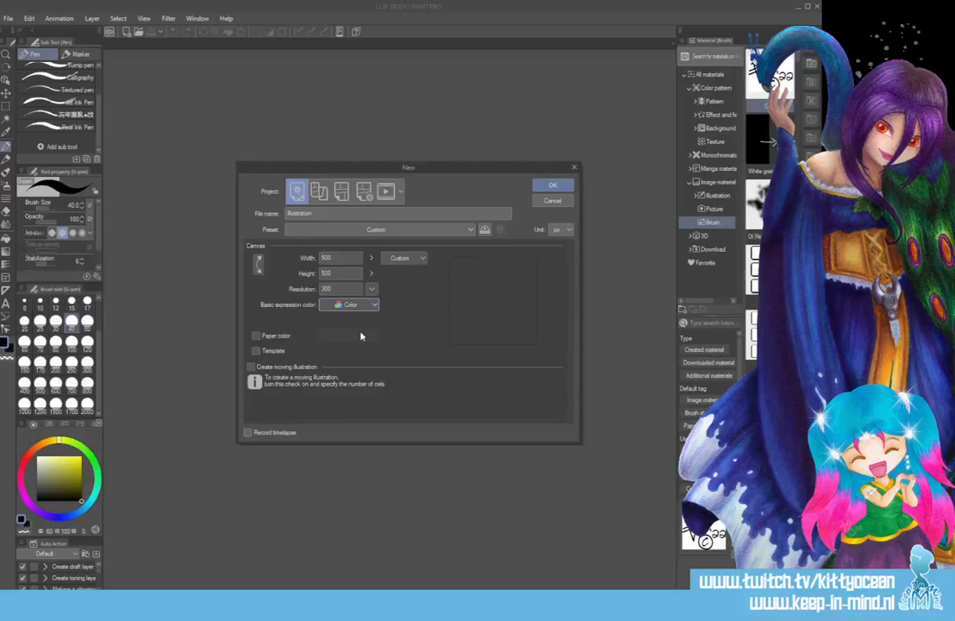
click(255, 335)
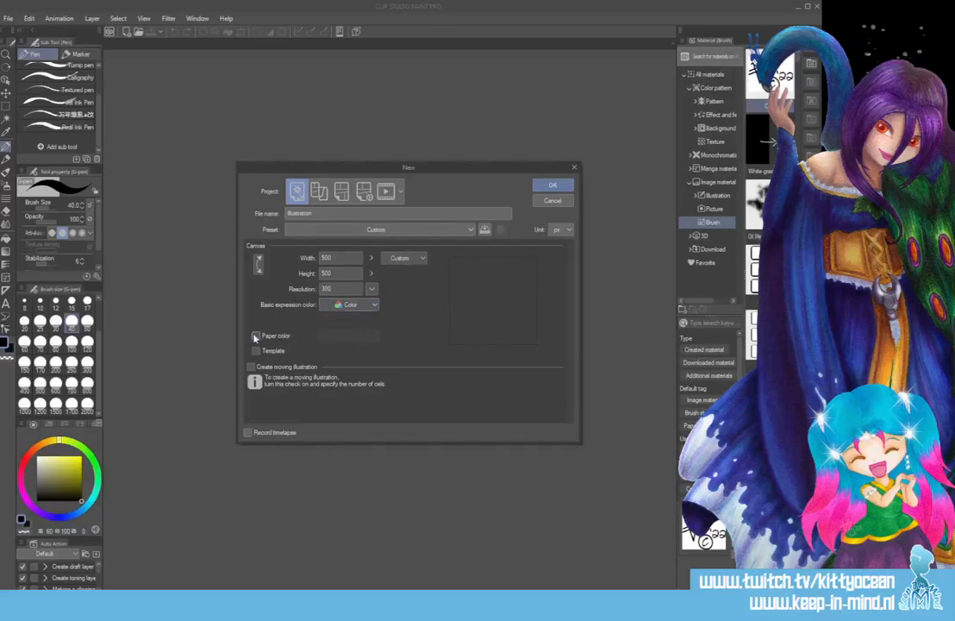
click(552, 186)
- Place the larger zipper brush material and scale it down to a narrow vertical strip left of the canvas center
drag(767, 270, 413, 273)
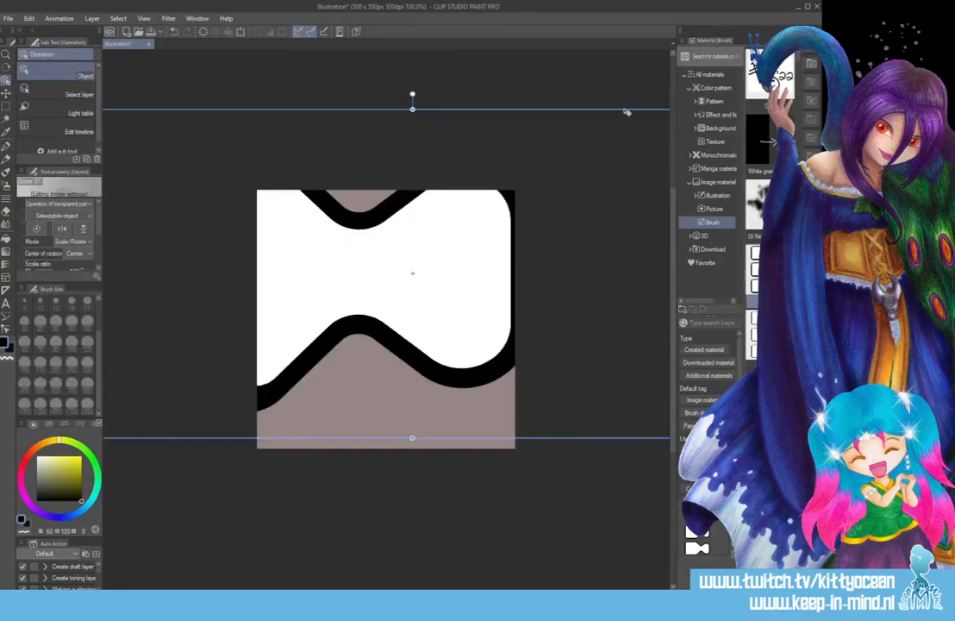
drag(624, 109, 501, 166)
drag(669, 164, 207, 365)
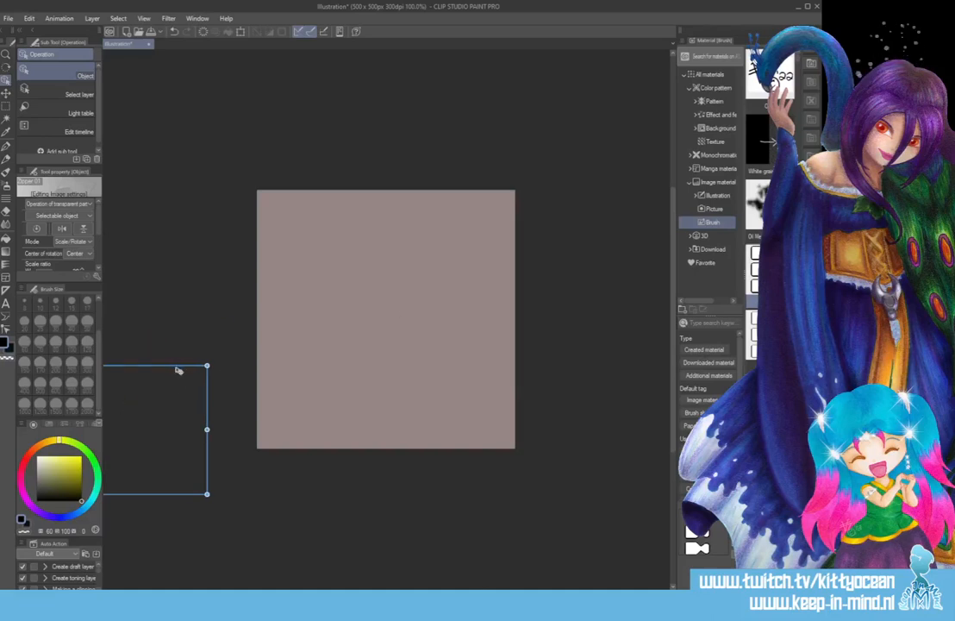
drag(186, 369, 473, 278)
drag(545, 277, 369, 379)
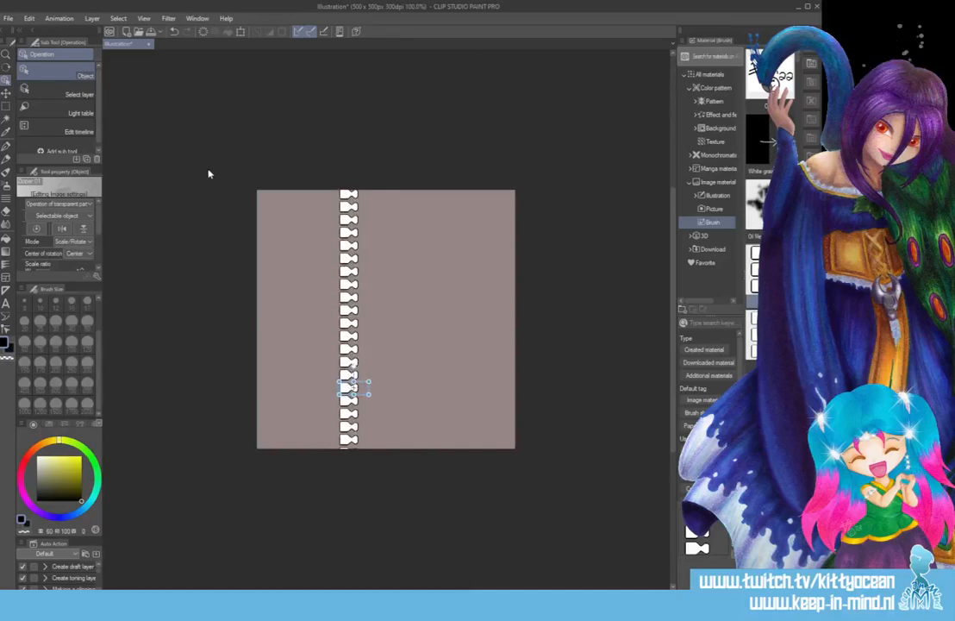
- Try placing the C22 signature material beside the zipper strip and delete it again
mouse_move(763, 79)
mouse_down()
mouse_move(425, 334)
mouse_move(474, 250)
mouse_move(457, 245)
mouse_up()
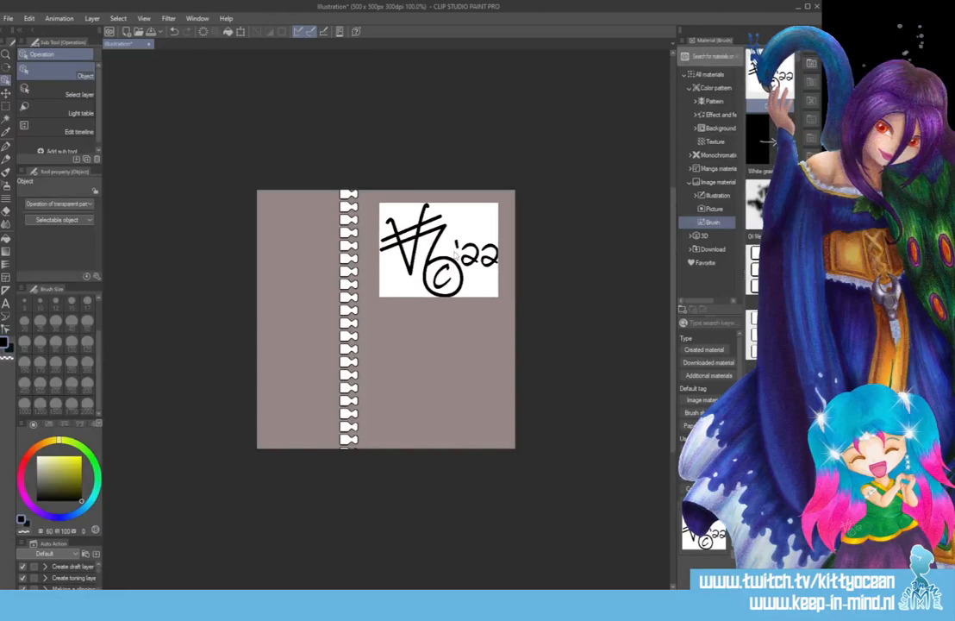
key(Delete)
- Place the interlocked zipper brush material and scale it down to a thin vertical strip just right of the first zipper
drag(753, 338, 443, 329)
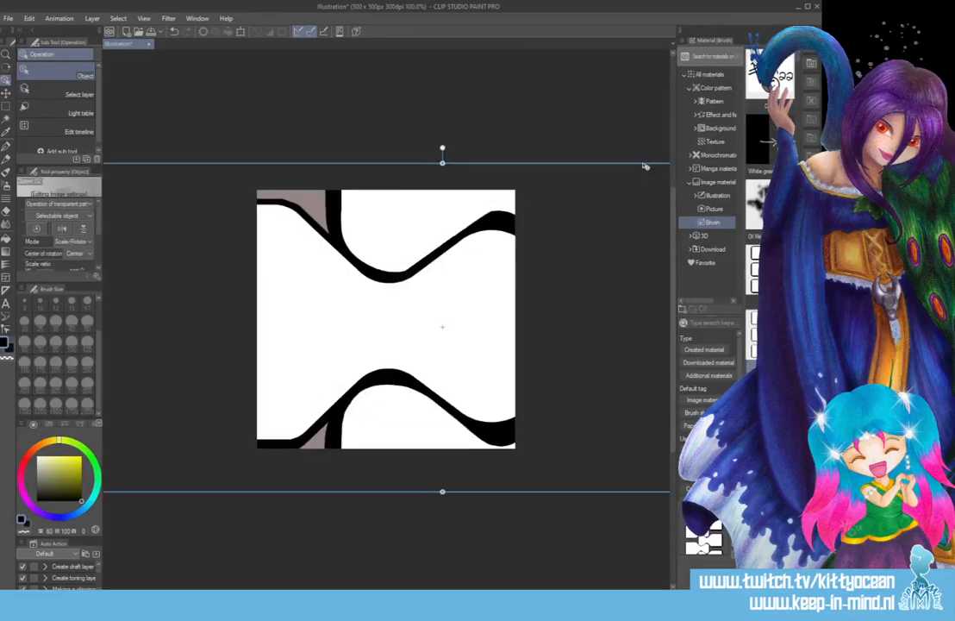
drag(645, 165, 442, 207)
drag(239, 369, 168, 330)
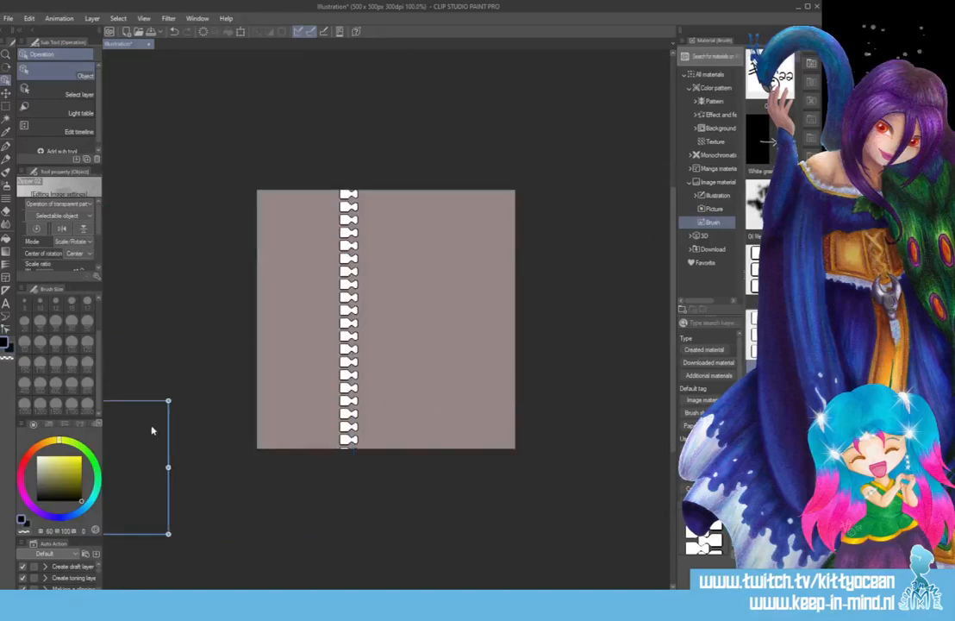
drag(164, 405, 268, 458)
drag(270, 418, 409, 418)
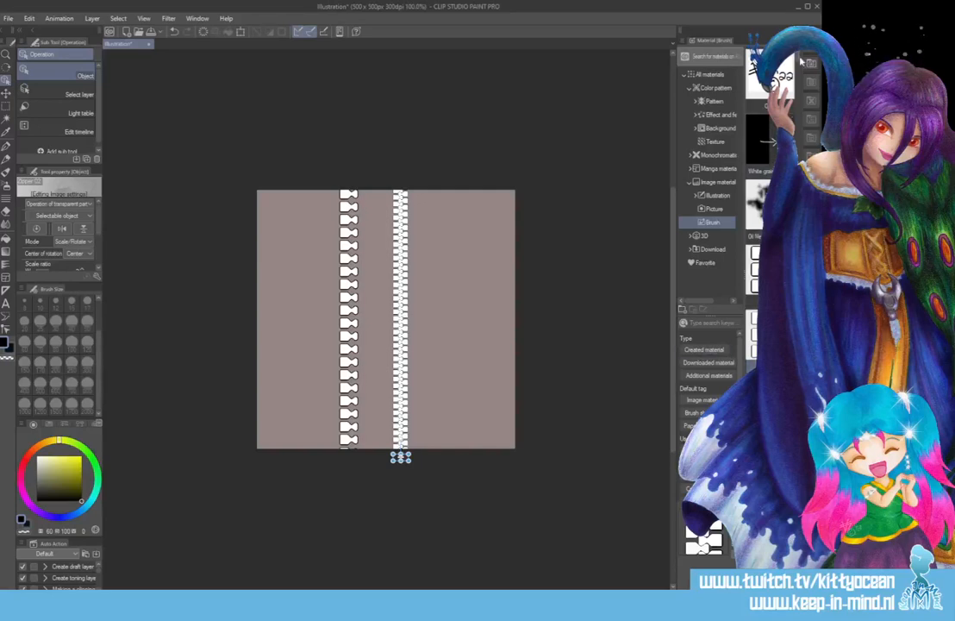
- Find the book brush material, place it on the canvas, and shrink it to a short row of books over the thin zipper
scroll(794, 69, down, 5)
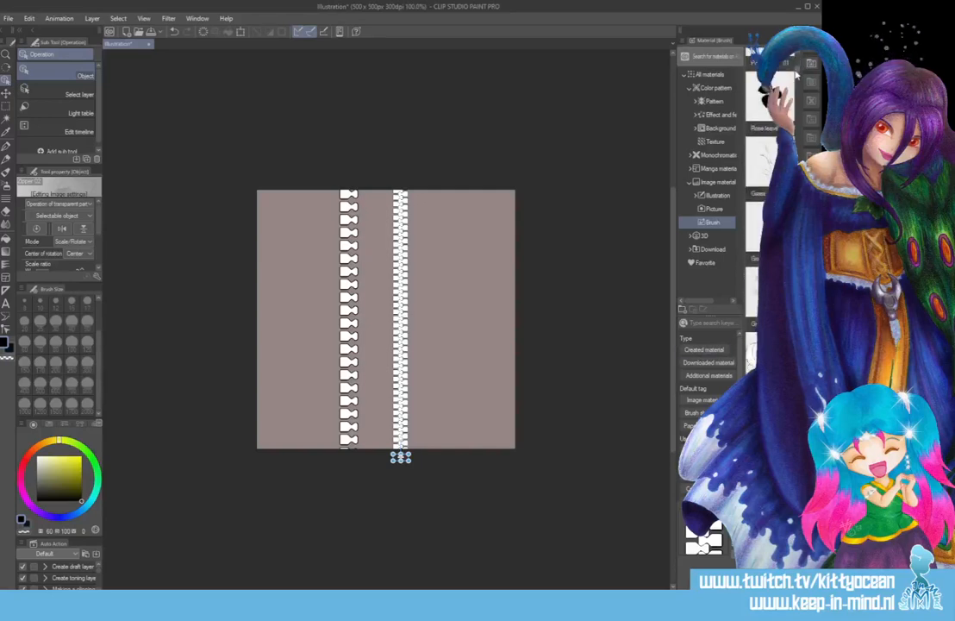
scroll(795, 78, down, 3)
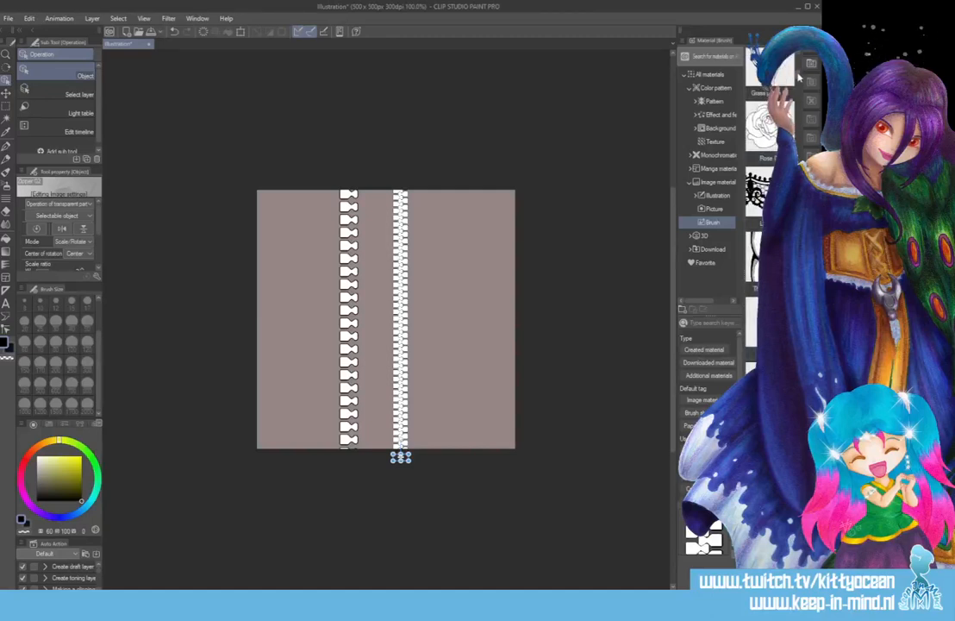
scroll(798, 82, down, 3)
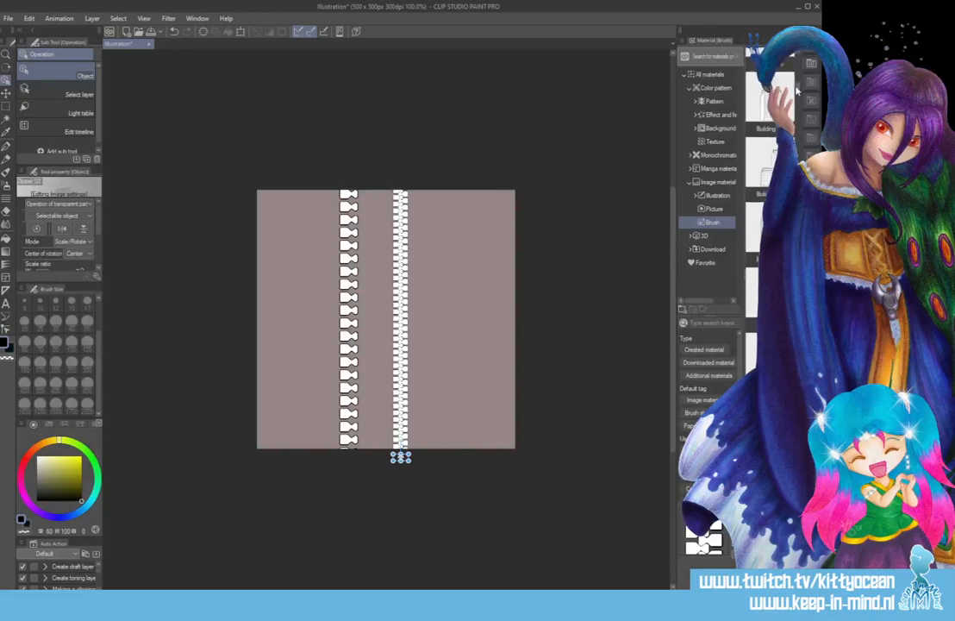
scroll(797, 92, down, 1)
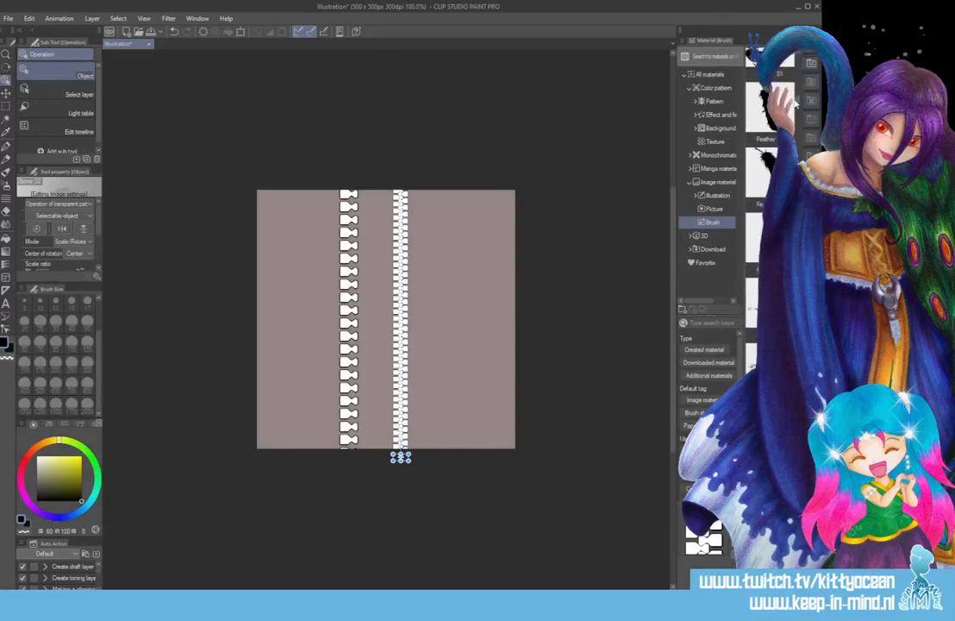
scroll(797, 97, down, 1)
drag(795, 105, 459, 304)
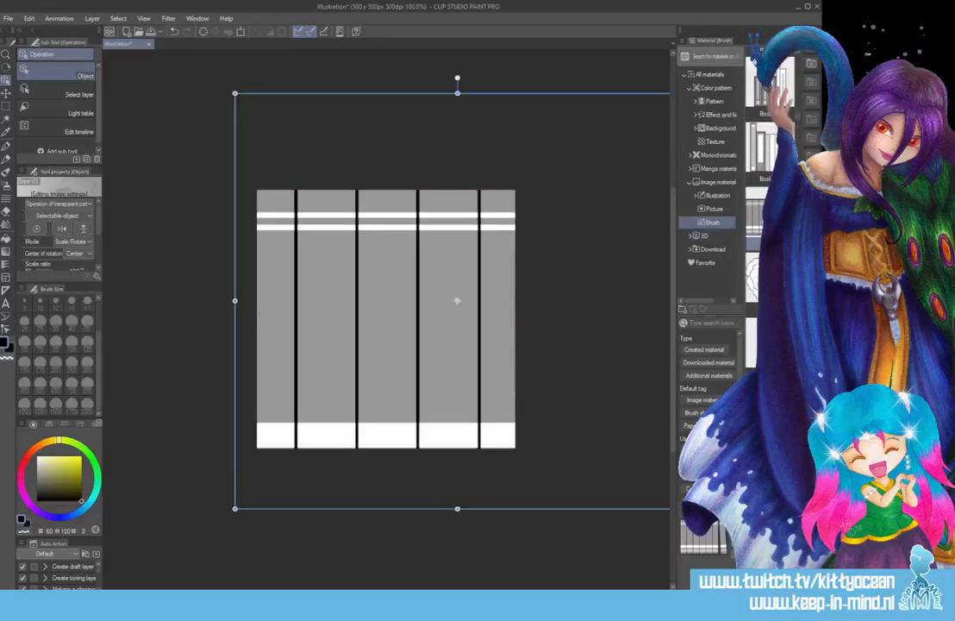
drag(234, 93, 537, 375)
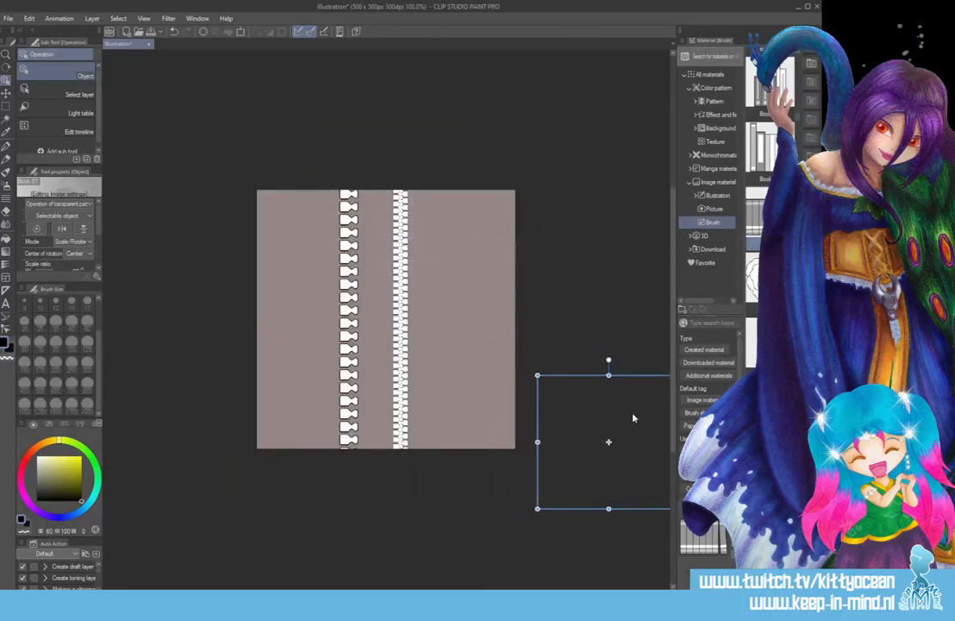
drag(580, 380, 374, 295)
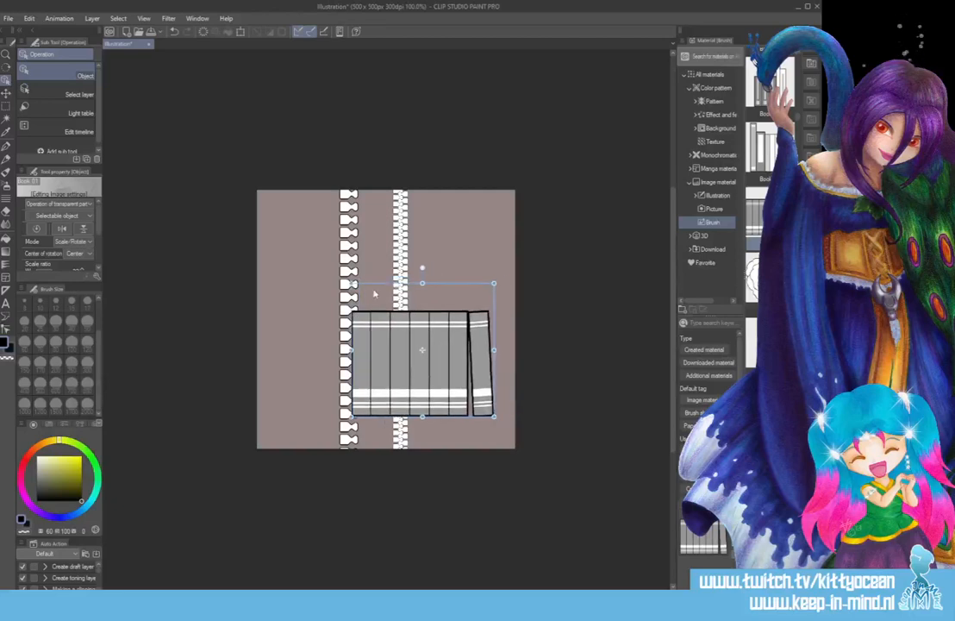
- Pick an olive yellow drawing color (60, 67, 74) and check the Object tool's transparent-part and selectable-object options
click(69, 466)
click(85, 207)
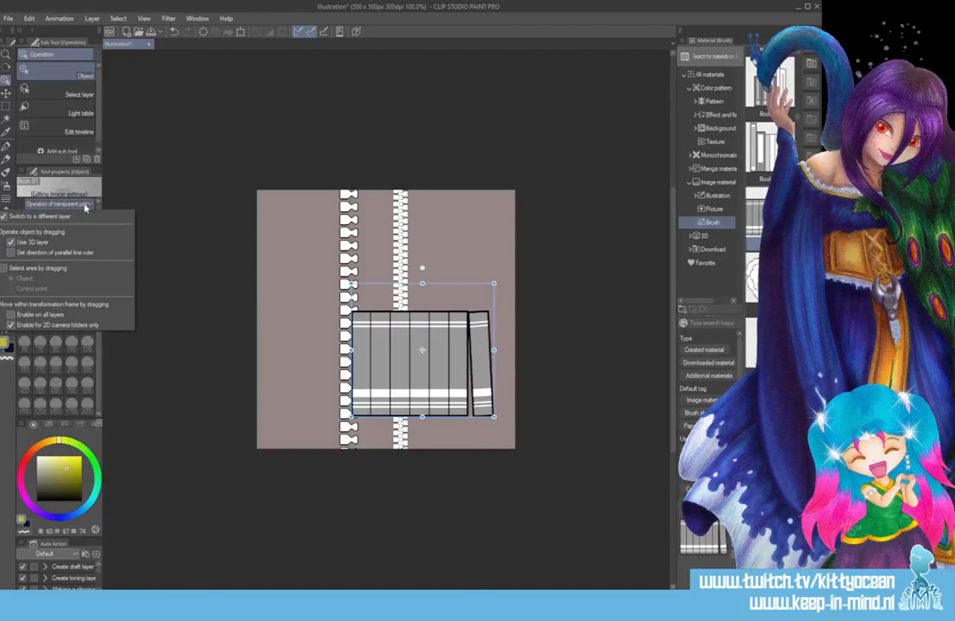
click(85, 207)
click(88, 216)
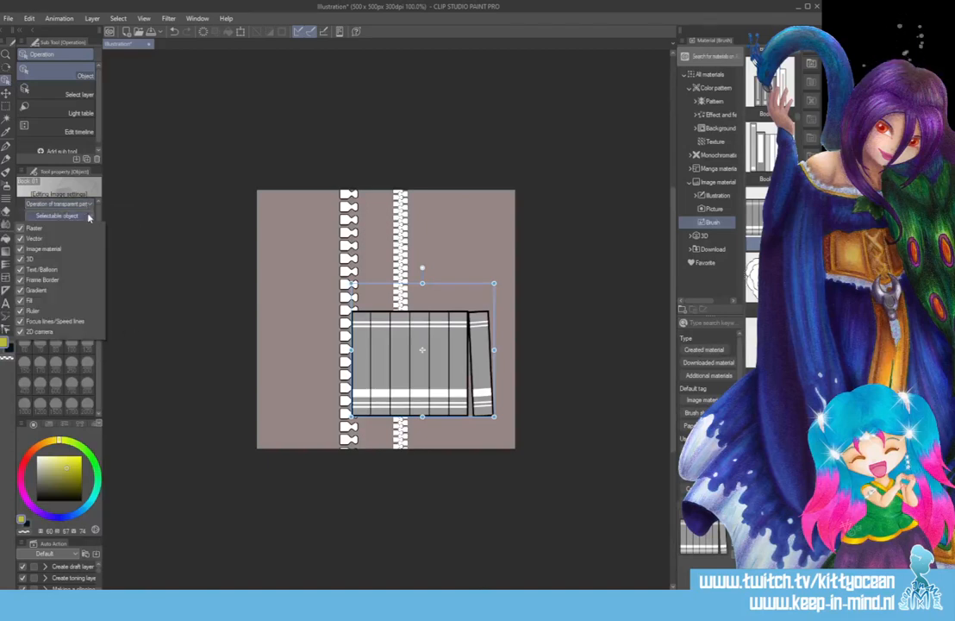
click(88, 217)
mouse_move(97, 234)
mouse_down()
mouse_move(96, 265)
mouse_move(105, 218)
mouse_up()
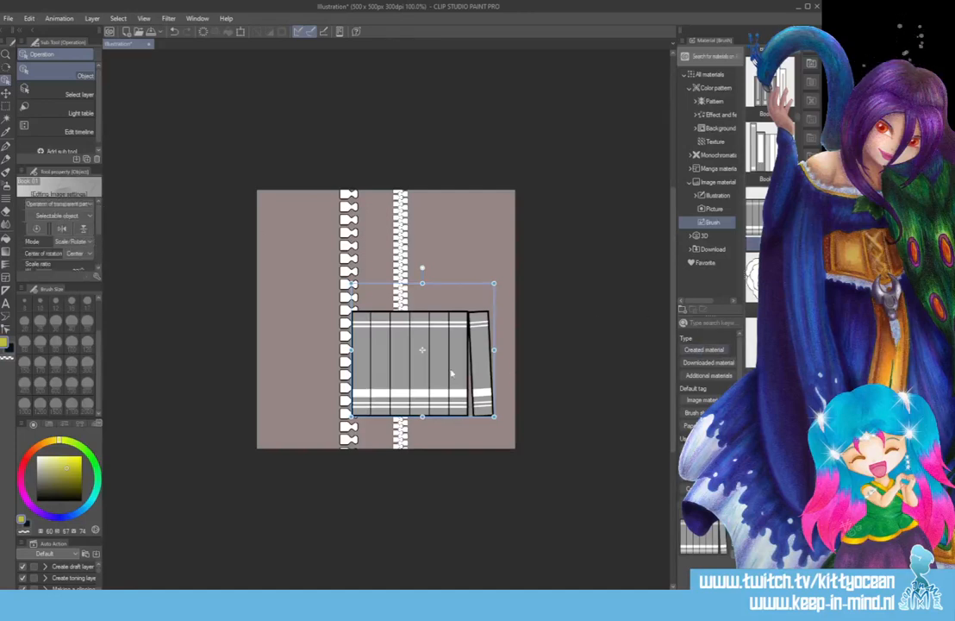
- Move the books up against the canvas's right edge and add the braid material as a narrow vertical strip left of the zippers
drag(451, 372, 493, 297)
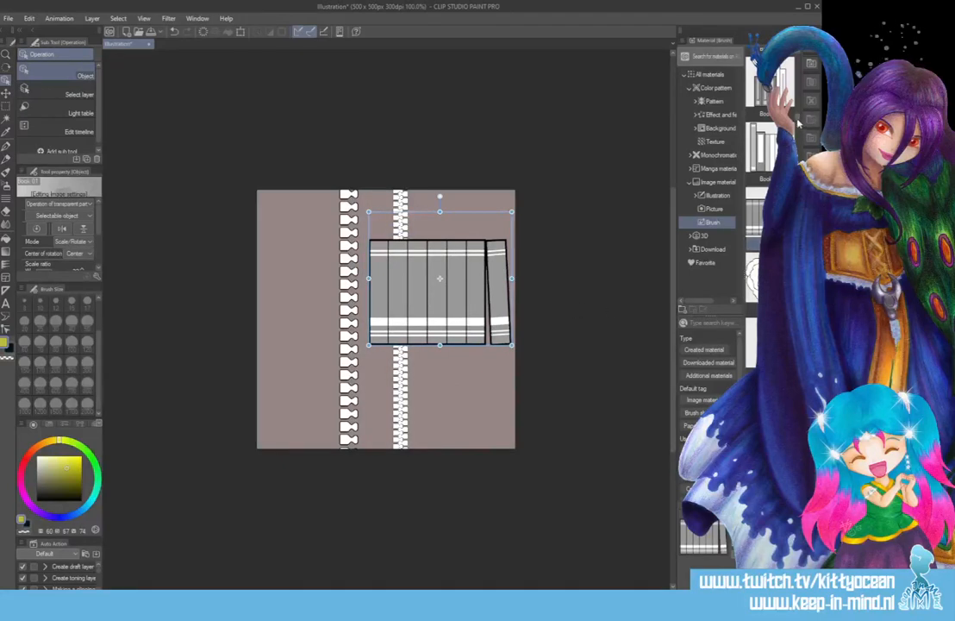
drag(799, 117, 802, 131)
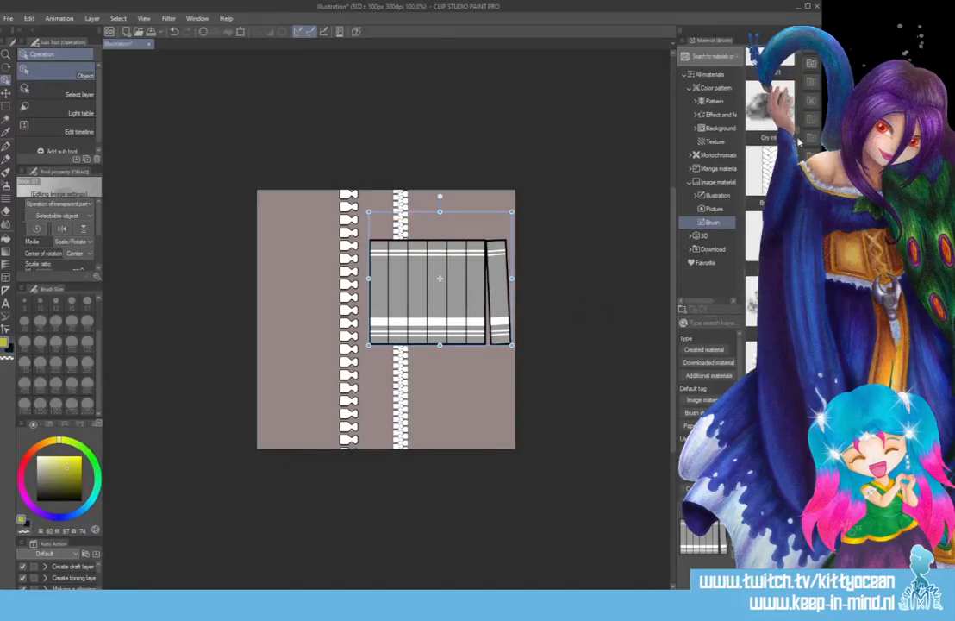
click(773, 176)
drag(664, 155, 270, 281)
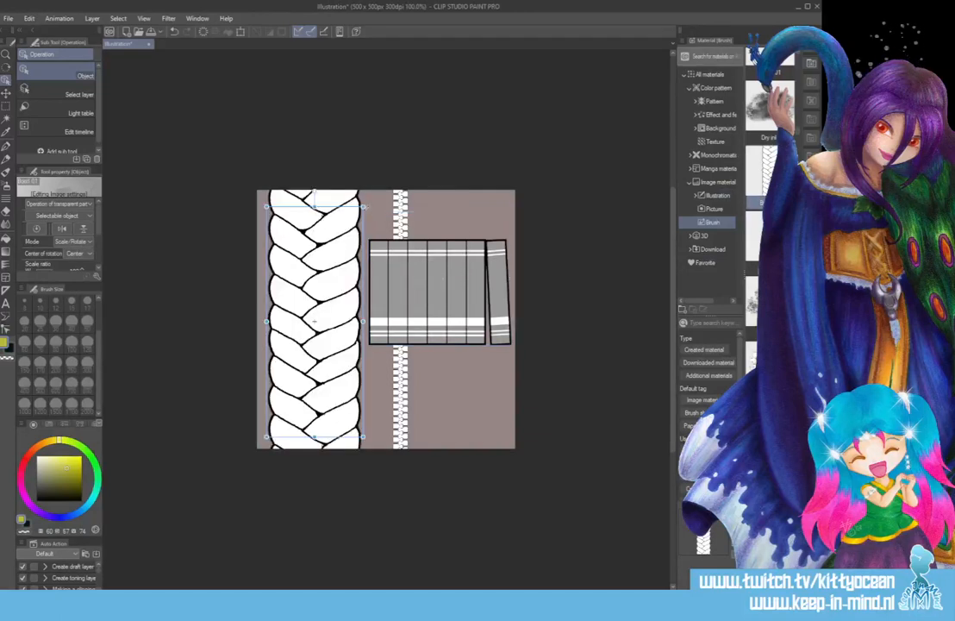
drag(364, 207, 291, 381)
drag(286, 335, 315, 379)
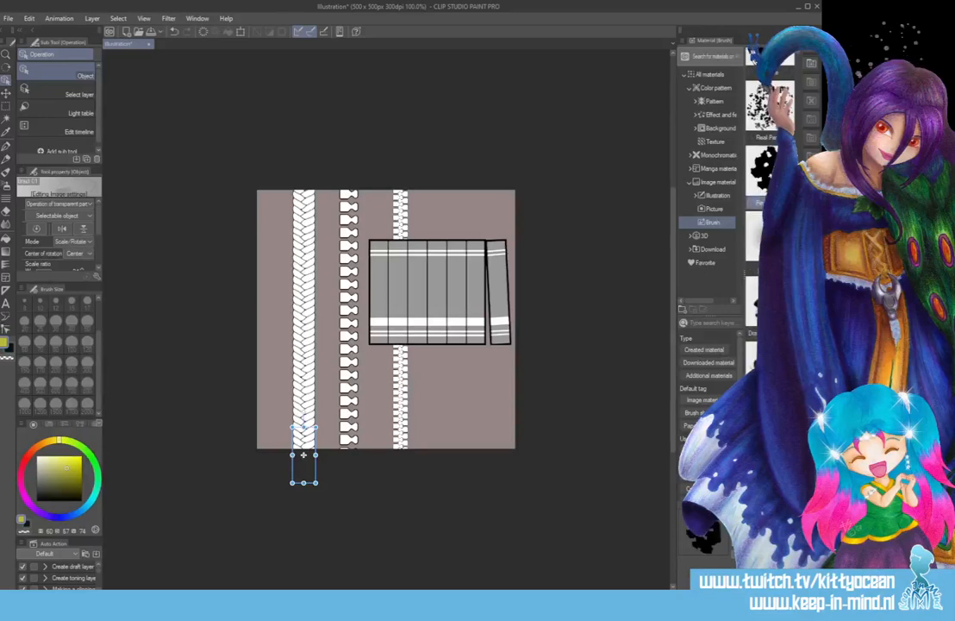
- Place the black Real G-pen tip material below the books and move the braid strip right, partly over the thin zipper
mouse_move(764, 171)
mouse_down()
mouse_move(353, 376)
mouse_move(463, 376)
mouse_up()
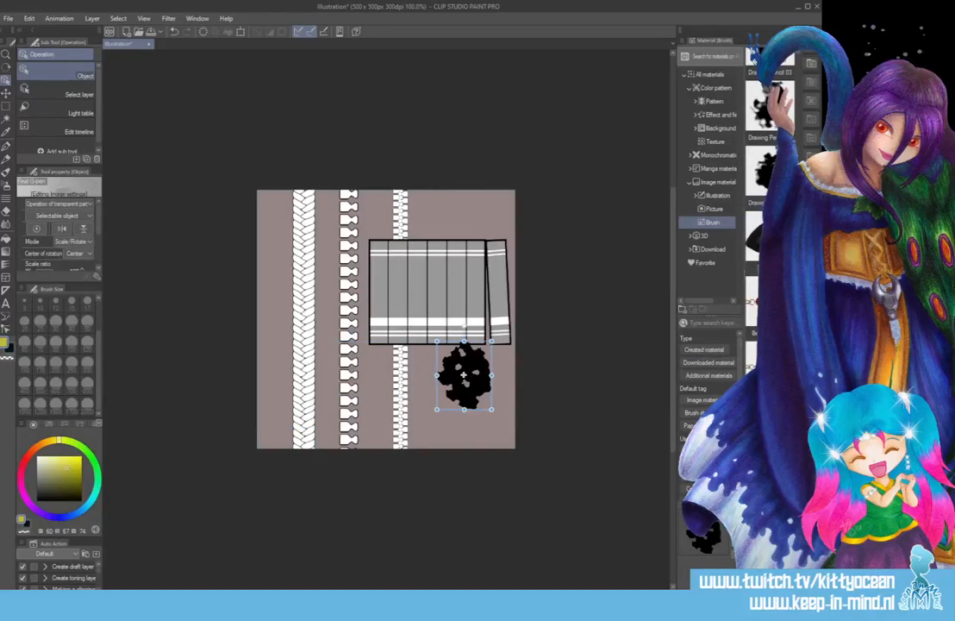
drag(305, 290, 390, 291)
- Place the red bead chain material and shrink it to a small bead at the lower left of the canvas
drag(515, 365, 312, 369)
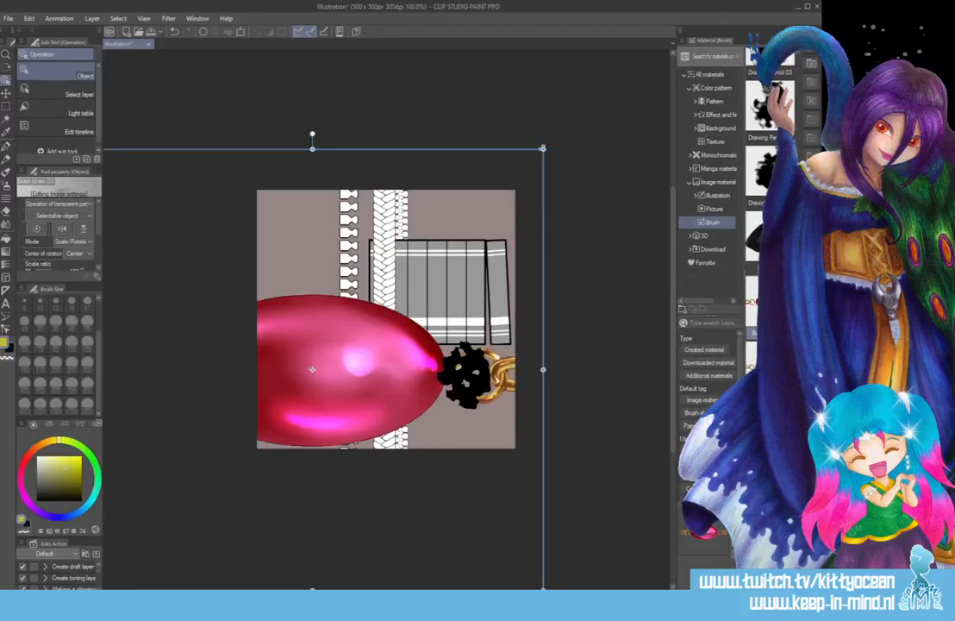
drag(543, 149, 265, 415)
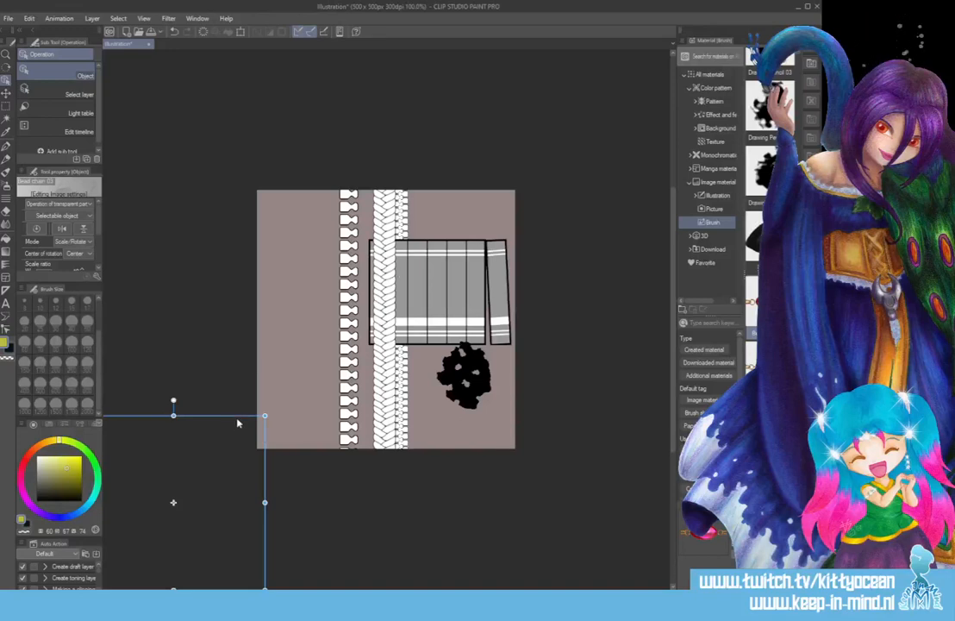
drag(242, 418, 332, 360)
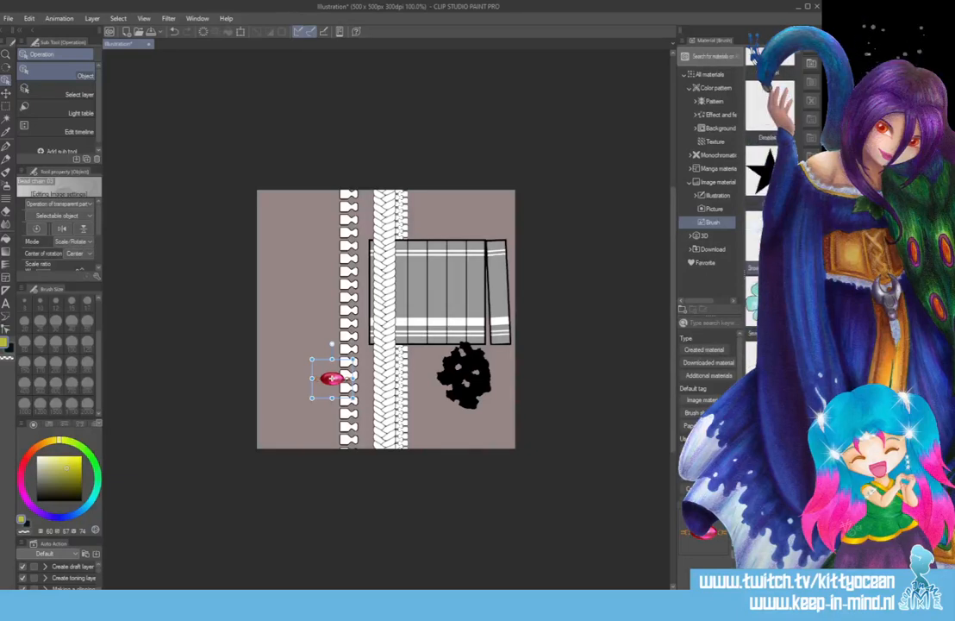
- Place the realistic snow crystal material, scale it down, and position it on the left side of the canvas above the red bead
drag(764, 237, 326, 318)
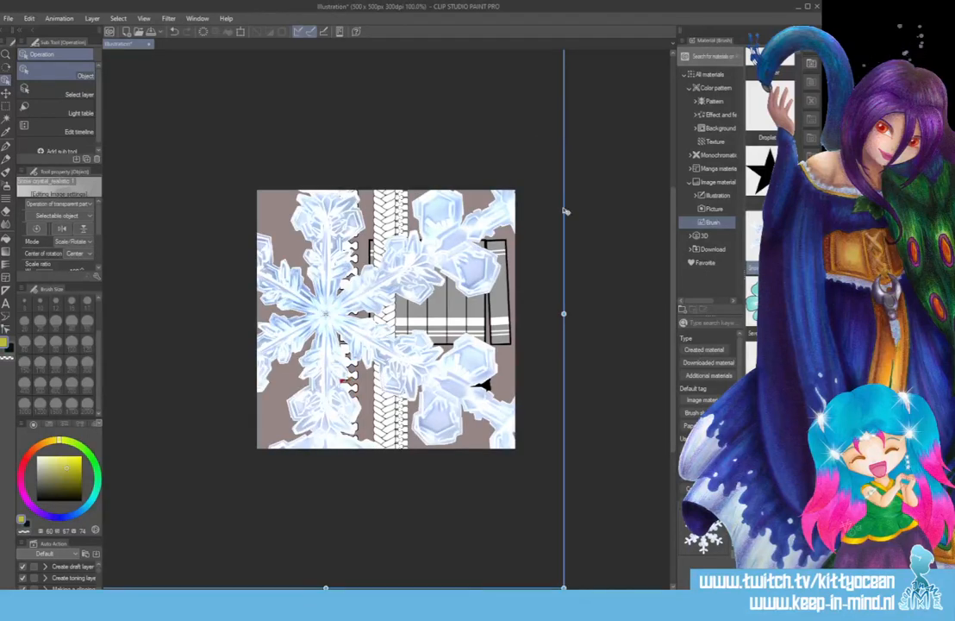
drag(540, 66, 316, 335)
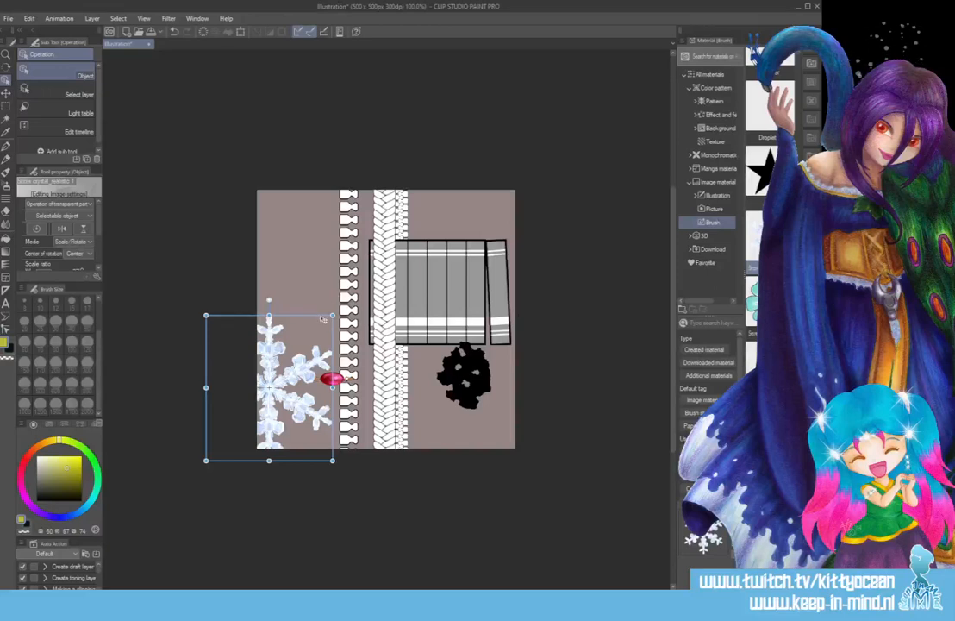
drag(323, 319, 352, 248)
scroll(766, 207, down, 4)
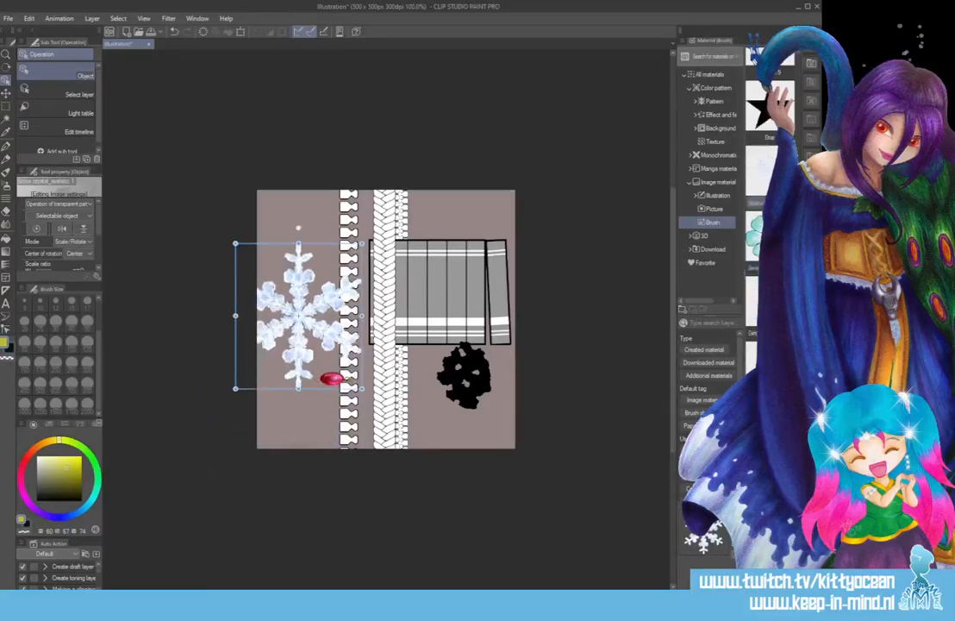
- Place the gold chain material, scale it down, and position it over the braid strip at the middle of the canvas
scroll(766, 207, down, 3)
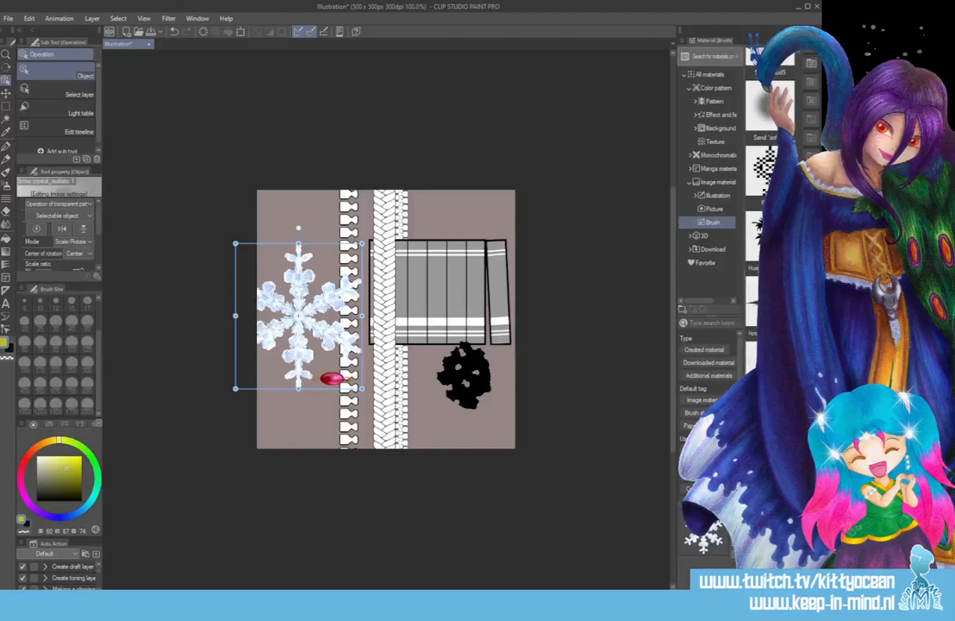
scroll(765, 207, down, 3)
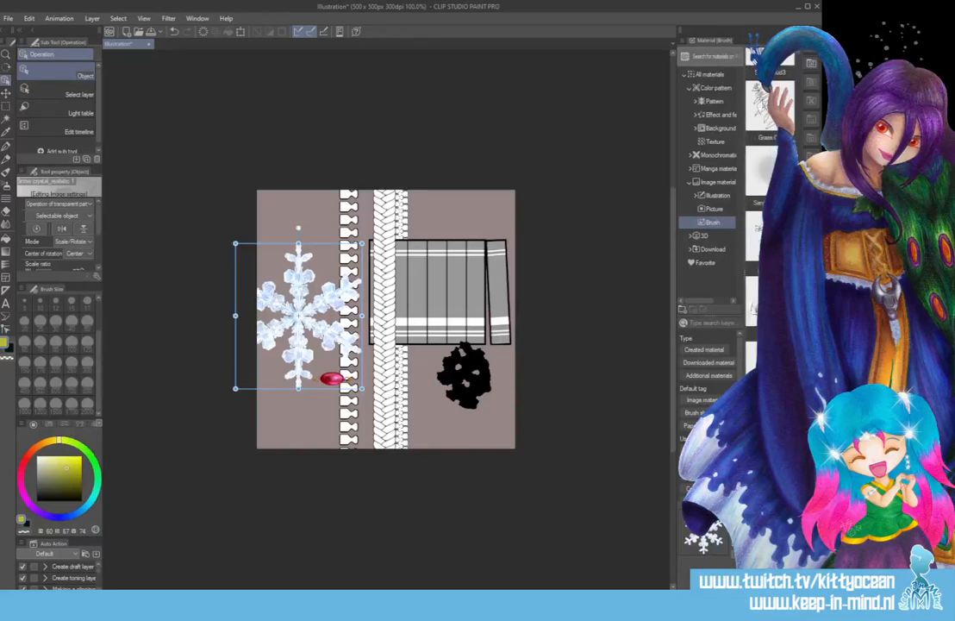
scroll(765, 207, down, 3)
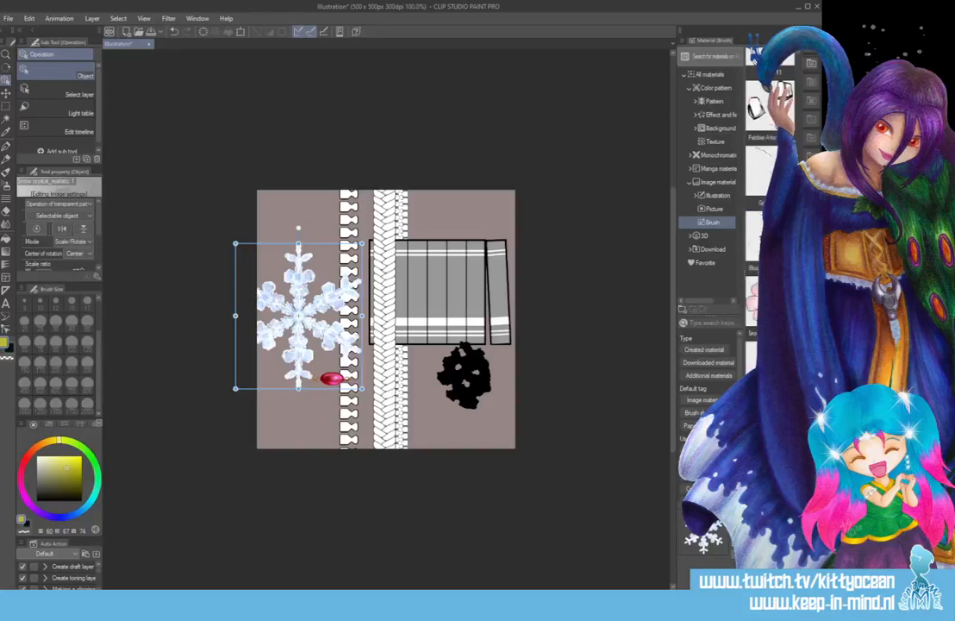
scroll(766, 207, down, 3)
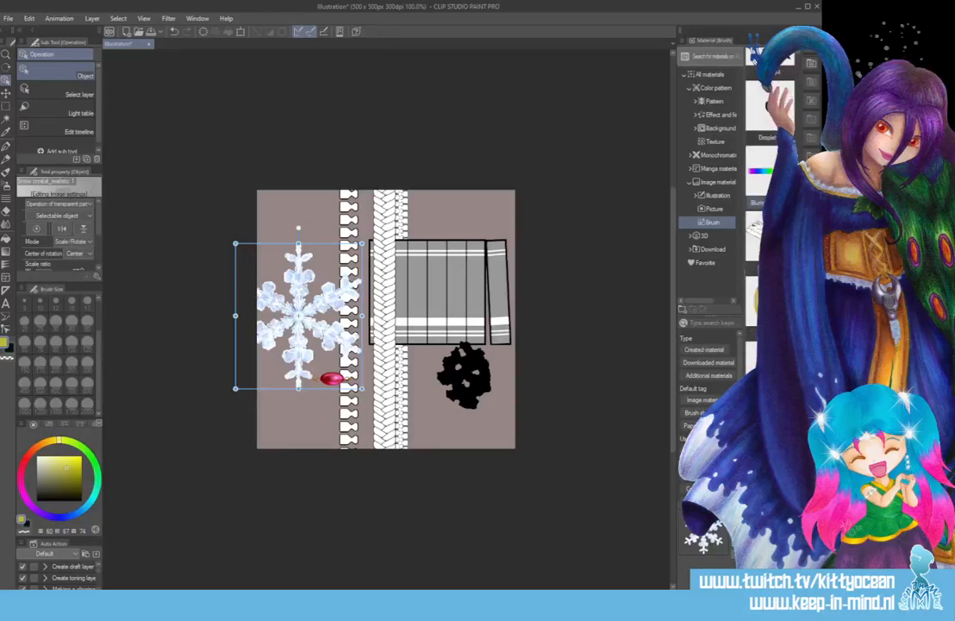
scroll(766, 207, down, 1)
mouse_move(760, 235)
mouse_down()
mouse_move(520, 336)
mouse_move(392, 375)
mouse_up()
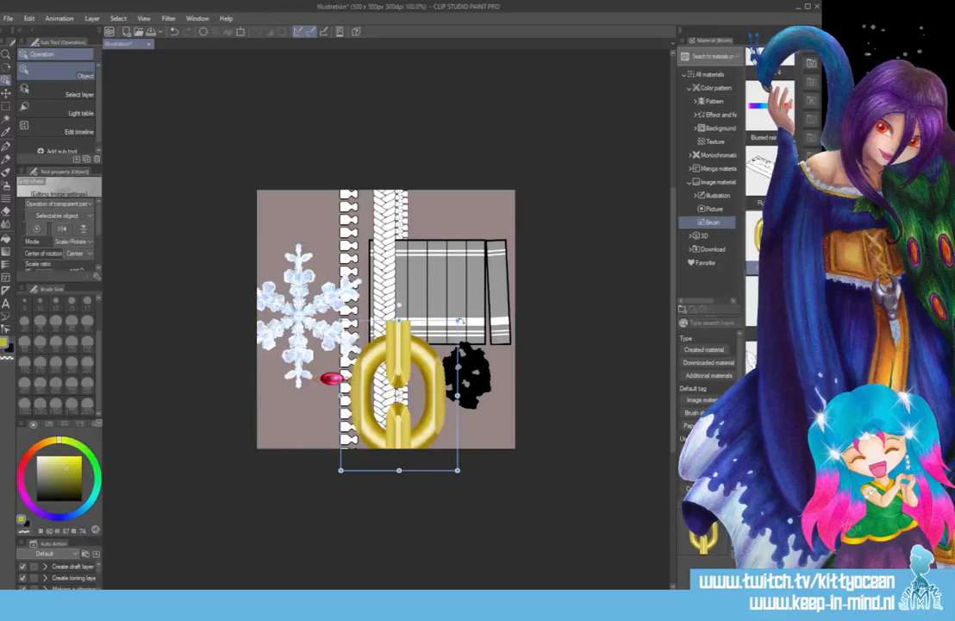
drag(459, 321, 433, 352)
drag(407, 394, 414, 306)
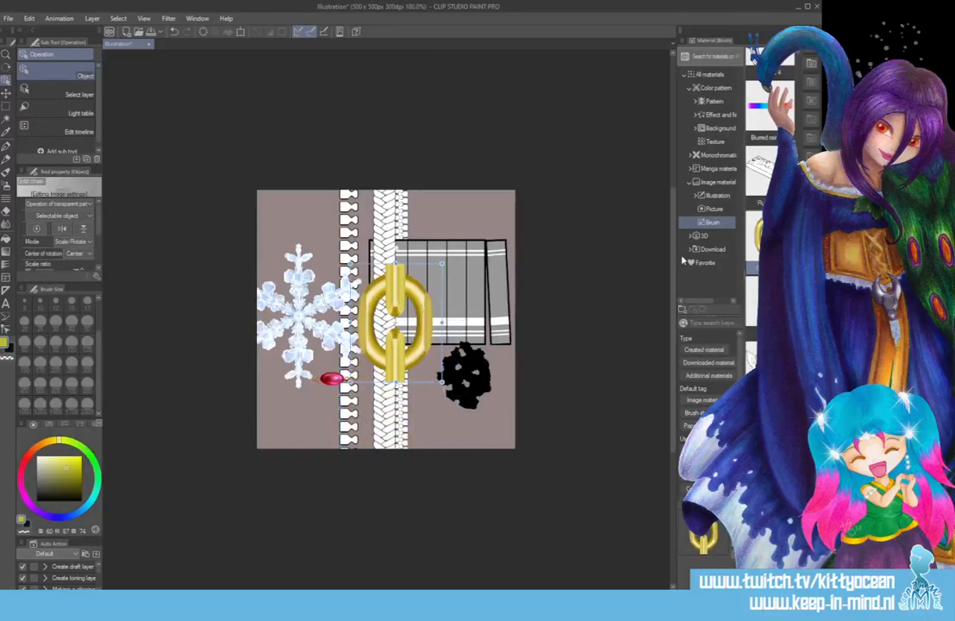
- Place a second gold chain, shrink it to match the first, and align it directly below to continue the chain
drag(759, 238, 438, 439)
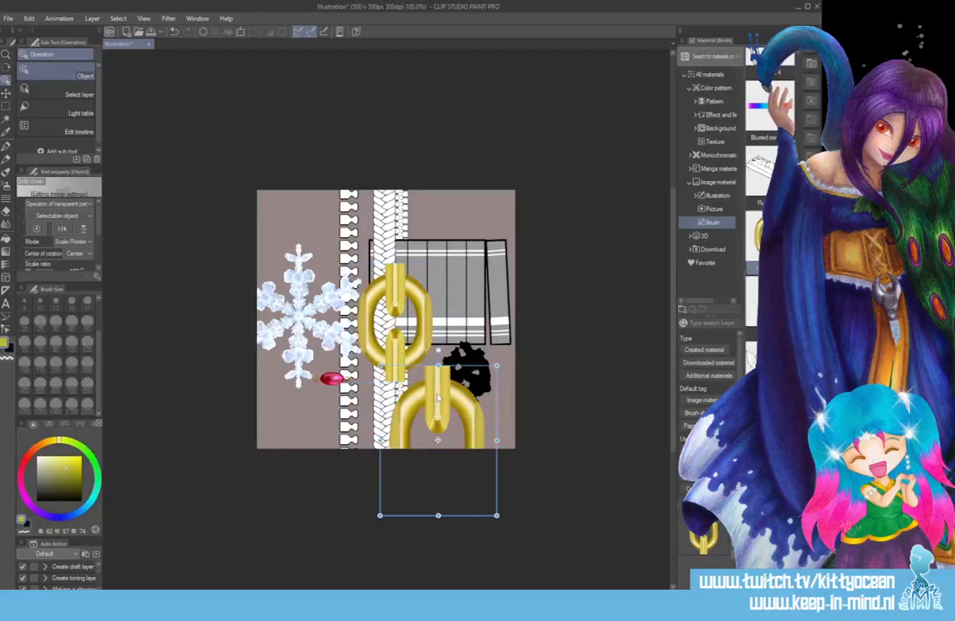
drag(438, 398, 396, 411)
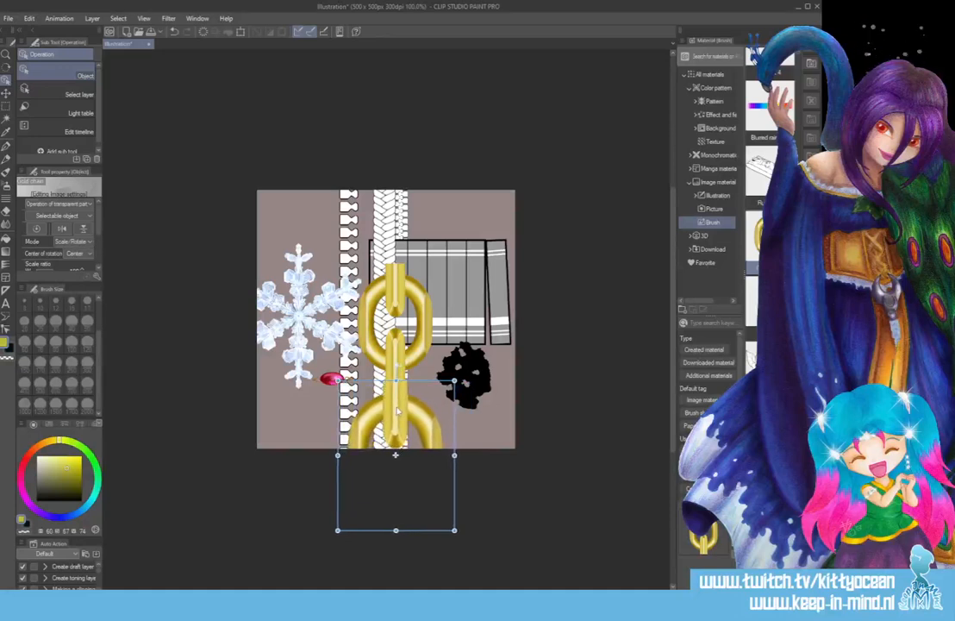
drag(454, 531, 432, 501)
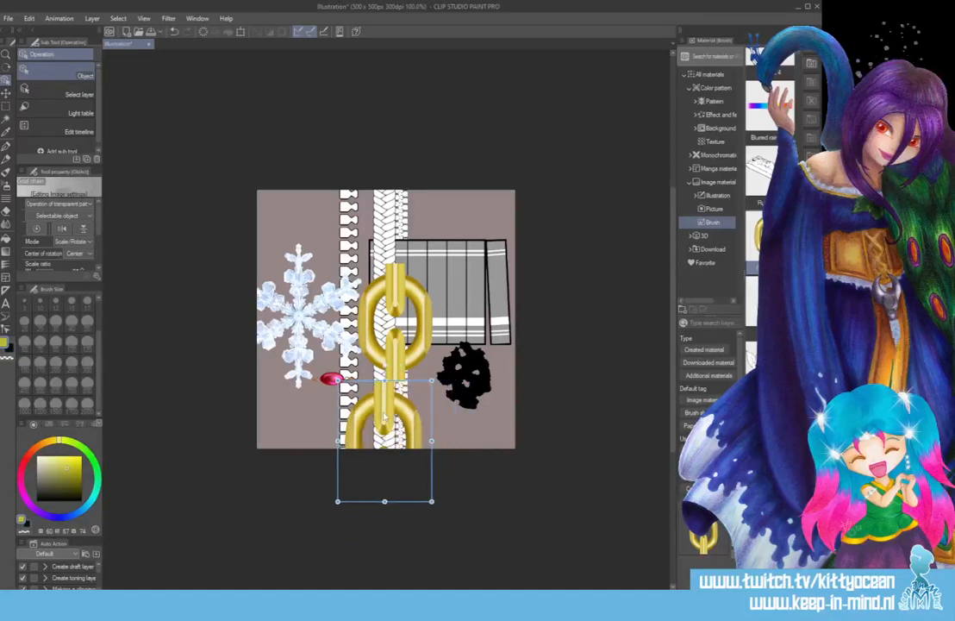
drag(386, 417, 395, 417)
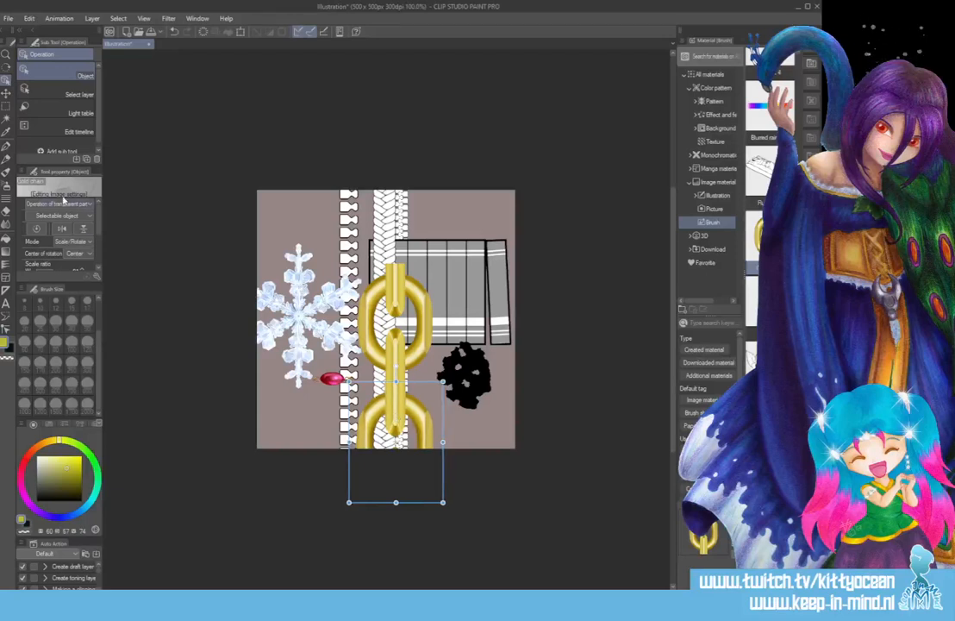
- Place the soap bubble material, scale it down, and position it in the canvas's upper left, overlapping the snow crystal
scroll(760, 259, down, 5)
click(767, 305)
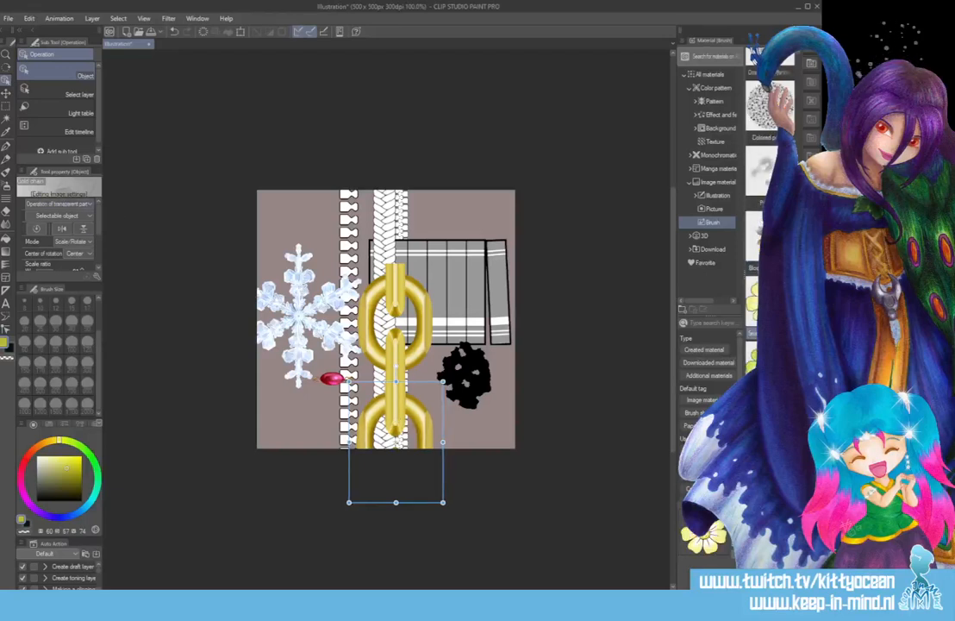
scroll(766, 259, down, 5)
scroll(766, 259, down, 10)
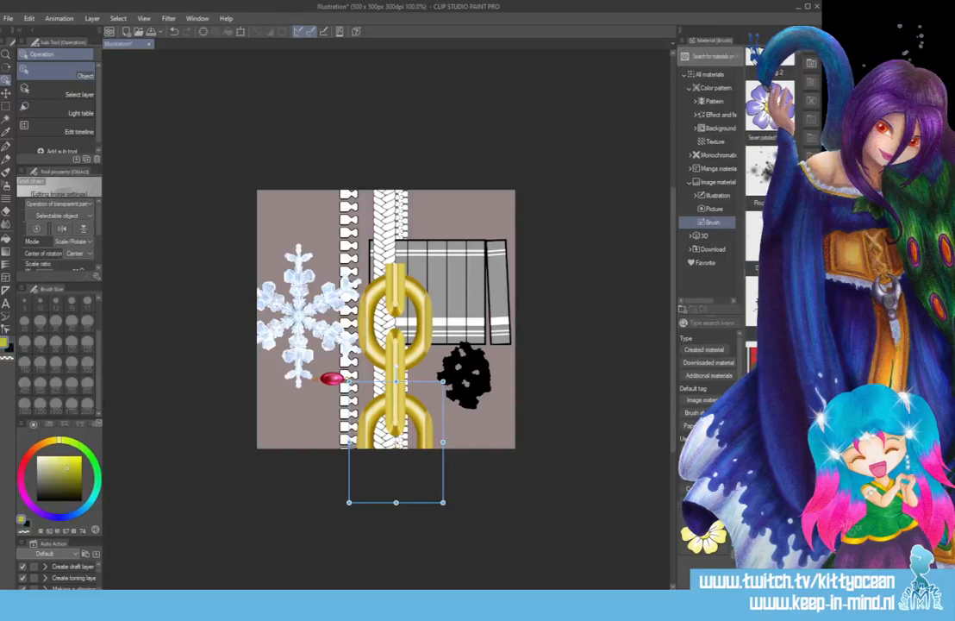
scroll(766, 259, up, 3)
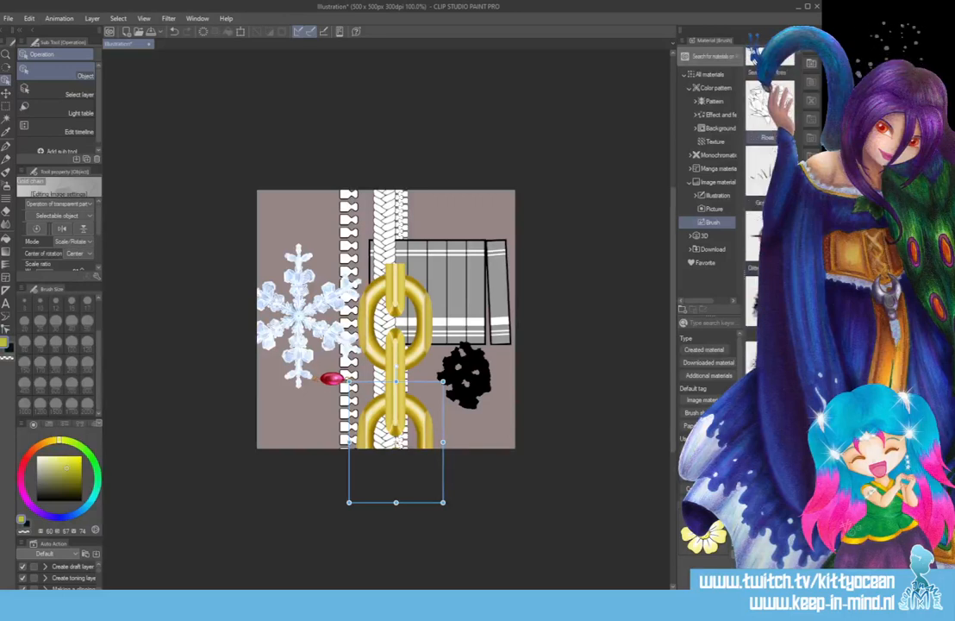
scroll(766, 259, down, 8)
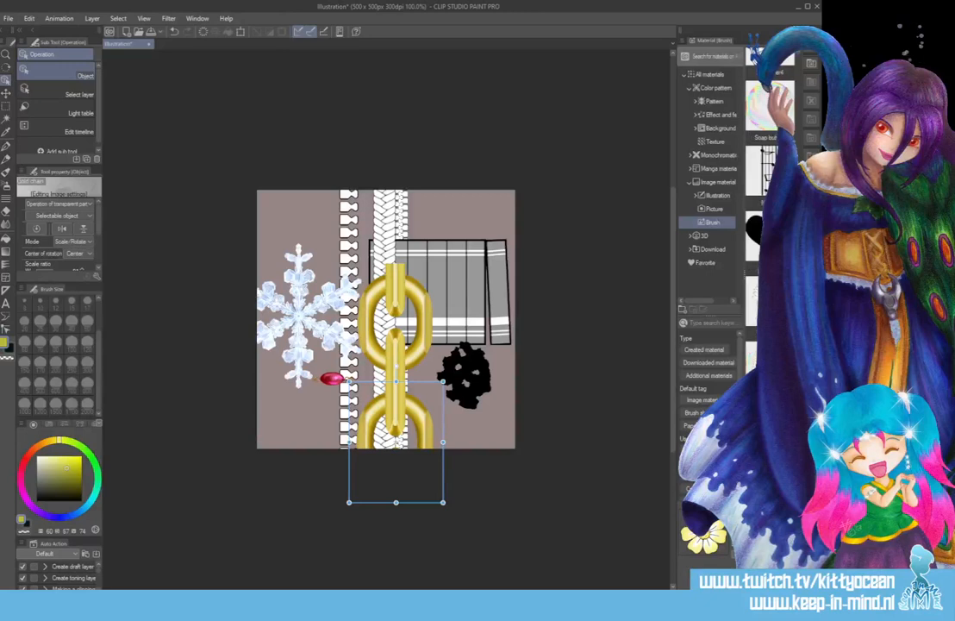
drag(752, 257, 279, 279)
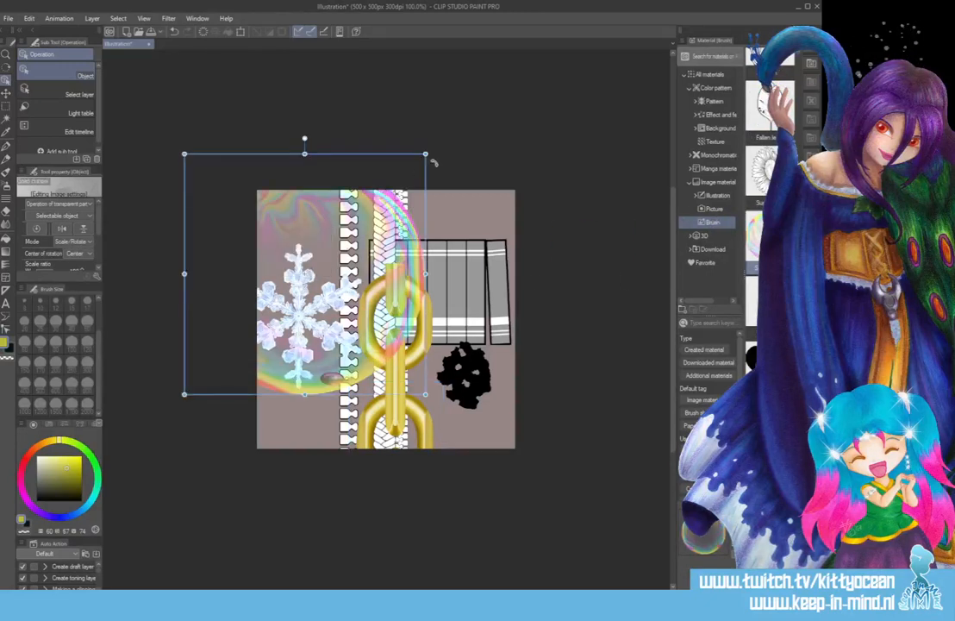
drag(433, 152, 247, 271)
drag(309, 270, 283, 296)
drag(274, 343, 352, 246)
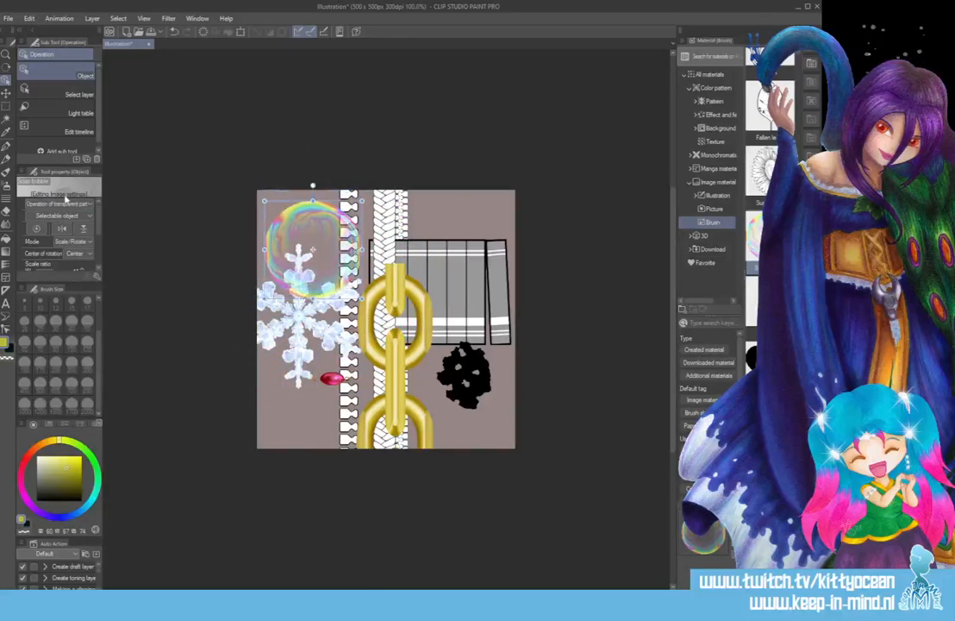
- Search the sub tools that can be added to the Decoration tool for "soap", trying the created, downloaded and not-added material filters
click(7, 179)
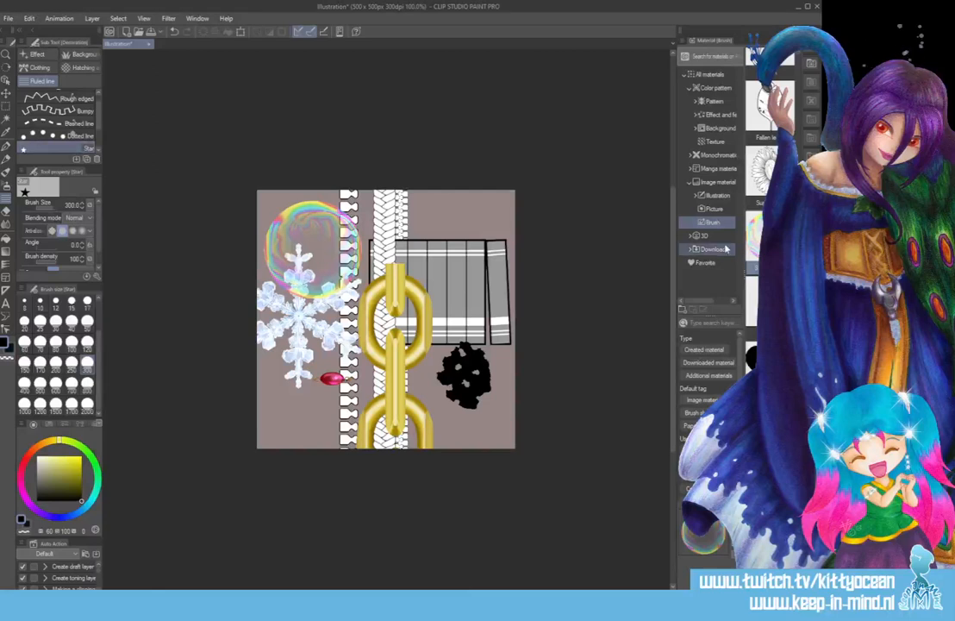
drag(755, 228, 62, 155)
click(77, 160)
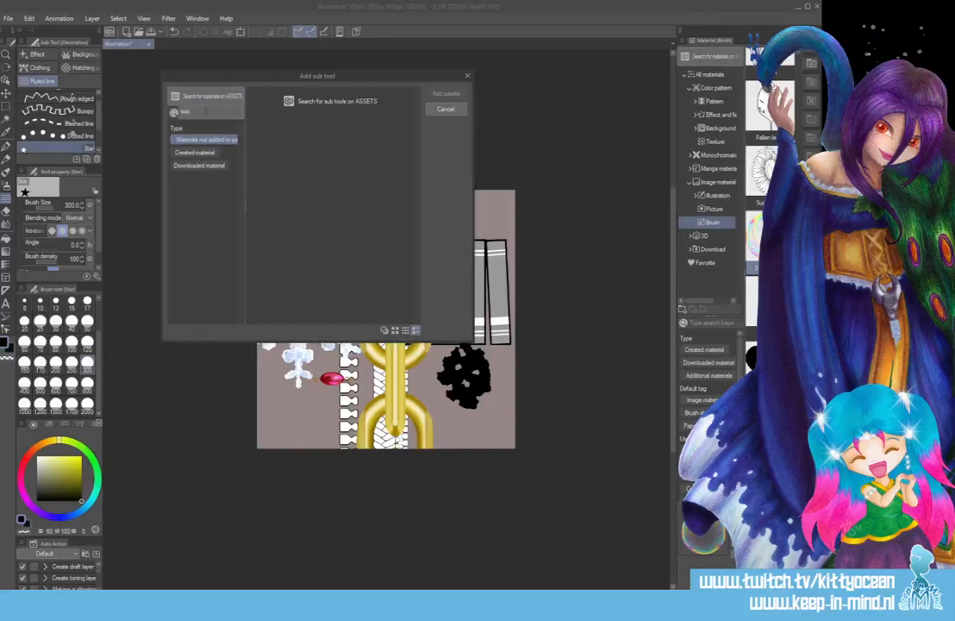
click(208, 156)
click(208, 167)
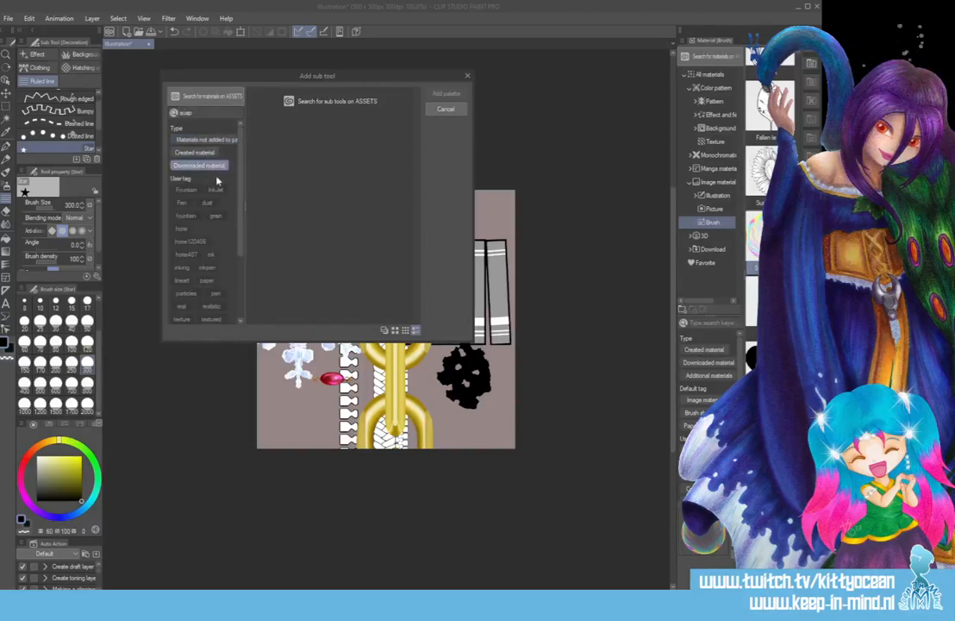
drag(242, 226, 249, 145)
click(194, 154)
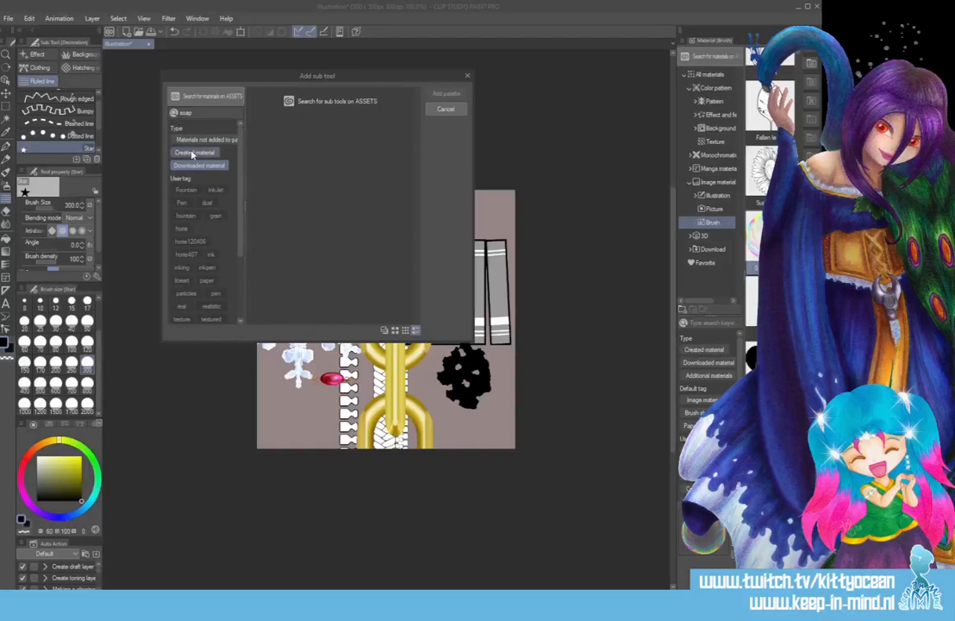
click(209, 140)
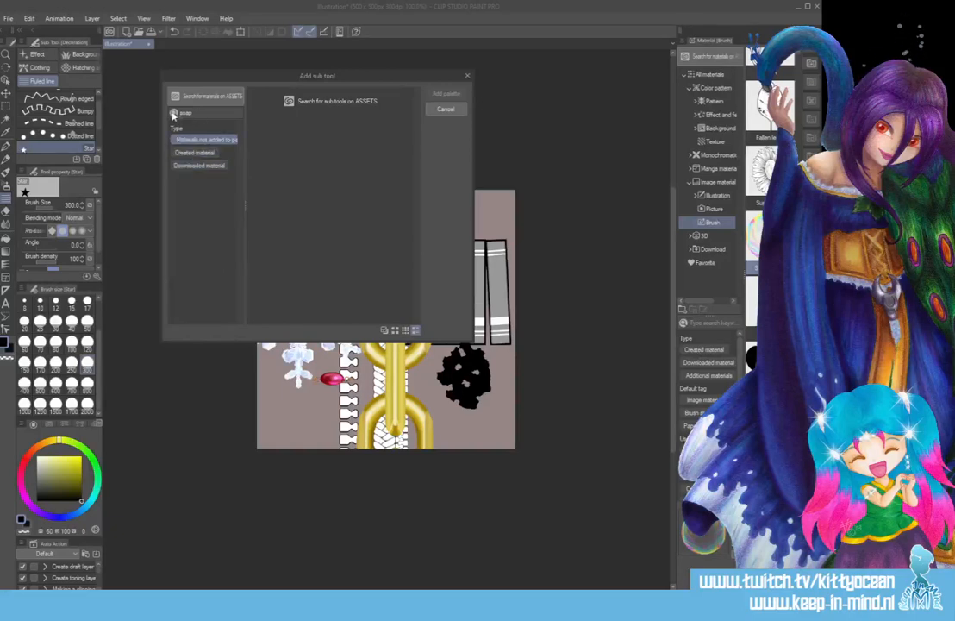
double_click(175, 112)
click(470, 78)
click(445, 110)
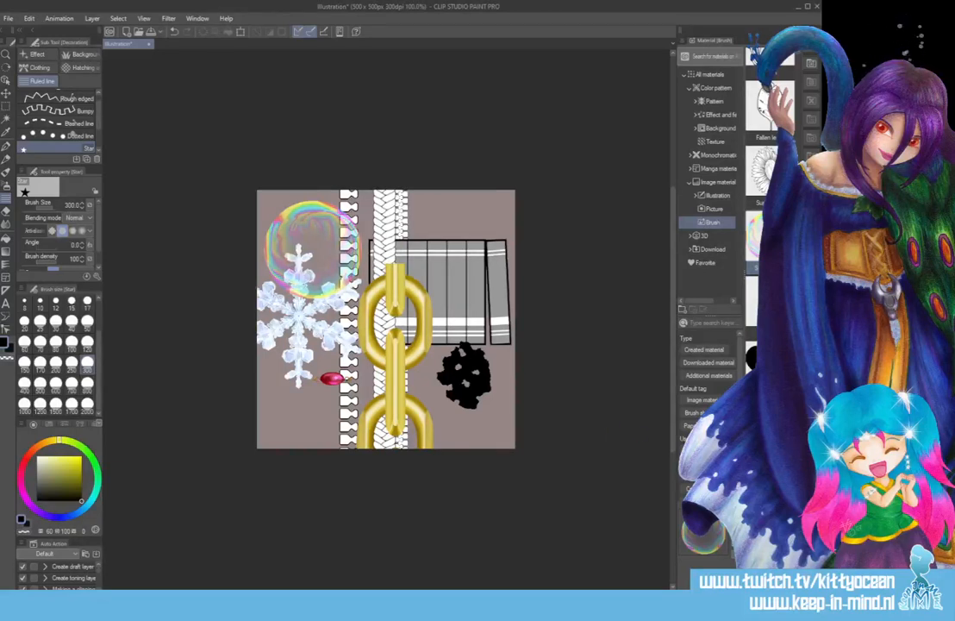
- Check the Add sub tool dialog for materials not added to the palette, widening its filter column to read the options
scroll(765, 224, down, 3)
scroll(766, 224, down, 5)
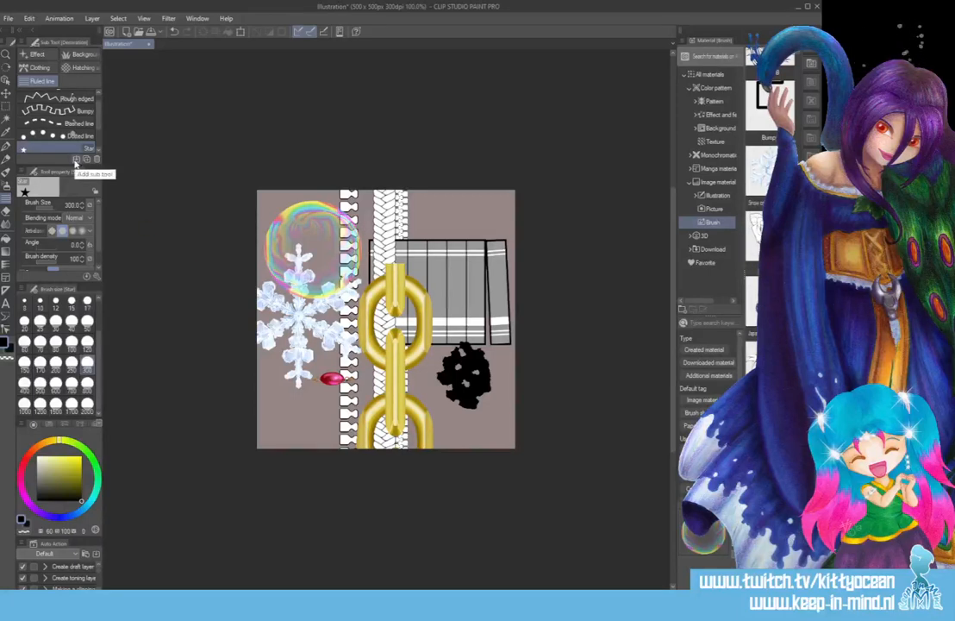
click(75, 161)
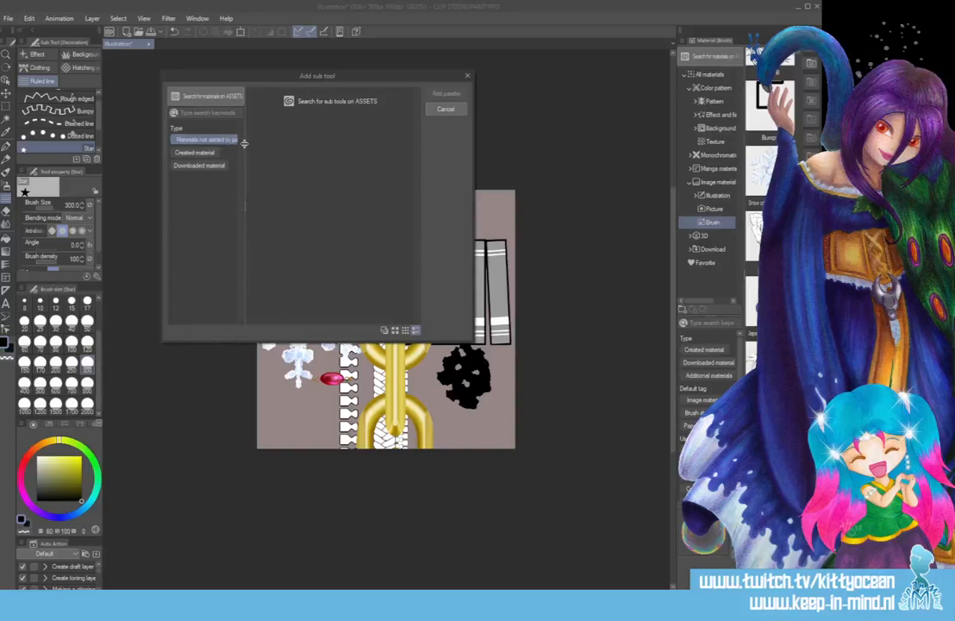
drag(245, 145, 285, 147)
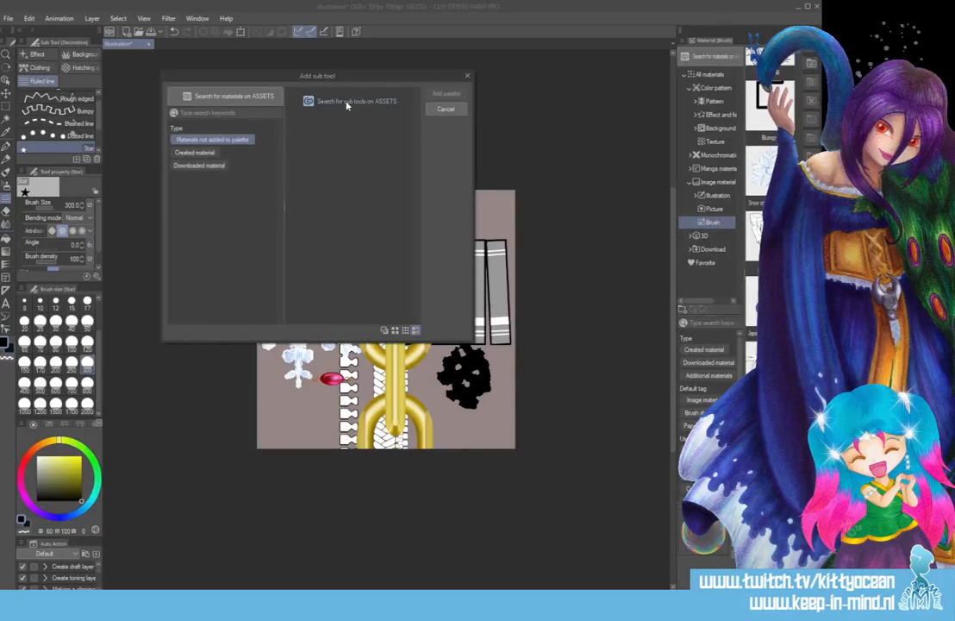
click(467, 76)
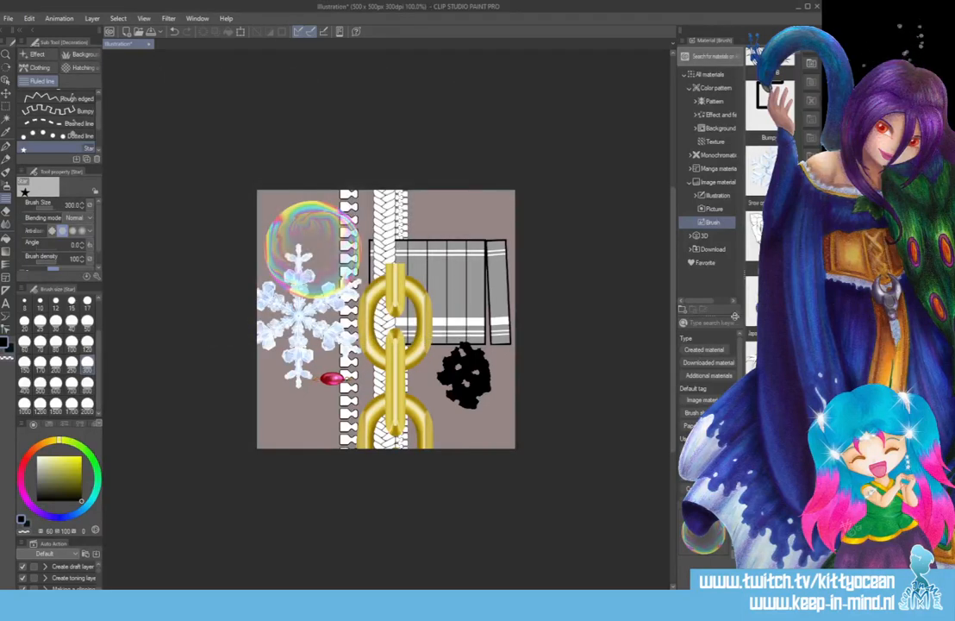
- Place the black Japanese ribbon material, scale it down, and center it over the chain and braid strips
drag(763, 172, 435, 336)
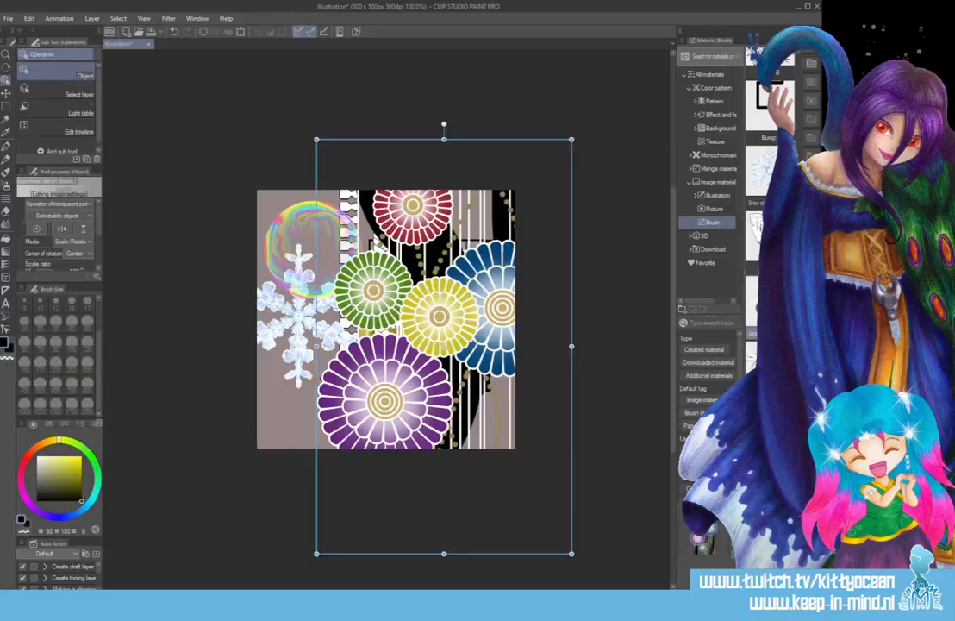
drag(572, 139, 485, 279)
drag(400, 415, 369, 332)
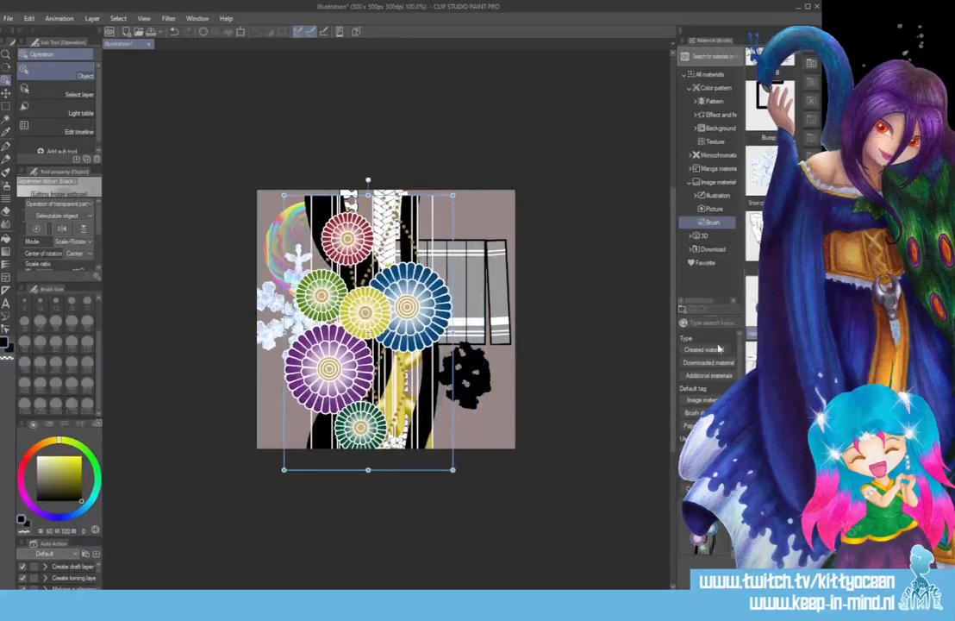
- Browse the brush image materials and open the Picture materials category
scroll(770, 216, down, 6)
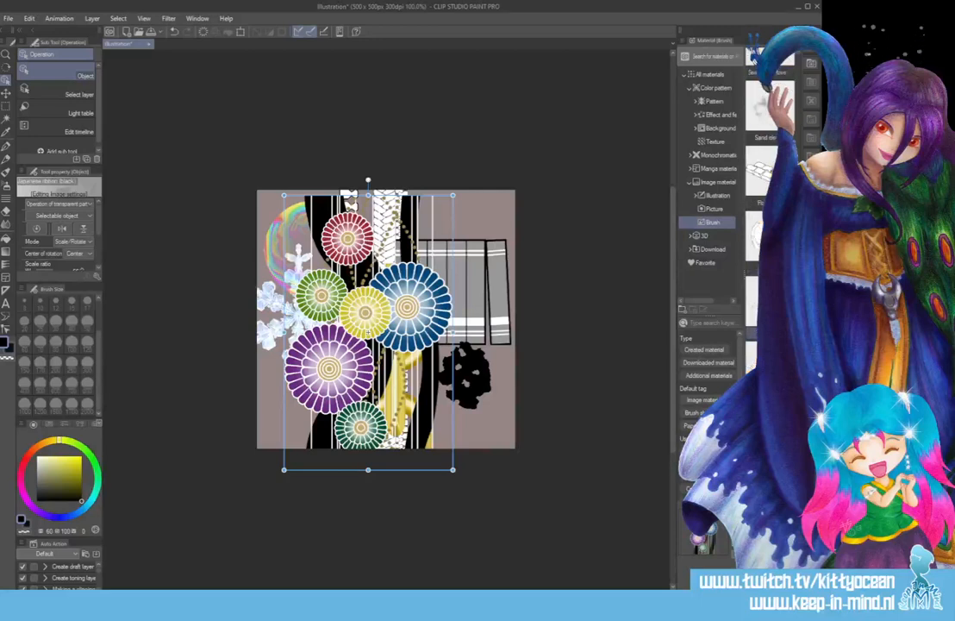
scroll(770, 215, down, 3)
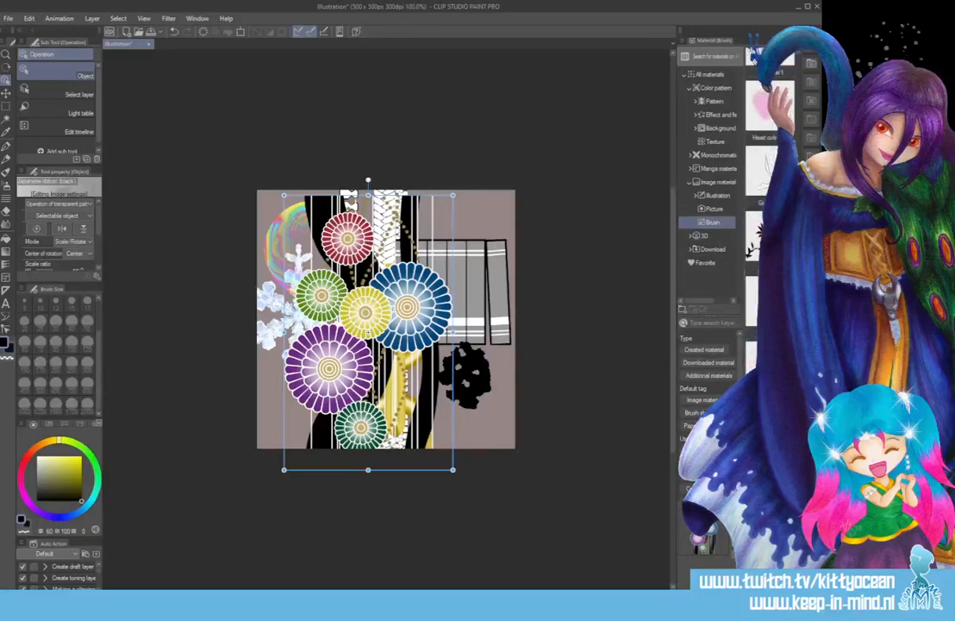
scroll(767, 173, up, 3)
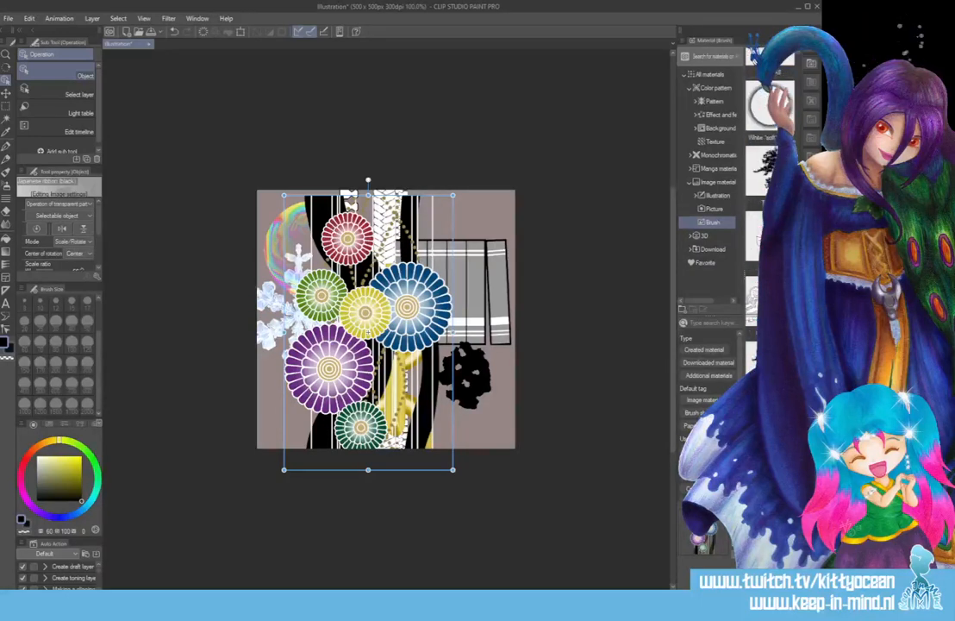
scroll(770, 173, down, 1)
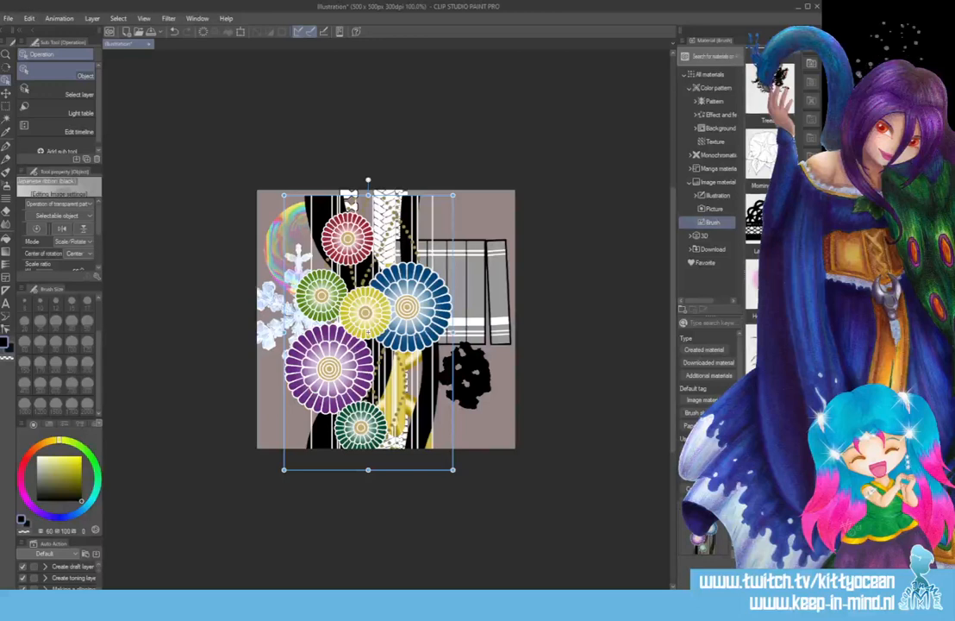
click(716, 209)
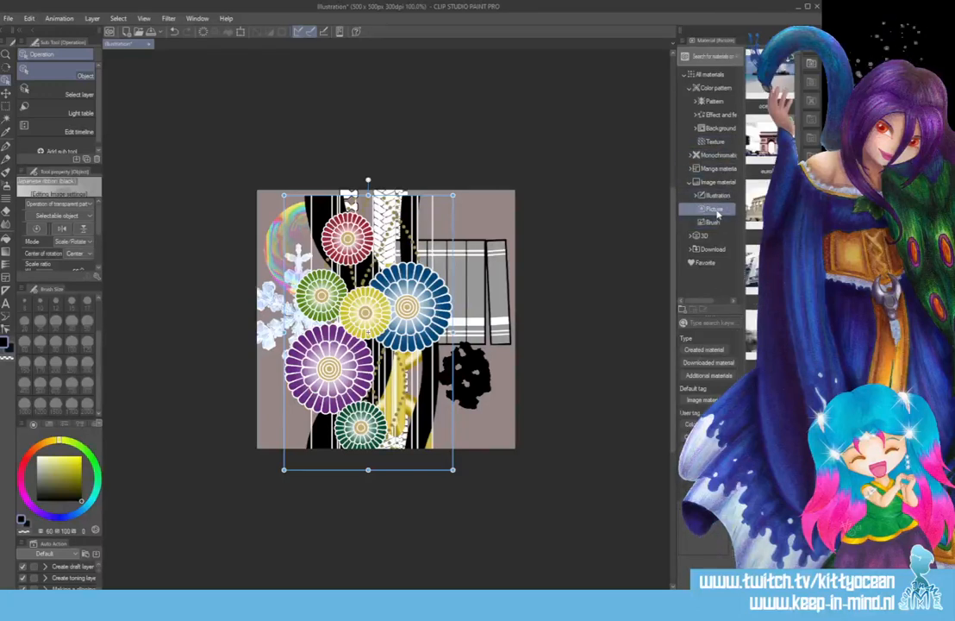
- Try to place a material from the Illustration category on the test canvas, declining its cloud download
click(716, 197)
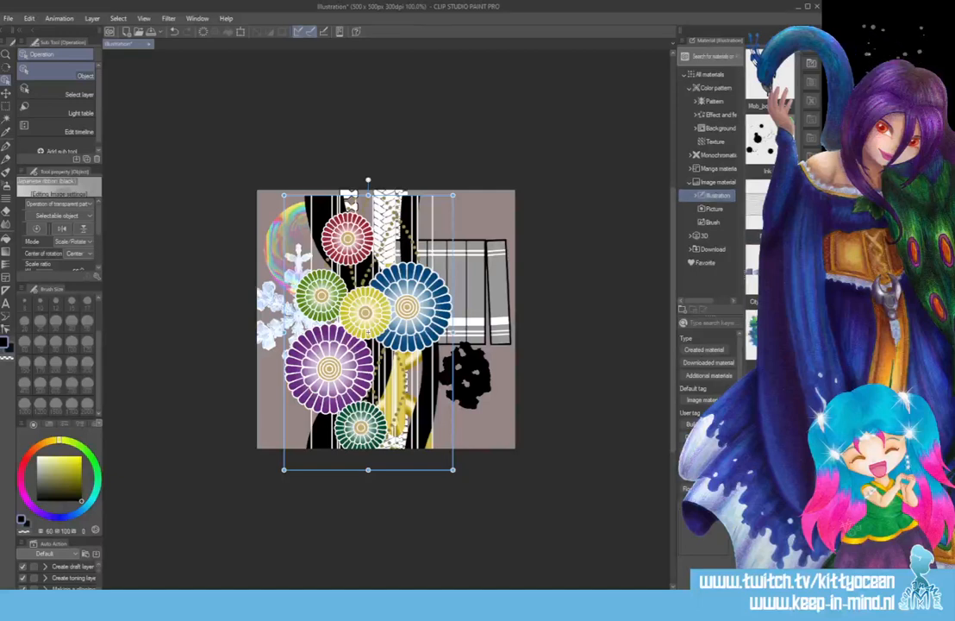
drag(446, 325, 450, 329)
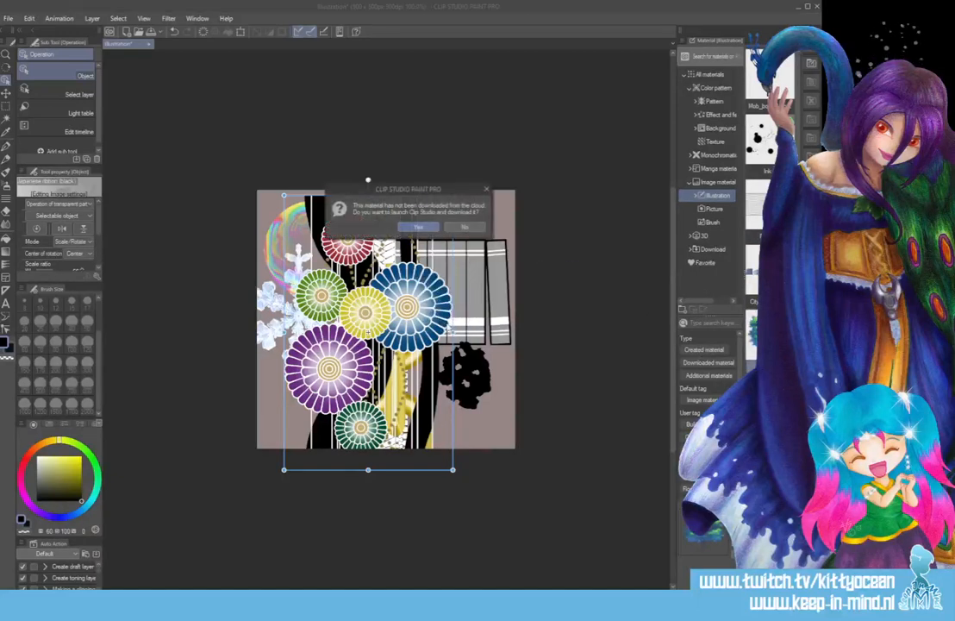
click(463, 228)
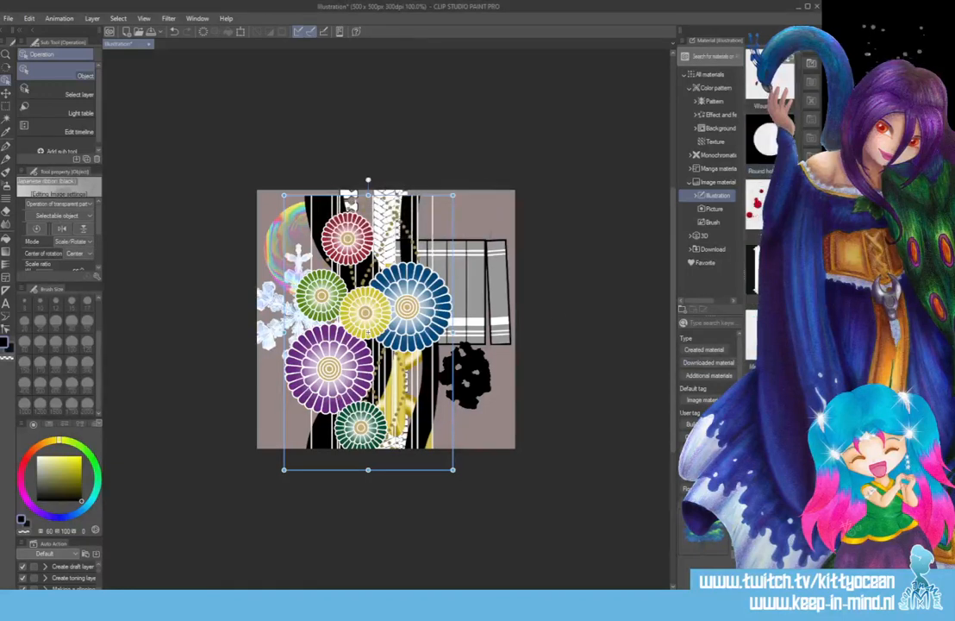
- Look through the rest of the illustration materials and the brush materials with their filter tags
scroll(768, 215, down, 5)
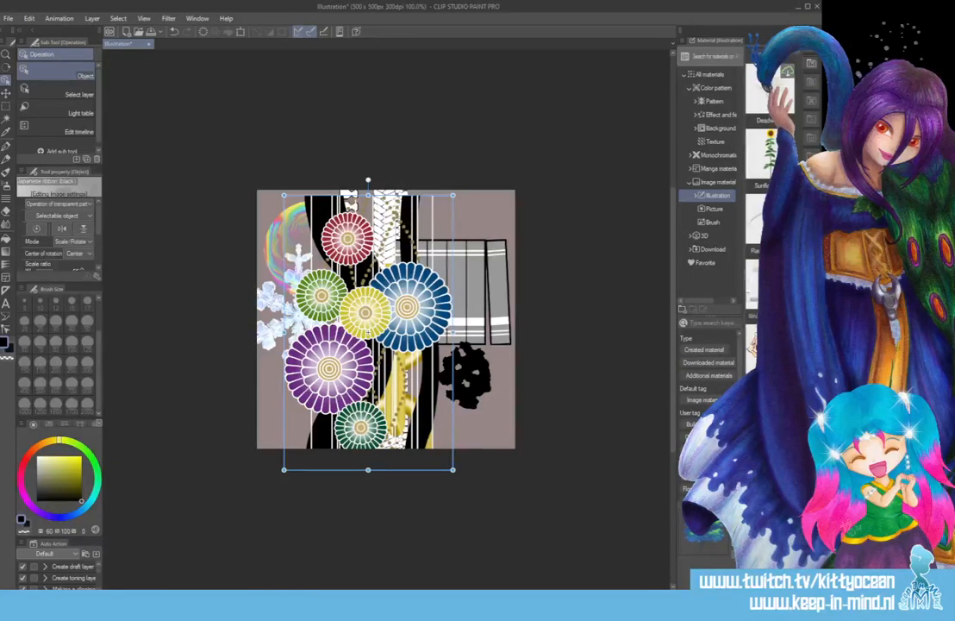
scroll(767, 215, down, 15)
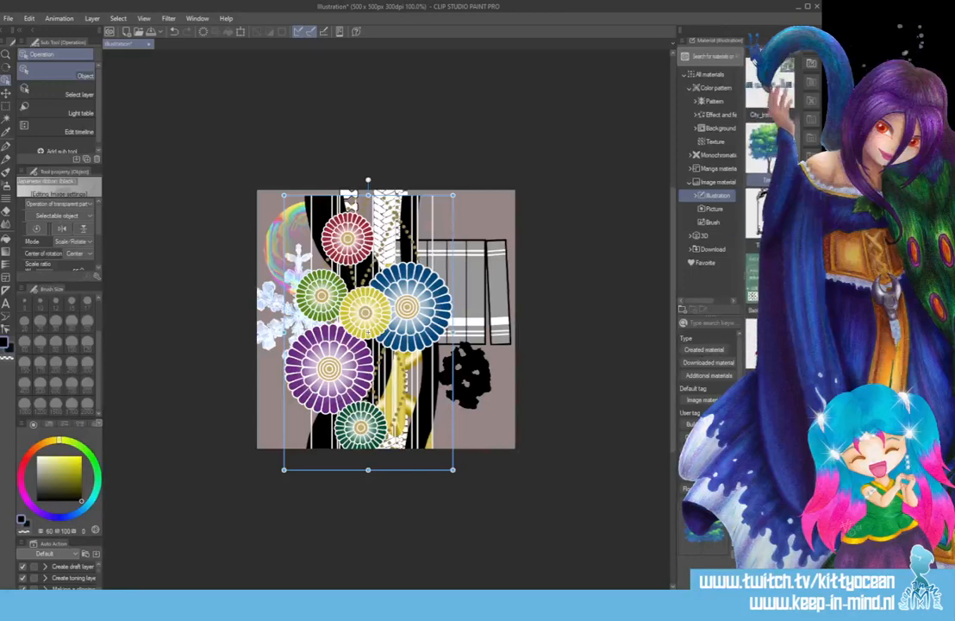
click(712, 221)
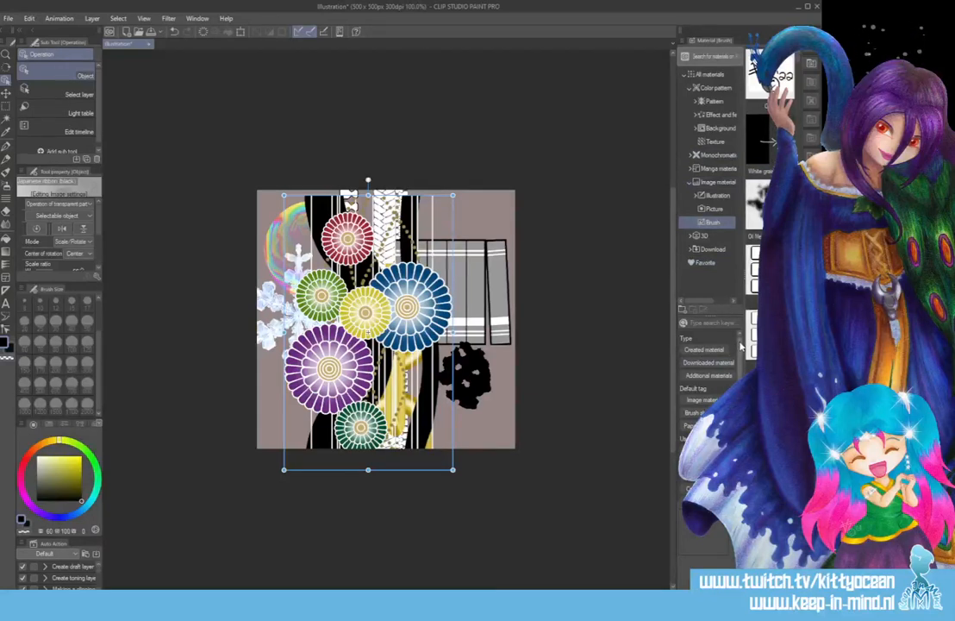
scroll(740, 345, down, 5)
scroll(709, 370, up, 5)
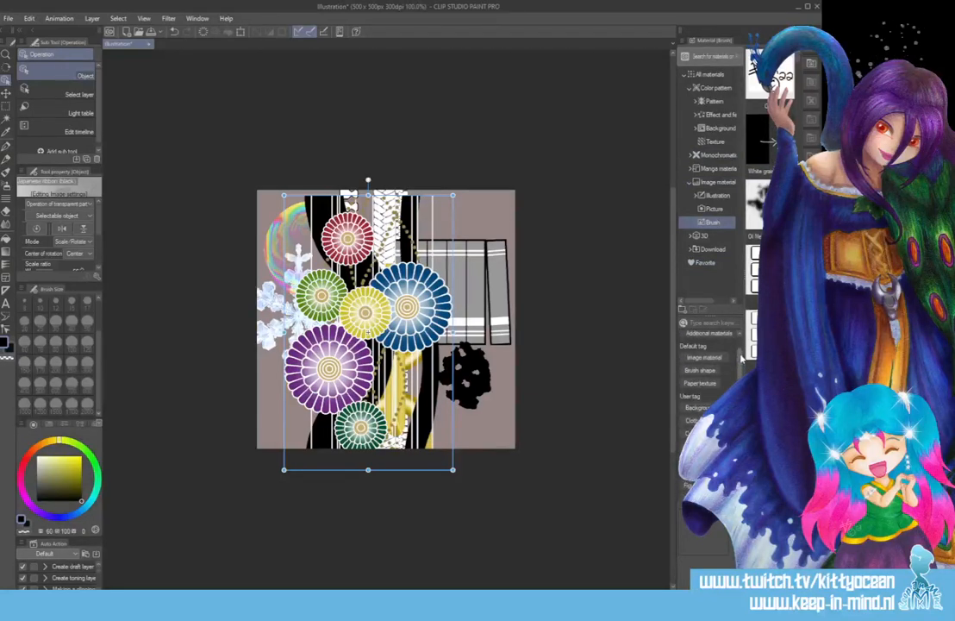
scroll(798, 61, down, 5)
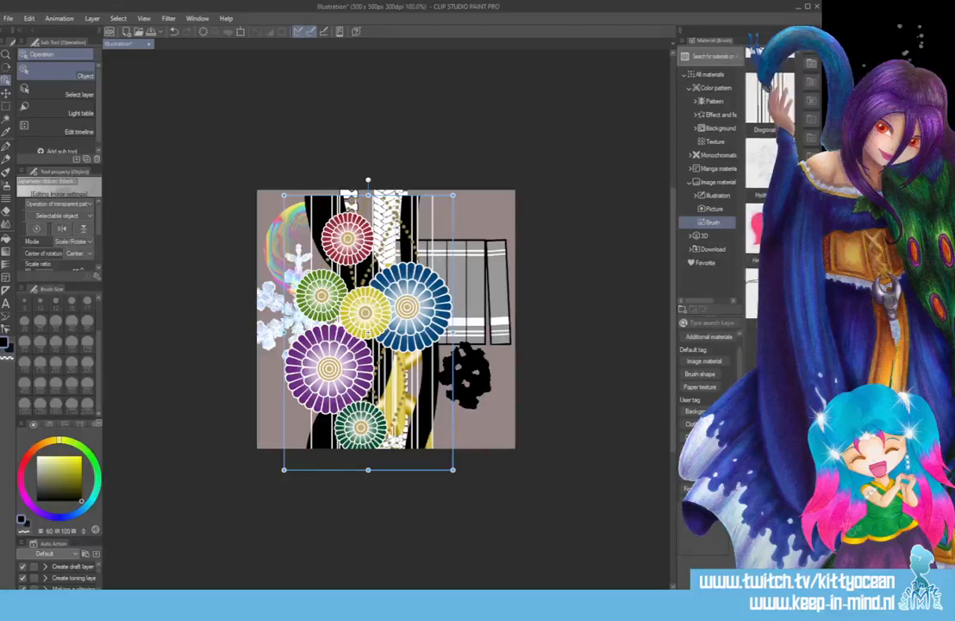
scroll(770, 173, down, 3)
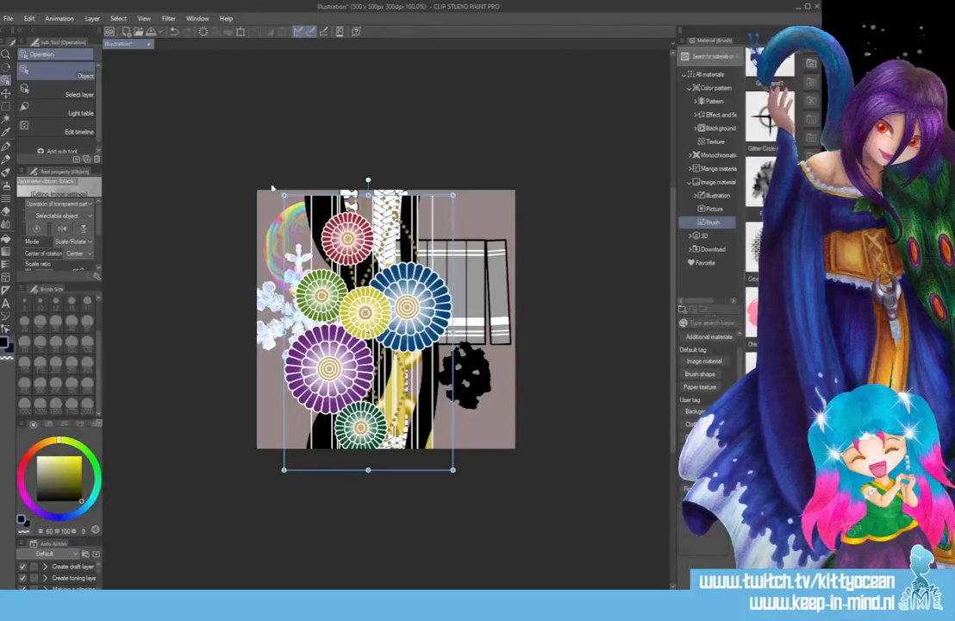
- Close the test canvas without saving its changes
click(131, 41)
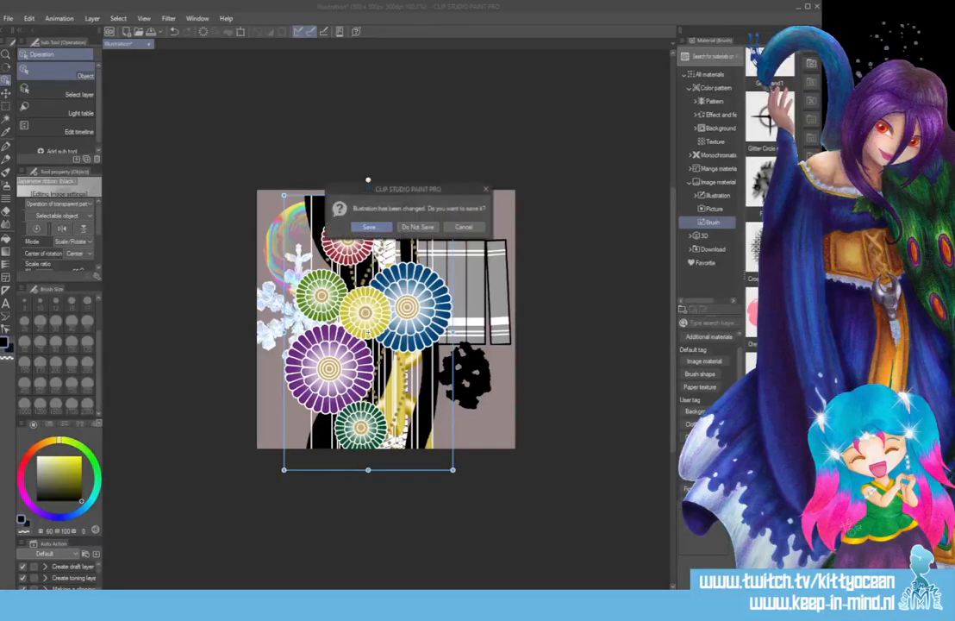
click(418, 227)
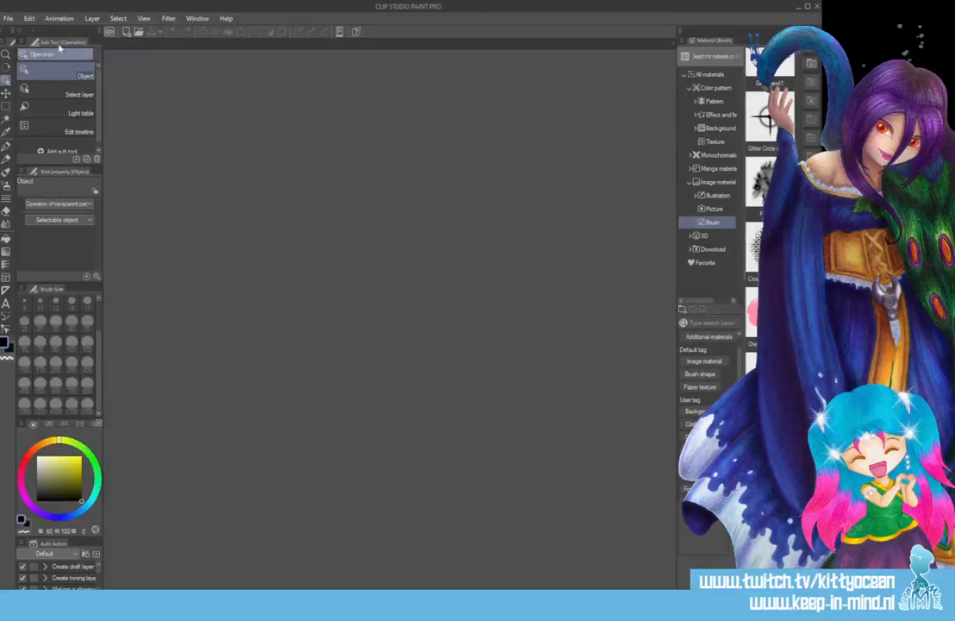
- Create a new illustration canvas with the A4 size preset and close it again
click(8, 19)
click(26, 31)
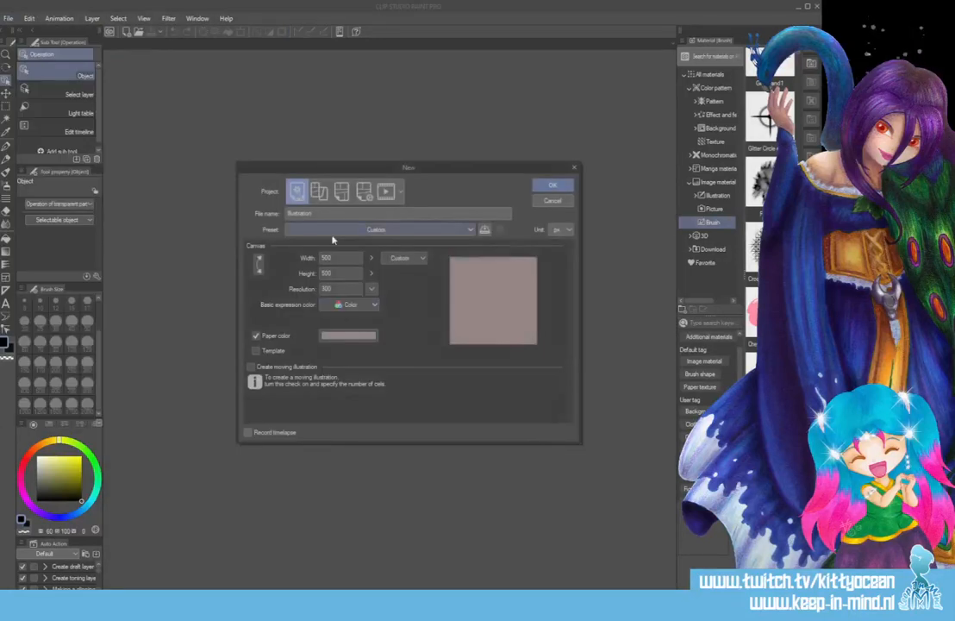
click(405, 257)
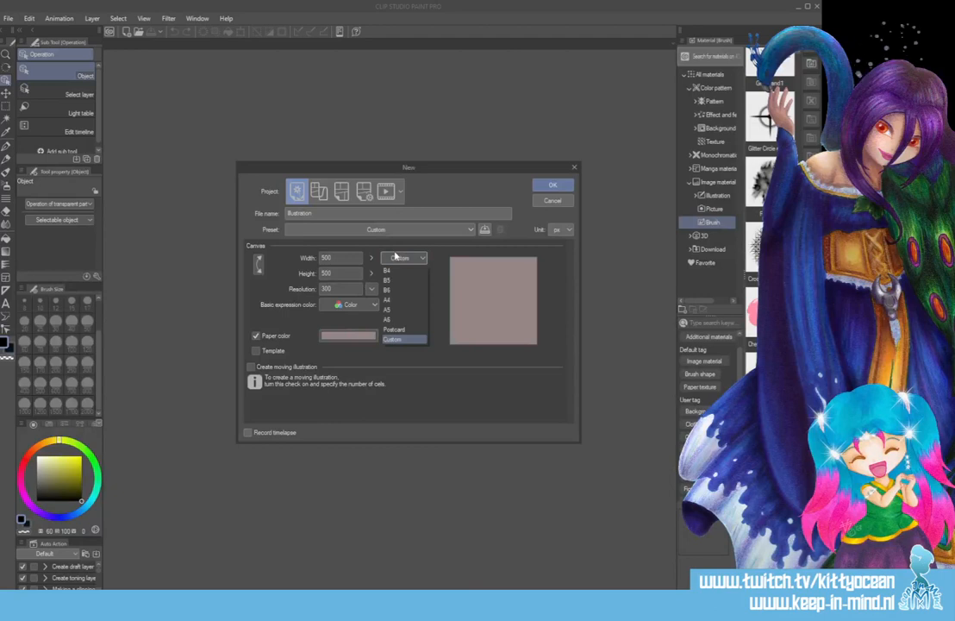
click(398, 302)
click(541, 187)
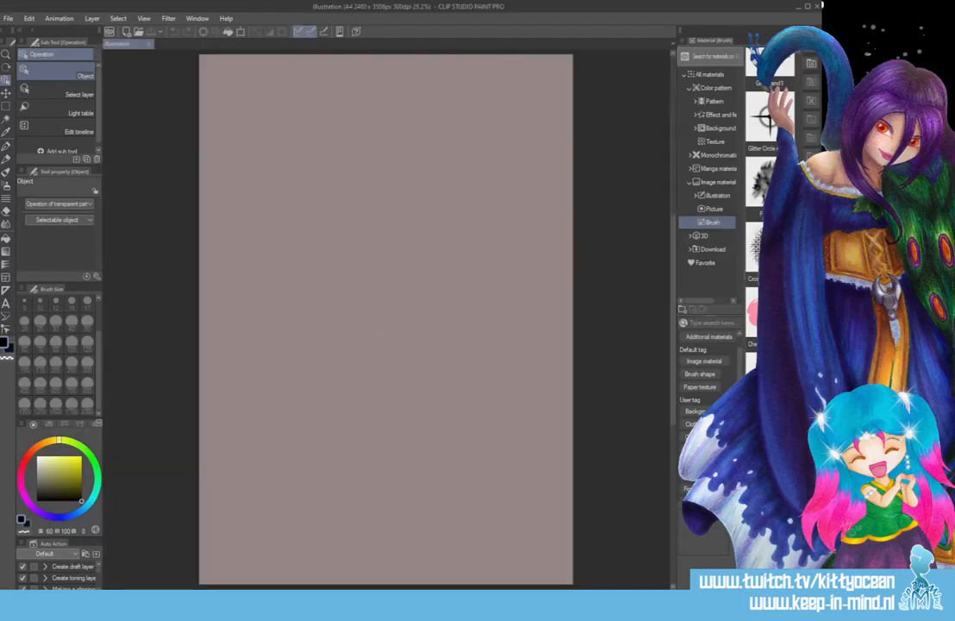
click(146, 46)
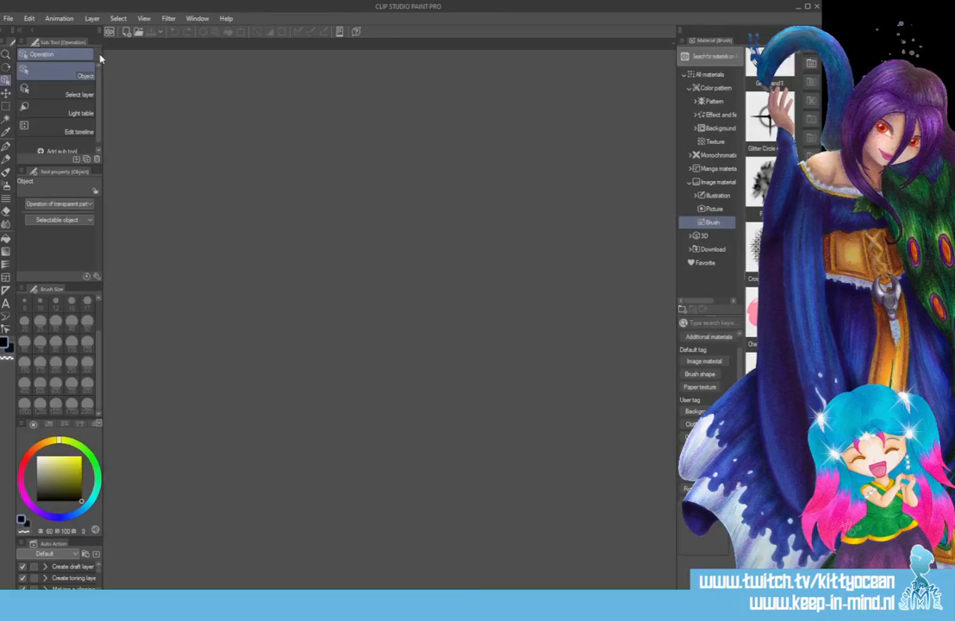
- Check the default canvas size offered for a new illustration without creating one
click(8, 18)
click(25, 31)
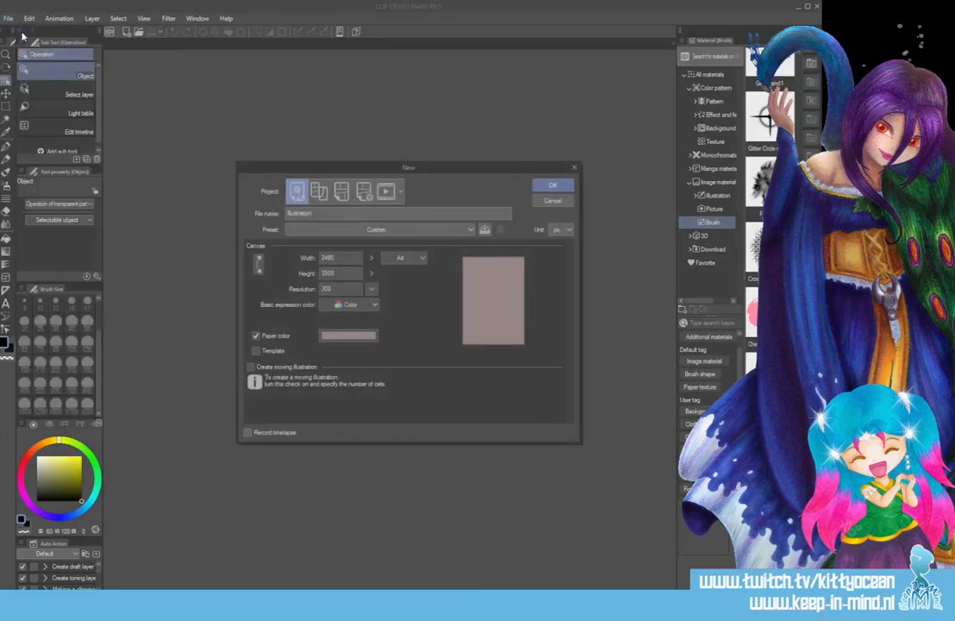
click(552, 201)
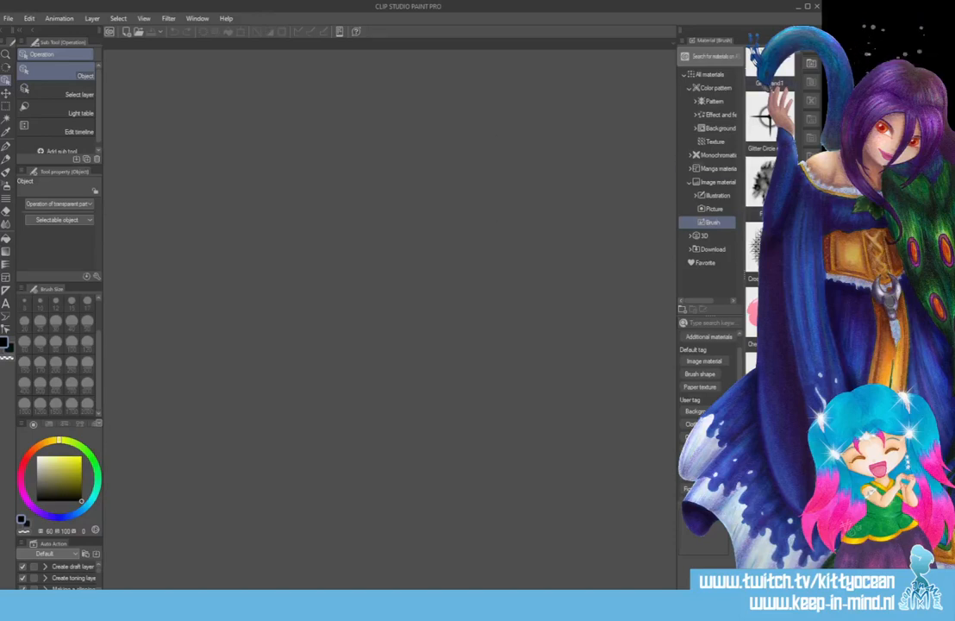
- Hide the material palettes and switch to the 04 - april art folder in File Explorer
click(681, 32)
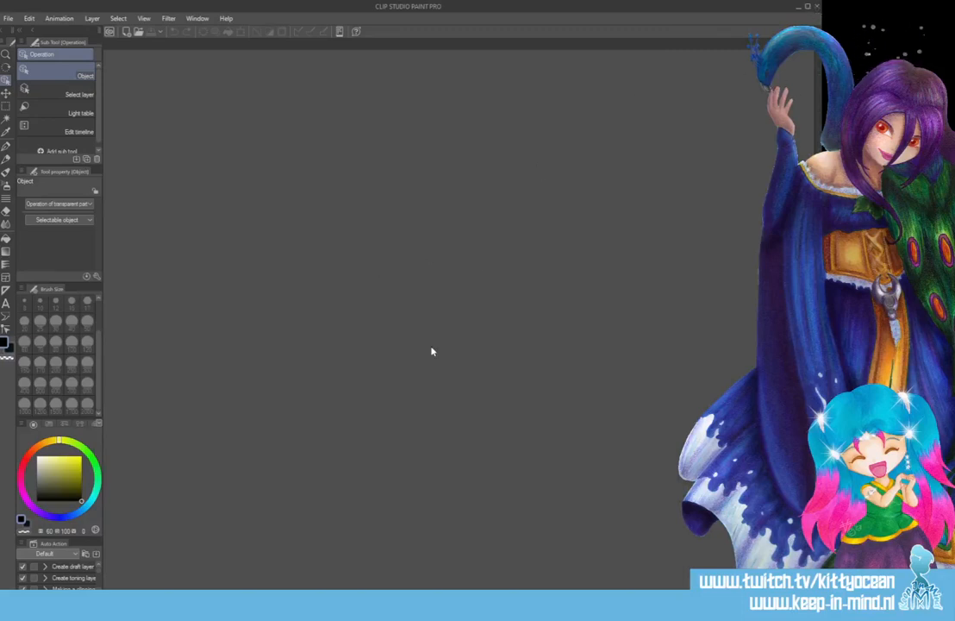
key(alt+Tab)
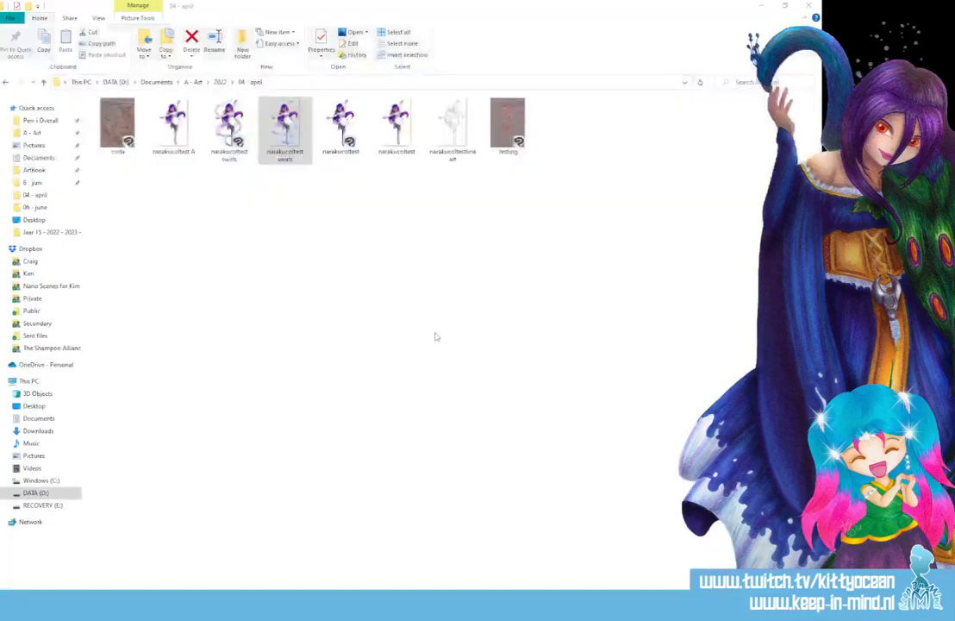